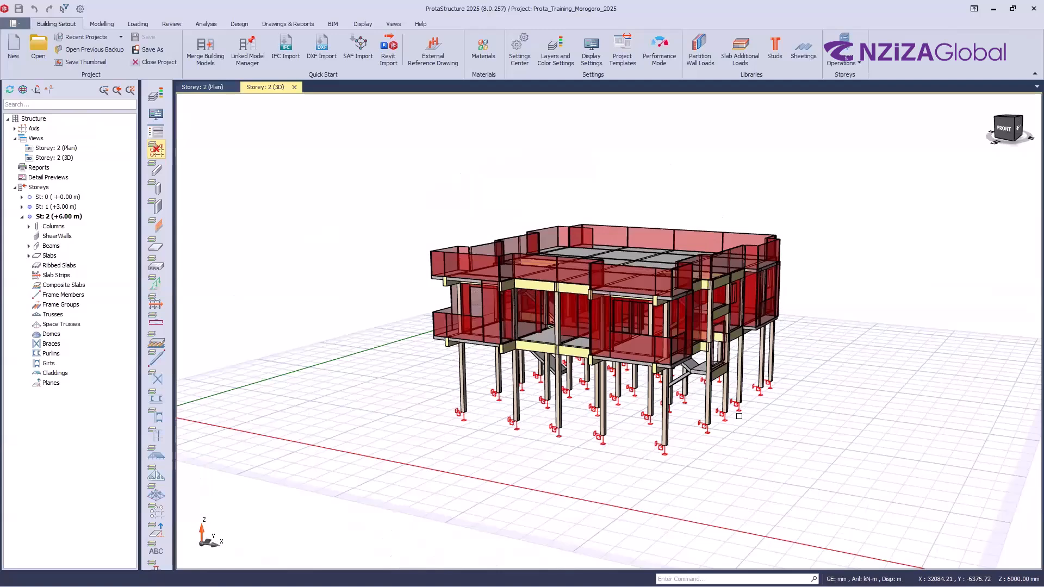
- Look over the 3D building model, return to the plan view and open storey St: 1 (+3.00 m)
click(543, 256)
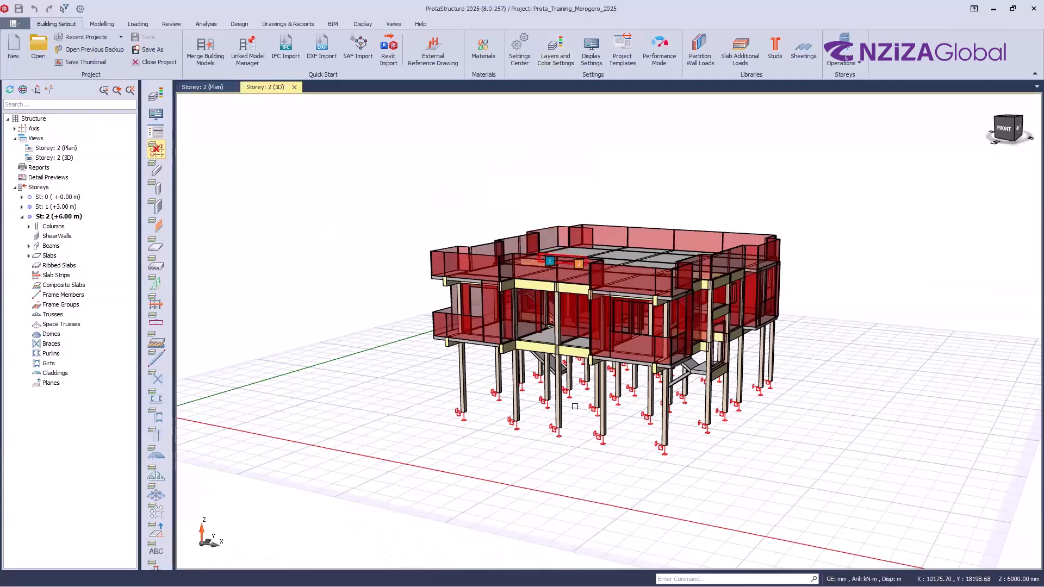
scroll(559, 511, up, 2)
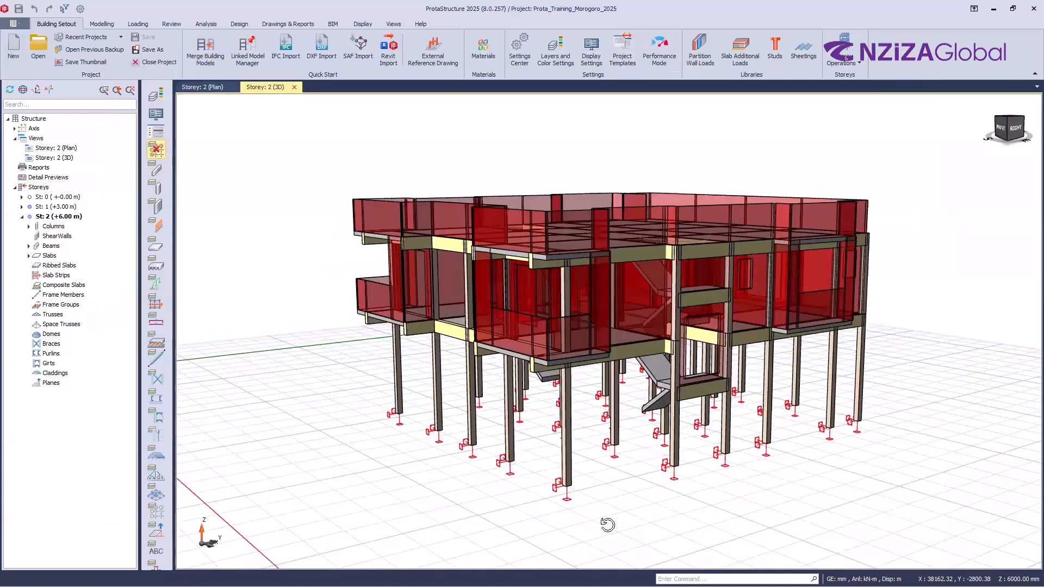
middle_drag(718, 538, 757, 534)
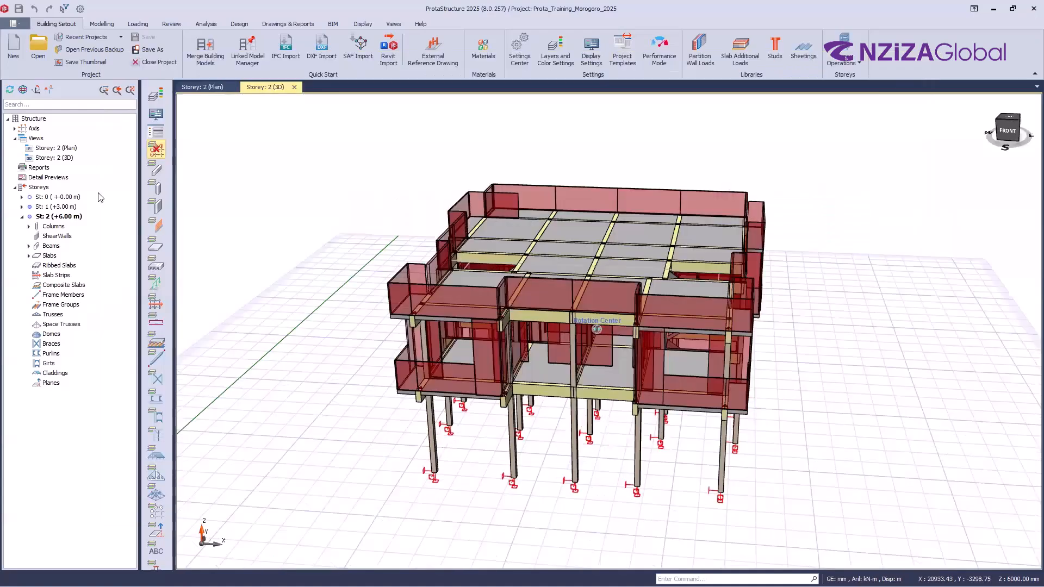
click(206, 88)
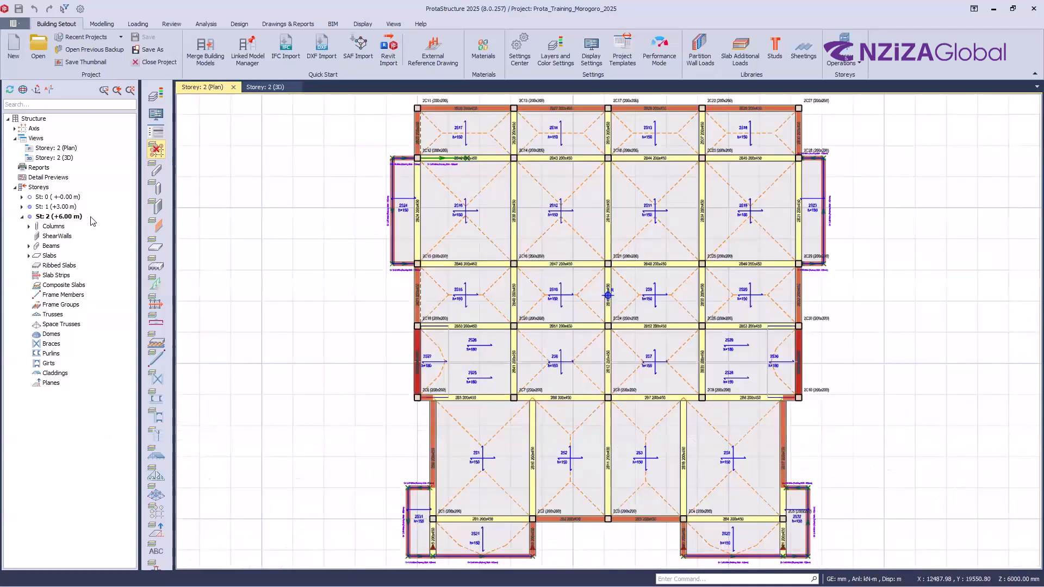
double_click(65, 207)
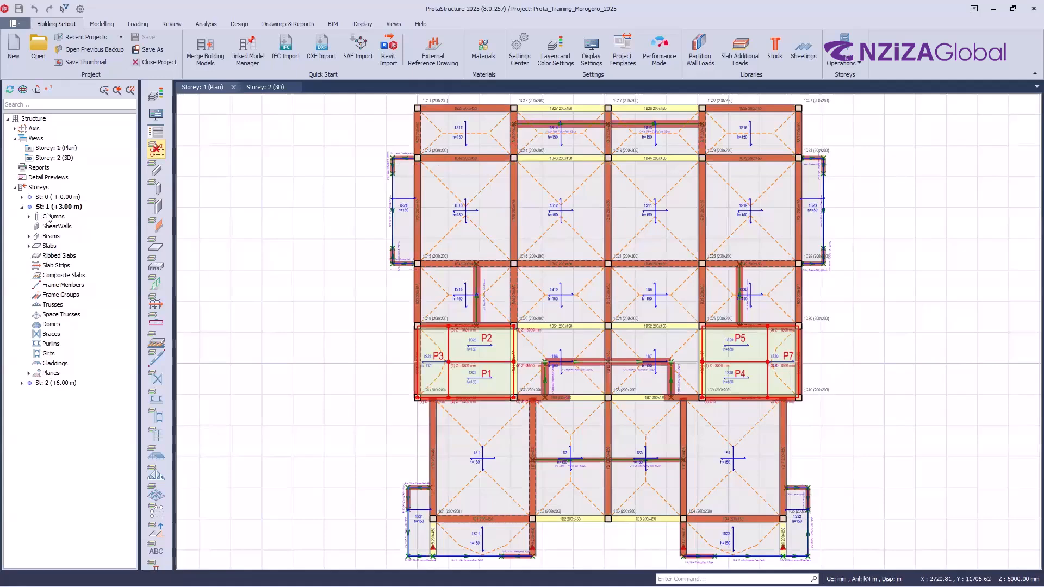
- Display the axis grid with its dimensions on the Storey 1 plan and examine the floor layout
scroll(391, 242, down, 3)
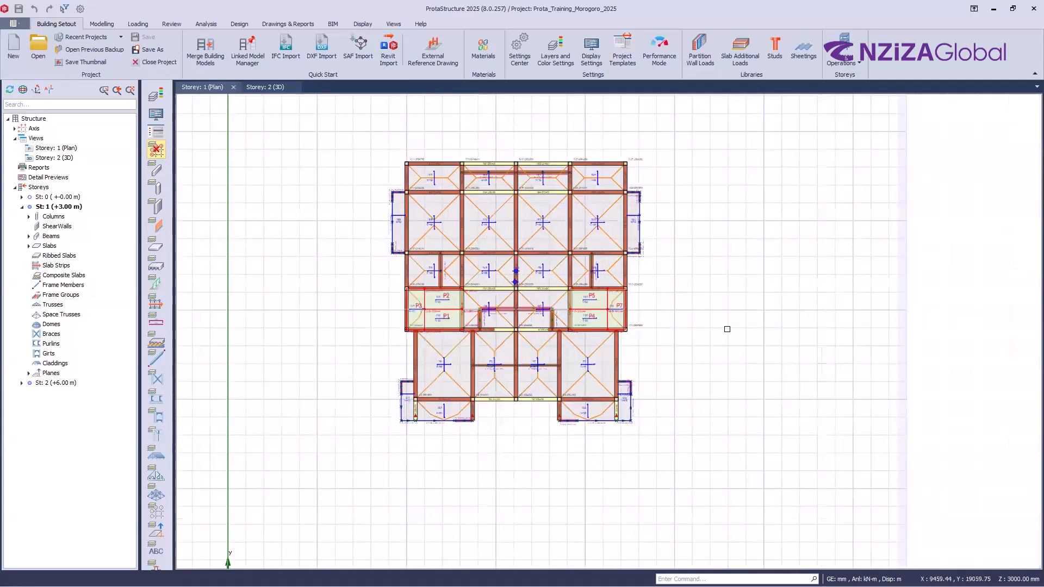
scroll(707, 312, up, 1)
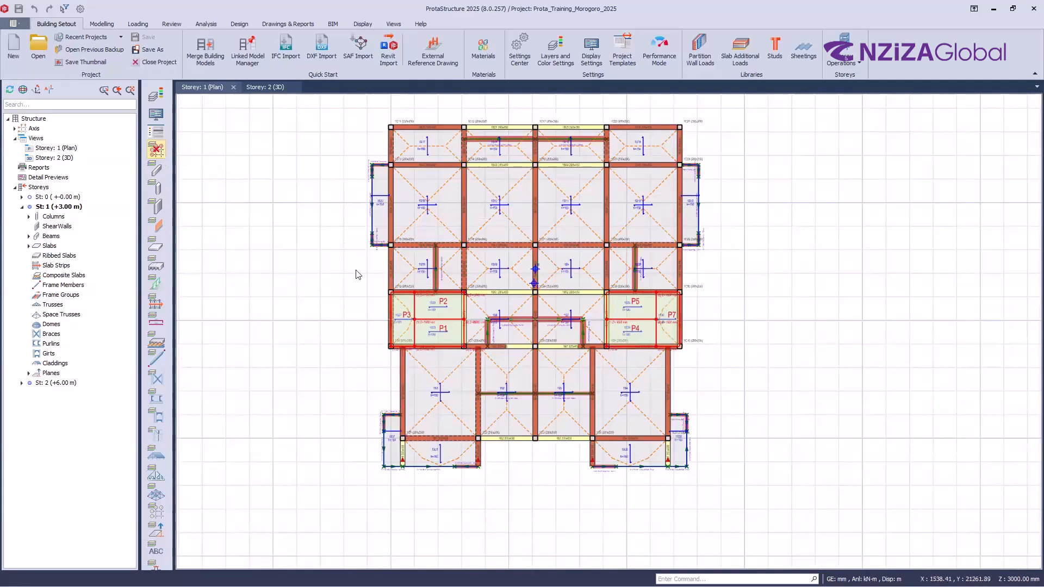
scroll(549, 410, down, 2)
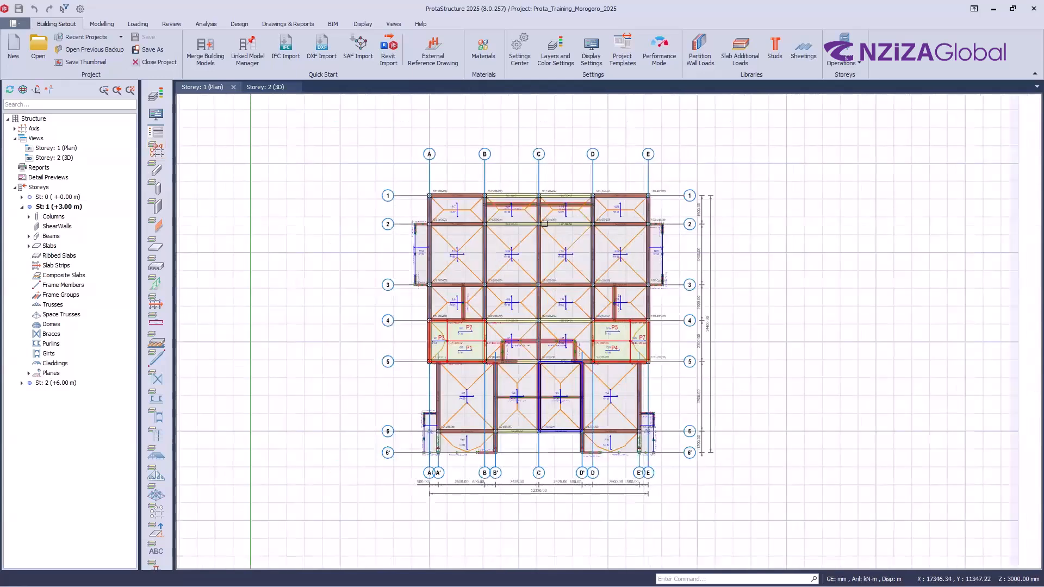
scroll(596, 336, up, 2)
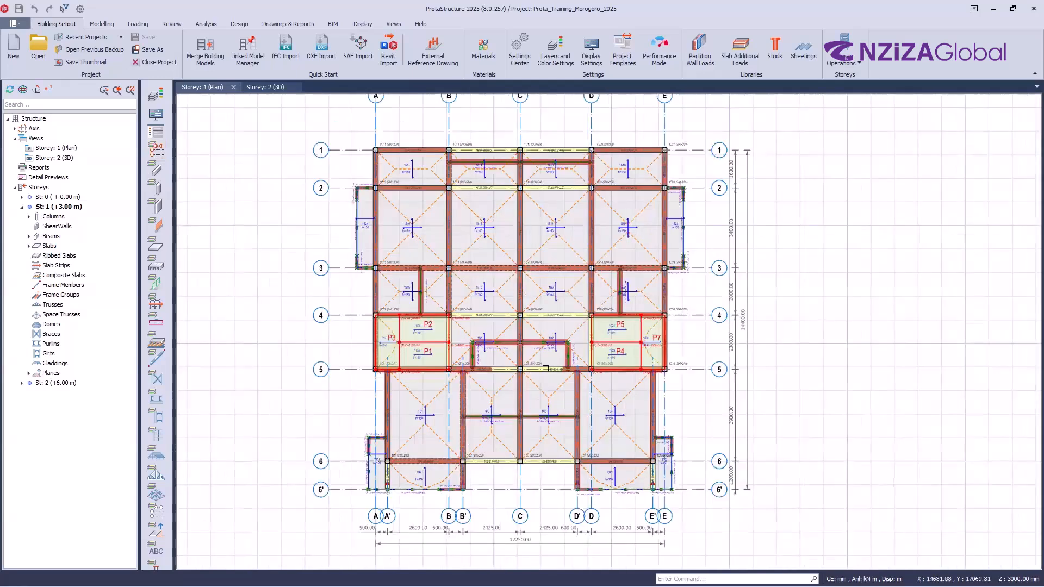
scroll(350, 343, up, 3)
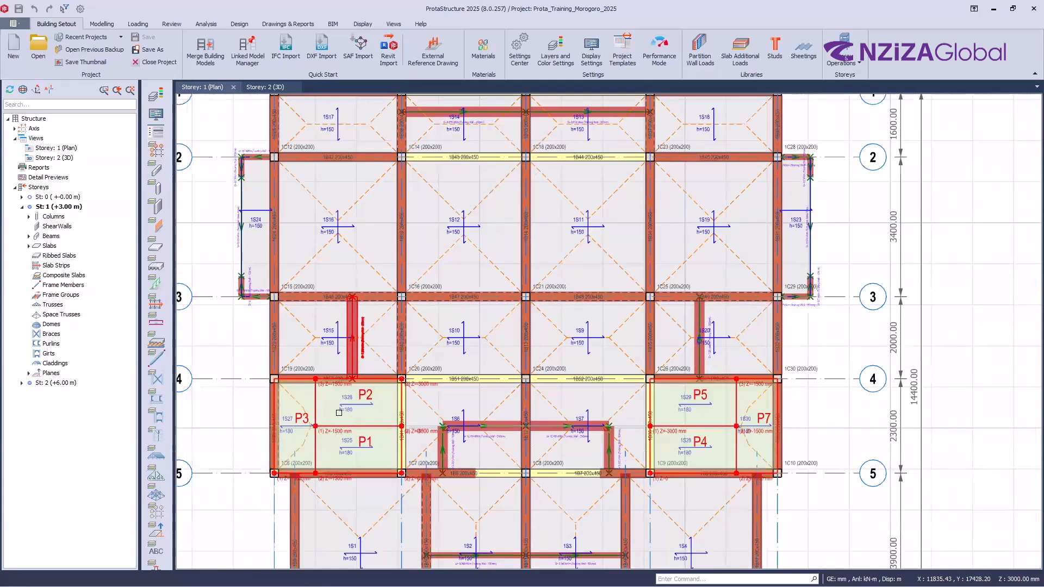
scroll(348, 406, up, 1)
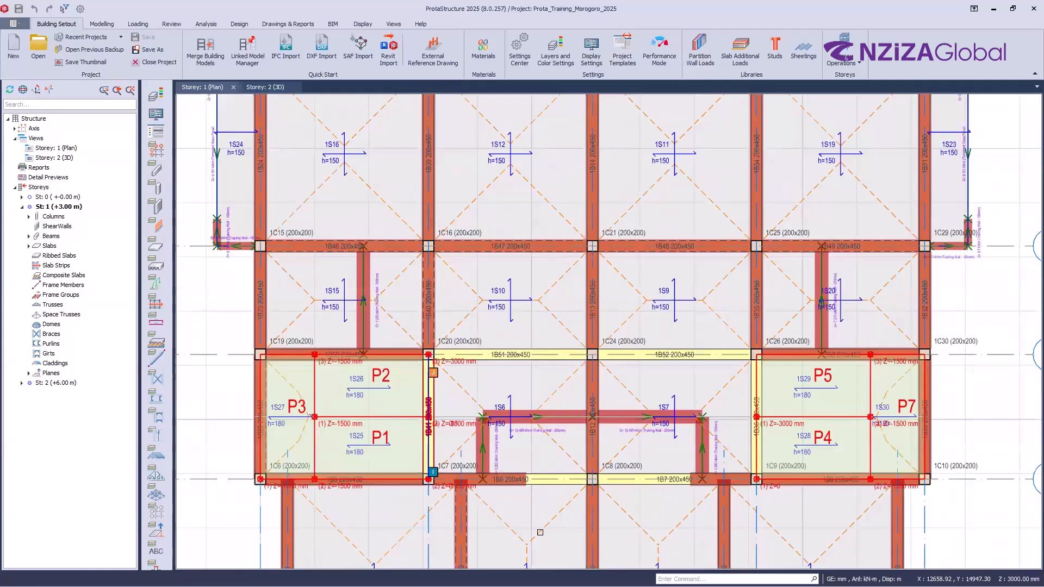
scroll(891, 506, down, 1)
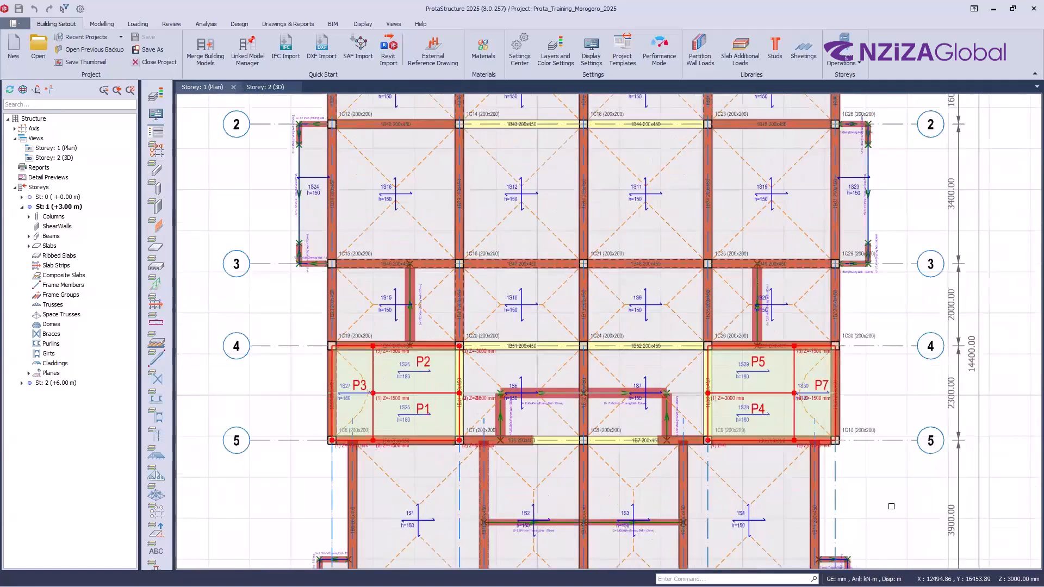
- Tile the structural model window side by side with the Edge window holding the training timetable PDF
key(super)
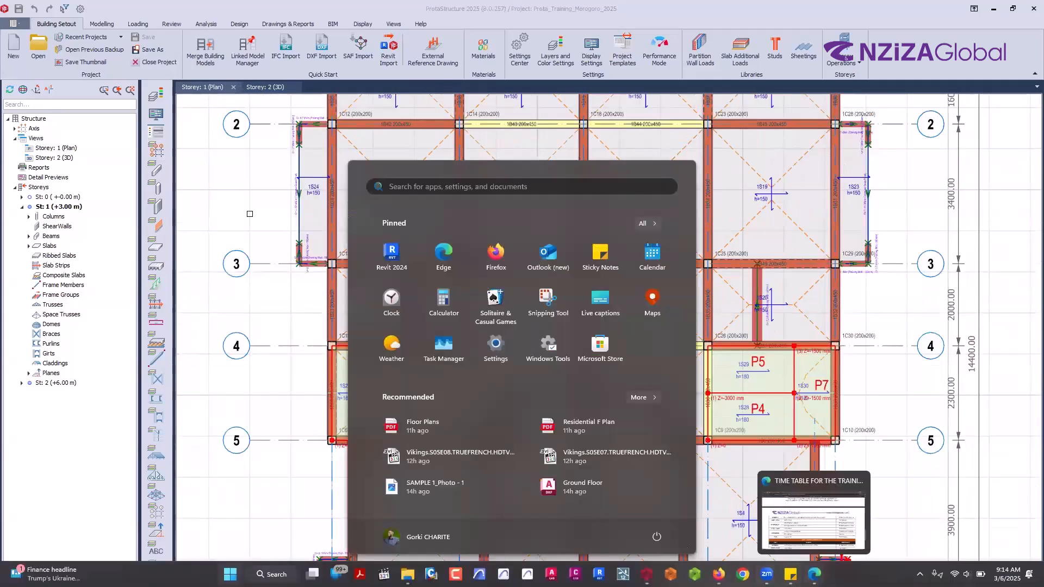
click(627, 17)
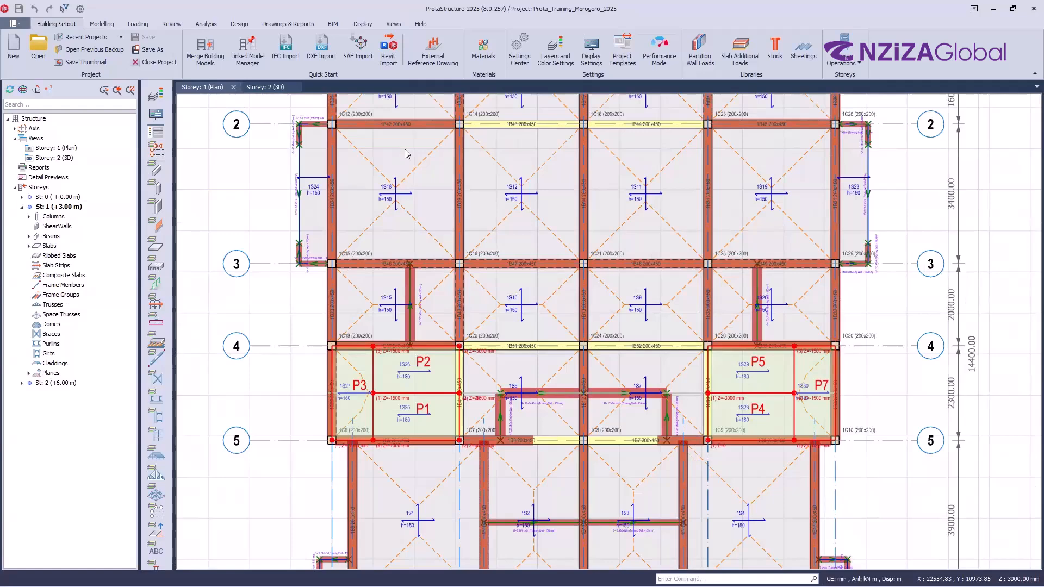
key(super+Left)
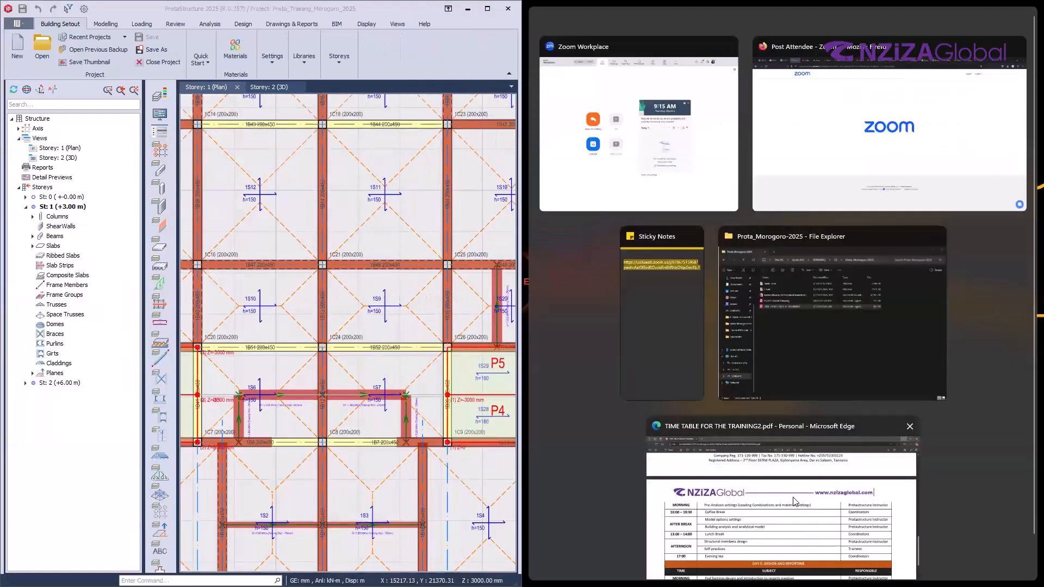
key(Return)
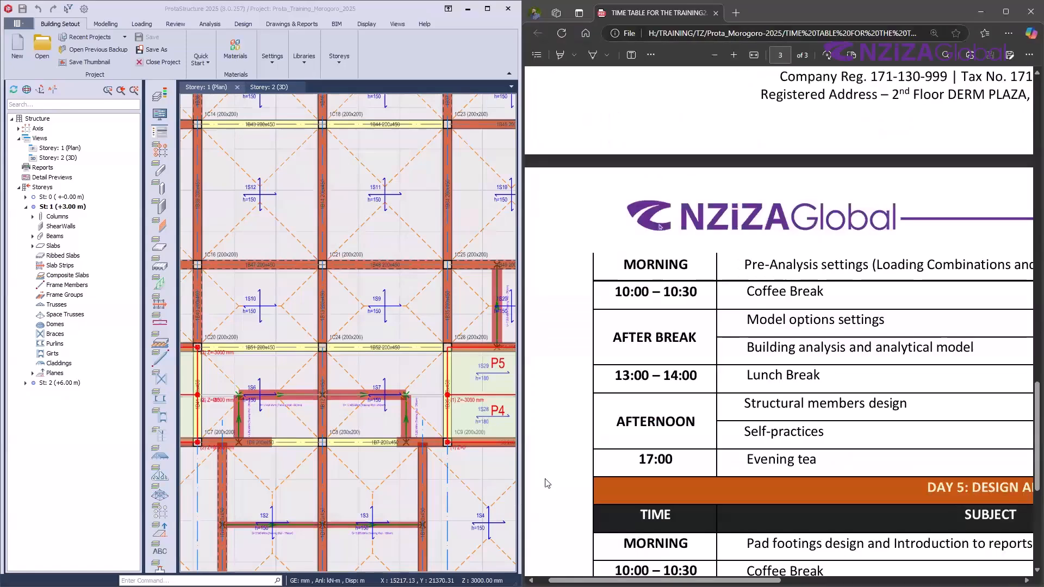
- Open the PS2025_Model_Drawing PDF from the Prota_Morogoro-2025 folder beside the structural model
click(514, 569)
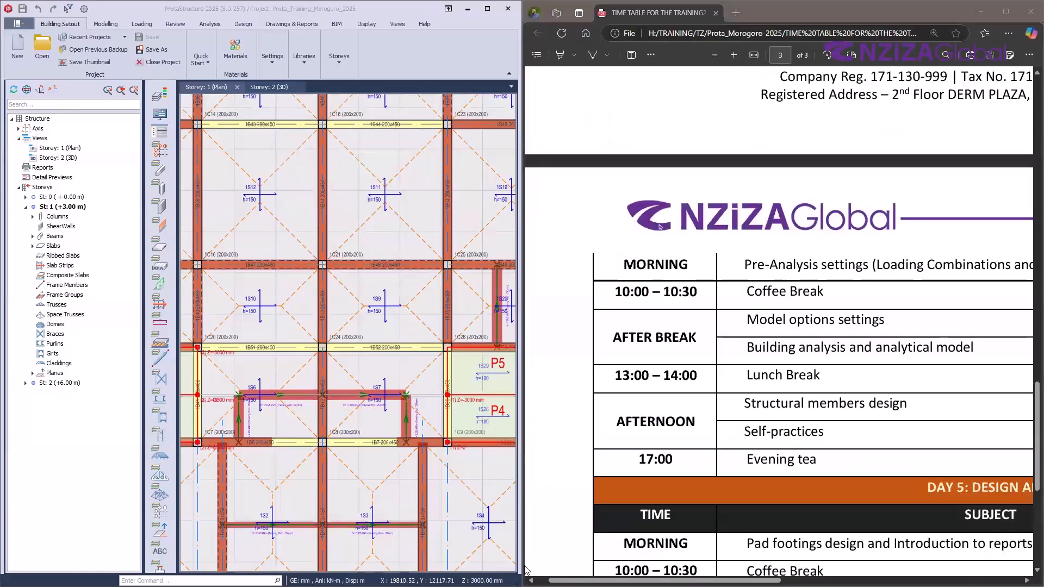
key(super)
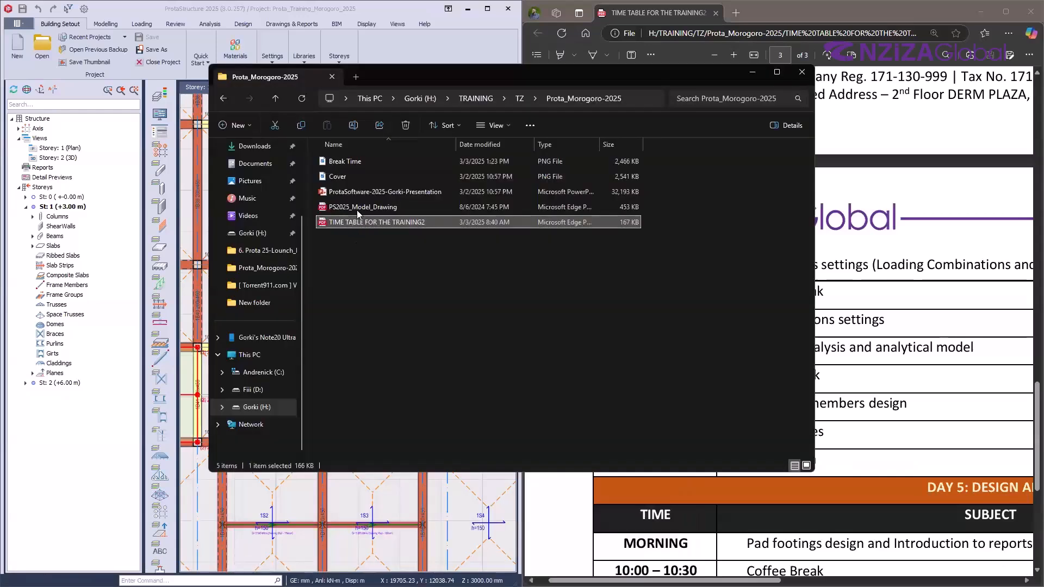
double_click(357, 208)
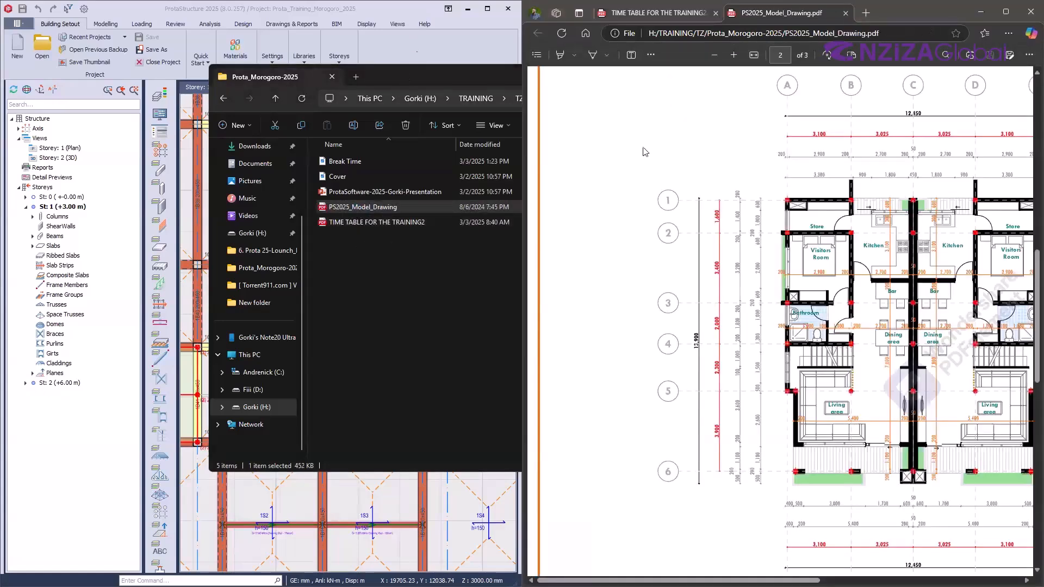
click(468, 46)
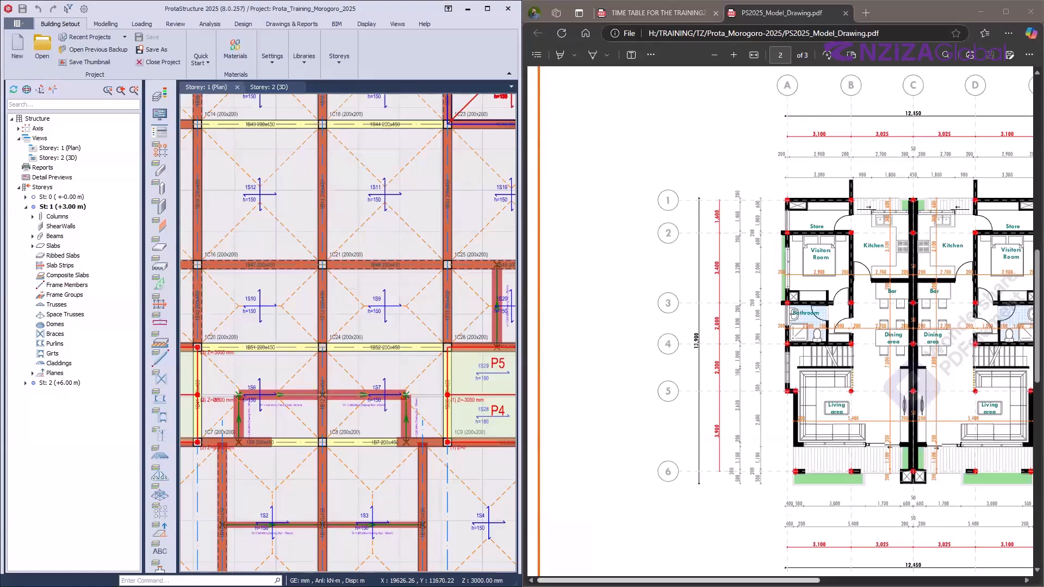
- Widen the structural model window beside the drawing and bring both full floor plans into view
drag(569, 580, 633, 580)
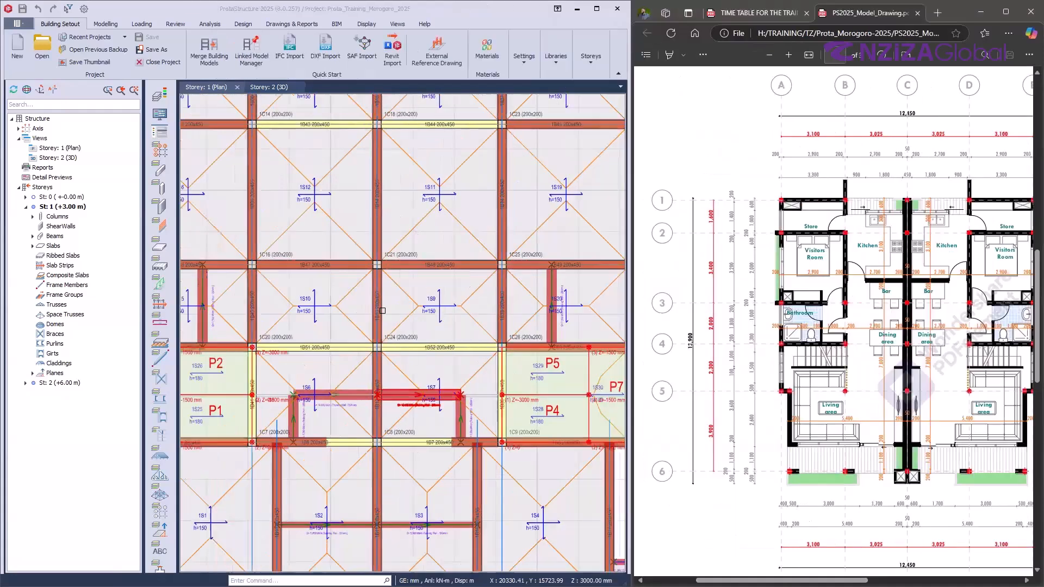
drag(519, 337, 619, 329)
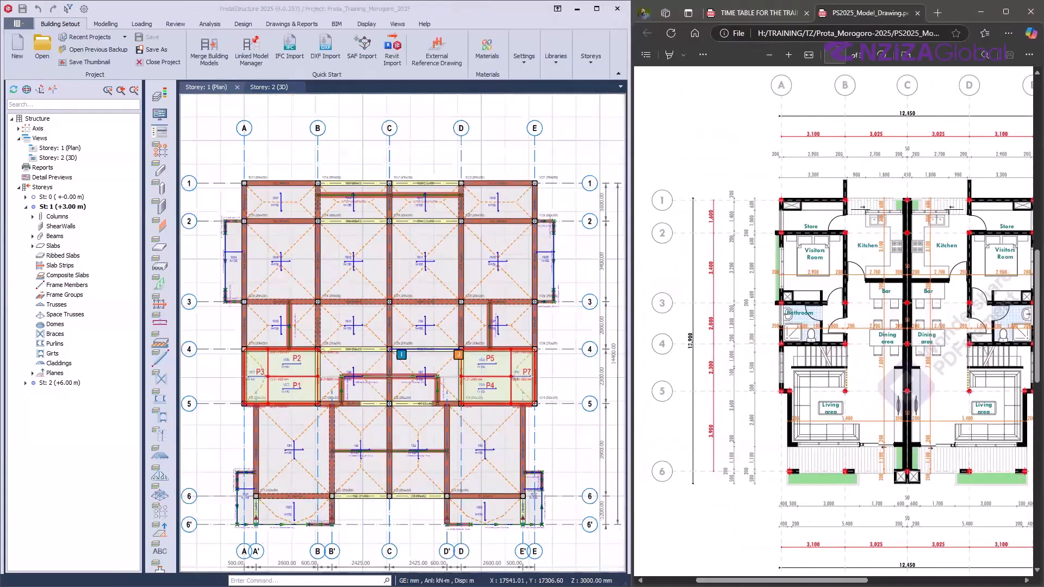
scroll(792, 499, right, 3)
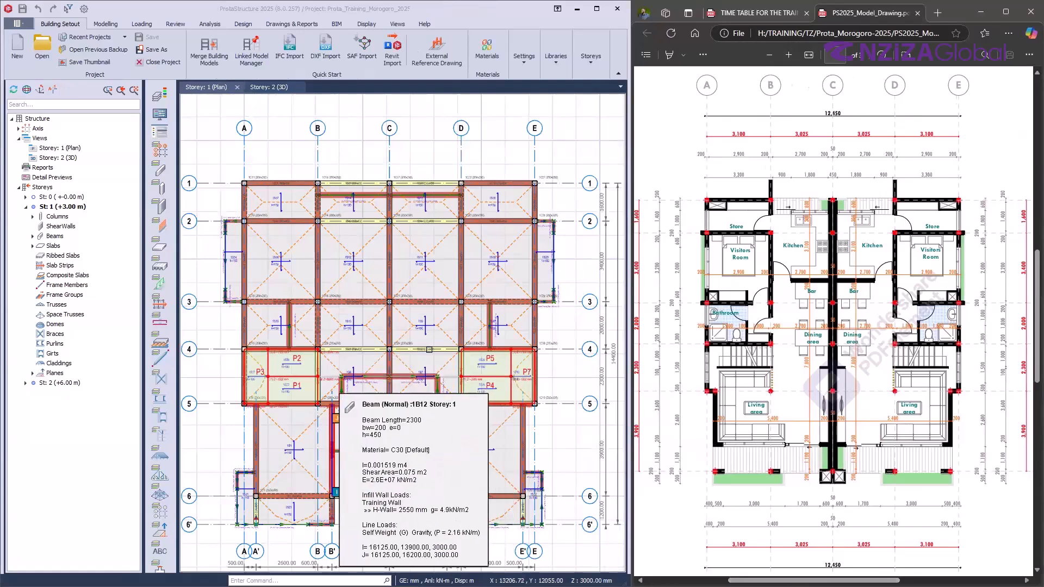
scroll(454, 258, down, 2)
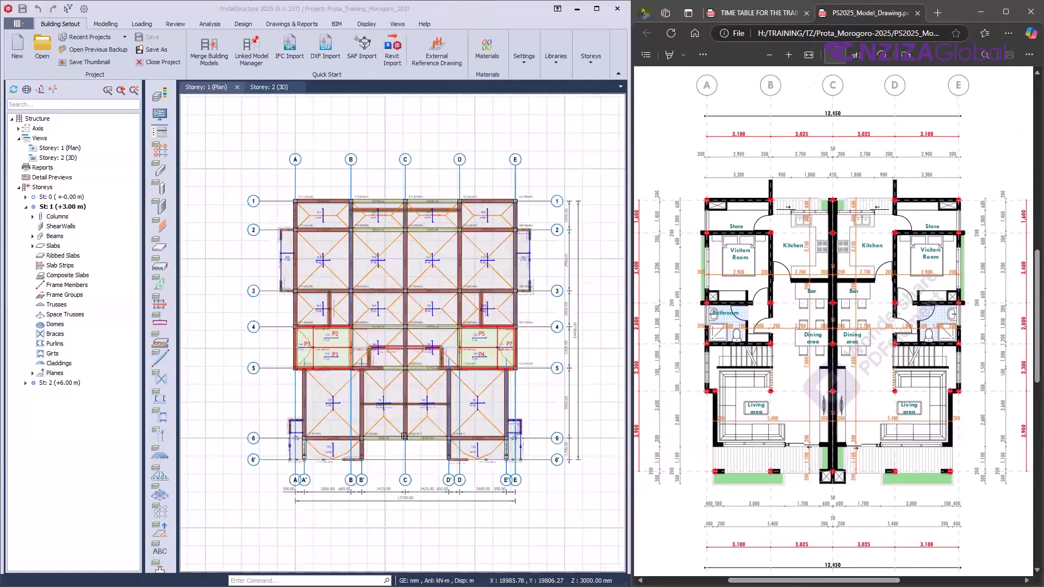
scroll(428, 439, up, 2)
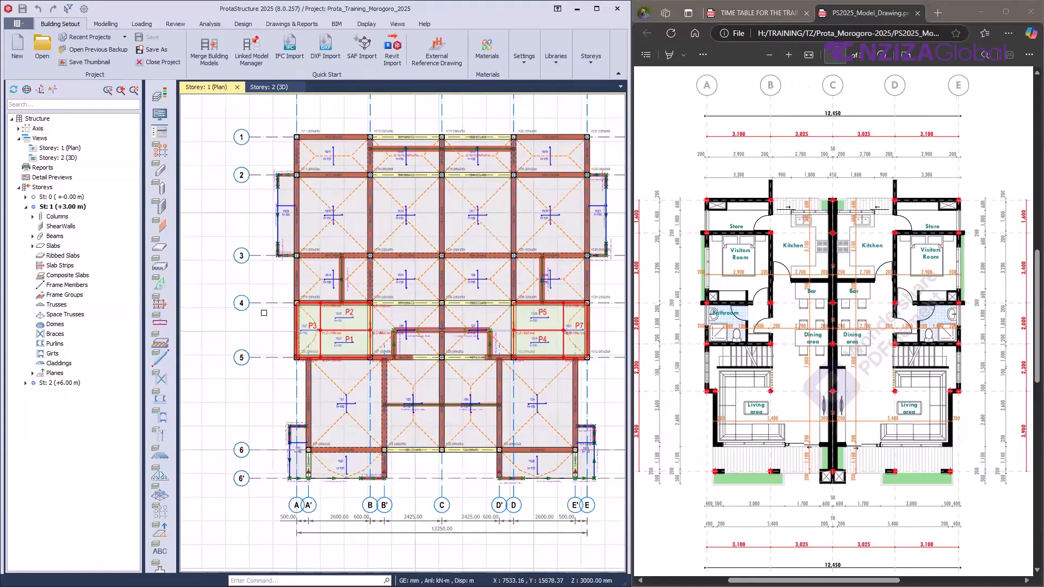
- Compare numbered axes 1 to 6 on the architectural drawing with the axes of the Storey 1 plan
click(690, 356)
scroll(685, 337, left, 3)
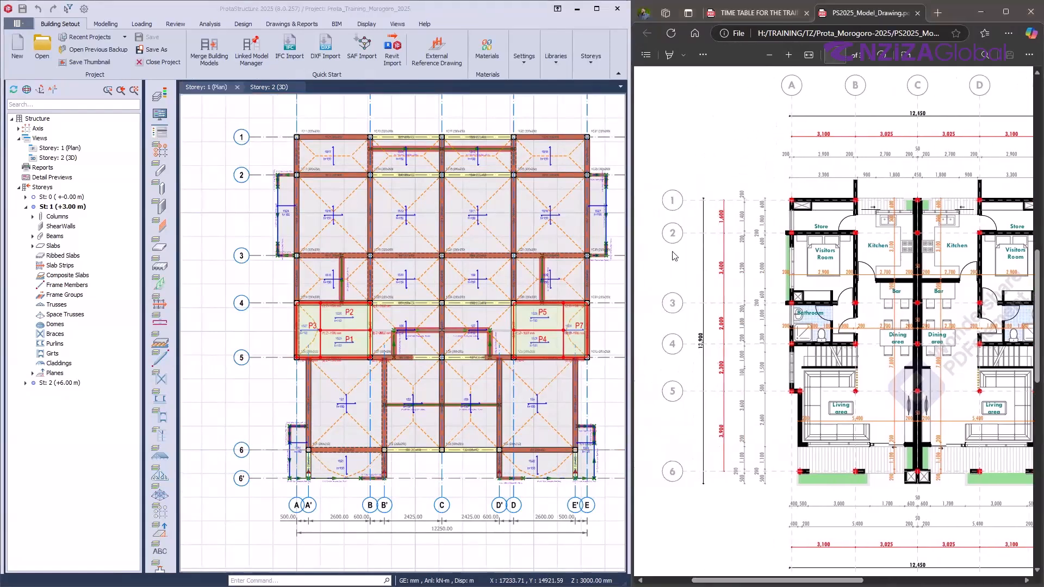
key(ctrl)
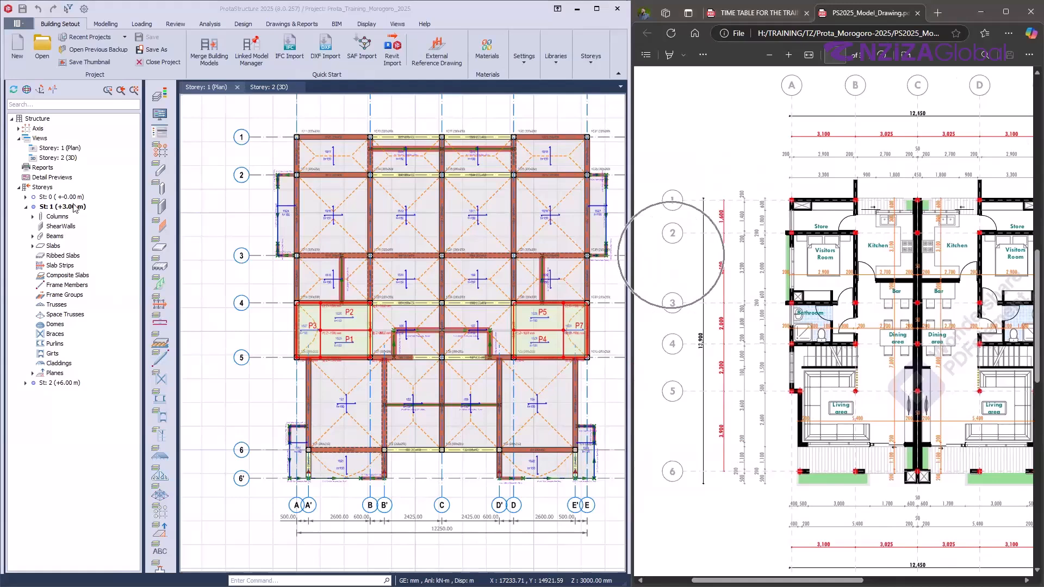
key(ctrl)
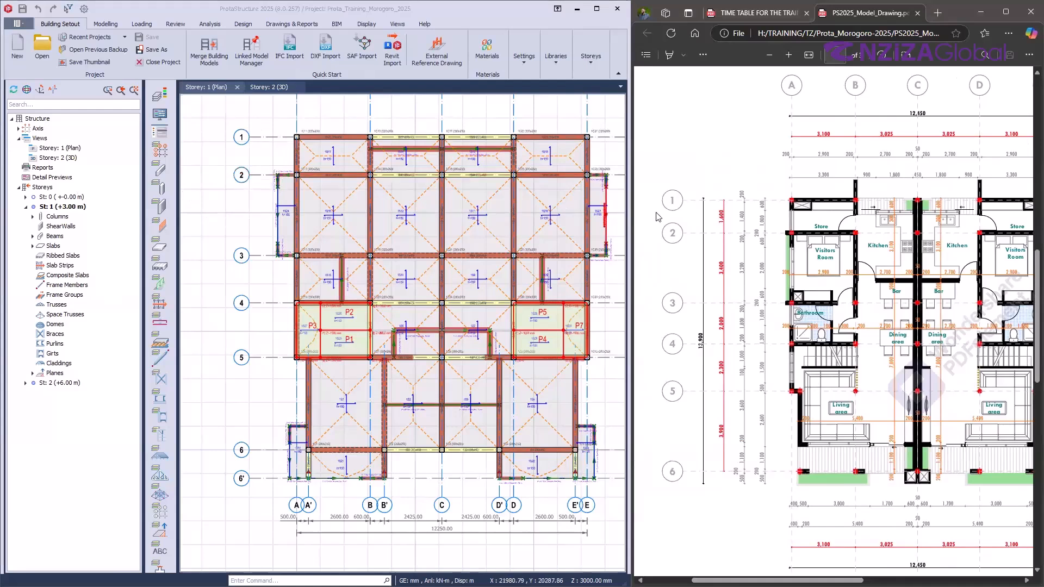
key(ctrl)
key(ctrl)
click(441, 280)
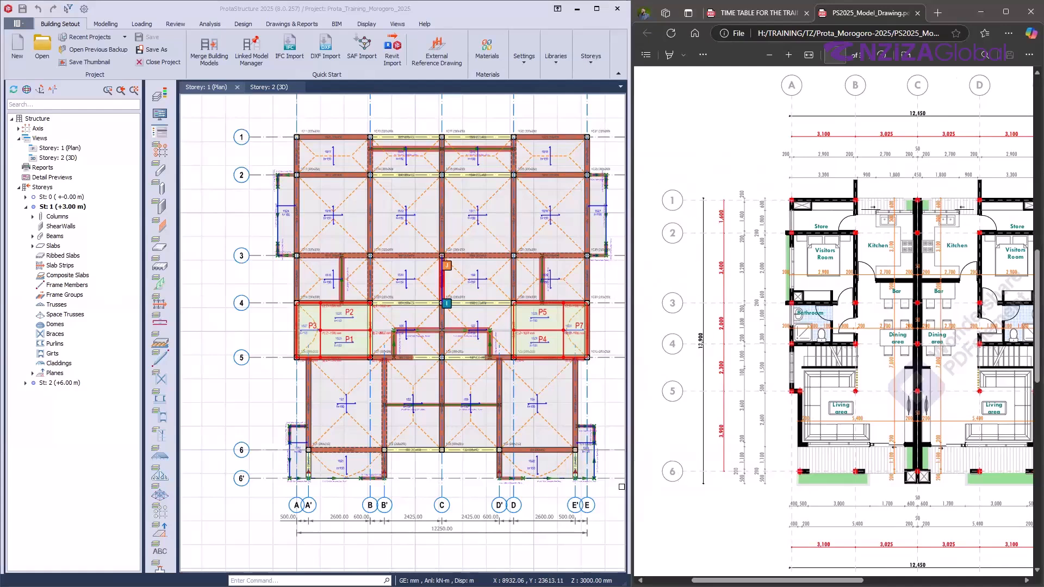
key(Escape)
- Examine secondary axes 6', A' and B' on the Storey 1 plan against the architectural floor plan
scroll(268, 406, up, 5)
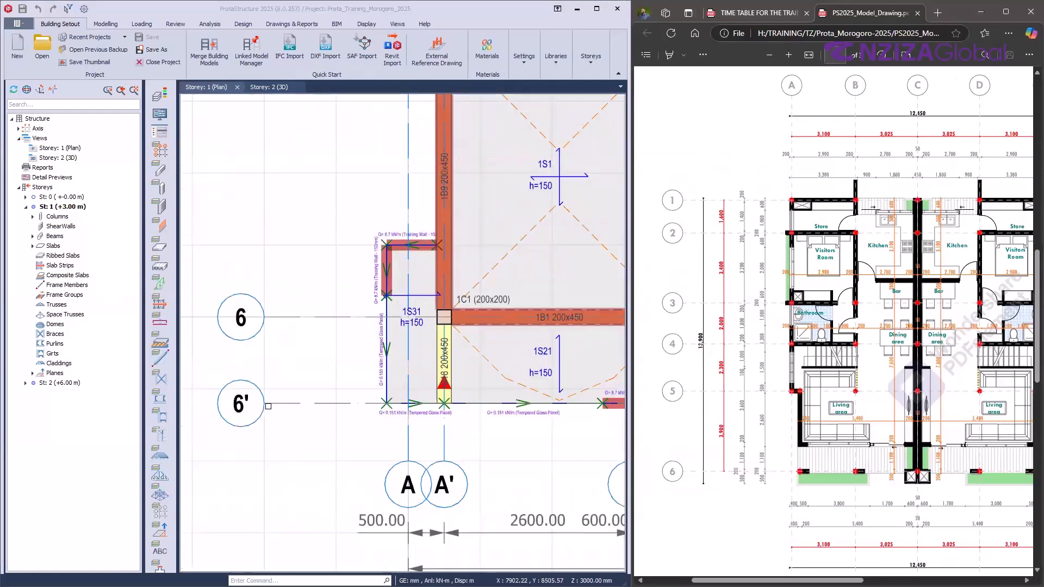
click(233, 408)
scroll(256, 452, down, 3)
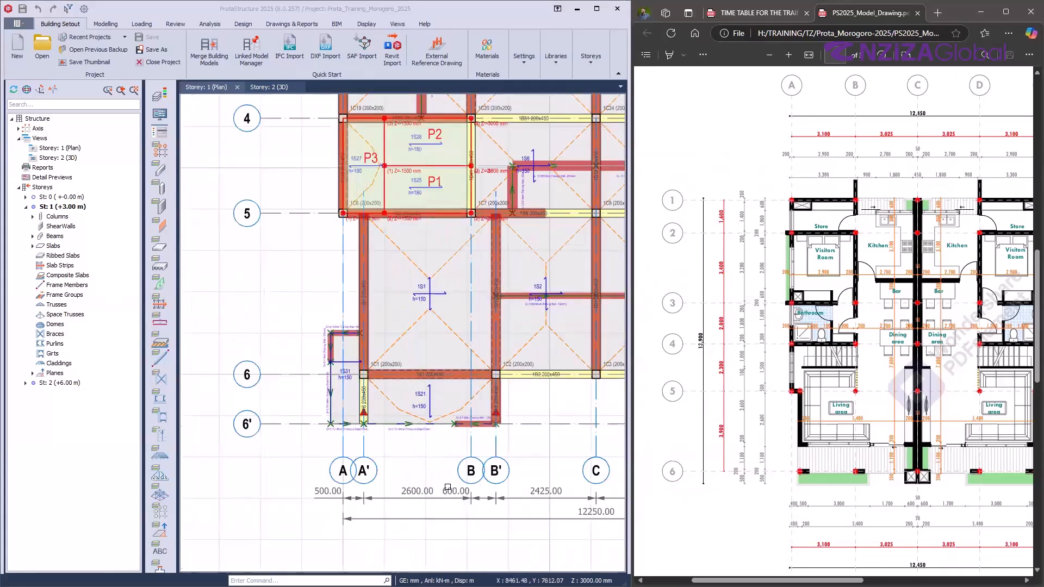
scroll(448, 487, up, 2)
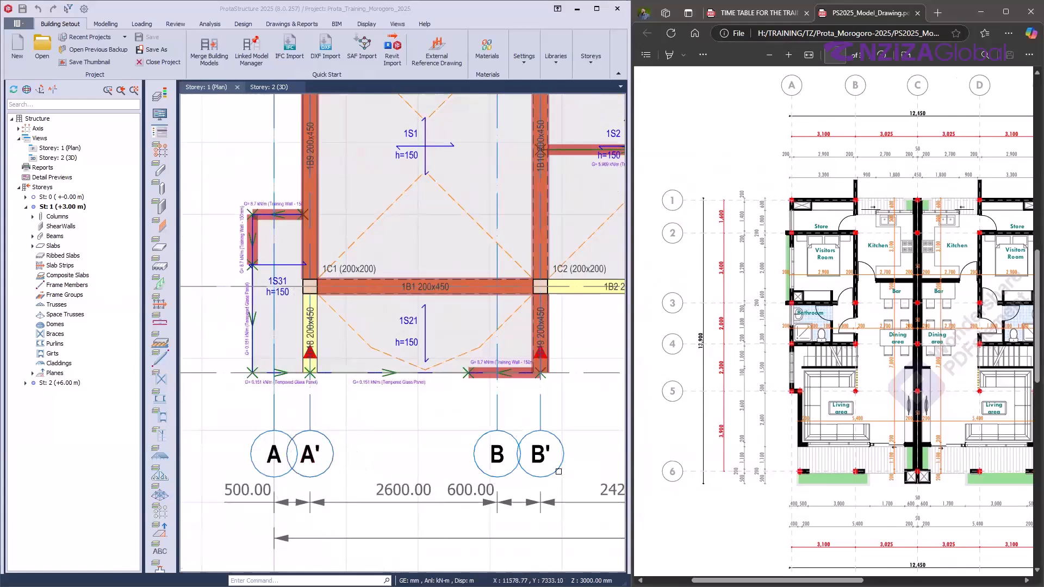
mouse_move(554, 470)
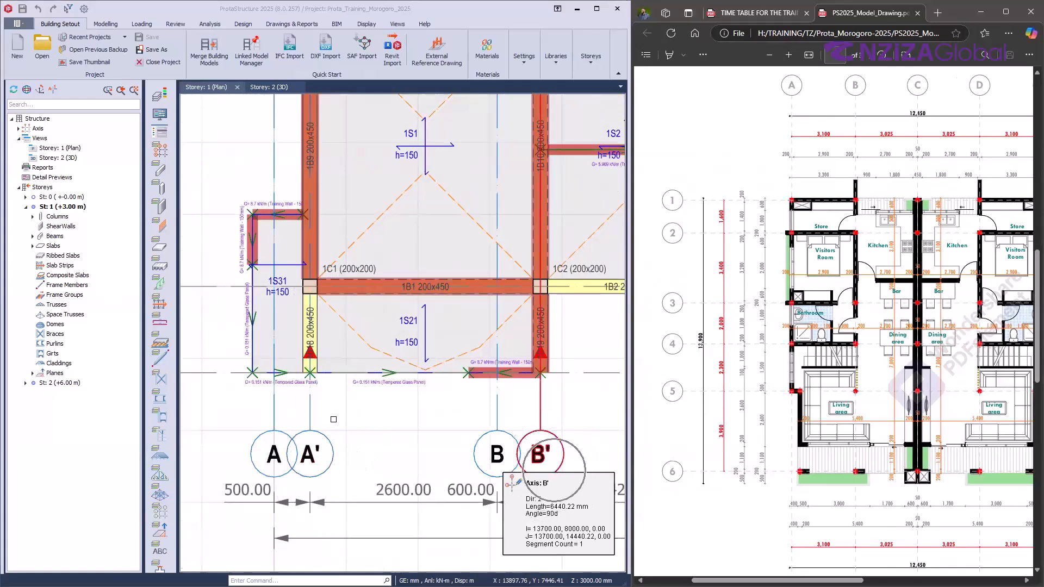
scroll(536, 454, down, 2)
scroll(536, 453, down, 3)
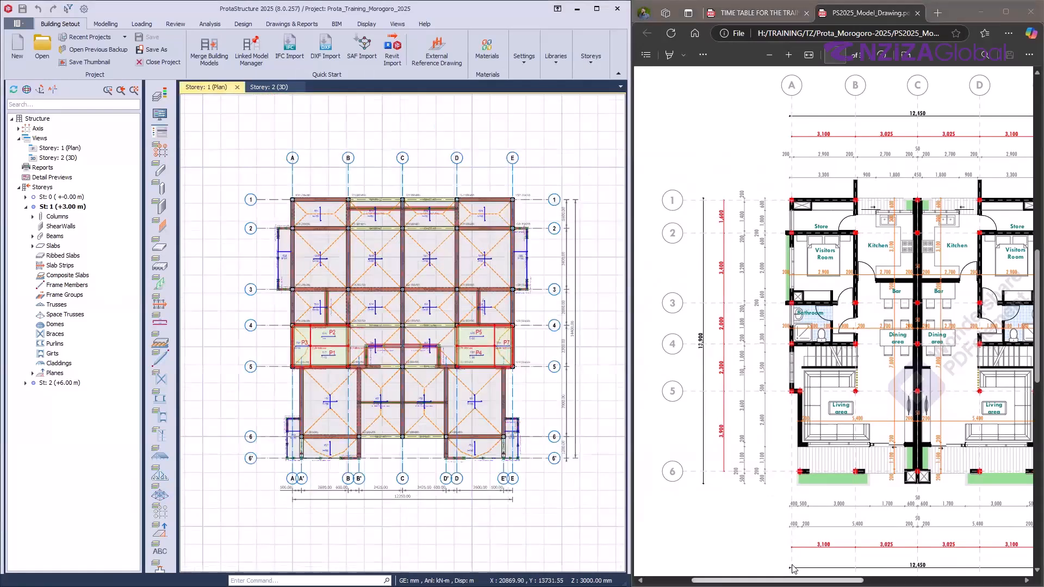
drag(792, 580, 815, 580)
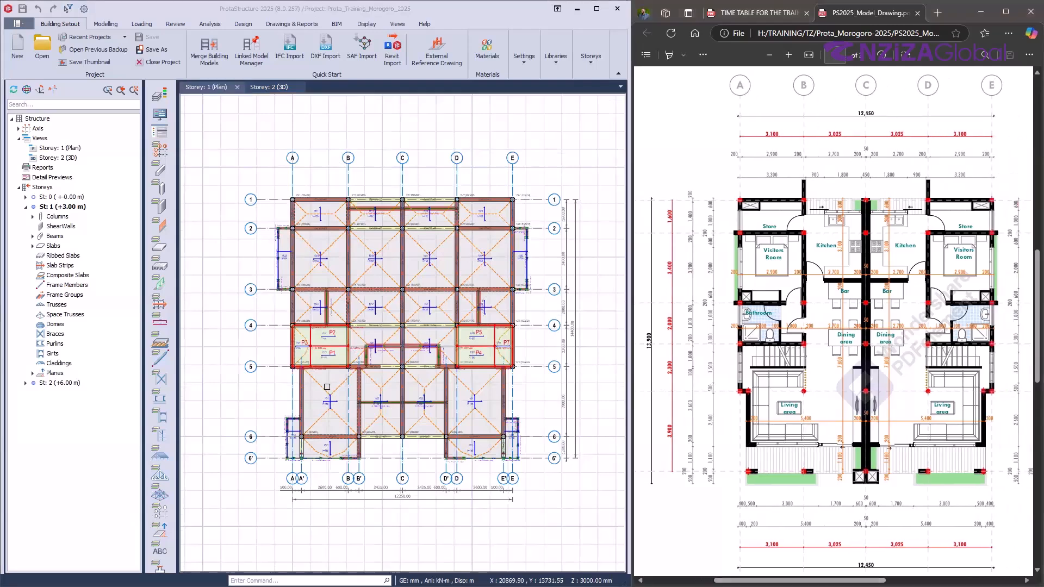
- Compare the ground-floor plan with the first-floor plan in the drawing PDF
click(355, 430)
scroll(806, 488, down, 10)
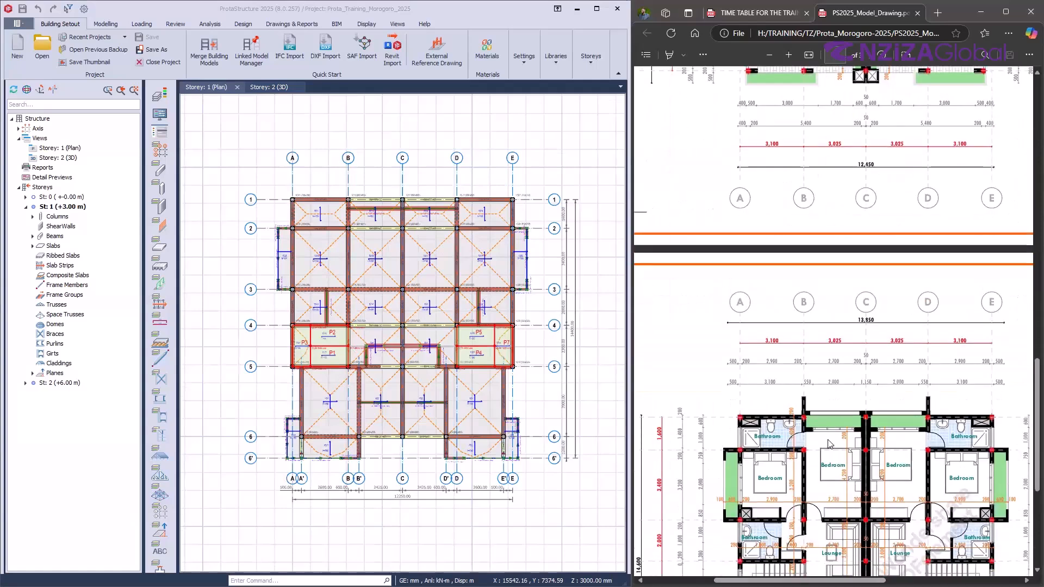
scroll(821, 504, down, 1)
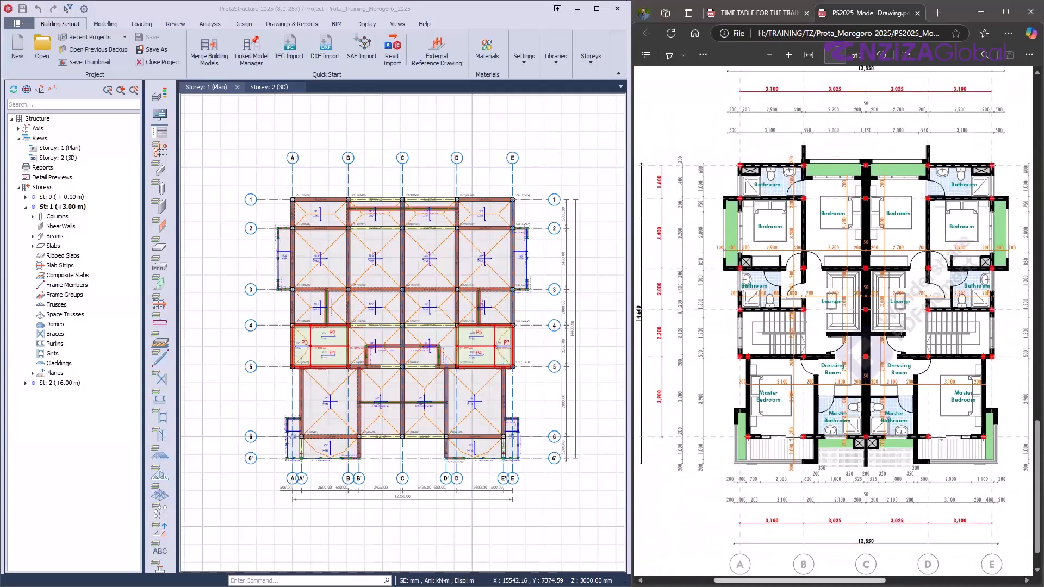
scroll(810, 384, up, 5)
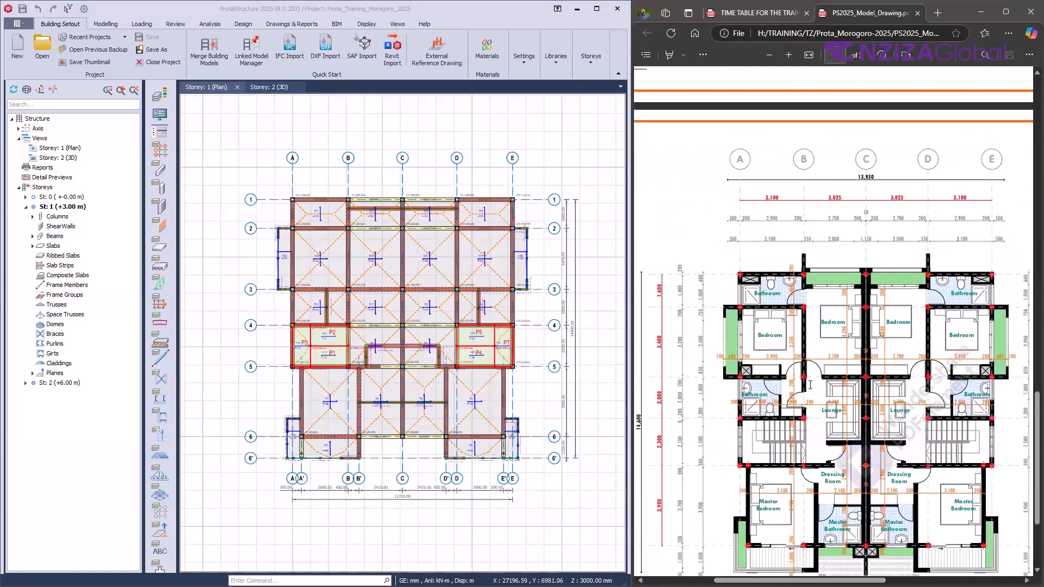
scroll(840, 369, up, 1)
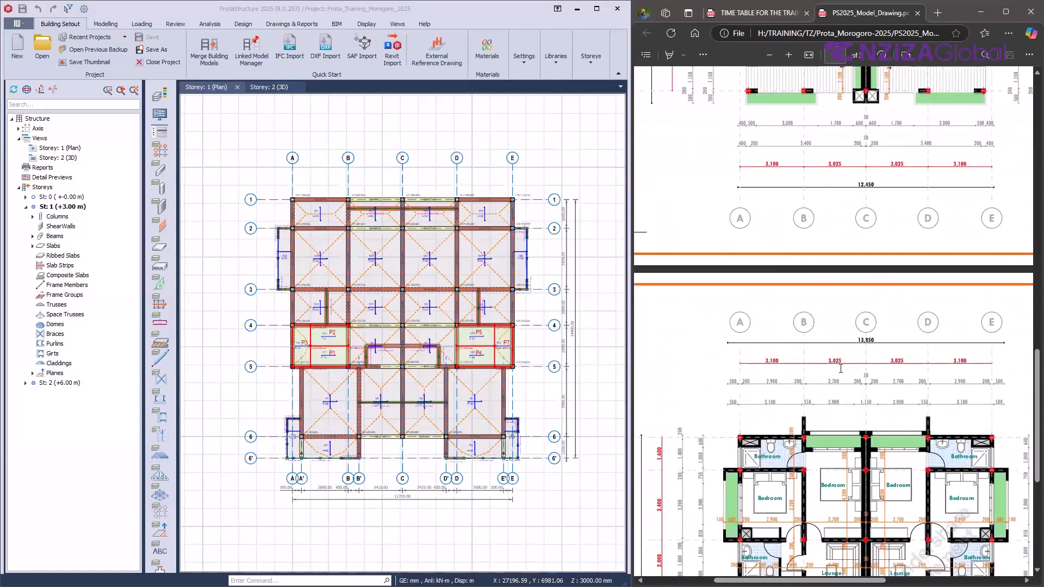
scroll(840, 369, up, 6)
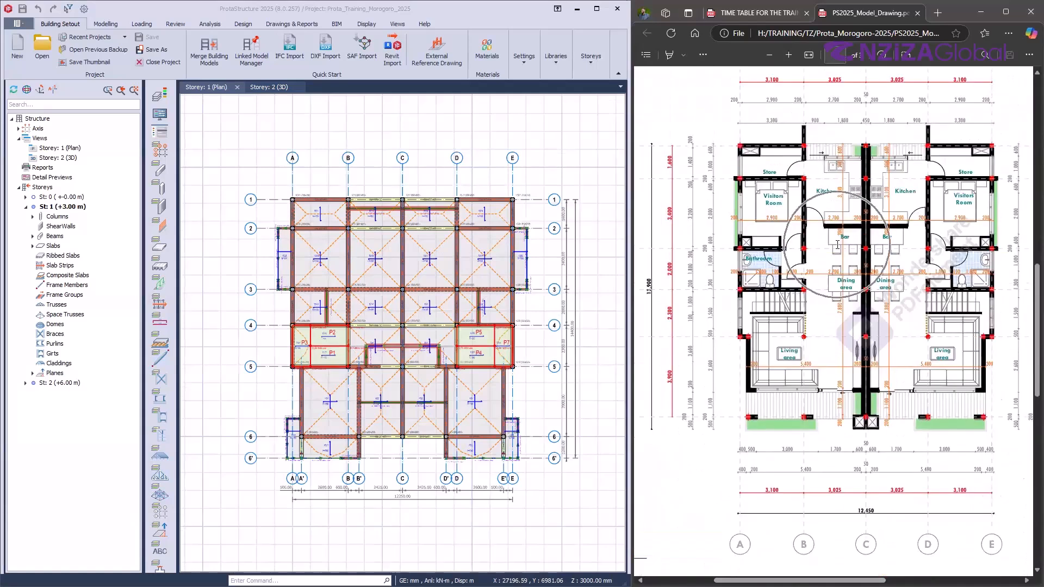
key(ctrl)
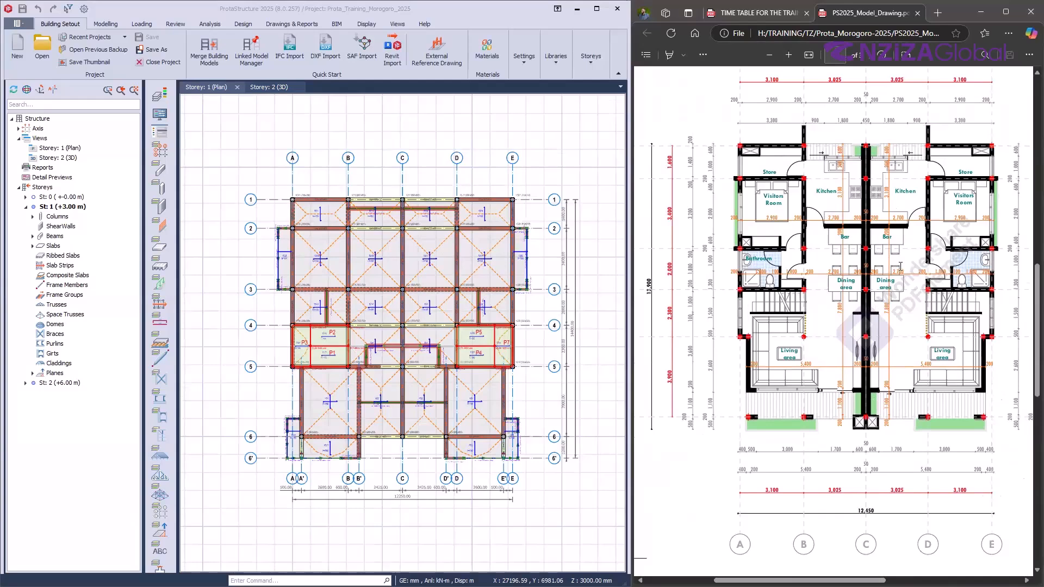
scroll(899, 265, down, 10)
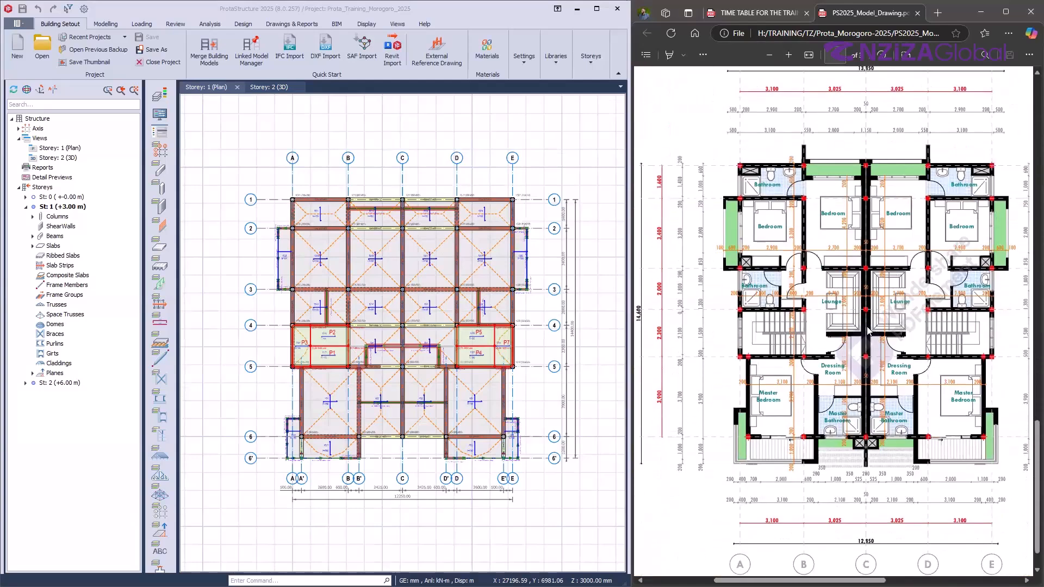
- Compare the Storey 1 structural plan with the first-floor drawing, checking back against the ground-floor layout
click(352, 317)
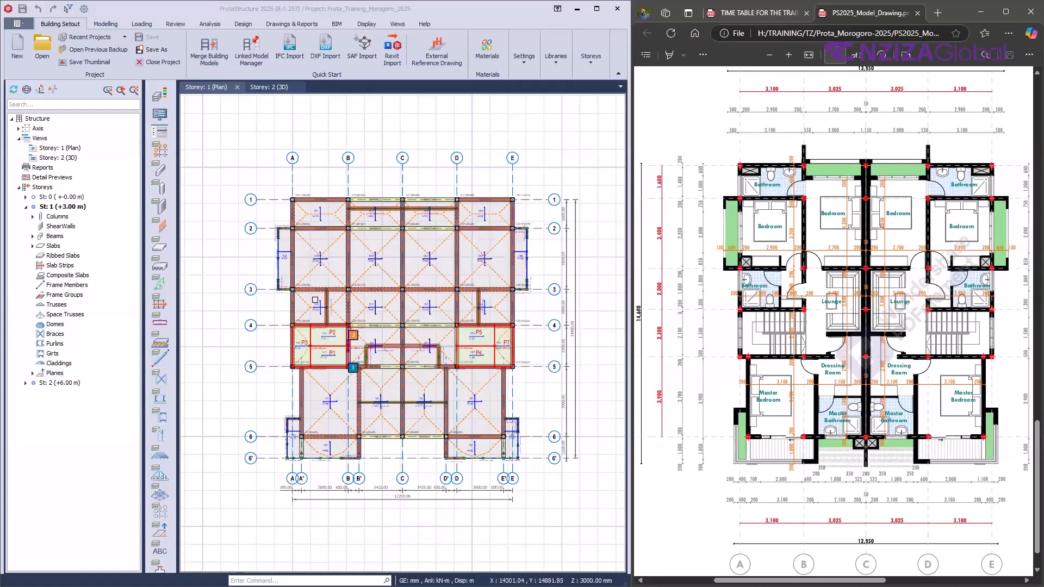
scroll(374, 283, up, 3)
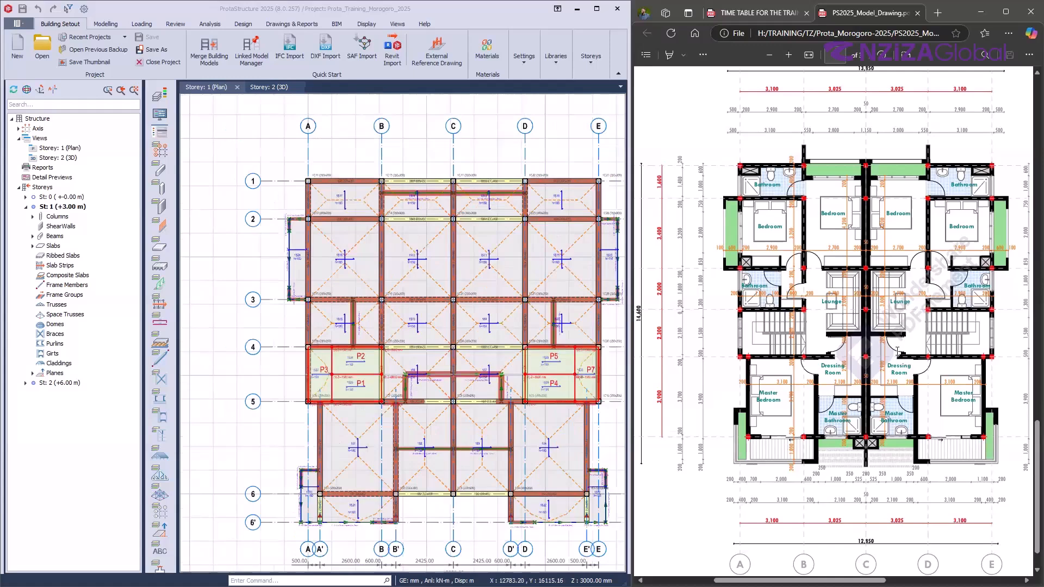
scroll(850, 370, down, 1)
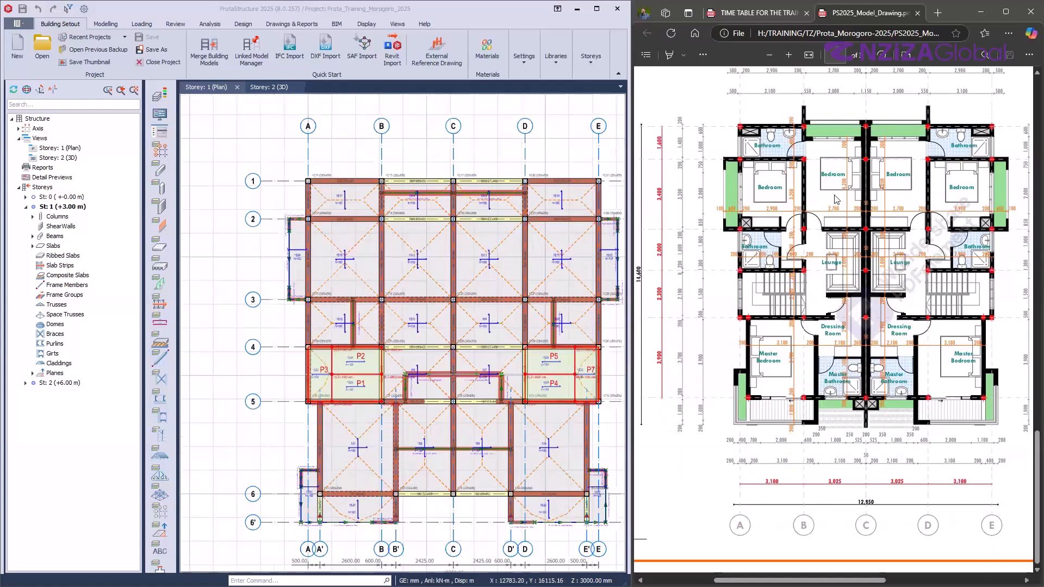
scroll(832, 197, down, 2)
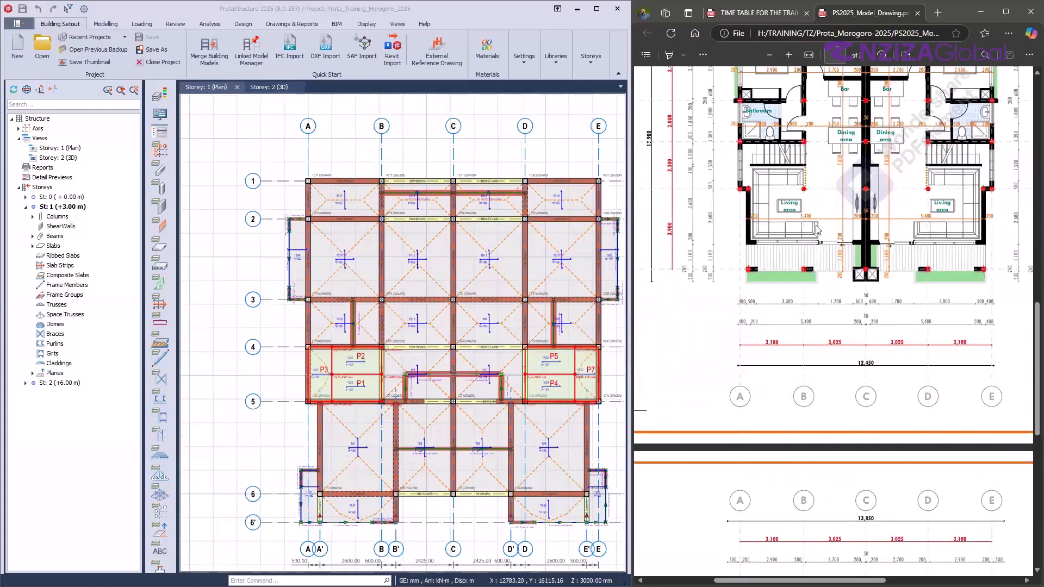
scroll(819, 226, up, 4)
scroll(860, 300, down, 2)
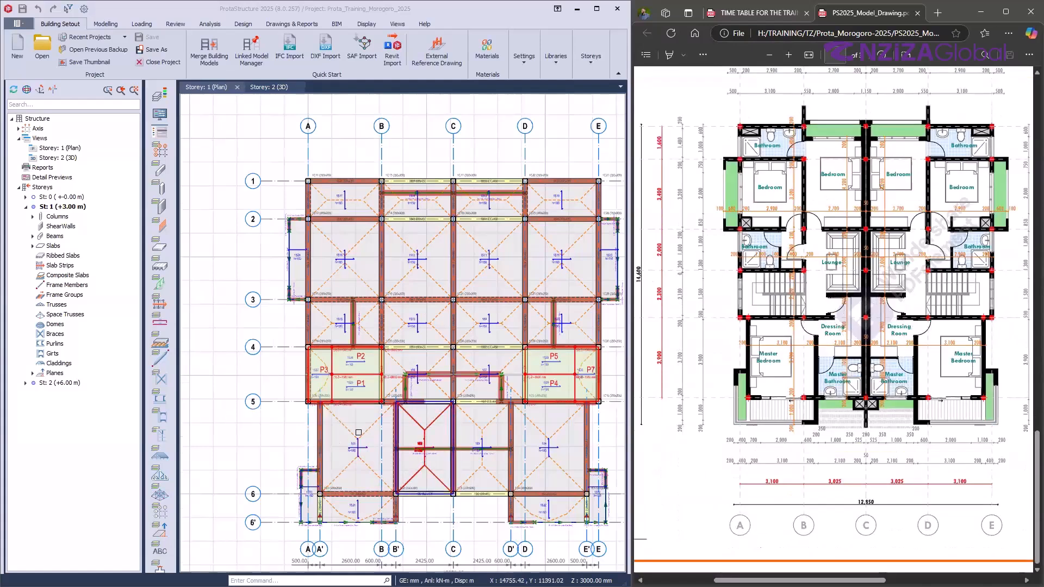
- Examine the master bedroom and balcony slabs between axes A' and B' on the Storey 1 plan, down to axis 6'
click(372, 432)
middle_drag(344, 443, 310, 431)
middle_drag(359, 333, 346, 321)
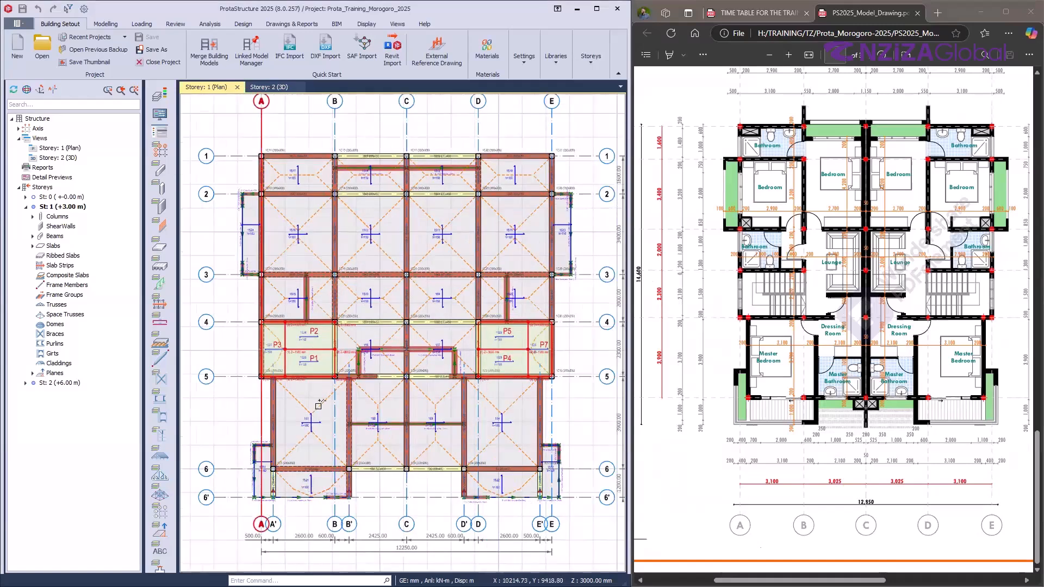
scroll(319, 402, up, 1)
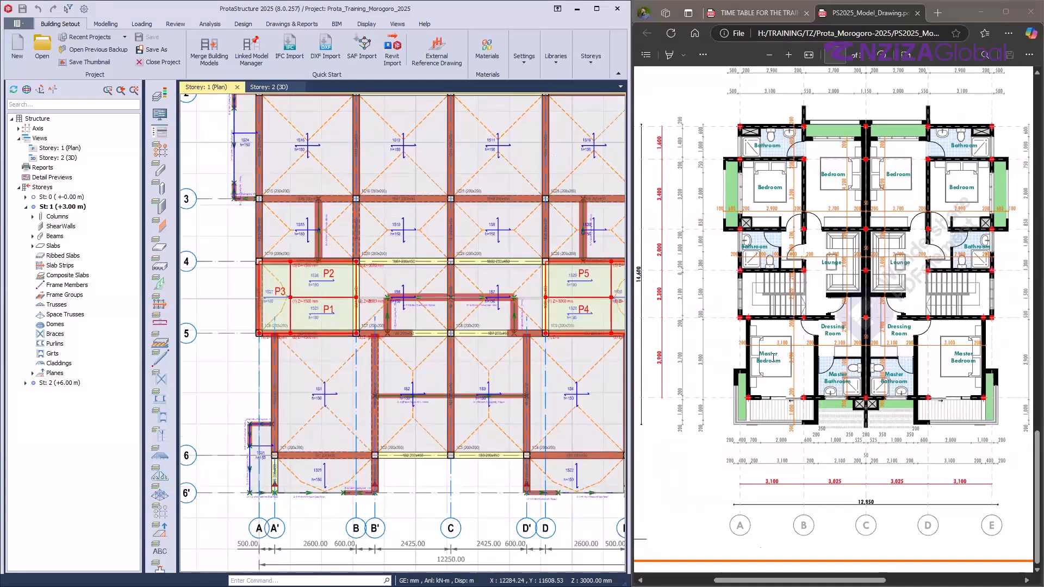
middle_drag(294, 409, 349, 394)
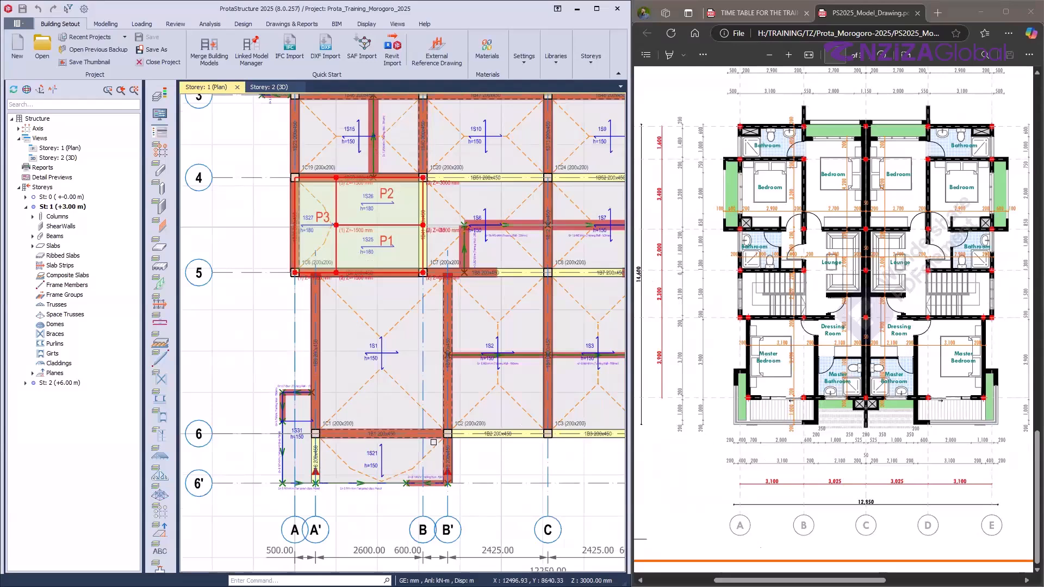
scroll(440, 482, up, 2)
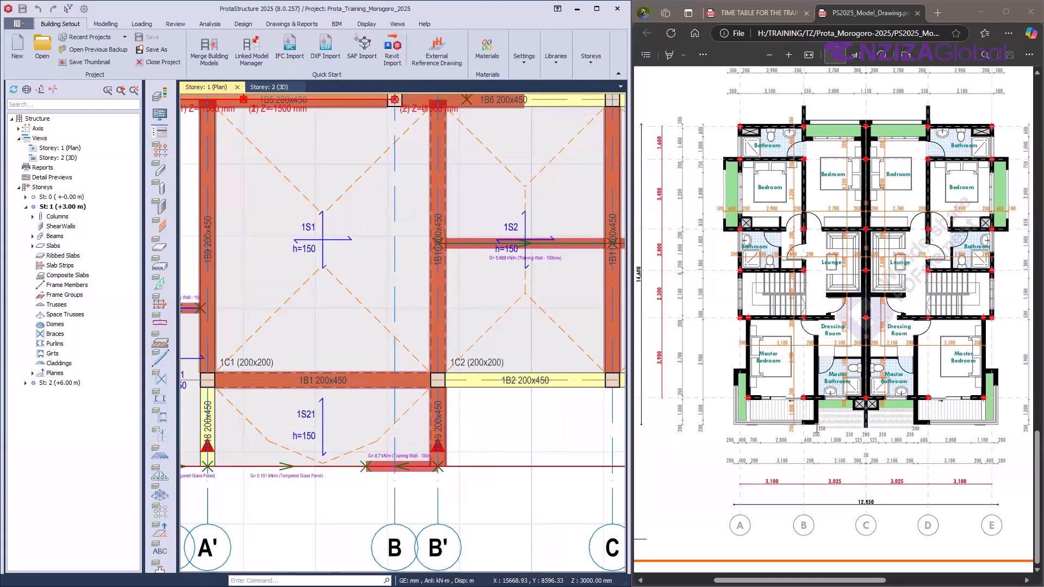
- Check the front balcony in the PDF's exterior render against the ground-floor and first-floor plans
scroll(816, 426, down, 15)
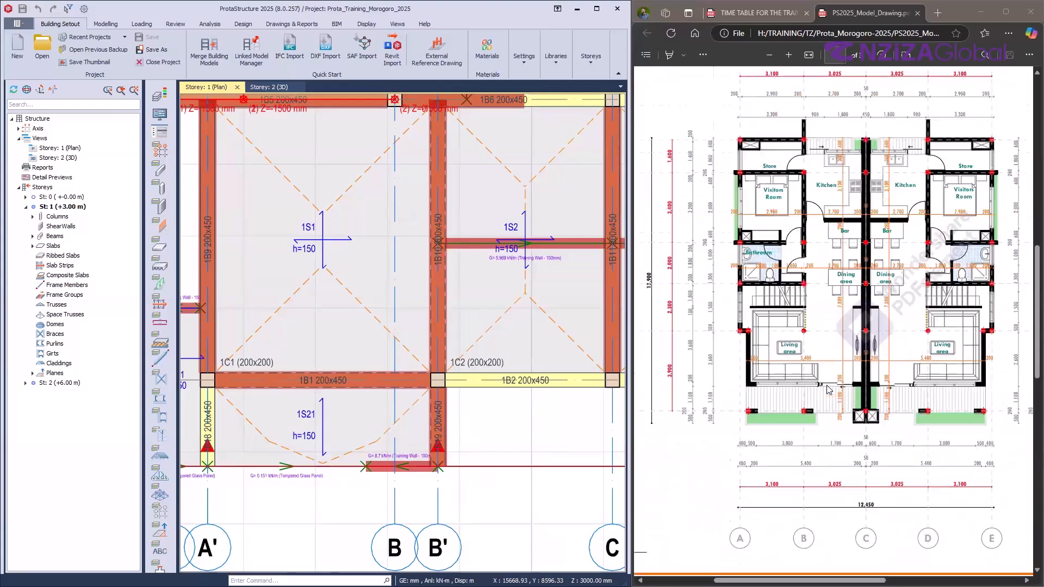
scroll(900, 198, up, 5)
scroll(999, 171, up, 5)
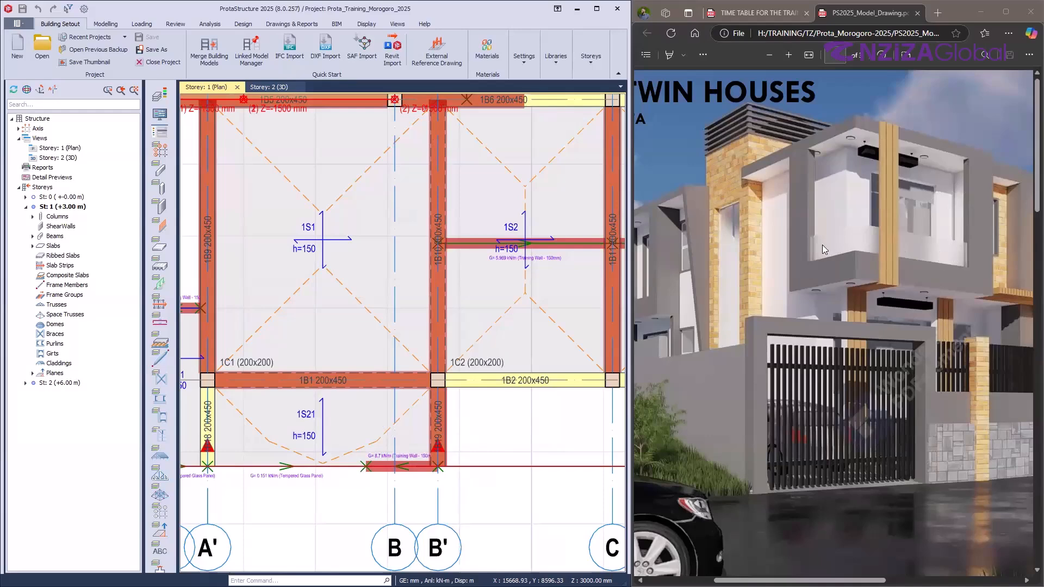
scroll(848, 271, down, 15)
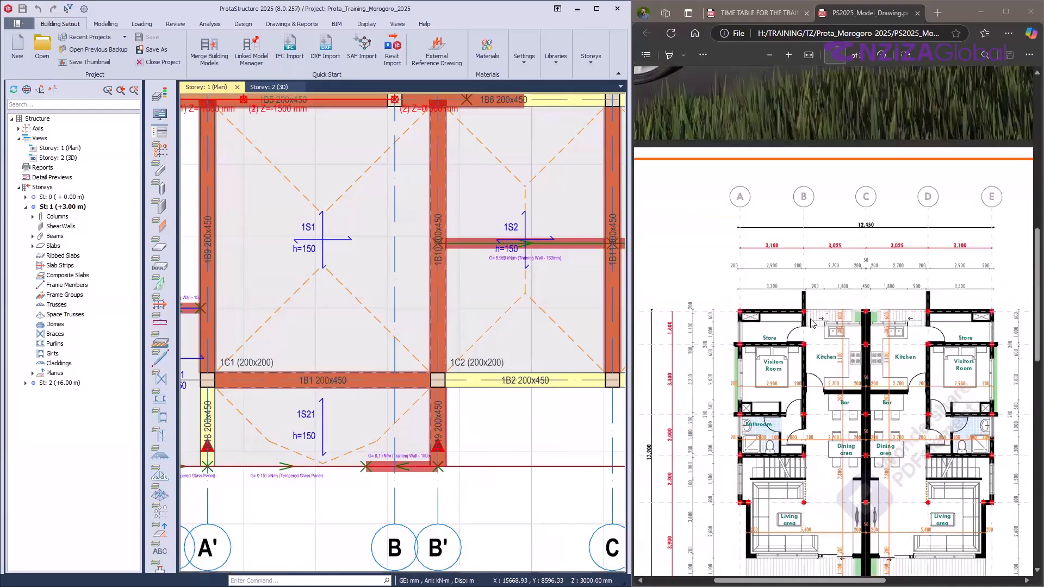
scroll(694, 455, down, 5)
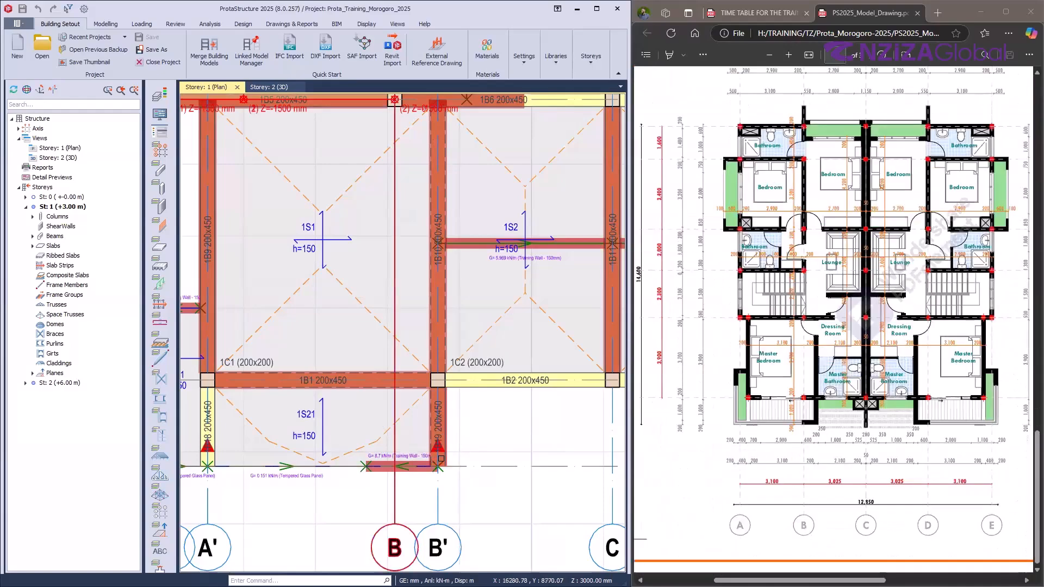
- Inspect the wall and tempered glass panel loads along the outer edge of balcony slab 1S21
scroll(468, 438, down, 2)
scroll(436, 459, up, 2)
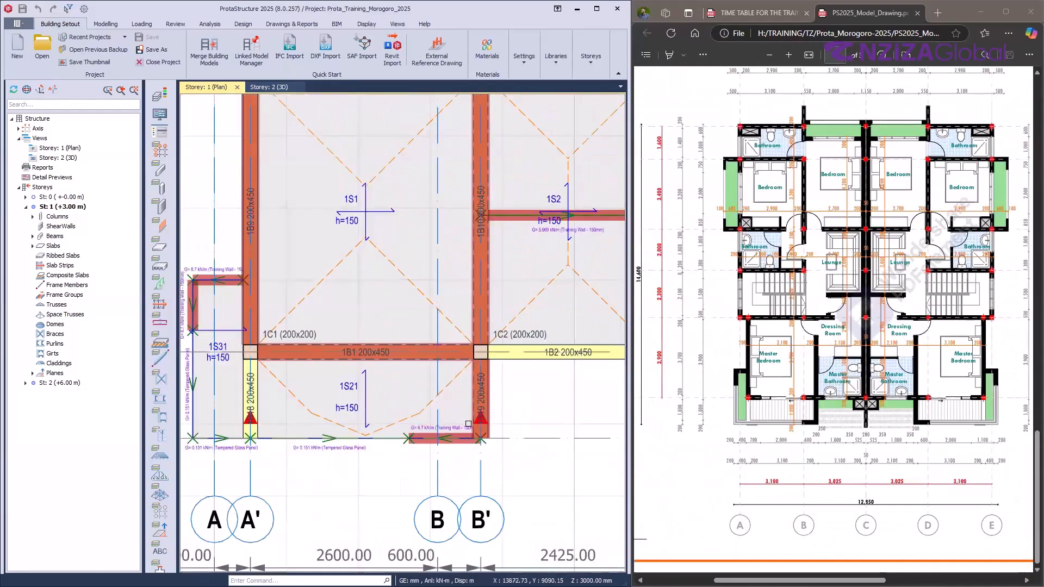
scroll(514, 450, down, 1)
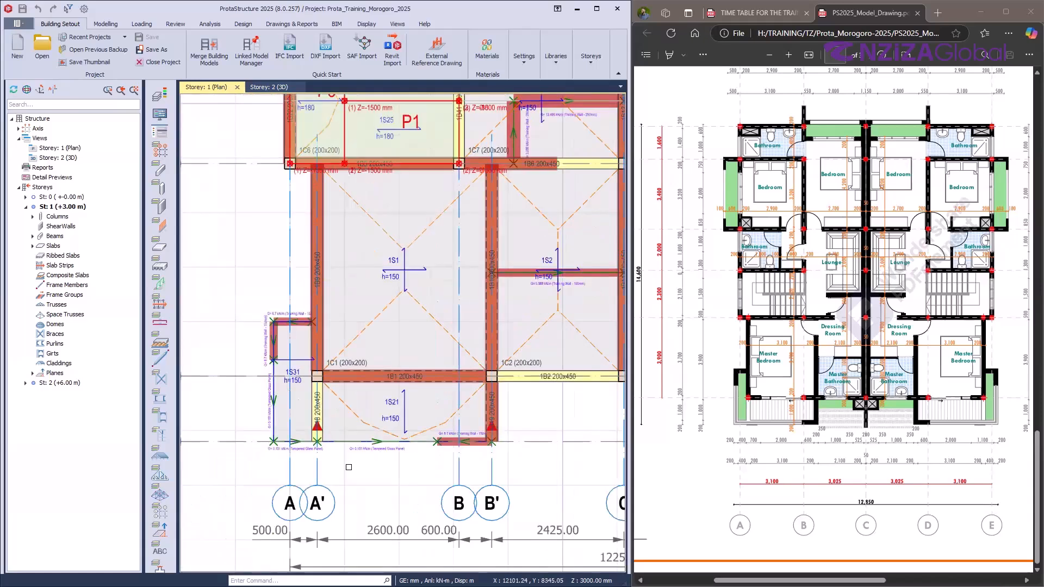
scroll(428, 408, up, 3)
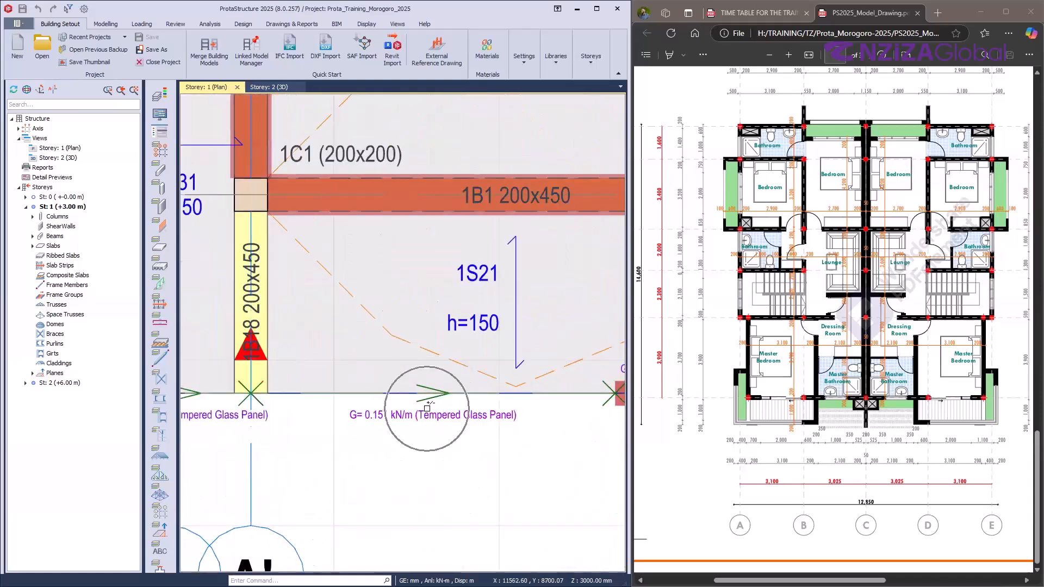
scroll(413, 435, down, 3)
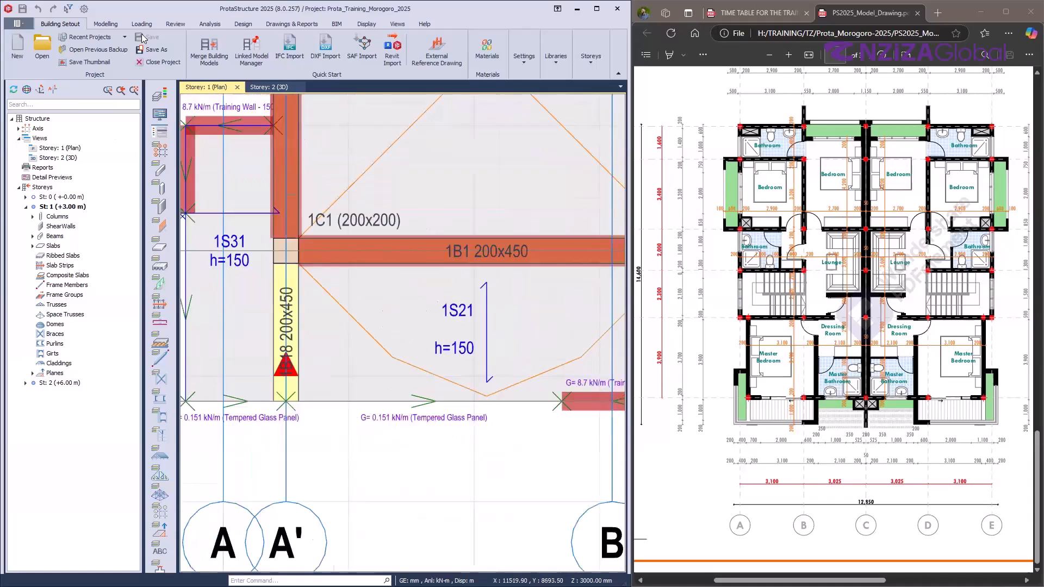
- Inspect the front balcony's walls, slab and supporting beams in the Storey 2 3D view
click(267, 92)
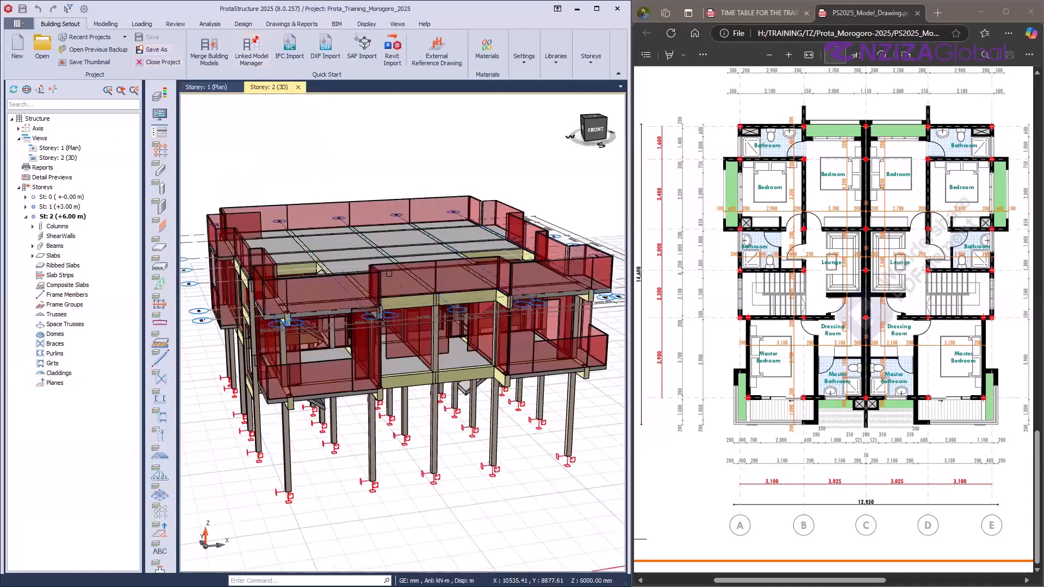
scroll(420, 326, up, 3)
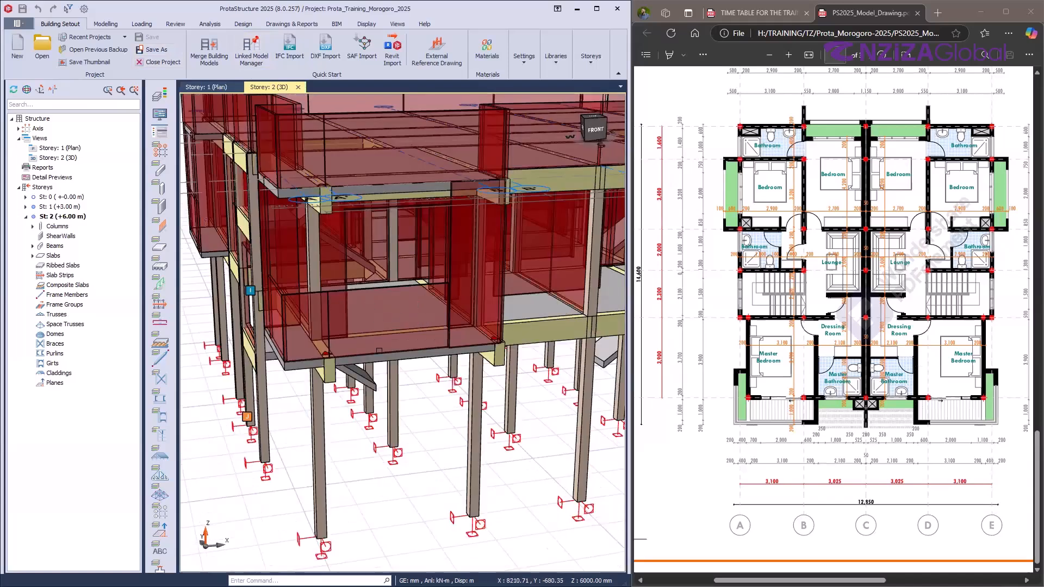
scroll(397, 427, up, 2)
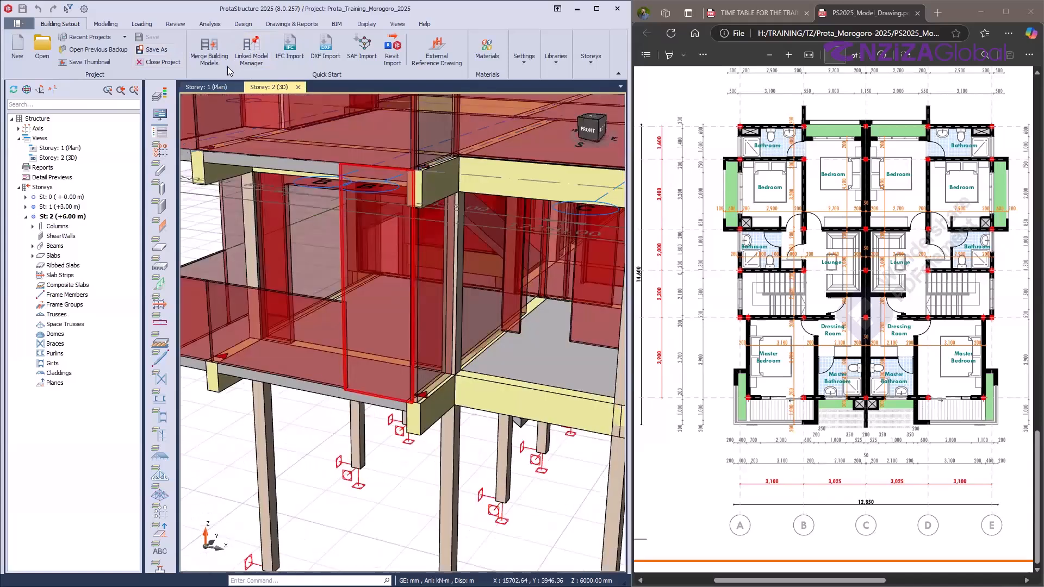
mouse_move(400, 328)
middle_down()
mouse_move(349, 286)
mouse_move(346, 317)
mouse_move(305, 373)
middle_up()
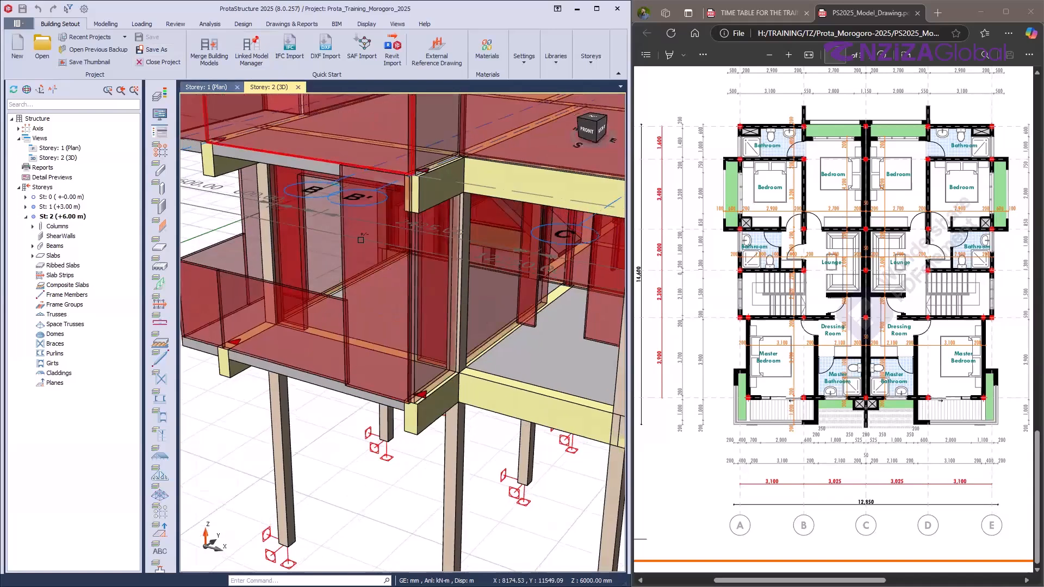
- Return to the Storey 1 plan and examine the stair slabs on planes P1, P2 and P3 between axes 4 and 5
click(206, 87)
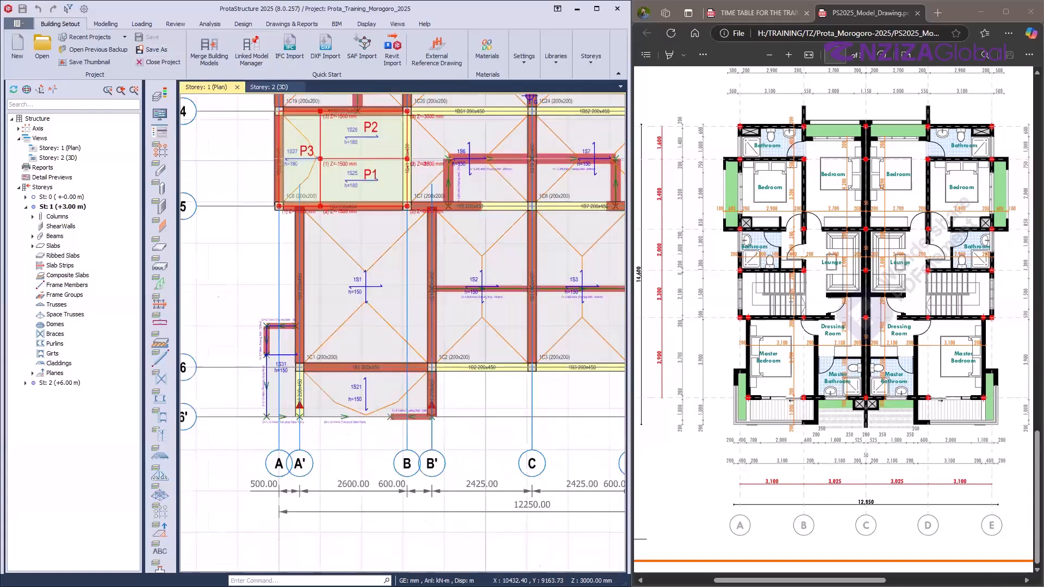
scroll(791, 297, up, 2)
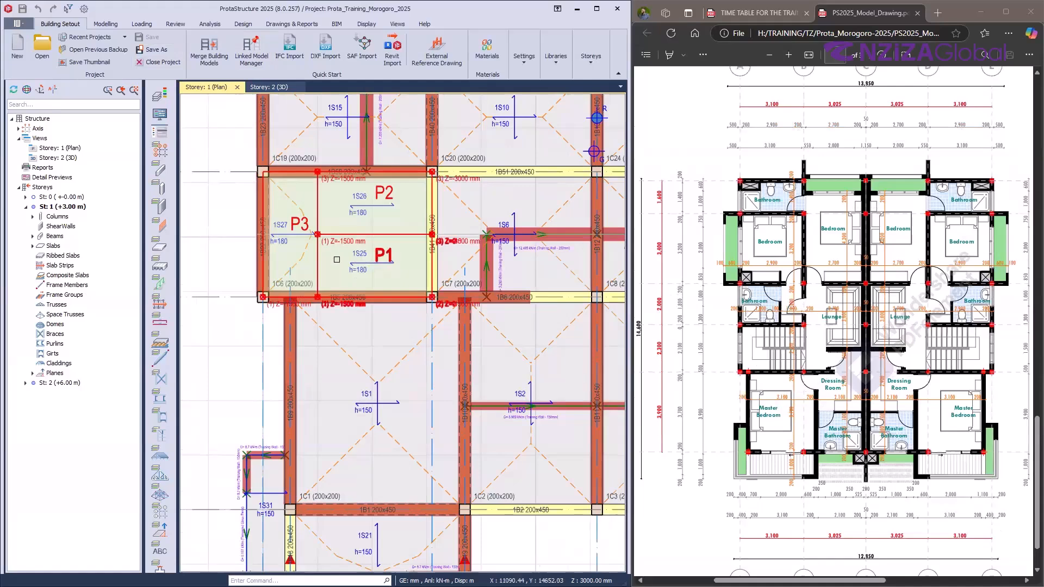
scroll(341, 295, up, 2)
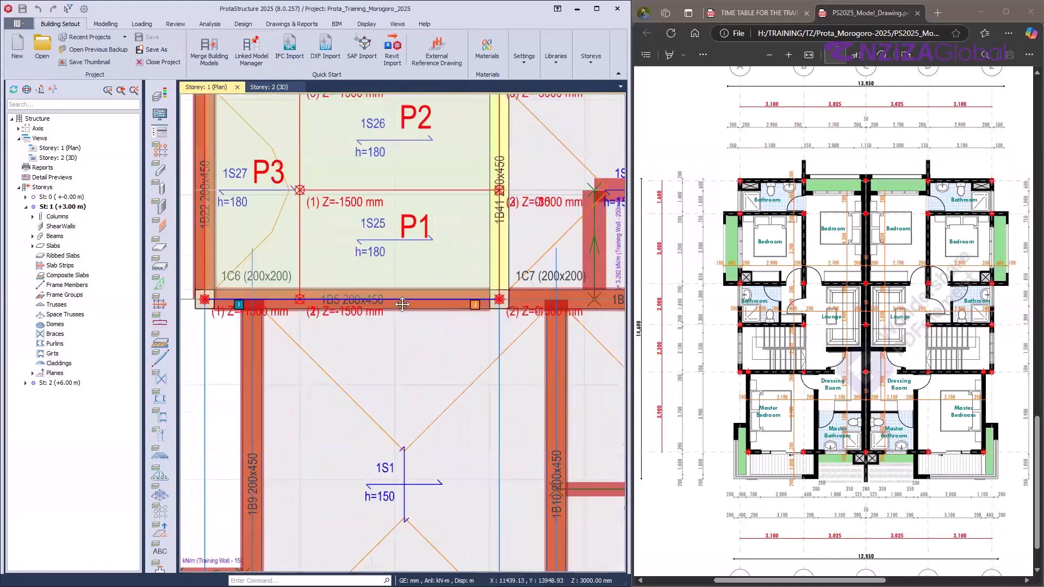
scroll(402, 316, down, 3)
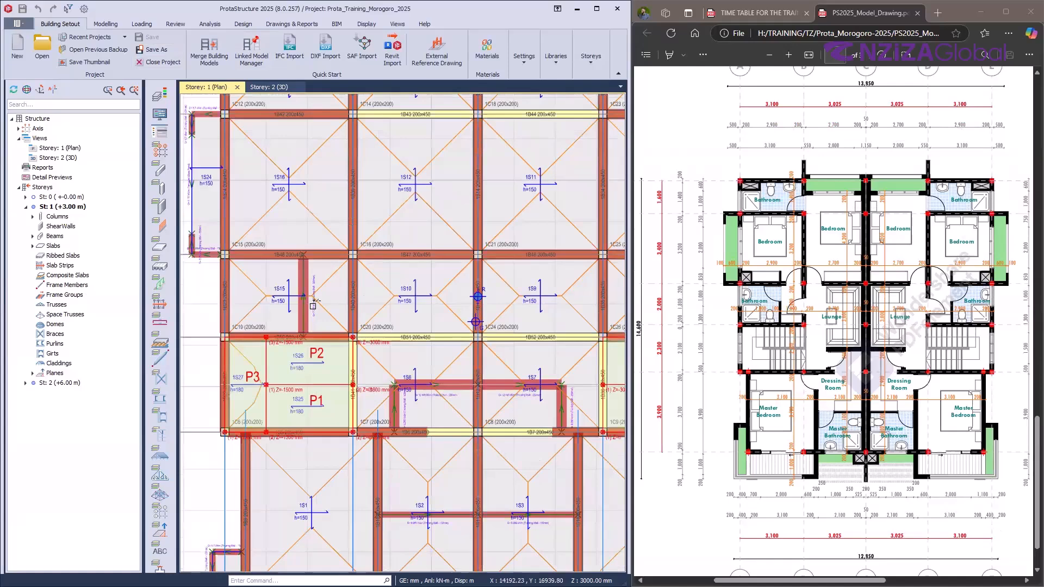
- Compare the partition wall beside slab 1S15 with the bathroom above the stairs on the first-floor drawing
middle_drag(327, 306, 341, 317)
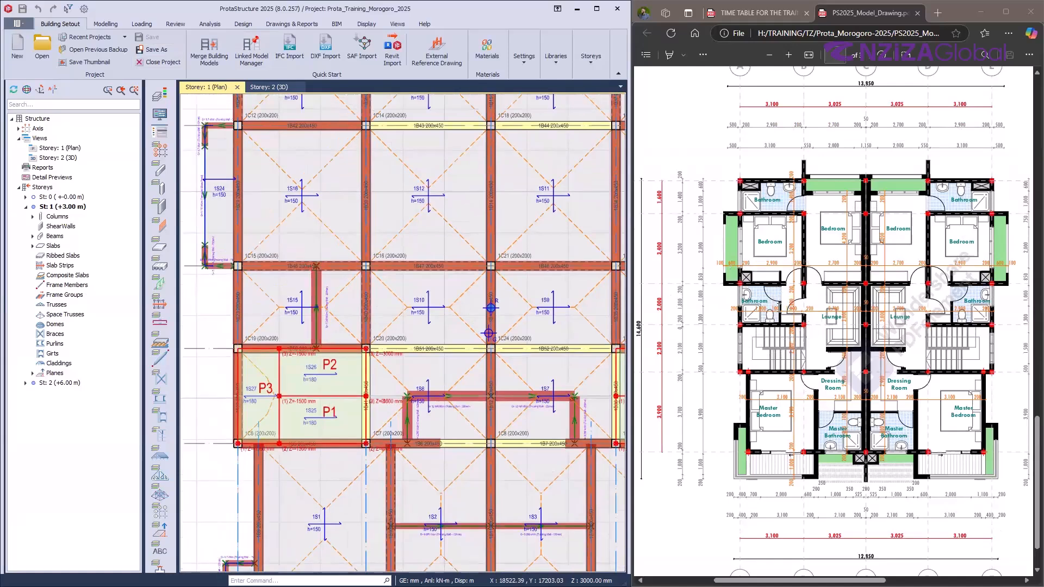
ctrl+scroll(764, 305, up, 2)
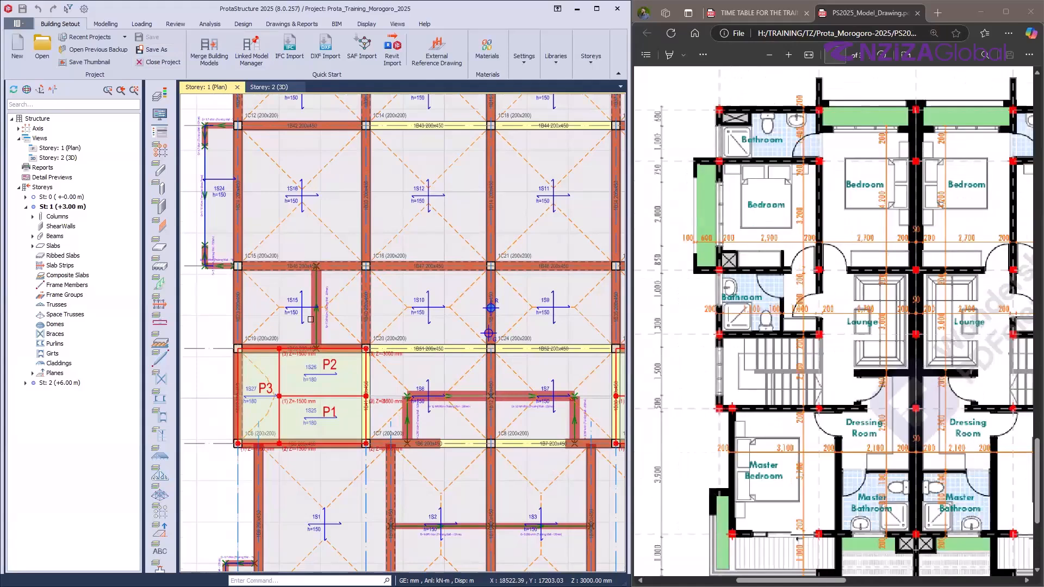
click(320, 281)
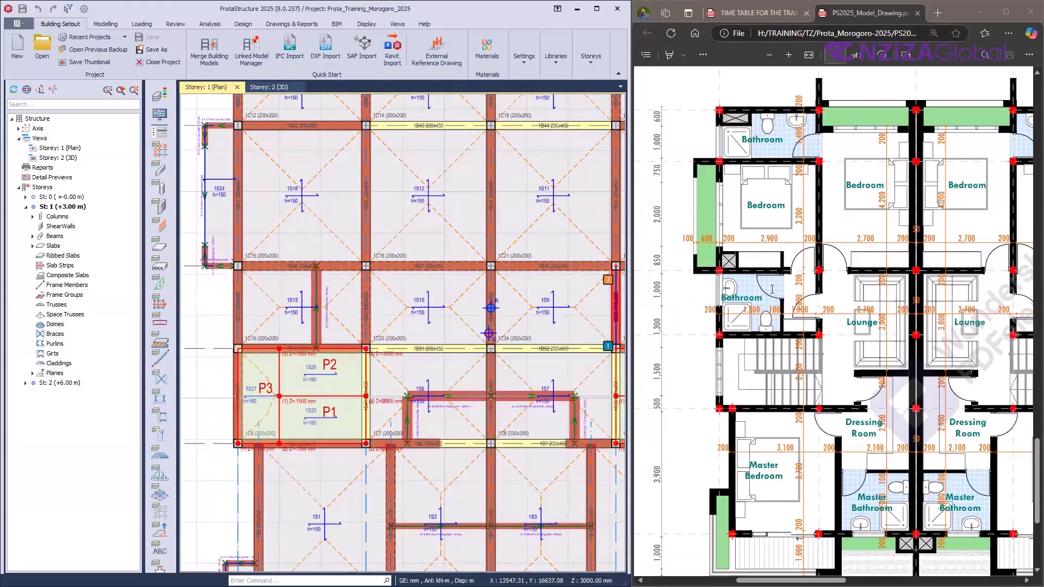
- Inspect the partition wall and self-weight loads on slab 1S15 without changing them
click(319, 298)
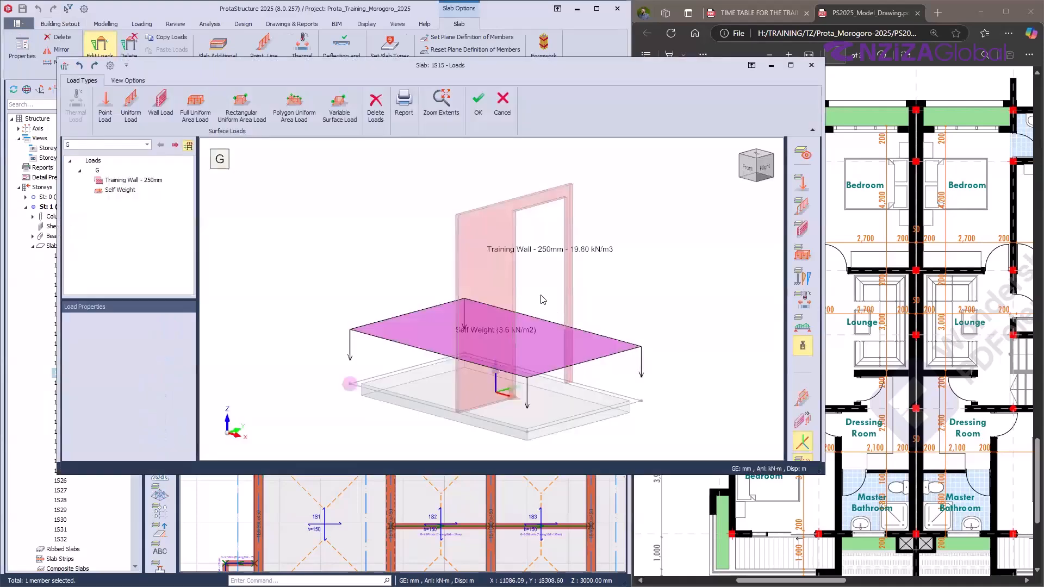
click(522, 250)
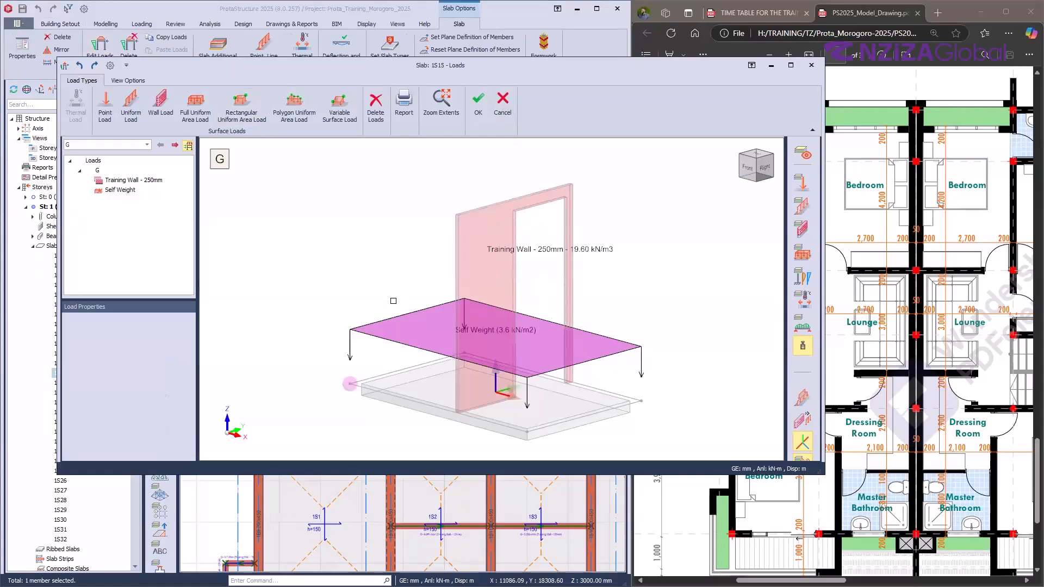
click(502, 104)
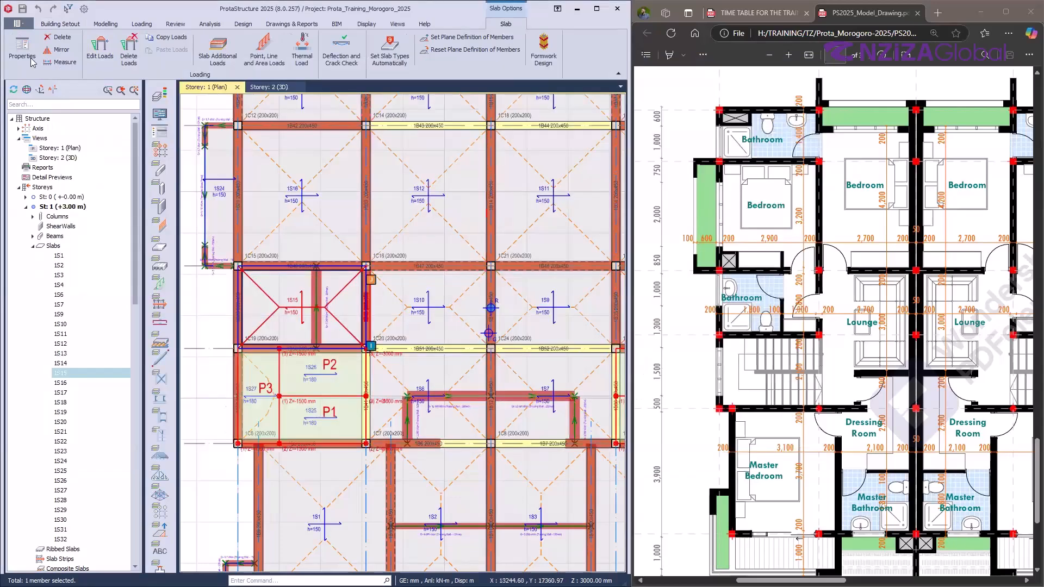
- Inspect the wall, slab and self-weight loads on beam 1B40 between slabs 1S15 and 1S10
click(367, 304)
click(133, 57)
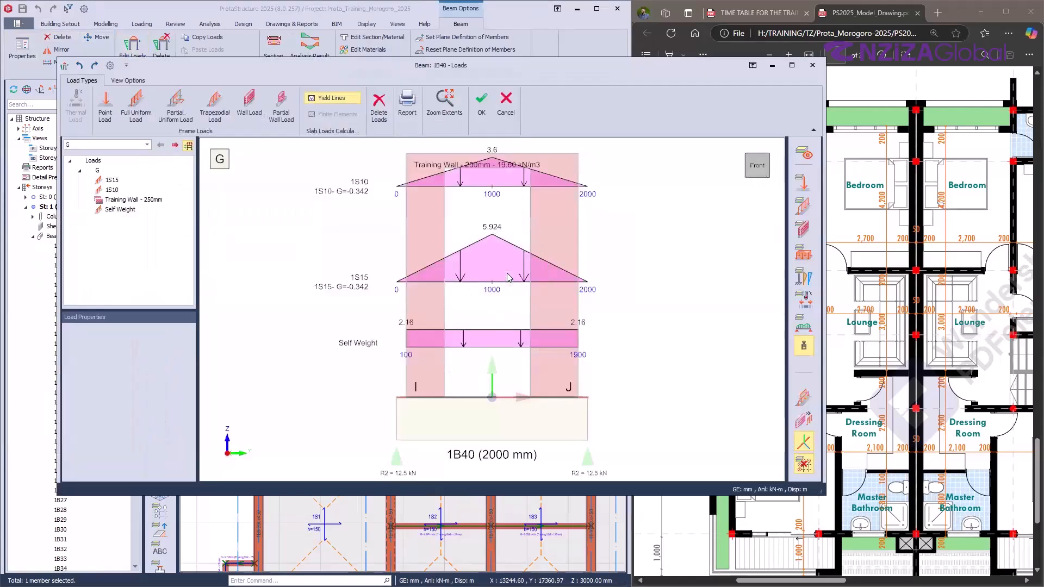
click(505, 104)
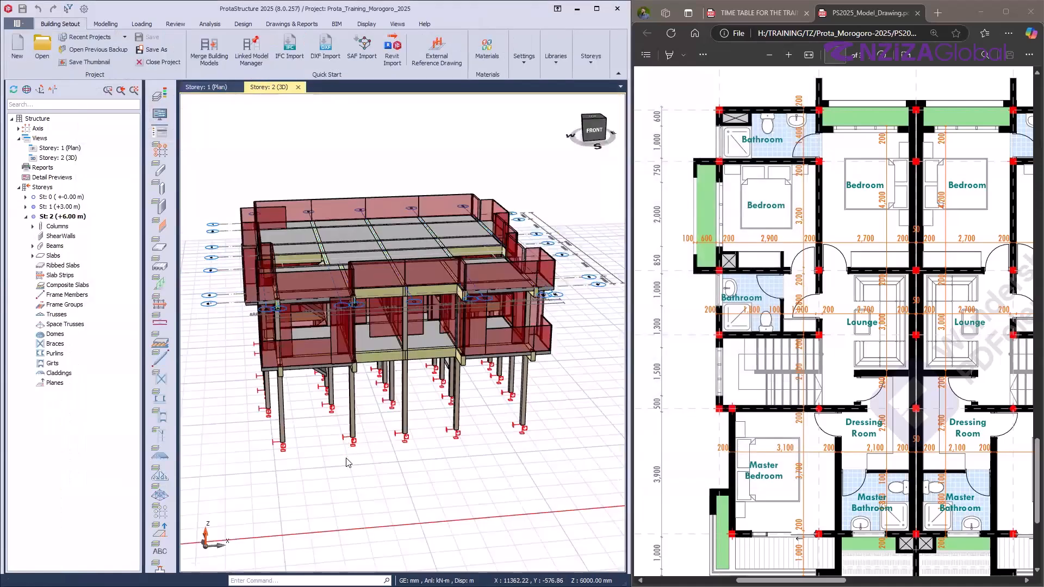
- Isolate the active storey in the 3D view and switch down to Storey 1
right_click(346, 458)
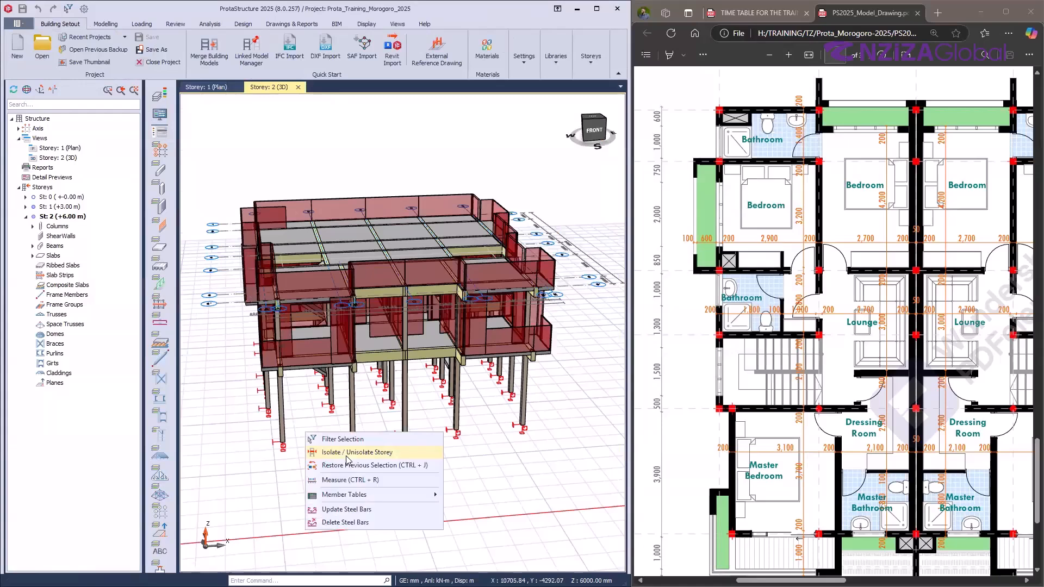
click(346, 456)
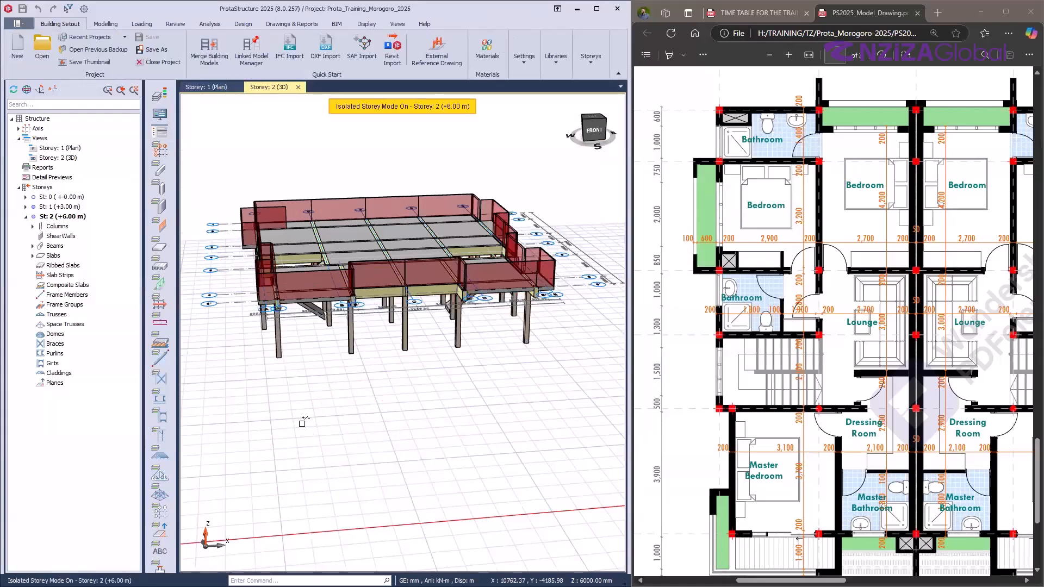
key(Page_Down)
shift+middle_drag(403, 333, 401, 408)
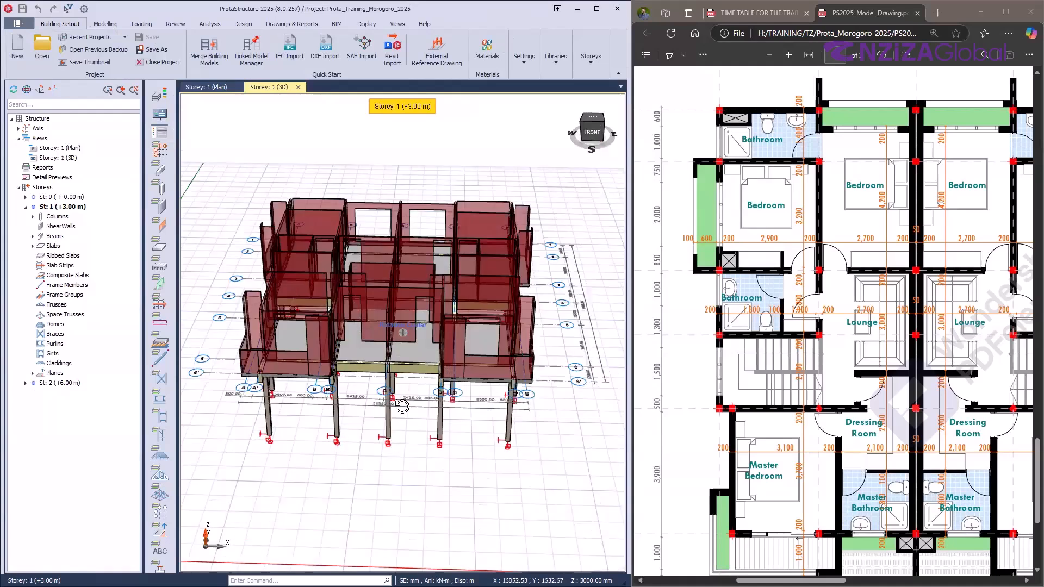
- Examine the Storey 1 walls and door openings around the stairs, bathroom and bedroom in 3D against the floor plan
scroll(326, 331, up, 3)
shift+middle_drag(343, 229, 362, 323)
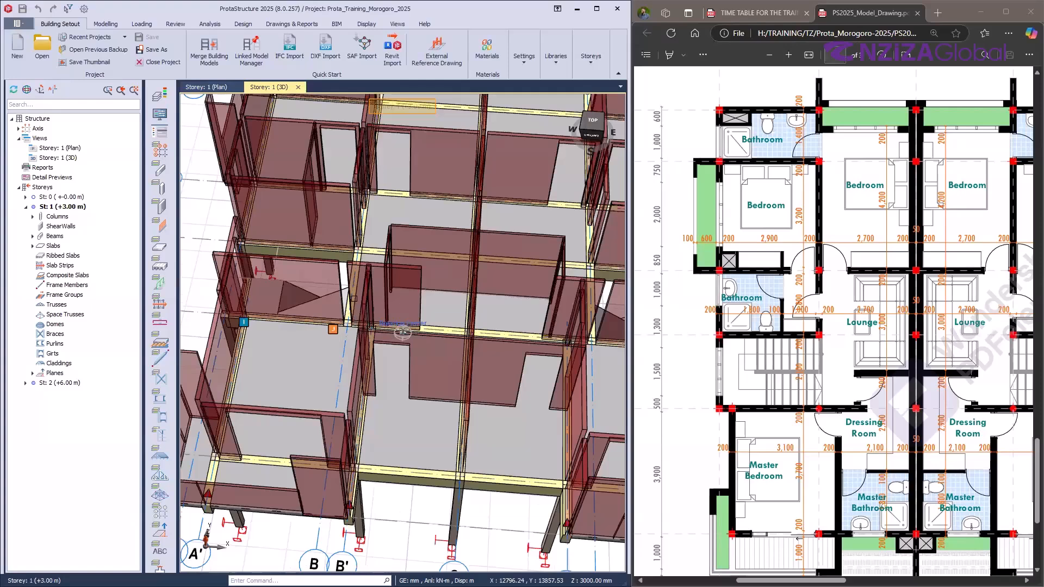
scroll(354, 298, up, 3)
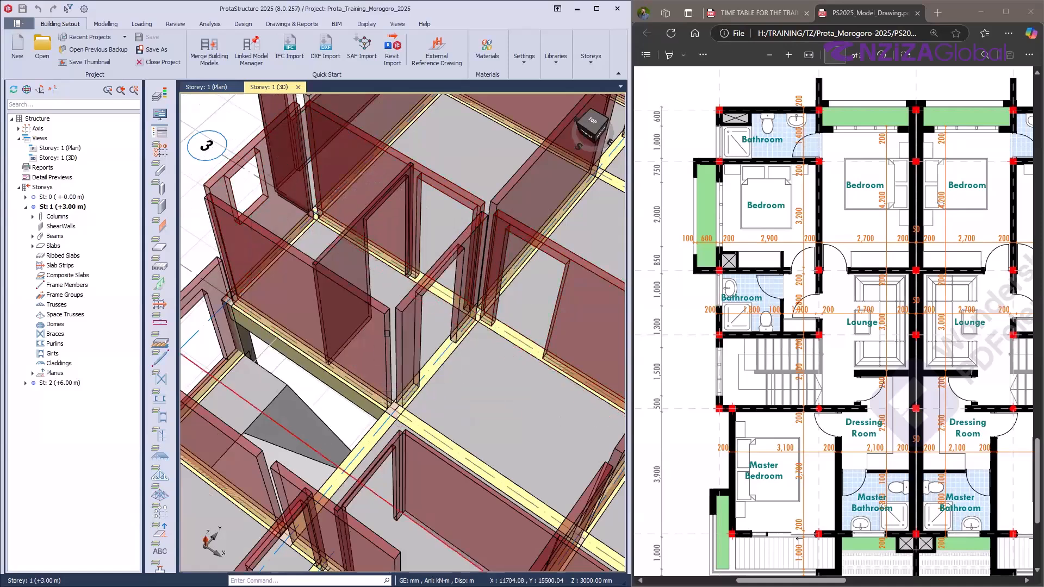
scroll(397, 300, down, 2)
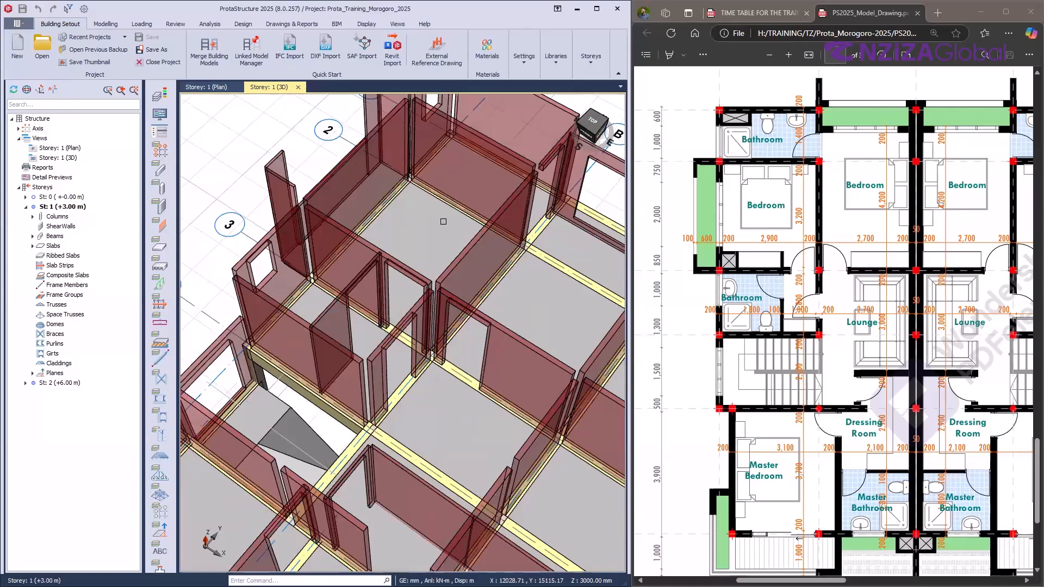
scroll(443, 222, up, 2)
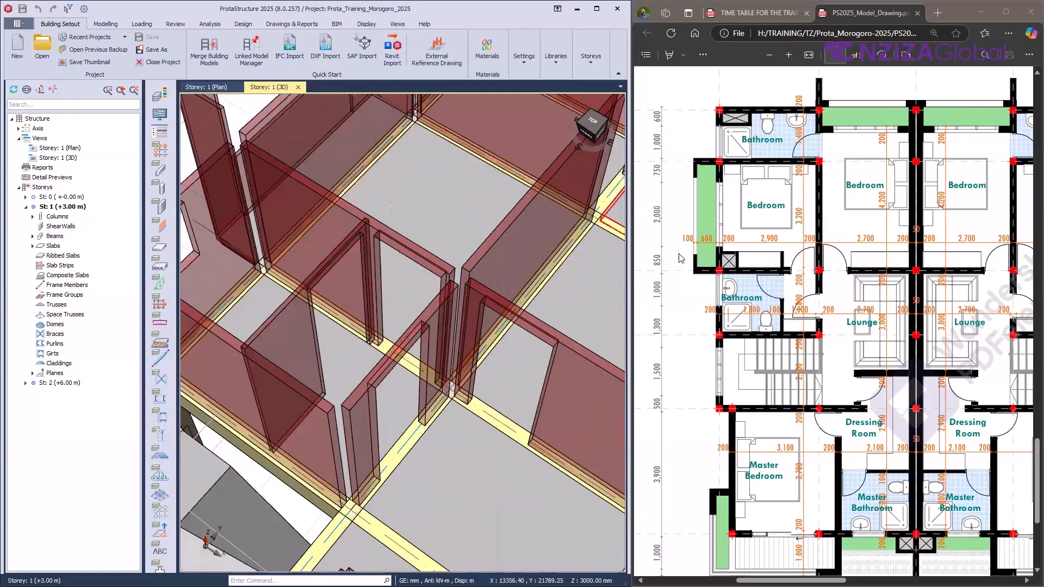
scroll(381, 345, down, 1)
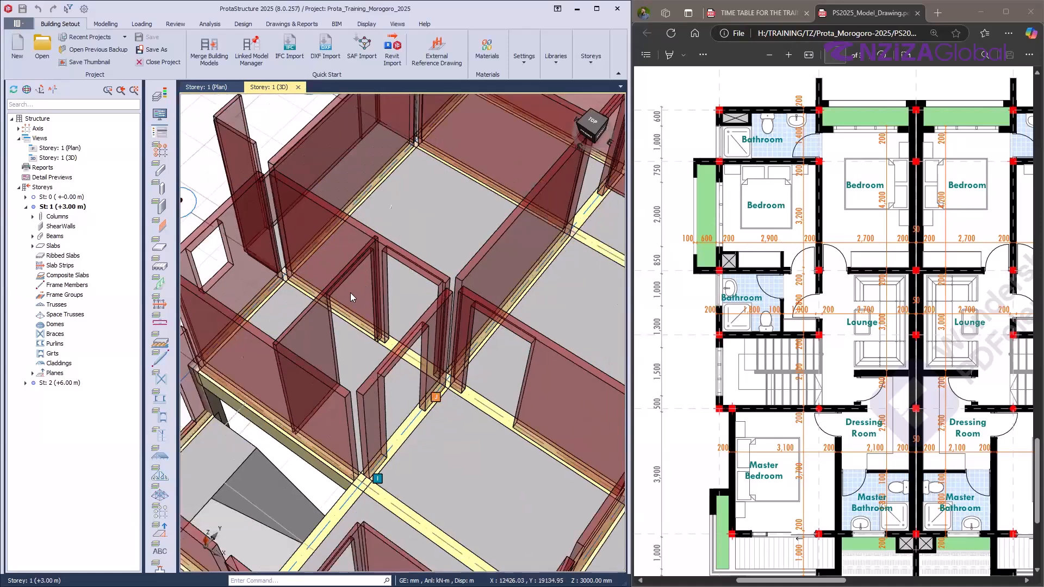
scroll(315, 281, down, 2)
middle_drag(414, 206, 382, 226)
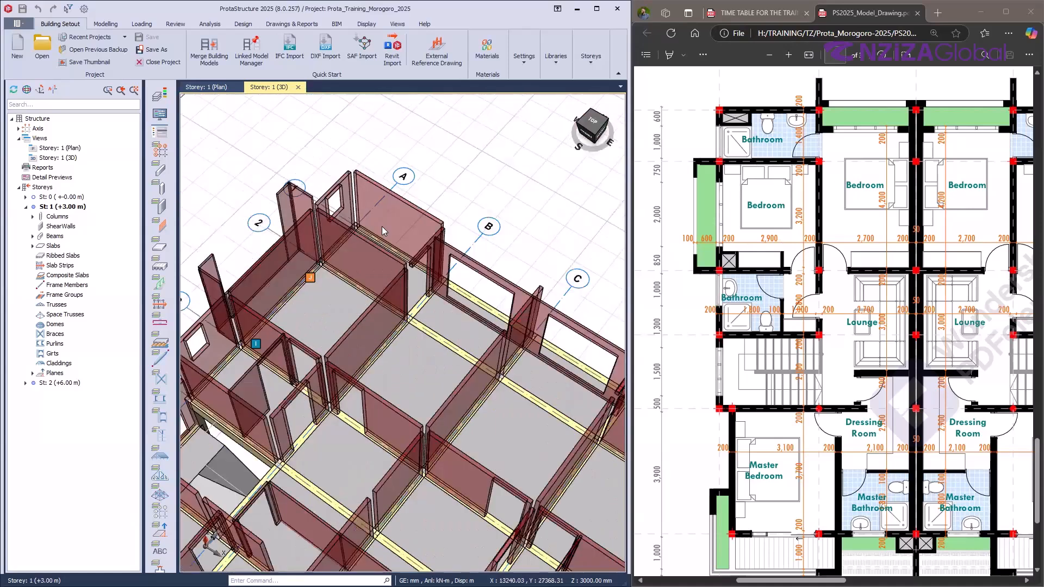
- Examine the door opening and walls of the bathroom on slab 1S17 between axes A and B
scroll(375, 230, up, 3)
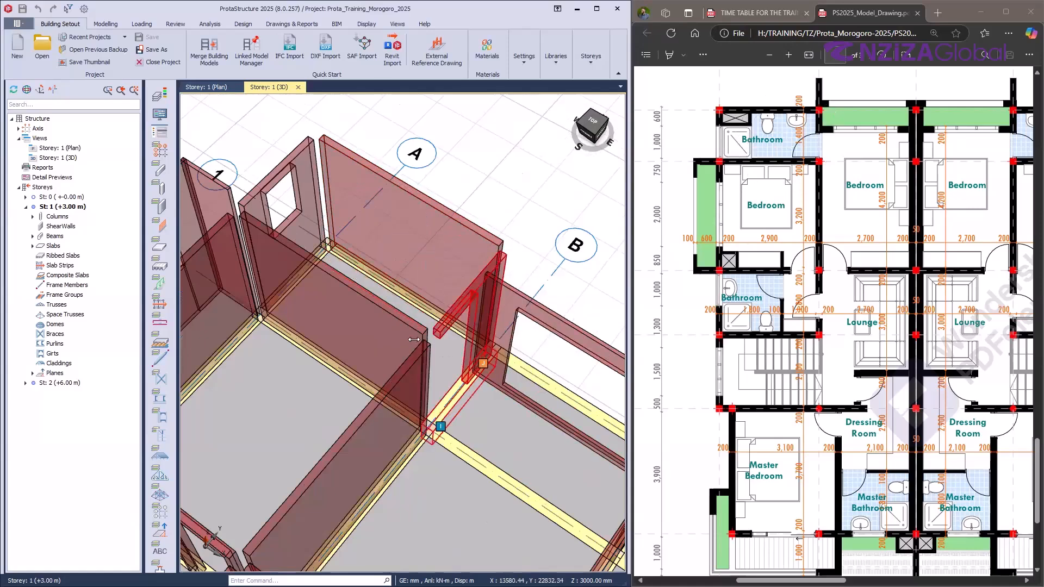
scroll(413, 339, up, 3)
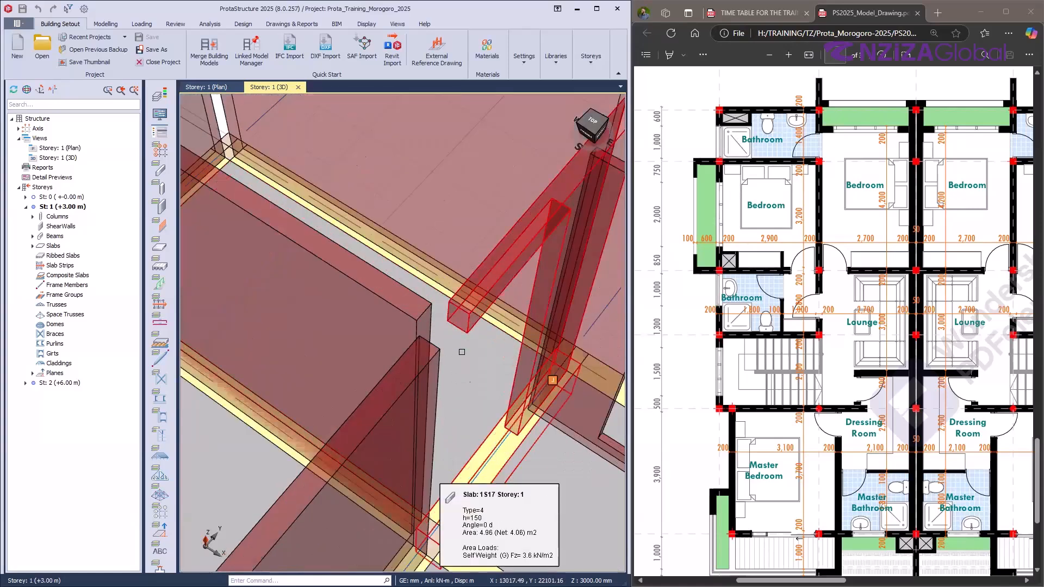
scroll(429, 207, down, 2)
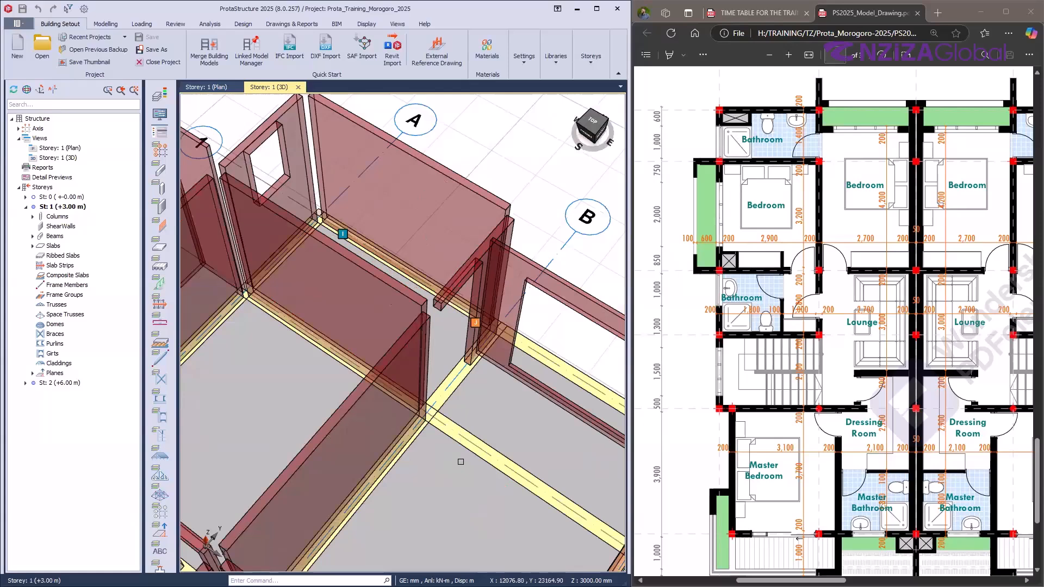
- Maximize the modelling window with all storeys shown again and inspect the complete building in 3D
middle_click(466, 420)
middle_click(466, 420)
drag(577, 125, 615, 5)
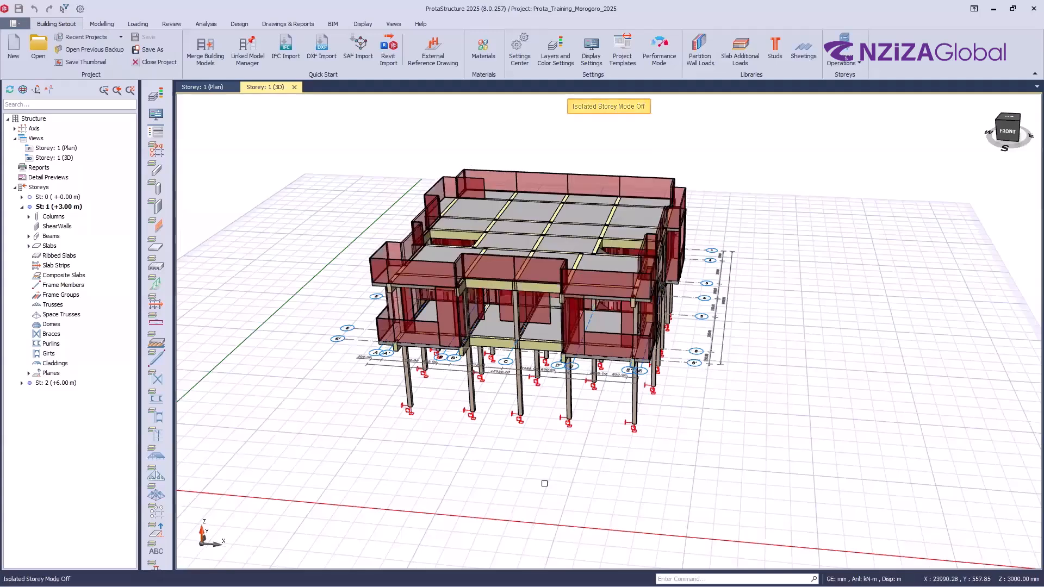
middle_drag(821, 423, 691, 401)
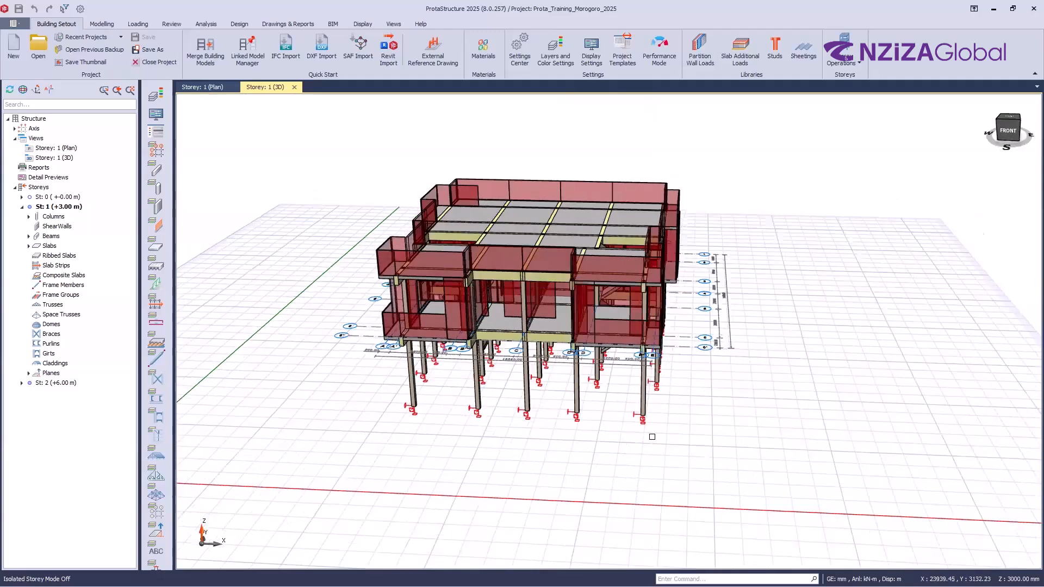
middle_drag(683, 475, 692, 459)
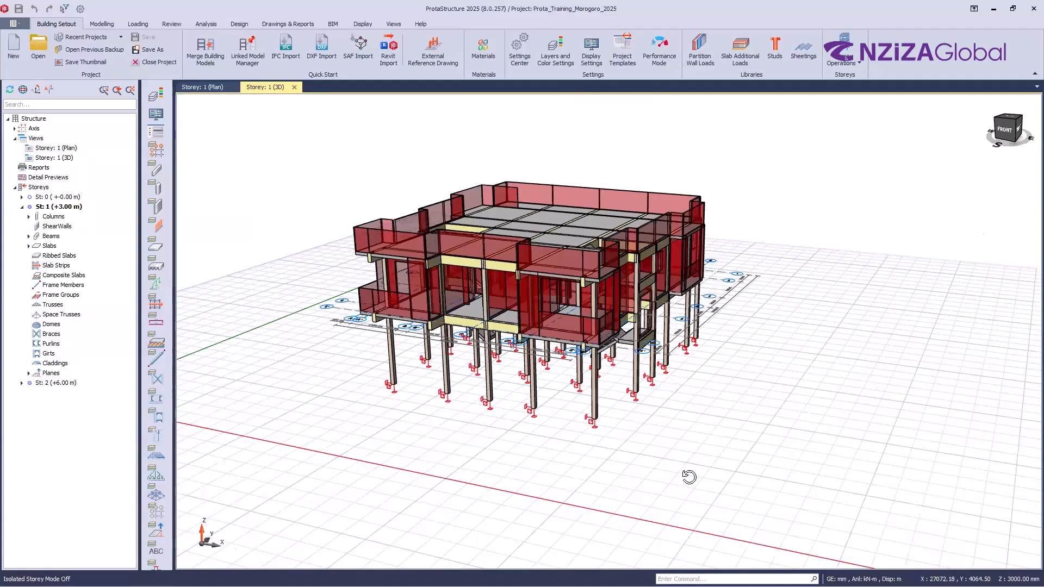
middle_drag(606, 420, 615, 490)
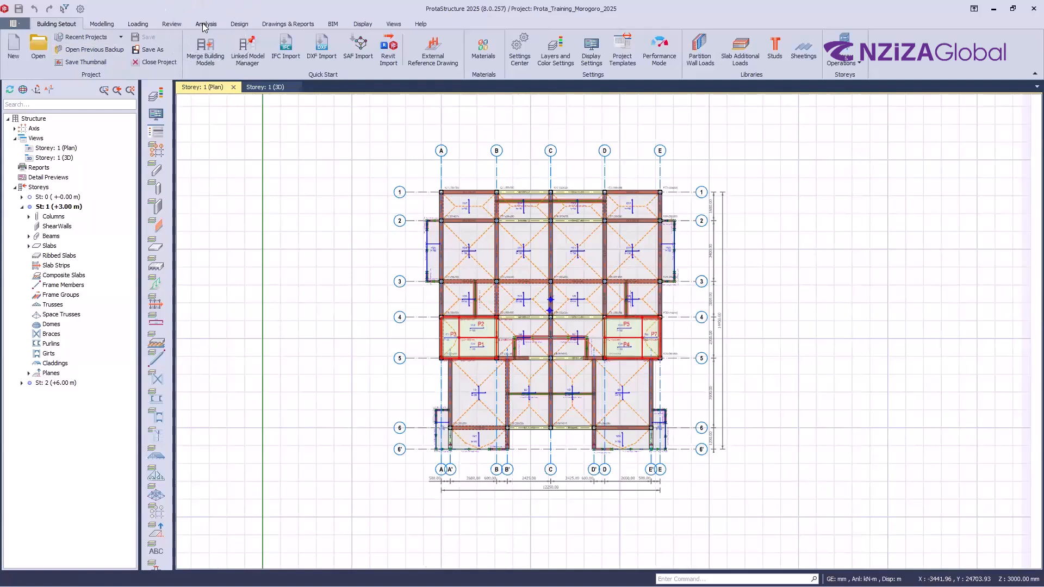
- Run the Building Model Check on all storeys with every check option enabled, and close it
click(171, 24)
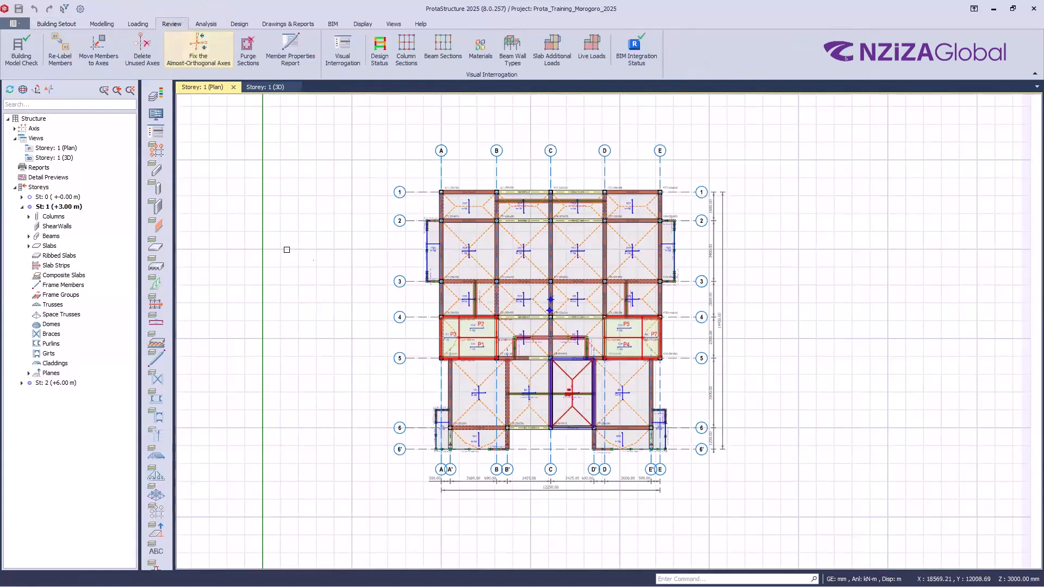
click(21, 52)
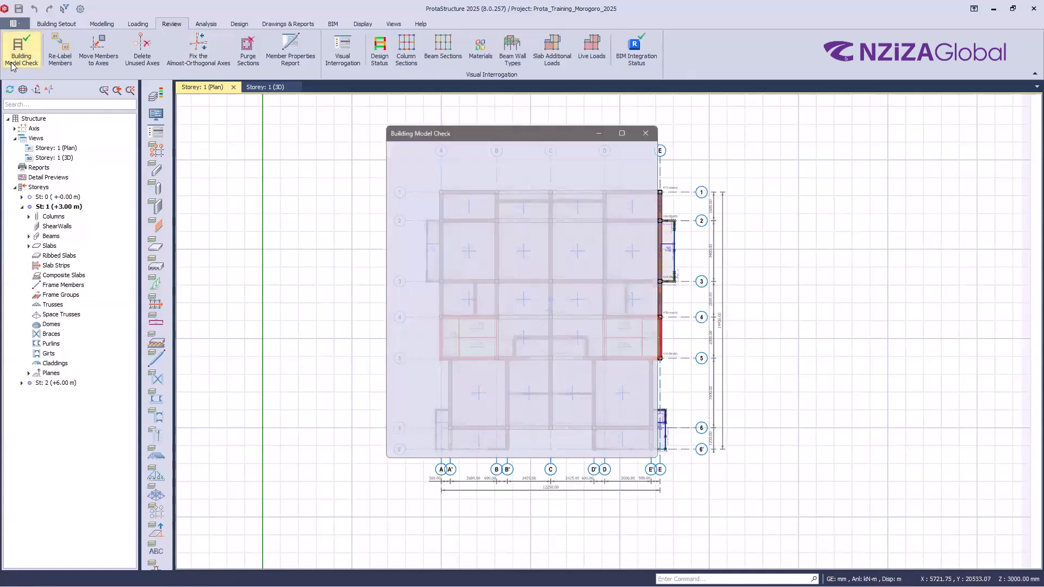
click(565, 448)
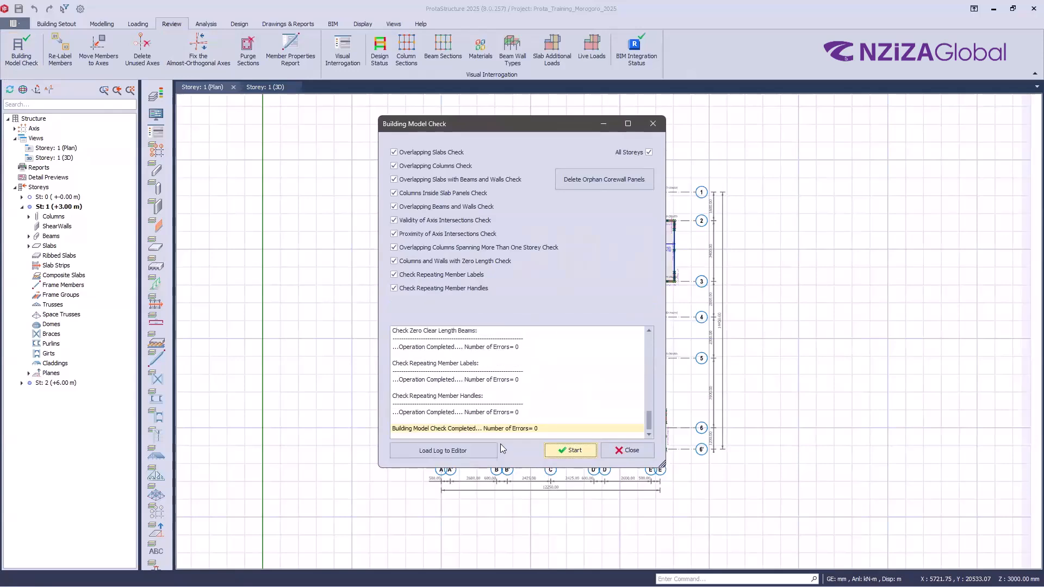
click(631, 451)
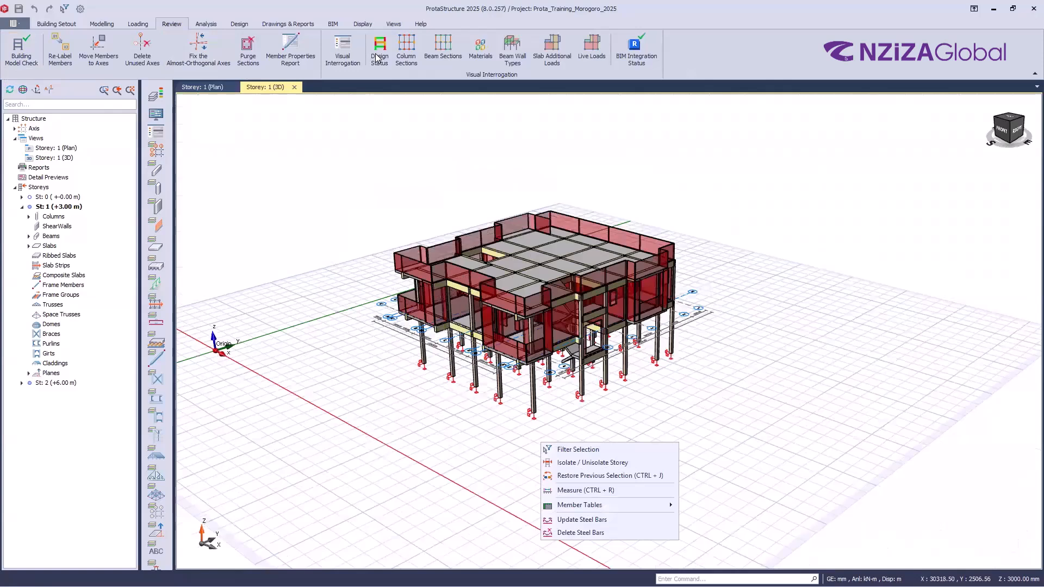
- Colour the 3D building by design status and by column section, examining the members from several angles
mouse_move(598, 422)
shift+middle_down()
mouse_move(583, 398)
mouse_move(532, 398)
mouse_move(615, 422)
shift+middle_up()
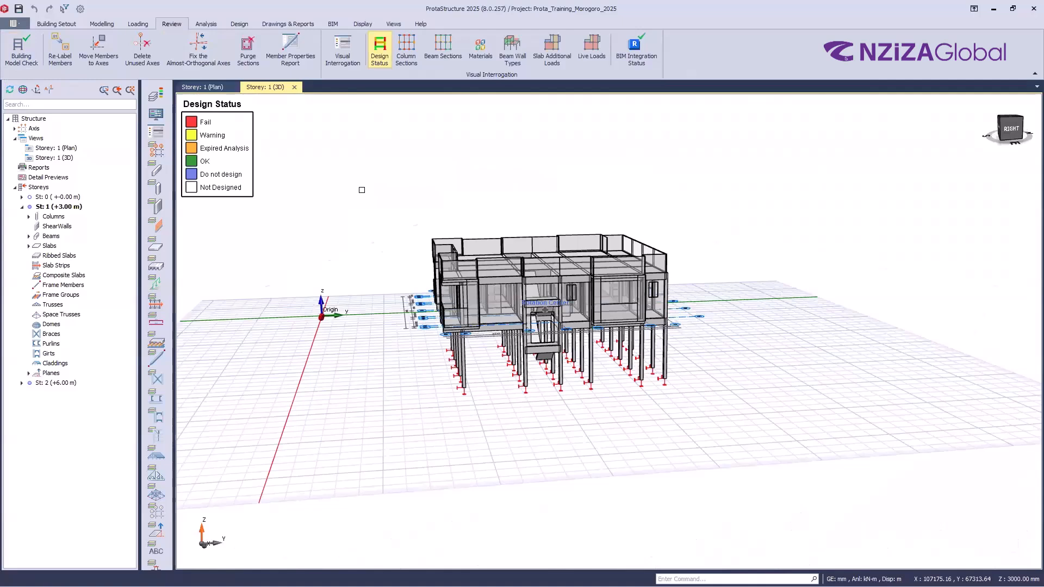
shift+middle_drag(362, 190, 427, 203)
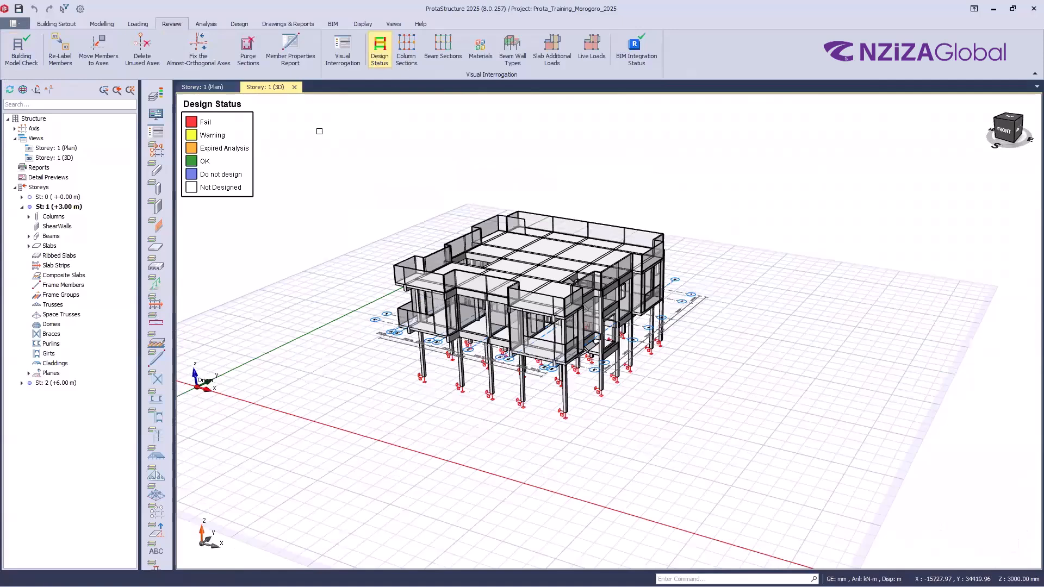
click(407, 49)
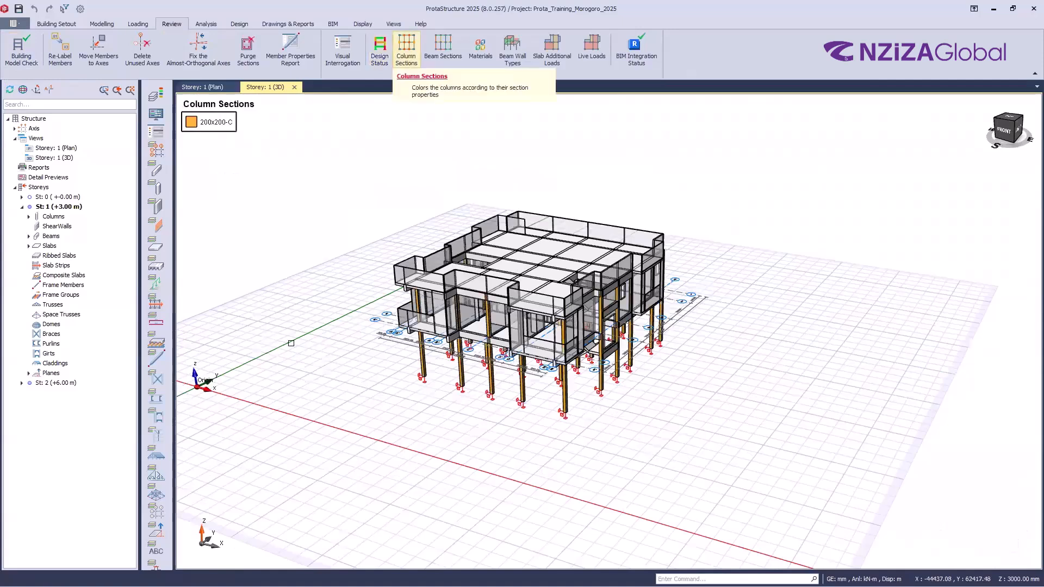
middle_drag(598, 456, 631, 430)
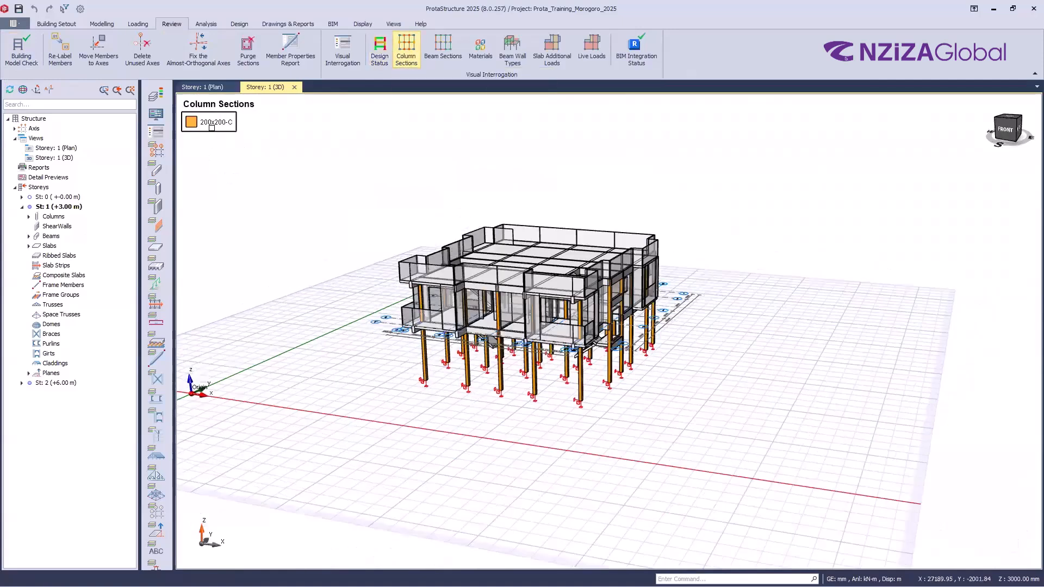
- Colour the 3D building by beam section and examine the beams from several angles
click(443, 53)
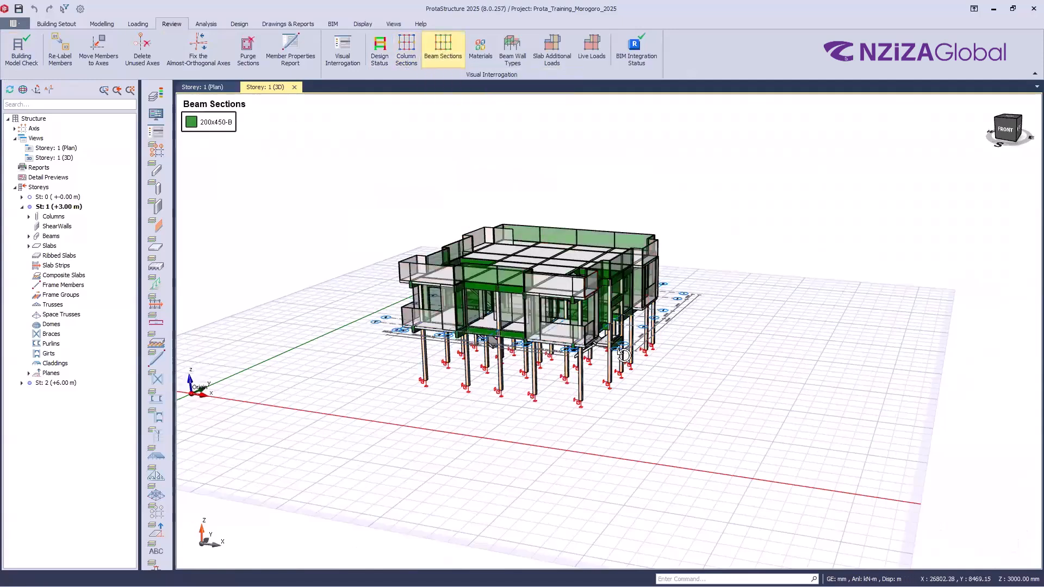
middle_drag(586, 351, 546, 308)
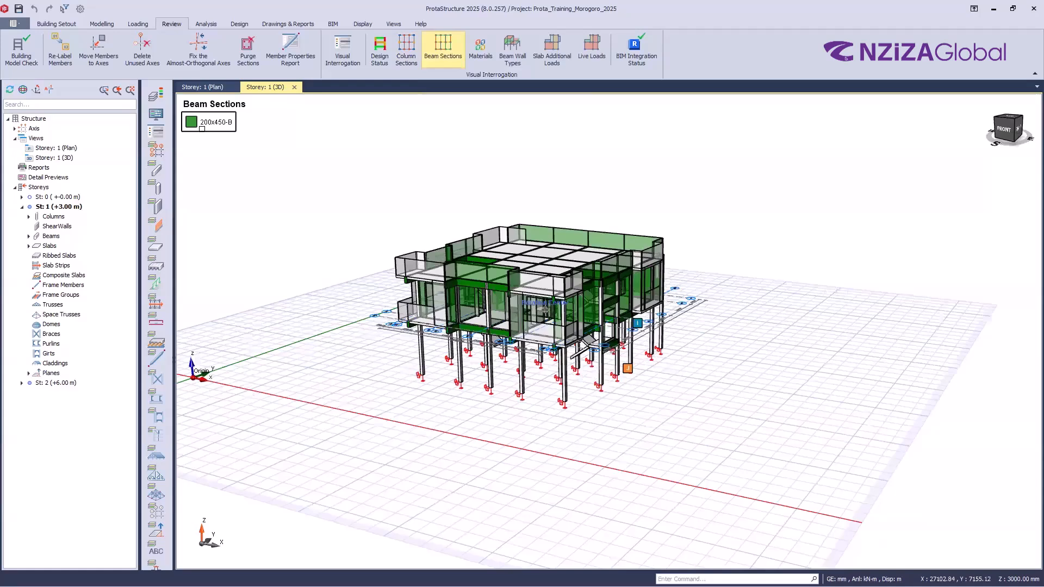
middle_drag(432, 138, 454, 149)
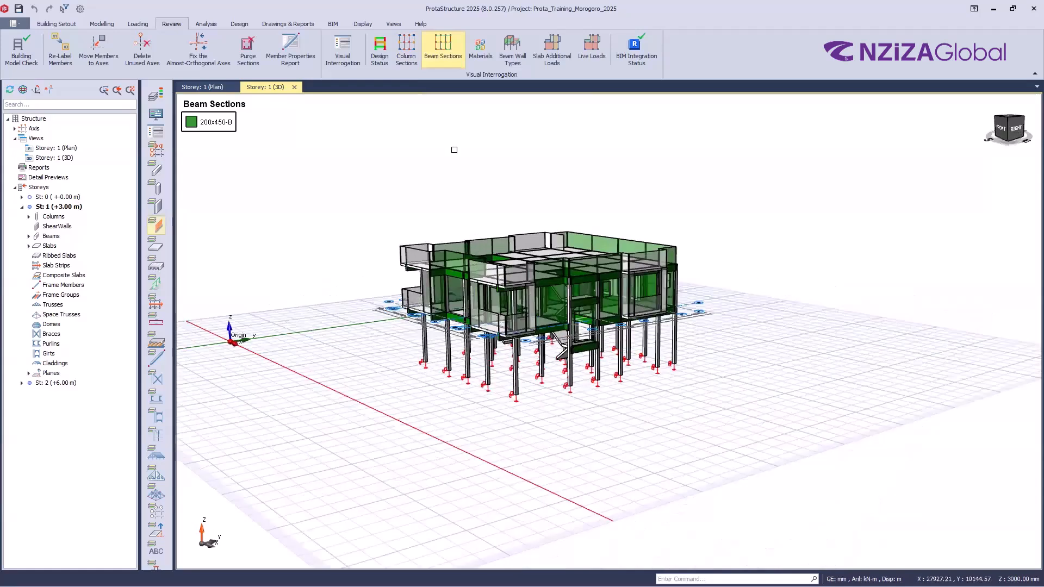
- Colour the 3D building by beam wall type and examine where each wall load is applied
click(516, 48)
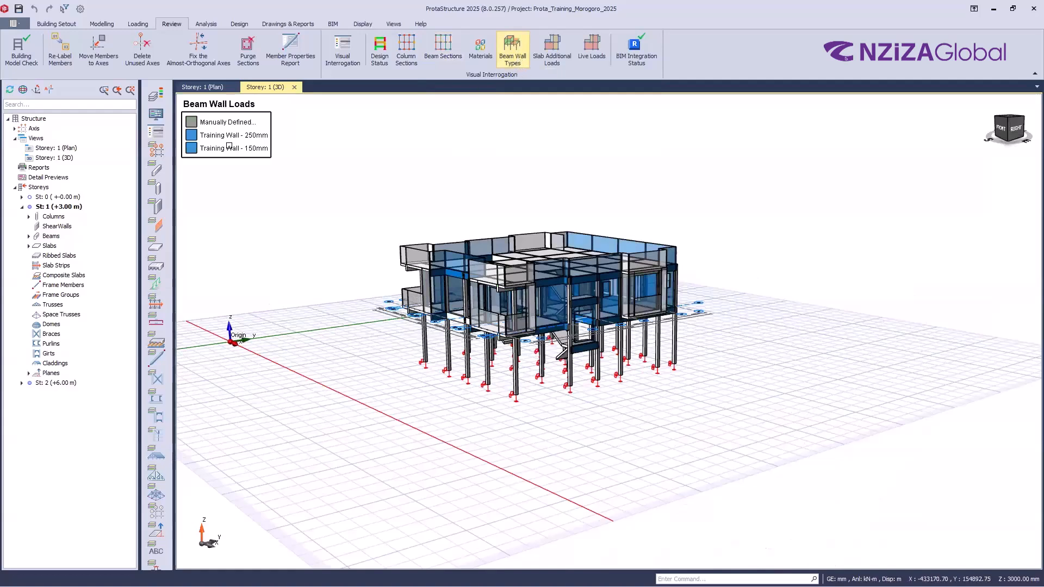
key(ctrl)
key(ctrl)
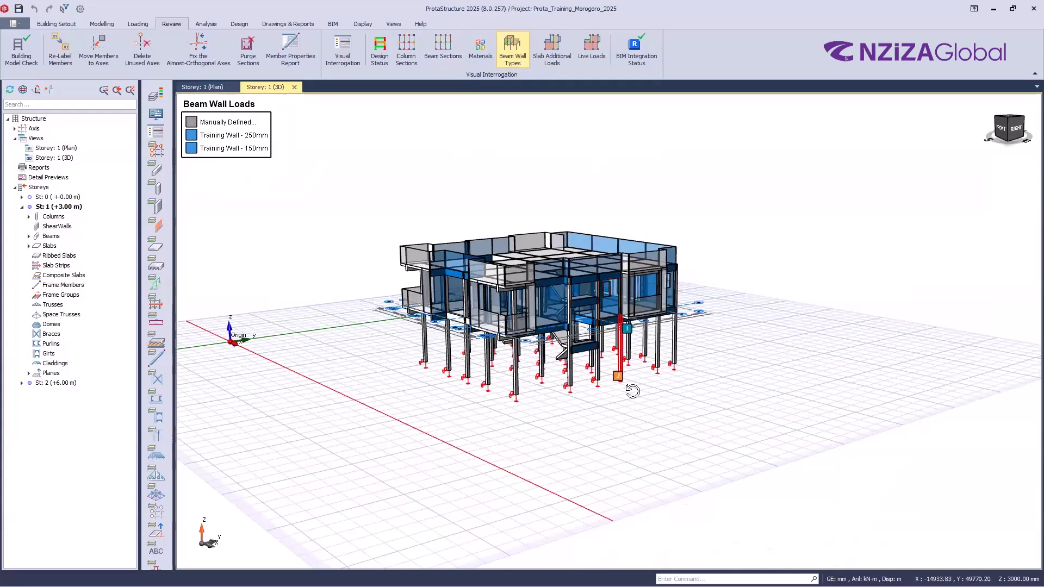
mouse_move(544, 66)
middle_down()
mouse_move(556, 54)
mouse_move(566, 70)
middle_up()
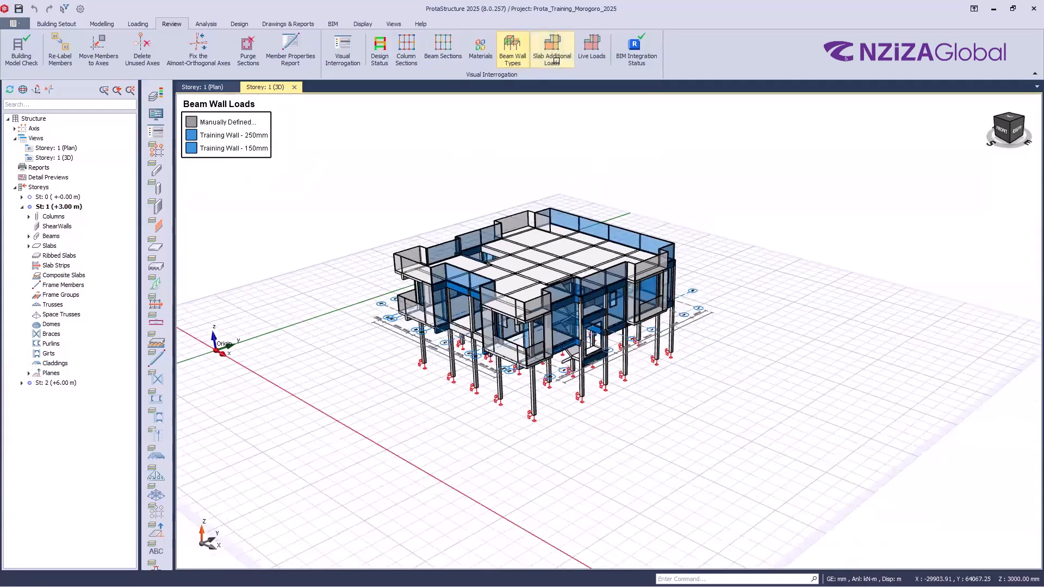
- Colour the 3D building by slab additional dead load, examine the slabs from several angles, and switch the colouring to slab live loads
click(554, 60)
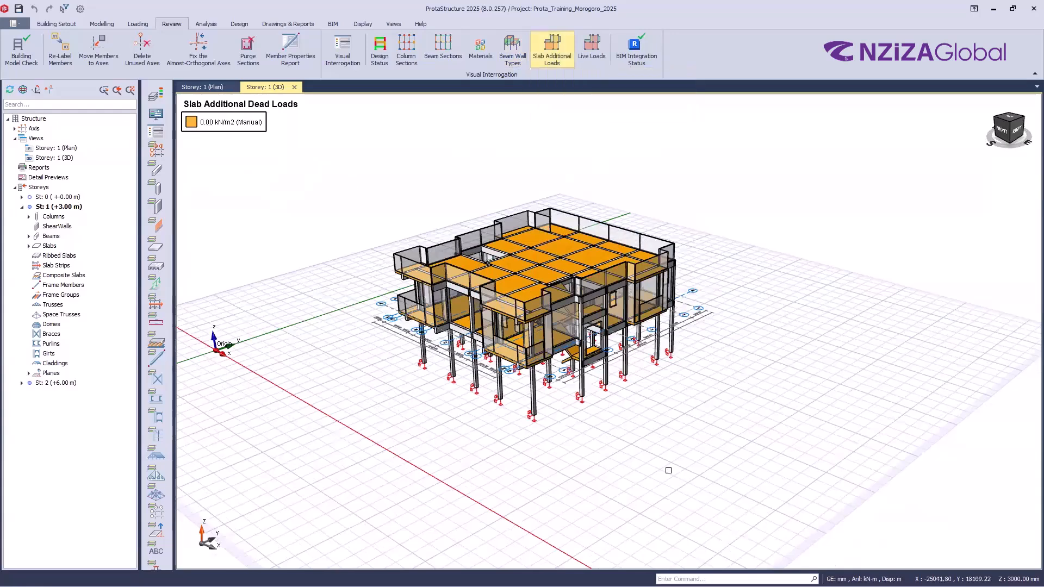
scroll(672, 525, up, 2)
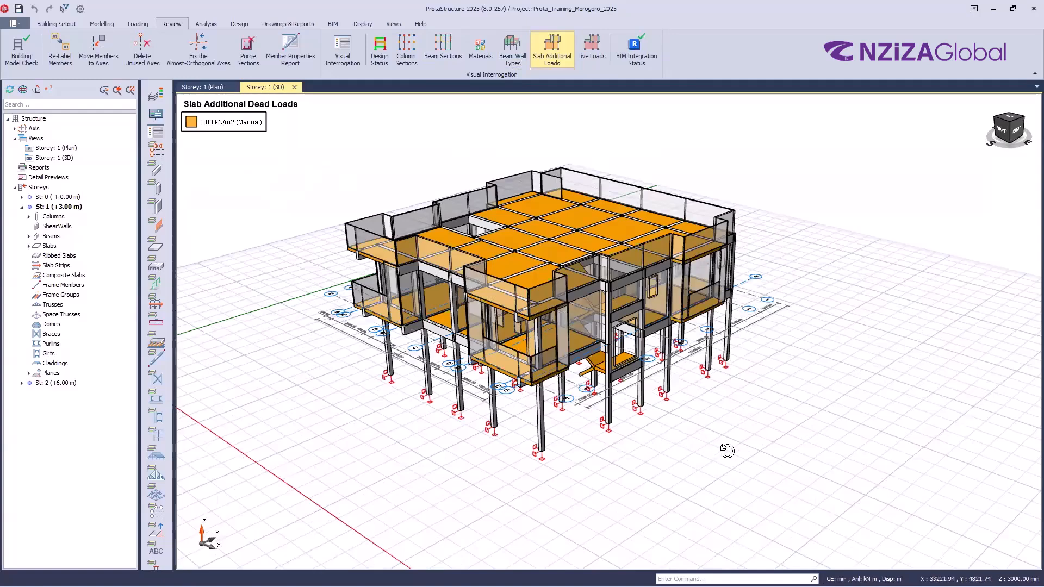
shift+middle_drag(686, 470, 669, 473)
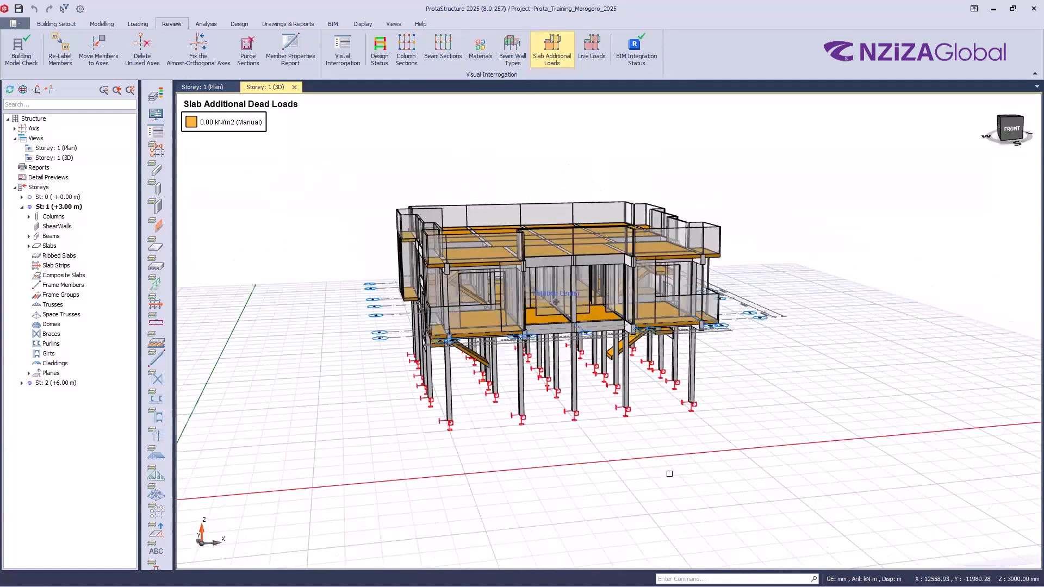
shift+middle_drag(669, 473, 669, 473)
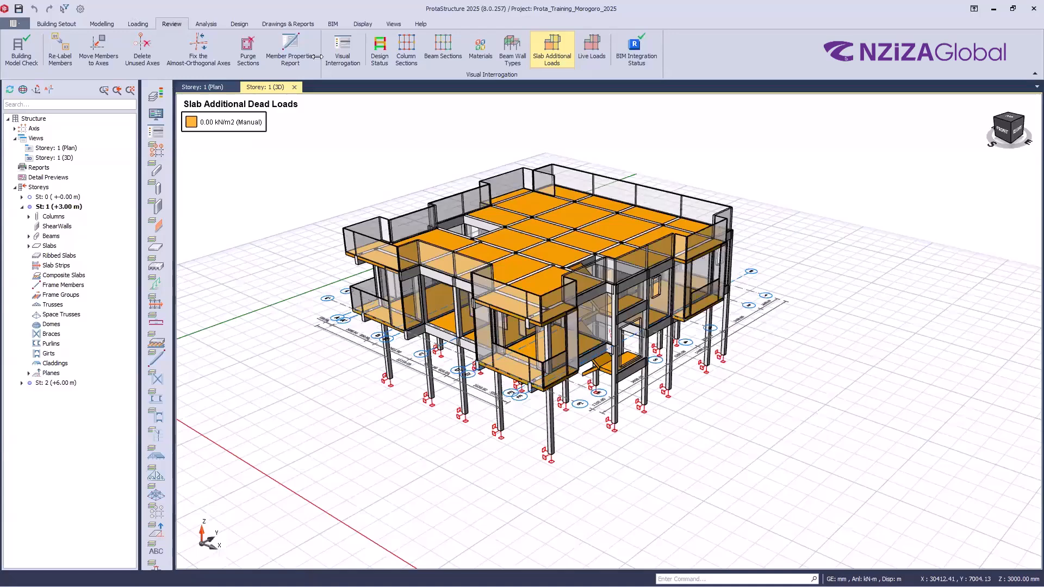
scroll(618, 484, down, 2)
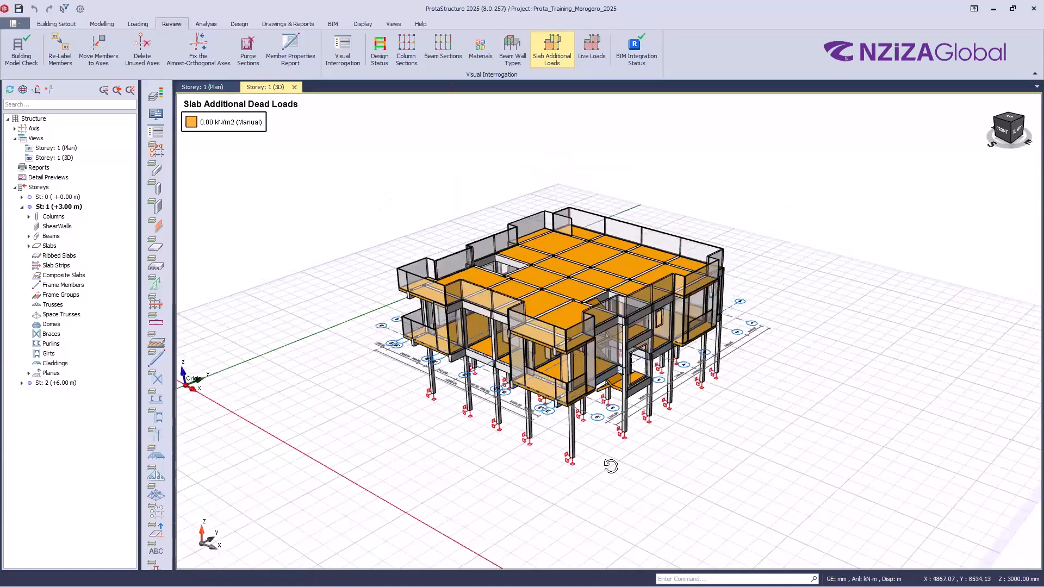
shift+middle_drag(641, 485, 705, 486)
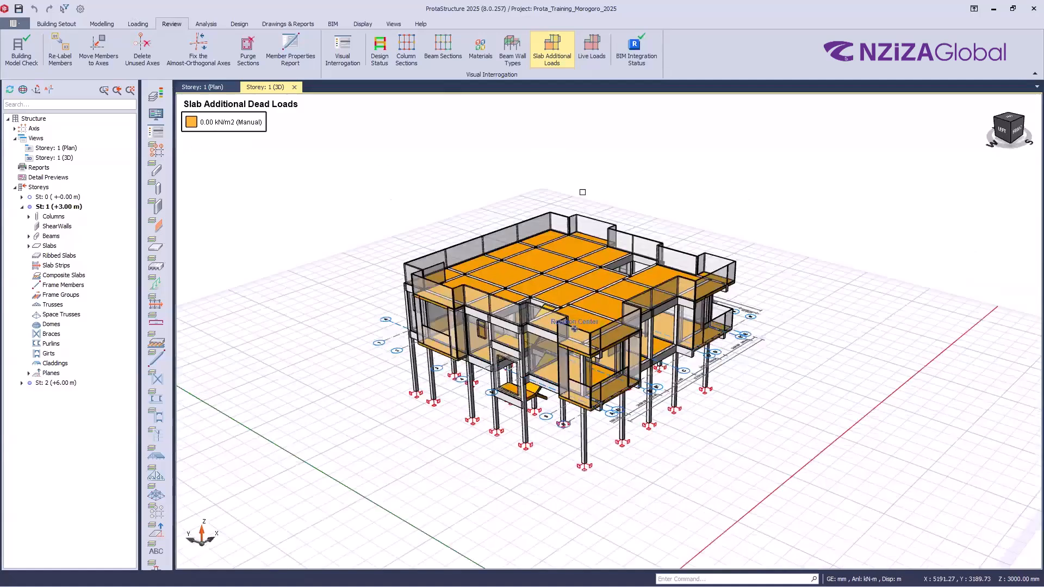
shift+middle_drag(598, 459, 519, 460)
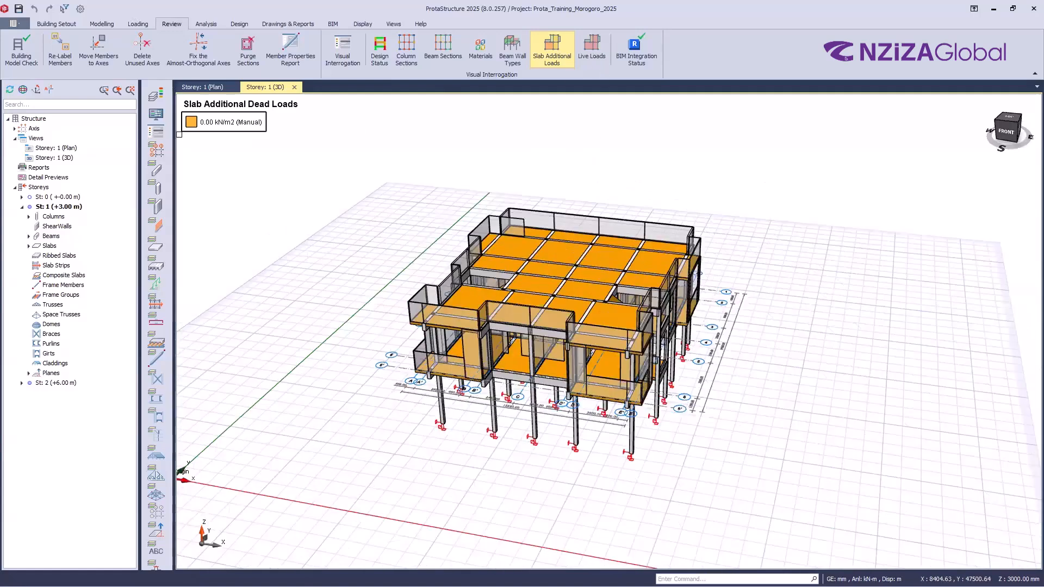
click(593, 51)
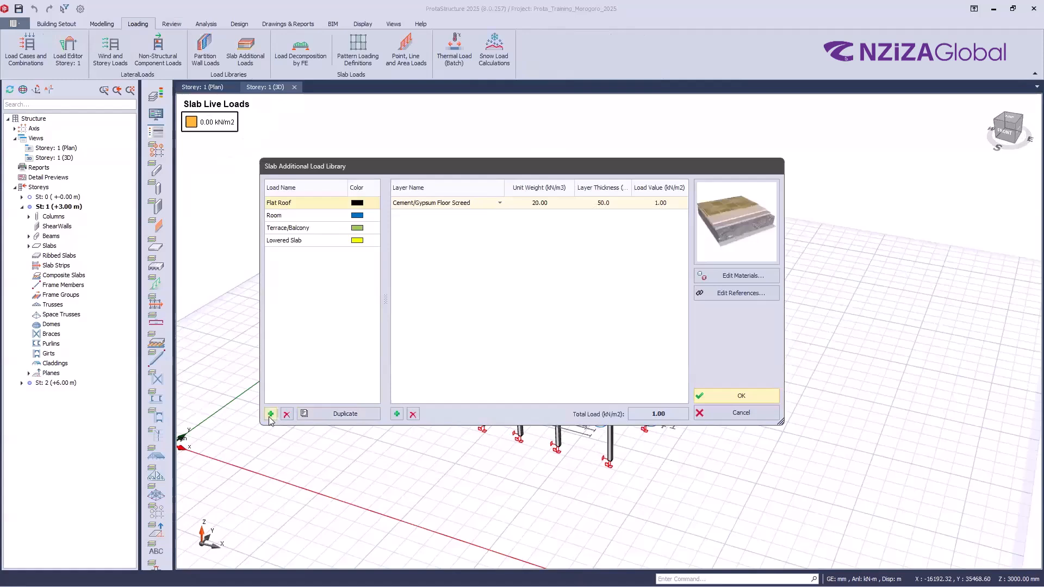
- Add a new load named "Additional Dead load" to the slab additional load library
click(270, 413)
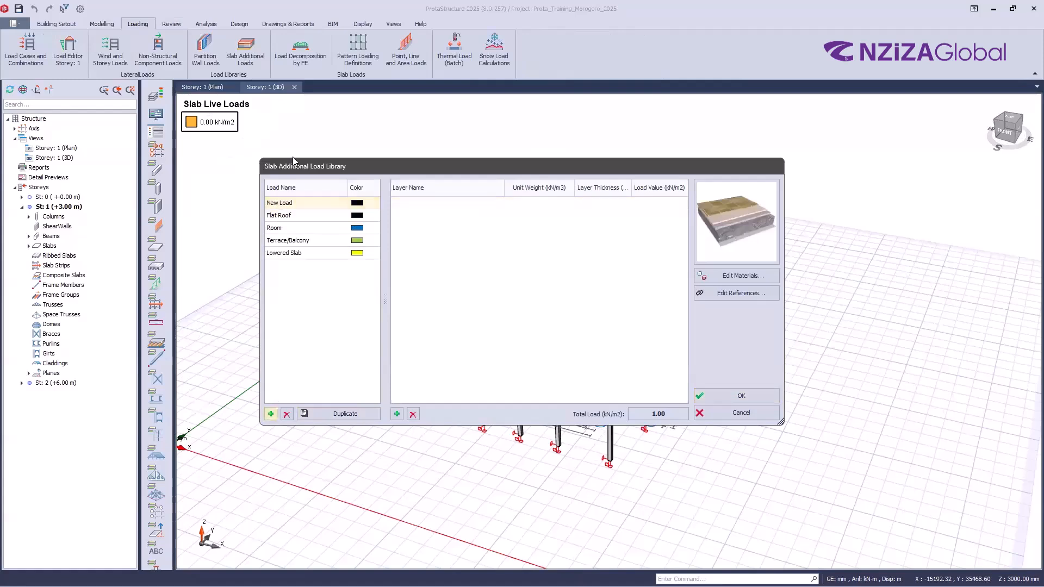
double_click(289, 202)
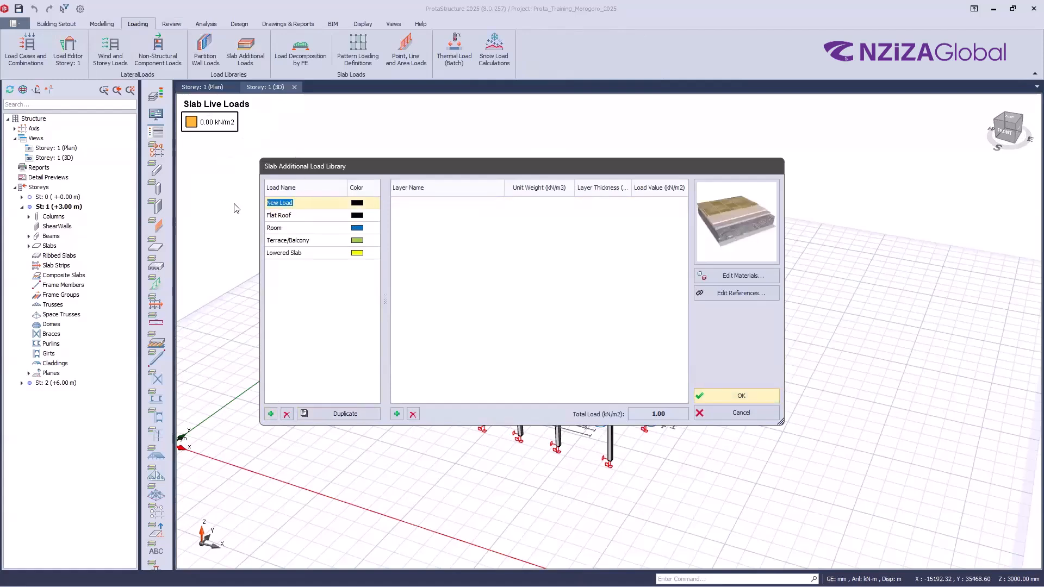
text(Additional Dead)
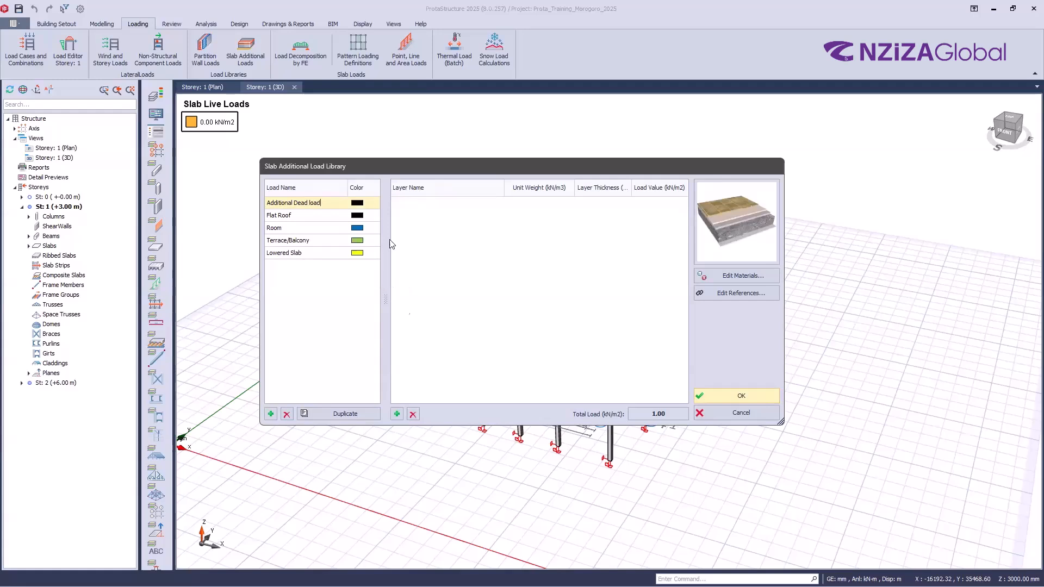
- Add a Mosaic Tiles layer 15 mm thick to the Additional Dead load entry
click(398, 414)
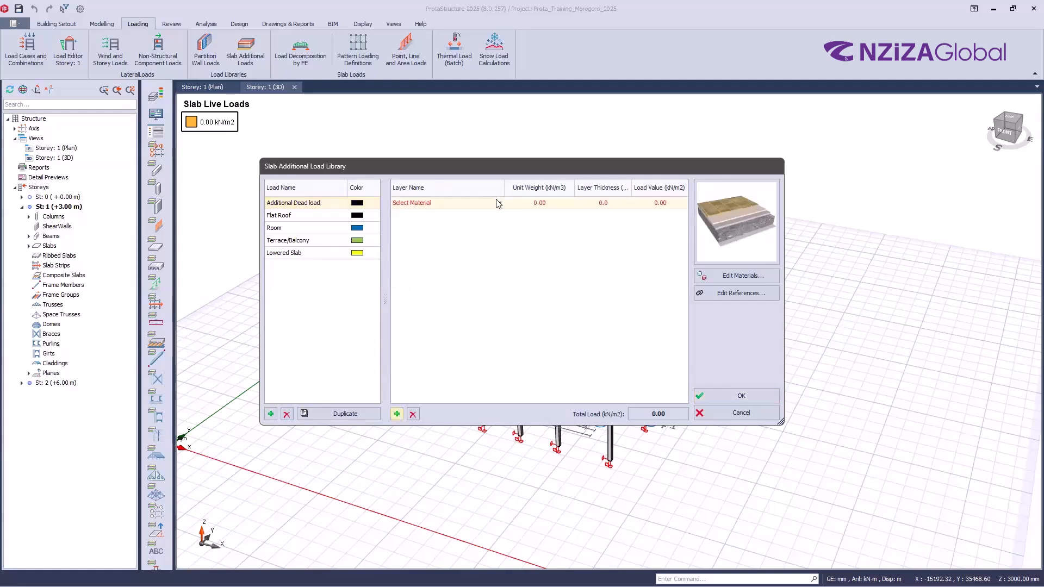
click(499, 204)
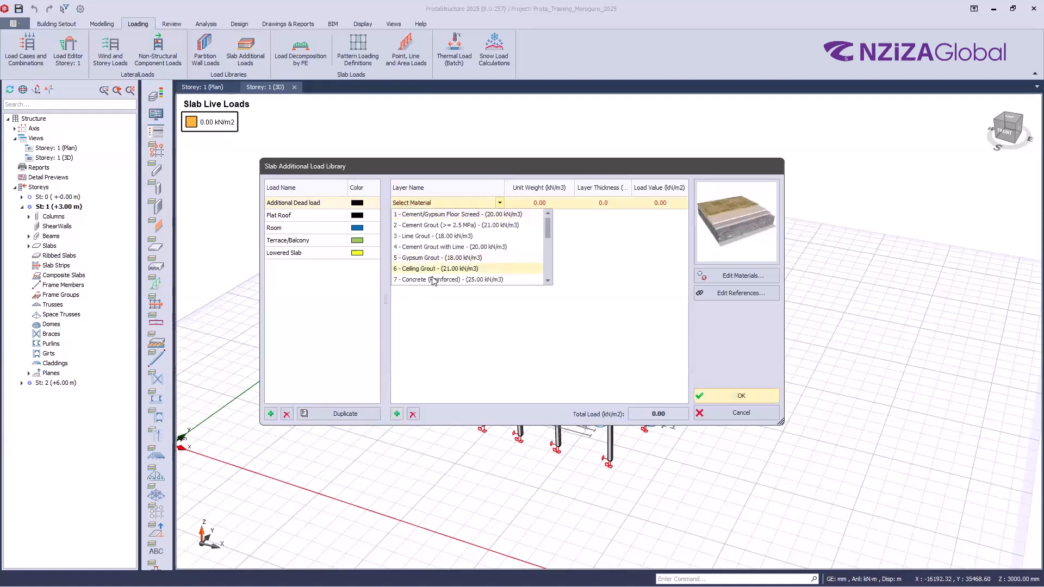
scroll(516, 272, down, 1)
scroll(516, 274, down, 1)
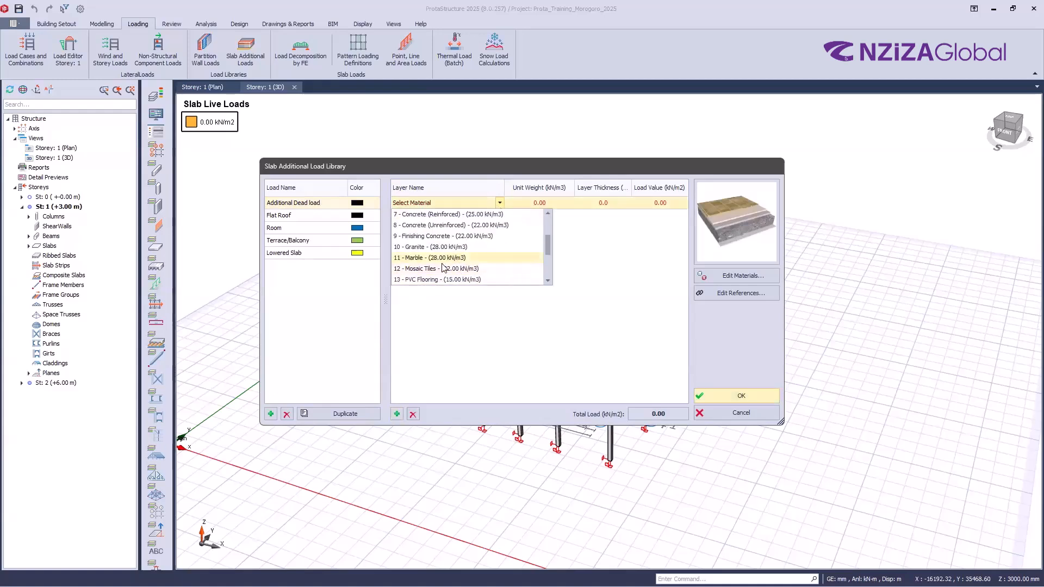
click(469, 269)
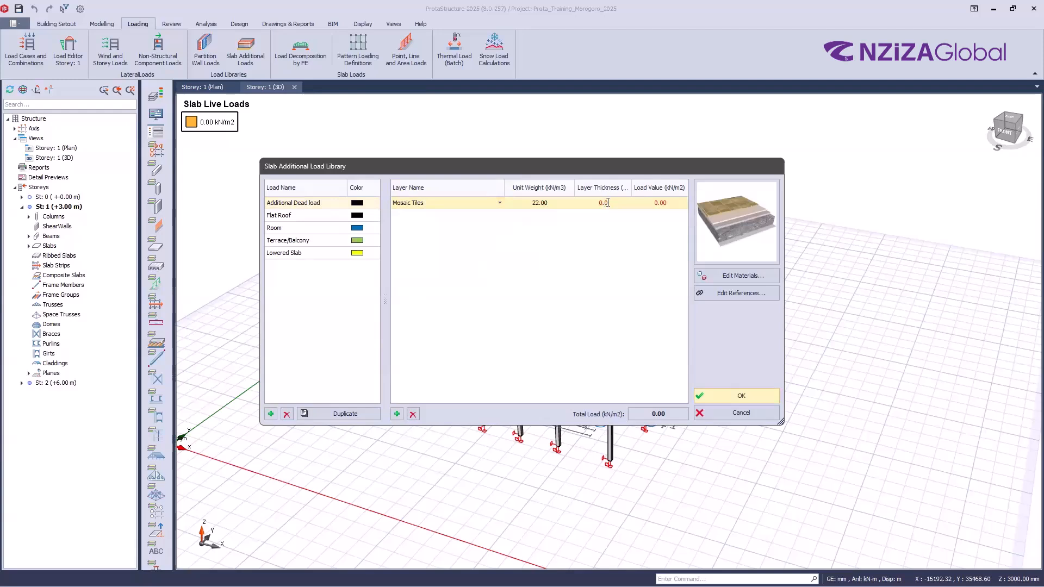
click(590, 204)
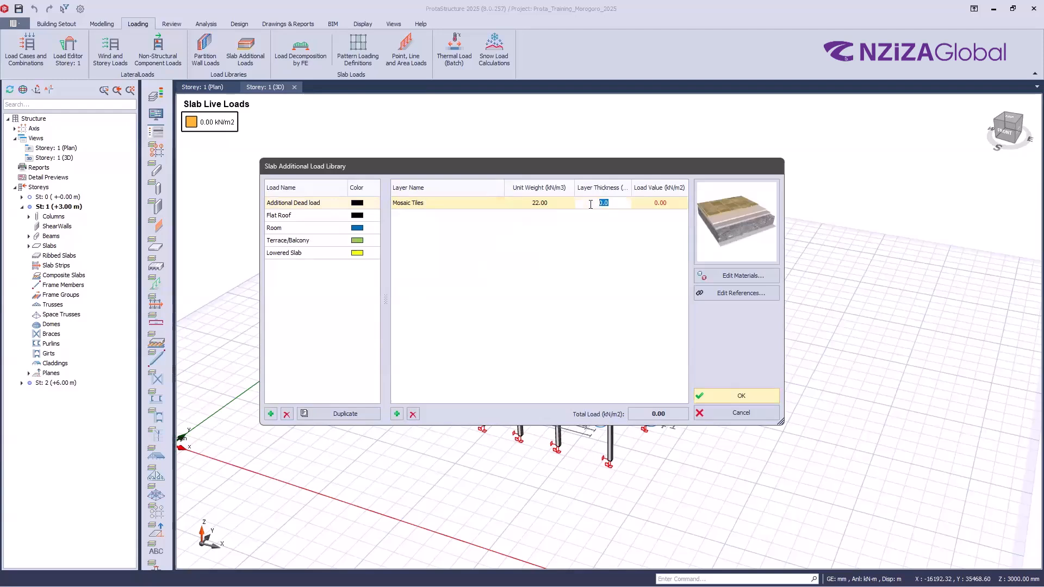
text(15)
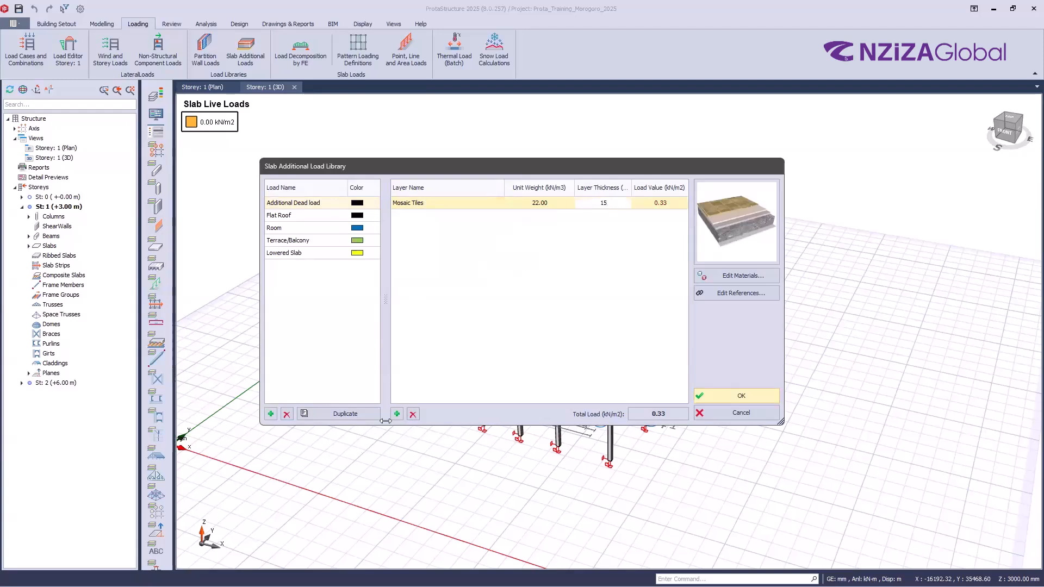
- Add a Ceiling Grout layer 10 mm thick to the Additional Dead load entry and save the load library
click(397, 415)
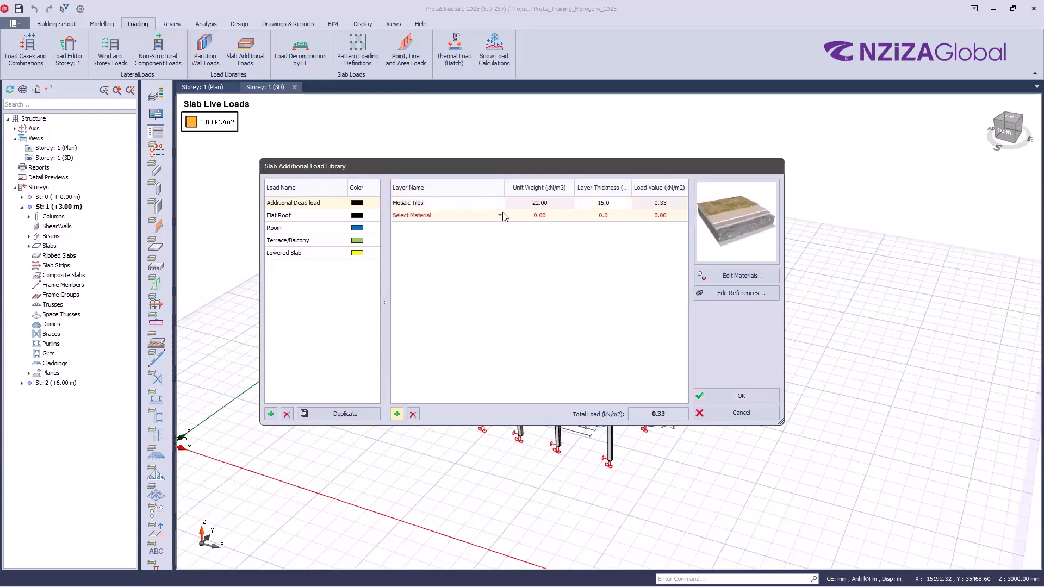
click(500, 216)
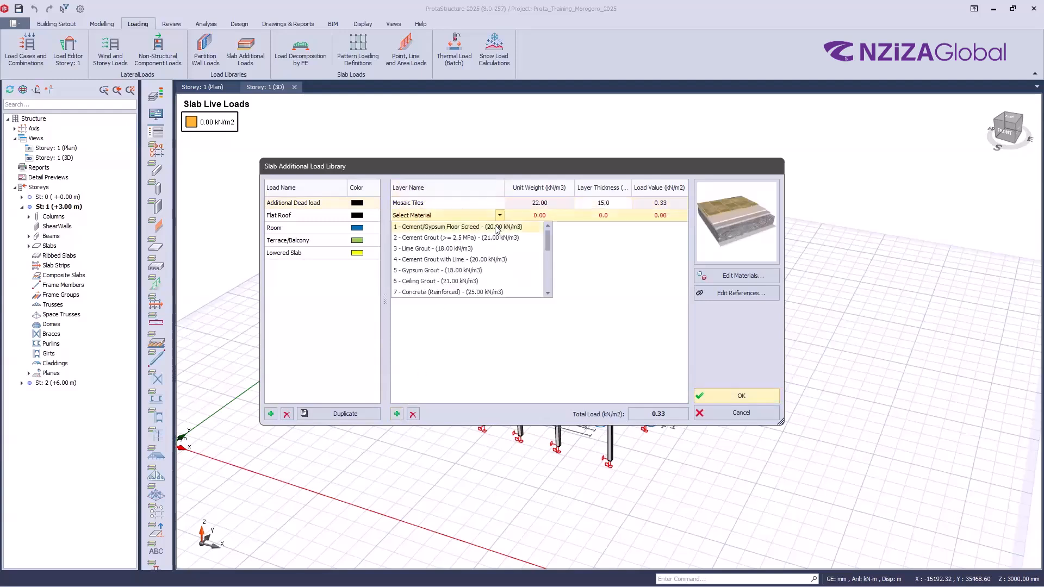
click(461, 281)
click(612, 216)
drag(612, 216, 577, 219)
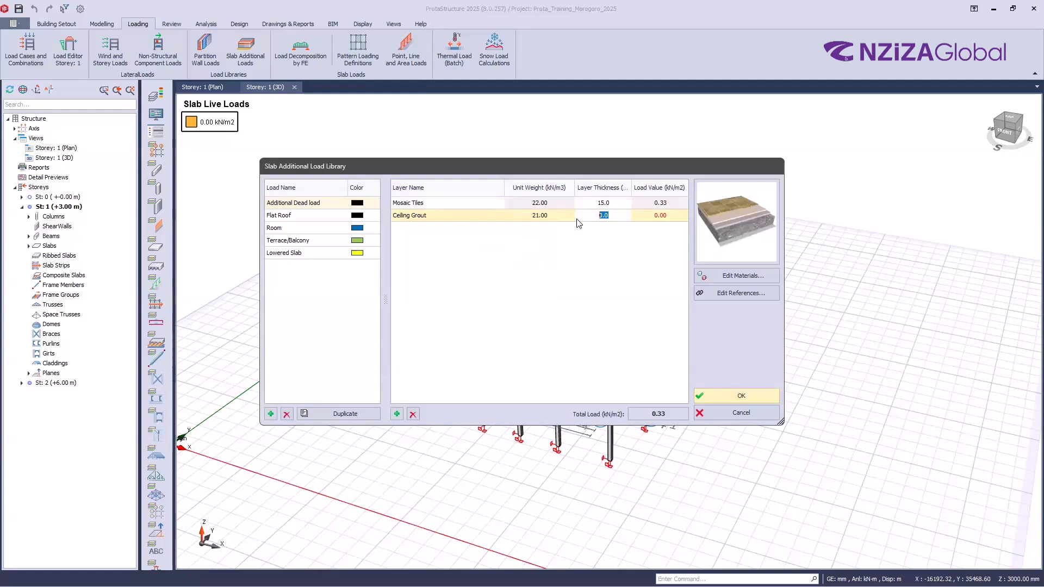
text(10)
click(606, 205)
click(728, 397)
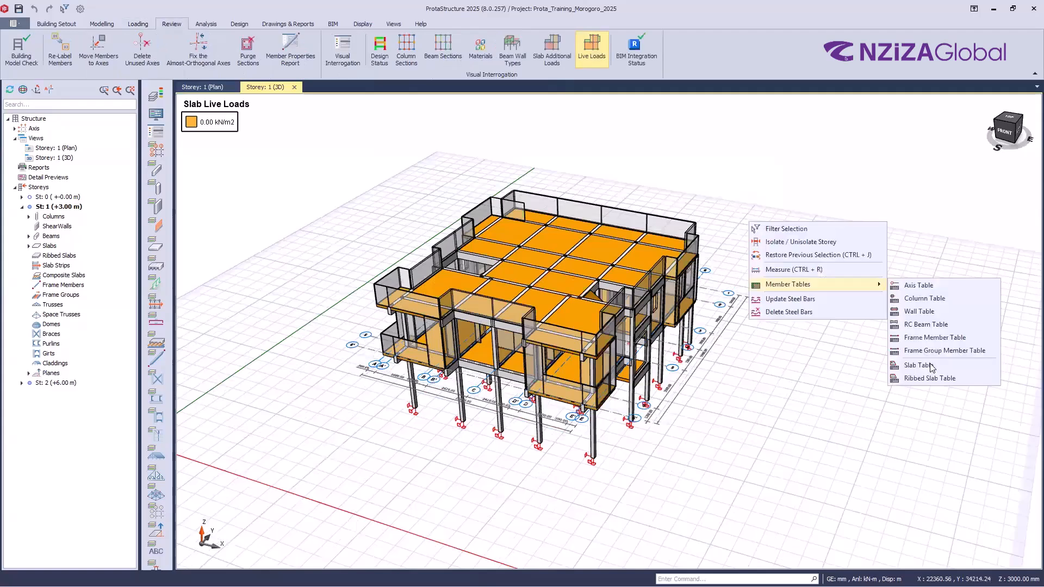
- In the Slab Table, include all storeys and assign the "Additional Dead load" library entry to every slab
click(926, 366)
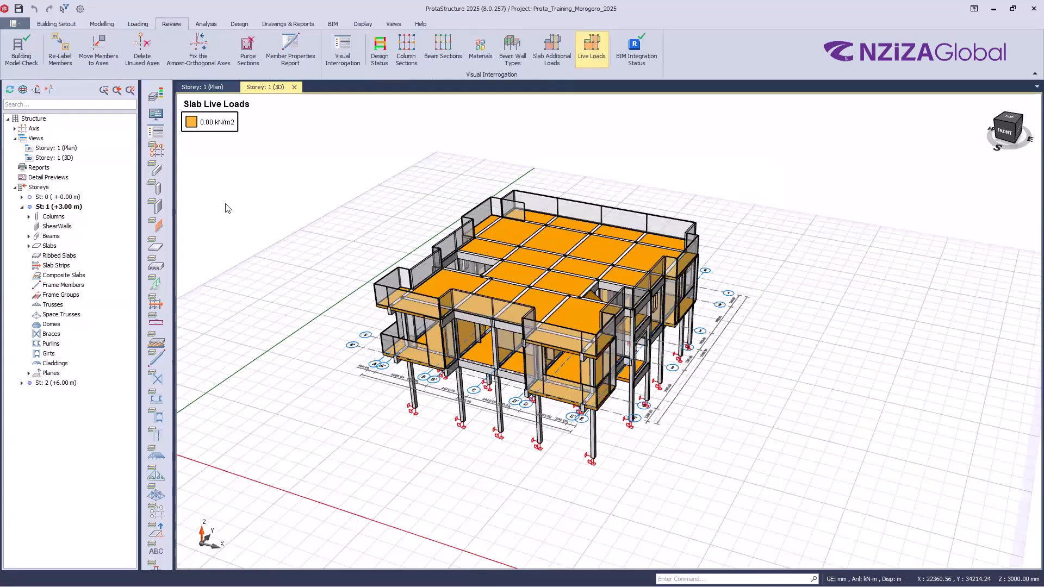
click(249, 180)
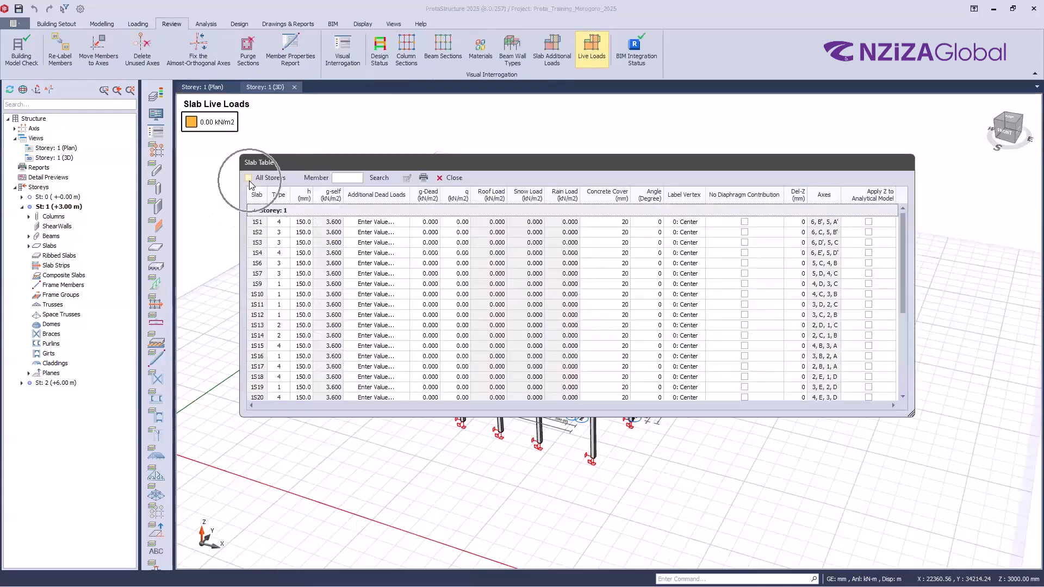
click(380, 196)
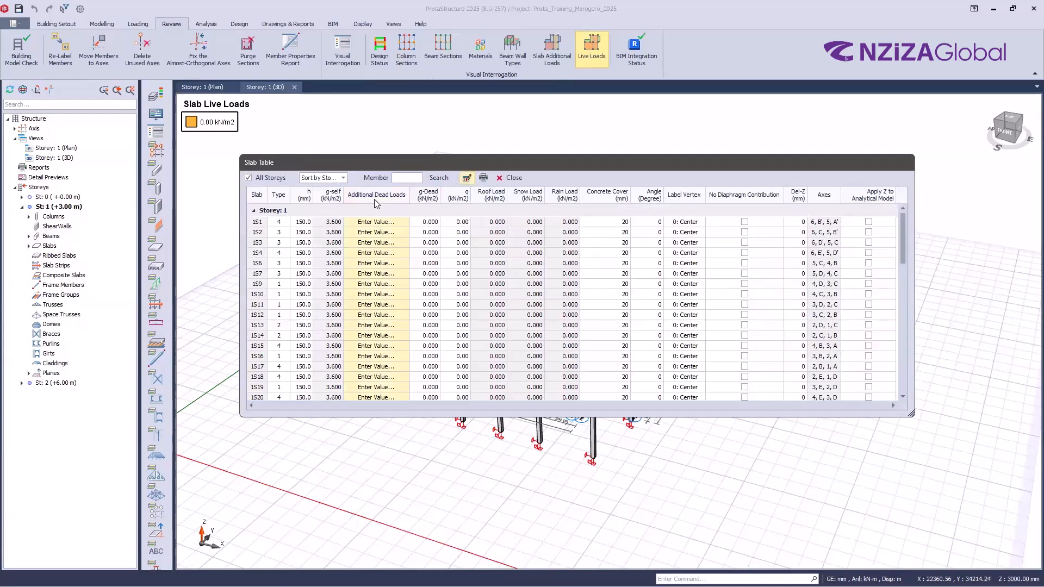
key(ctrl)
key(ctrl)
click(467, 180)
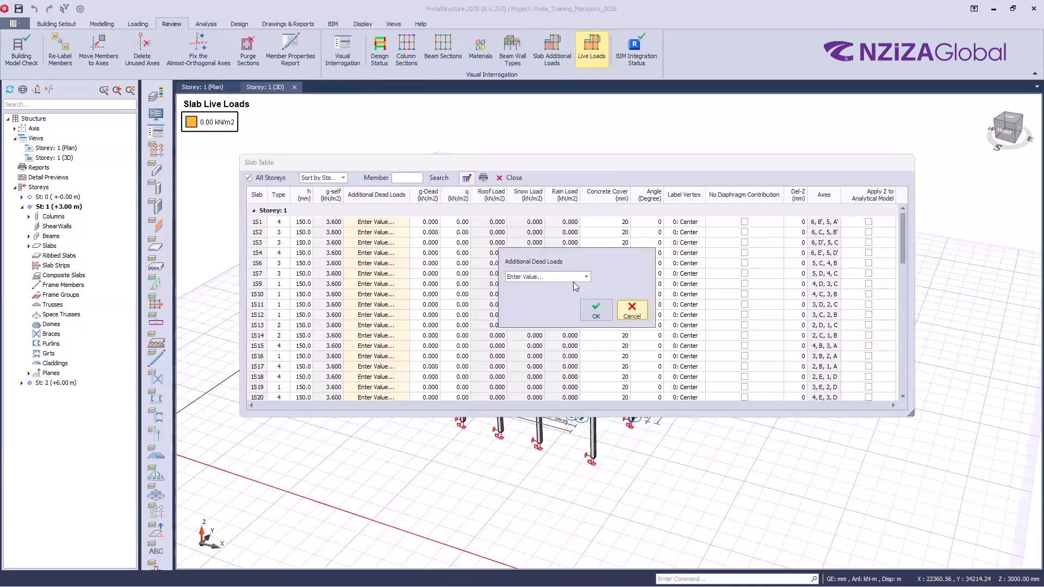
click(585, 277)
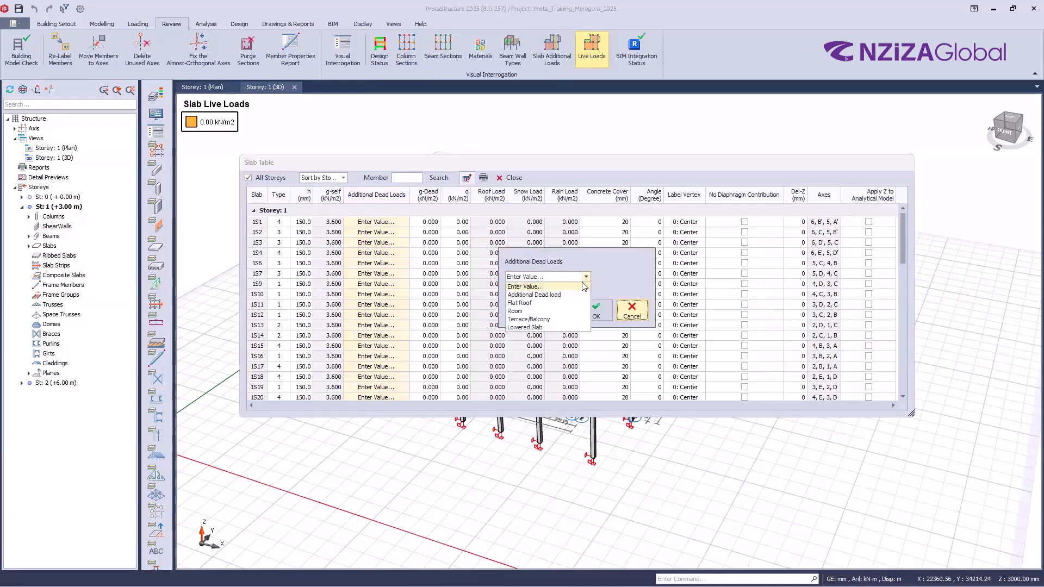
click(541, 295)
click(596, 311)
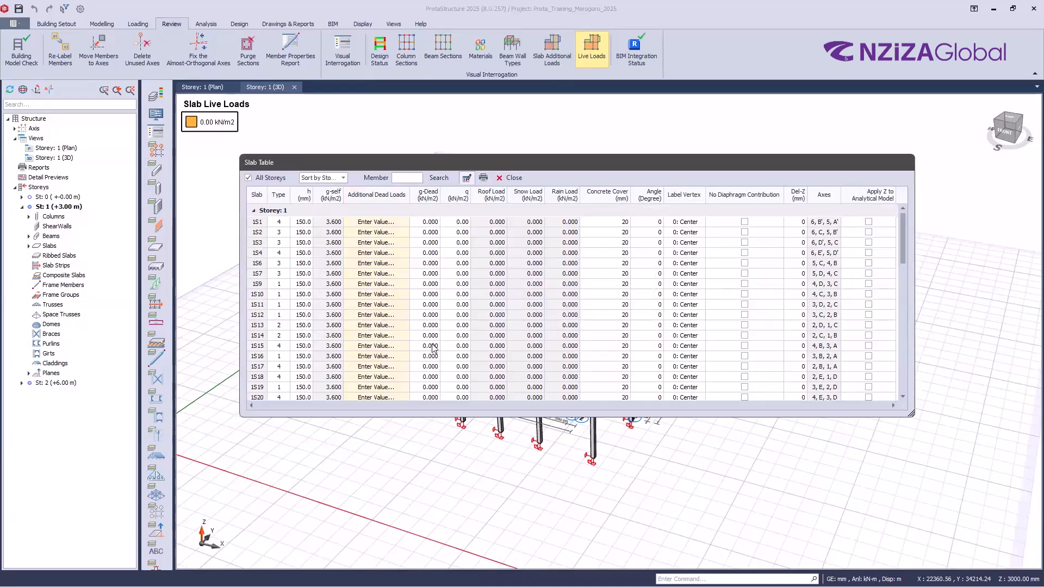
- Set the live load q of every slab in the Slab Table to 1.50 kN/m2, general domestic use
click(462, 196)
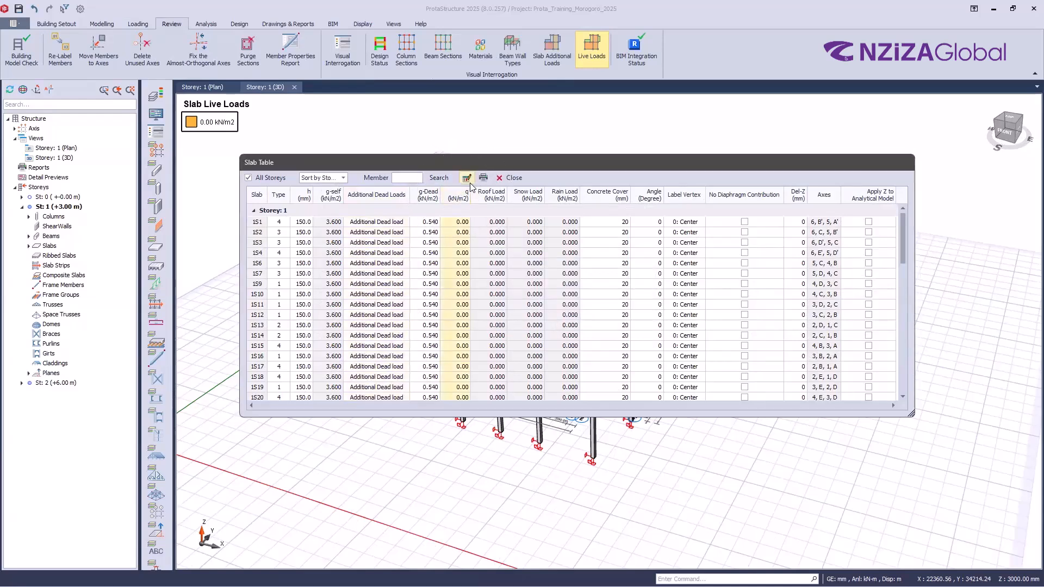
click(469, 182)
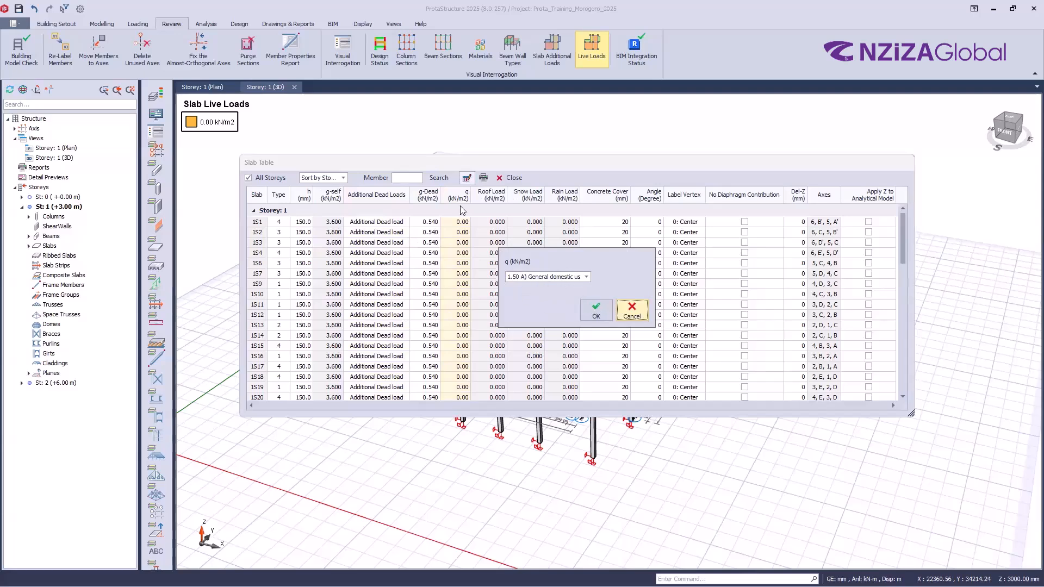
click(595, 309)
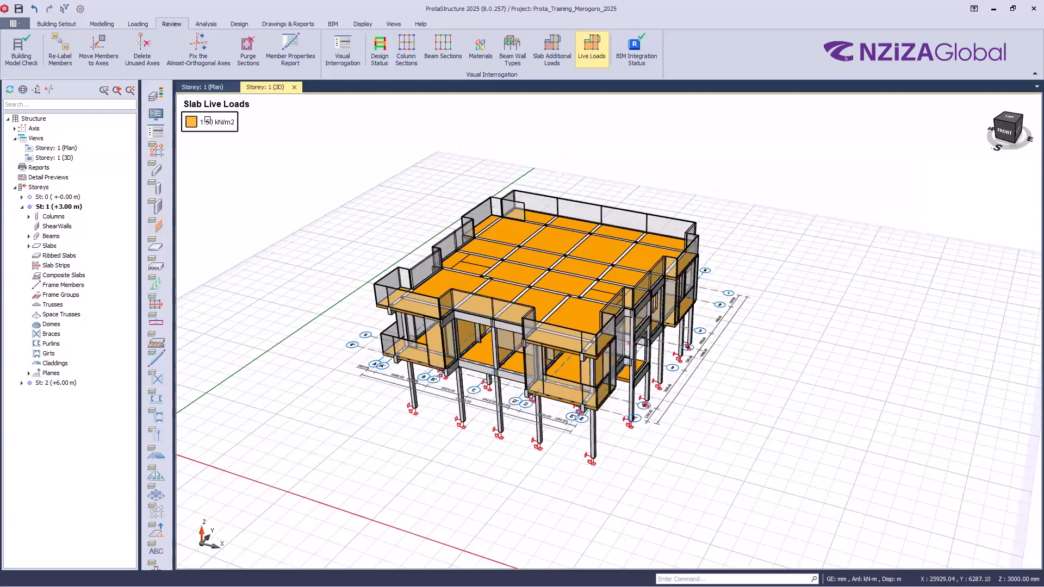
- Check the assigned slab additional dead loads and live loads by colouring the 3D building by each load
middle_drag(208, 119, 203, 120)
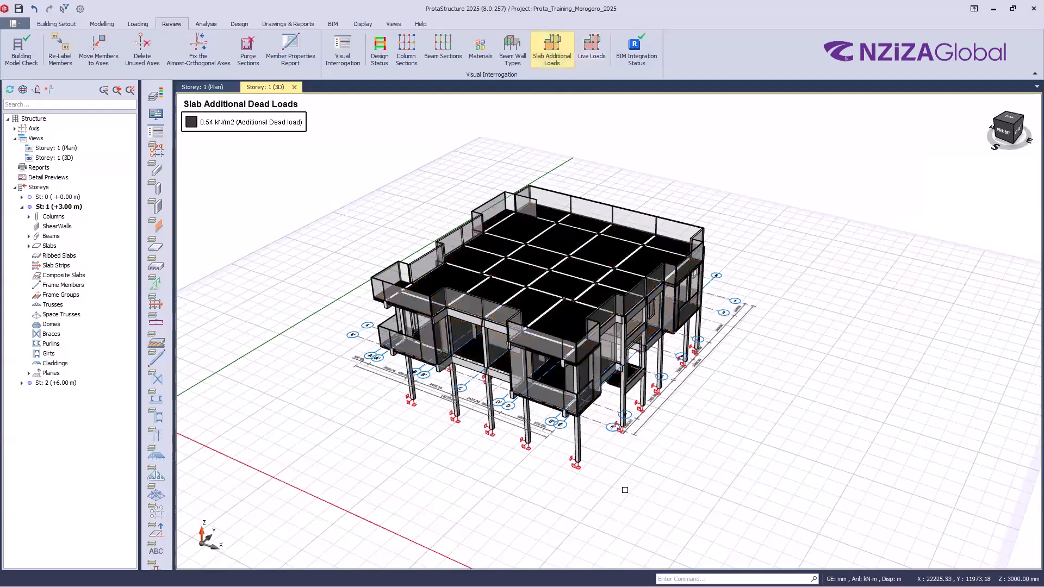
scroll(661, 468, up, 1)
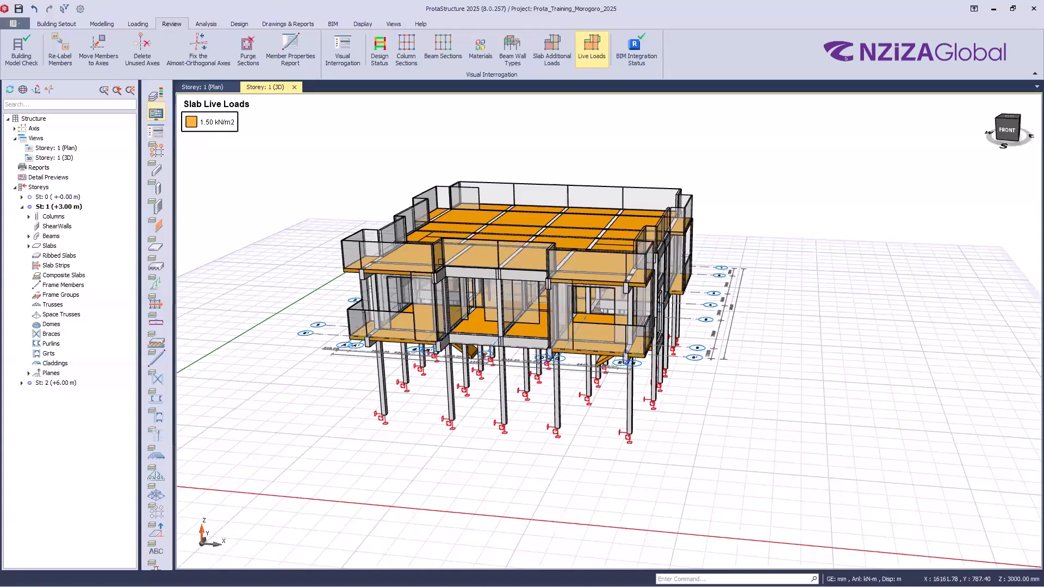
- Select slab 1S15 between axes 3 and 4 in the Storey 1 plan and examine the surrounding slabs
key(ctrl+Tab)
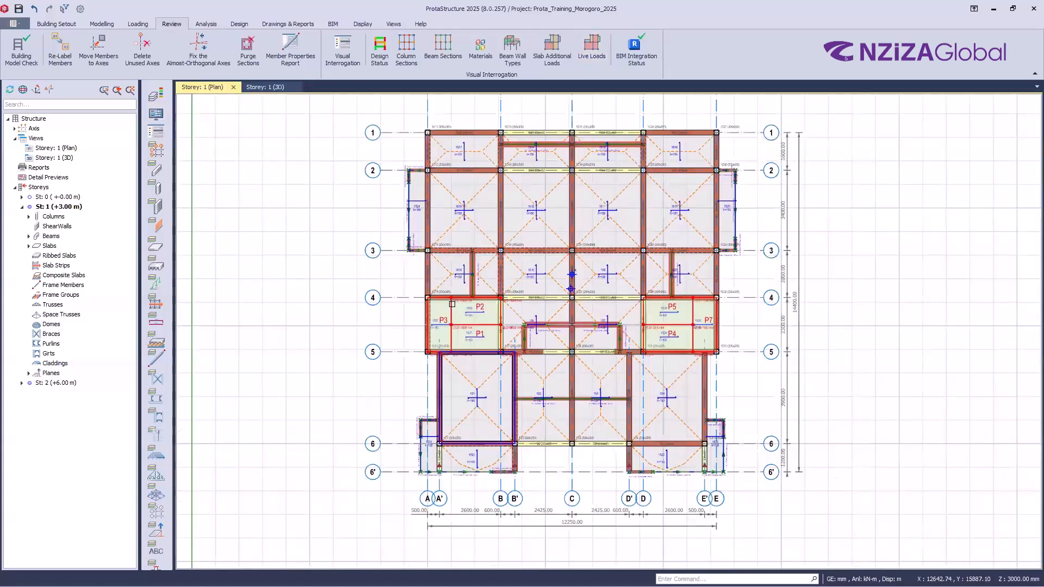
scroll(451, 304, up, 4)
click(451, 304)
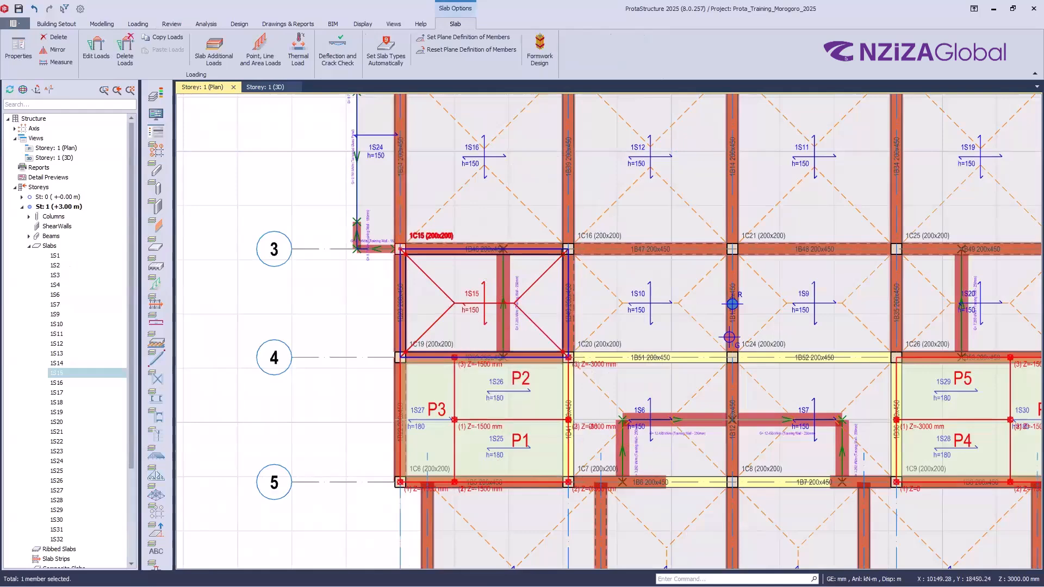
scroll(337, 275, down, 2)
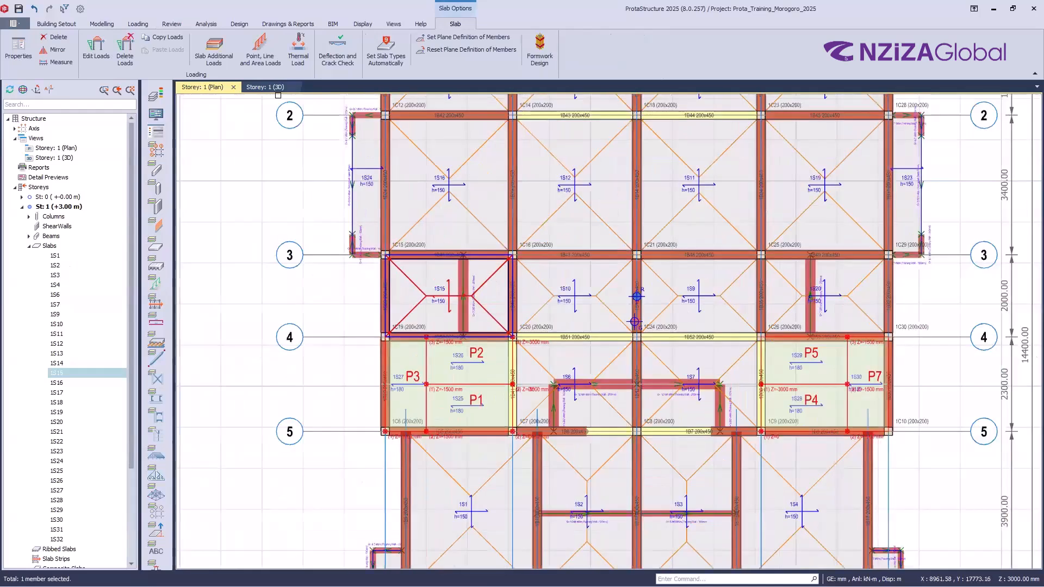
- Open the Building Analysis dialog and review its pre-analysis, model options, analysis, post-analysis and reports pages
scroll(313, 277, down, 3)
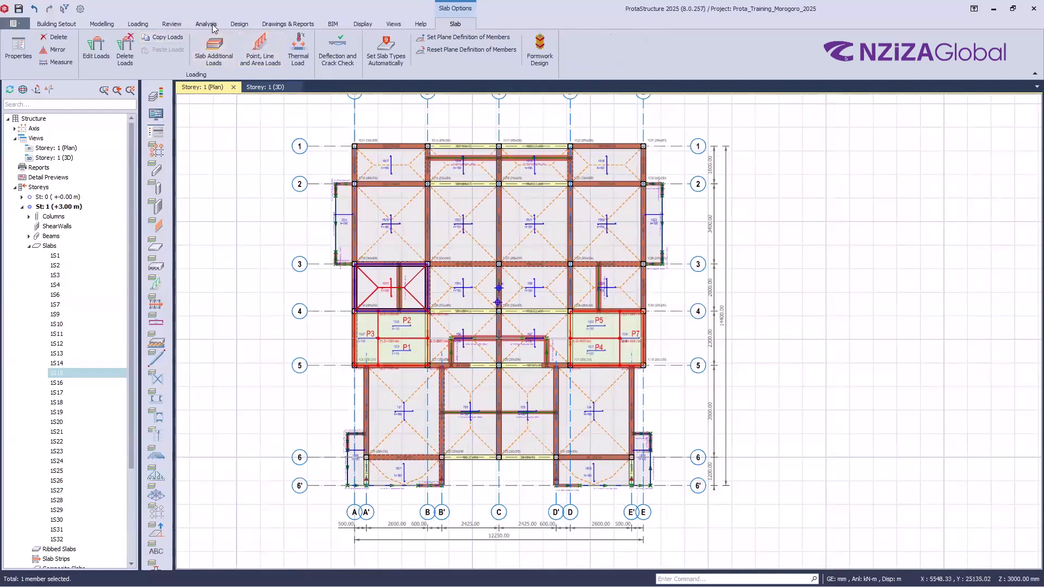
click(170, 26)
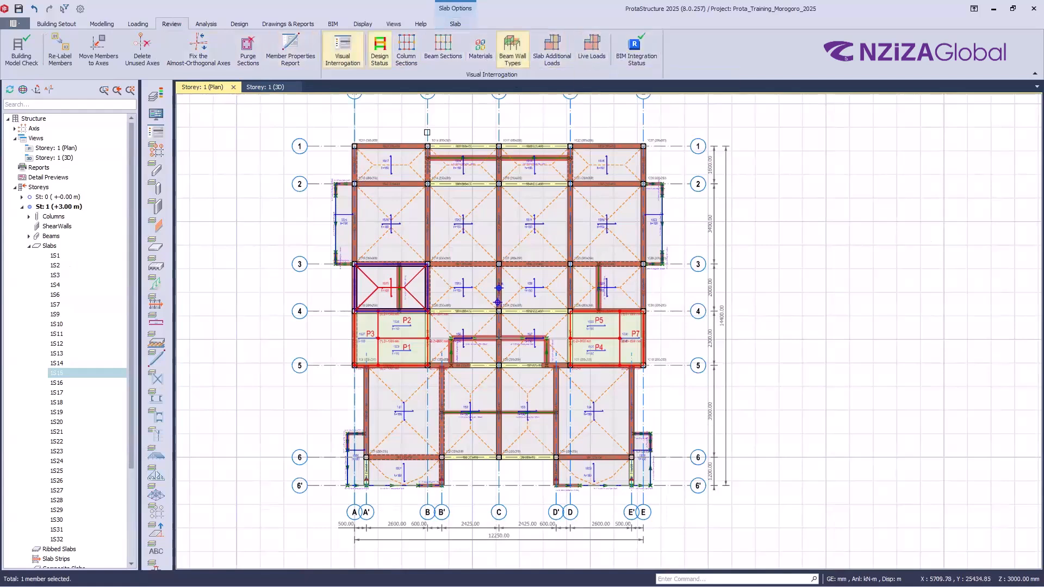
click(206, 23)
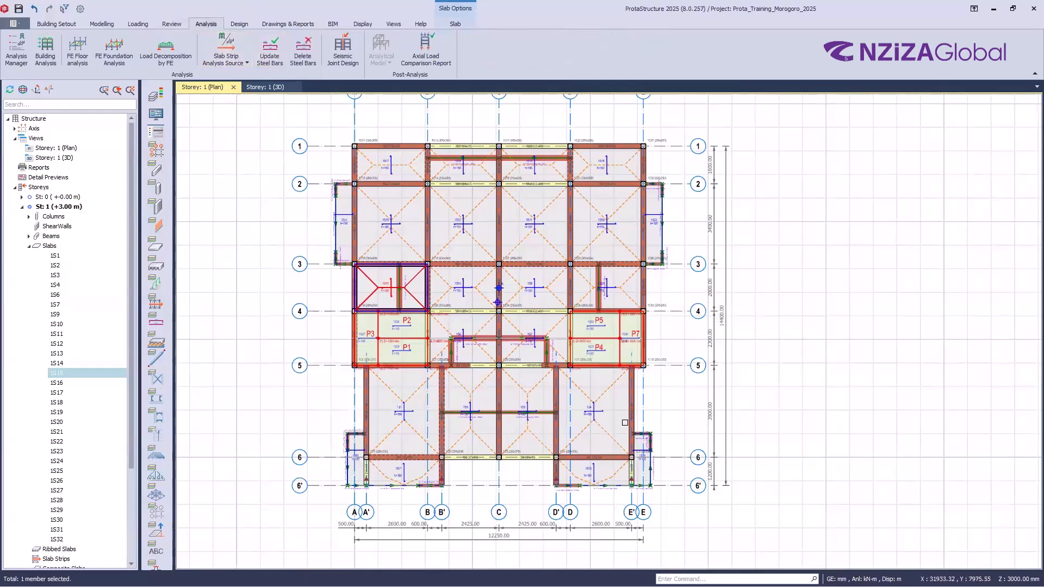
scroll(597, 476, down, 2)
middle_drag(505, 494, 583, 497)
scroll(583, 497, up, 2)
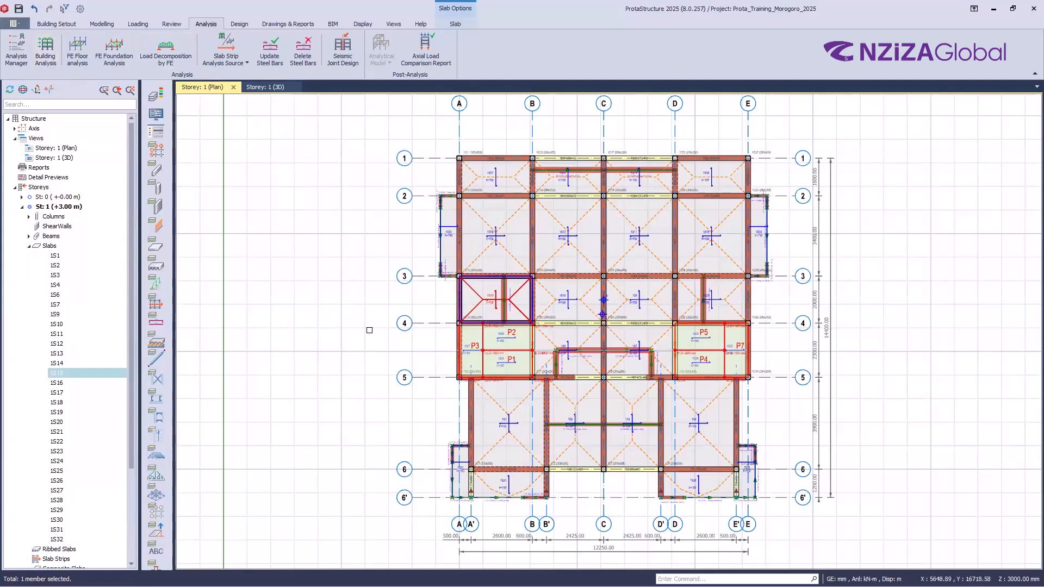
click(42, 57)
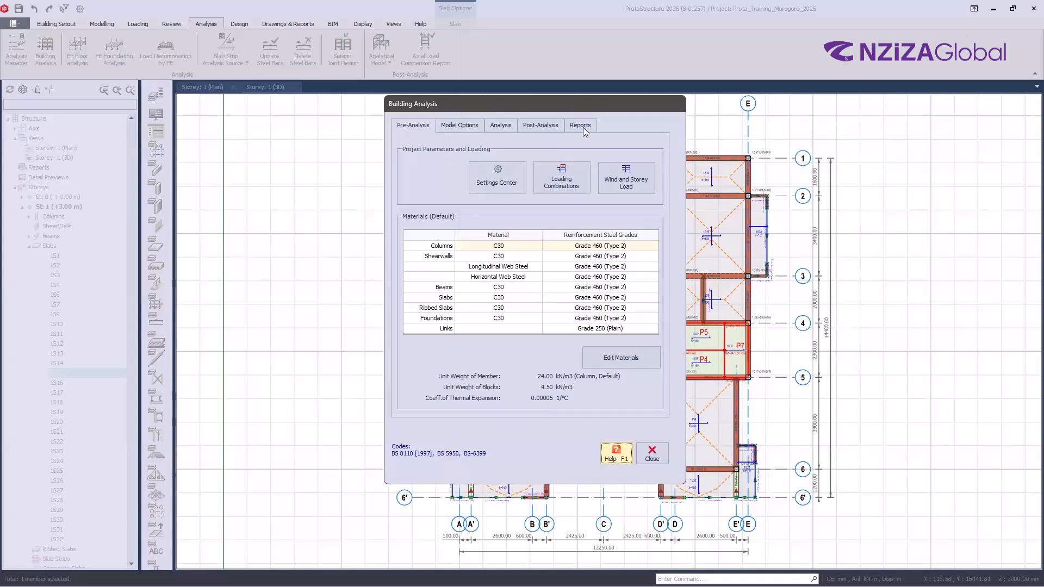
click(461, 125)
click(496, 124)
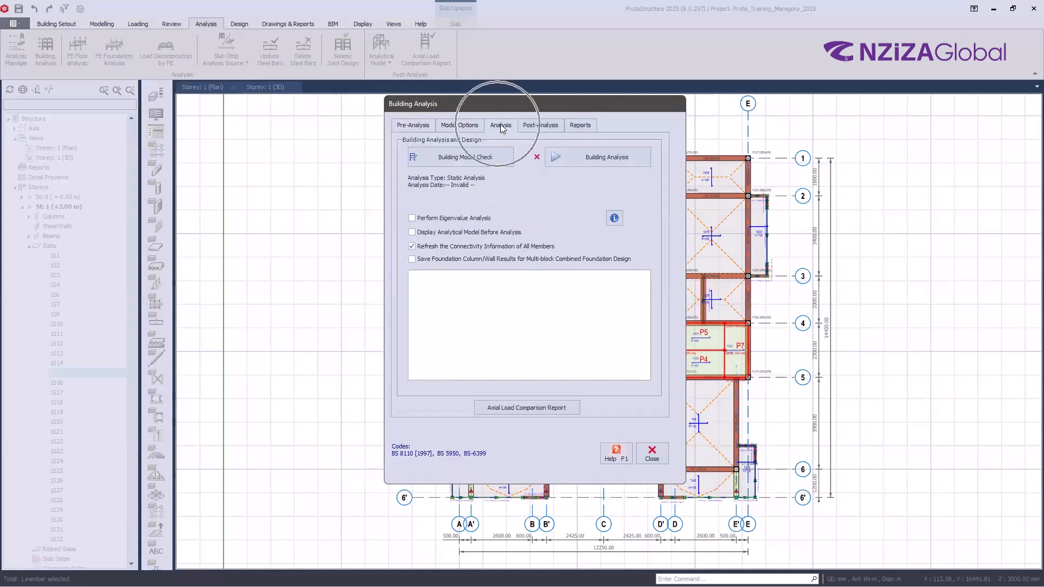
click(544, 126)
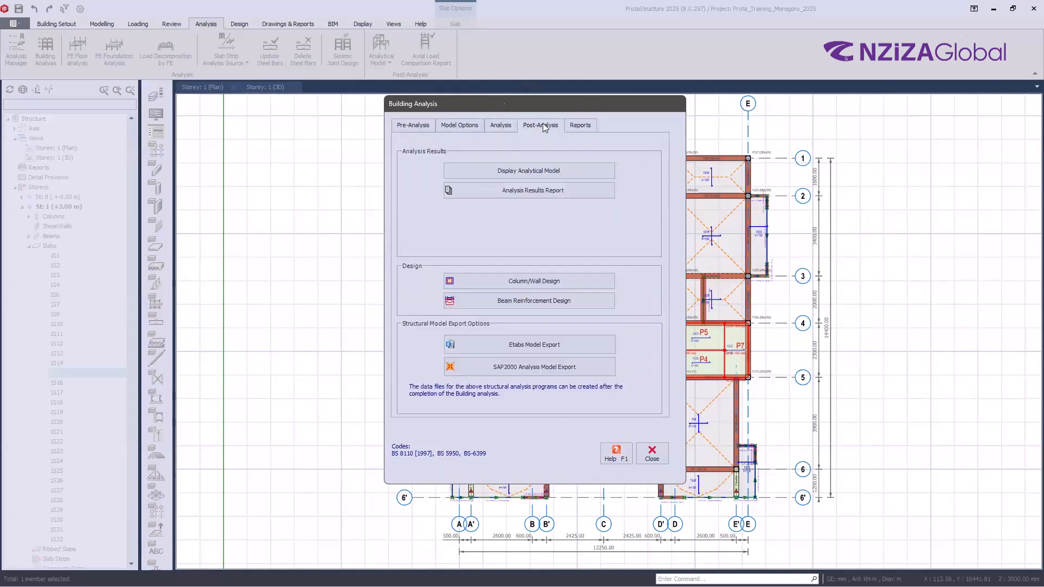
click(590, 129)
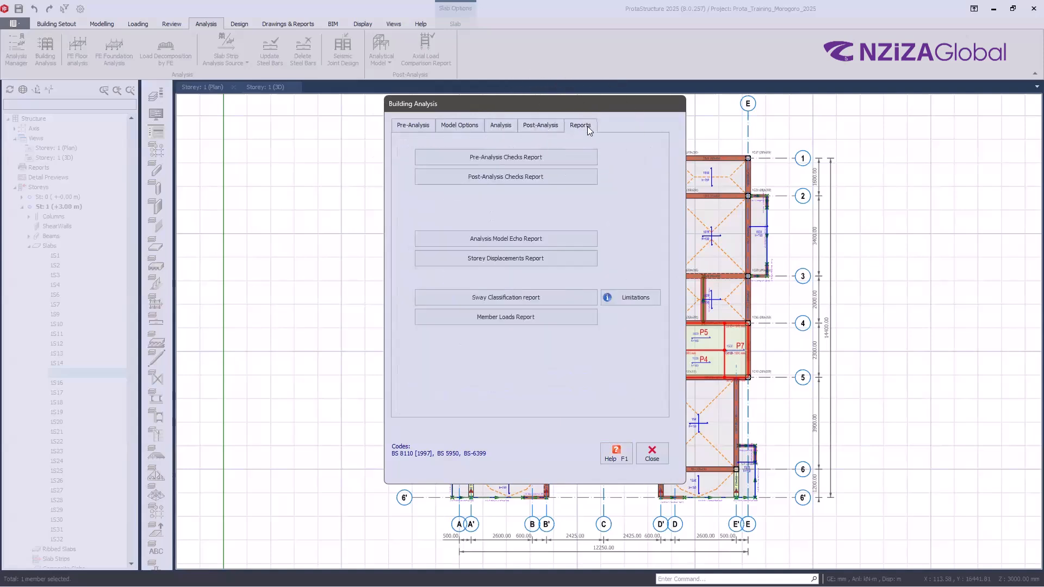
click(417, 125)
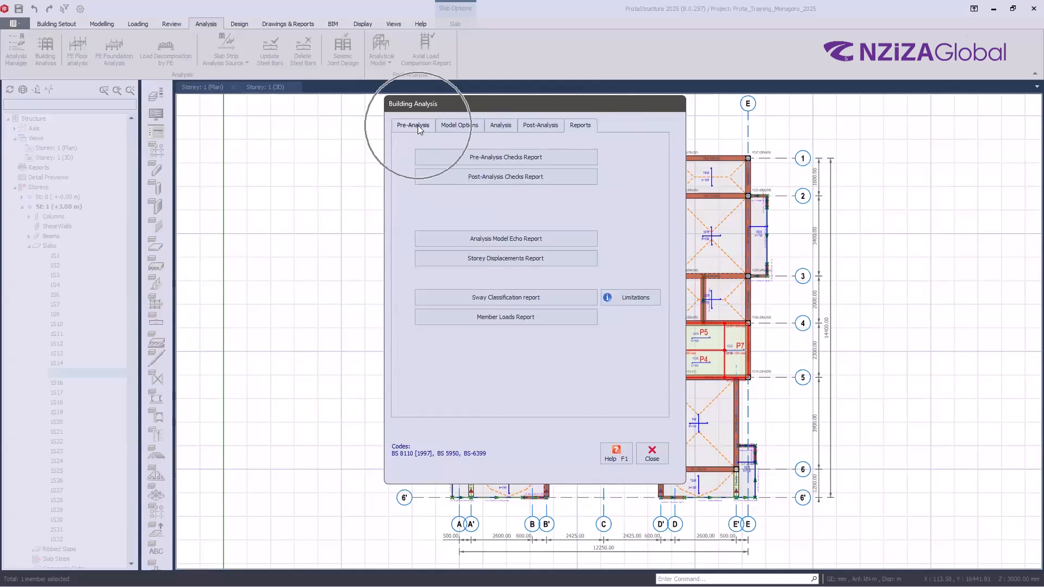
click(417, 126)
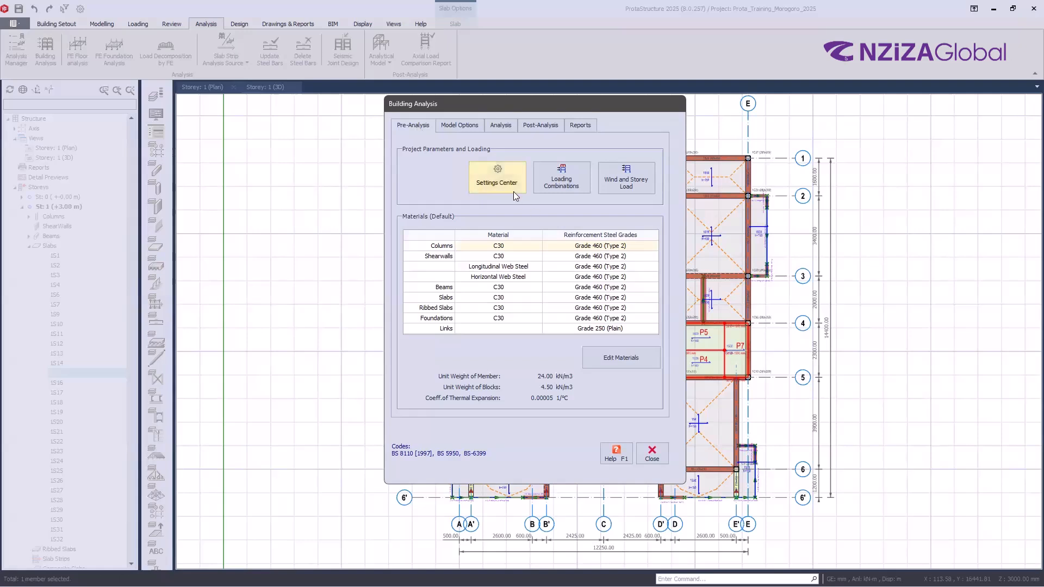
- Examine the concrete, steel, loading and wind design codes in the Settings Center opened from the pre-analysis options
key(ctrl)
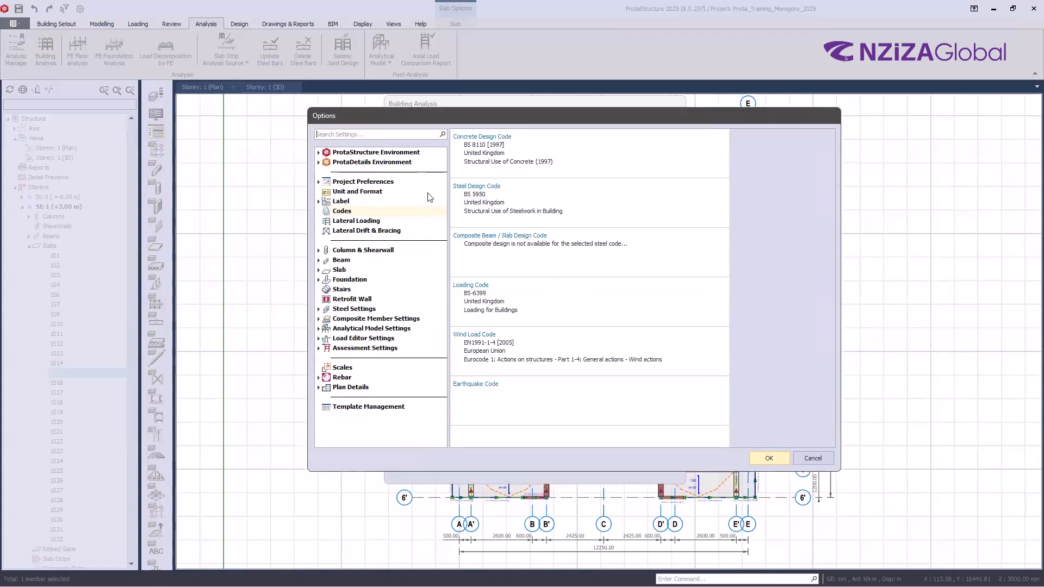
key(ctrl)
key(ctrl)
key(ctrl)
key(ctrl)
key(ctrl)
key(ctrl)
key(ctrl)
key(ctrl)
key(ctrl)
key(ctrl)
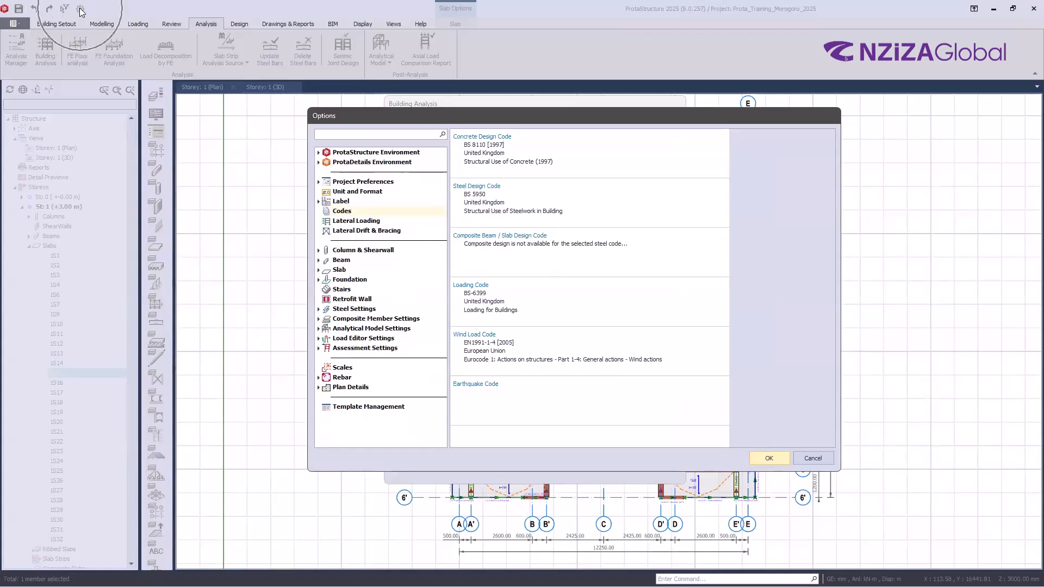
click(819, 458)
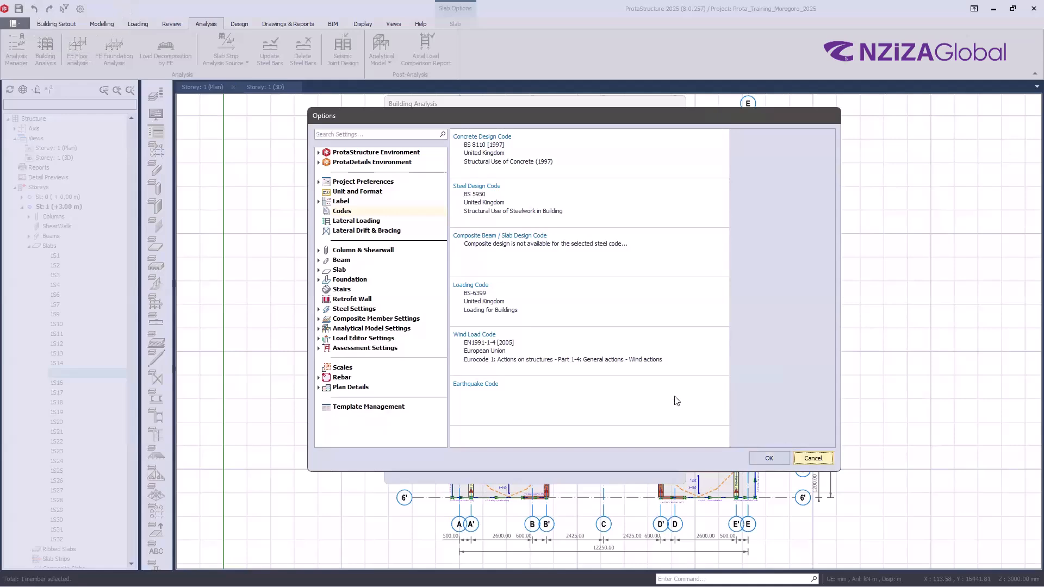
click(492, 186)
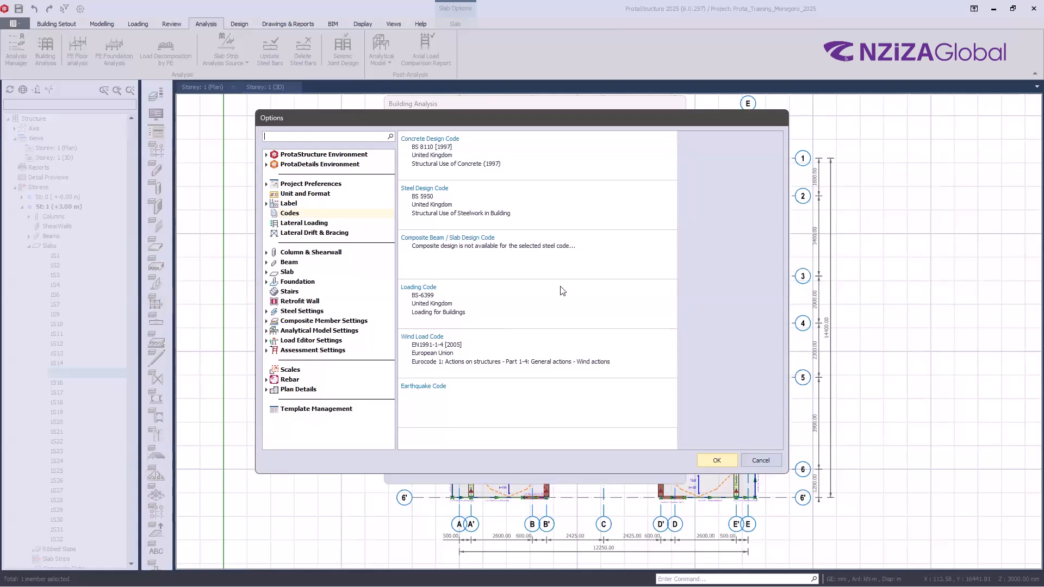
double_click(430, 156)
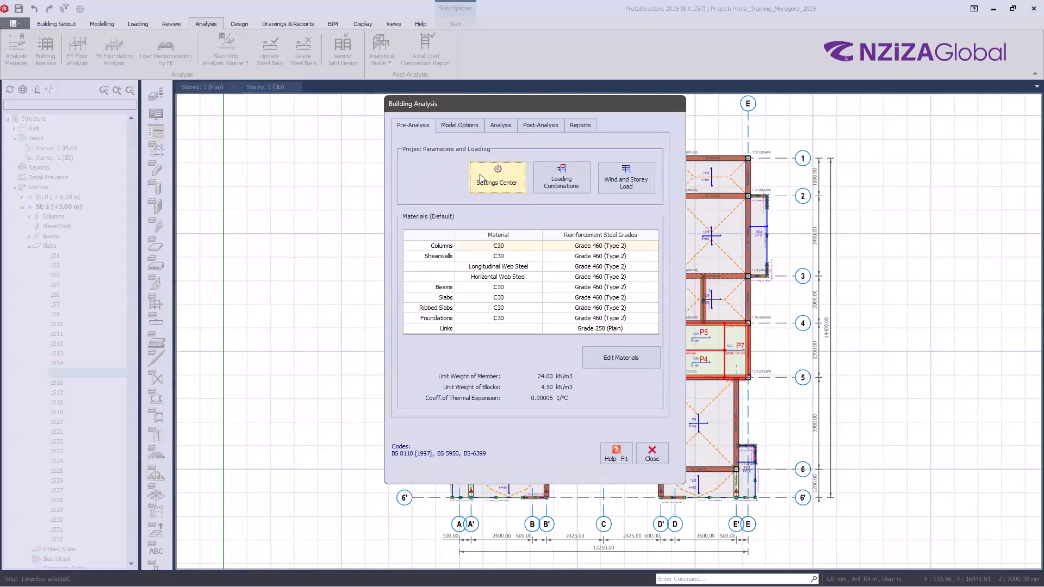
- Review the ULS_RC load combinations in the Load Combination Editor and close it without saving
click(551, 188)
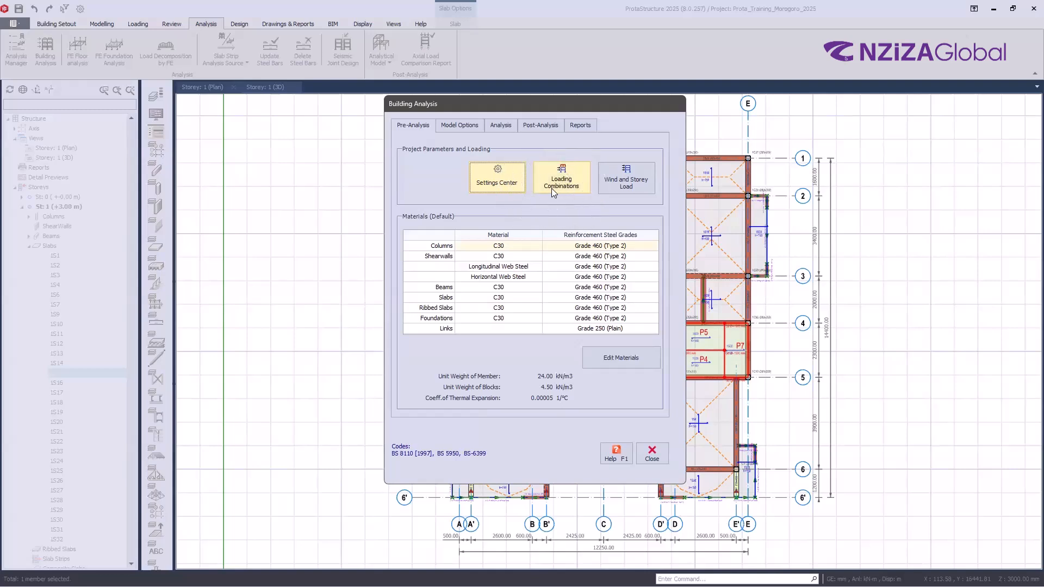
click(552, 185)
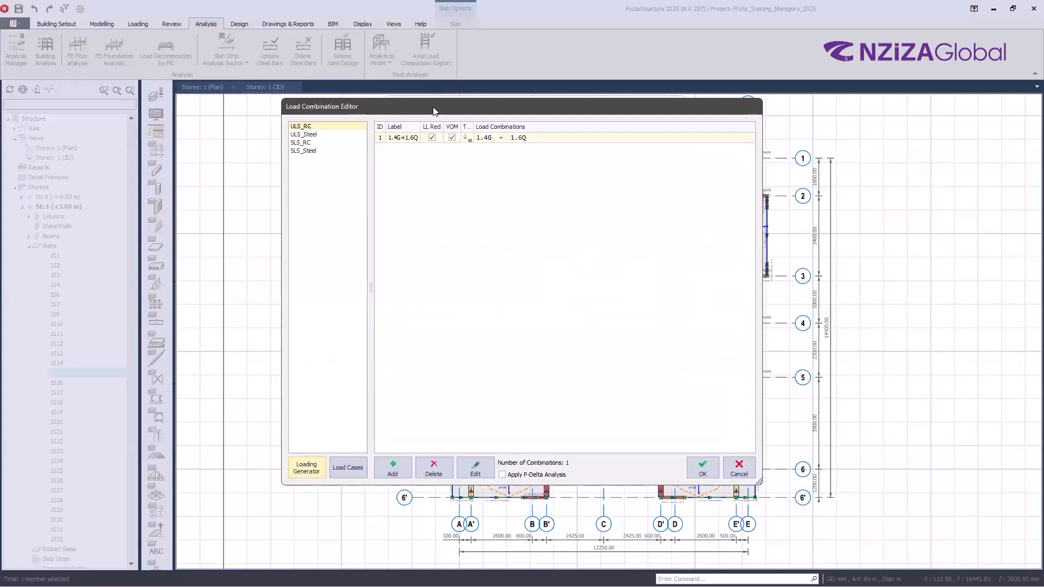
drag(435, 111, 458, 98)
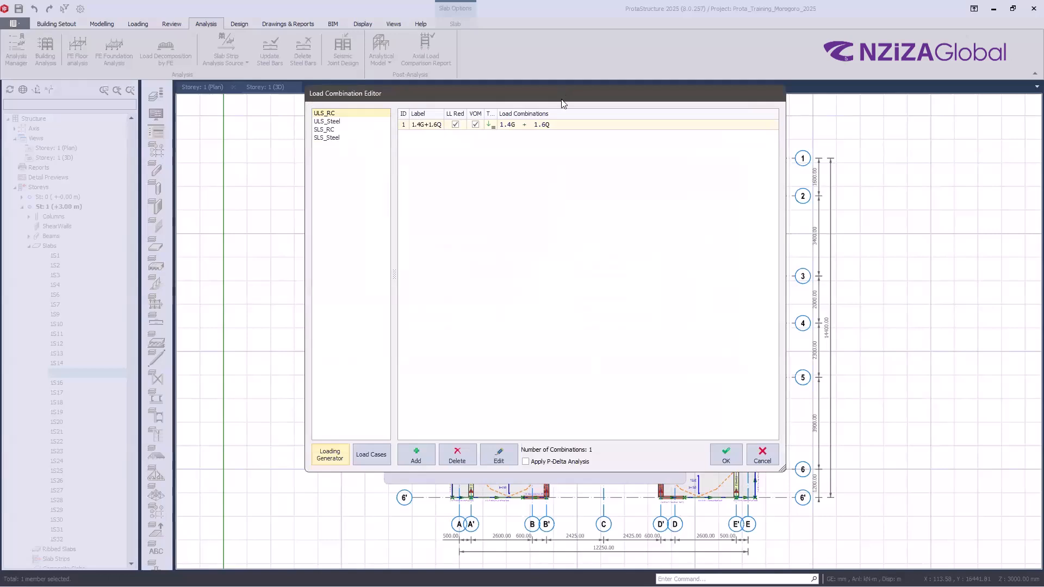
drag(562, 104, 555, 104)
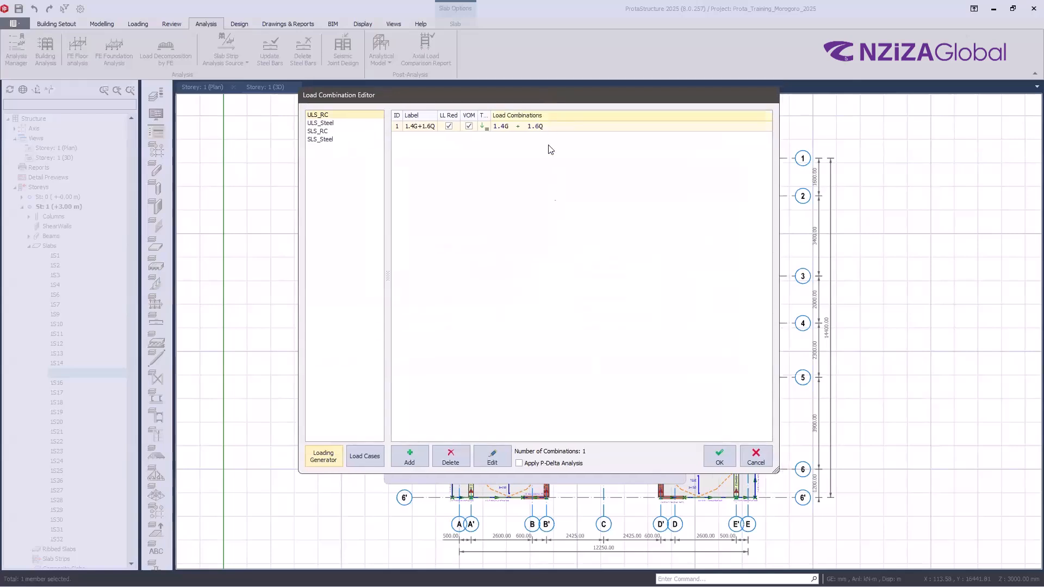
click(755, 457)
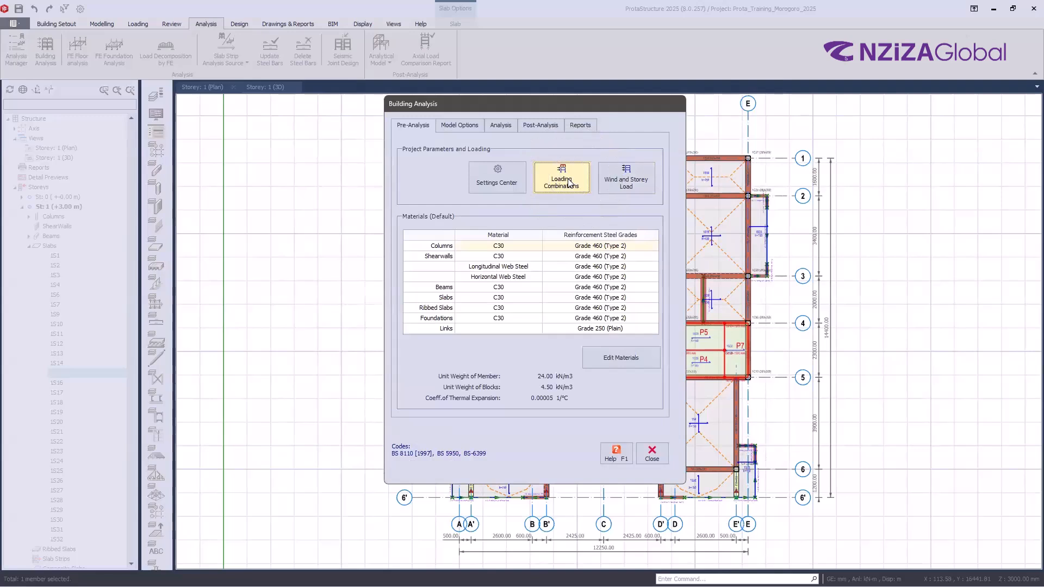
- Compare the vertical and horizontal load combination settings in the automatic loading generator, and cancel out of the editors
click(568, 184)
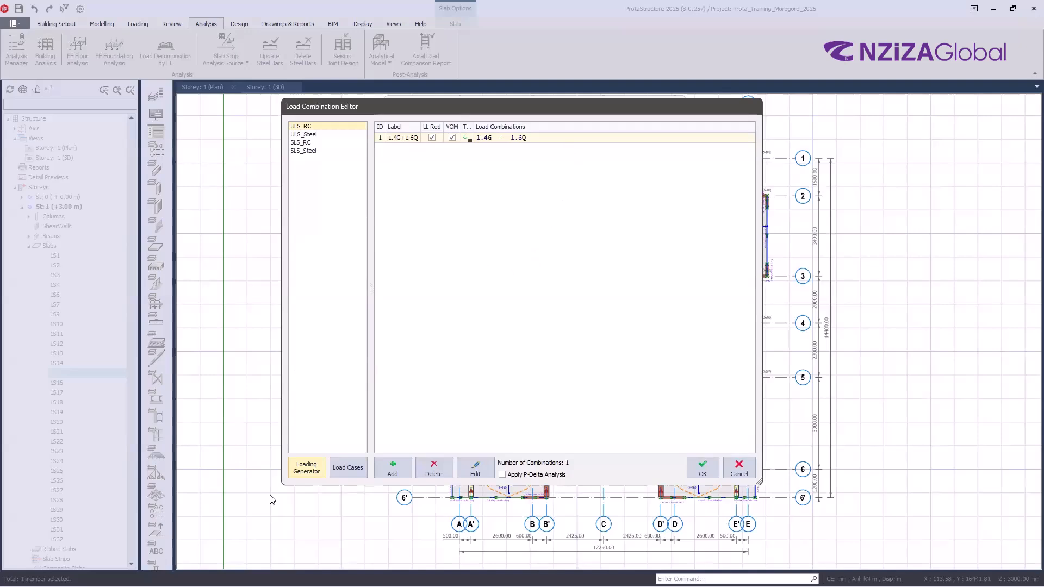
click(299, 476)
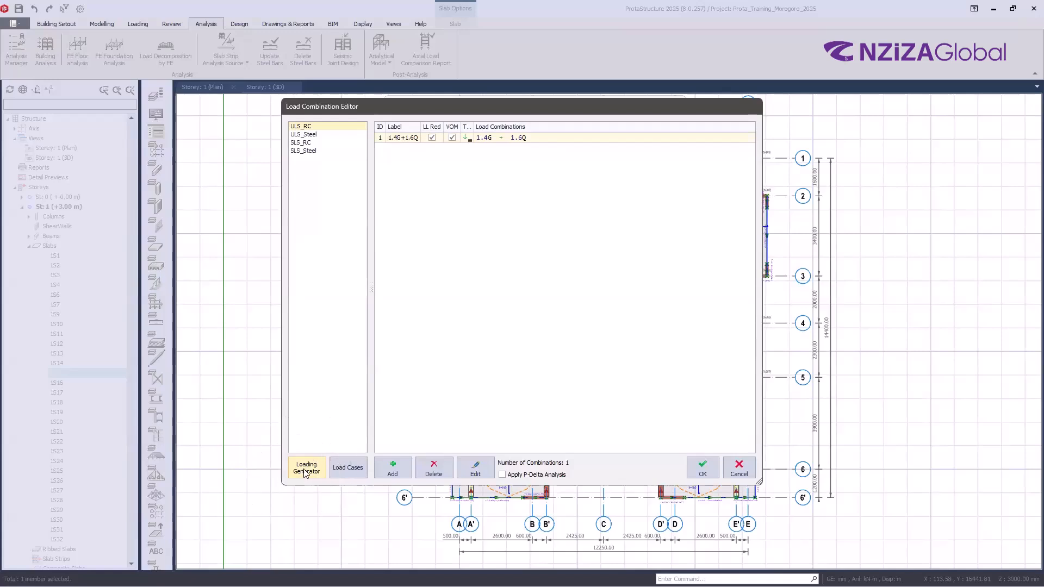
click(317, 468)
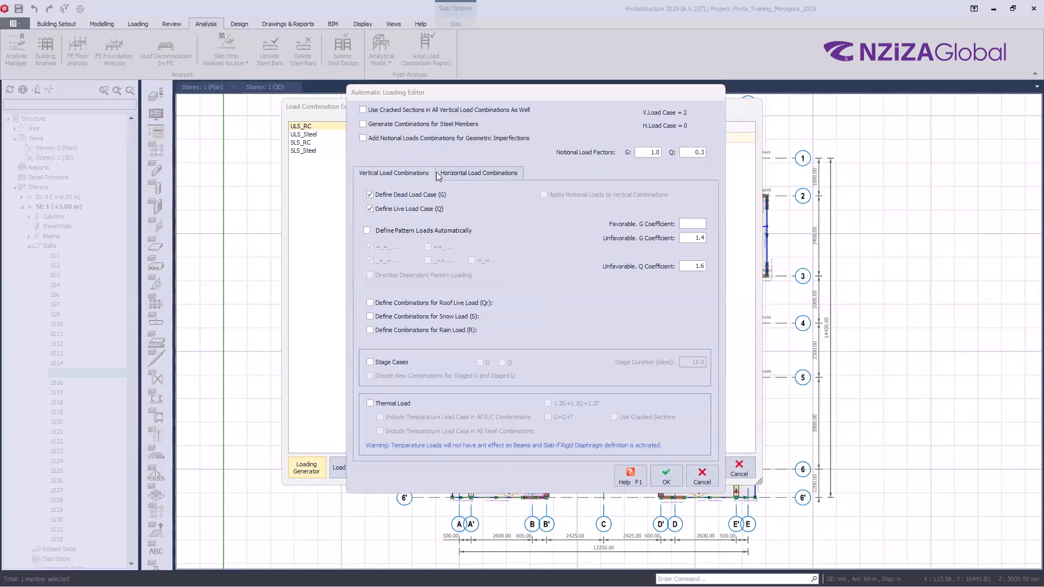
click(473, 175)
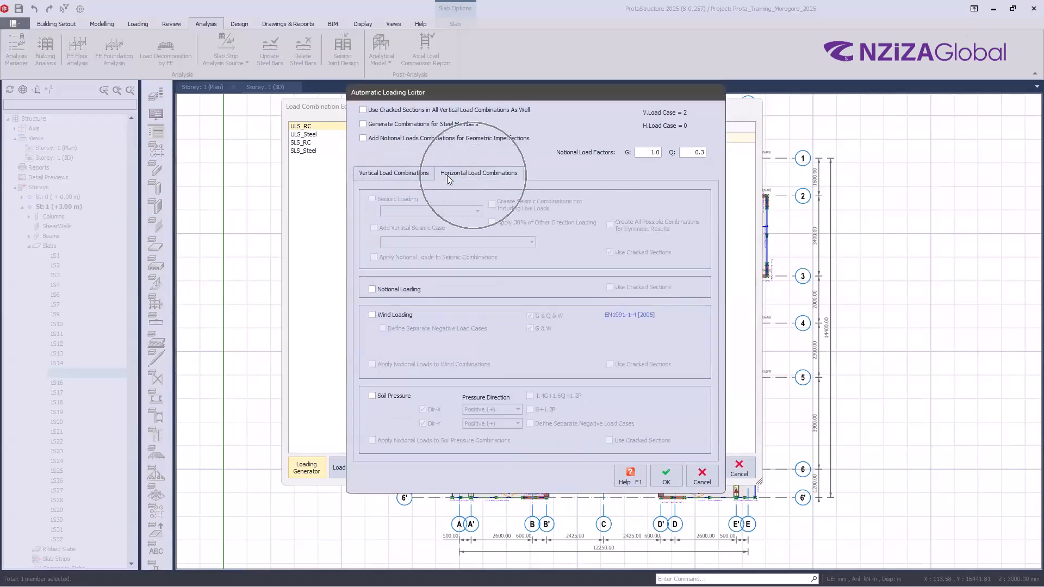
click(408, 175)
click(462, 173)
click(402, 174)
click(459, 172)
click(385, 173)
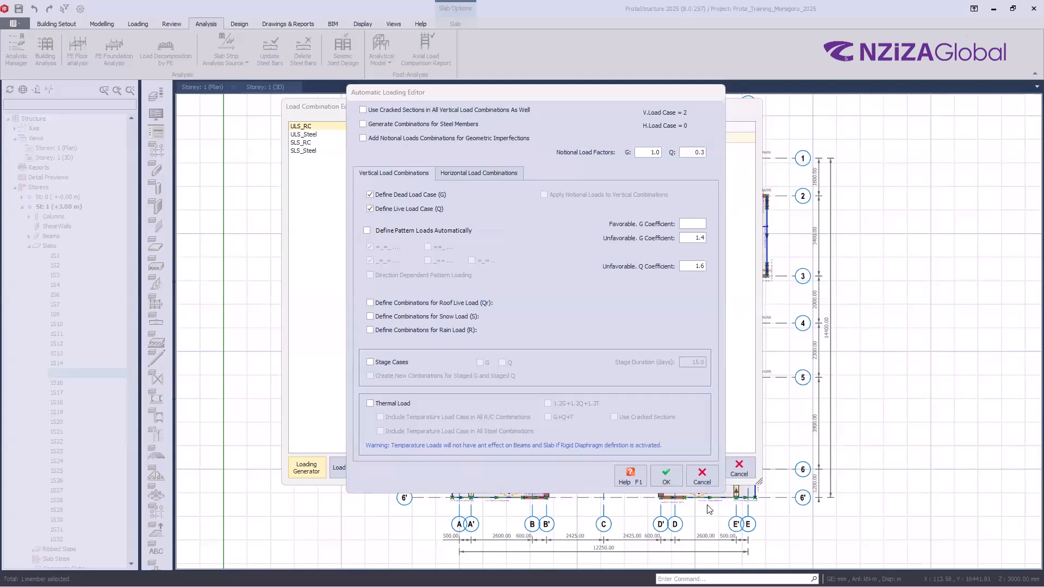
click(738, 468)
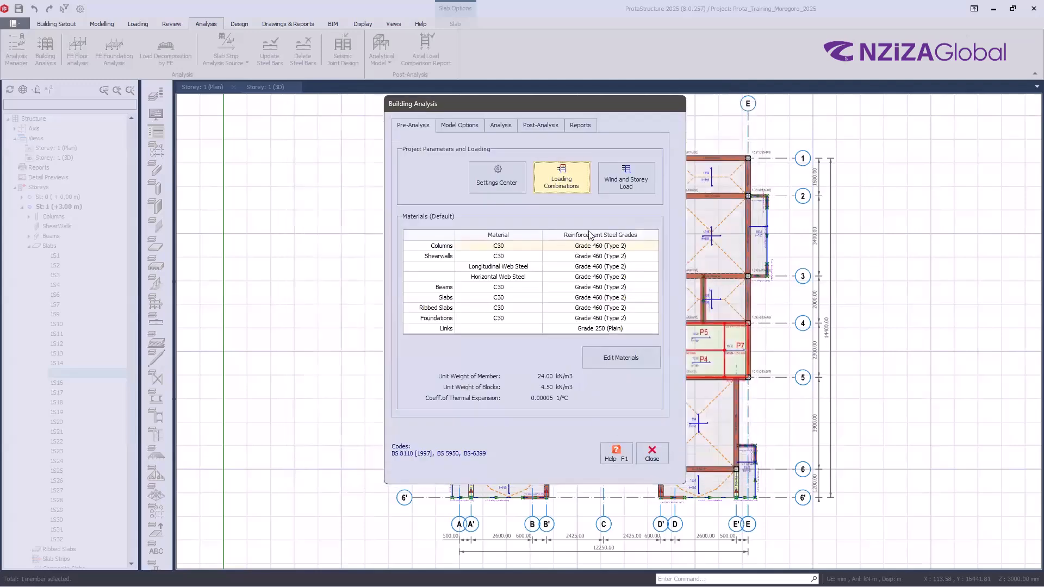
- Reopen the Load Combination Editor from Building Analysis and bring up the Loading Generator for the vertical combinations
click(567, 181)
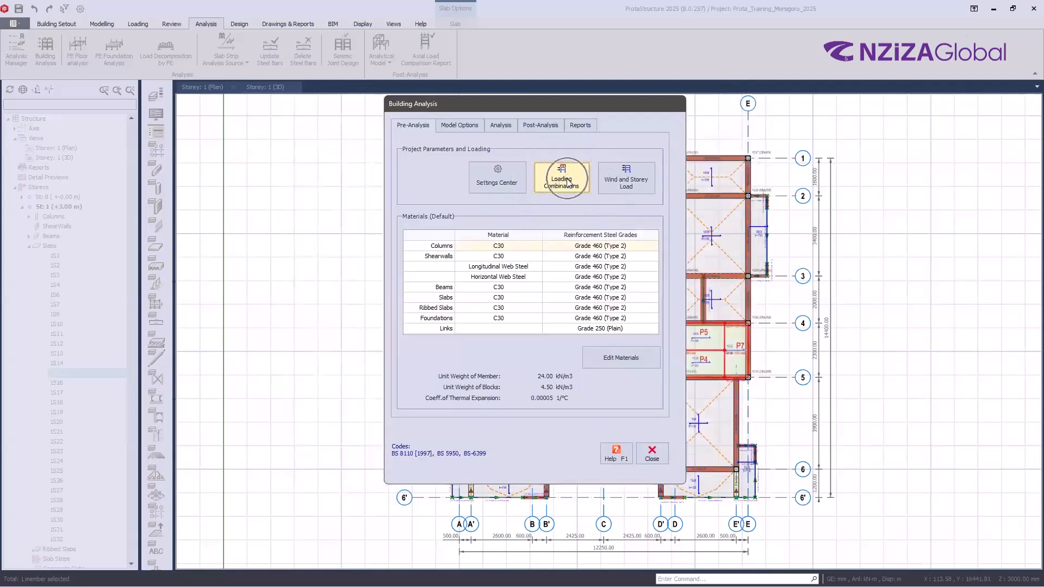
click(575, 180)
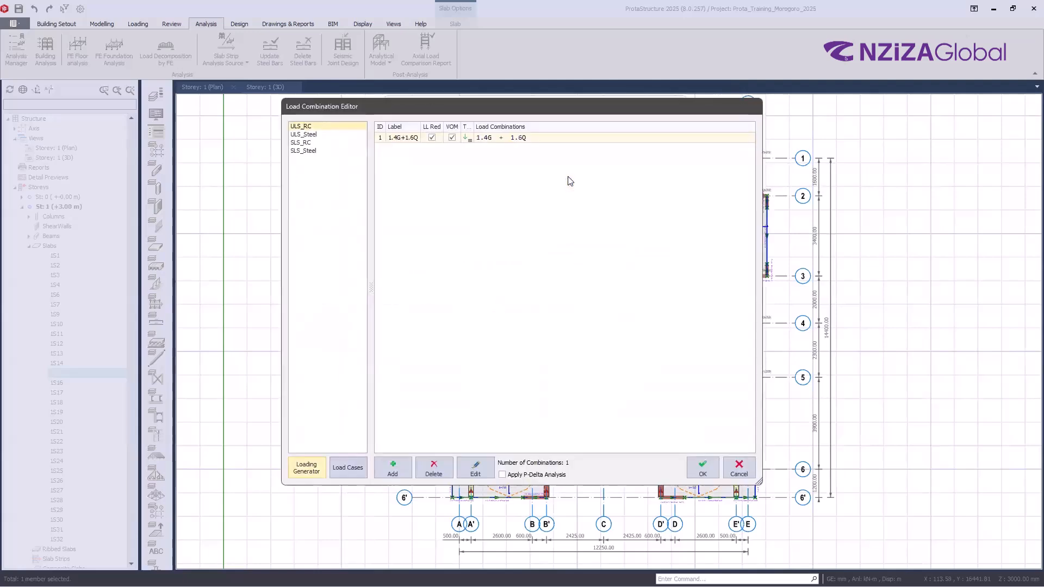
click(307, 471)
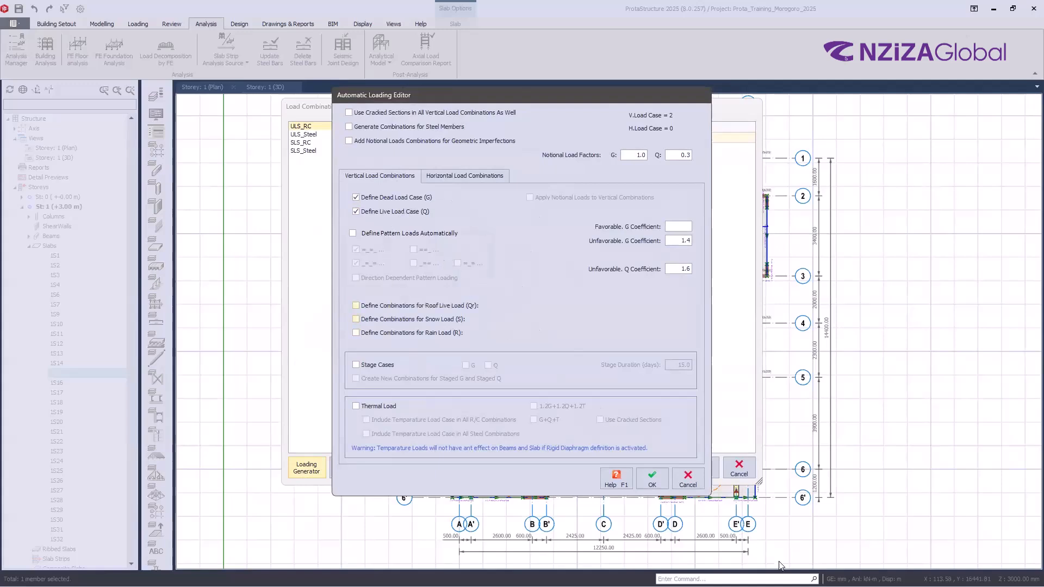
click(688, 481)
click(485, 150)
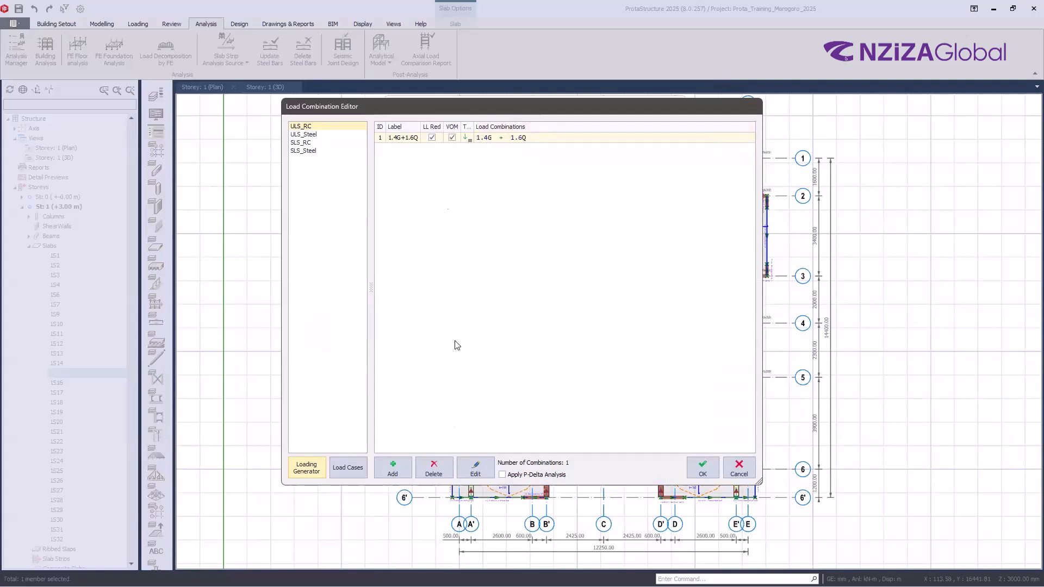
click(305, 471)
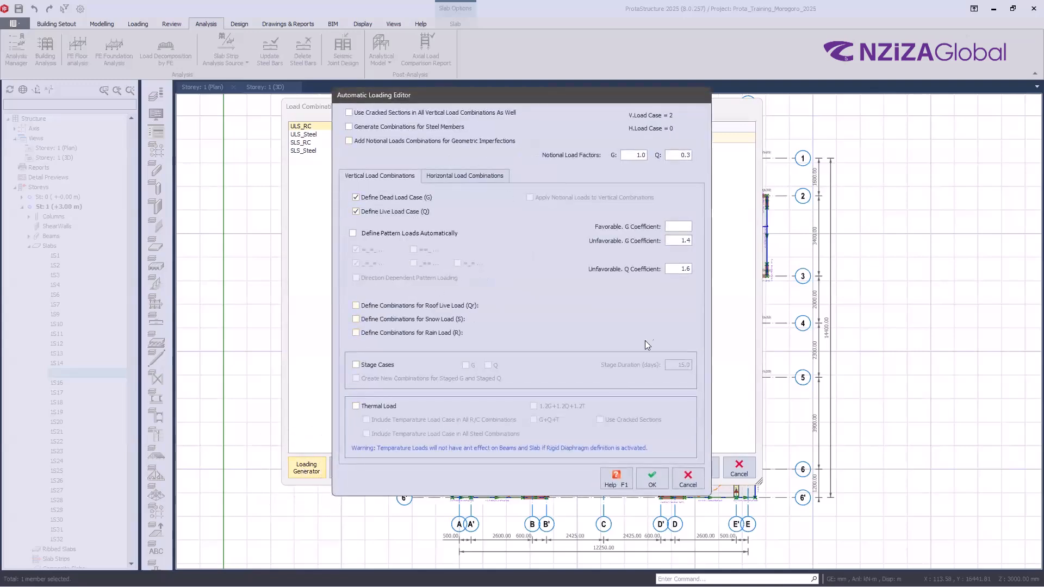
- Try the vertical combinations with dead load case G, live load case Q and automatically defined pattern loads
click(384, 180)
click(355, 198)
click(360, 213)
click(360, 198)
click(357, 198)
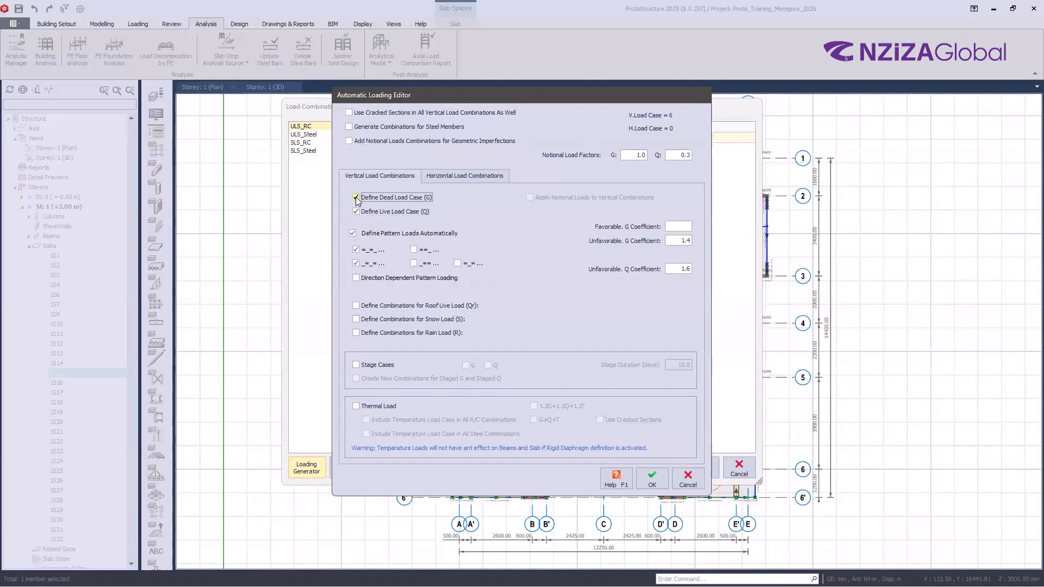
click(370, 212)
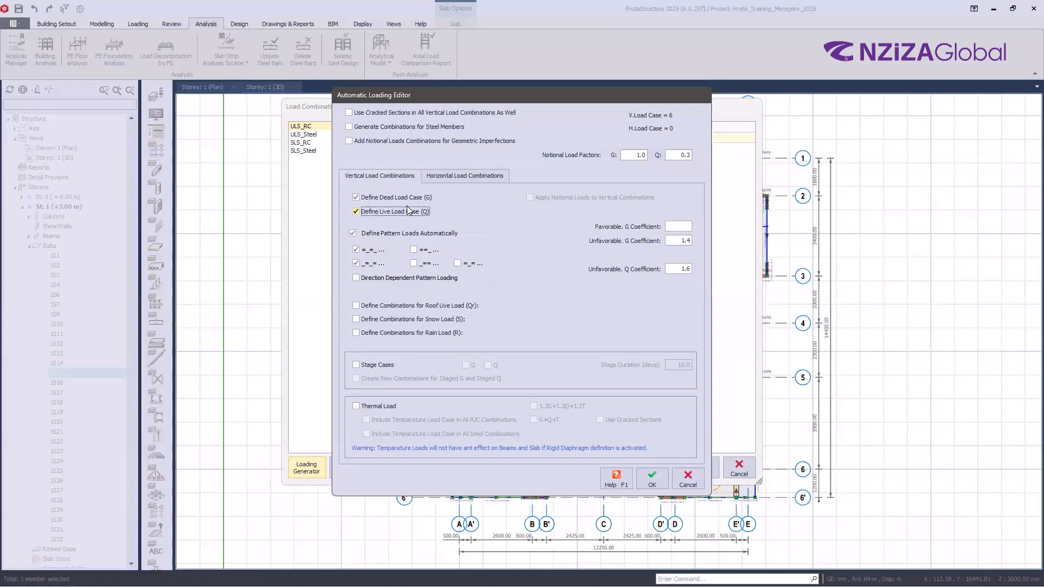
click(376, 198)
key(ctrl)
key(ctrl)
key(ctrl)
key(ctrl)
key(ctrl)
key(ctrl)
- Turn off automatic pattern loads, generate the combinations with coefficients 1.4 for G and 1.6 for Q, and select the 1.4G+1.6Q combination
click(352, 234)
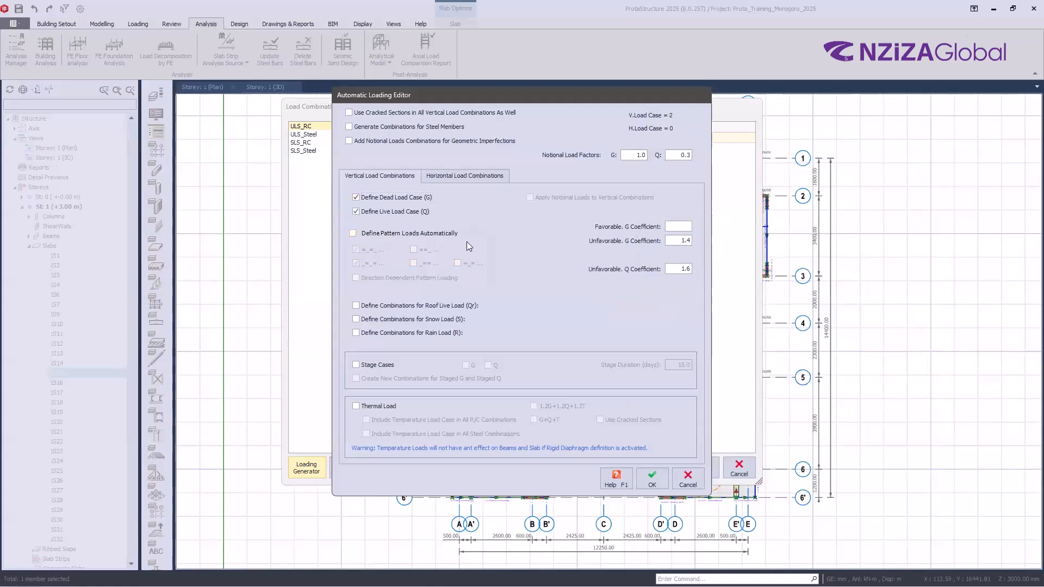
click(657, 470)
click(403, 140)
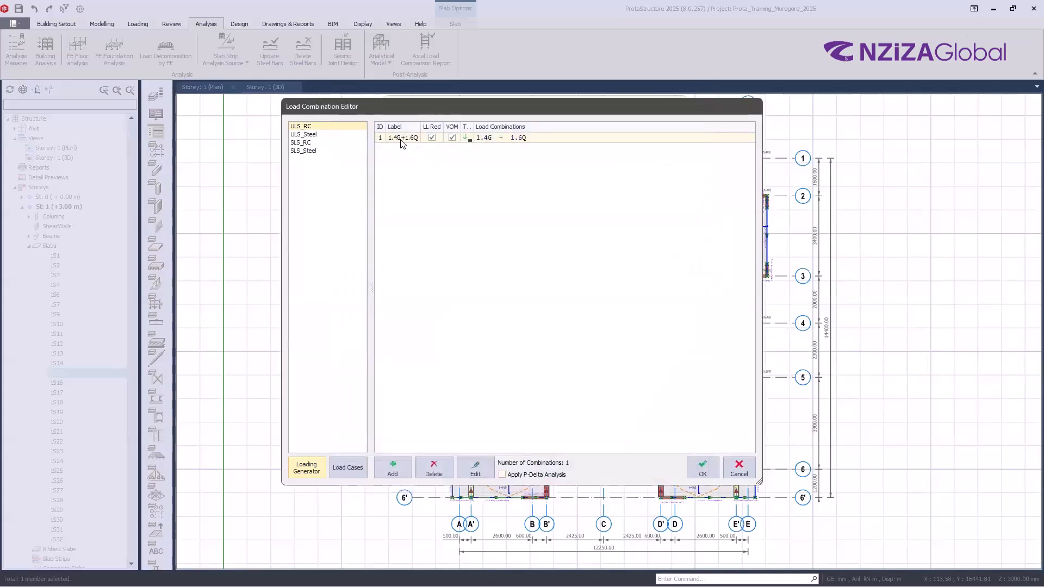
click(397, 142)
click(397, 142)
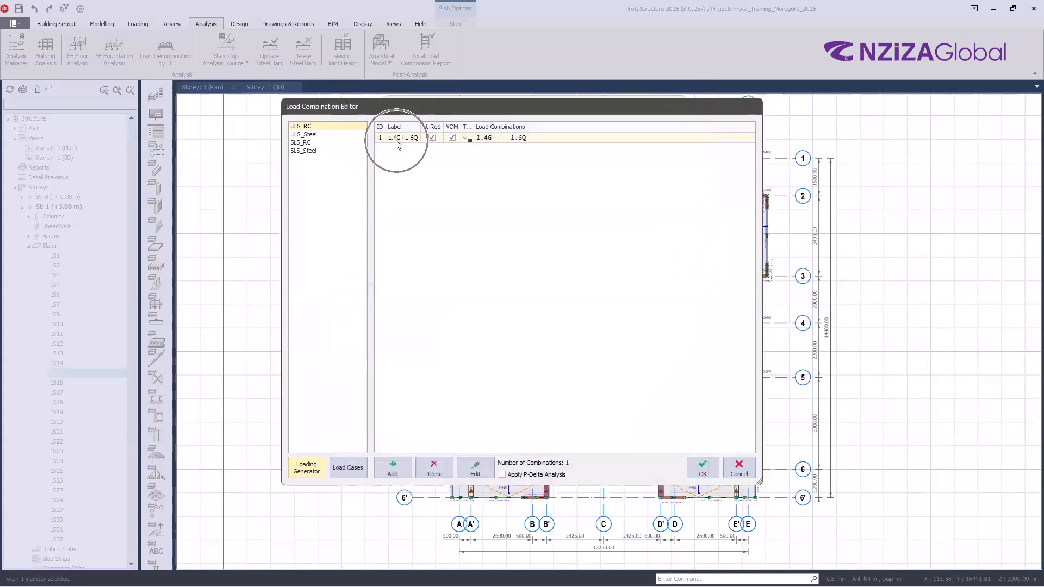
click(411, 143)
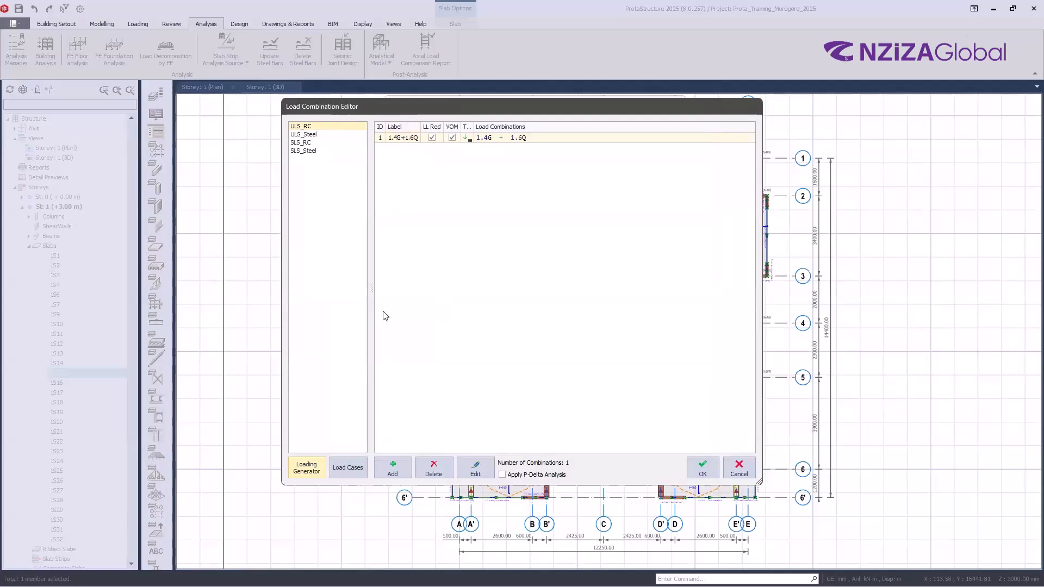
- Enable automatic pattern loads in the Loading Generator with the first pattern pair active, and generate the vertical combinations
click(307, 471)
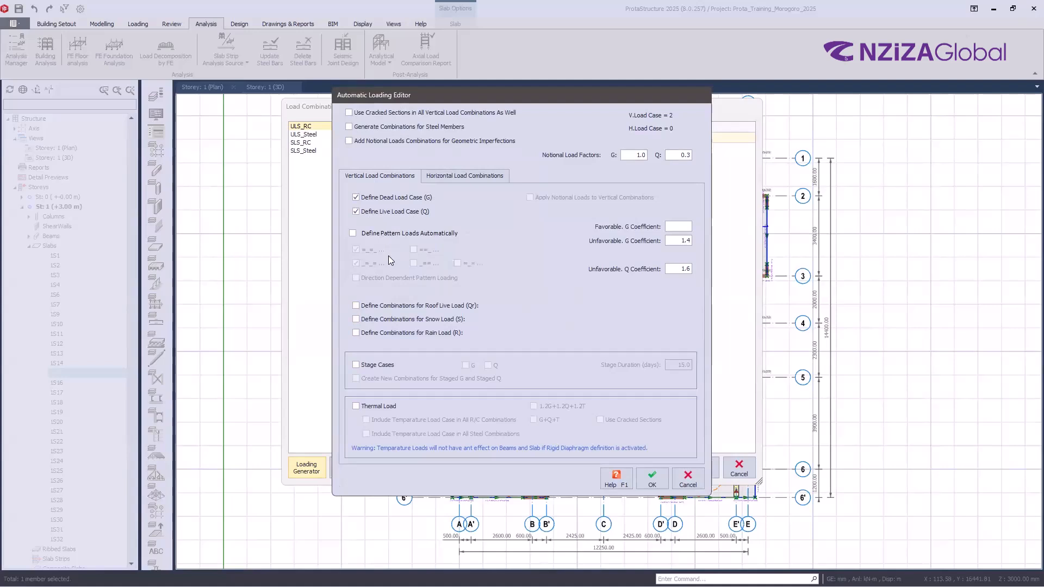
click(352, 234)
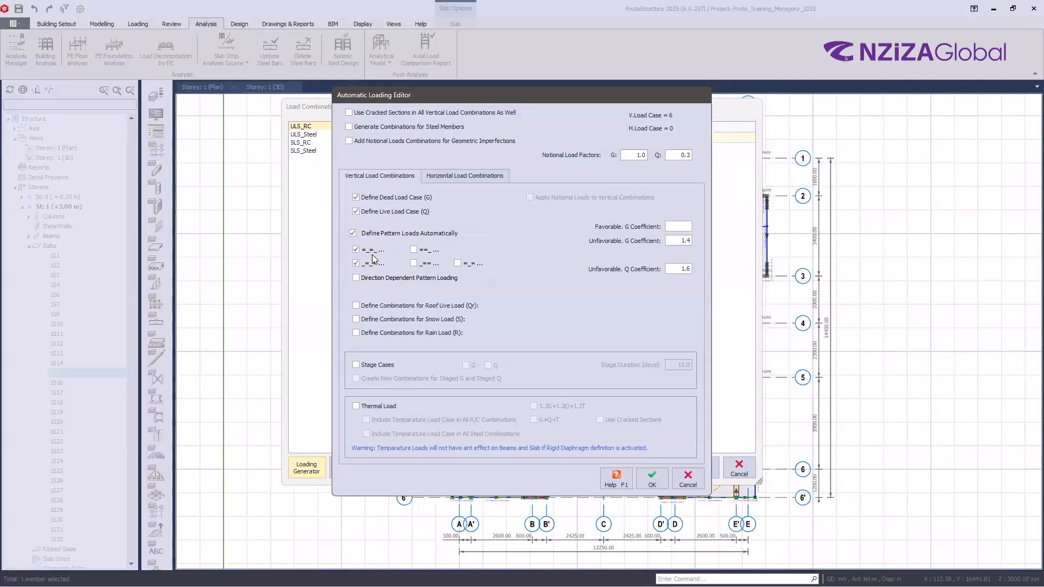
key(ctrl)
key(ctrl)
key(ctrl)
key(ctrl)
key(ctrl)
click(408, 262)
click(649, 478)
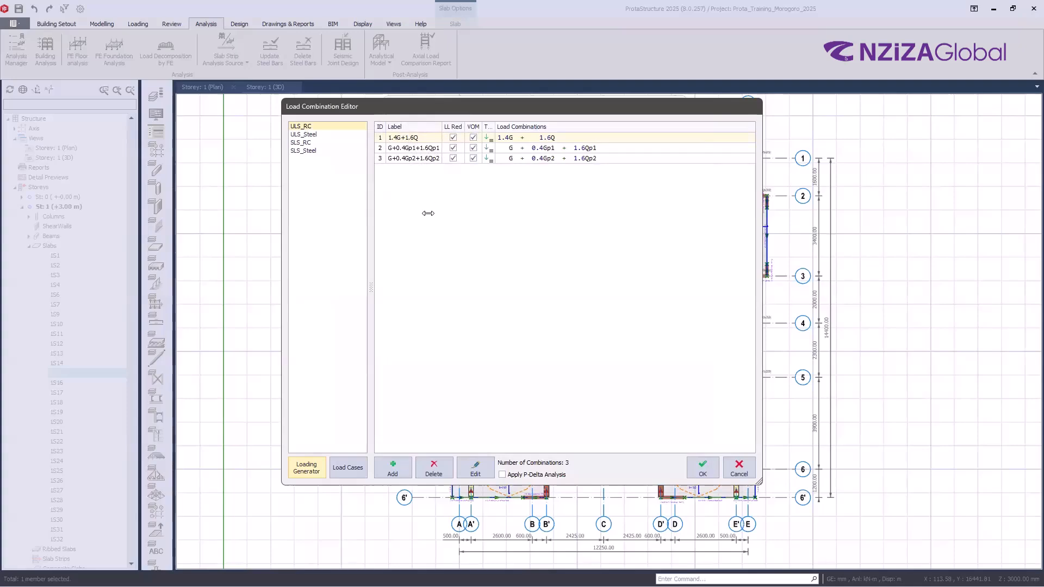
- Turn off automatic pattern loads in the Loading Generator, regenerate the vertical combinations, and leave the Load Combination Editor
click(306, 467)
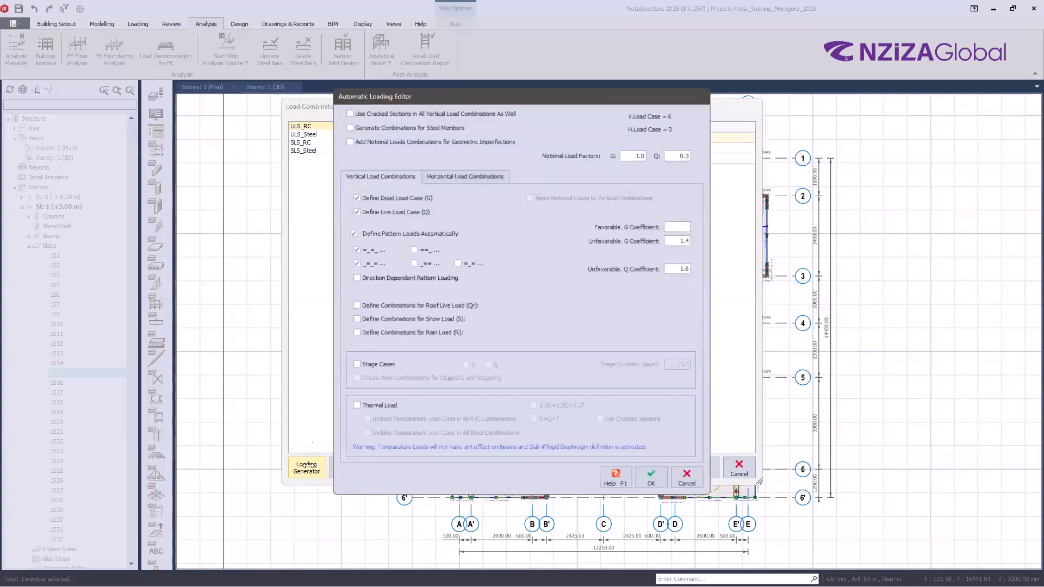
click(692, 483)
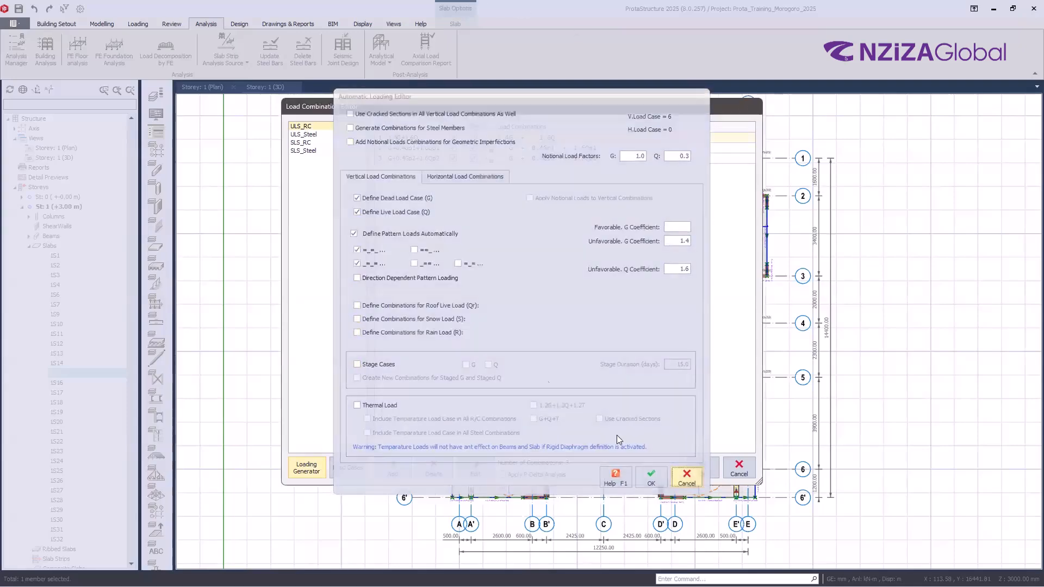
key(ctrl)
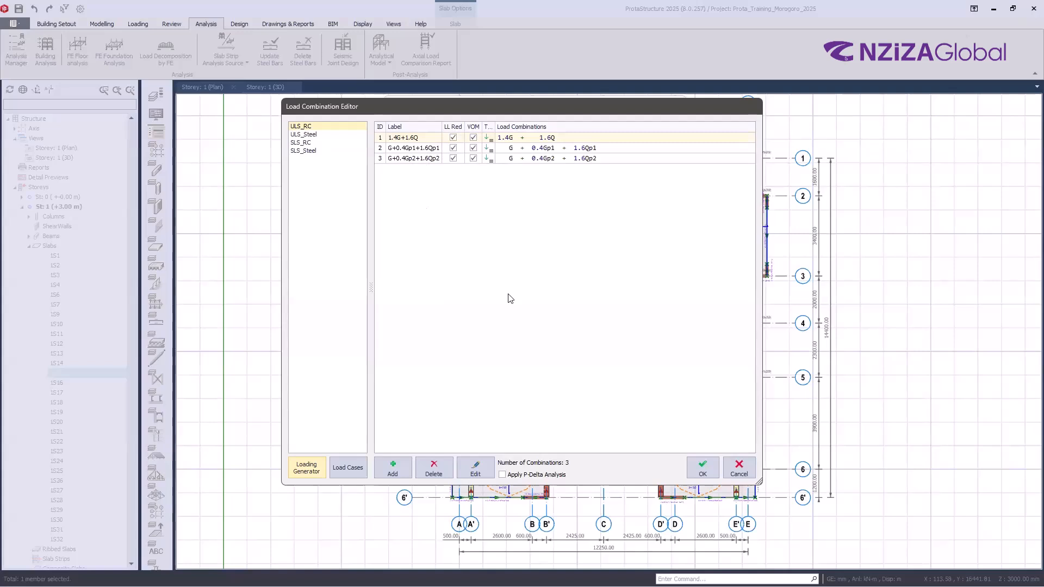
click(409, 141)
click(305, 471)
click(353, 233)
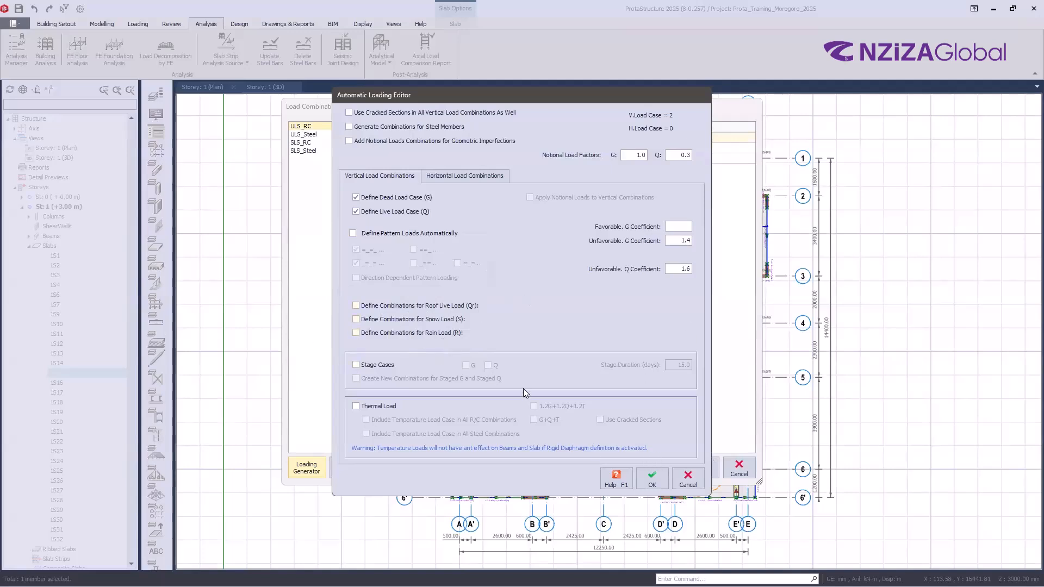
click(650, 476)
click(739, 465)
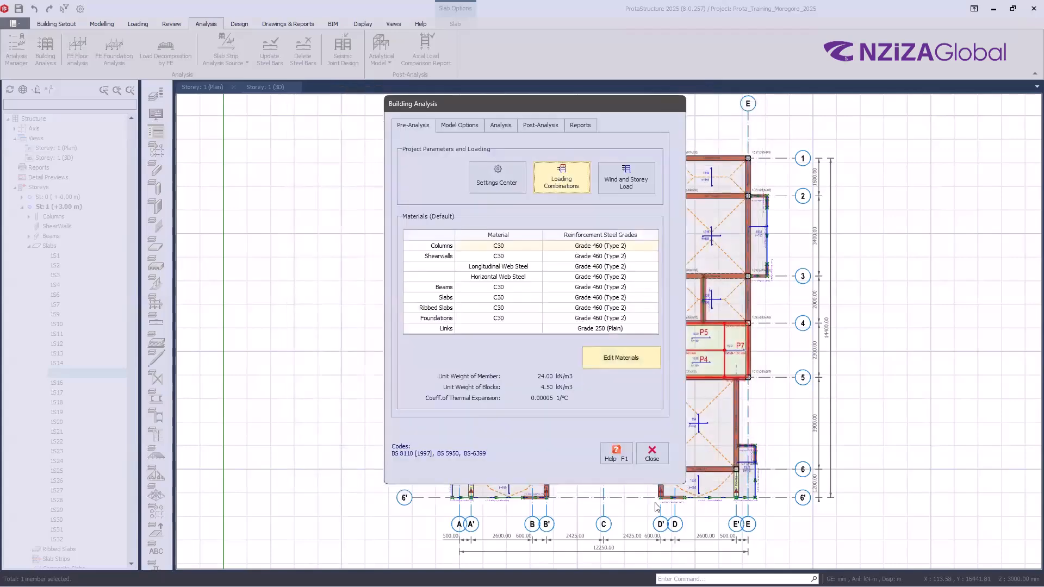
- Leave Building Analysis and inspect the load settings of the slab between axes D' and E', 5 and 6
click(653, 455)
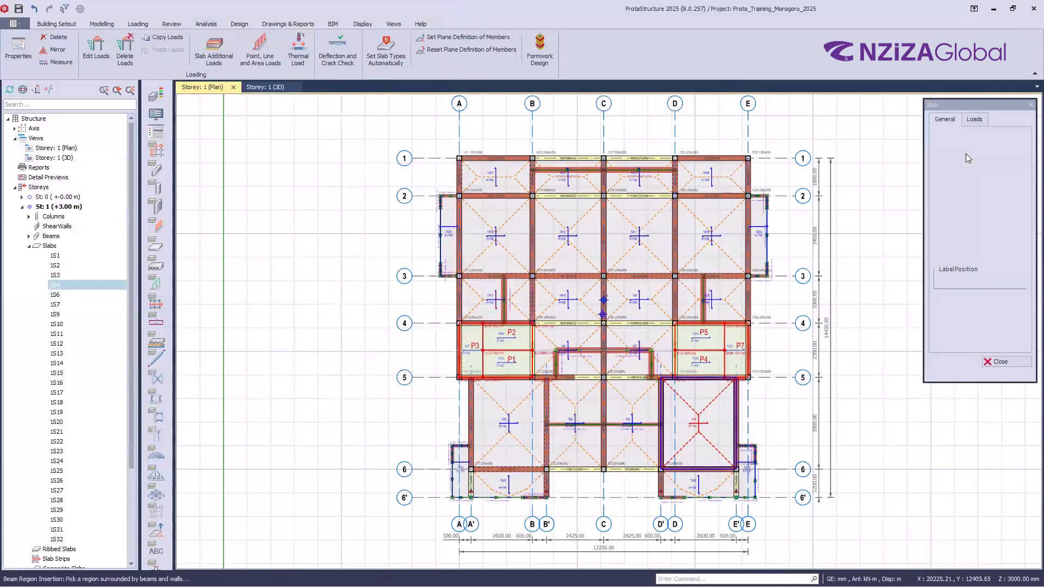
click(973, 120)
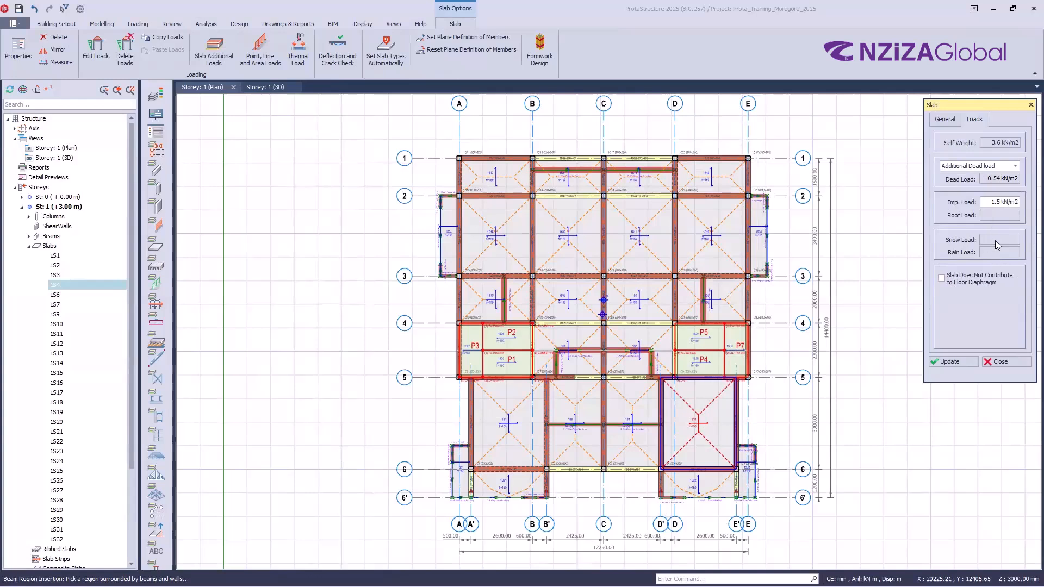
click(1004, 362)
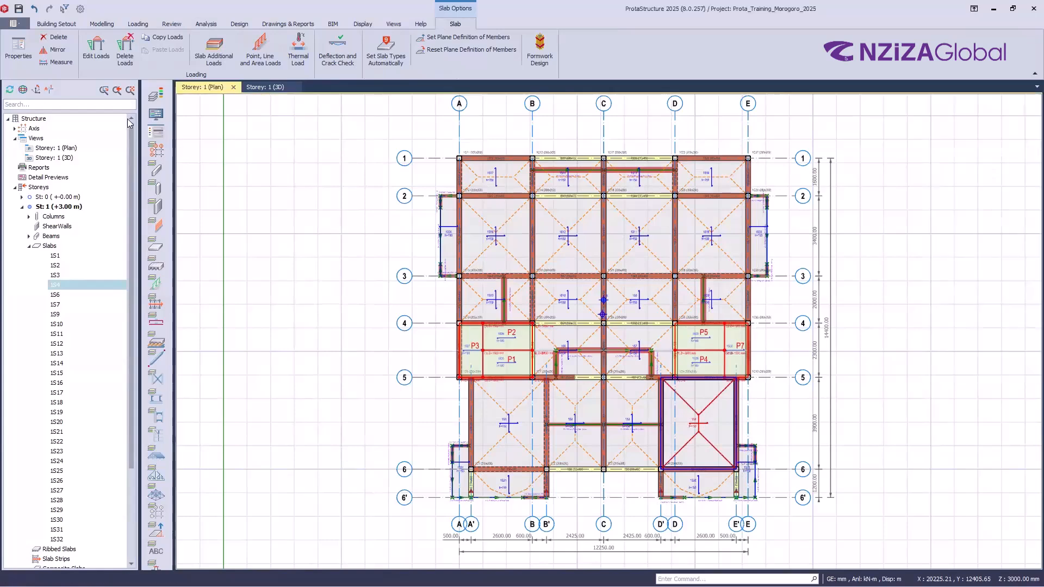
- Generate vertical combinations including roof live load Qr, snow load S and rain load R, accept them, and close Building Analysis
click(206, 24)
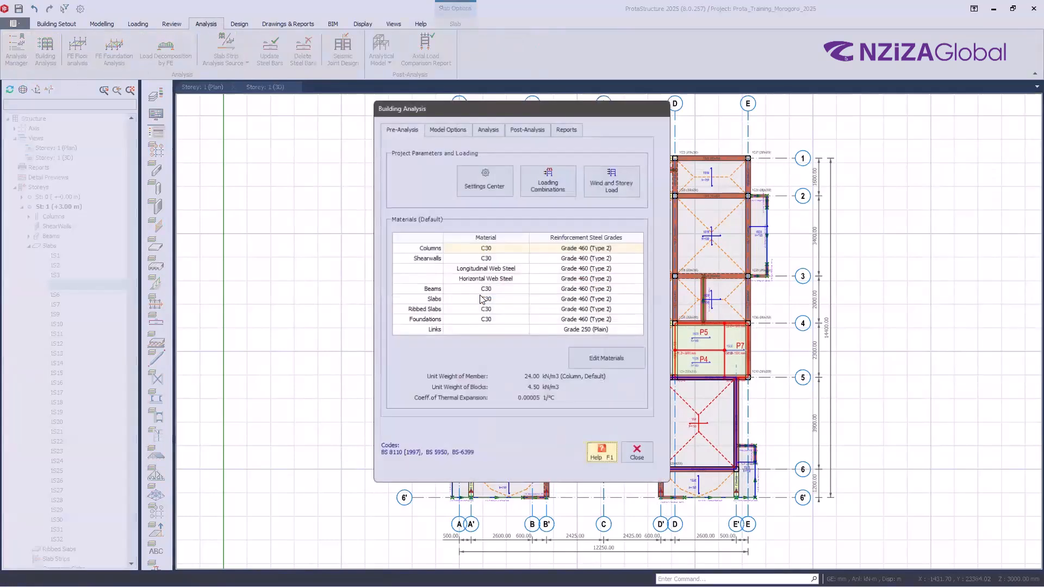
click(532, 180)
click(306, 466)
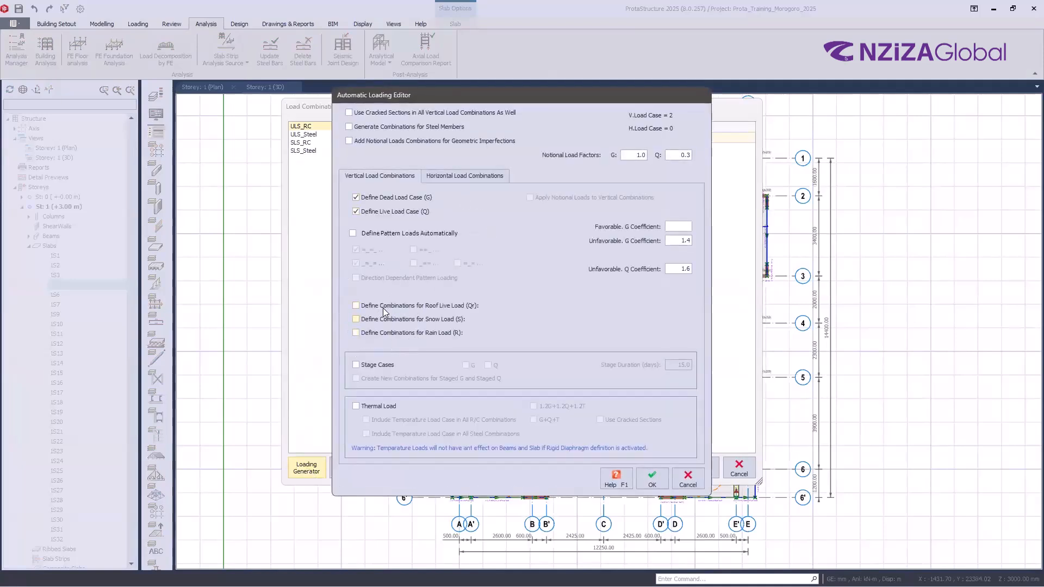
click(360, 304)
click(359, 319)
click(361, 334)
click(647, 474)
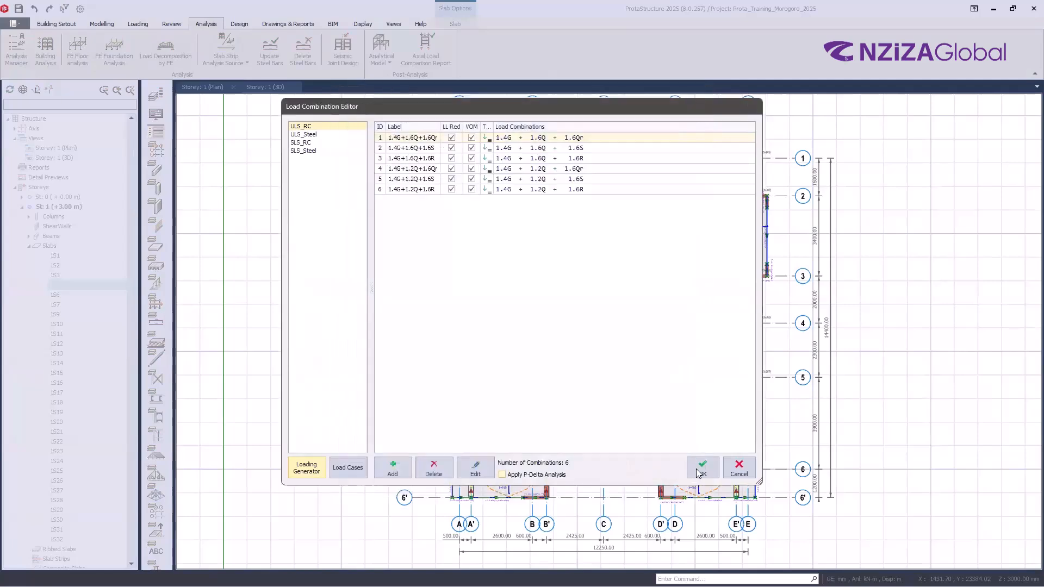
click(702, 468)
click(635, 451)
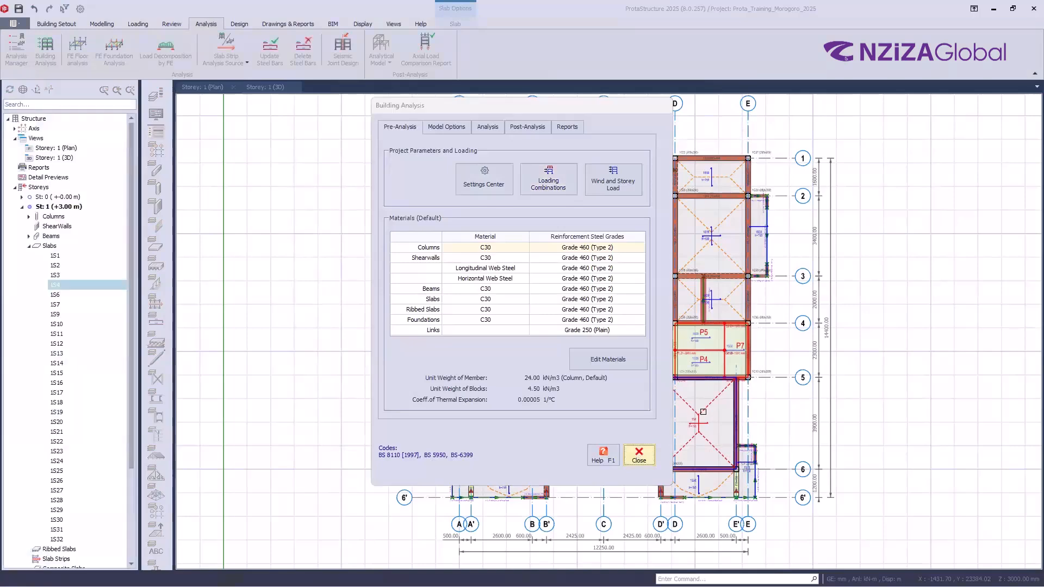
- Examine the roof, snow and rain load fields of the slab between axes D' and E', 5 and 6
double_click(703, 408)
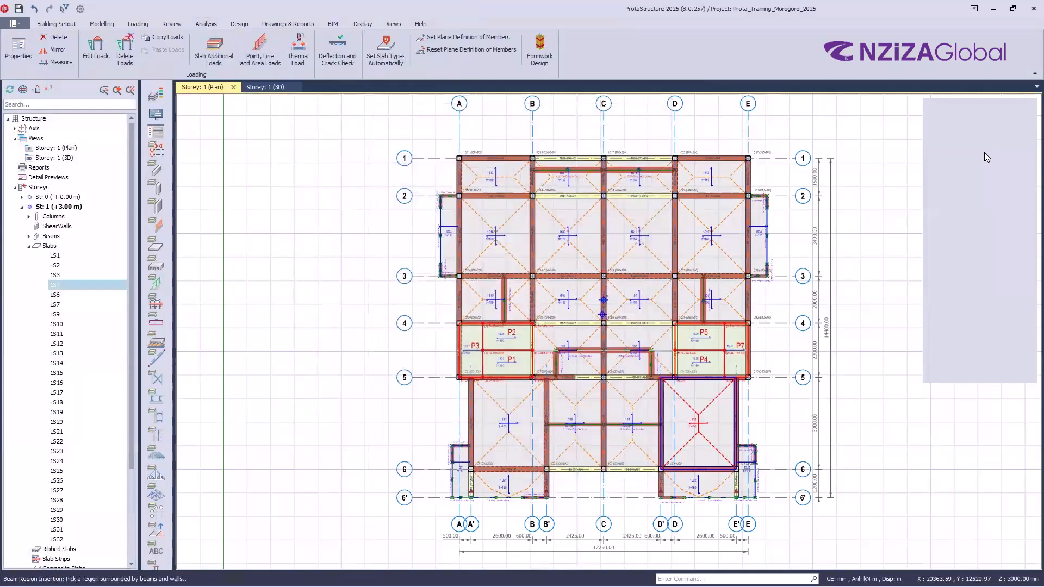
click(968, 123)
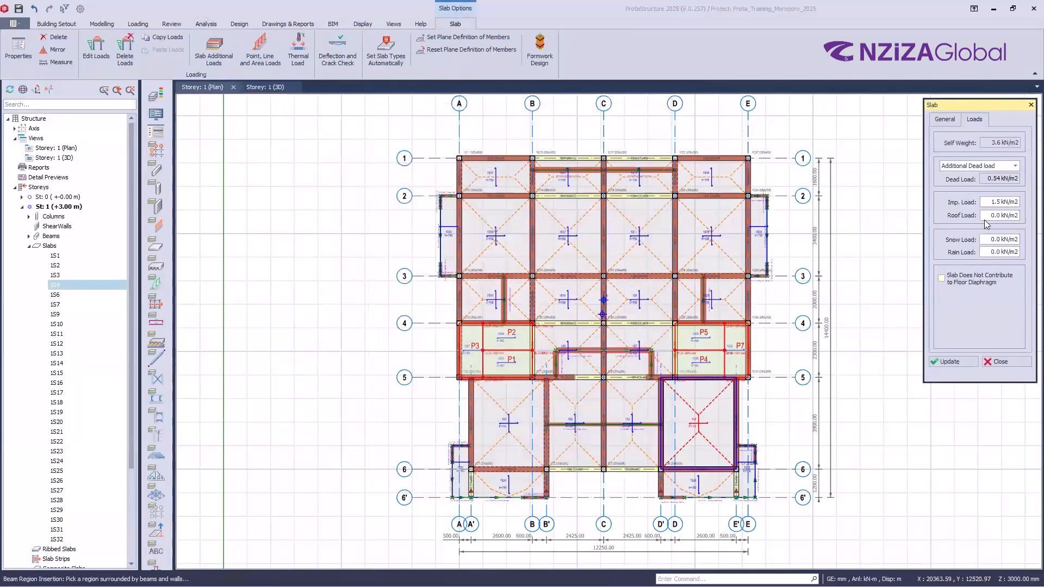
drag(1002, 214, 988, 263)
click(989, 252)
key(ctrl)
key(ctrl)
click(1000, 362)
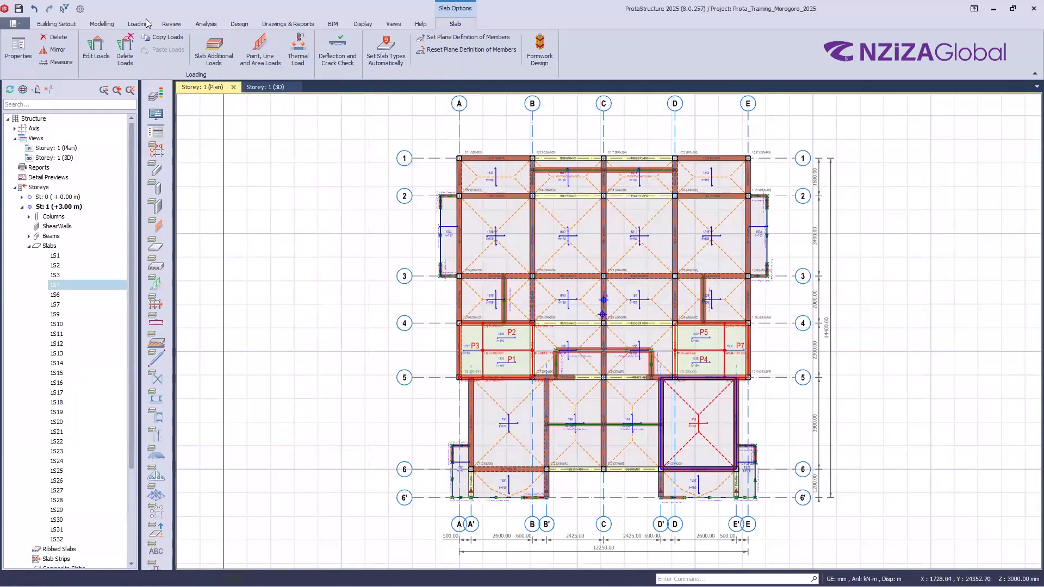
- Reopen the Loading Generator from Building Analysis and try turning off the roof live, snow and rain load combinations
click(206, 24)
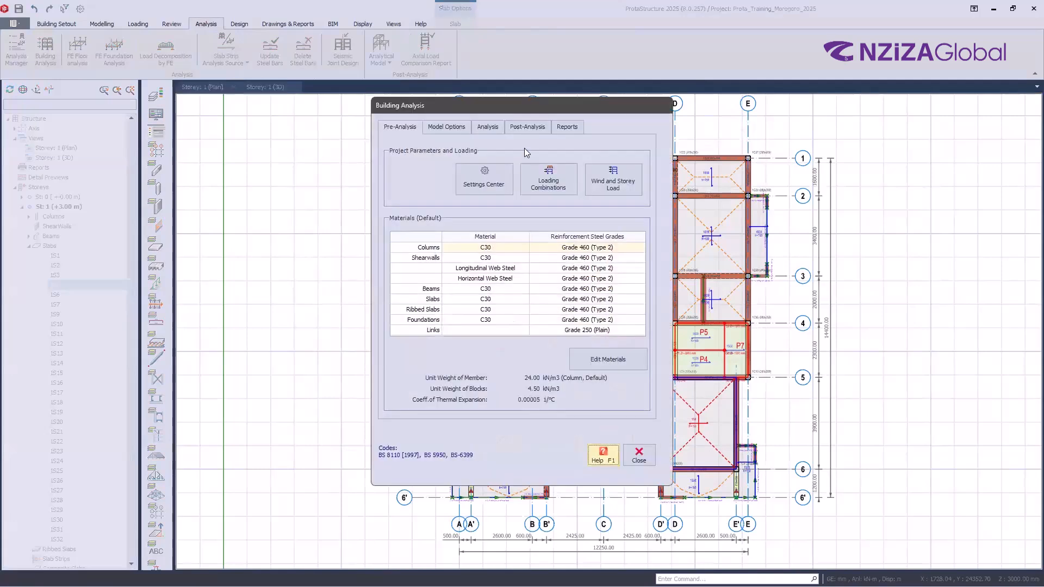
click(549, 188)
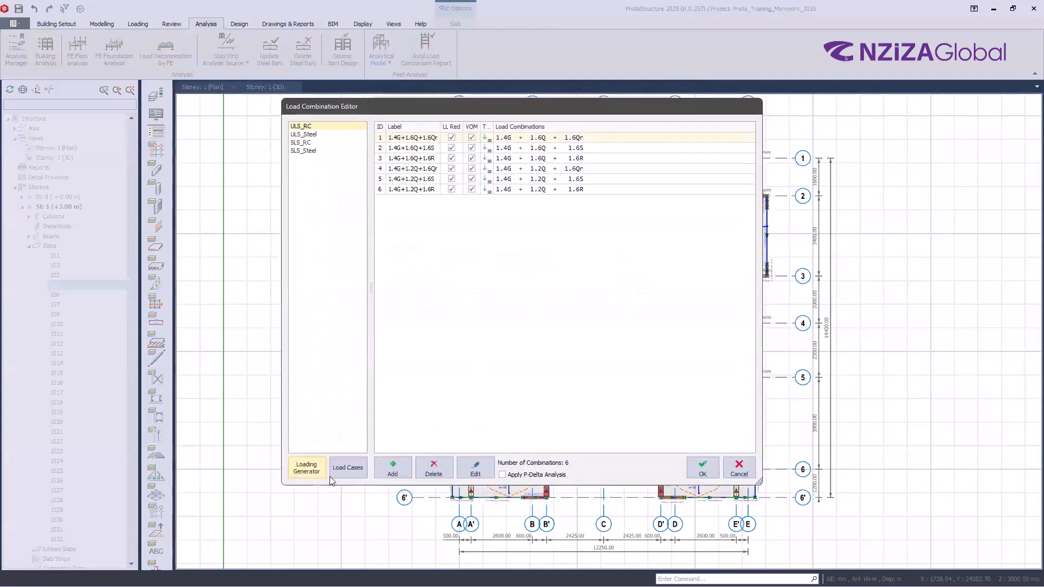
click(306, 468)
click(390, 309)
click(391, 318)
click(392, 333)
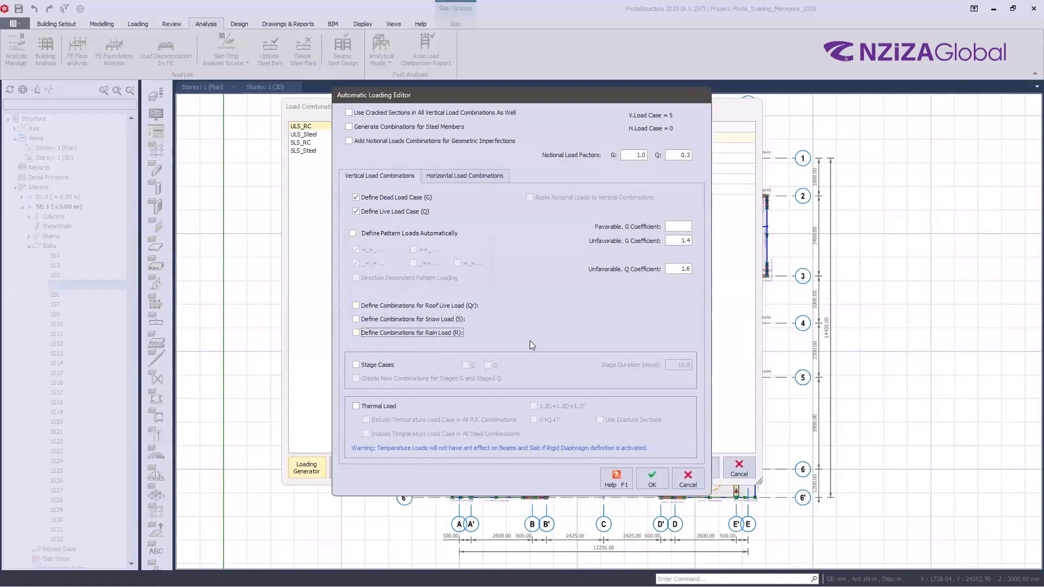
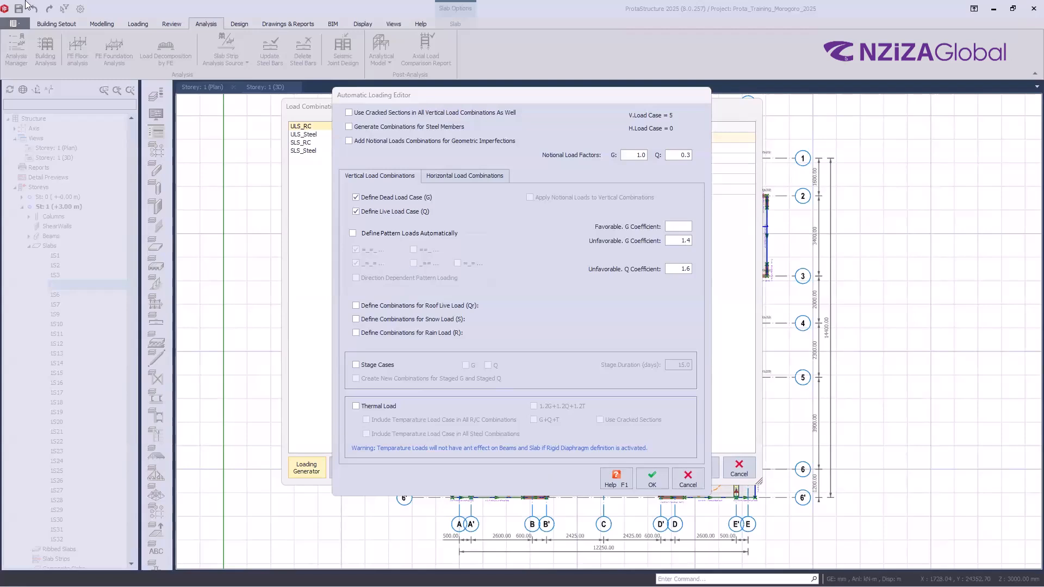
- Review the horizontal load combination options, check whether Seismic Loading can be enabled, and cancel out of both load combination editors
click(467, 175)
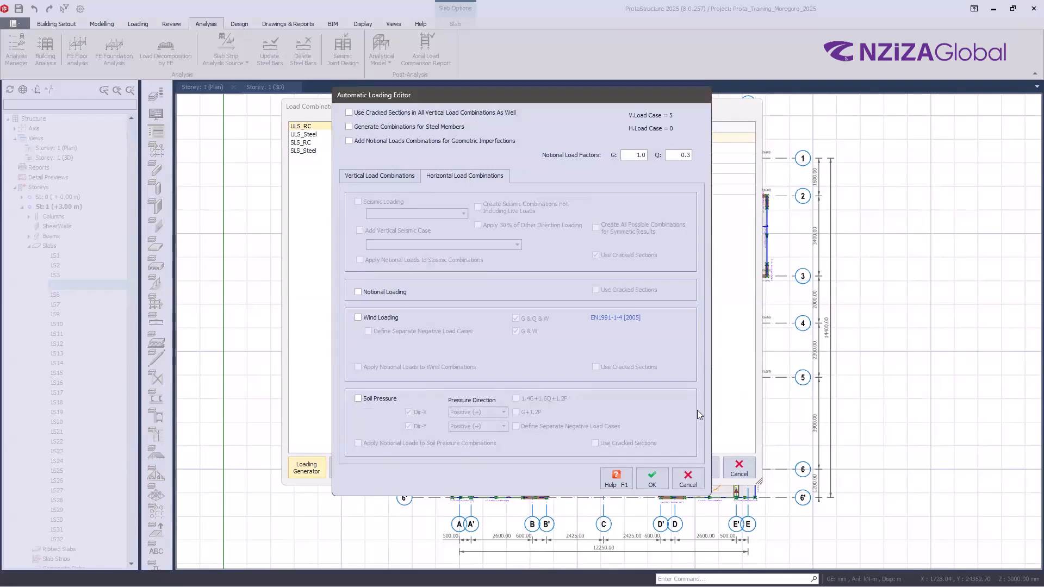
click(468, 176)
click(359, 204)
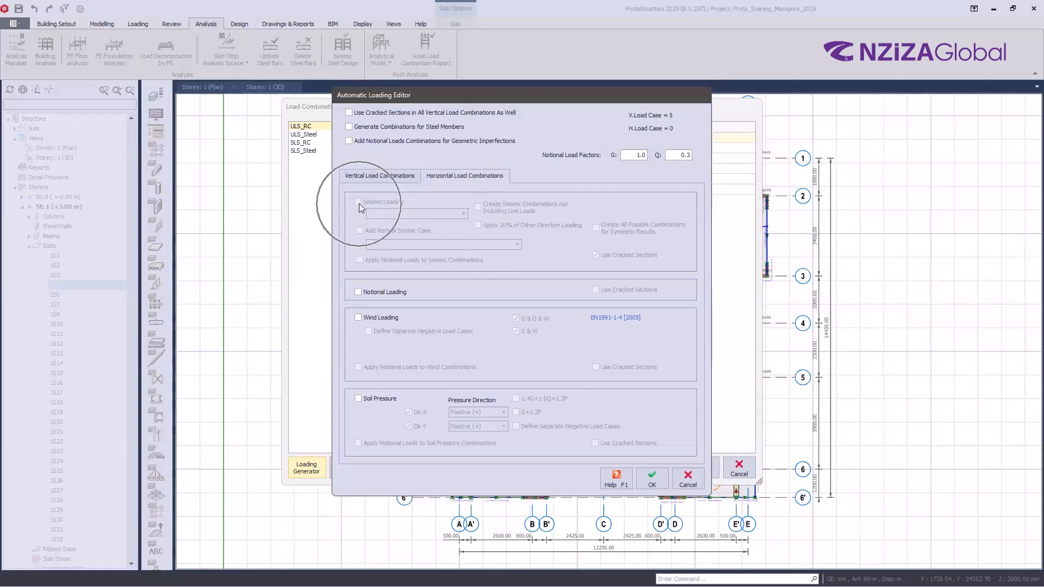
click(385, 224)
click(365, 206)
click(358, 203)
click(358, 204)
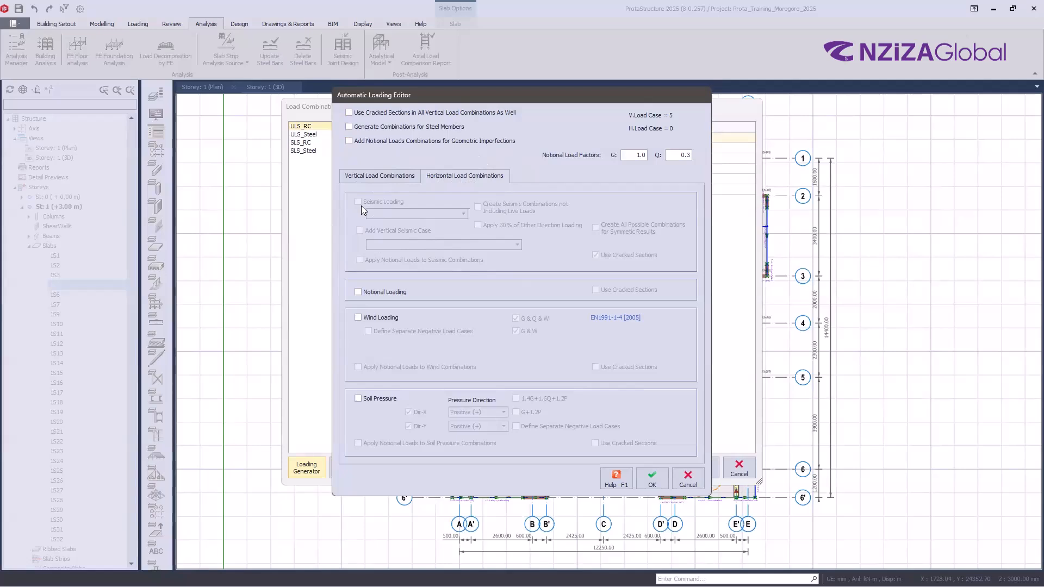
click(368, 204)
click(369, 204)
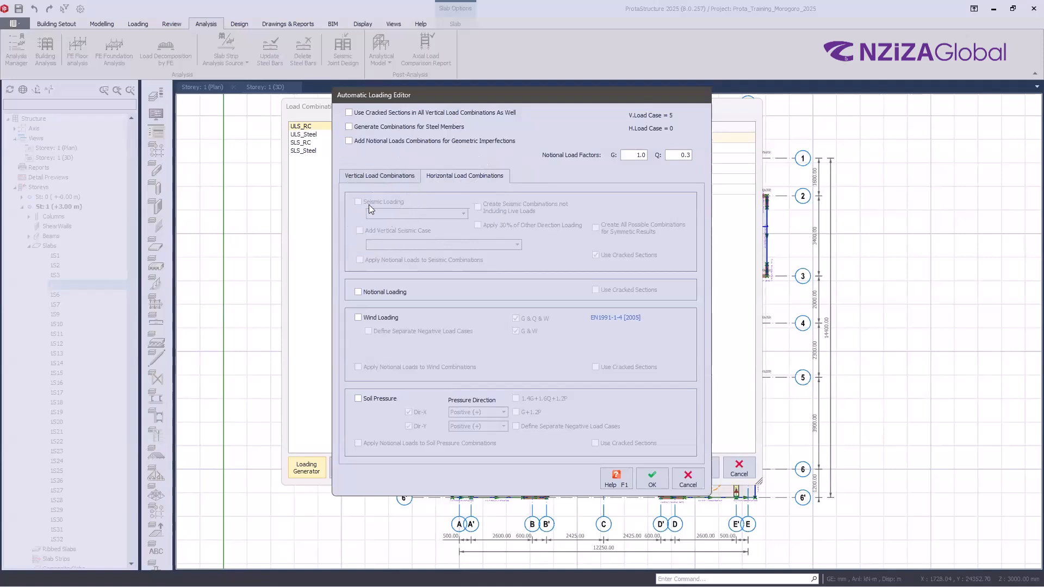
click(688, 481)
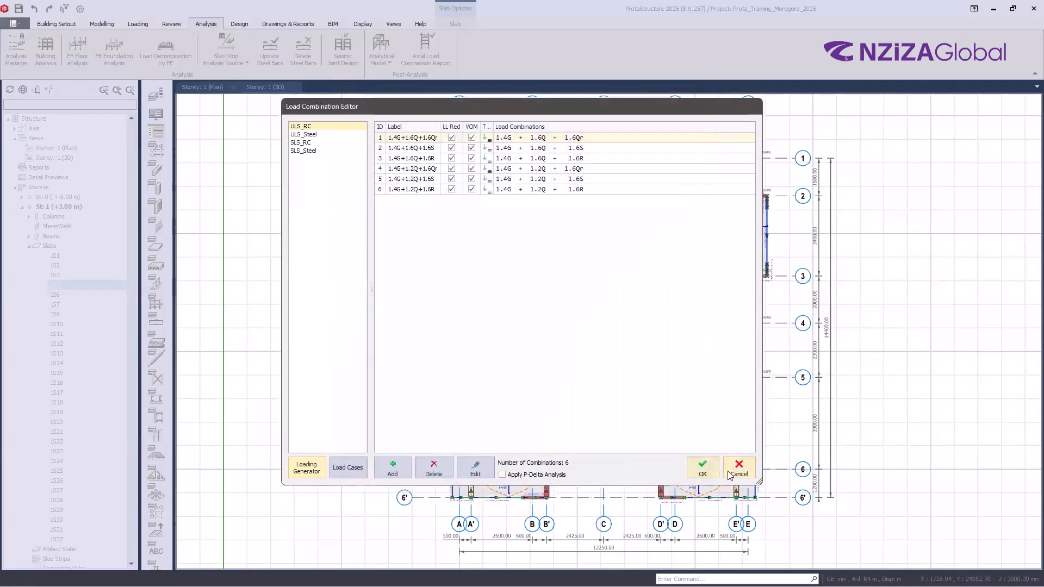
click(738, 468)
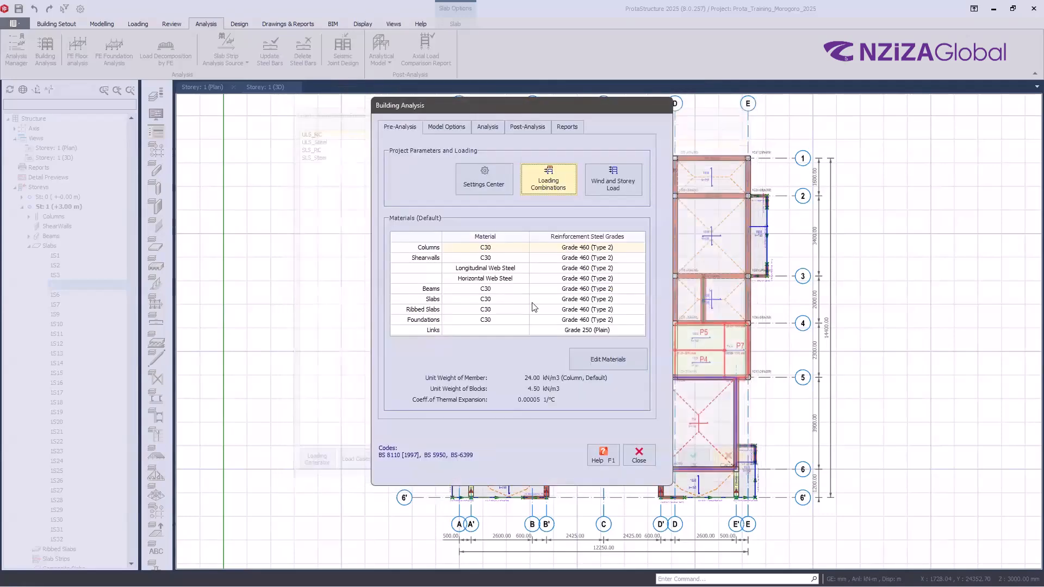
- Enable a seismic code in the project settings, choosing Eurocode 8 (My) as the earthquake code, and accept the settings
click(483, 182)
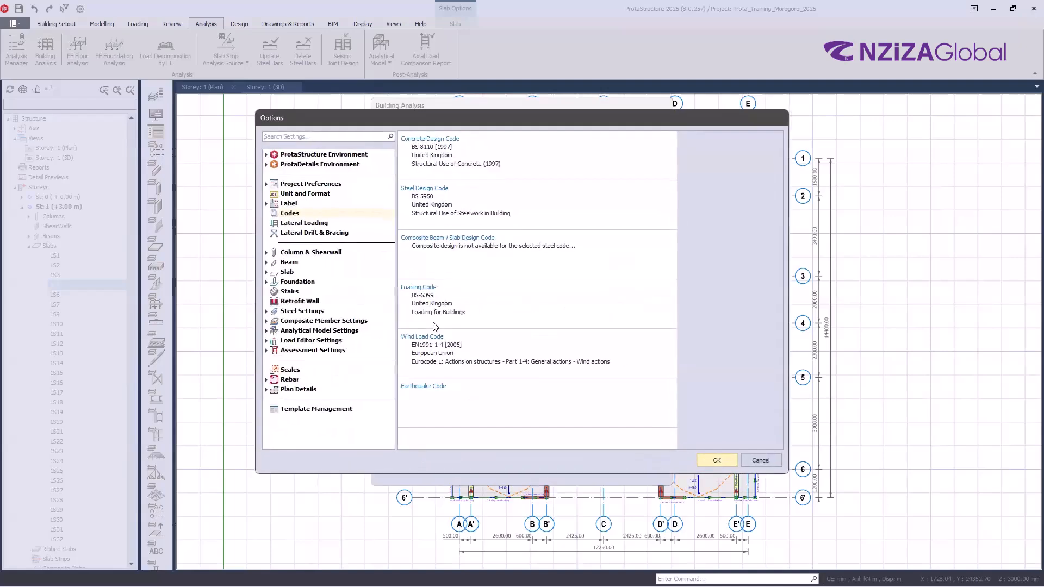
key(ctrl)
key(ctrl)
click(435, 397)
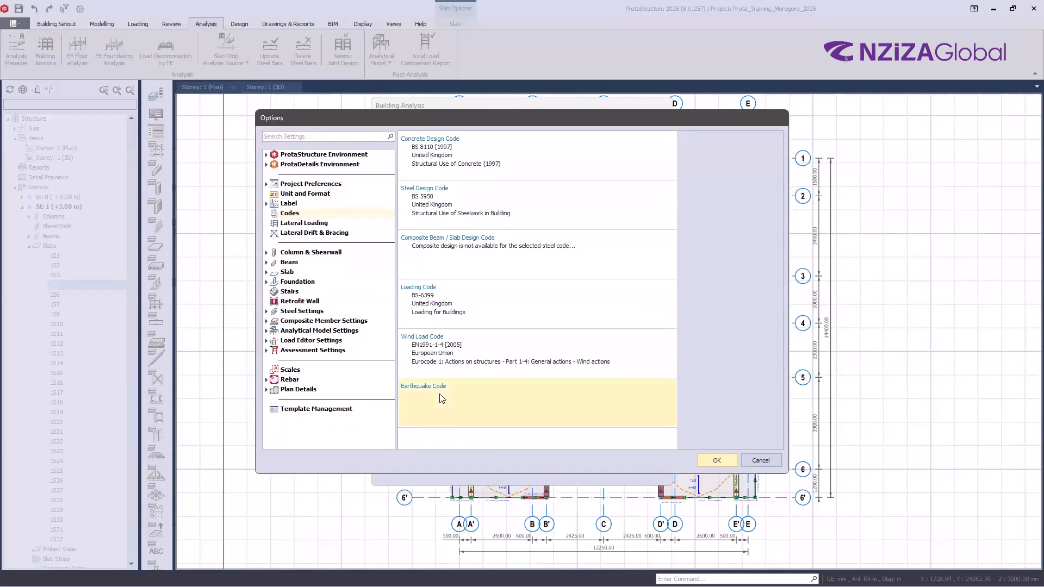
key(ctrl)
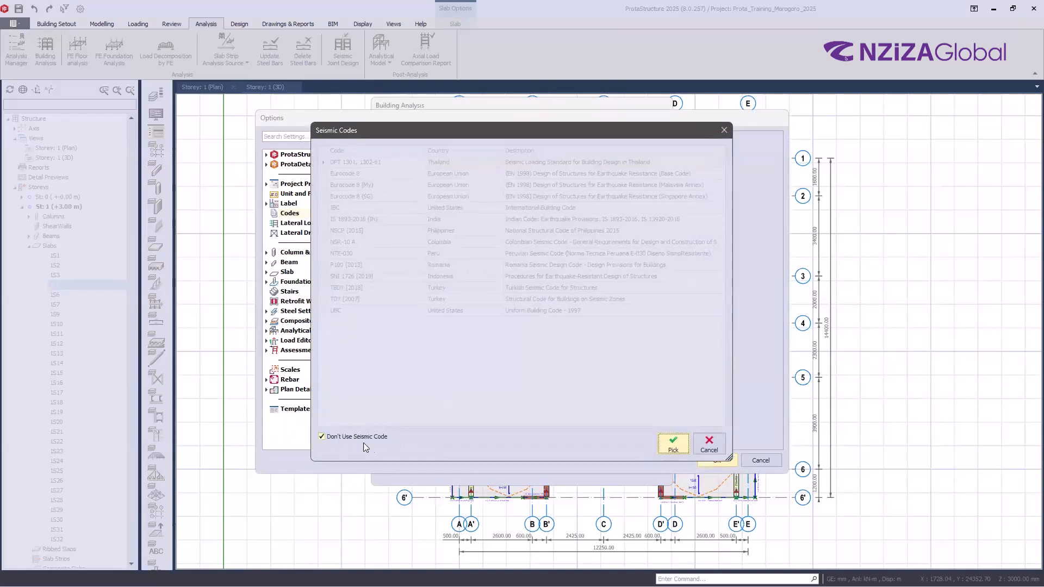
click(321, 436)
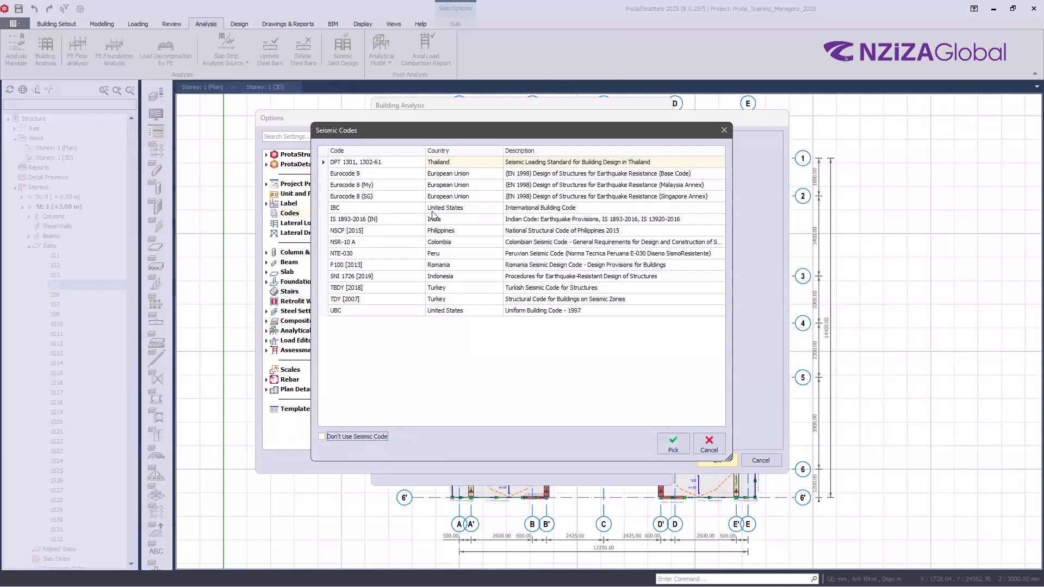
click(447, 187)
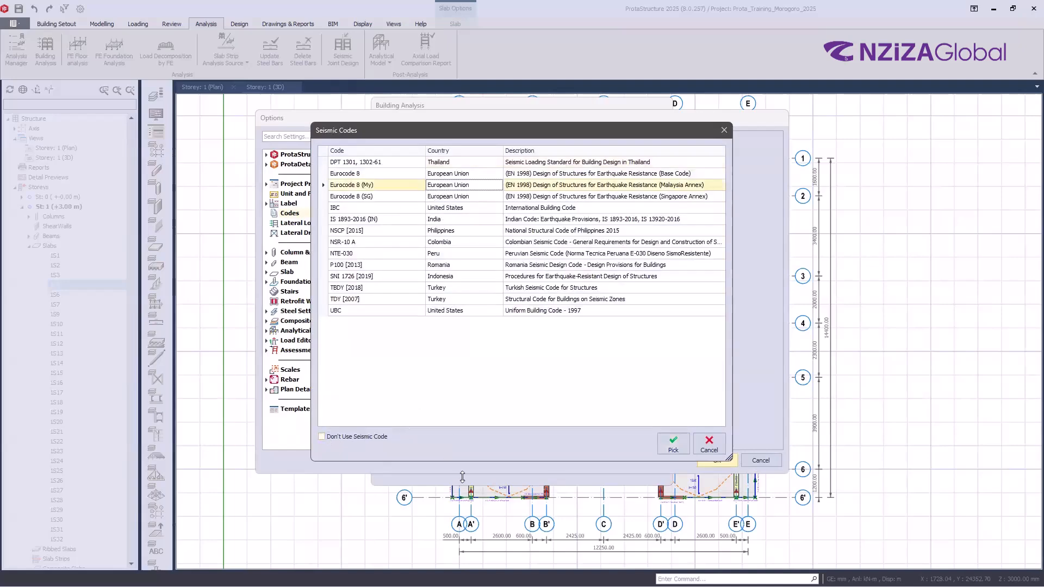
click(678, 438)
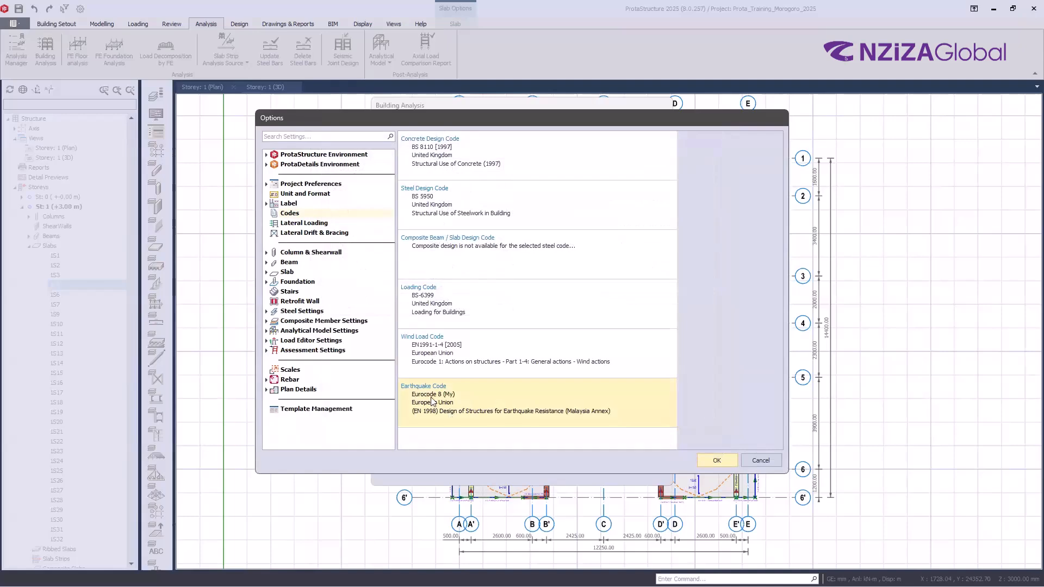
click(717, 460)
- Try enabling Seismic Loading in the Loading Generator's horizontal combinations, turn it off again, and cancel out of both editors
click(549, 179)
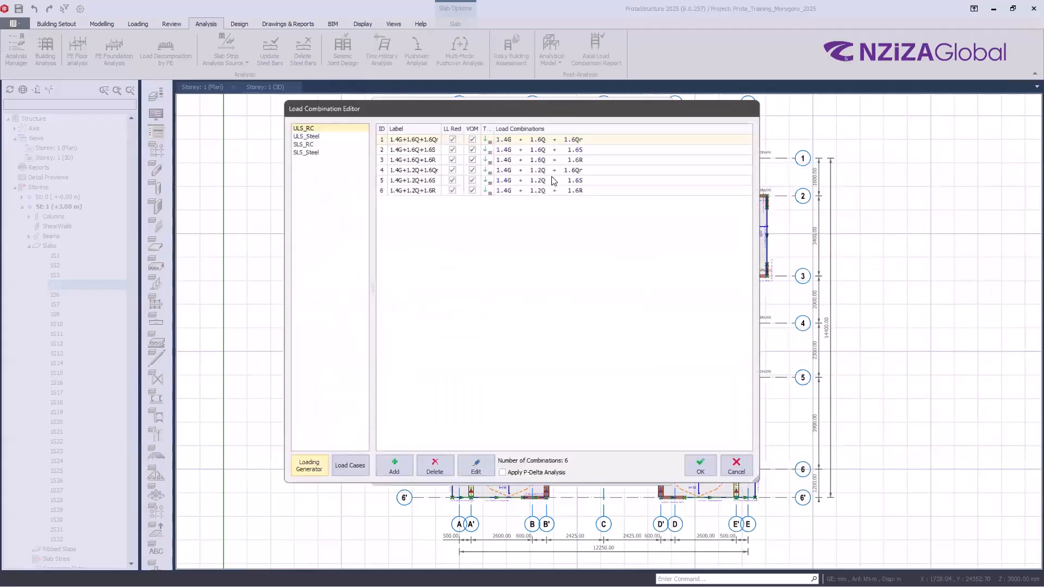
click(306, 467)
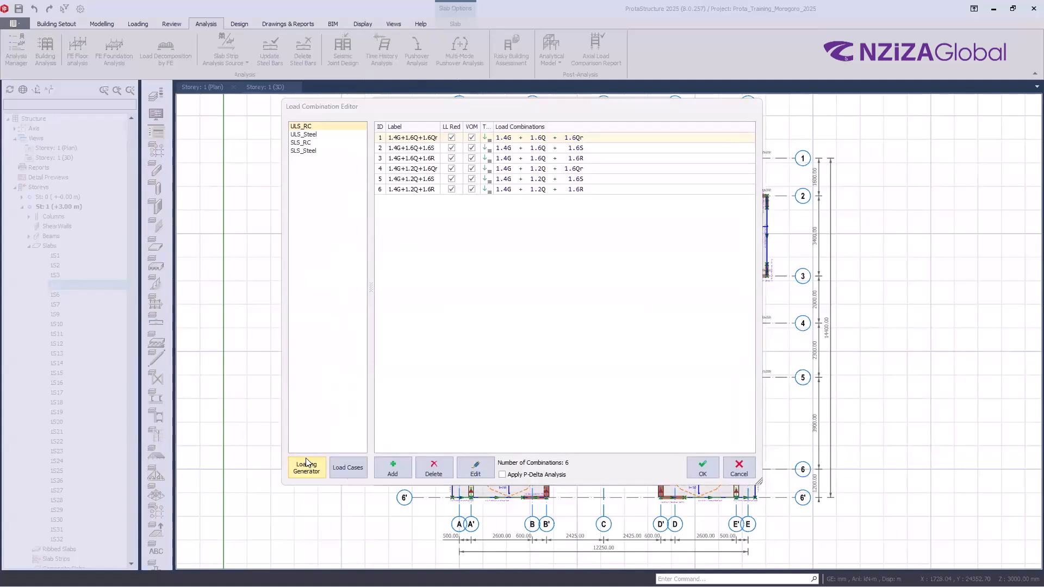
click(464, 181)
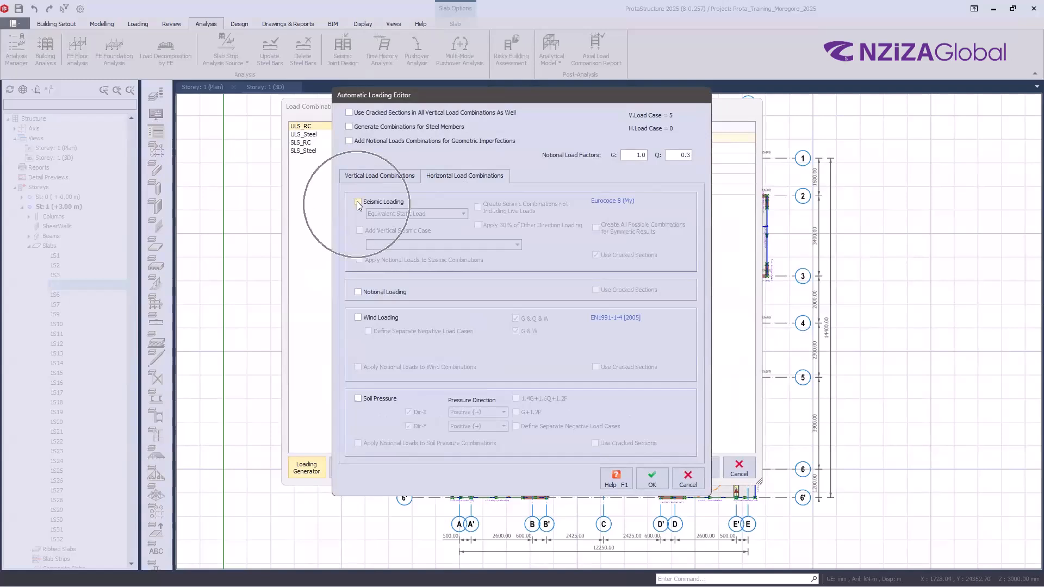
click(357, 201)
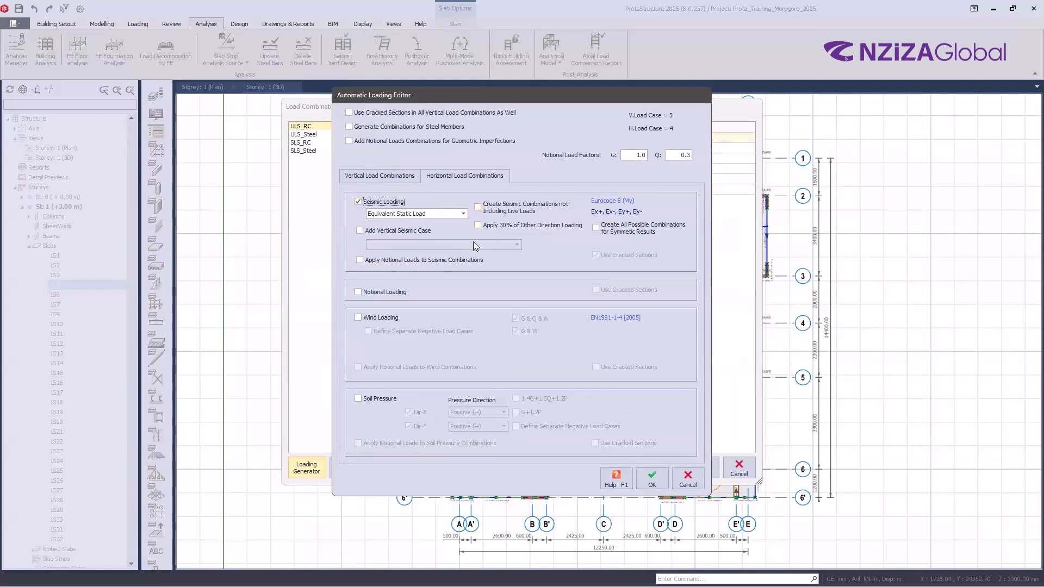
click(357, 203)
click(690, 473)
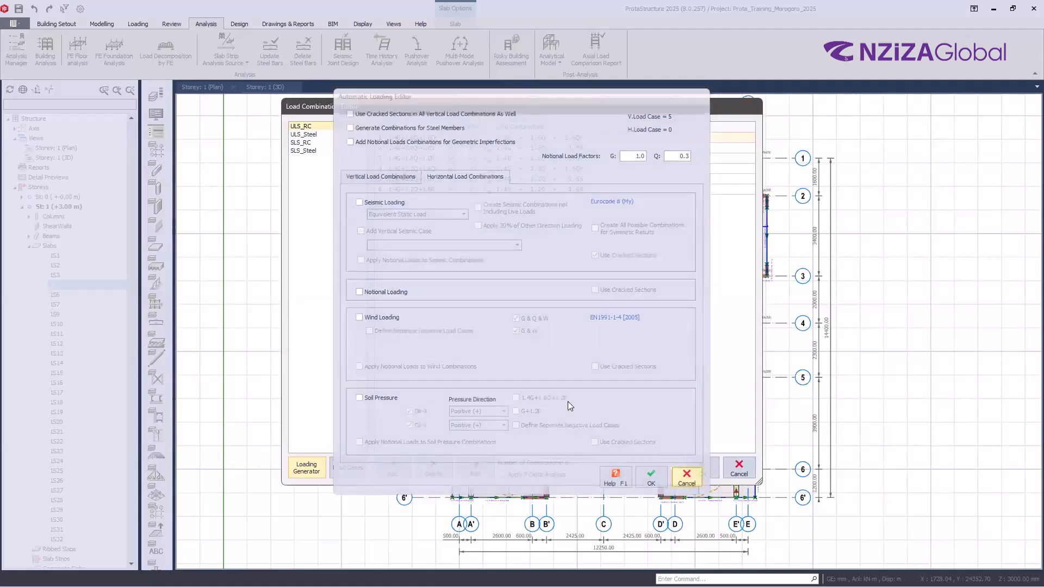
click(739, 470)
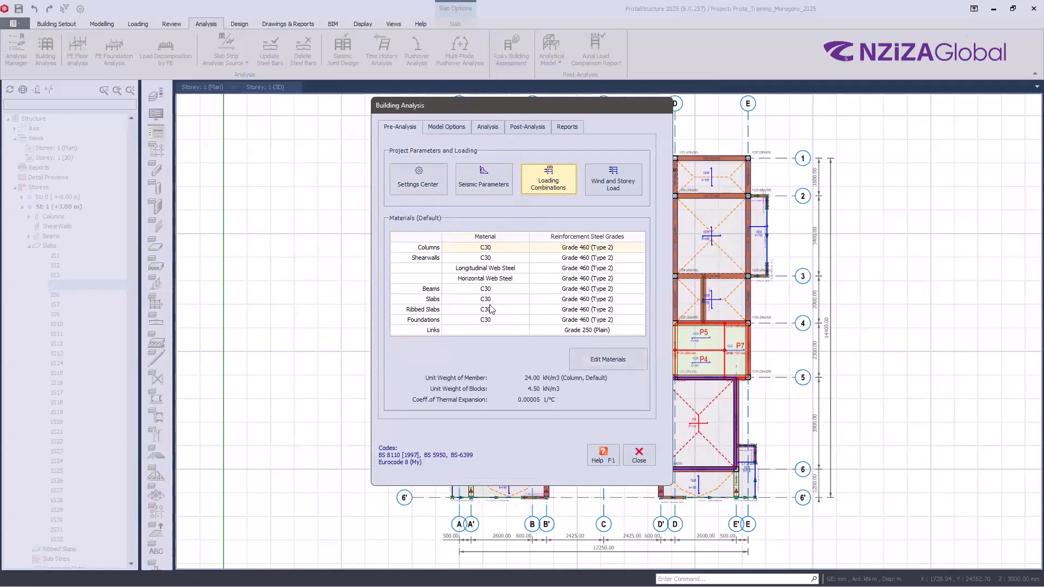
- Check the EC8 seismic parameters without changing them, and set the project's earthquake code to Don't Use Seismic Code
click(483, 181)
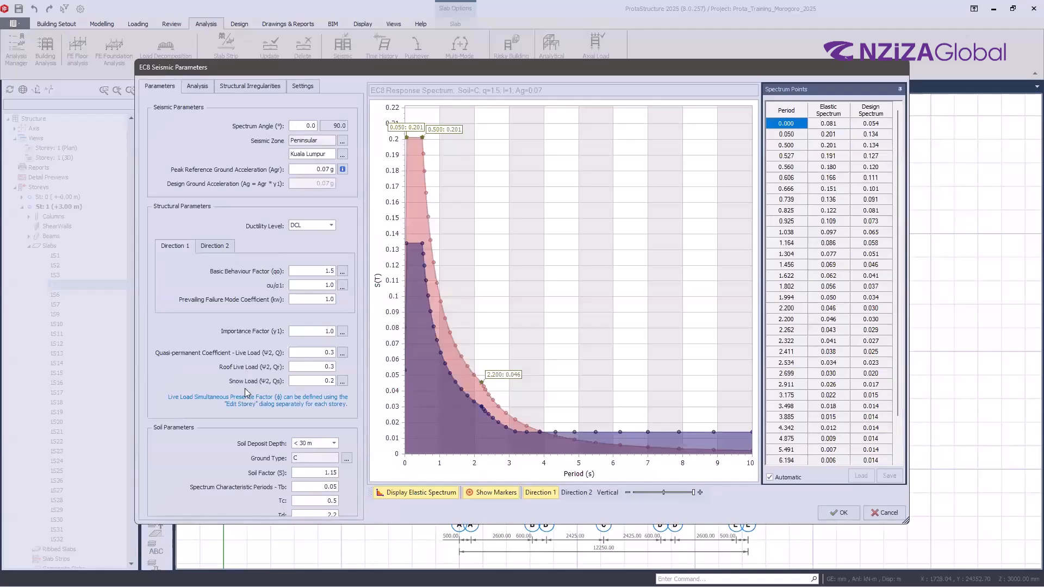
click(887, 512)
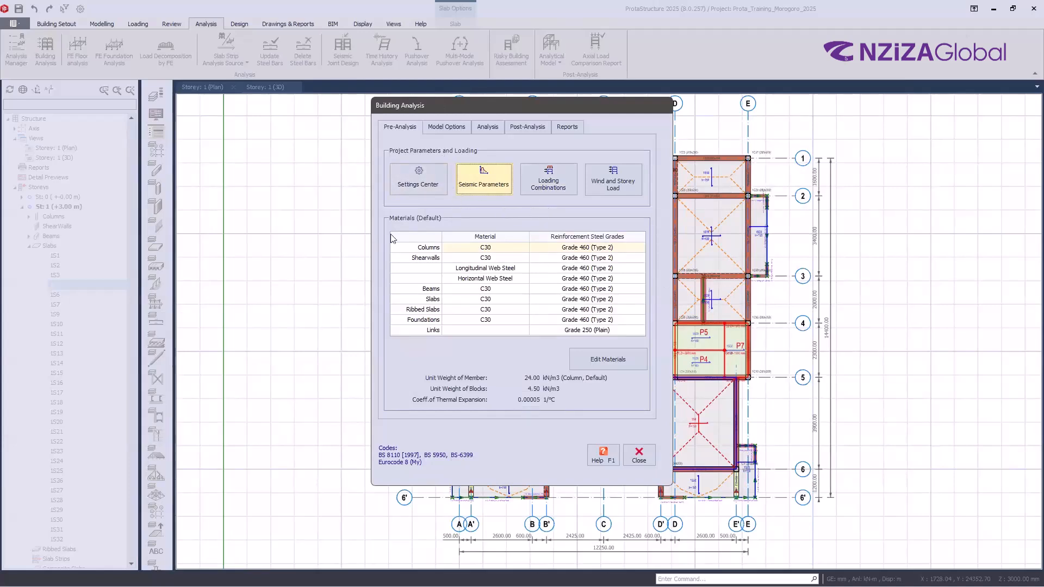
click(406, 187)
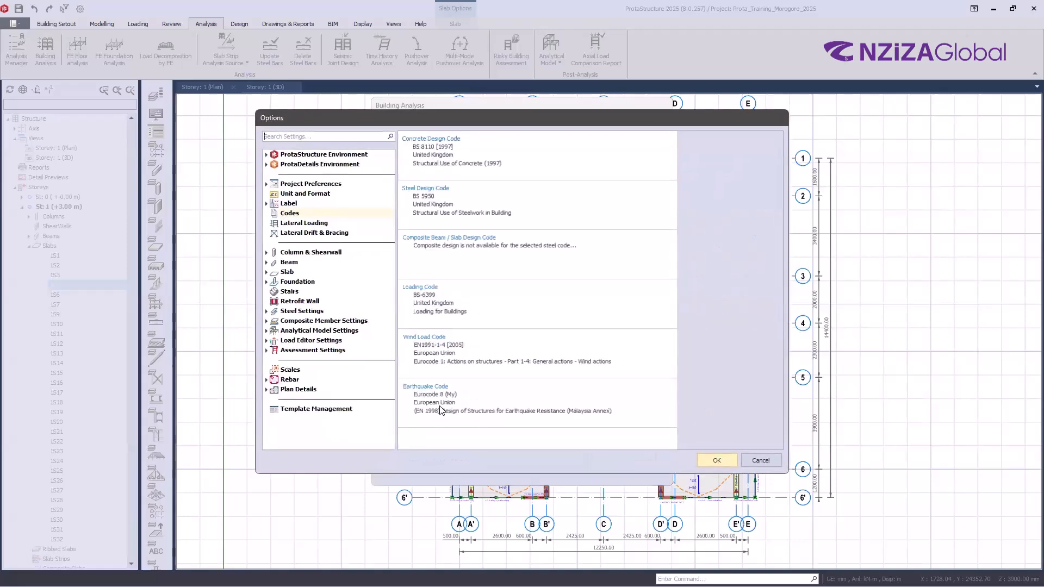
click(356, 437)
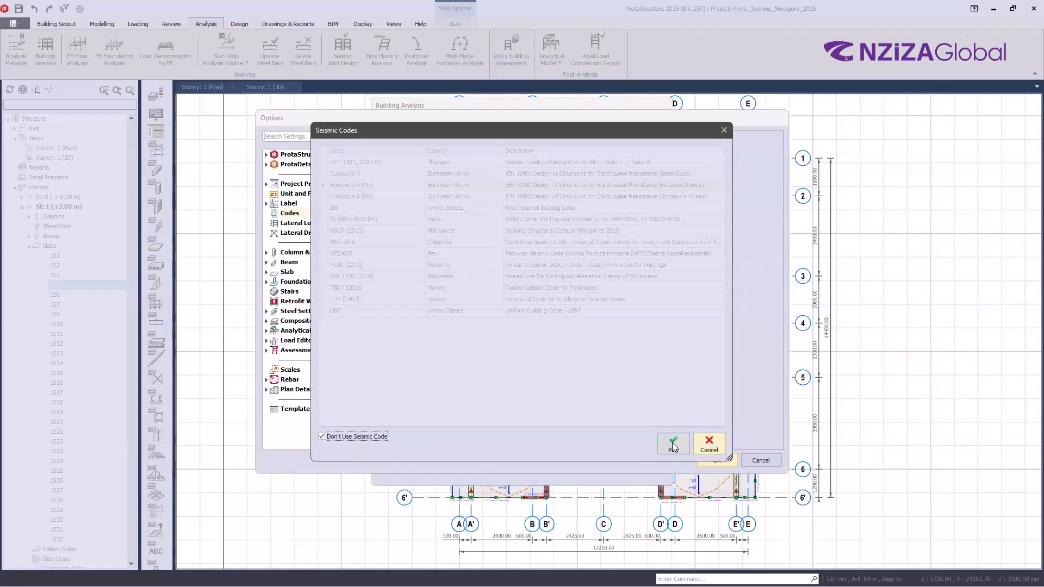
click(672, 443)
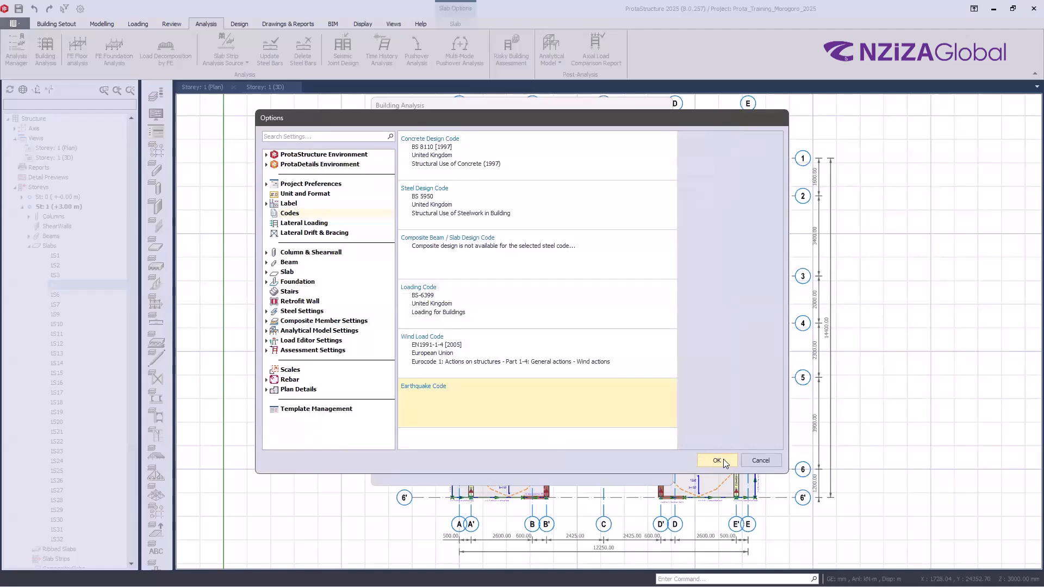
click(723, 460)
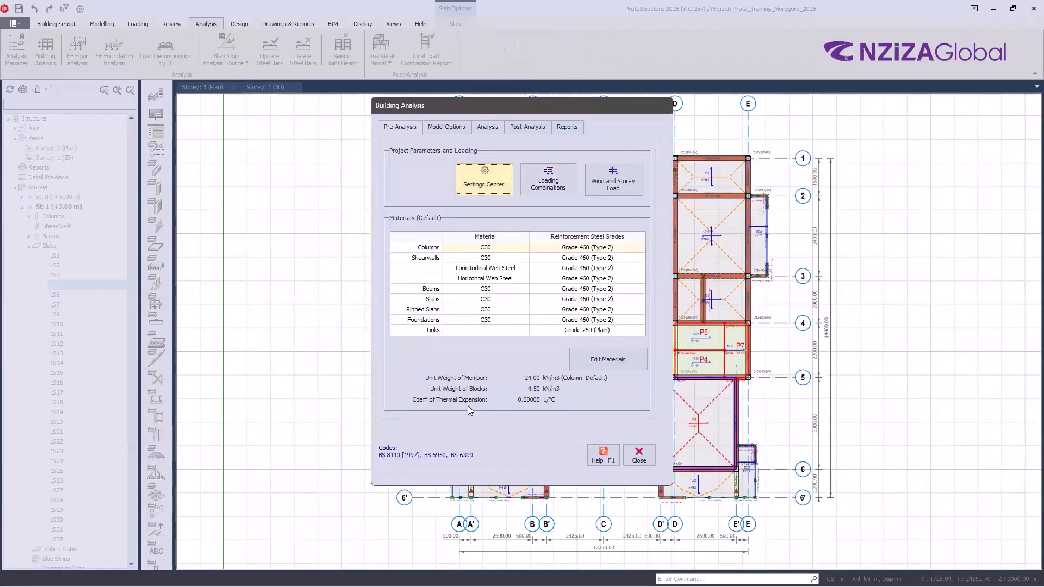
- Set the project's wind load code to Don't Use Wind Load Code and agree to delete the existing wind load calculations
click(471, 191)
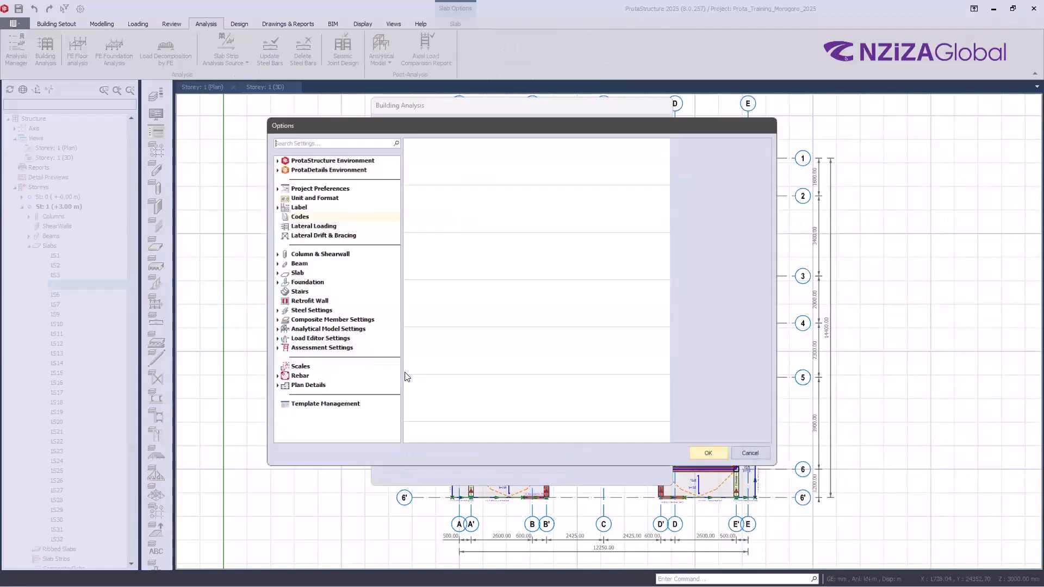
click(461, 363)
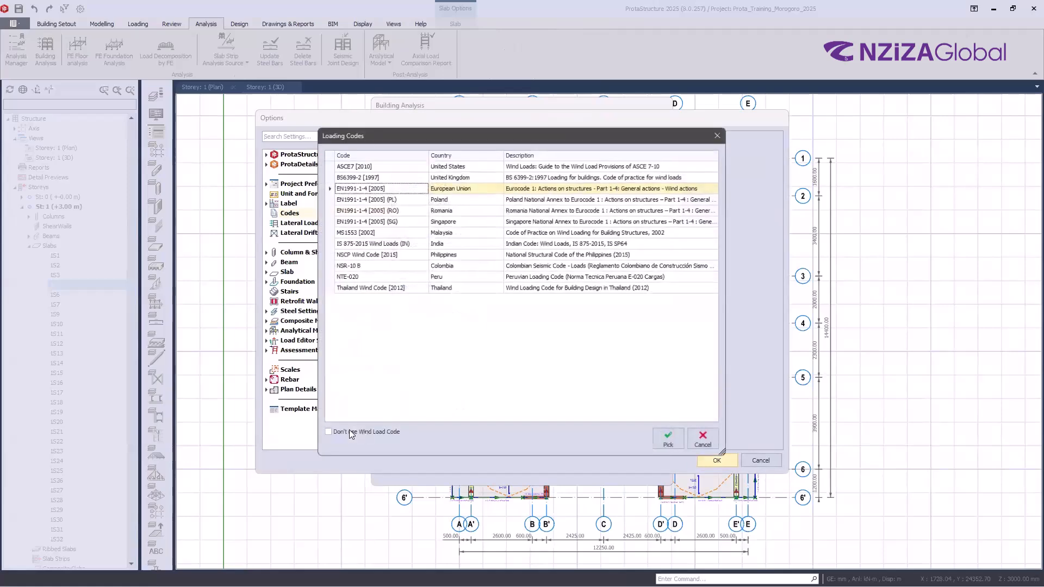
click(373, 438)
click(672, 444)
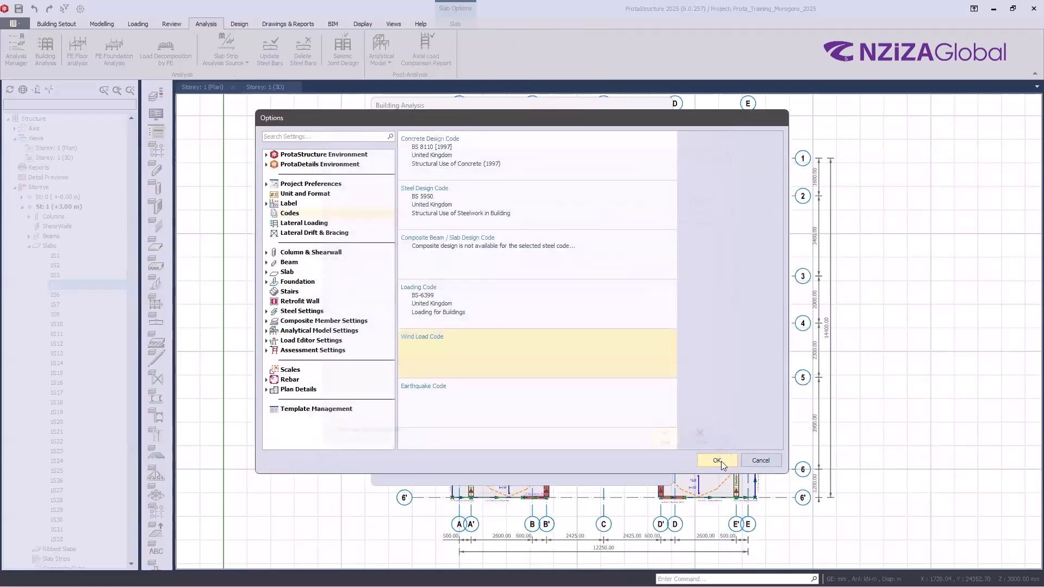
click(716, 460)
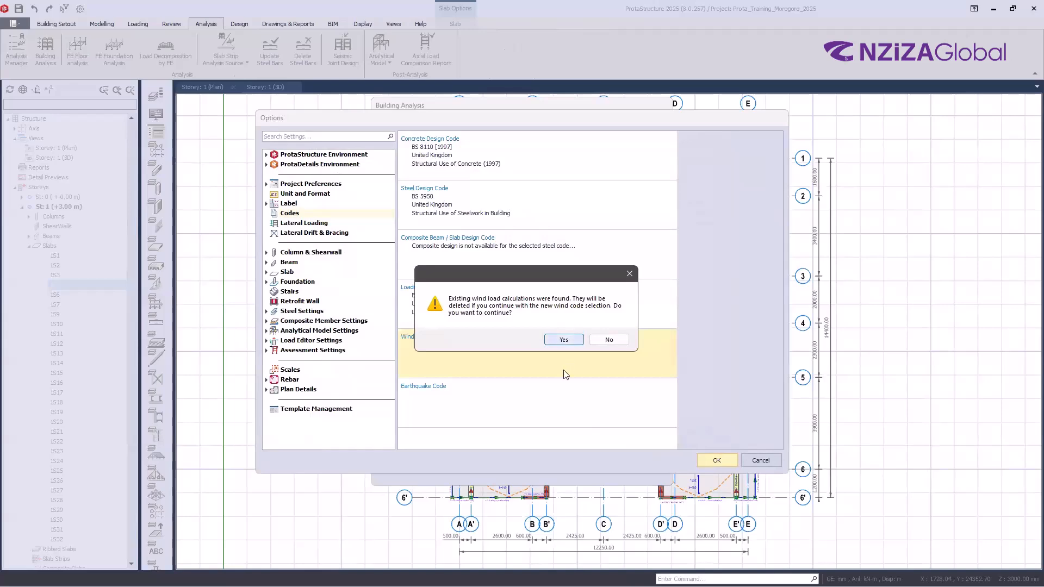
click(563, 341)
- Generate horizontal Soil Pressure combinations with positive pressure in Dir-X and Dir-Y using the Loading Generator
click(536, 184)
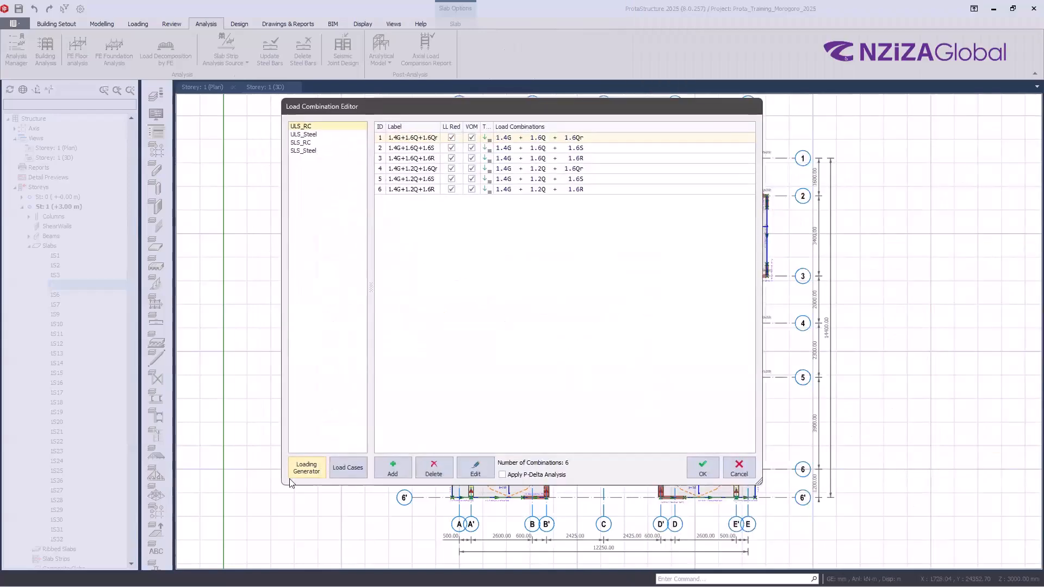
click(297, 468)
click(453, 179)
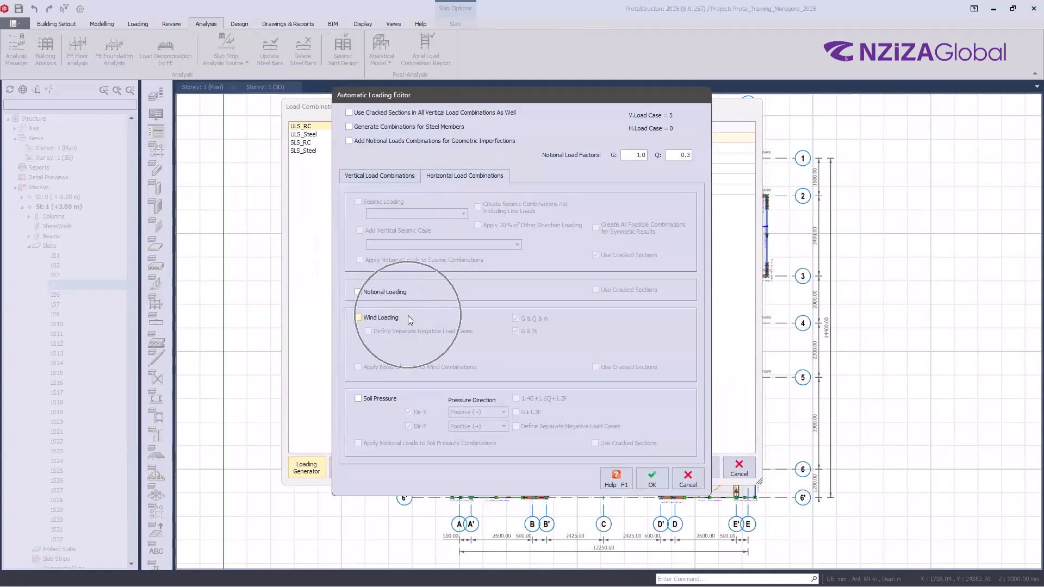
click(358, 405)
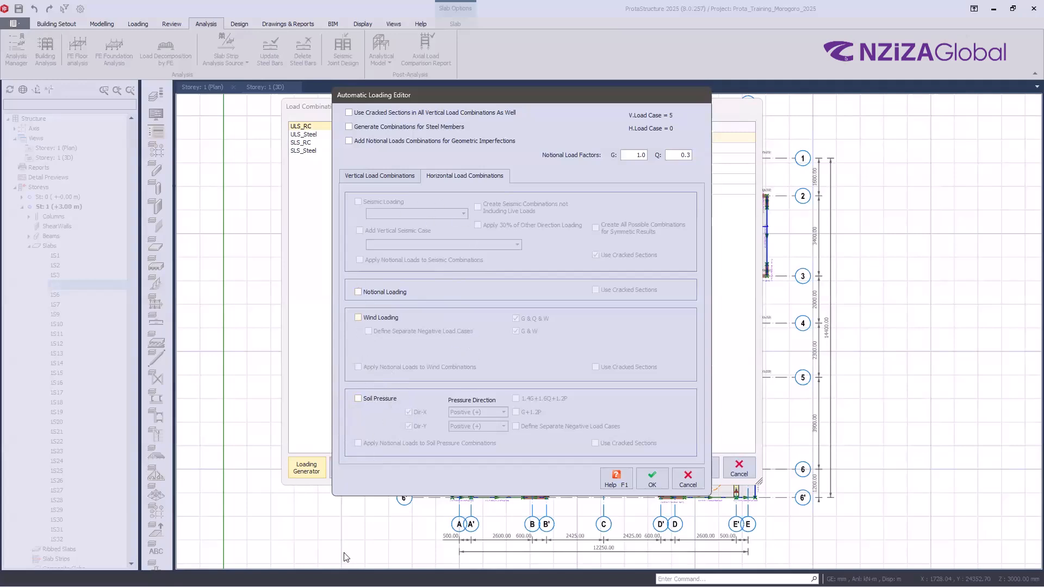
click(358, 399)
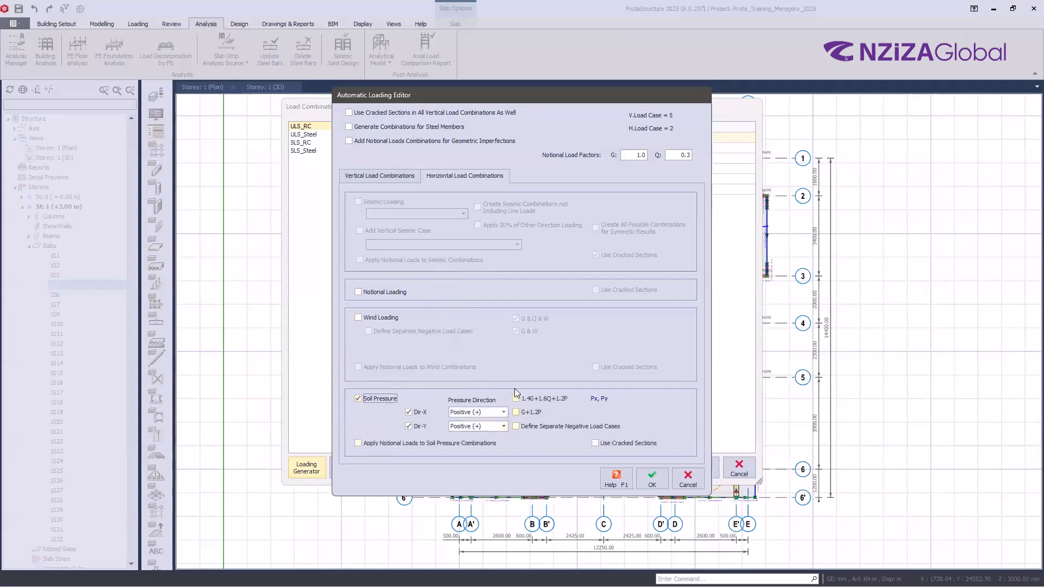
click(657, 475)
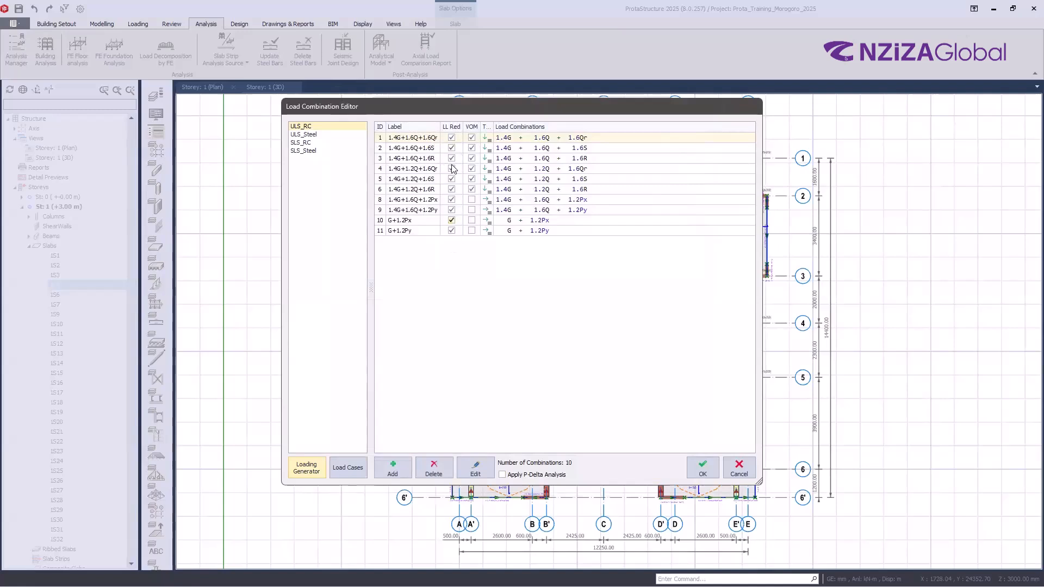
- Generate vertical combinations with all five automatic load patterns, Direction Dependent Pattern Loading and Thermal Load enabled
click(313, 470)
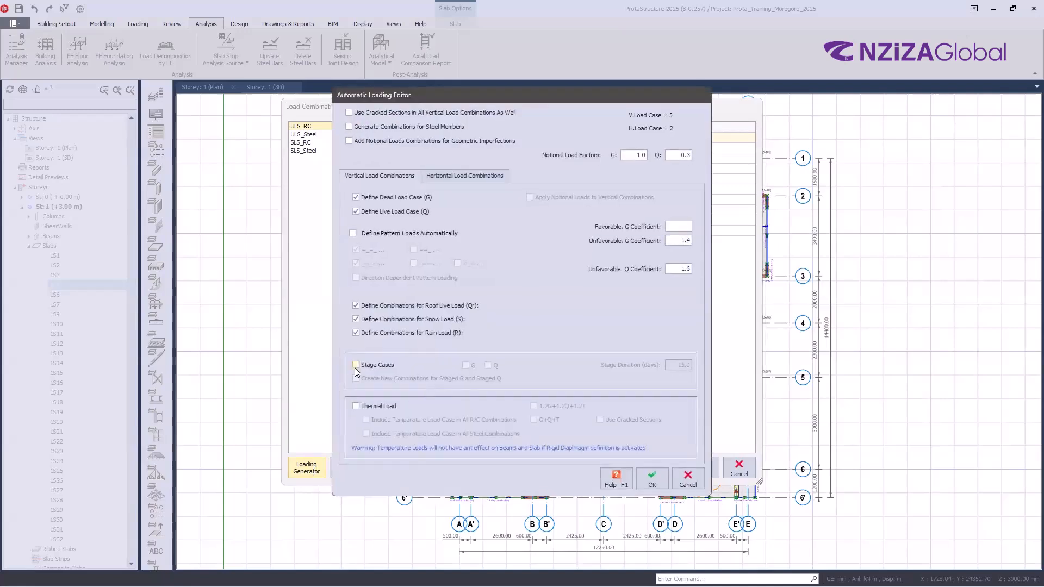
click(352, 234)
click(413, 249)
click(457, 263)
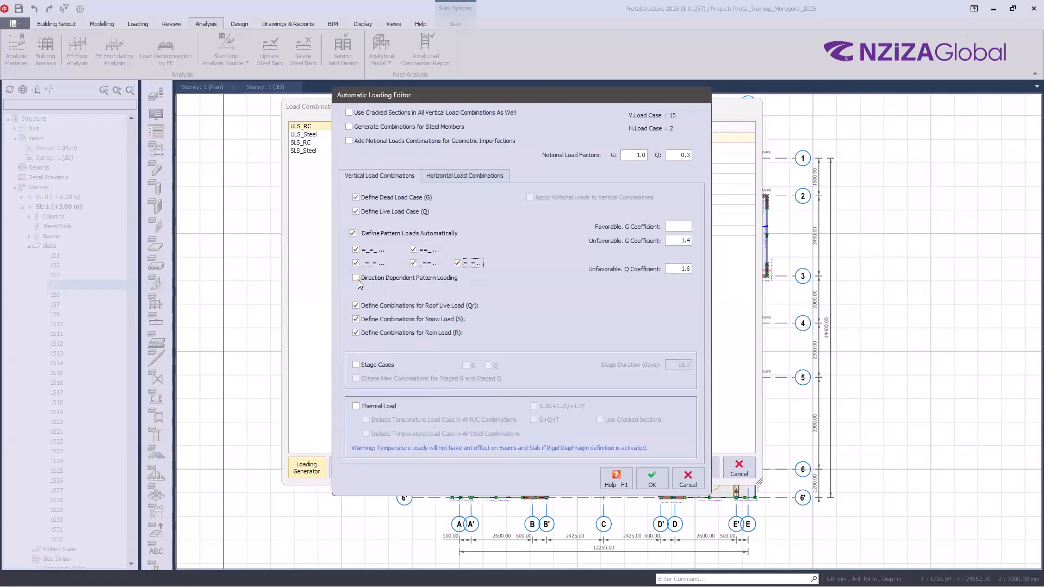
click(356, 405)
click(464, 175)
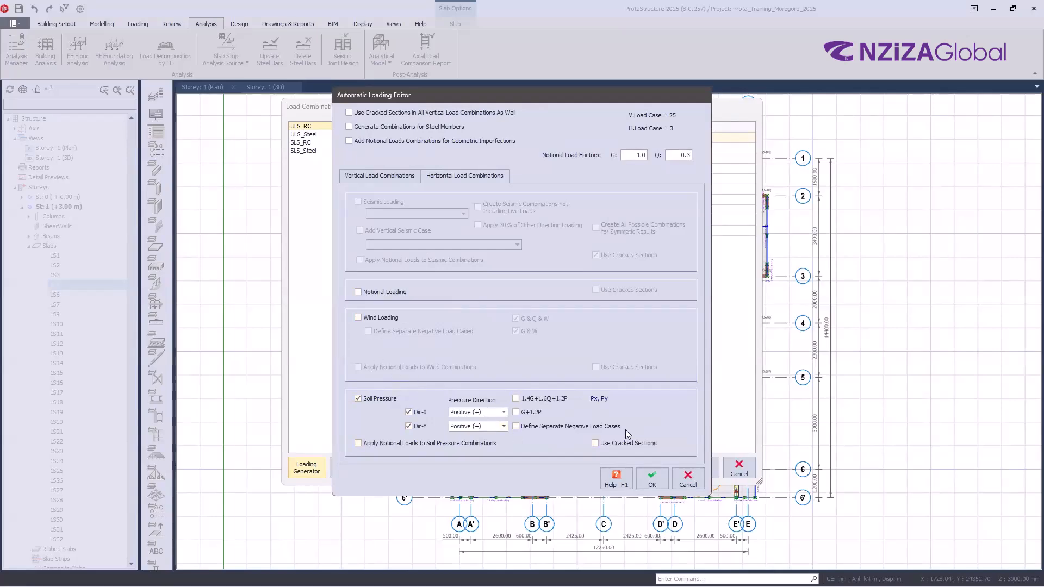
click(655, 473)
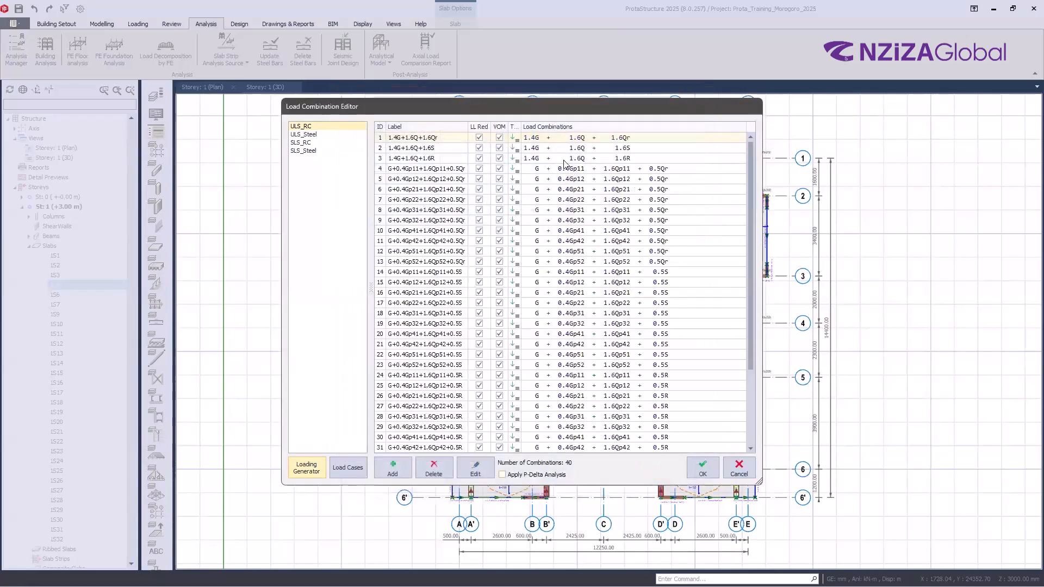
- Examine the full ULS_RC list of pattern, roof live, snow, rain and soil pressure combinations, and reopen the Loading Generator
scroll(532, 266, down, 3)
scroll(514, 318, up, 3)
scroll(514, 318, down, 3)
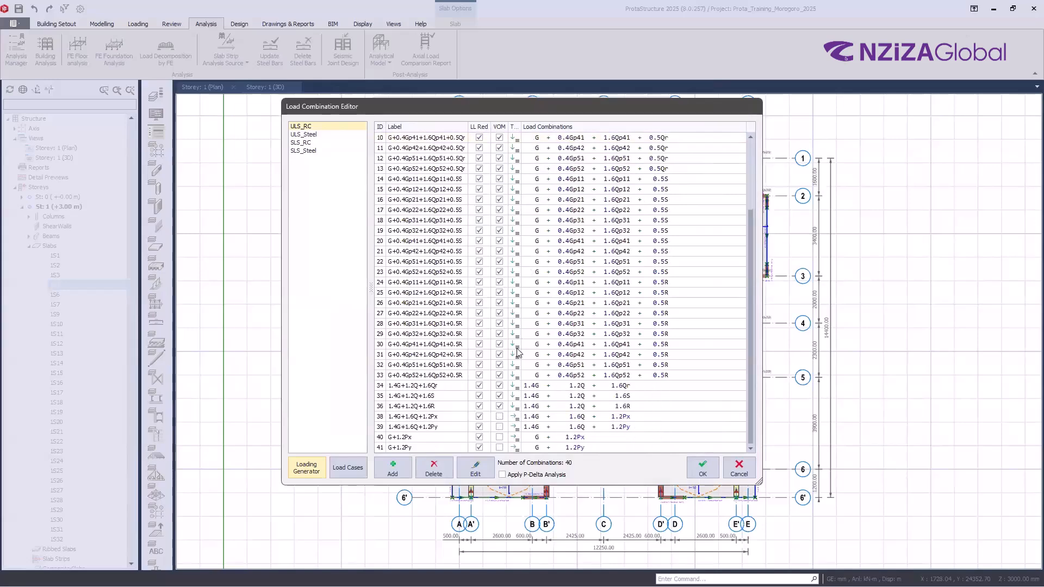
scroll(515, 354, up, 3)
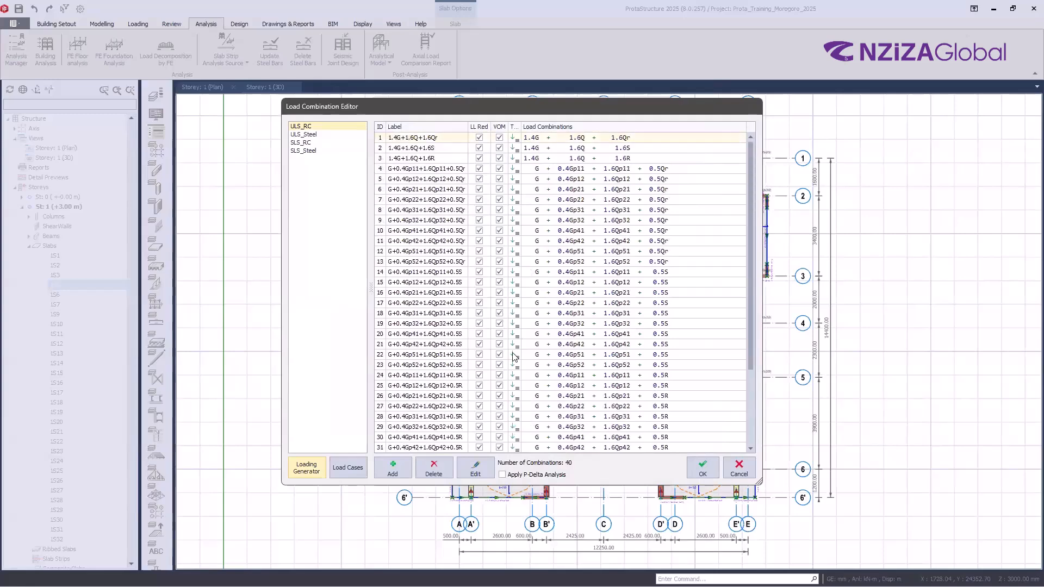
scroll(515, 329, down, 3)
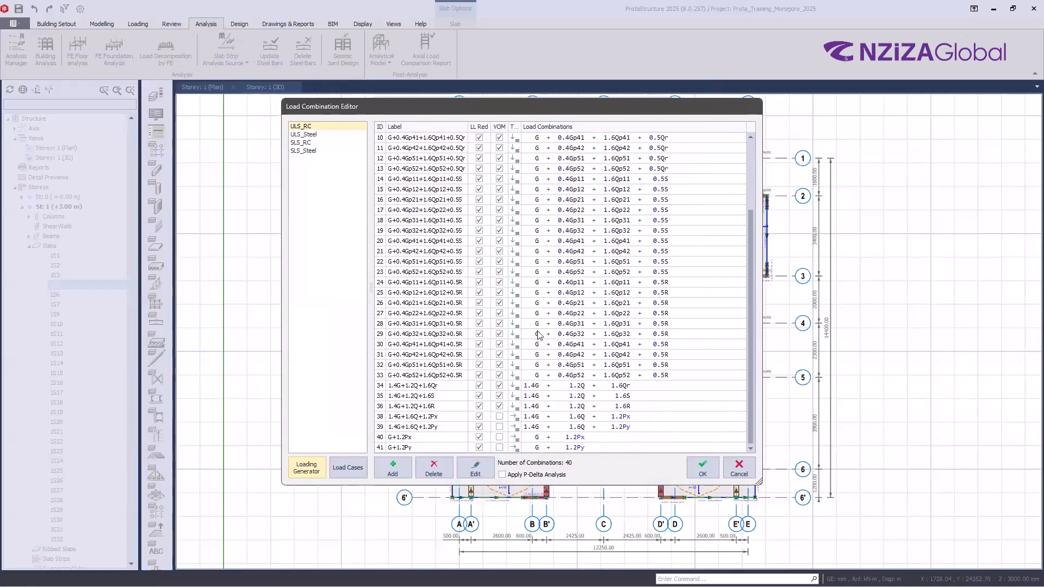
scroll(535, 326, up, 3)
scroll(526, 339, down, 3)
click(297, 470)
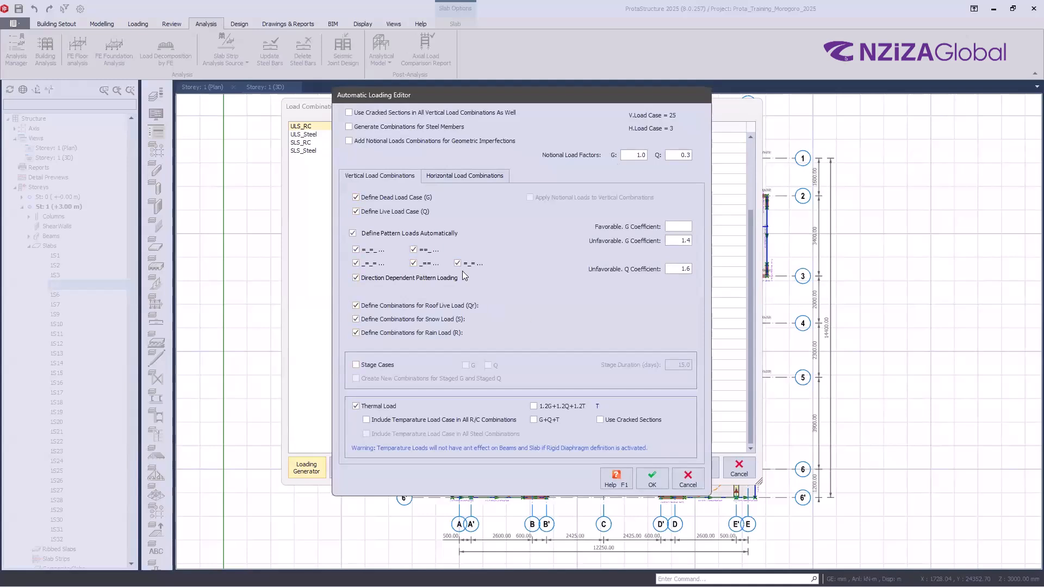
- Disable soil pressure, automatic pattern loads, thermal load, and the roof live, snow and rain load combinations in the Automatic Loading Editor
click(465, 179)
click(357, 399)
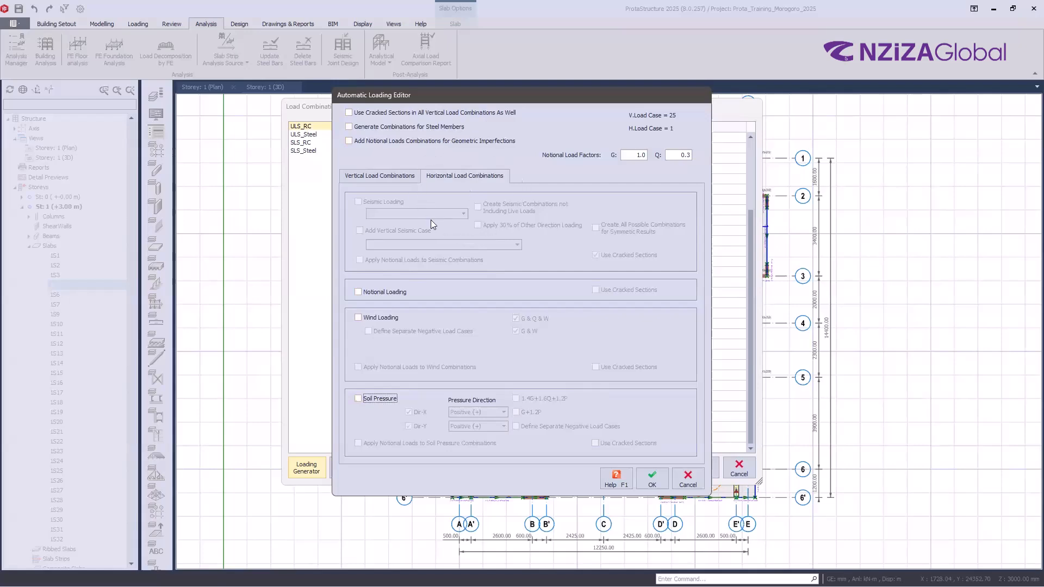
click(373, 174)
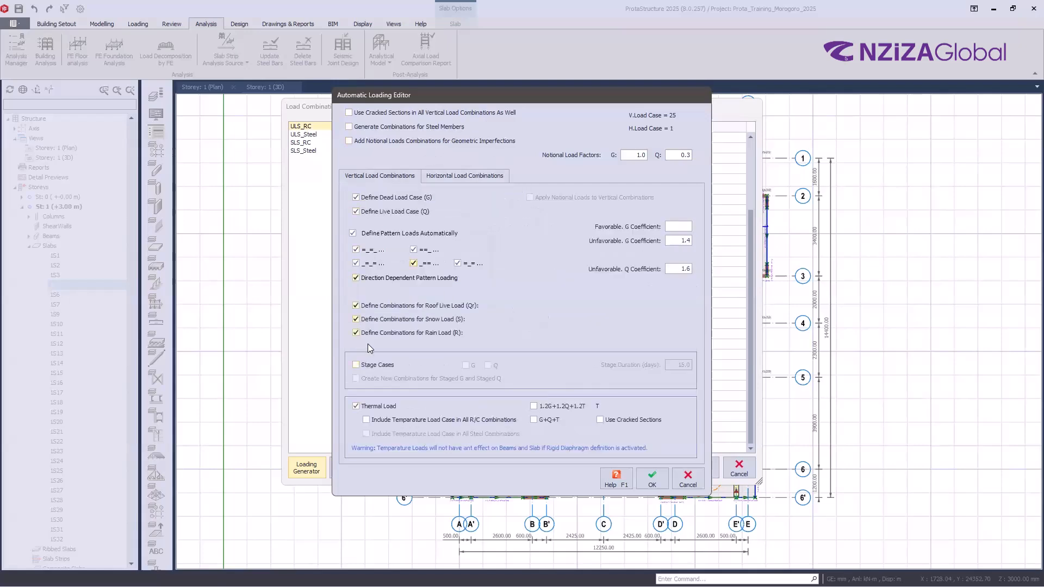
click(356, 306)
click(356, 319)
click(356, 333)
click(356, 406)
click(352, 234)
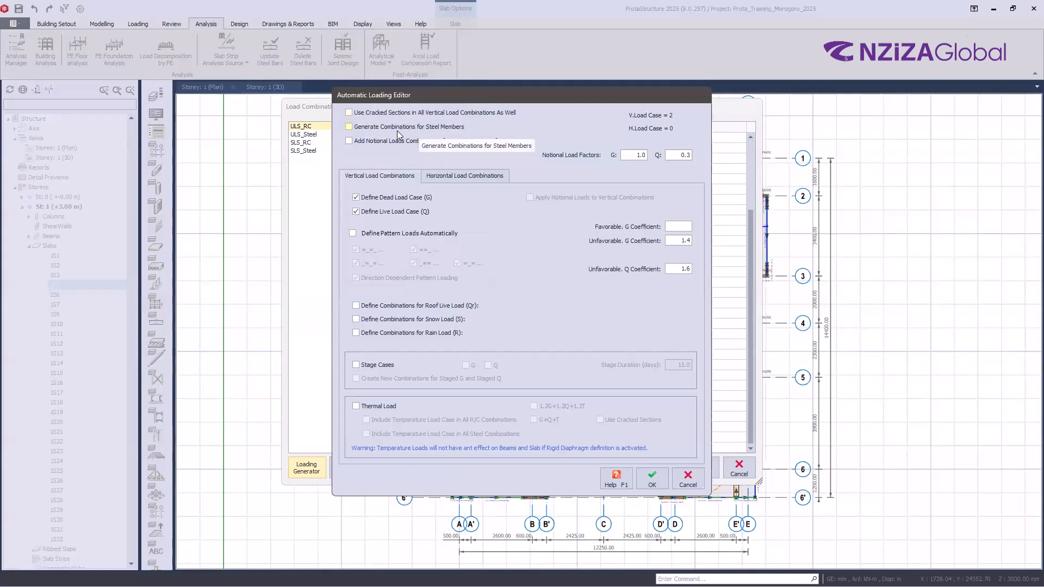
- Enable Generate Combinations for Steel Members, leave cracked sections off for vertical combinations, and generate the dead and live load combinations
click(350, 113)
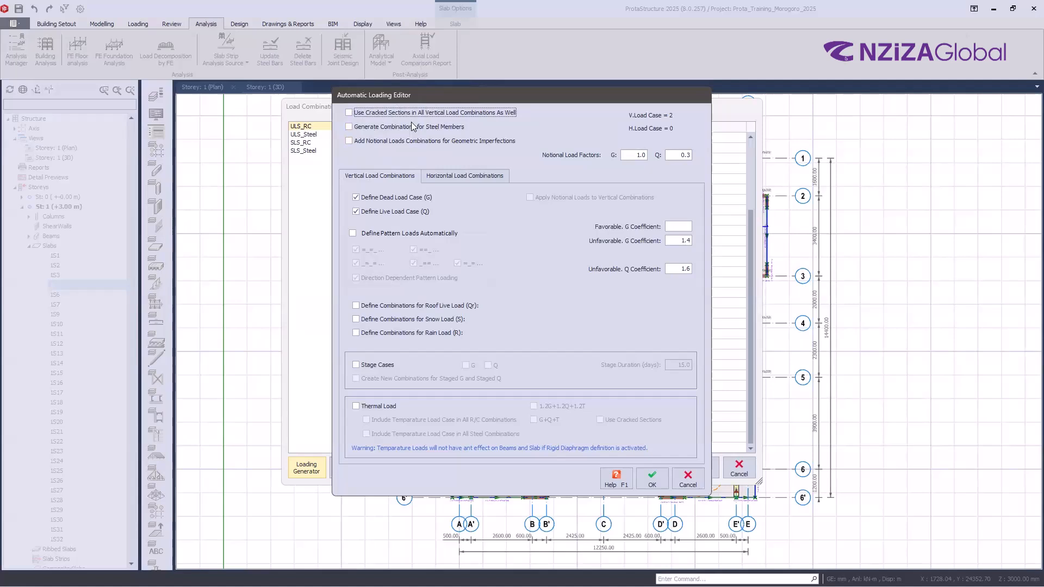
key(ctrl)
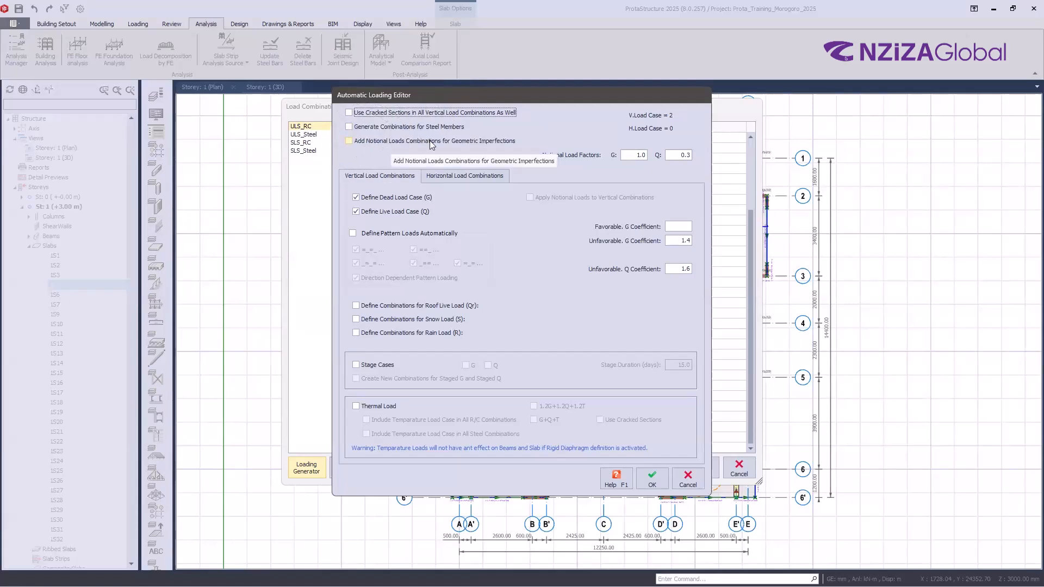
click(454, 175)
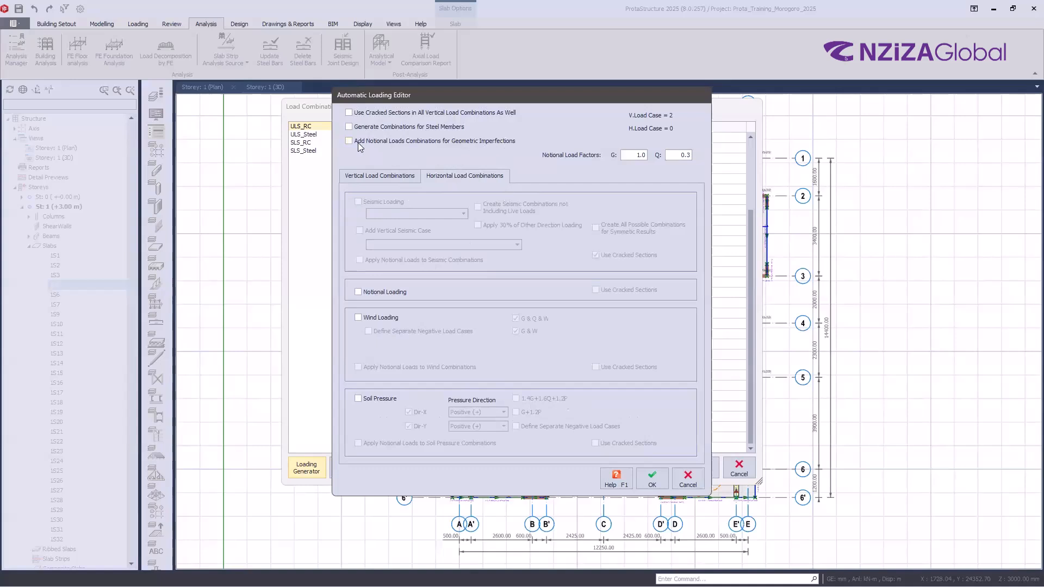
click(362, 127)
click(369, 176)
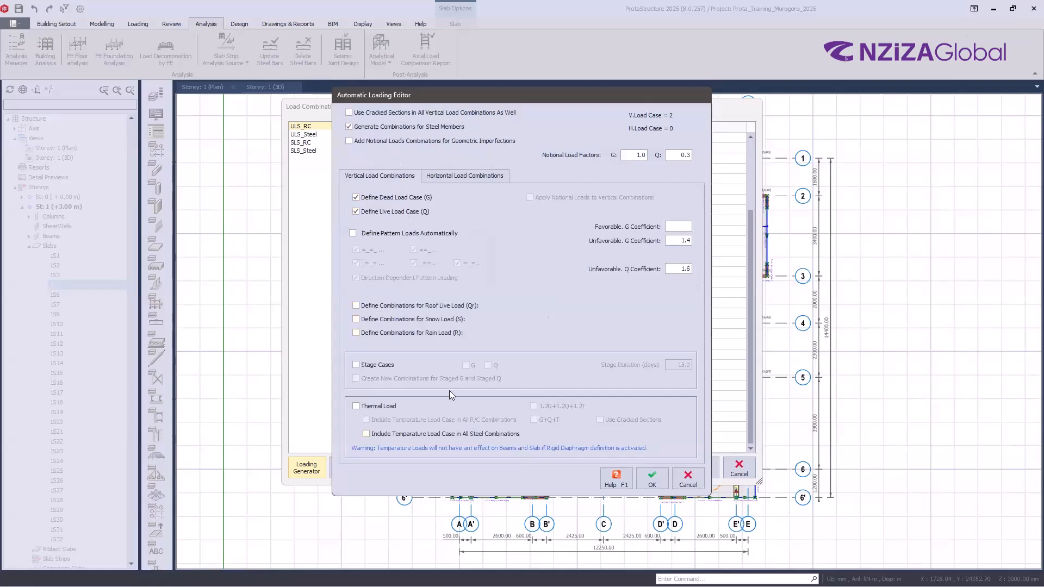
click(651, 480)
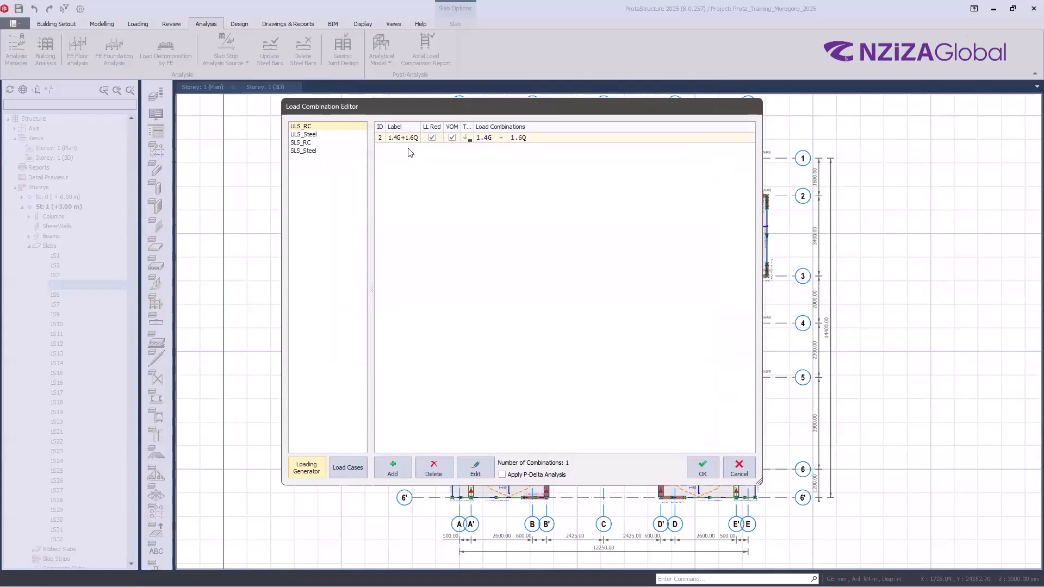
- Recheck the loading generator settings and examine the combinations listed under ULS_RC, ULS_Steel, SLS_RC and SLS_Steel
key(ctrl)
key(ctrl)
click(306, 468)
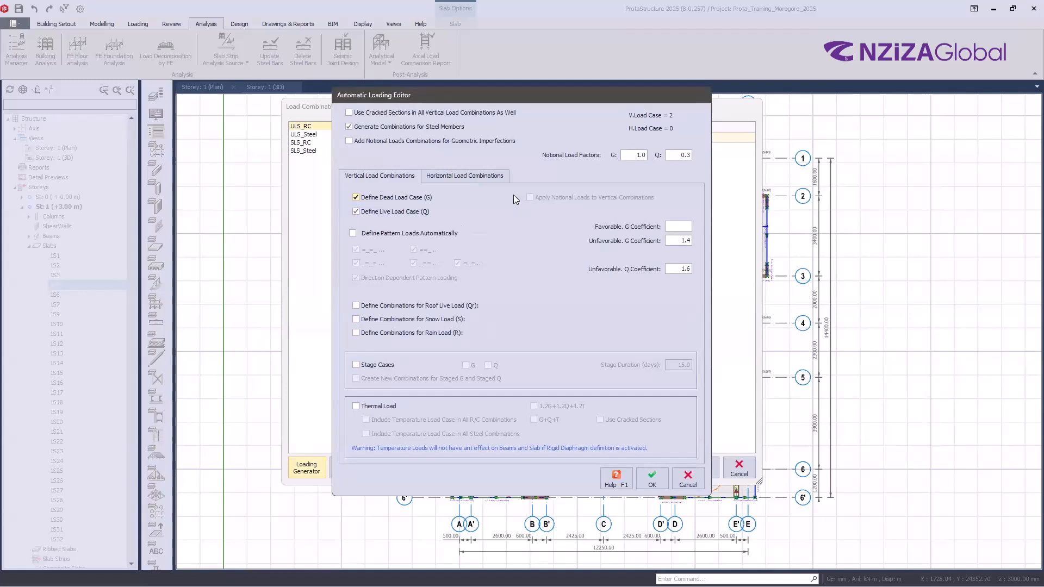
click(647, 478)
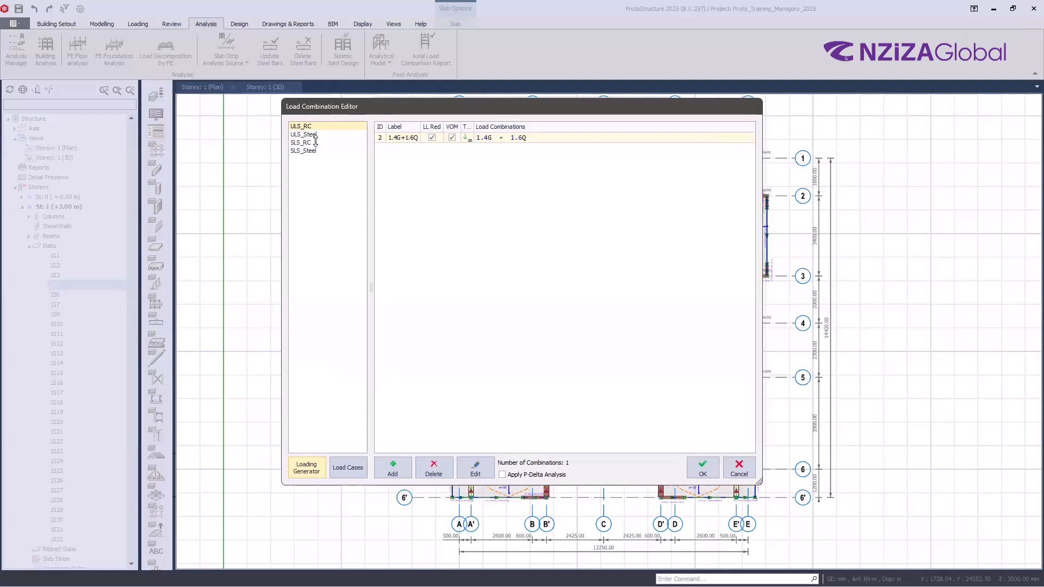
click(311, 134)
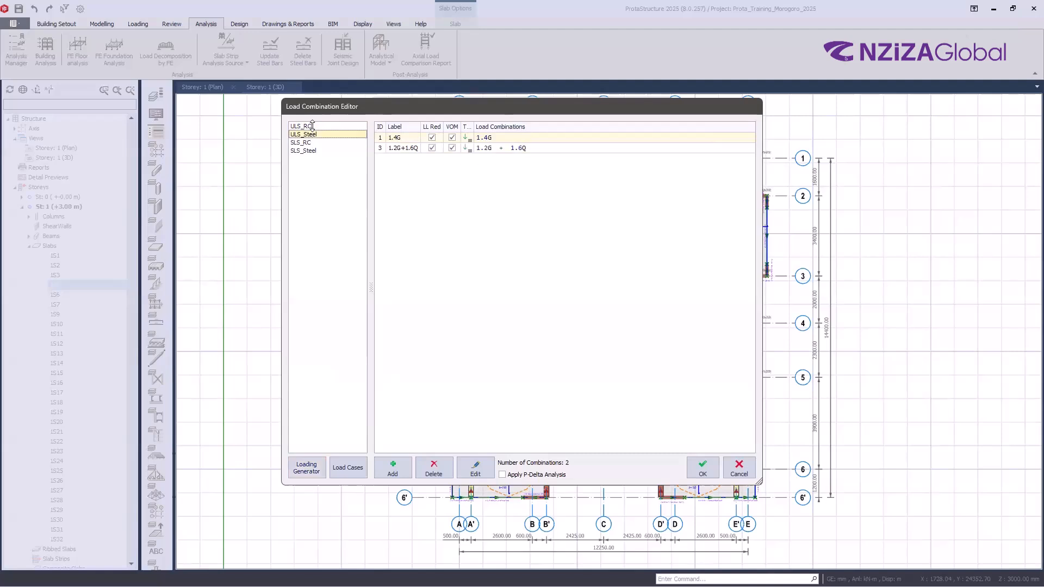
click(310, 142)
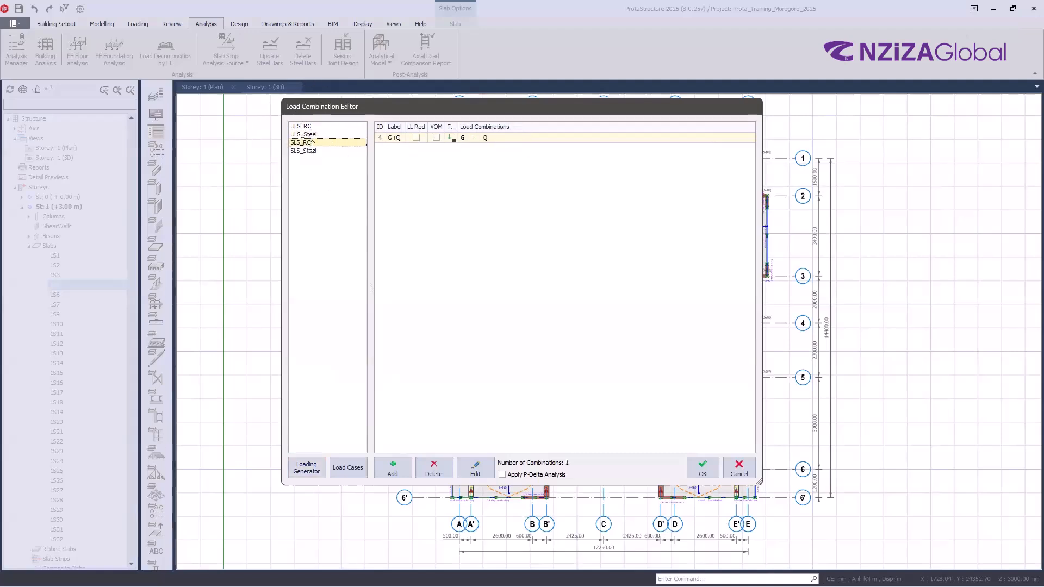
click(312, 150)
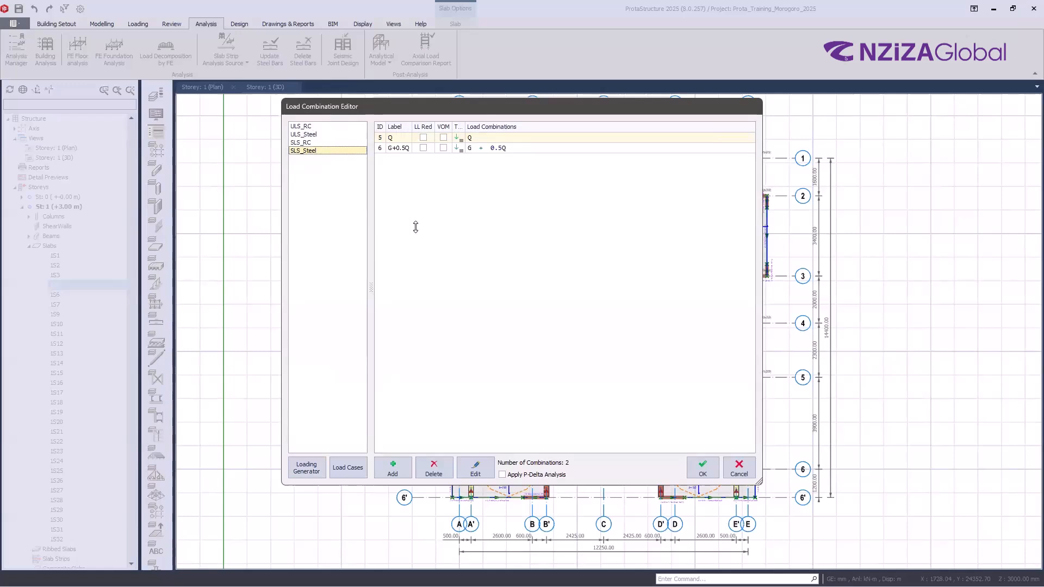
click(302, 129)
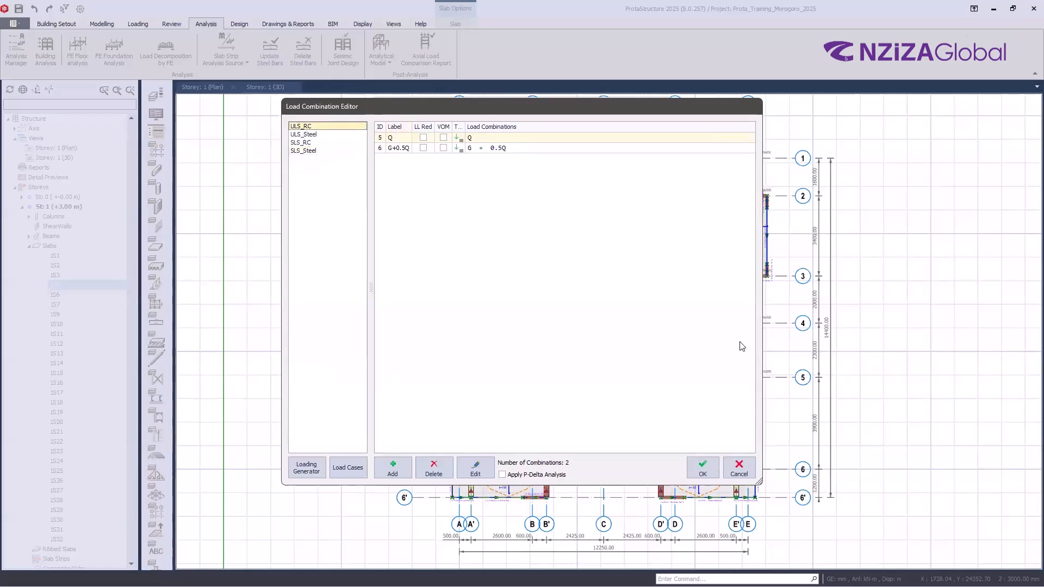
- Accept the load combinations, transferring load cases G and Q and agreeing to delete the loads assigned to Qr, S and R
click(696, 468)
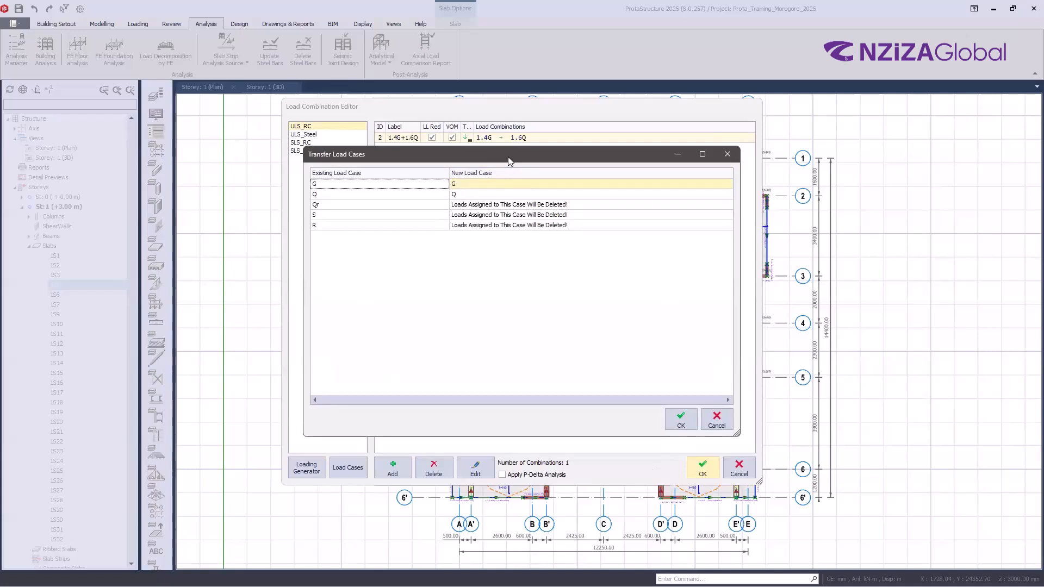
drag(509, 158, 528, 163)
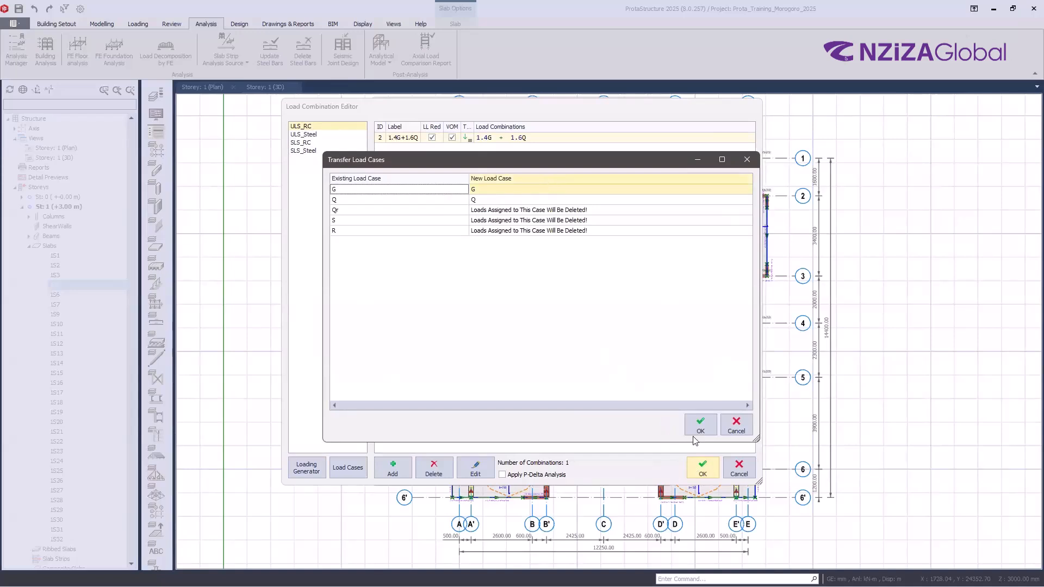
click(713, 427)
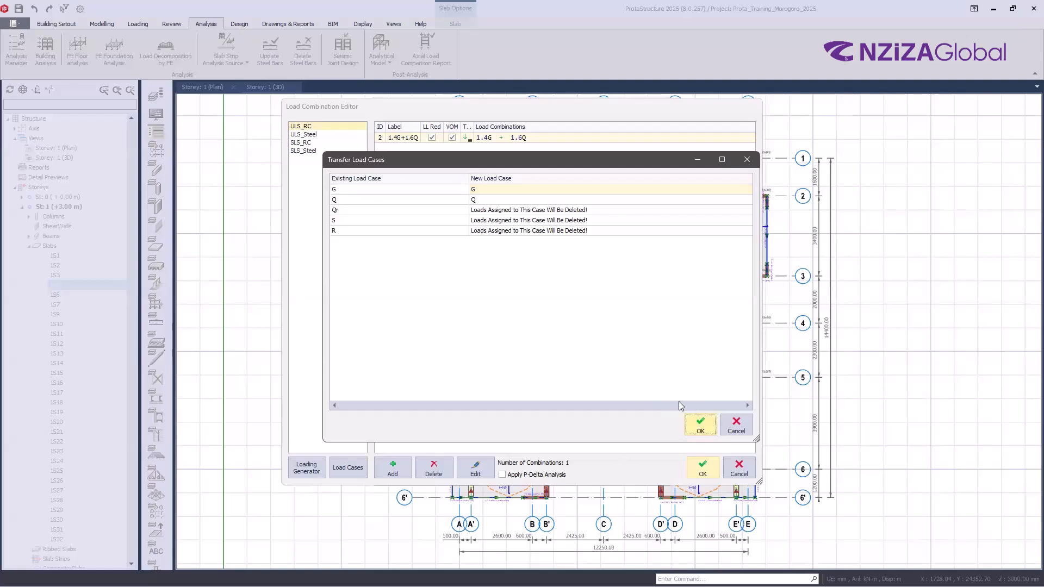
click(692, 423)
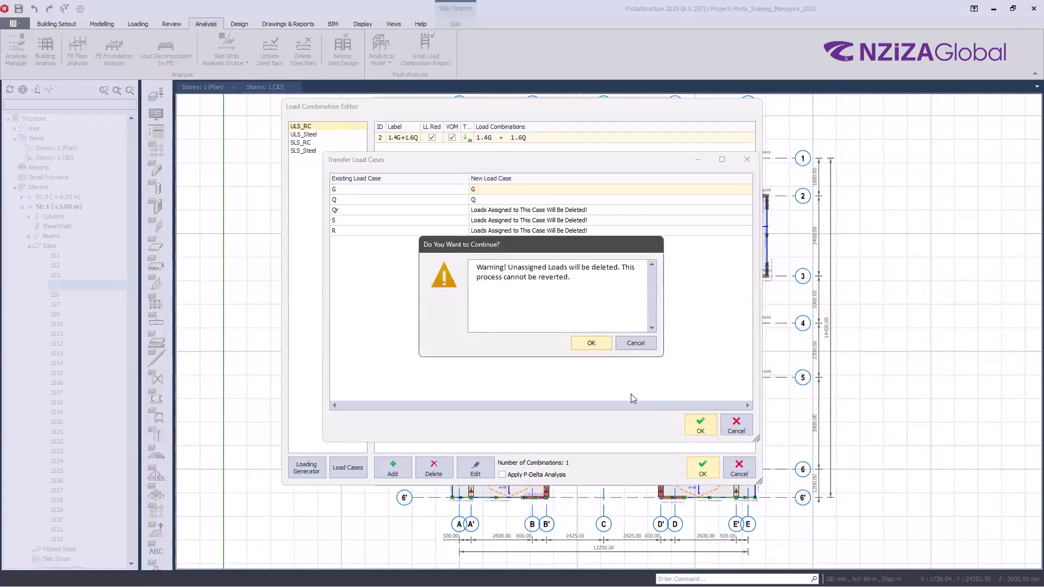
click(591, 348)
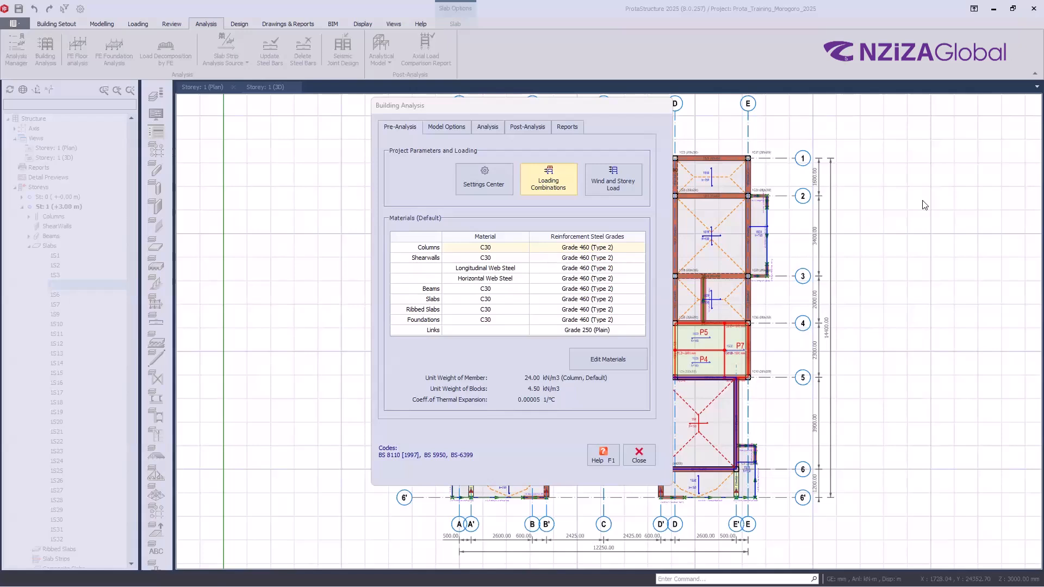
- Try to calculate the storey wind loads with the Wind Load Calculator, and leave the storey parameters and loads without saving
click(616, 188)
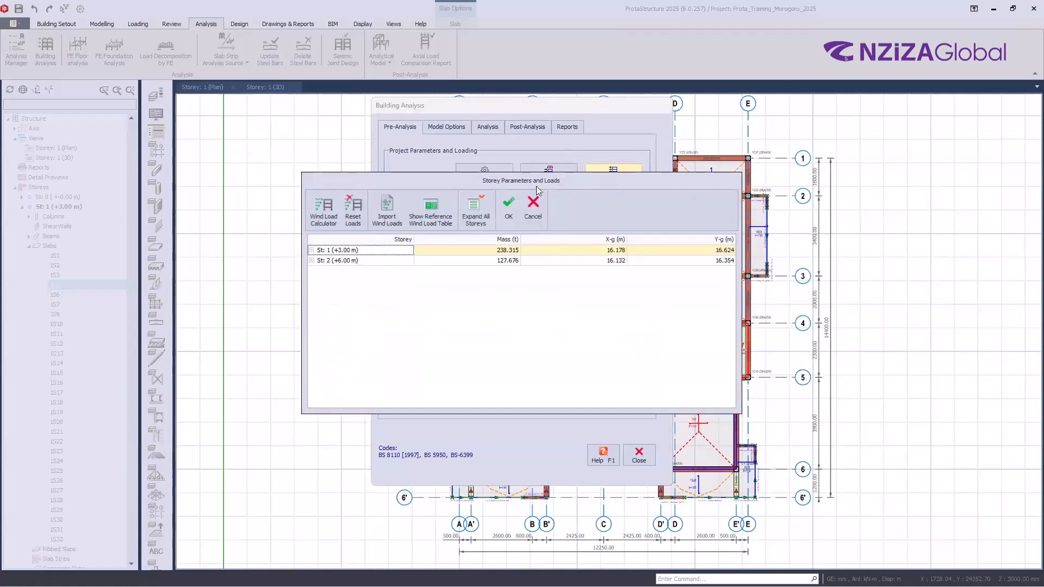
click(533, 209)
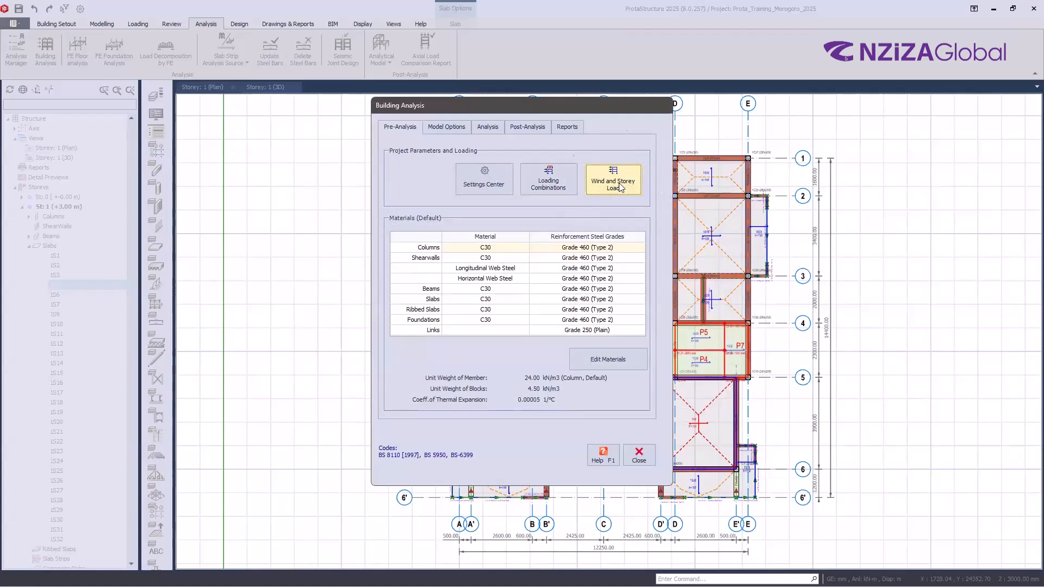
click(607, 184)
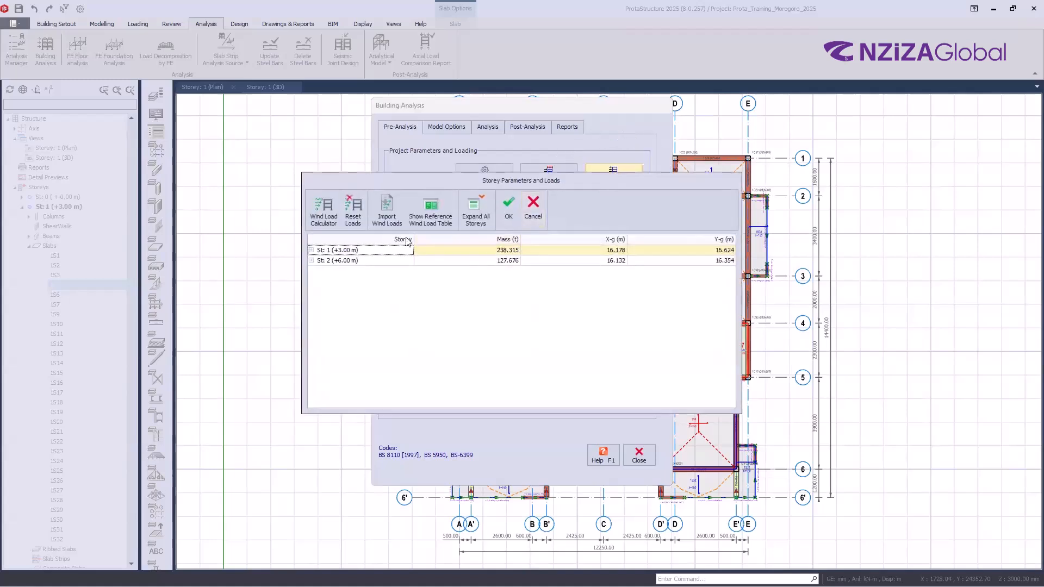
click(388, 217)
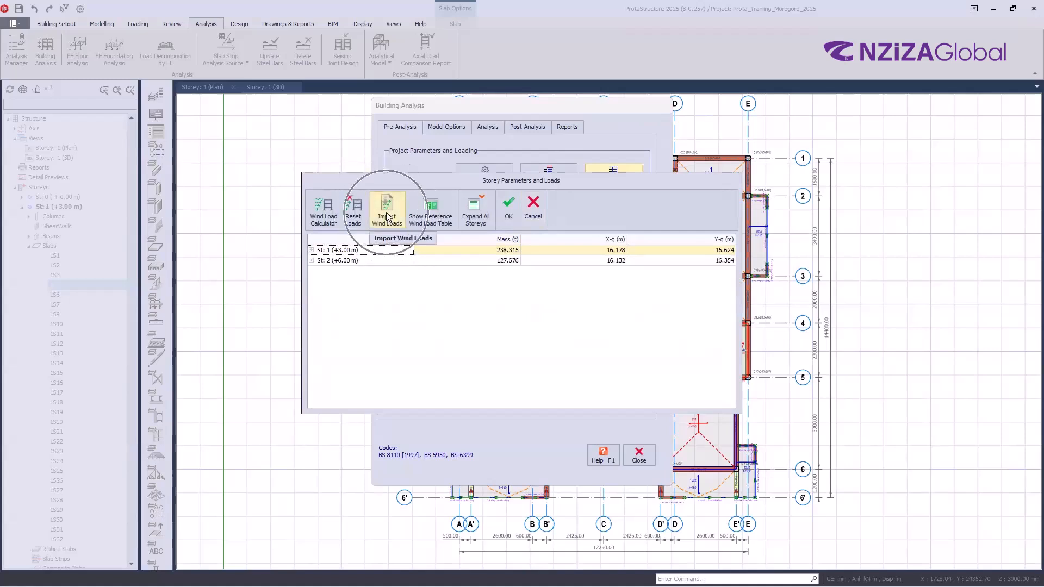
click(330, 219)
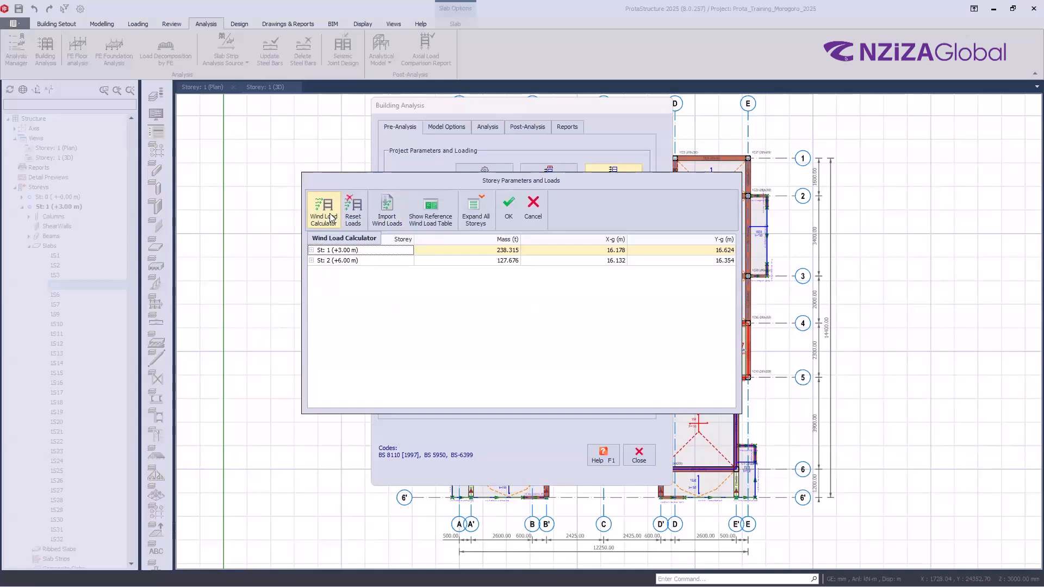
click(332, 217)
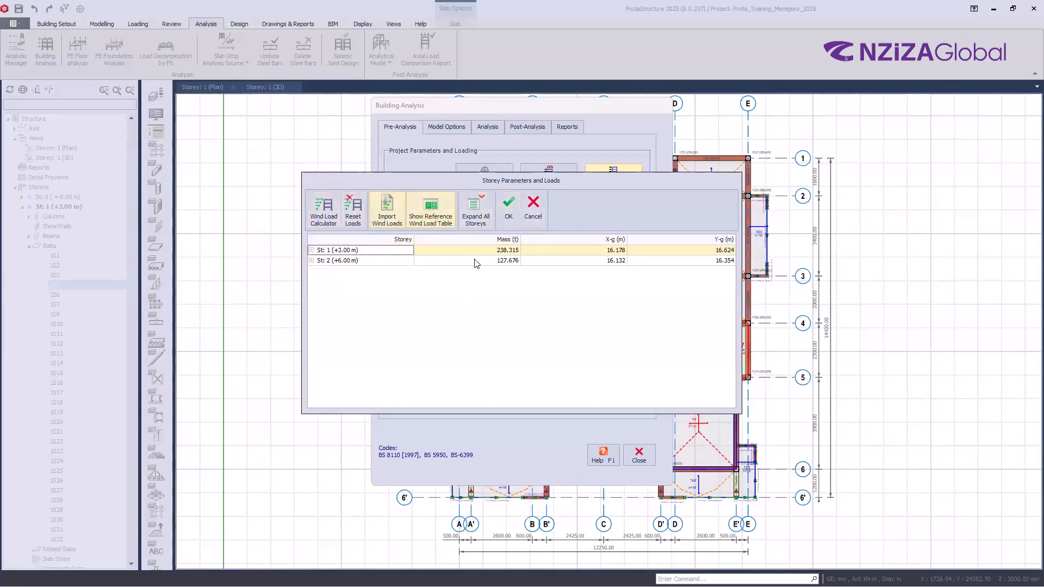
click(324, 216)
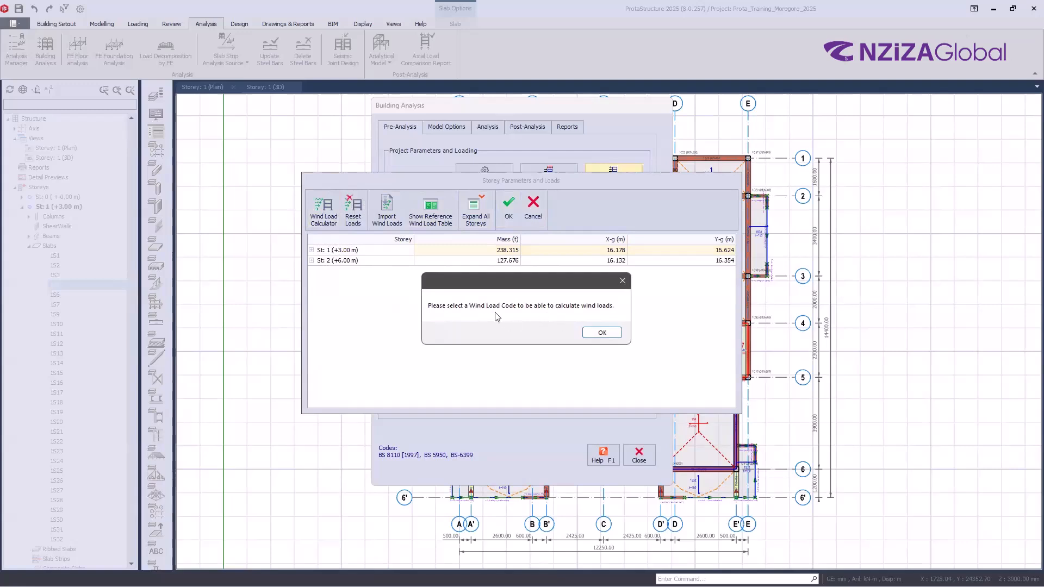
click(602, 332)
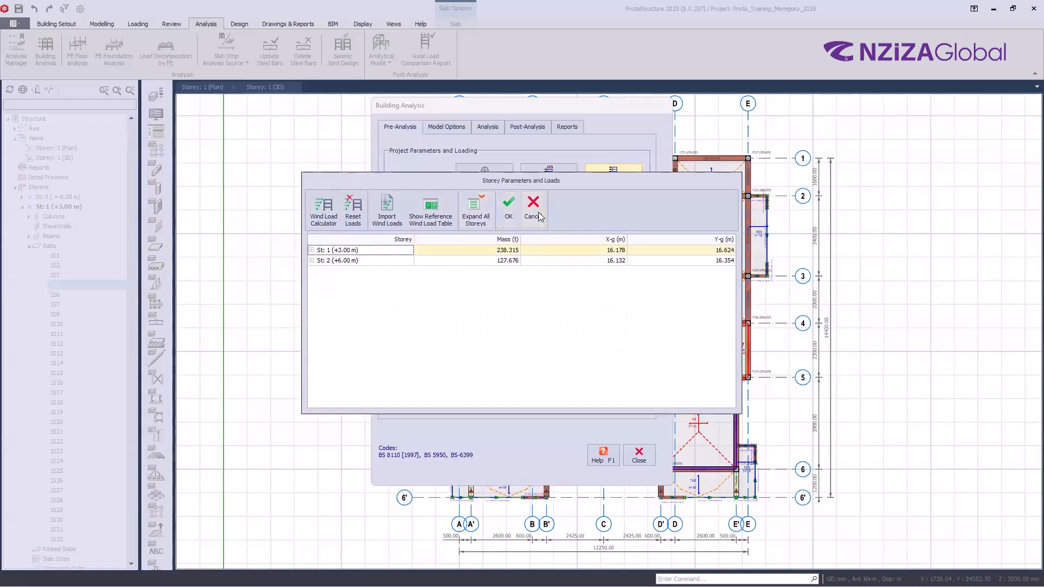
click(535, 216)
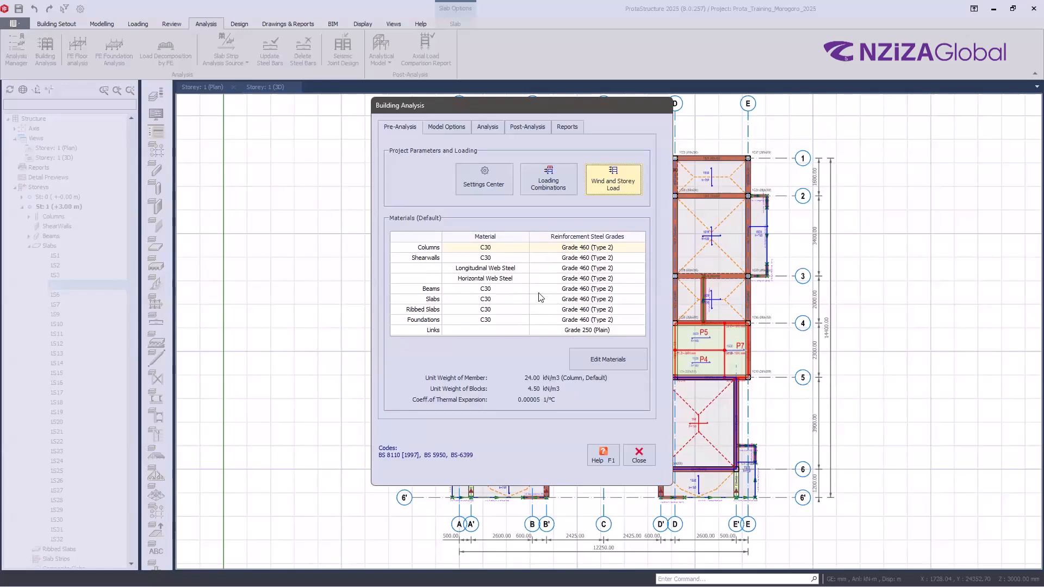
- Open the project's material settings and examine the default concrete and steel grades assigned to each member type
click(611, 362)
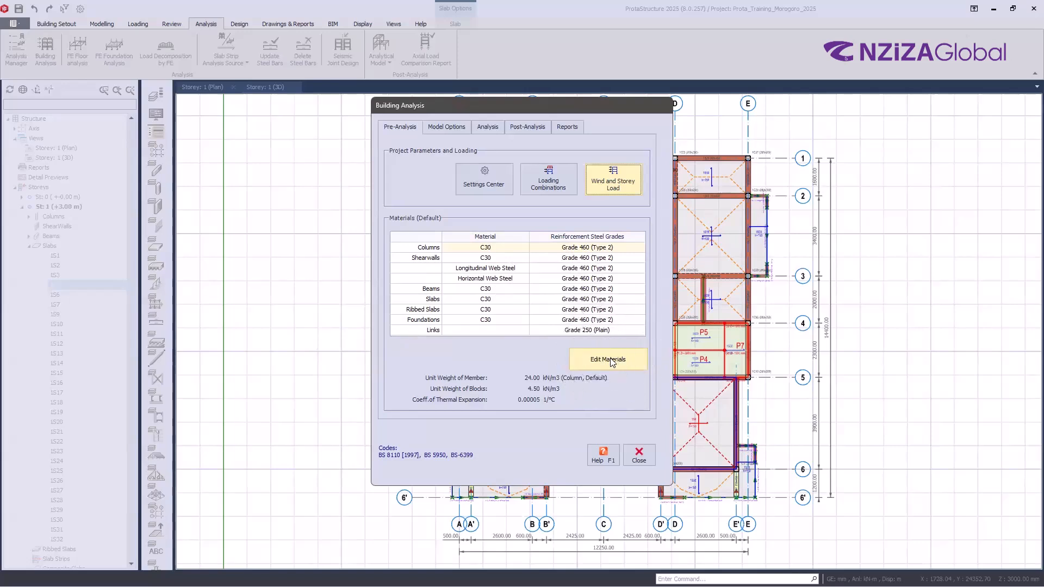
click(612, 362)
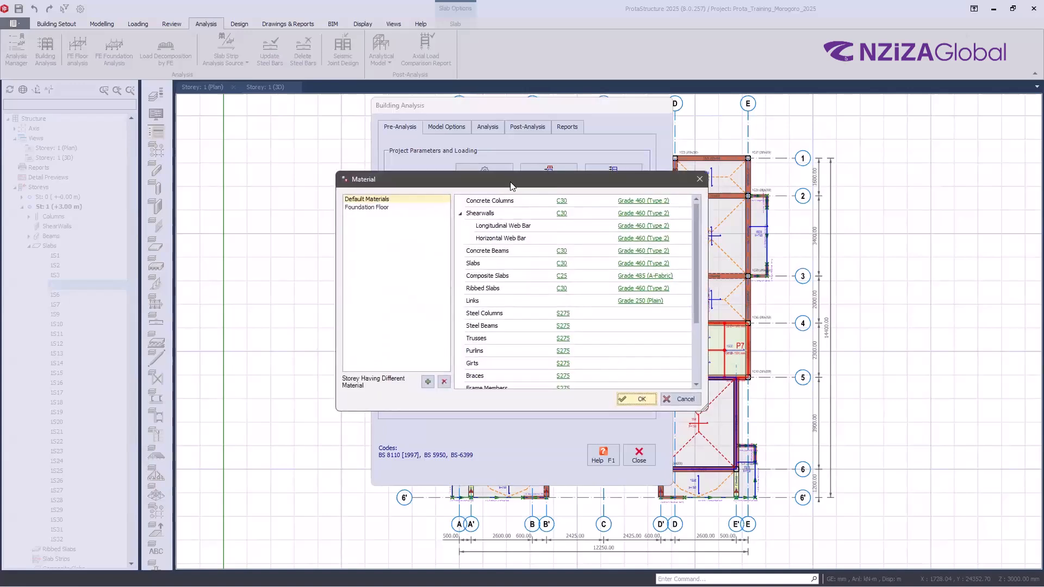
drag(511, 186, 517, 162)
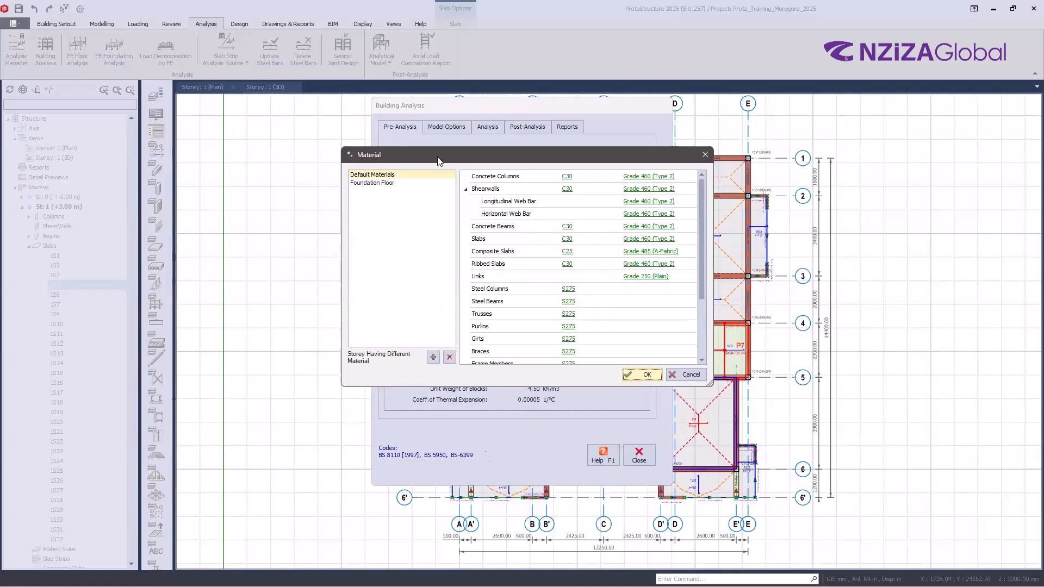
scroll(514, 297, down, 1)
scroll(527, 324, up, 1)
key(ctrl)
- Open the concrete grade library for the concrete columns and examine the properties of the grades from C20 to C75
click(567, 178)
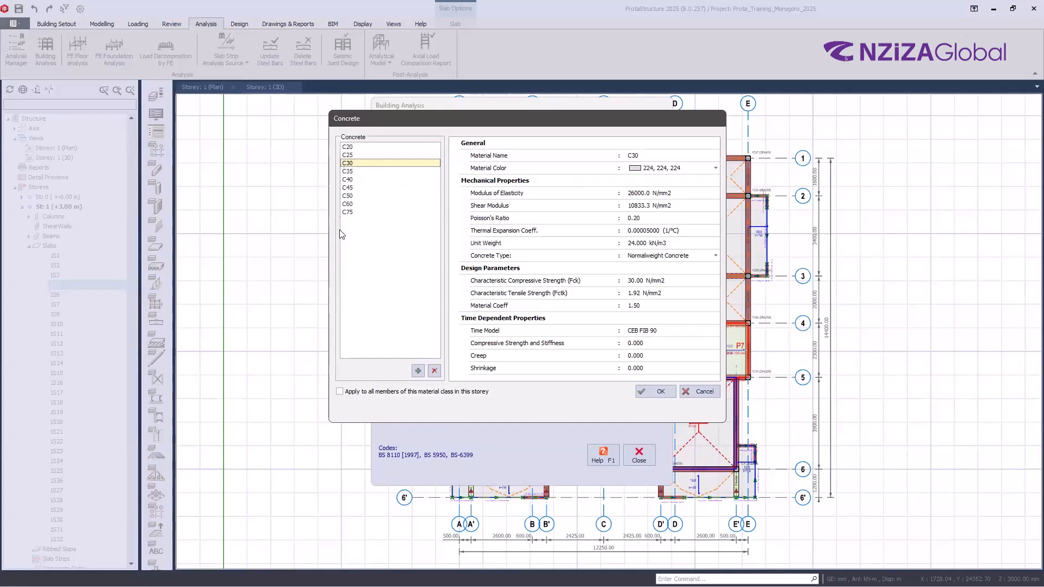
click(348, 171)
click(347, 188)
click(348, 212)
click(348, 179)
click(348, 147)
click(348, 171)
click(348, 203)
click(348, 180)
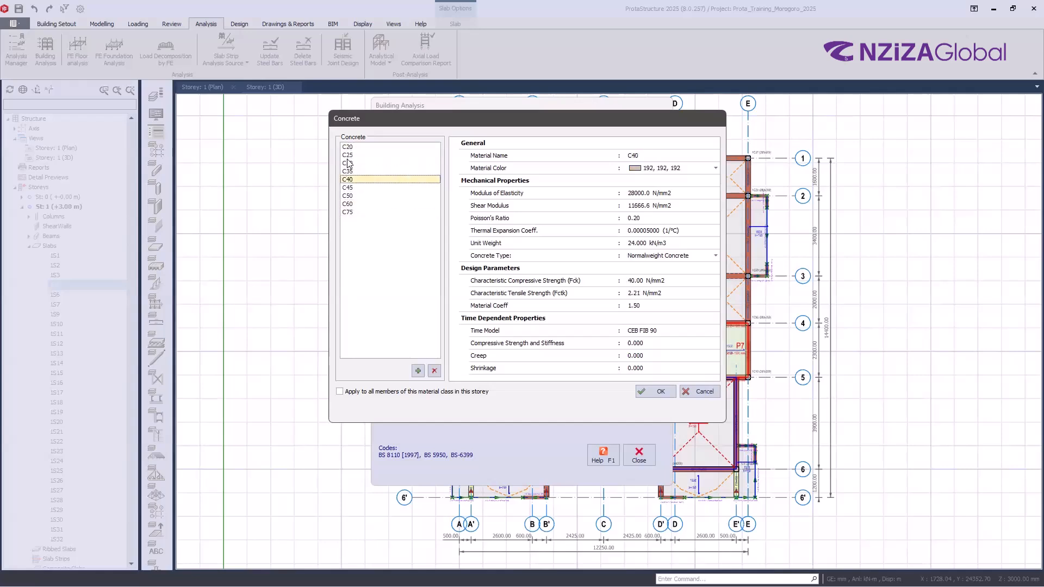
click(348, 164)
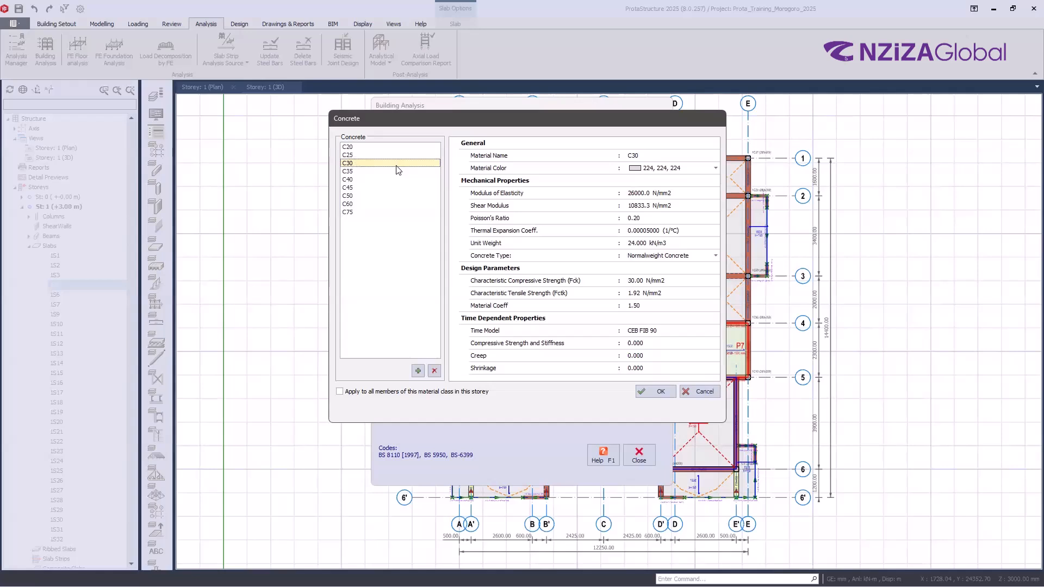
- Compare the C25 and C30 properties and assign C25 to the concrete columns
click(347, 155)
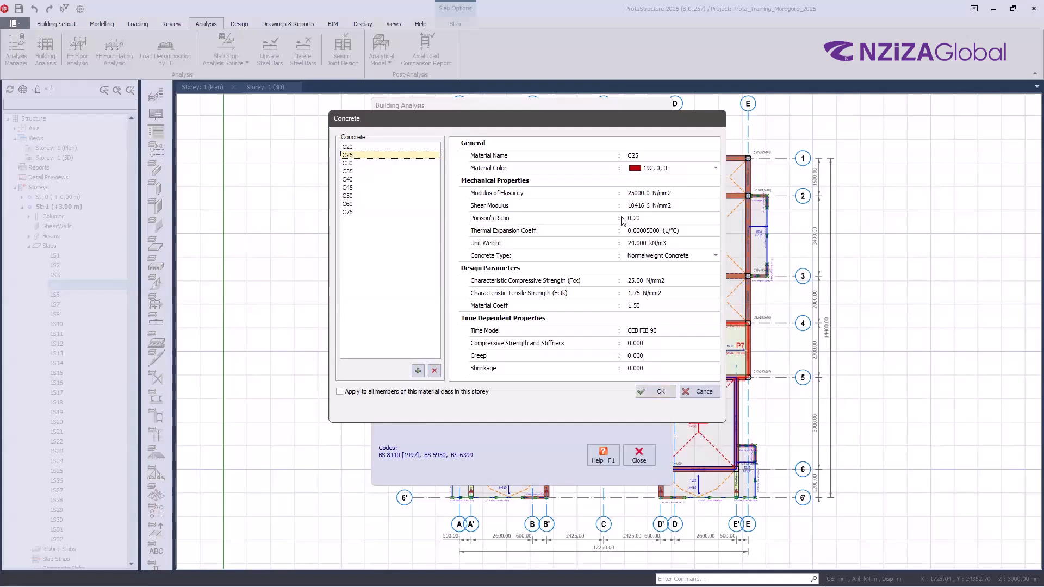
click(350, 163)
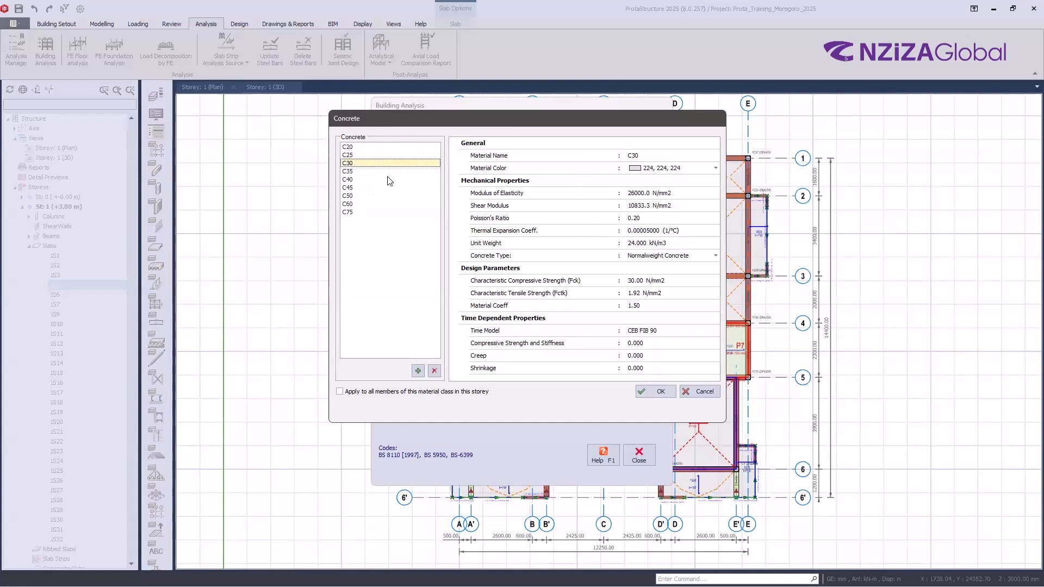
click(356, 156)
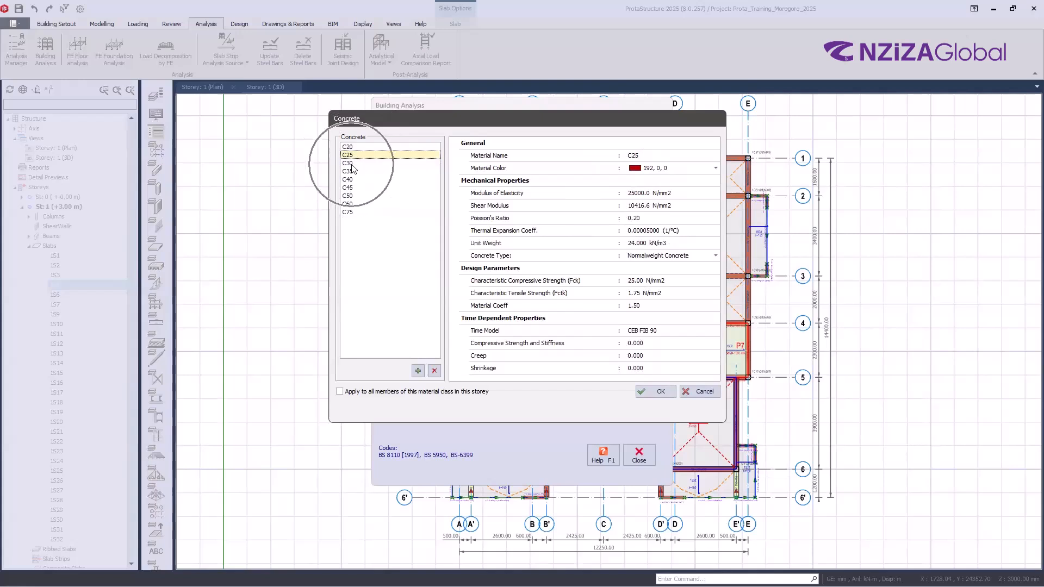
click(418, 372)
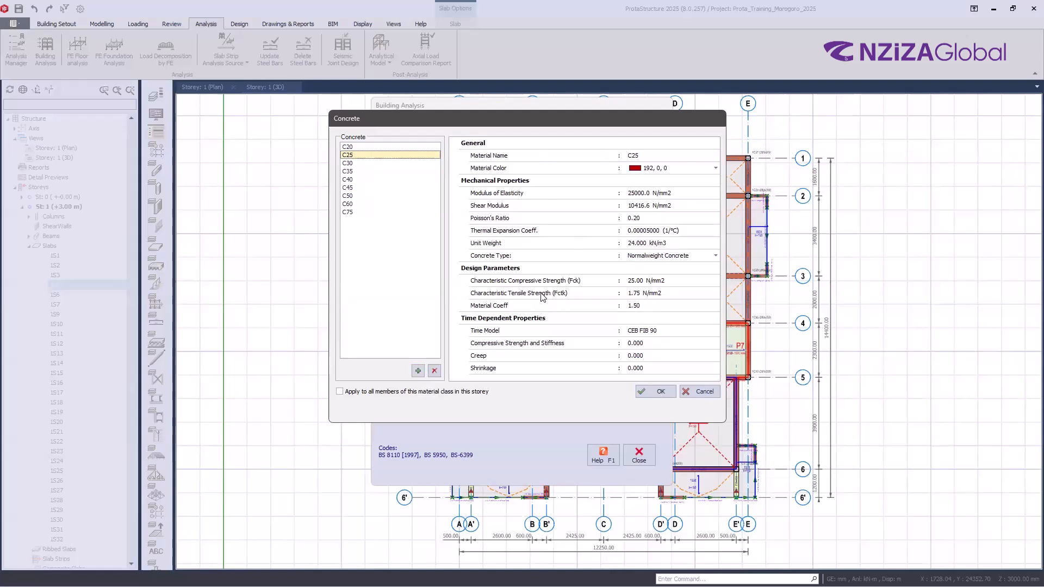
click(350, 203)
click(358, 156)
click(661, 394)
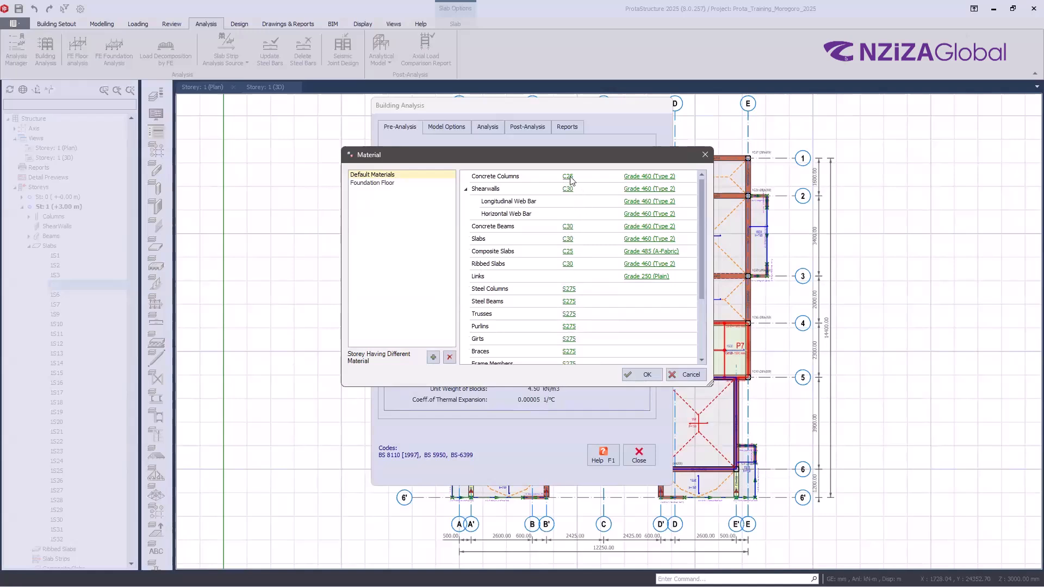
- Apply concrete grade C25 to all members of this material class in the storey
click(568, 177)
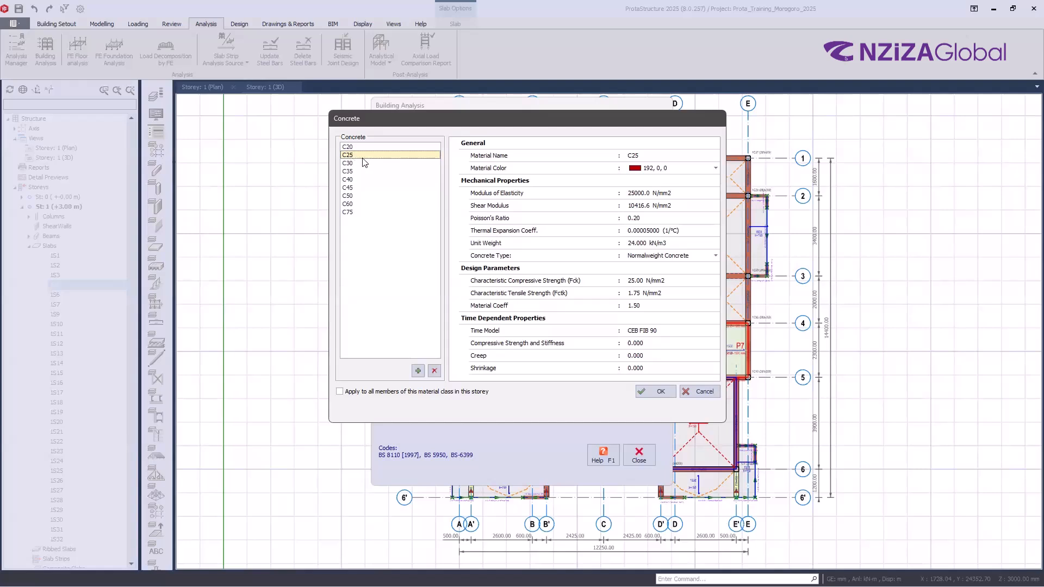
key(ctrl)
key(ctrl)
key(ctrl)
key(ctrl)
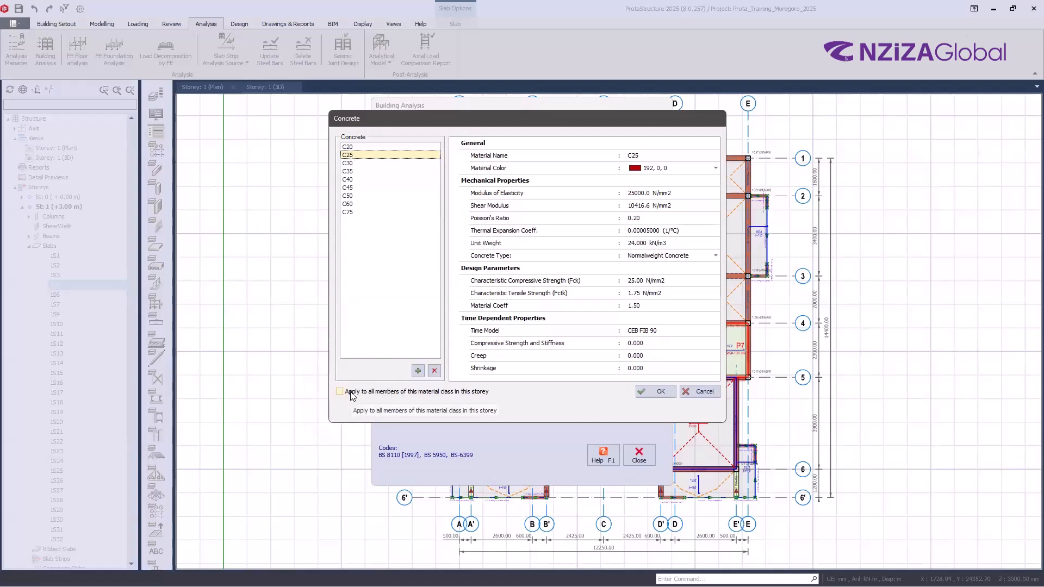
click(352, 392)
click(659, 392)
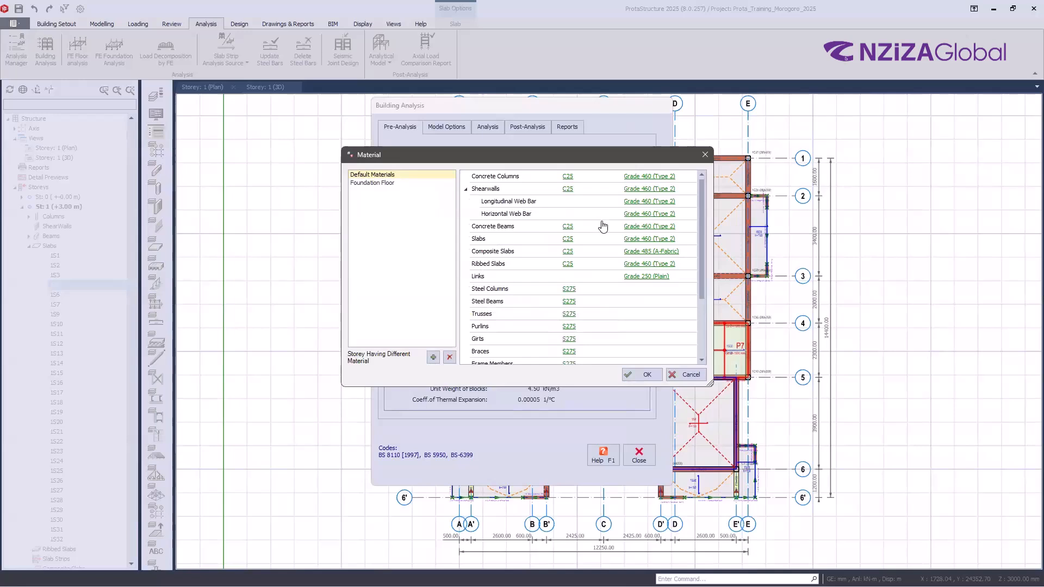
- Set the reinforcement to Grade 500 (Type 2) and apply it to all members of this material class
key(ctrl)
click(644, 177)
click(698, 392)
click(648, 178)
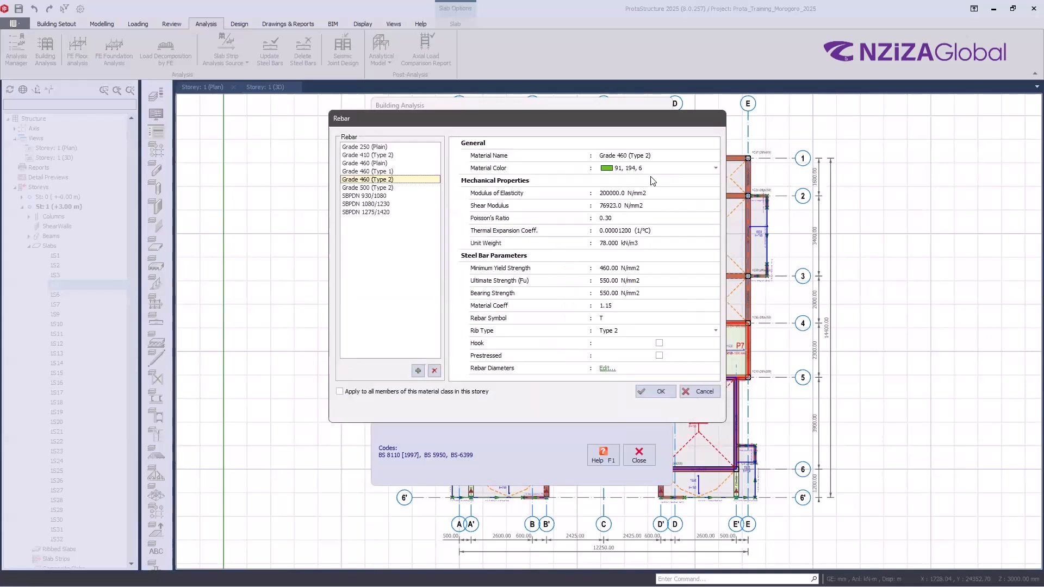
click(370, 188)
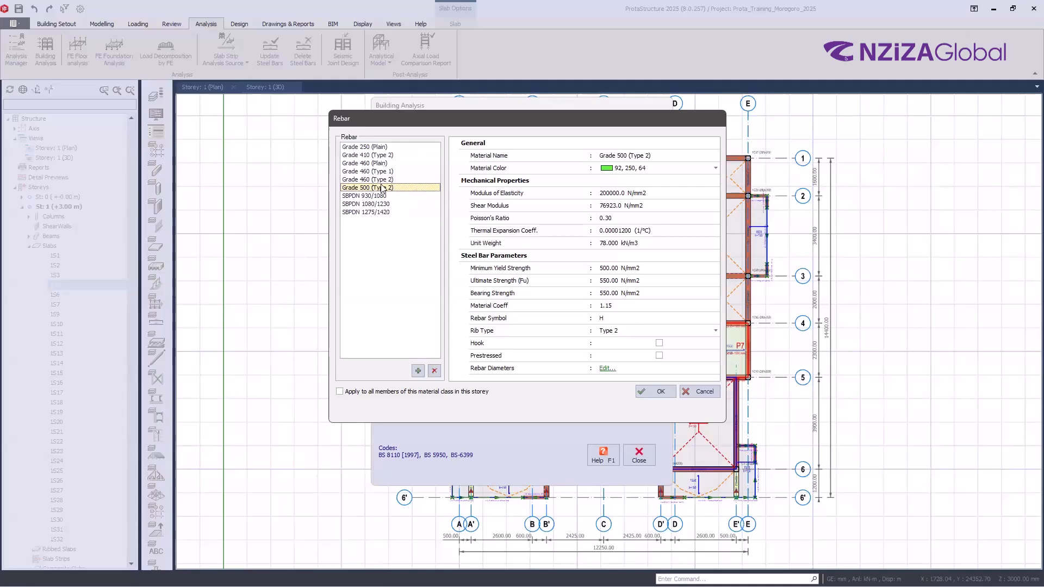
click(357, 392)
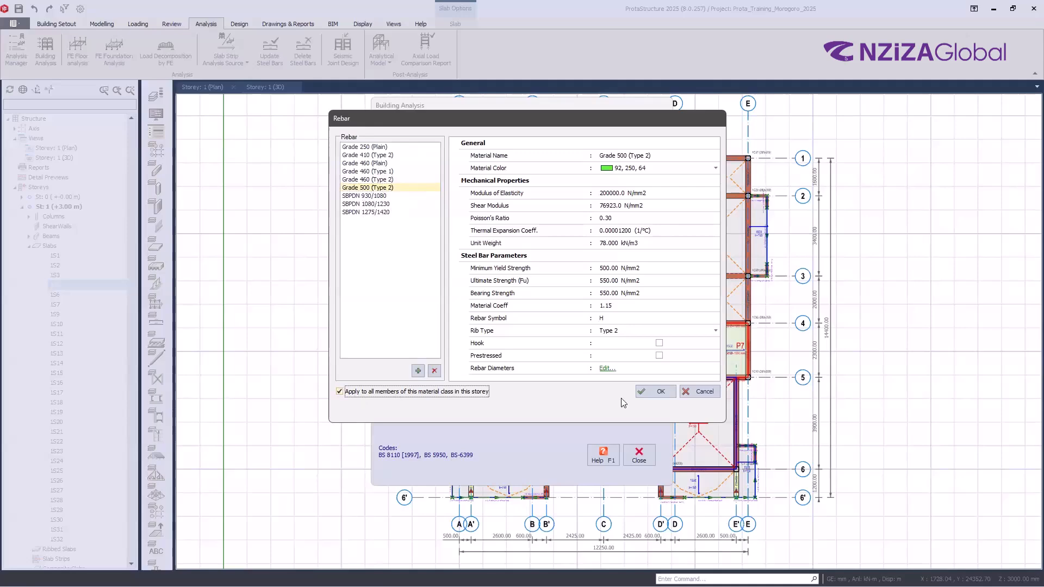
click(655, 392)
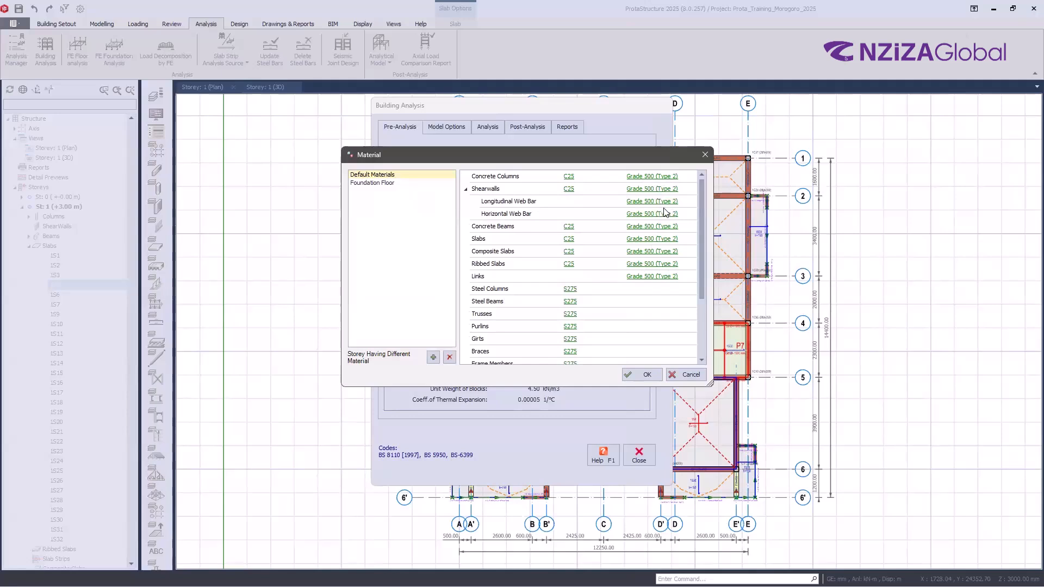
- Open the Grade 500 (Type 2) rebar diameter table and restrict the column bars to 14 and 16 mm
click(646, 177)
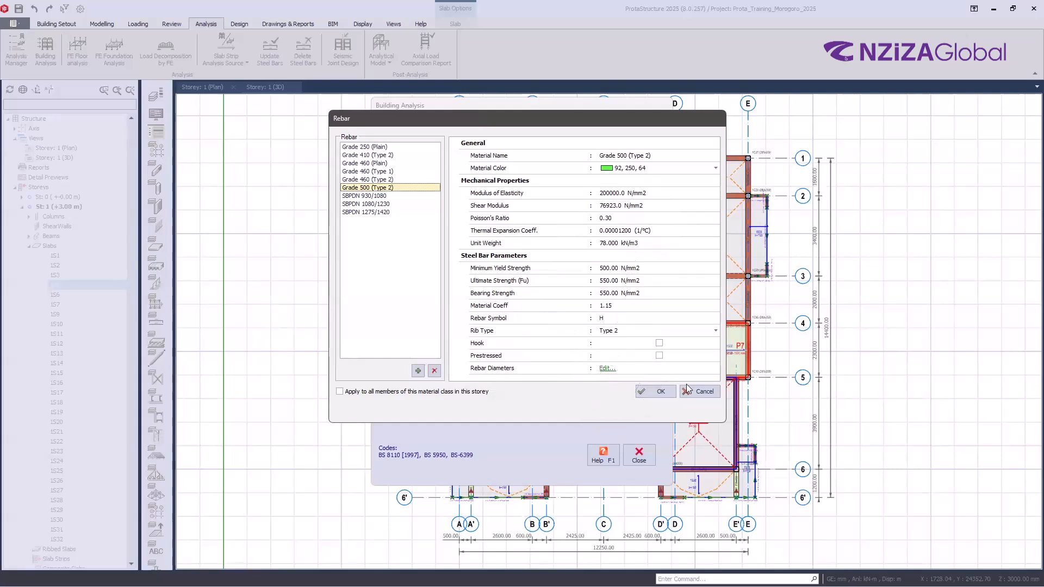
click(700, 392)
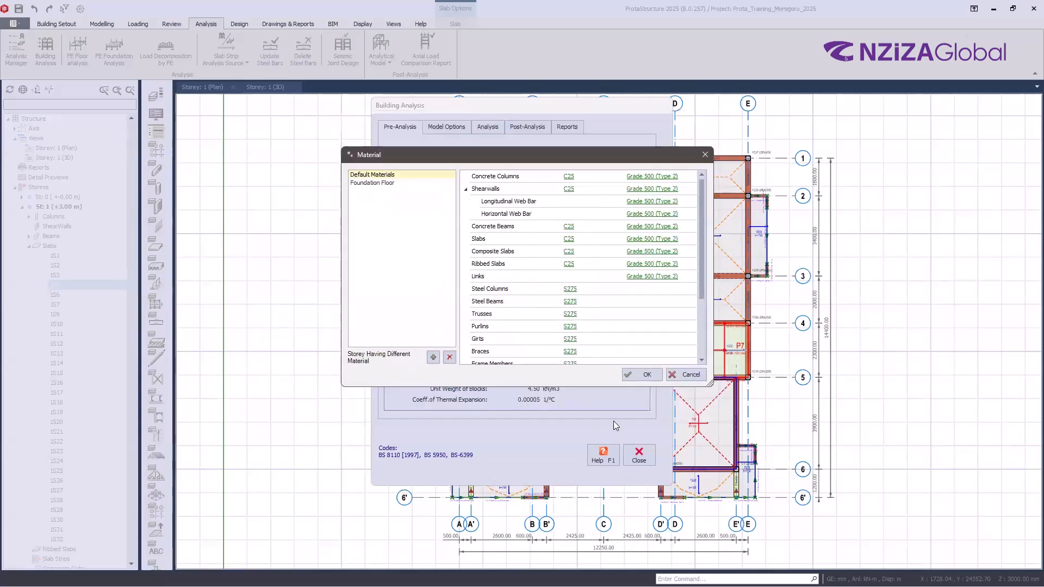
click(647, 182)
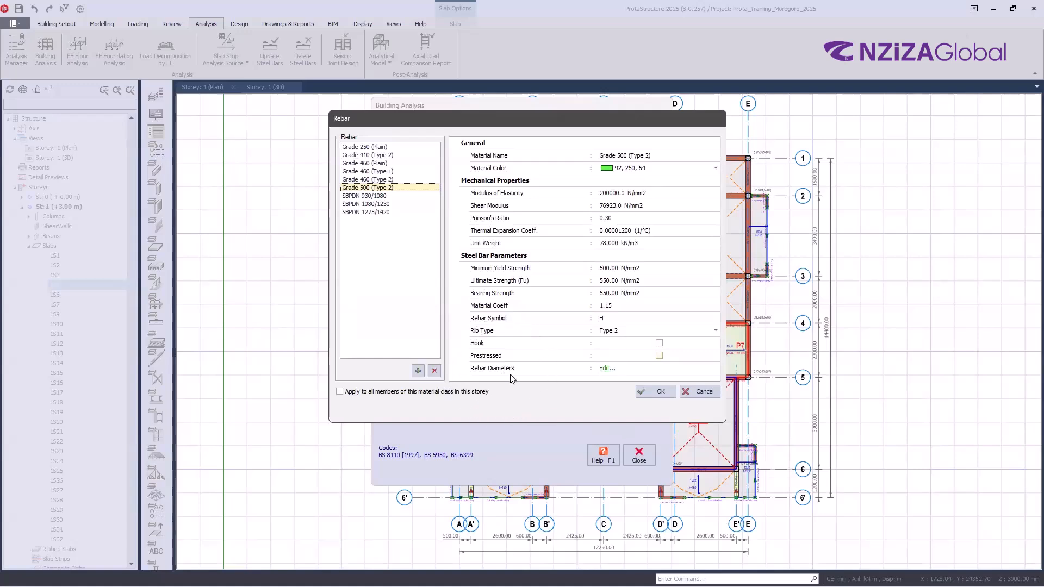
click(607, 370)
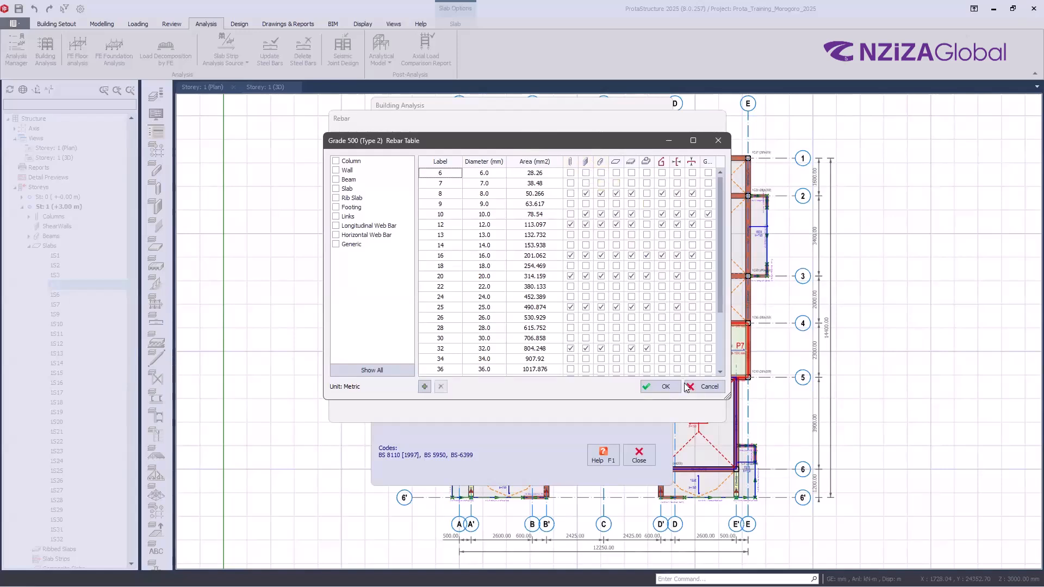
scroll(600, 320, down, 3)
scroll(599, 320, up, 3)
click(570, 307)
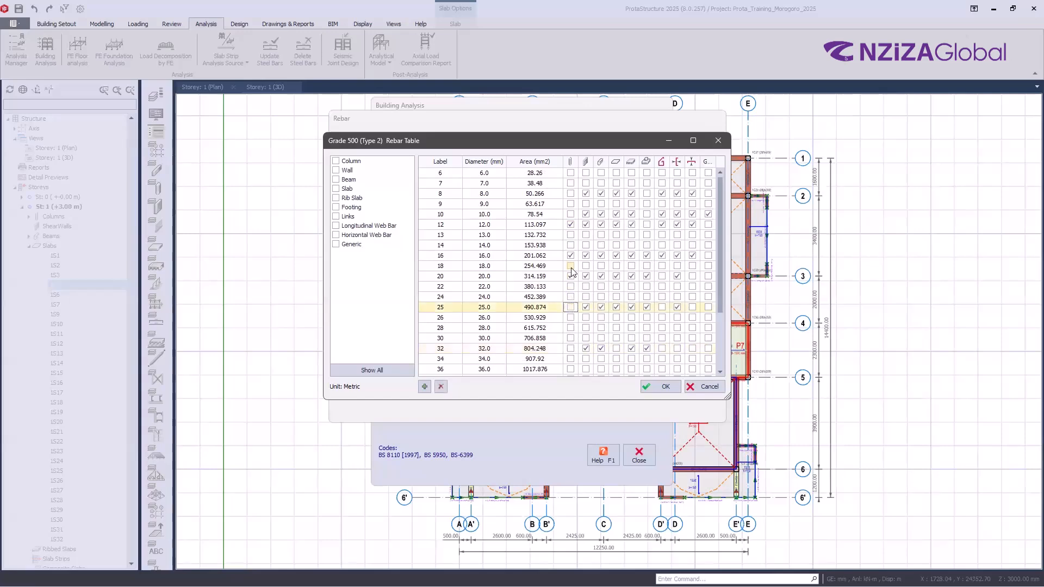
click(571, 276)
click(570, 256)
click(570, 224)
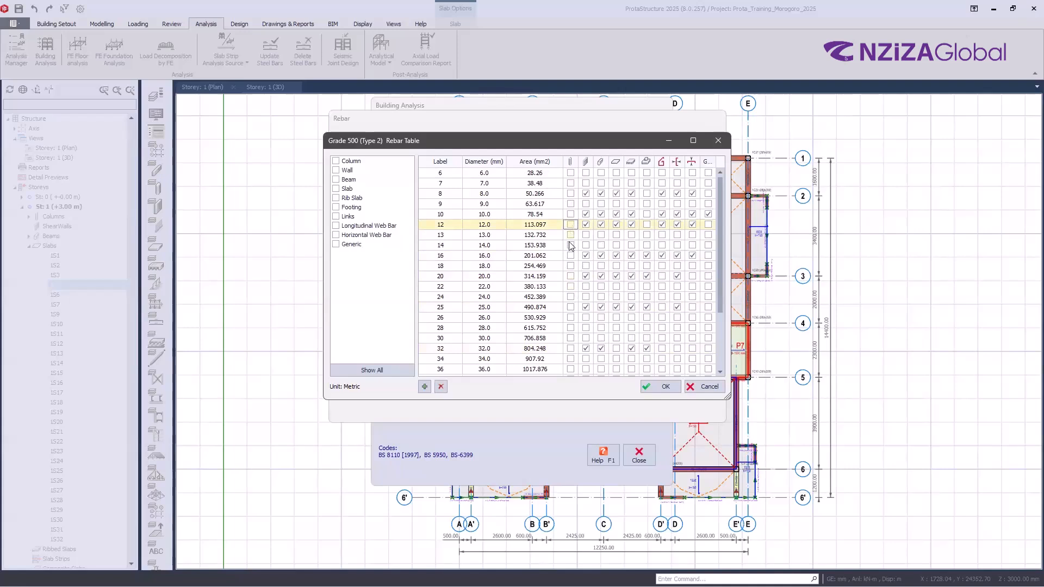
click(570, 245)
click(570, 256)
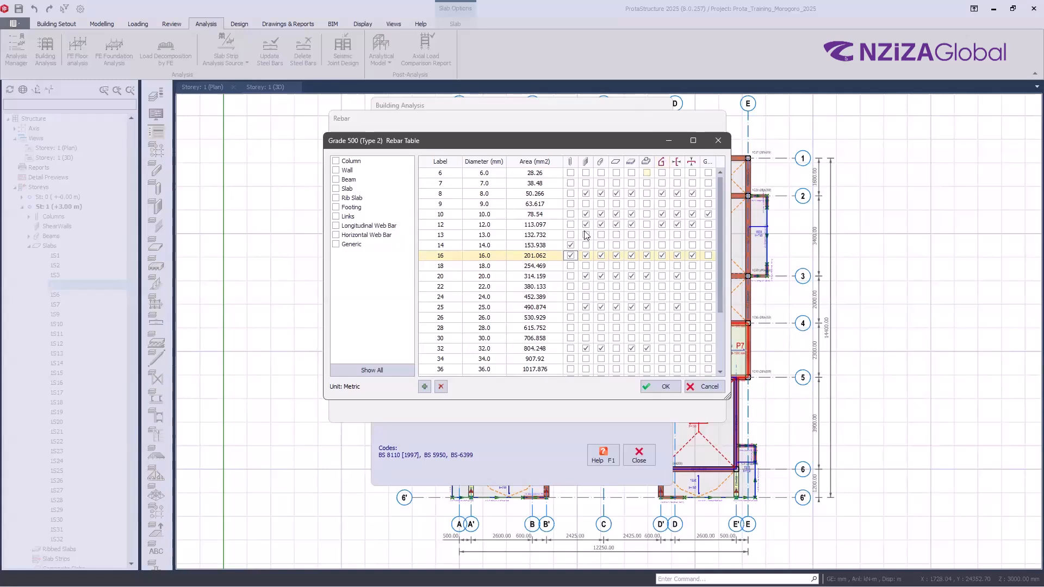
- Disable the 32 mm bar for walls, beams, rib slabs and footings
click(585, 349)
click(601, 348)
click(631, 349)
click(647, 348)
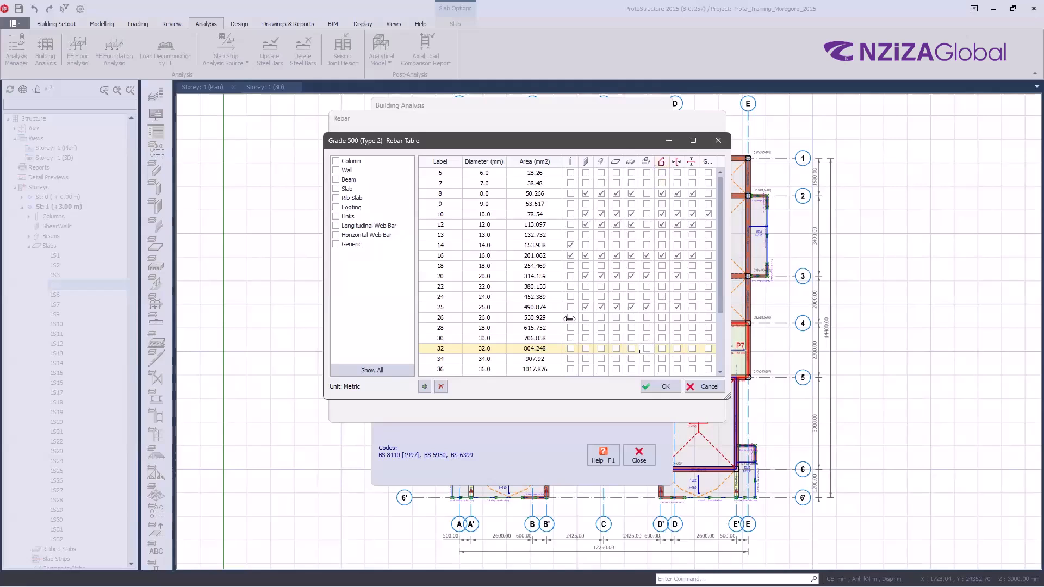
- Disable the 25 mm bar for walls, beams, slabs, rib slabs, footings and longitudinal web bars
click(586, 307)
click(601, 307)
click(616, 307)
click(631, 307)
click(646, 307)
click(677, 308)
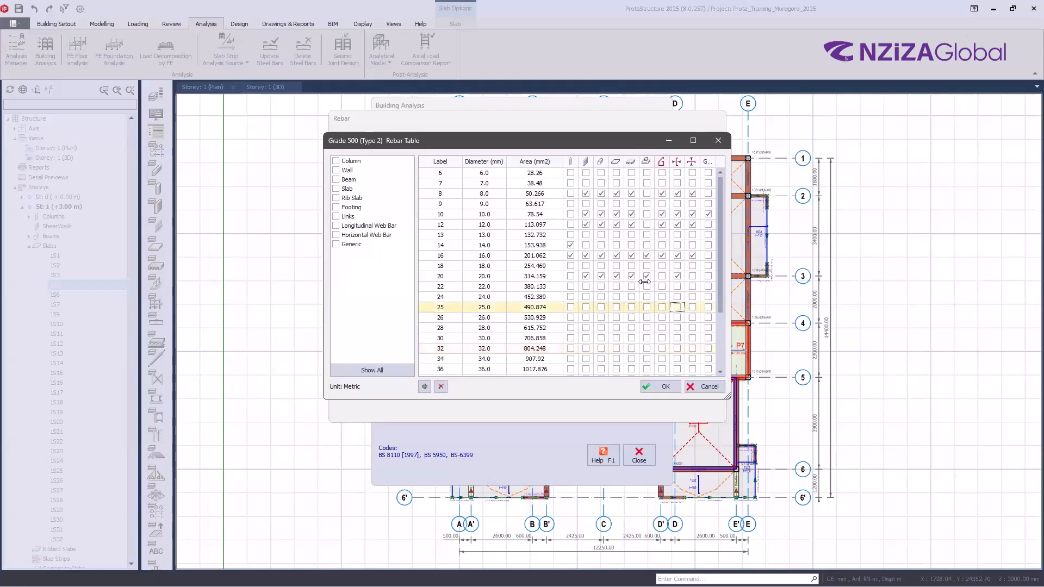
- Disable the 20 mm bar for walls, beams, slabs, rib slabs, footings and longitudinal web bars
click(585, 277)
click(600, 276)
click(616, 277)
click(631, 276)
click(646, 277)
click(677, 276)
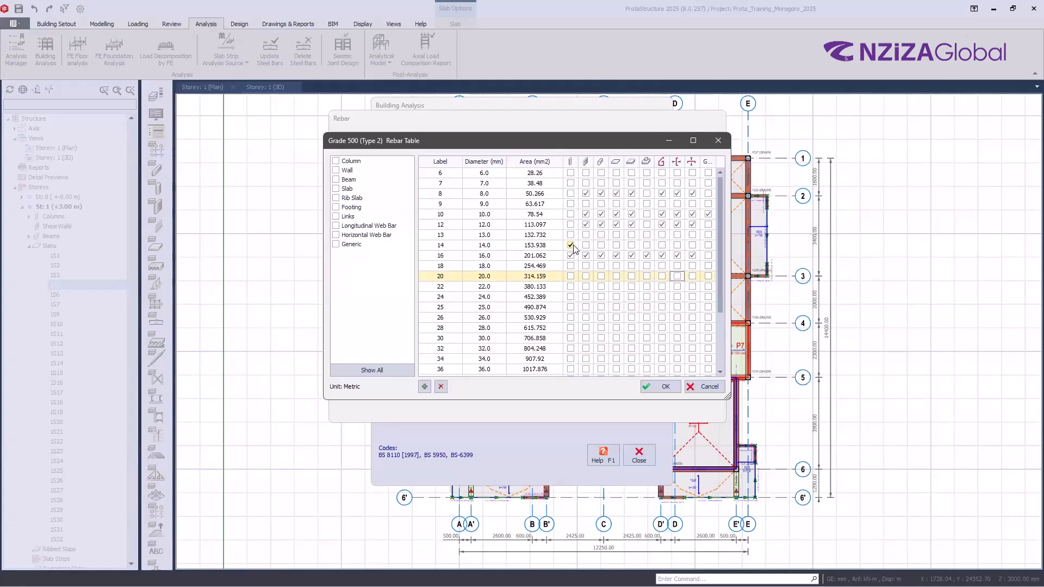
- Restrict the beam bars to 14 and 16 mm, and enable 12 and 14 mm bars for footings
click(601, 193)
click(601, 215)
click(601, 245)
click(601, 225)
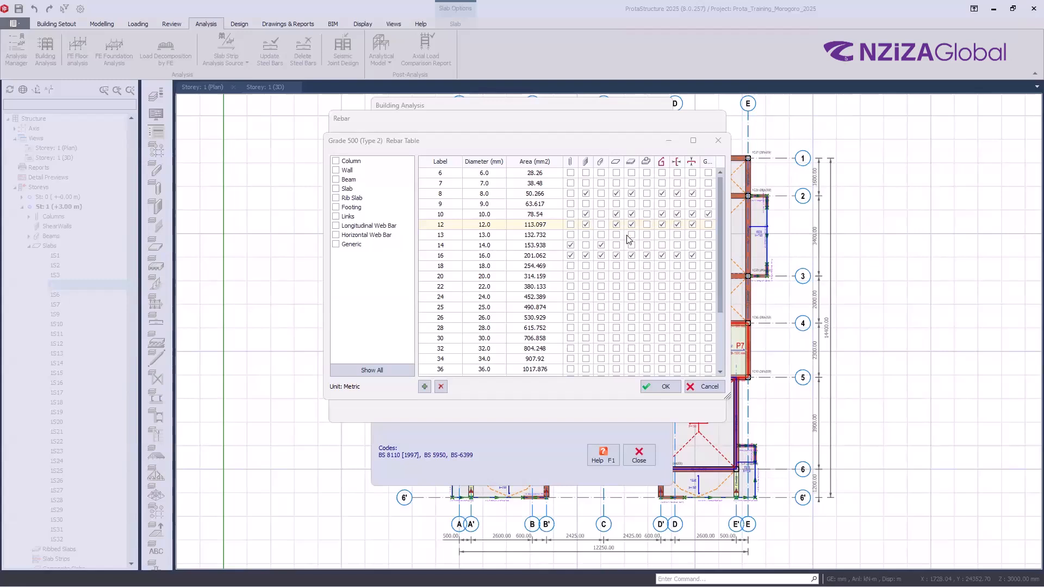
click(647, 246)
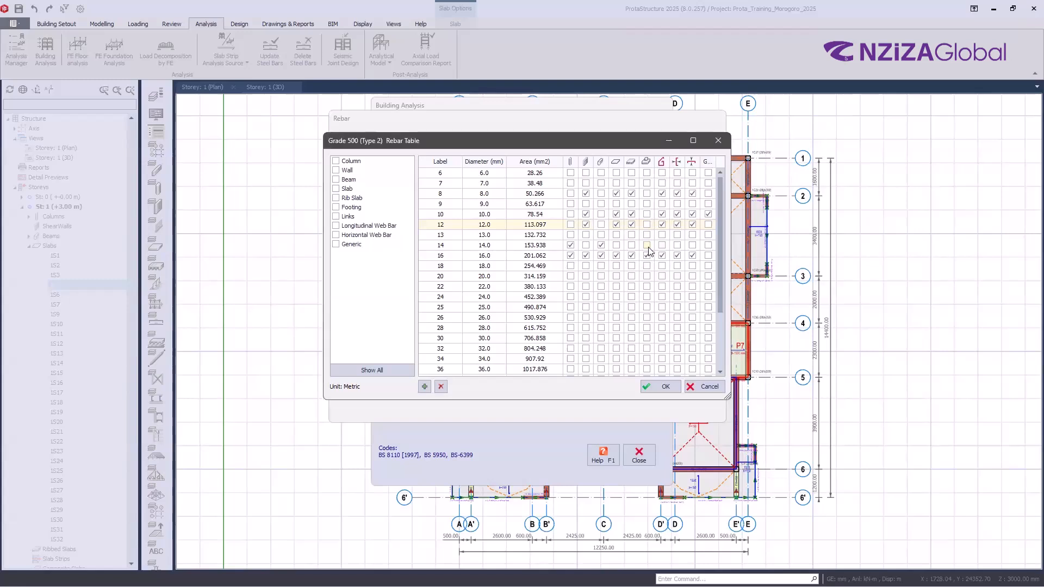
click(647, 225)
- Restrict the slab bars to 10 mm and the link bars to 8 and 10 mm
click(616, 194)
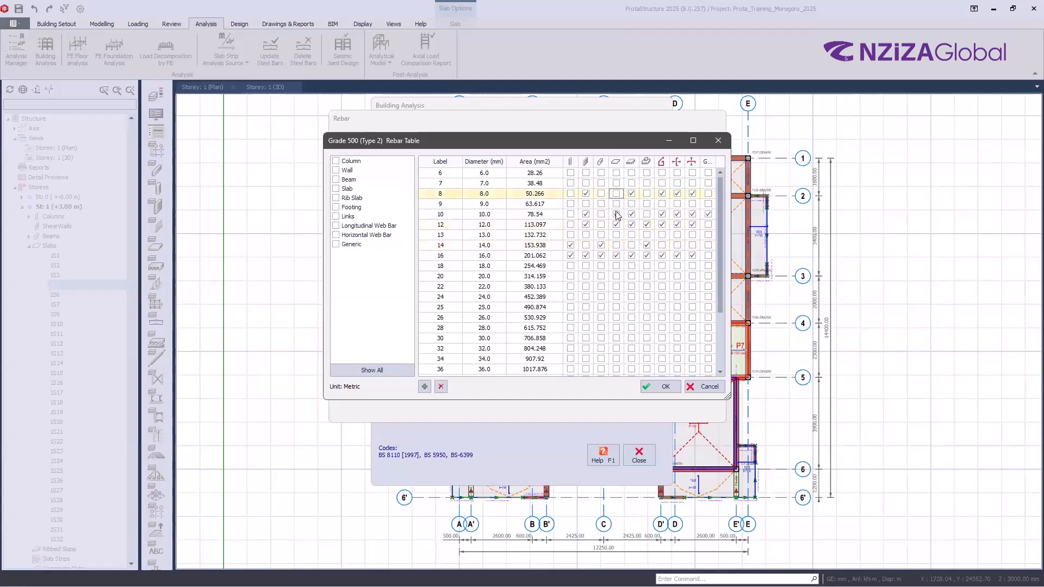
click(617, 226)
click(616, 256)
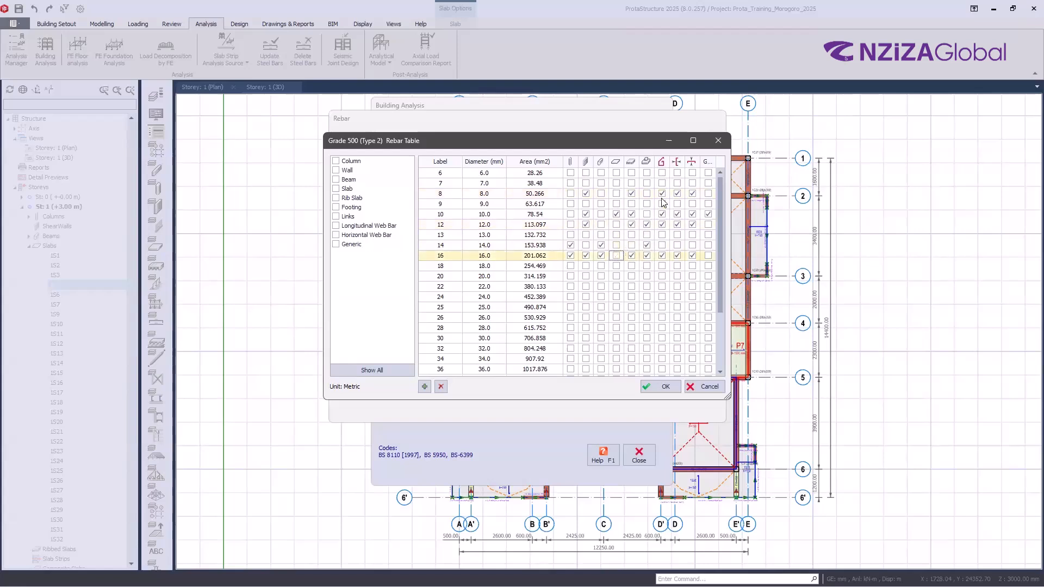
click(663, 224)
click(662, 256)
- Accept the rebar table and apply Grade 500 (Type 2) to all members of this material class in the storey
click(665, 387)
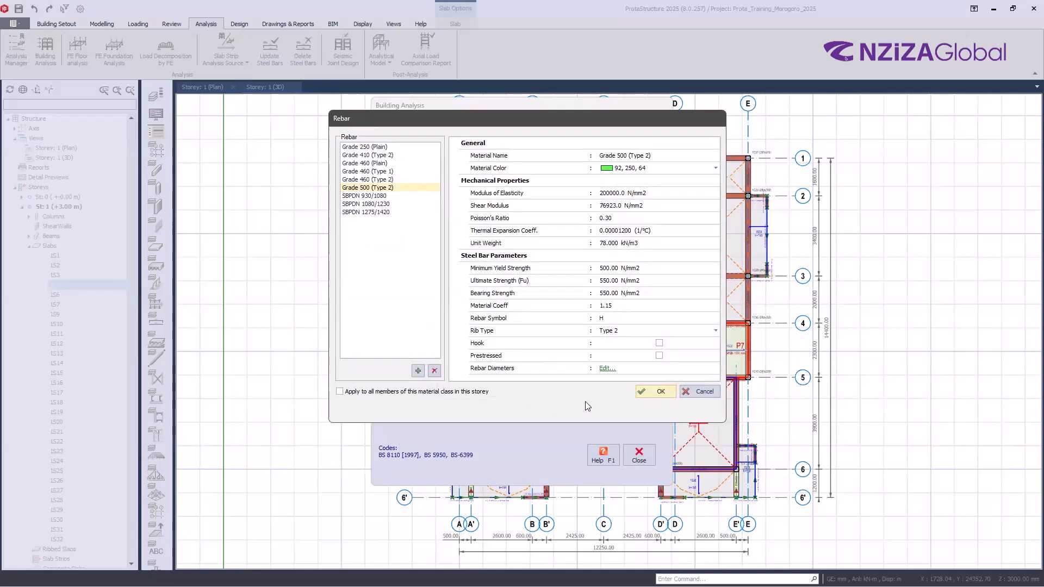
click(340, 392)
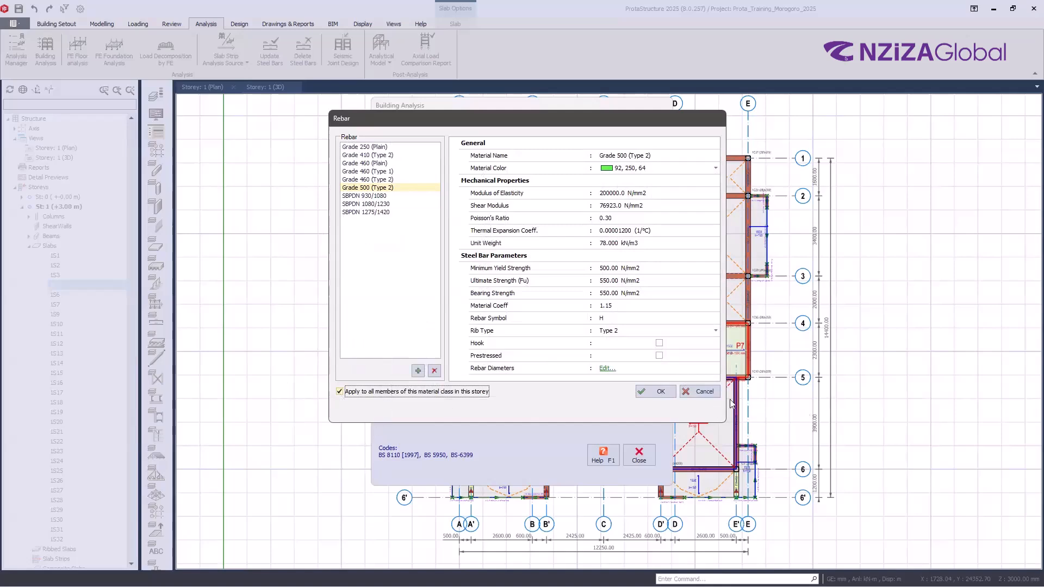
click(655, 391)
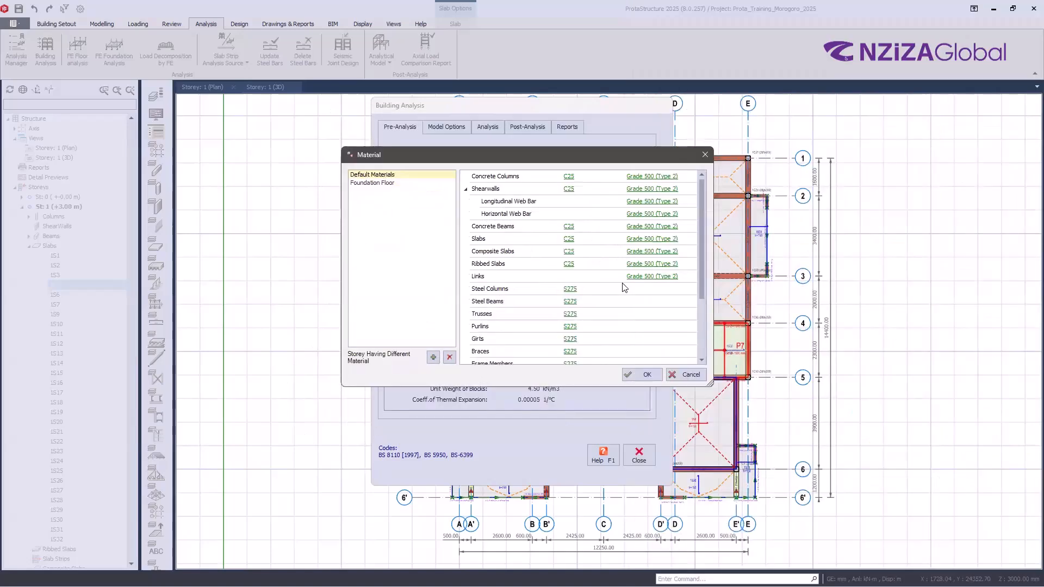
click(570, 187)
click(570, 189)
key(ctrl)
key(ctrl)
key(ctrl)
key(ctrl)
key(ctrl)
key(ctrl)
key(ctrl)
key(ctrl)
key(ctrl)
- Set the Foundation Floor's foundation reinforcement to Grade 500 (Type 2)
click(372, 185)
key(ctrl)
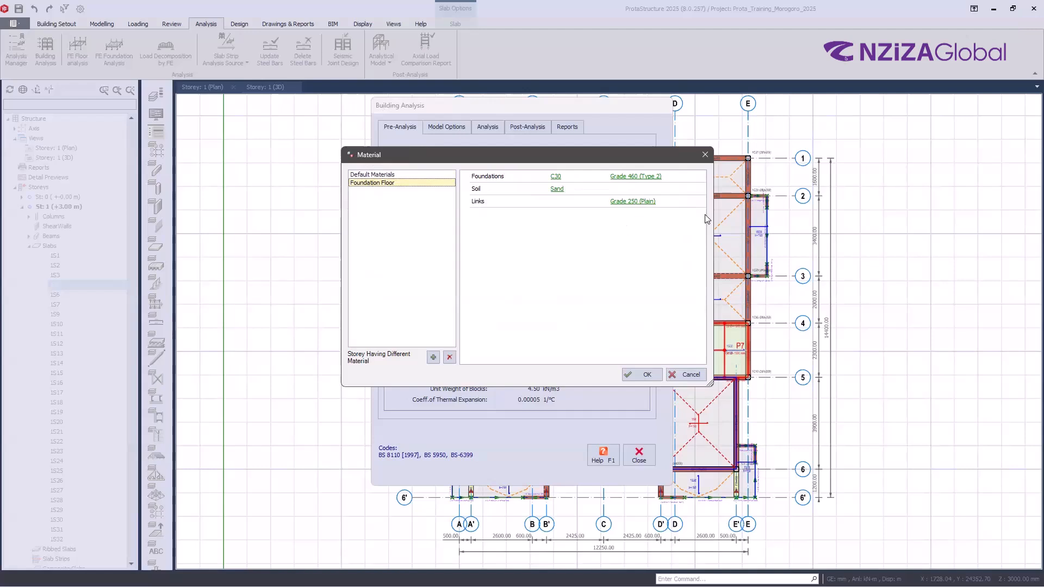
click(635, 176)
click(363, 188)
click(652, 391)
- Compare the Default Materials with the Foundation Floor materials and accept the material settings
click(404, 175)
click(409, 183)
click(406, 175)
click(407, 183)
click(409, 175)
click(408, 183)
click(409, 175)
click(409, 183)
click(409, 175)
click(642, 375)
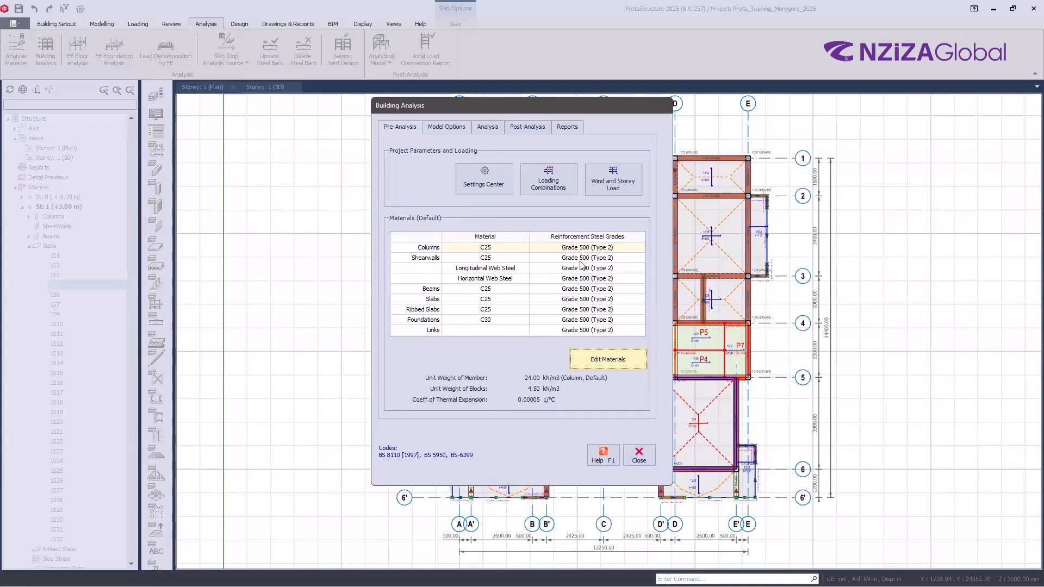
- Review the default material grades of all member types down to the formwork entries, and save the project
click(602, 361)
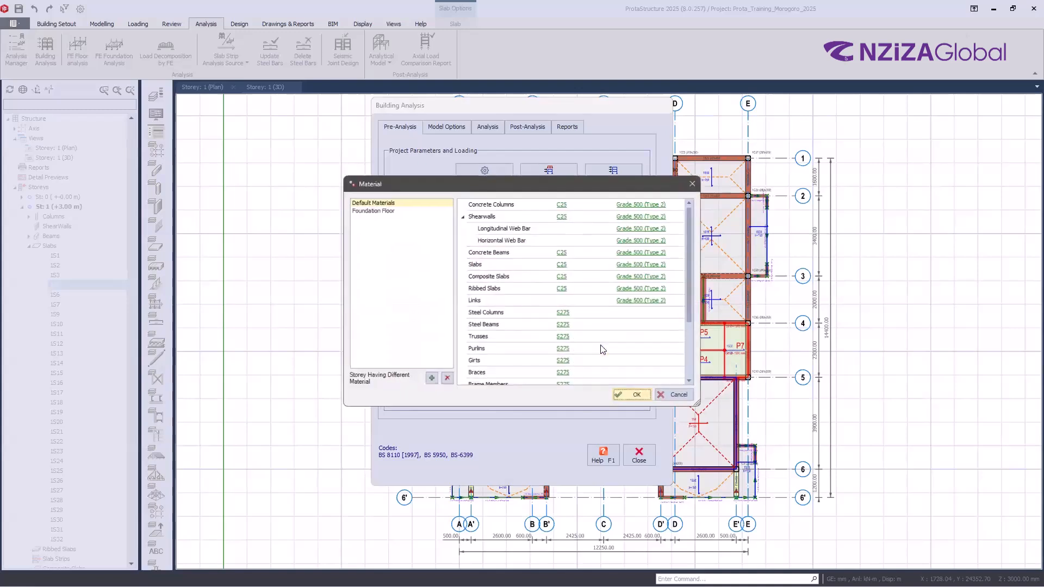
scroll(564, 280, down, 3)
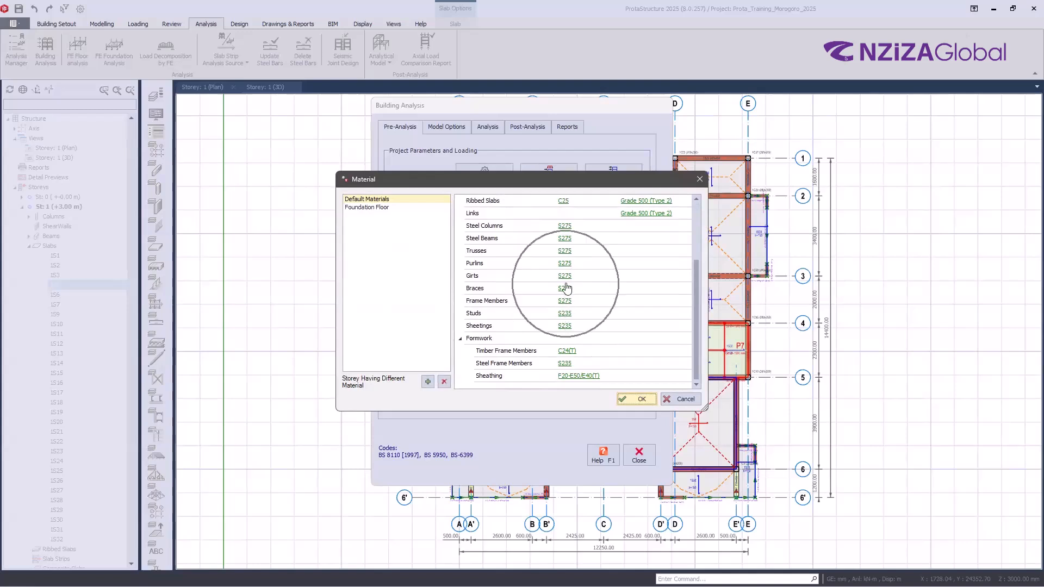
scroll(565, 293, up, 3)
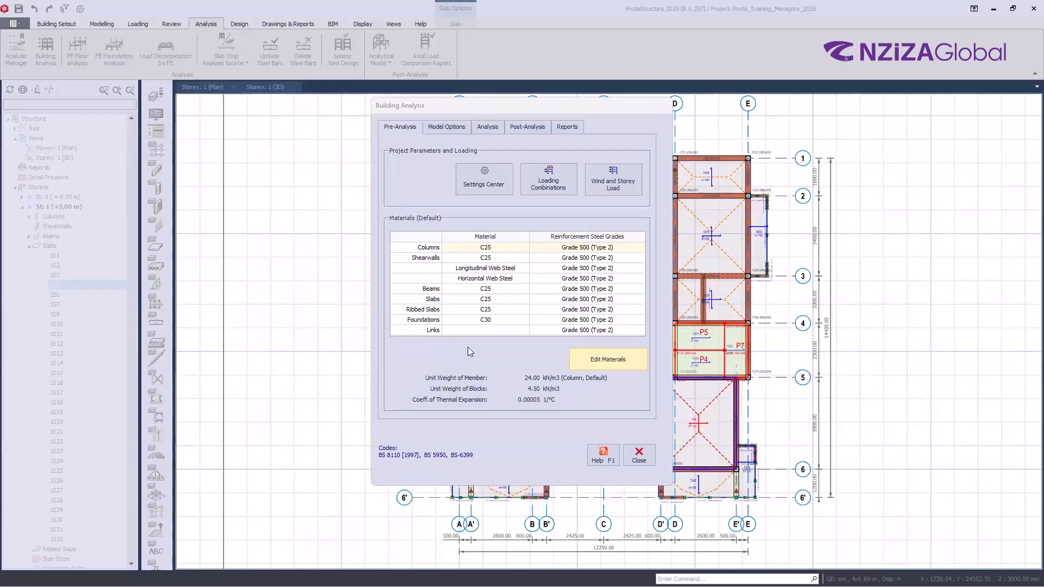
click(564, 246)
click(640, 457)
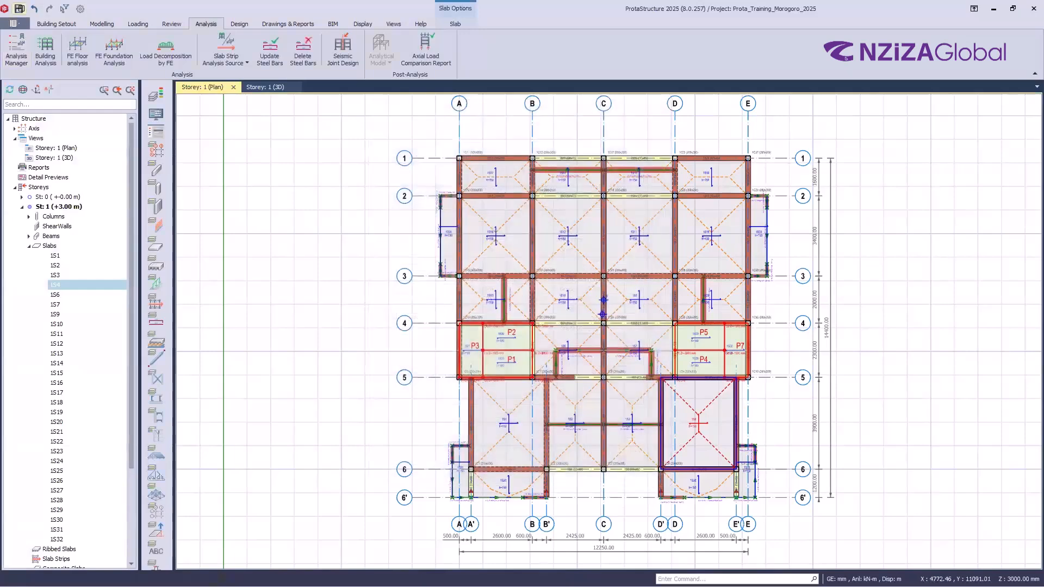
click(19, 9)
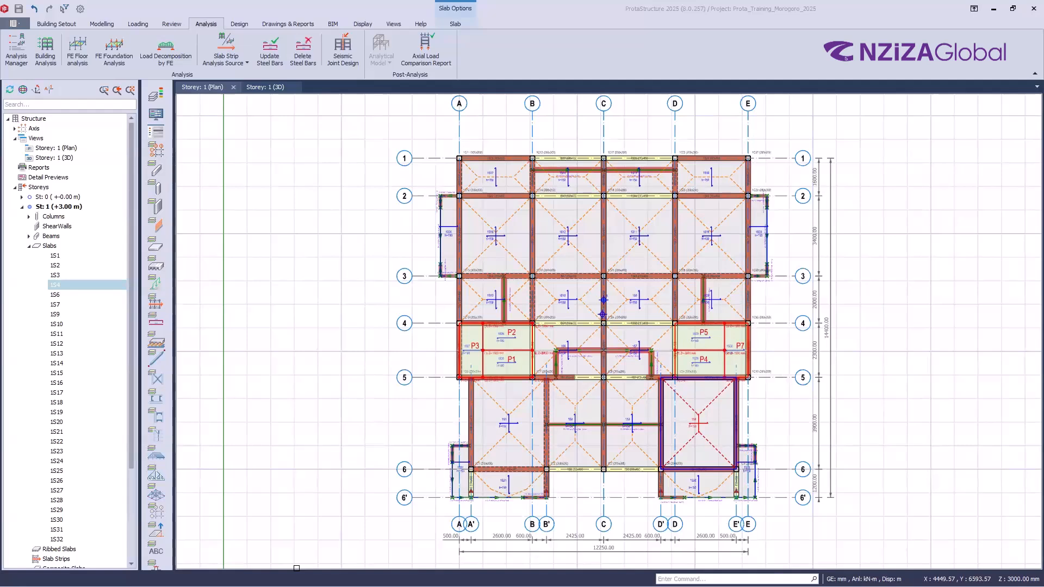
- Review the pre-analysis parameters and the general model options of the building analysis
click(41, 61)
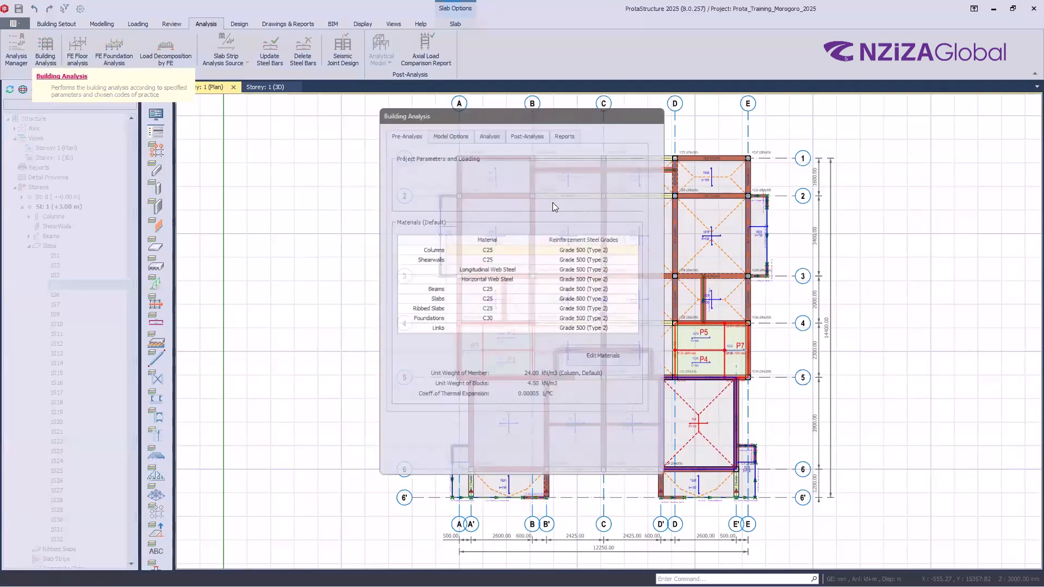
click(408, 128)
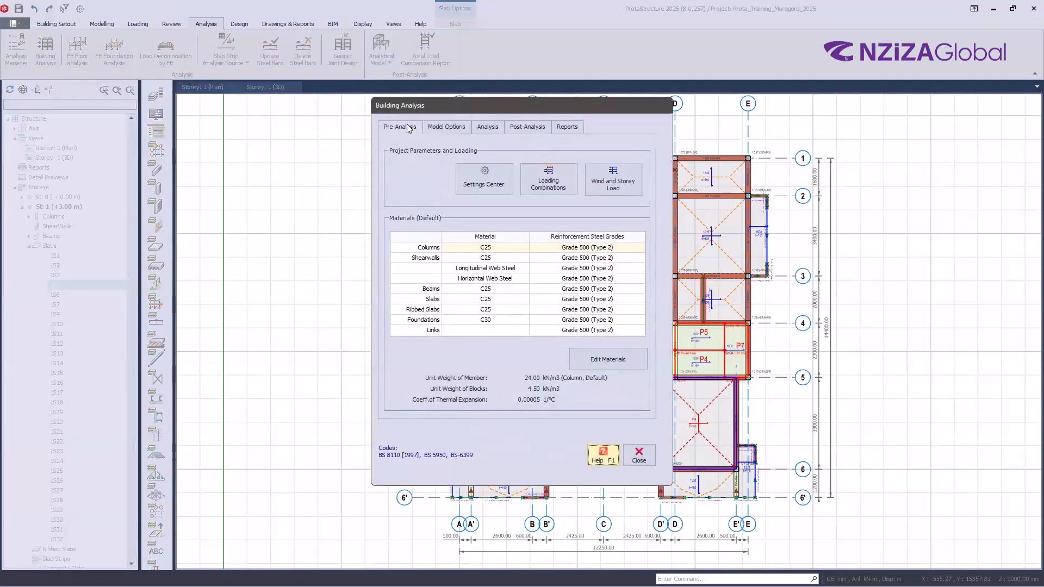
click(445, 128)
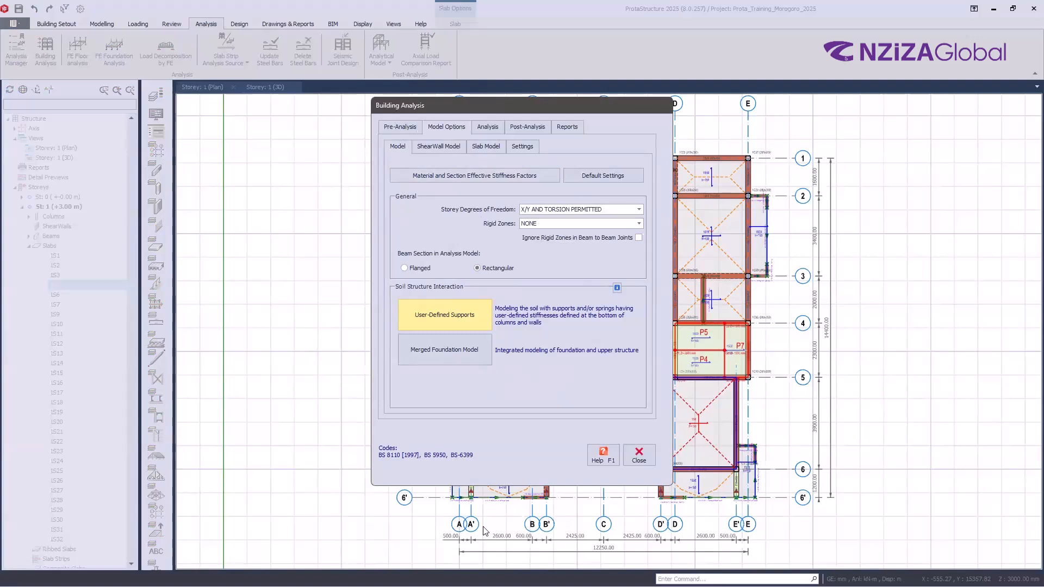
click(637, 454)
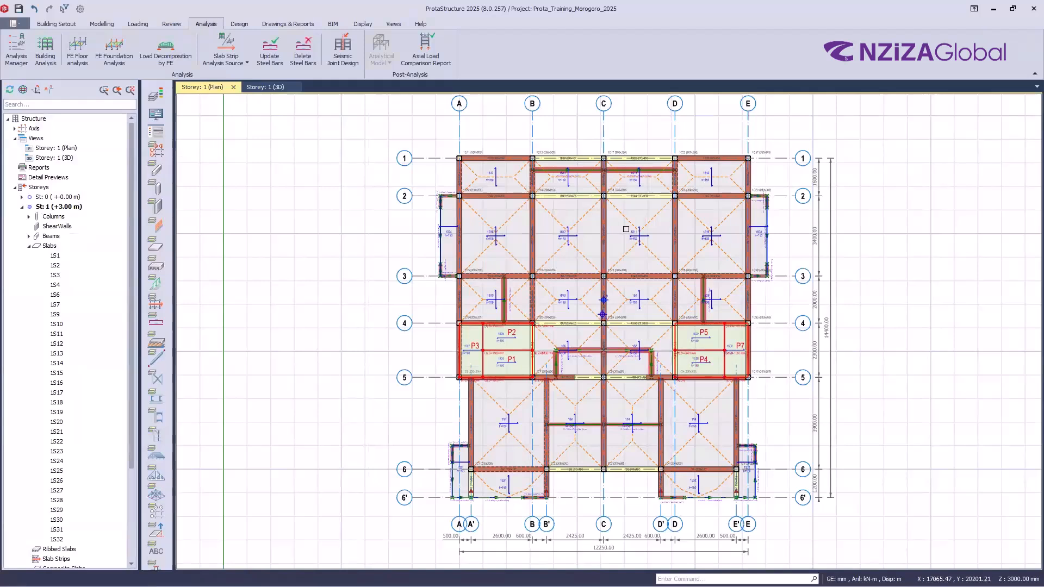
middle_drag(458, 372, 394, 333)
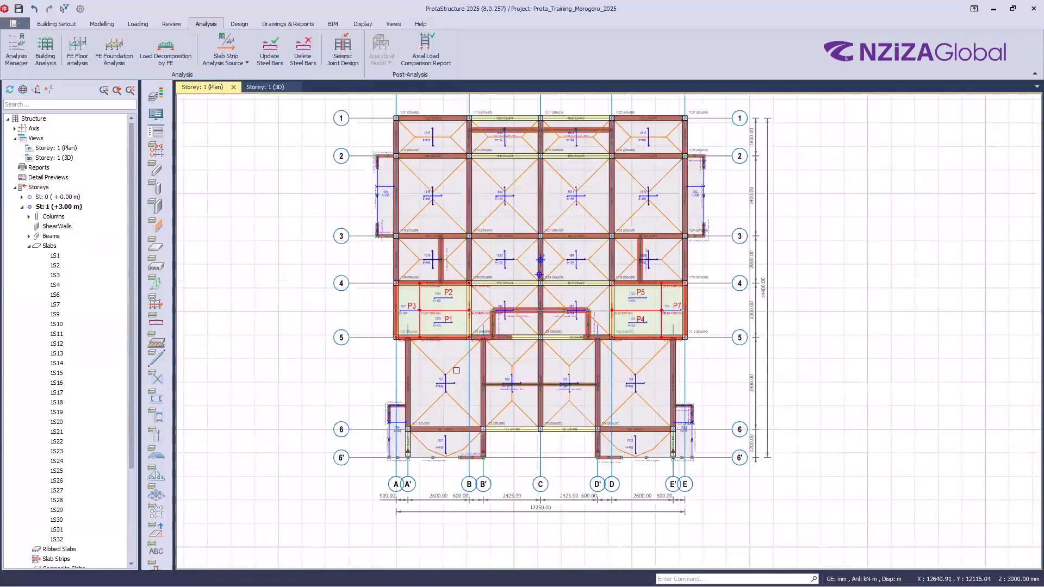
- Examine the building analysis model options for the general model, shear walls, slab diaphragms and meshing, and warning and drift settings
click(37, 64)
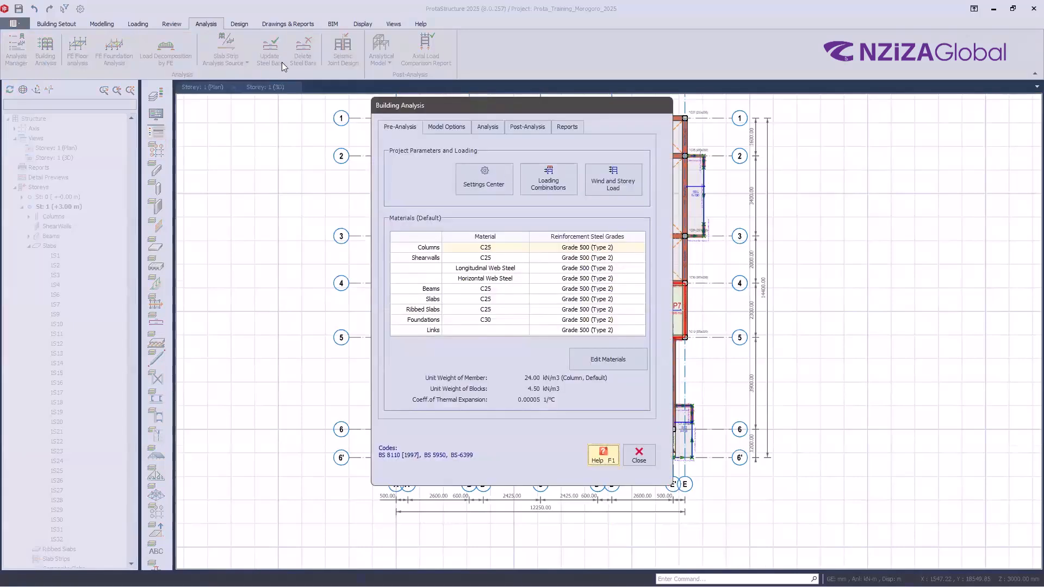
click(403, 129)
click(405, 131)
key(ctrl)
key(ctrl)
key(ctrl)
key(ctrl)
key(ctrl)
click(446, 129)
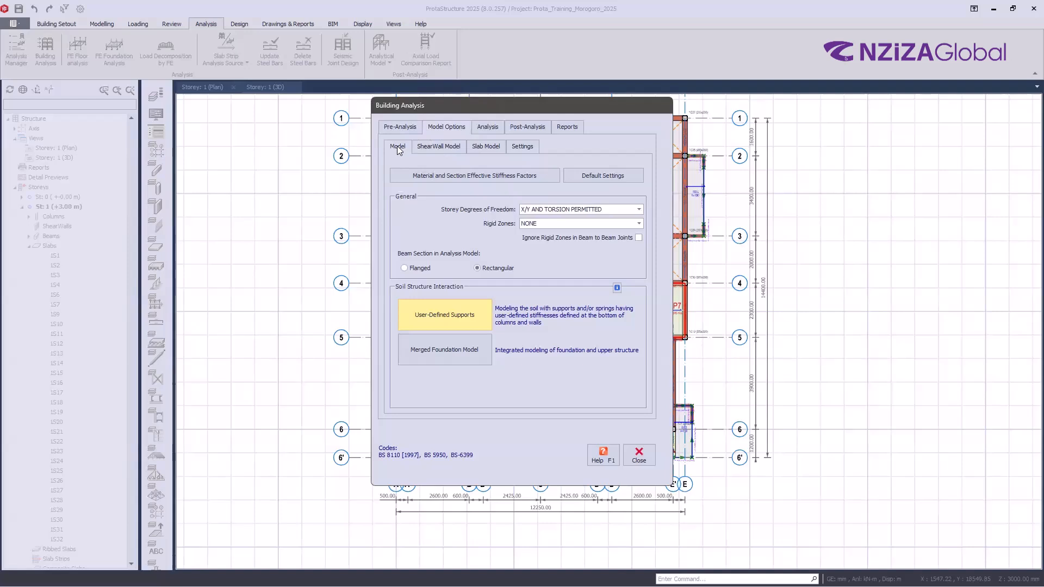
click(443, 151)
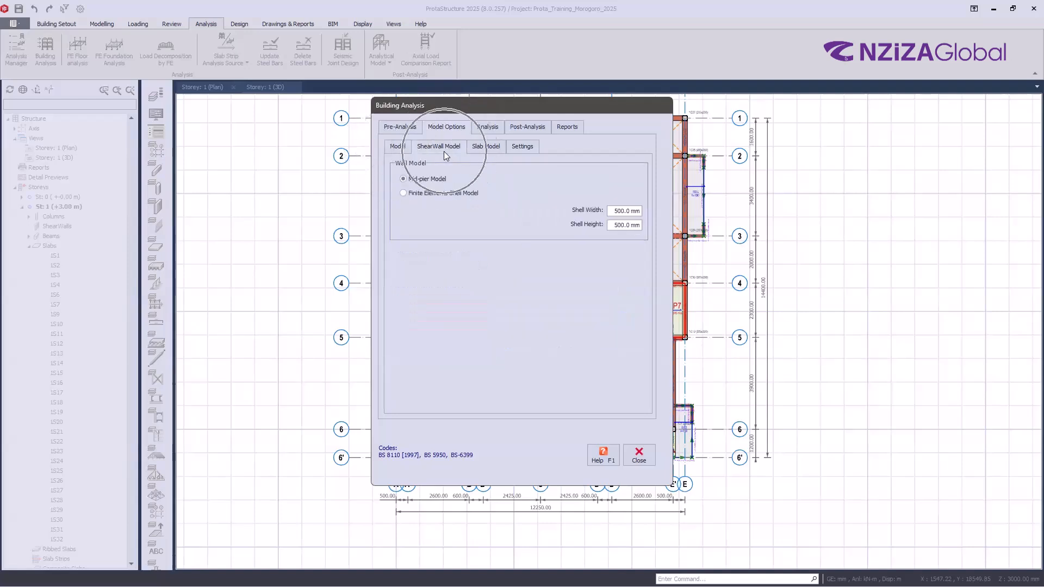
click(492, 143)
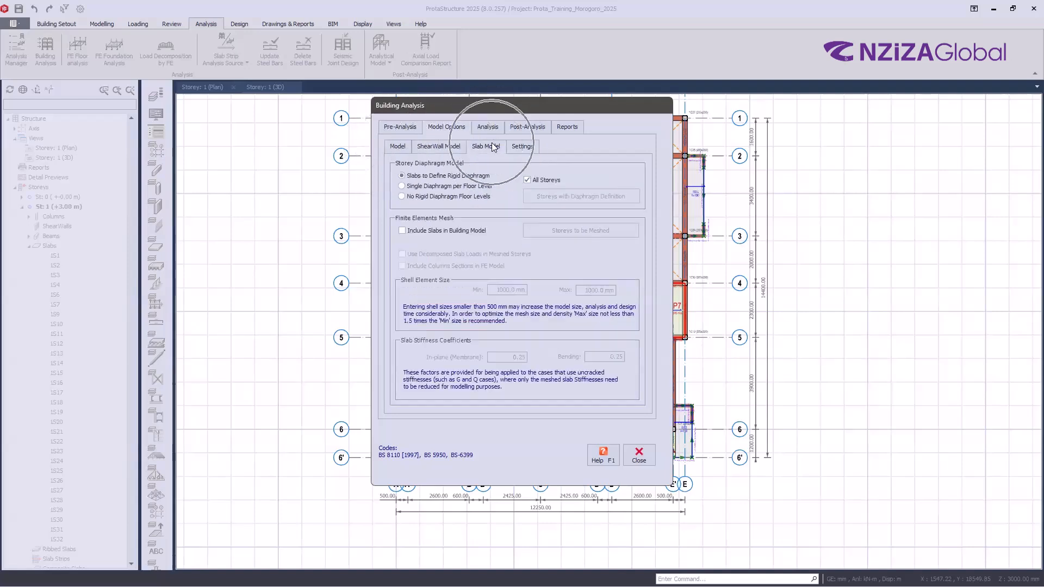
click(525, 148)
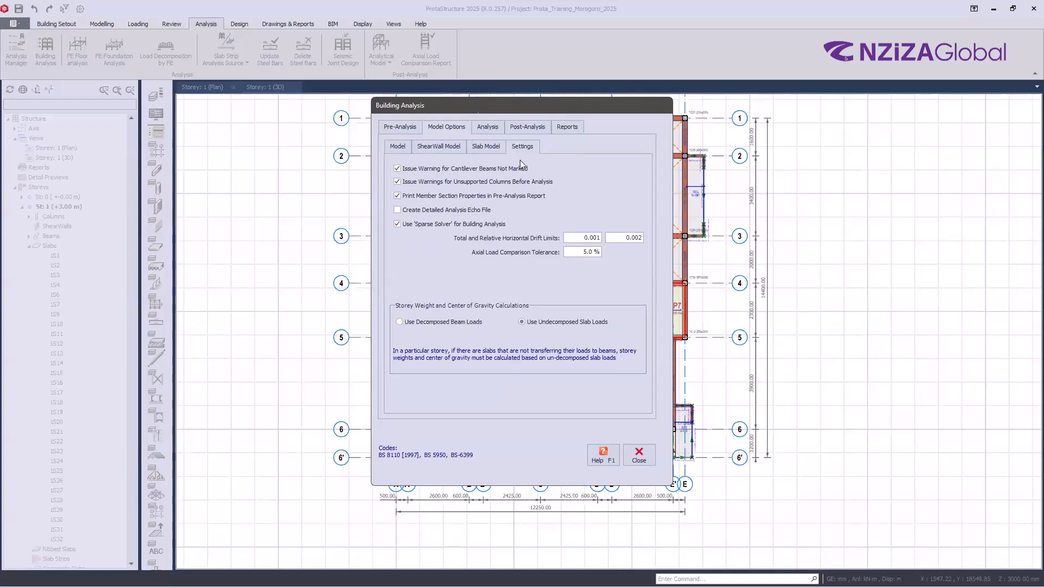
click(395, 147)
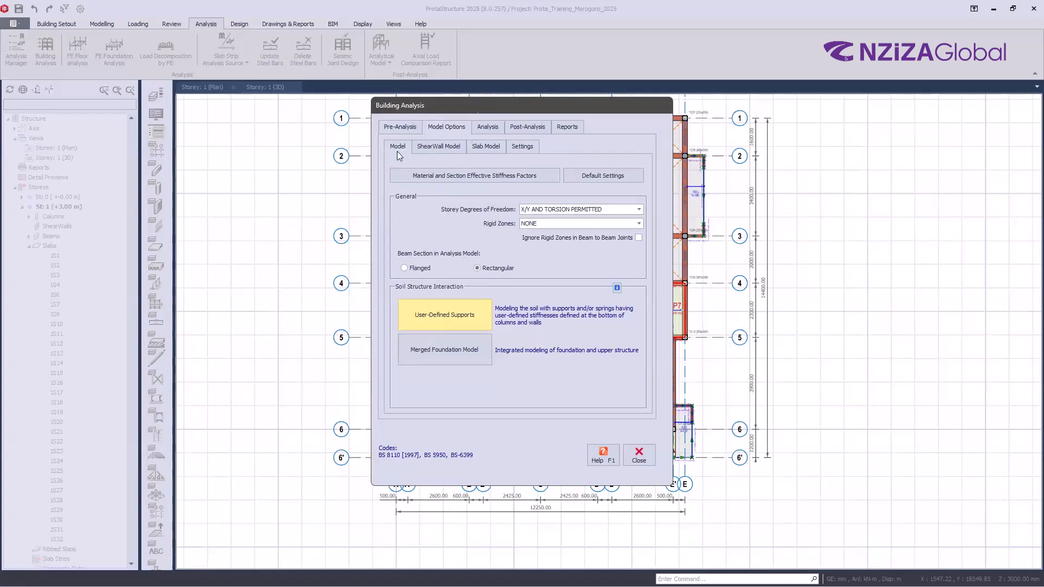
- Examine the effective material and section stiffness factors for walls, slabs, columns and beams, and leave them without accepting changes
click(457, 178)
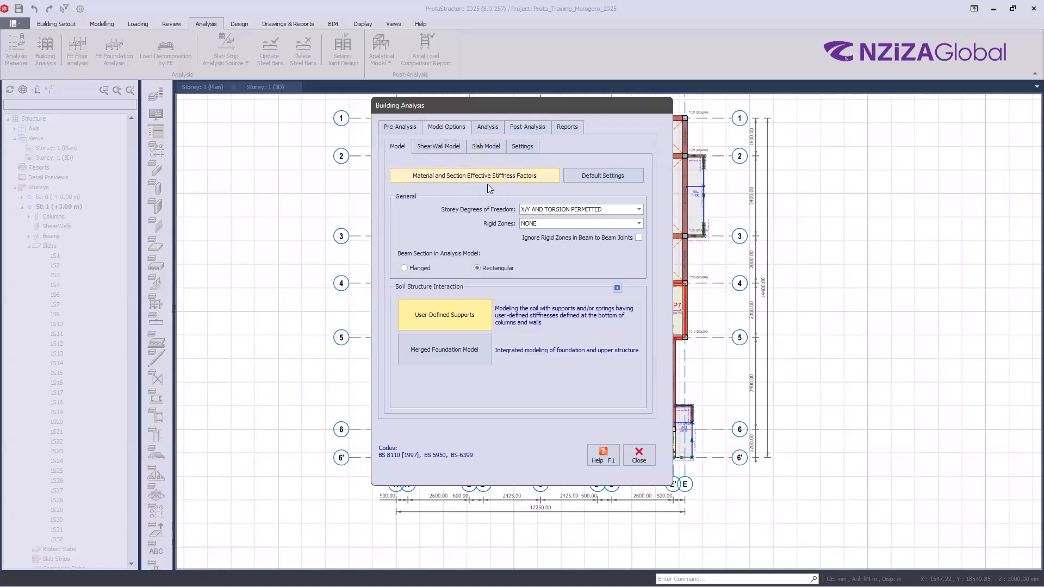
click(480, 178)
click(479, 178)
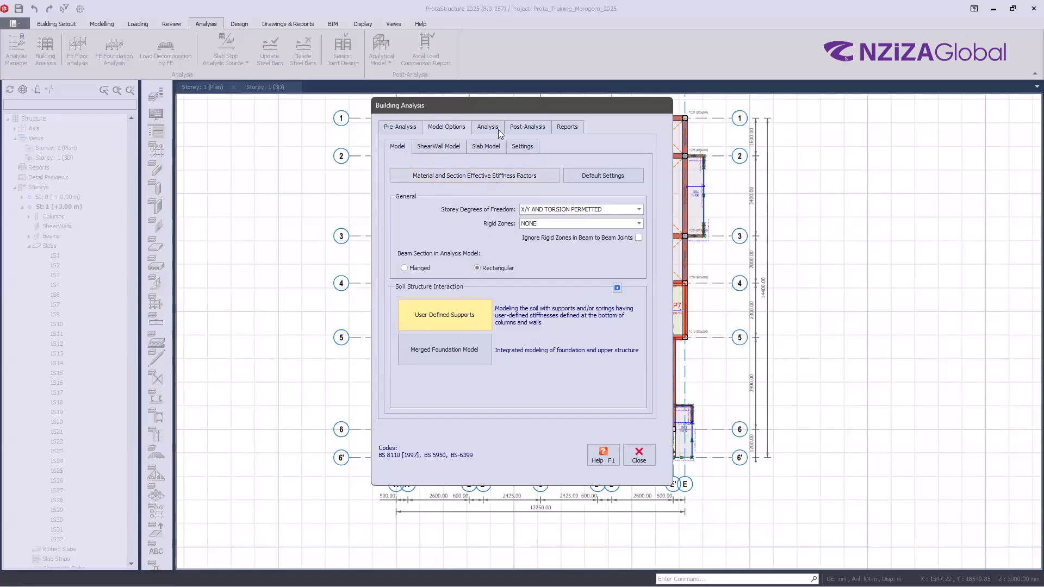
click(485, 179)
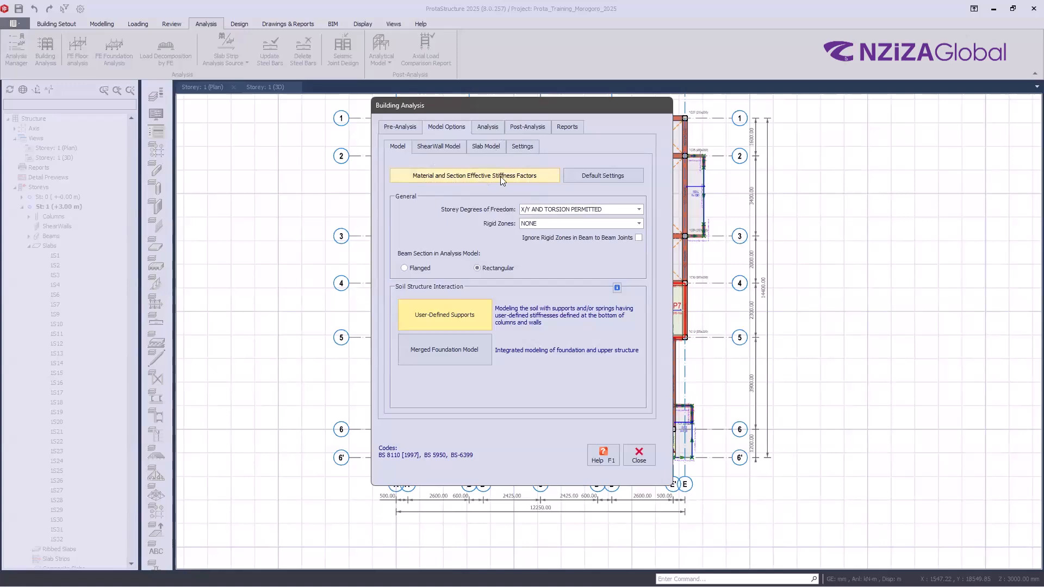
click(501, 176)
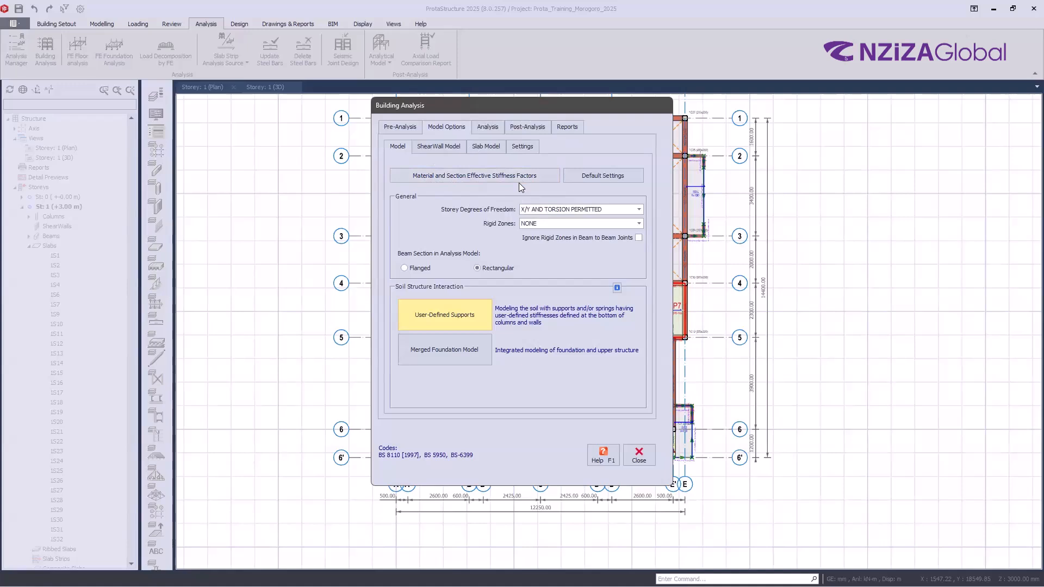
click(519, 183)
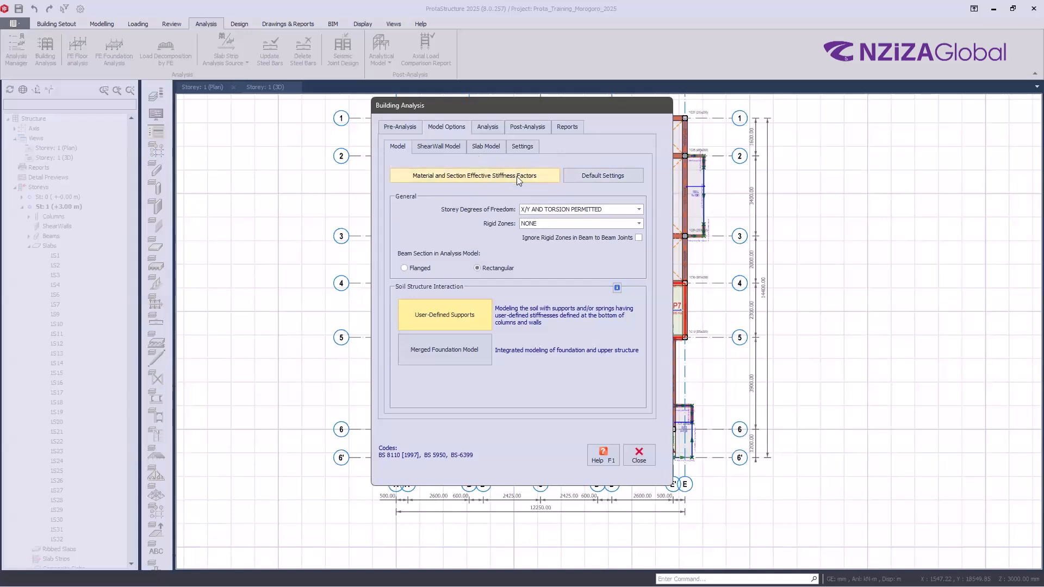
click(481, 177)
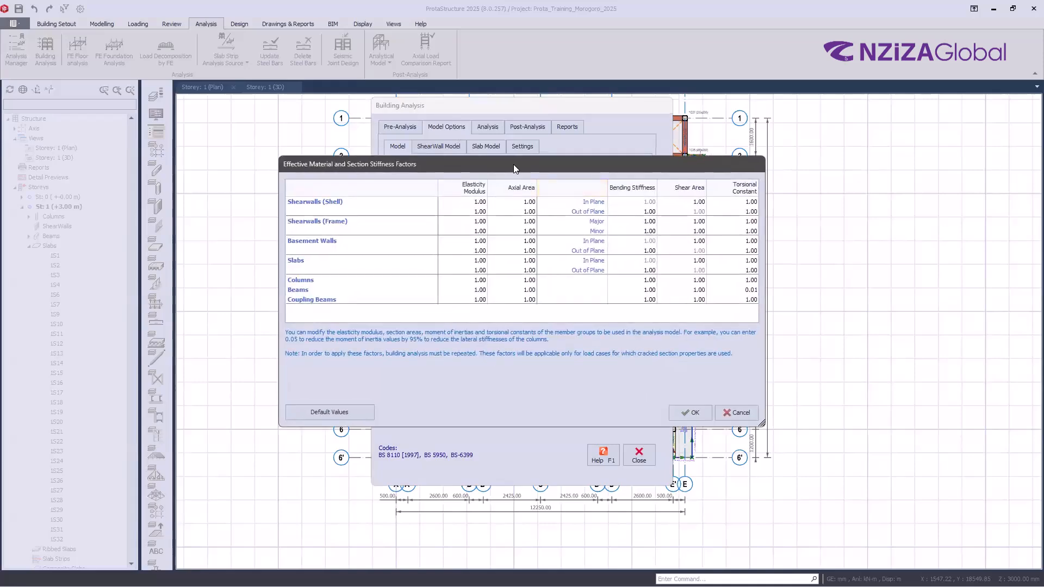
drag(513, 164, 556, 137)
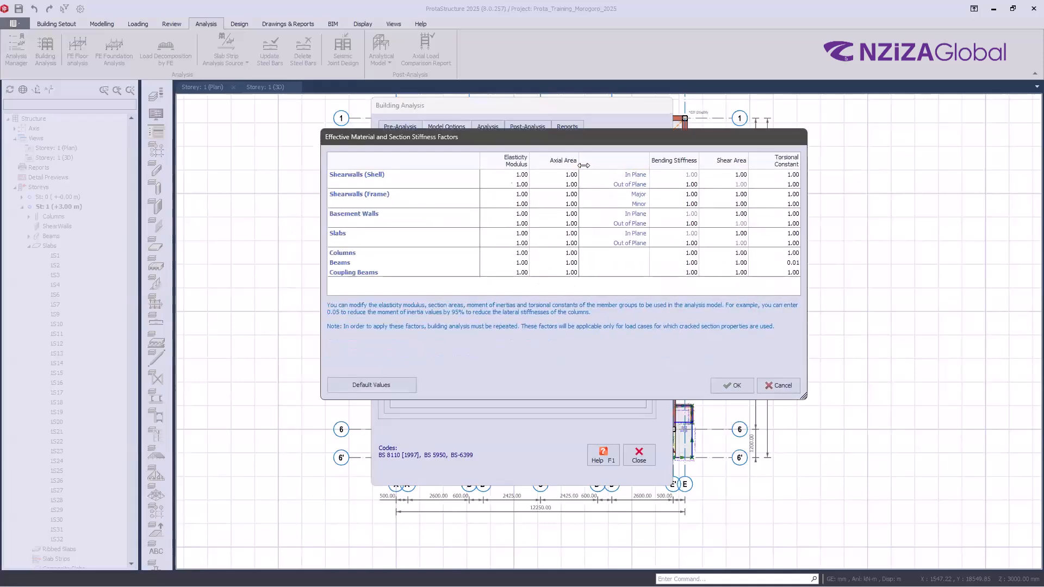
click(642, 264)
click(567, 234)
click(778, 386)
click(475, 175)
key(ctrl)
key(ctrl)
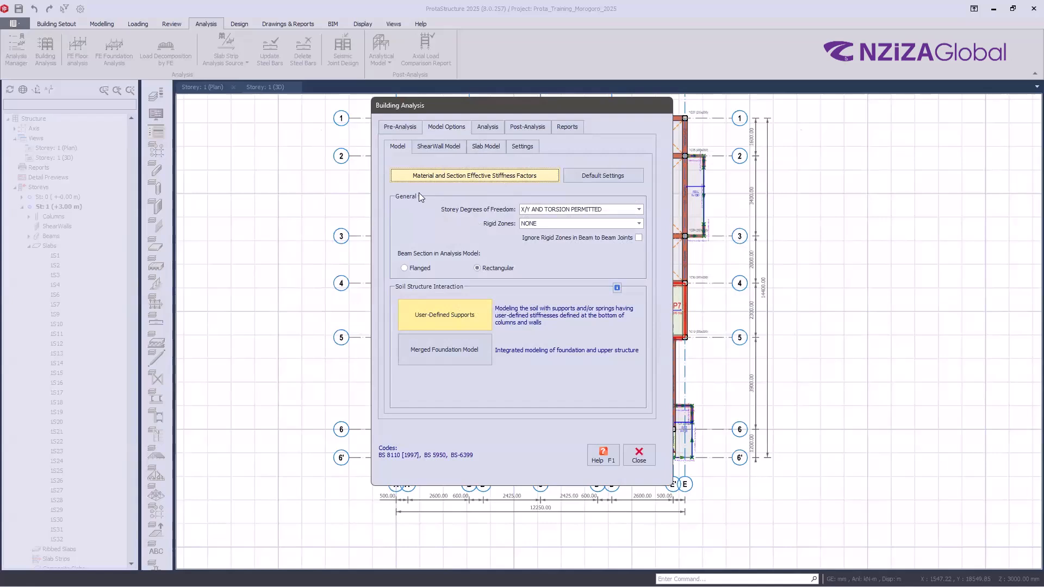
key(ctrl)
- Check the available storey degrees of freedom choices, and inspect the building in the 3D view
click(639, 210)
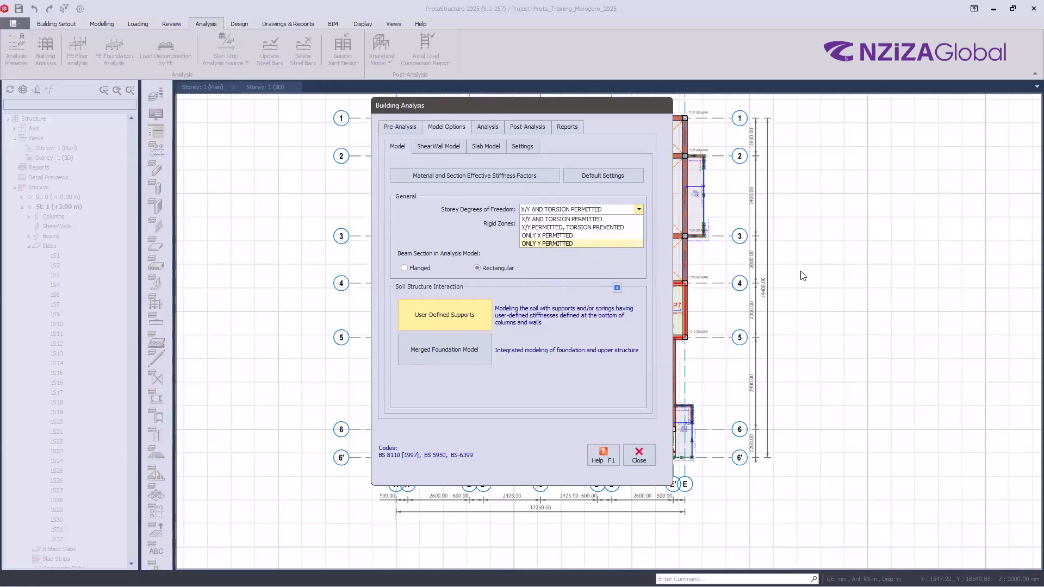
click(641, 450)
click(641, 450)
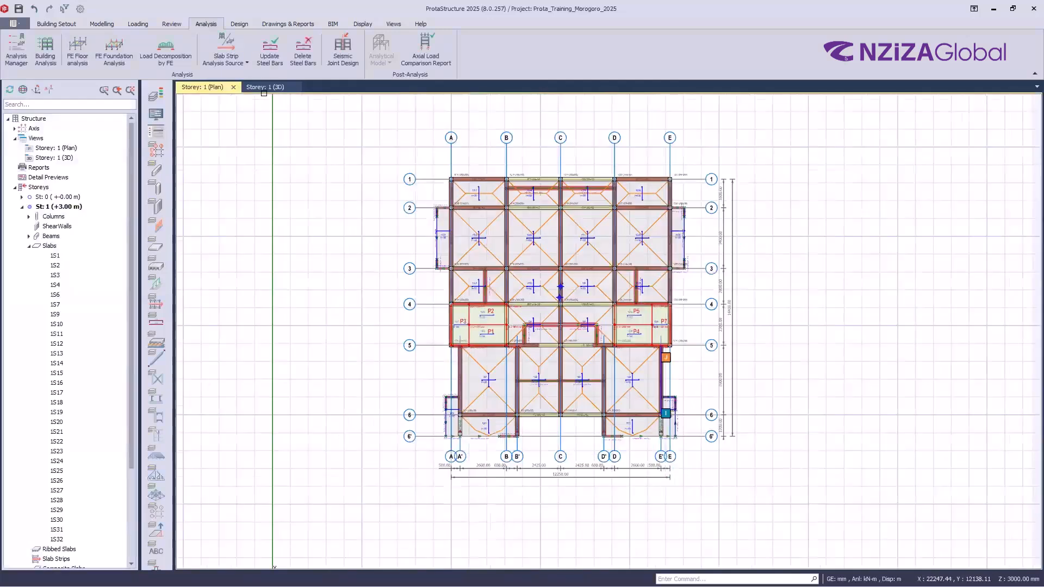
scroll(612, 370, down, 3)
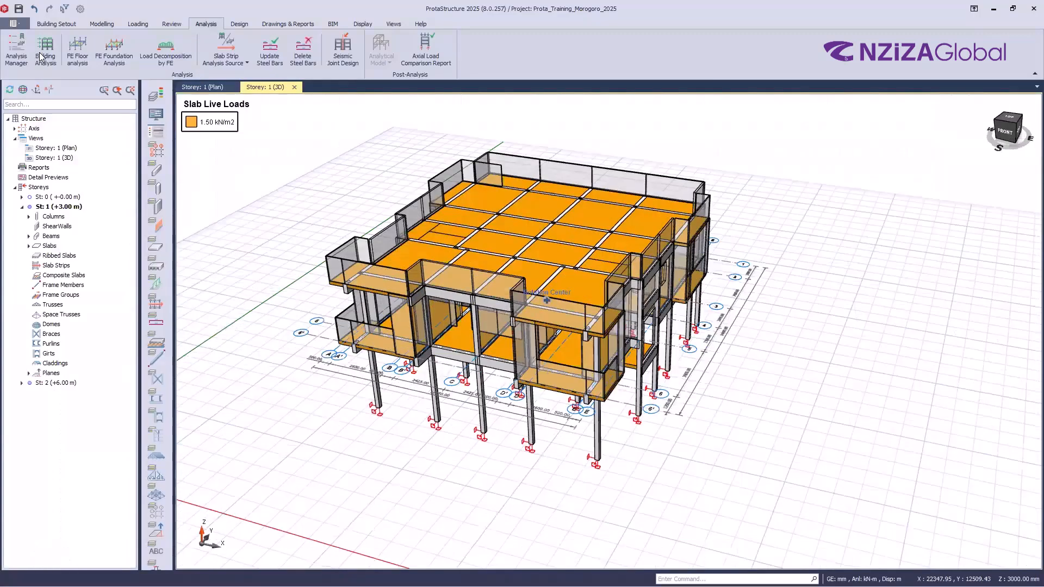
- Reopen the building analysis model options and compare the storey degrees of freedom choices
click(43, 56)
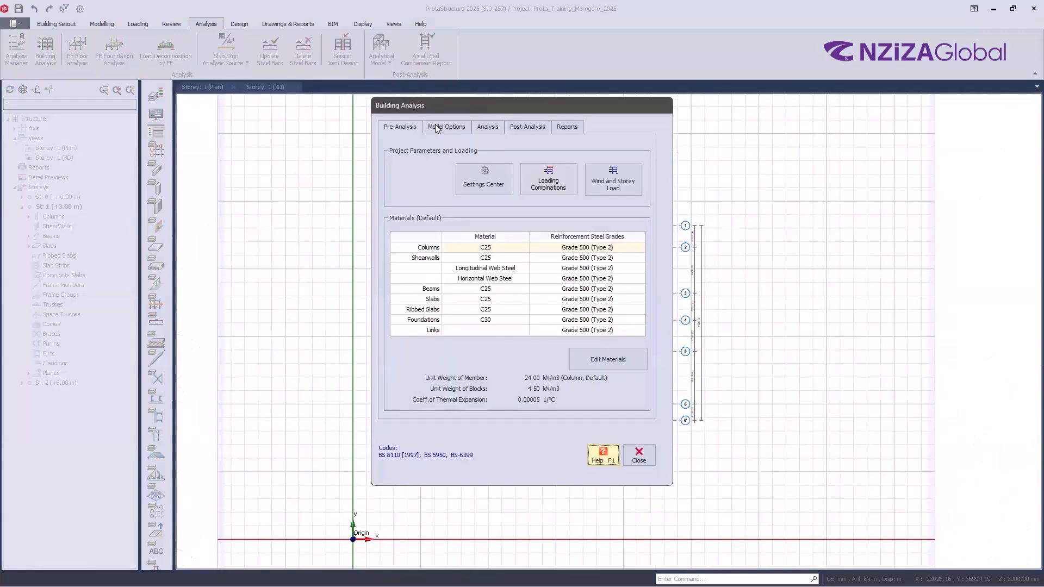
click(435, 127)
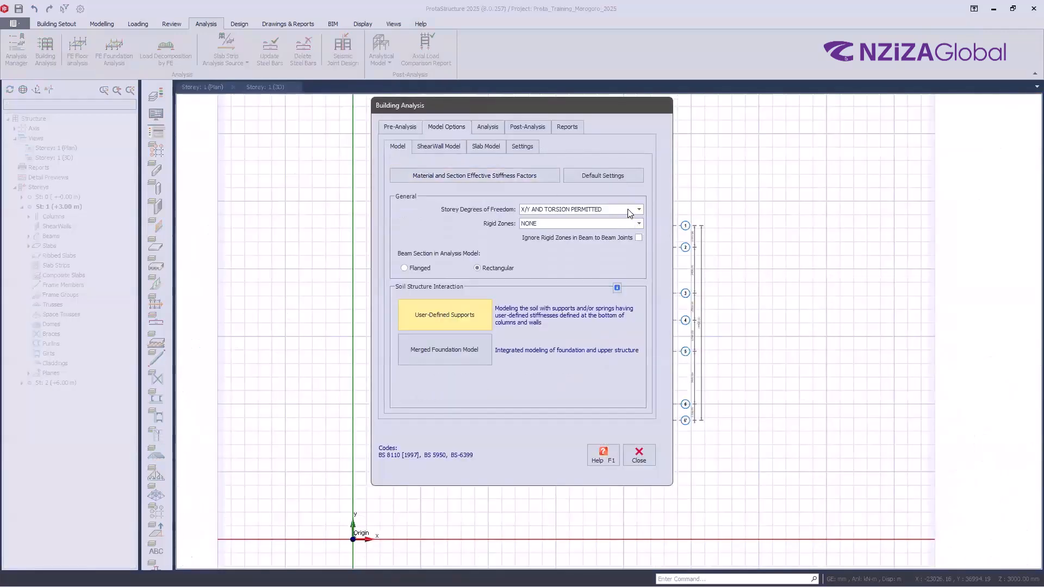
click(629, 211)
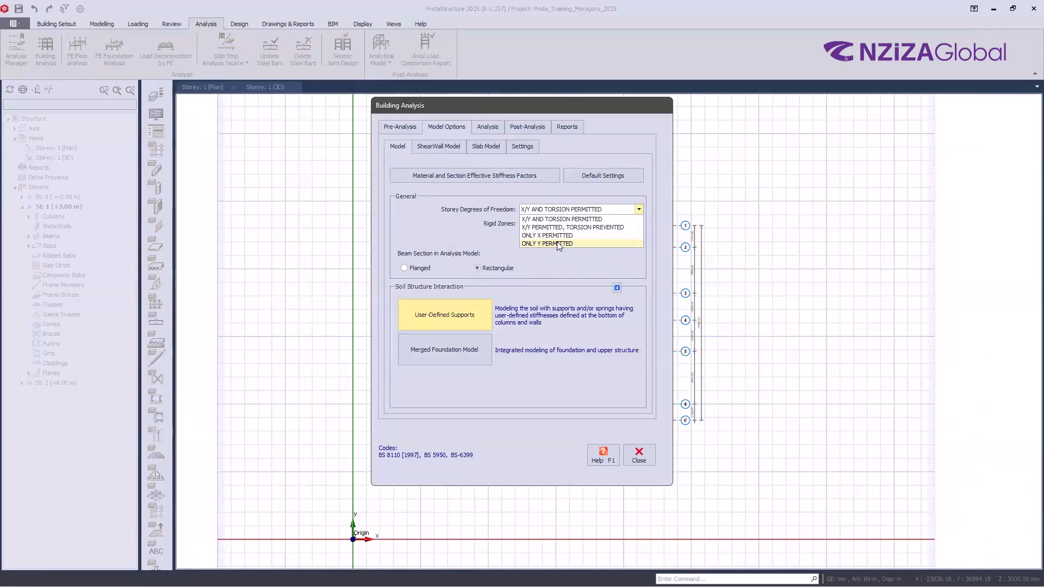
click(562, 238)
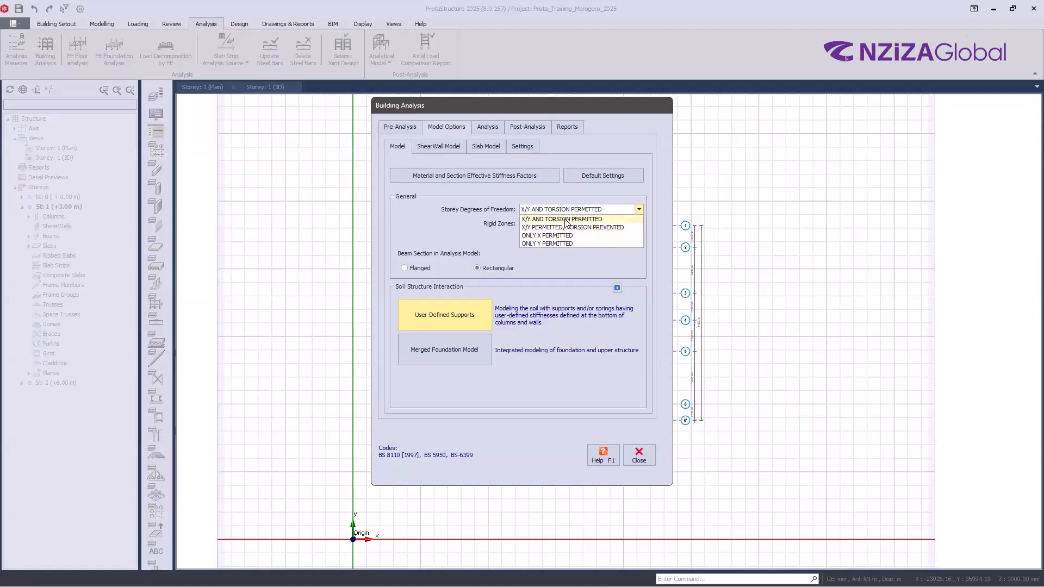
- Uncover the storey plan for reference and set the Storey Degrees of Freedom to X/Y AND TORSION PERMITTED
drag(465, 105, 806, 144)
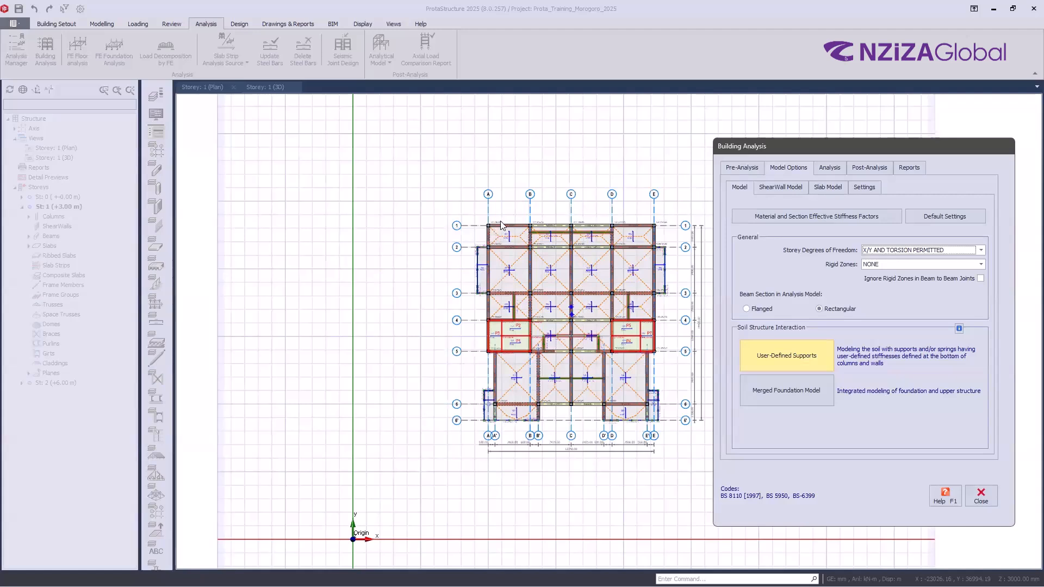
key(ctrl)
key(ctrl)
click(981, 250)
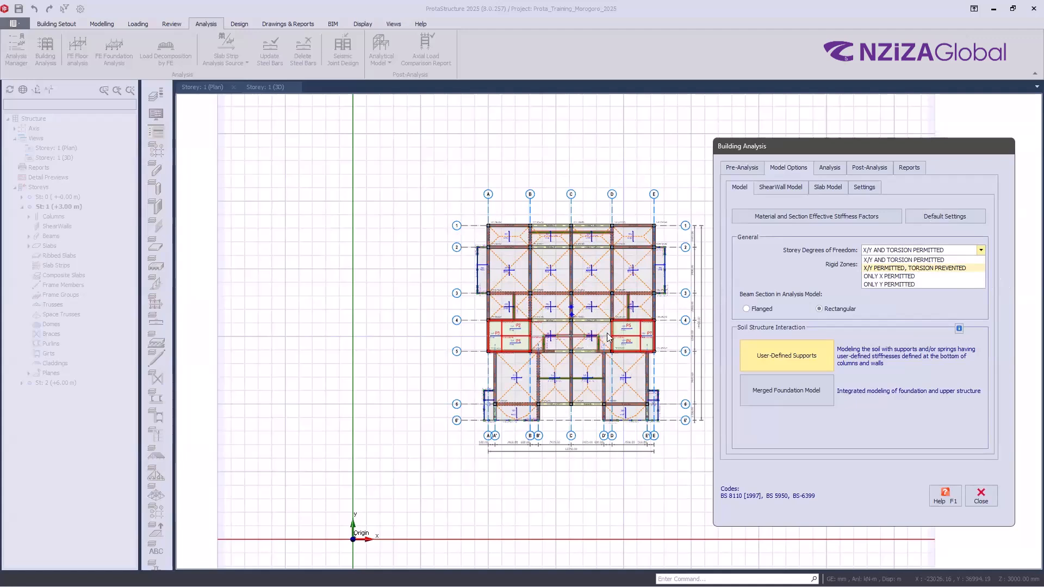
click(929, 260)
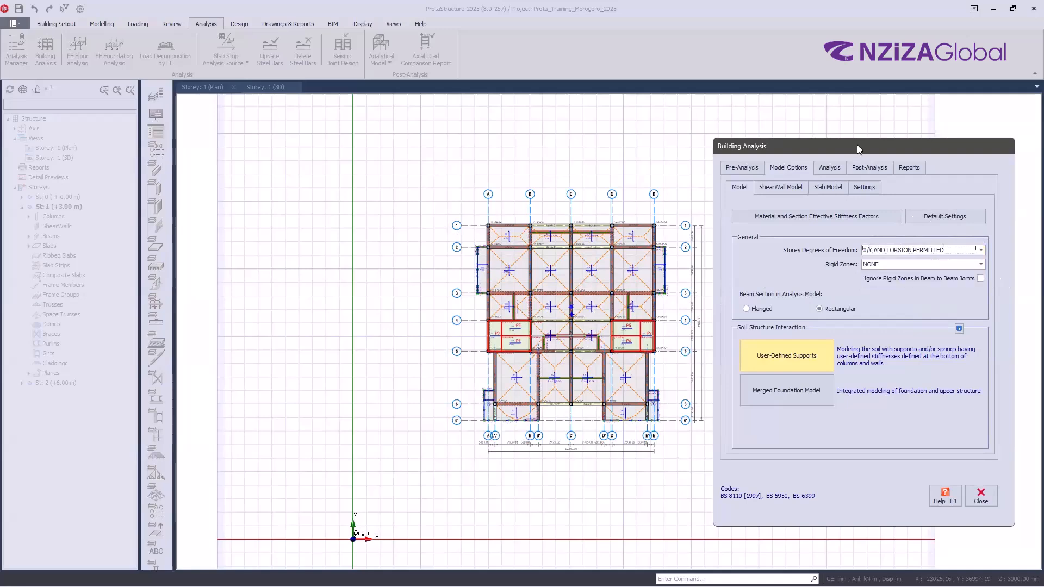
drag(857, 144, 558, 127)
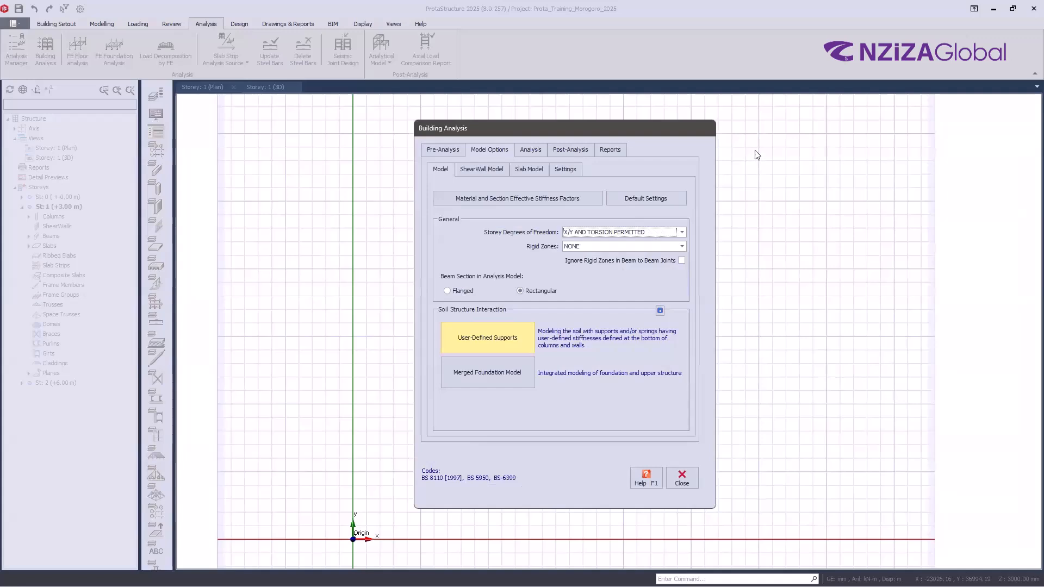
- Review the Storey Degrees of Freedom and Rigid Zones choices, and enable Ignore Rigid Zones in Beam to Beam Joints
click(683, 233)
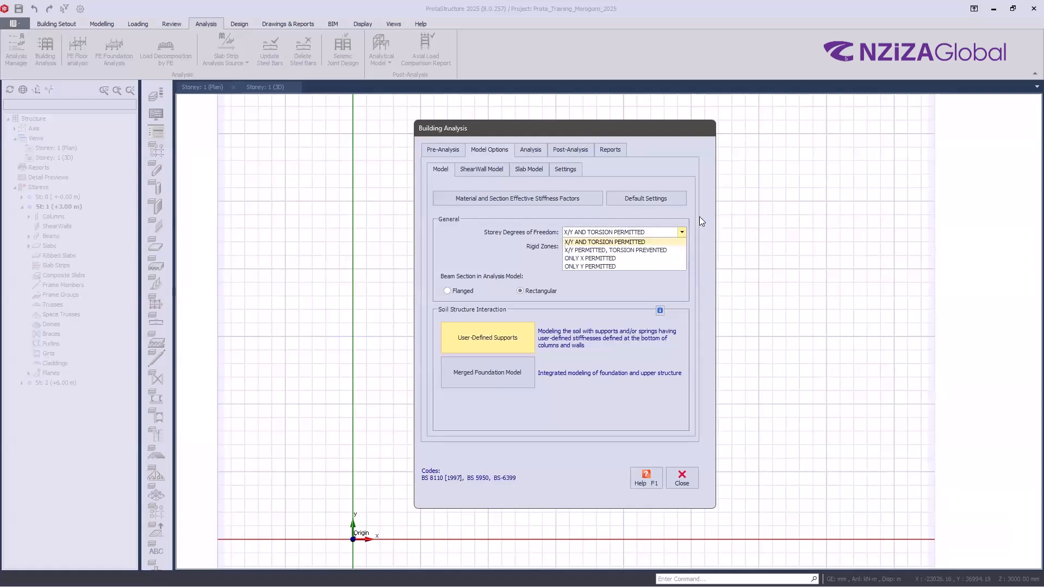
click(699, 216)
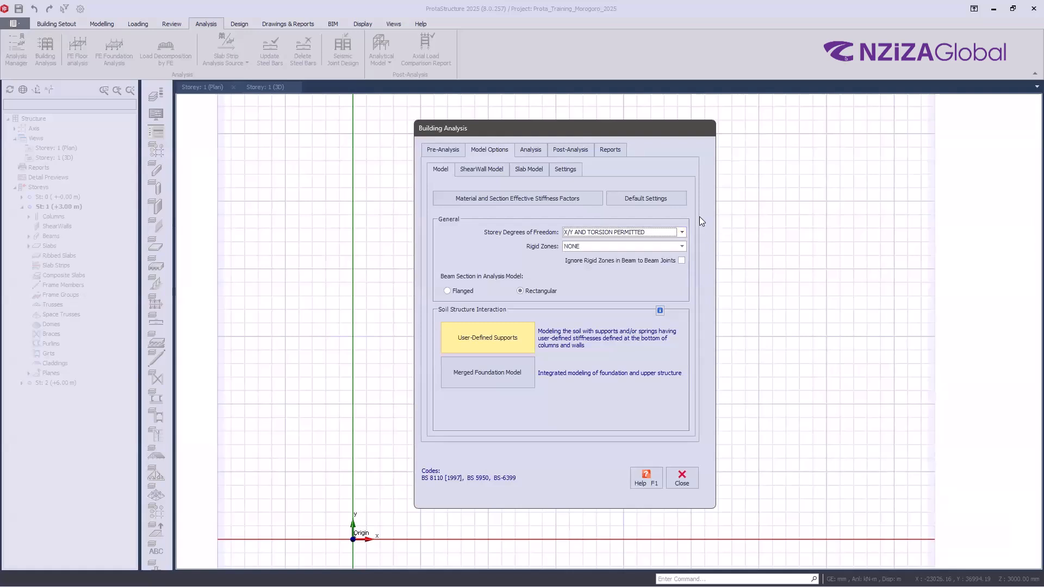
click(633, 246)
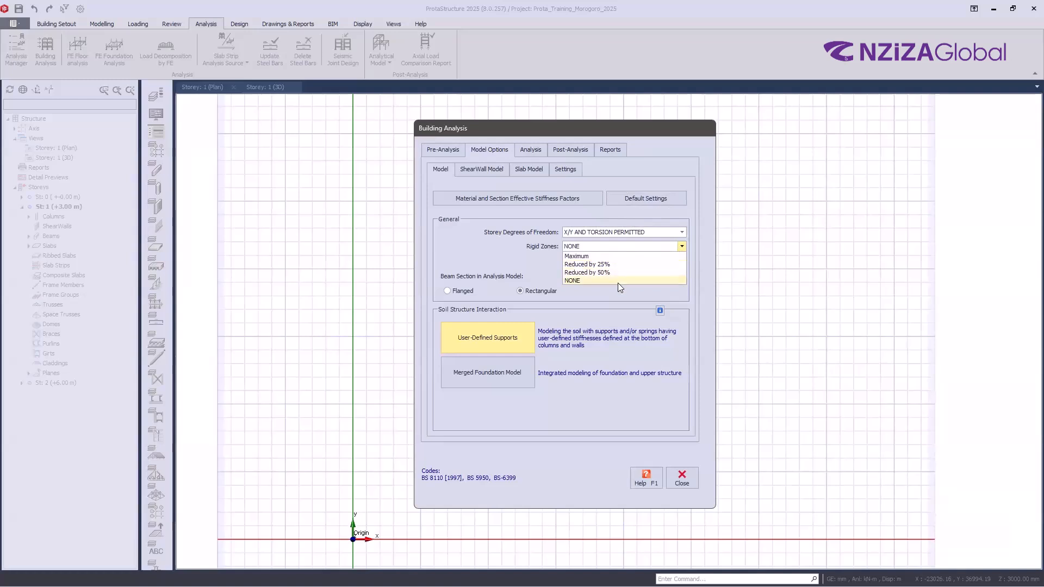
click(524, 257)
key(ctrl)
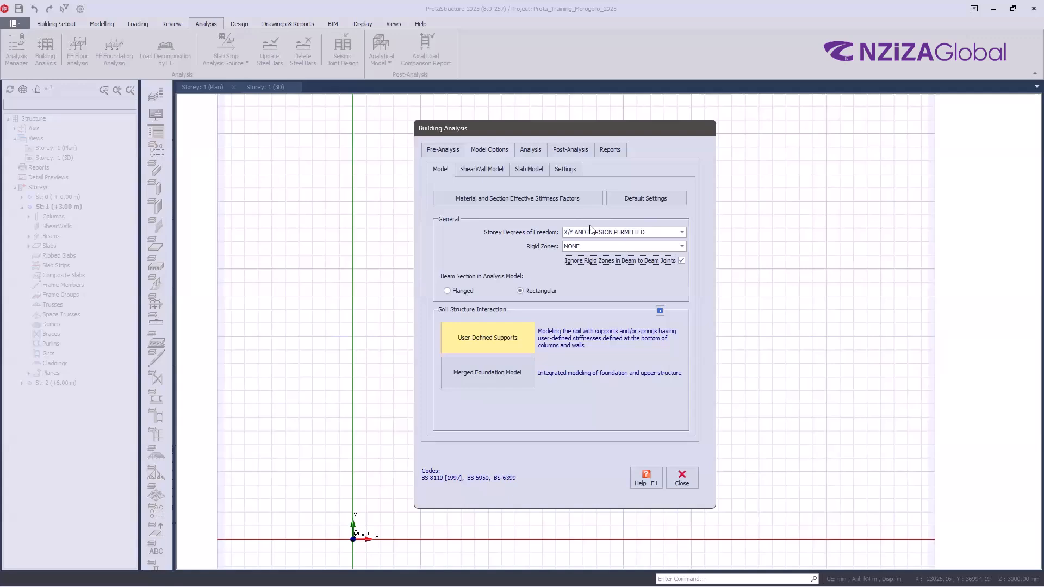
- Uncover the storey plan for reference and set Rigid Zones to Maximum
drag(525, 127, 784, 153)
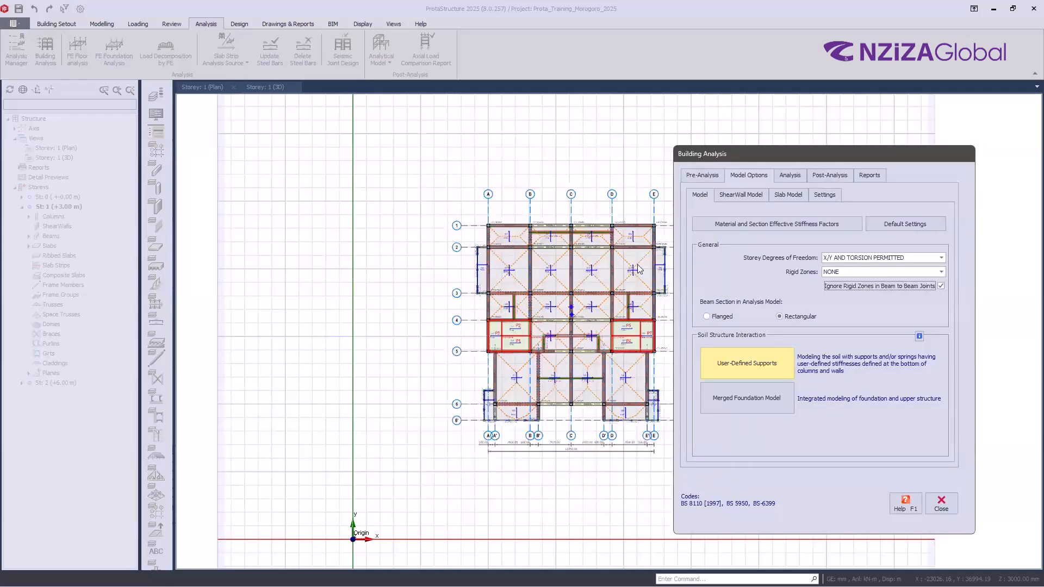
click(571, 263)
click(570, 262)
drag(805, 150, 701, 124)
click(754, 249)
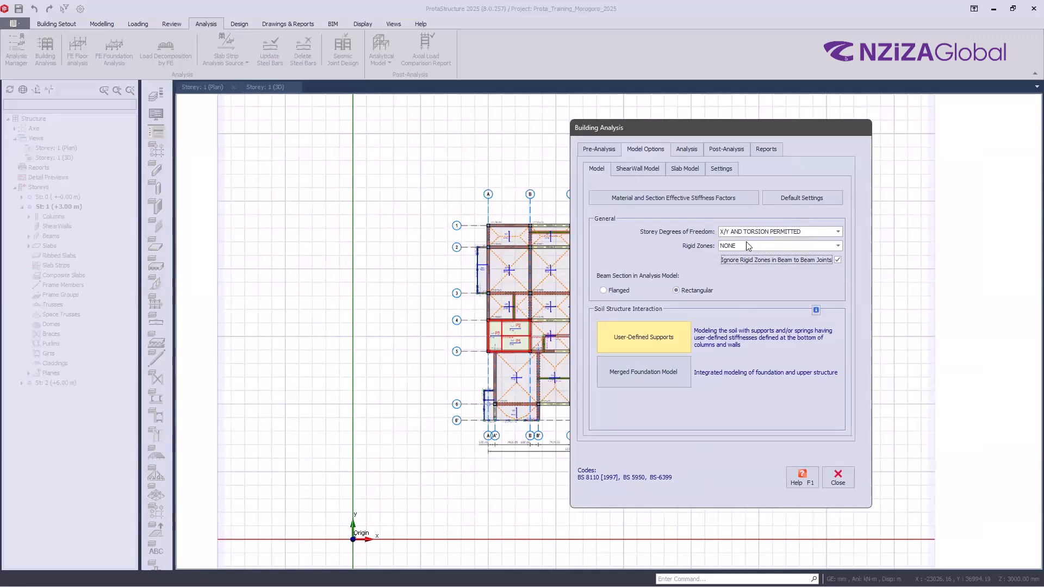
click(748, 246)
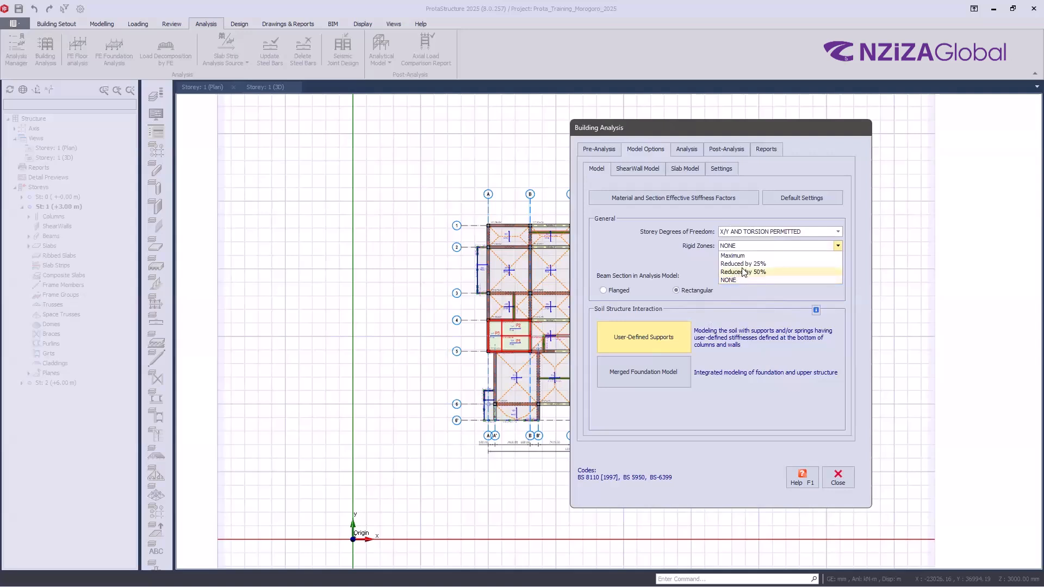
click(772, 258)
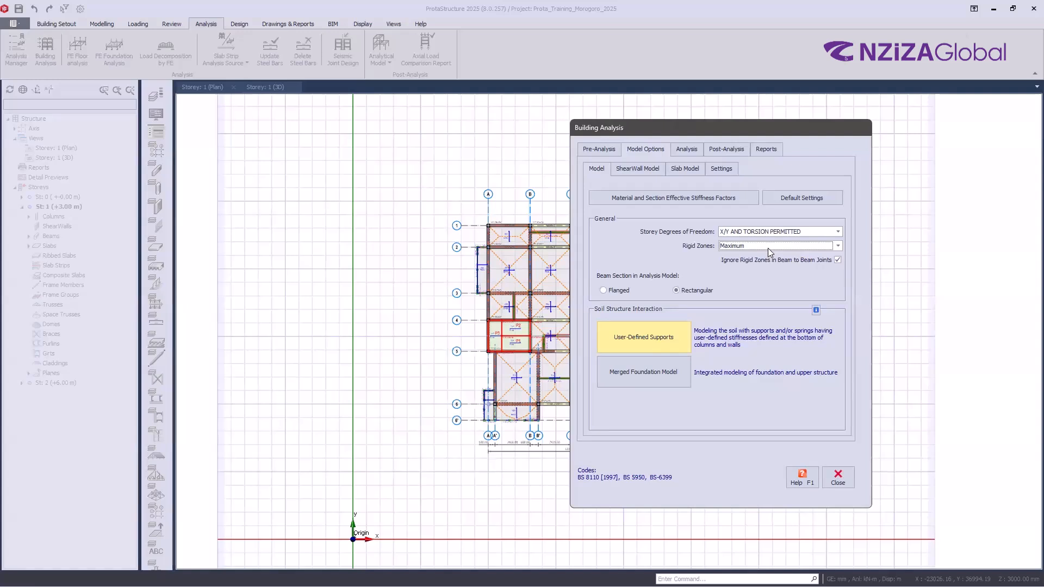
- Set Rigid Zones to Reduced by 25% and disable Ignore Rigid Zones in Beam to Beam Joints
click(768, 248)
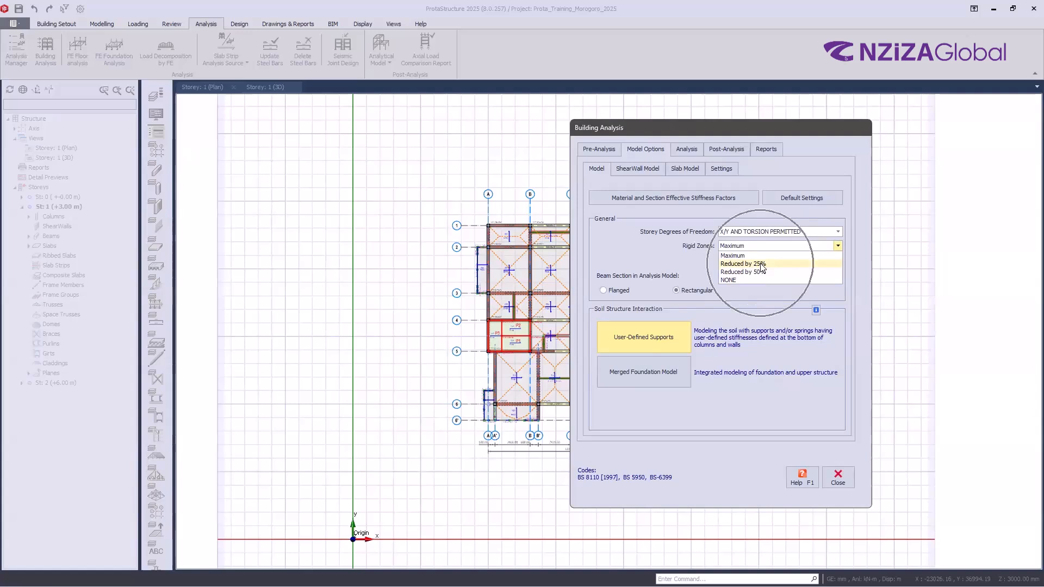
click(461, 250)
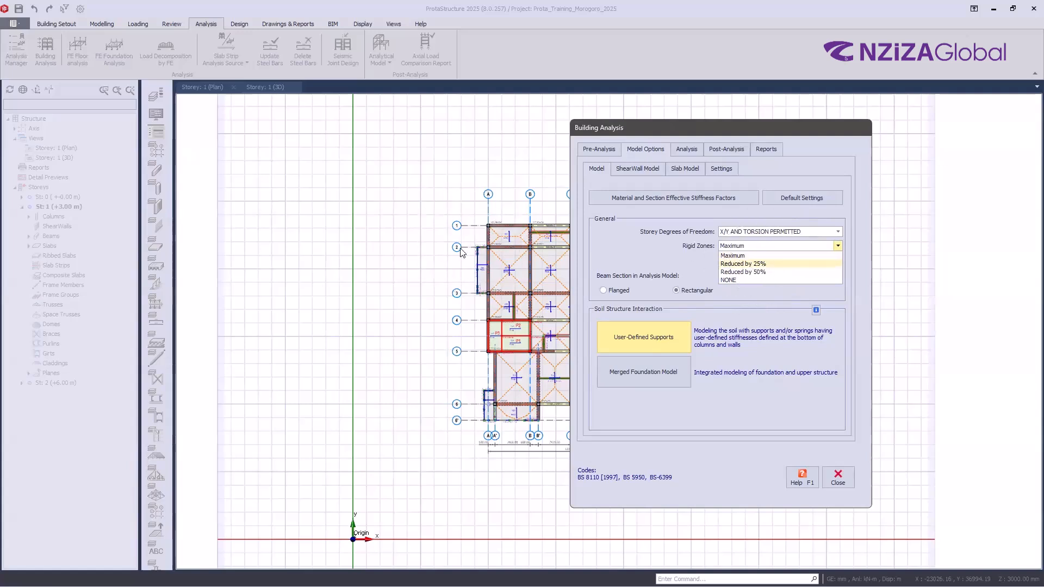
click(493, 286)
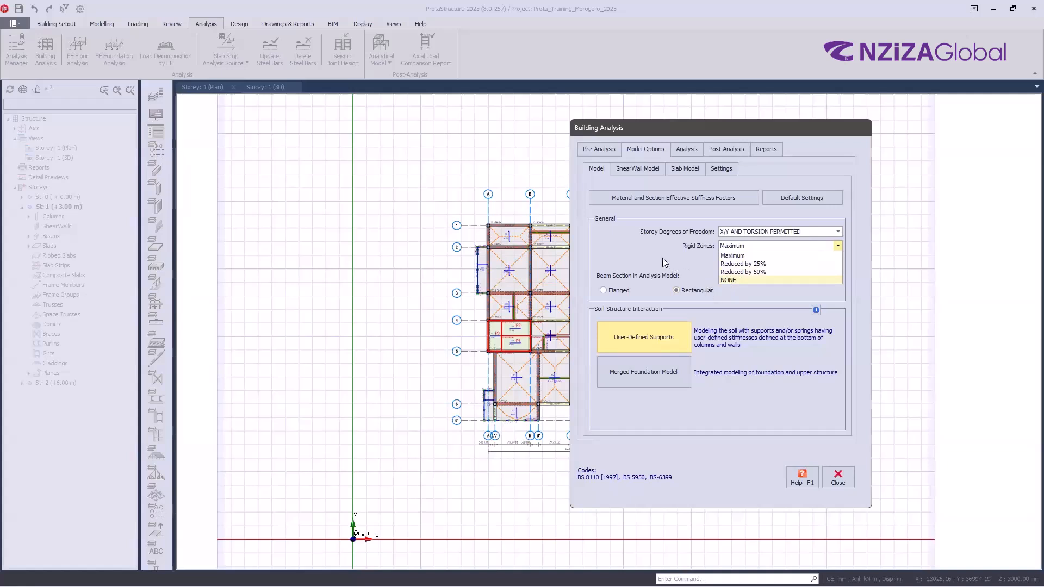
click(758, 246)
click(761, 247)
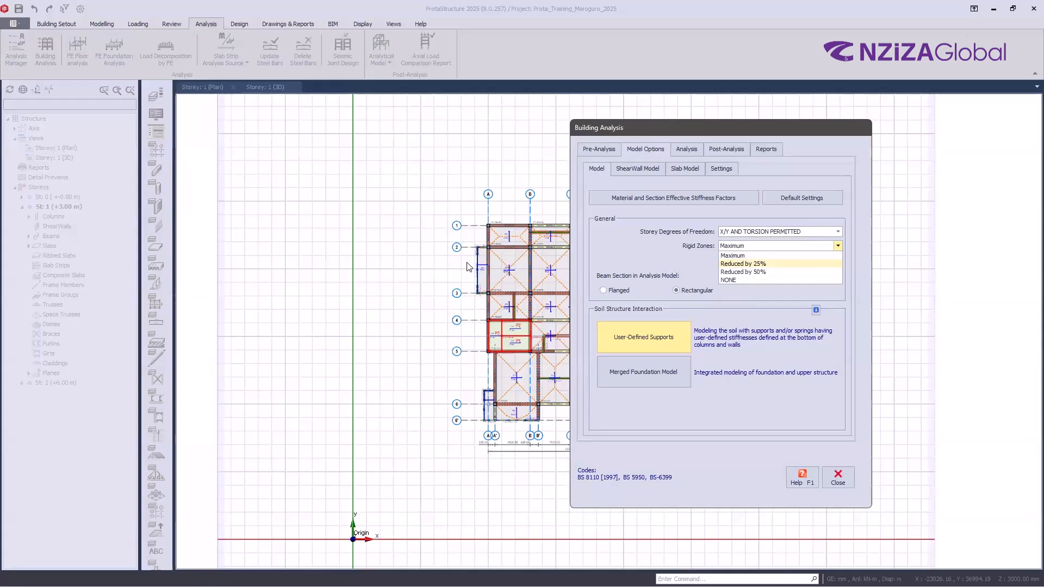
click(764, 264)
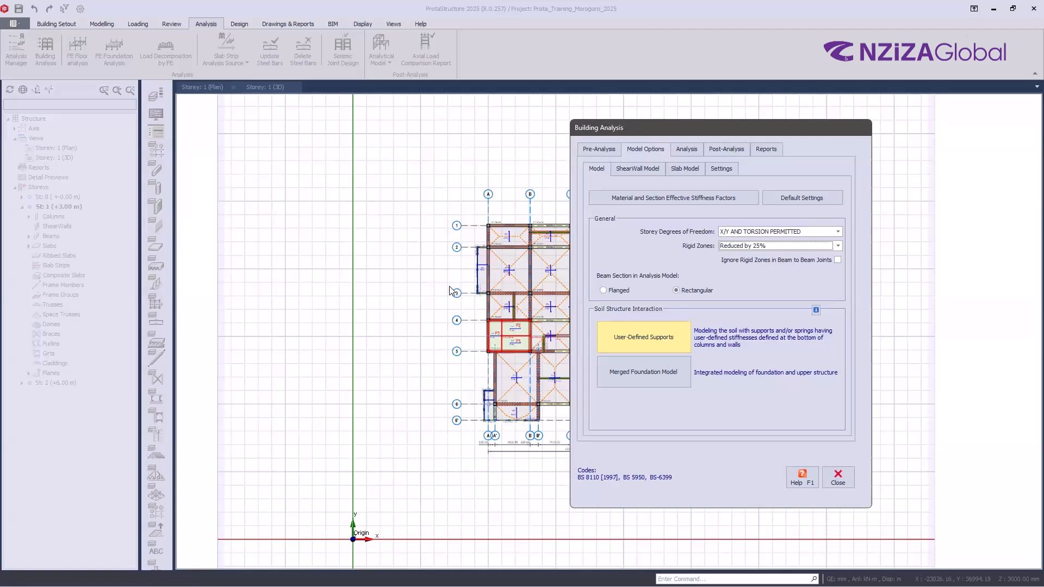
drag(727, 132, 563, 113)
click(591, 227)
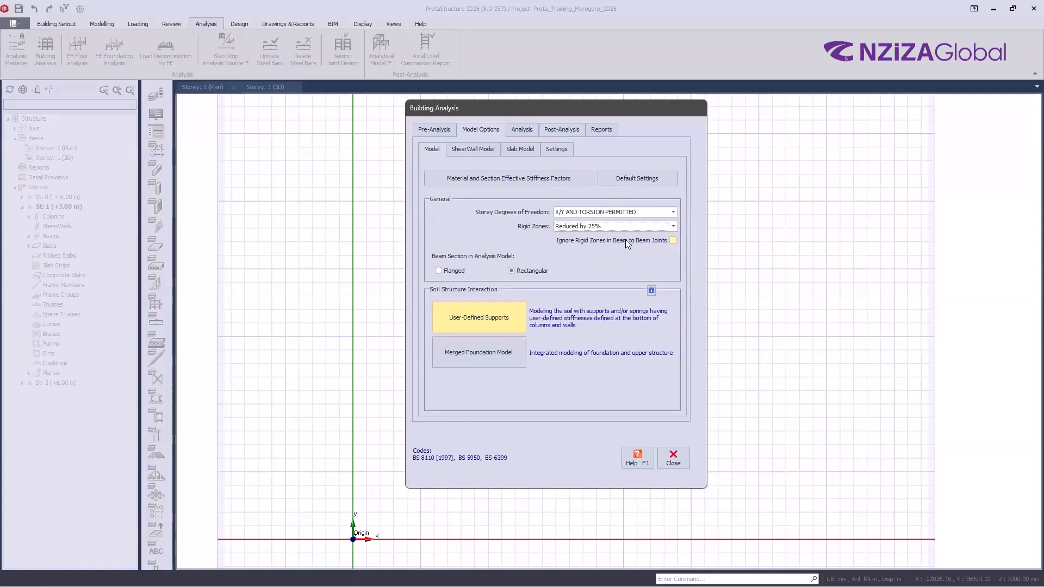
key(ctrl)
- Compare the flanged and rectangular options and set the beam section in the analysis model to Flanged
click(443, 271)
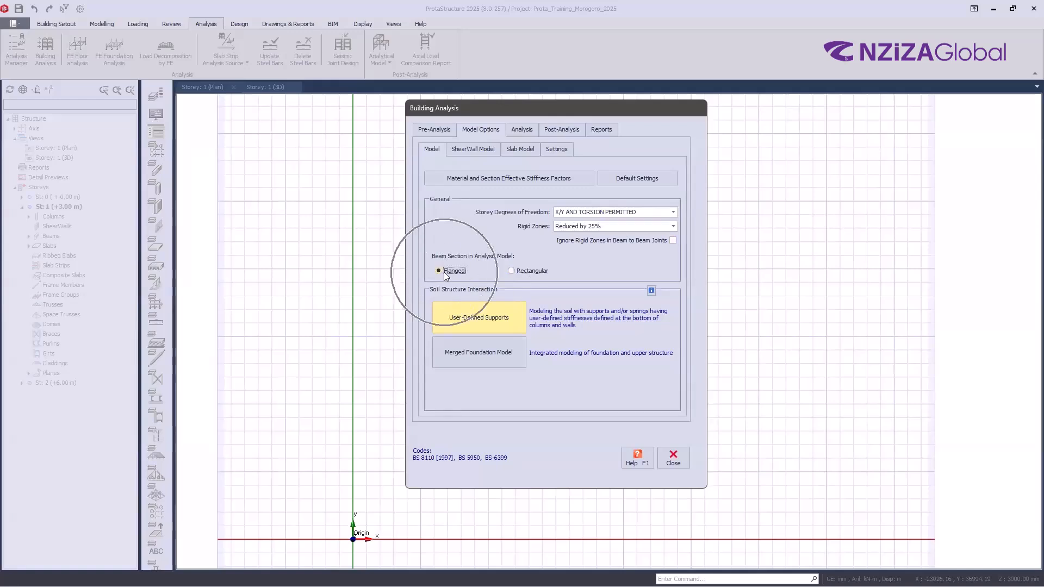
click(512, 272)
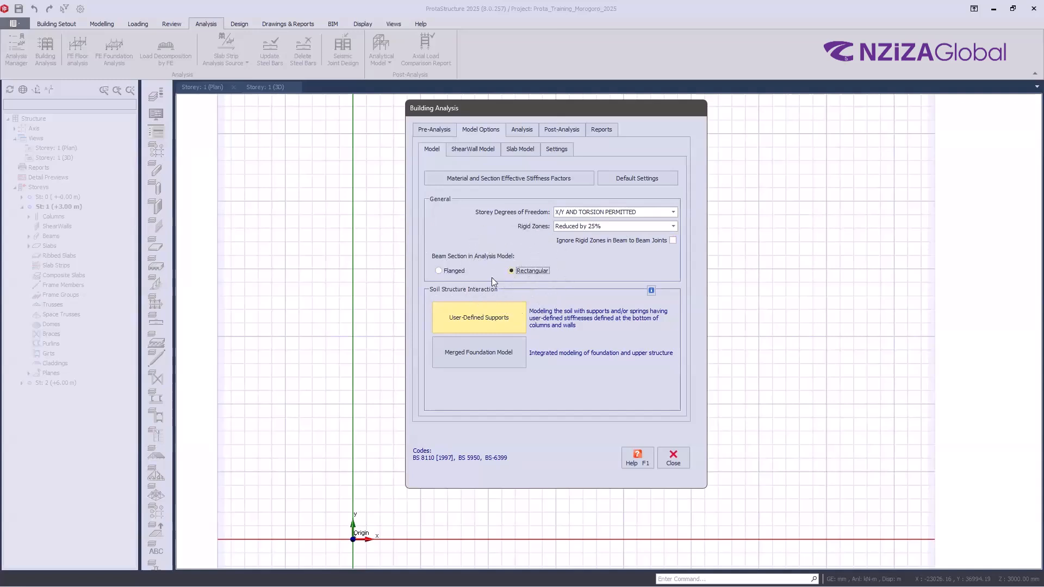
click(439, 271)
- Compare the soil structure interaction options, select User-Defined Supports, and close the building analysis settings
click(471, 359)
click(469, 325)
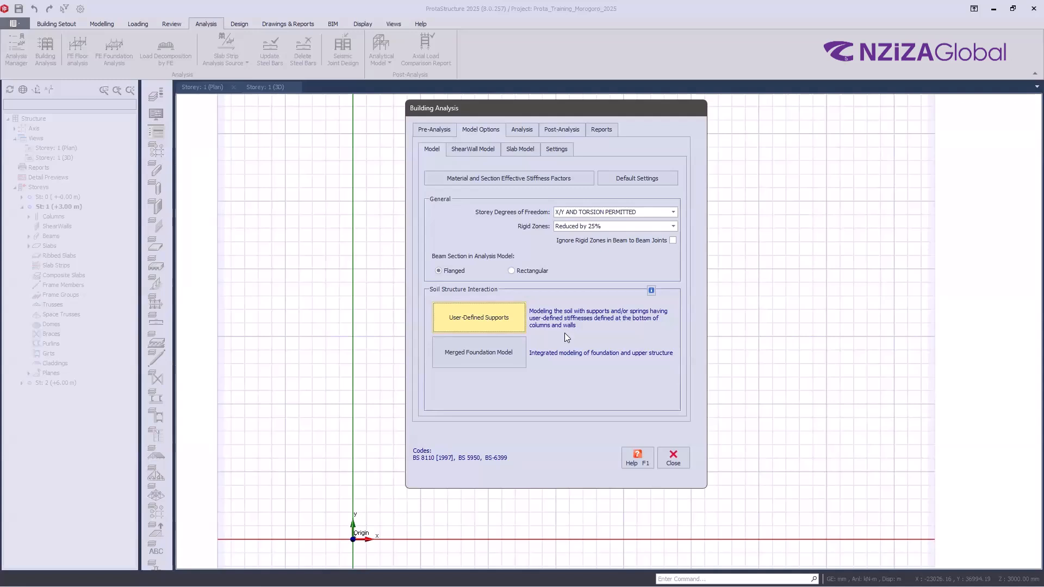
click(482, 353)
click(471, 322)
click(496, 365)
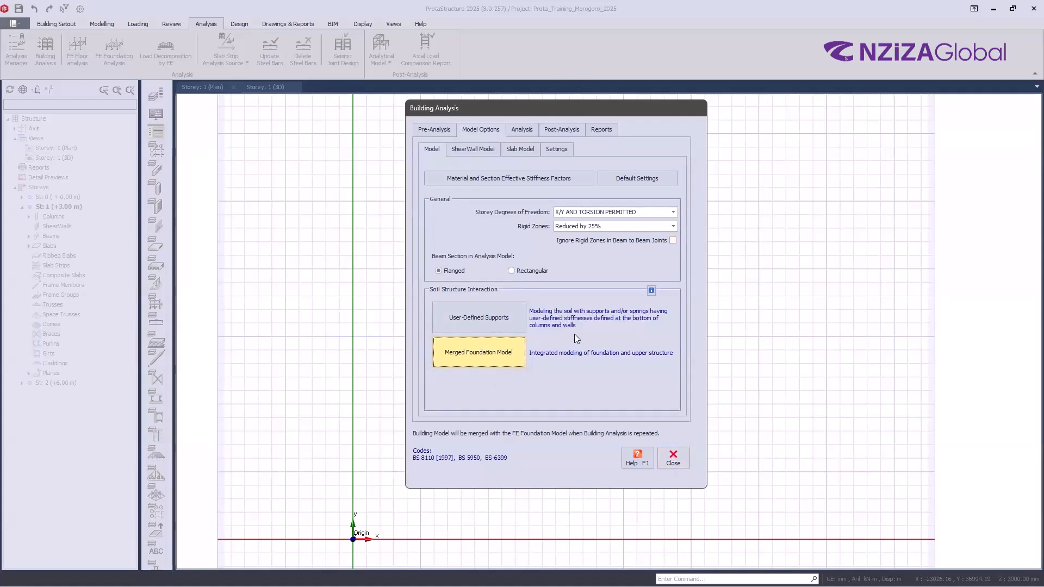
click(509, 321)
click(672, 459)
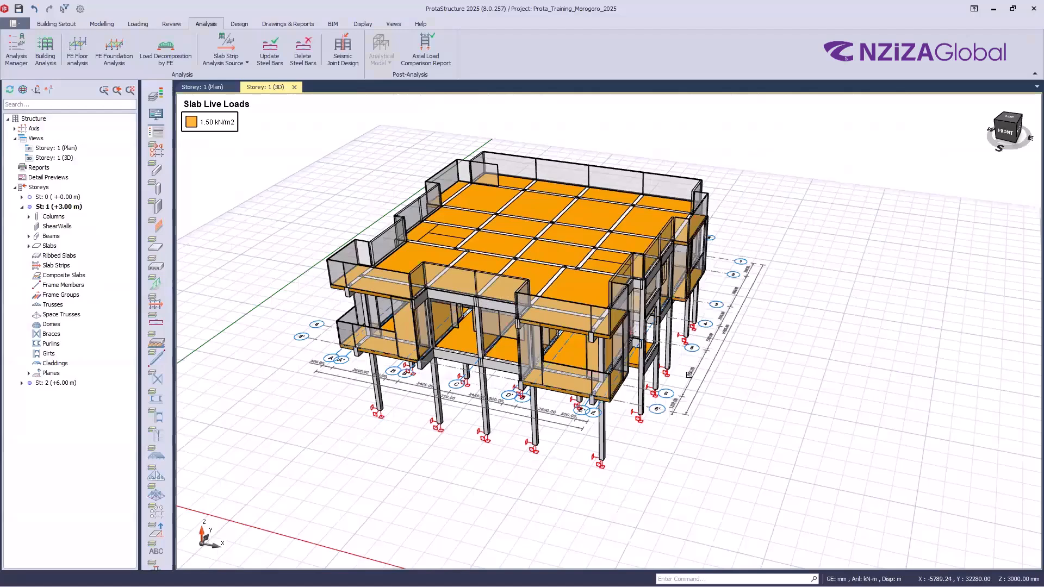
- Inspect the support symbols at the base of corner column 1C5 in the 3D view
scroll(717, 442, up, 5)
scroll(707, 435, down, 4)
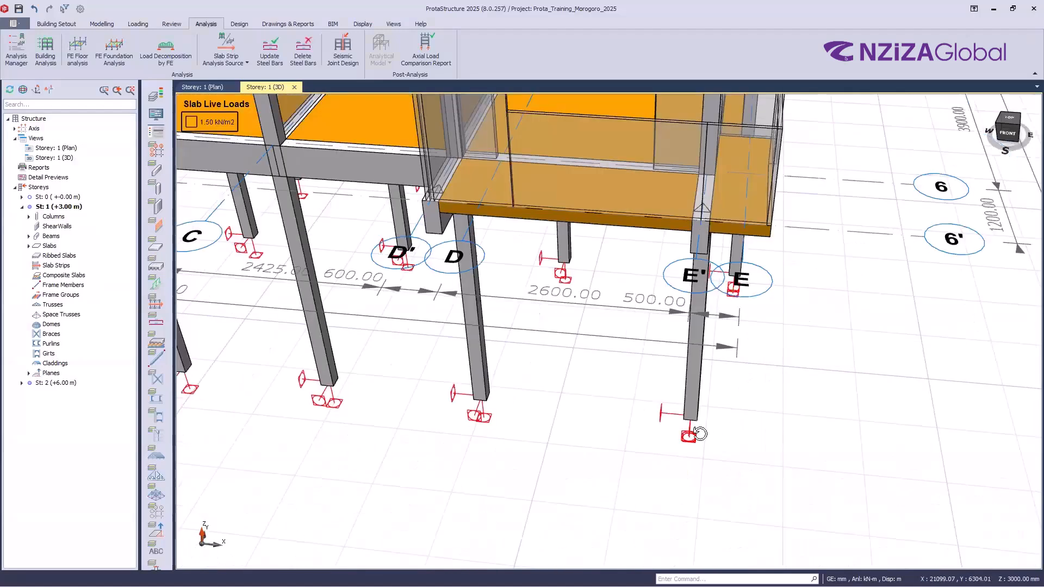
scroll(750, 443, down, 2)
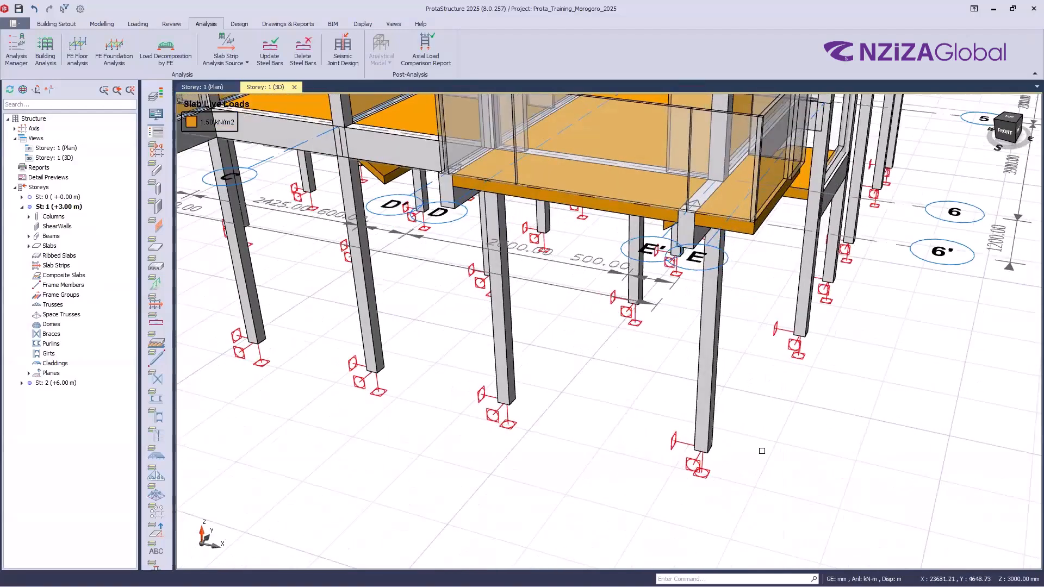
scroll(661, 449, up, 3)
click(660, 450)
key(ctrl)
key(ctrl)
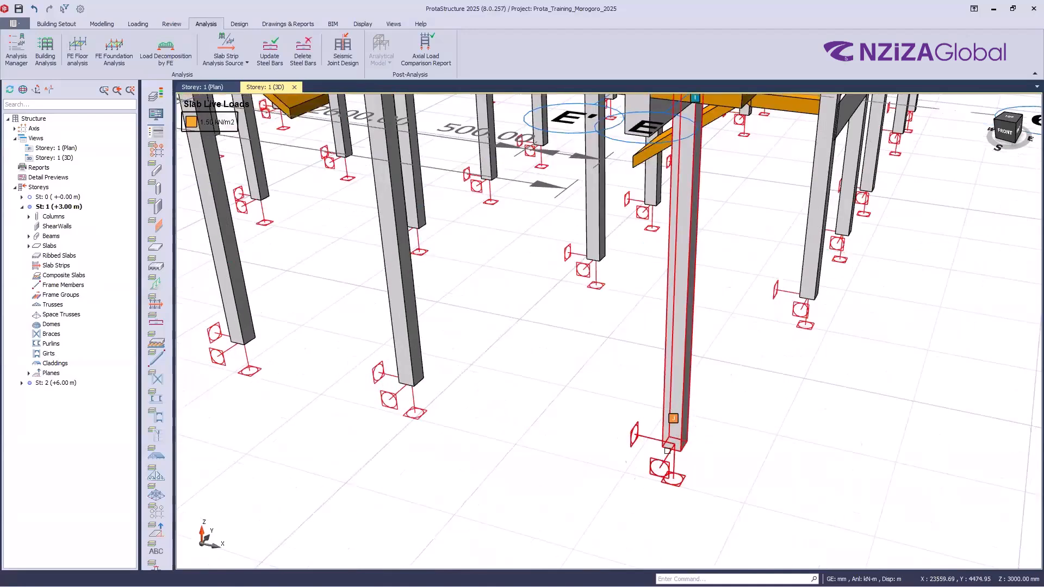
key(Escape)
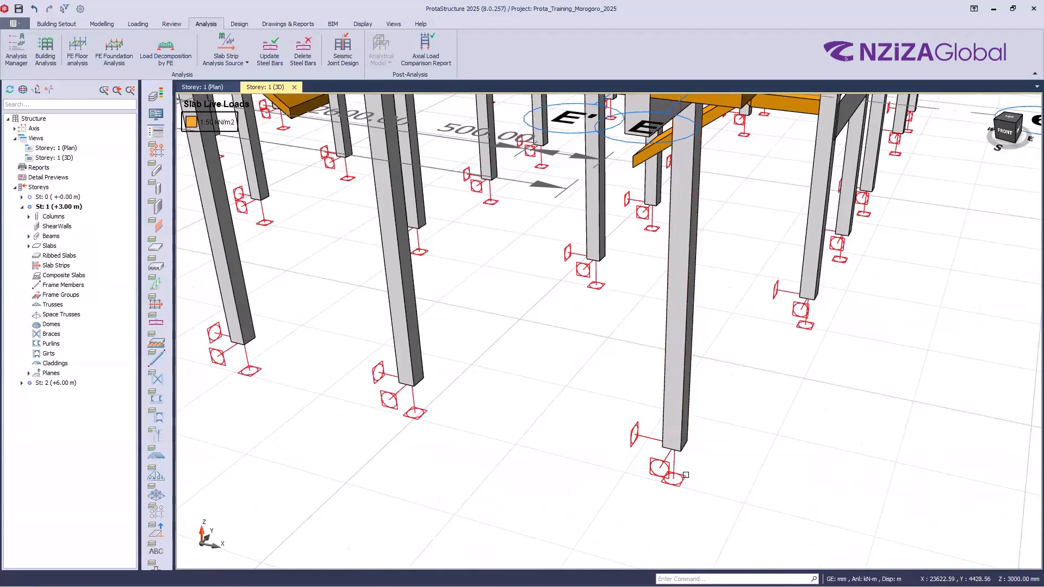
scroll(676, 462, up, 2)
key(ctrl)
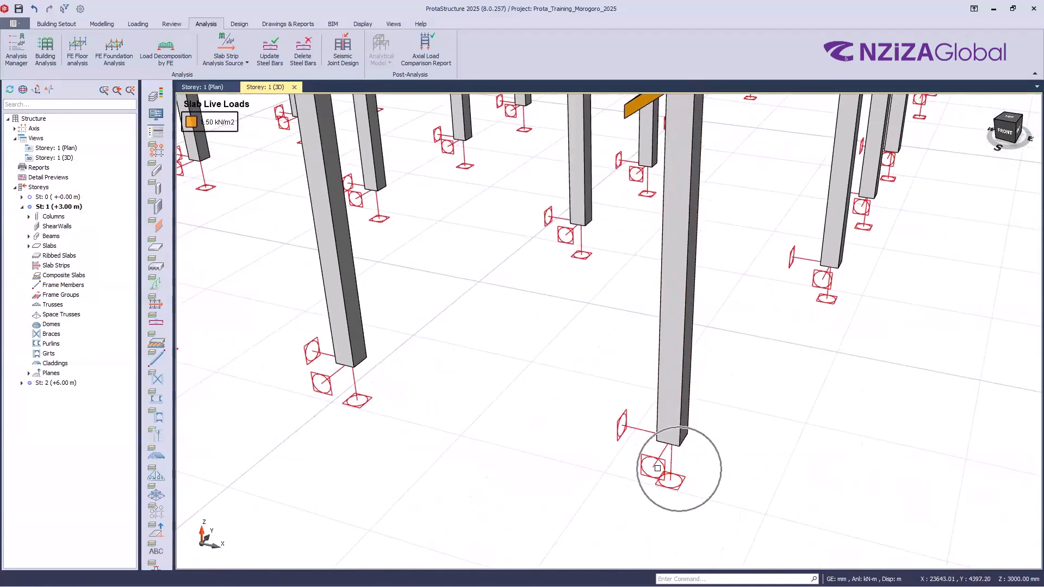
click(668, 459)
key(ctrl)
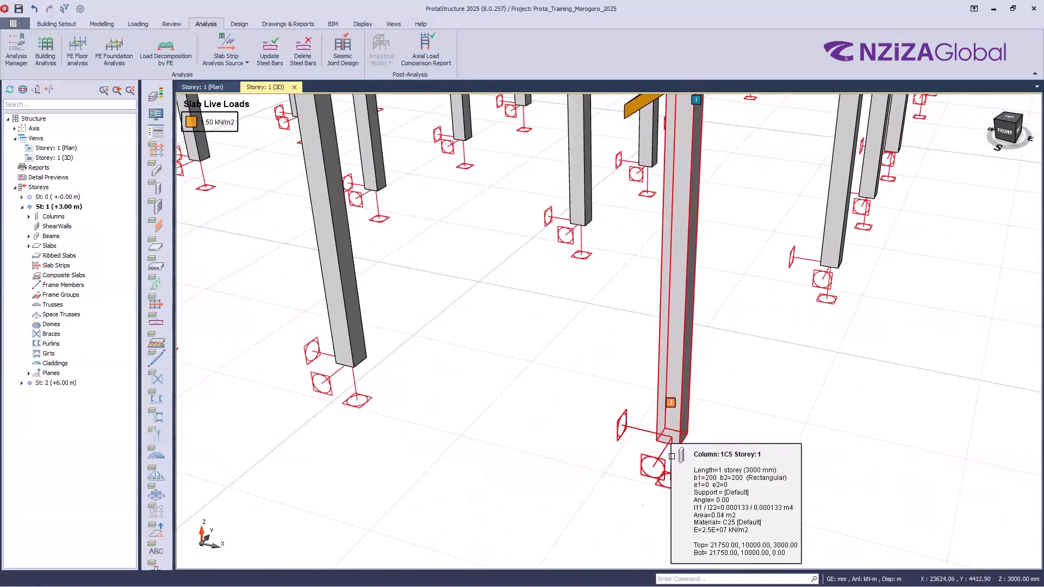
key(Escape)
- Examine the supports beneath the surrounding ground-level columns from a lower viewing angle
scroll(729, 419, down, 1)
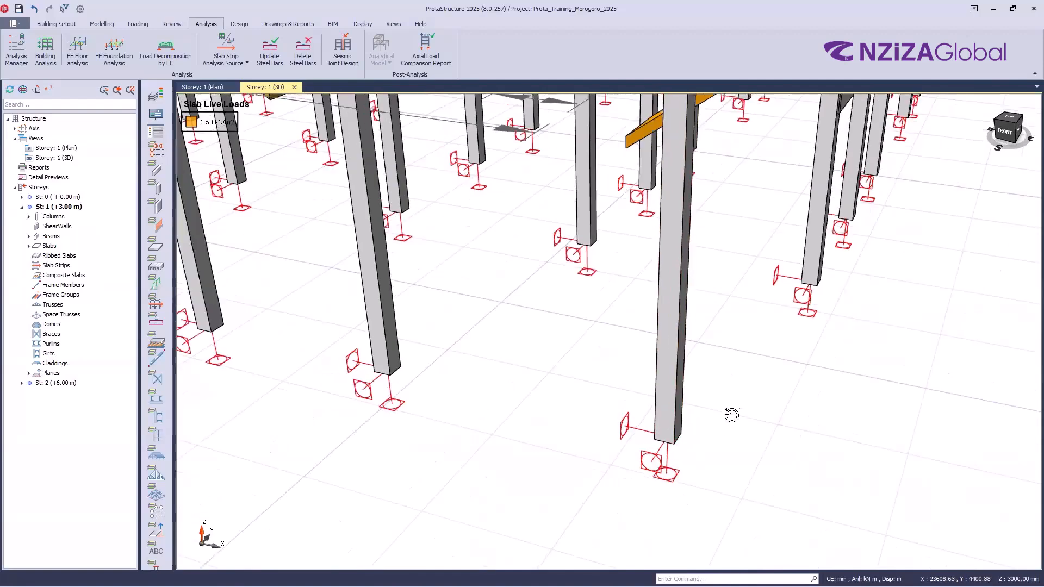
scroll(736, 412, down, 2)
ctrl+middle_drag(350, 405, 602, 433)
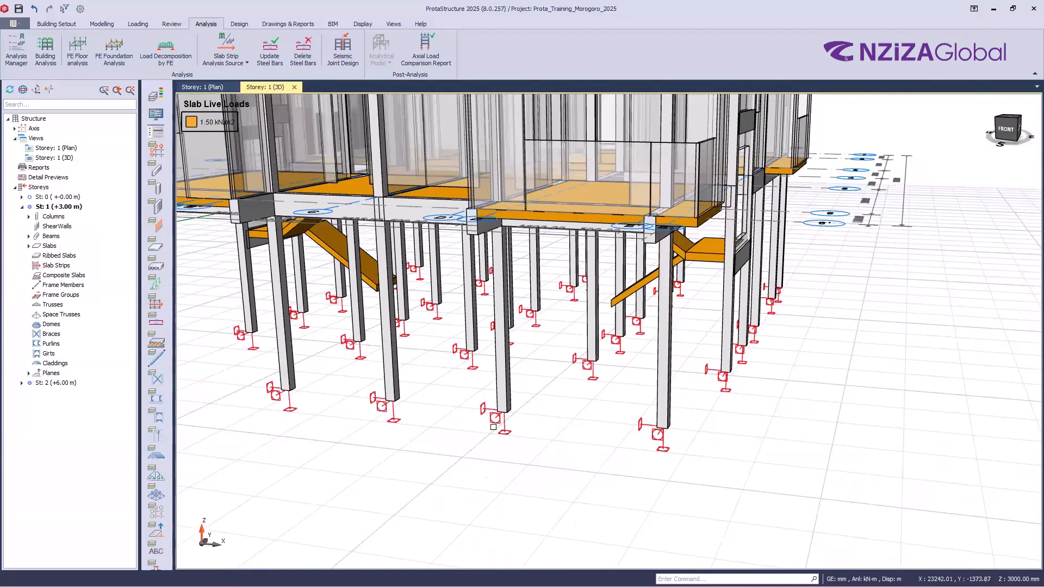
mouse_move(498, 420)
shift+middle_drag(608, 434, 501, 406)
click(489, 396)
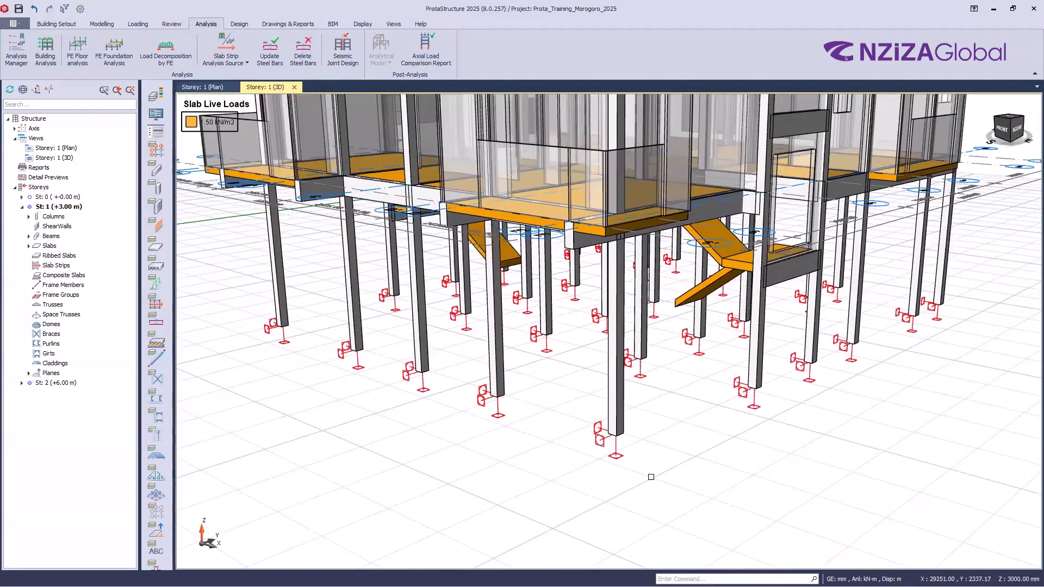
middle_drag(672, 471, 631, 403)
- Check the support type in the geometry properties of corner column 1C5, and close them without updating
click(634, 403)
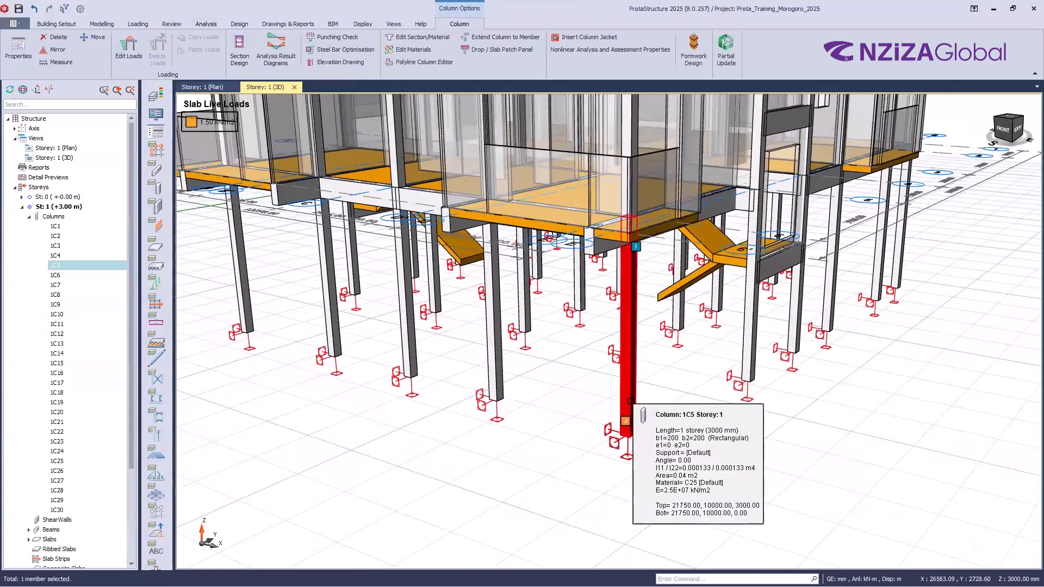
right_click(630, 403)
click(663, 90)
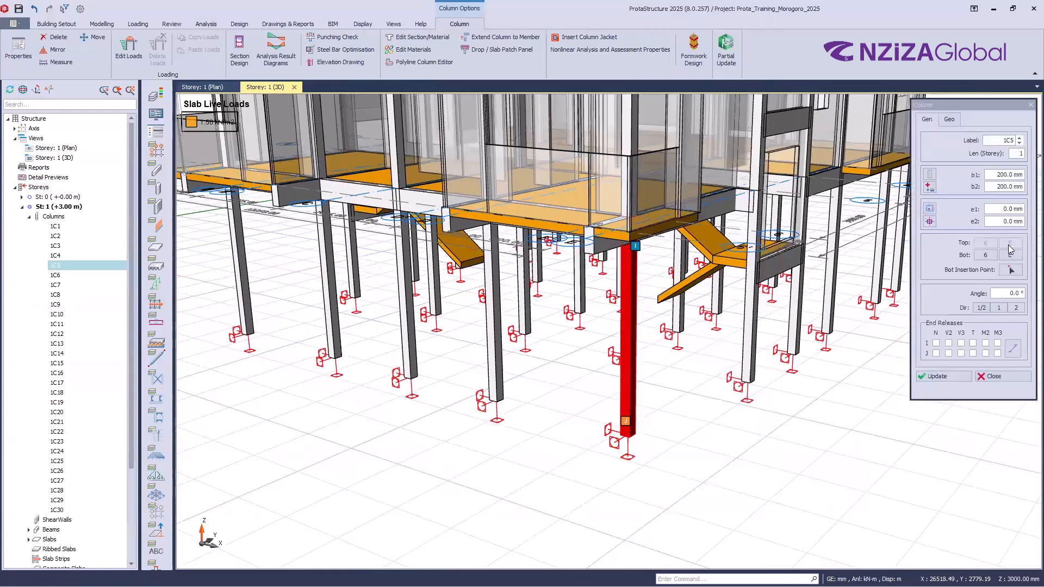
click(948, 119)
key(ctrl)
key(ctrl)
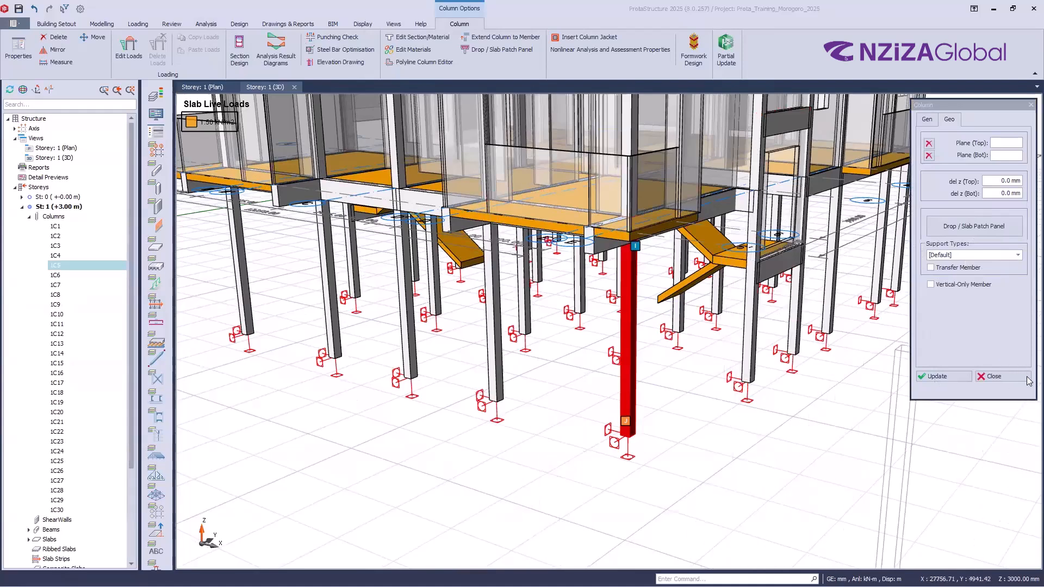
click(994, 376)
click(657, 447)
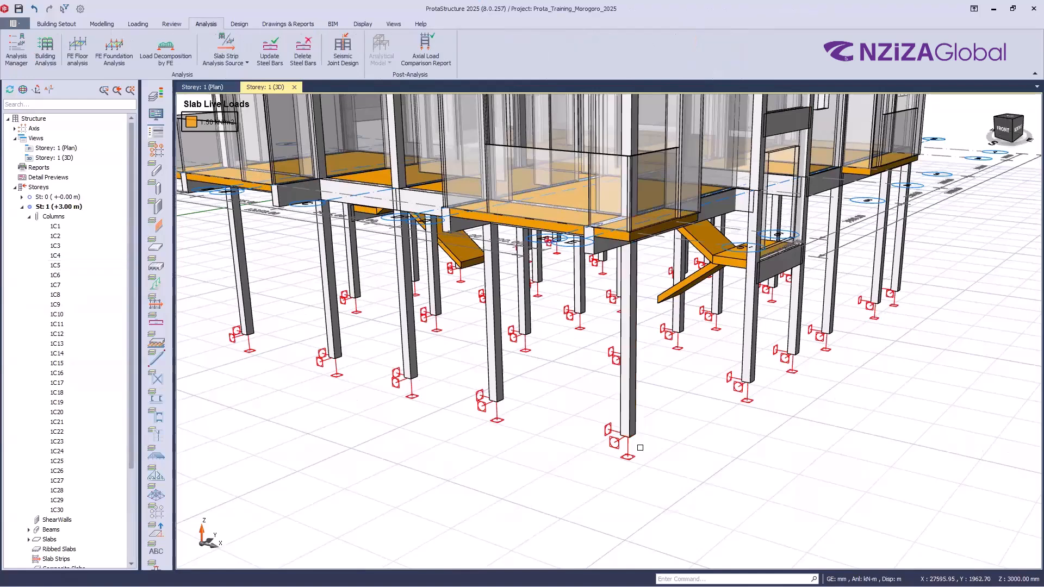
- Reopen the building analysis model options and review the general, beam section and User-Defined Supports settings
click(45, 52)
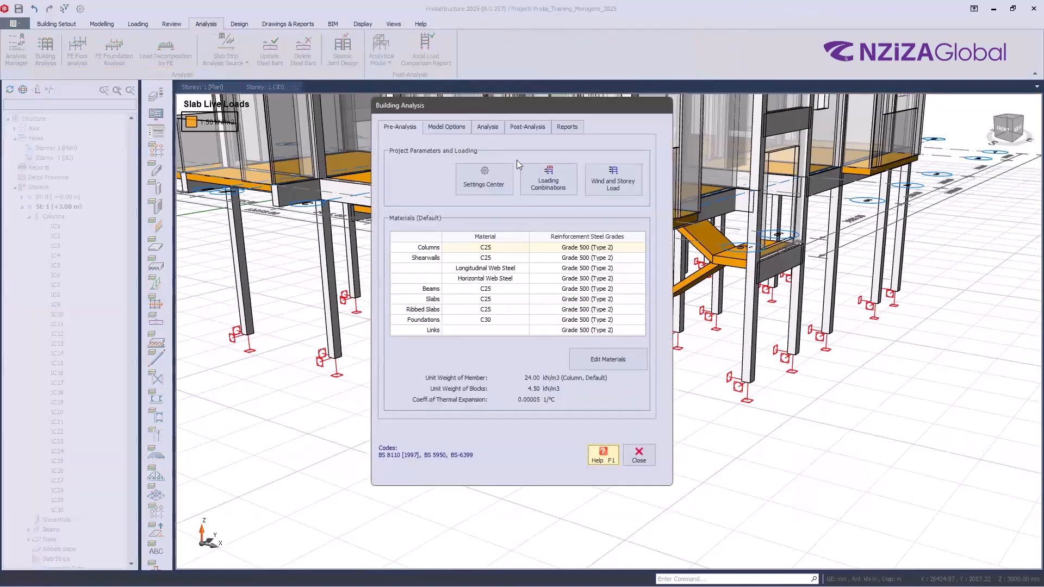
click(455, 127)
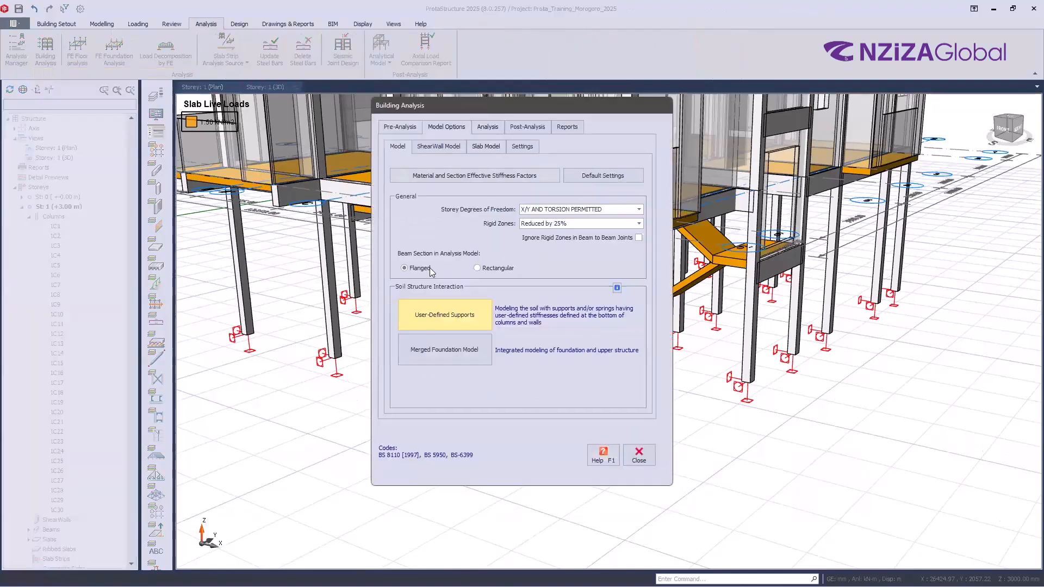
click(435, 324)
click(399, 151)
click(424, 153)
click(423, 152)
click(399, 148)
click(507, 264)
click(443, 149)
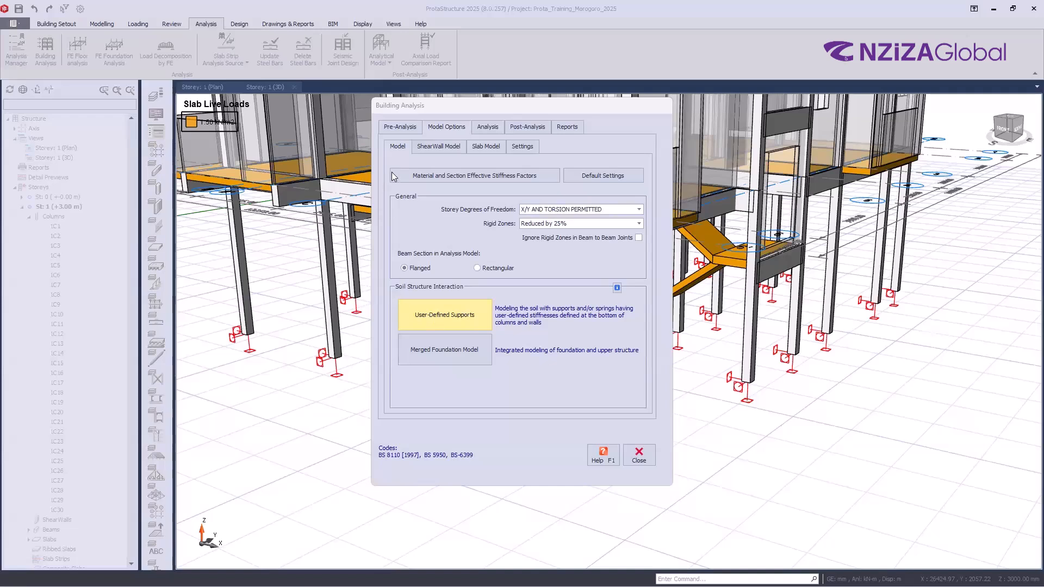
- Set the shear wall model to Finite Elements Shell Model after trying the Mid-pier Model option
click(439, 148)
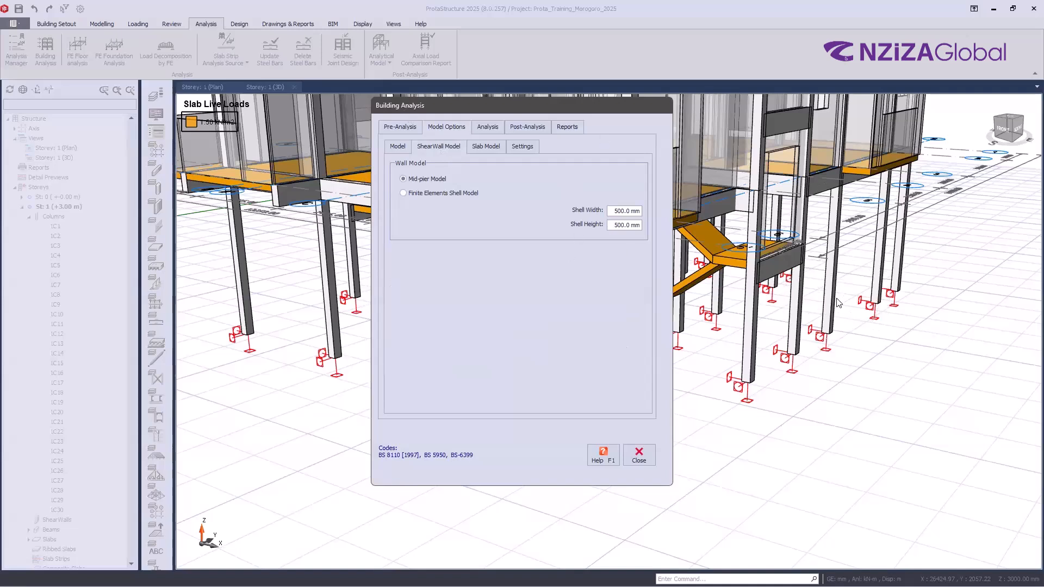
click(425, 179)
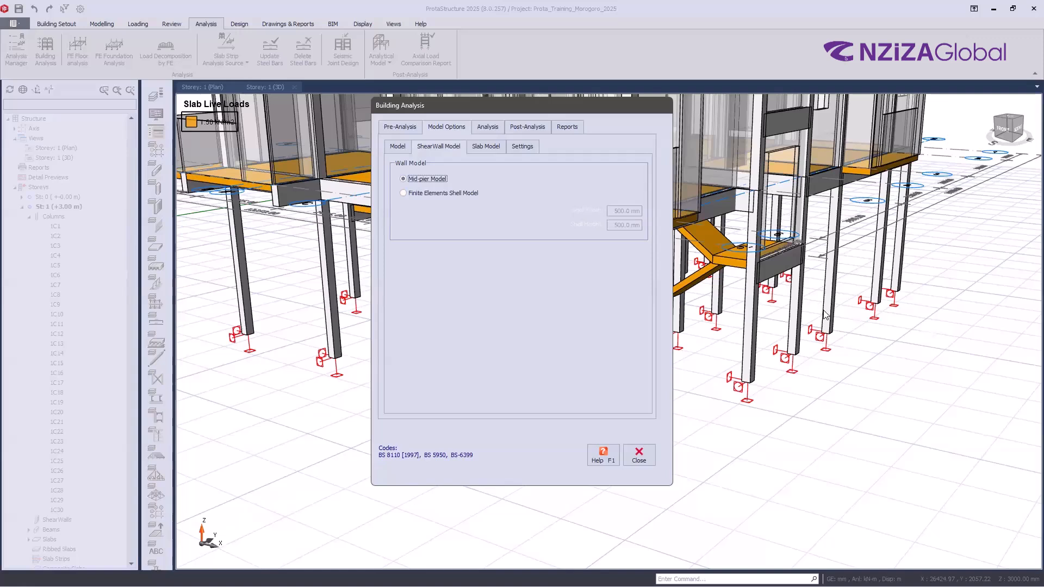
click(423, 196)
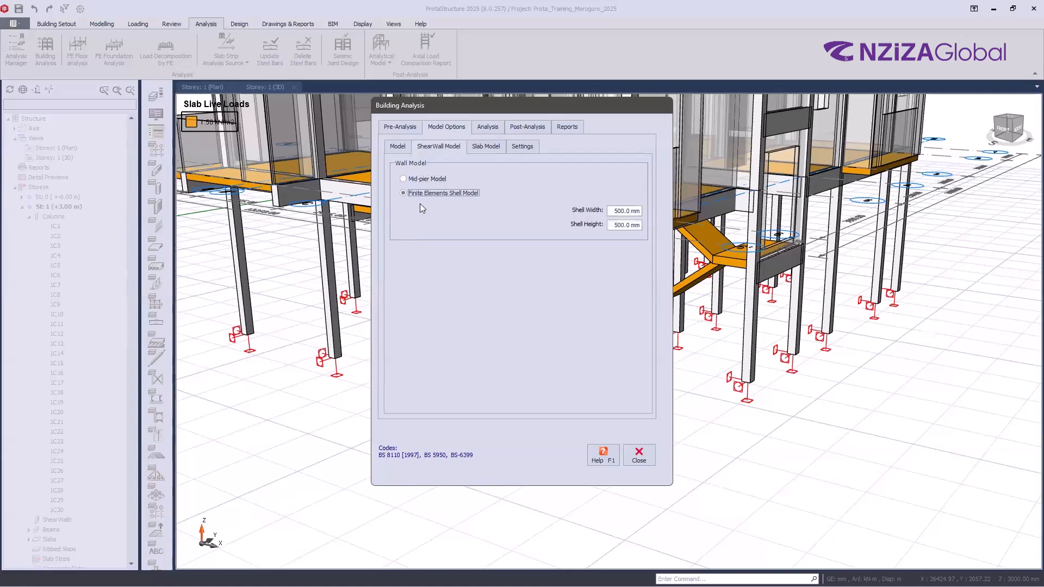
click(429, 181)
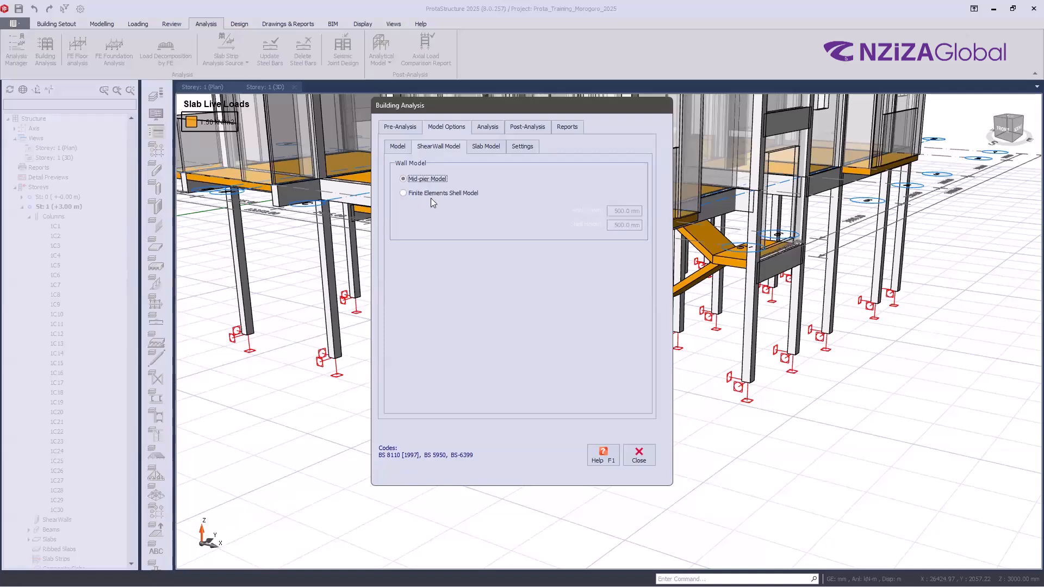
click(414, 193)
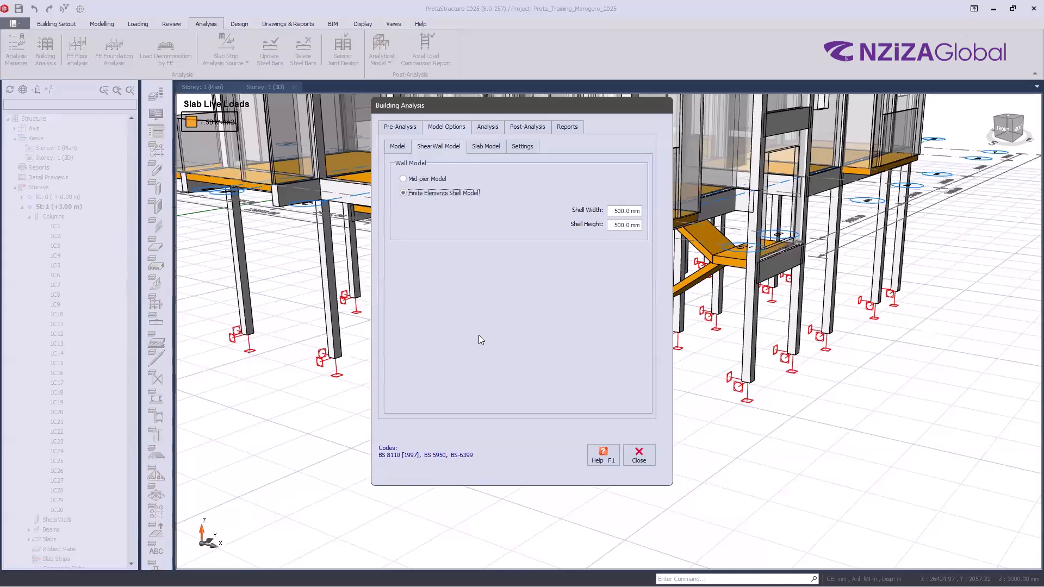
key(ctrl)
key(ctrl)
key(ctrl)
key(ctrl)
key(ctrl)
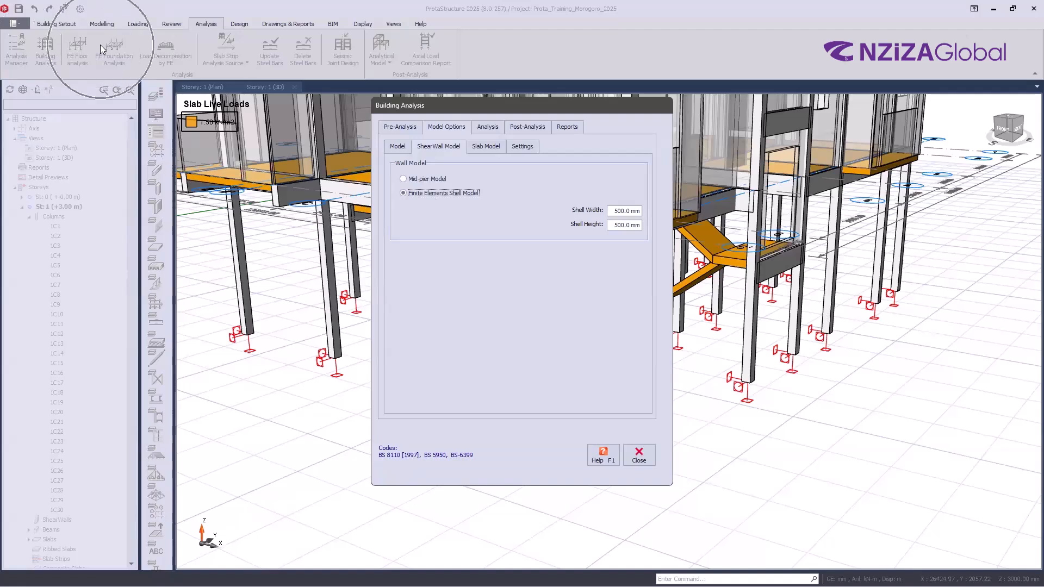
key(ctrl)
key(ctrl)
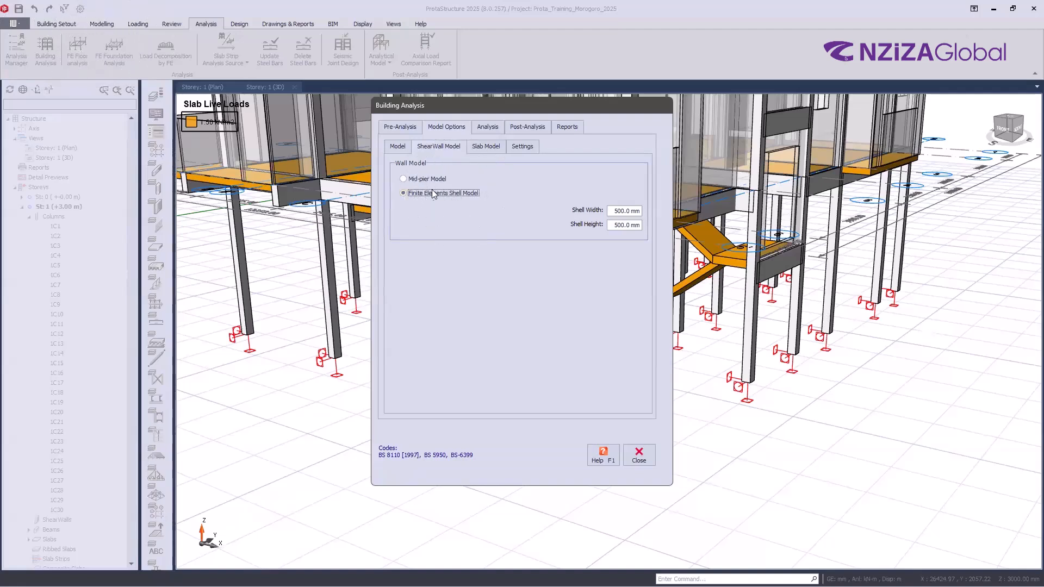
key(ctrl)
click(405, 193)
- Try the alternative storey diaphragm models, return to Slabs to Define Rigid Diaphragm, and close the building analysis settings
click(485, 146)
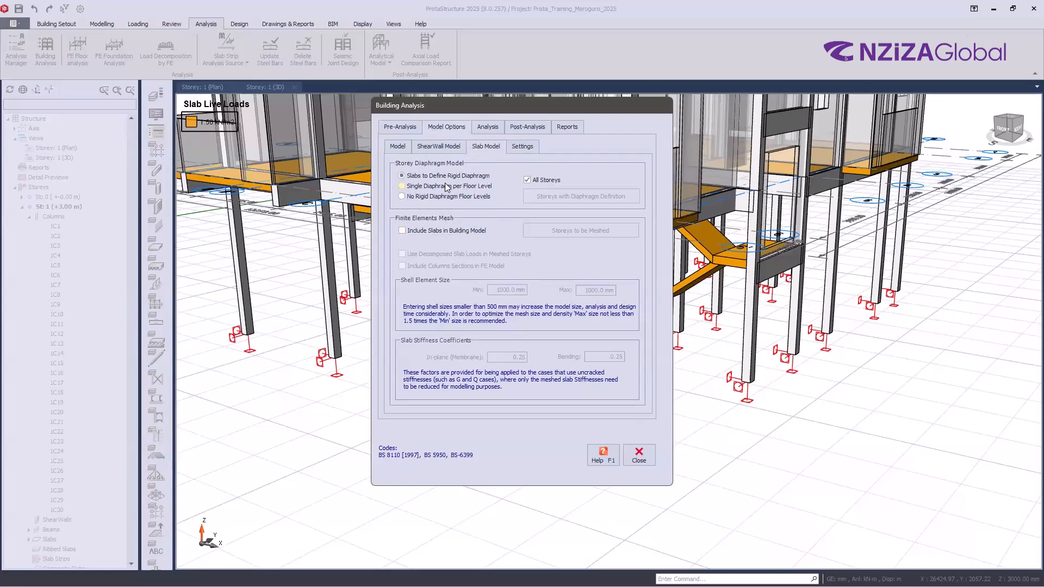
click(422, 205)
click(424, 186)
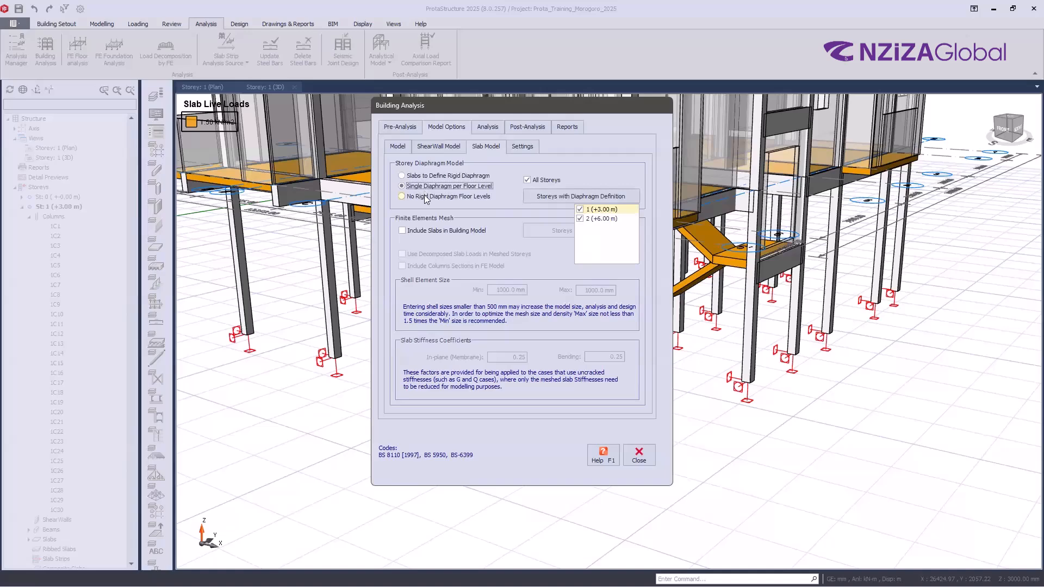
click(424, 195)
click(425, 177)
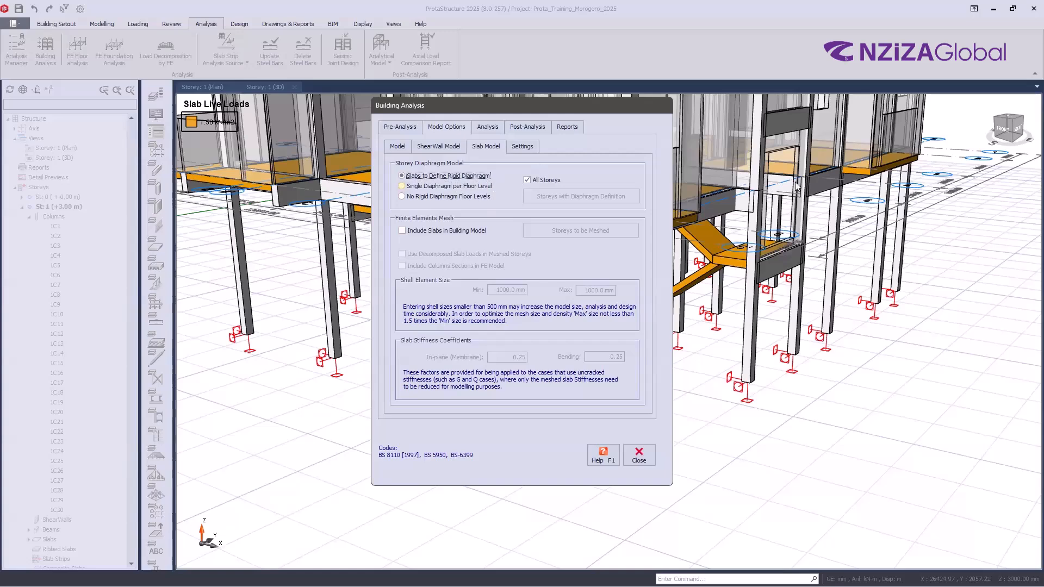
click(638, 455)
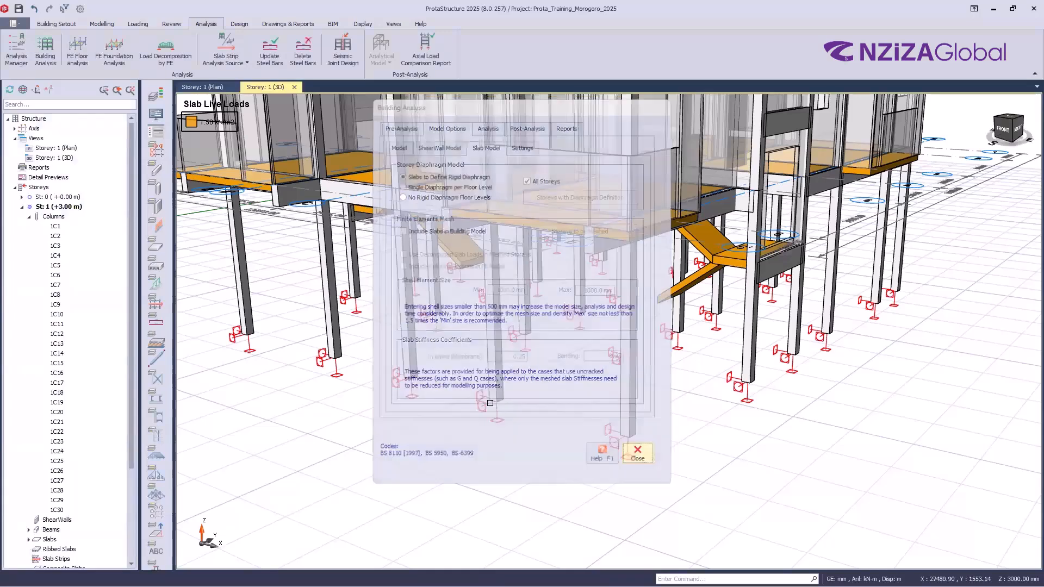
- Delete the four slabs between axes 2 and 3, from A to E, in the Storey 1 plan view
scroll(556, 417, down, 2)
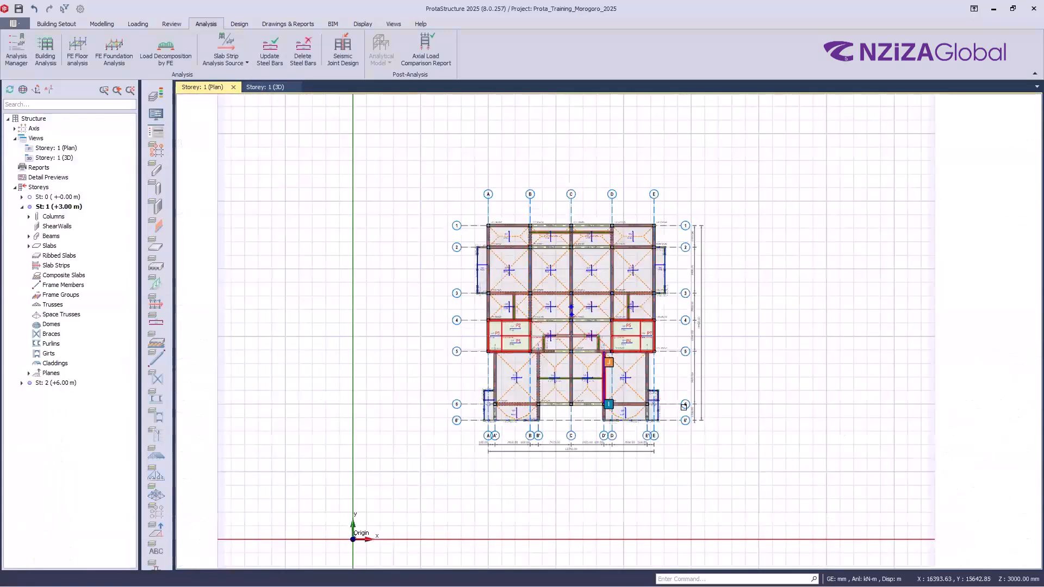
scroll(610, 378, up, 2)
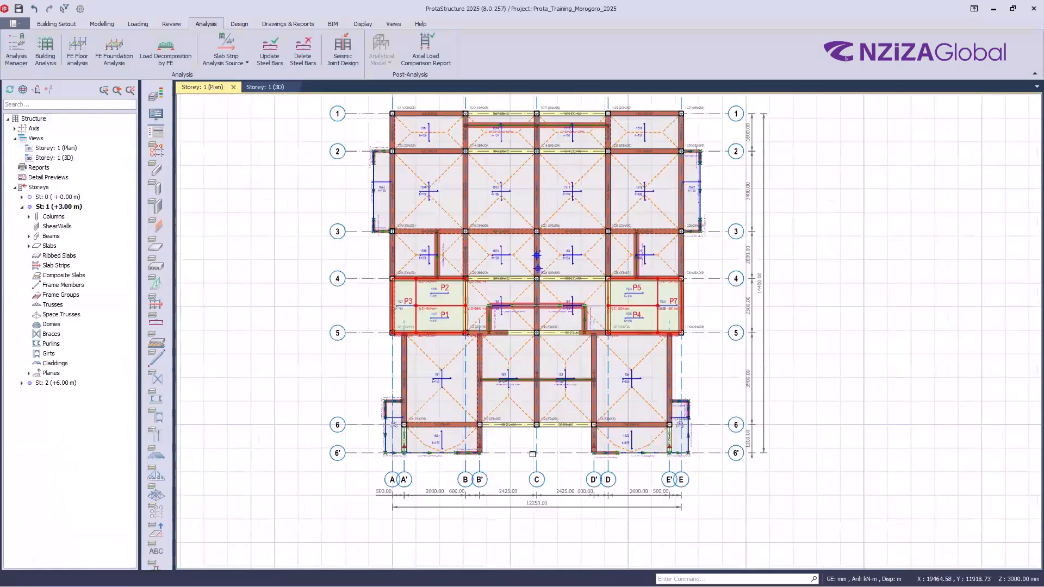
middle_drag(471, 365, 474, 386)
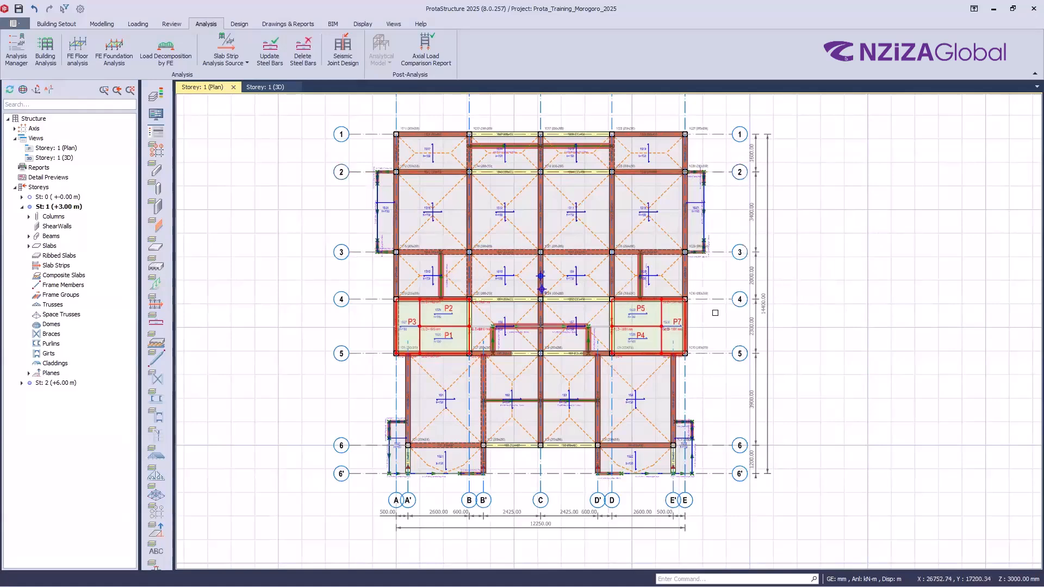
scroll(734, 158, up, 2)
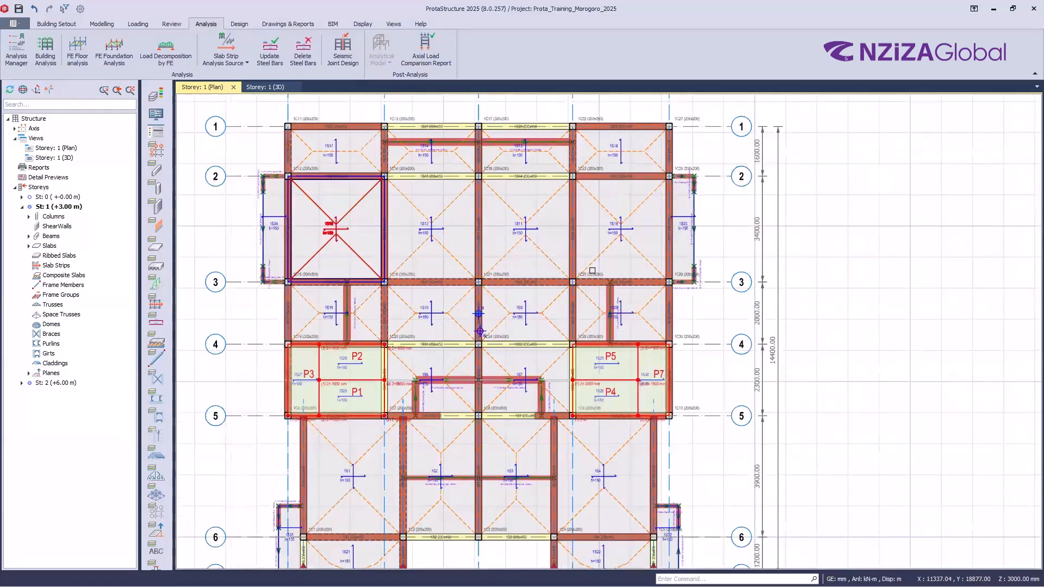
scroll(464, 272, down, 2)
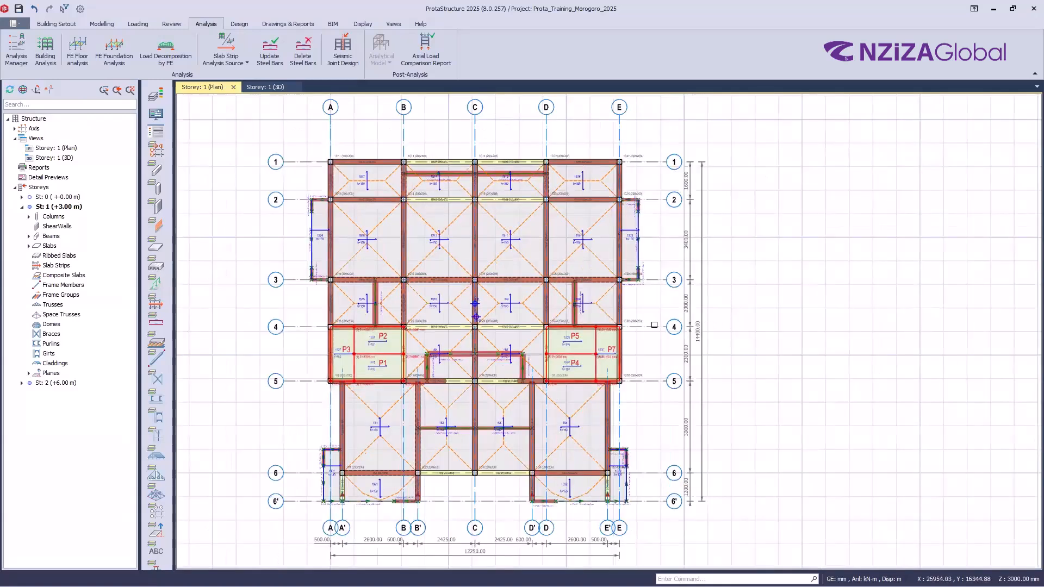
click(367, 239)
click(438, 240)
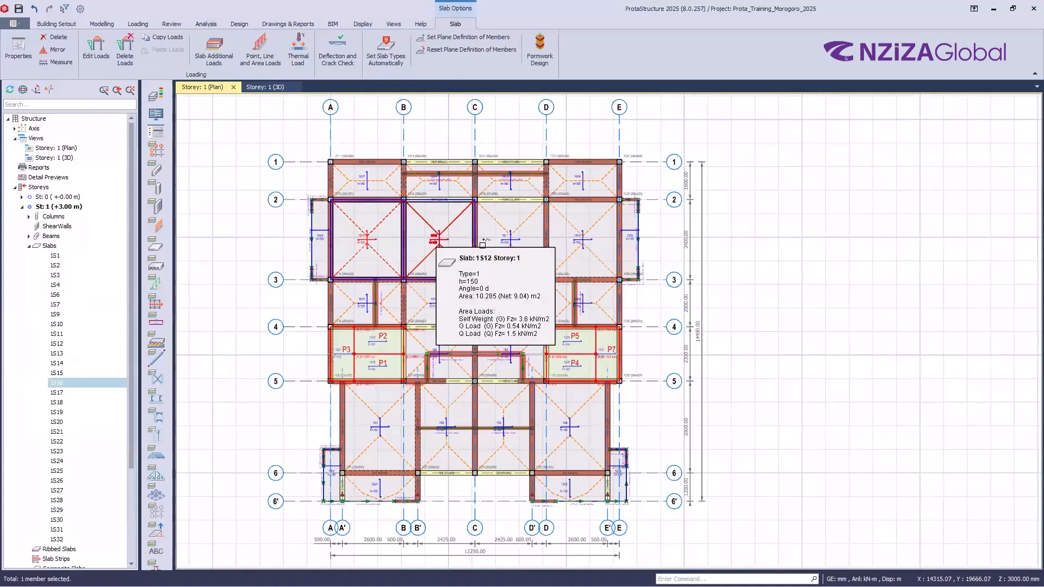
click(509, 242)
click(576, 240)
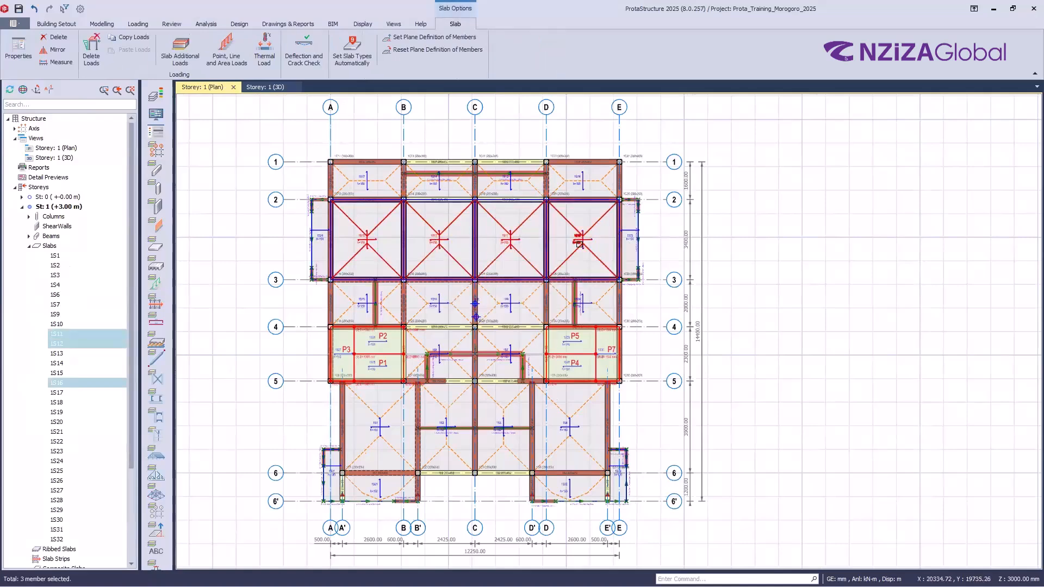
key(Delete)
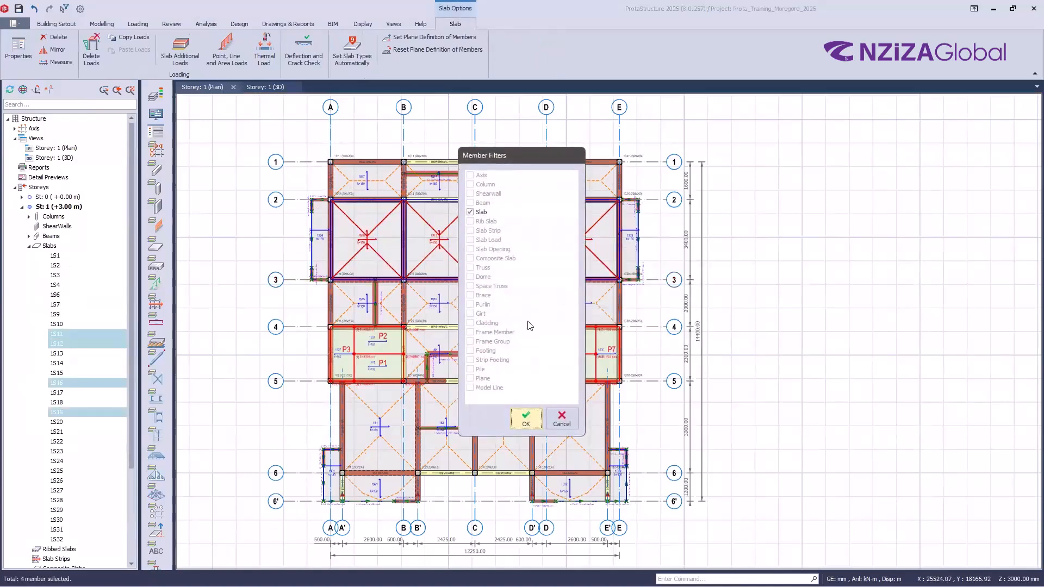
click(526, 419)
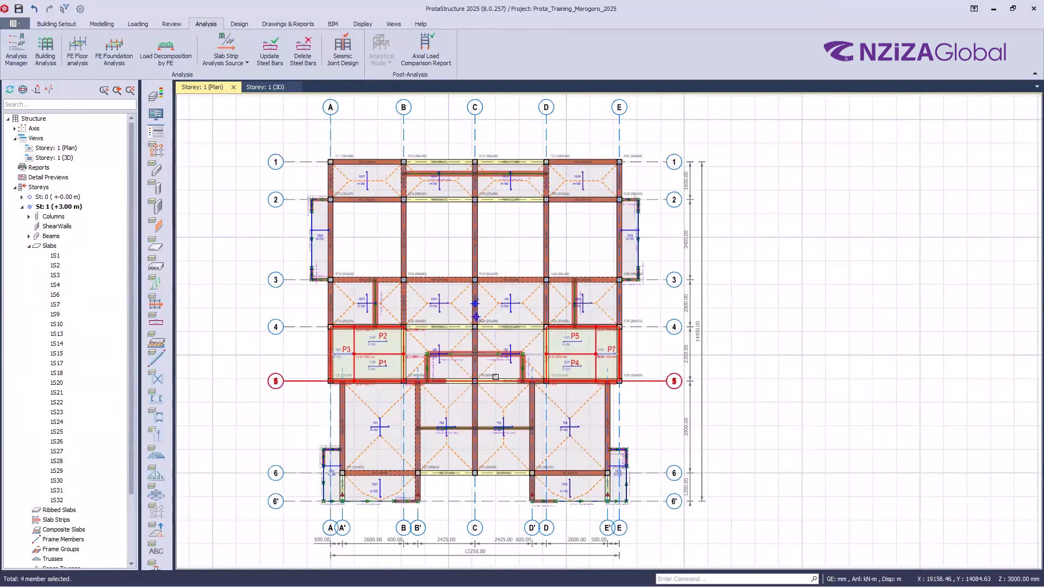
- Undo the deletion of the four slabs
click(491, 370)
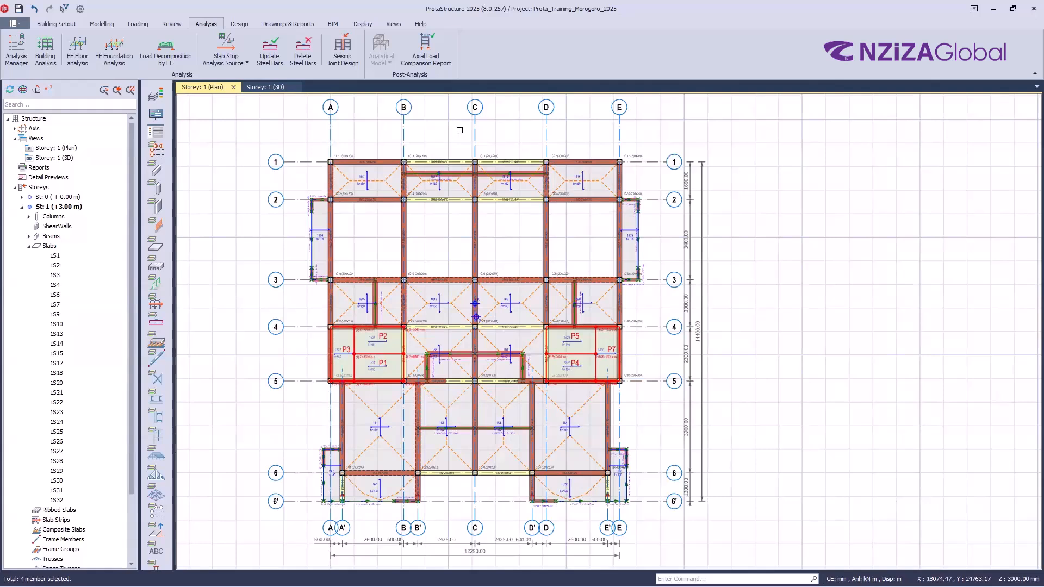
click(33, 9)
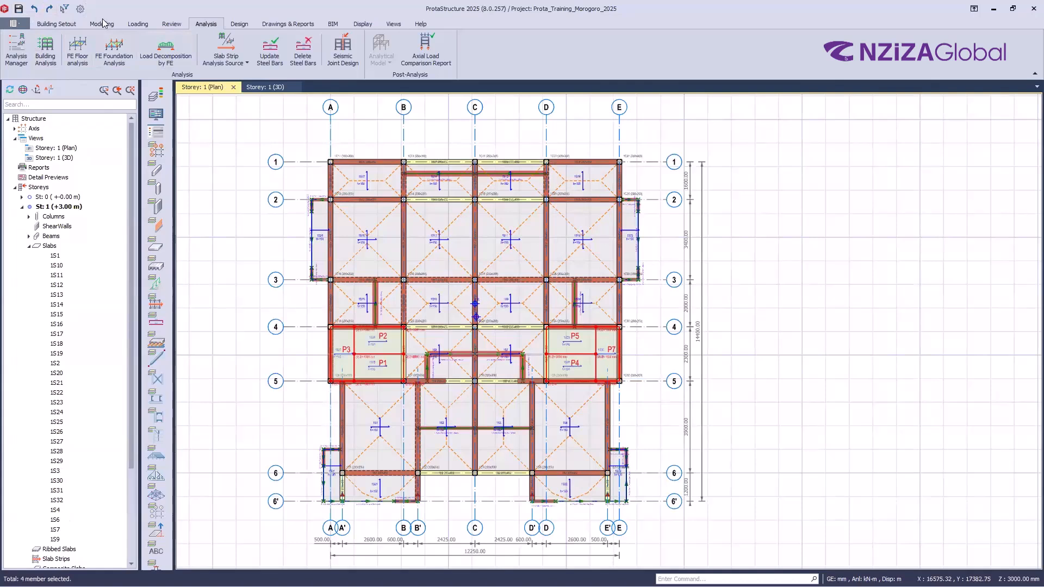
- Set the storey diaphragm model to Single Diaphragm per Floor Level in the building analysis slab options, then close the settings
click(48, 60)
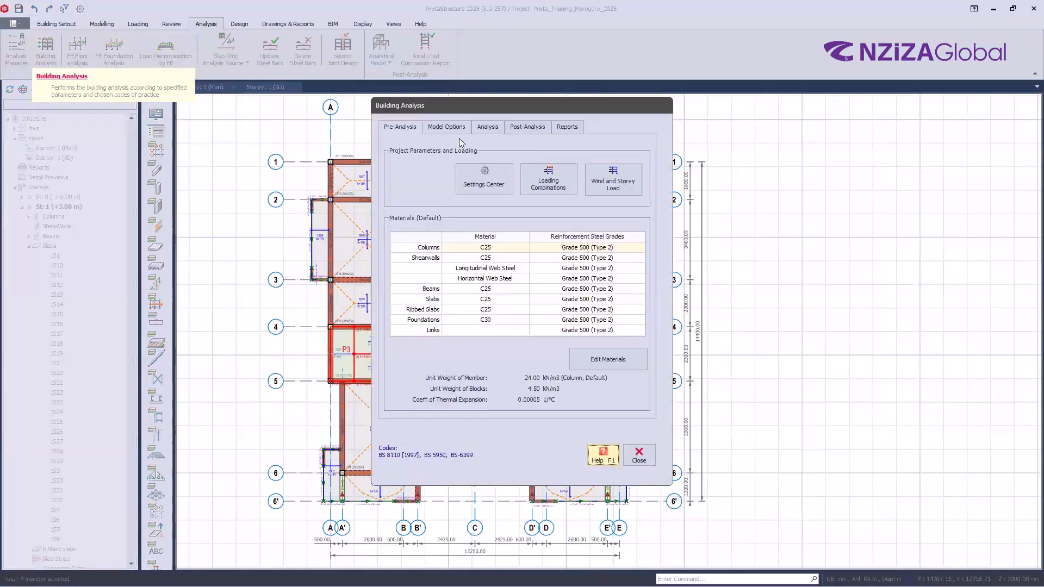
click(451, 129)
click(478, 147)
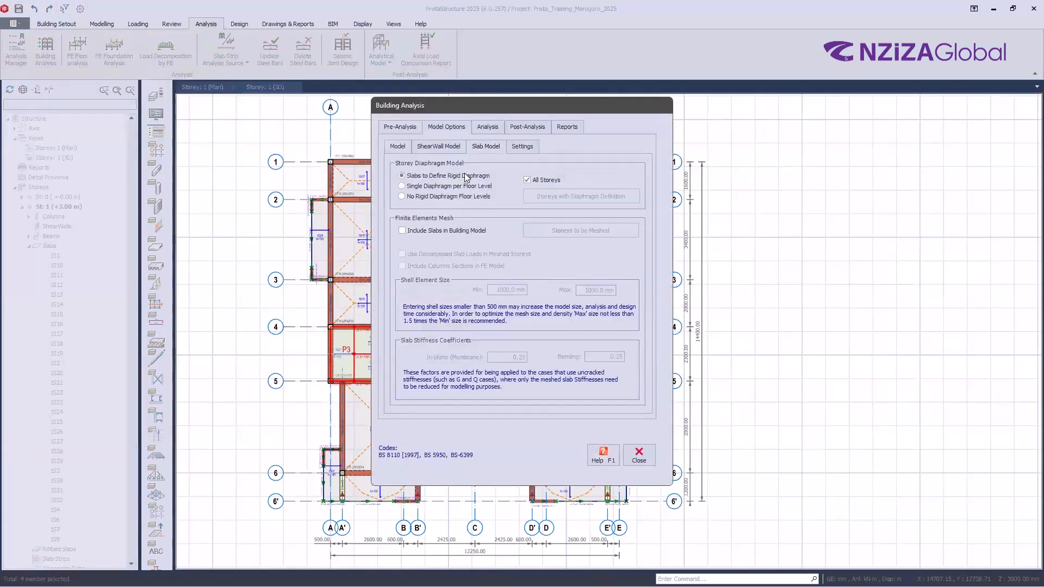
click(466, 175)
click(448, 186)
click(448, 187)
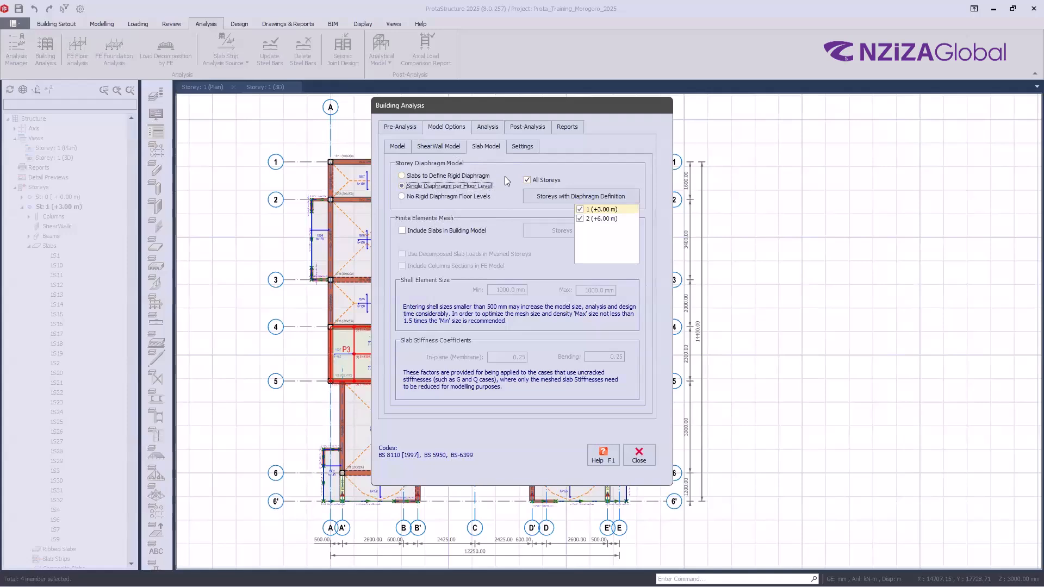
click(634, 457)
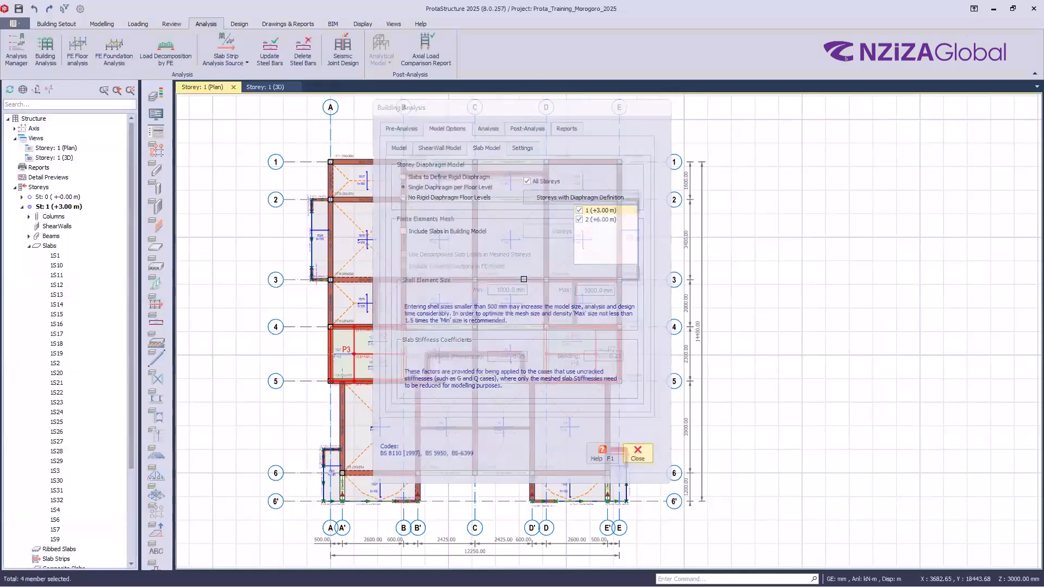
- Switch to the Storey 1 3D view and examine the floor levels of the whole building
scroll(525, 280, down, 3)
scroll(464, 391, up, 2)
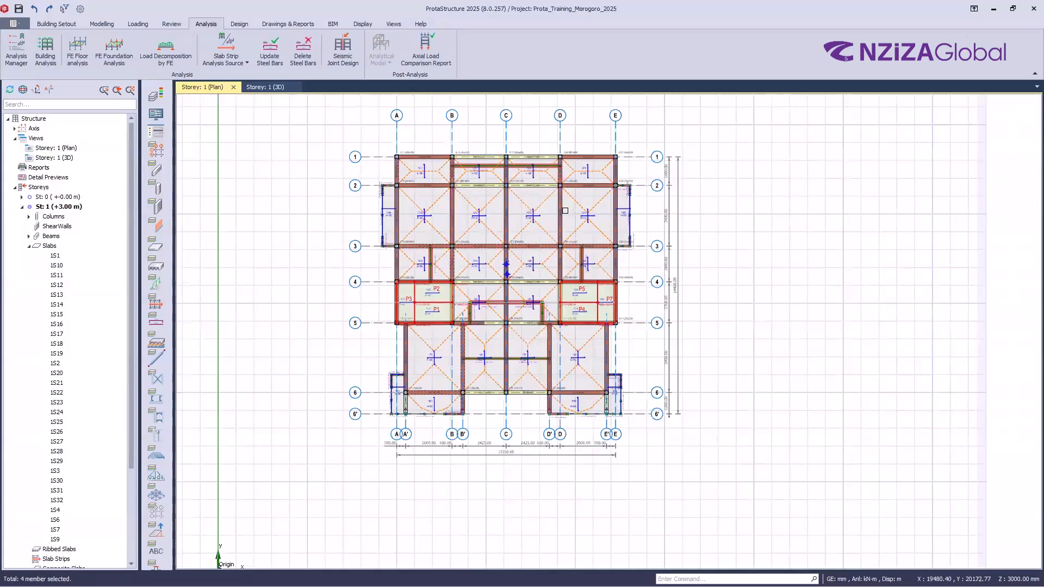
click(277, 88)
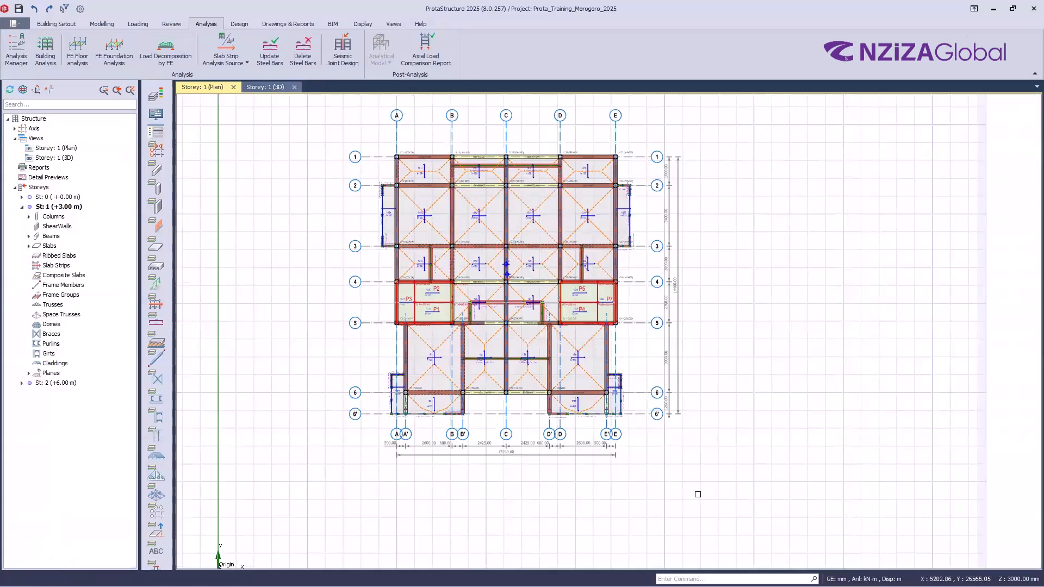
scroll(658, 446, down, 1)
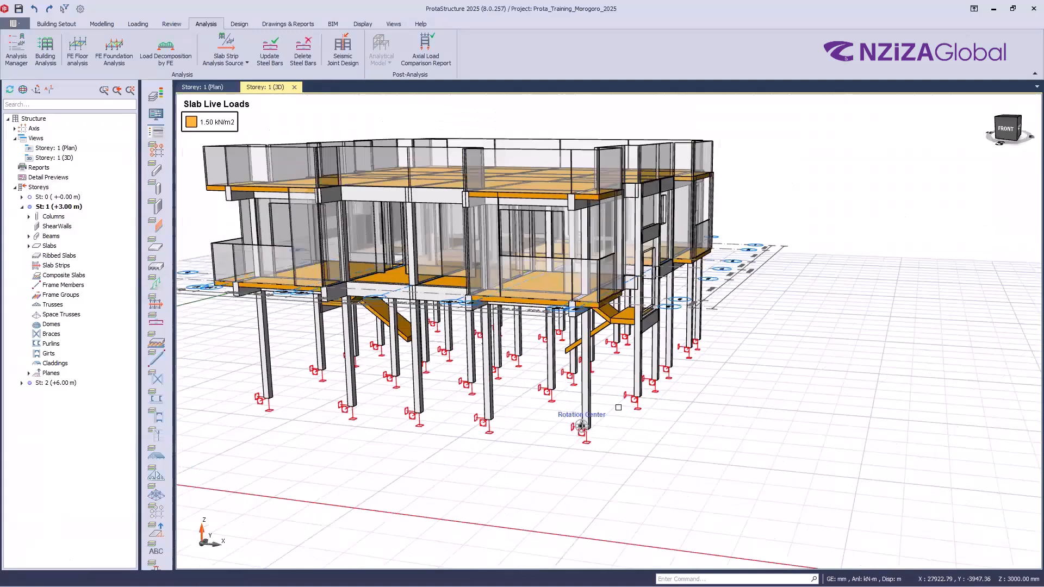
scroll(620, 369, down, 1)
scroll(700, 382, up, 1)
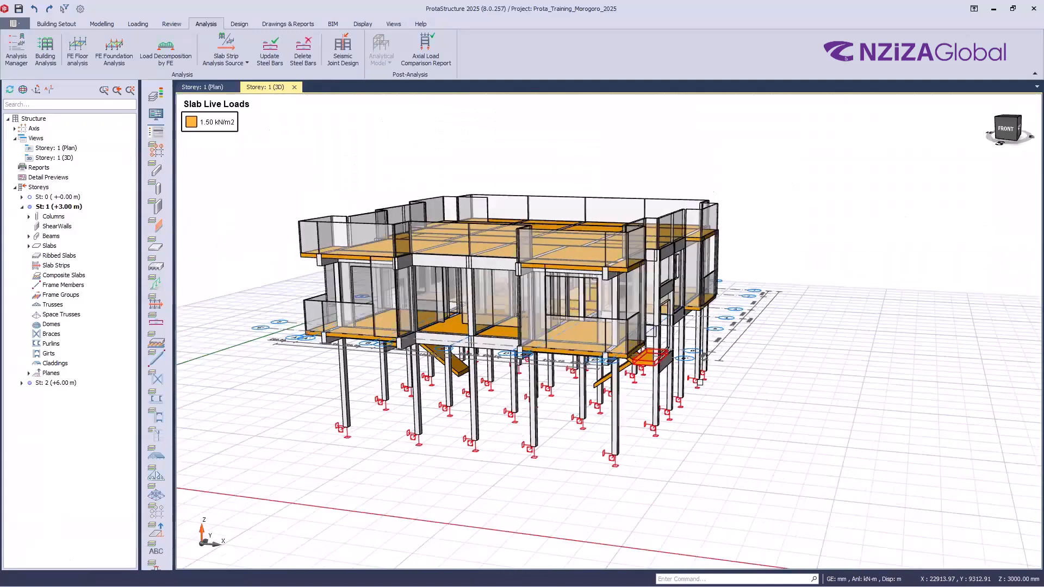
mouse_move(701, 383)
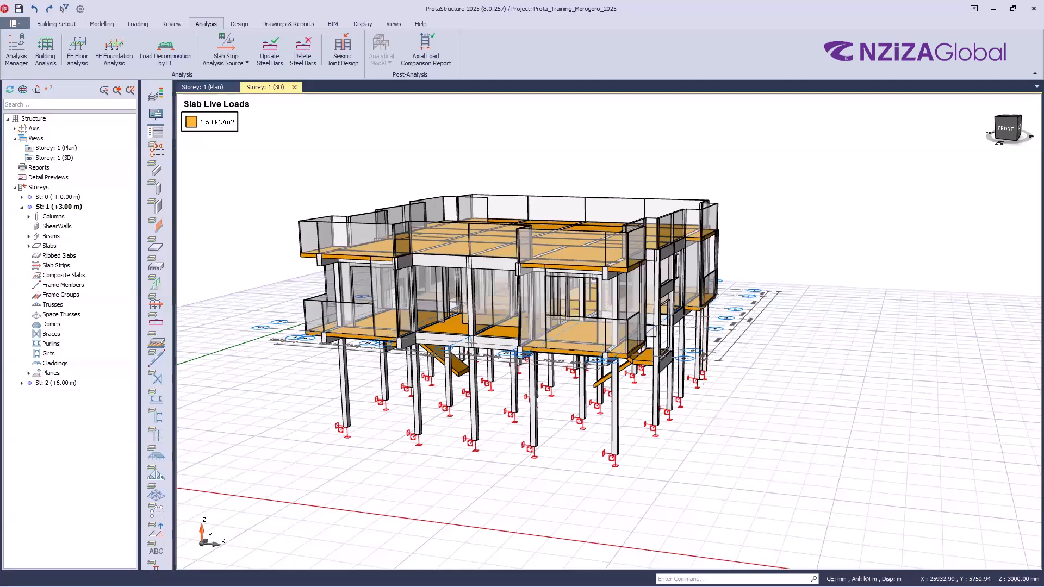
- Set the storey diaphragm model back to Slabs to Define Rigid Diaphragm in the building analysis slab options
click(45, 52)
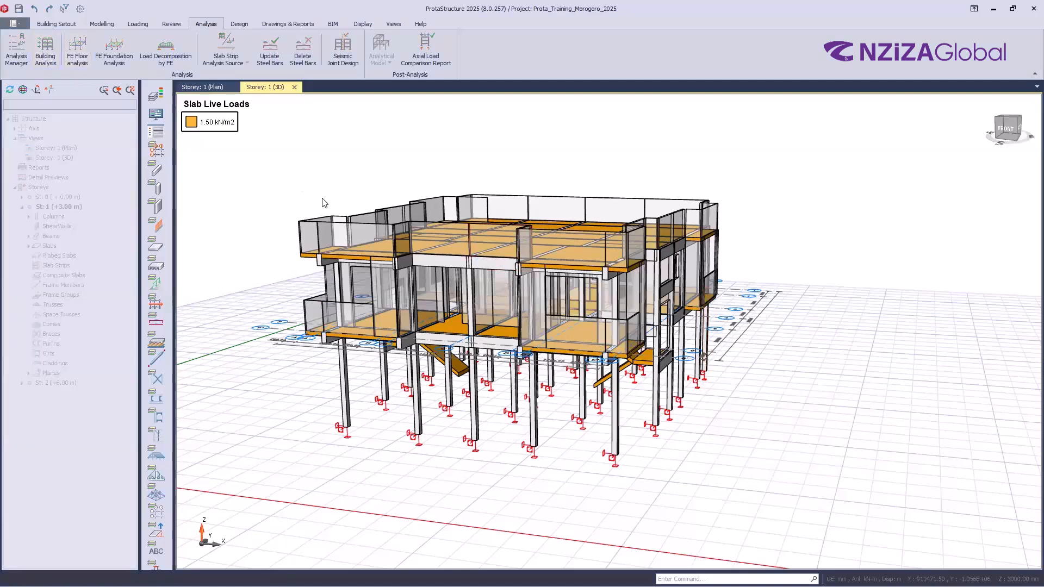
click(443, 128)
click(484, 148)
click(442, 176)
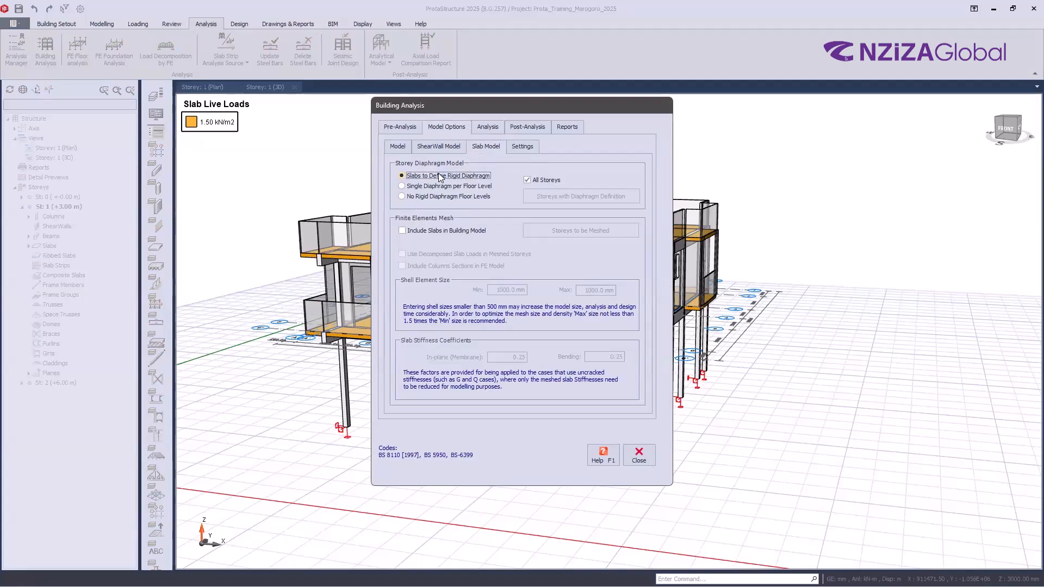
click(431, 187)
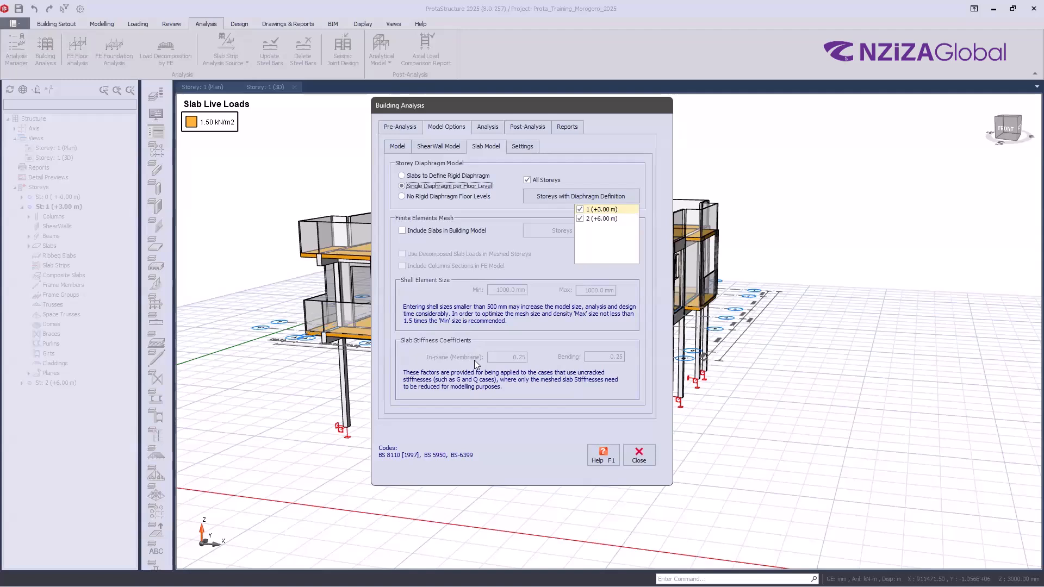
click(425, 177)
key(ctrl)
key(ctrl)
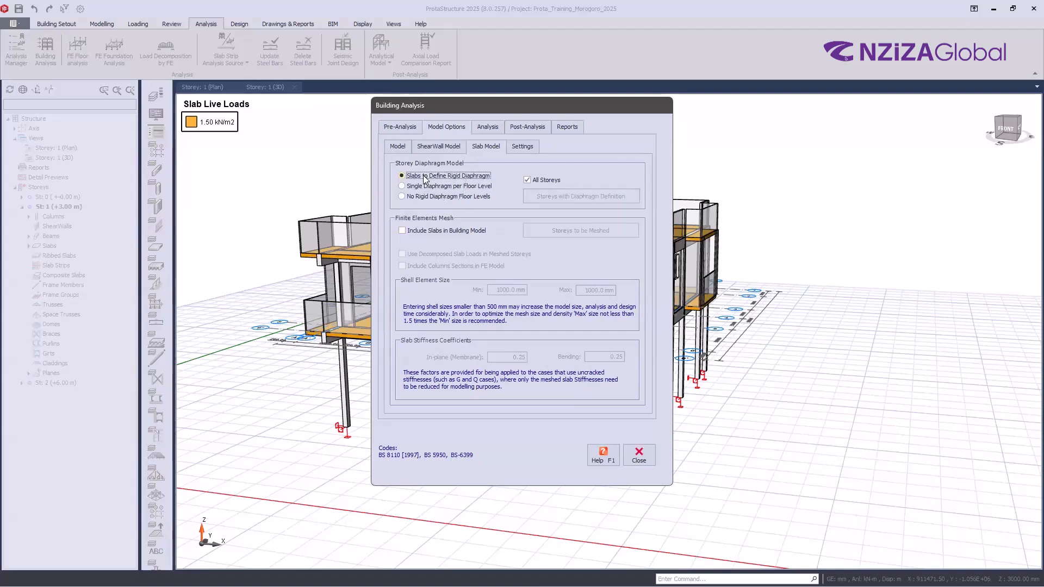
- Try the storey diaphragm model options in turn, leave Single Diaphragm per Floor Level selected, and close the building analysis settings
key(ctrl)
click(465, 187)
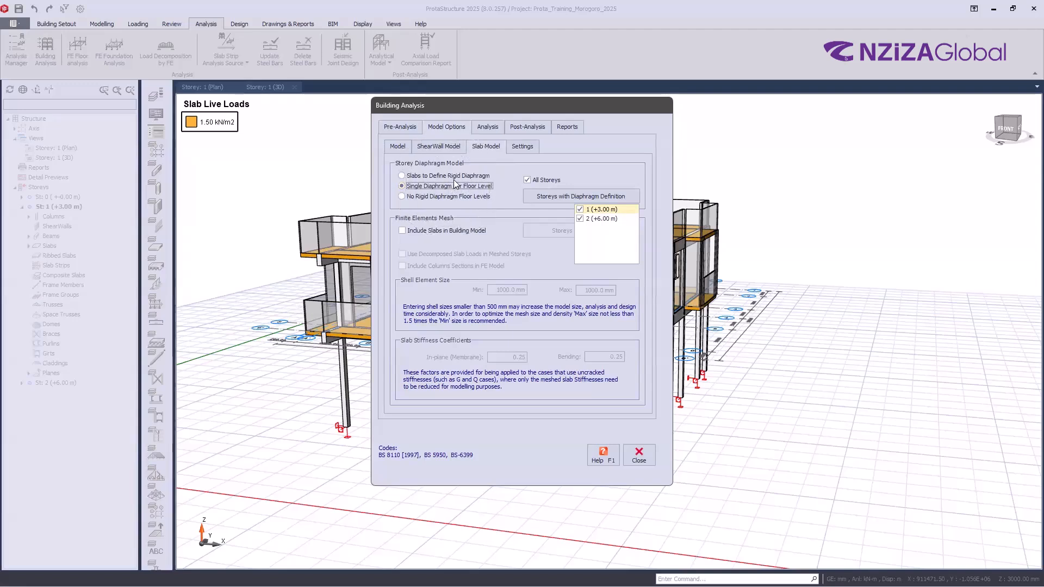
click(460, 176)
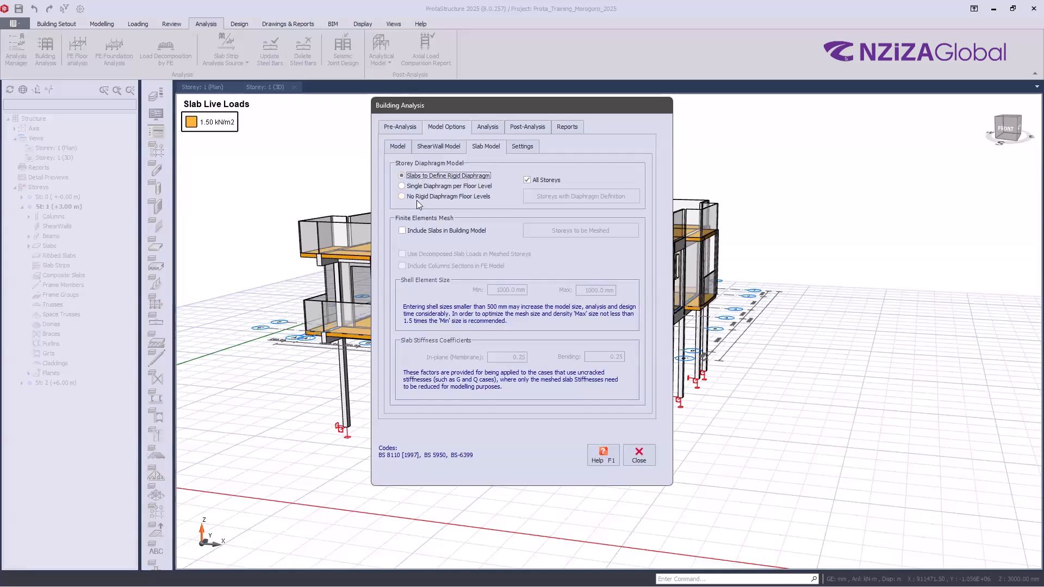
click(373, 487)
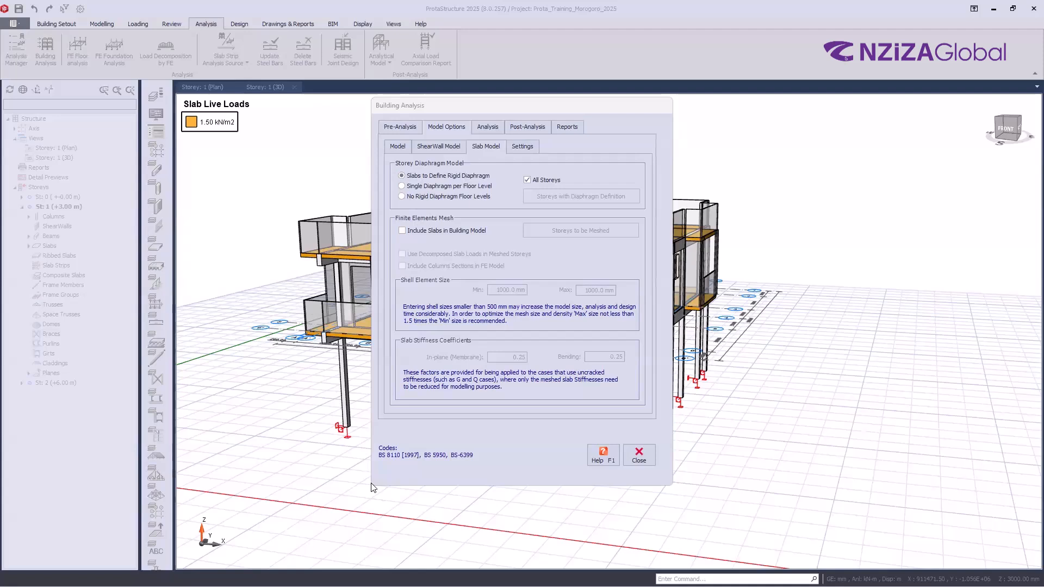
click(440, 194)
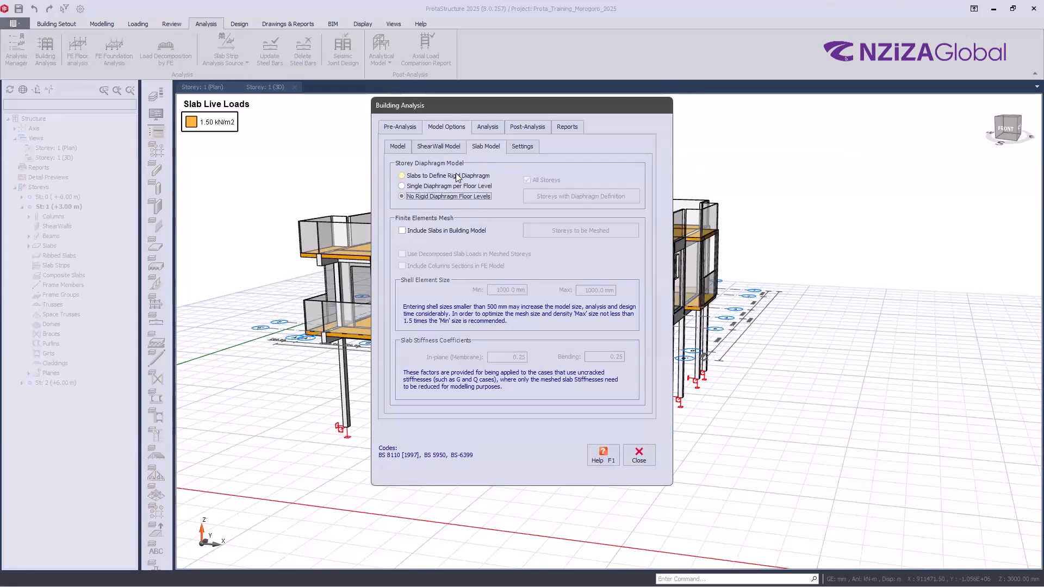
click(453, 187)
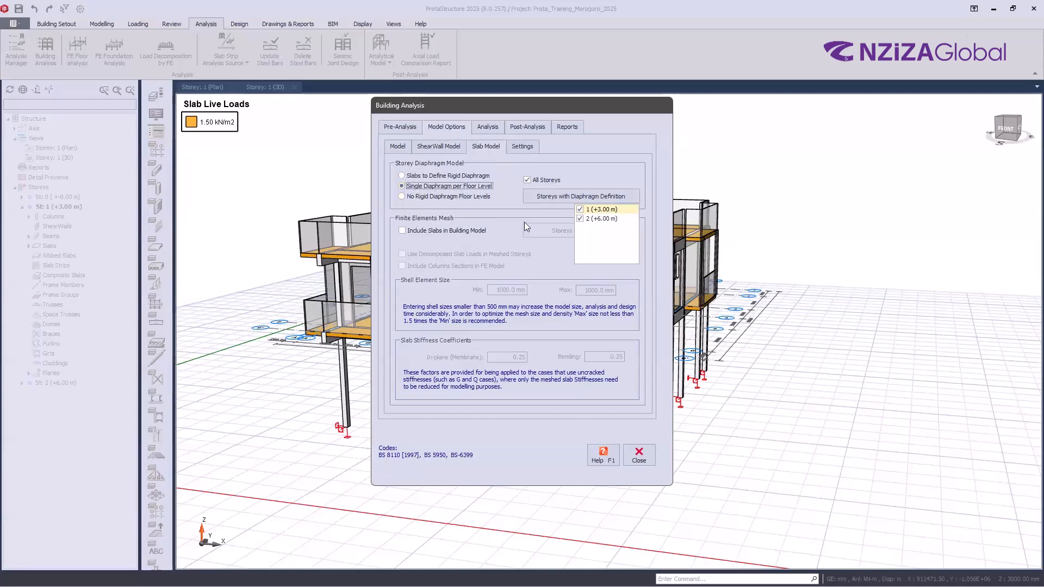
click(631, 460)
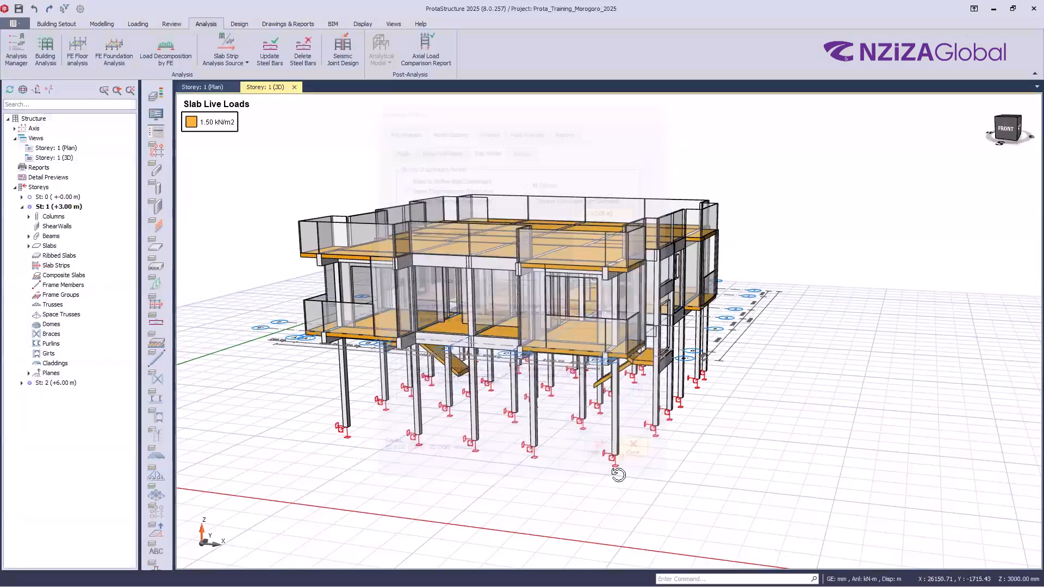
- Examine the inclined stair slabs beneath Storey 1 and how they connect to the floor and landing in the 3D view
scroll(543, 356, up, 3)
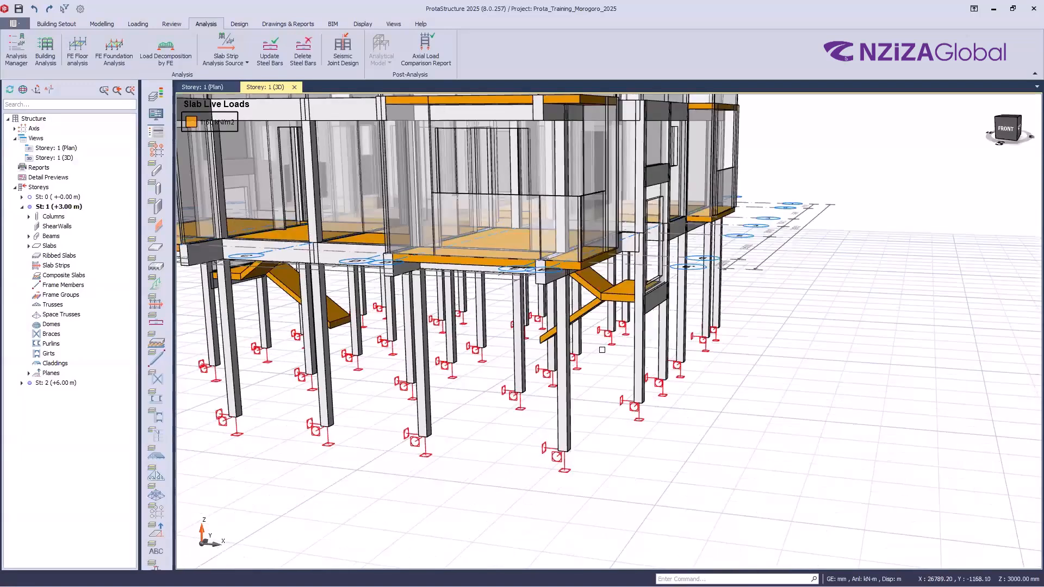
scroll(615, 414, down, 3)
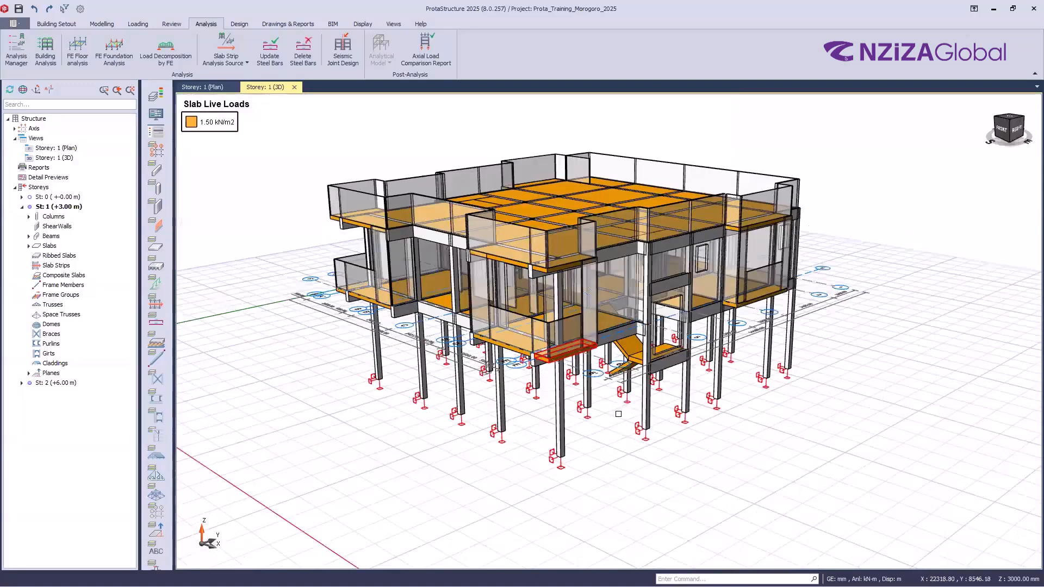
shift+middle_drag(693, 447, 700, 443)
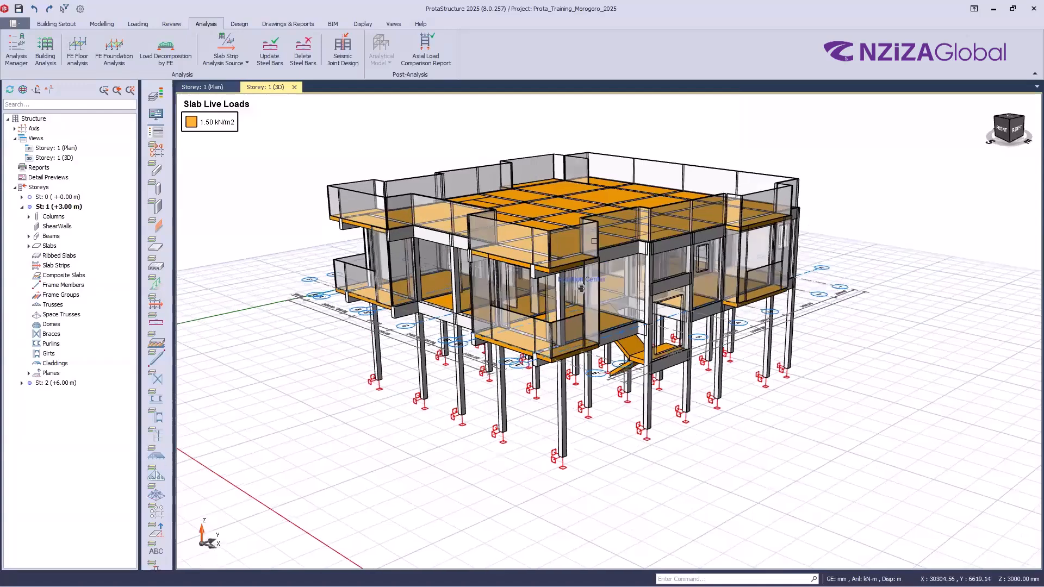
shift+middle_drag(594, 242, 602, 239)
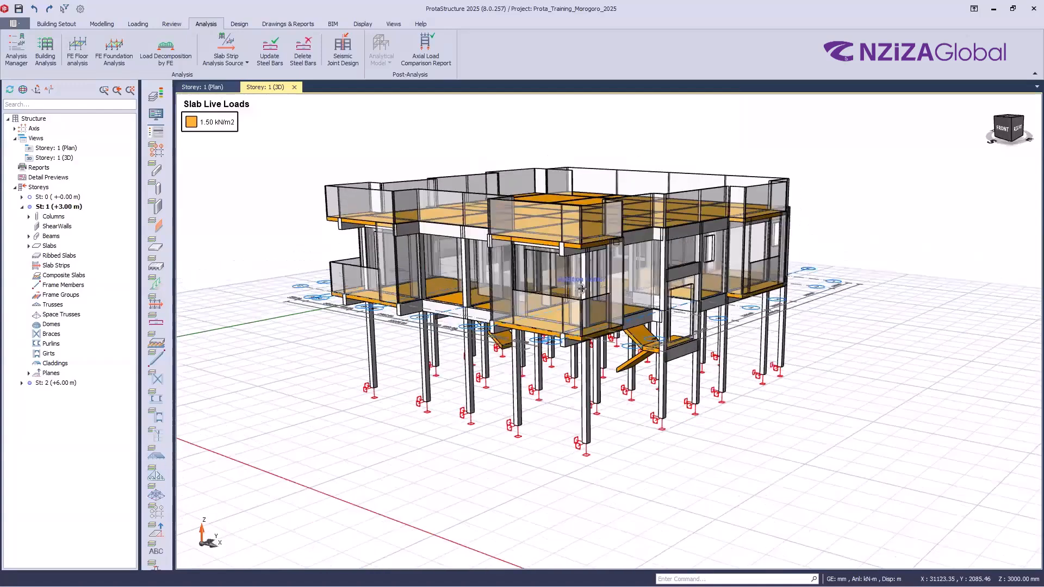
shift+middle_drag(581, 289, 685, 233)
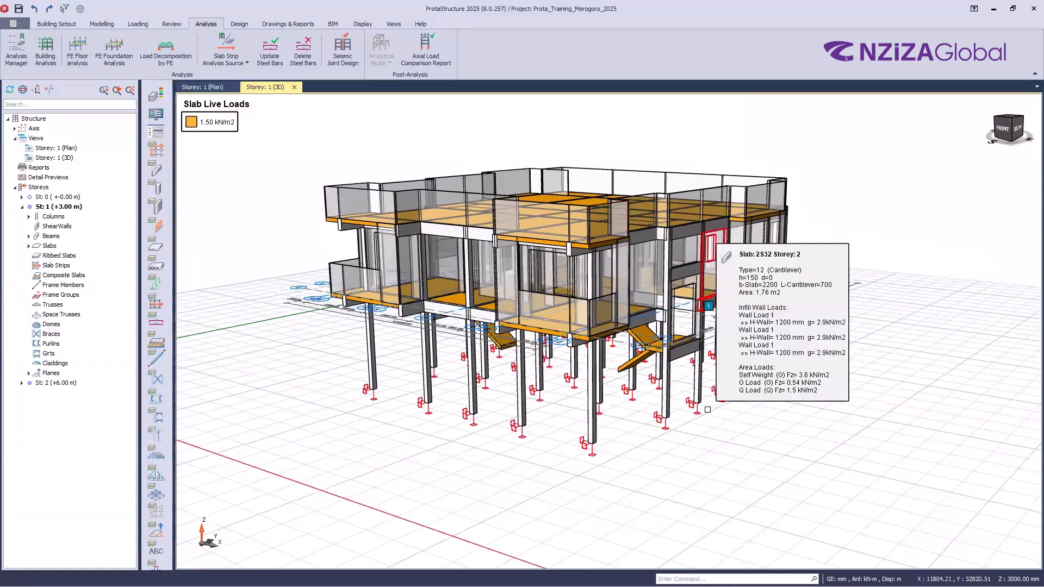
scroll(519, 316, up, 5)
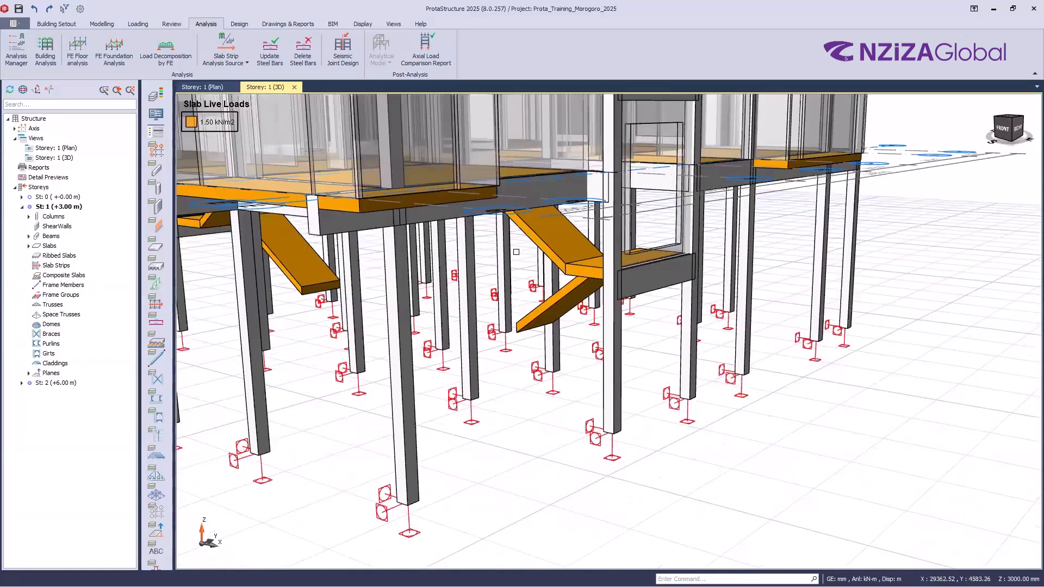
scroll(518, 266, up, 3)
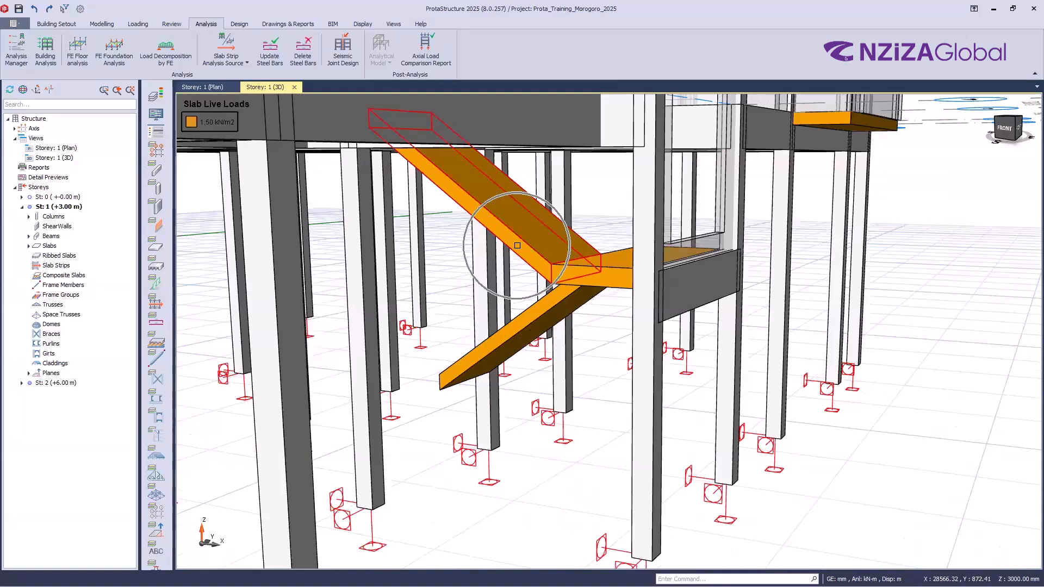
mouse_move(517, 245)
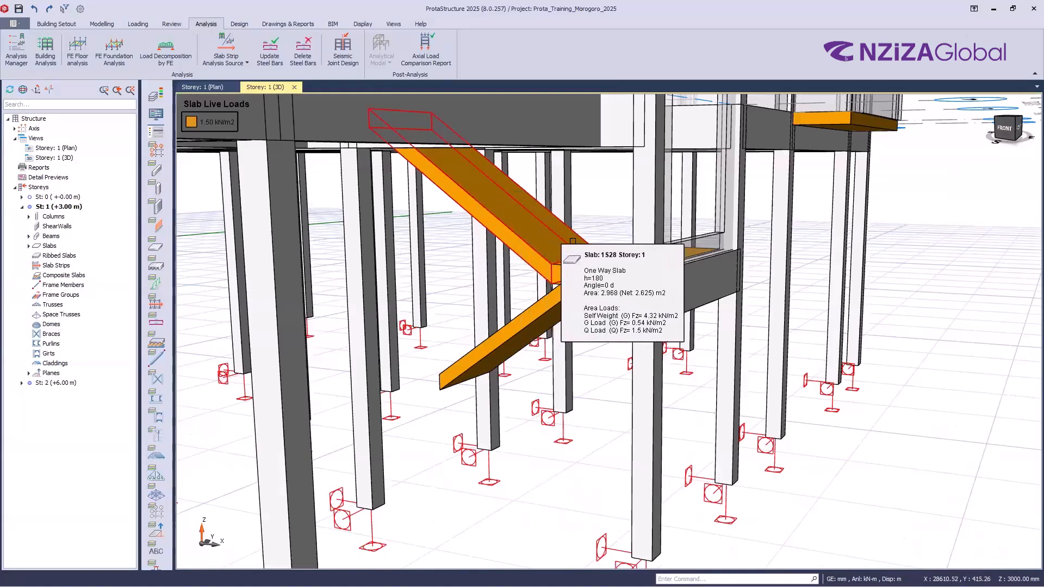
middle_drag(753, 442, 737, 441)
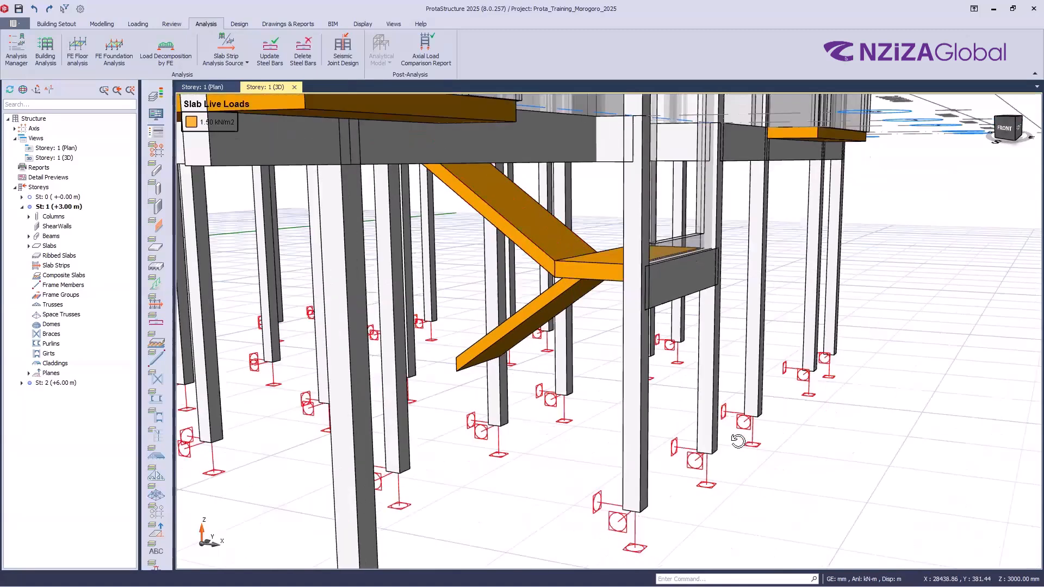
scroll(737, 441, down, 3)
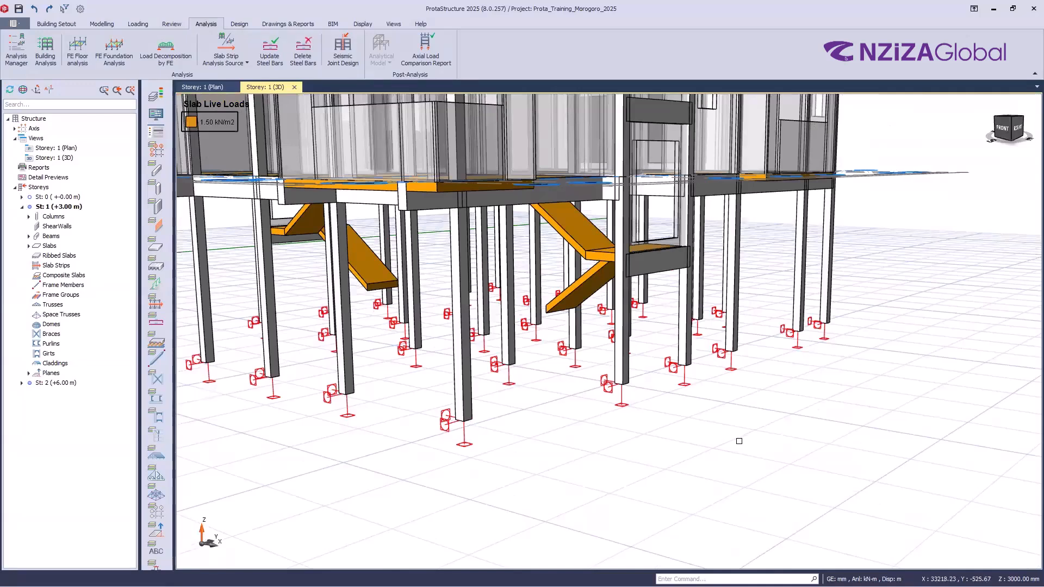
shift+middle_drag(574, 255, 567, 252)
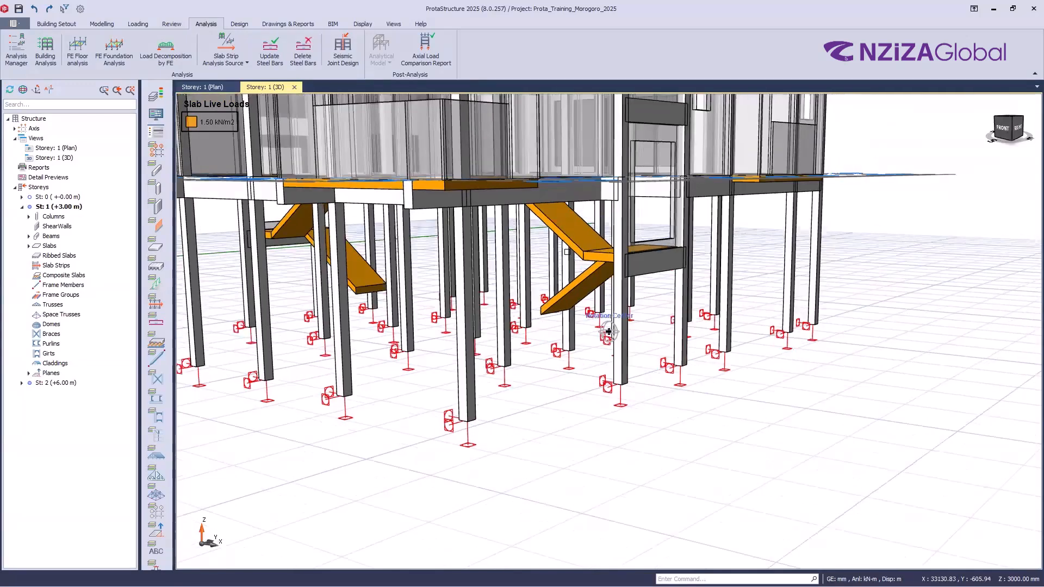
scroll(567, 252, up, 3)
mouse_move(552, 243)
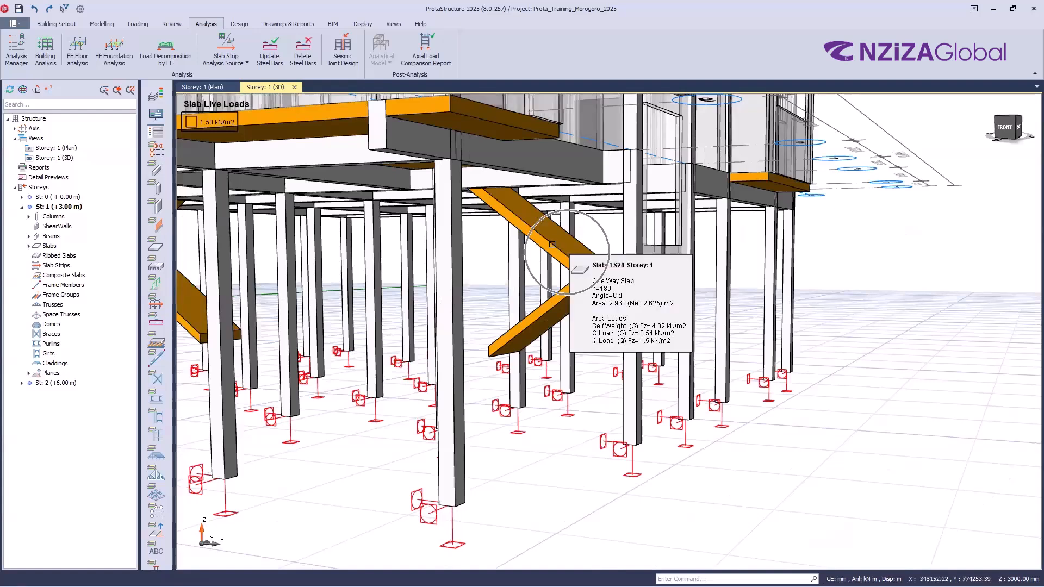
scroll(551, 243, up, 2)
scroll(540, 238, up, 2)
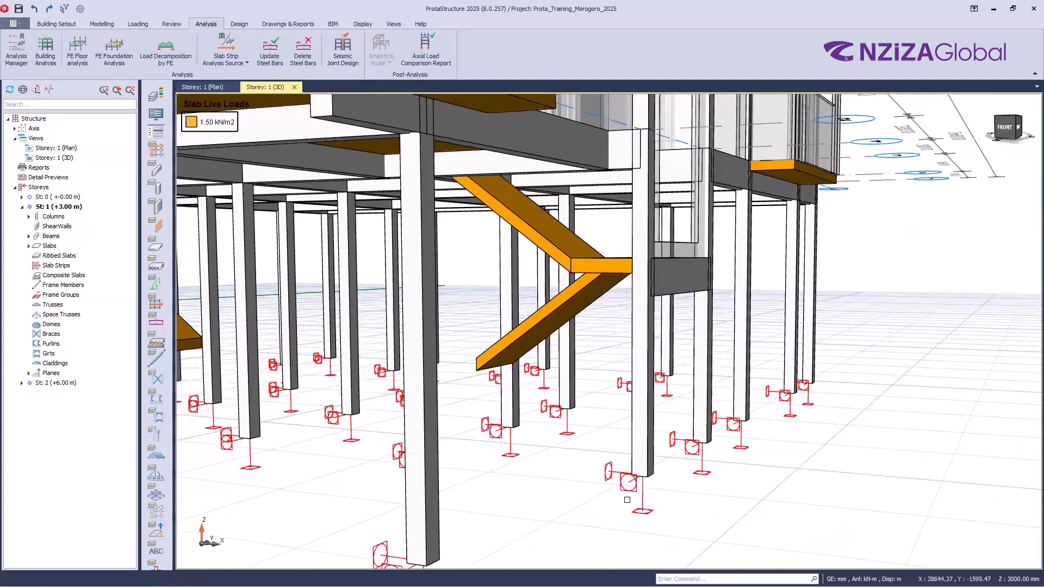
scroll(633, 466, down, 2)
mouse_move(634, 465)
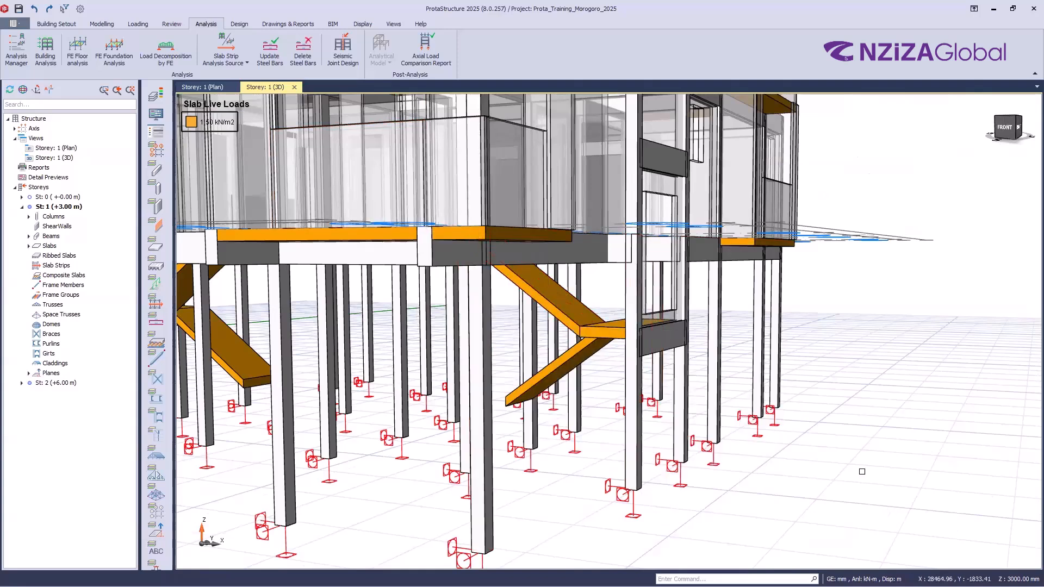
- Try the Slab Does Not Contribute to Floor Diaphragm option for upper stair slab 1S28, then close its properties without updating
middle_drag(855, 478, 501, 338)
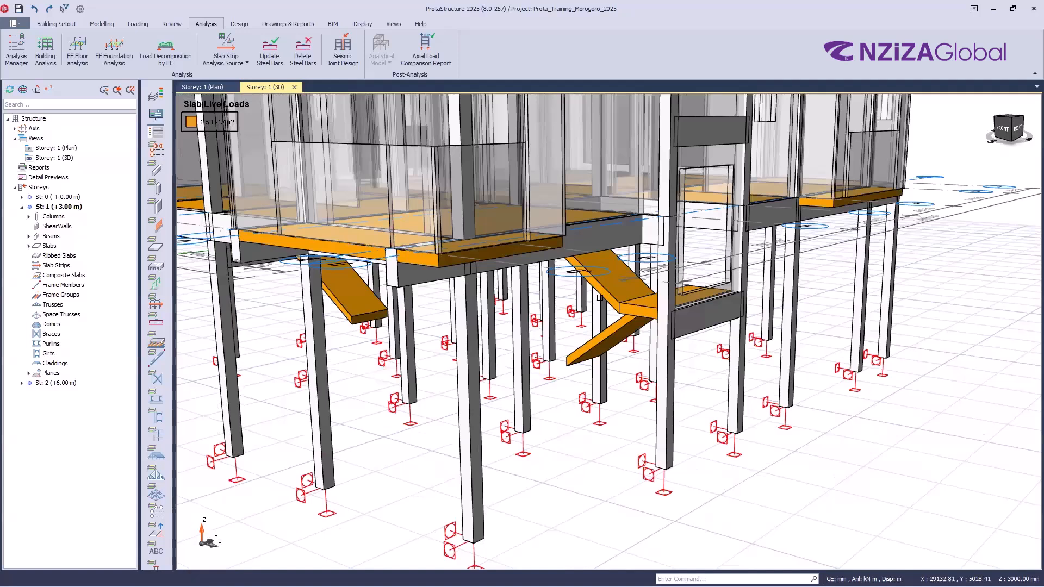
middle_drag(600, 297, 606, 283)
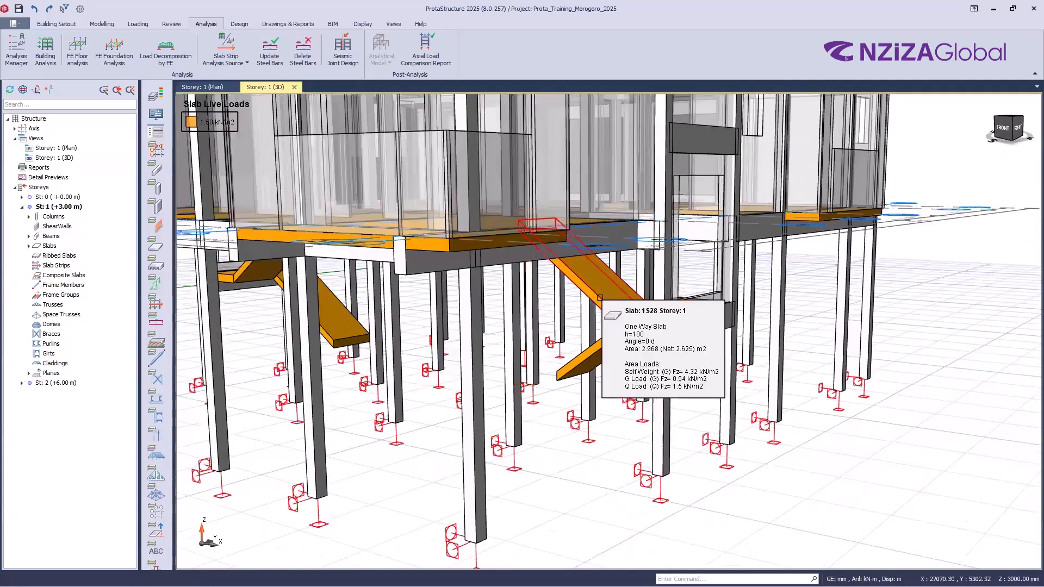
double_click(600, 298)
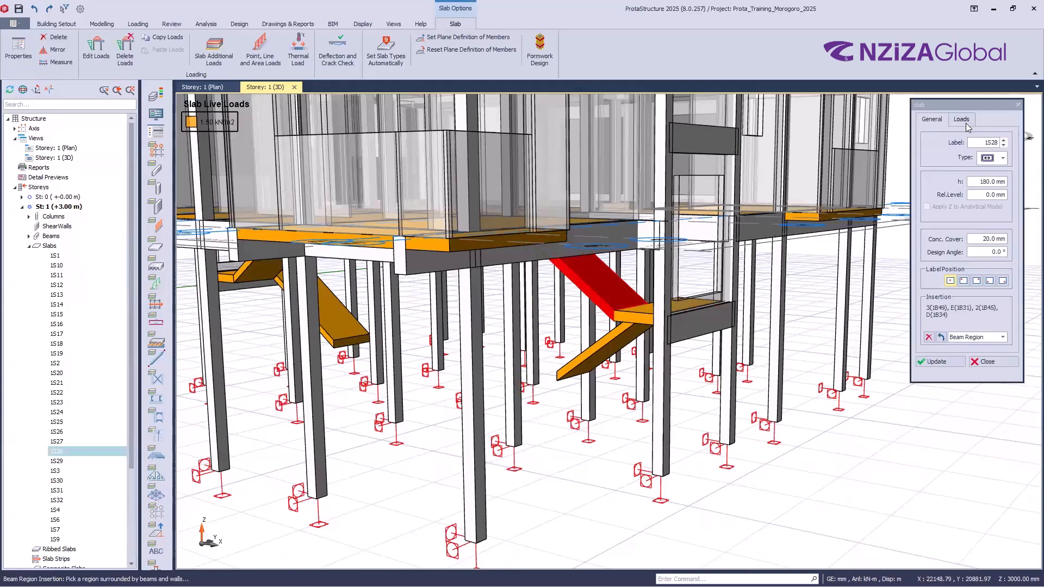
click(964, 124)
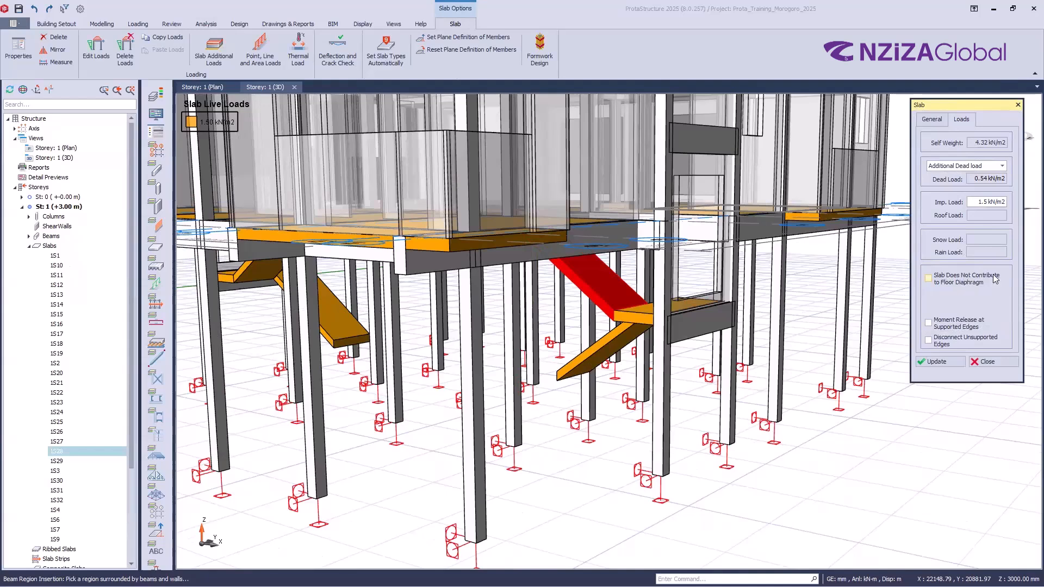
click(928, 280)
click(994, 362)
- In the building analysis slab options, select Slabs to Define Rigid Diaphragm, switch to No Rigid Diaphragm Floor Levels, and close the settings
click(206, 24)
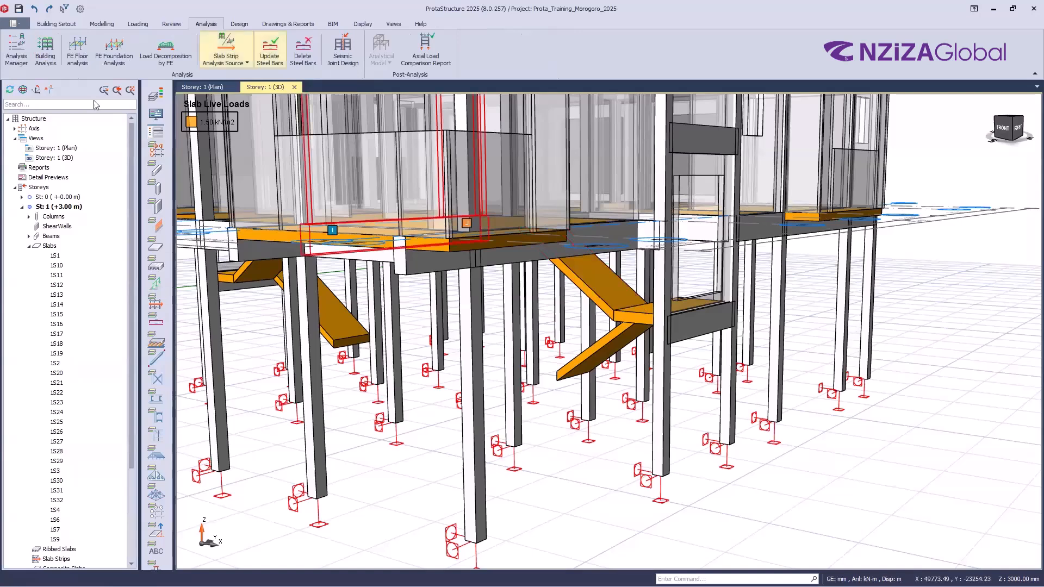
click(46, 54)
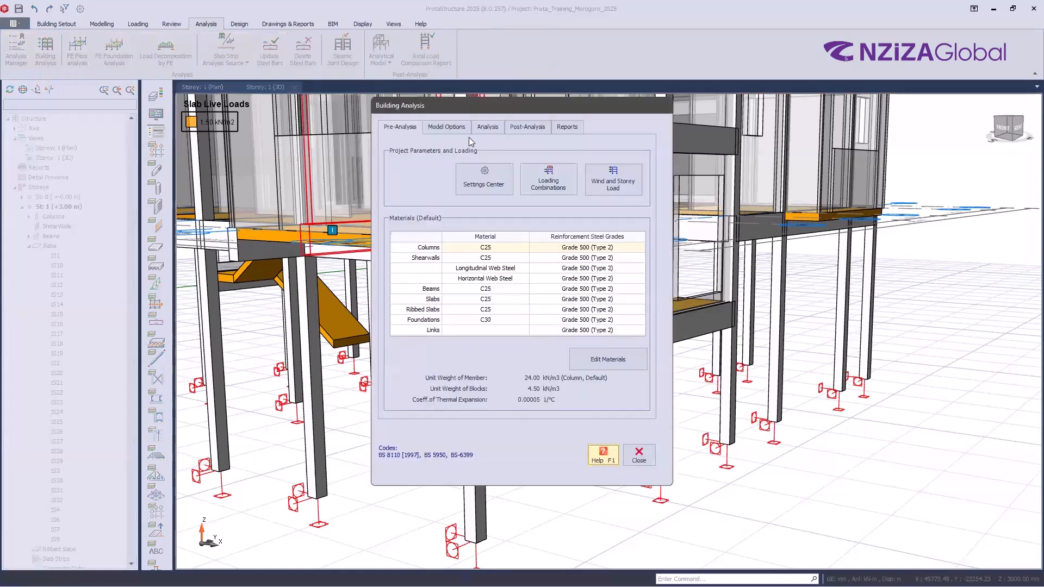
click(446, 127)
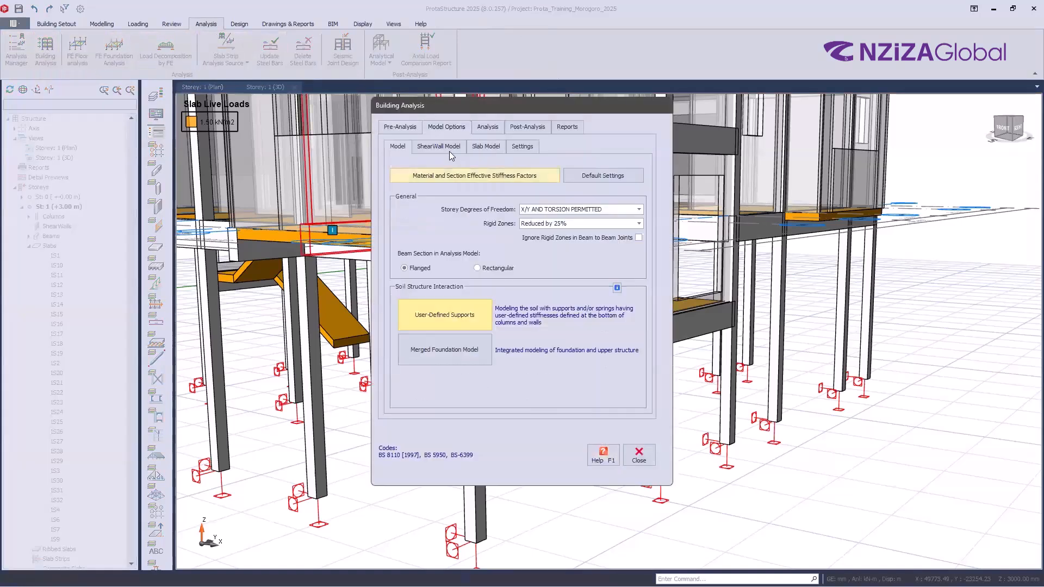
click(481, 148)
click(430, 176)
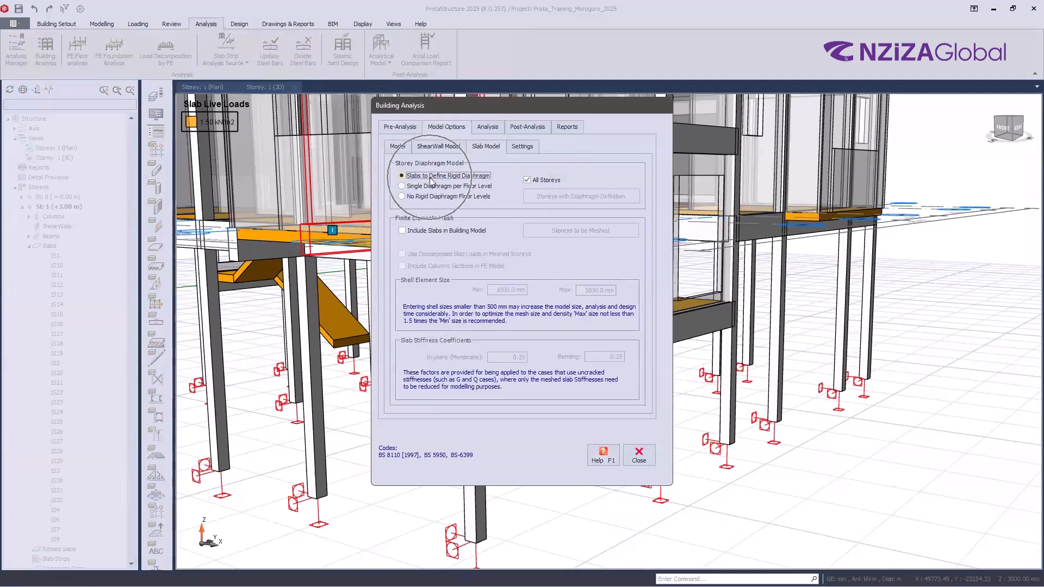
key(ctrl)
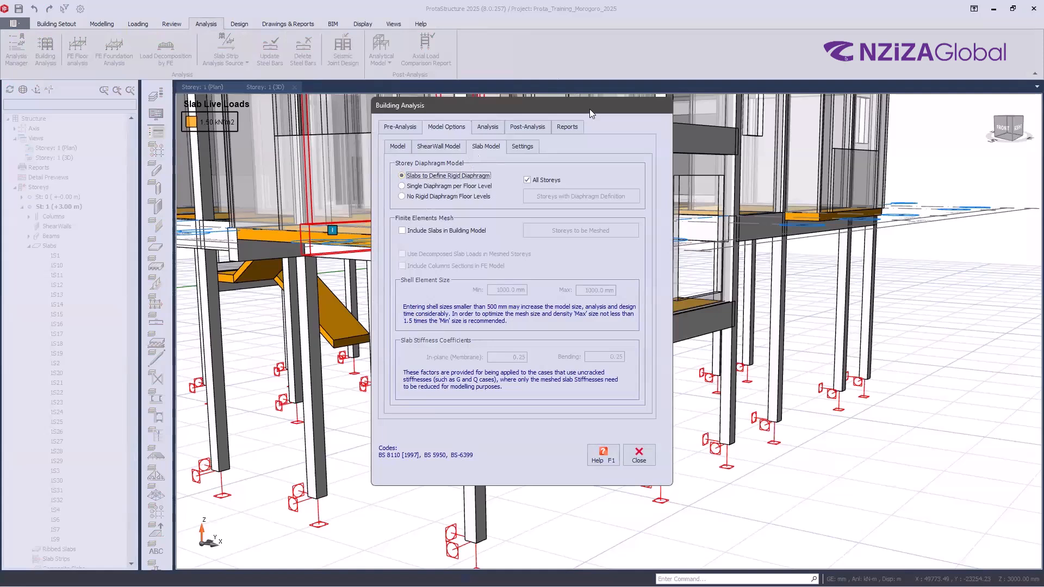
drag(590, 109, 484, 112)
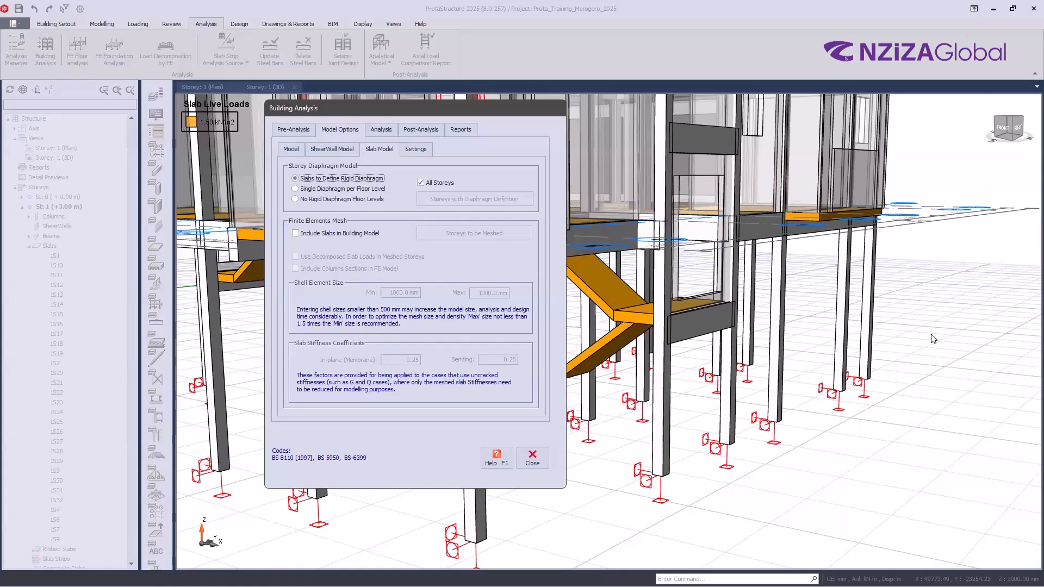
click(311, 199)
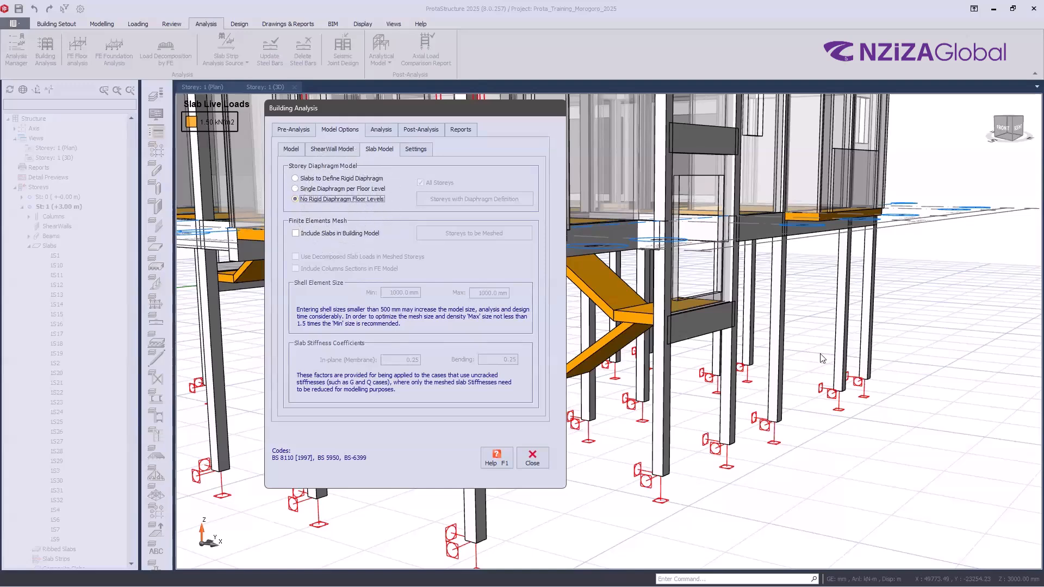
click(540, 462)
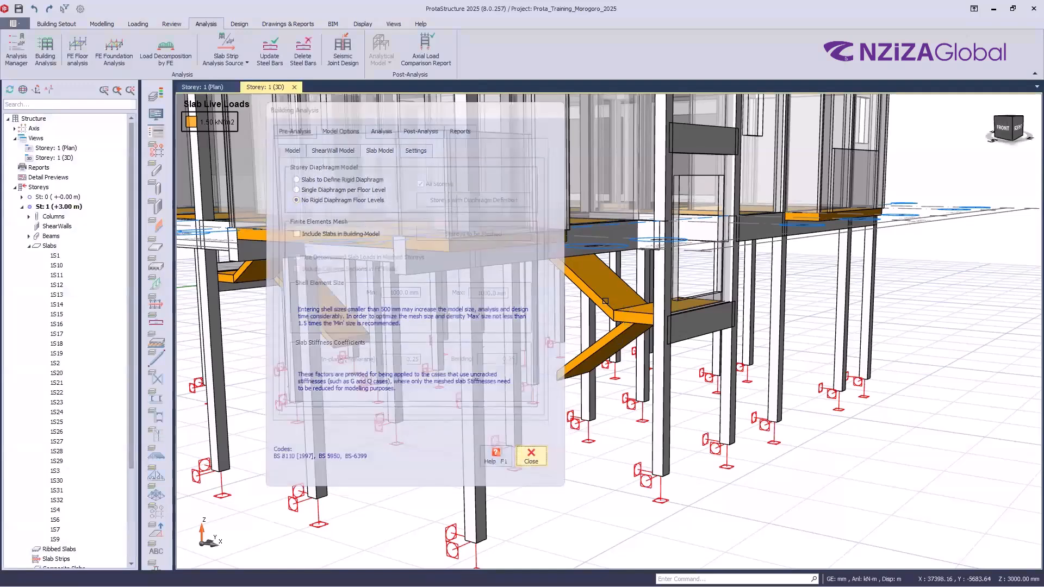
- Check the floor diaphragm contribution option in the load properties of upper stair slab 1S28, then close the properties
double_click(605, 300)
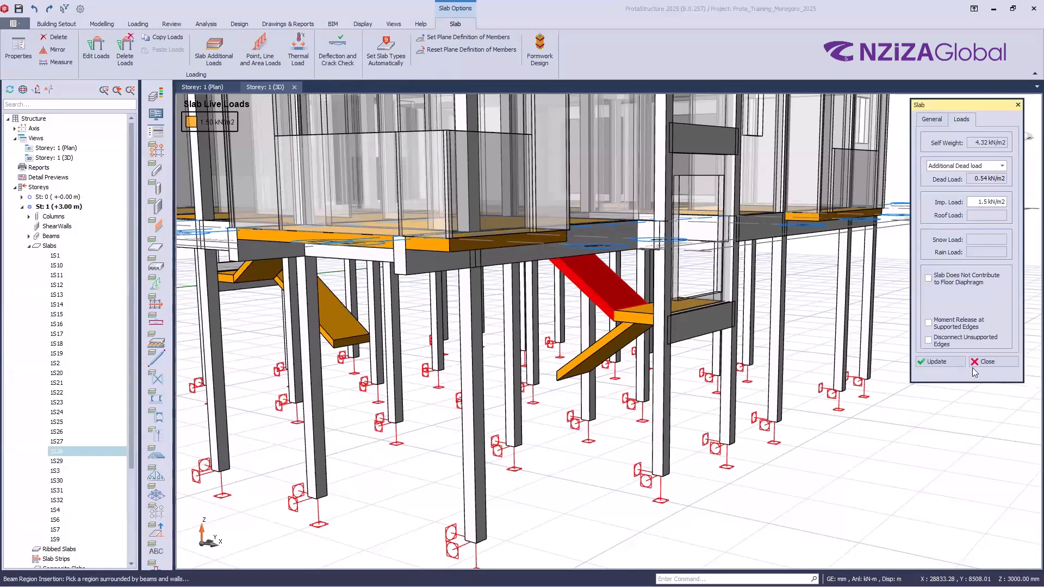
click(985, 361)
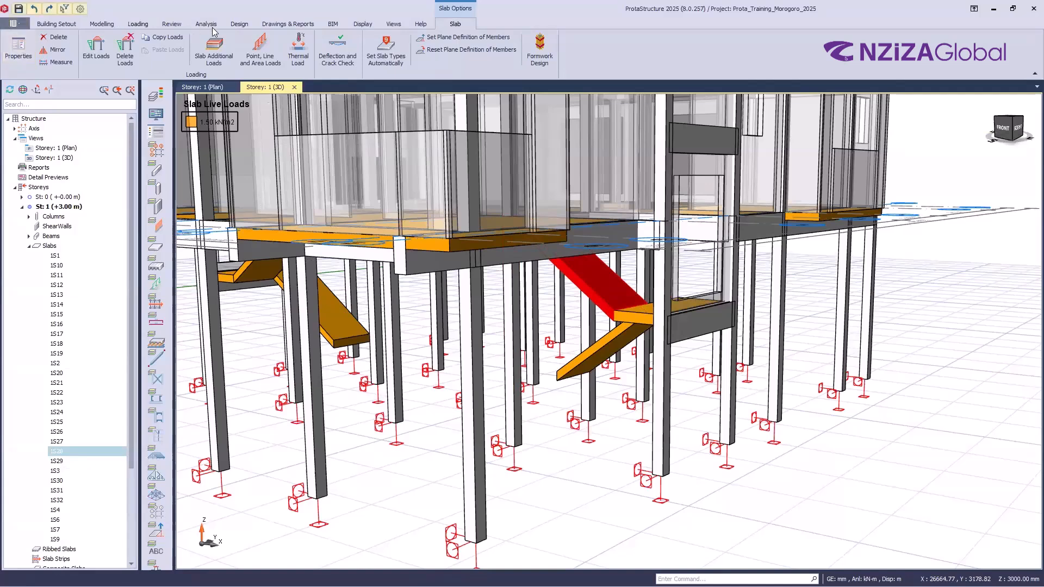
click(106, 25)
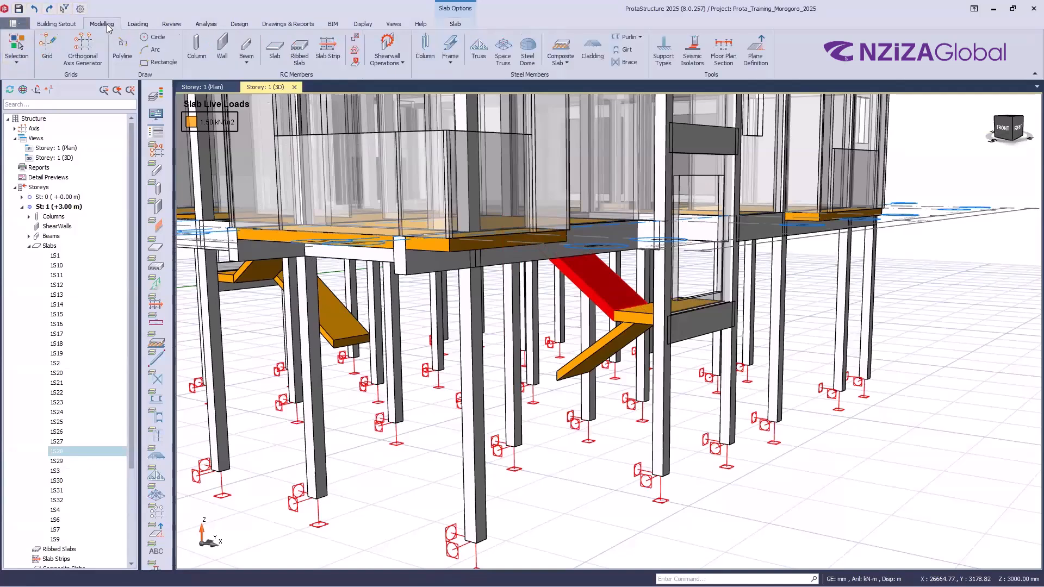
- Open the building analysis slab model options and keep No Rigid Diaphragm Floor Levels as the storey diaphragm model
click(171, 24)
click(206, 24)
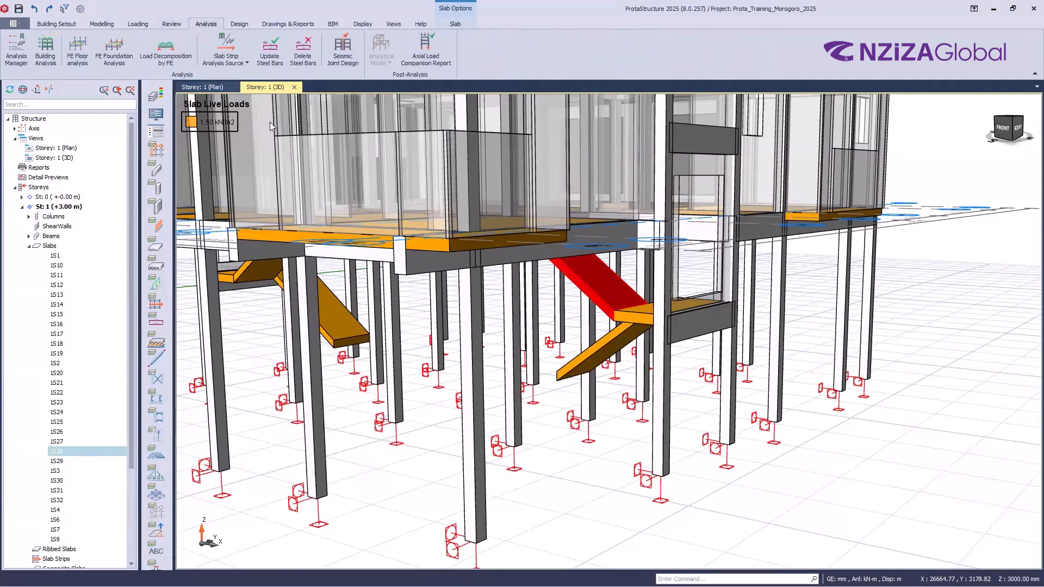
click(447, 127)
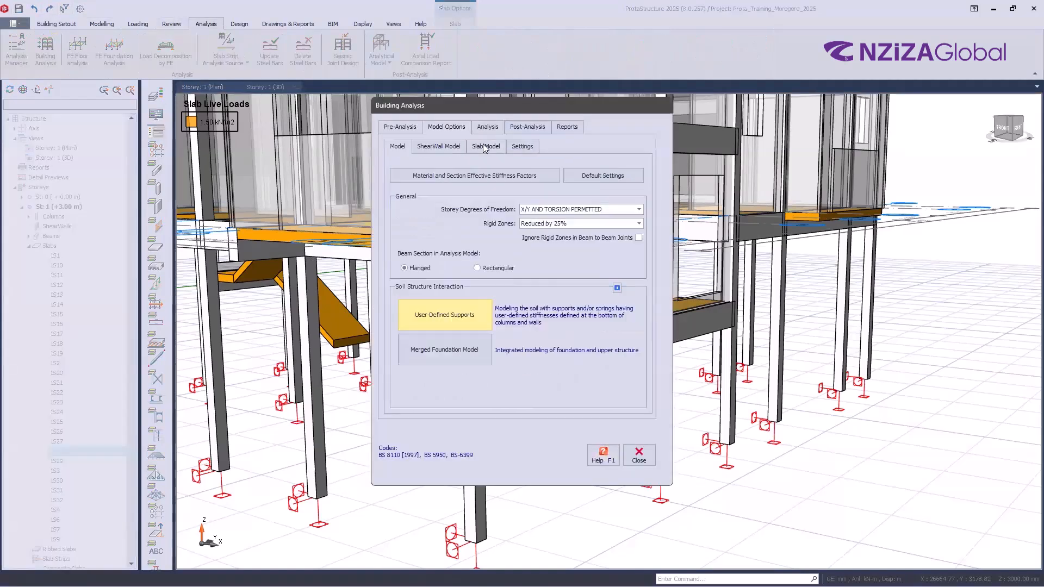
click(485, 147)
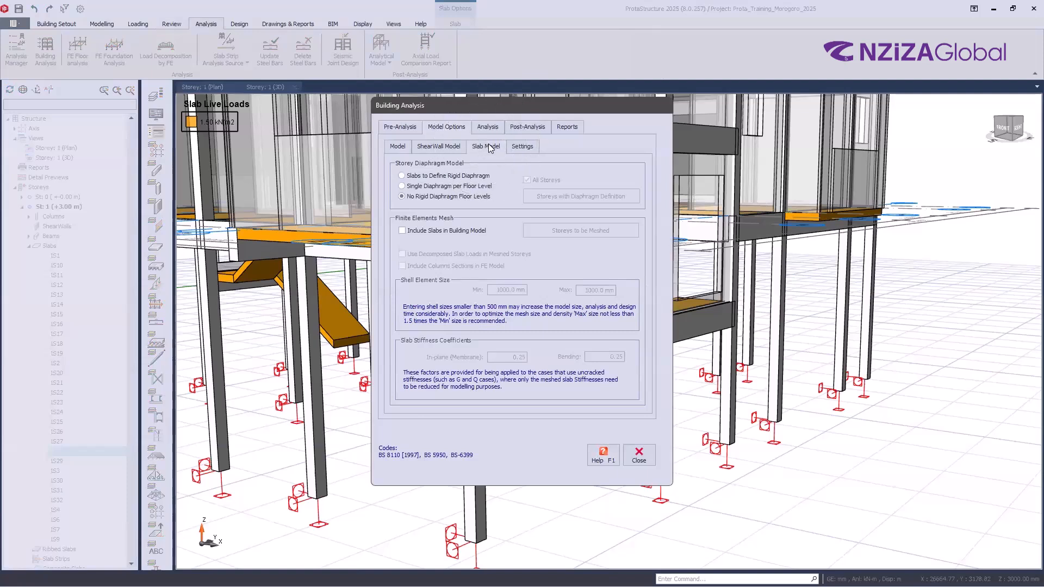
click(437, 197)
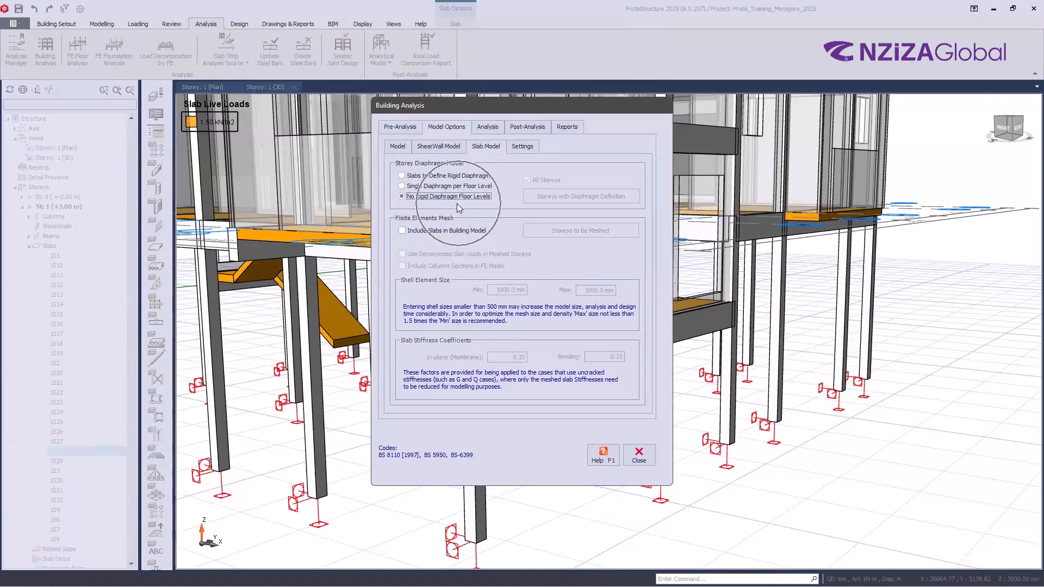
- Try the Include Slabs in Building Model option for the finite elements mesh, turn it off again and close the building analysis settings
click(402, 232)
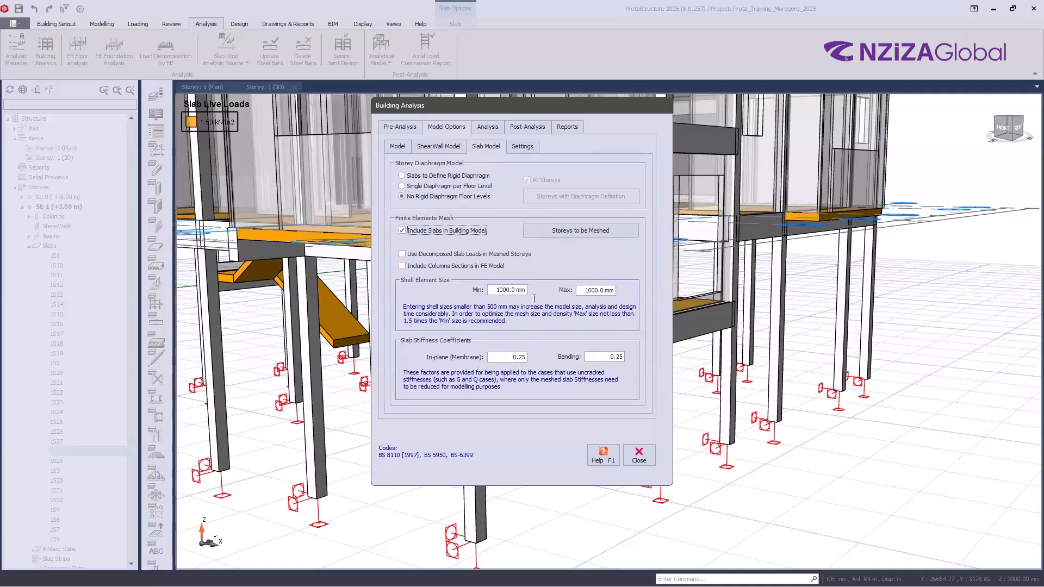
click(402, 231)
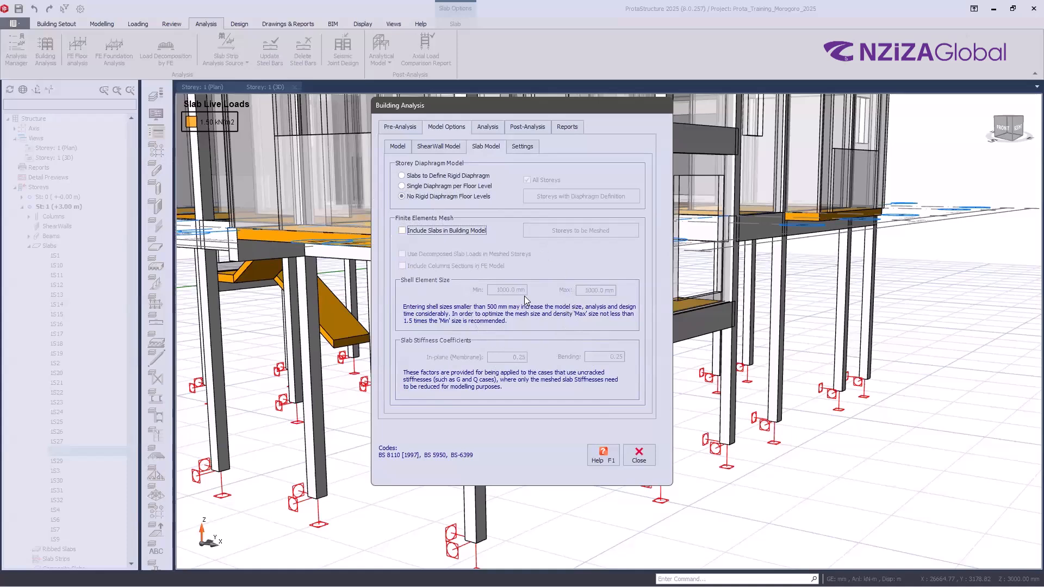
key(ctrl)
click(403, 233)
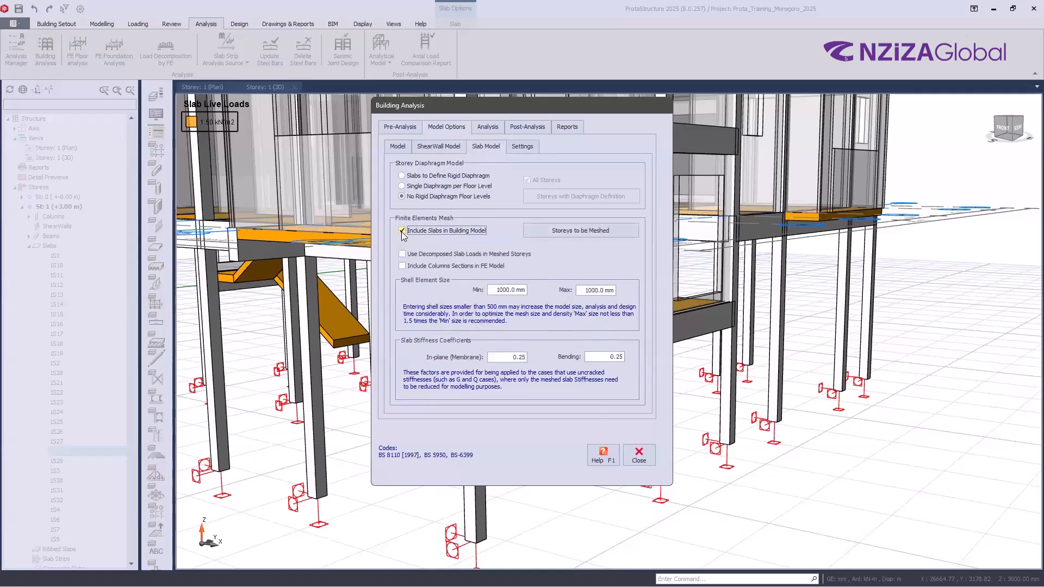
click(402, 231)
click(637, 455)
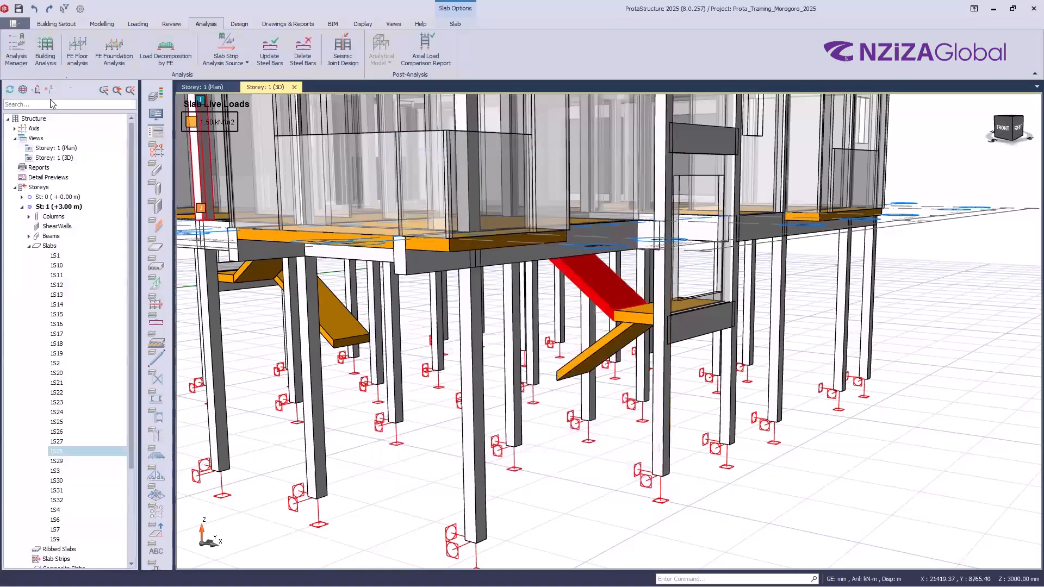
- Reopen the building analysis slab model options and switch Include Slabs in Building Model on and back off
click(81, 55)
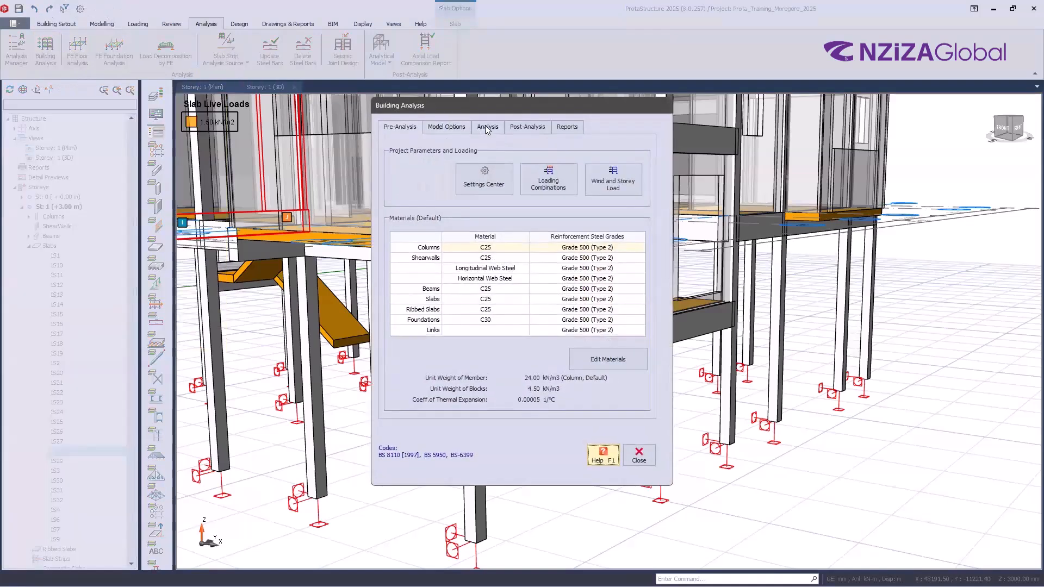
click(488, 126)
click(449, 128)
click(487, 147)
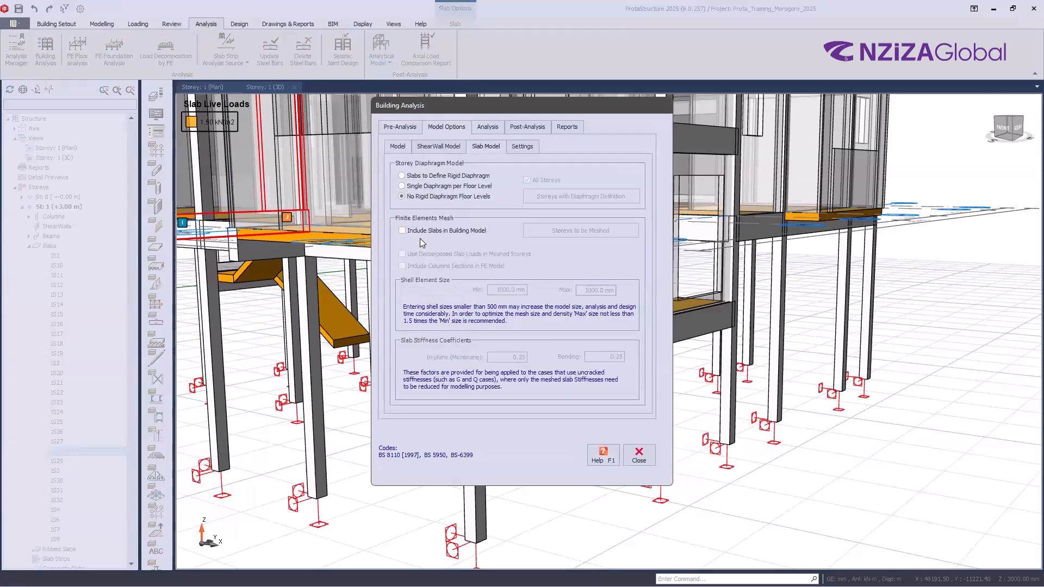
key(ctrl)
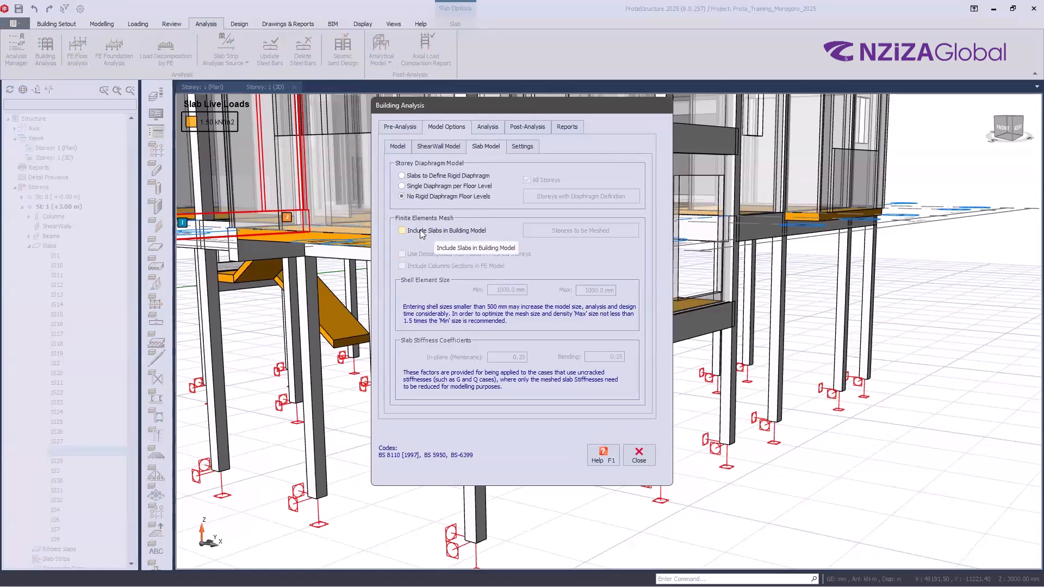
click(403, 232)
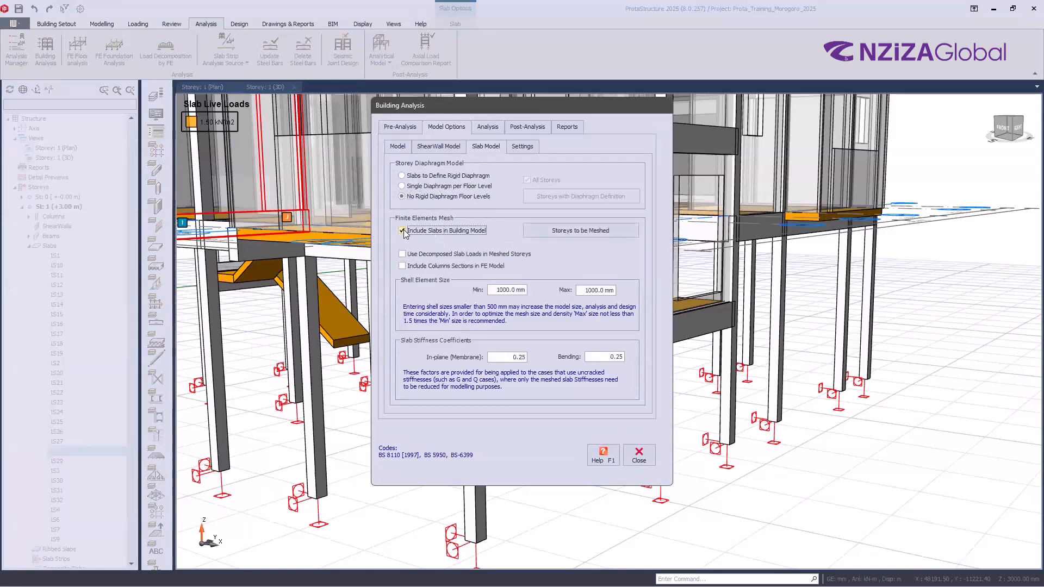
click(403, 231)
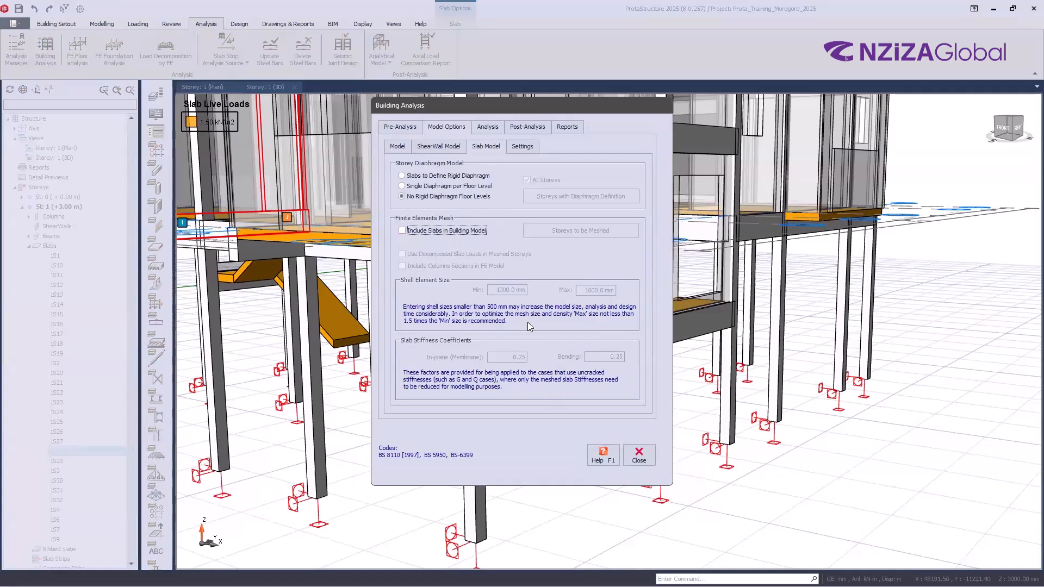
- Check the general building analysis settings, close them, and examine the cantilever beam end at the Storey 1 slab edge in 3D
click(522, 147)
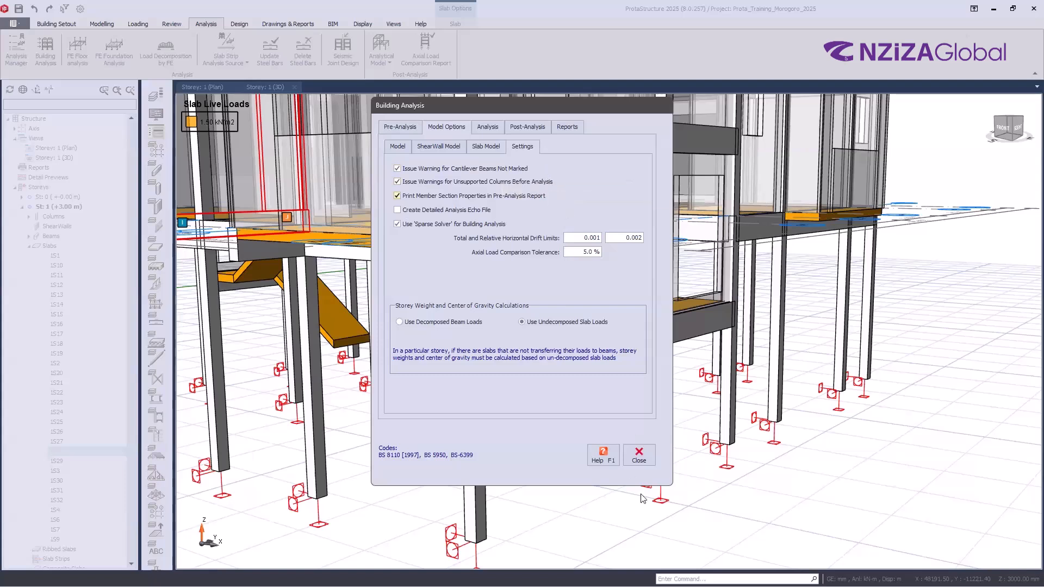
click(639, 454)
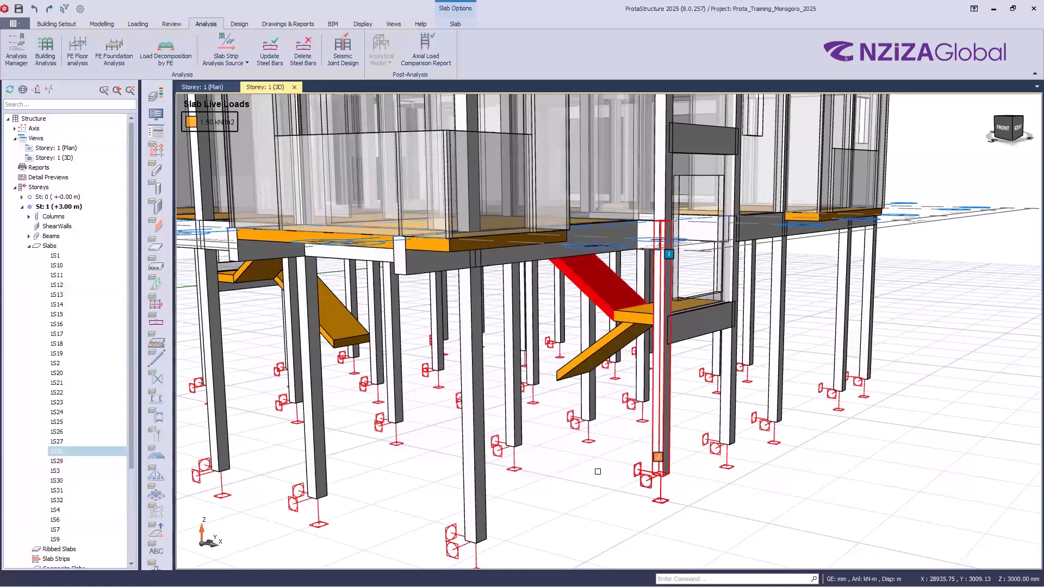
scroll(597, 488, down, 3)
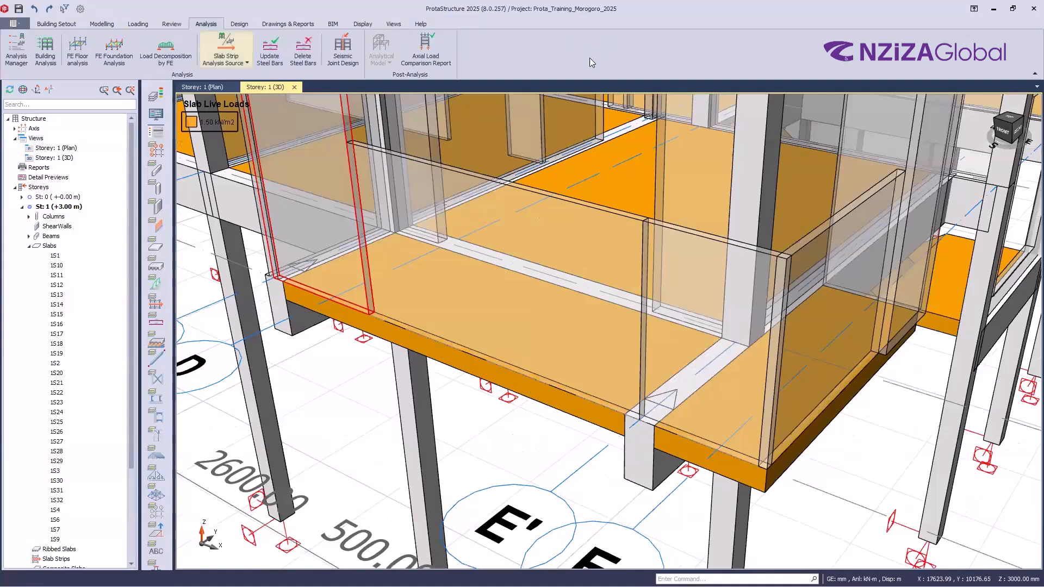
scroll(592, 62, up, 1)
key(Escape)
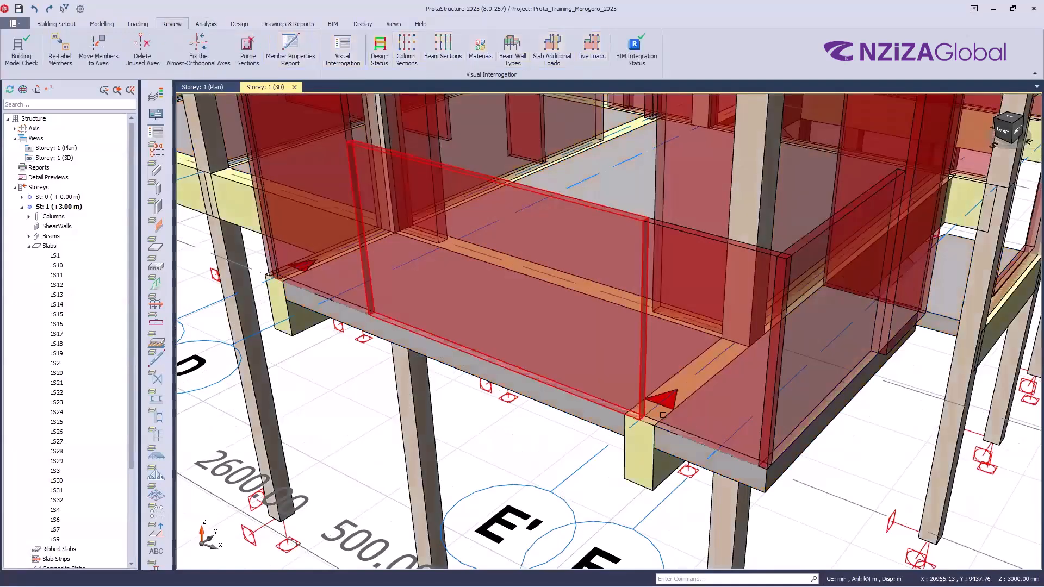
scroll(637, 404, up, 3)
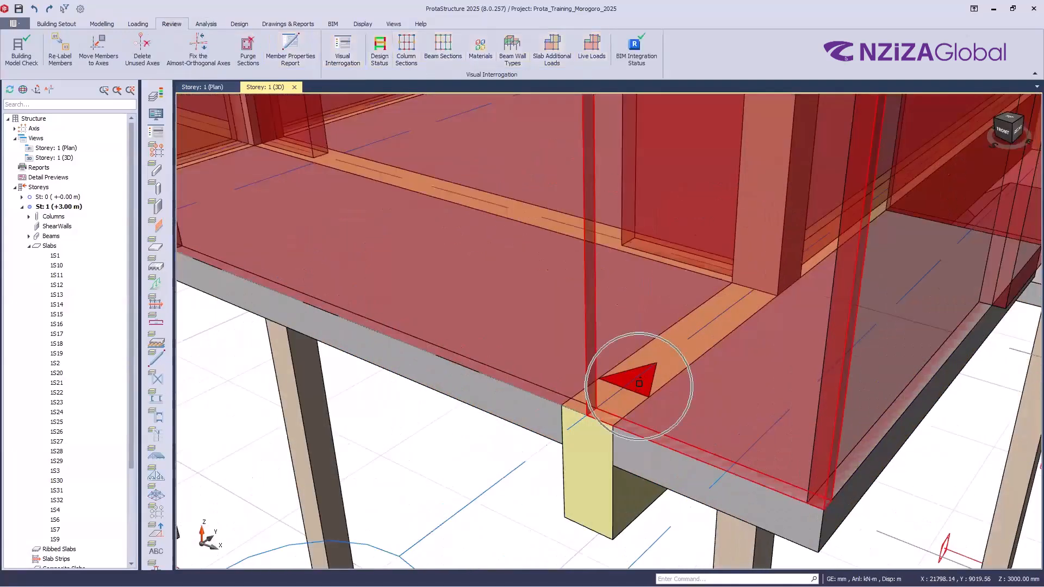
scroll(639, 388, up, 1)
scroll(642, 392, up, 1)
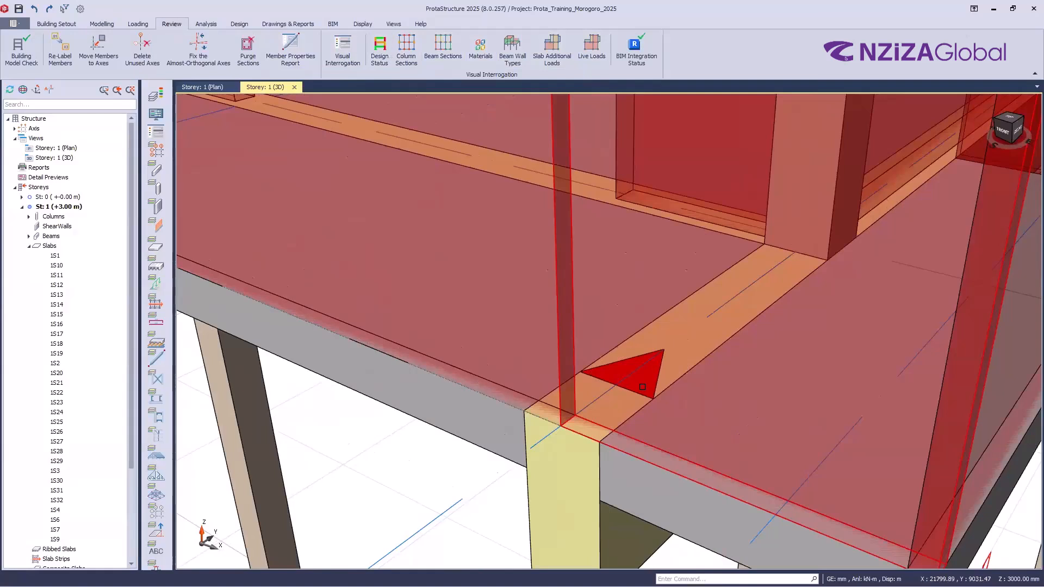
- Check the Issue Warning for Cantilever Beams Not Marked setting in the building analysis model options, keep it enabled and close the settings
click(206, 24)
click(45, 52)
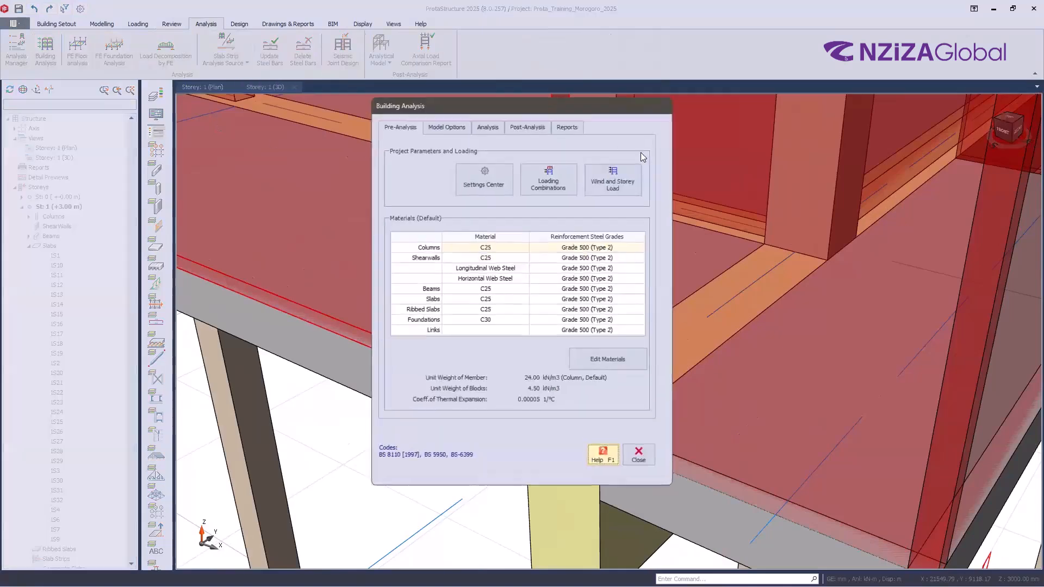
click(447, 128)
click(523, 147)
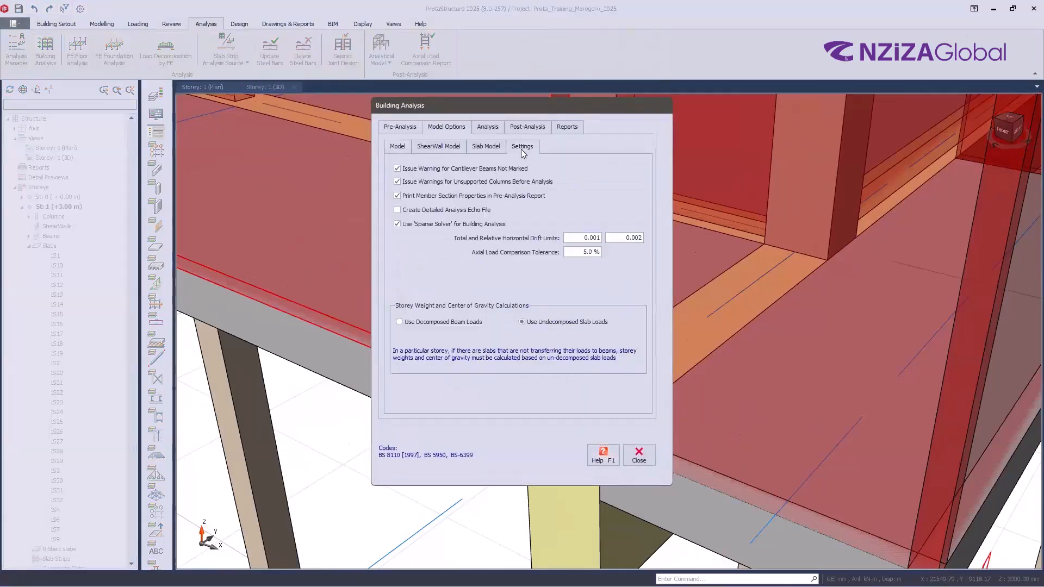
click(397, 168)
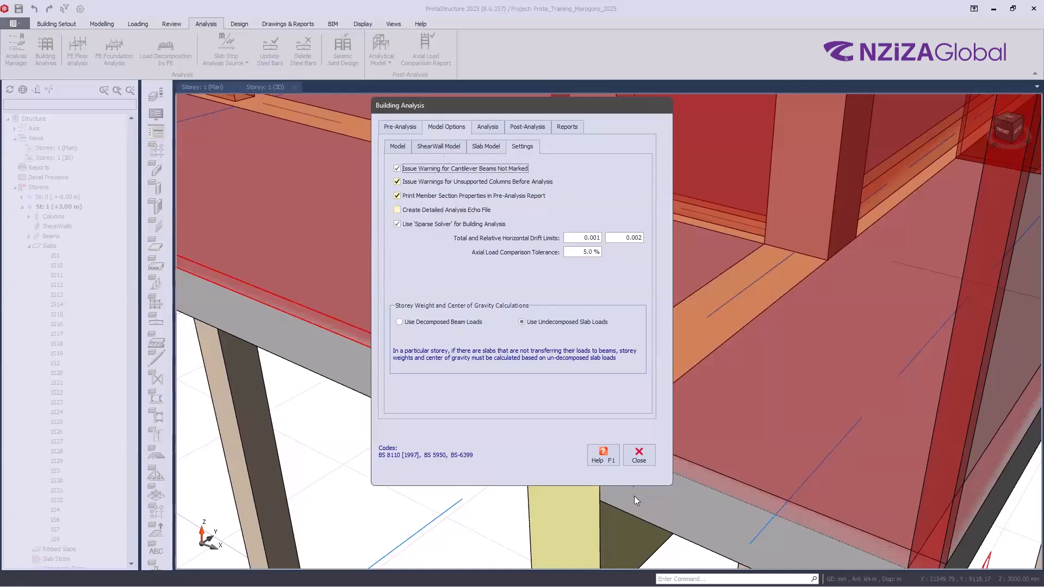
click(638, 455)
- Switch to the plan view and make Storey 2 (+6.00 m) the active storey
scroll(486, 355, down, 1)
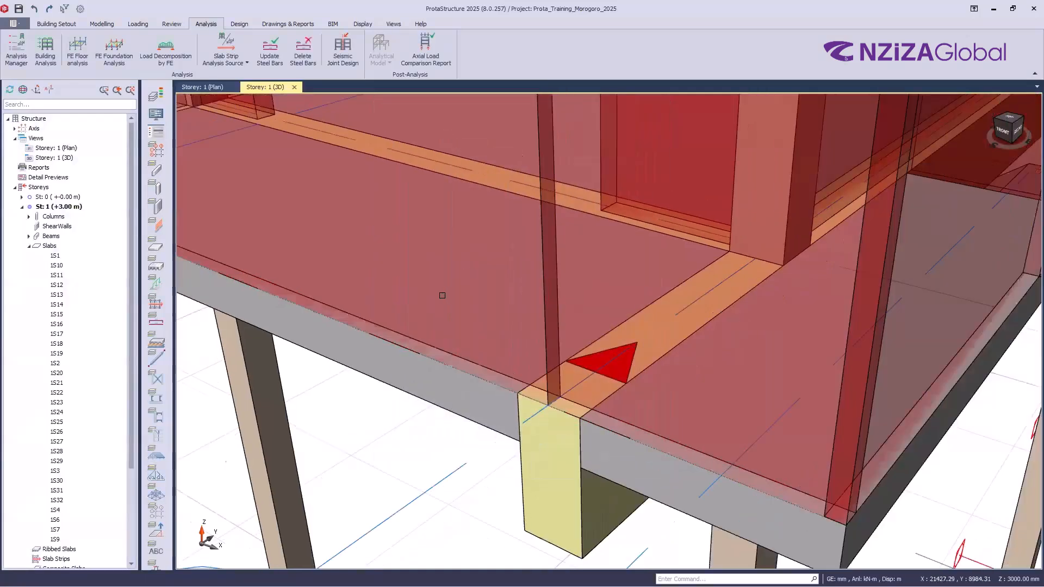
scroll(519, 360, down, 8)
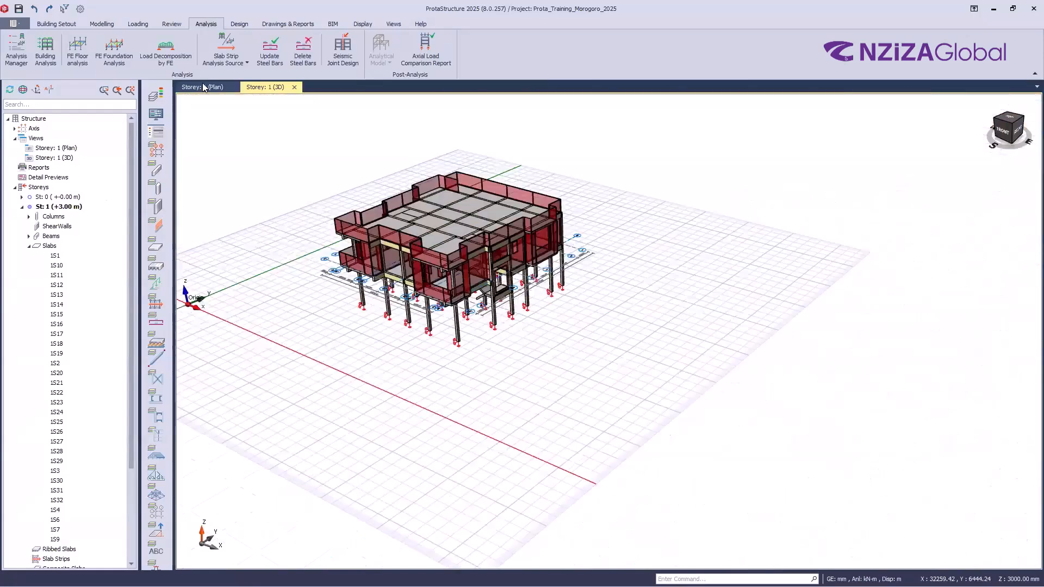
click(205, 87)
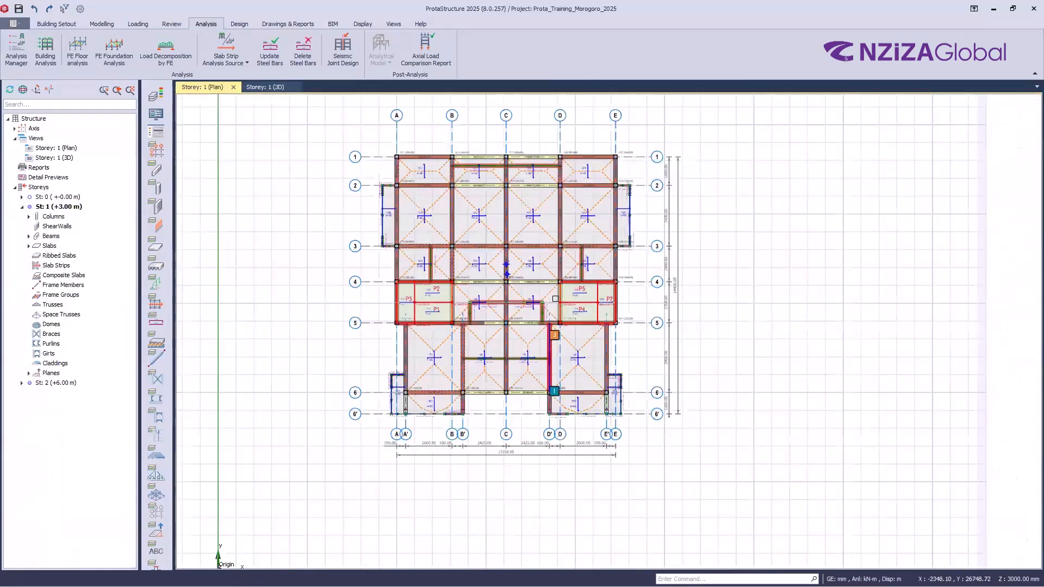
scroll(456, 308, down, 3)
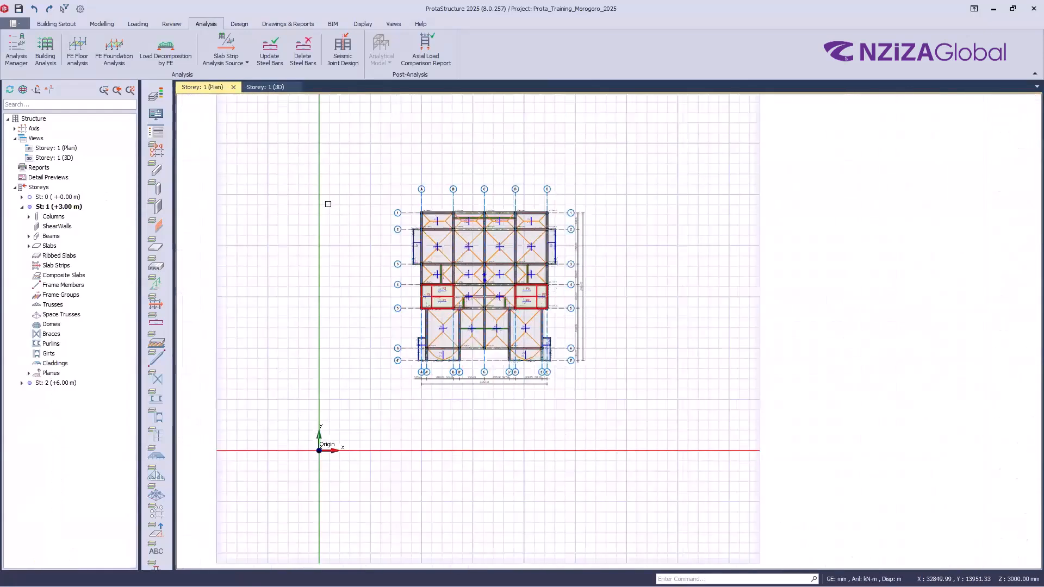
double_click(56, 383)
scroll(690, 313, up, 3)
middle_drag(461, 165, 405, 161)
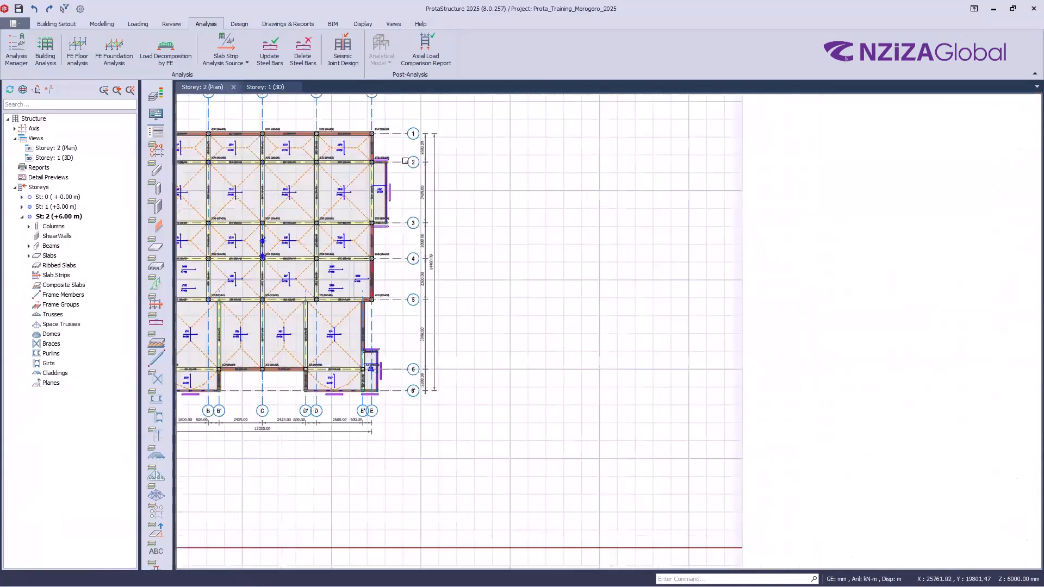
- Offset axis E by about 5.1 m outside the building to create the parallel axis F
scroll(403, 159, down, 2)
click(399, 156)
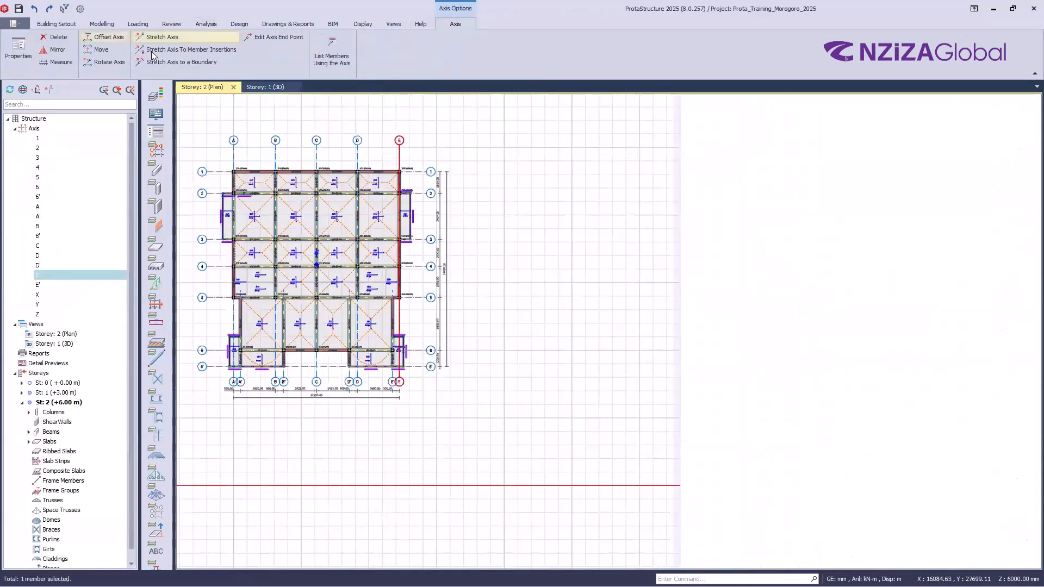
click(103, 37)
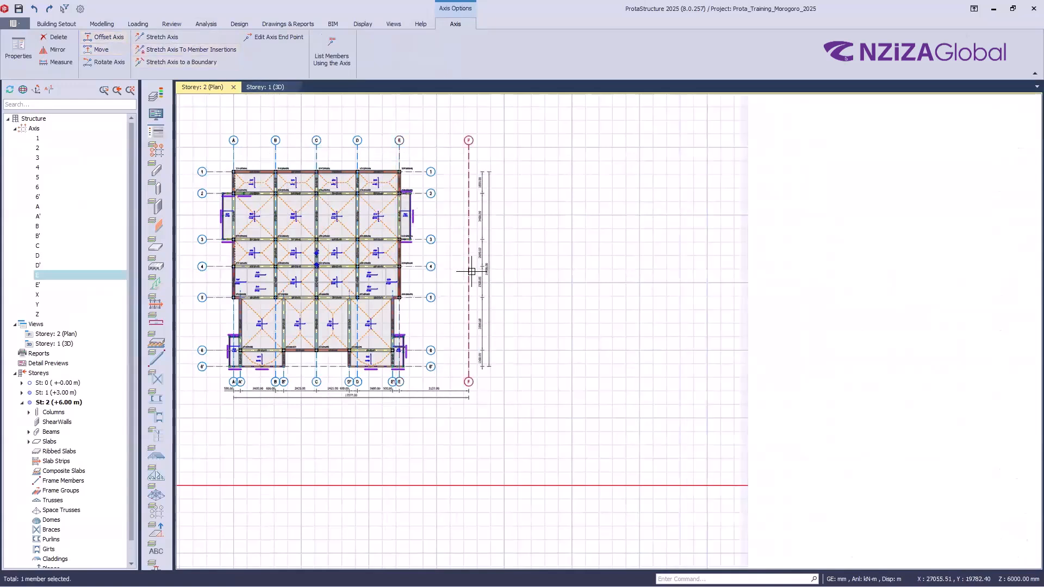
click(470, 275)
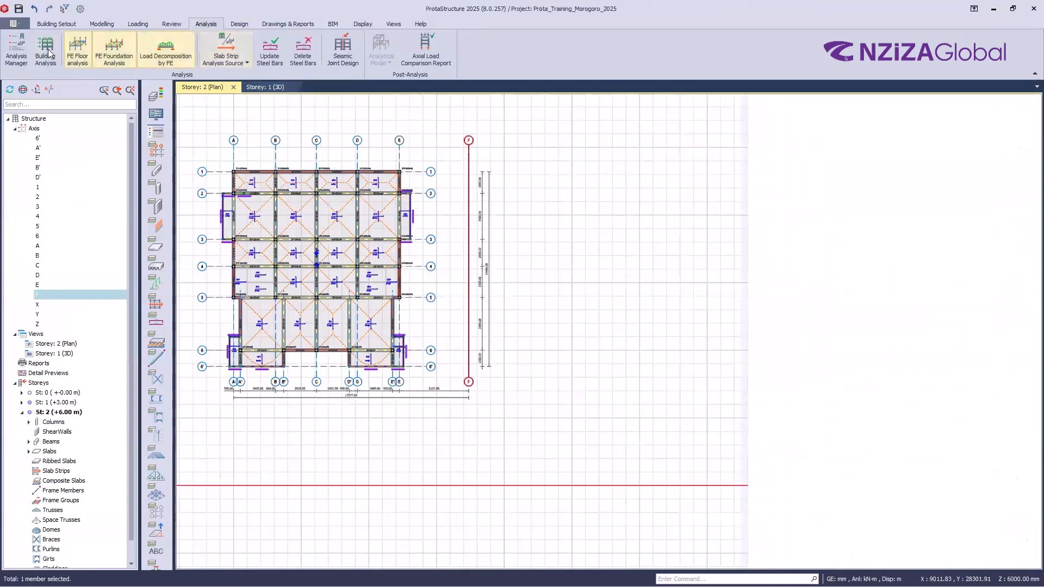
key(Escape)
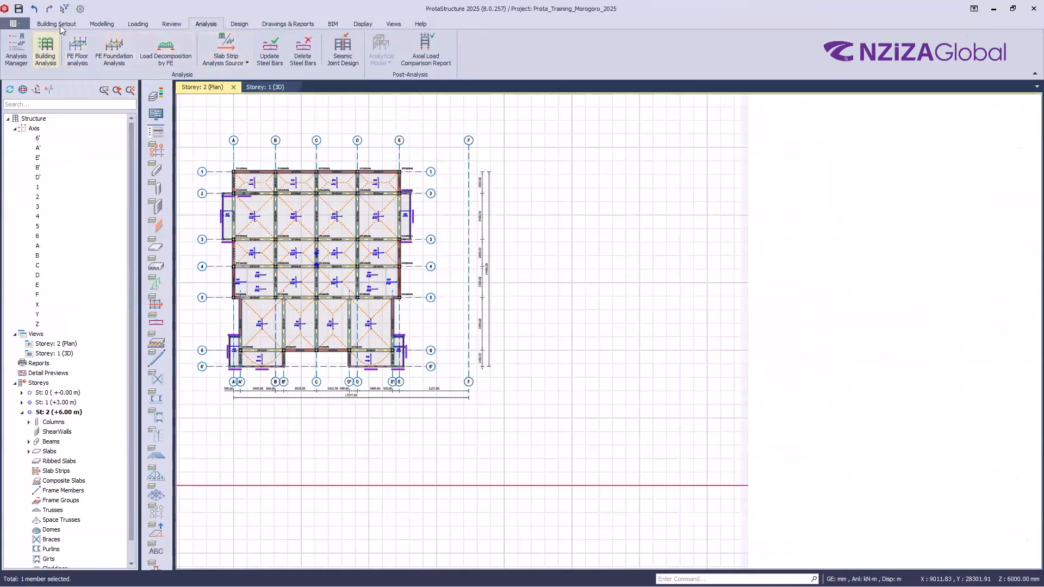
- Draw a short, nearly horizontal grid axis G crossing axis F outside the building
click(102, 23)
click(47, 49)
click(455, 270)
click(507, 271)
key(Escape)
- Place a column on Storey 2 at the intersection of axes F and G
click(402, 266)
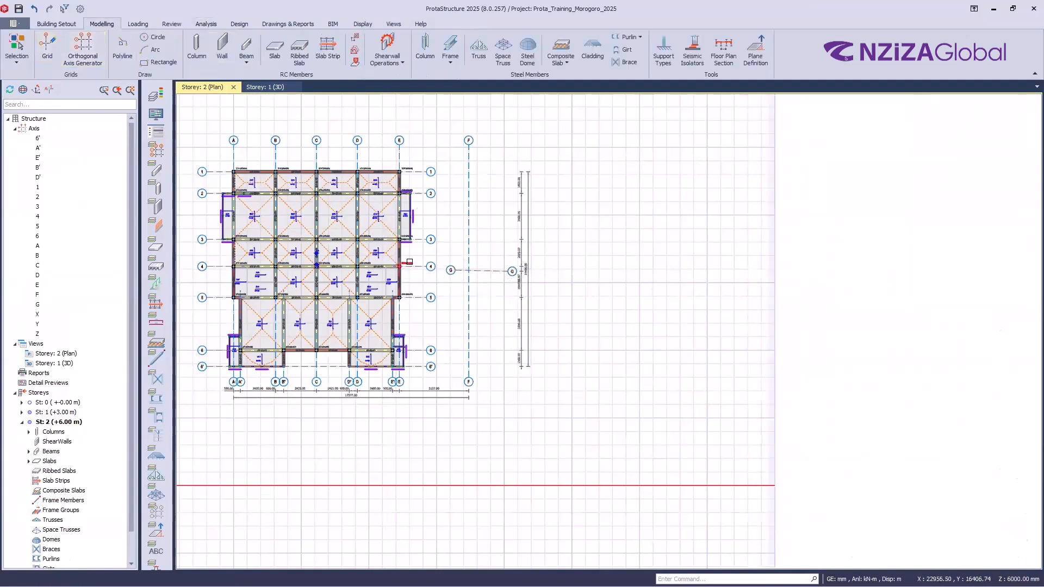
click(468, 271)
key(Escape)
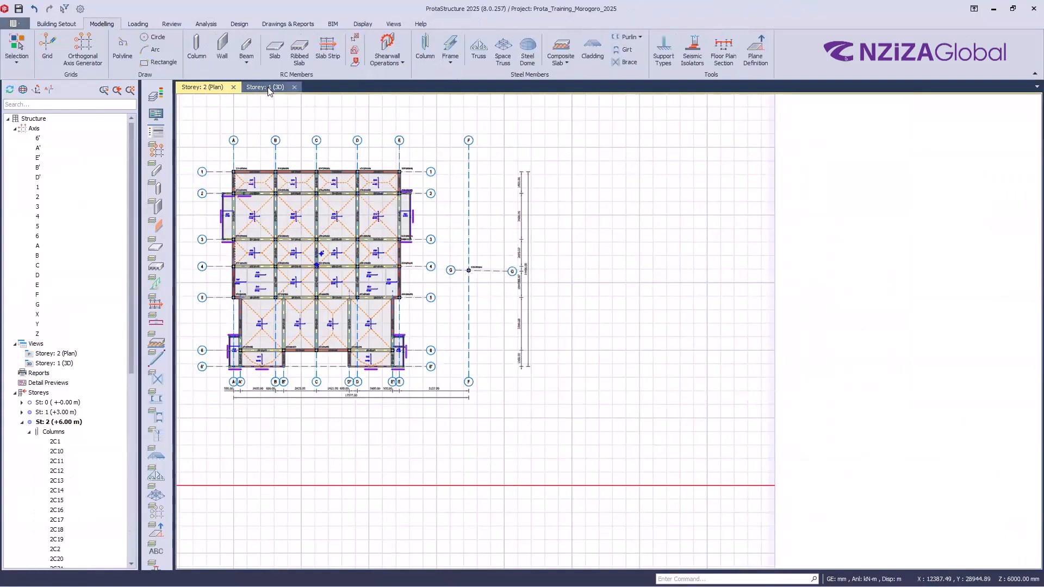
- Examine the base of the isolated Storey 2 column at axes F and G in the 3D view
click(266, 90)
middle_drag(593, 431, 579, 216)
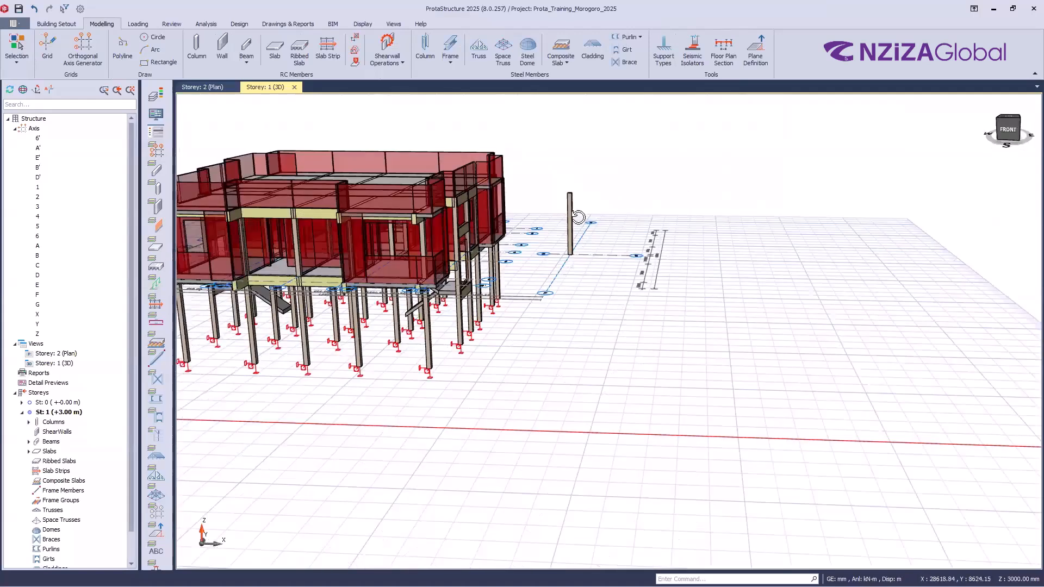
scroll(579, 217, up, 4)
click(574, 250)
key(Escape)
scroll(617, 372, down, 3)
mouse_move(617, 372)
middle_down()
mouse_move(607, 354)
mouse_move(620, 374)
middle_up()
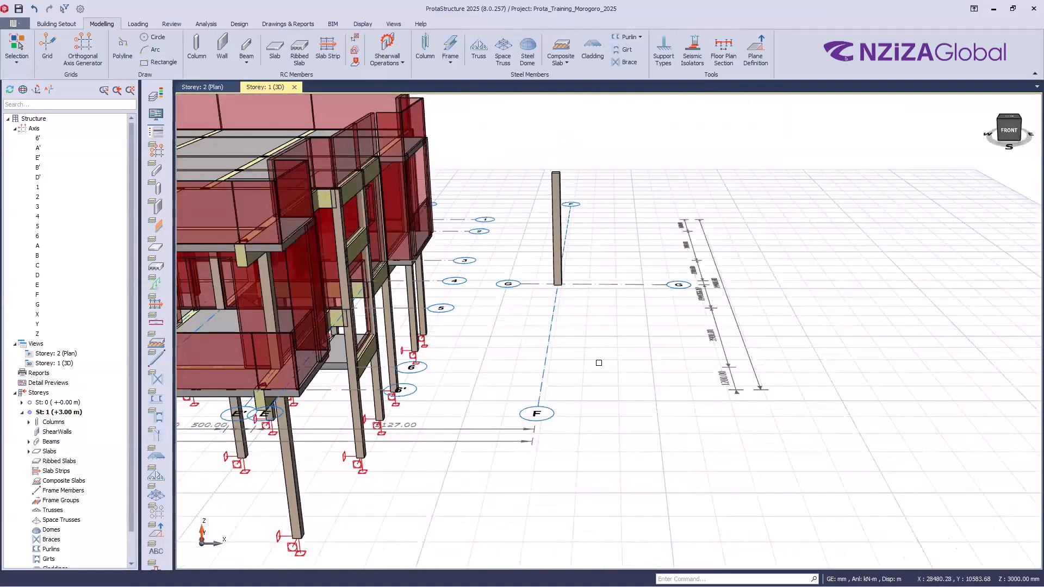
- Inspect the isolated Storey 2 column's properties and its position beside the building from several 3D viewpoints
scroll(566, 299, up, 2)
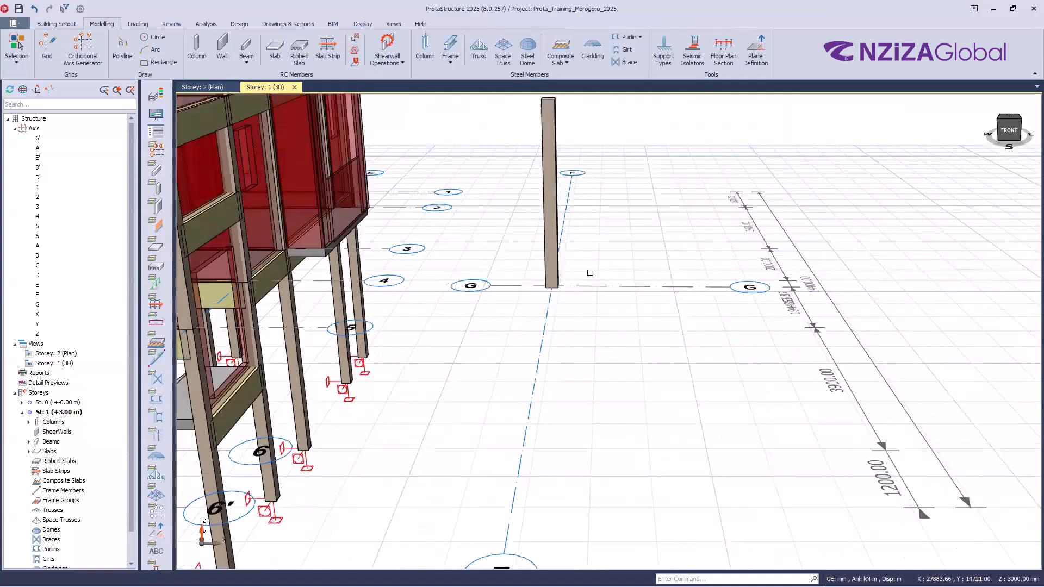
middle_drag(590, 270, 585, 276)
scroll(581, 329, down, 2)
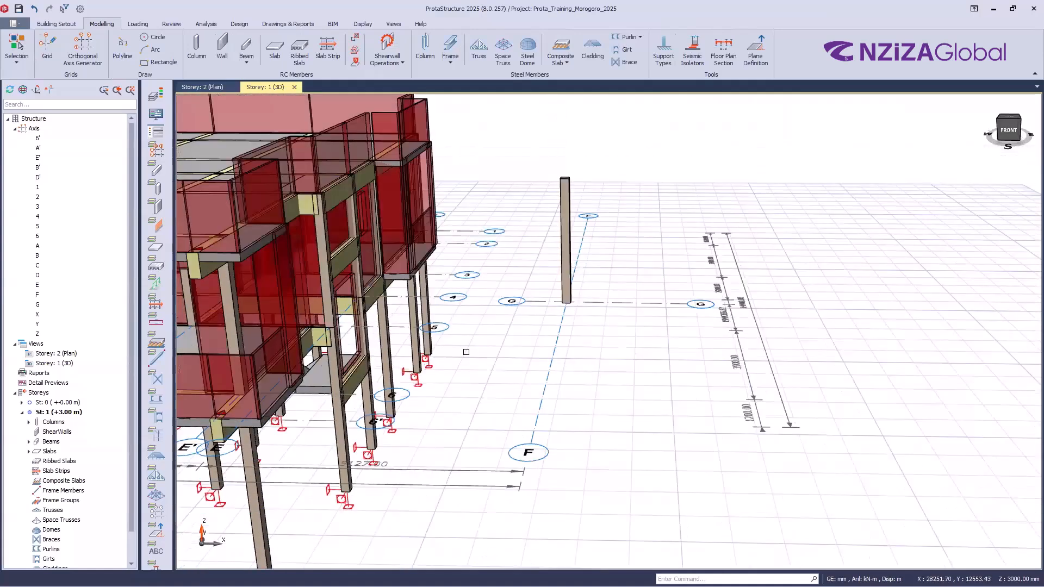
scroll(574, 368, down, 2)
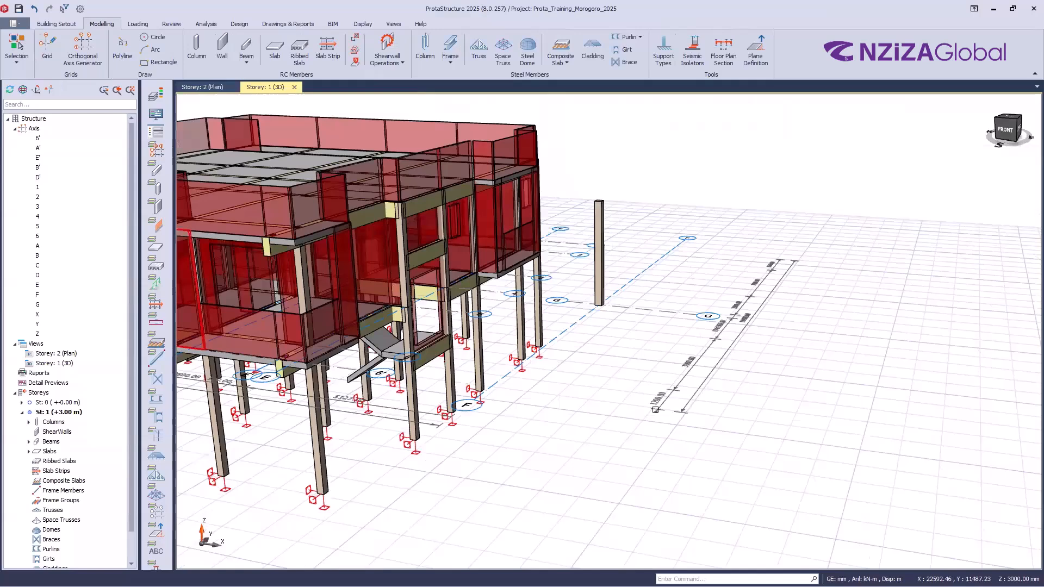
scroll(713, 400, down, 2)
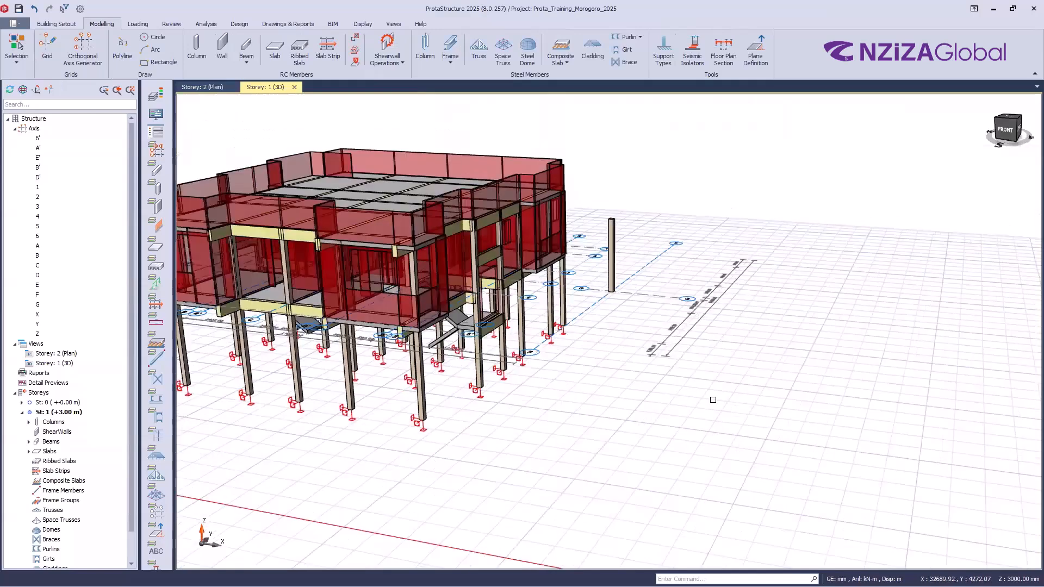
scroll(638, 265, up, 2)
click(629, 266)
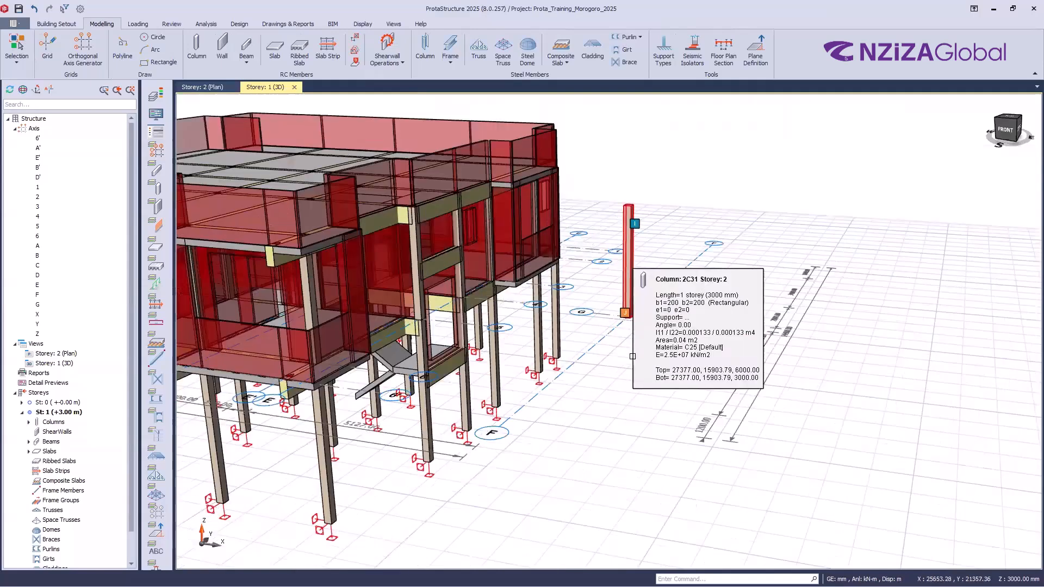
key(Escape)
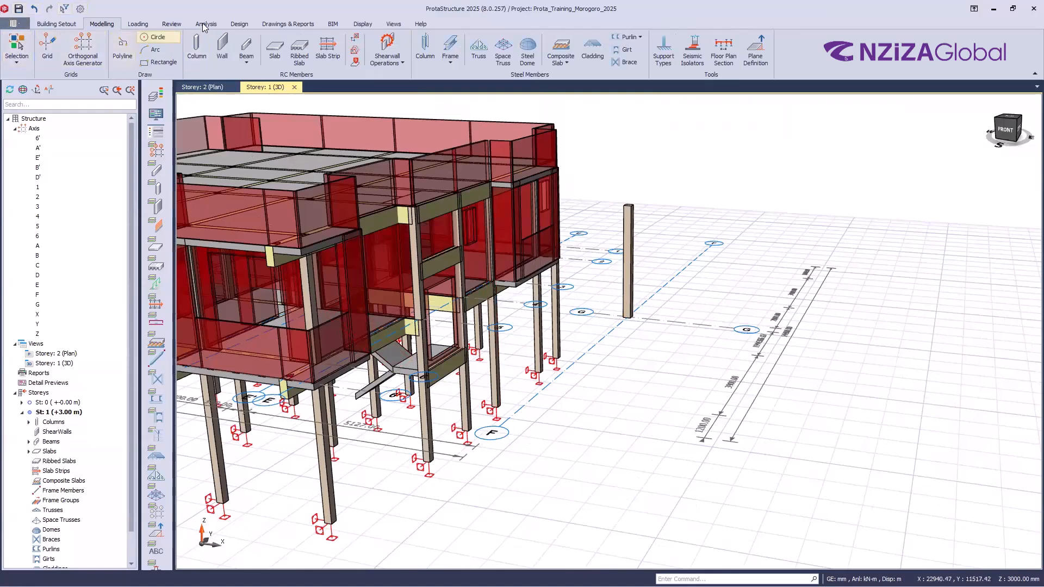
- Delete the isolated Storey 2 column outside the building together with axes F and G
drag(693, 361, 620, 297)
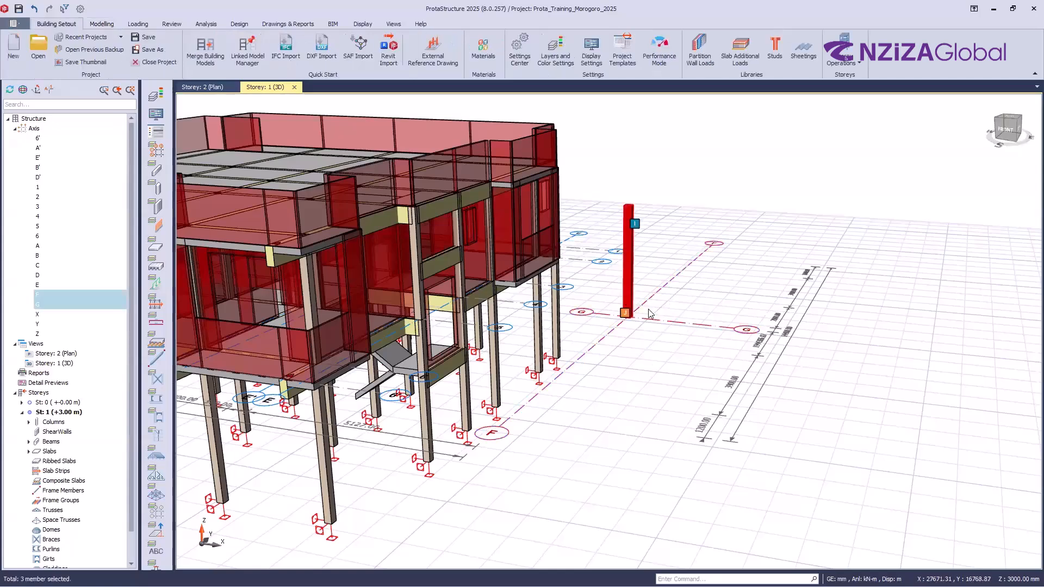
key(ctrl+f)
click(525, 419)
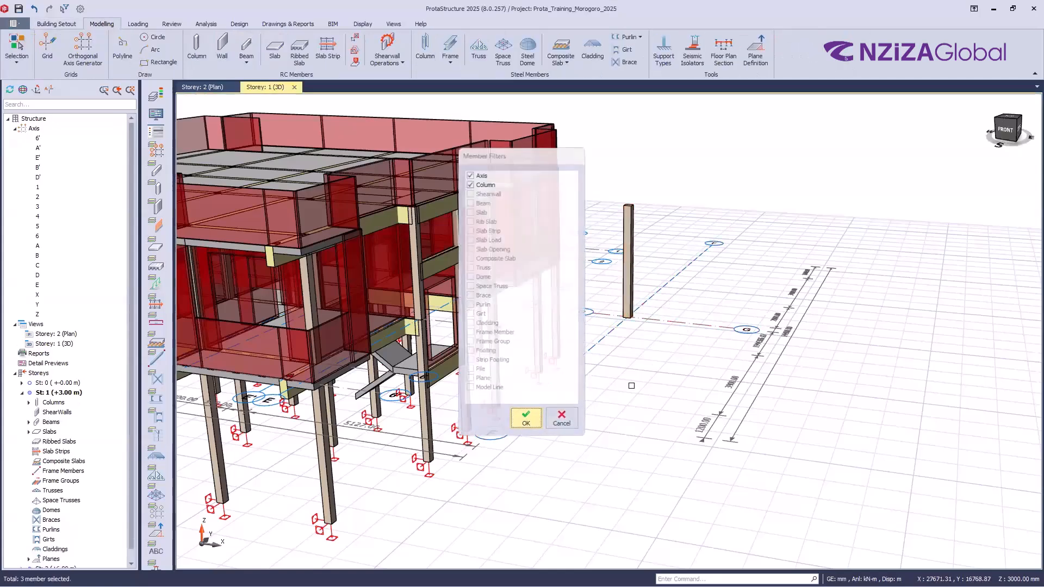
- Review the analysis echo file, sparse solver, horizontal drift limit and axial load comparison tolerance settings in the building analysis model options
click(206, 24)
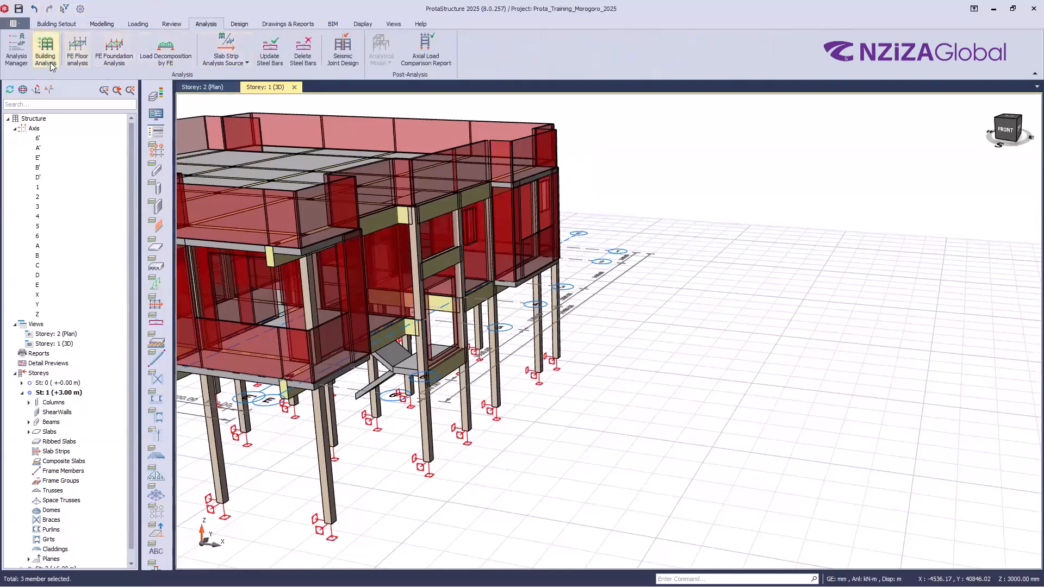
click(46, 49)
click(438, 129)
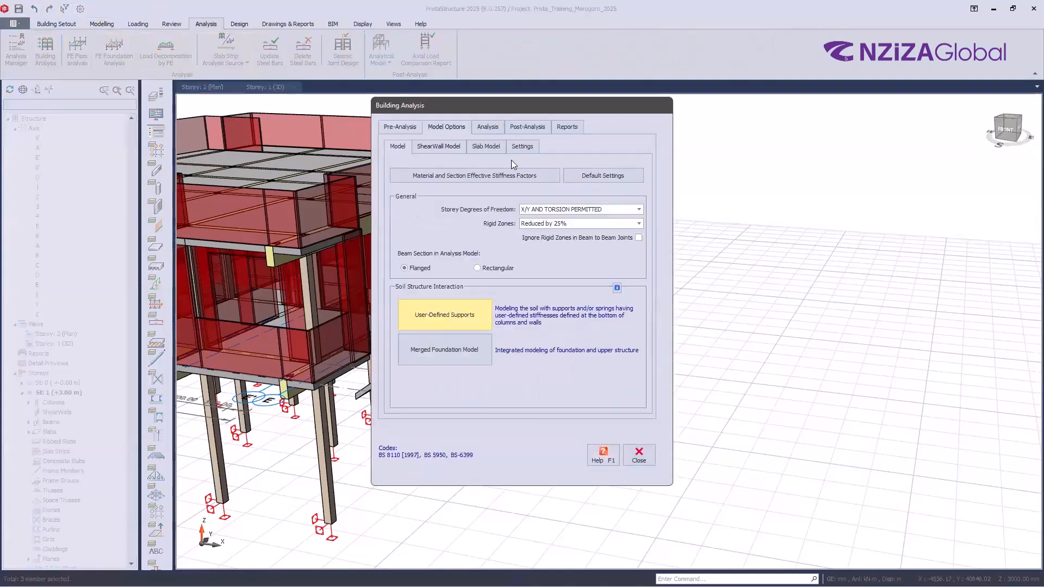
click(521, 146)
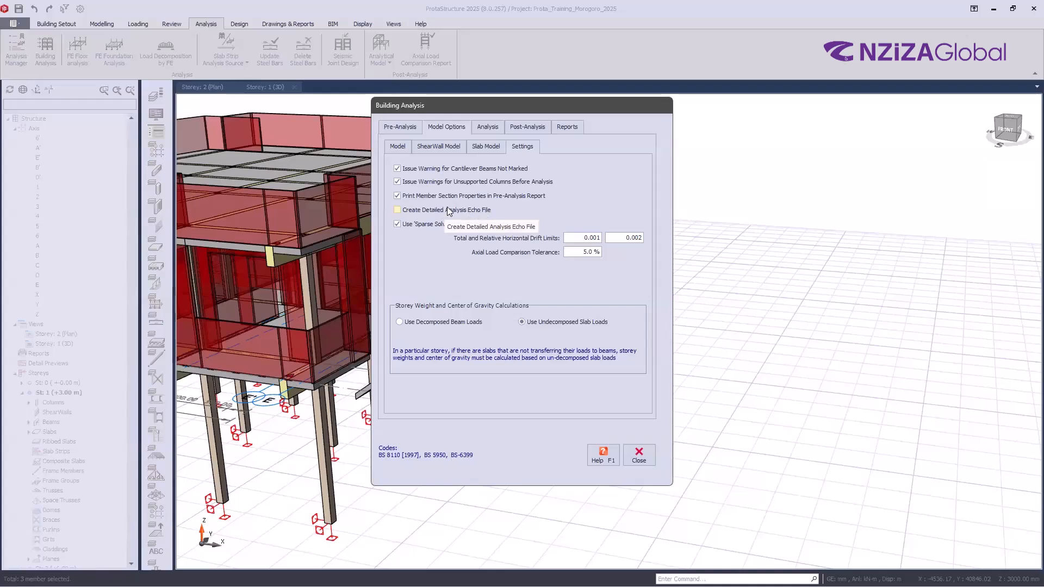
click(399, 210)
click(405, 210)
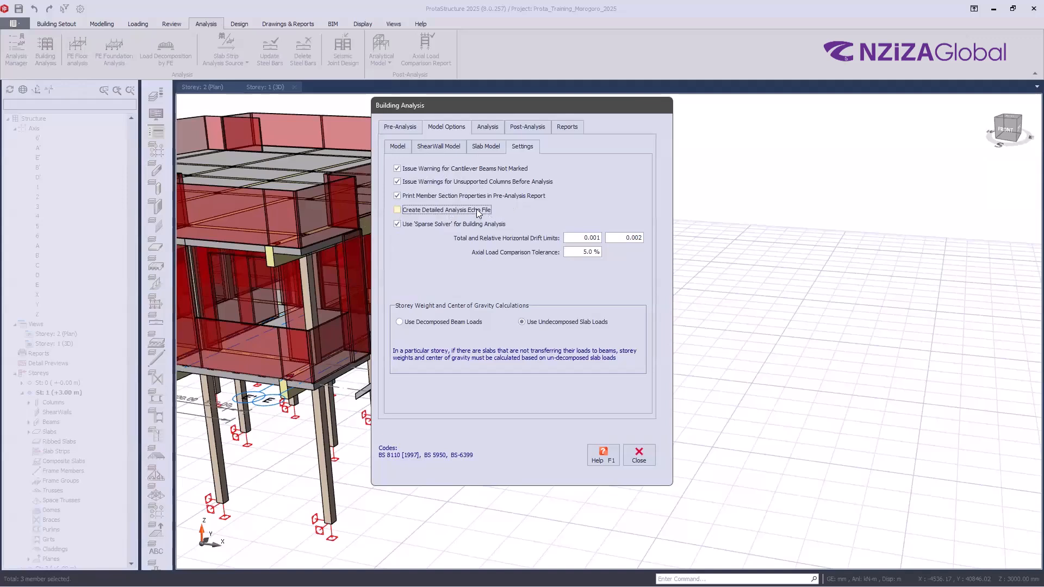
click(446, 229)
key(ctrl)
click(612, 236)
click(558, 258)
click(588, 258)
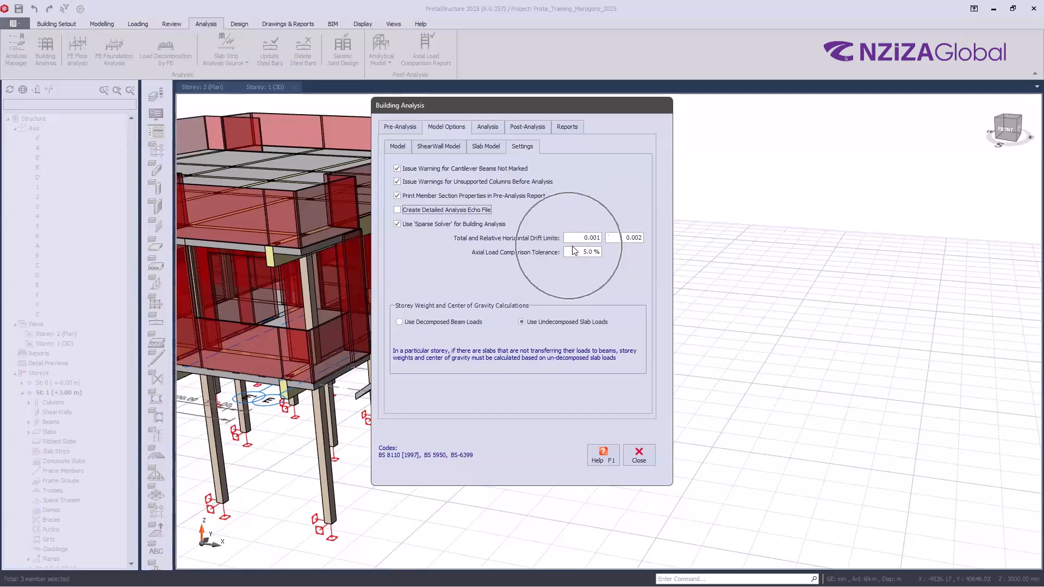
click(574, 248)
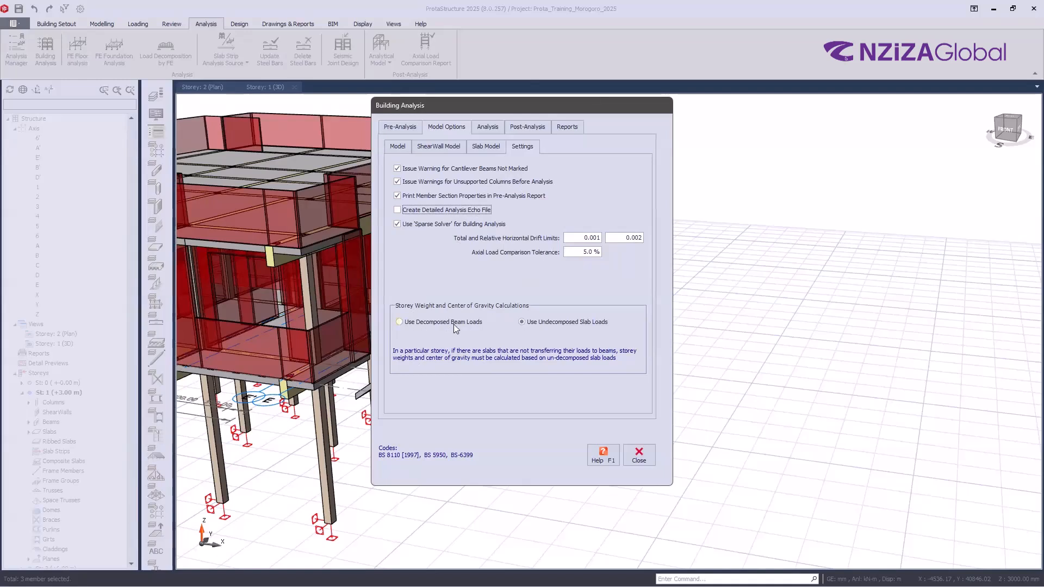
- Set the storey weight and center of gravity calculations to use decomposed beam loads
click(556, 322)
click(281, 259)
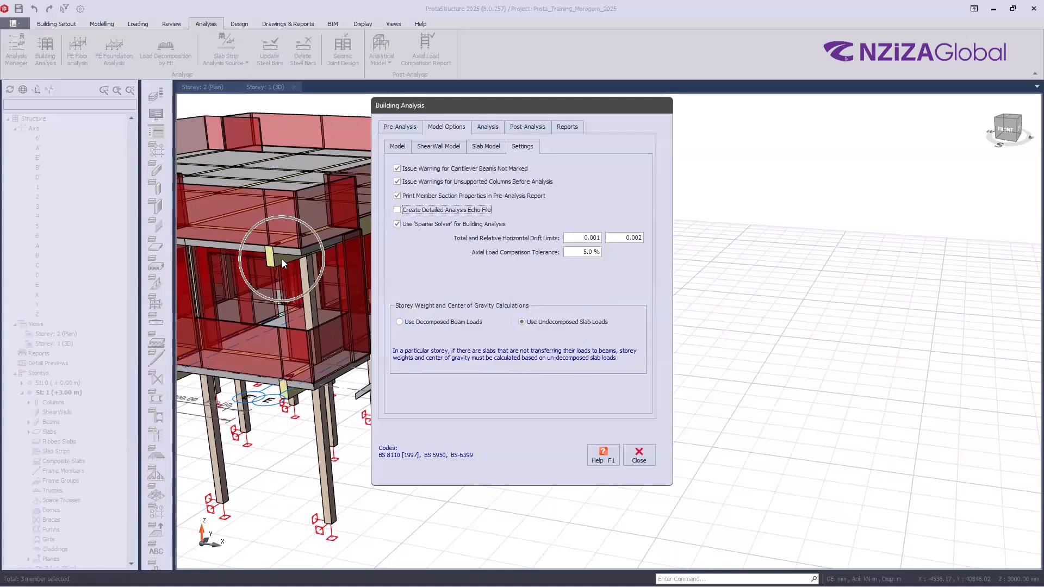
click(280, 255)
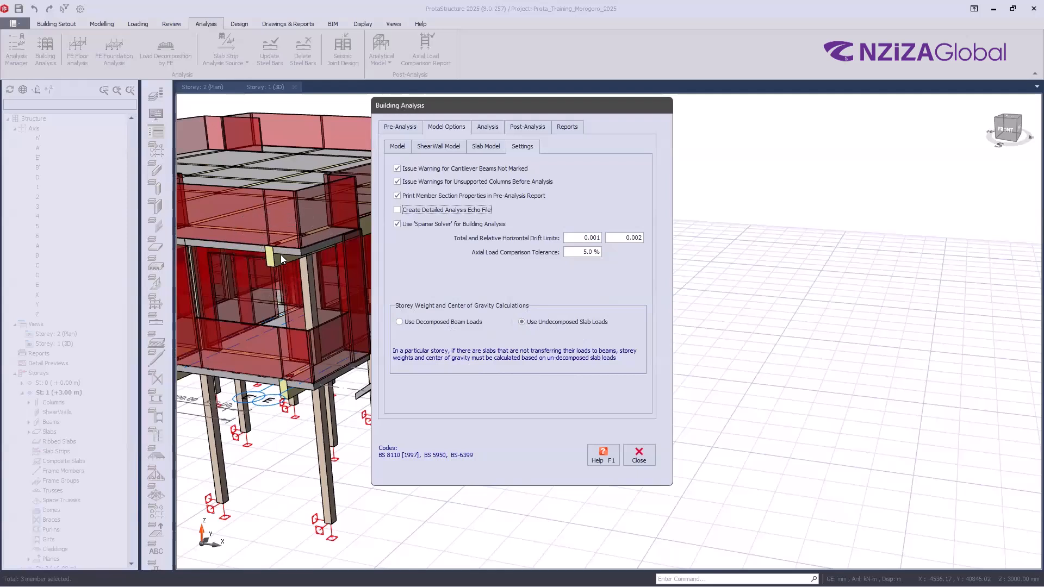
click(437, 324)
key(ctrl)
key(ctrl)
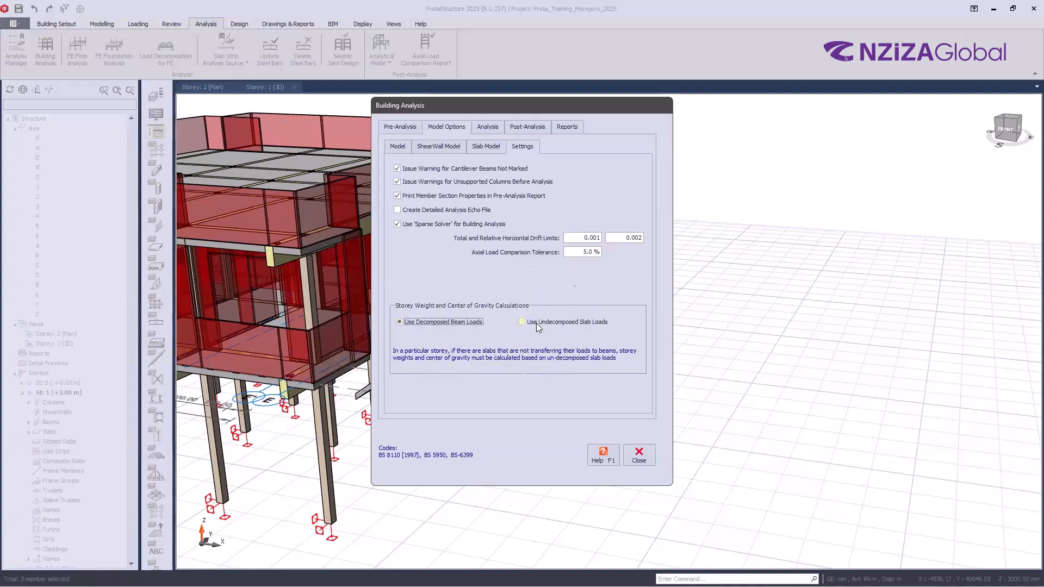
click(536, 321)
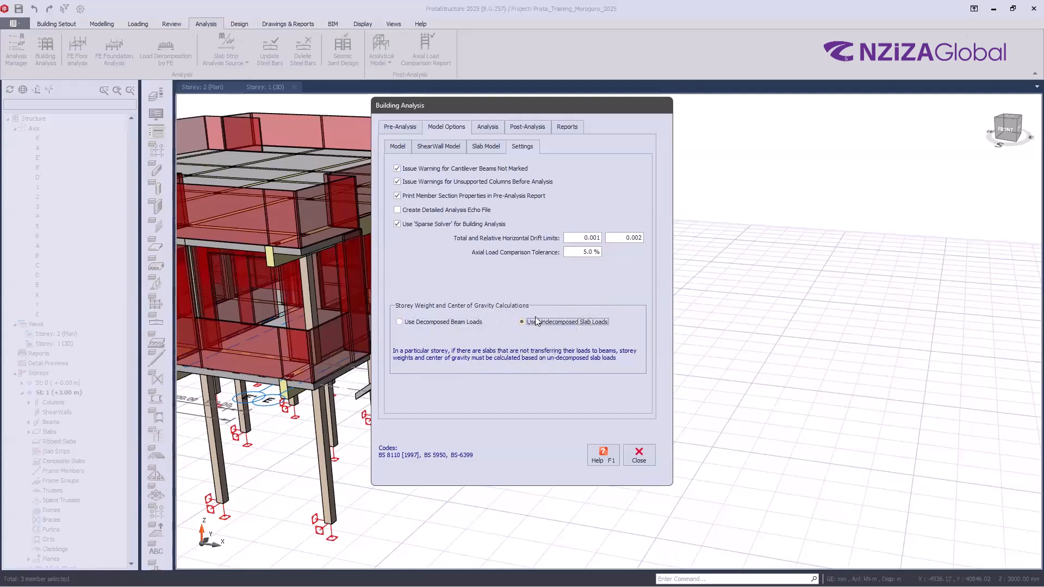
click(453, 322)
key(ctrl)
key(ctrl)
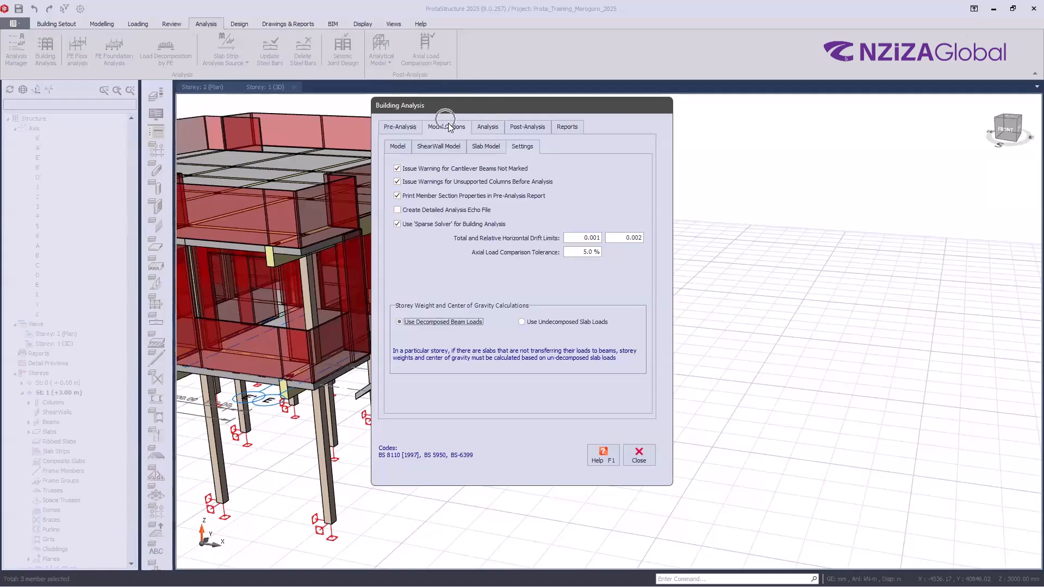
- Close the building analysis settings after viewing the analysis run options, and save the project
click(491, 125)
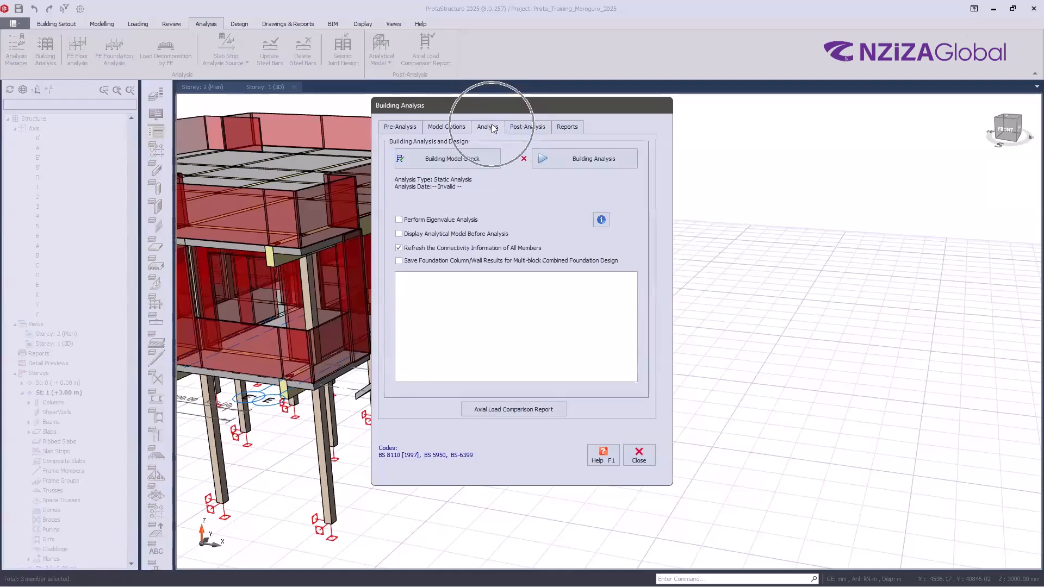
click(489, 127)
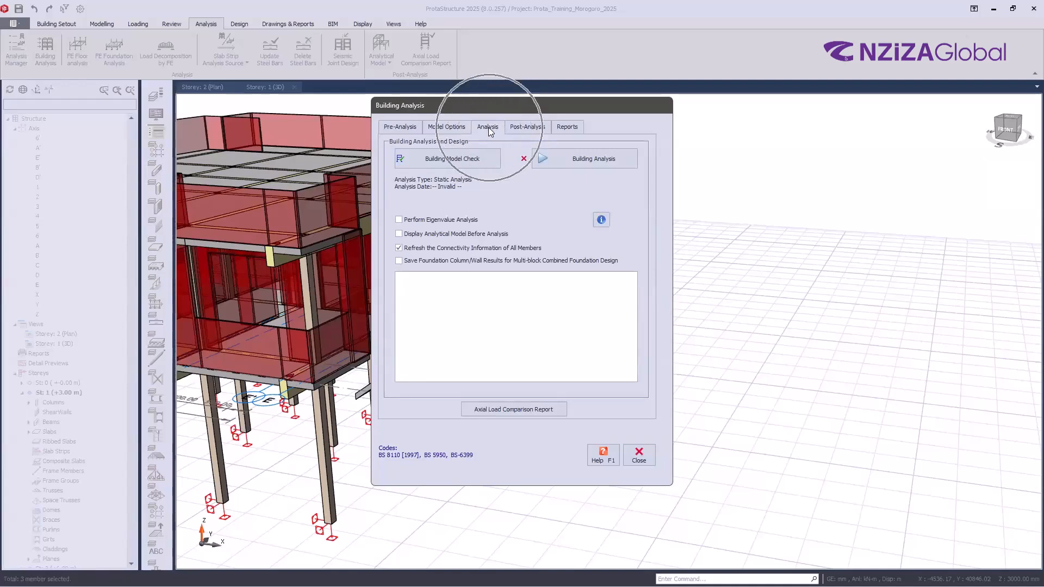
click(481, 132)
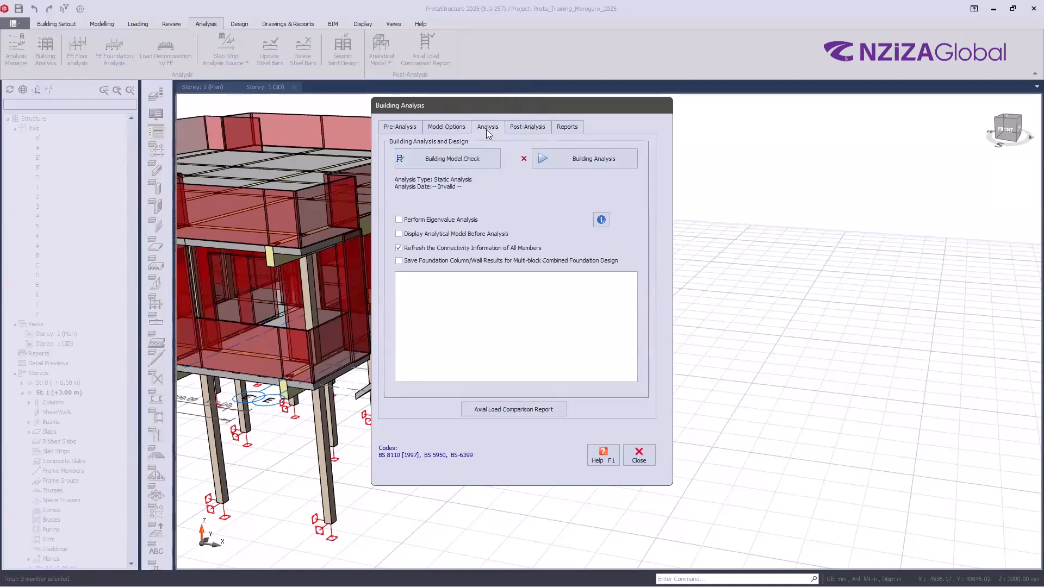
click(642, 462)
click(20, 10)
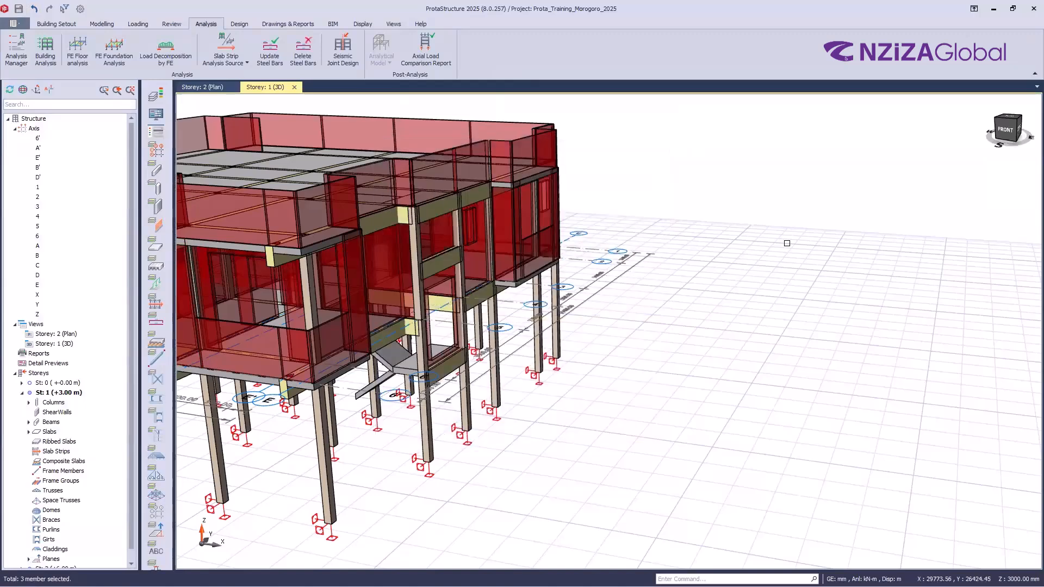
- Run the building model check on all storeys with every check enabled
click(47, 56)
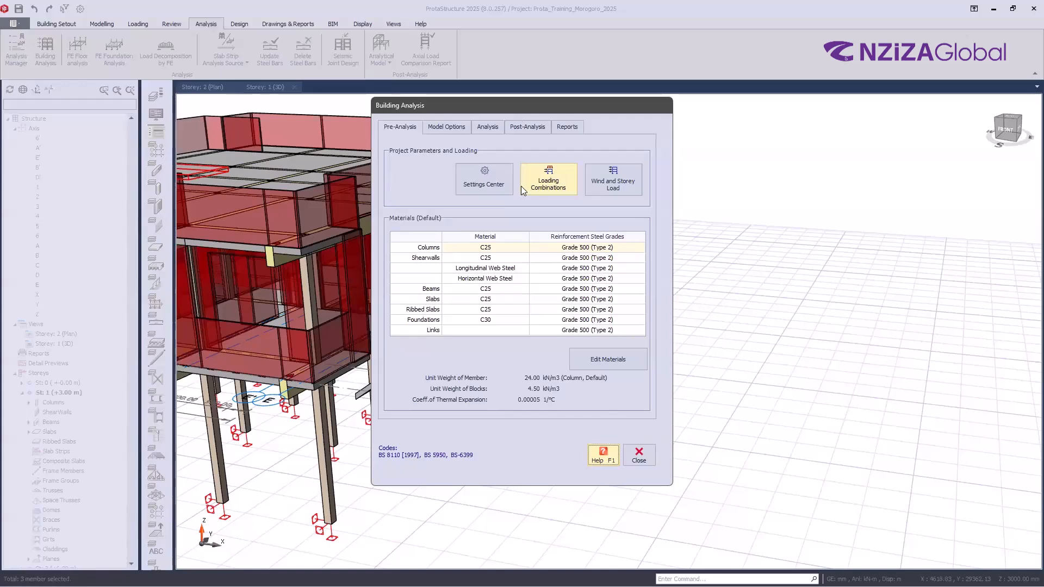
click(448, 126)
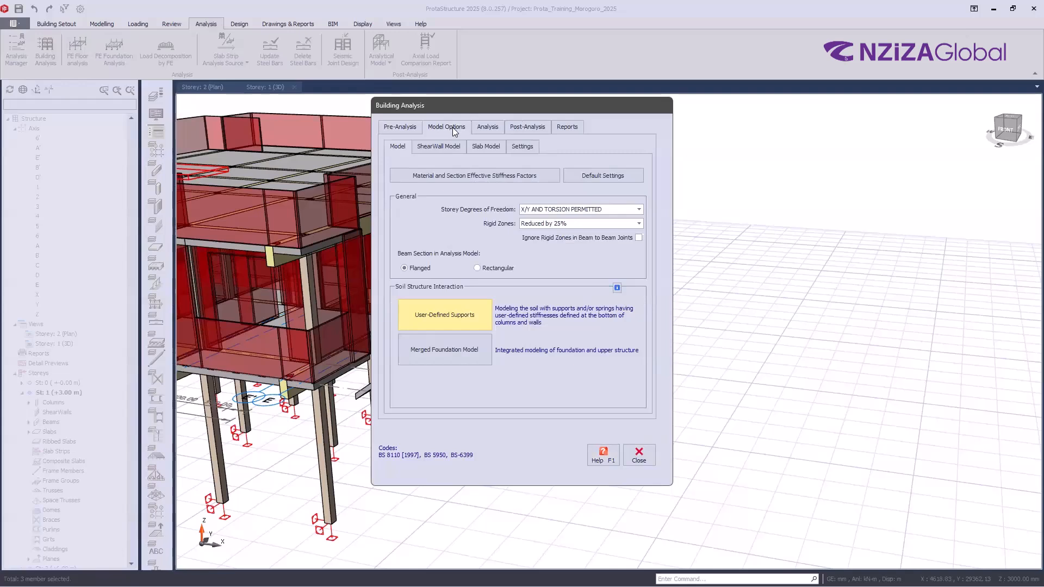
click(490, 129)
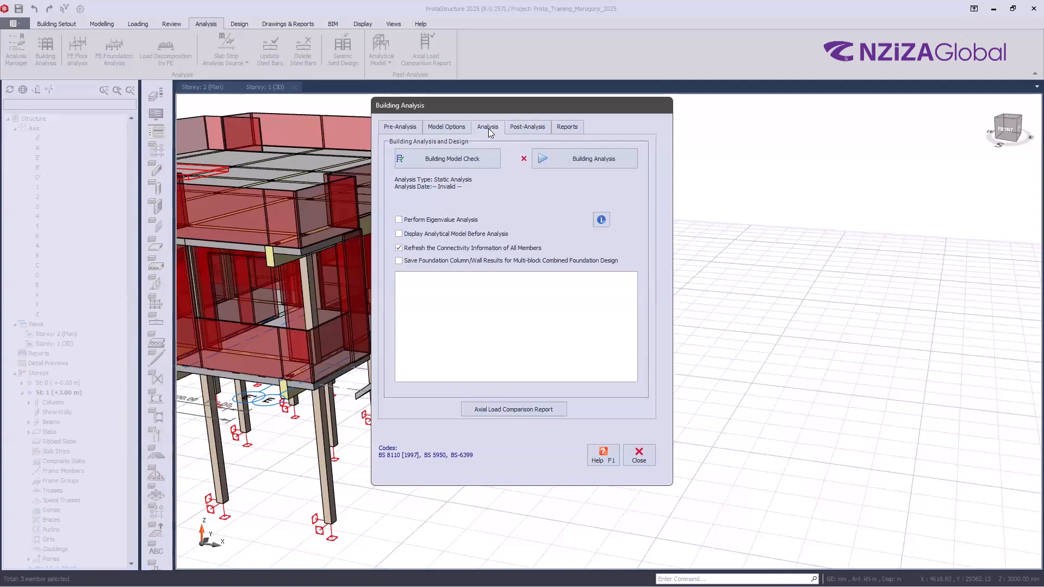
click(460, 160)
click(578, 455)
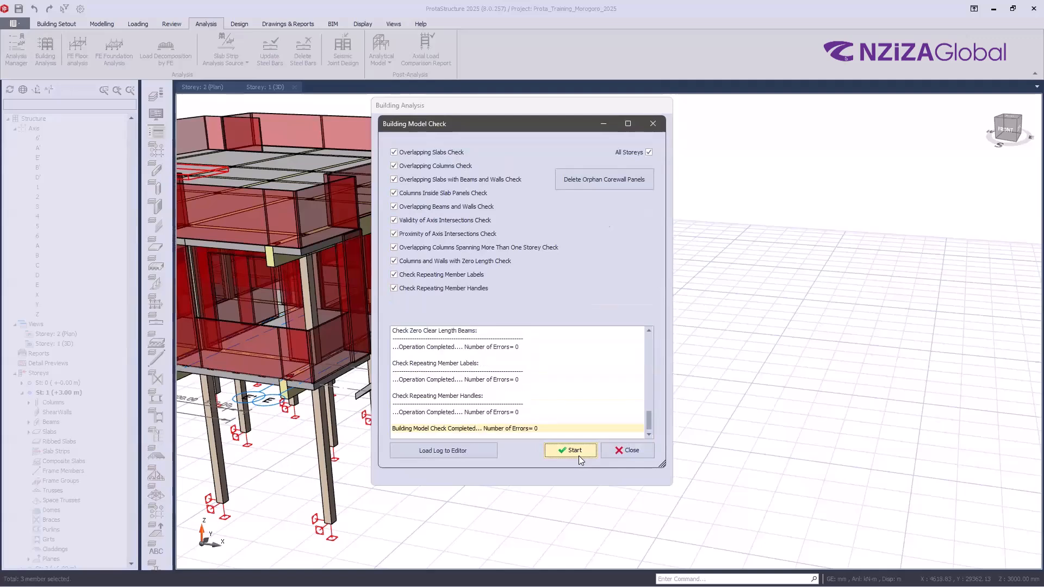
click(608, 452)
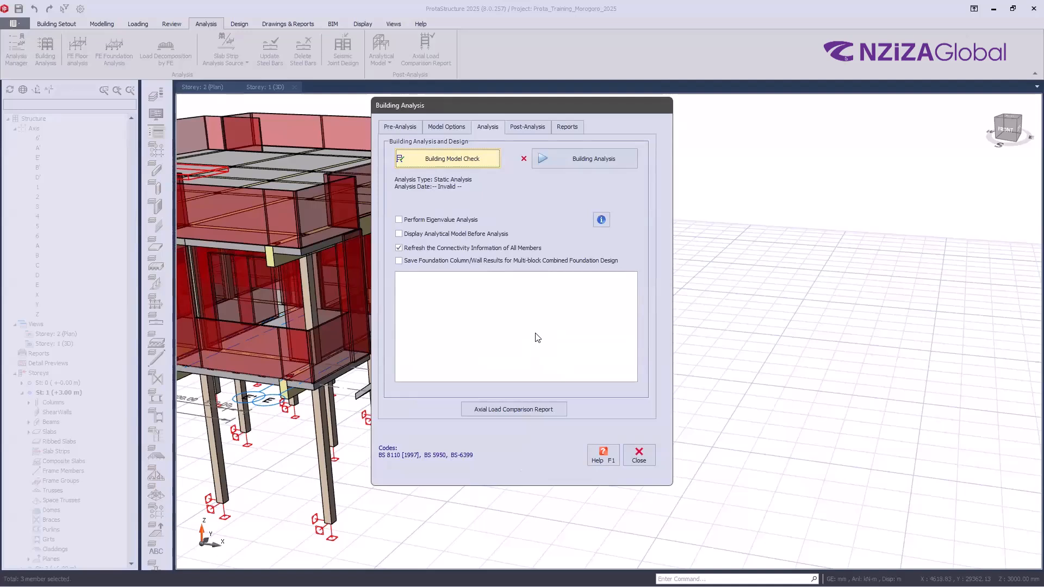
- Run the static building analysis with all batch reinforcement, steel and composite beam design options left off
click(576, 162)
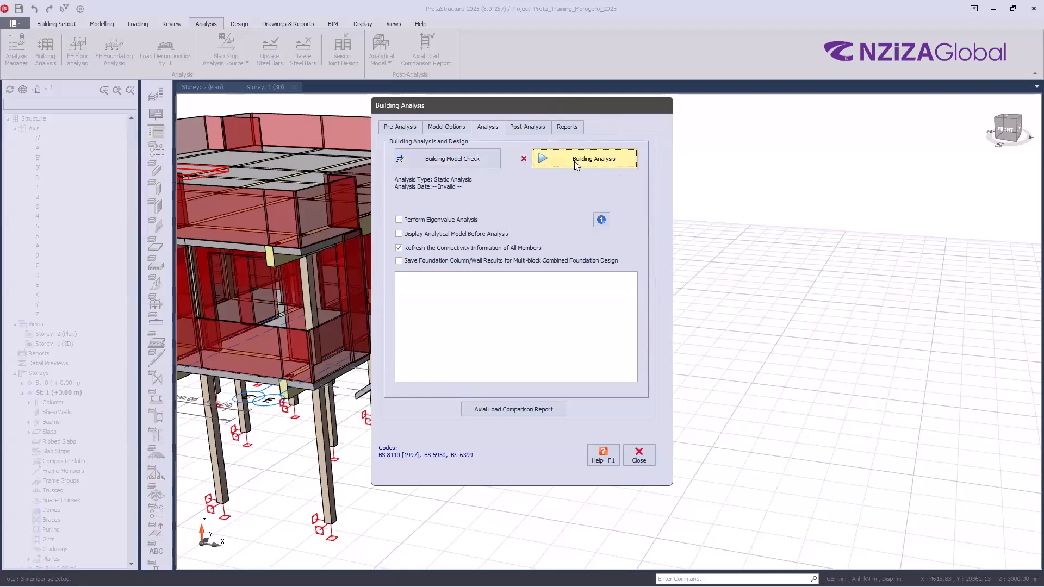
click(576, 163)
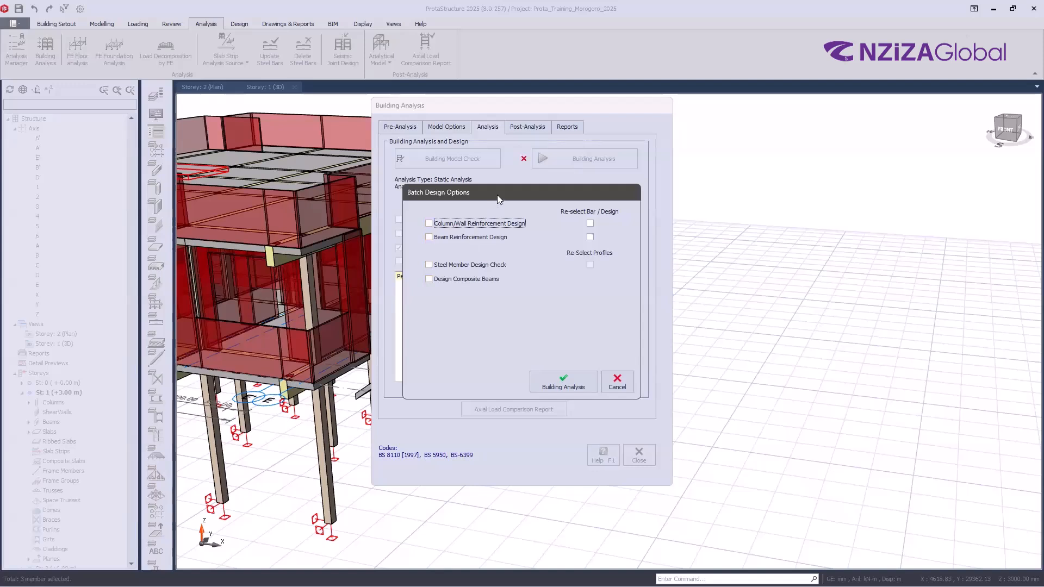
drag(497, 194, 499, 161)
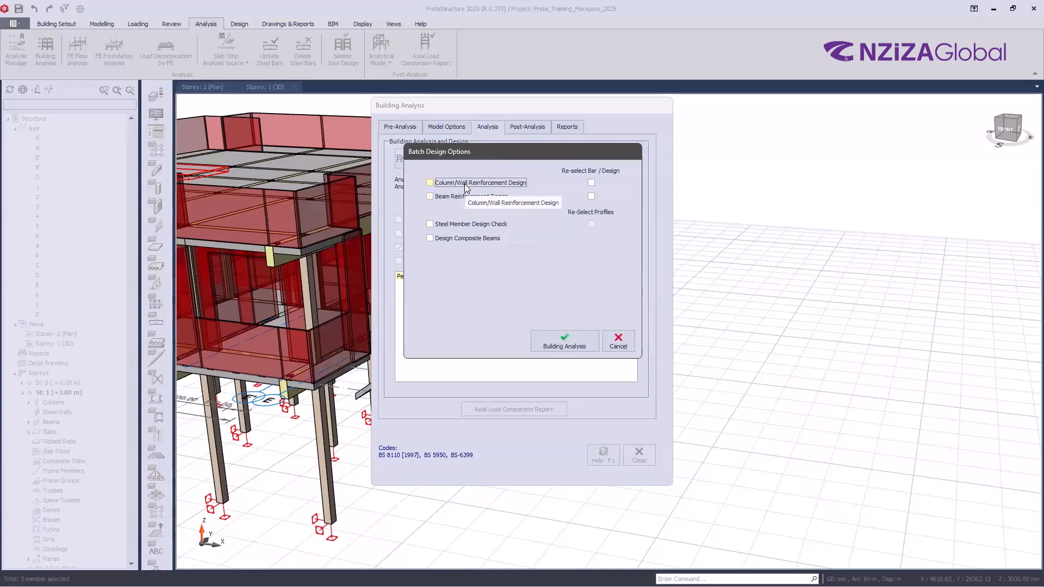
click(521, 186)
key(ctrl)
key(ctrl)
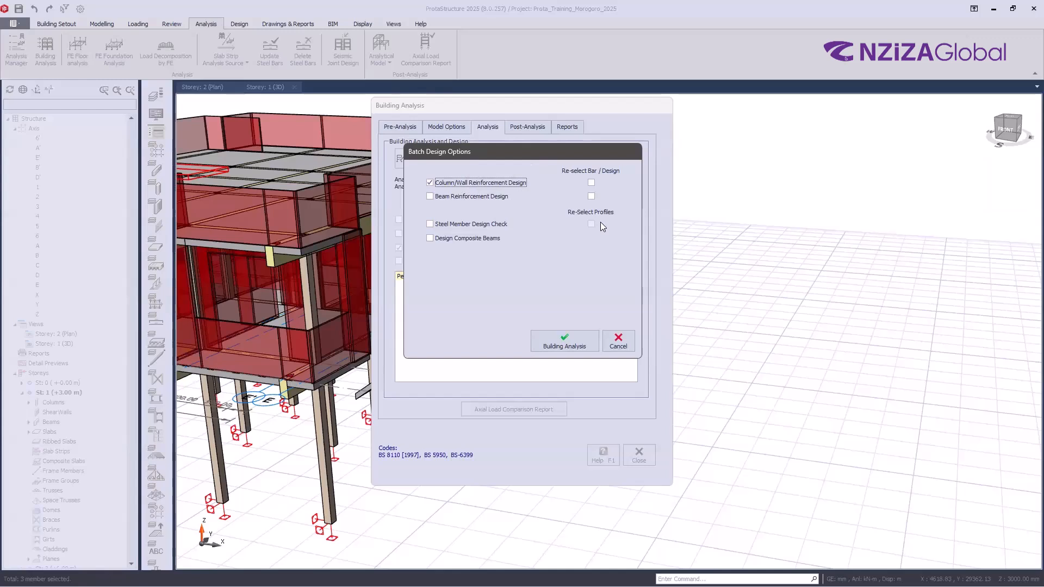
click(475, 184)
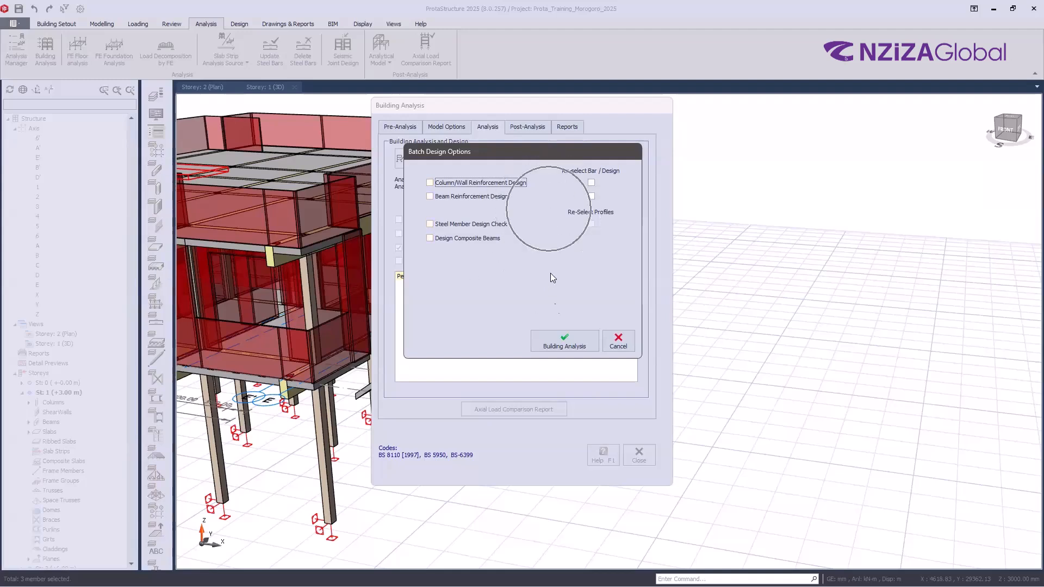
click(571, 344)
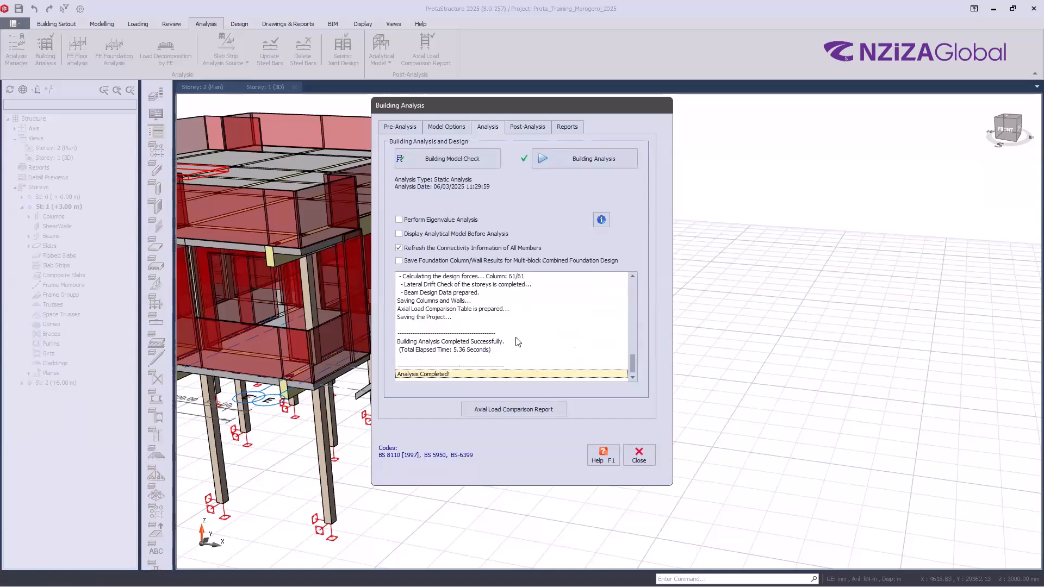
scroll(517, 342, up, 3)
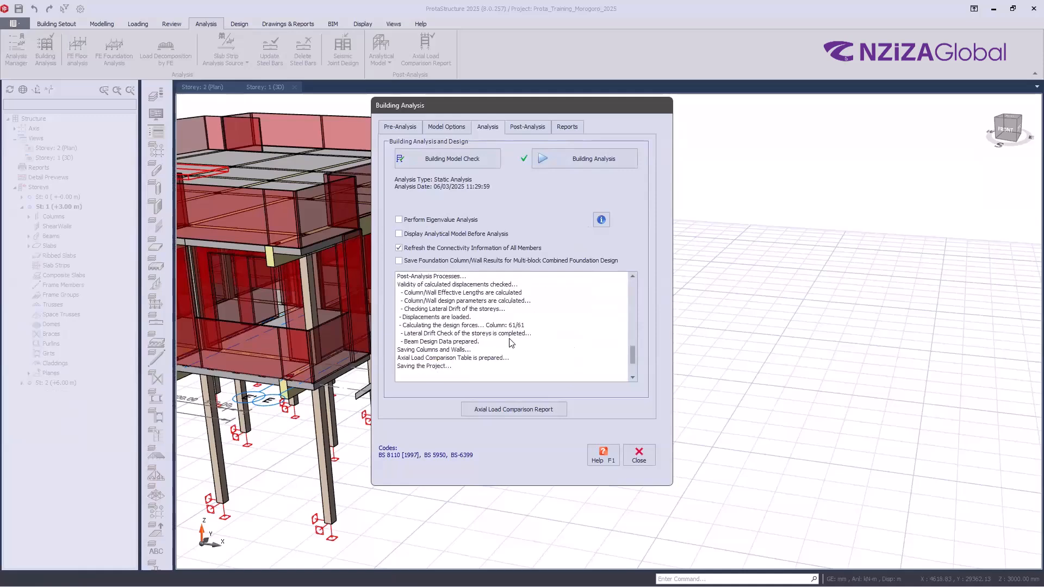
- Read the building analysis log to its end, close the analysis dialog and inspect the 3D building model from several sides
scroll(511, 342, down, 3)
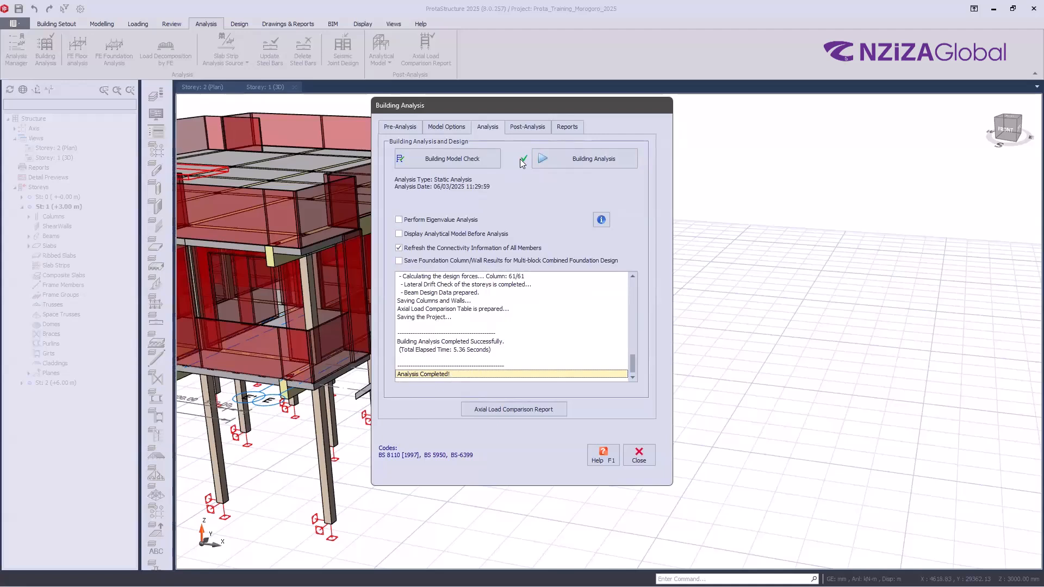
click(640, 456)
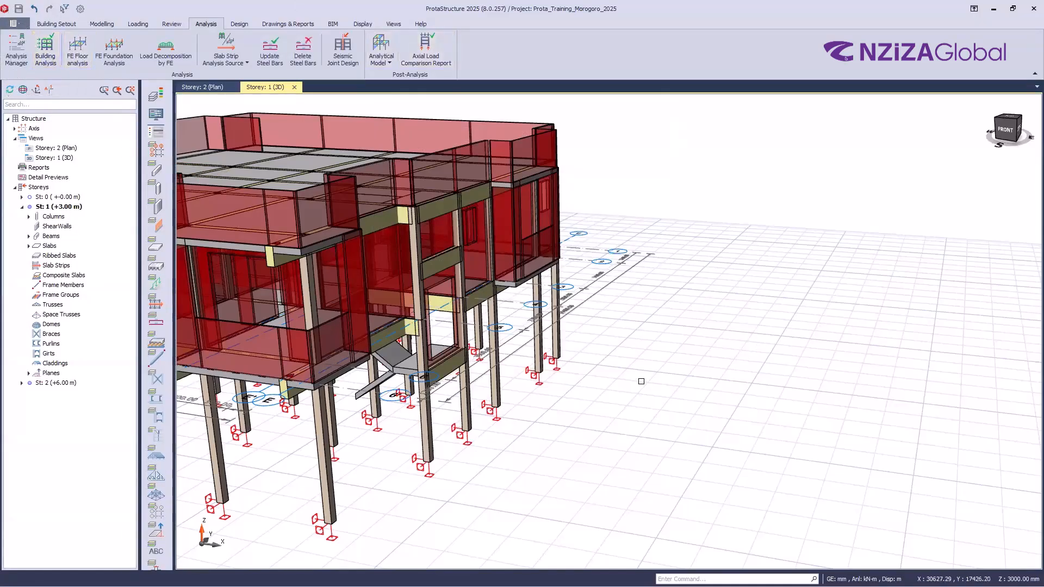
middle_drag(654, 380, 616, 424)
scroll(585, 438, down, 3)
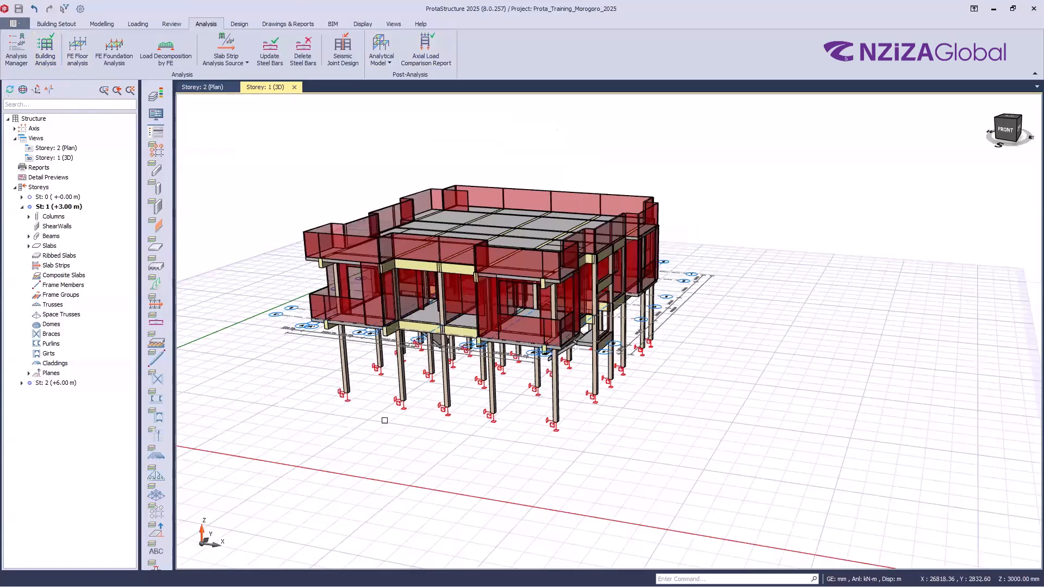
middle_drag(545, 479, 555, 455)
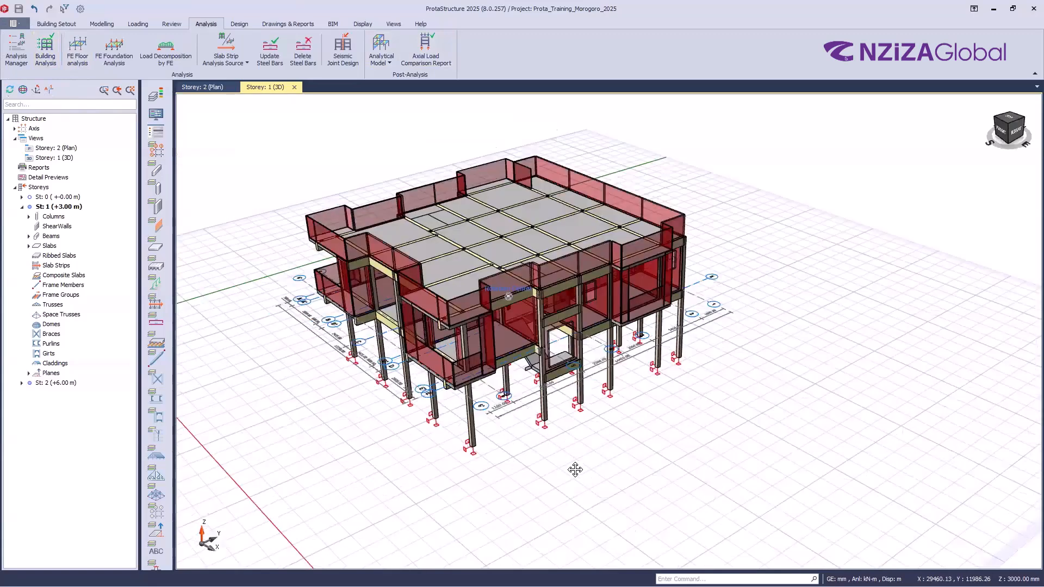
scroll(576, 492, up, 3)
middle_drag(577, 492, 595, 538)
scroll(608, 530, up, 1)
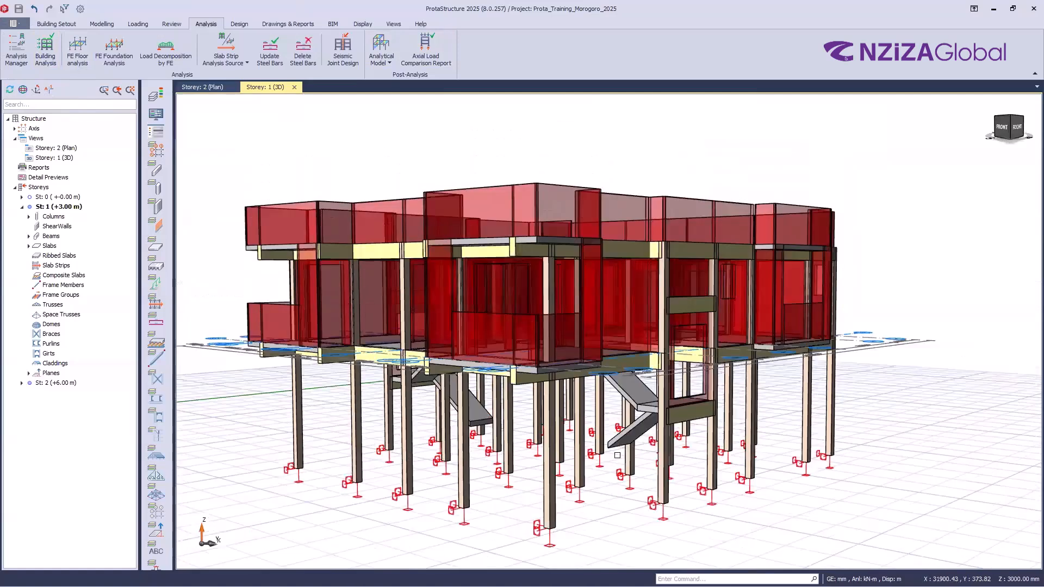
scroll(617, 455, up, 1)
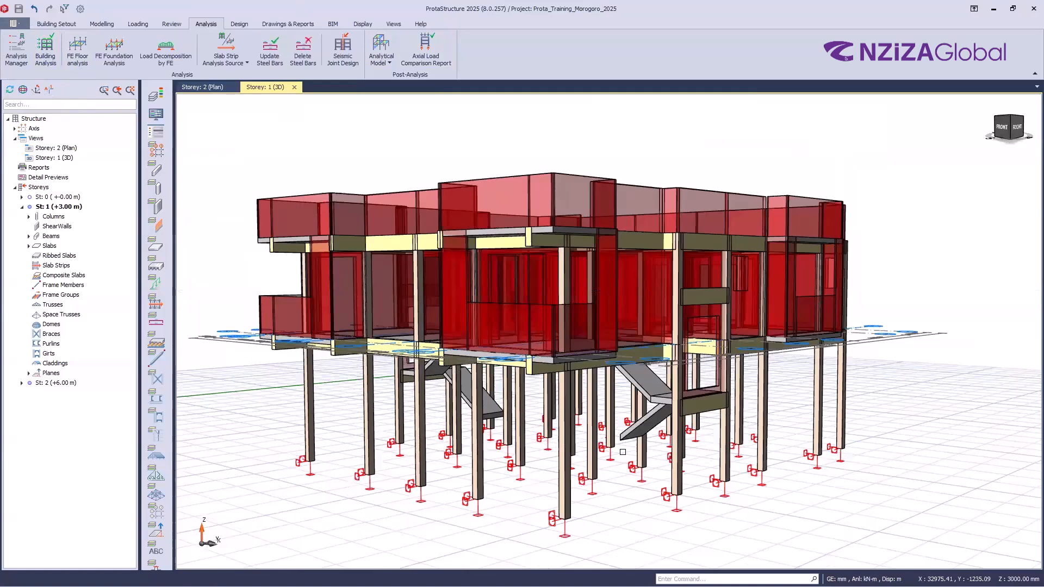
mouse_move(623, 452)
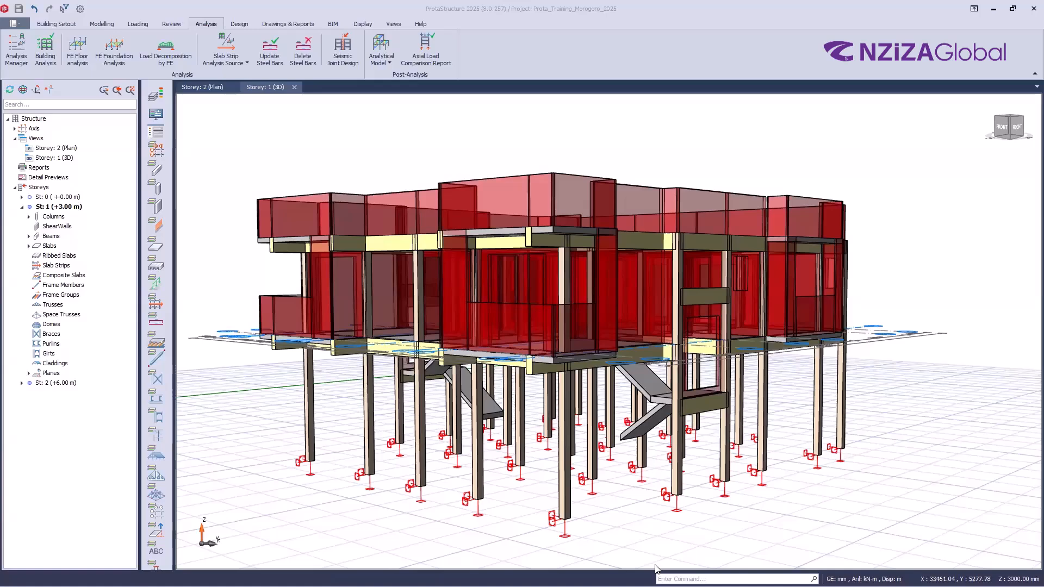
- Review the batch design options offered for the building analysis, then cancel without running it and close the dialog
click(46, 48)
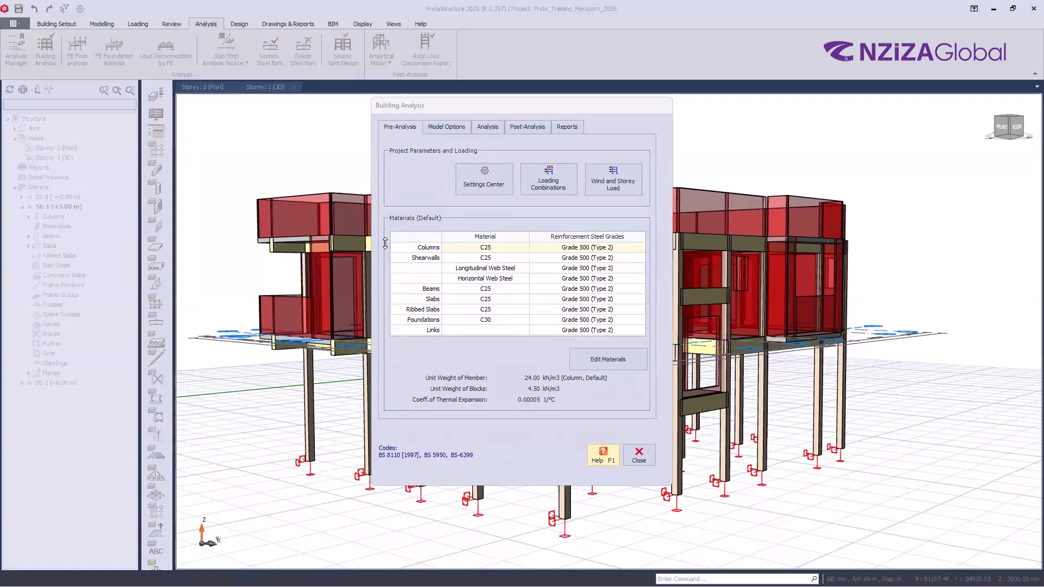
click(488, 129)
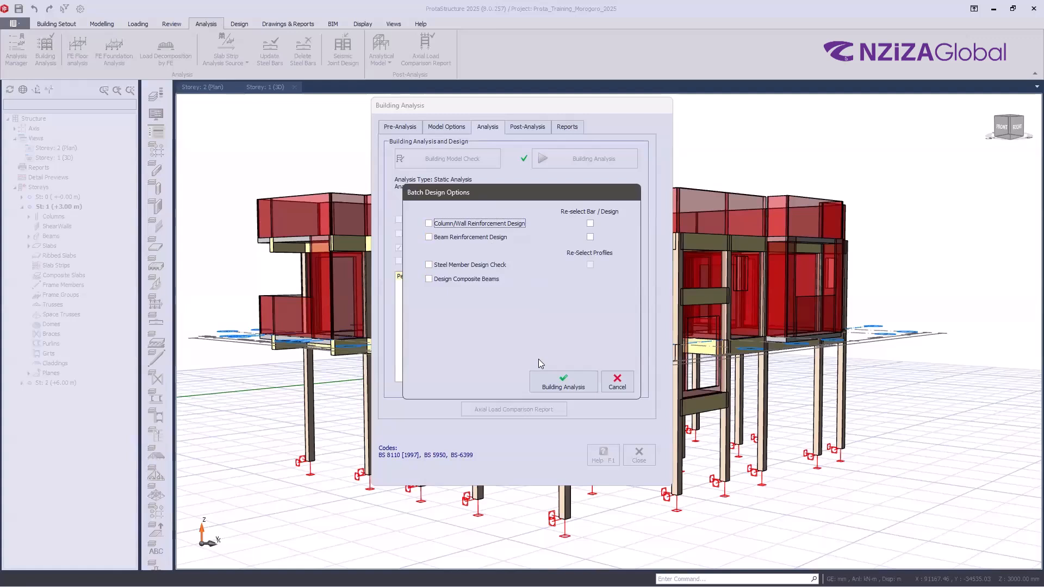
click(470, 228)
click(620, 383)
click(639, 455)
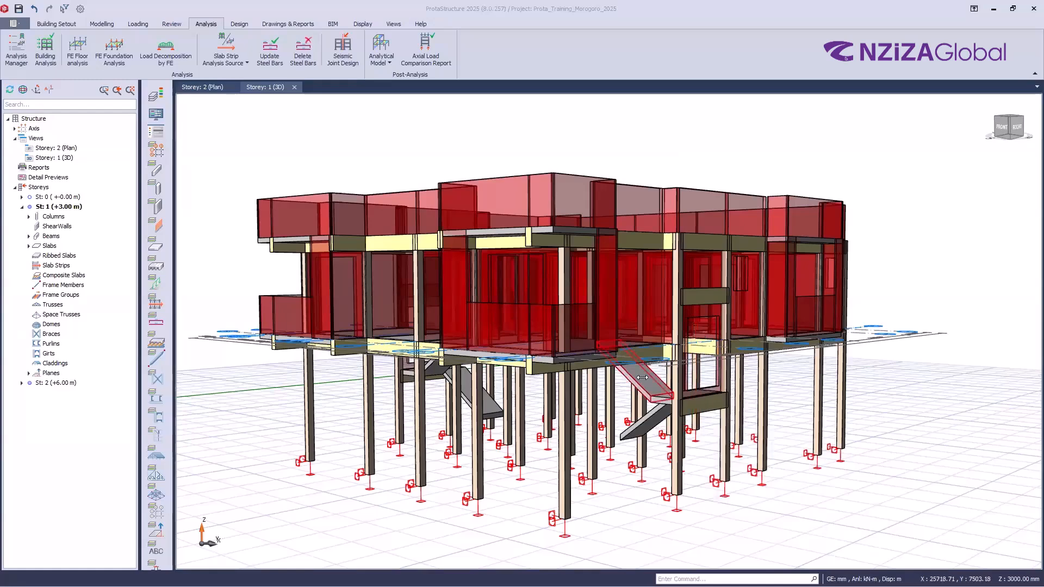
mouse_move(642, 378)
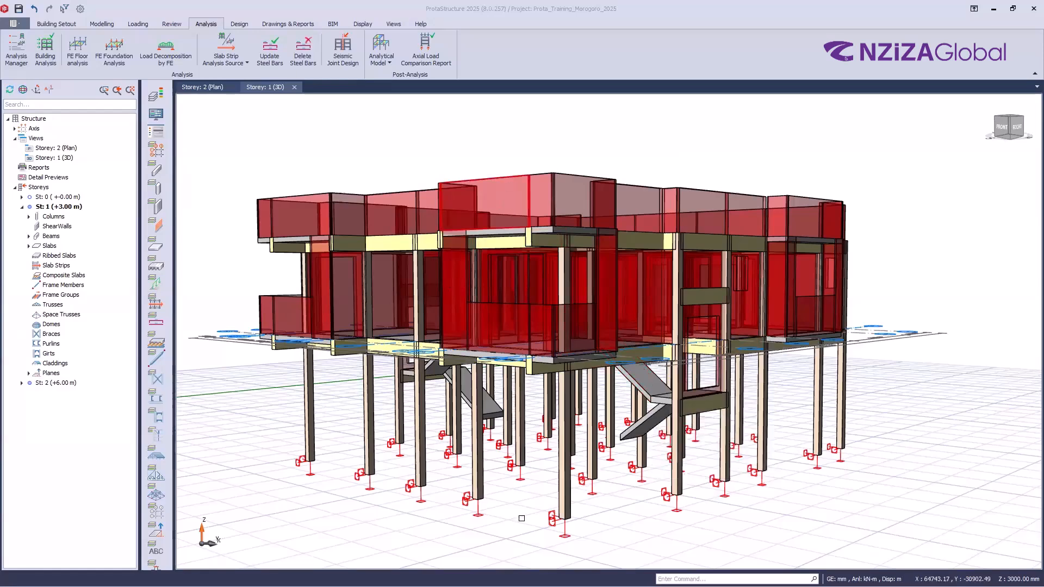
middle_drag(580, 523, 578, 515)
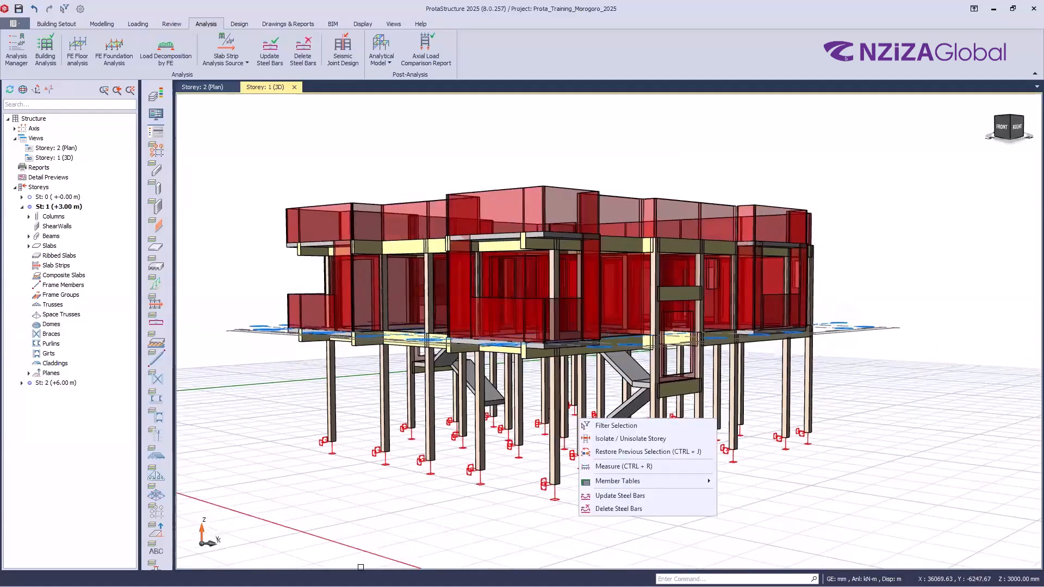
click(363, 566)
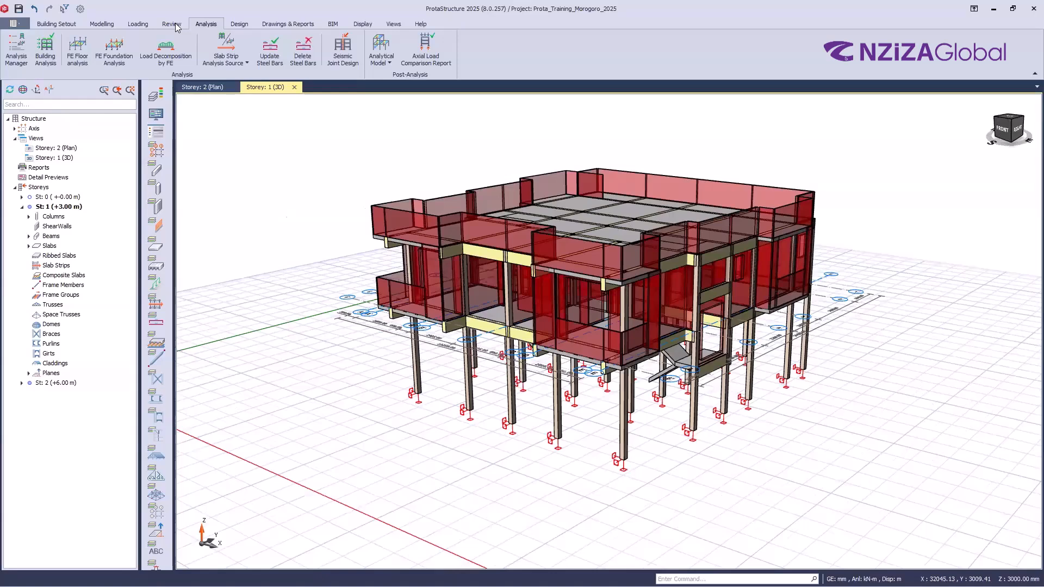
- Color the 3D model's members by Design Status, inspect the building from different angles, and restore the normal display
click(175, 25)
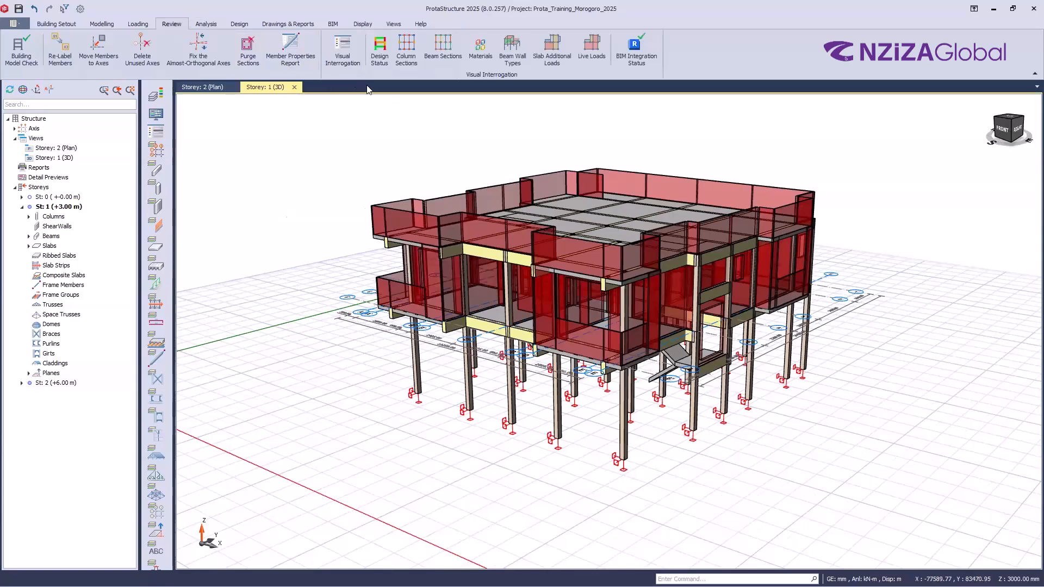
click(206, 24)
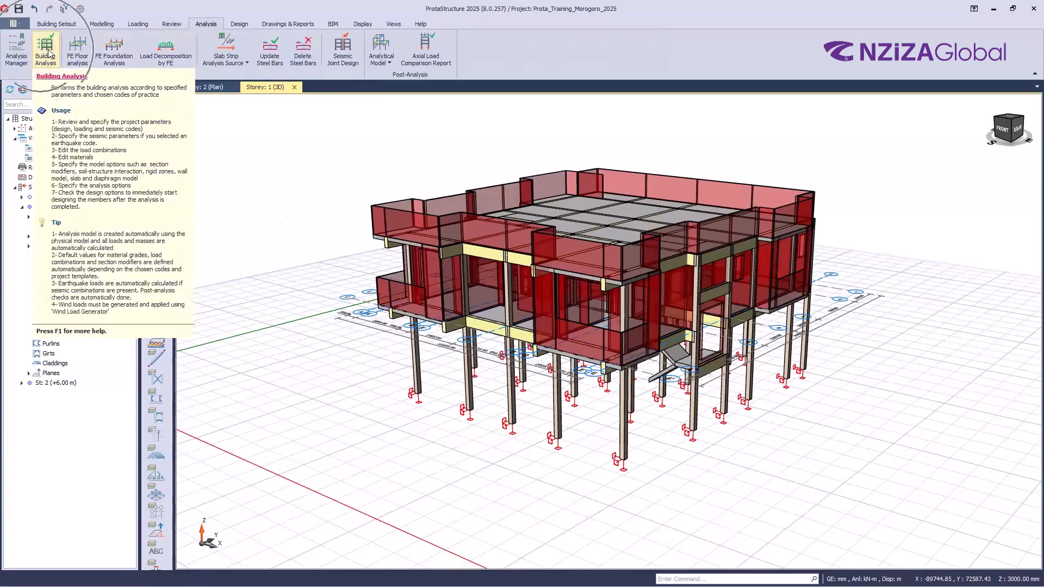
click(172, 25)
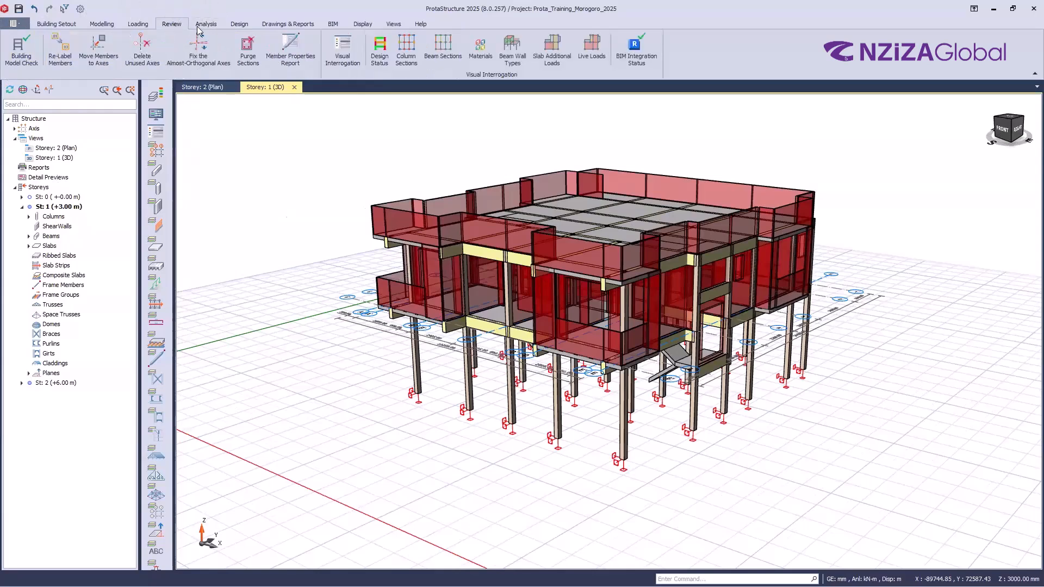
click(380, 55)
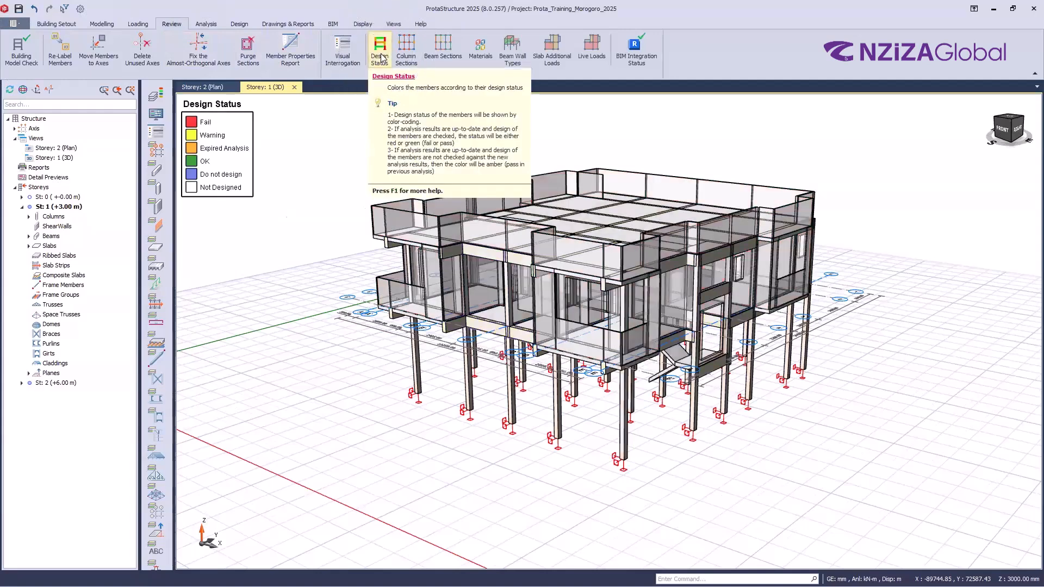
mouse_move(657, 418)
middle_down()
mouse_move(654, 435)
mouse_move(712, 431)
mouse_move(652, 451)
mouse_move(675, 470)
mouse_move(660, 499)
middle_up()
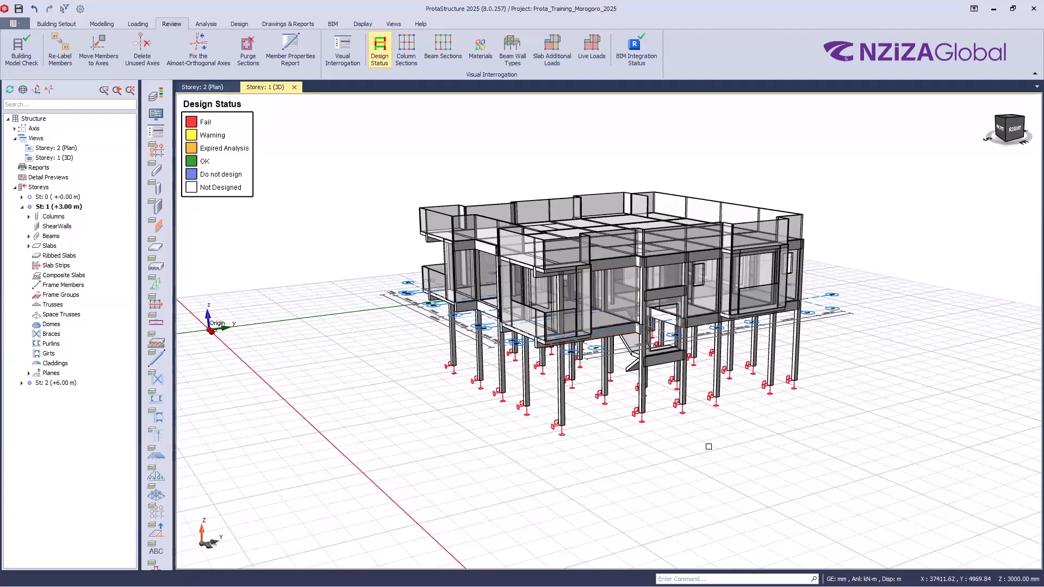
scroll(699, 414, down, 1)
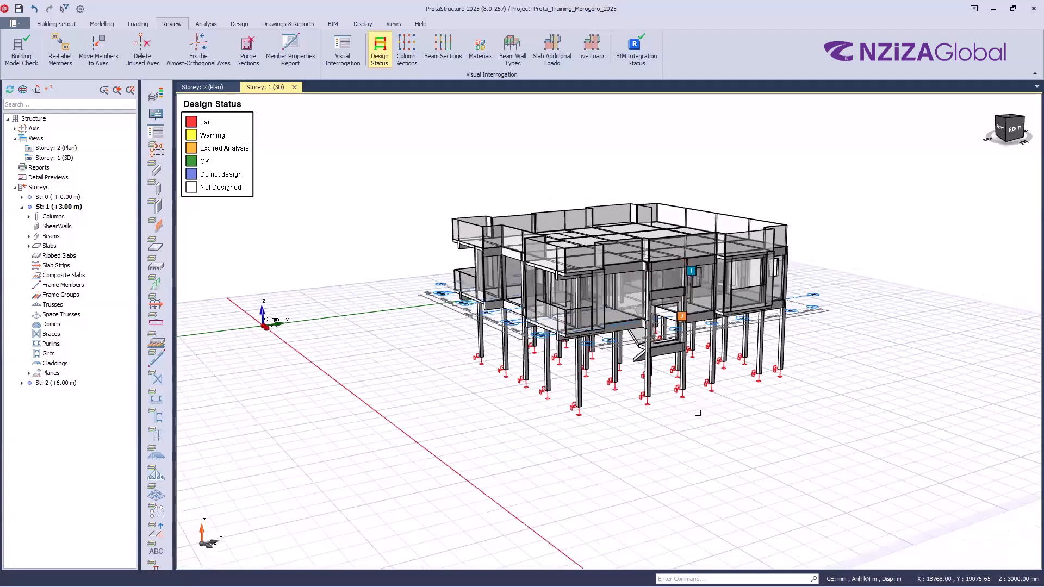
shift+middle_drag(701, 417, 700, 417)
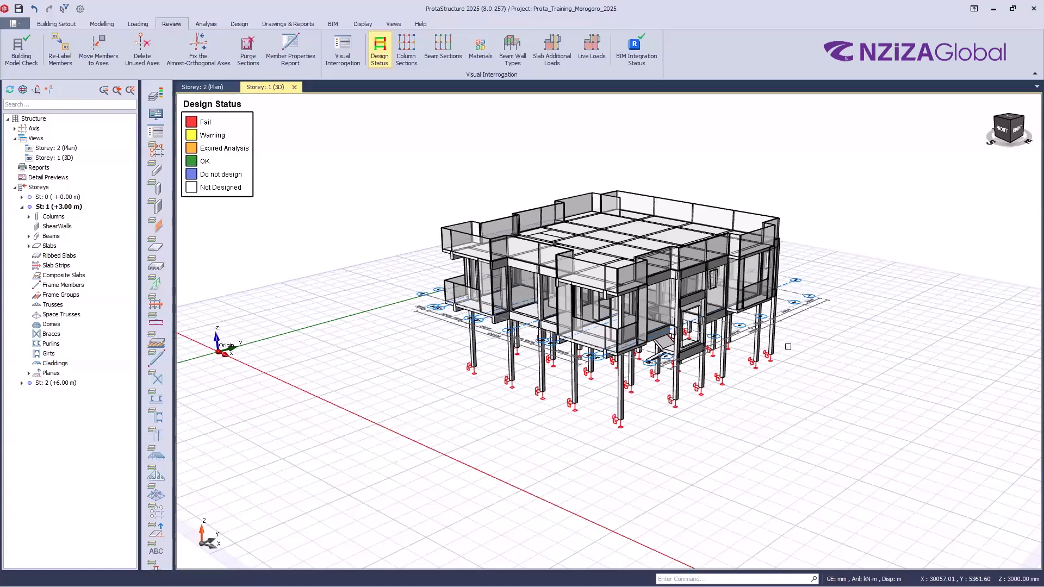
click(386, 51)
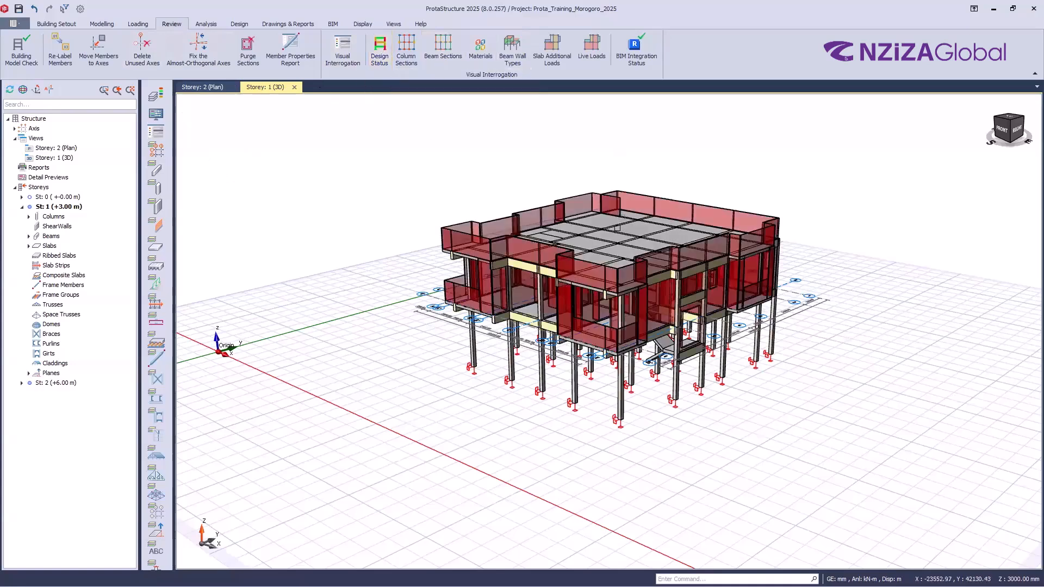
scroll(694, 360, up, 1)
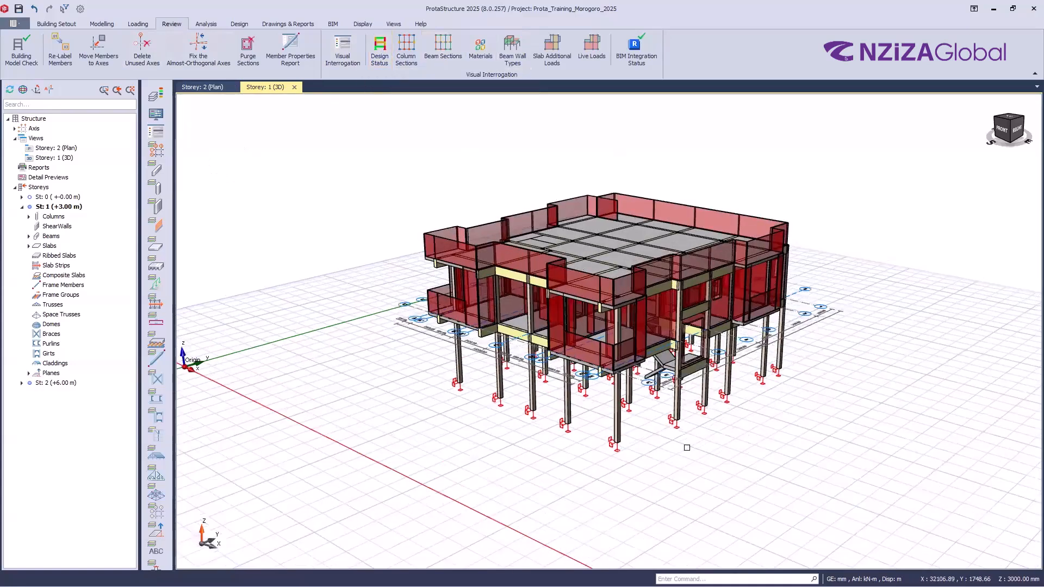
scroll(656, 482, up, 2)
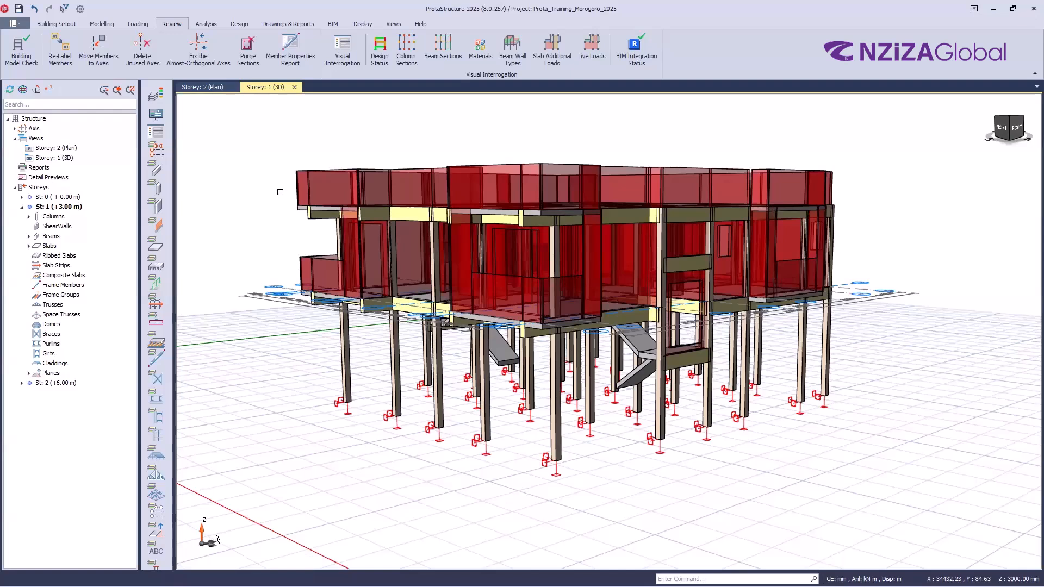
- Review the building analysis's post-analysis options for results, column/wall and beam reinforcement design, and structural model export
click(211, 25)
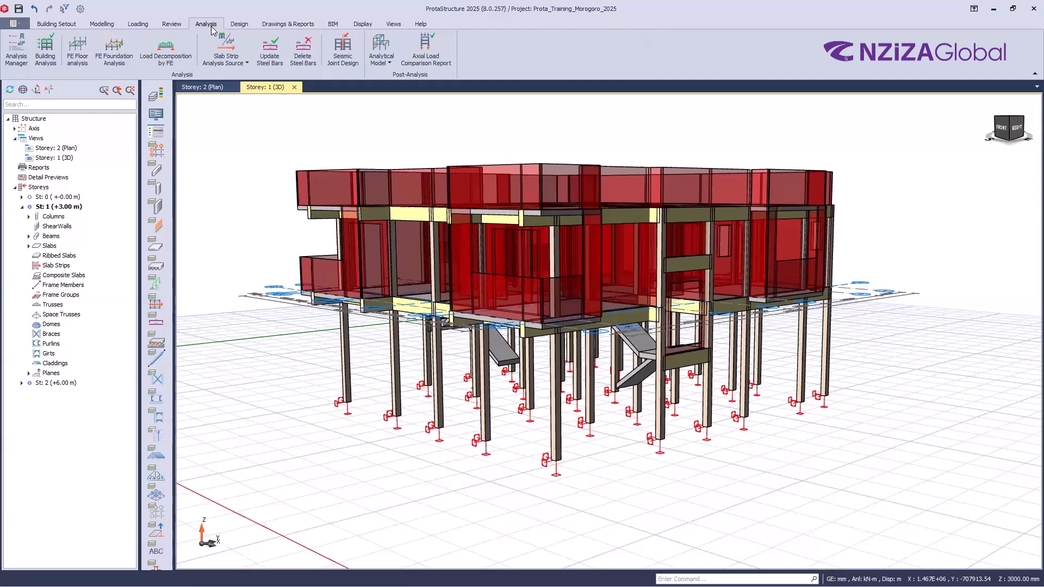
click(47, 50)
click(482, 129)
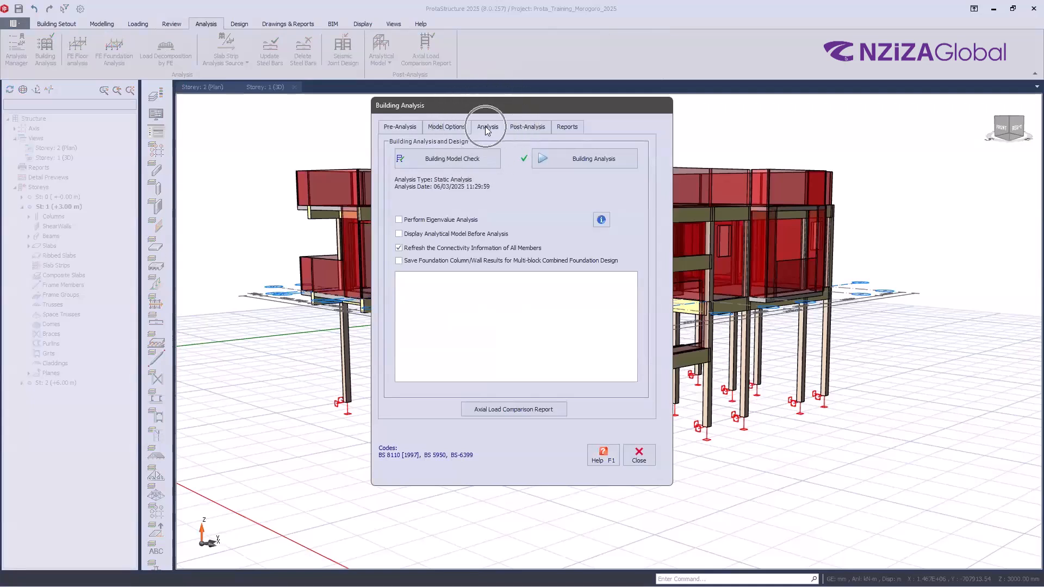
click(527, 127)
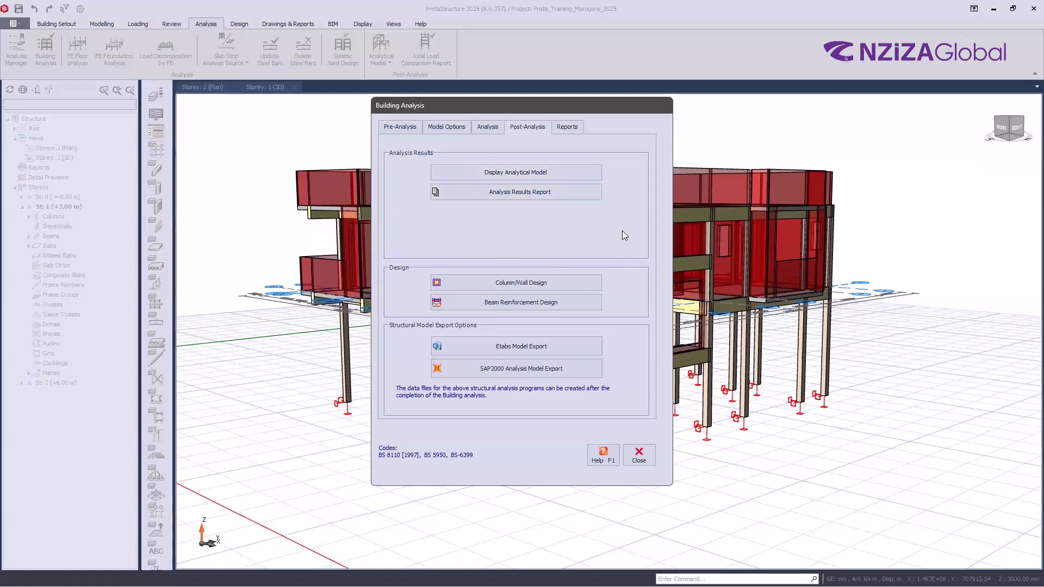
click(558, 197)
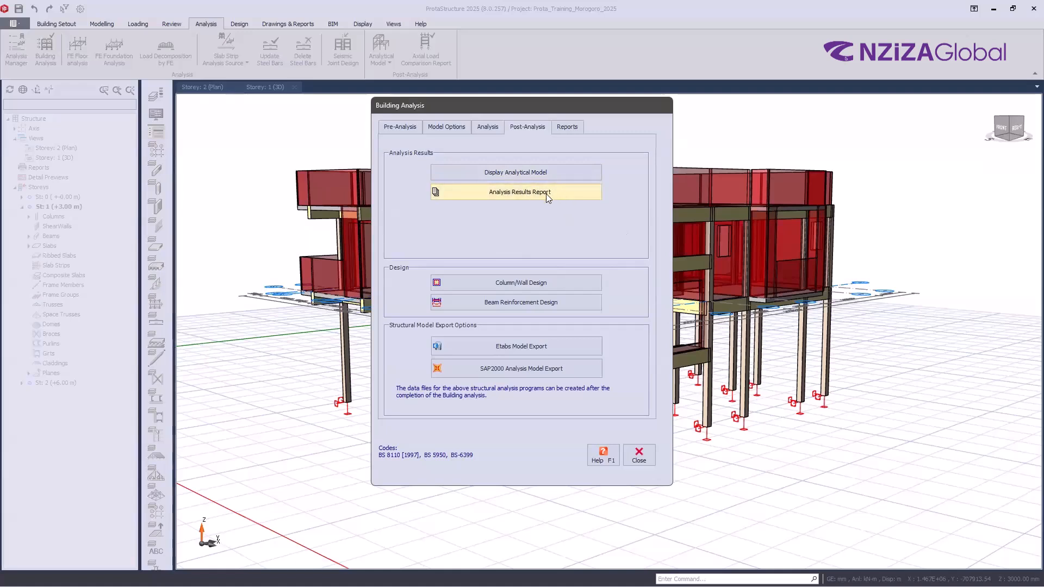
click(503, 294)
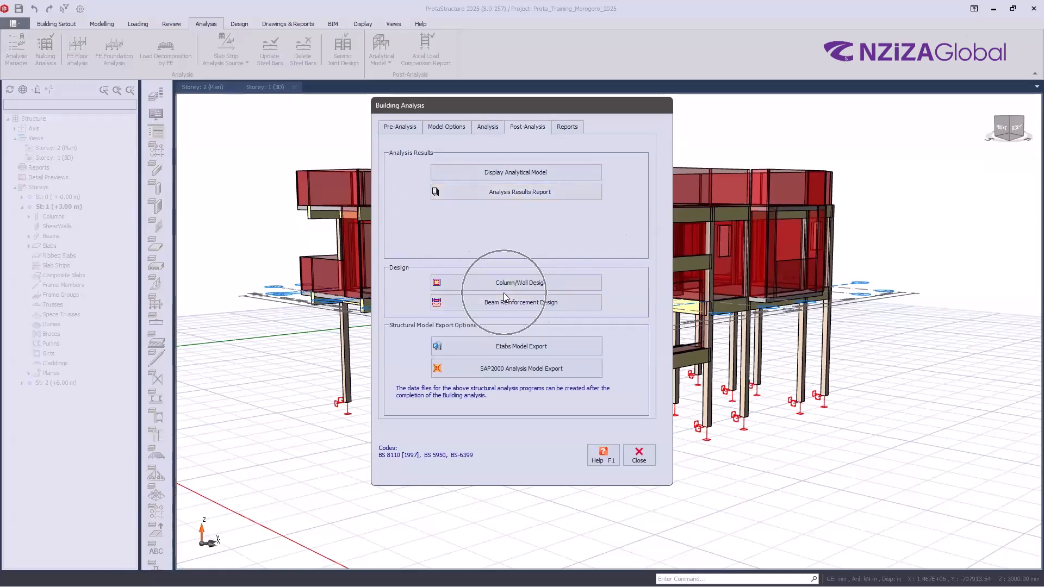
click(586, 286)
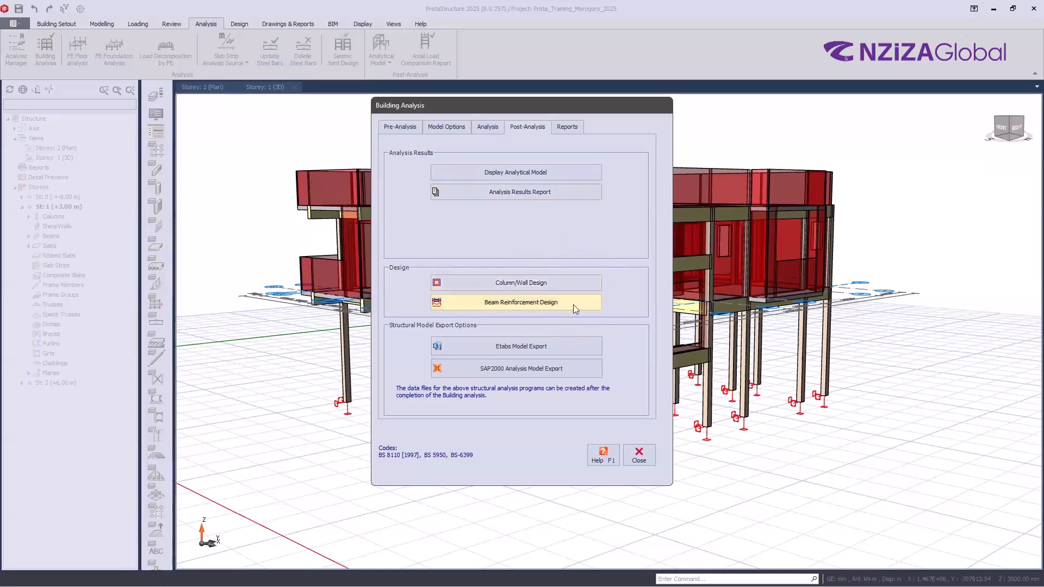
click(578, 308)
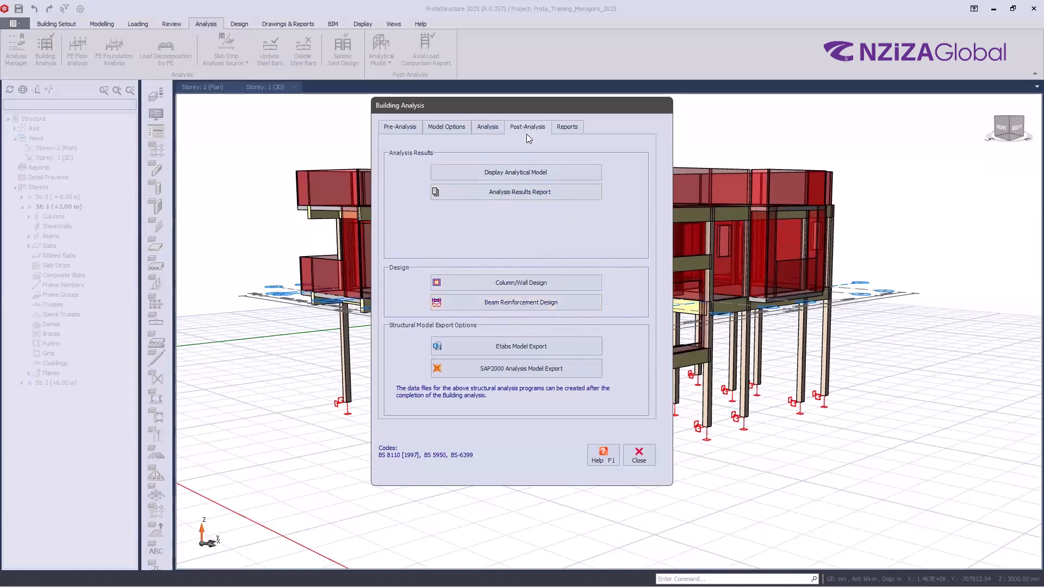
click(632, 290)
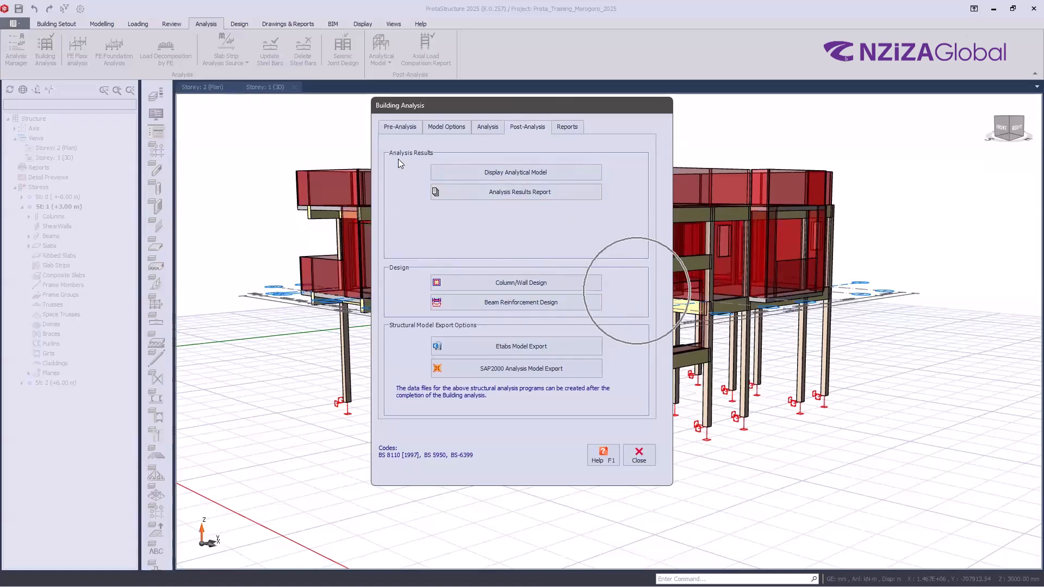
click(398, 158)
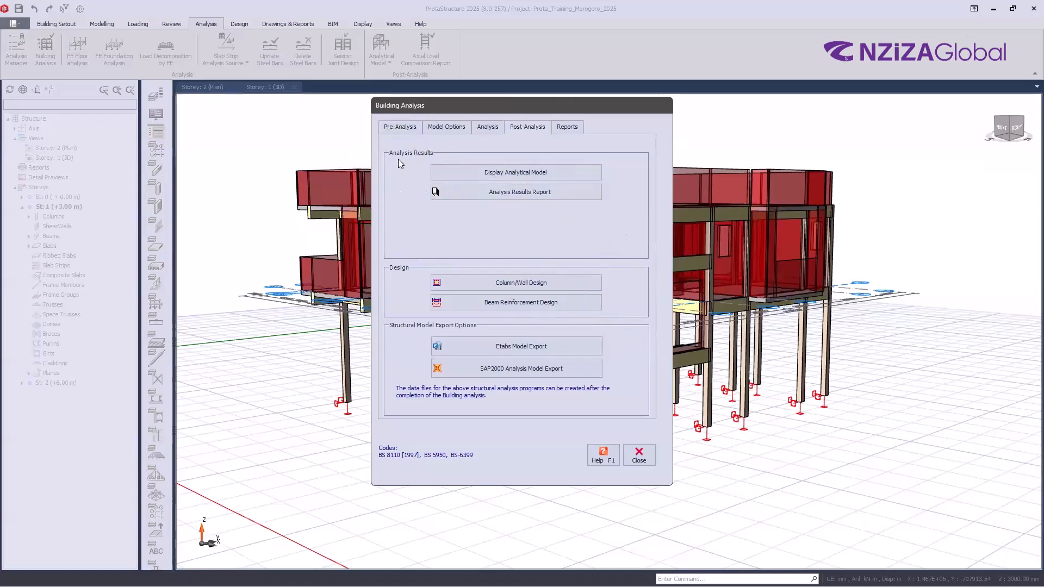
click(398, 159)
- Display the building's analytical model from the post-analysis results
click(517, 172)
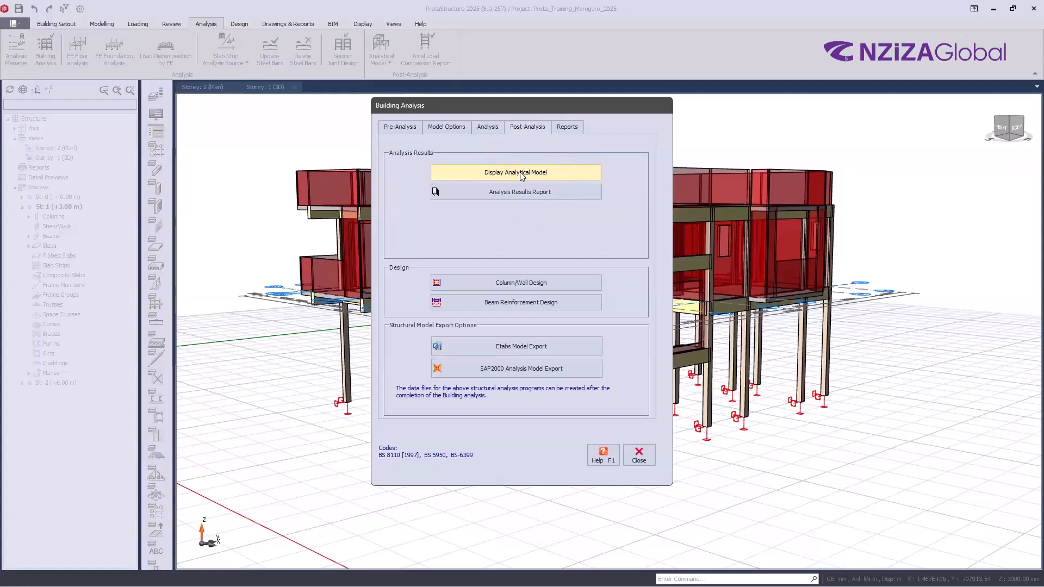
click(518, 173)
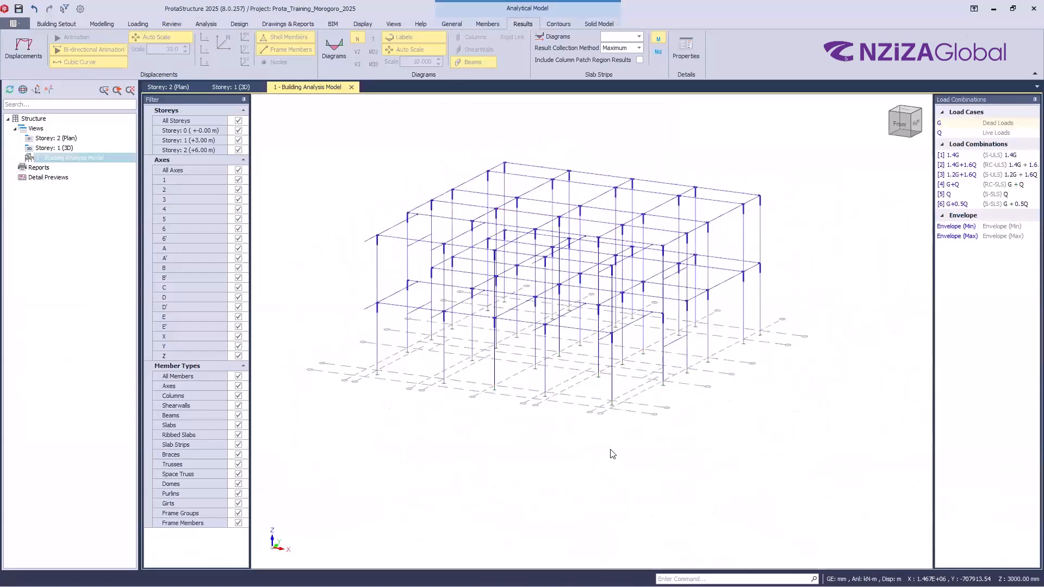
scroll(447, 189, up, 2)
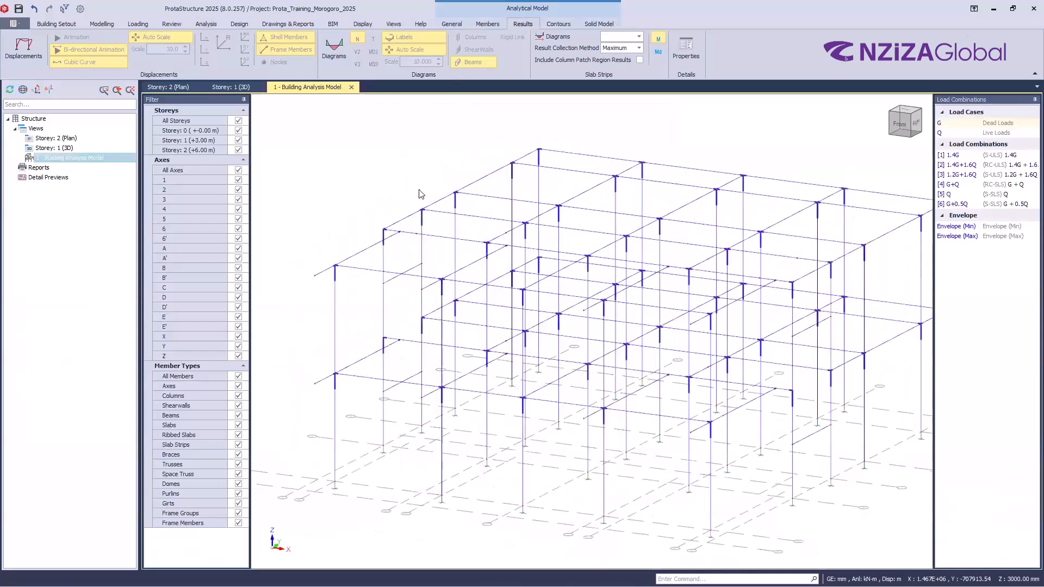
- Close the building's analytical model, look over the Storey 2 plan, and reopen the analytical model from the post-analysis results
scroll(421, 194, down, 2)
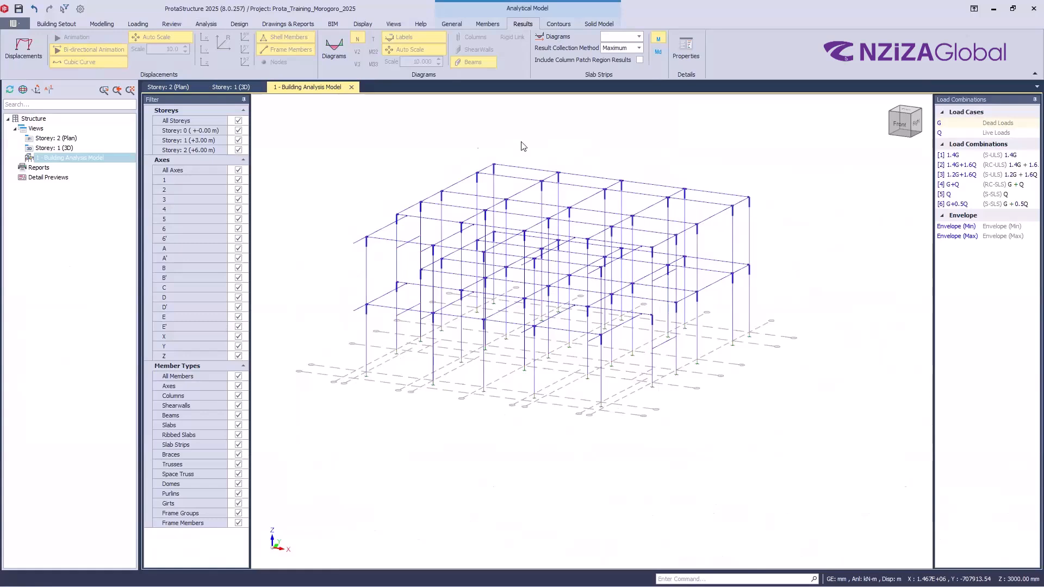
click(351, 88)
scroll(603, 303, down, 2)
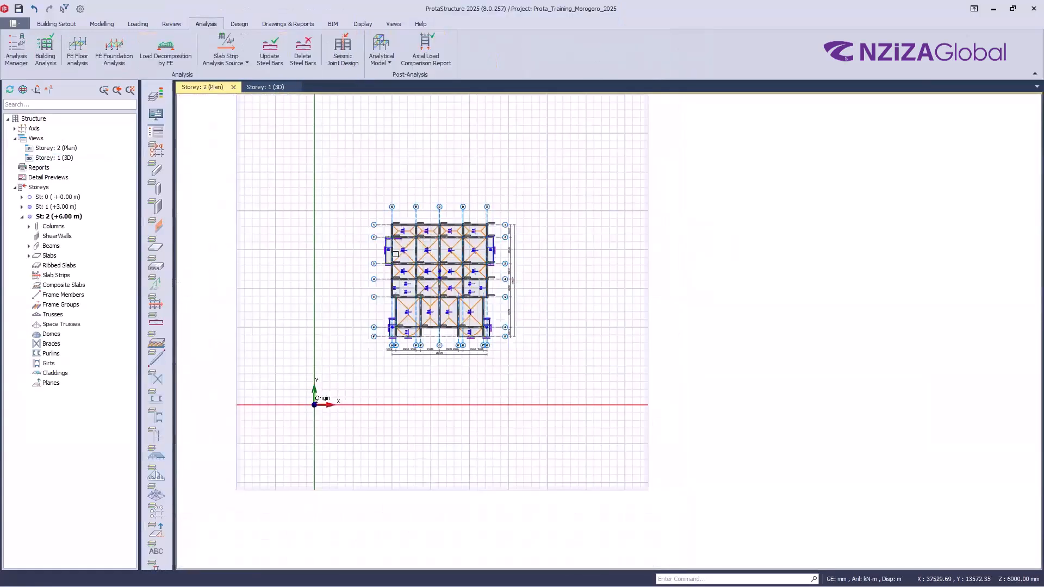
scroll(407, 259, up, 3)
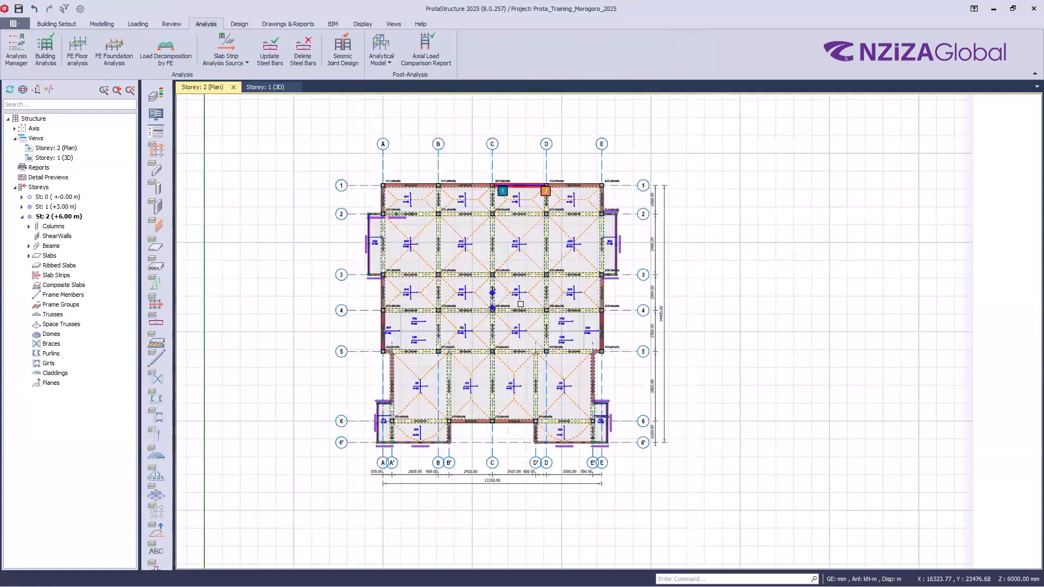
scroll(481, 305, up, 2)
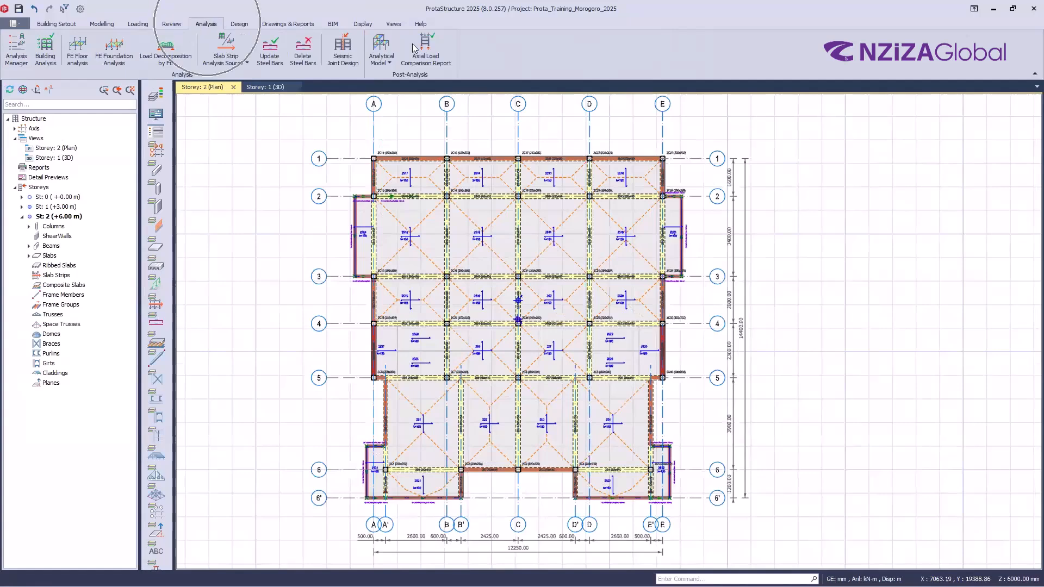
click(382, 60)
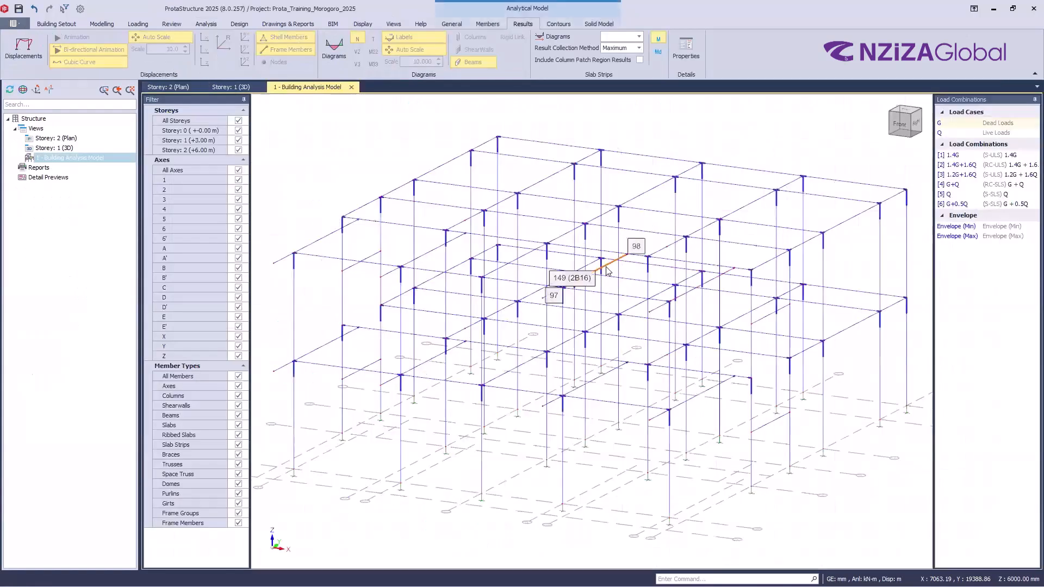
- Examine the analytical wireframe of beams and columns at different zoom levels and from another angle
scroll(596, 283, down, 2)
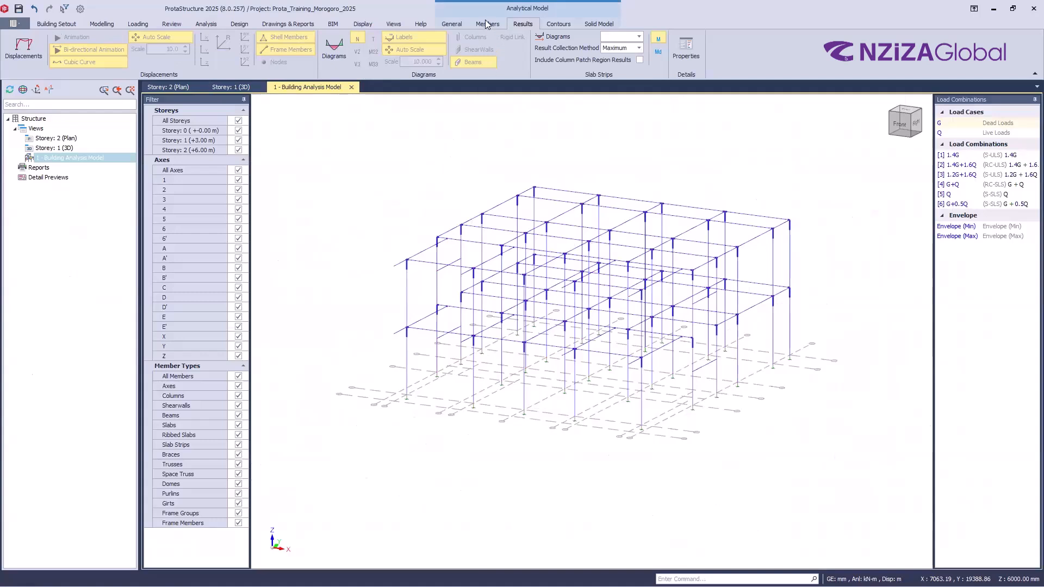
key(ctrl)
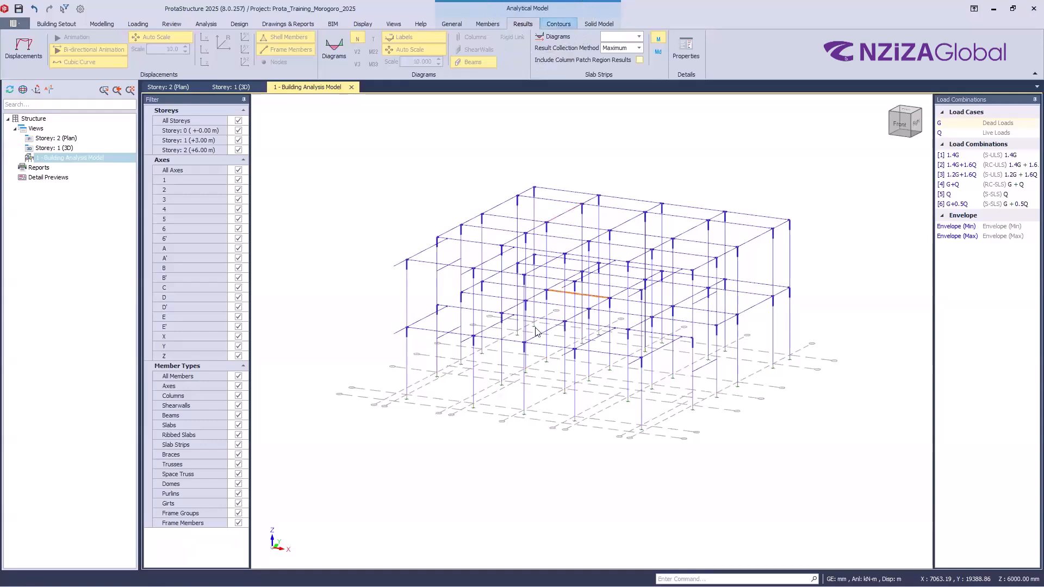
scroll(537, 328, up, 3)
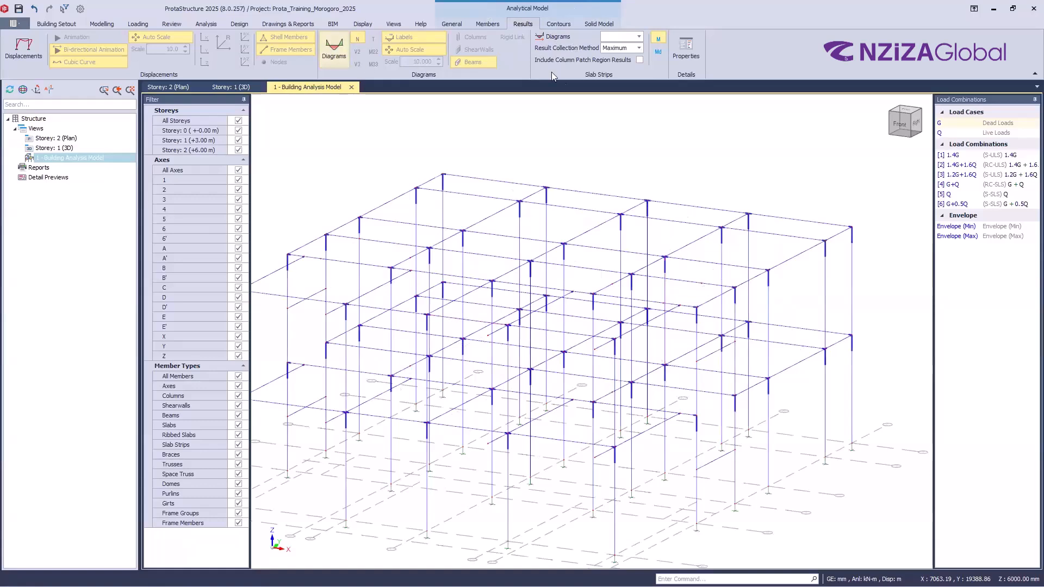
scroll(698, 158, down, 3)
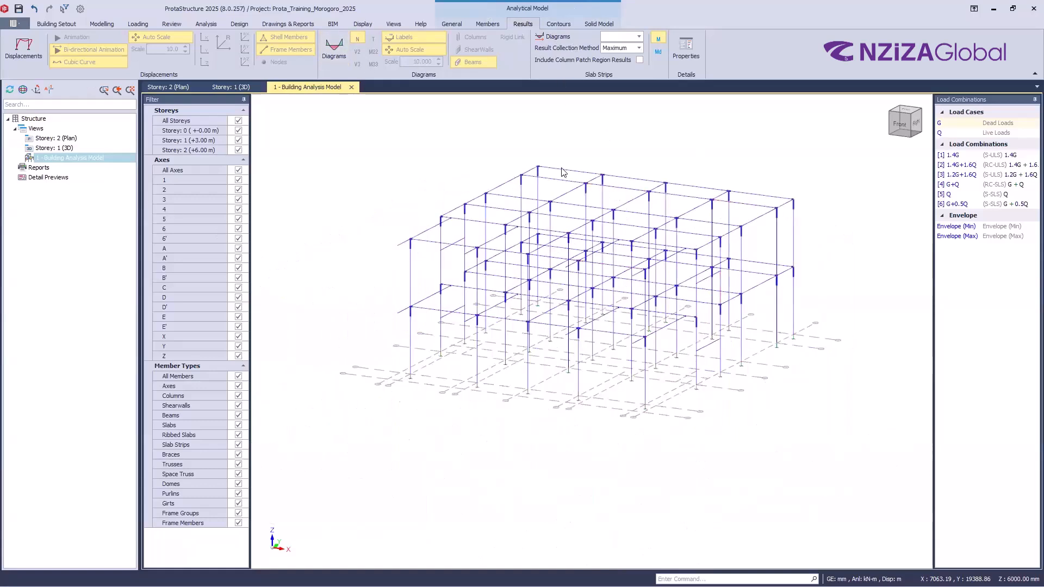
scroll(594, 277, down, 2)
middle_drag(578, 325, 629, 324)
middle_drag(646, 159, 611, 154)
scroll(610, 156, up, 4)
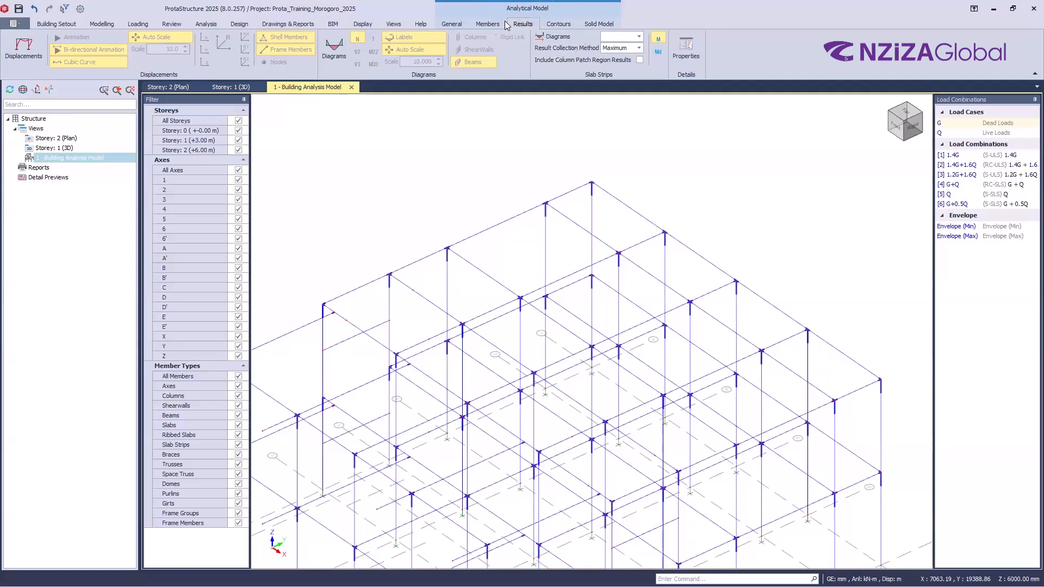
- Review the analytical model's general, member, result and contour options and its solid model display, then return to the general options
click(451, 24)
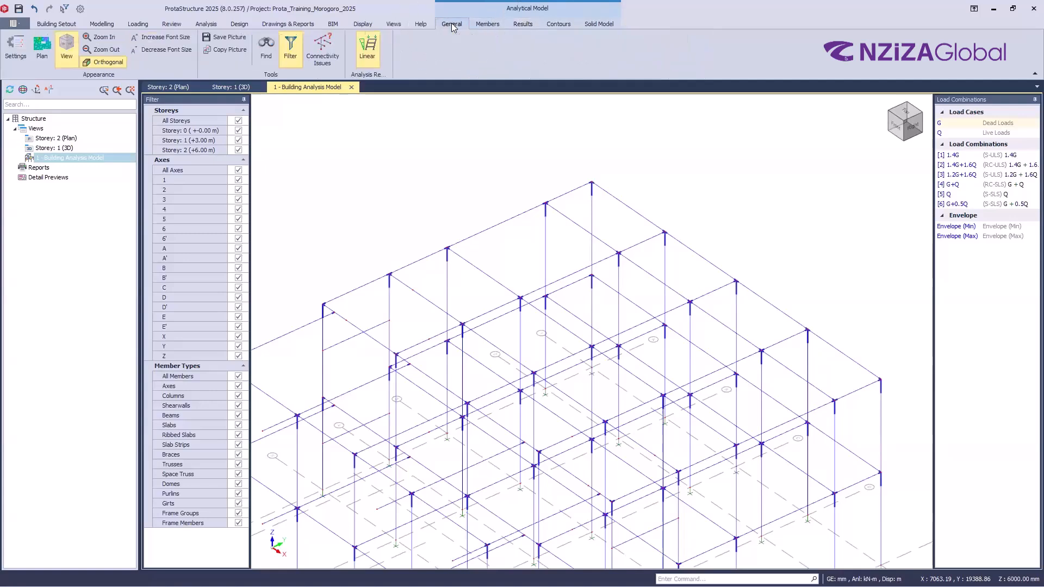
click(487, 24)
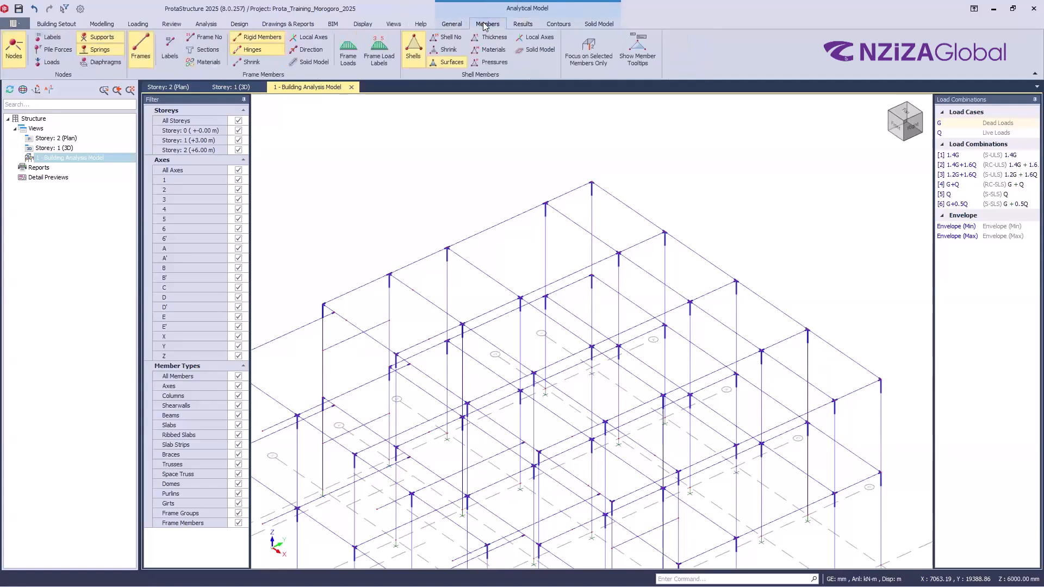
click(522, 24)
click(559, 24)
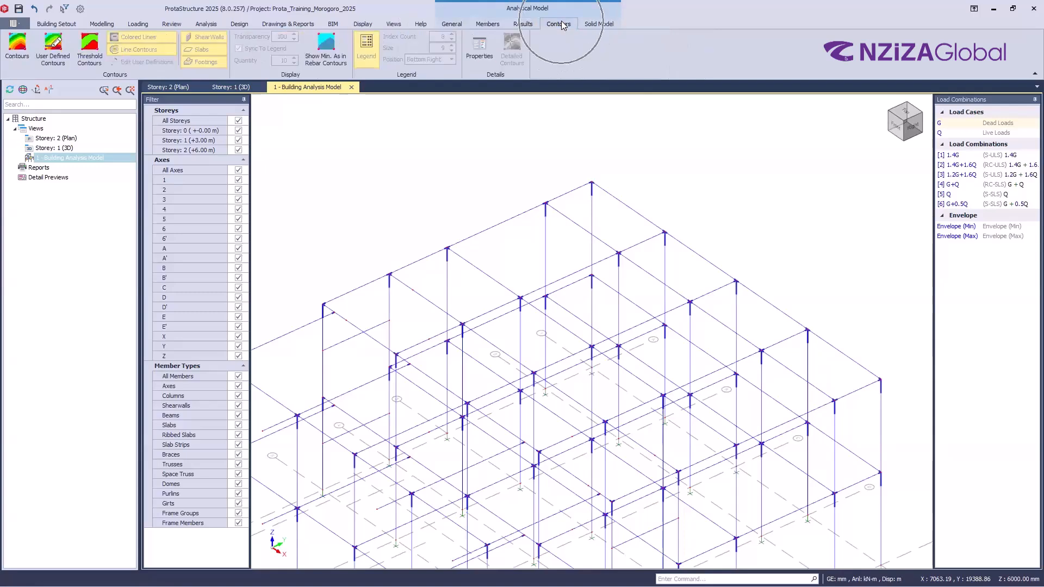
click(603, 24)
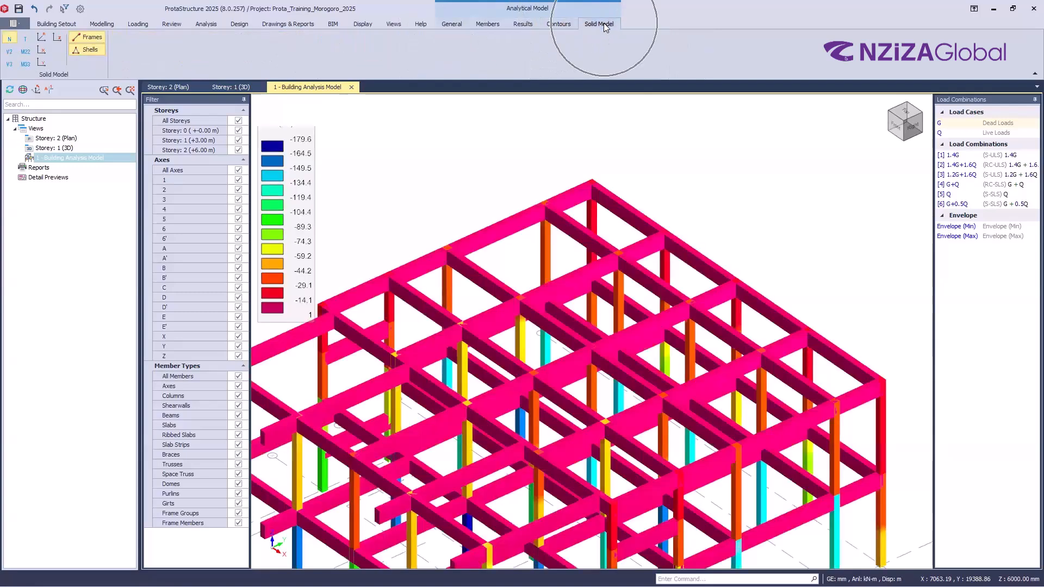
click(455, 24)
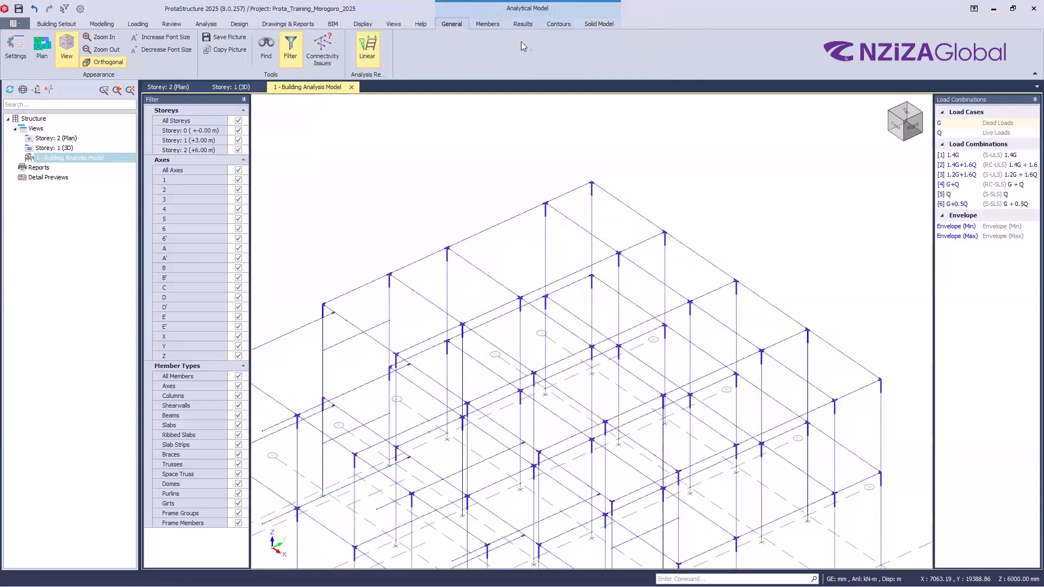
scroll(652, 158, down, 3)
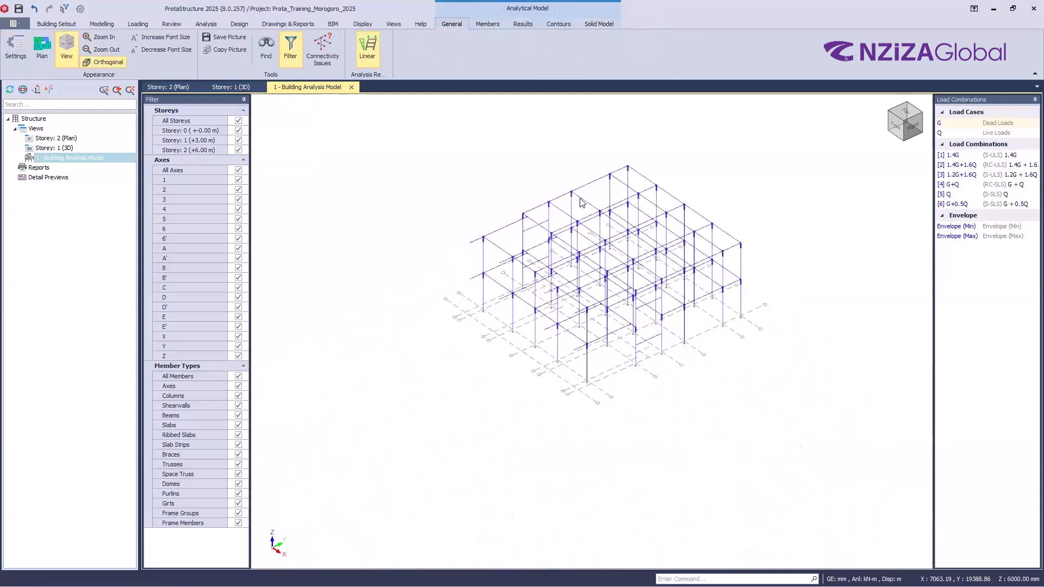
scroll(582, 202, up, 3)
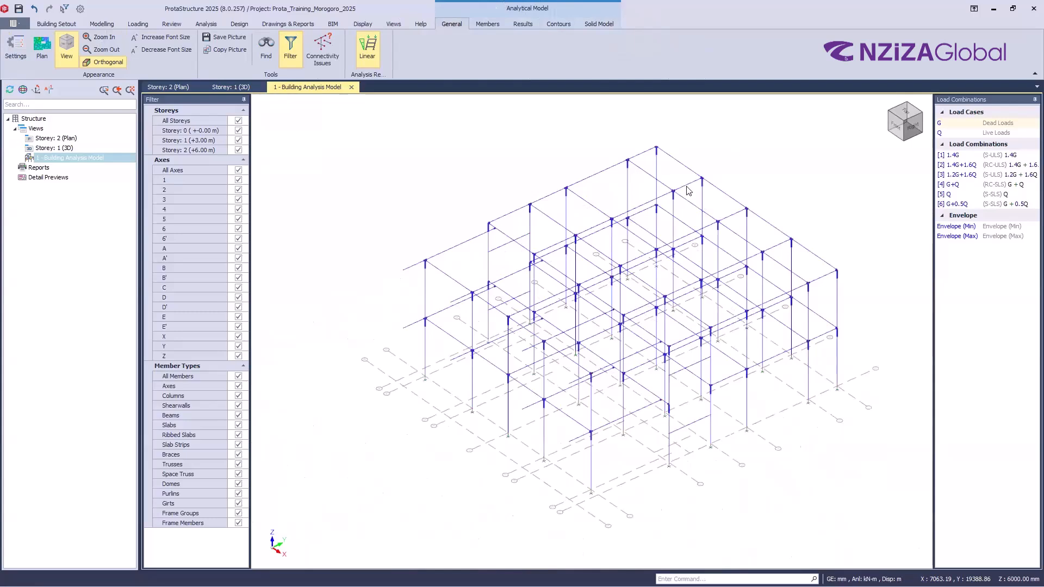
scroll(708, 177, up, 2)
scroll(629, 240, down, 2)
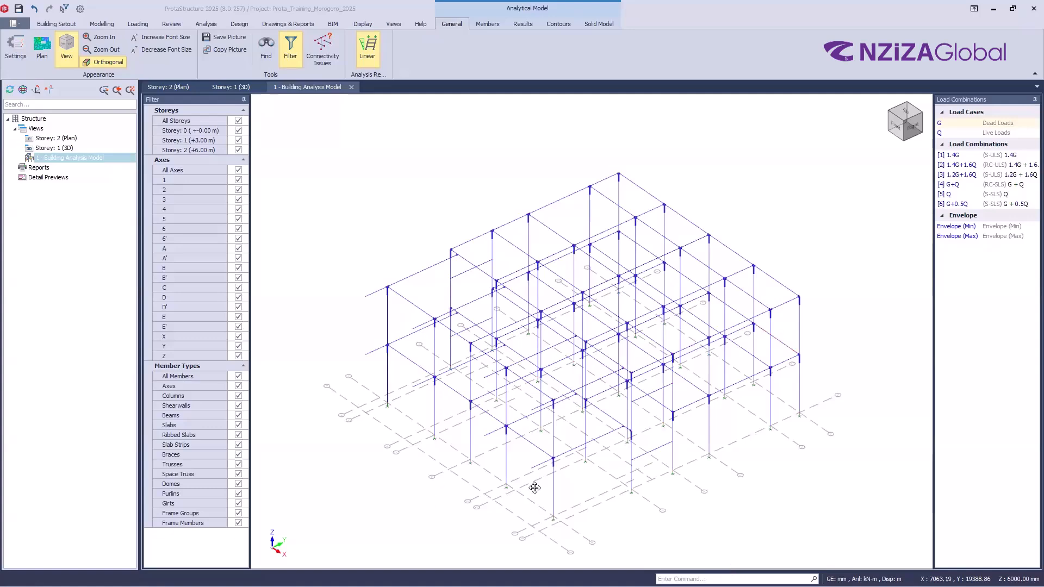
middle_drag(535, 488, 569, 436)
middle_drag(656, 240, 624, 249)
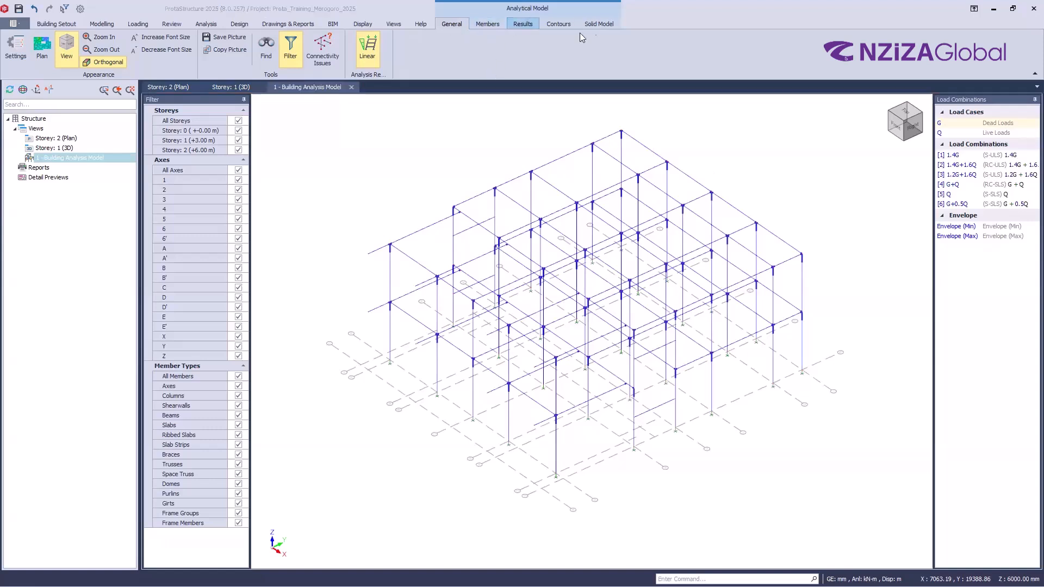
- Show the analytical model in plan view and inspect the beam and axis layout
click(447, 25)
click(446, 24)
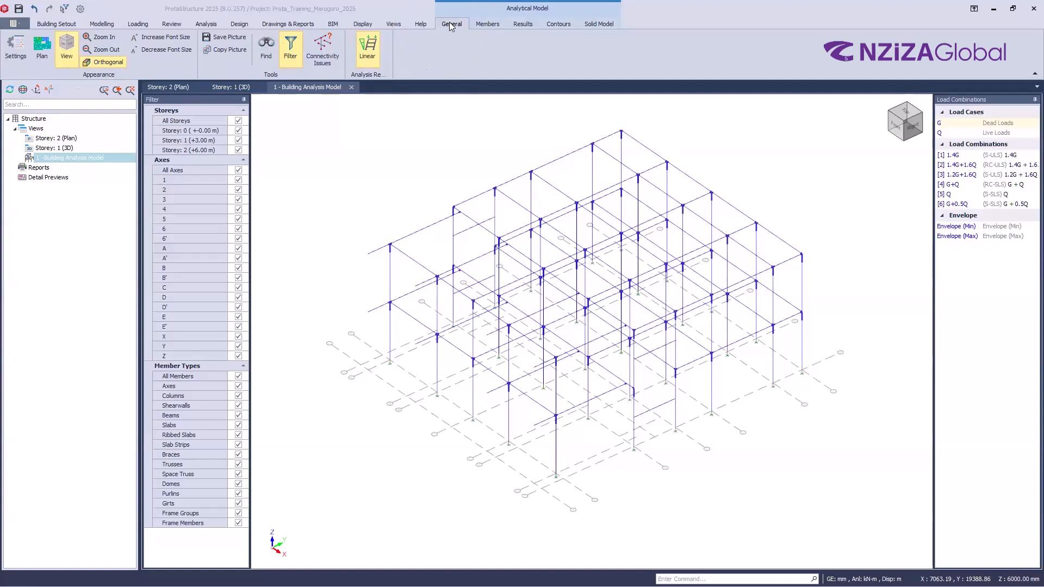
click(42, 51)
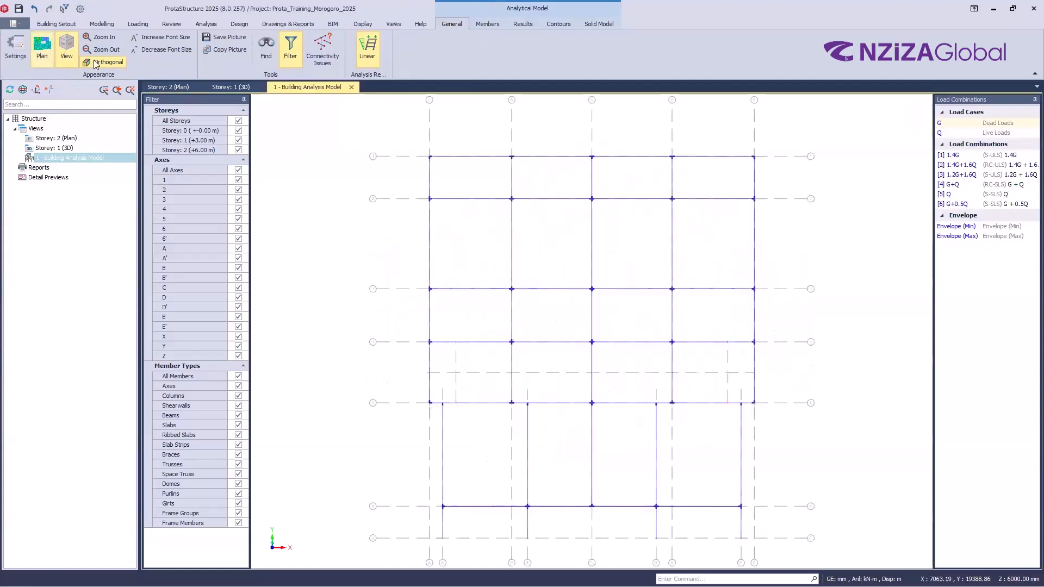
scroll(526, 223, down, 2)
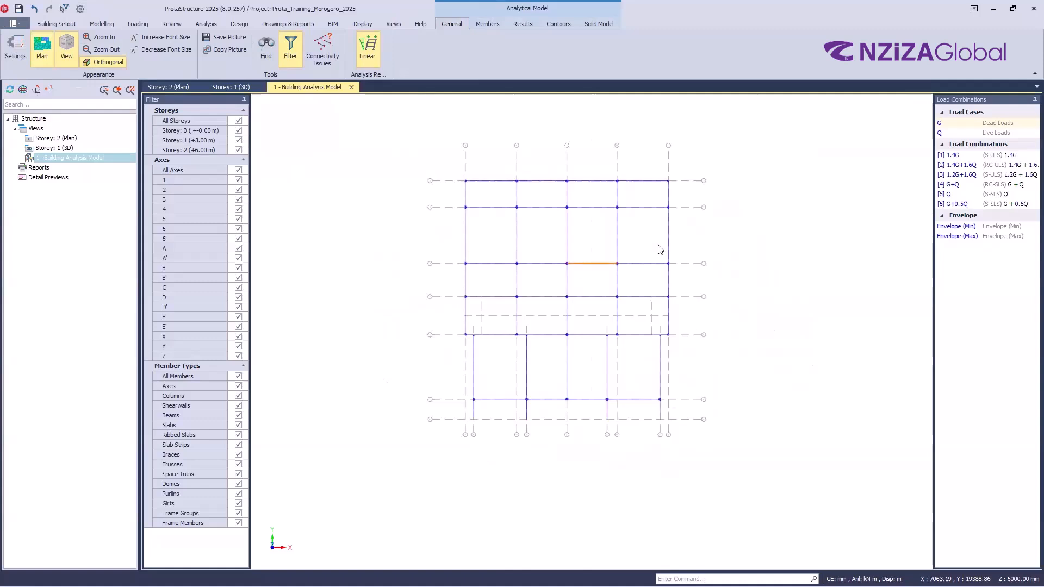
scroll(563, 243, up, 2)
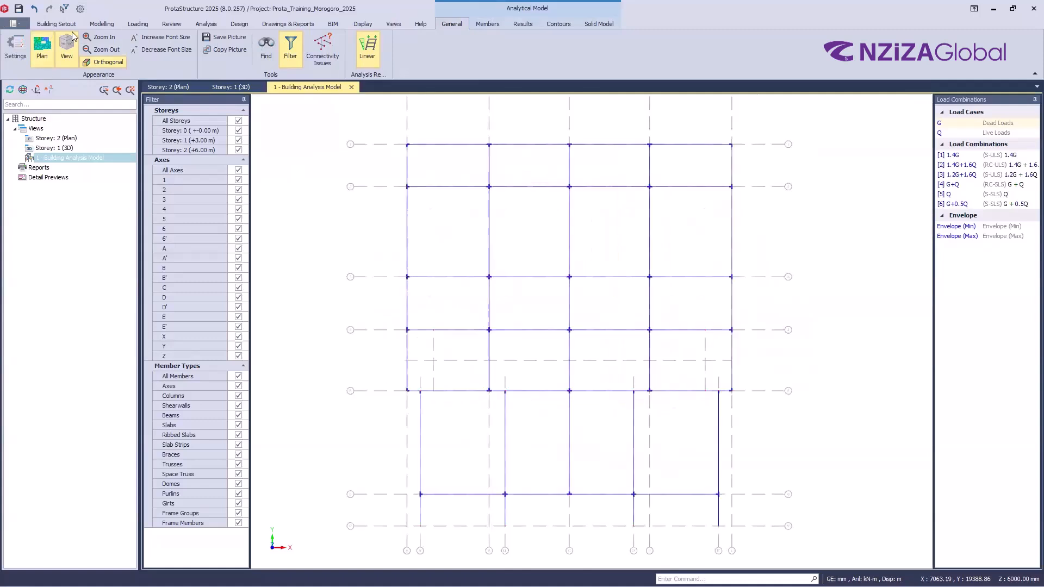
- Bring the analytical model back from the plan to the 3D view with orthogonal projection
click(69, 46)
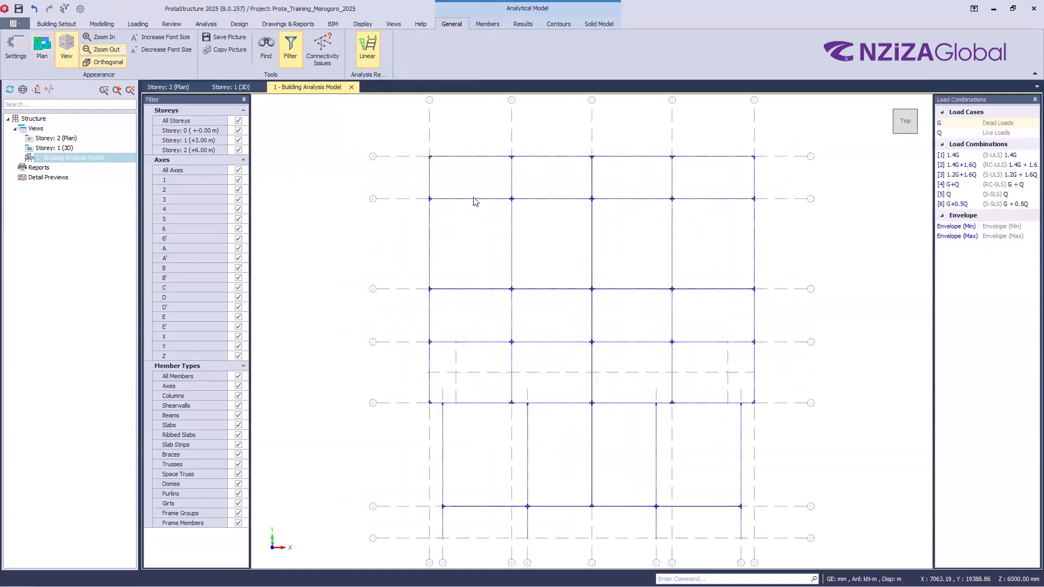
click(67, 46)
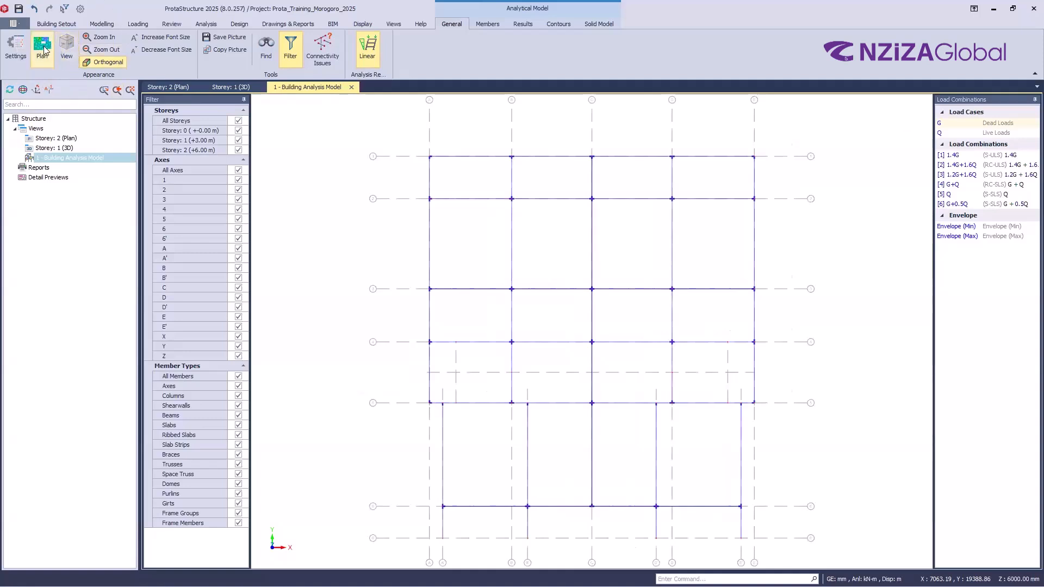
click(104, 60)
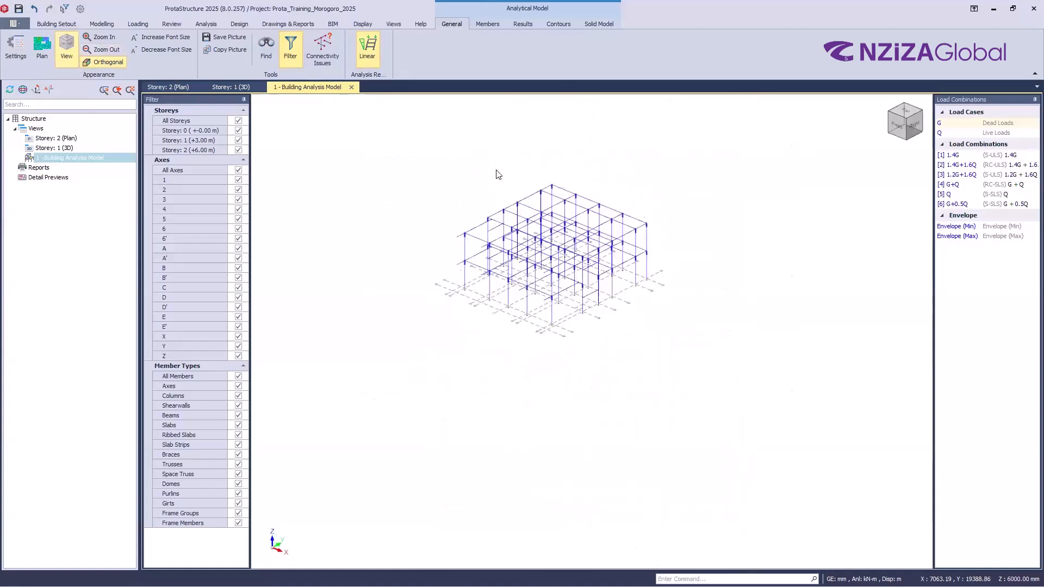
- Display the analytical model in plan once more, then restore and orbit the 3D view to see the frame from above
click(42, 49)
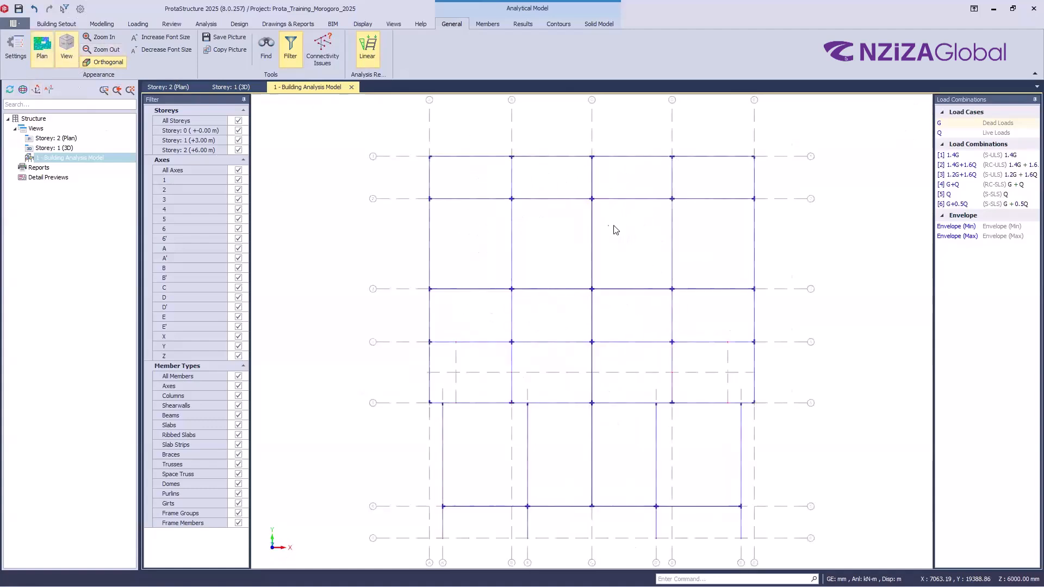
scroll(609, 231, down, 3)
scroll(634, 221, up, 3)
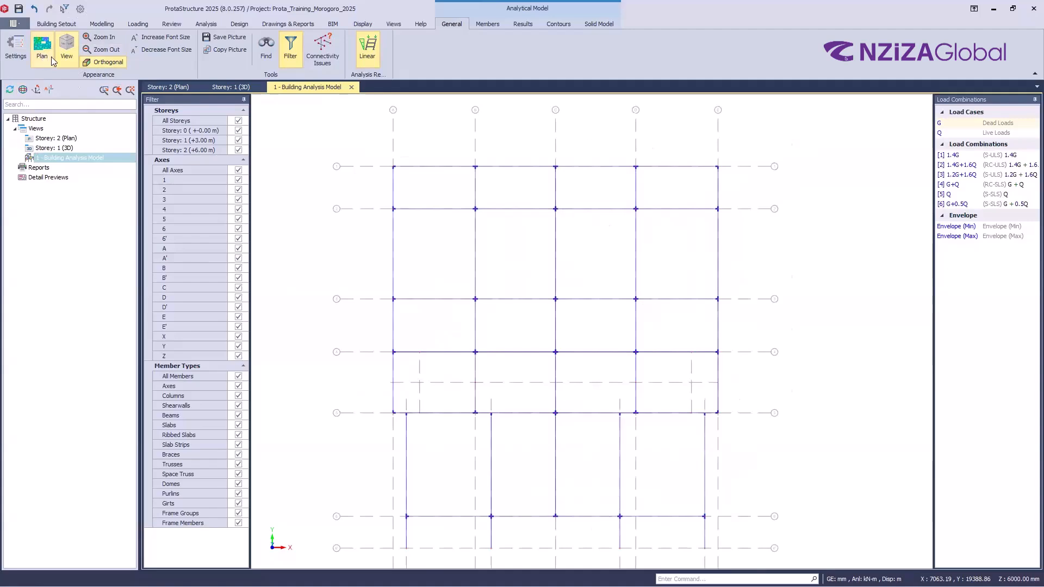
middle_drag(611, 321, 468, 256)
scroll(534, 209, down, 5)
scroll(538, 212, up, 4)
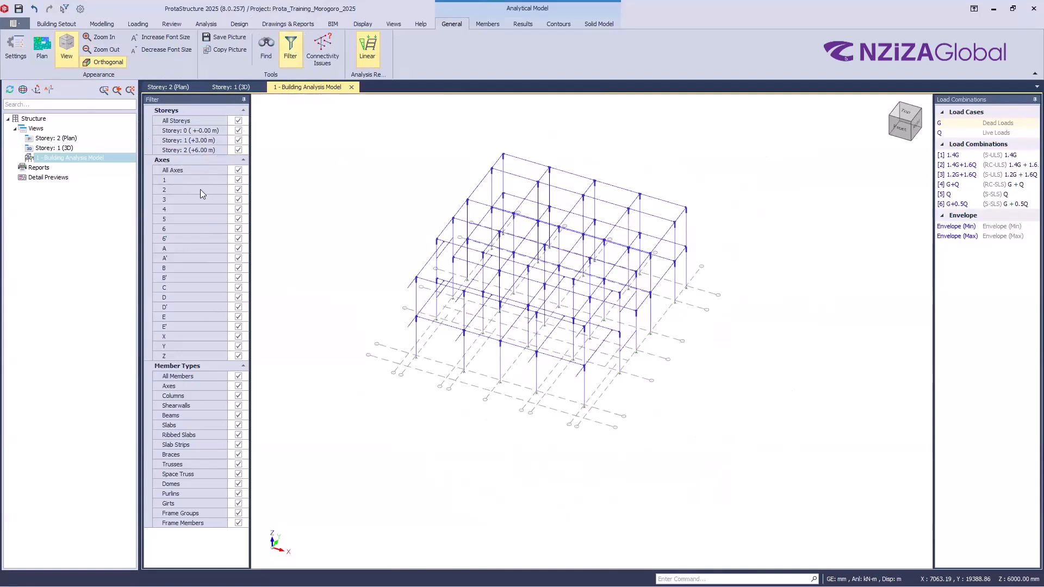
- Hide and redisplay the storey, axis and member type filter, try the axis filtering, and inspect the frame with all axes restored
click(295, 49)
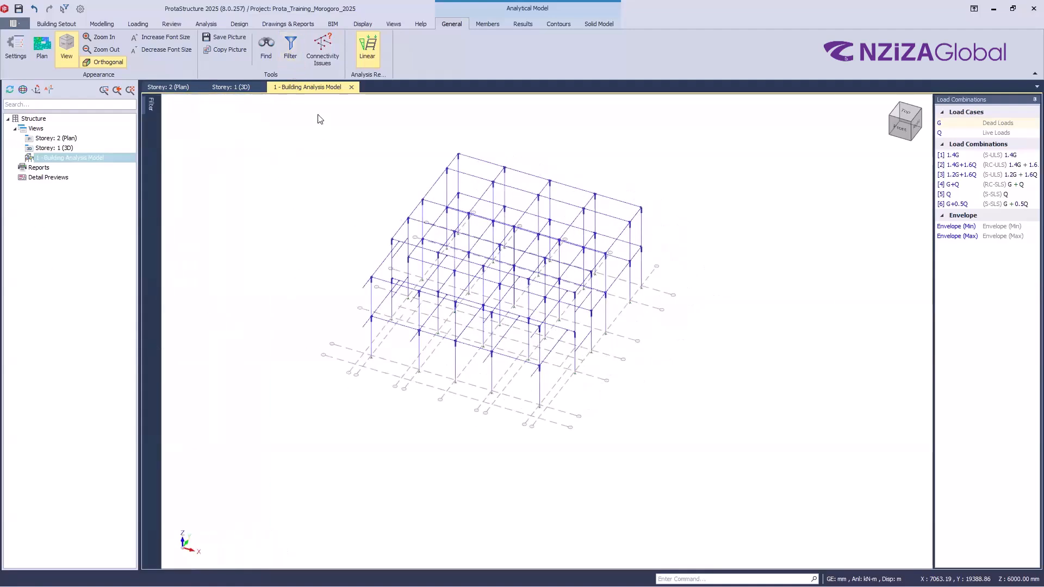
click(292, 50)
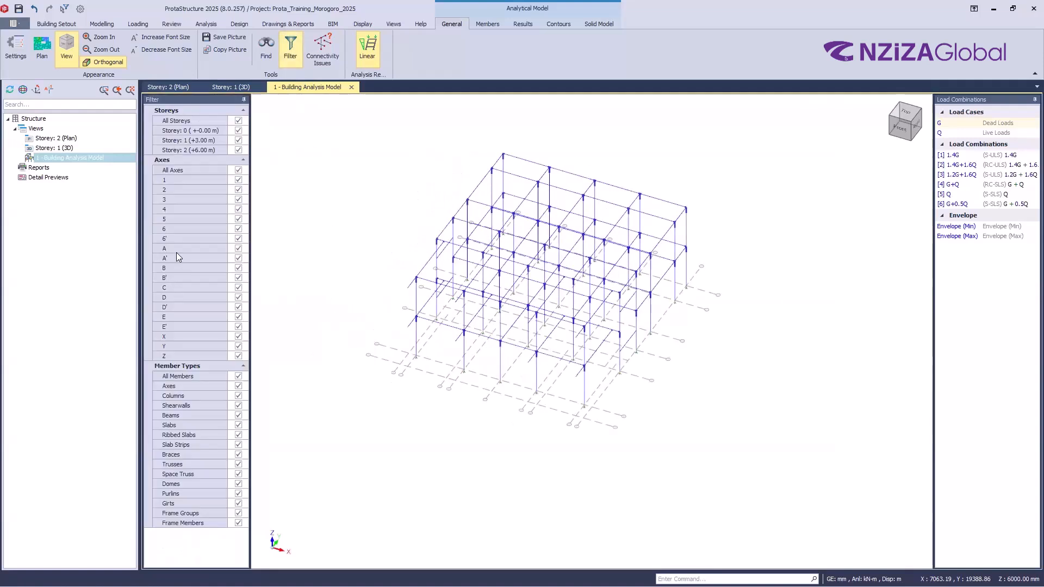
click(238, 279)
key(ctrl)
key(ctrl)
key(ctrl)
drag(687, 391, 672, 373)
scroll(526, 265, up, 3)
scroll(687, 377, down, 3)
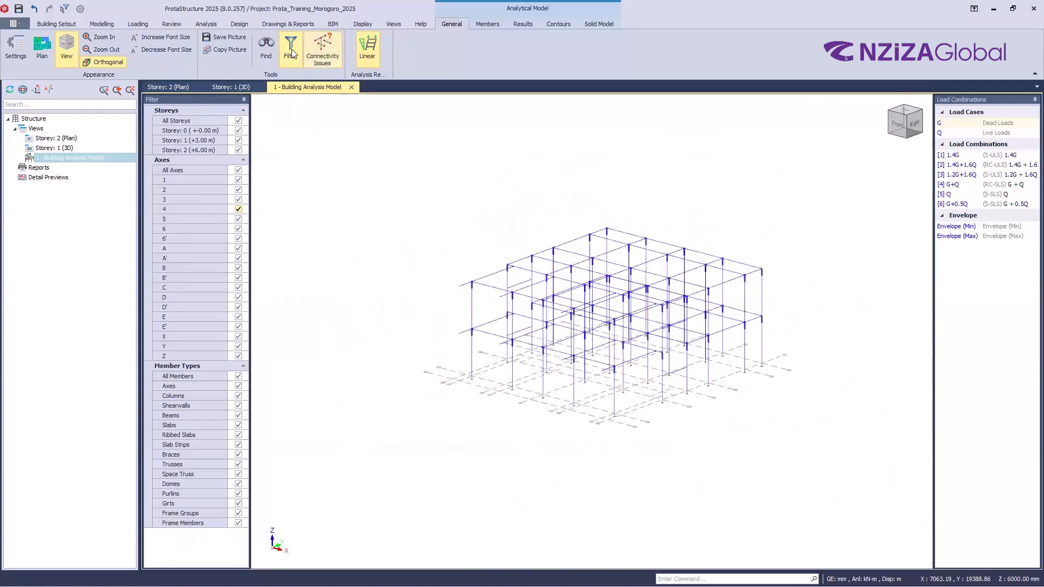
click(487, 24)
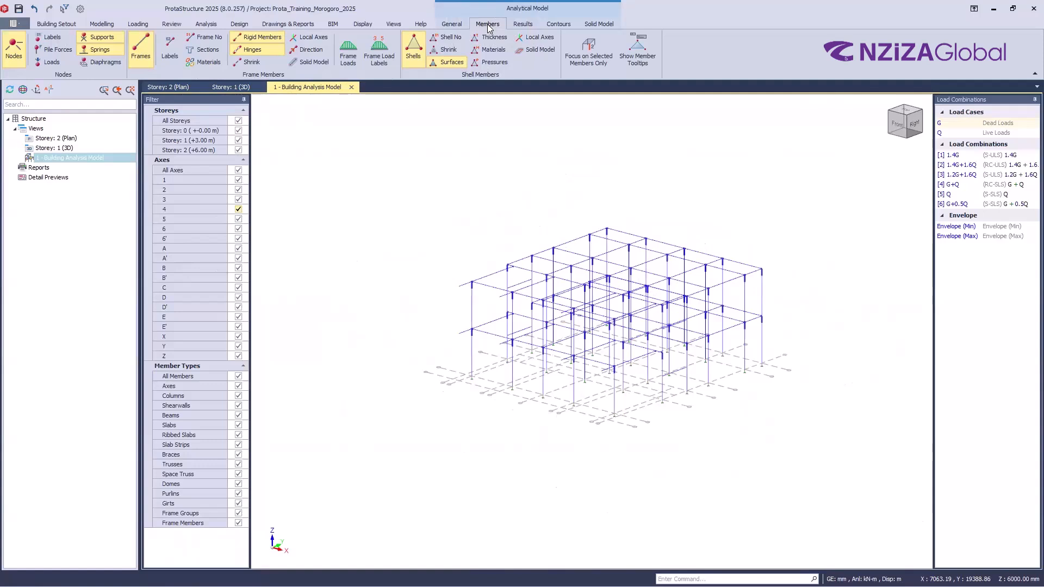
click(451, 24)
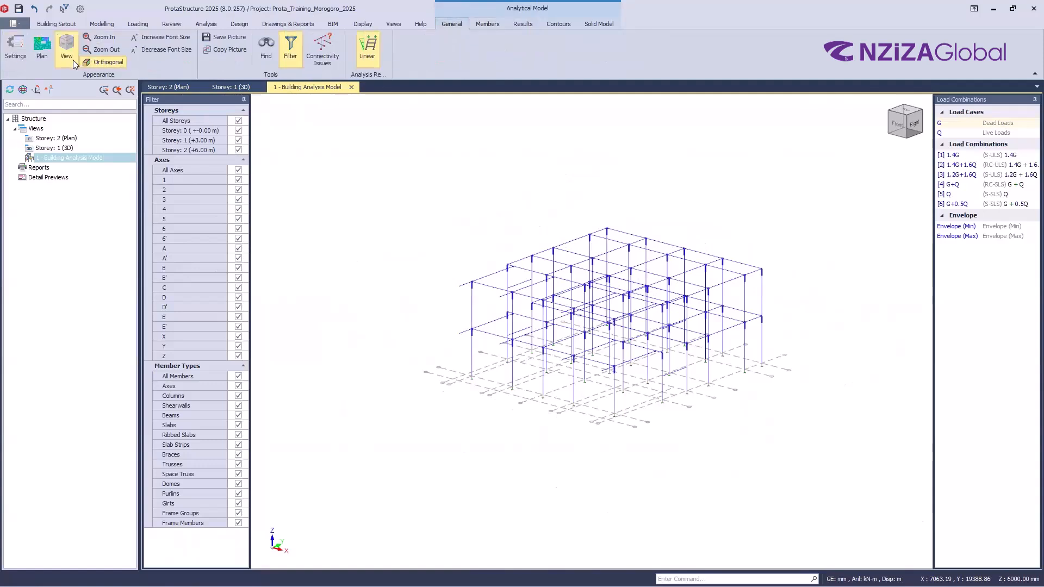
key(ctrl)
key(ctrl)
key(ctrl)
key(ctrl)
key(ctrl)
key(ctrl)
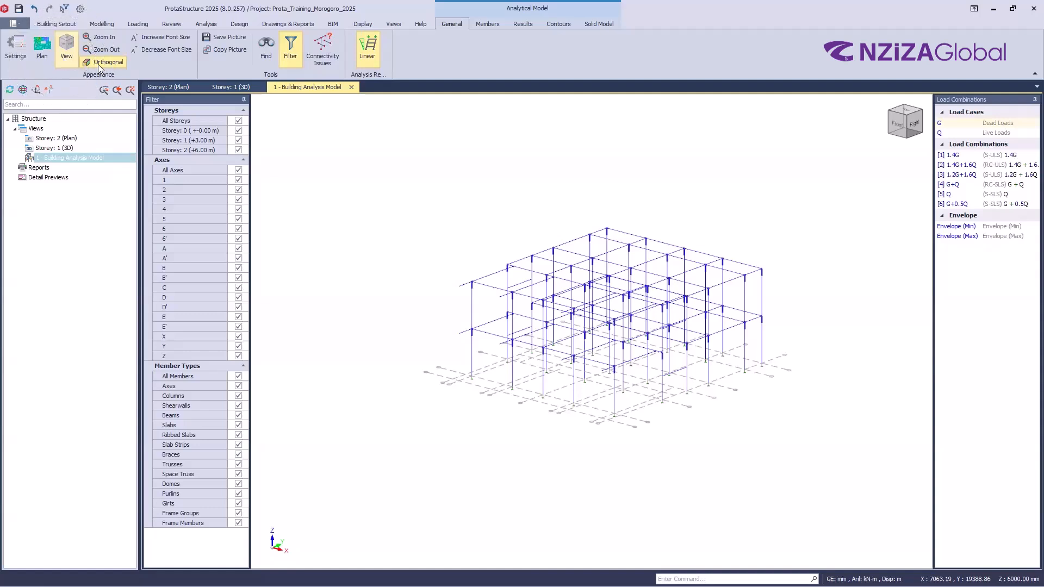
- Show the analytical model in plan, then return to the 3D view and orbit to a perspective showing both storeys
click(43, 46)
scroll(629, 386, down, 2)
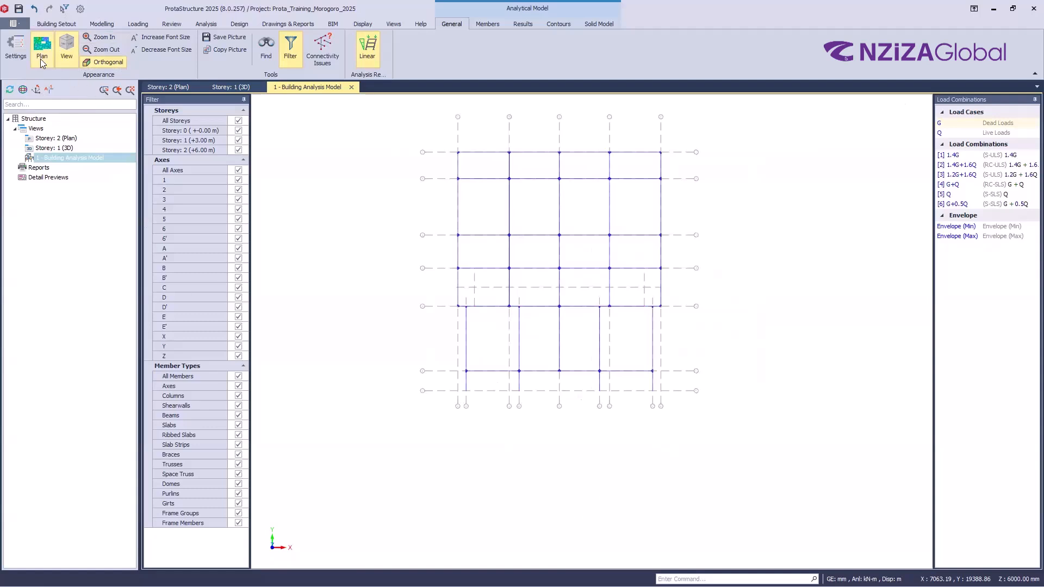
click(67, 49)
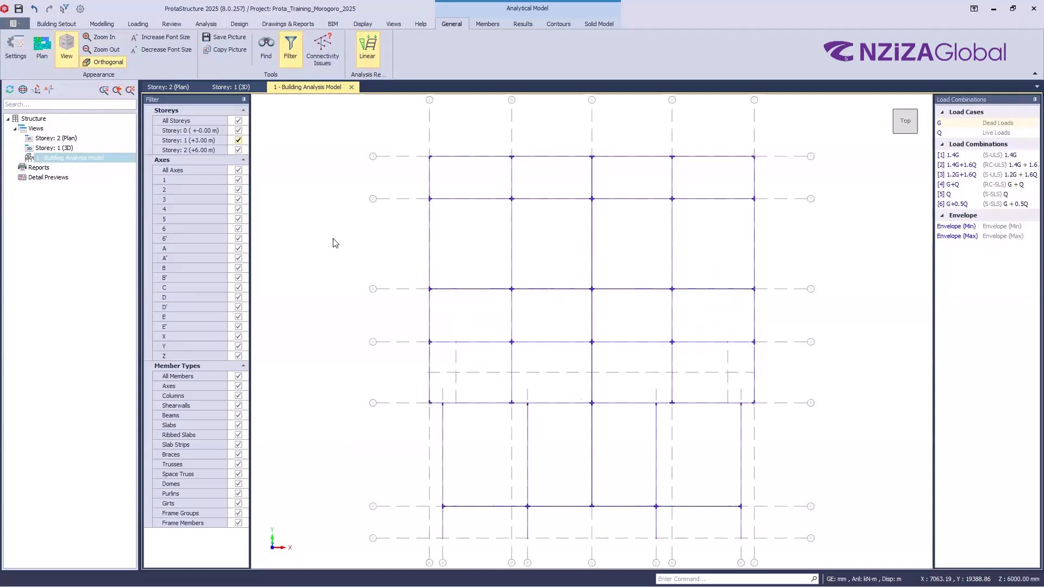
scroll(473, 216, down, 2)
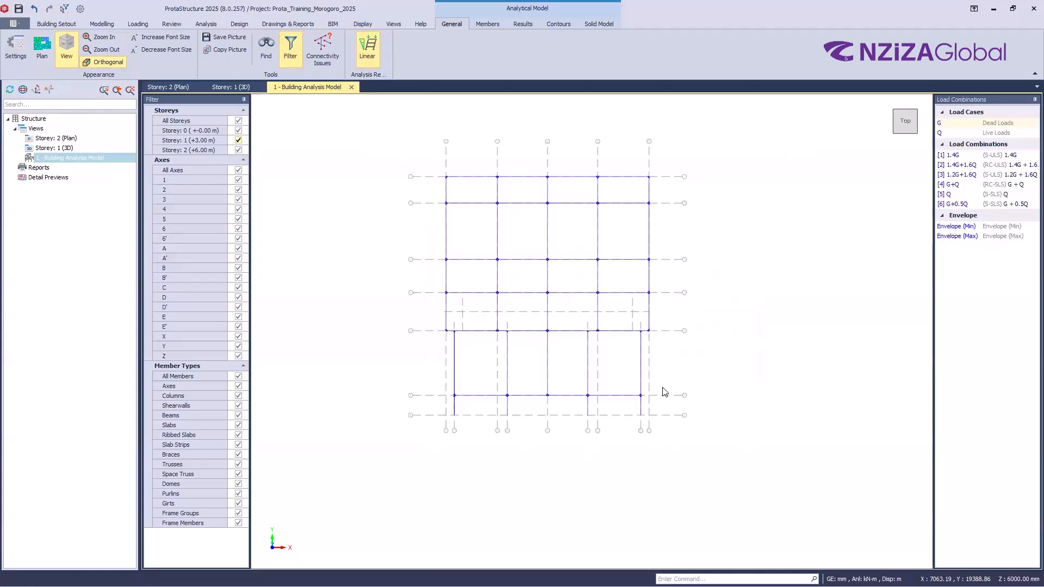
middle_drag(742, 353, 729, 291)
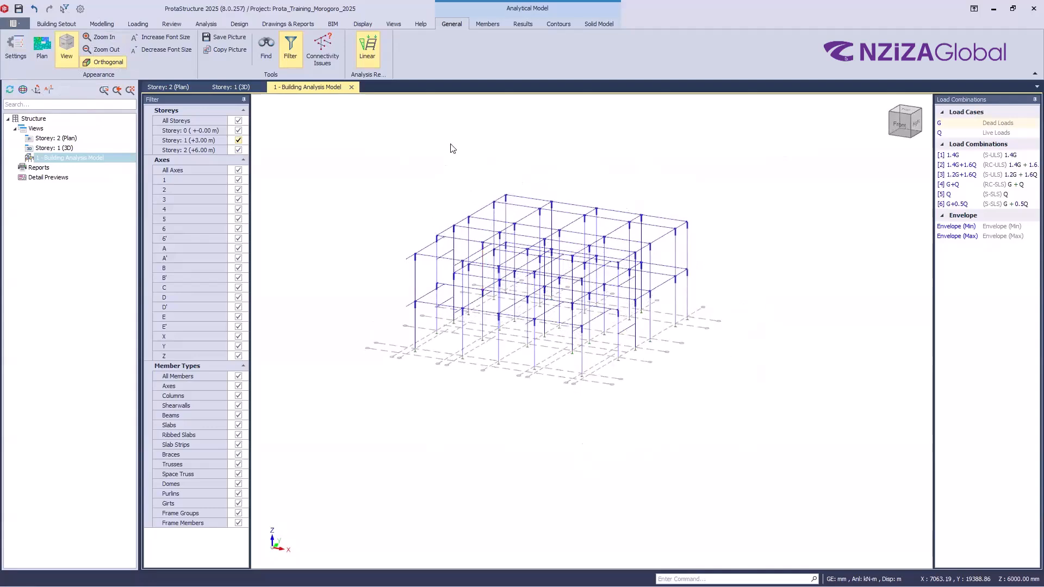
scroll(481, 198, up, 2)
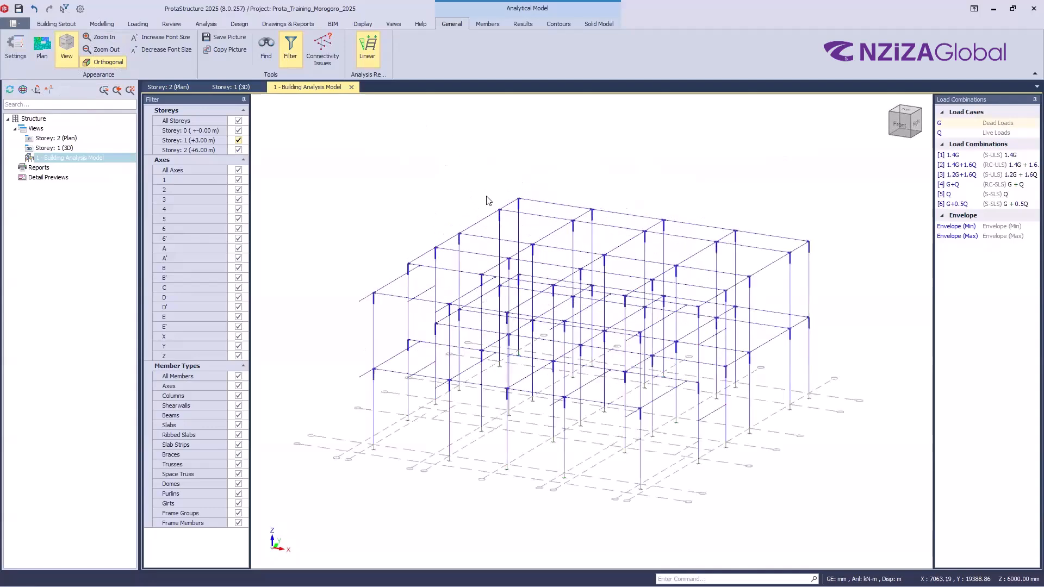
- Switch the analytical model to plan again, then leave the plan and tilt the frame back into a raised 3D view
click(42, 52)
scroll(571, 222, down, 2)
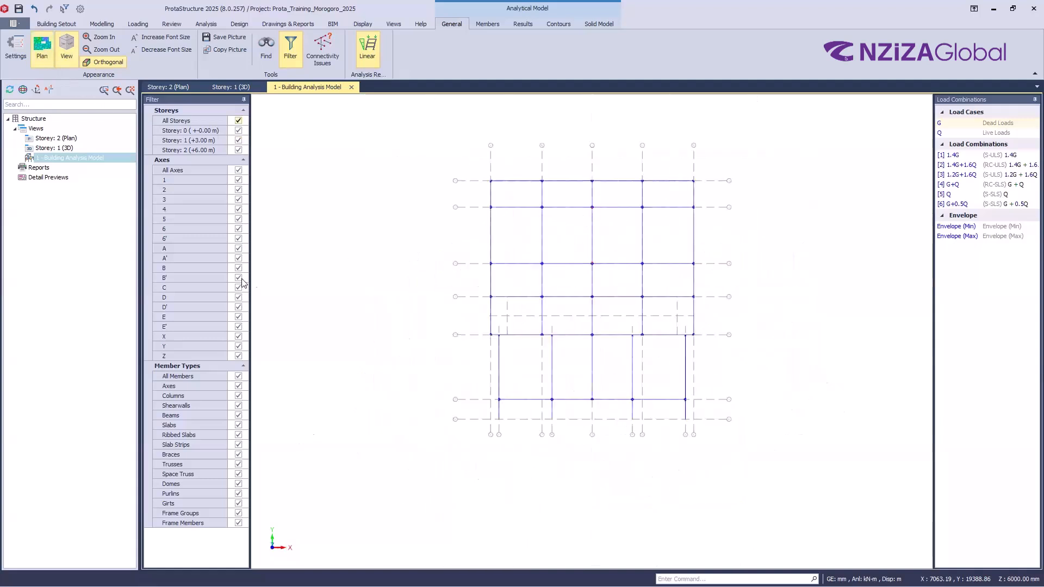
click(45, 46)
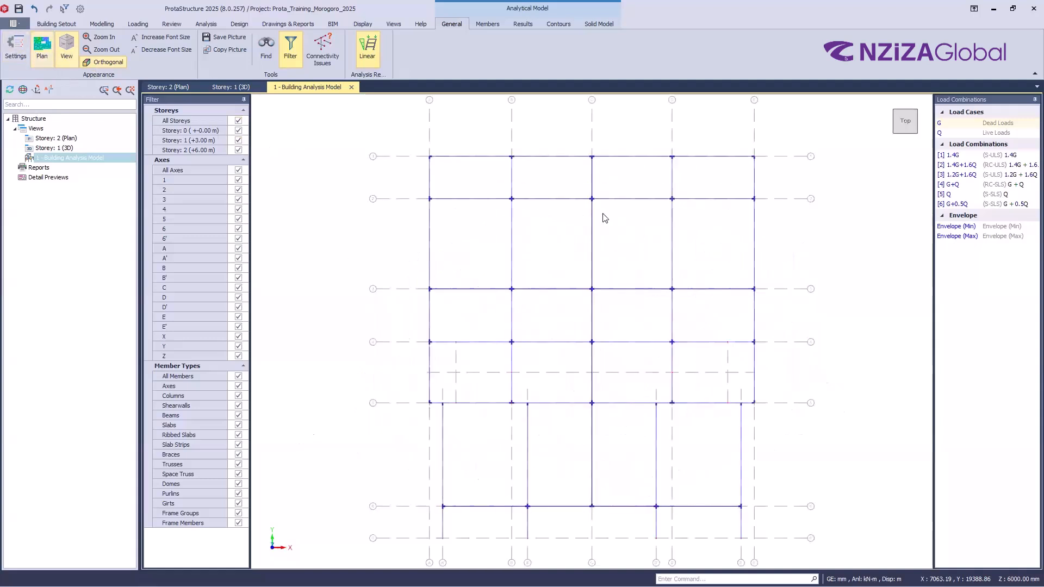
scroll(613, 214, down, 2)
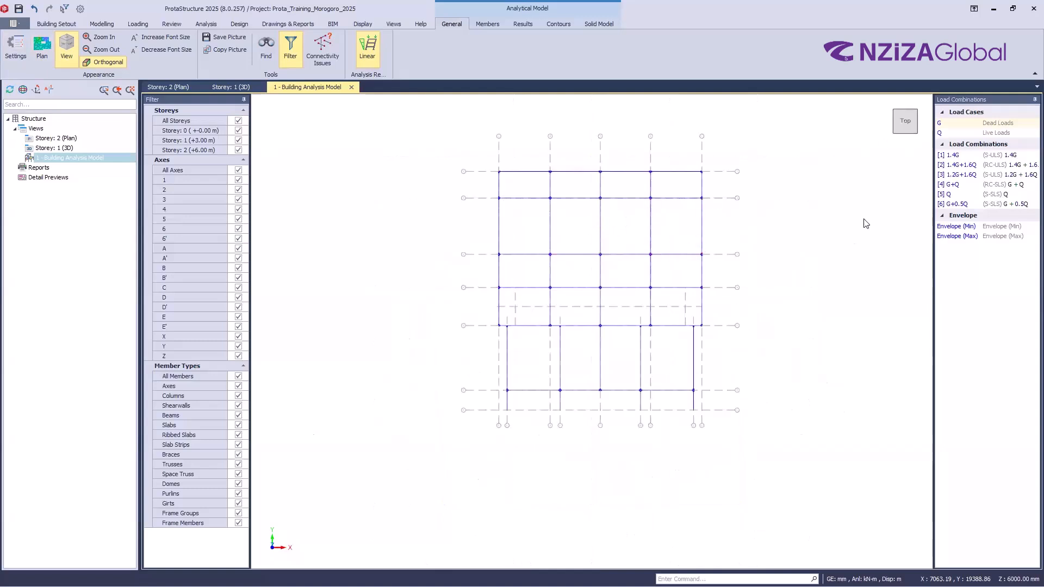
click(905, 125)
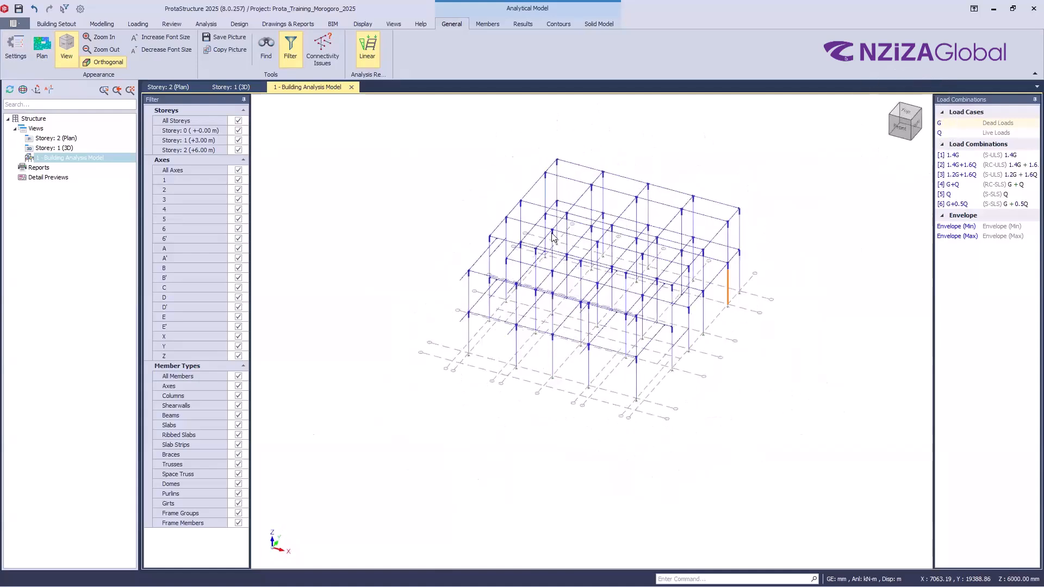
- Zoom in on a beam-column joint, hide and redisplay the analytical nodes, and review the node label and load display options
click(487, 24)
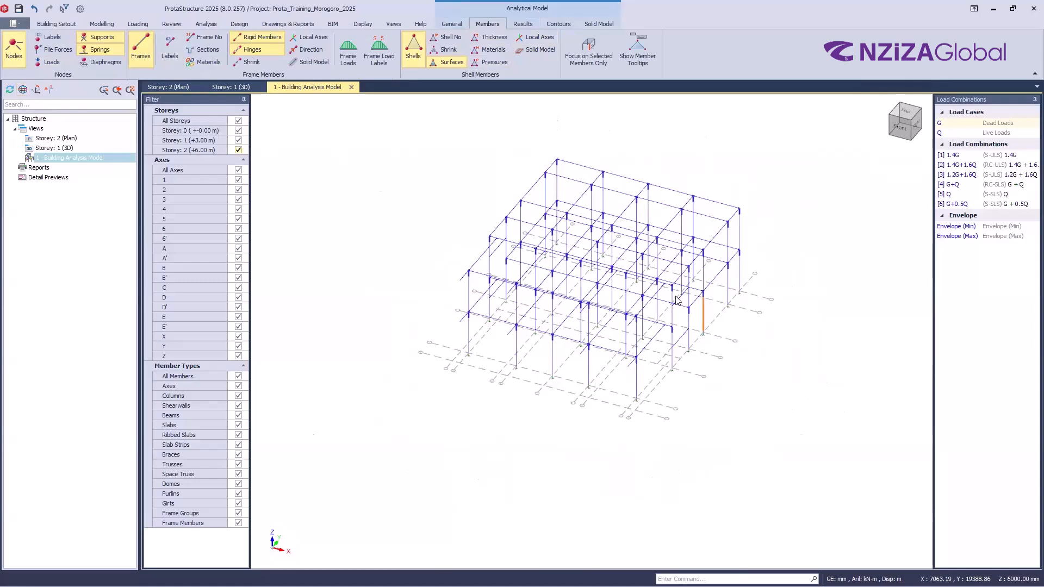
scroll(474, 308, up, 8)
scroll(474, 308, up, 6)
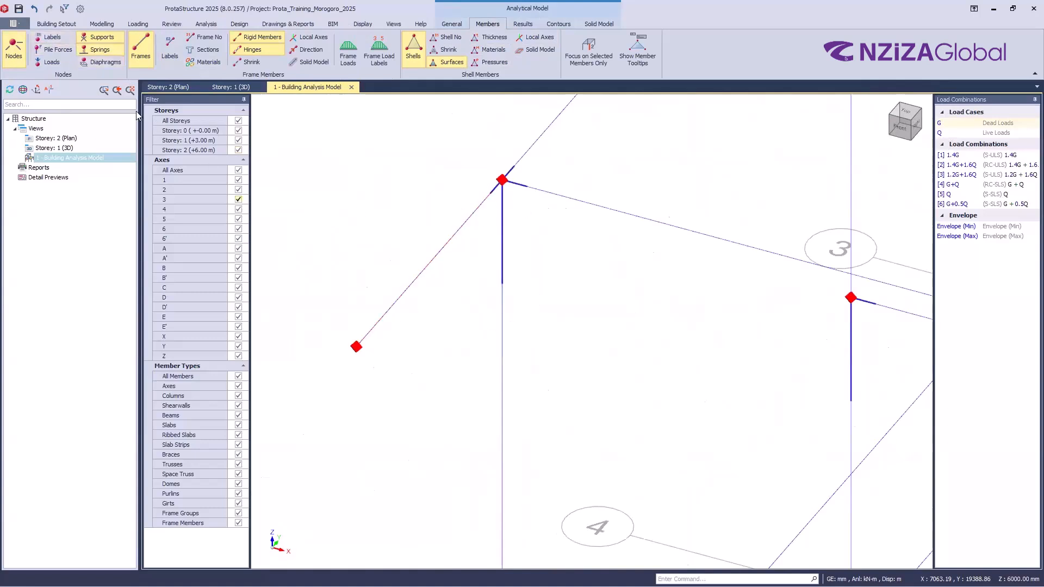
click(15, 53)
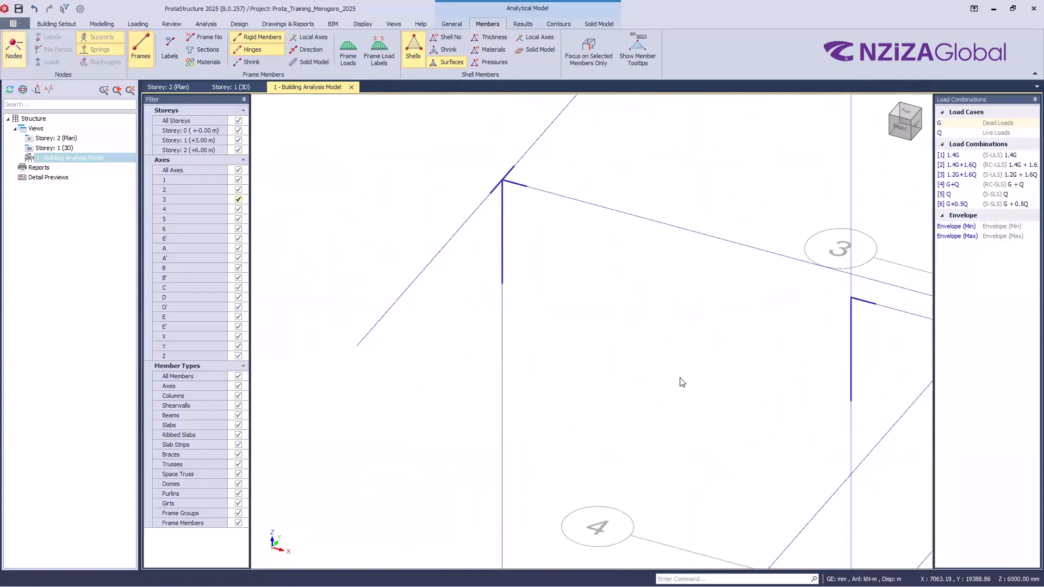
scroll(748, 411, down, 2)
scroll(576, 368, up, 2)
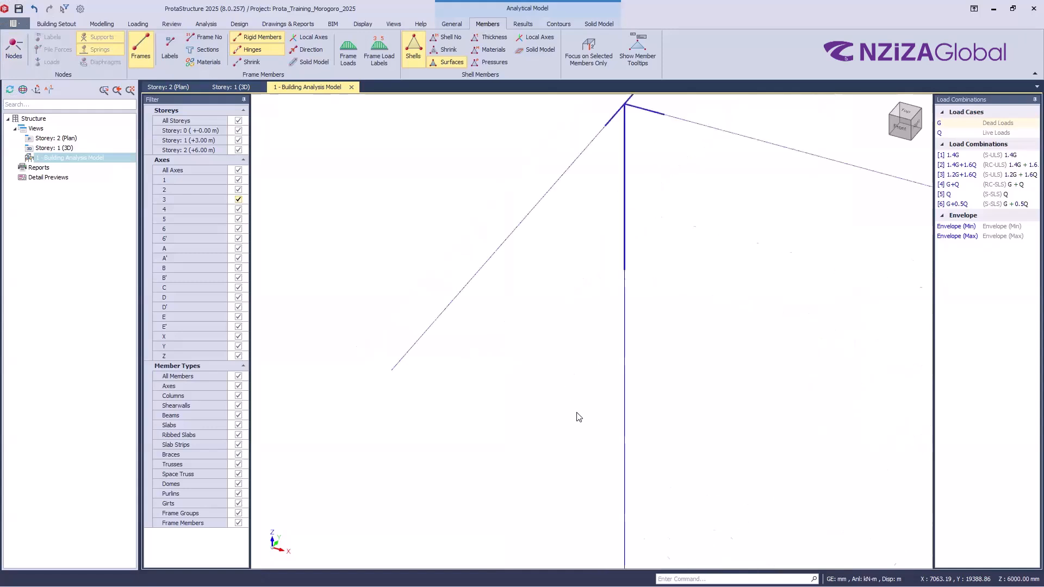
click(15, 53)
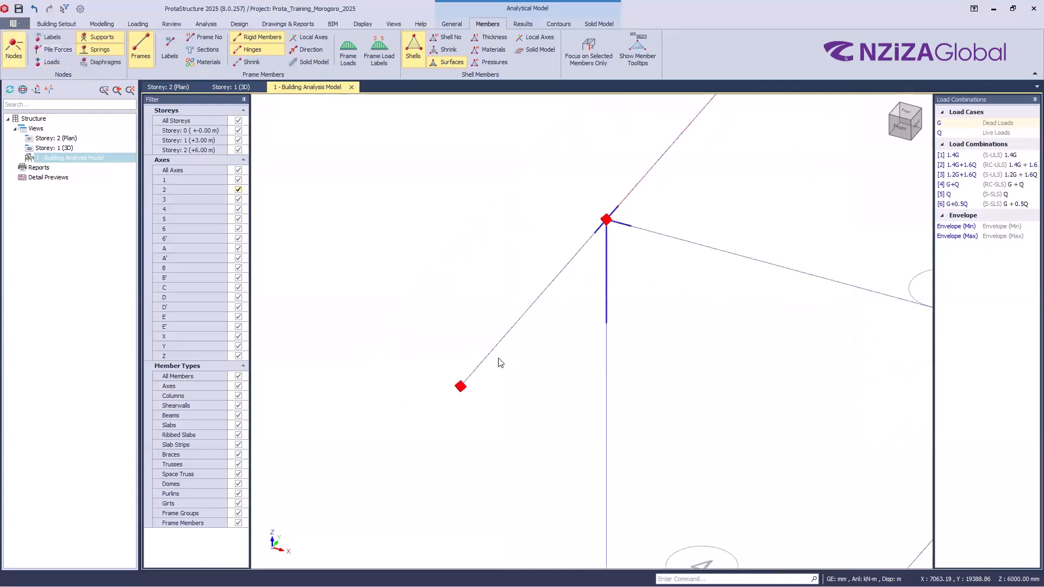
click(54, 38)
click(53, 38)
click(59, 62)
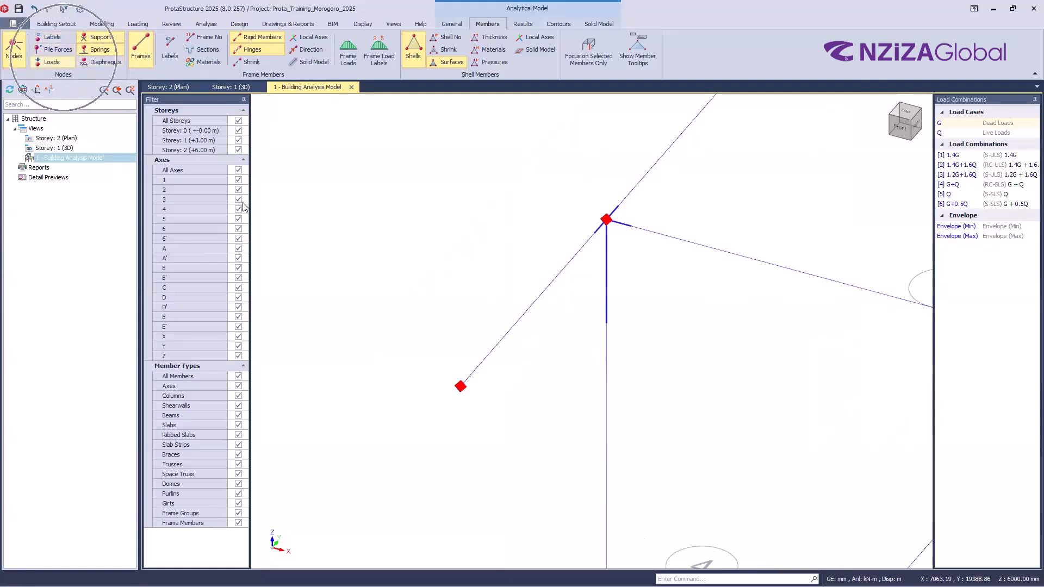
- Hide and redisplay the frame members of the whole analytical model, then inspect the restored frame
scroll(363, 321, down, 10)
scroll(387, 281, up, 2)
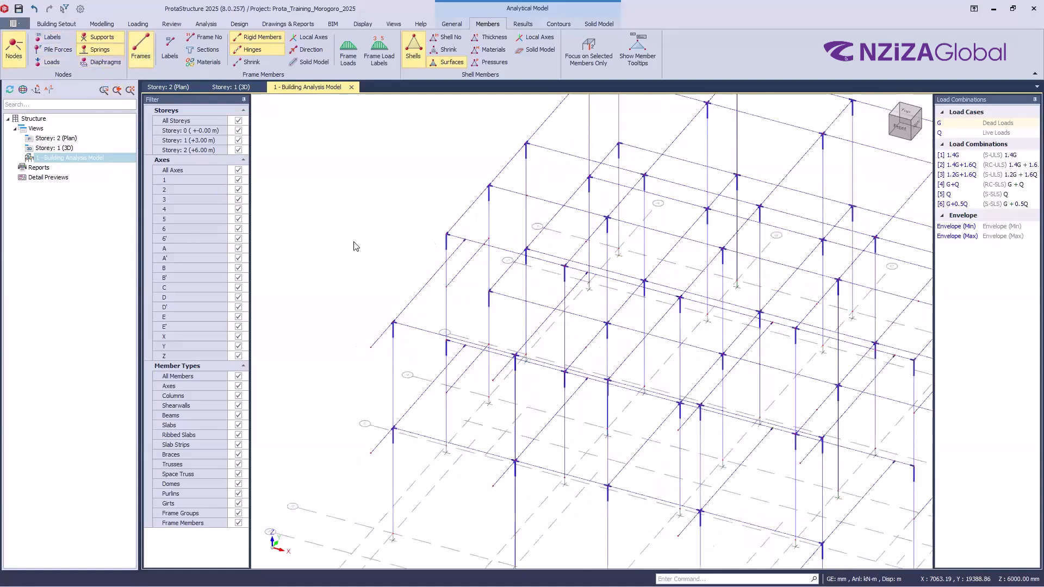
scroll(356, 247, down, 2)
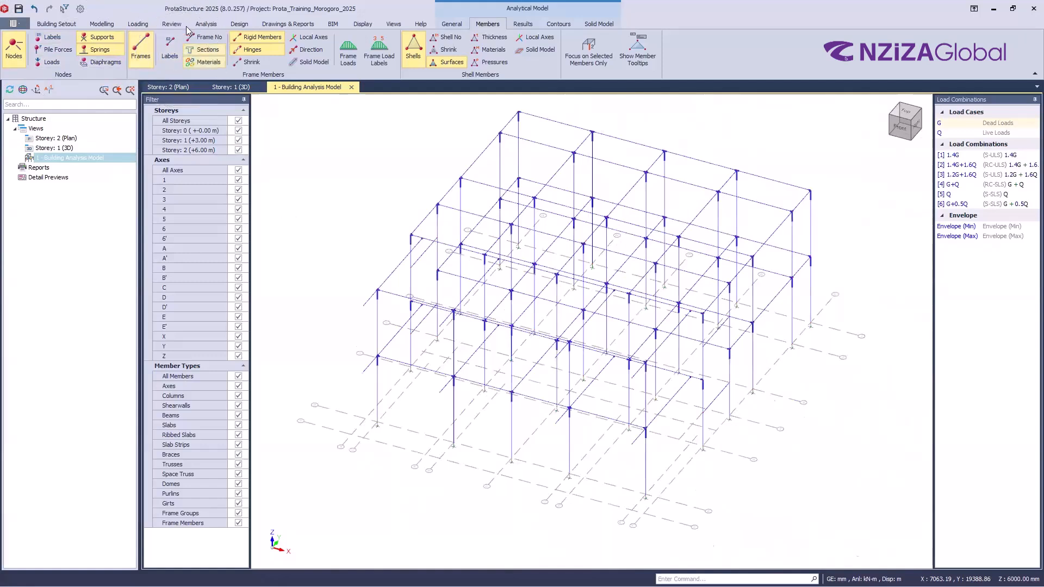
click(141, 48)
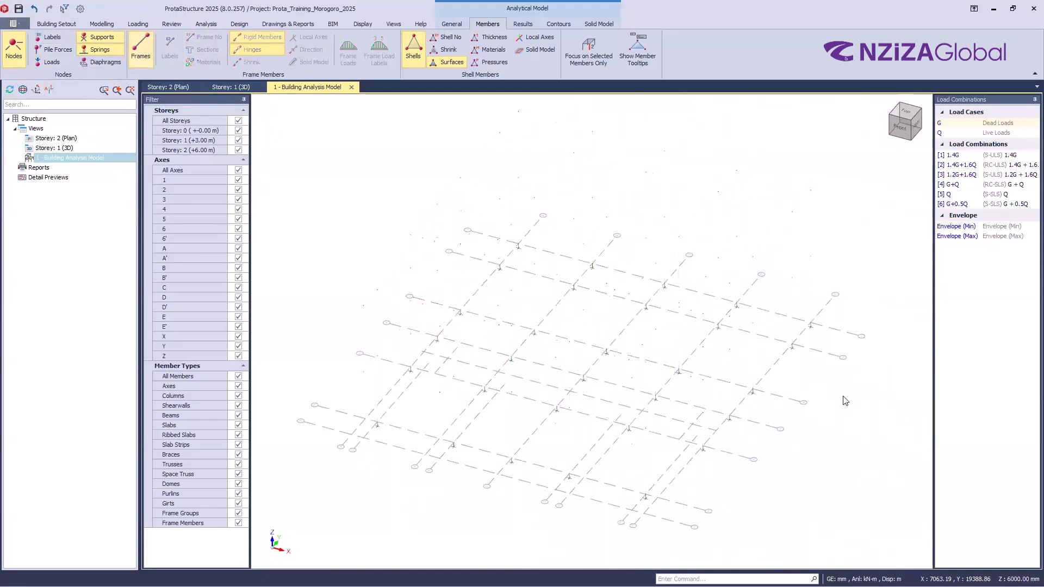
click(144, 48)
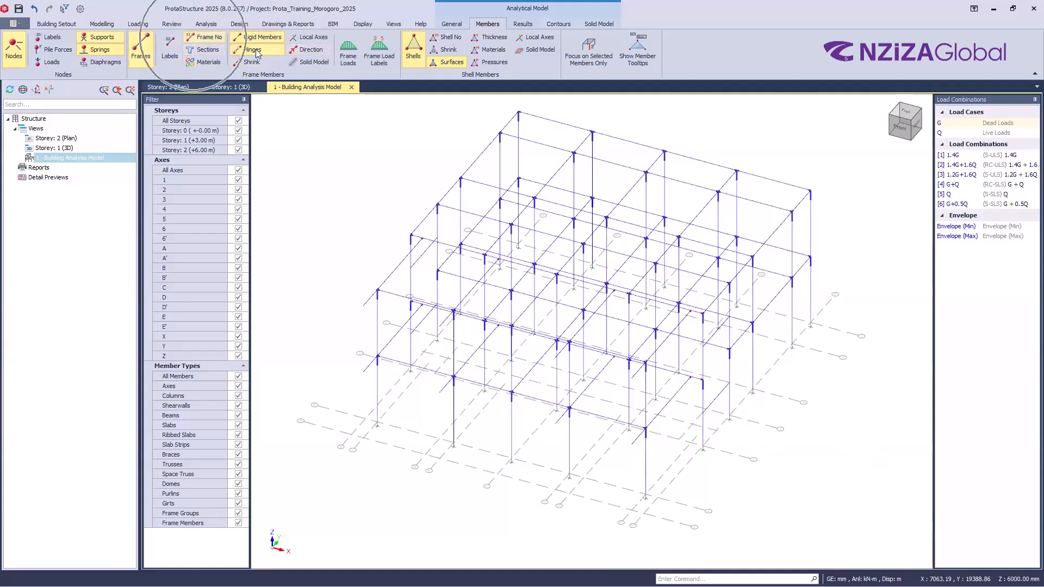
shift+middle_drag(757, 486, 765, 500)
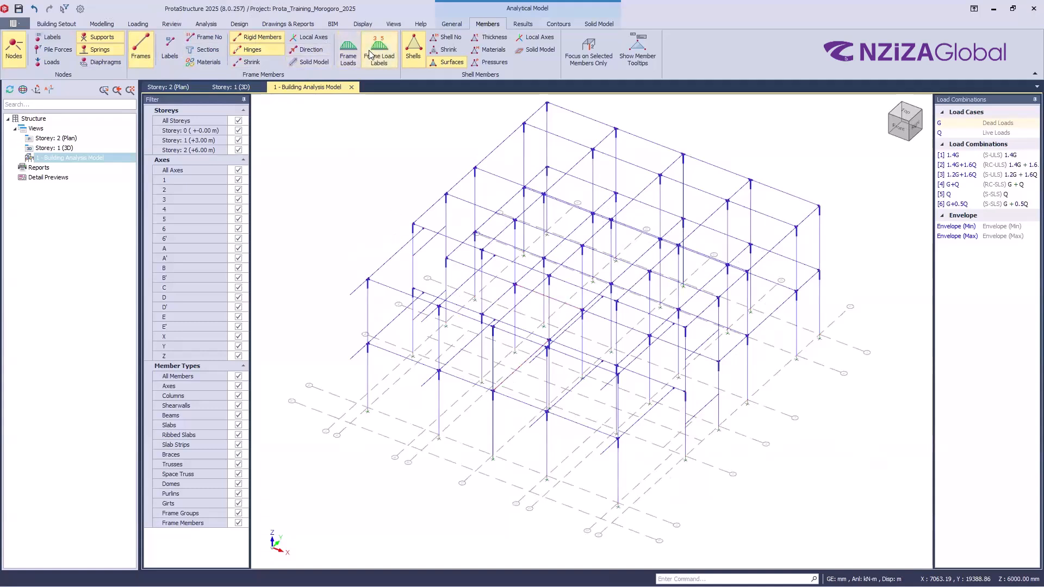
- Display the frame loads on the analytical model and examine the load shapes on the beams of both storeys
click(348, 52)
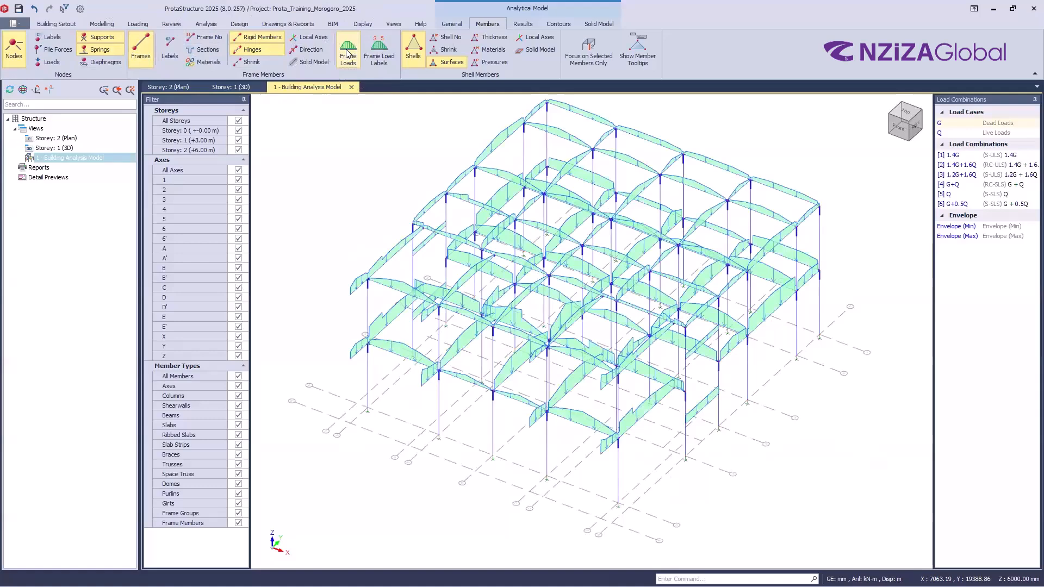
middle_drag(694, 485, 765, 488)
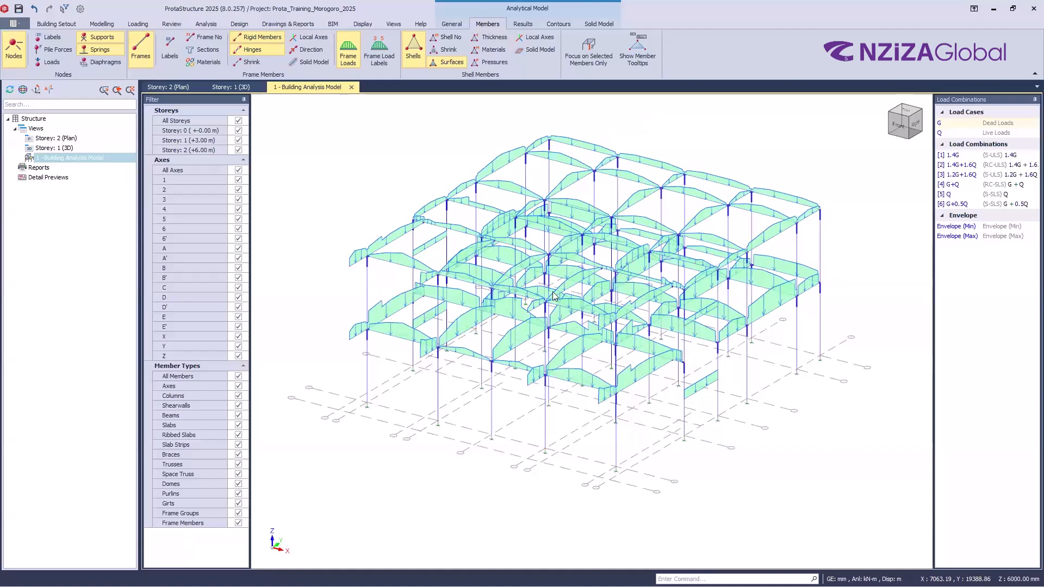
middle_drag(366, 202, 486, 166)
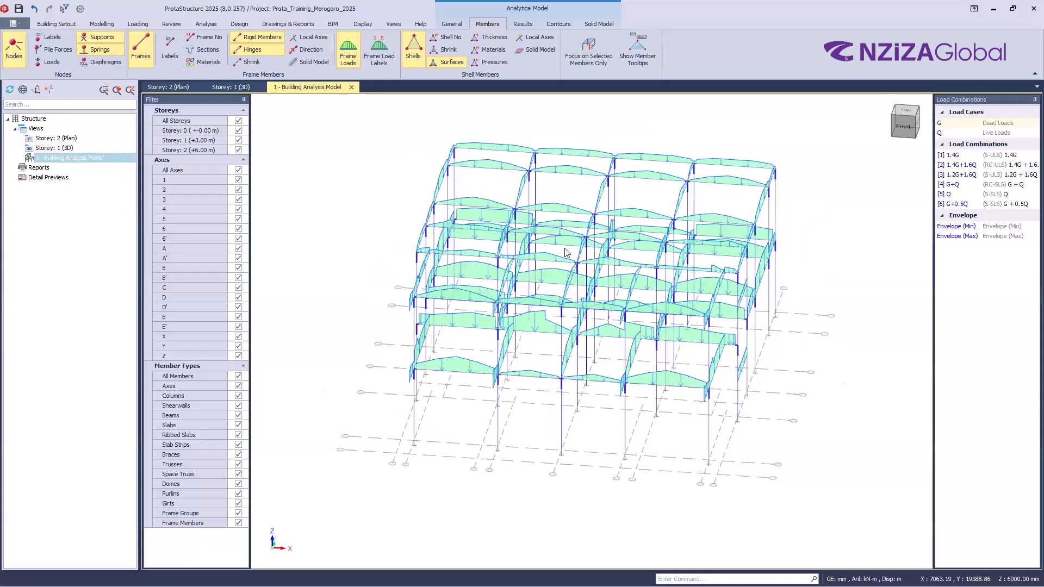
scroll(565, 252, up, 5)
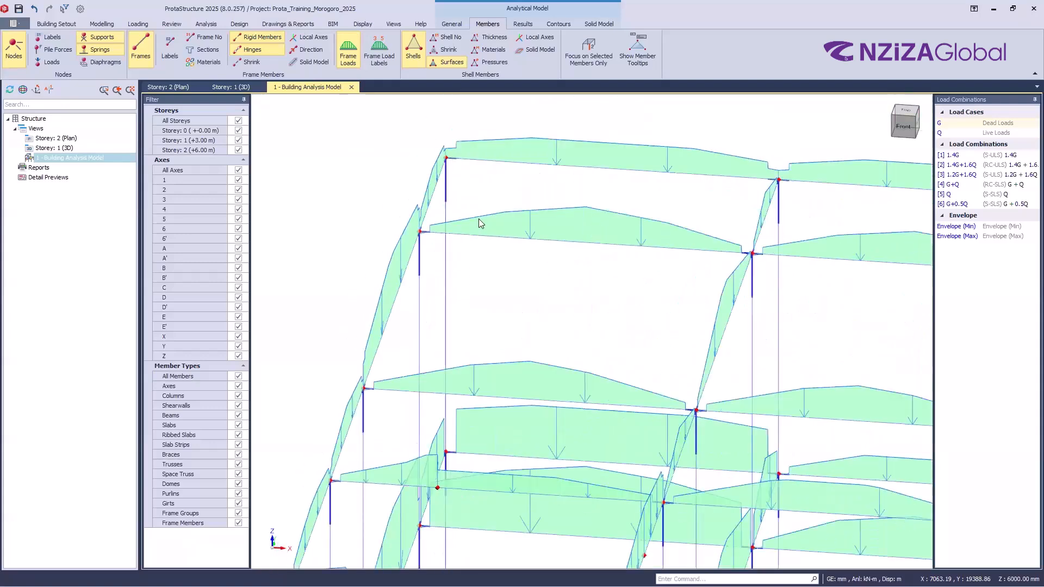
scroll(598, 326, down, 5)
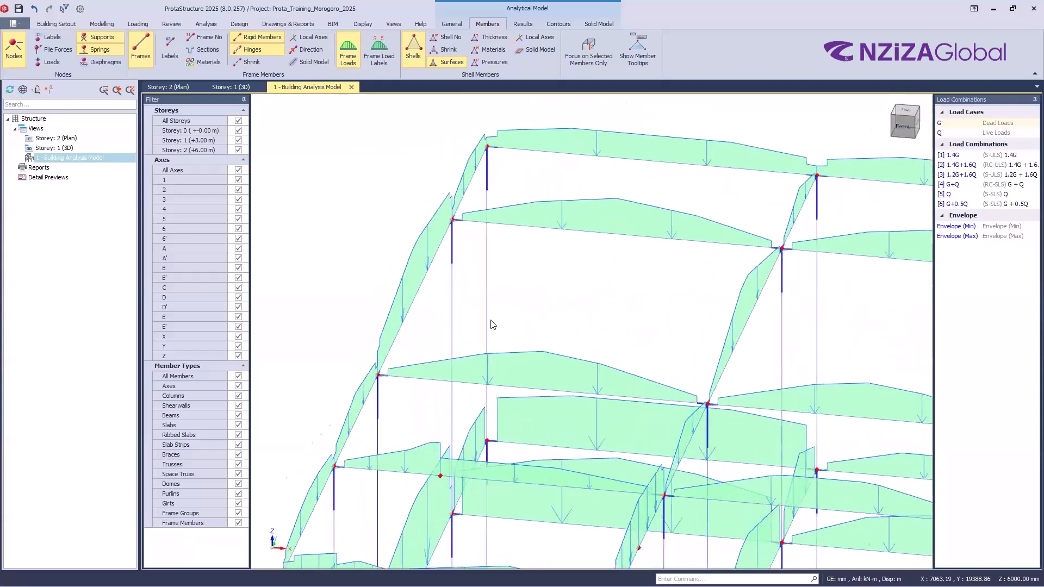
scroll(614, 288, down, 3)
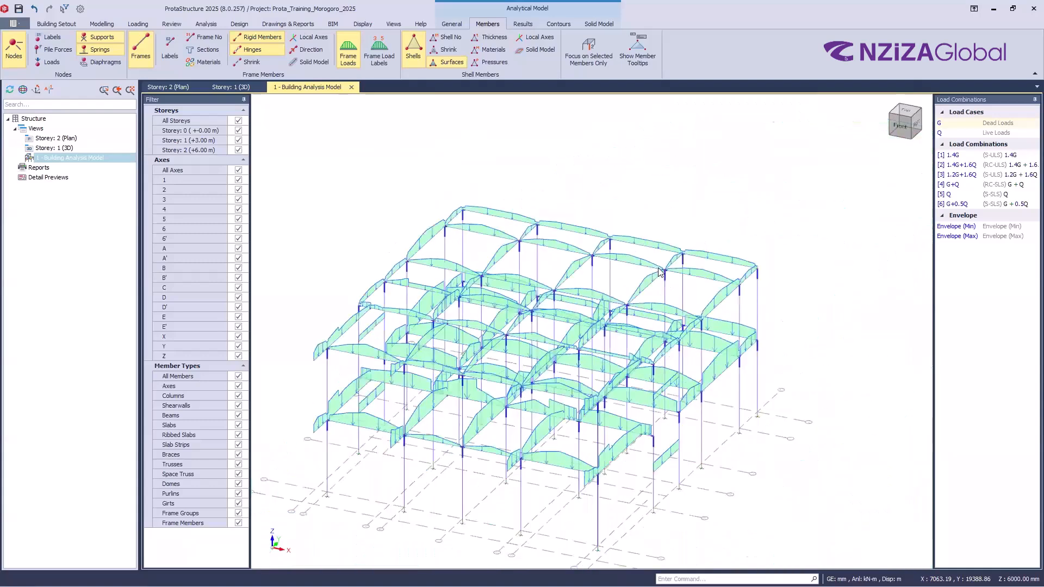
scroll(652, 275, up, 2)
scroll(682, 304, down, 3)
scroll(728, 337, up, 1)
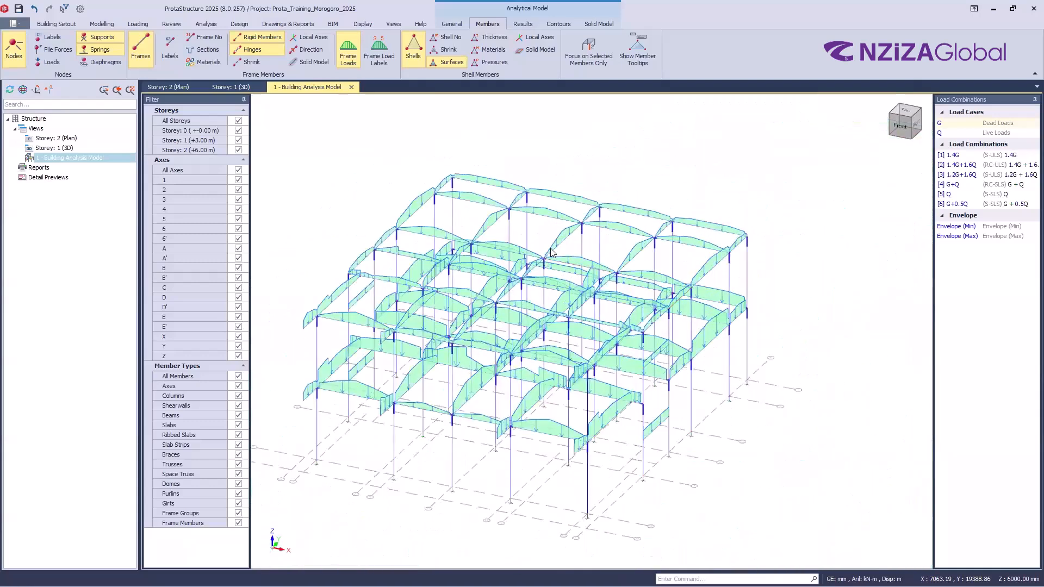
scroll(566, 319, down, 3)
click(572, 314)
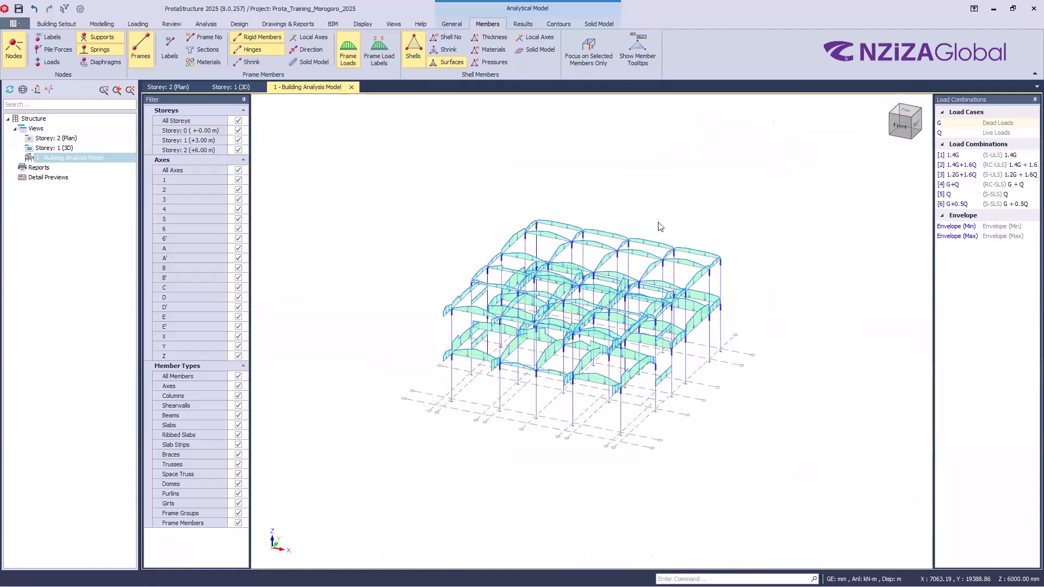
drag(615, 365, 576, 367)
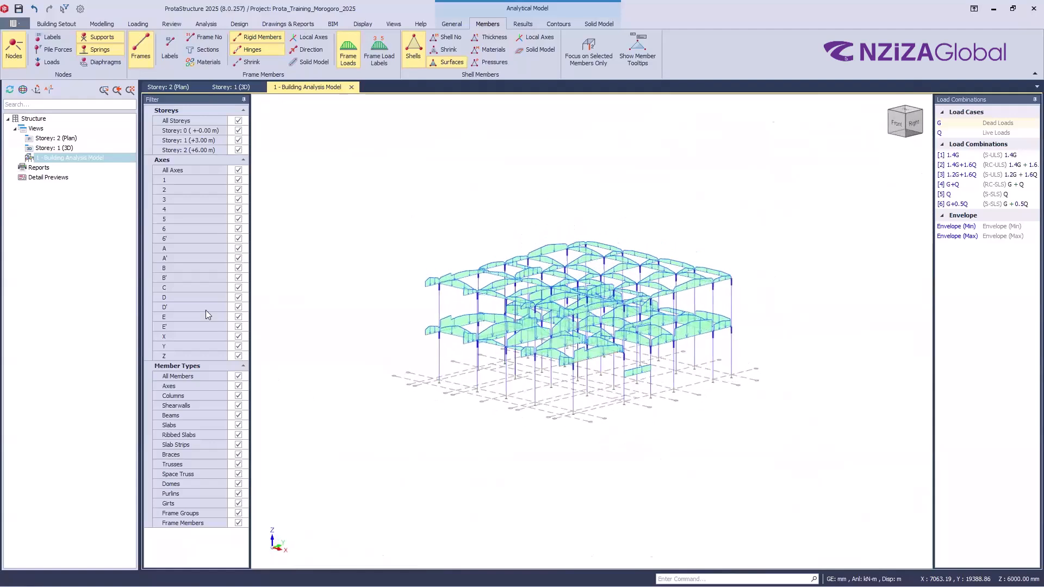
click(185, 219)
click(207, 194)
click(186, 205)
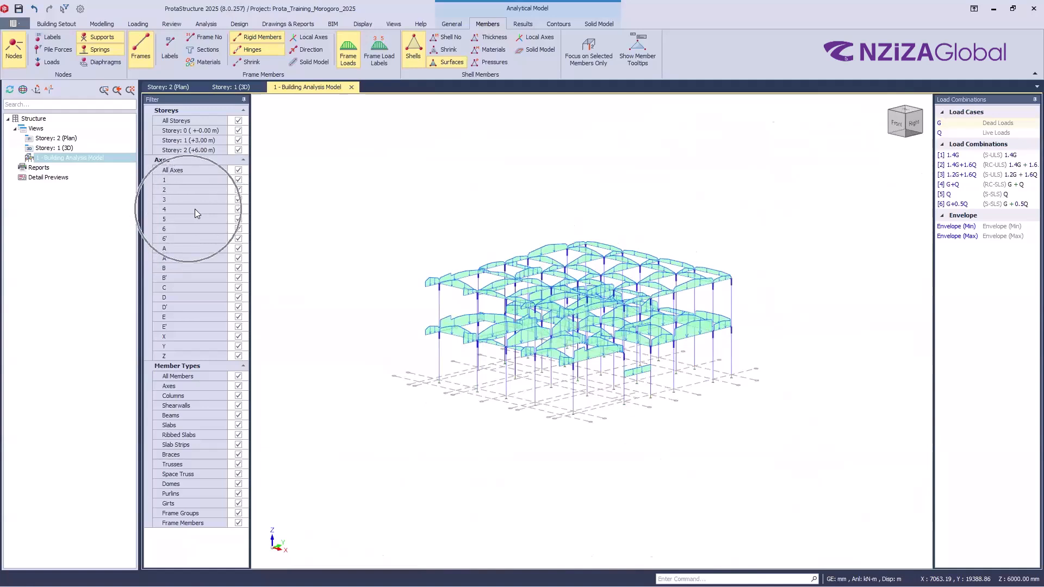
click(209, 215)
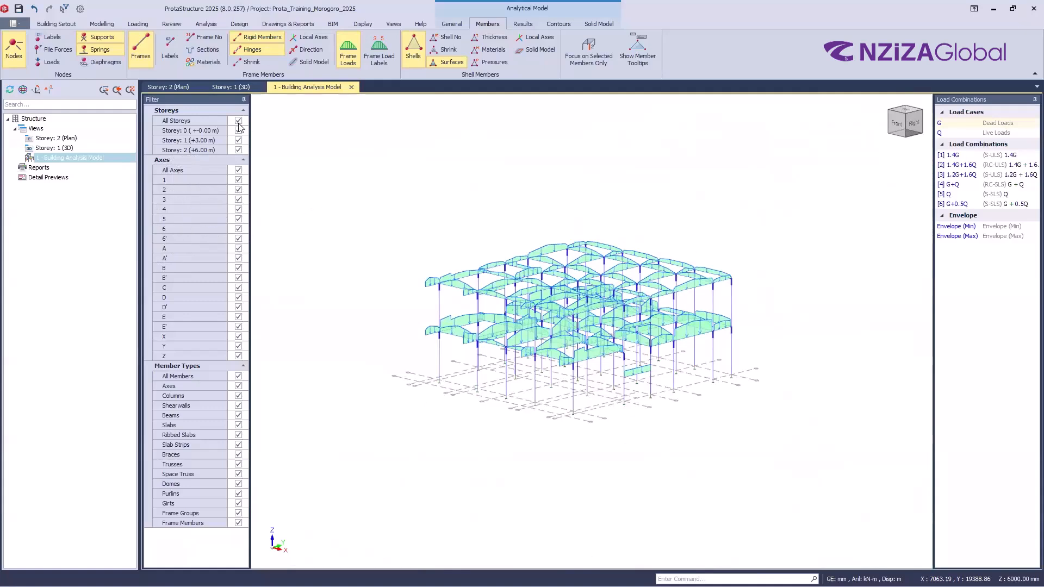
key(ctrl)
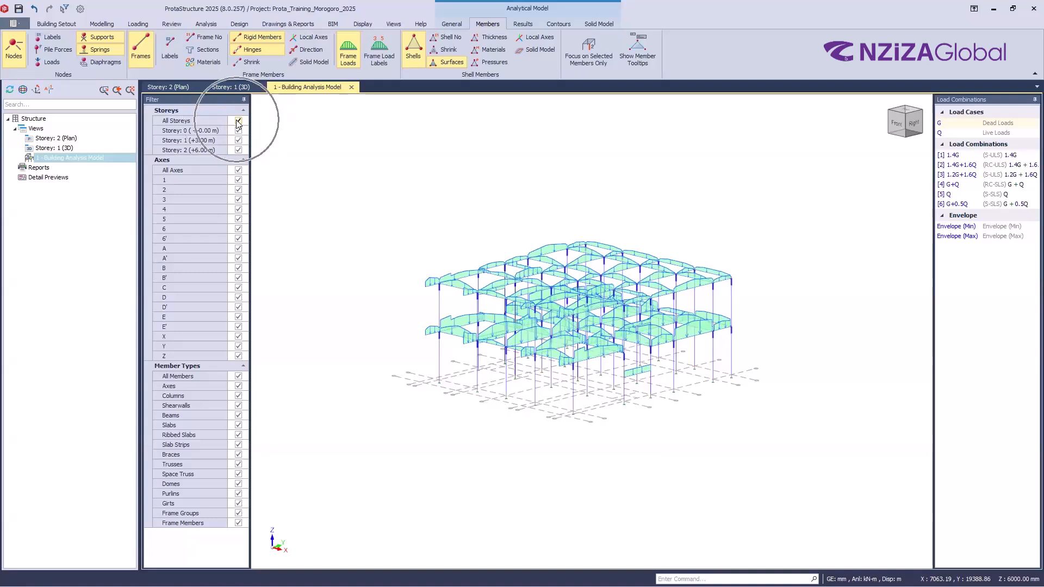
key(ctrl)
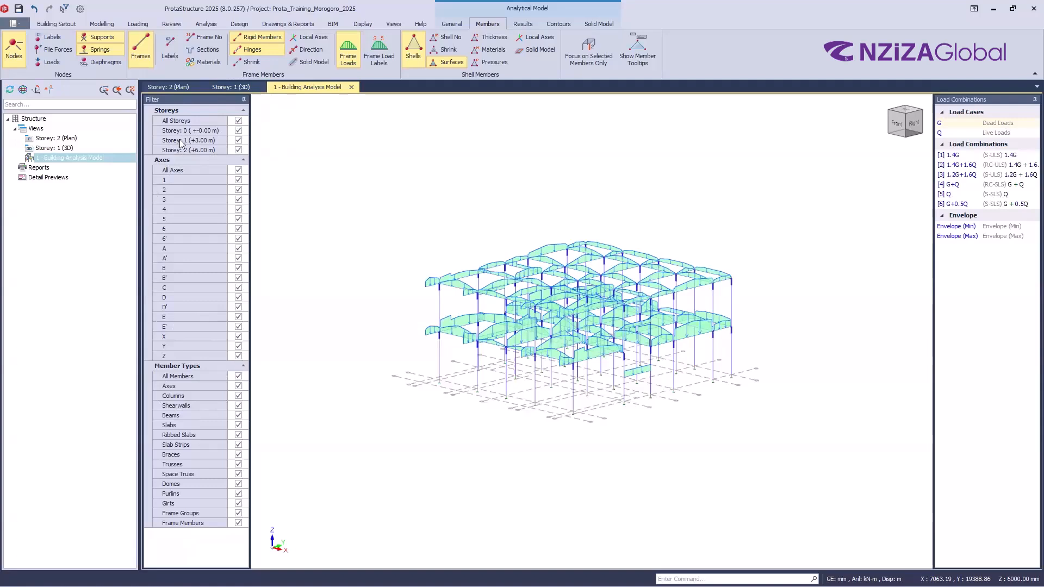
key(ctrl)
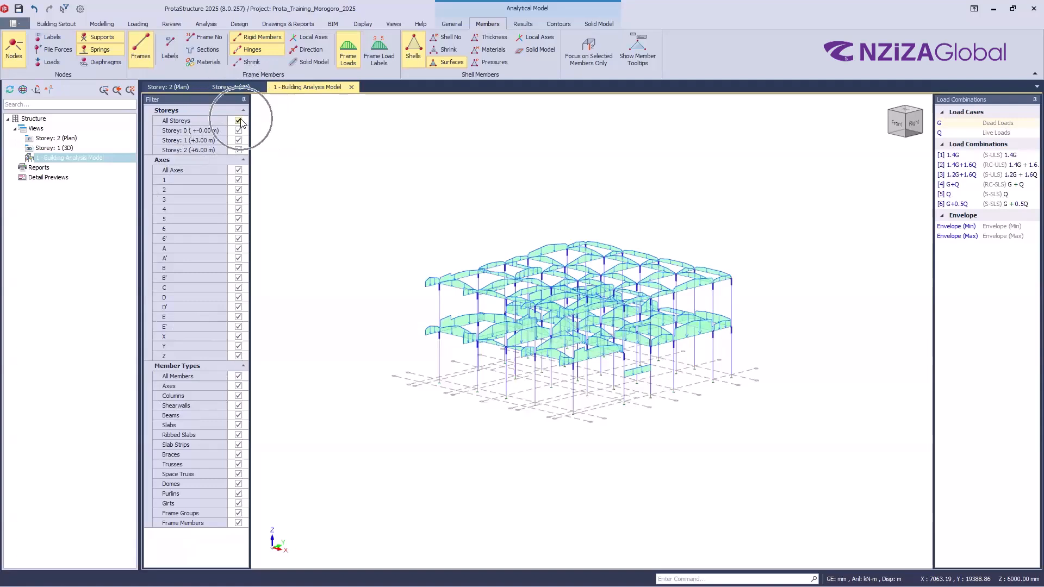
- Hide all storeys of the analytical model except Storey: 1 (+3.00 m)
click(239, 121)
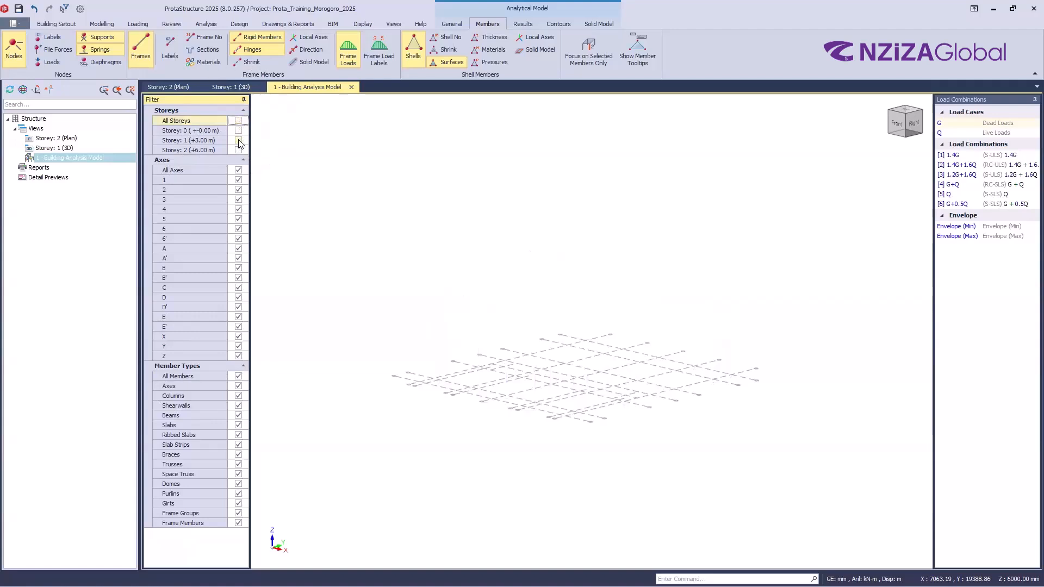
key(ctrl)
click(238, 140)
key(ctrl)
- Examine the frame load shapes on the first-storey beams, both close up and across the whole floor
mouse_move(634, 419)
middle_down()
mouse_move(645, 420)
mouse_move(645, 436)
middle_up()
scroll(620, 320, up, 4)
scroll(337, 291, down, 2)
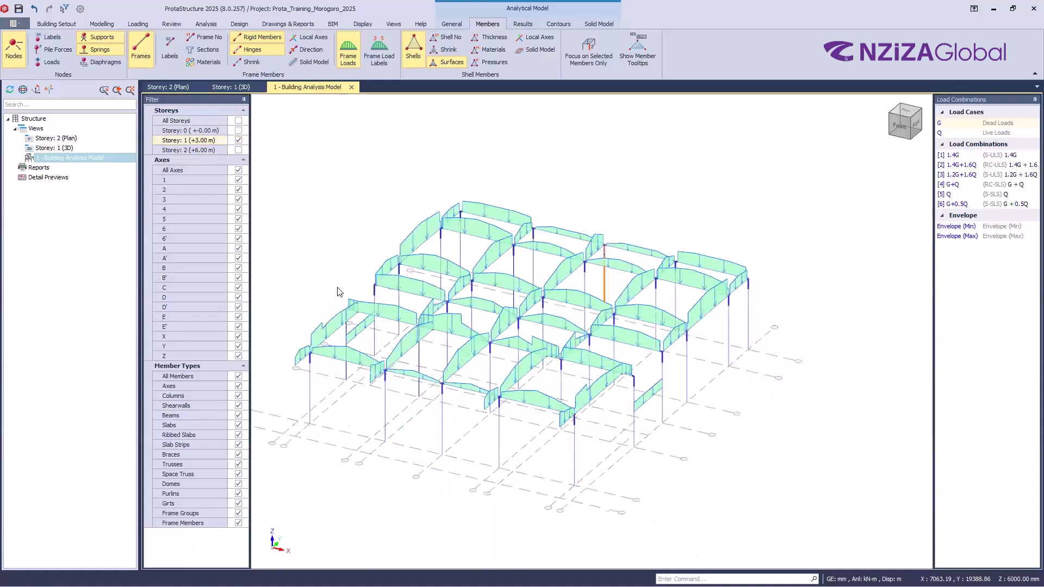
scroll(338, 291, up, 2)
middle_drag(478, 468, 415, 326)
scroll(489, 419, down, 4)
middle_drag(490, 419, 493, 434)
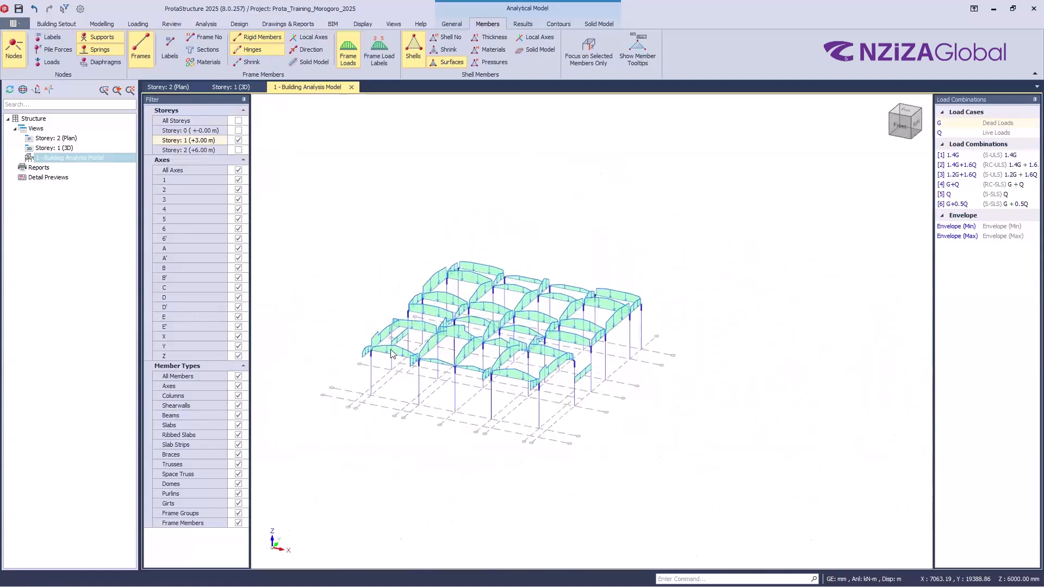
scroll(395, 325, up, 5)
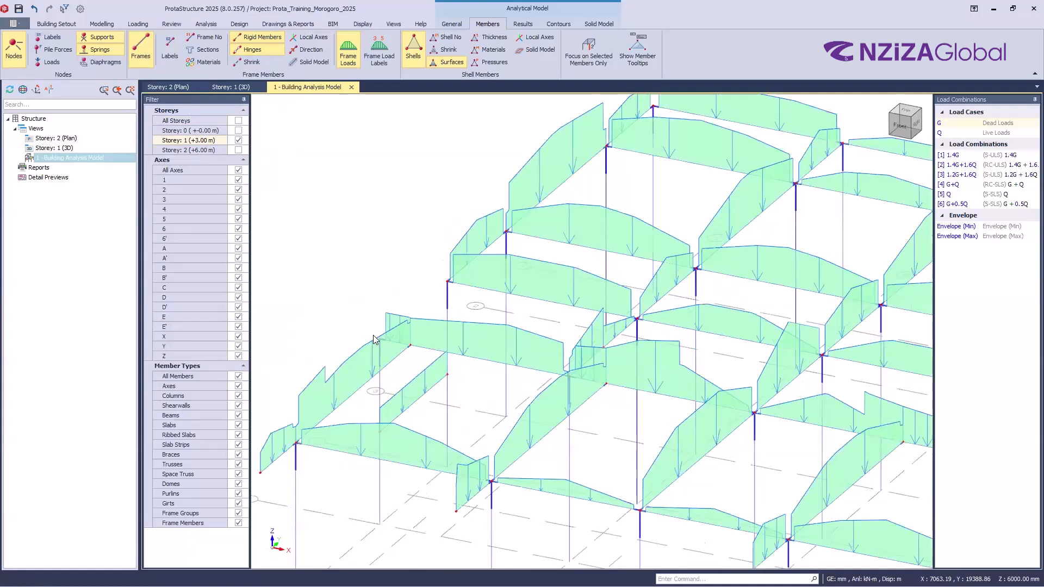
scroll(374, 339, down, 2)
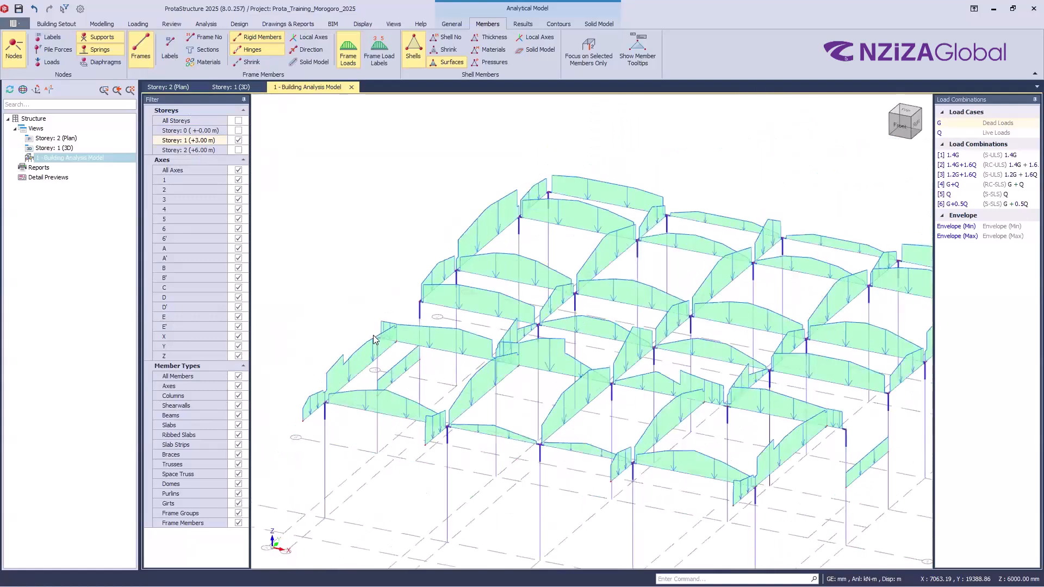
scroll(280, 187, down, 3)
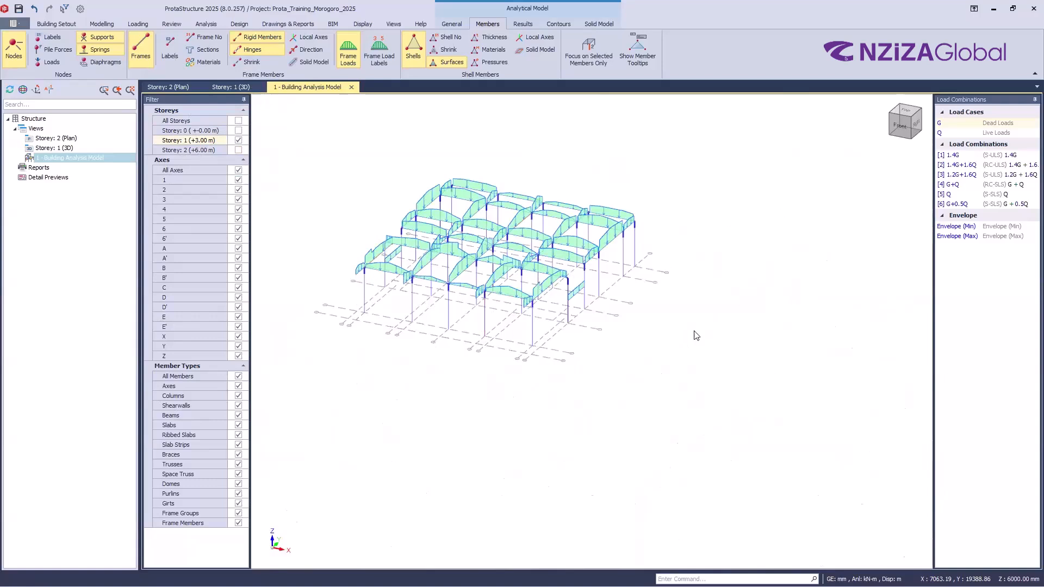
- Limit the first-storey model to axis 1 and inspect the frame loads along that line of beams
click(238, 170)
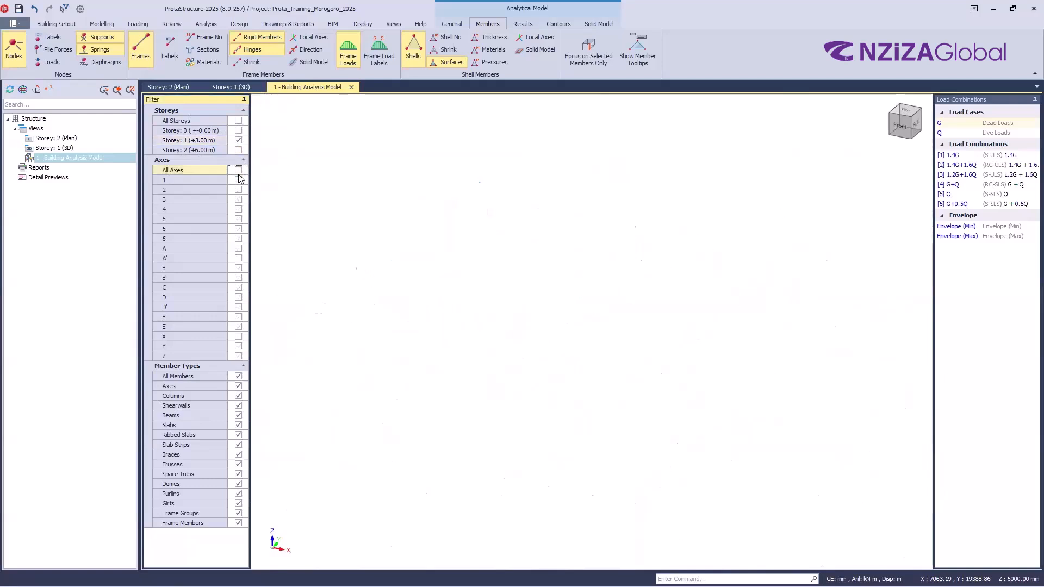
click(238, 181)
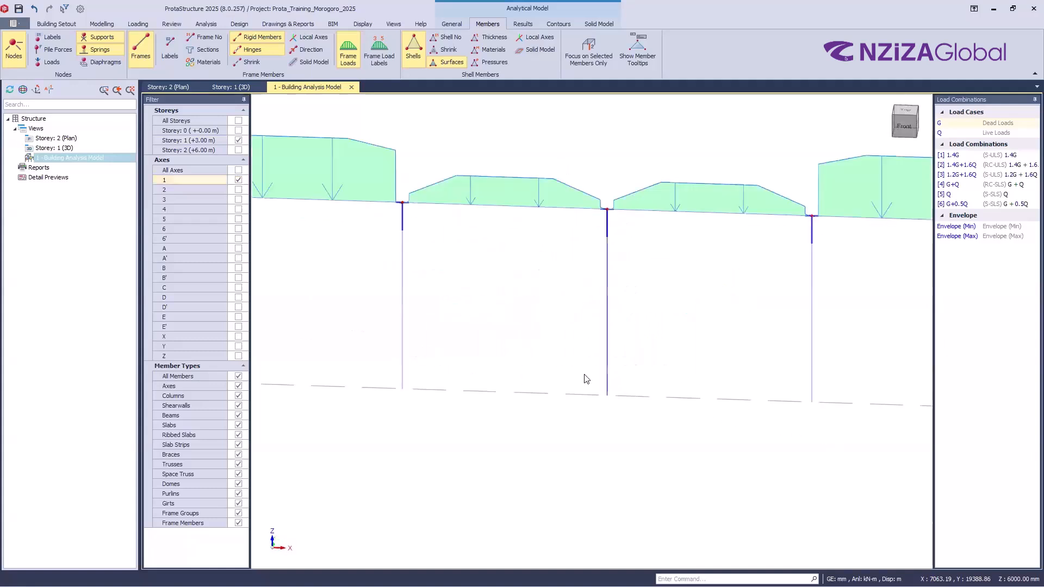
middle_drag(605, 404, 398, 361)
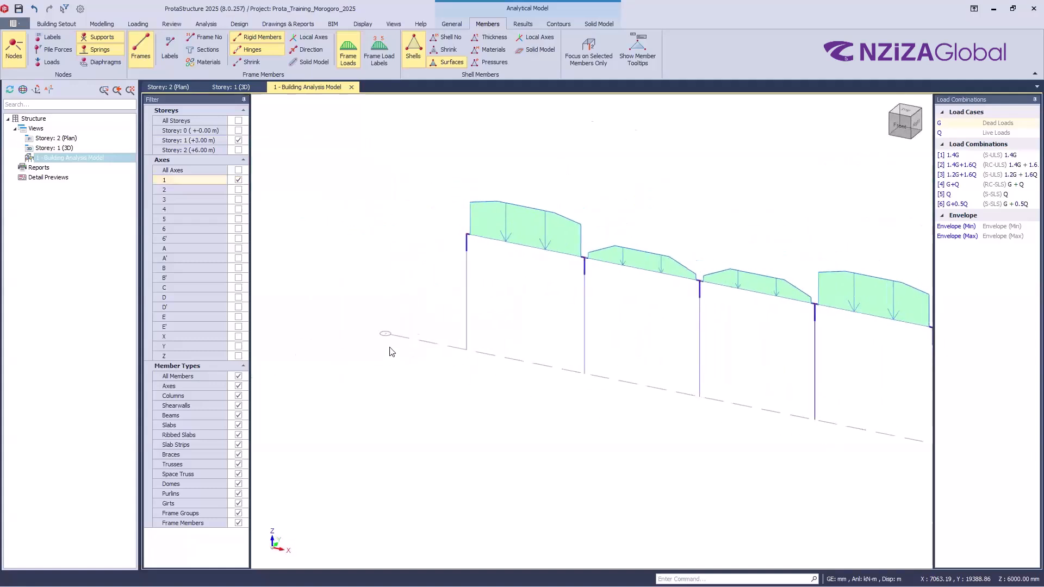
scroll(388, 342, up, 5)
scroll(377, 330, down, 5)
scroll(419, 324, down, 2)
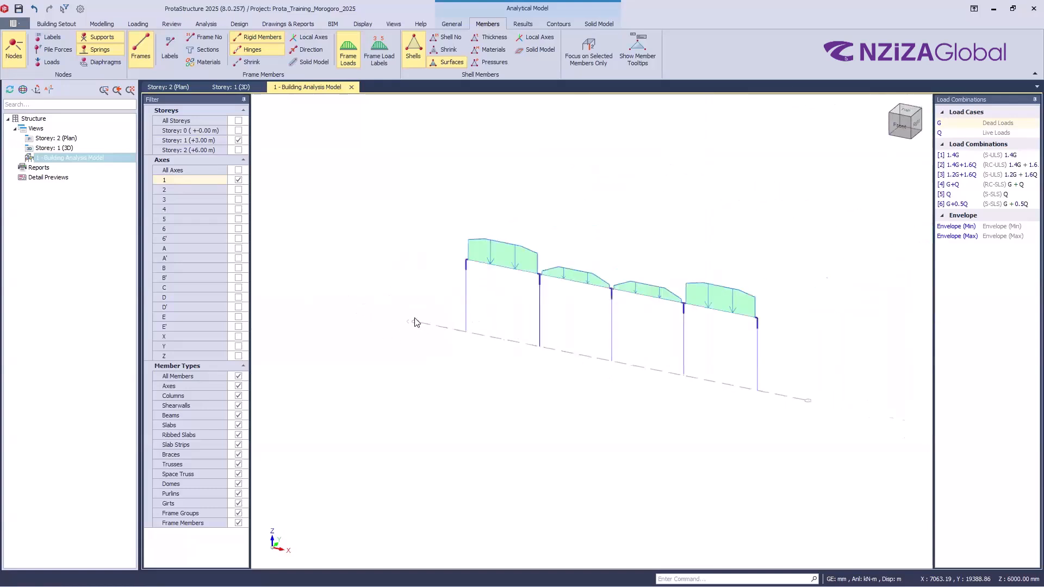
scroll(707, 343, up, 2)
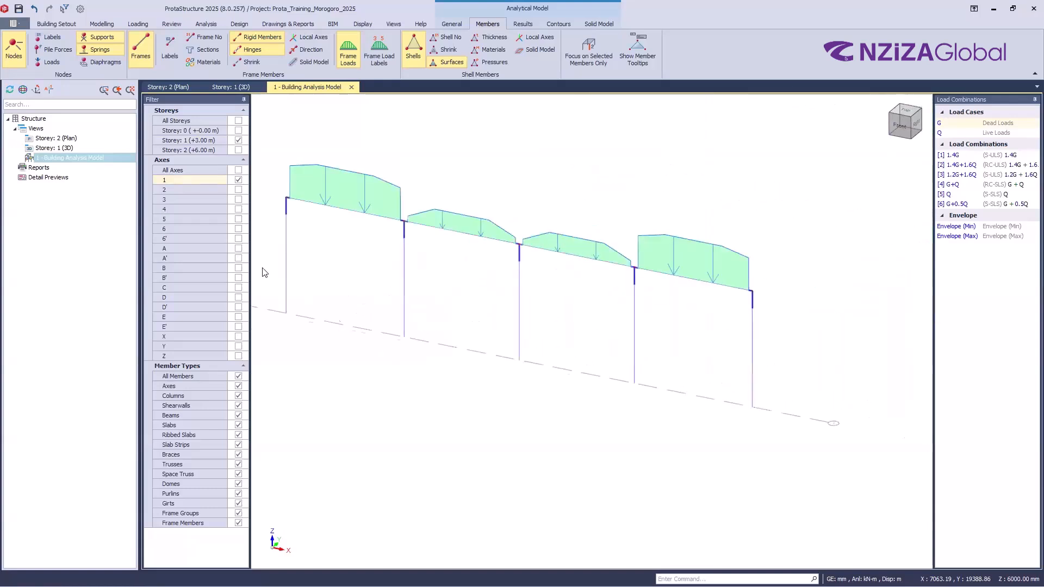
scroll(340, 321, down, 2)
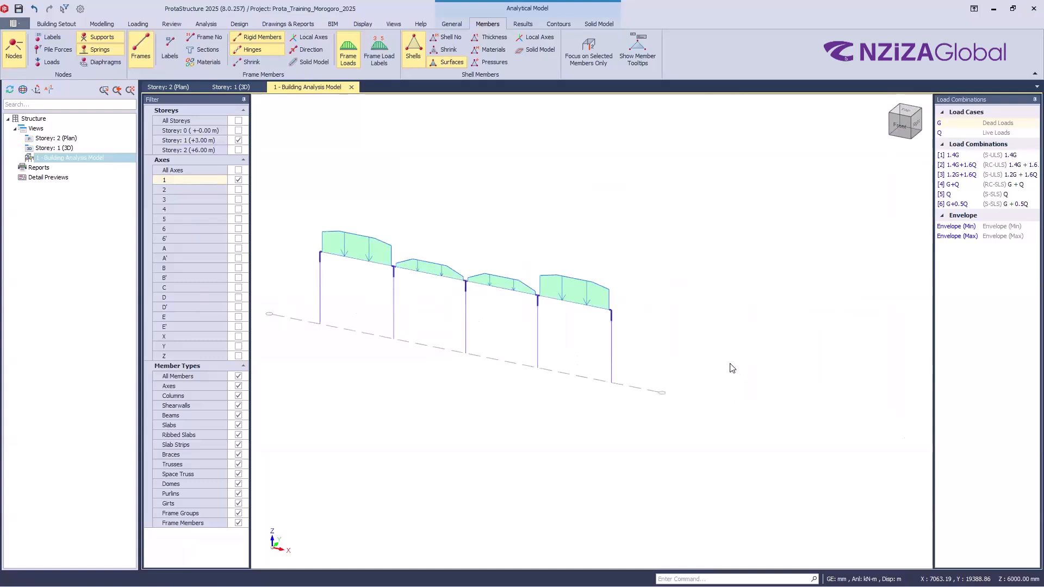
- Redisplay all axes of the first-storey analytical model
click(238, 170)
scroll(626, 263, down, 2)
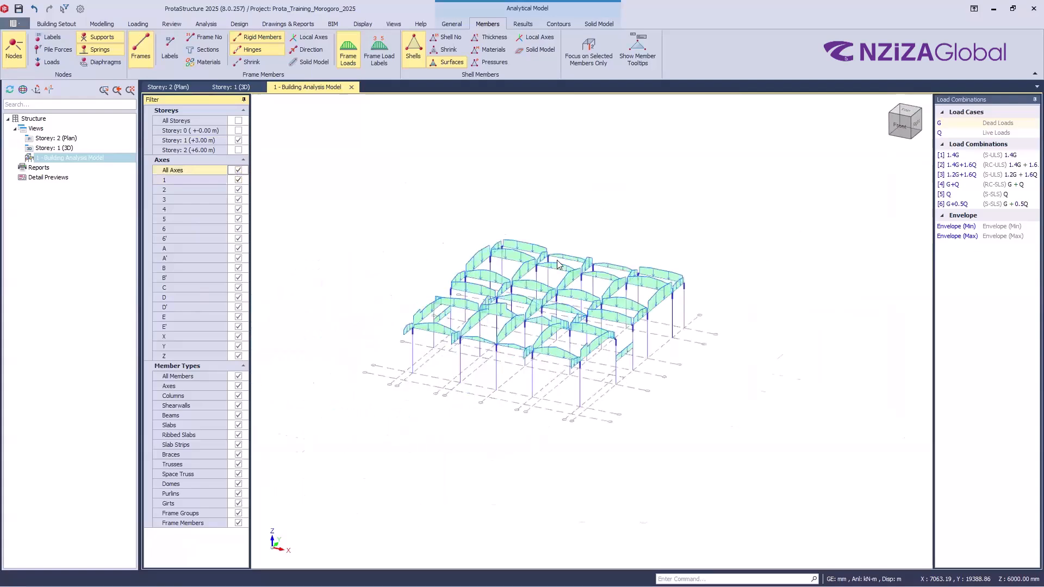
scroll(559, 264, up, 2)
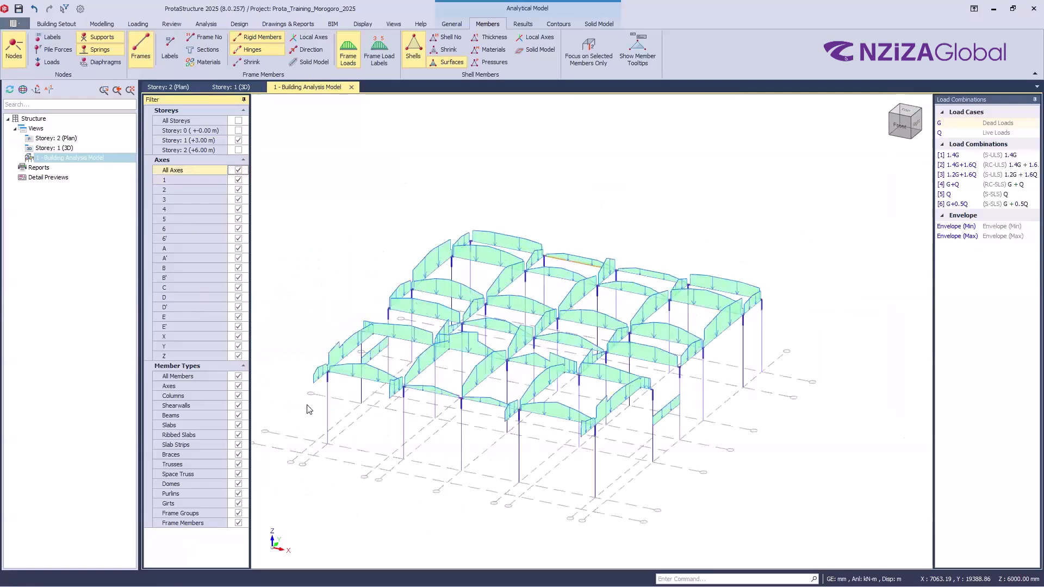
- Hide all member types except beams and inspect the loaded first-storey beams
click(238, 377)
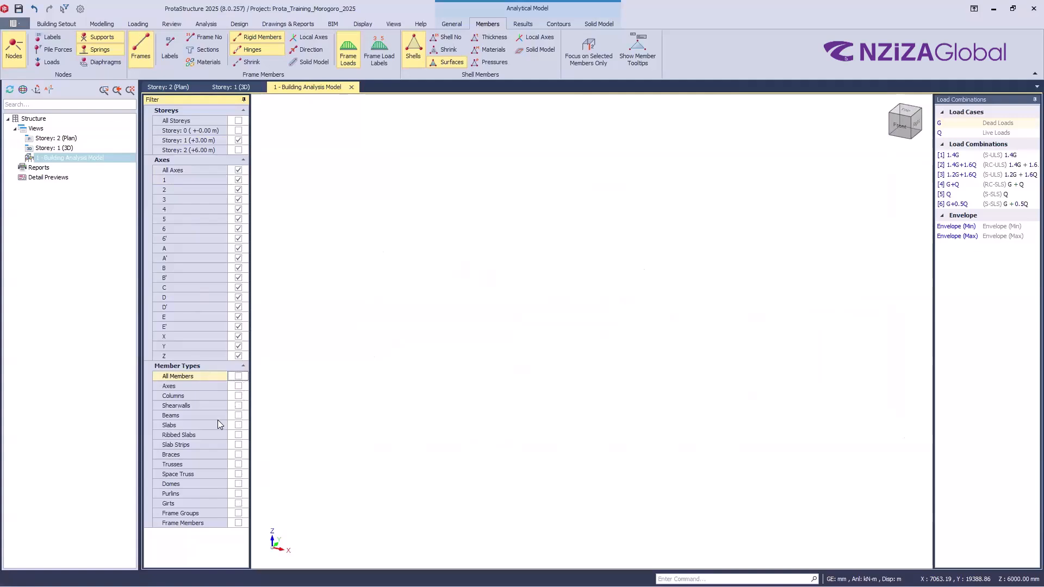
click(238, 416)
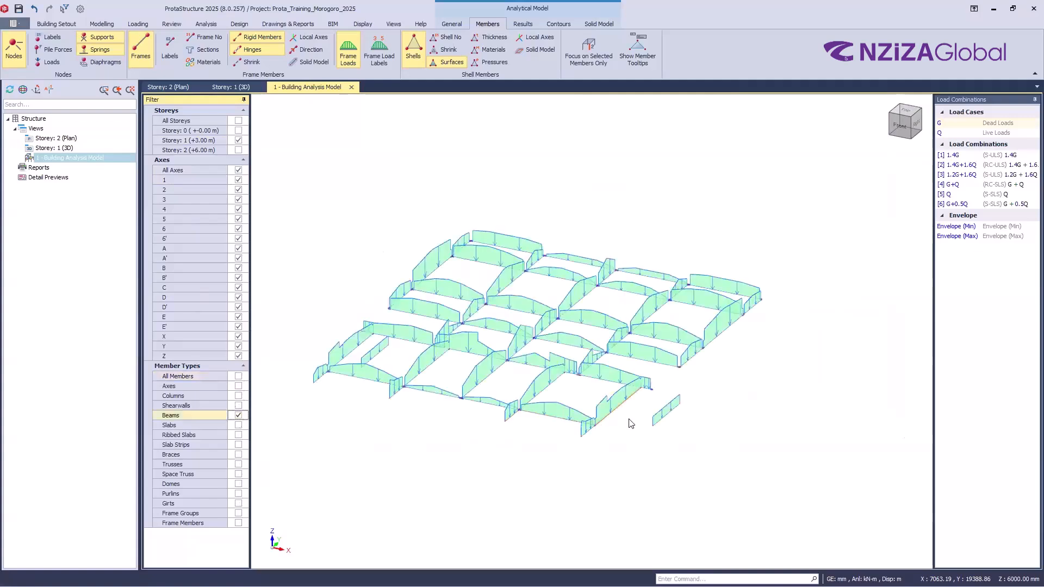
scroll(669, 423, up, 2)
scroll(781, 377, down, 2)
middle_drag(715, 423, 751, 438)
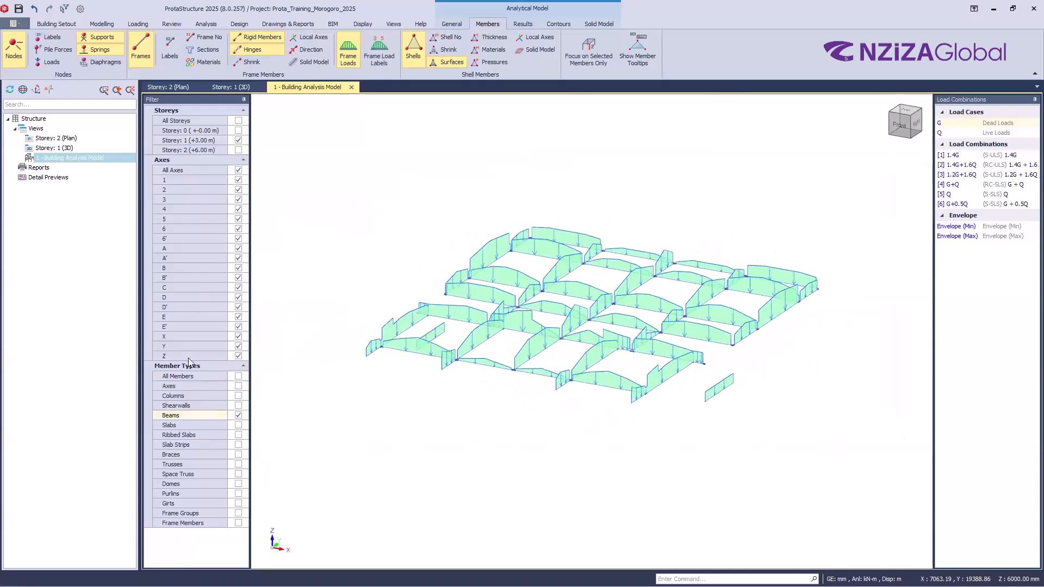
middle_drag(417, 410, 250, 421)
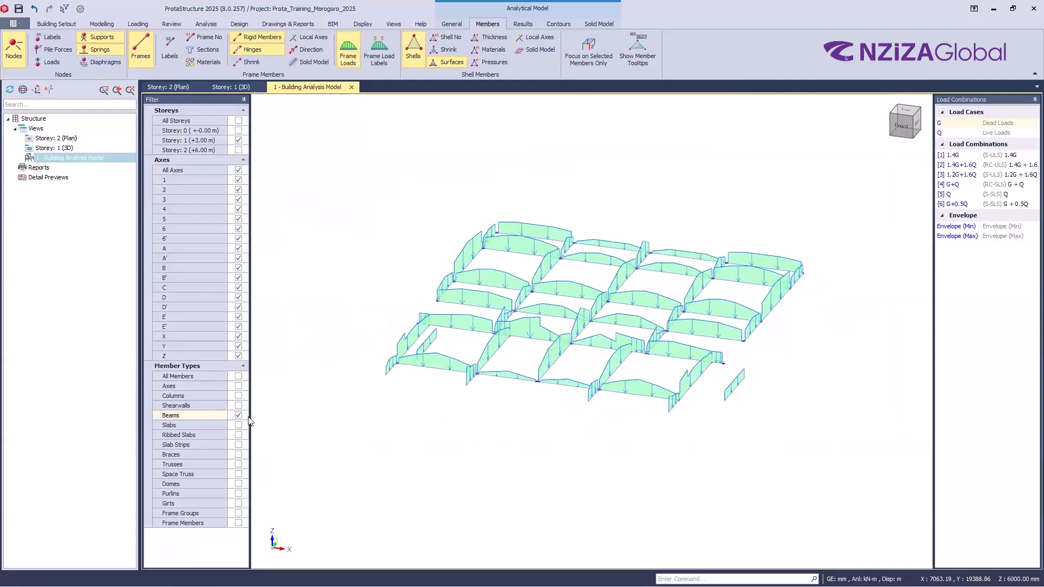
- Restrict the displayed beams to those on axis 1 only
click(238, 170)
click(238, 180)
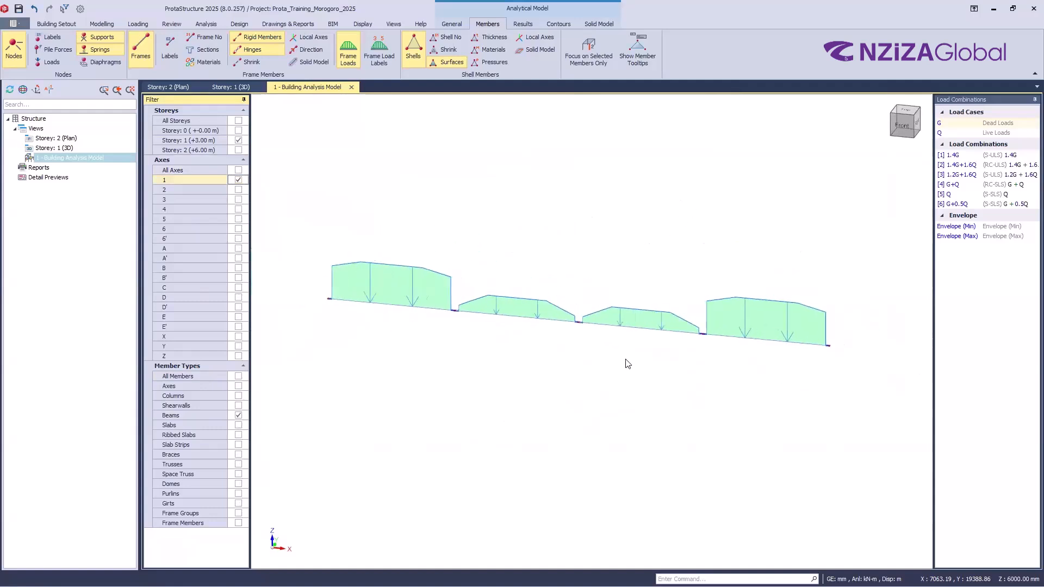
scroll(725, 372, down, 2)
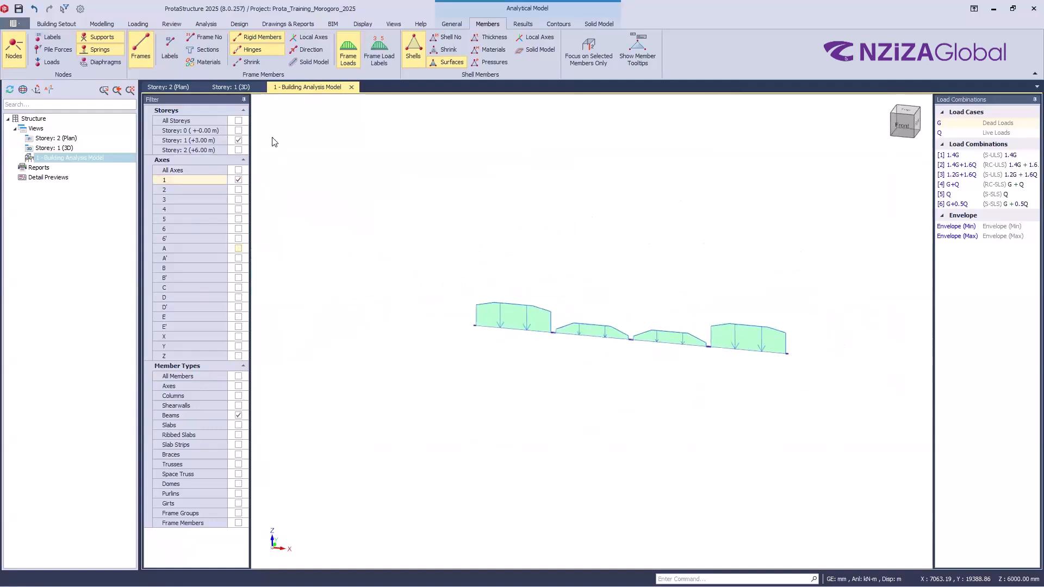
- Display the frame load labels on the axis 1 beams
click(386, 64)
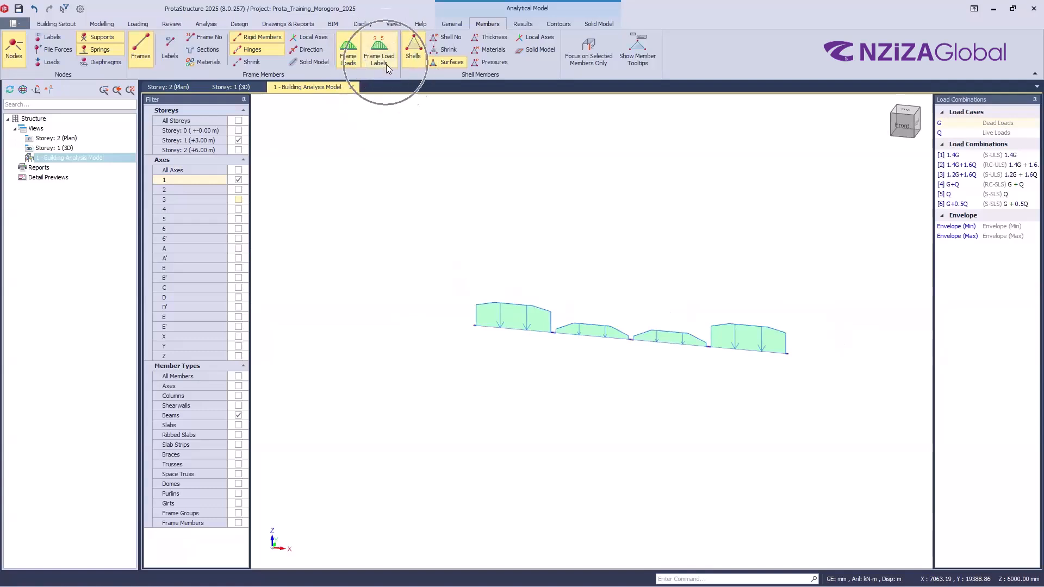
scroll(716, 361, up, 2)
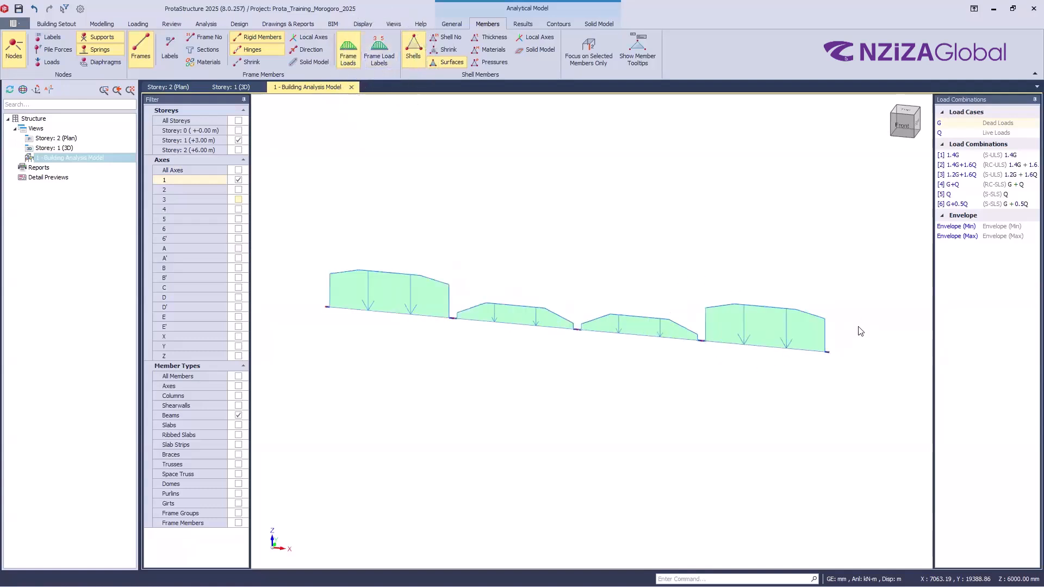
click(374, 60)
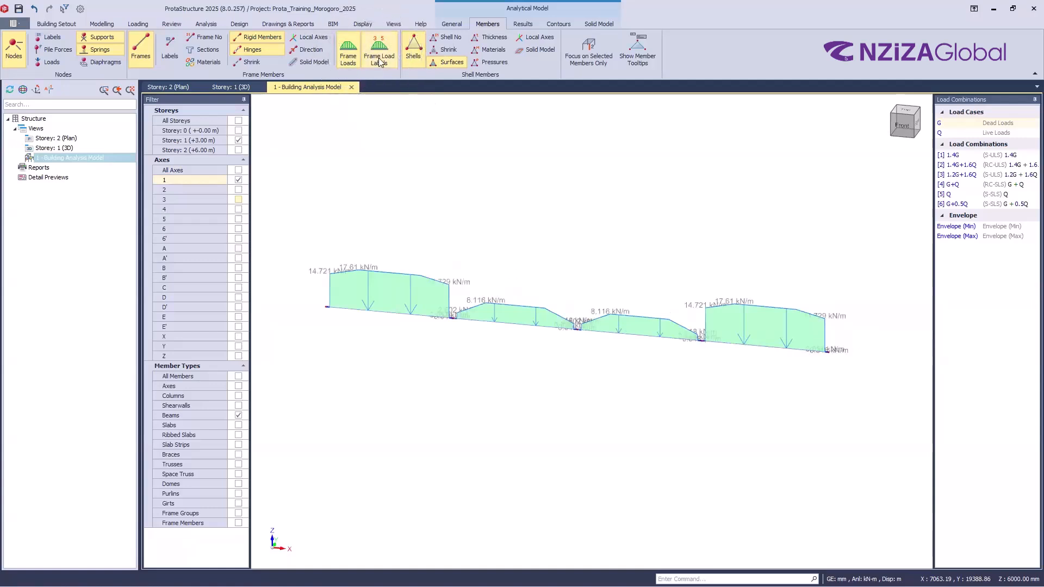
- Examine the labelled load values along the axis 1 beams, including the end span and a beam joint
scroll(864, 335, up, 3)
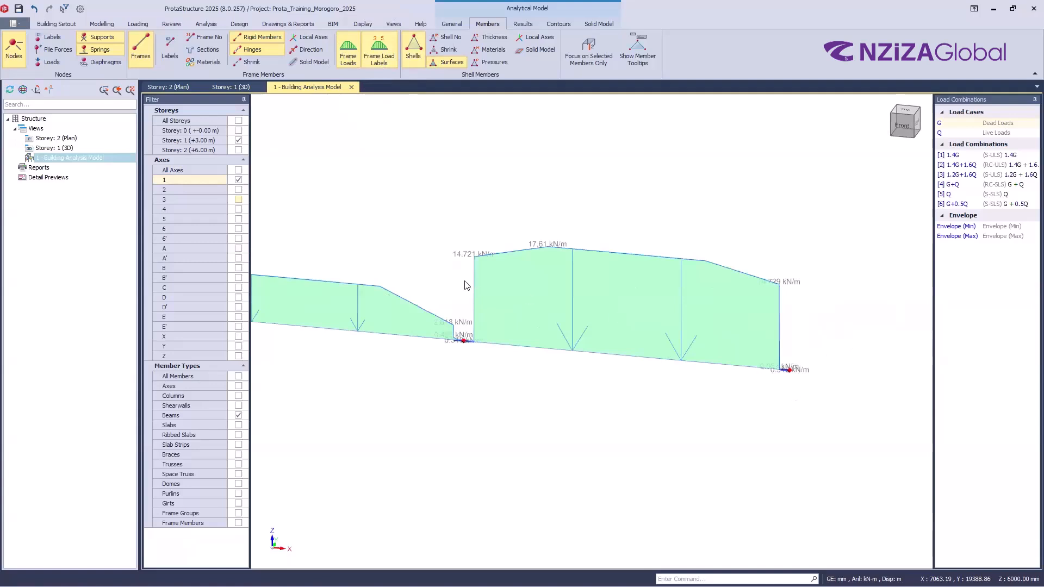
scroll(532, 257, up, 2)
click(560, 242)
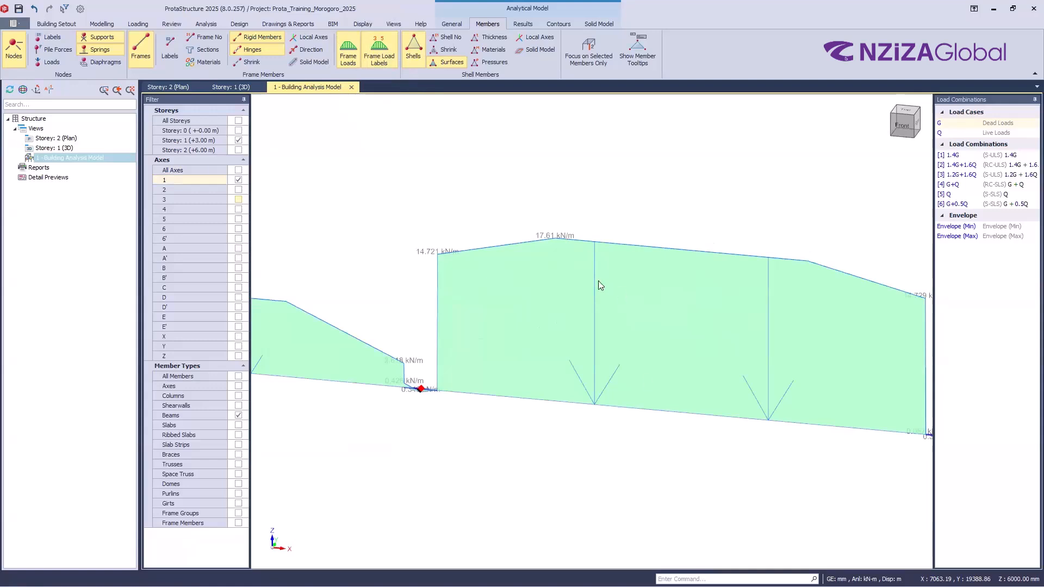
scroll(600, 285, up, 2)
scroll(543, 319, down, 6)
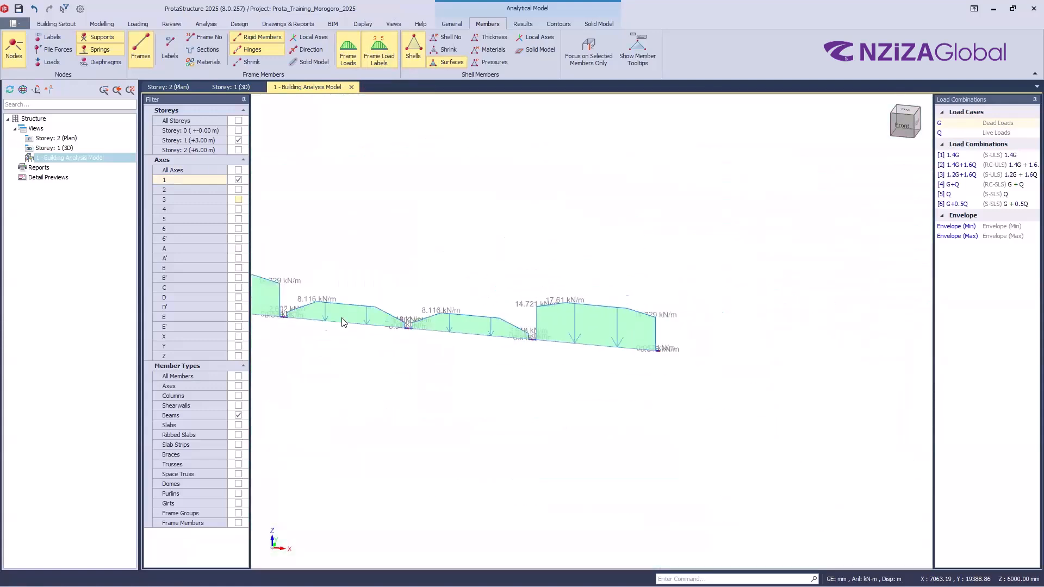
scroll(391, 318, up, 5)
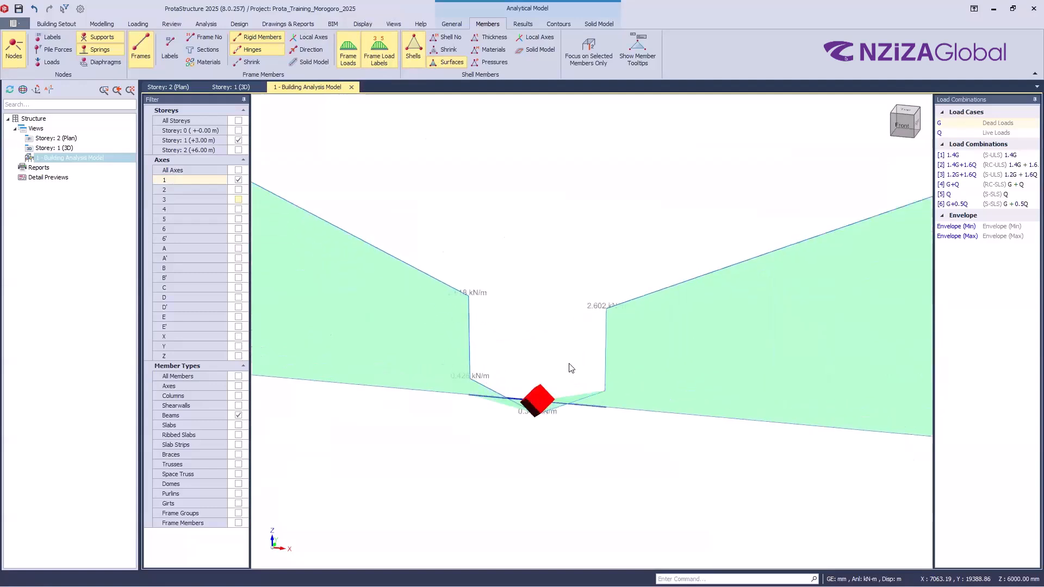
scroll(547, 356, down, 5)
middle_drag(625, 352, 601, 361)
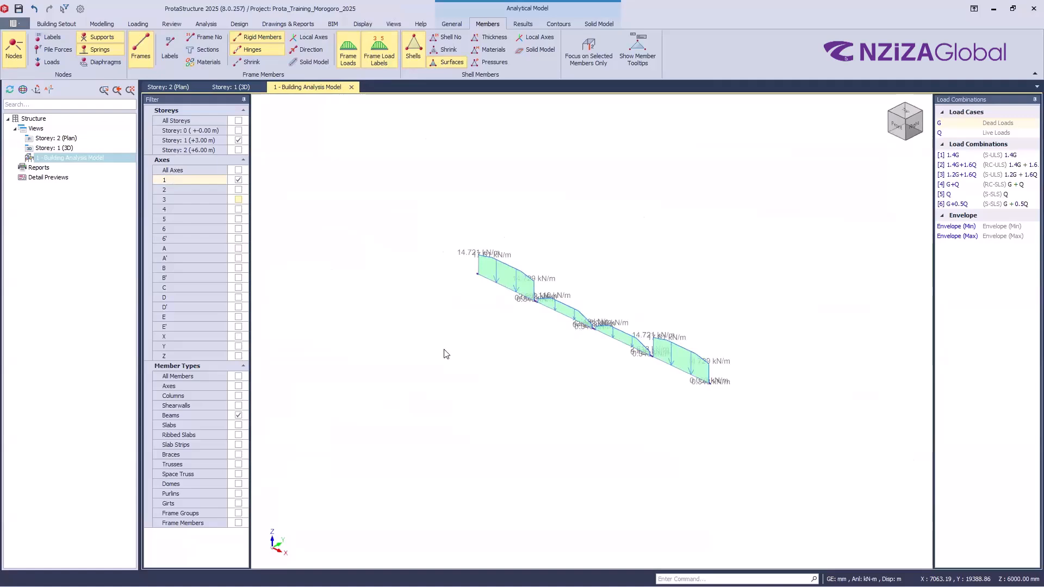
- Redisplay all axes and all member types of the first-storey model with the load labels on
click(238, 170)
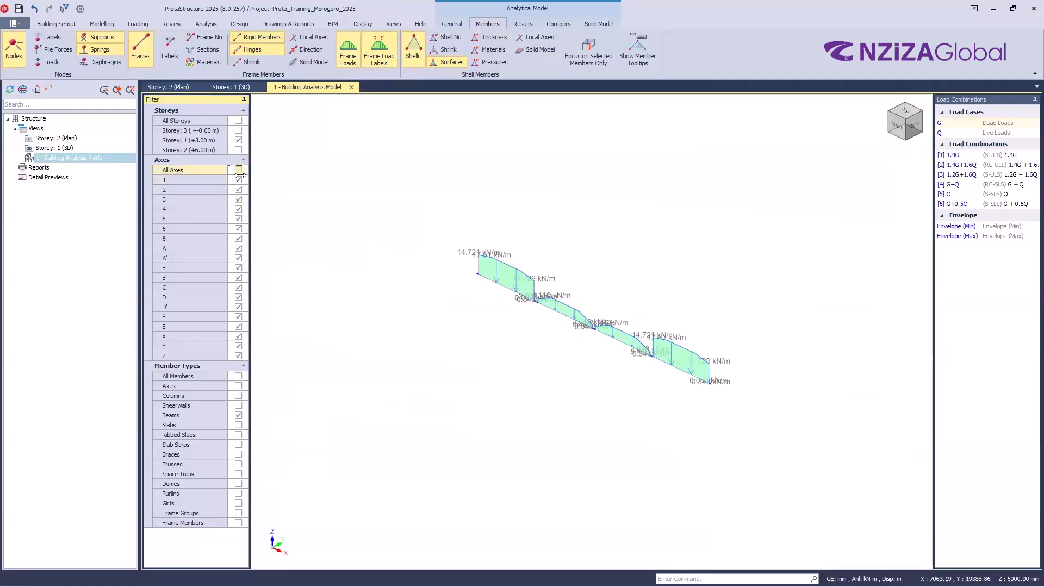
click(239, 376)
scroll(519, 304, up, 5)
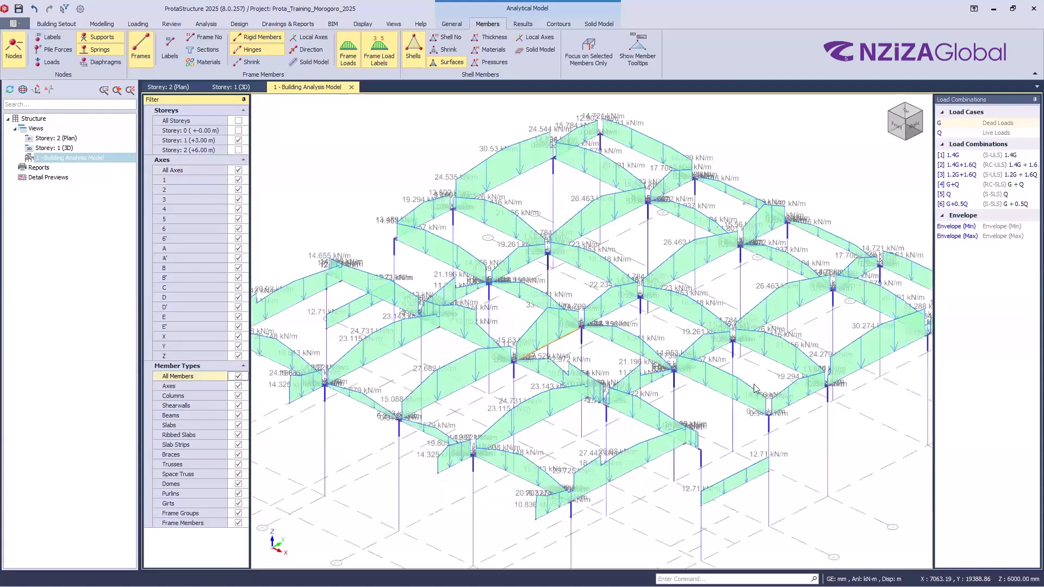
- Examine the load labels around the joints and the separate lower beam, and hide the frame load labels
scroll(350, 185, up, 6)
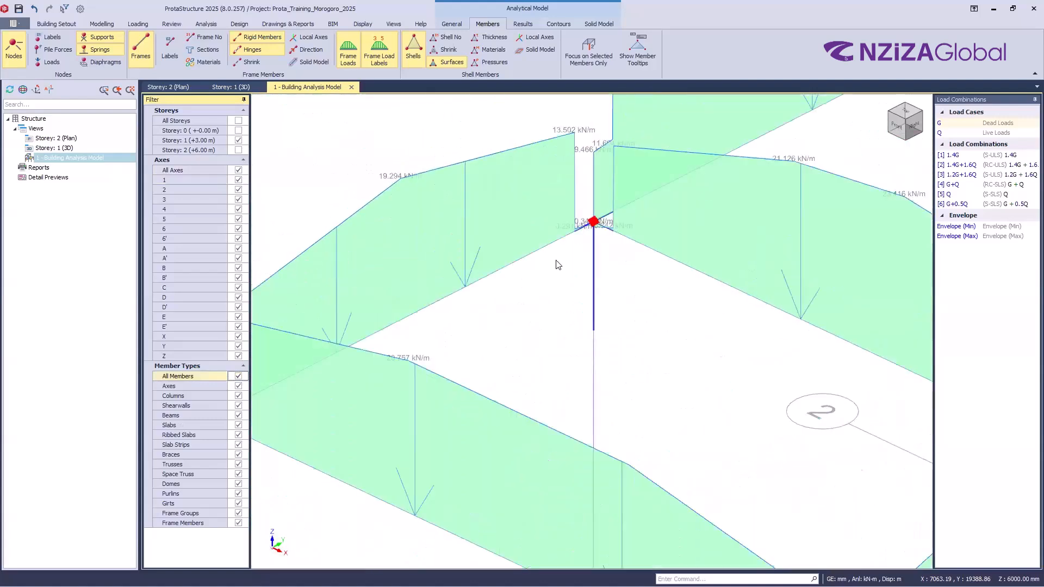
scroll(536, 252, down, 4)
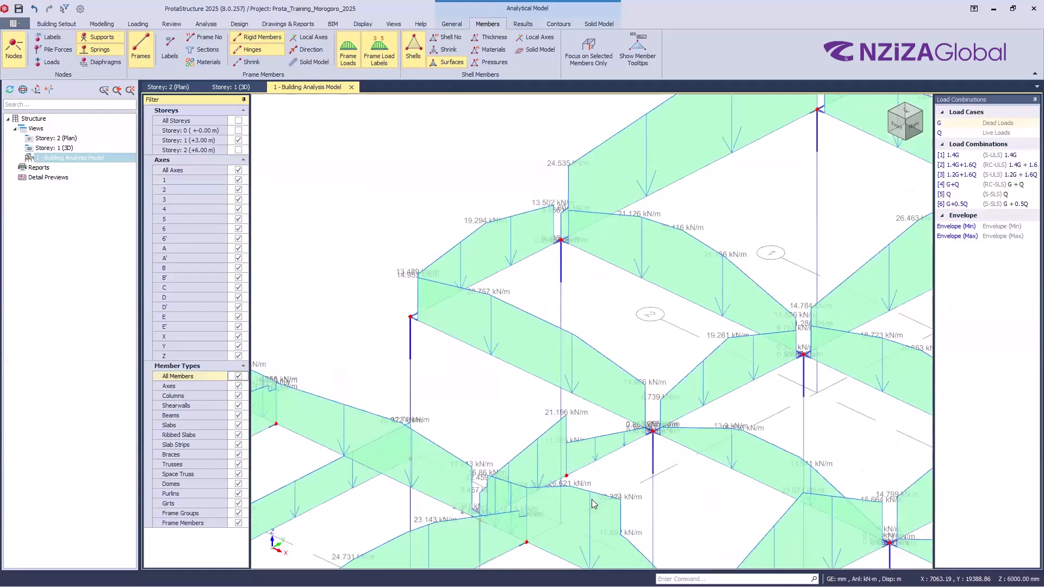
scroll(595, 500, up, 4)
scroll(550, 422, down, 4)
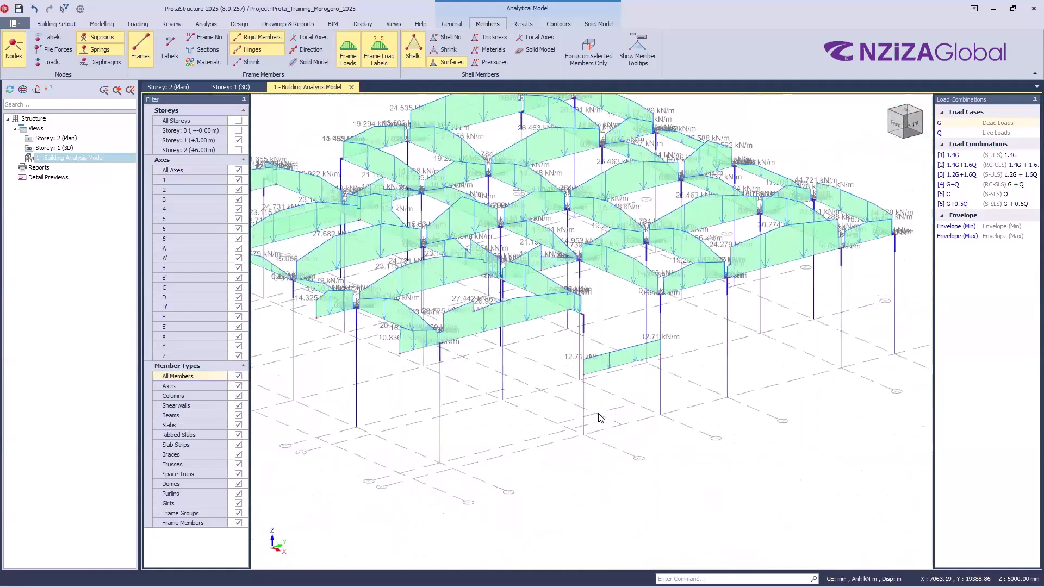
scroll(598, 417, up, 2)
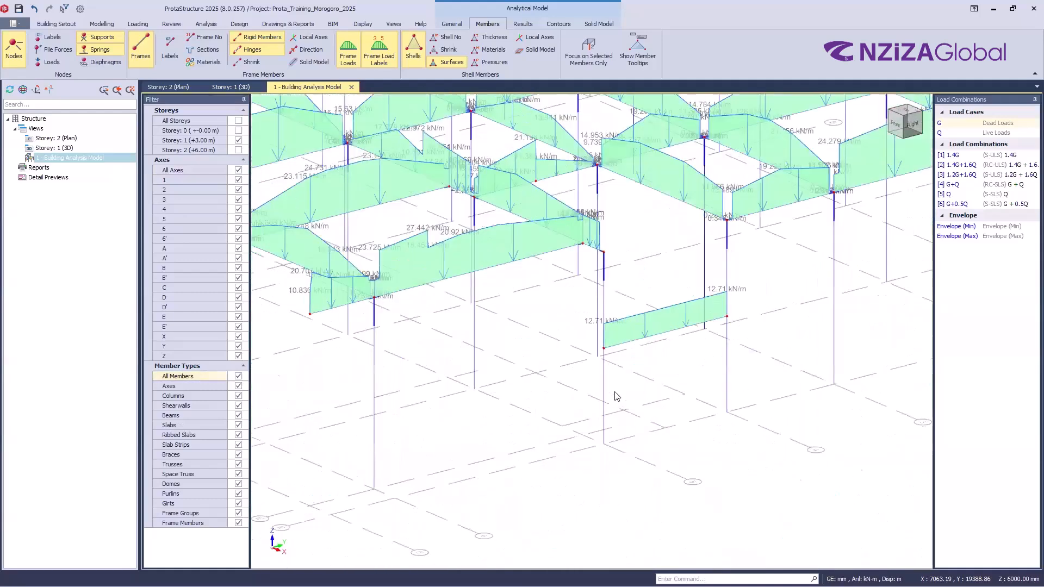
click(394, 59)
scroll(726, 449, up, 1)
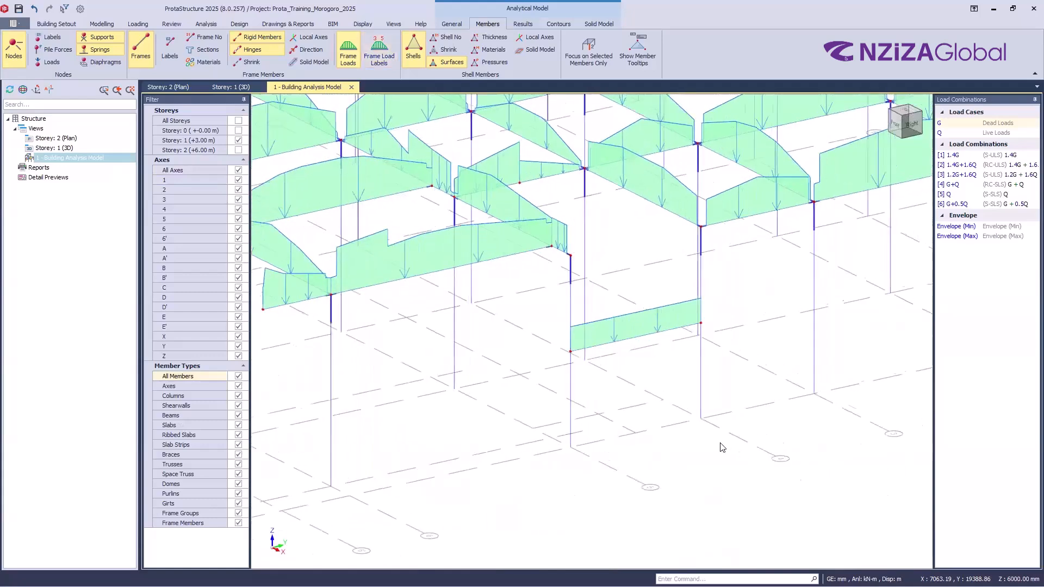
- Examine the frame load on the separate lower beam between the two columns of the first-storey model
middle_drag(721, 443, 721, 441)
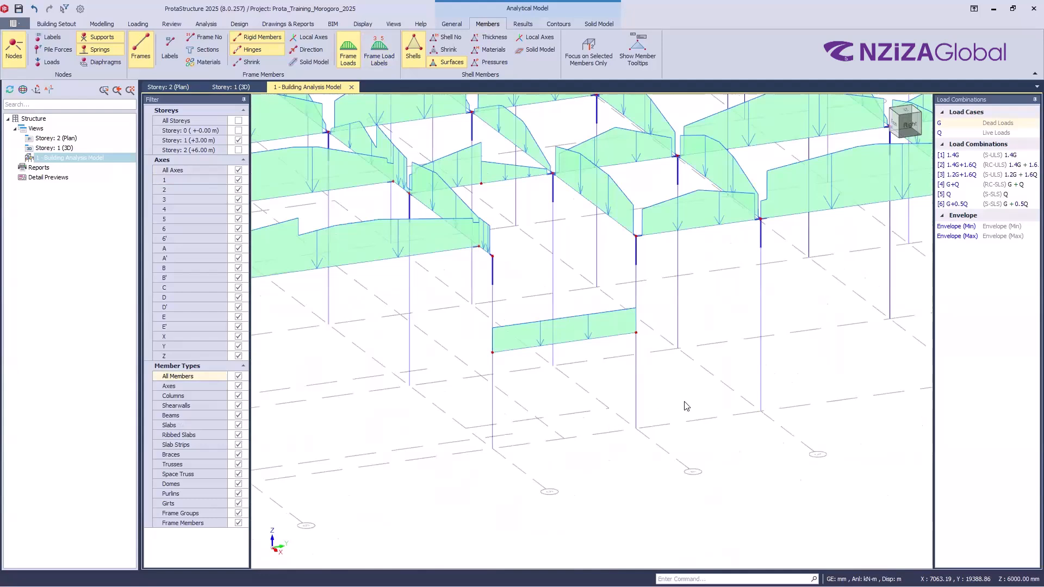
middle_drag(577, 364, 622, 403)
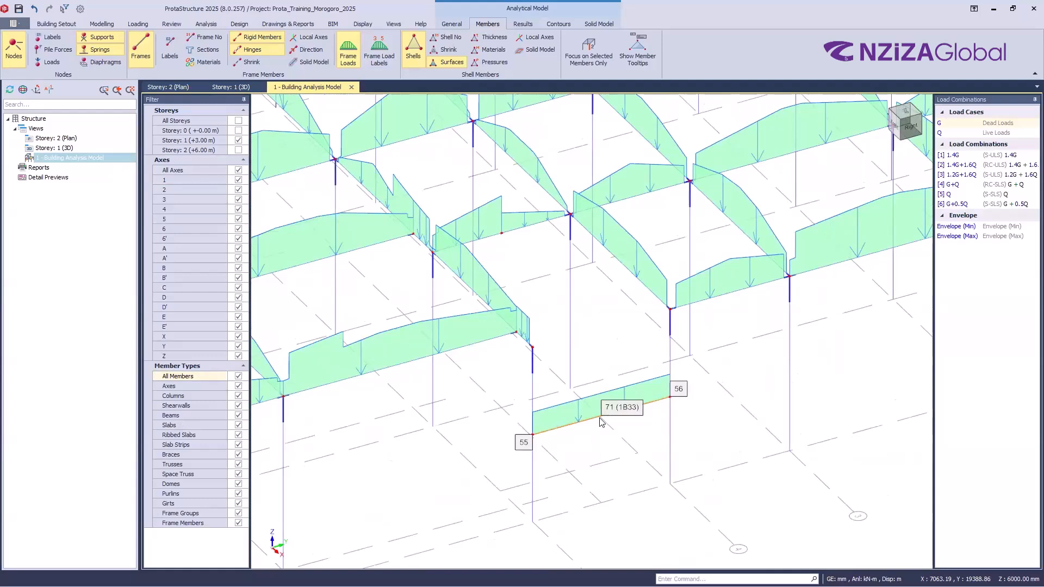
scroll(660, 405, down, 5)
scroll(659, 405, up, 2)
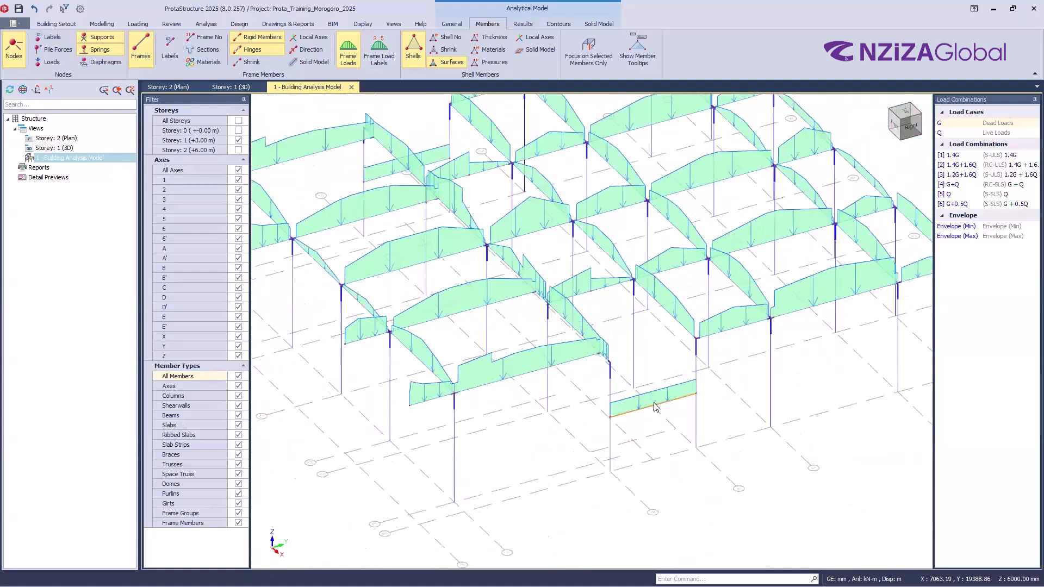
scroll(660, 405, up, 2)
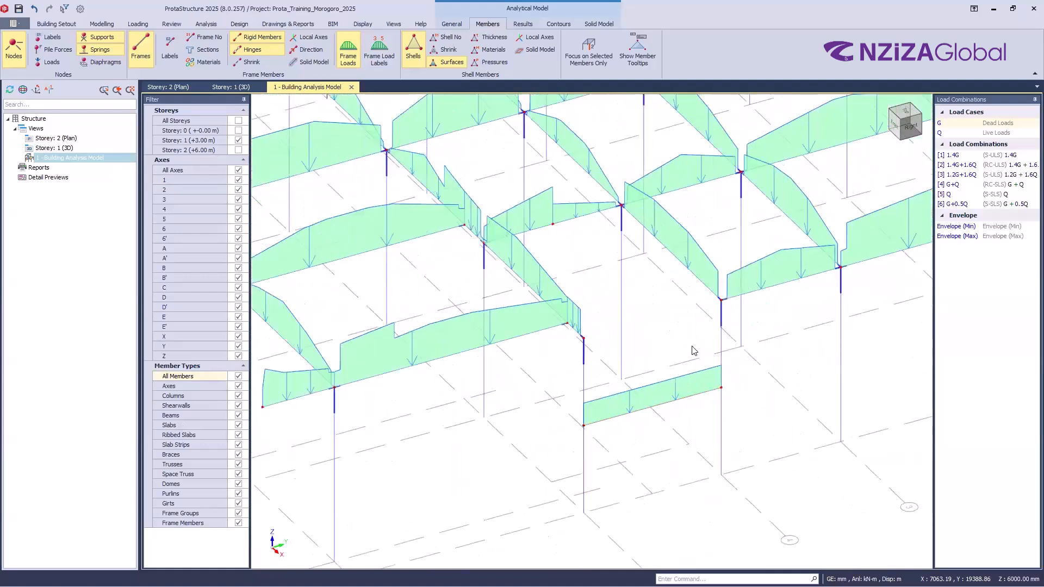
scroll(727, 424, up, 2)
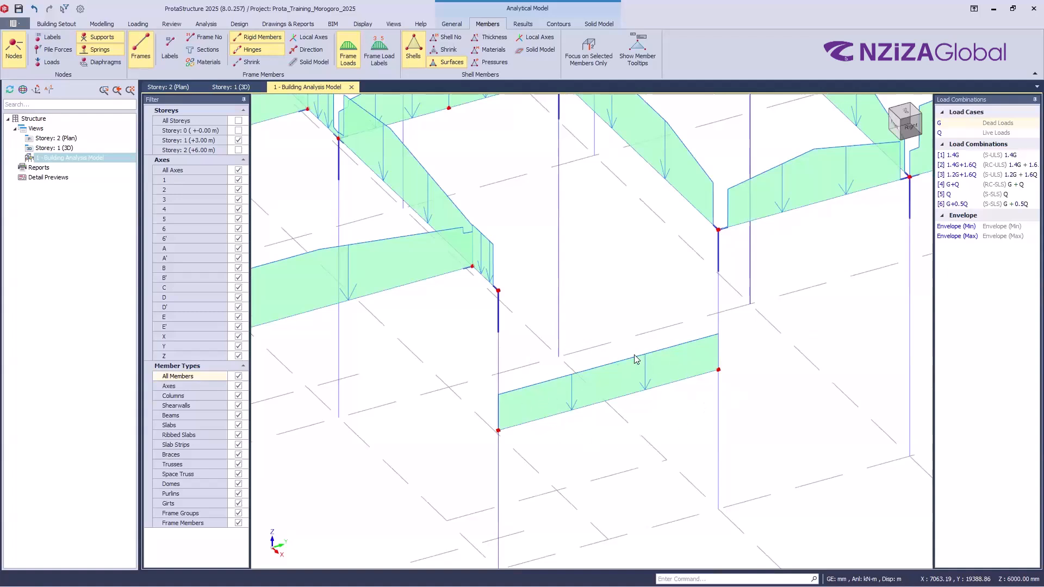
click(615, 389)
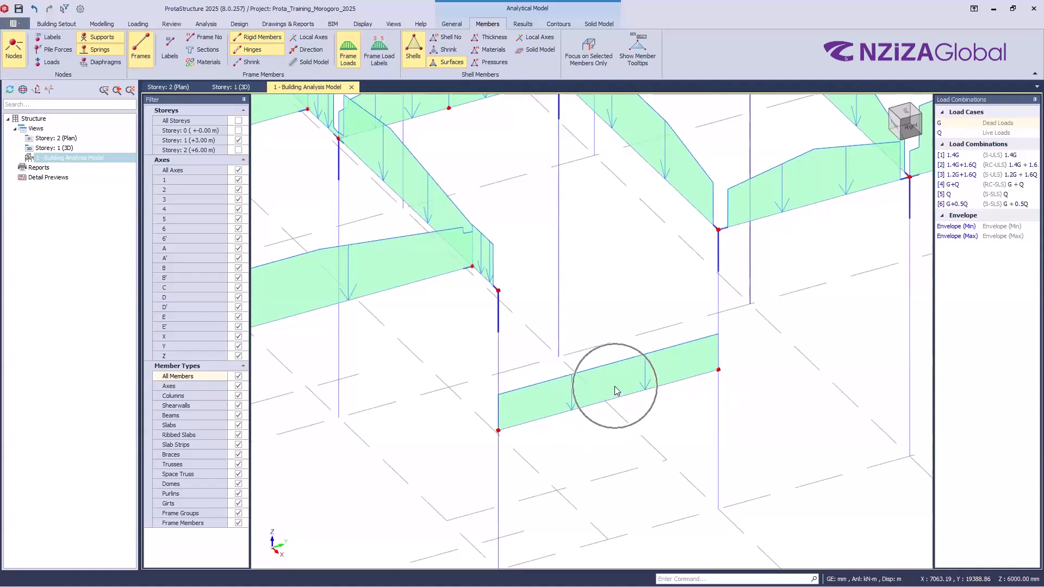
click(615, 389)
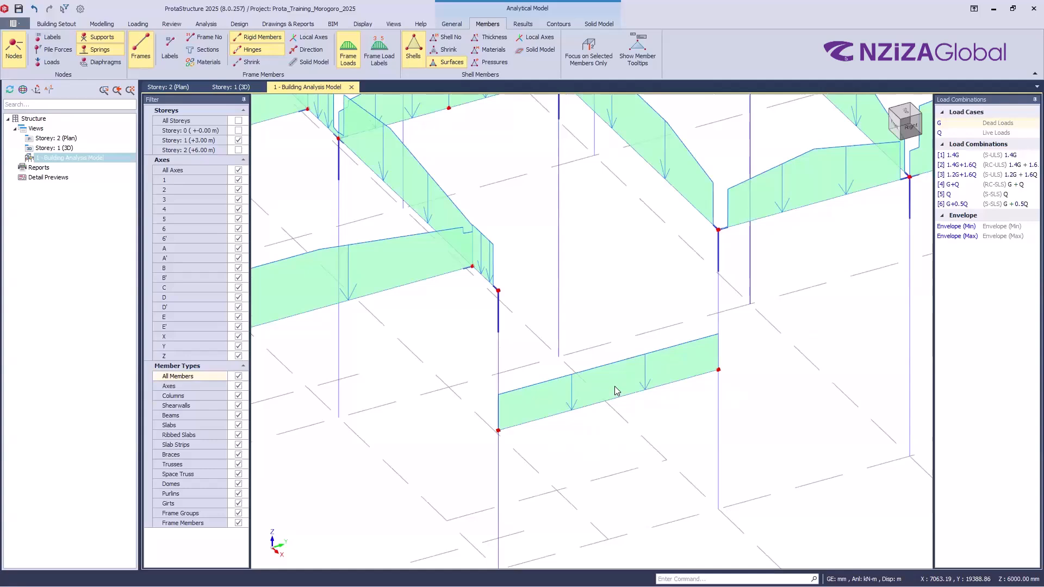
- Examine the dead load distribution over all beams of the first-storey model
scroll(757, 316, down, 10)
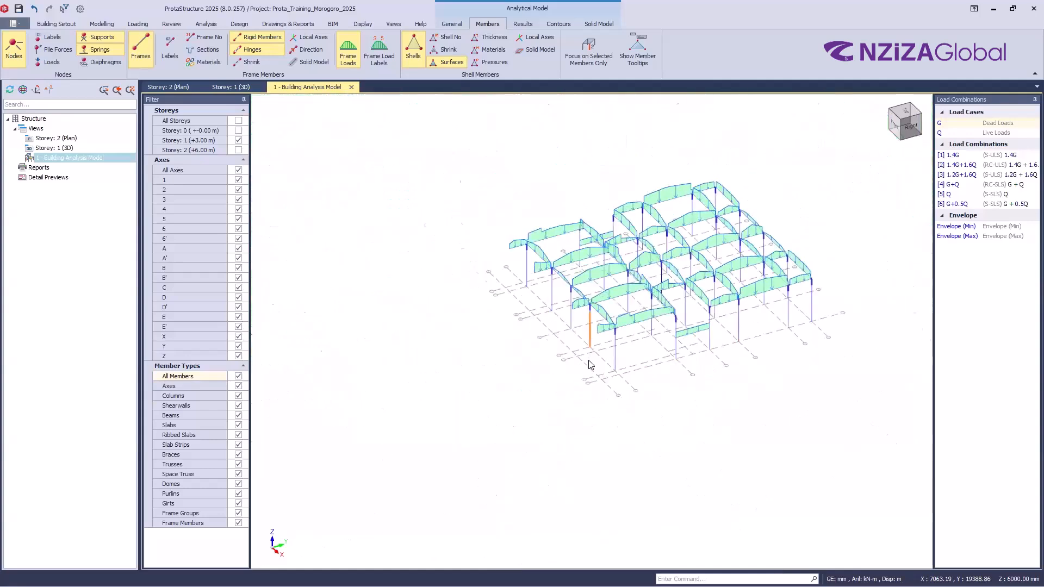
scroll(590, 361, up, 5)
scroll(680, 391, up, 2)
scroll(645, 379, down, 5)
middle_drag(724, 397, 877, 301)
scroll(877, 302, up, 6)
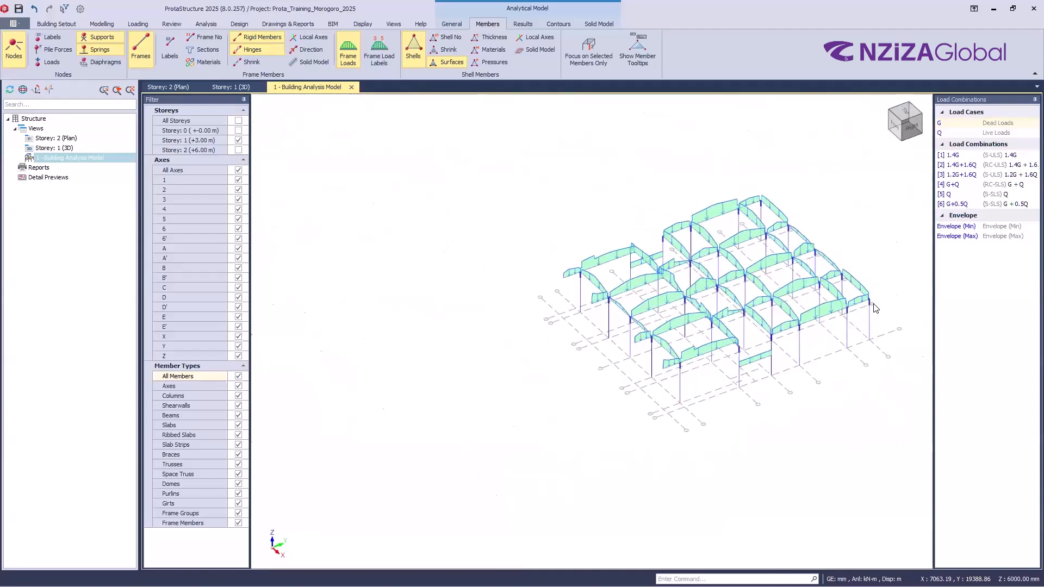
middle_drag(575, 361, 546, 312)
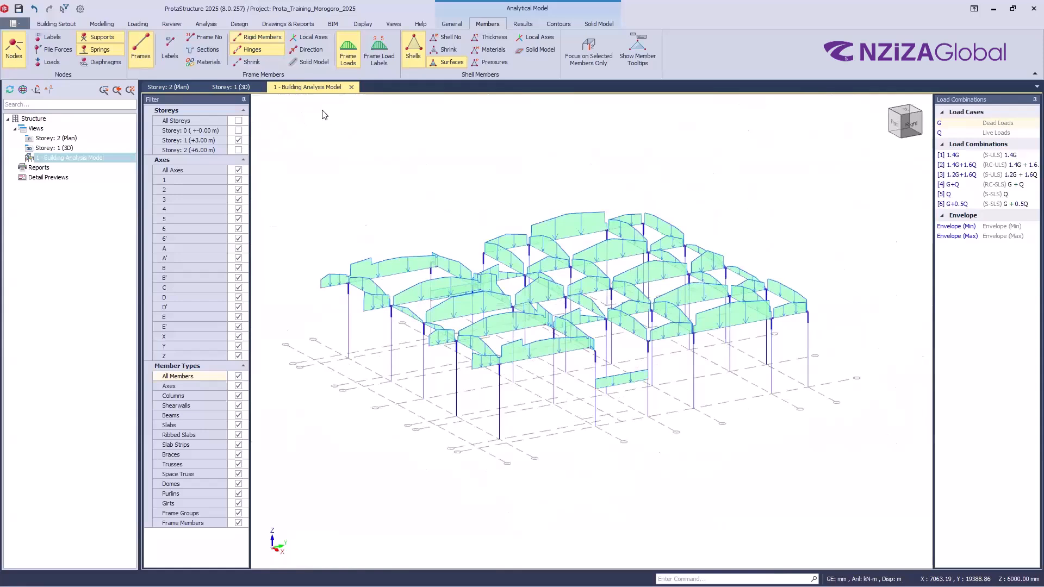
- Hide the frame loads and display all storeys of the analytical model
click(345, 58)
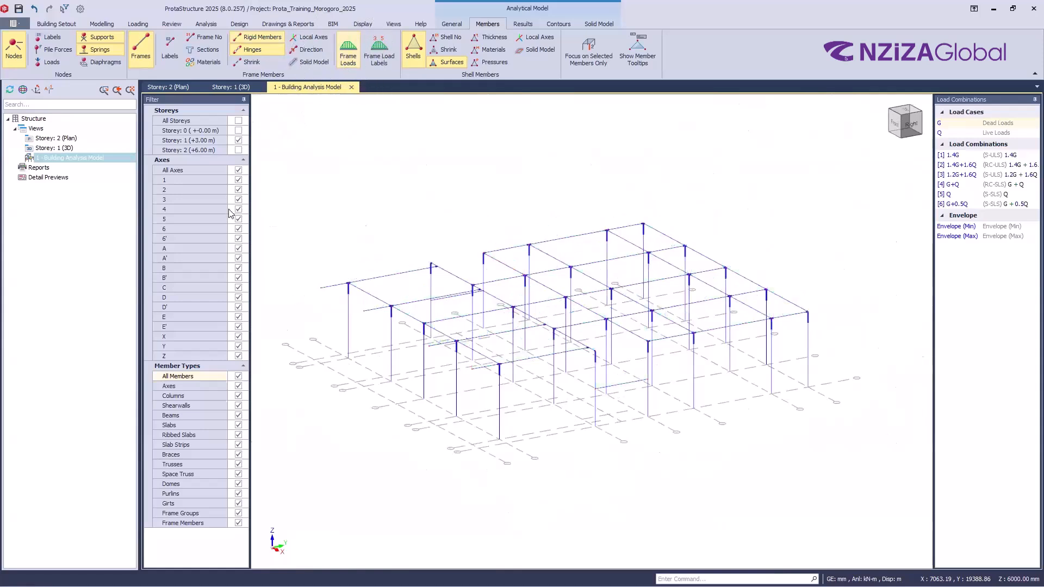
click(238, 120)
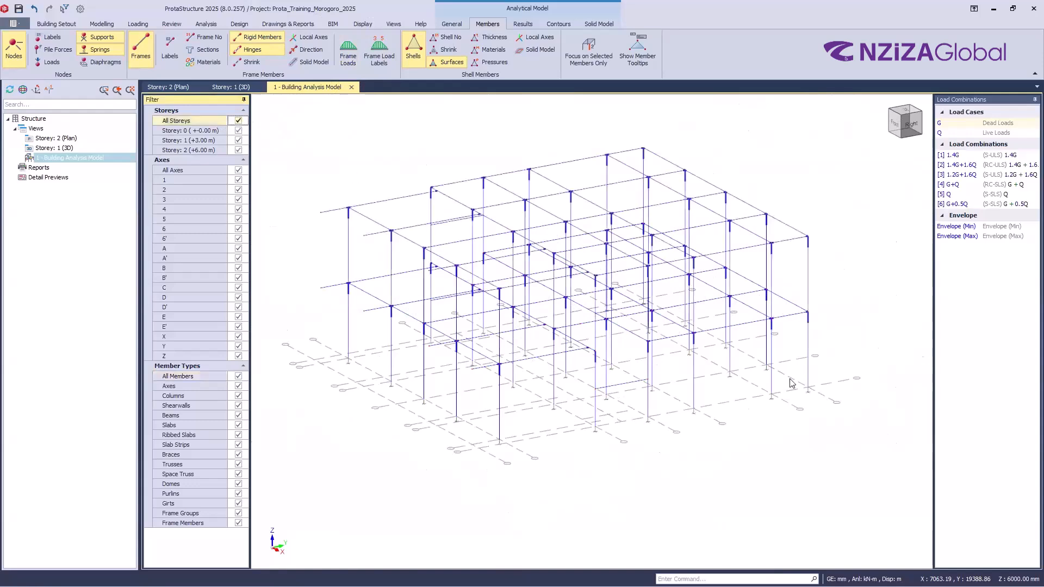
scroll(768, 379, down, 3)
scroll(778, 285, up, 3)
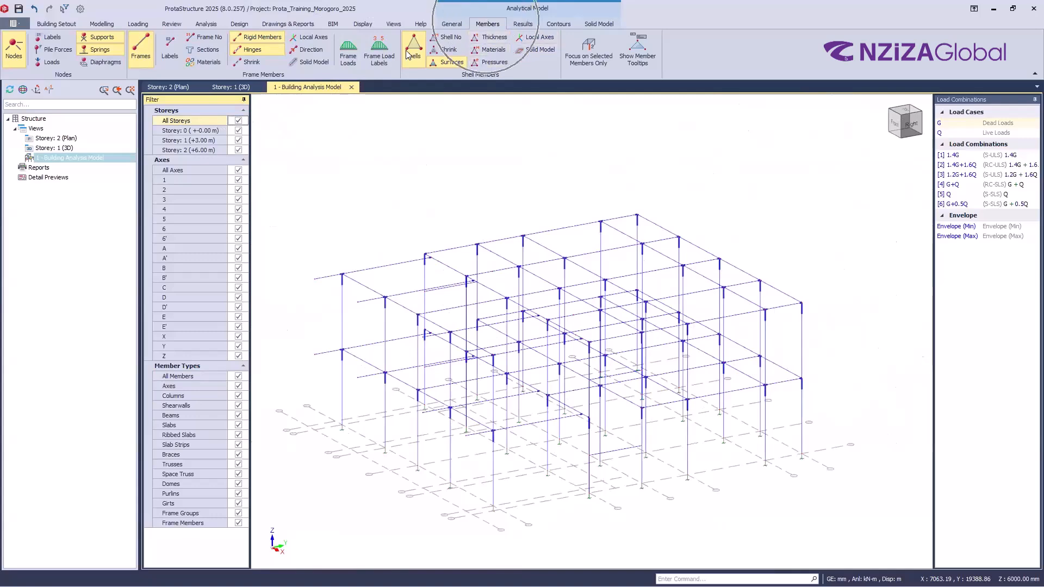
- Display the frame loads on all storeys, hide them again and open the analysis result options
click(349, 54)
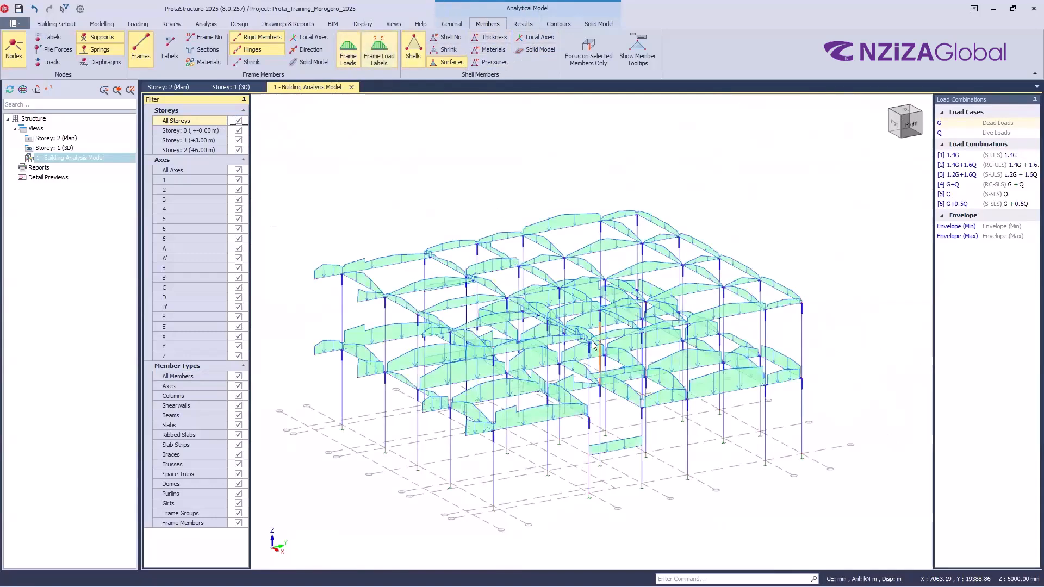
scroll(597, 337, up, 2)
scroll(694, 351, down, 2)
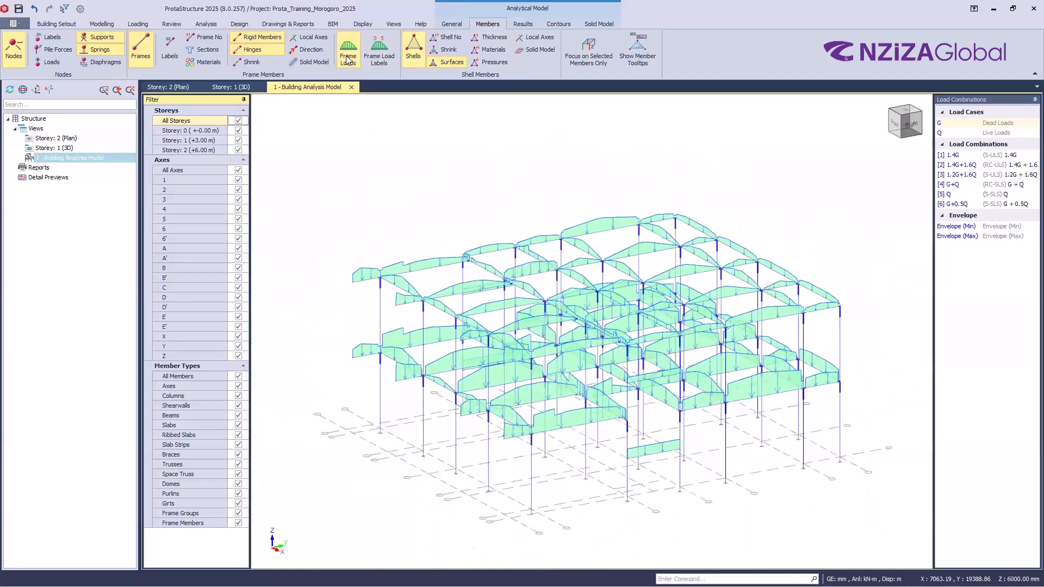
click(349, 55)
click(528, 25)
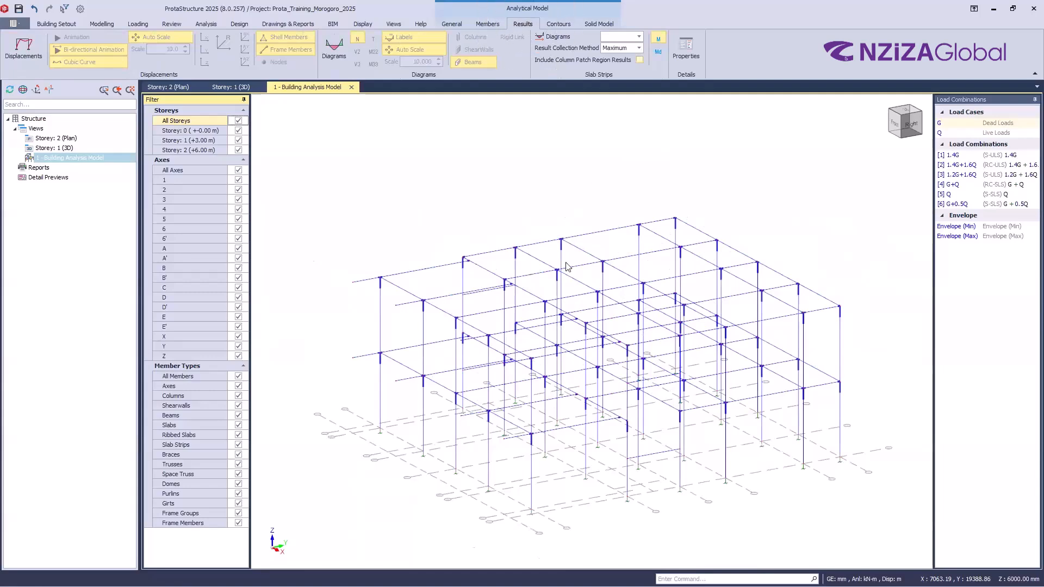
scroll(581, 274, up, 3)
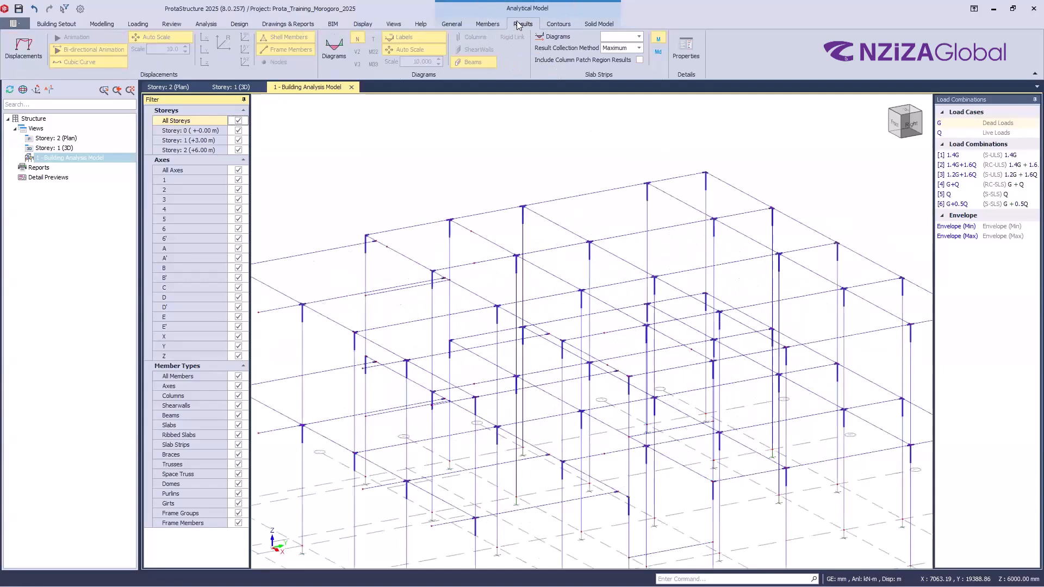
- Turn on the frame load labels, show the labelled loads on all storeys, and hide the frame loads
click(489, 23)
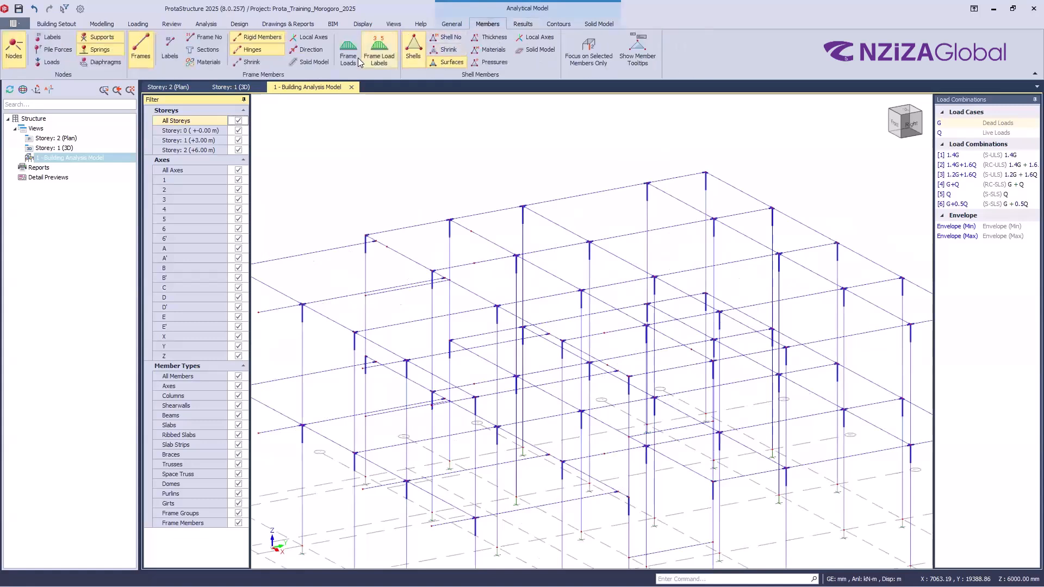
click(375, 57)
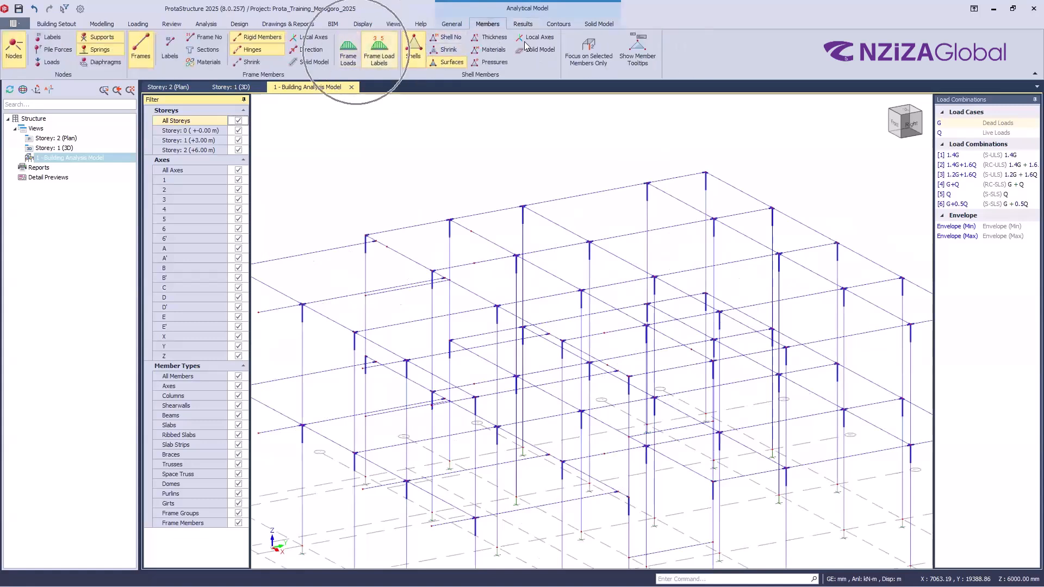
click(521, 25)
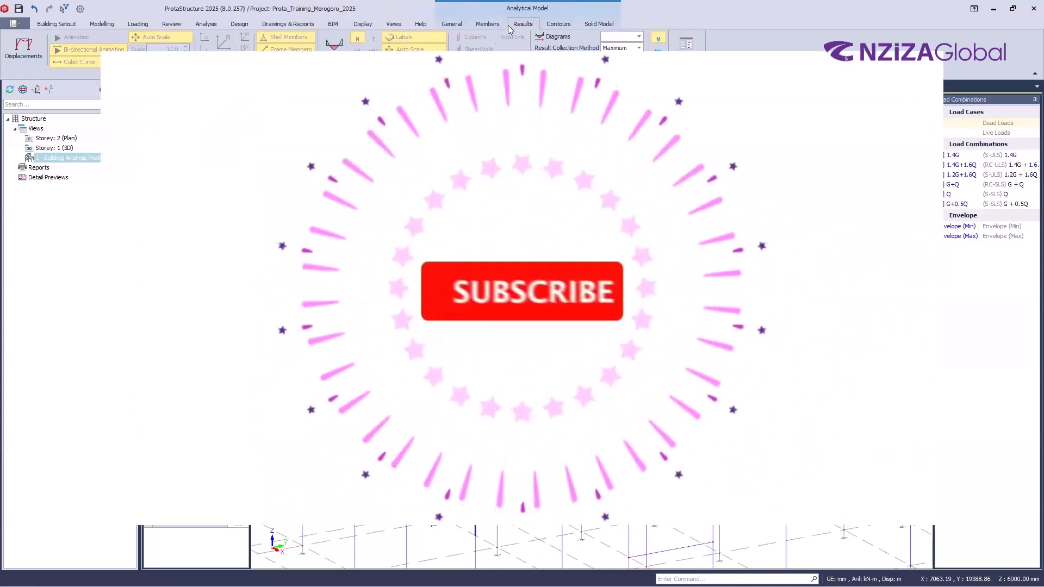
click(496, 25)
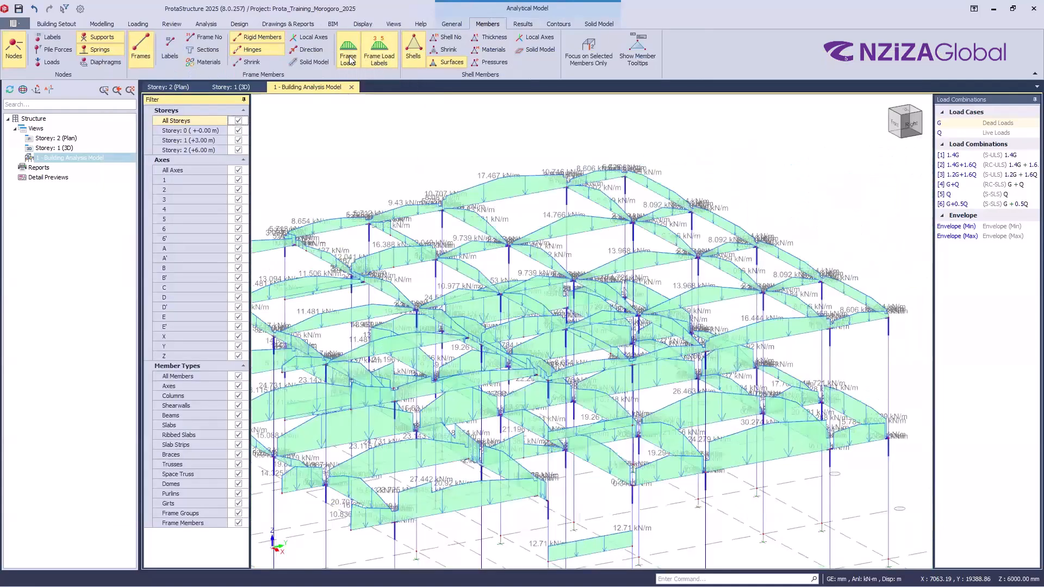
click(349, 57)
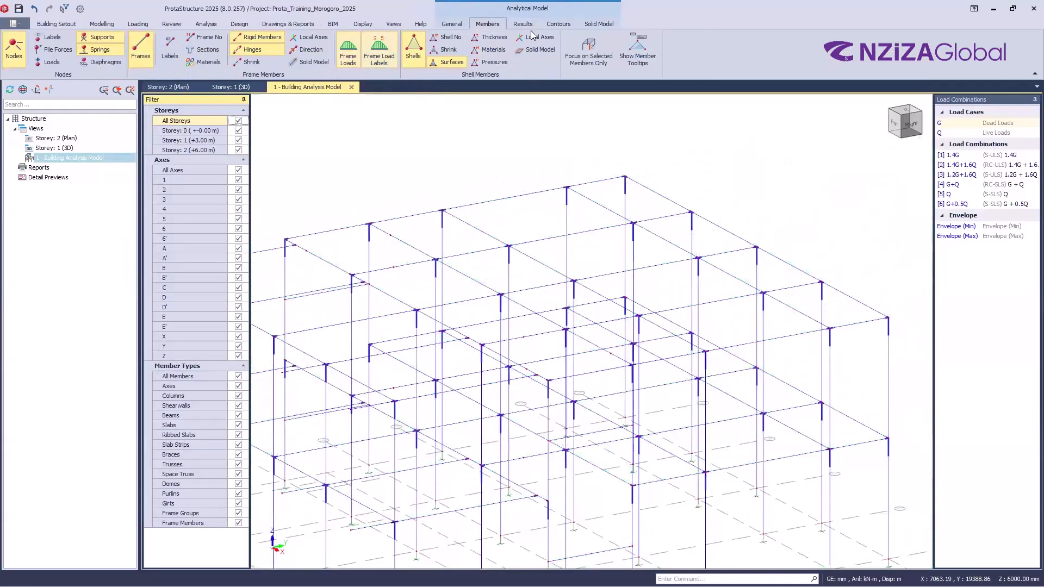
- Display the displacement results of the whole two-storey frame for the dead load case G
click(521, 24)
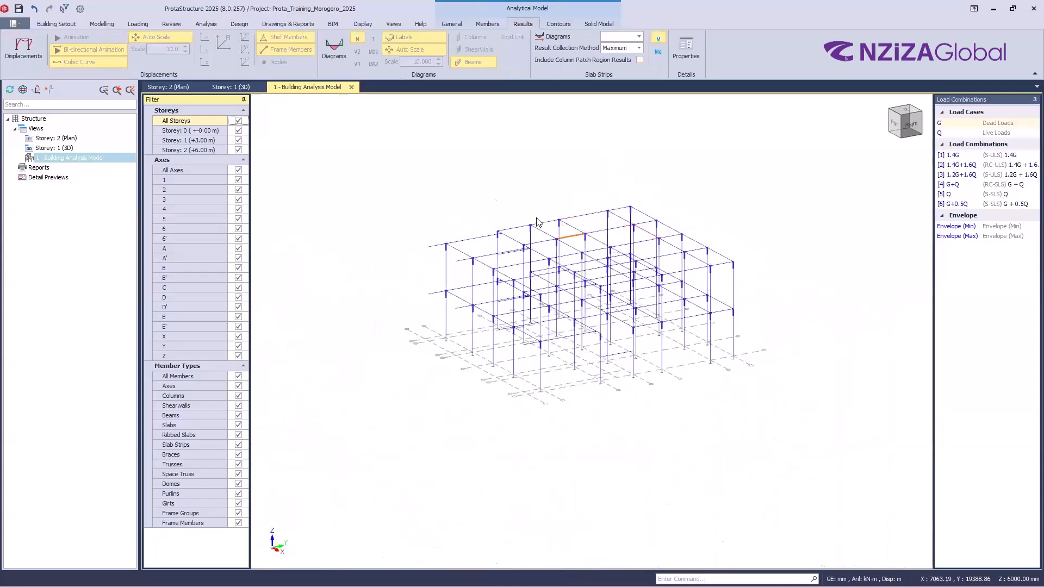
scroll(609, 443, up, 2)
middle_drag(659, 466, 588, 432)
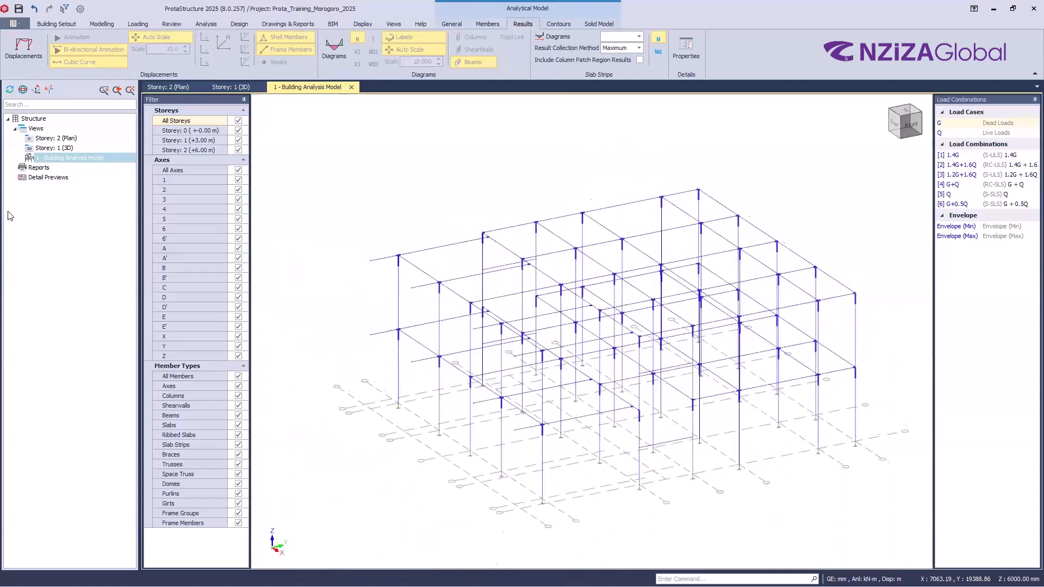
click(28, 58)
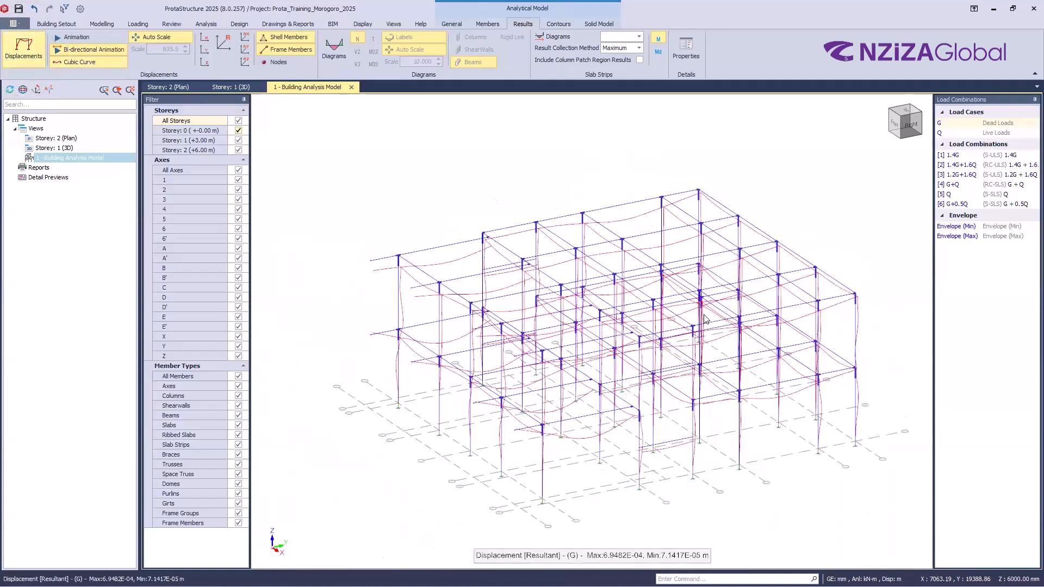
- Examine the deflected shape of the beams and columns from different sides of the building
scroll(704, 318, up, 2)
scroll(771, 368, up, 2)
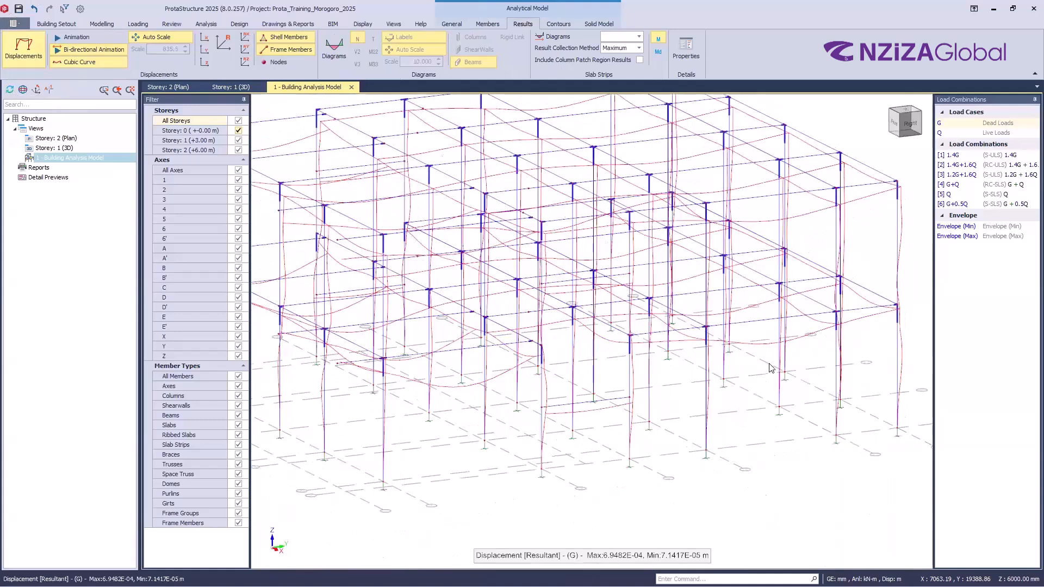
scroll(753, 423, down, 5)
middle_drag(744, 459, 845, 436)
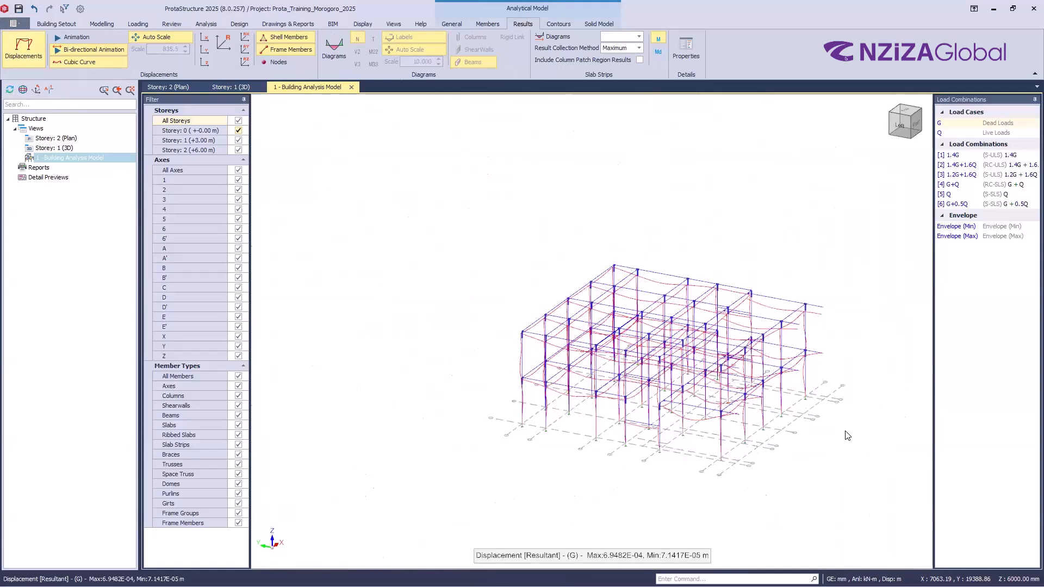
scroll(846, 436, up, 3)
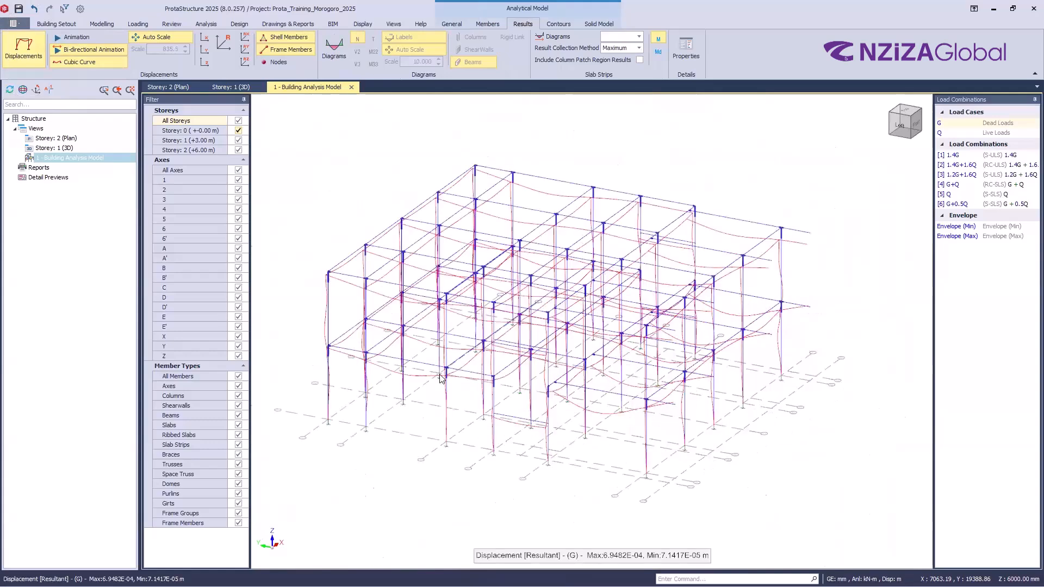
scroll(681, 444, up, 2)
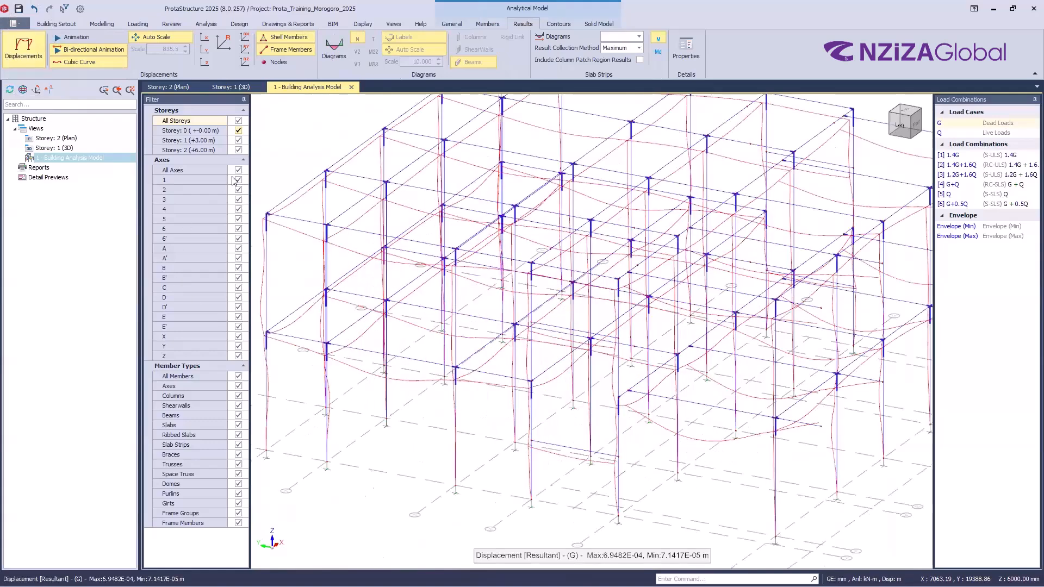
- Limit the displacement display to Storey 1 (+3.00 m) only
click(239, 120)
click(238, 130)
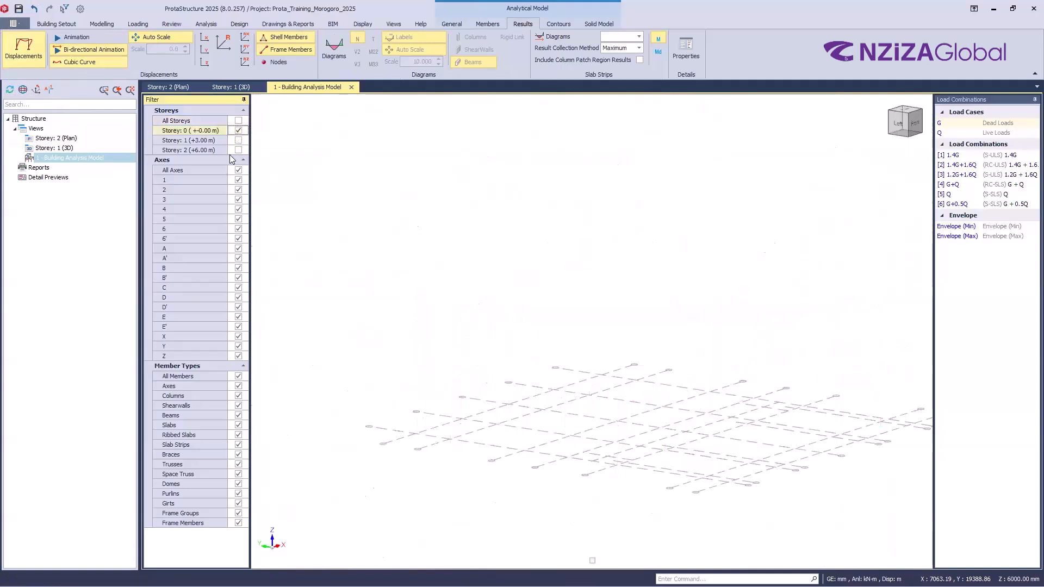
click(239, 130)
click(239, 140)
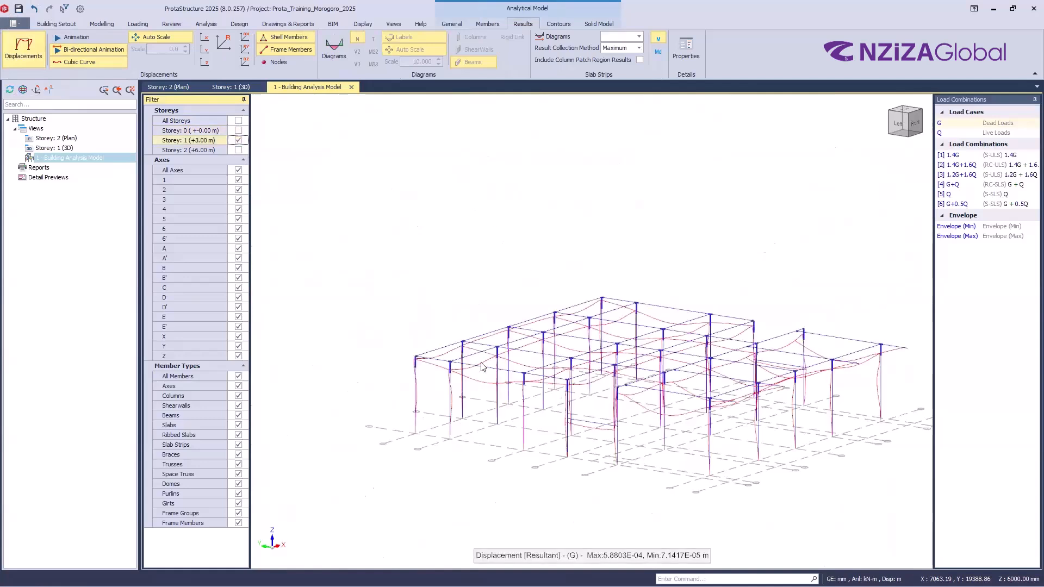
- Limit the displayed axes to axis 1 and view the deflected shape of its frame
click(238, 170)
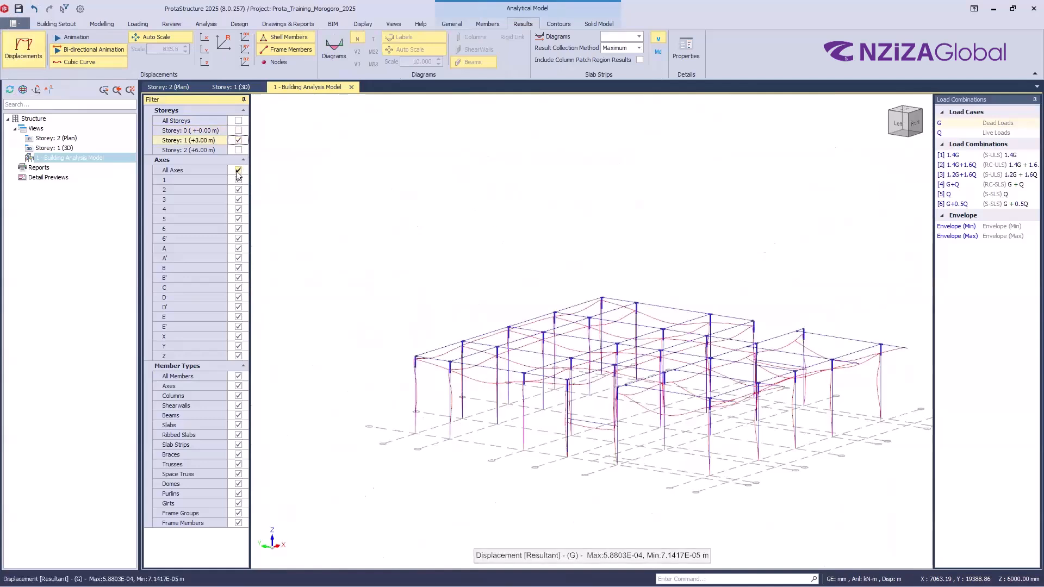
click(238, 180)
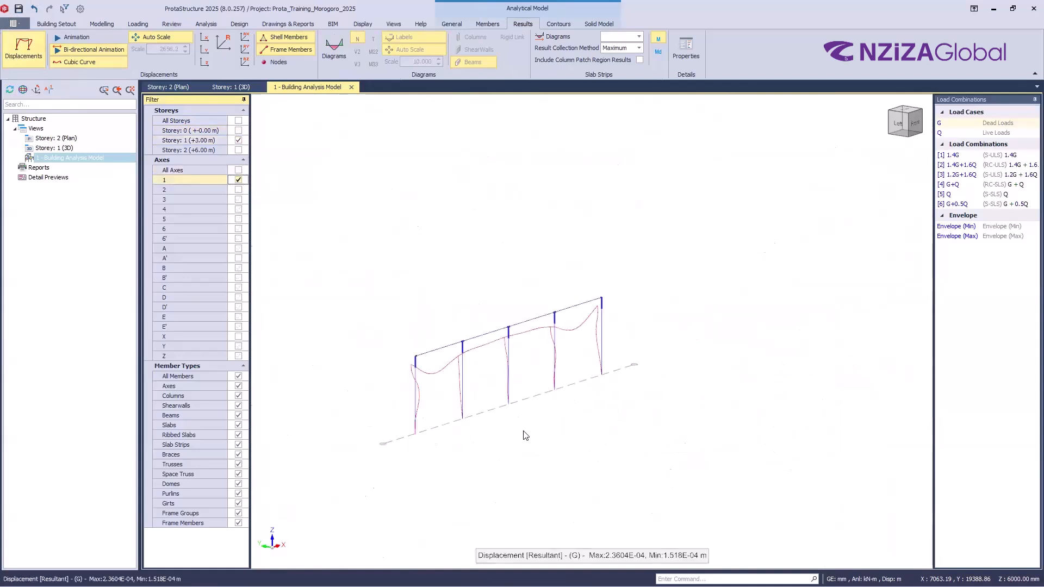
middle_drag(548, 426, 593, 422)
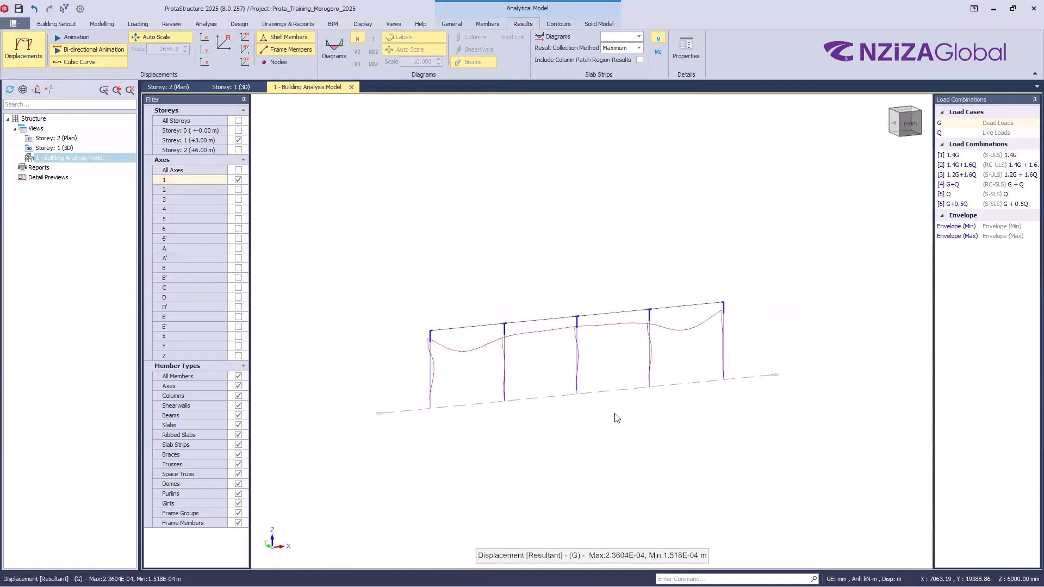
scroll(619, 407, up, 2)
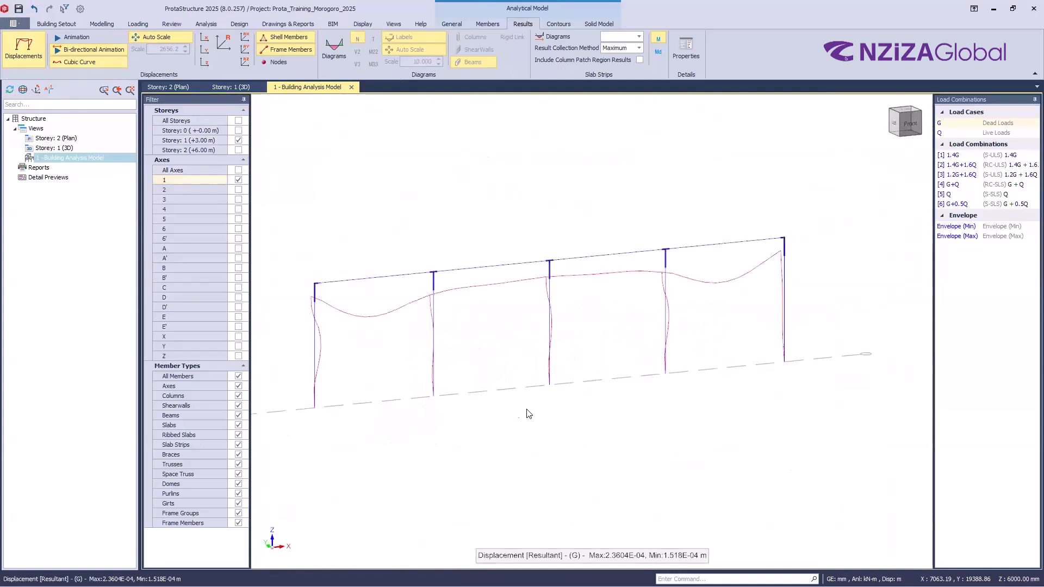
- Display all axes again and examine the deflected shape of the whole Storey 1 frame under dead load G
middle_drag(530, 411, 563, 380)
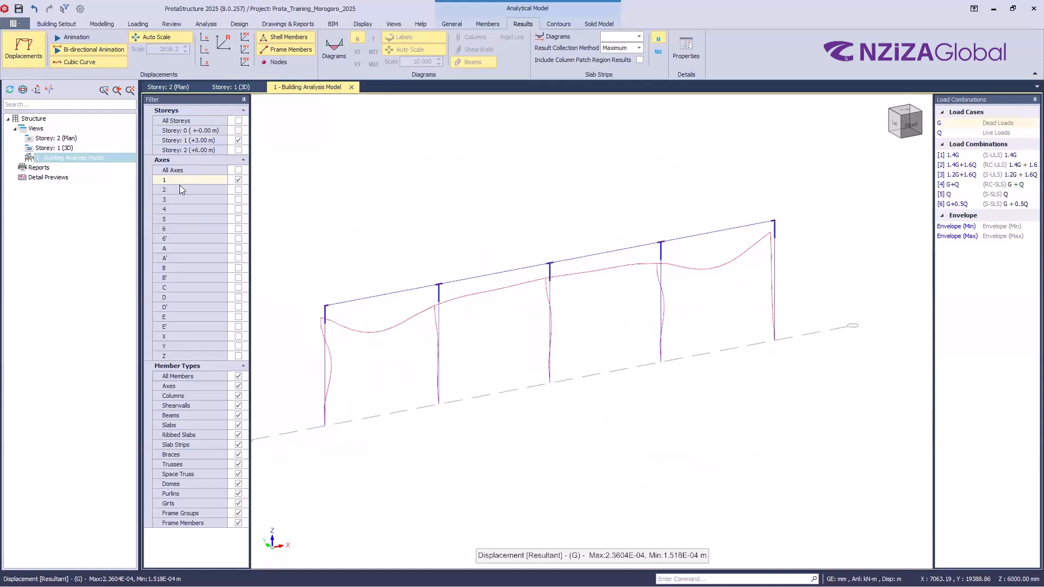
click(238, 170)
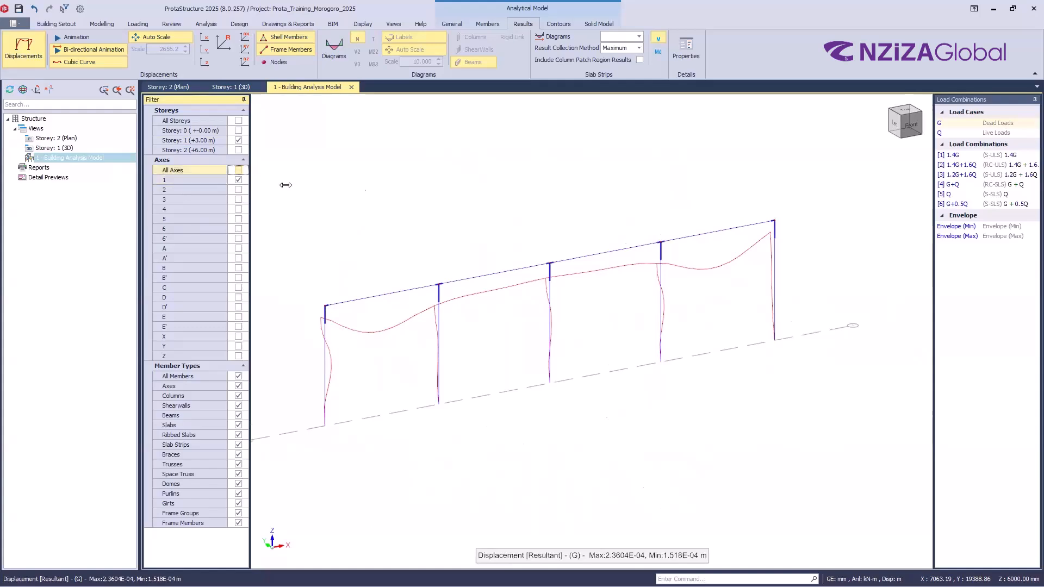
shift+middle_drag(565, 354, 612, 369)
scroll(657, 238, up, 4)
scroll(764, 412, down, 3)
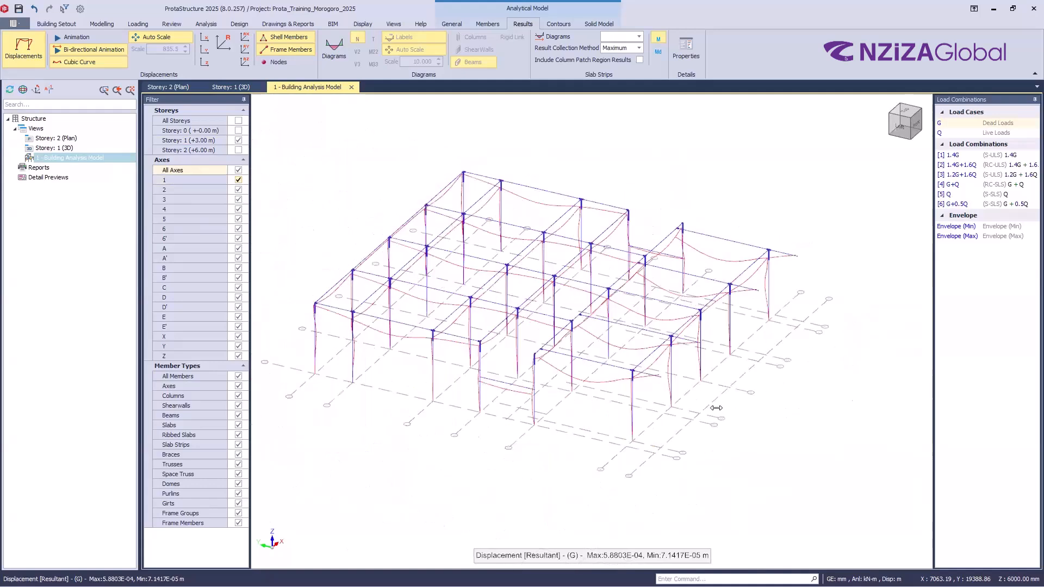
shift+middle_drag(716, 407, 744, 405)
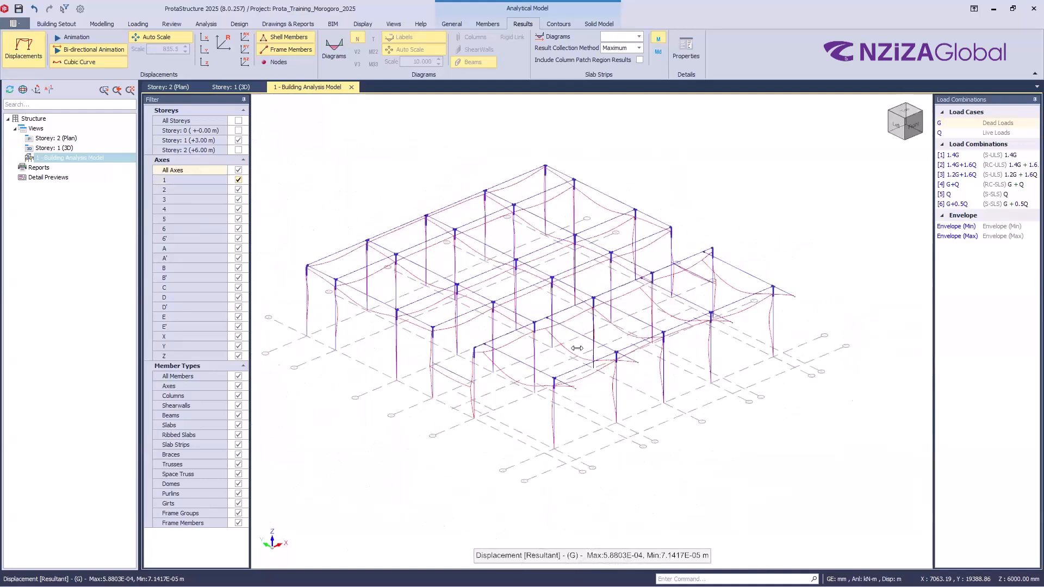
scroll(627, 248, down, 3)
scroll(599, 329, up, 3)
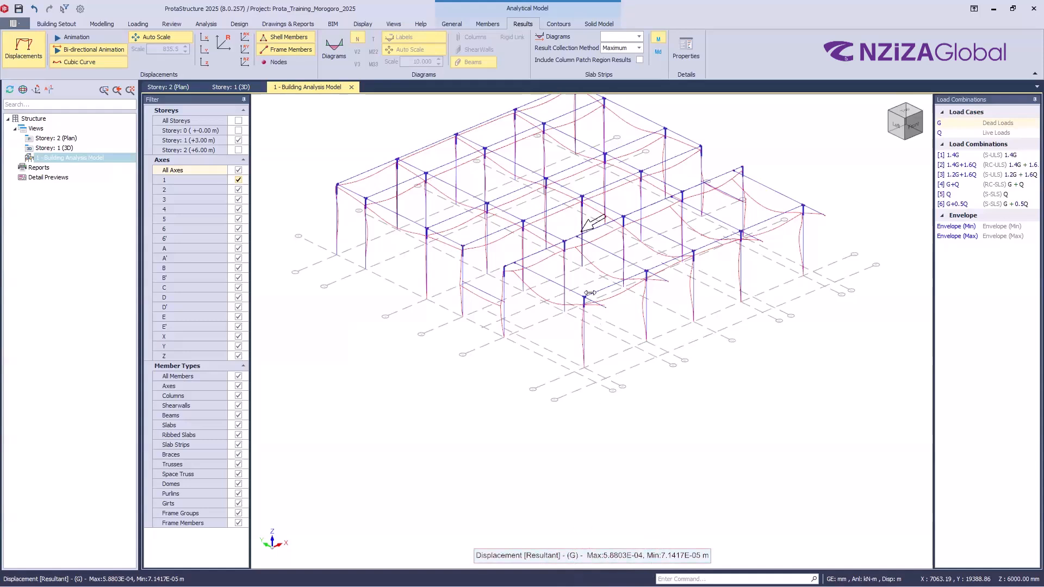
scroll(585, 210, up, 2)
scroll(585, 212, up, 2)
scroll(585, 212, down, 5)
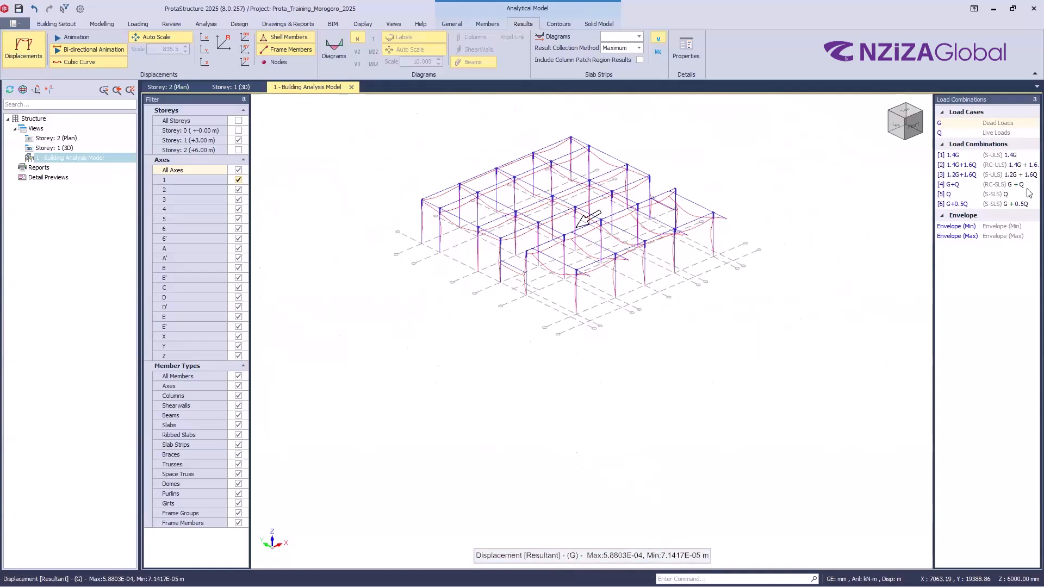
- Display the Storey 1 displacements for the Envelope (Max) results
click(979, 169)
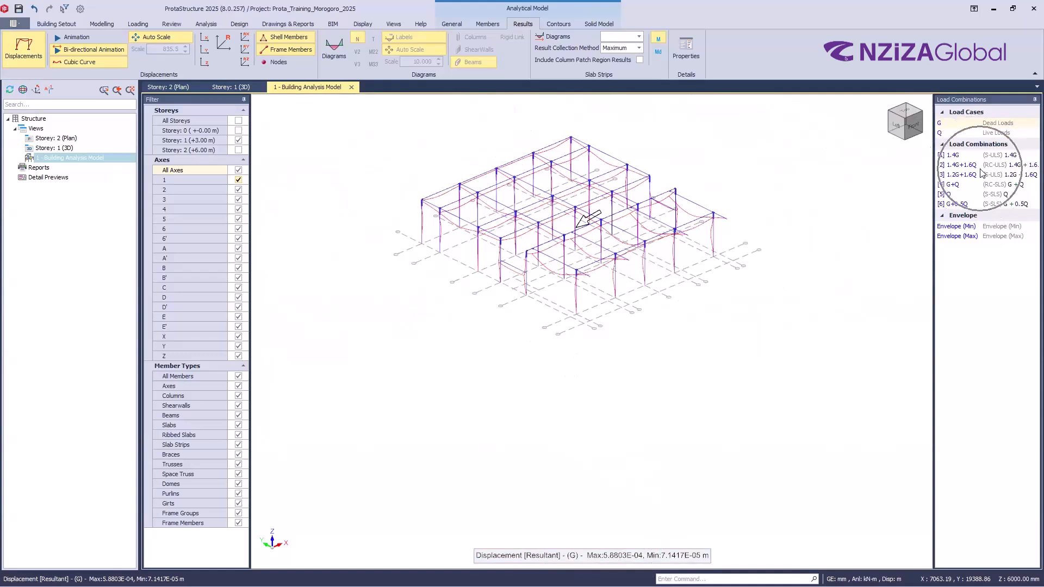
click(979, 167)
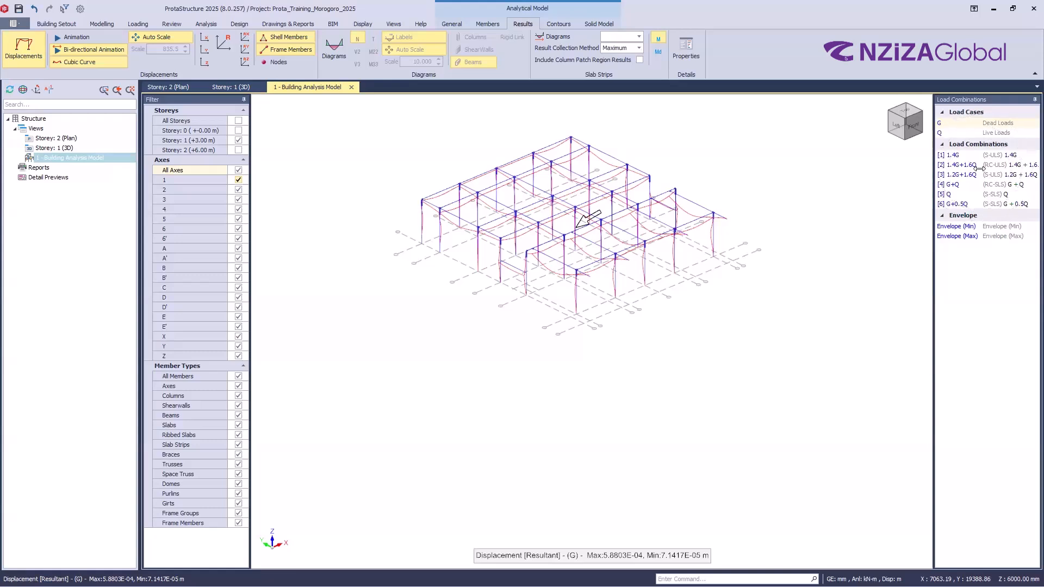
click(981, 169)
click(974, 226)
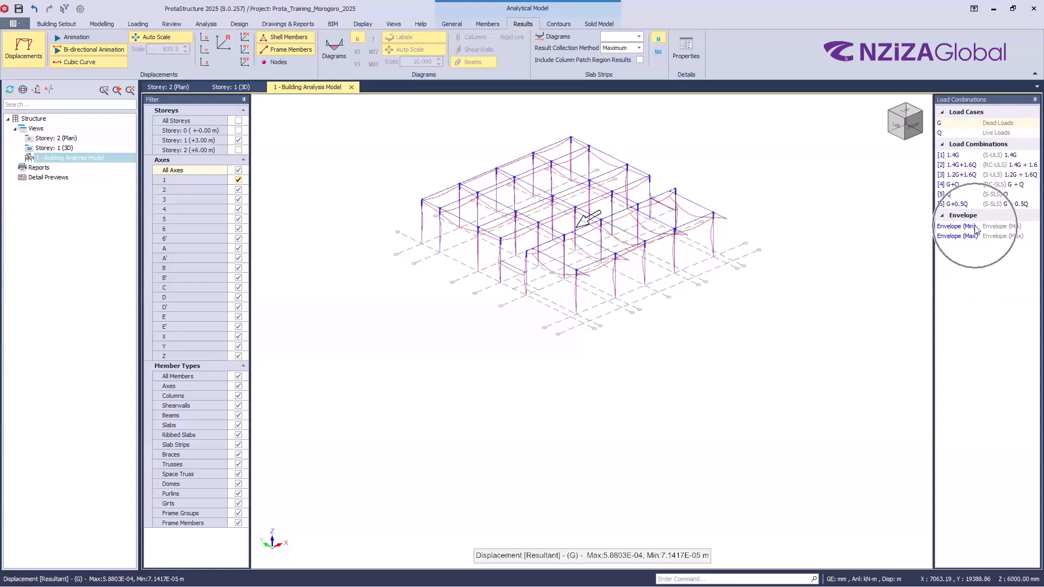
click(975, 228)
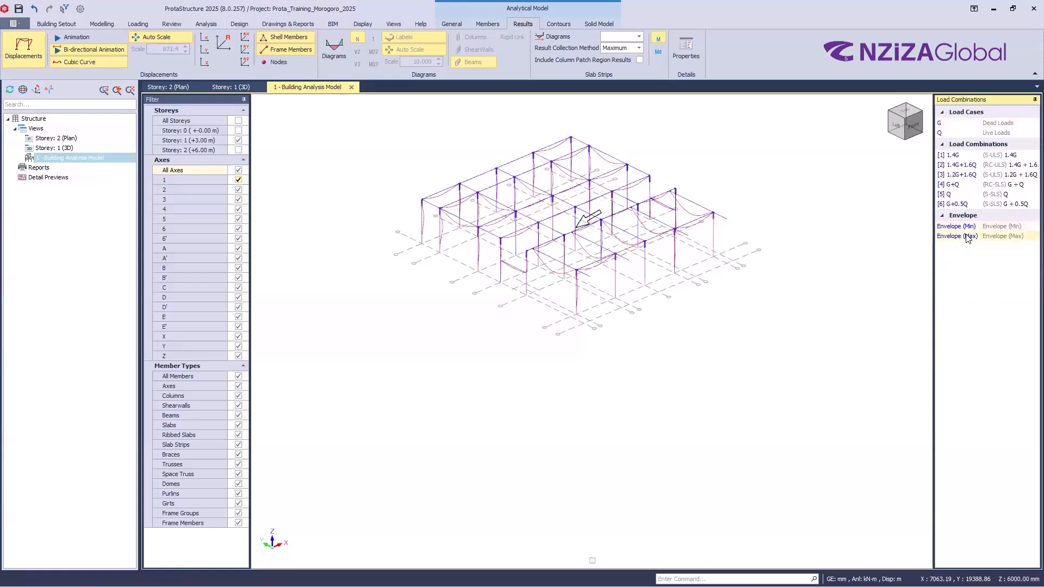
- Compare the Storey 1 displacements for combinations G+0.5Q, 1.2G+1.6Q, G+Q, 1.4G+1.6Q, 1.4G and Q
click(956, 201)
click(953, 177)
scroll(683, 174, up, 2)
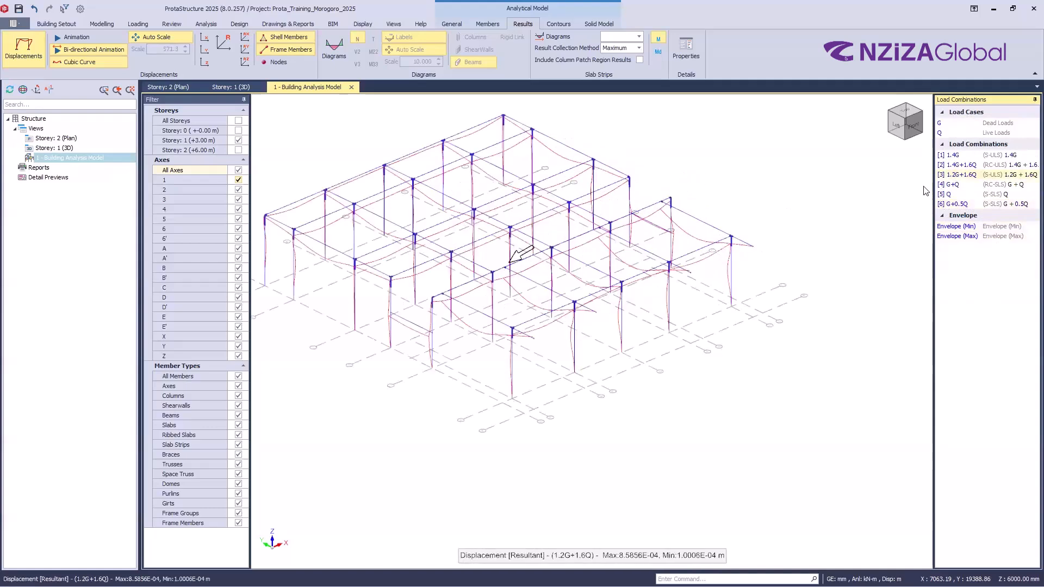
click(949, 185)
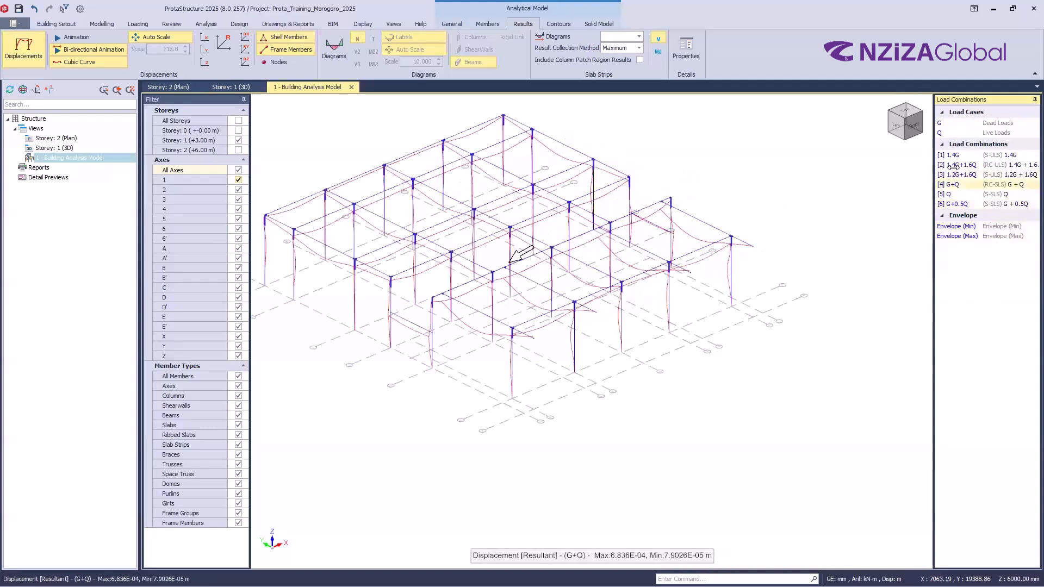
click(953, 166)
click(951, 156)
click(955, 190)
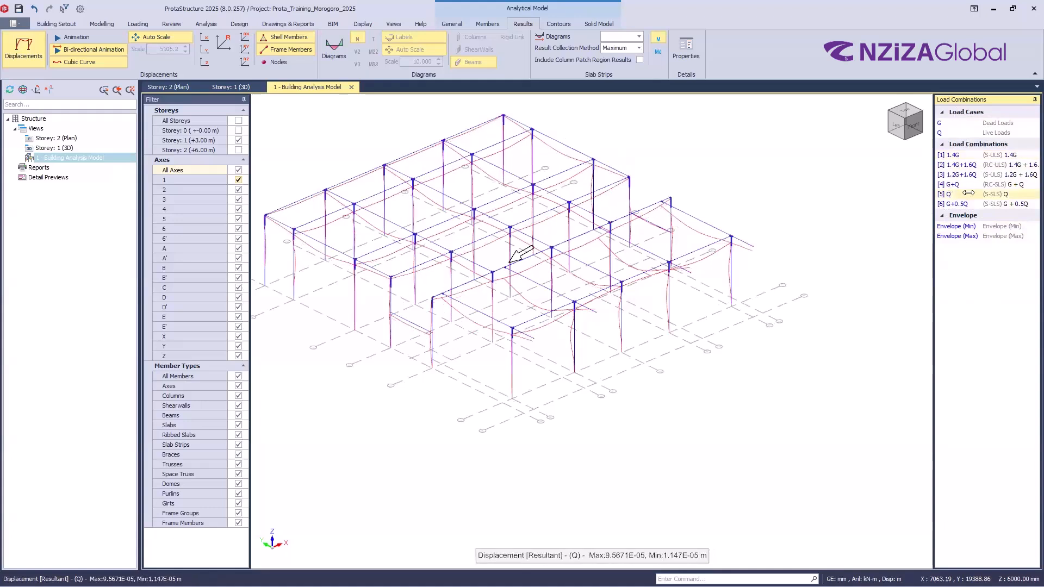
- Turn off the displacements and show the members' frame loads for the dead load case G
click(29, 54)
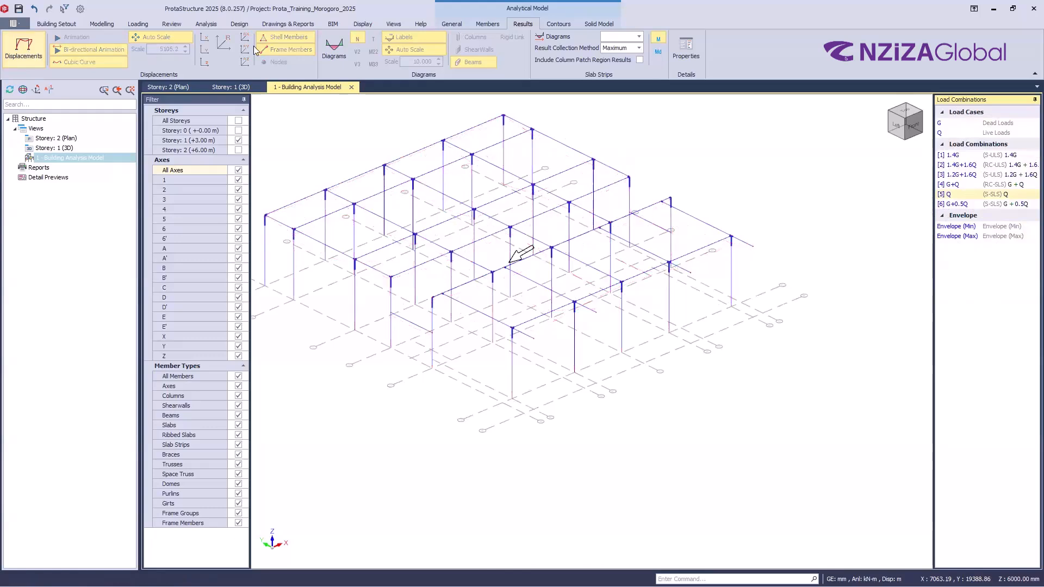
click(486, 22)
click(348, 50)
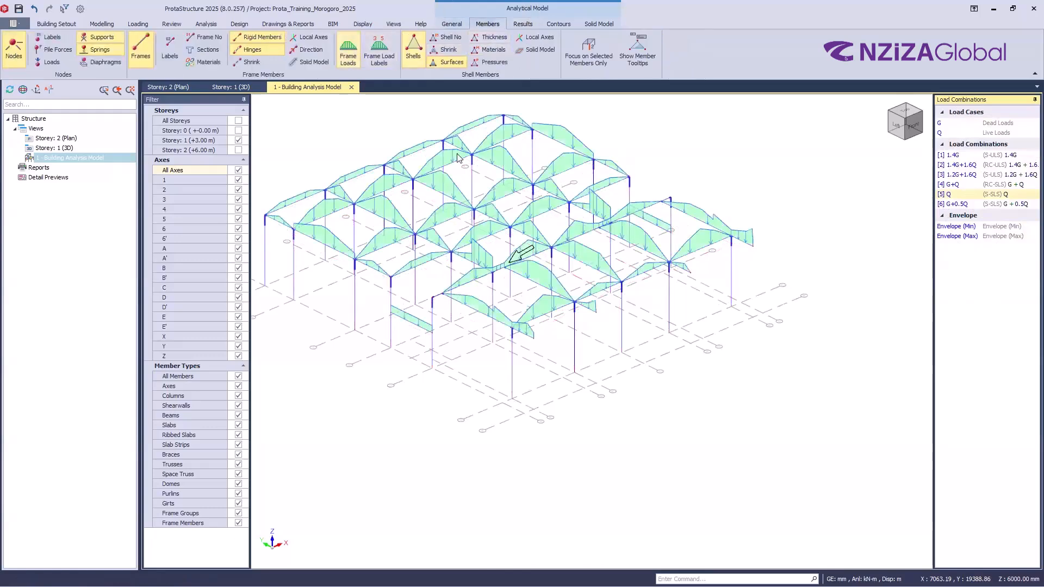
click(955, 123)
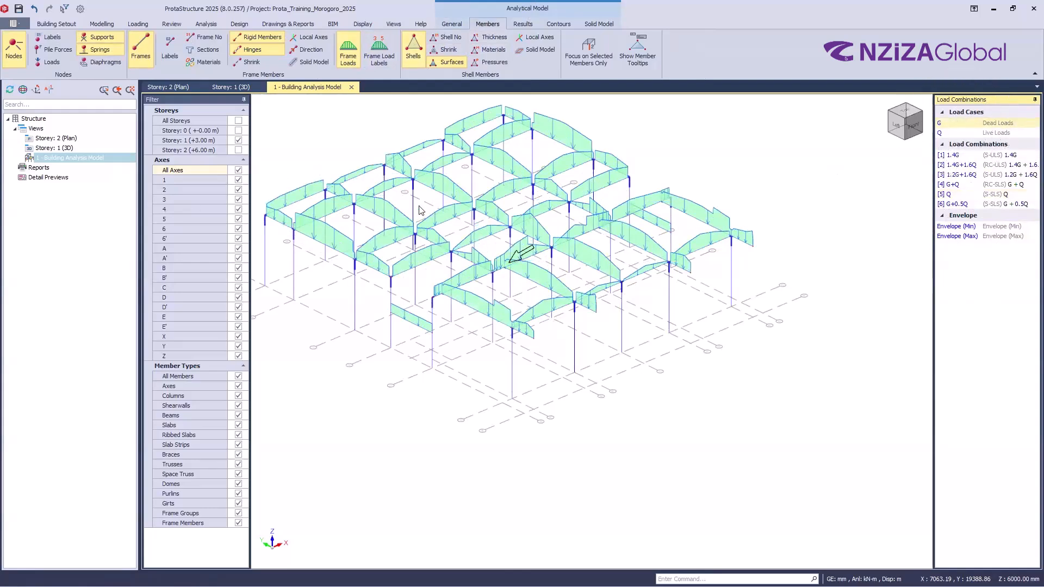
scroll(397, 183, up, 2)
scroll(443, 260, down, 2)
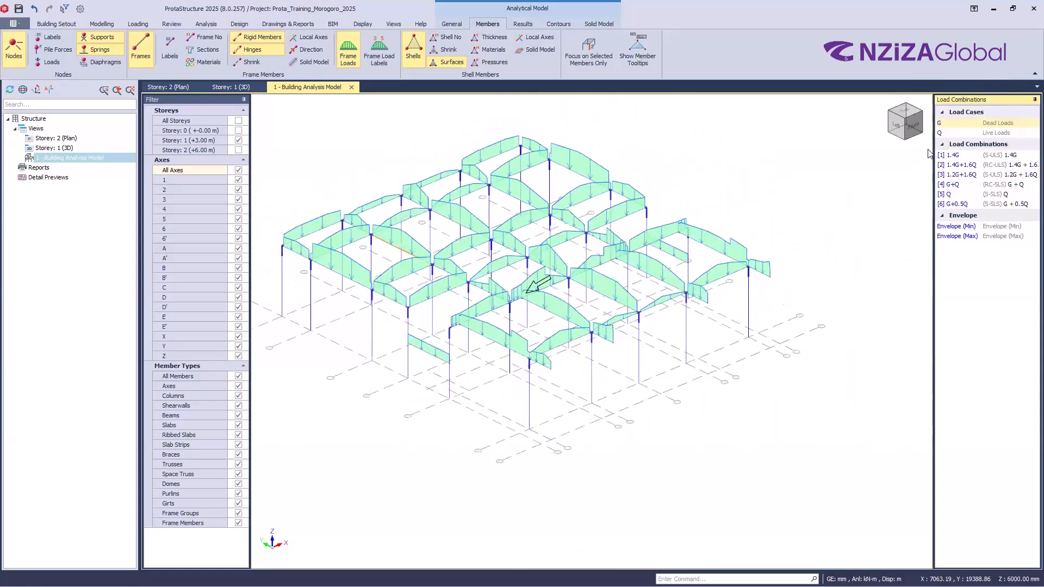
- Compare the frame loads for live load Q, Envelope (Min), 1.4G, 1.4G+1.6Q and dead load G
click(962, 133)
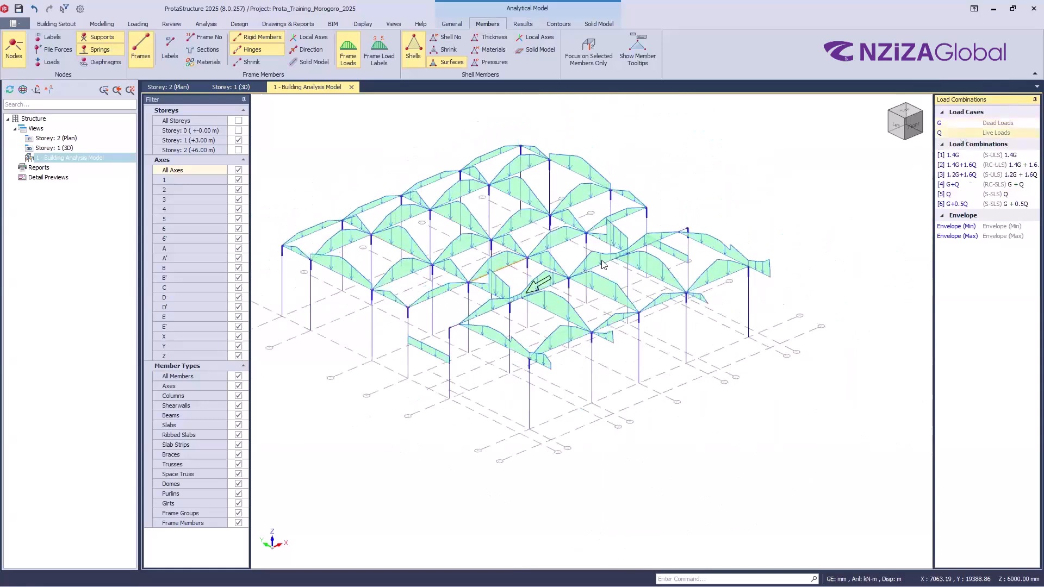
click(955, 226)
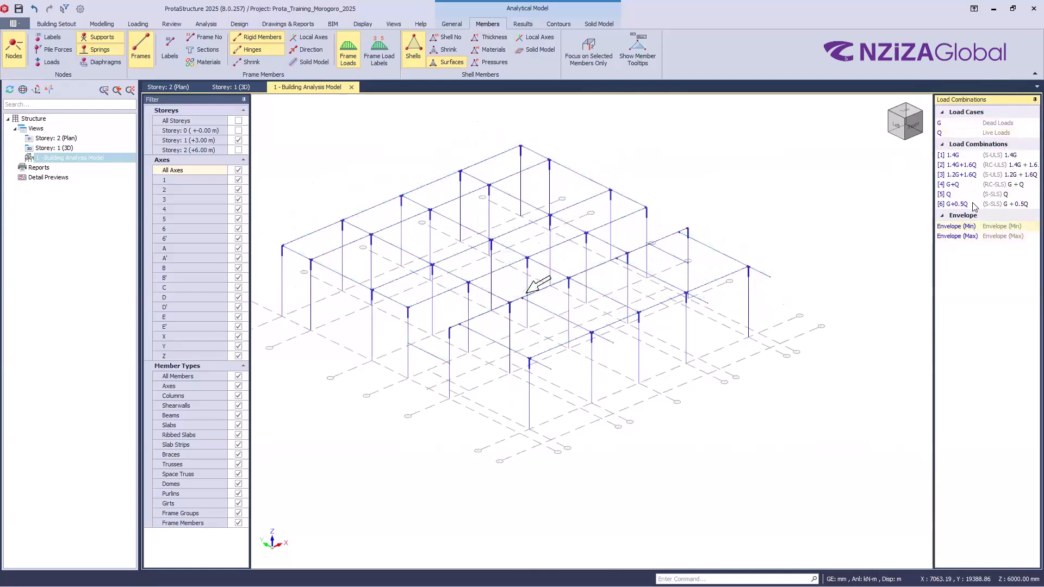
click(969, 155)
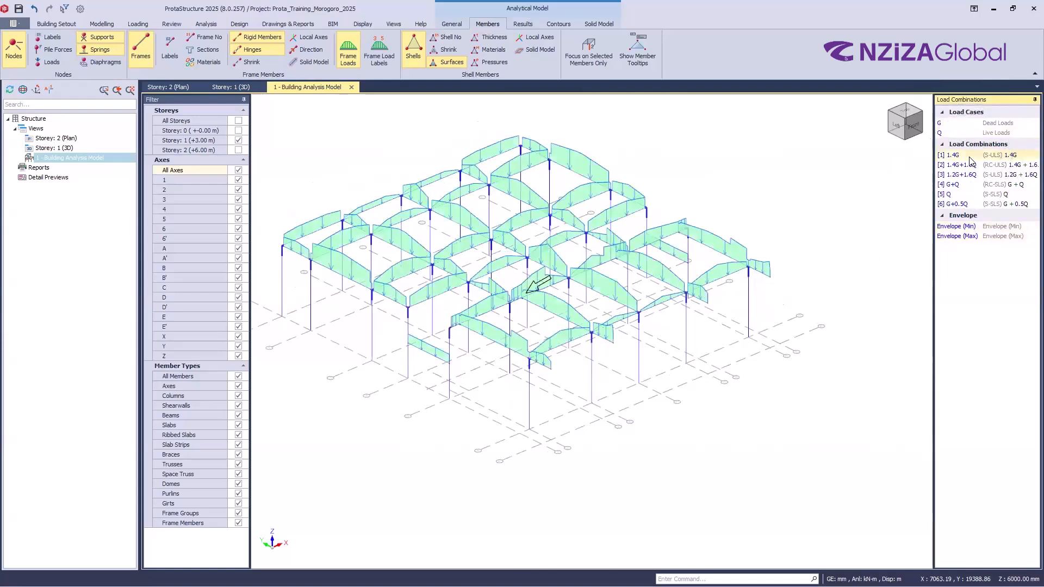
click(973, 167)
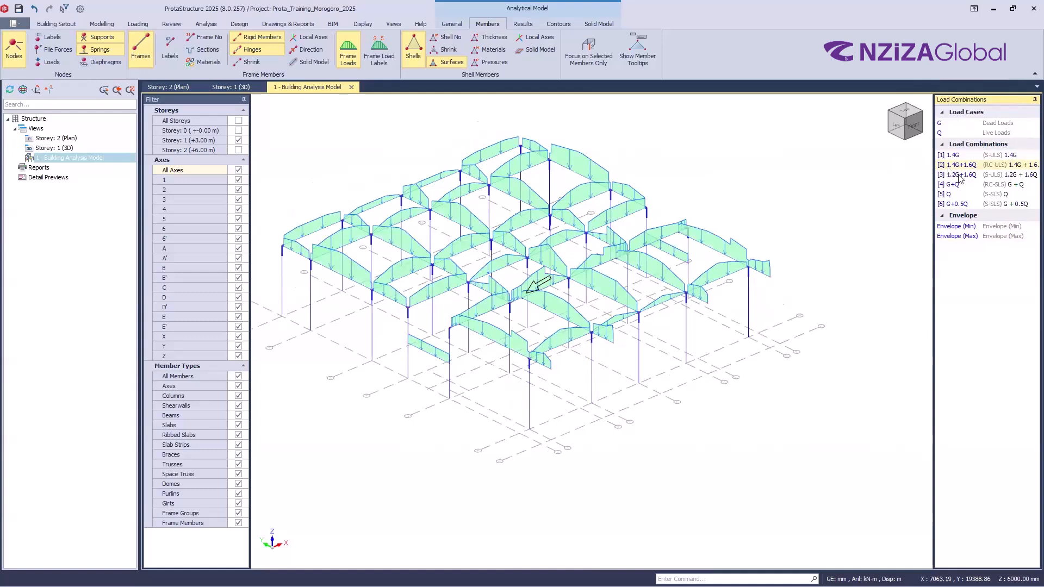
click(964, 126)
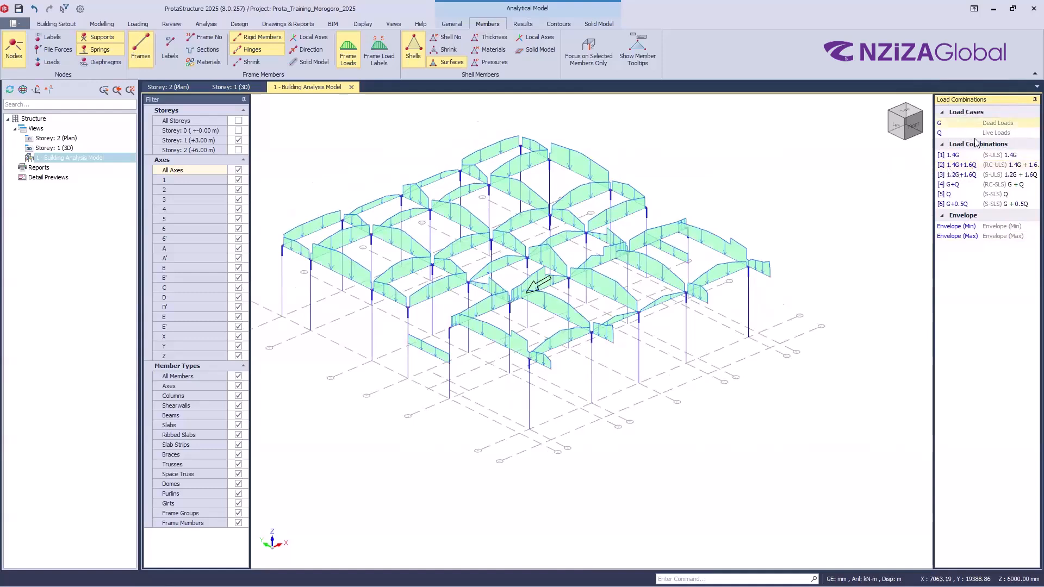
- Show the frame loads for the live load case Q and examine the loaded beams from several sides
click(975, 134)
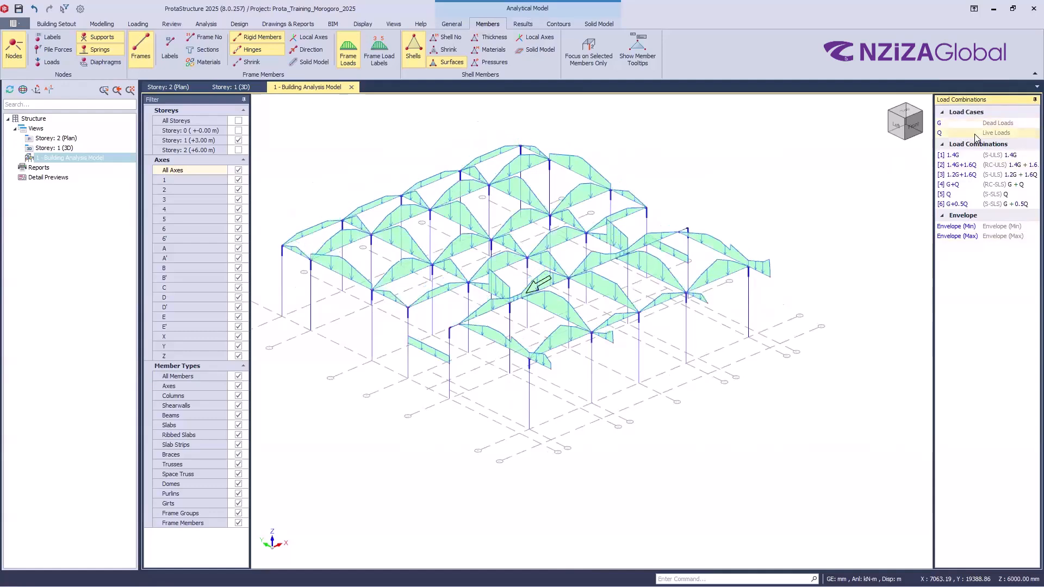
middle_drag(693, 348, 610, 330)
scroll(639, 349, up, 5)
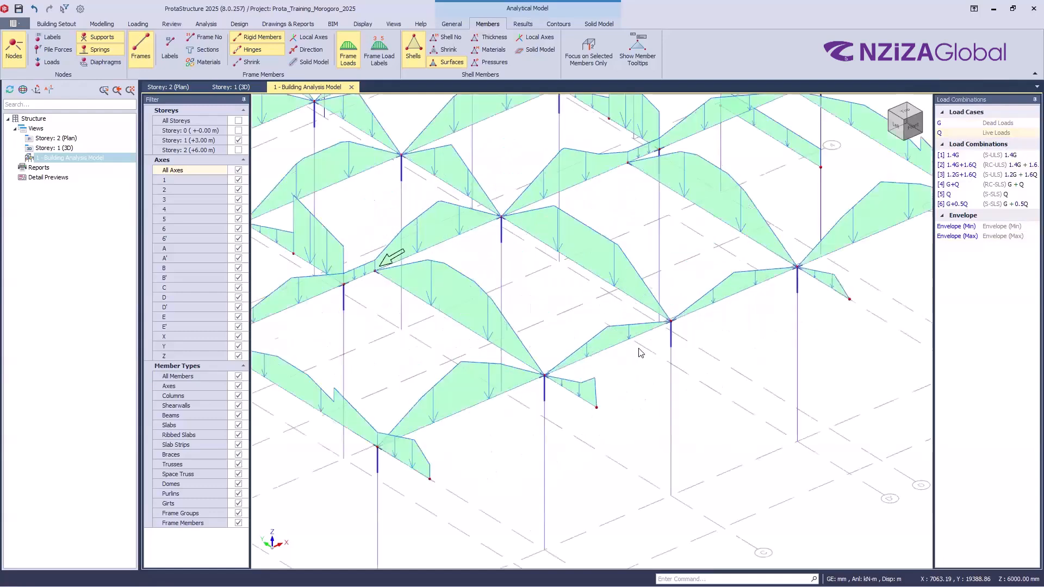
scroll(609, 302, down, 3)
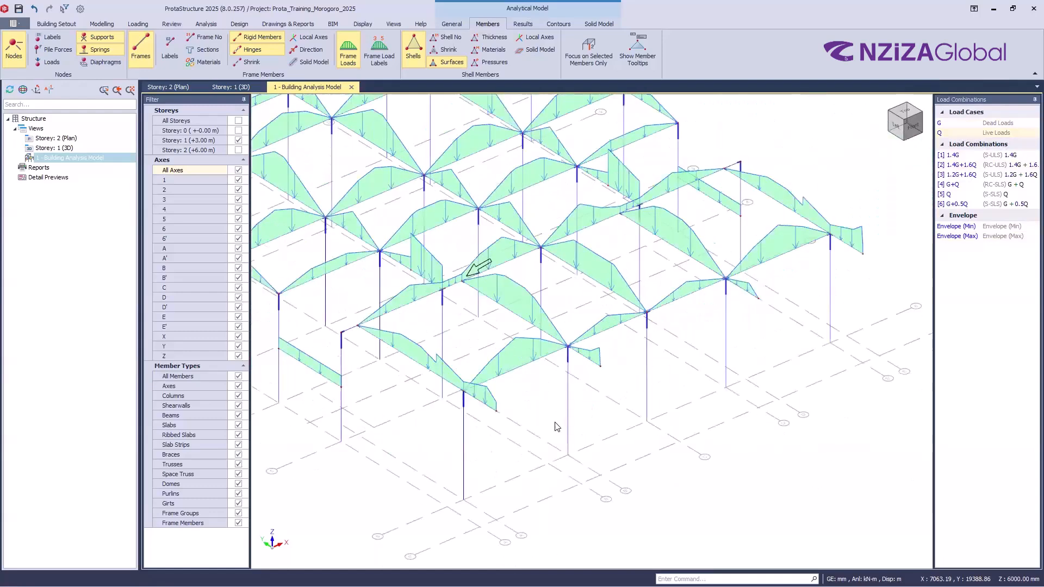
middle_drag(621, 420, 603, 445)
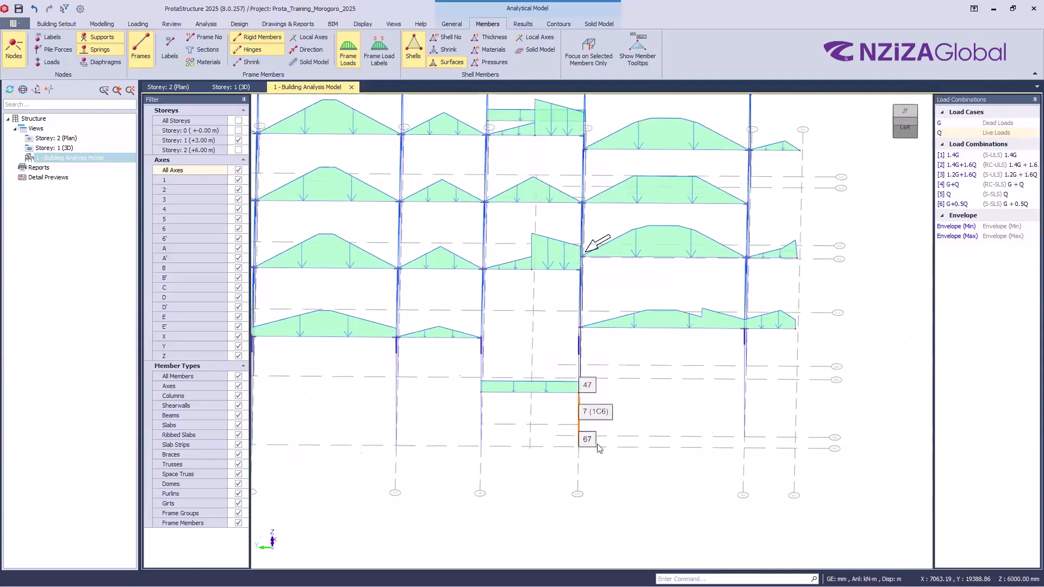
middle_drag(531, 380, 747, 329)
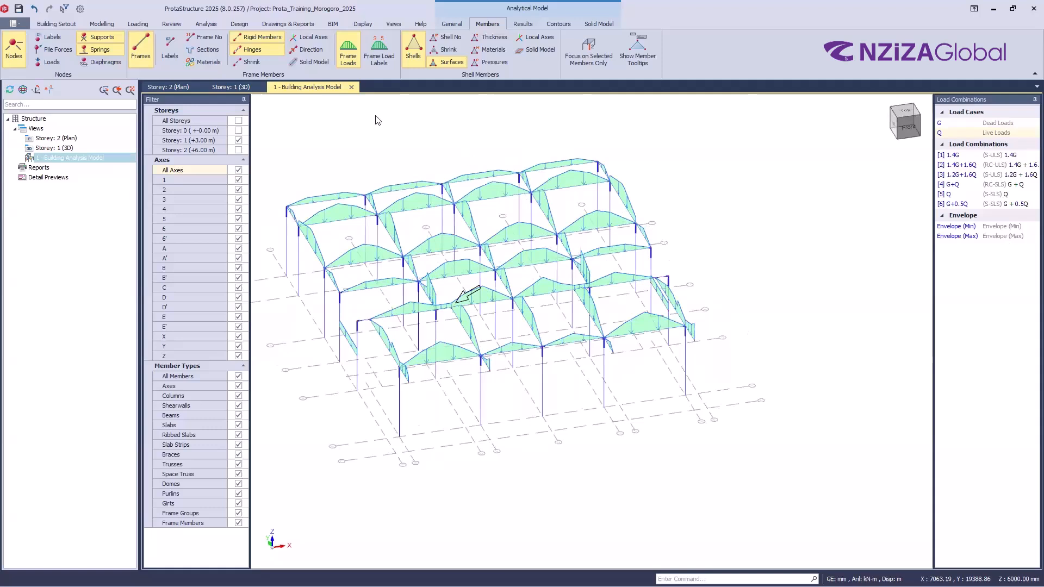
- Hide the frame loads, select combination 1.4G+1.6Q and toggle its displacement display on and off
click(349, 51)
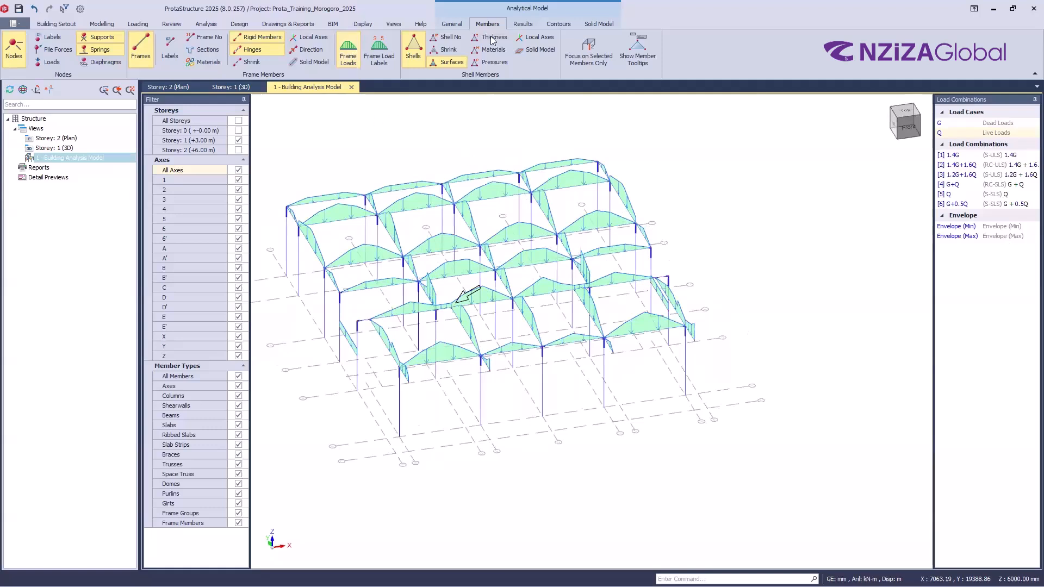
click(523, 24)
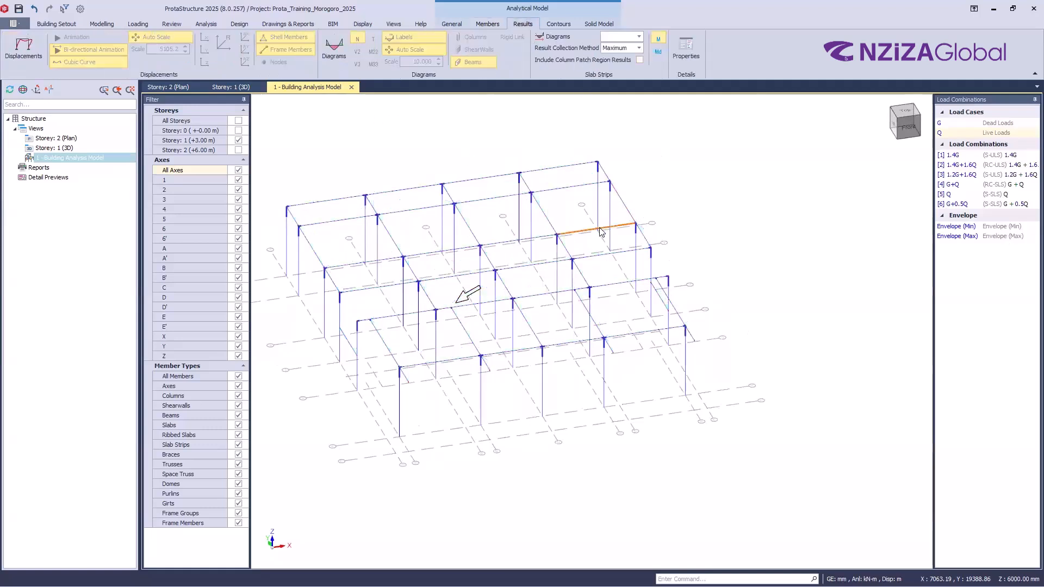
scroll(626, 213, down, 2)
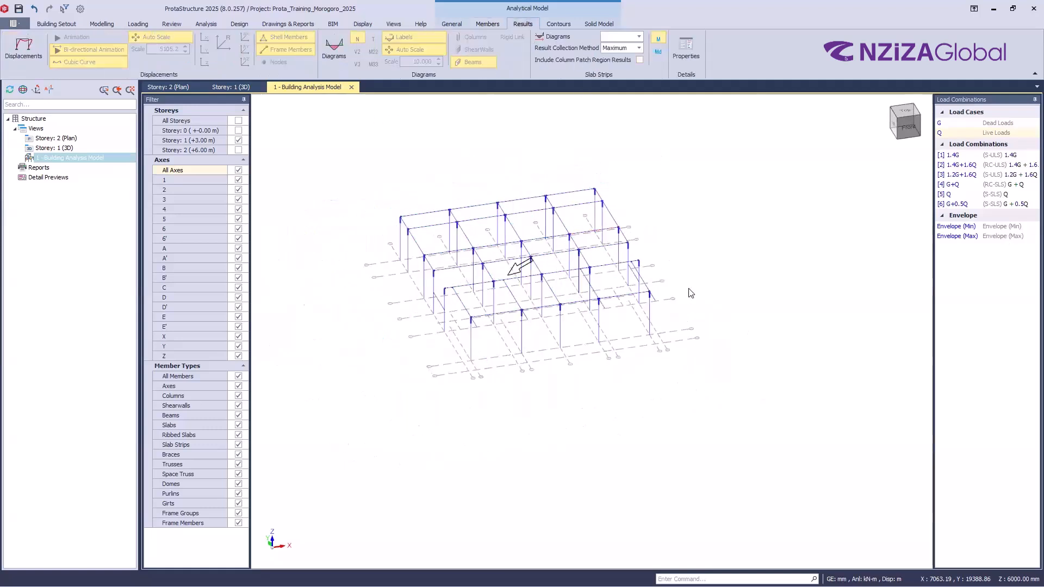
click(972, 168)
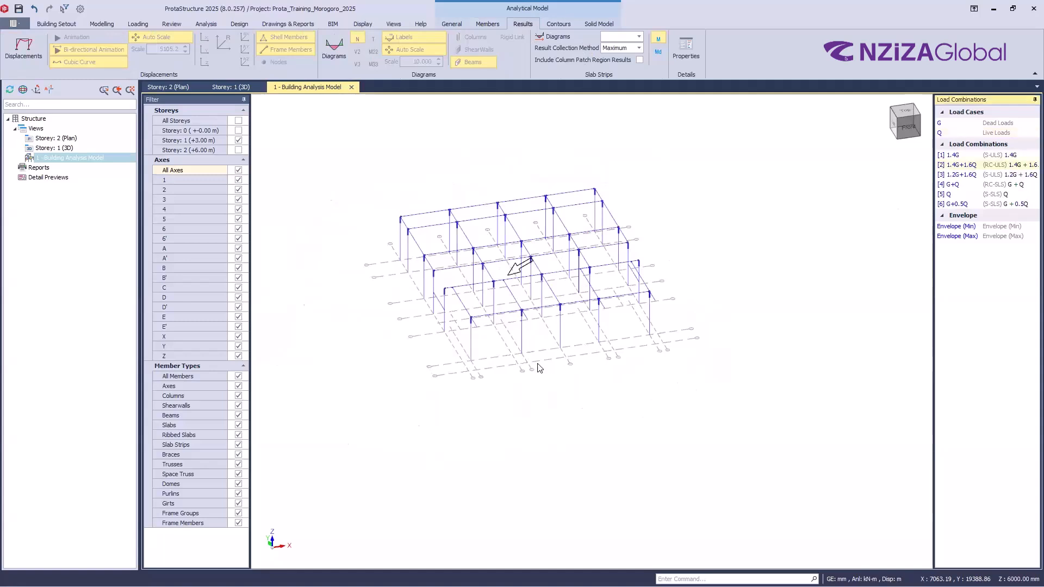
middle_drag(564, 391, 614, 385)
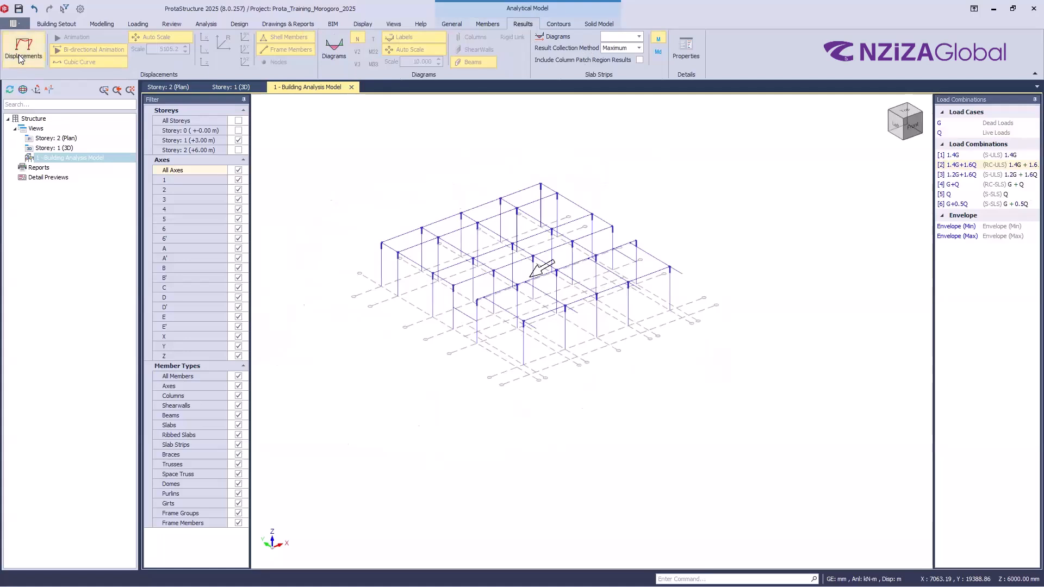
click(22, 49)
click(21, 54)
- Display the labelled axial force (N) diagrams of the Storey 1 beams and examine them from several sides
click(335, 58)
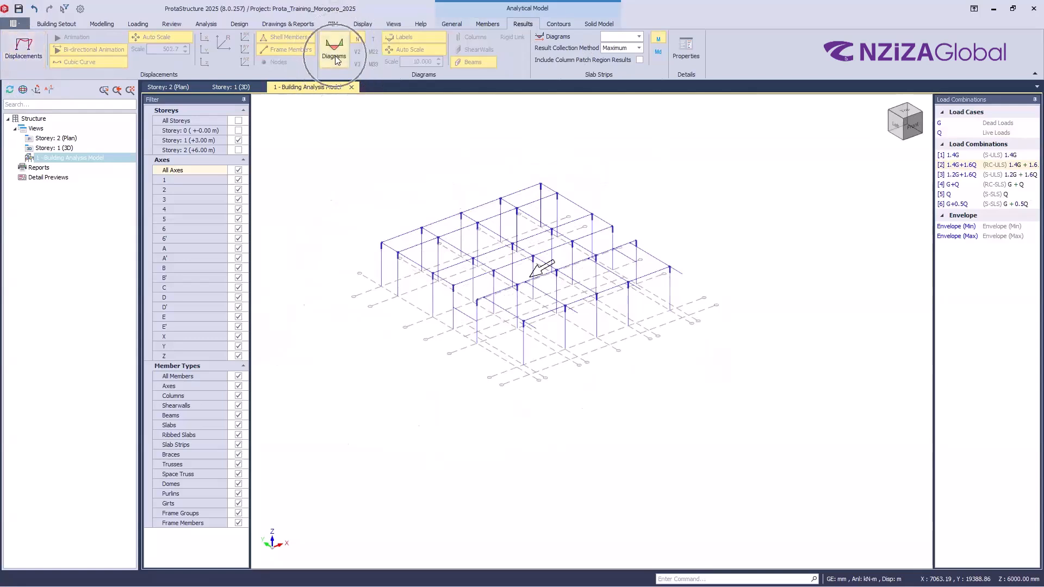
click(336, 58)
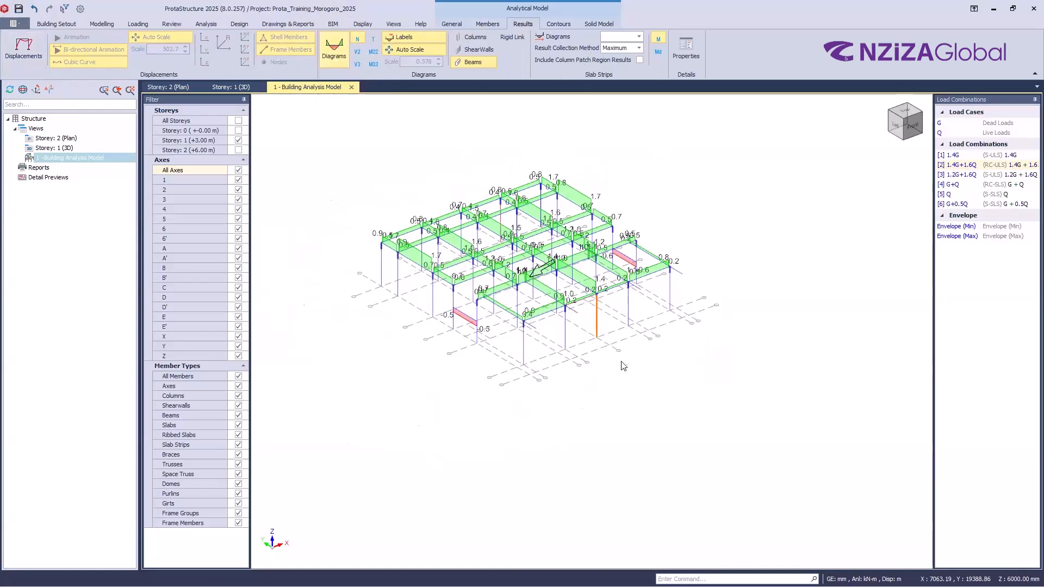
middle_drag(676, 363, 710, 356)
scroll(696, 391, up, 3)
middle_drag(694, 415, 508, 379)
scroll(609, 386, down, 2)
scroll(757, 381, up, 4)
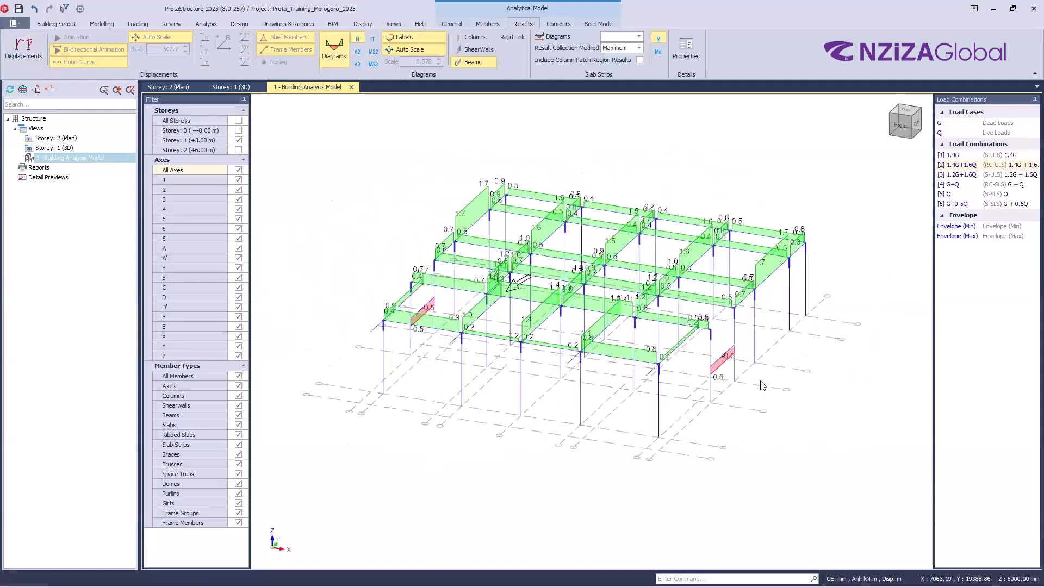
- Compare the Storey 1 beam axial force diagrams for dead load G, live load Q and combination 1.2G+1.6Q
scroll(745, 433, down, 4)
middle_drag(673, 394, 772, 326)
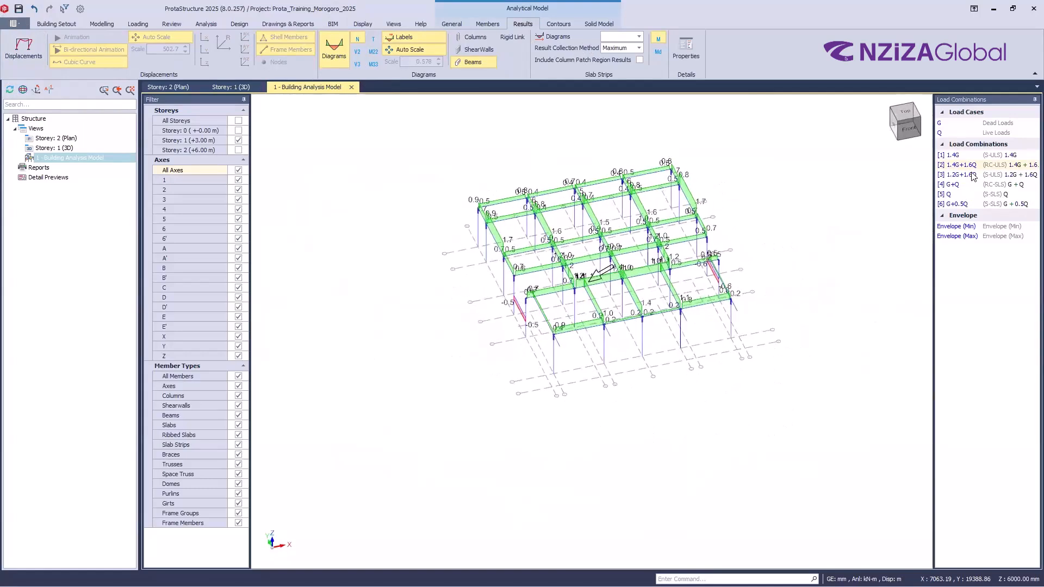
click(989, 124)
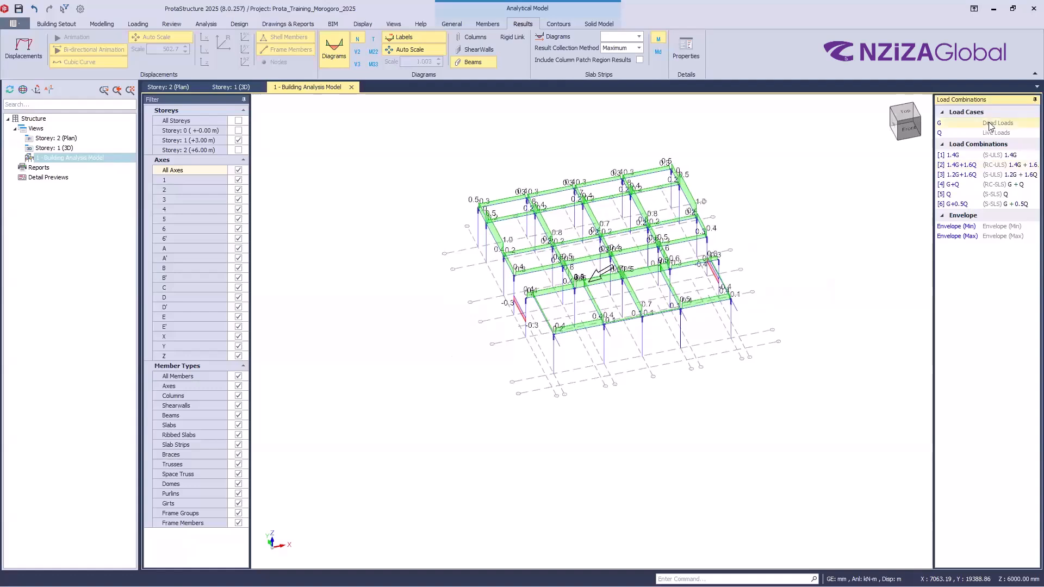
click(994, 133)
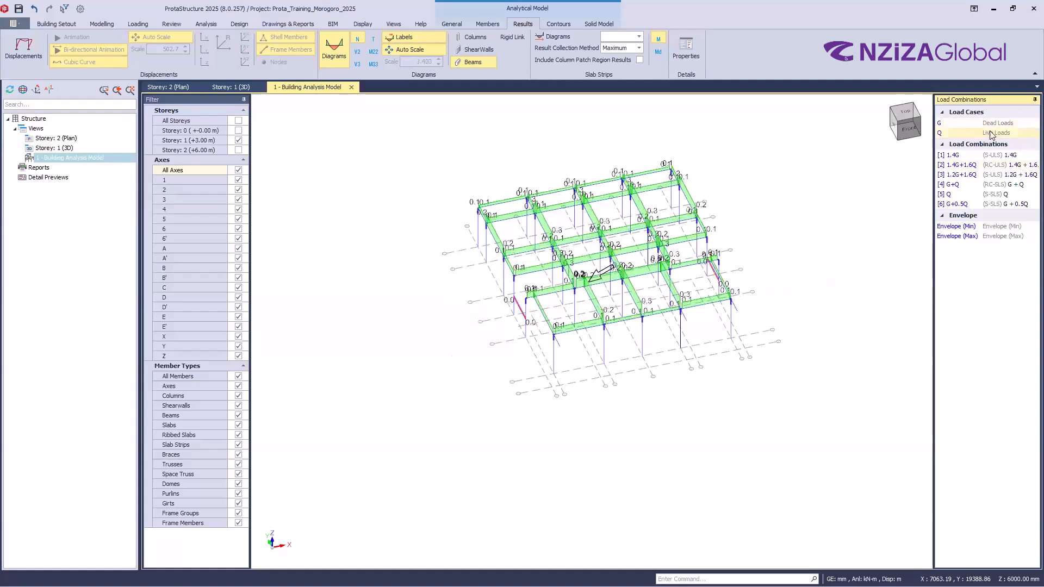
click(972, 175)
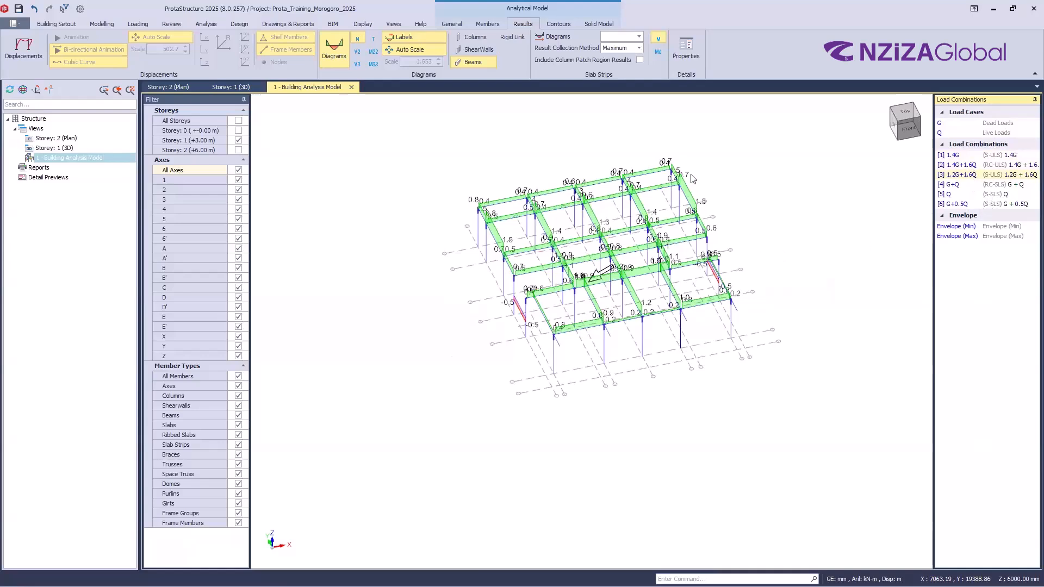
scroll(703, 214, up, 2)
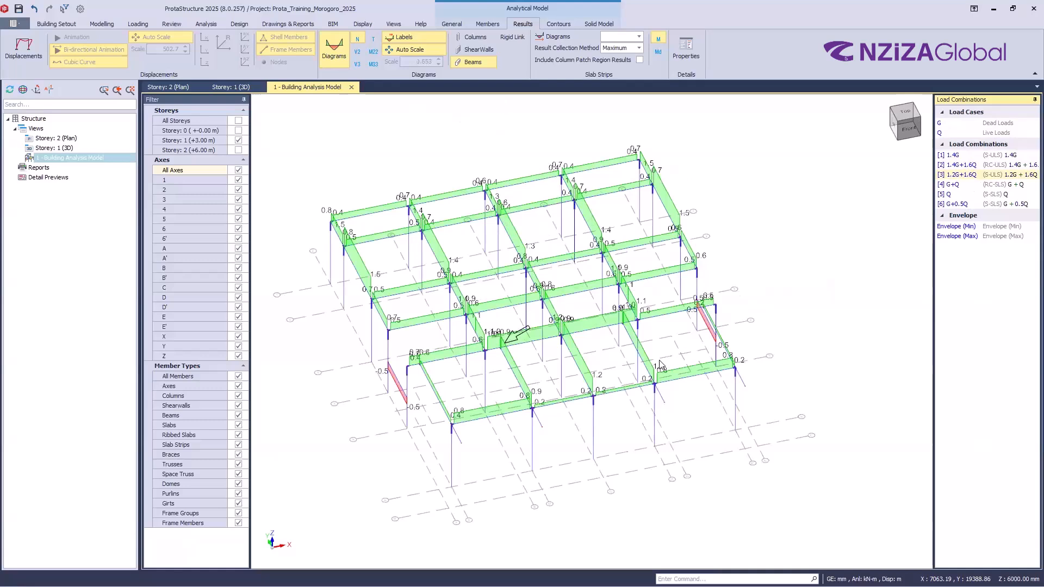
middle_drag(668, 332, 486, 369)
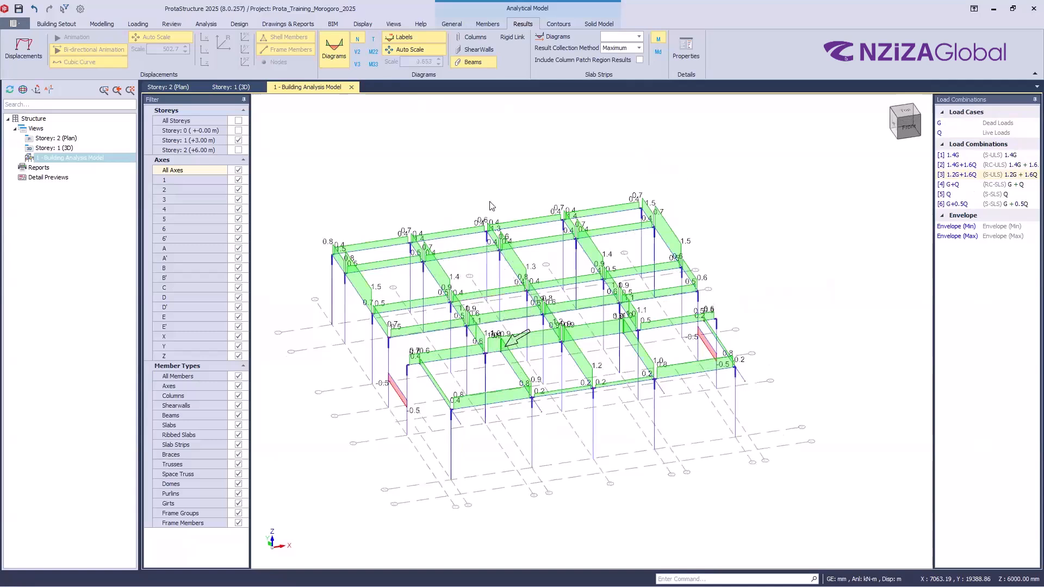
- Replace the beam diagrams with the axial force diagrams of the Storey 1 columns and examine them from another side
key(ctrl)
key(ctrl)
click(479, 62)
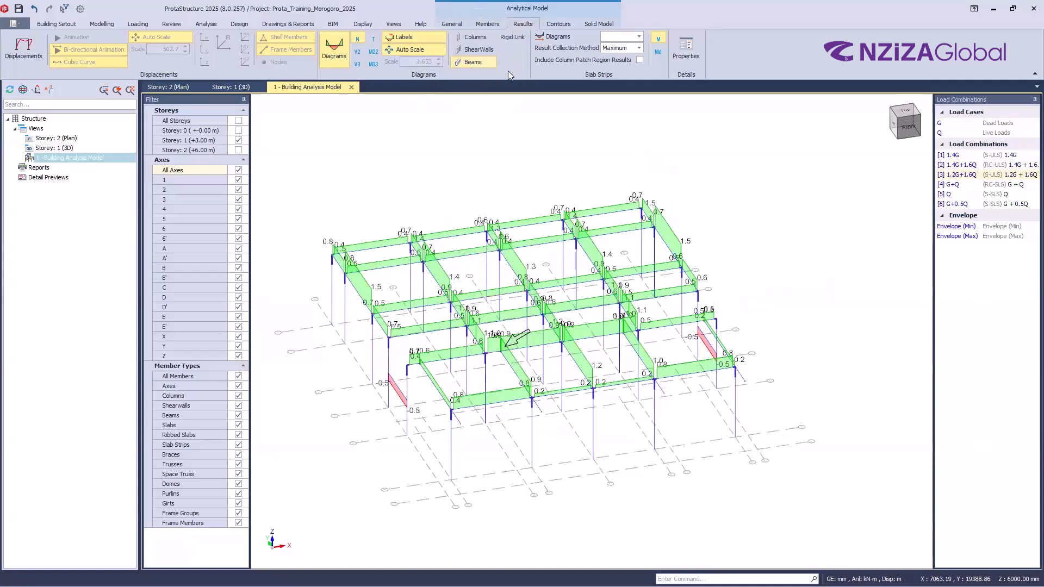
click(474, 37)
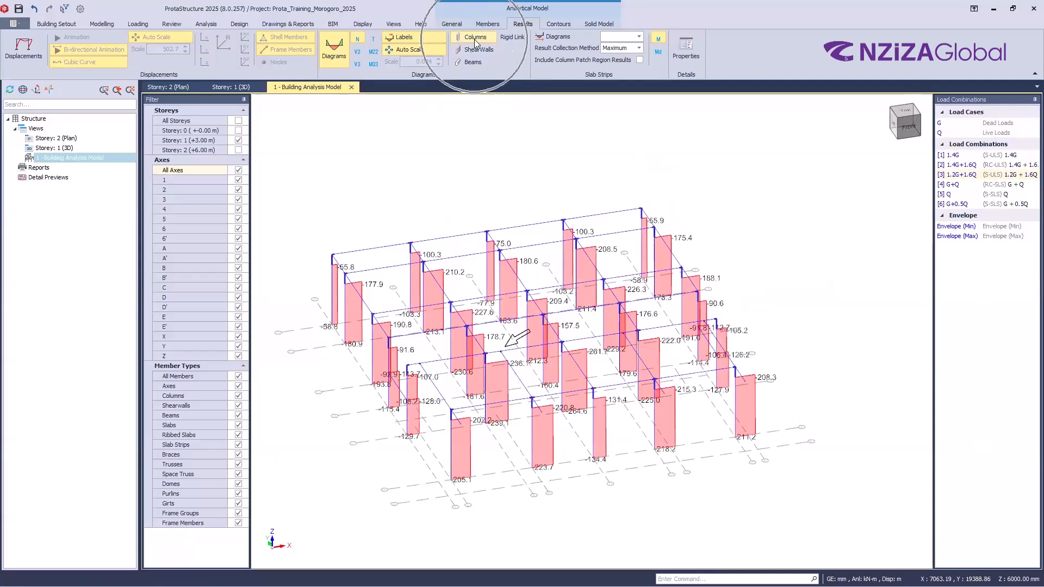
middle_drag(614, 489, 652, 405)
middle_drag(373, 388, 443, 375)
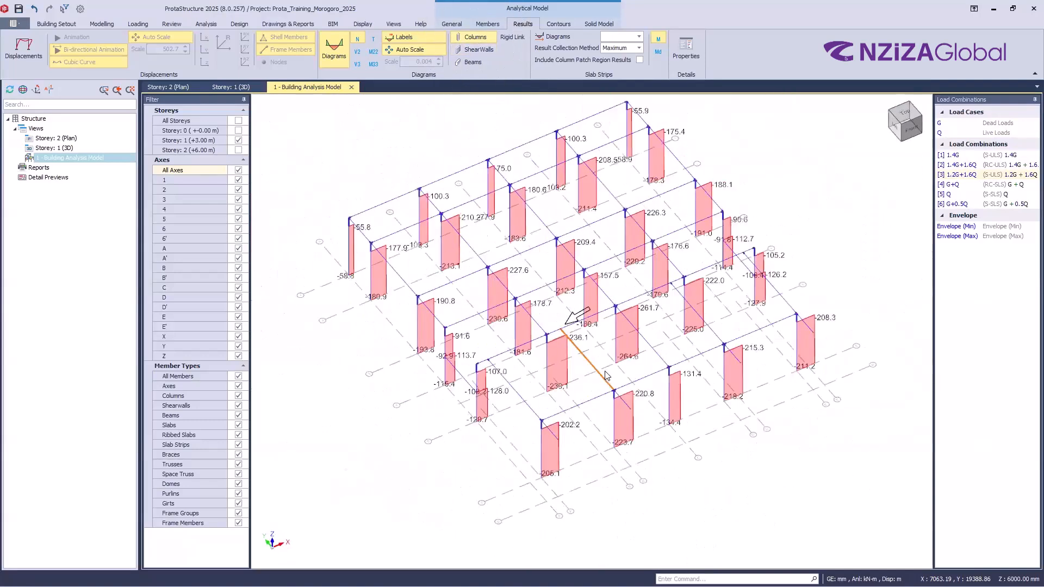
- Display the column axial forces for combination 1.4G+1.6Q and examine the values near axis 5 up close
click(971, 165)
drag(694, 438, 710, 437)
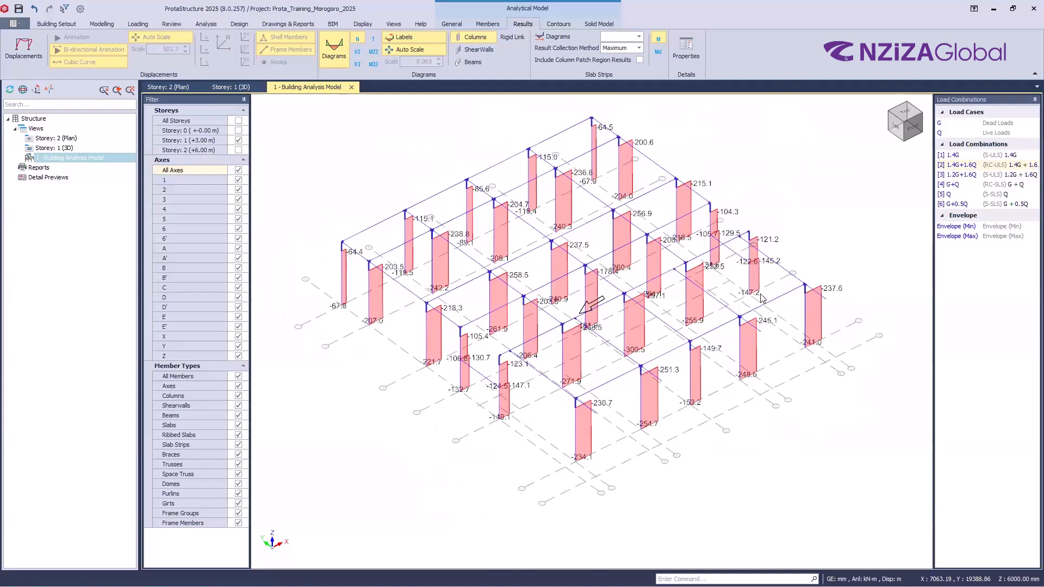
scroll(761, 299, up, 2)
scroll(761, 299, up, 2)
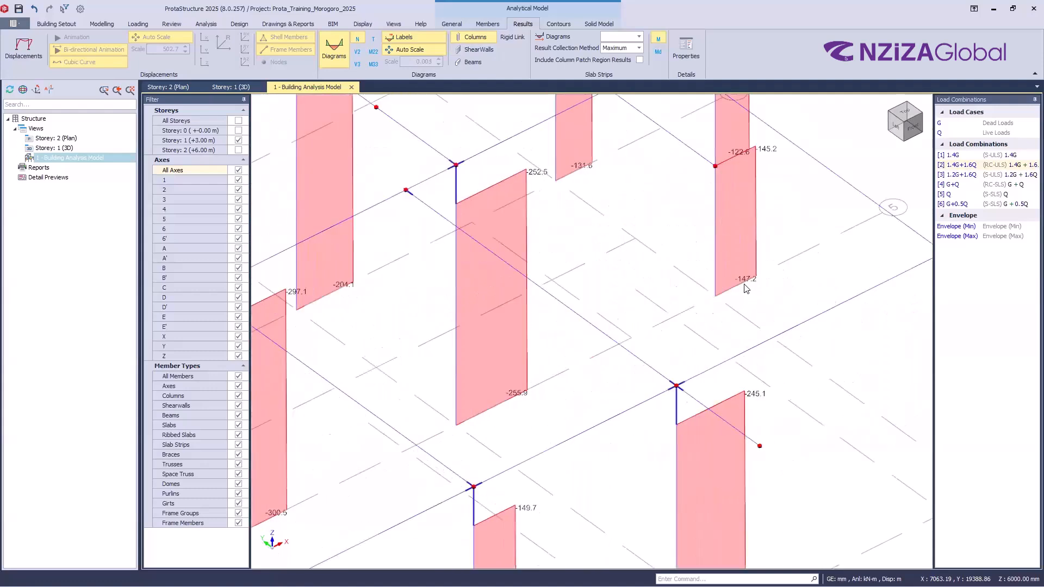
scroll(772, 275, down, 5)
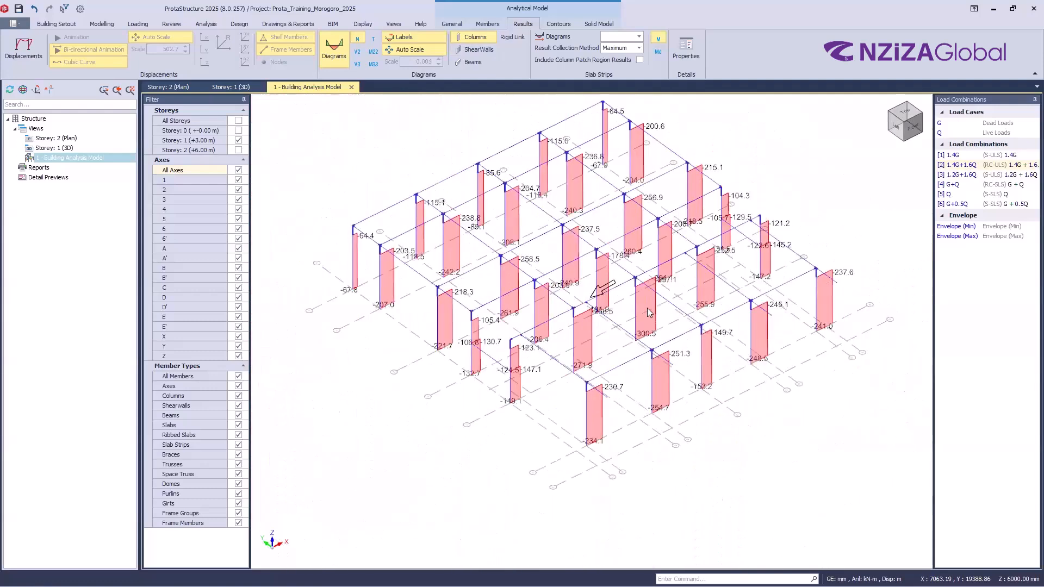
- Examine the axial forces of the interior and edge Storey 1 columns up close and across the whole frame
key(ctrl)
scroll(653, 340, up, 3)
key(ctrl)
key(ctrl)
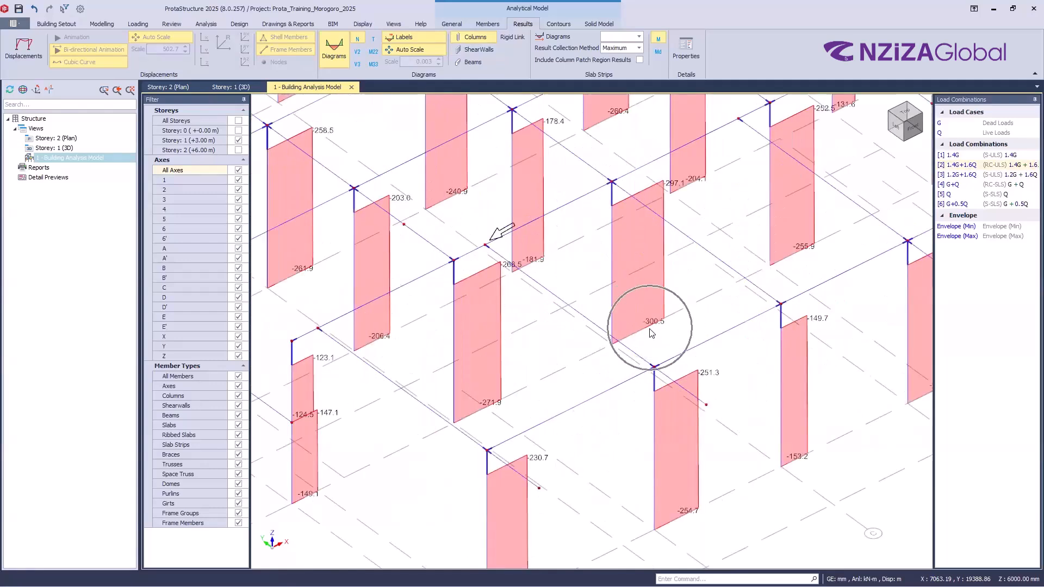
scroll(649, 330, down, 4)
key(ctrl)
key(ctrl)
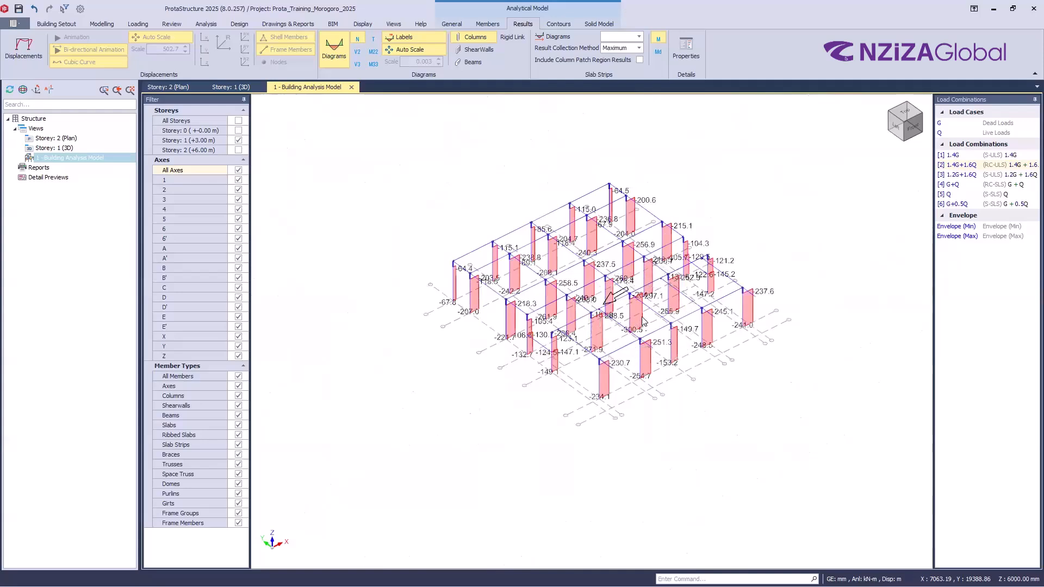
mouse_move(633, 324)
ctrl+middle_down()
mouse_move(611, 328)
mouse_move(621, 320)
ctrl+middle_up()
key(ctrl)
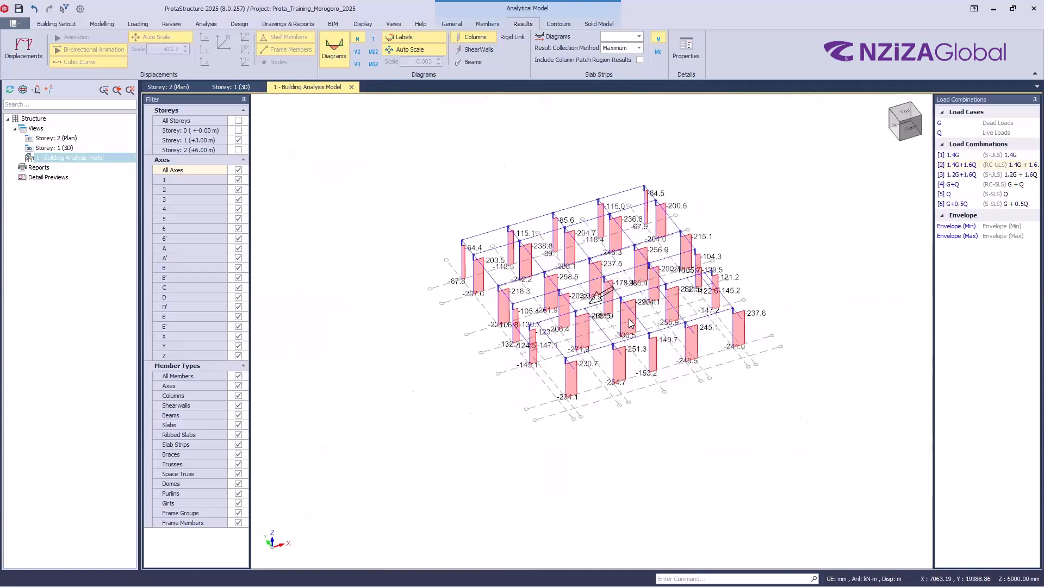
key(ctrl)
key(ctrl)
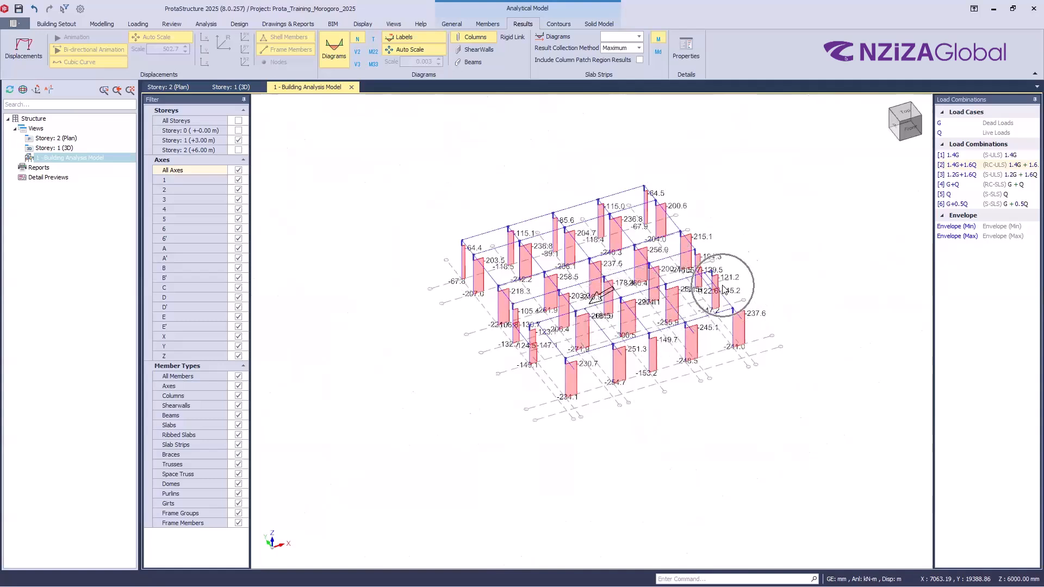
key(ctrl)
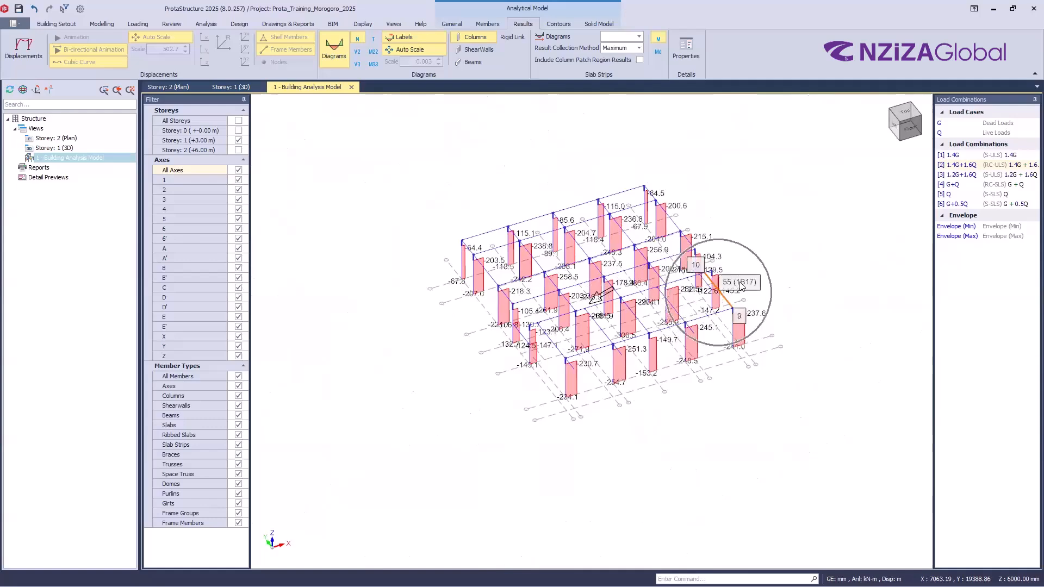
scroll(746, 248, up, 2)
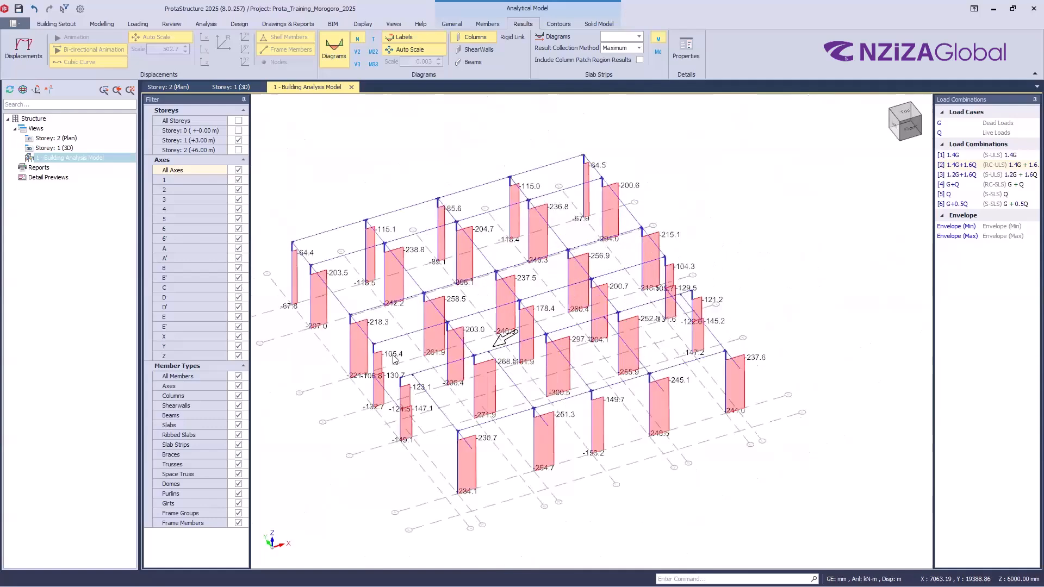
middle_drag(566, 470, 490, 466)
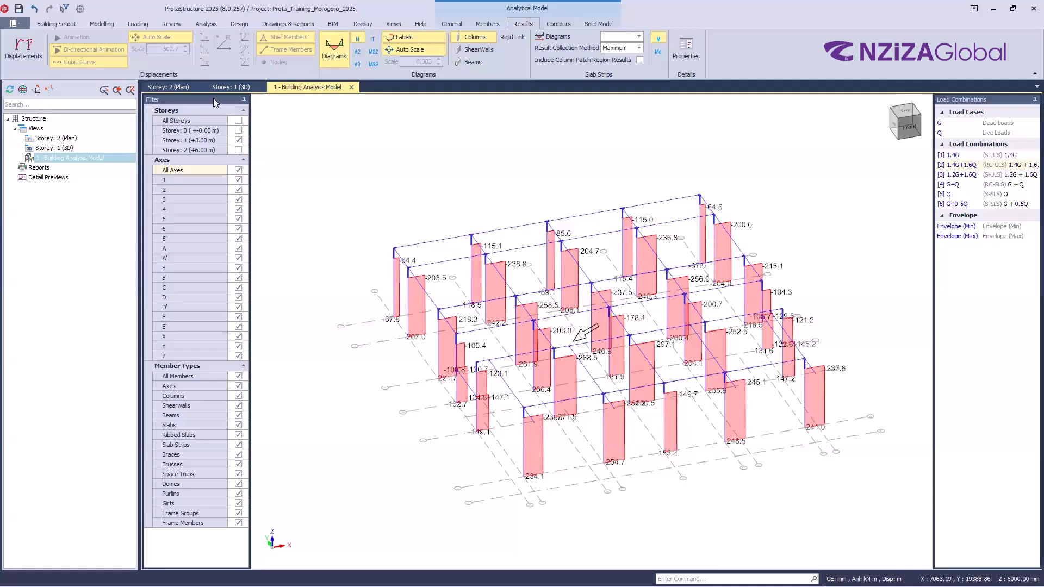
- Filter the model to Storey 2 only and examine the axial force diagrams of its columns
click(239, 150)
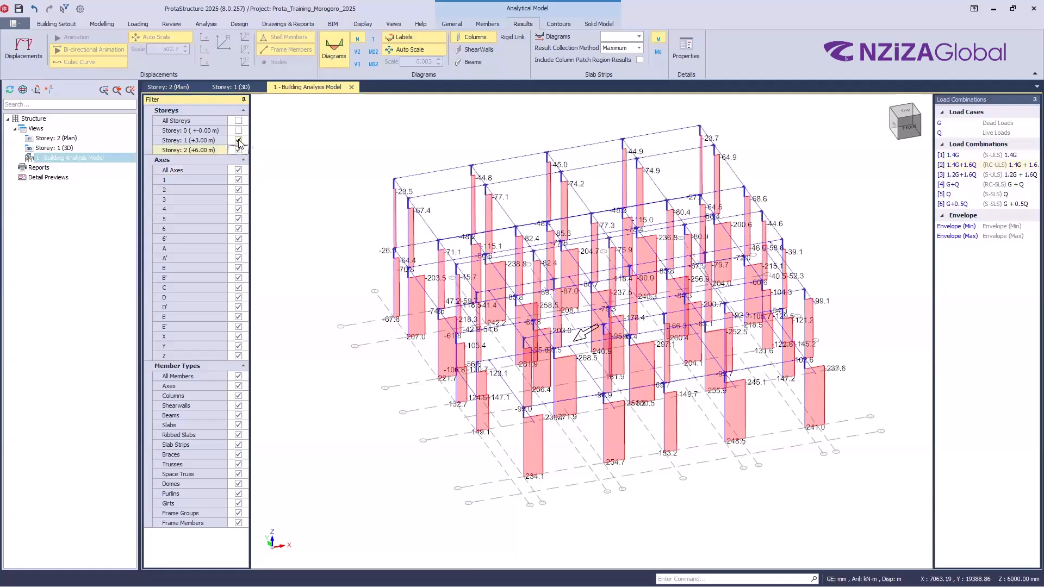
click(238, 140)
middle_drag(641, 461, 692, 488)
mouse_move(690, 484)
middle_down()
mouse_move(713, 489)
mouse_move(707, 482)
middle_up()
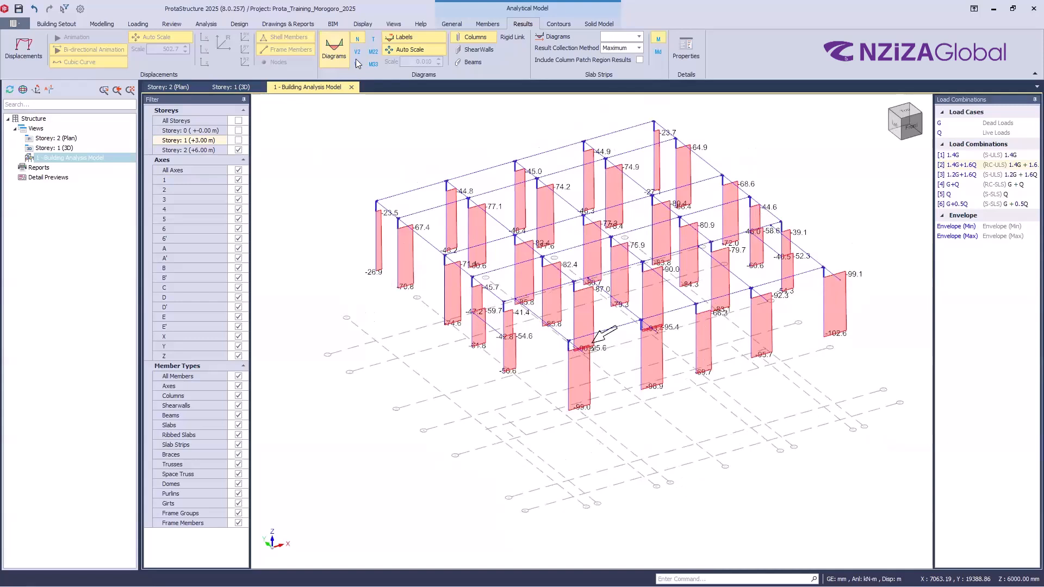
- Display the V2 shear force diagrams of the Storey 2 columns, briefly including the beams for comparison
click(363, 40)
click(363, 40)
click(357, 52)
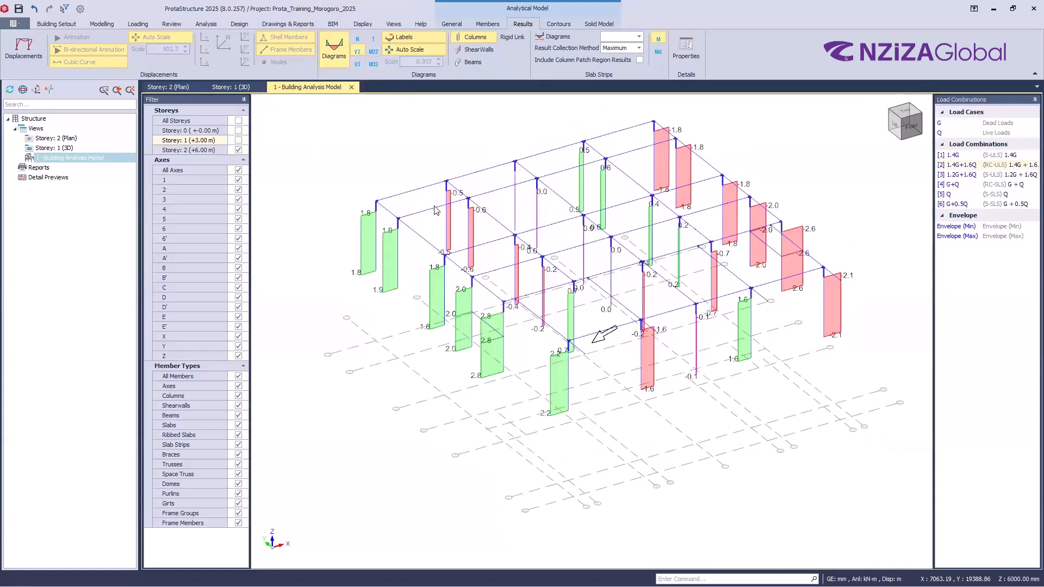
click(456, 70)
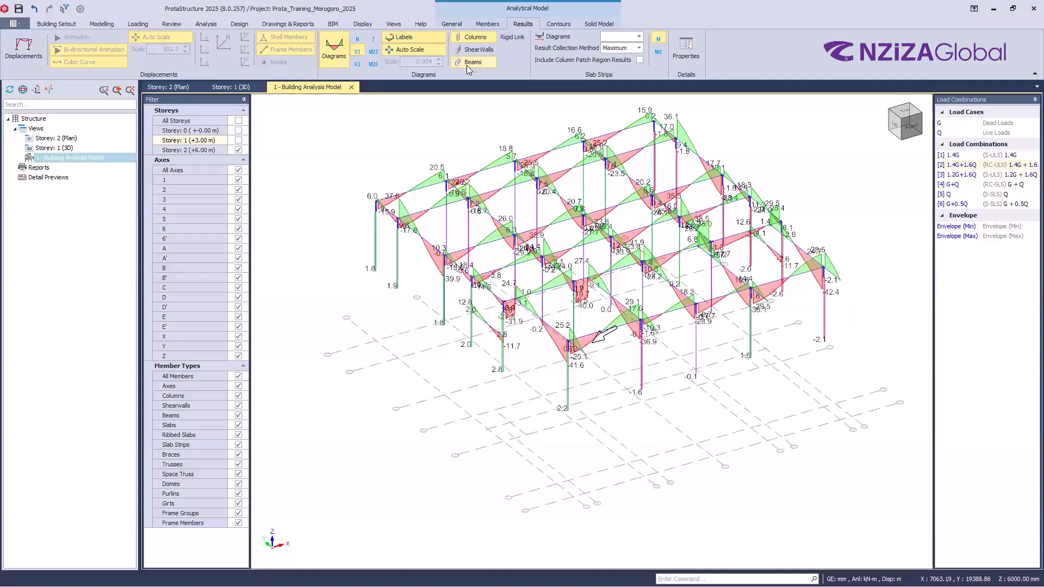
click(467, 65)
middle_drag(598, 424, 478, 387)
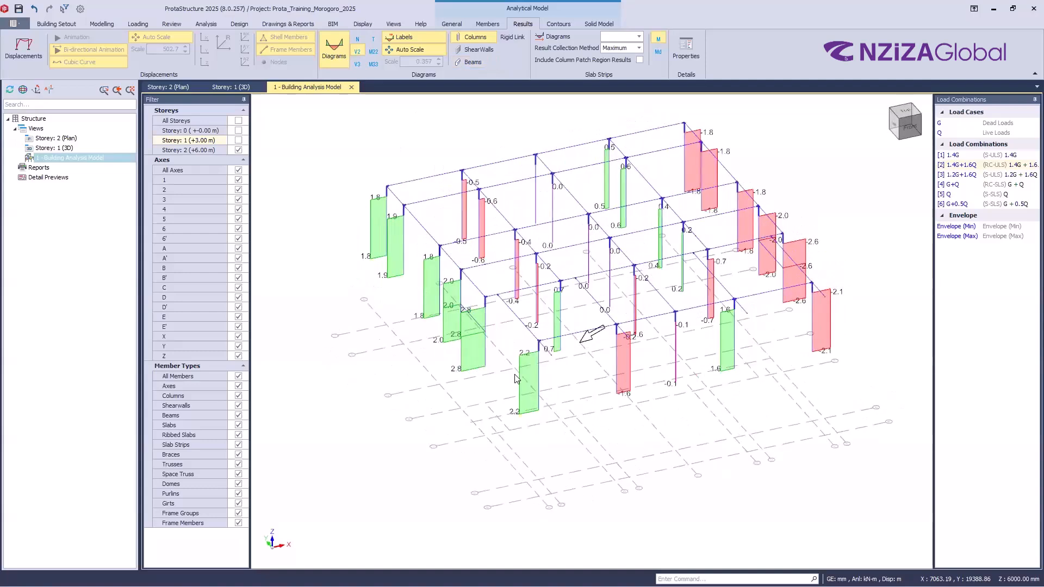
- Display the M33 bending moment diagrams of the Storey 2 beams with the column diagrams hidden
click(373, 64)
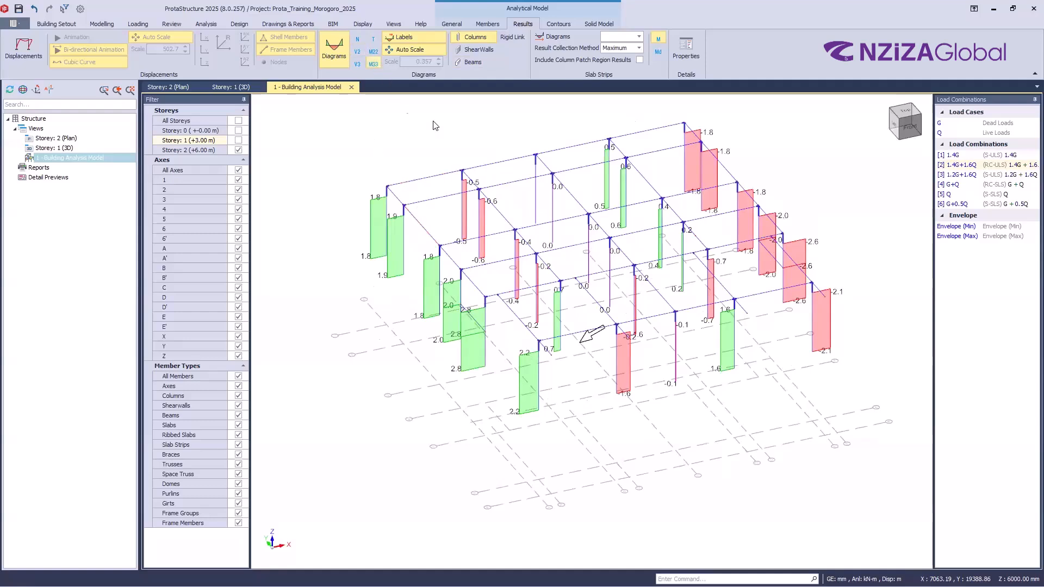
click(472, 61)
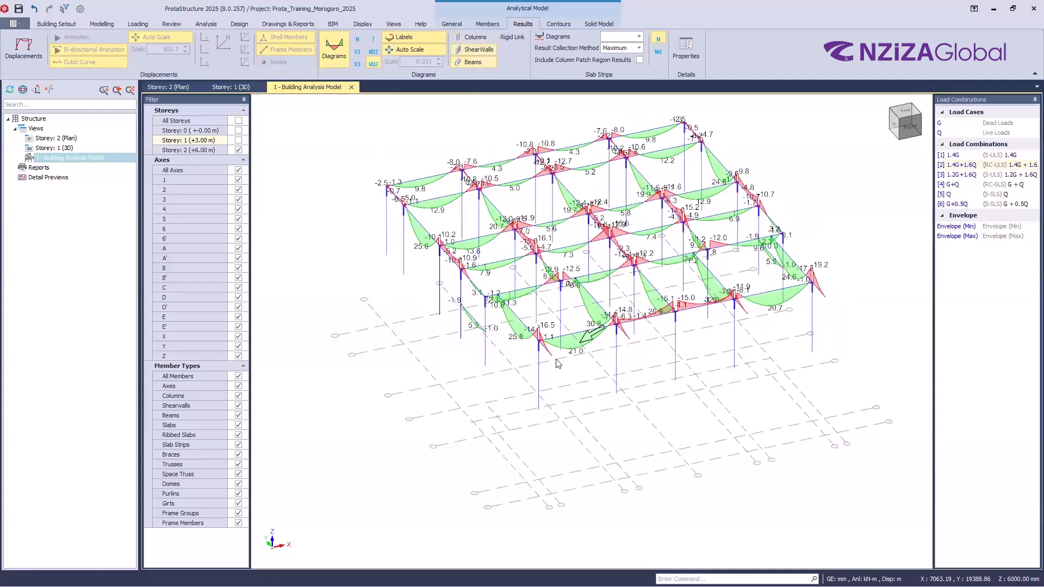
- Examine the M33 bending moment diagrams of the Storey 2 beams under the 1.4G+1.6Q combination from several angles
middle_drag(585, 371, 724, 309)
scroll(724, 313, up, 4)
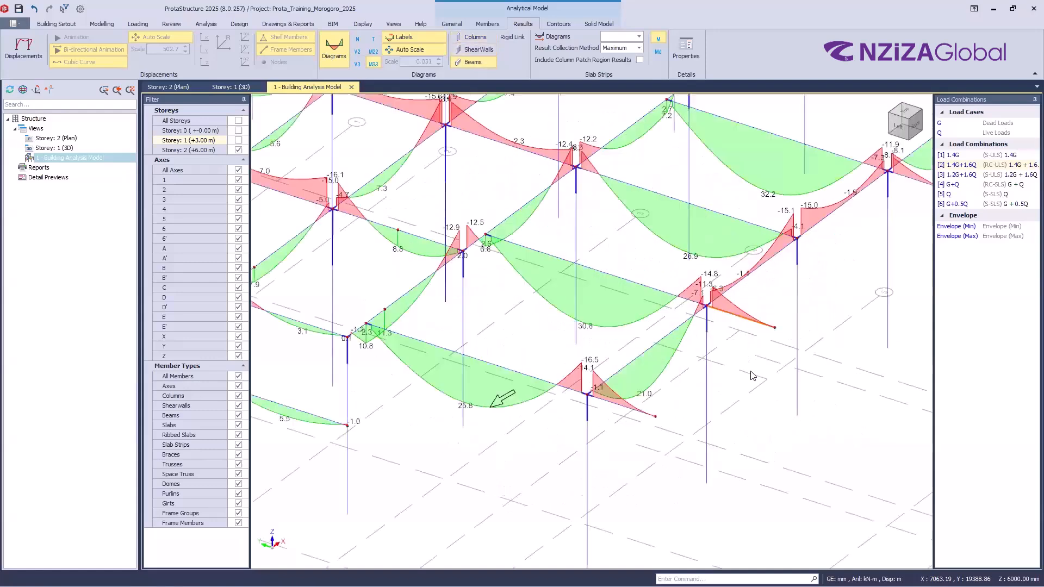
scroll(705, 395, down, 4)
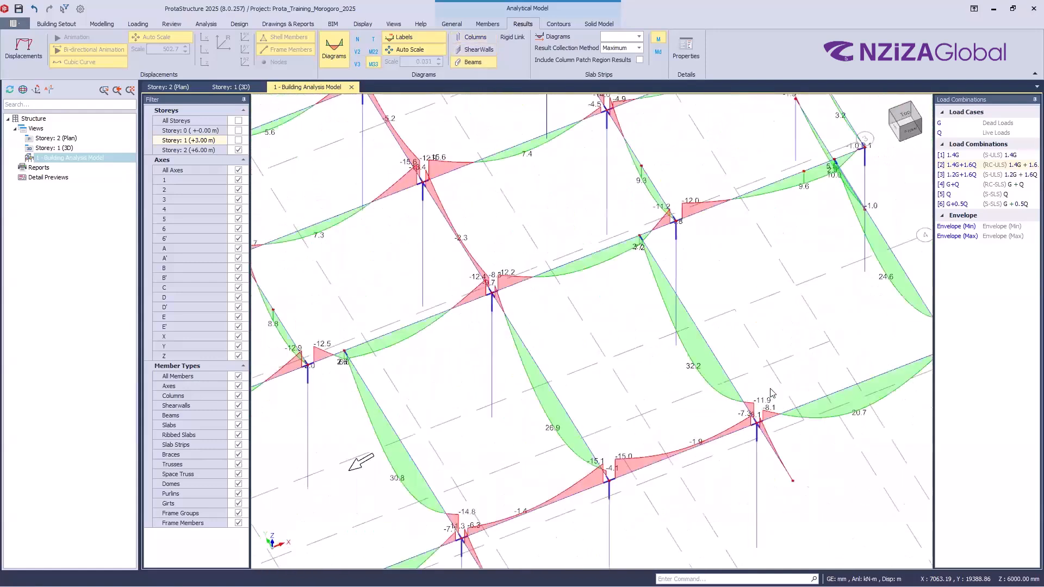
scroll(721, 217, up, 3)
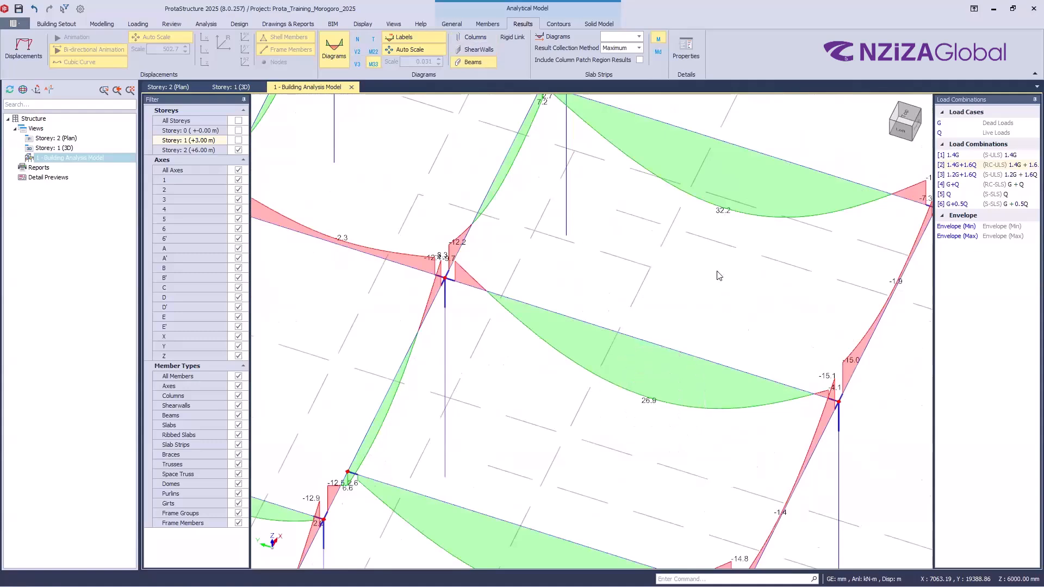
scroll(699, 297, down, 3)
scroll(692, 301, down, 4)
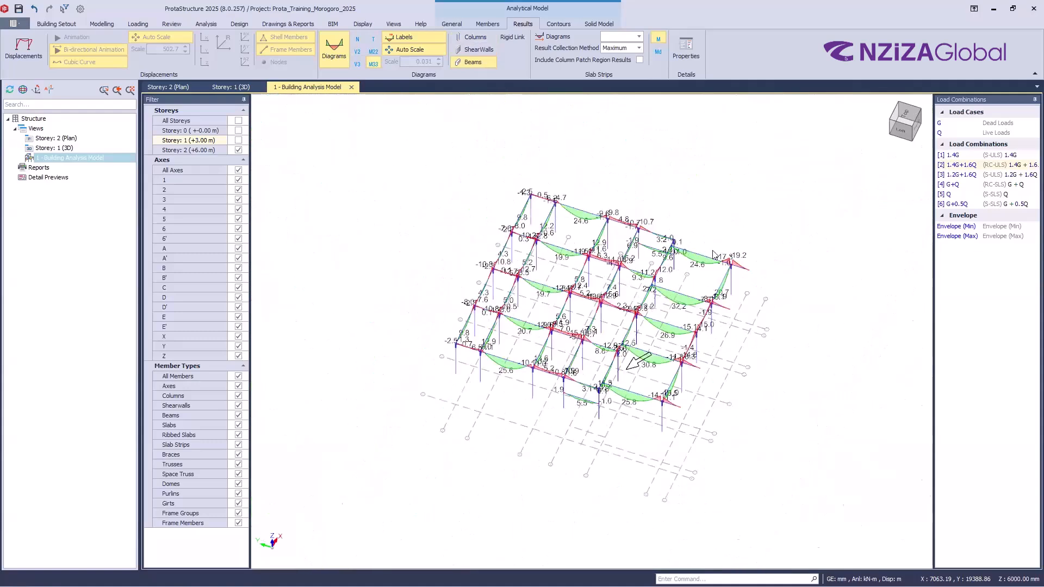
scroll(677, 343, up, 3)
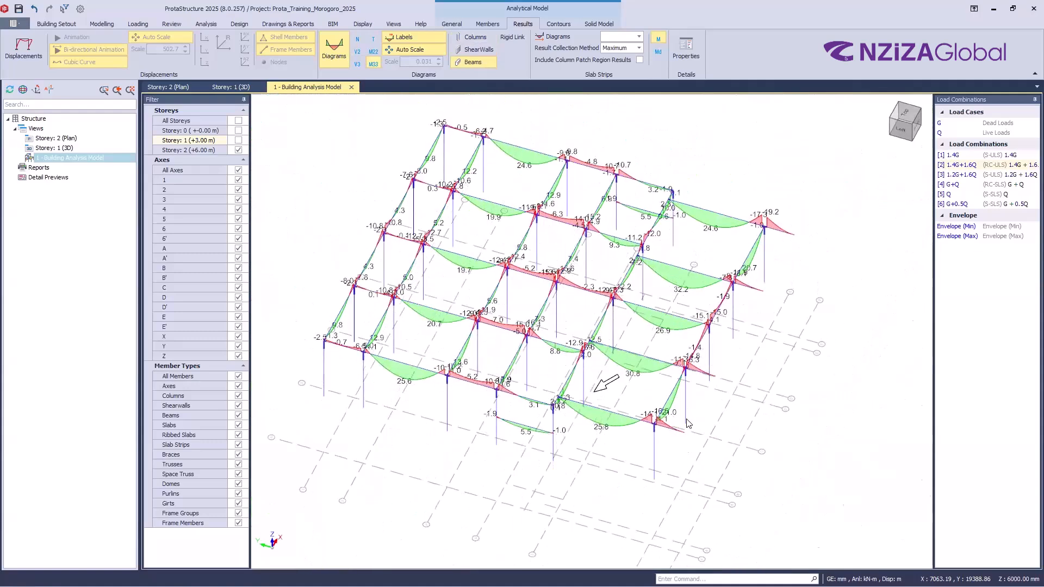
middle_drag(686, 423, 721, 450)
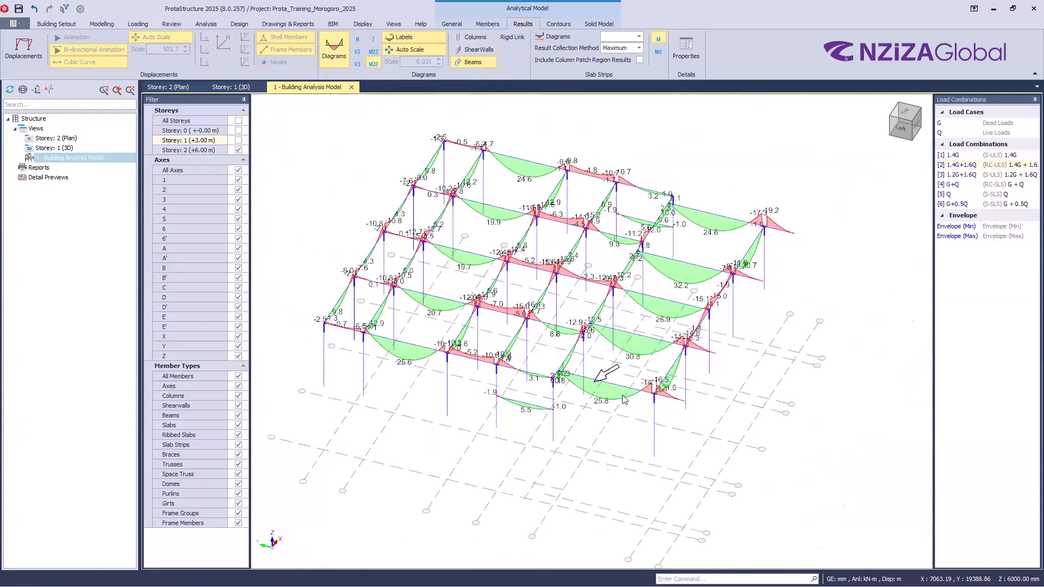
scroll(717, 439, down, 2)
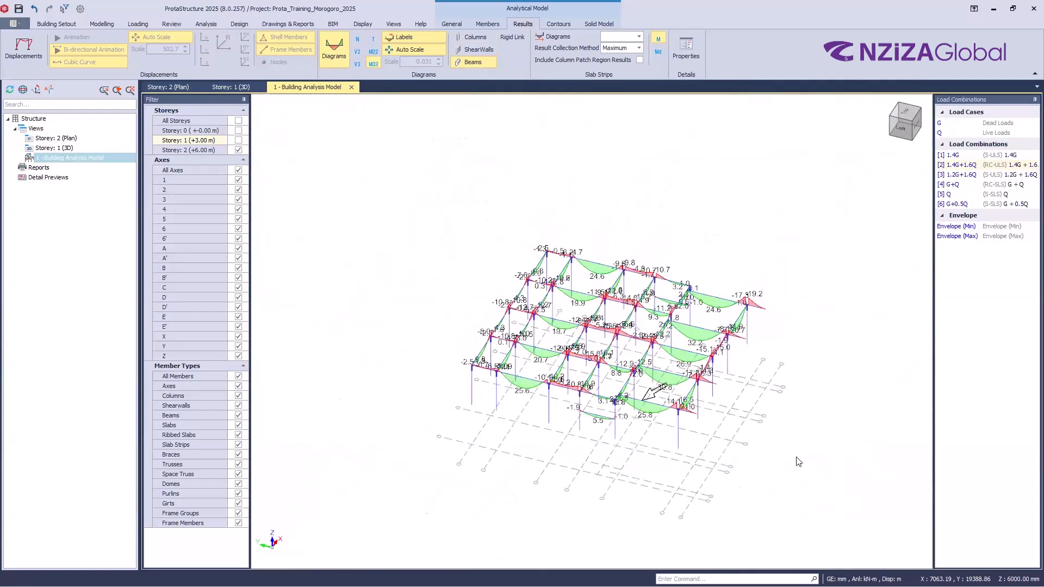
scroll(799, 458, up, 2)
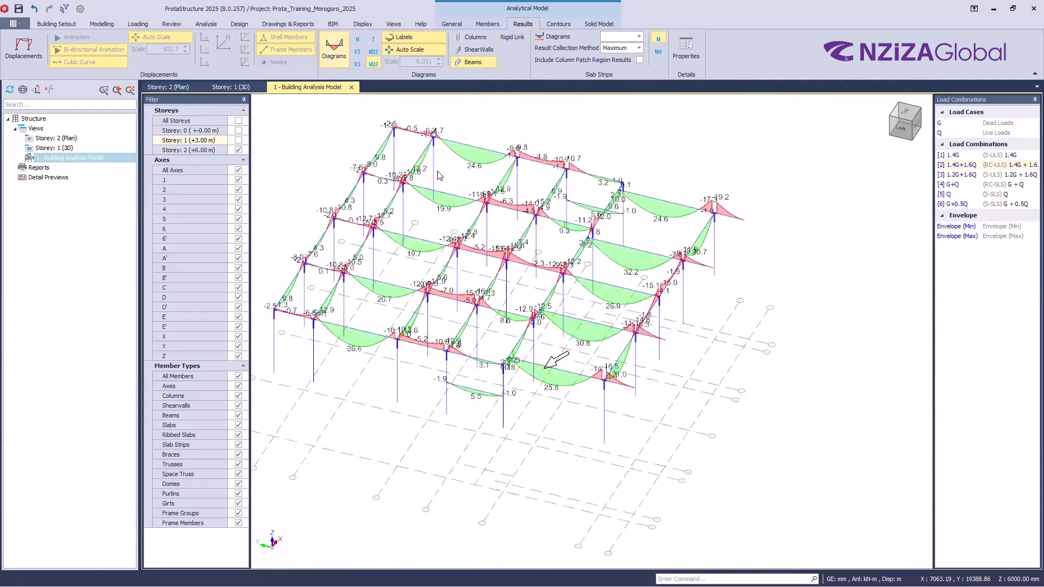
middle_drag(714, 411, 747, 395)
- Turn off the force diagrams and show all storeys of the building analysis model
scroll(747, 396, down, 2)
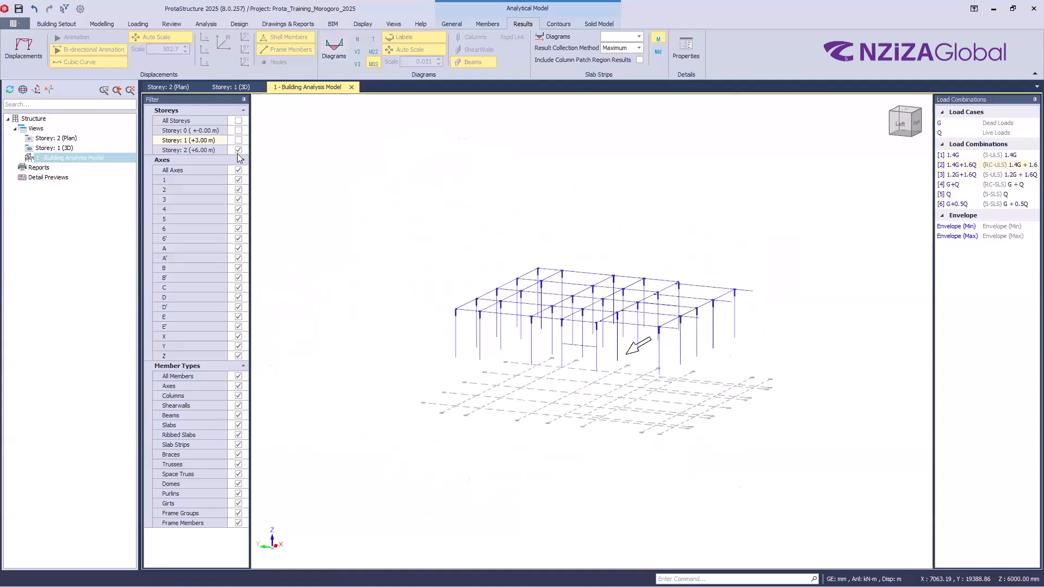
click(238, 122)
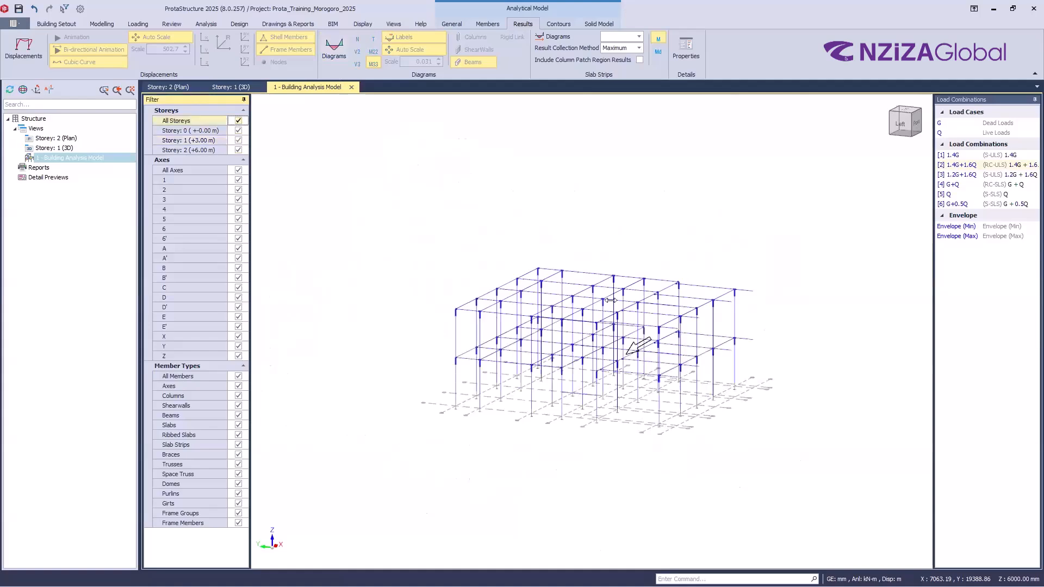
middle_drag(695, 460, 573, 535)
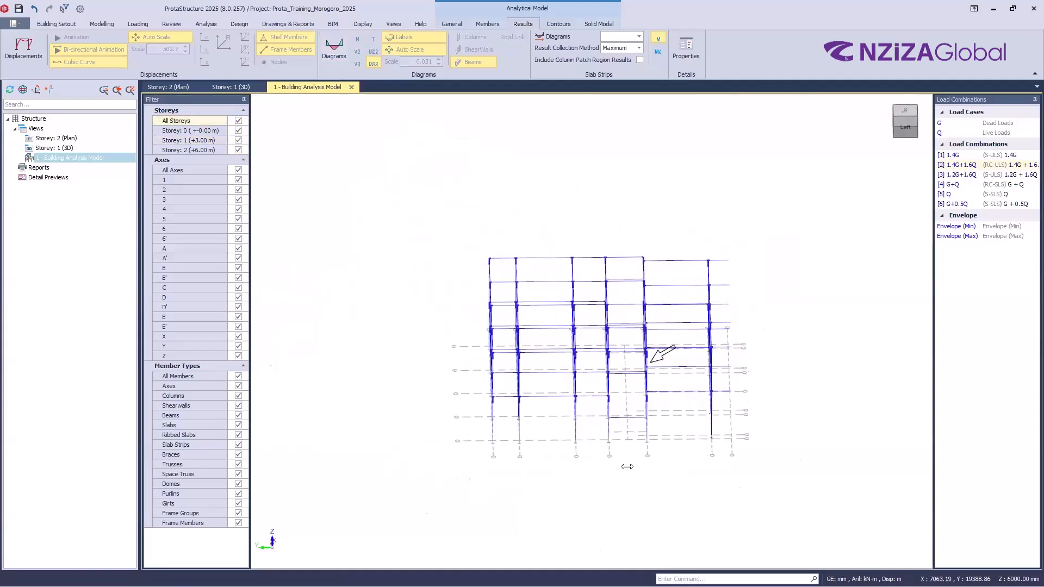
middle_drag(642, 425, 584, 375)
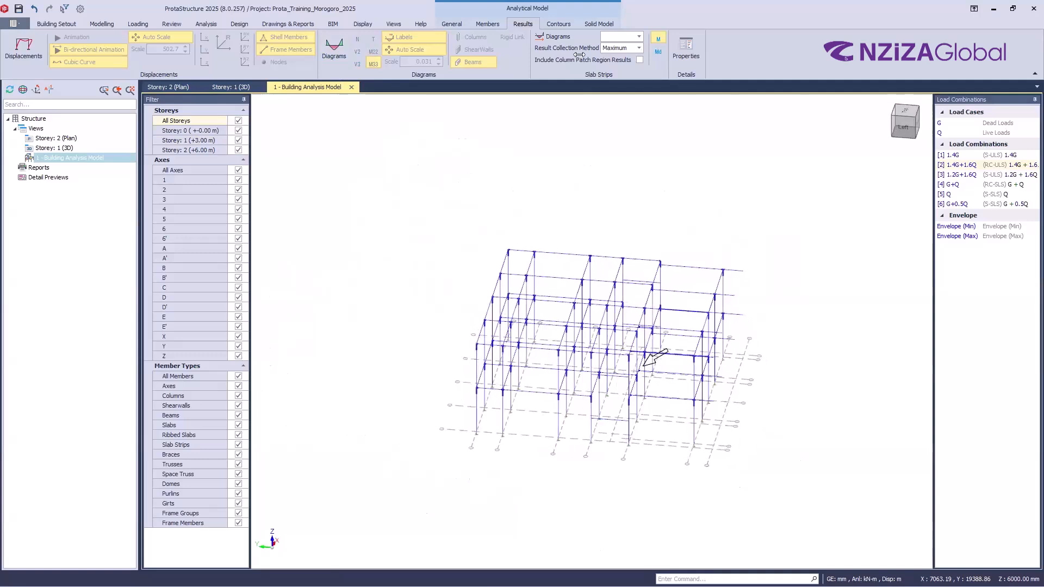
- Display the analysis model as a solid model coloured by axial force N and examine the beams and columns of both storeys
click(560, 23)
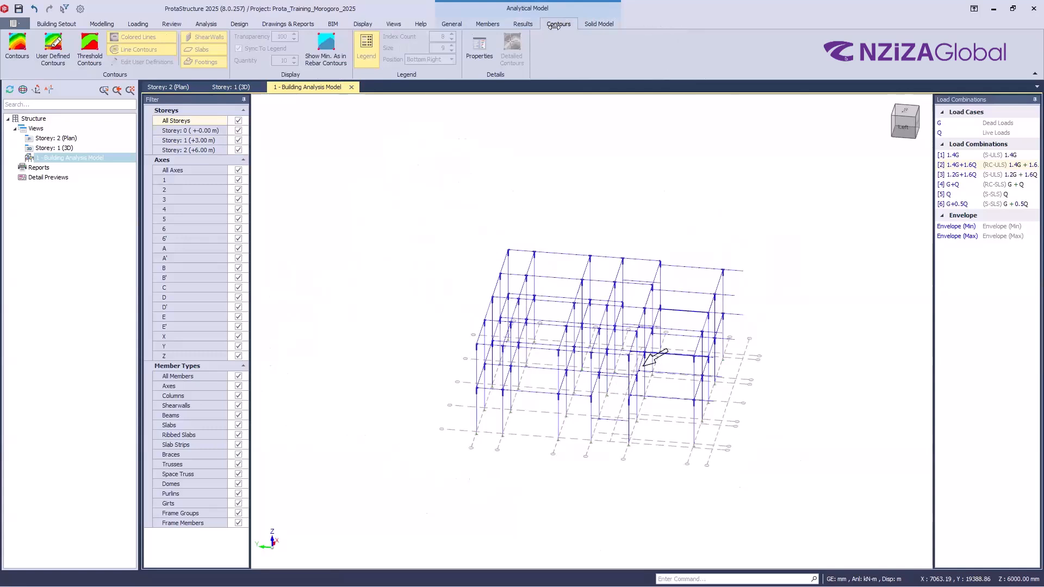
click(598, 23)
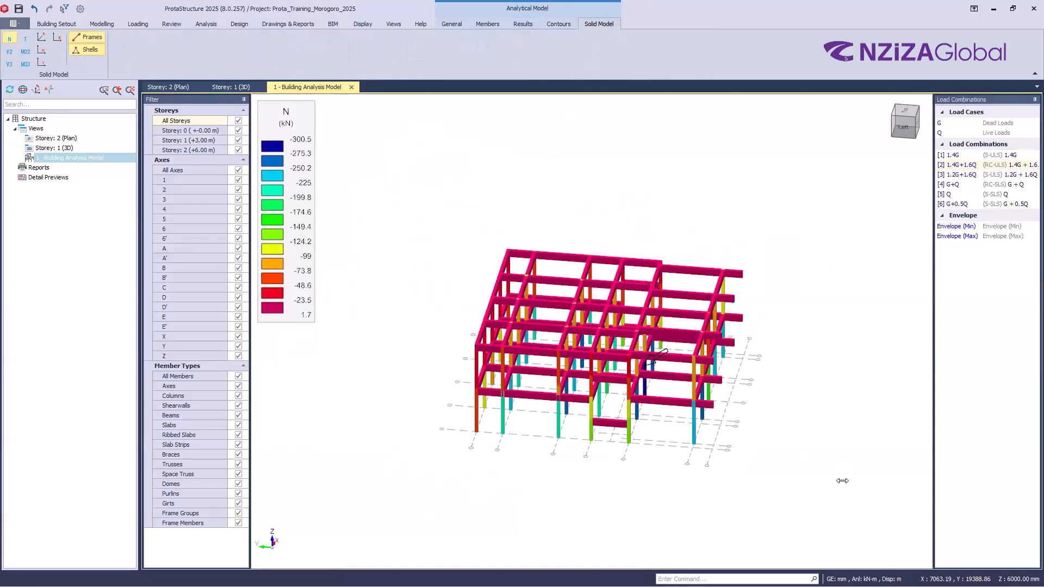
middle_drag(786, 434, 811, 416)
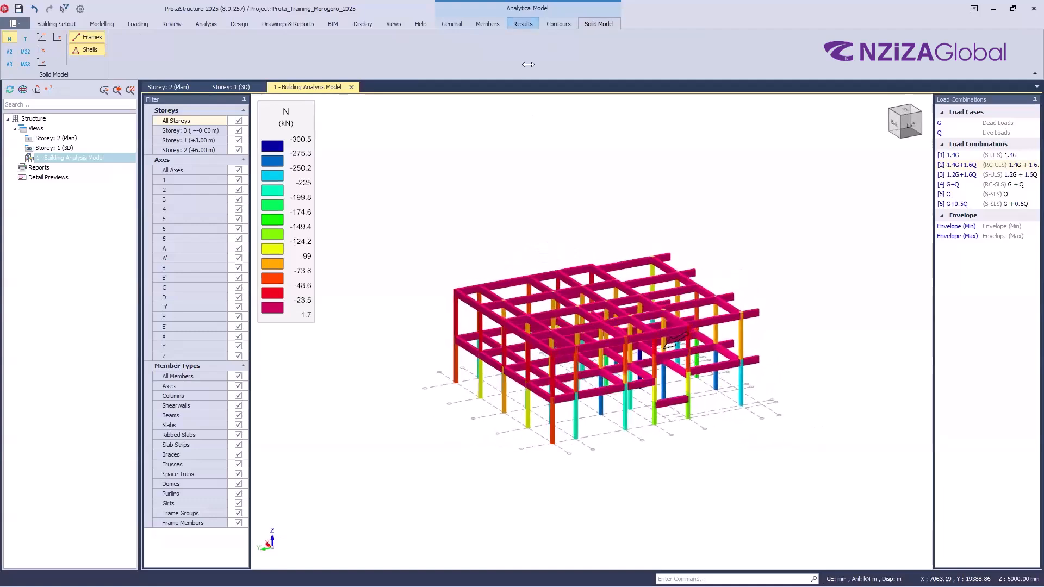
middle_drag(713, 445, 664, 421)
middle_drag(680, 469, 266, 236)
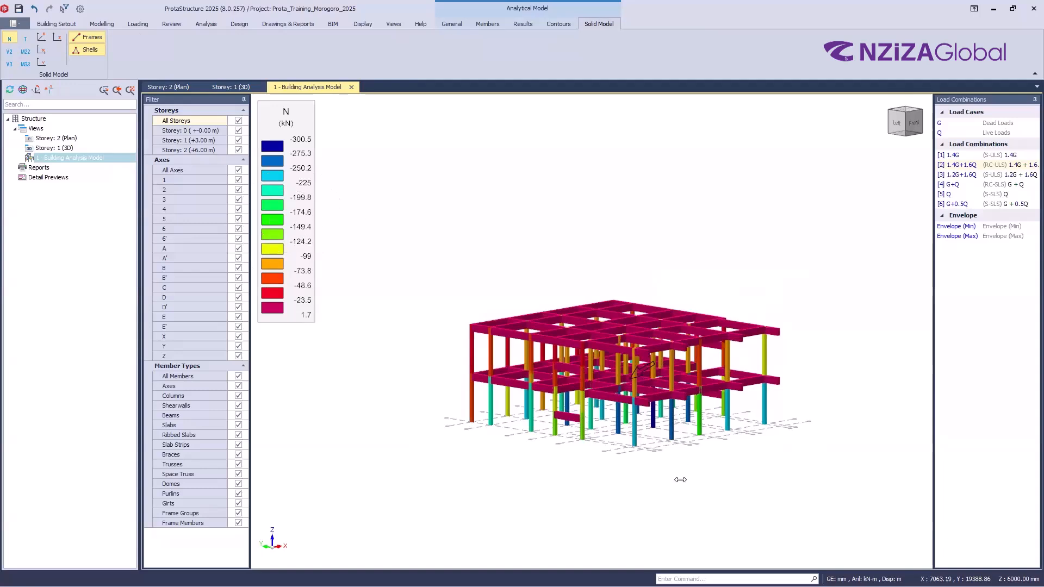
middle_drag(669, 478, 615, 473)
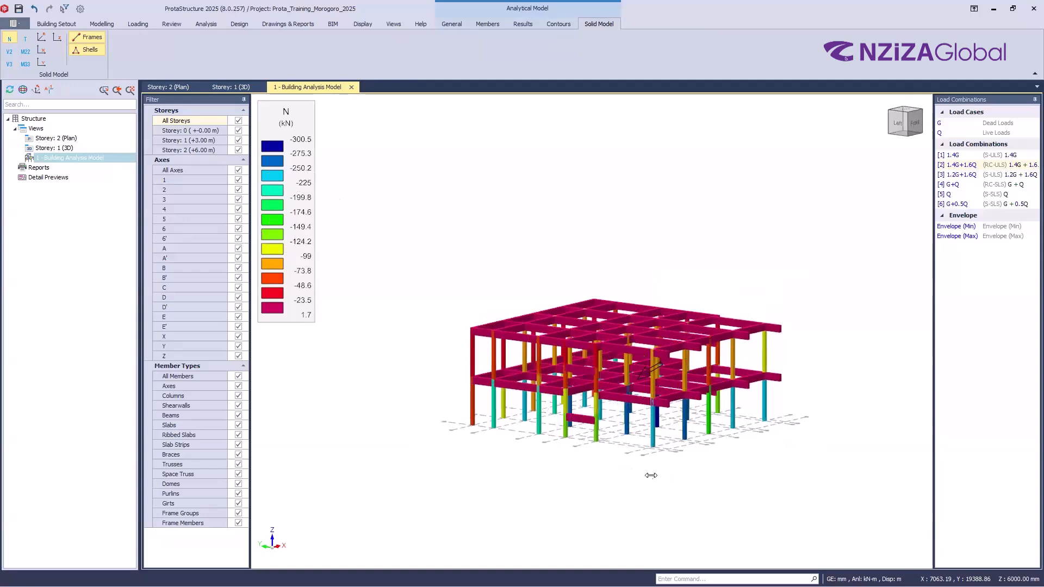
scroll(646, 478, up, 2)
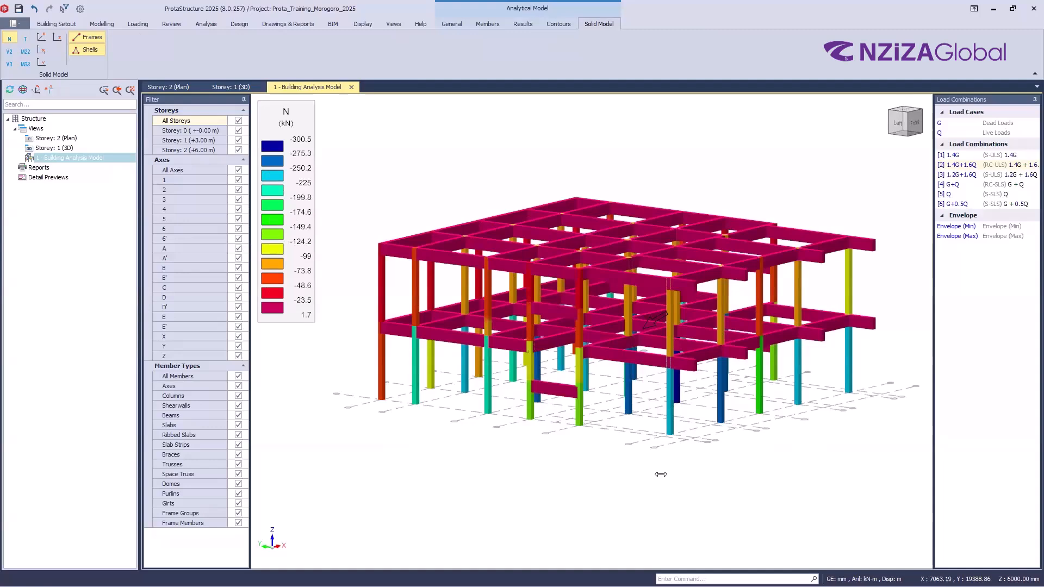
middle_drag(662, 501, 610, 500)
key(ctrl)
mouse_move(525, 459)
middle_down()
mouse_move(543, 468)
mouse_move(520, 450)
mouse_move(509, 457)
middle_up()
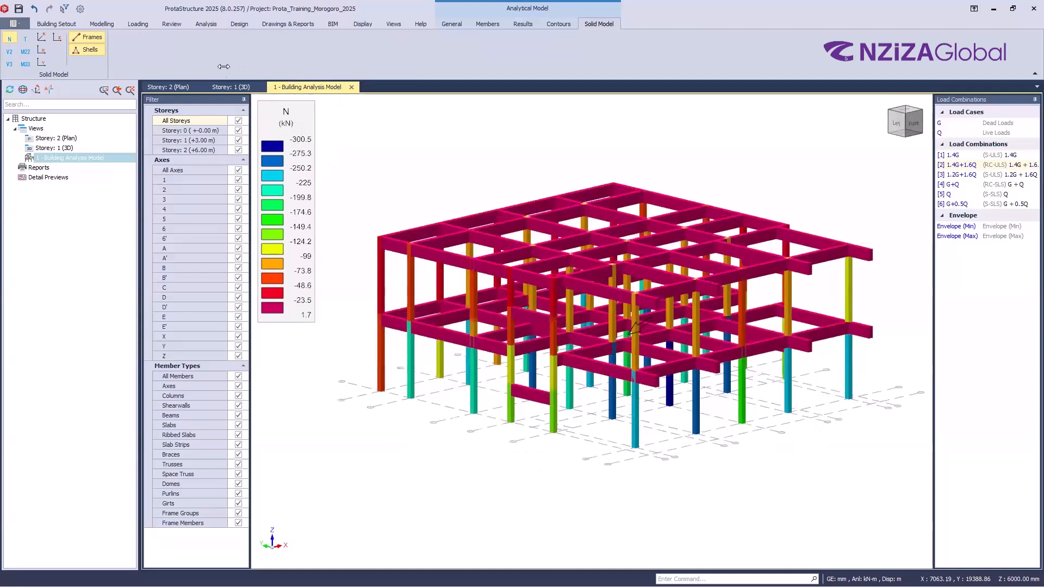
middle_drag(226, 62, 239, 123)
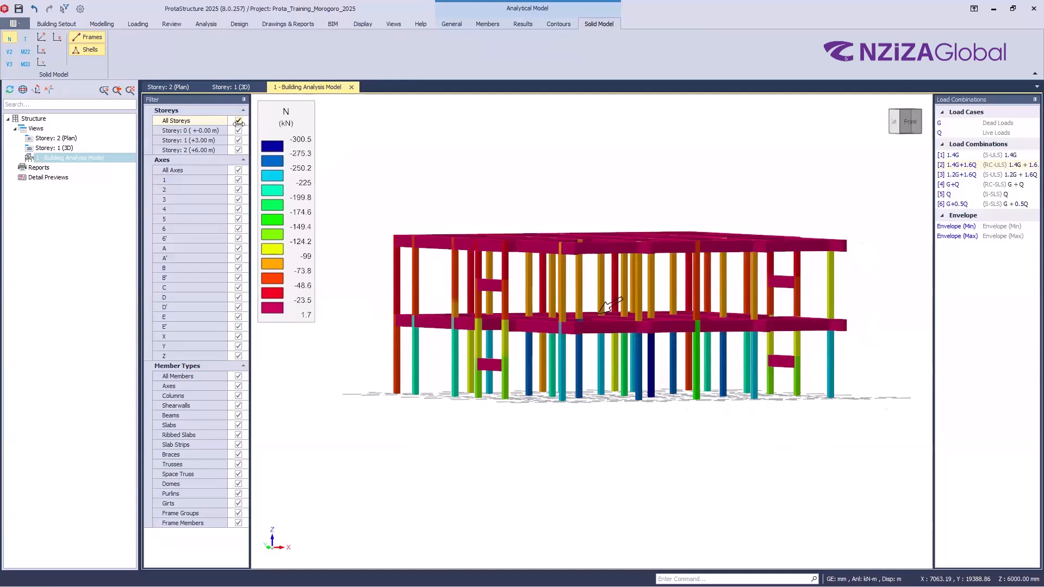
- Filter the solid model to show only Storey 1 (+3.00 m)
click(237, 121)
click(238, 140)
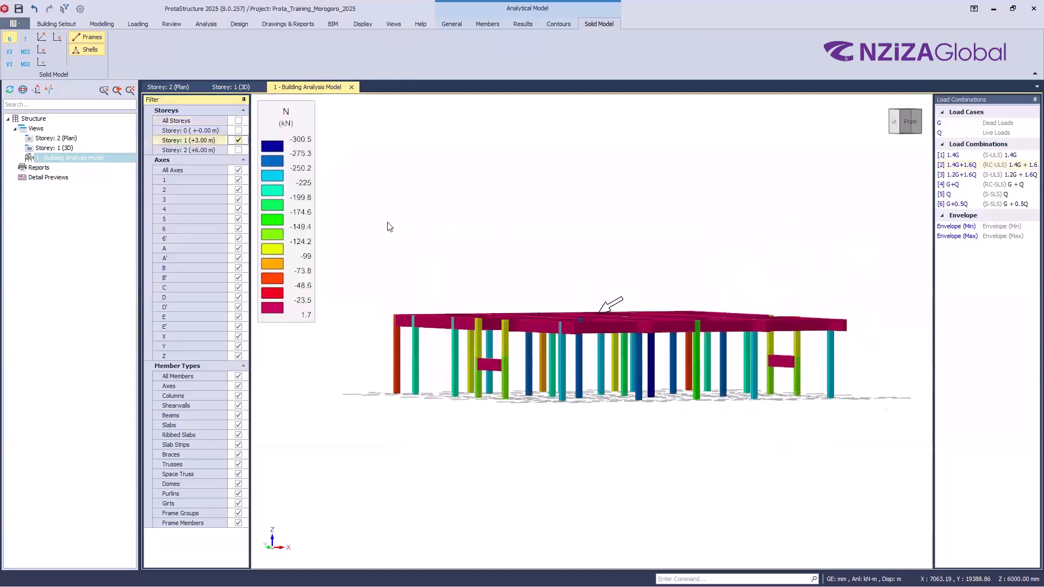
middle_drag(627, 419, 630, 346)
scroll(587, 336, down, 2)
scroll(615, 340, up, 3)
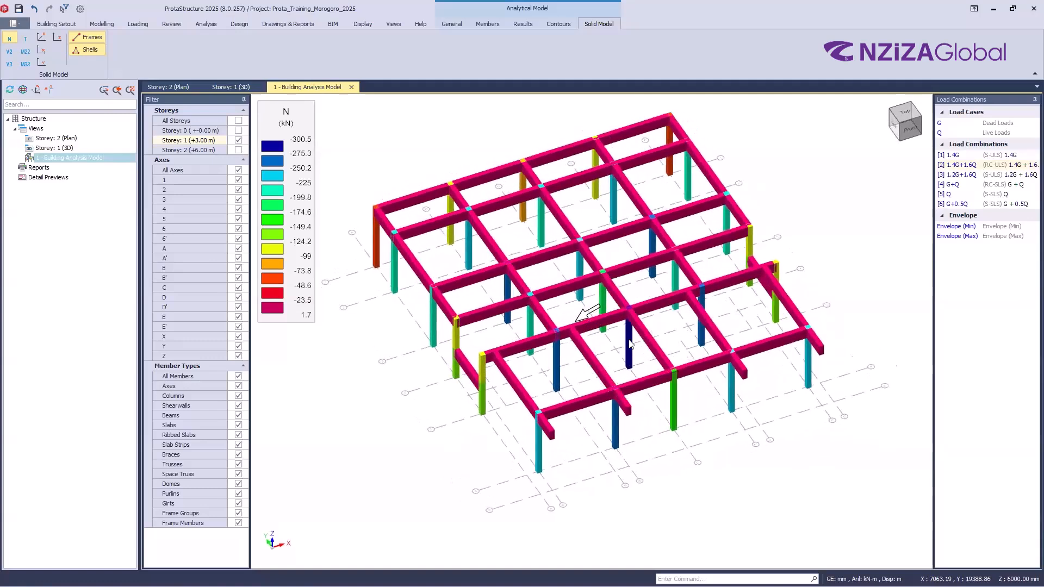
- Examine the axial force colours of the Storey 1 columns against the legend, comparing interior and edge columns
key(ctrl)
key(ctrl)
key(ctrl)
key(ctrl)
key(ctrl)
key(ctrl)
key(ctrl)
key(ctrl)
key(ctrl)
key(ctrl)
key(ctrl)
middle_drag(656, 359, 696, 366)
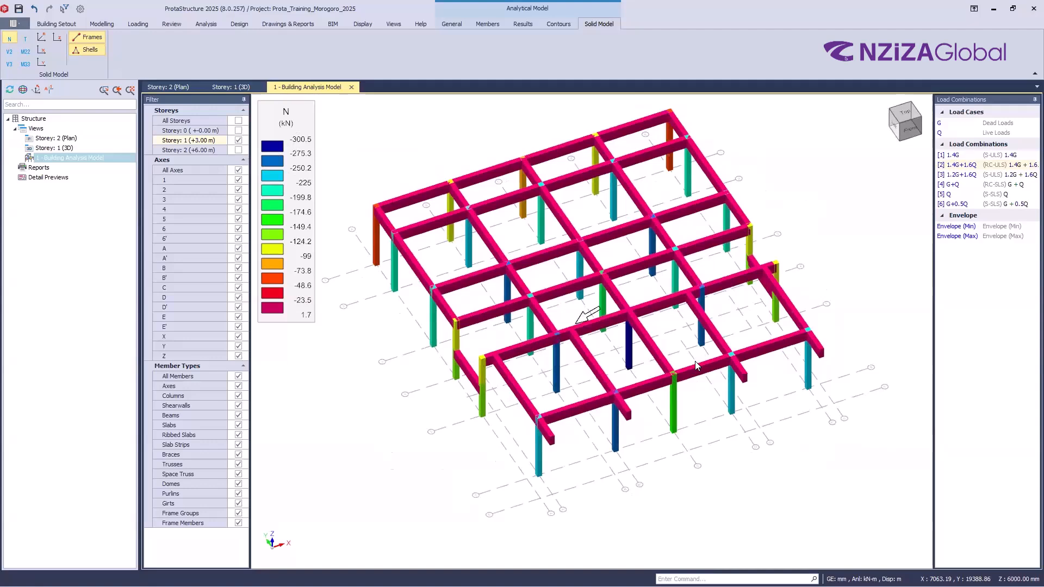
mouse_move(656, 341)
middle_down()
mouse_move(683, 345)
mouse_move(639, 342)
middle_up()
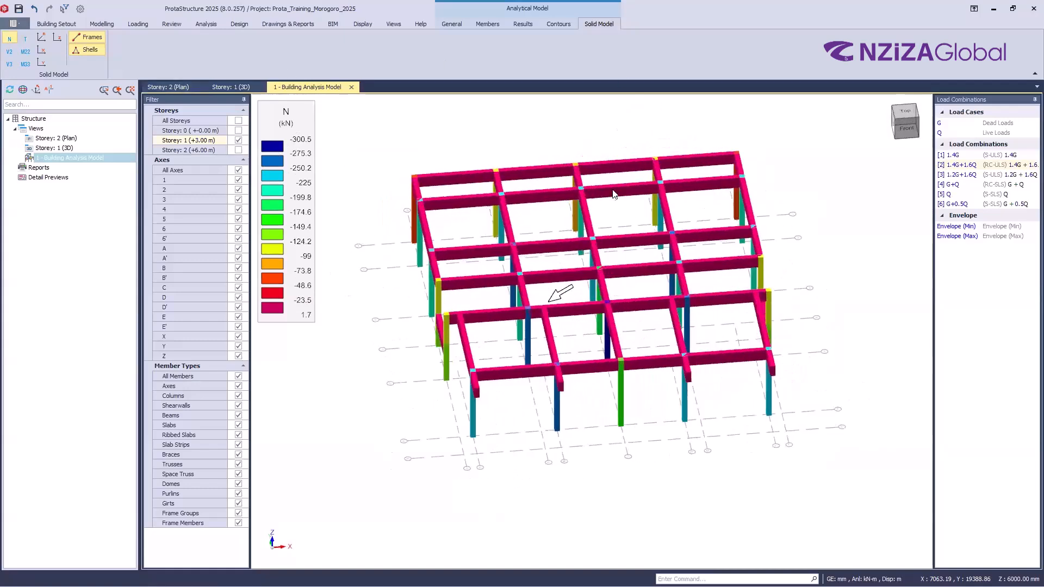
mouse_move(680, 378)
middle_down()
mouse_move(696, 373)
mouse_move(679, 360)
middle_up()
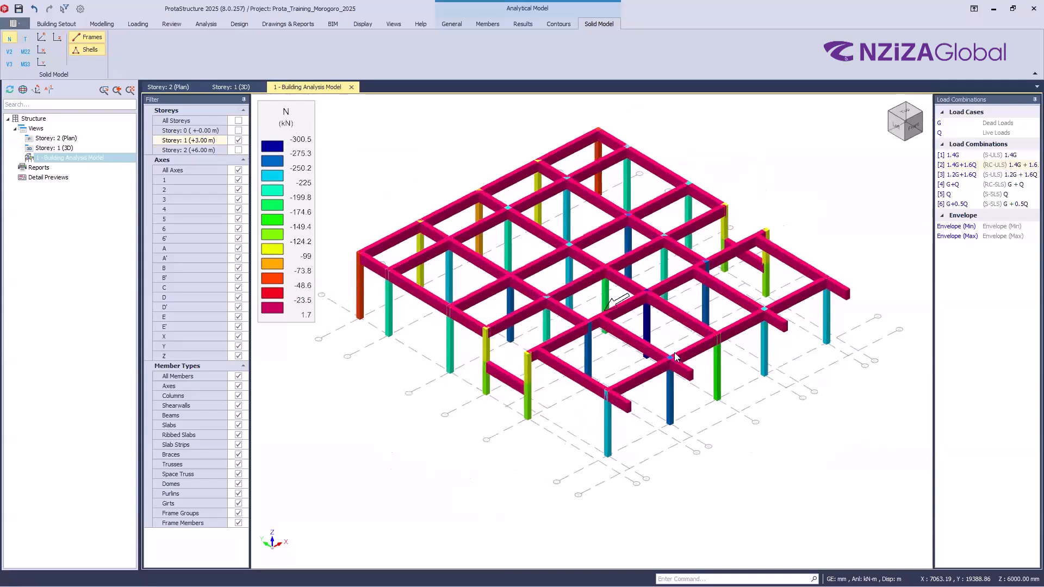
middle_drag(680, 412, 663, 400)
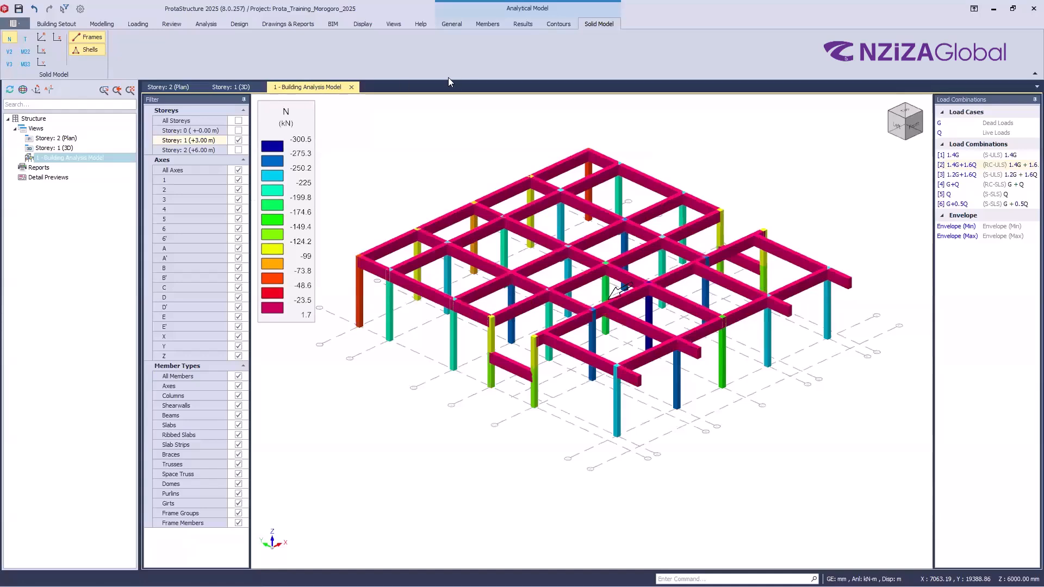
- Close the building analysis model view and return to the 3D view of Storey 1
click(351, 87)
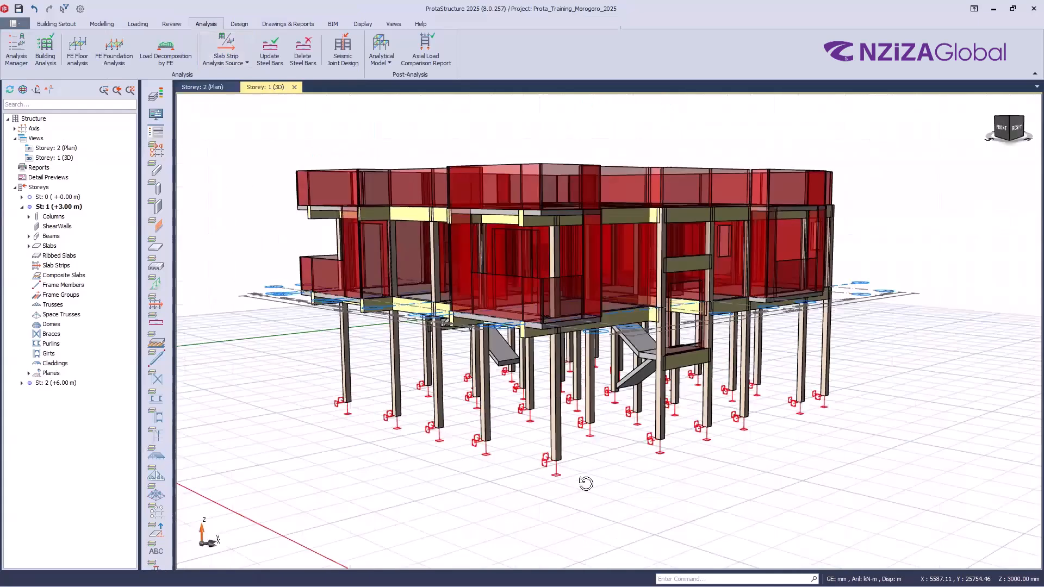
scroll(585, 483, down, 3)
middle_drag(578, 489, 579, 489)
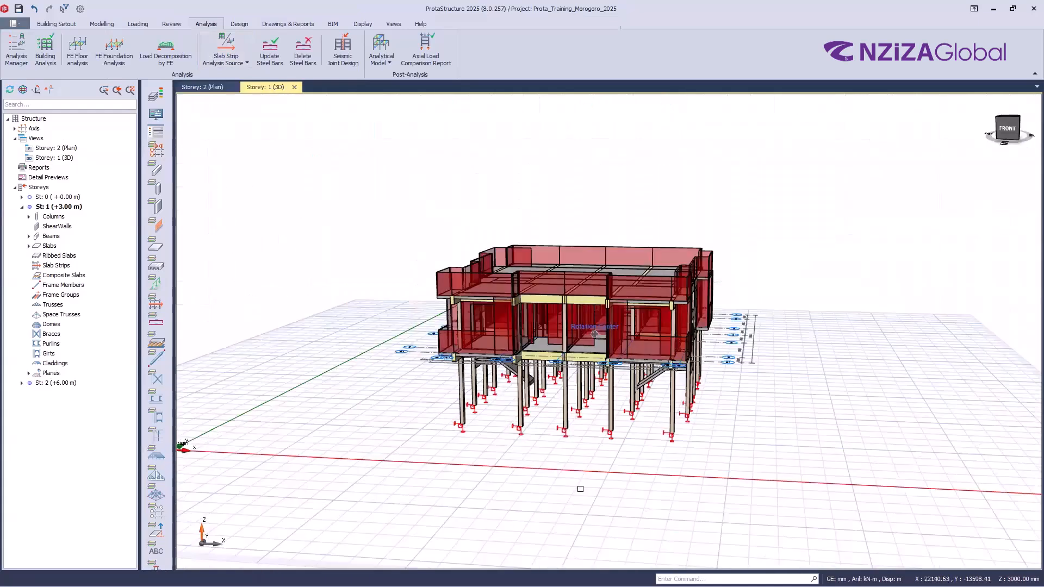
middle_drag(435, 502, 451, 457)
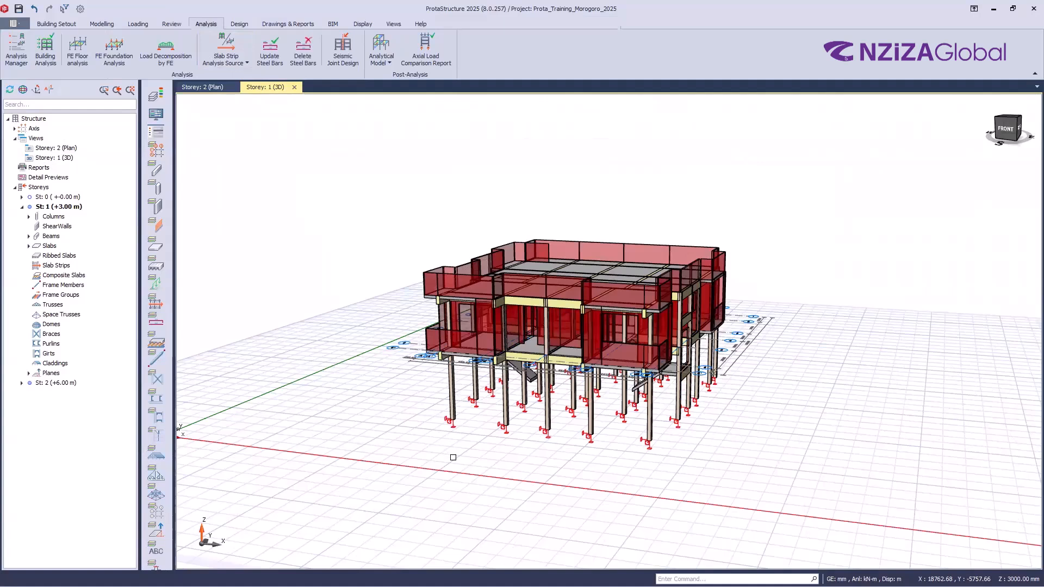
- Review the batch design options for columns, beams and steel members in the building analysis, and leave without running it
click(45, 60)
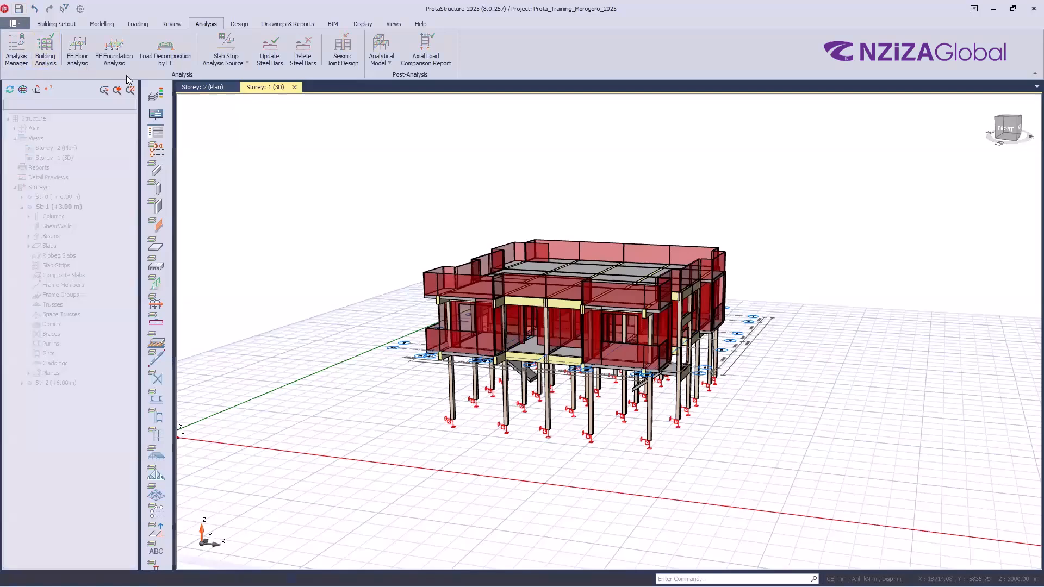
click(487, 129)
click(561, 160)
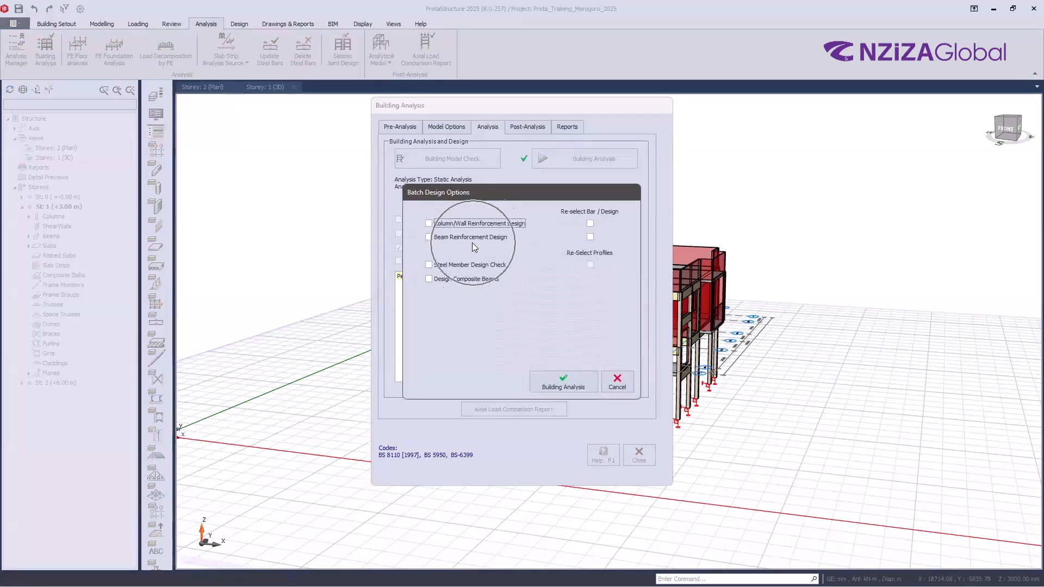
click(623, 387)
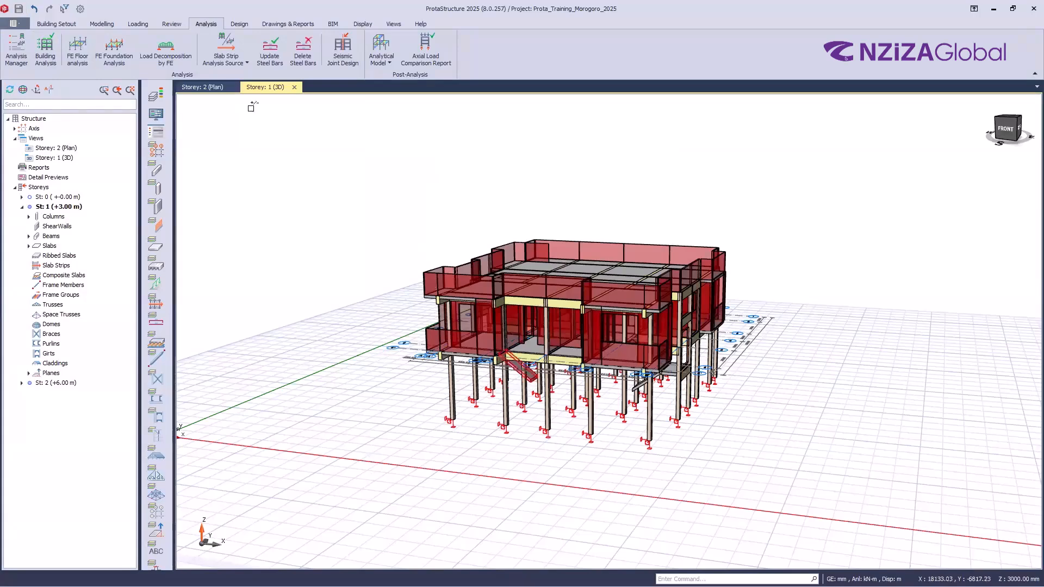
scroll(627, 299, up, 1)
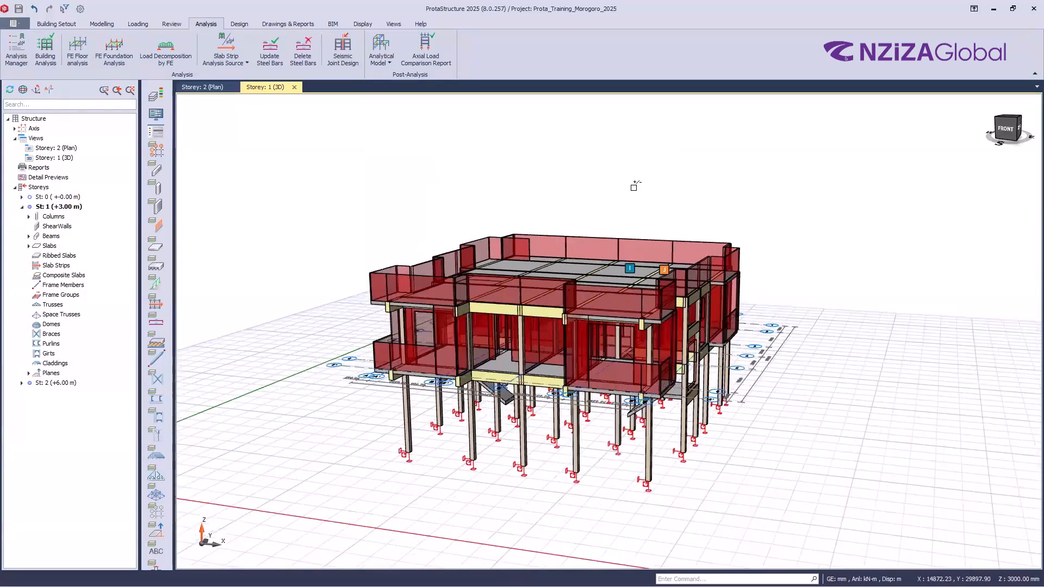
scroll(617, 264, up, 1)
scroll(616, 361, up, 1)
middle_drag(605, 562, 605, 561)
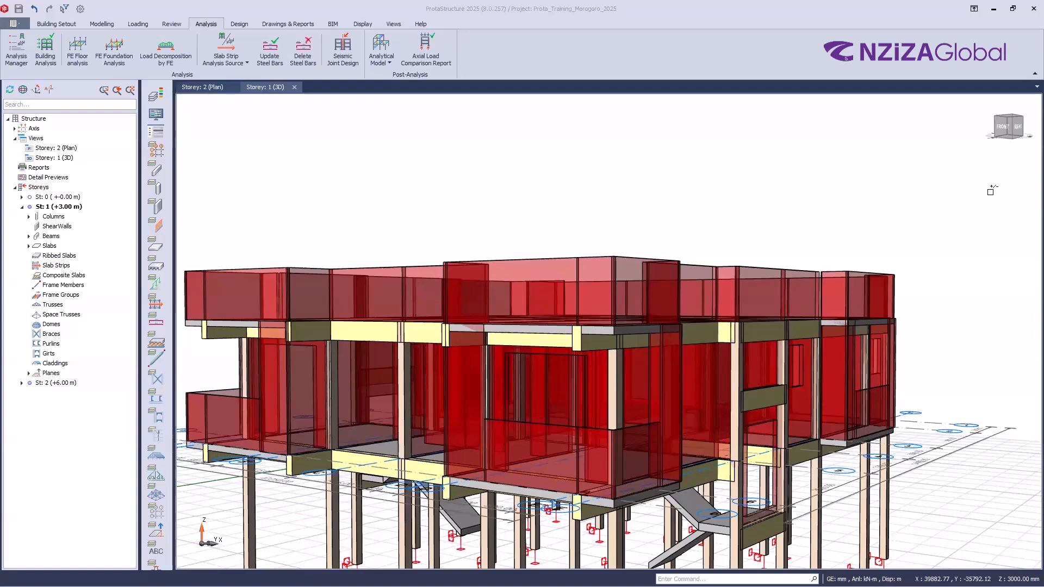
click(676, 216)
scroll(882, 230, down, 2)
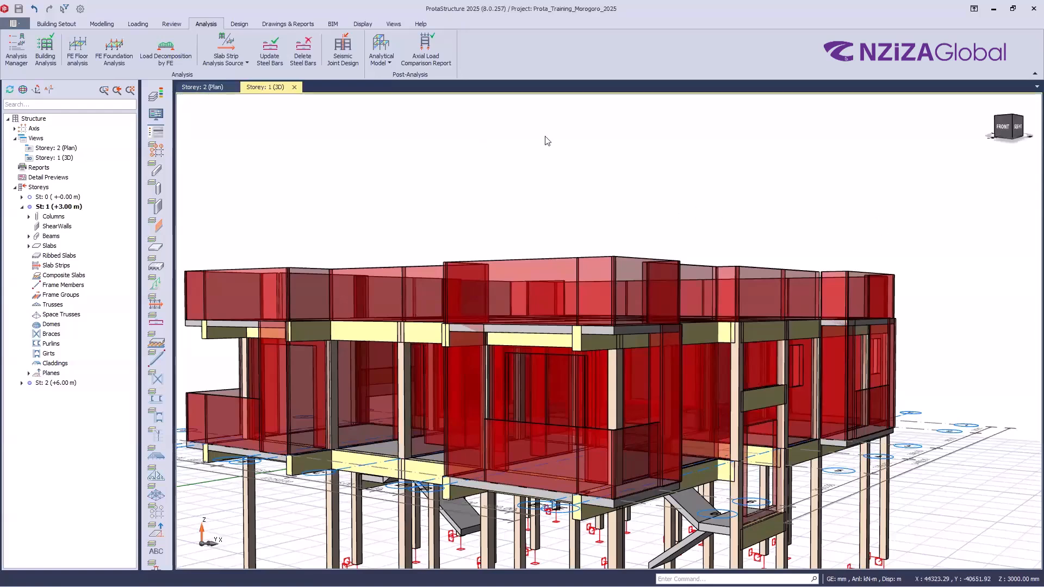
- Check the axial load comparison tolerance in the building analysis model settings
click(47, 51)
scroll(570, 147, up, 2)
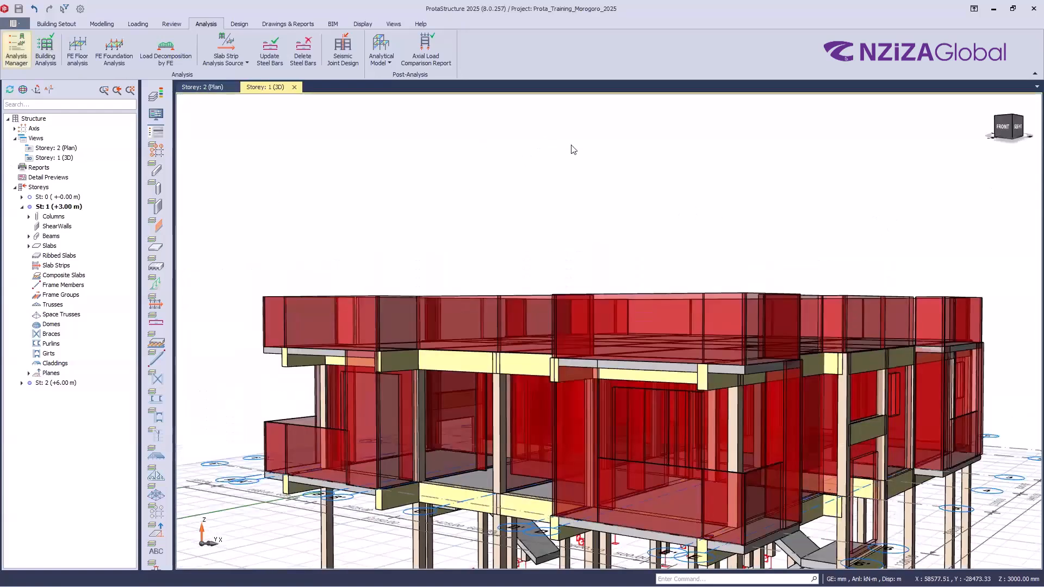
click(447, 128)
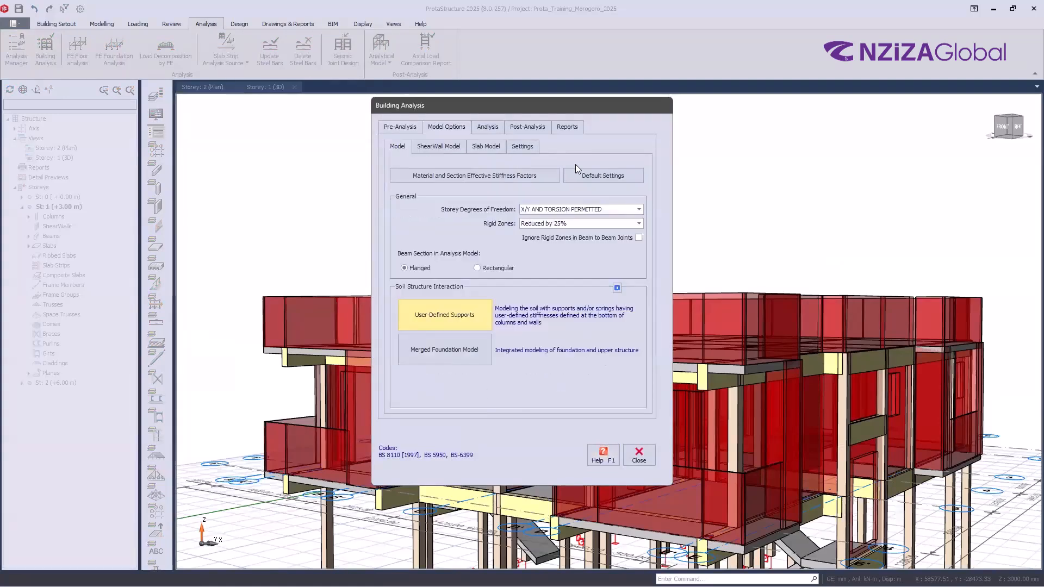
click(523, 148)
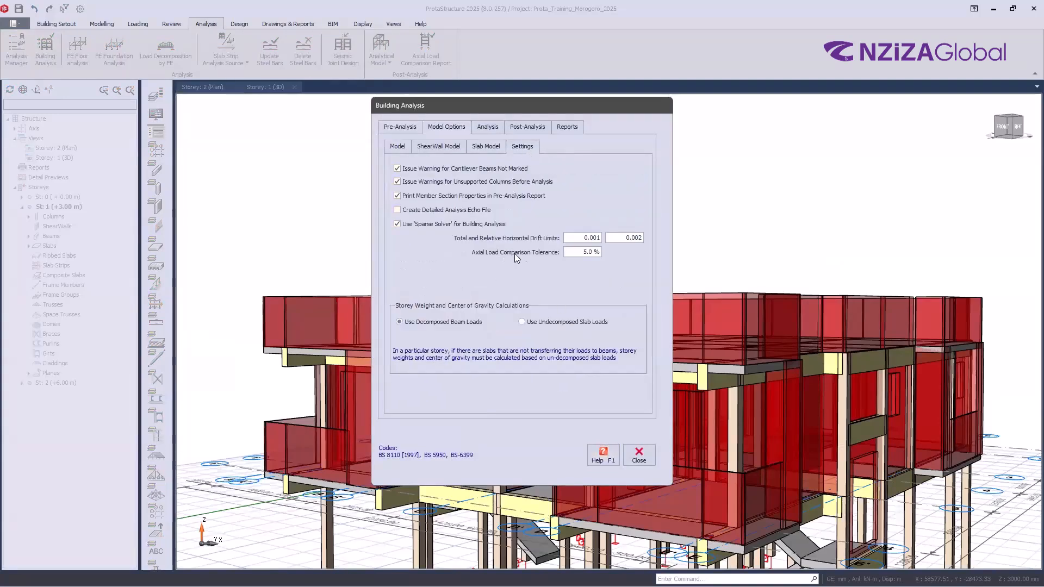
click(579, 254)
double_click(596, 253)
click(575, 252)
double_click(587, 253)
click(572, 254)
click(592, 251)
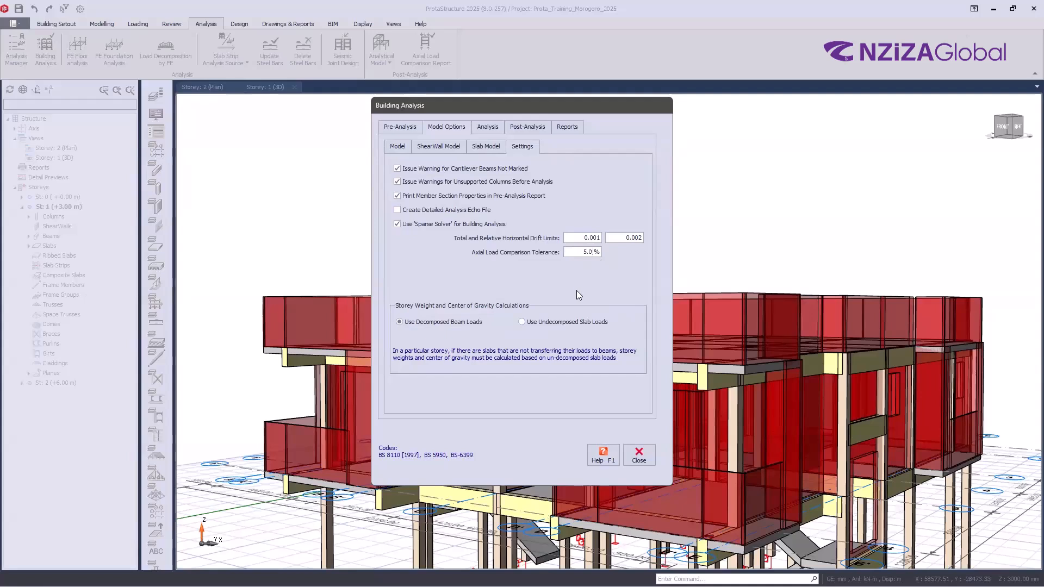
- Open the Axial Load Comparison Report and examine the total loads based on slab loads, those decomposed to beams, and the column axial loads
click(490, 128)
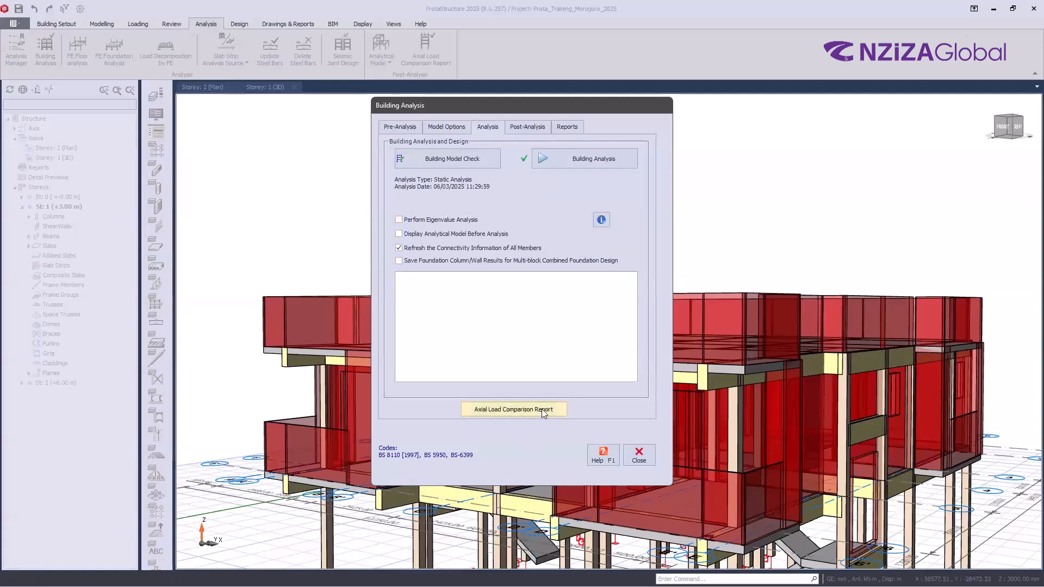
click(513, 408)
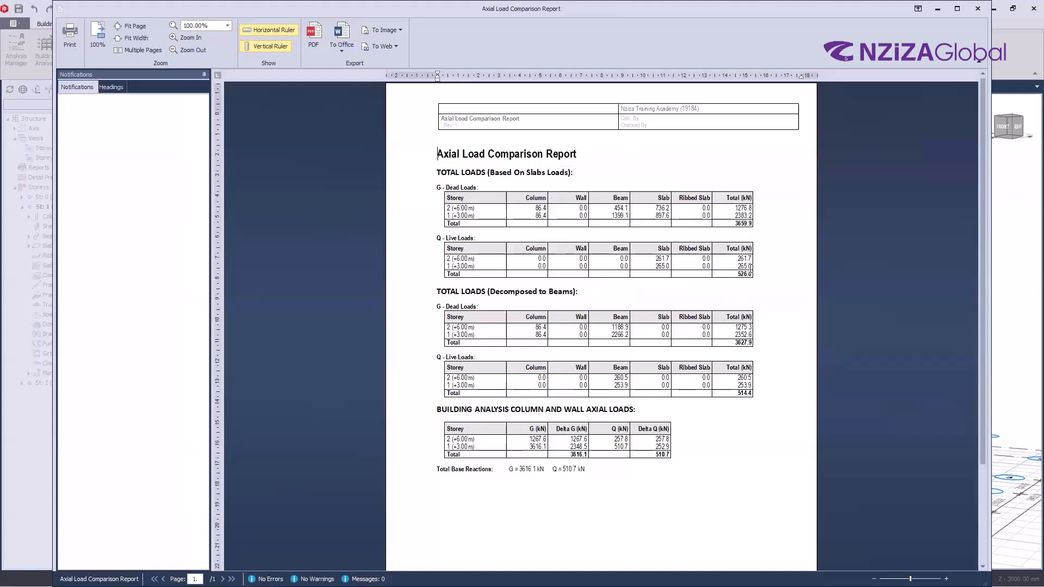
drag(441, 173, 789, 281)
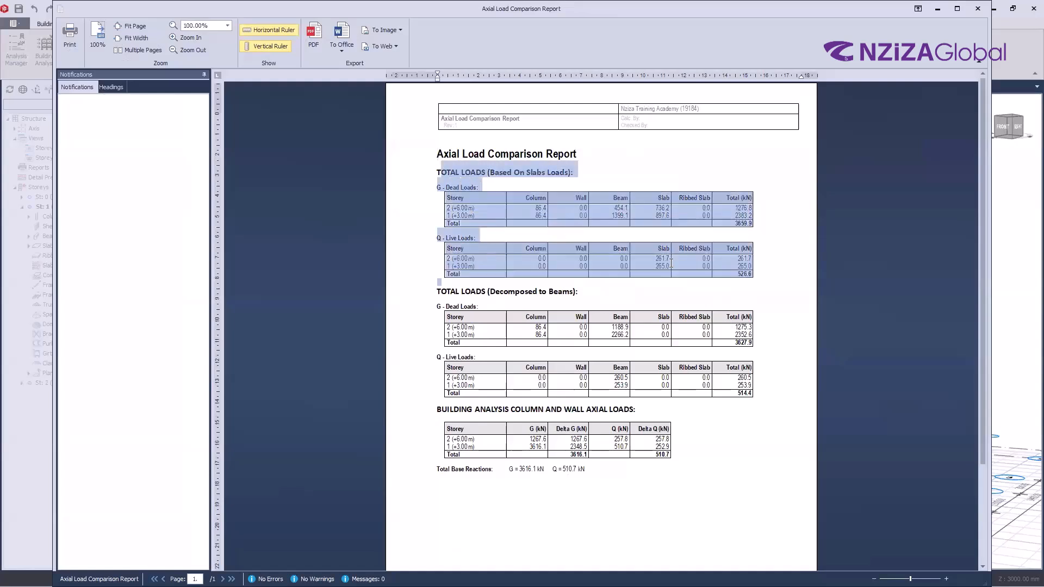
click(598, 234)
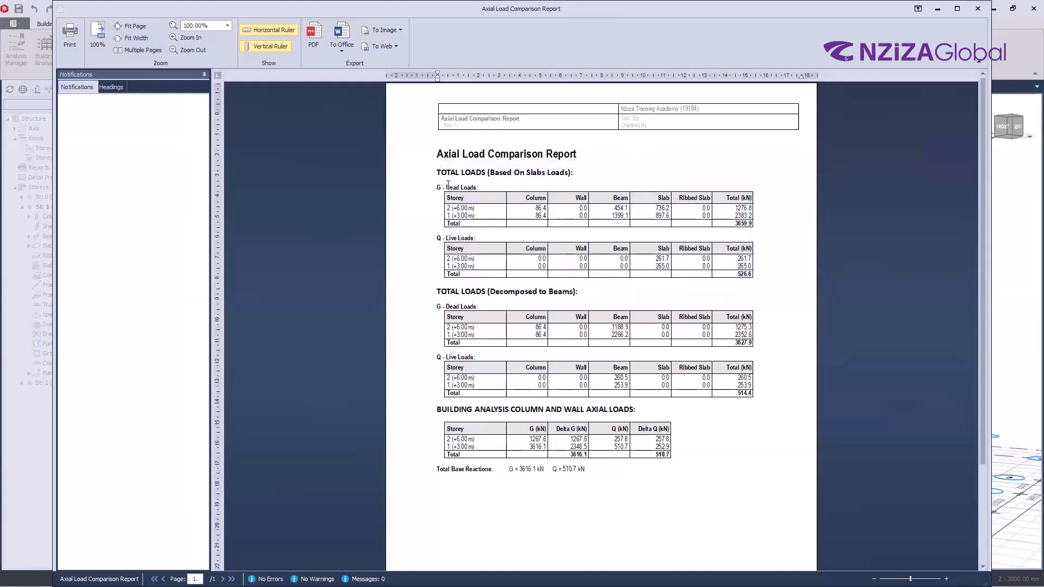
drag(441, 173, 755, 275)
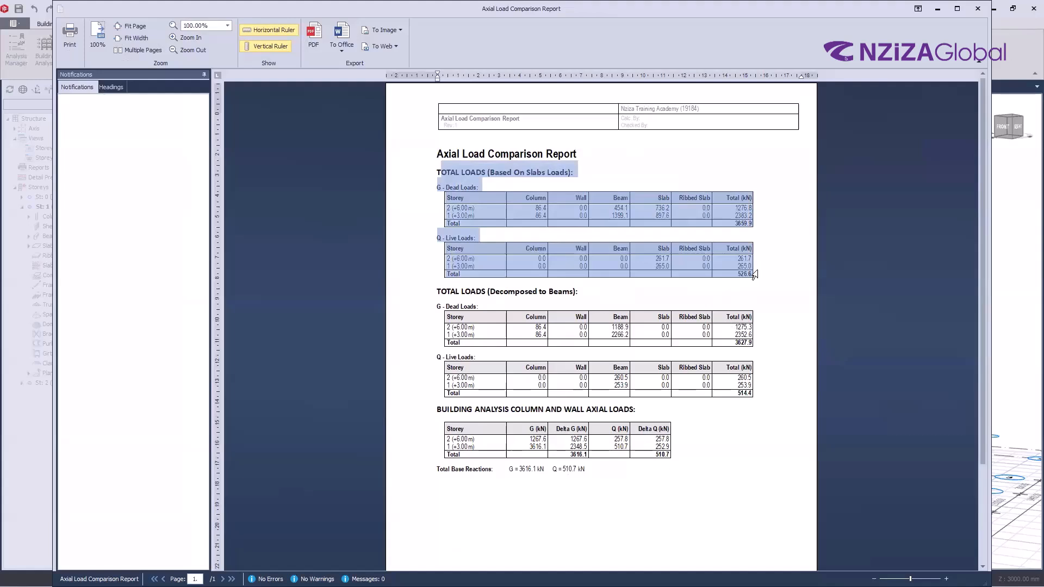
click(414, 211)
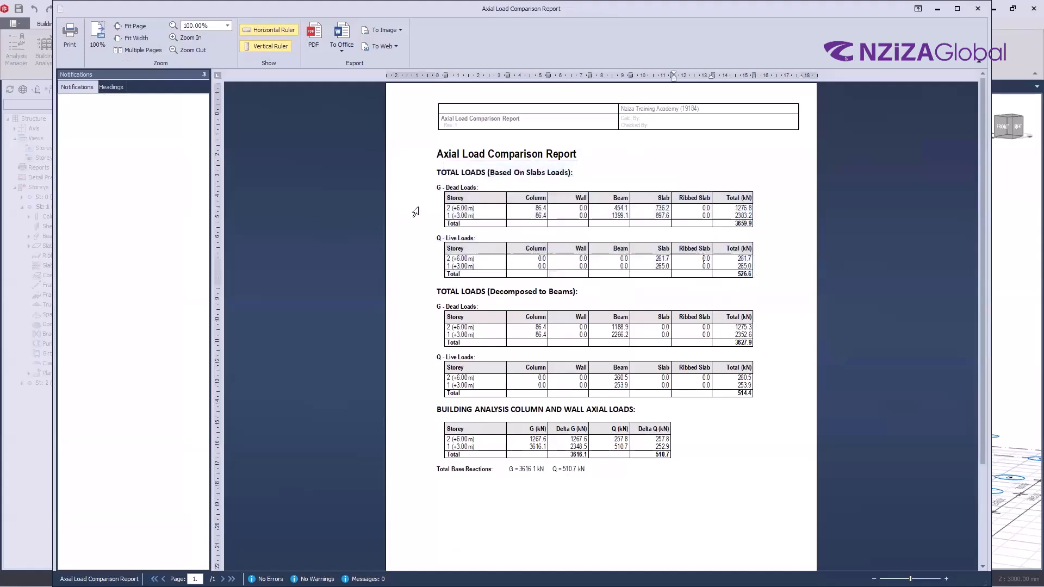
click(498, 216)
drag(457, 261, 680, 396)
click(660, 298)
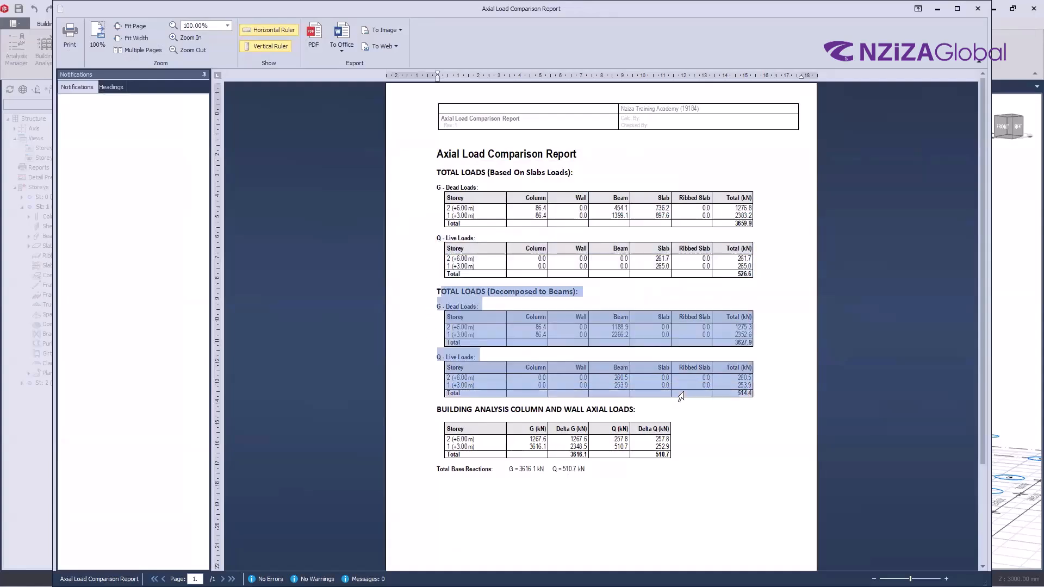
click(702, 420)
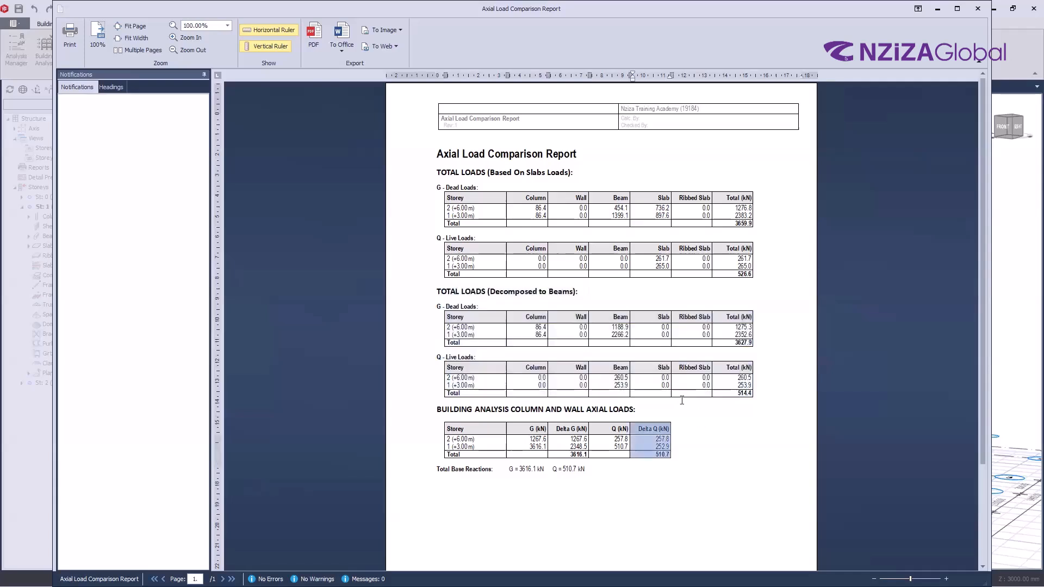
- Compare the slab and beam dead loads and the dead and live totals between both load methods, and close the report
click(655, 209)
drag(654, 209, 649, 214)
drag(655, 327, 659, 337)
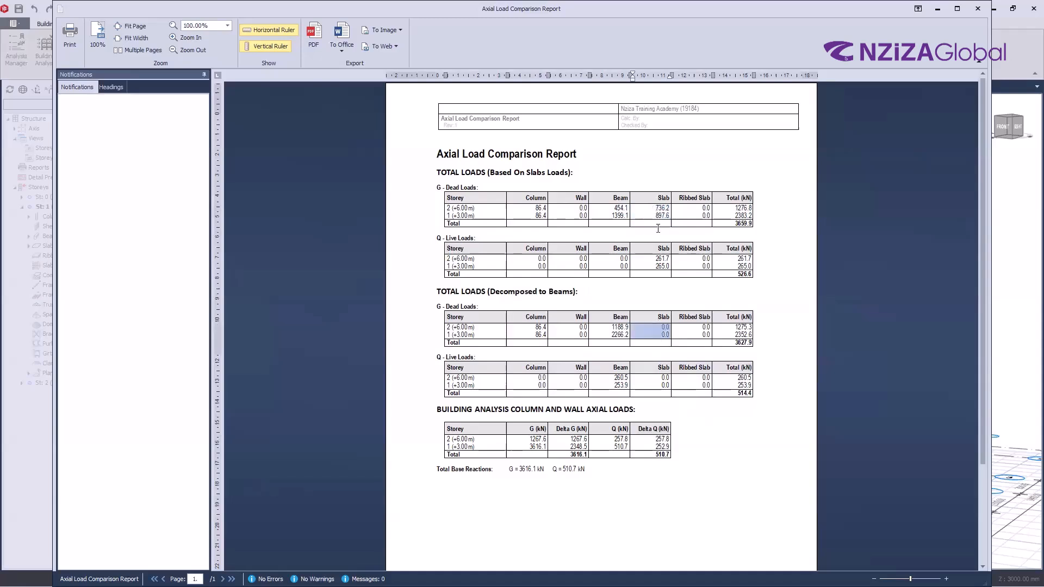
drag(616, 327, 620, 331)
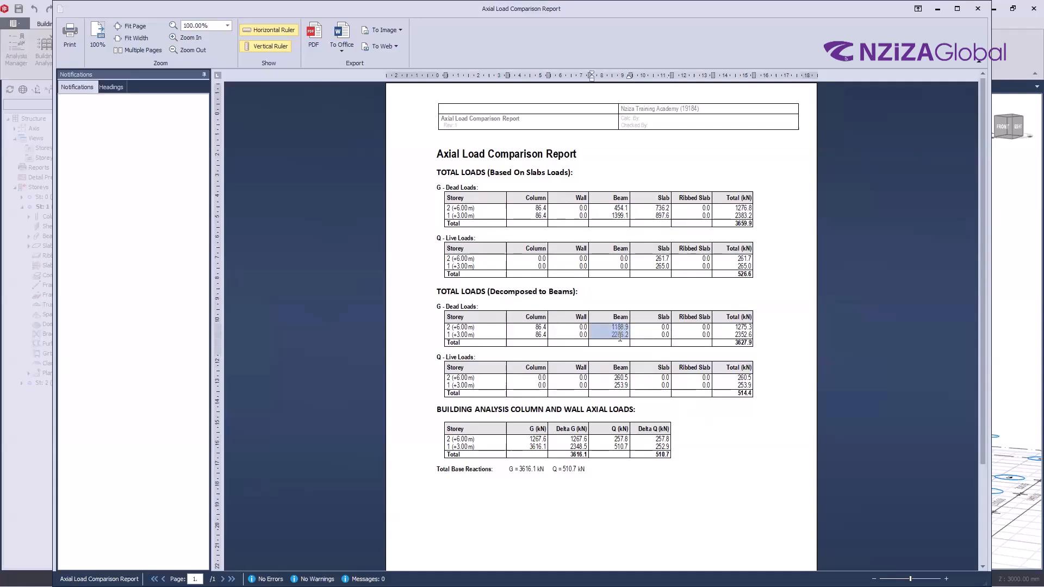
click(753, 329)
drag(730, 224, 751, 225)
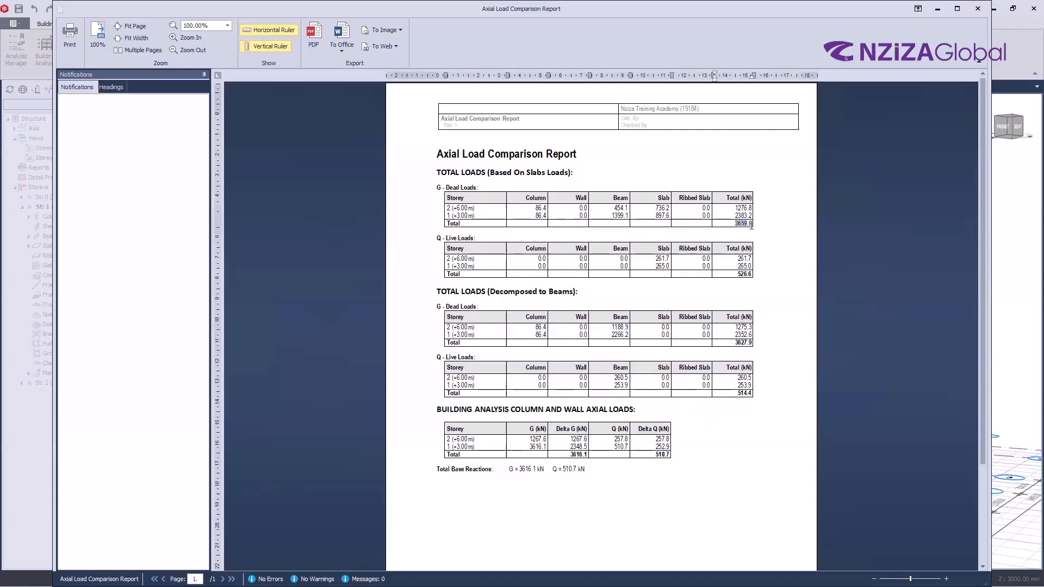
drag(733, 342, 754, 341)
drag(732, 274, 756, 273)
drag(734, 394, 757, 393)
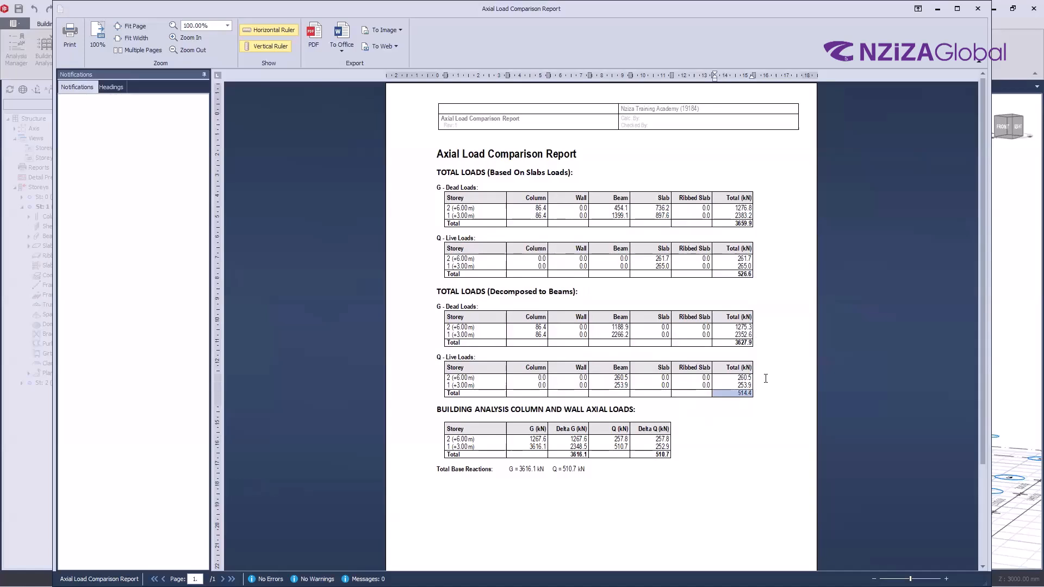
click(766, 375)
click(977, 9)
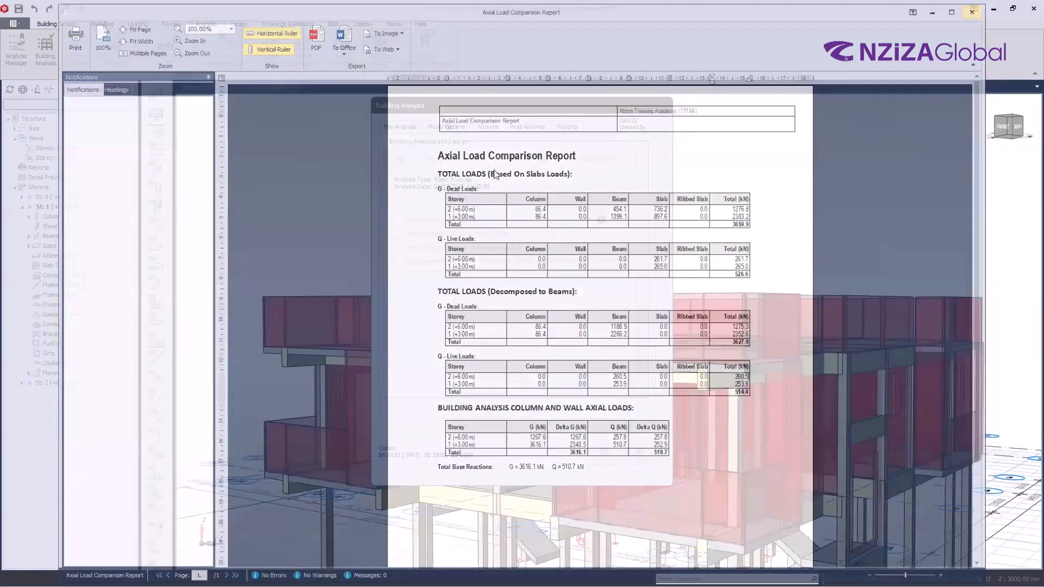
- Recheck the axial load comparison tolerance in the model settings and close the building analysis
click(457, 129)
click(523, 146)
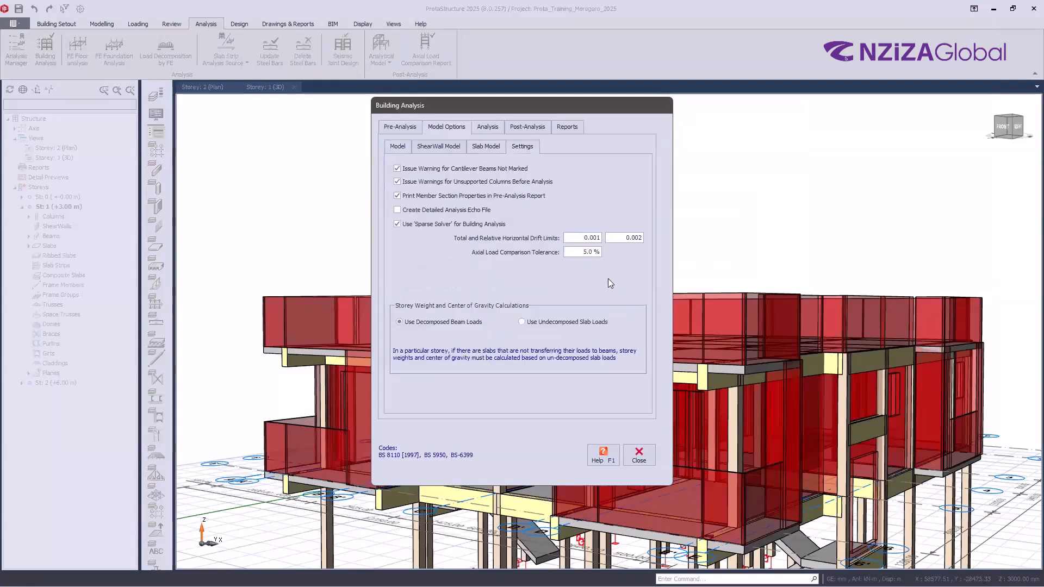
double_click(585, 252)
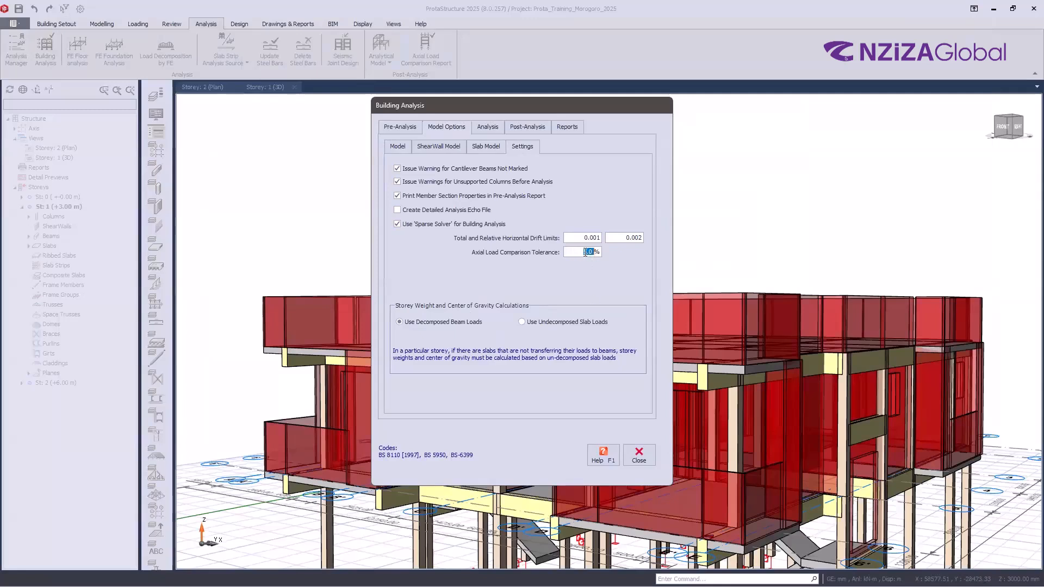
click(585, 252)
click(639, 452)
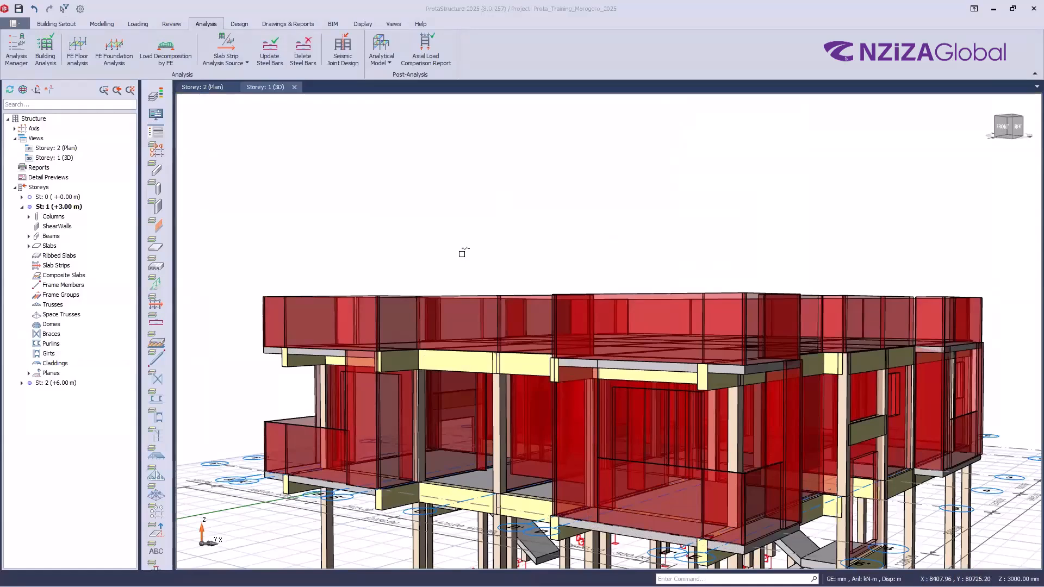
scroll(997, 200, down, 3)
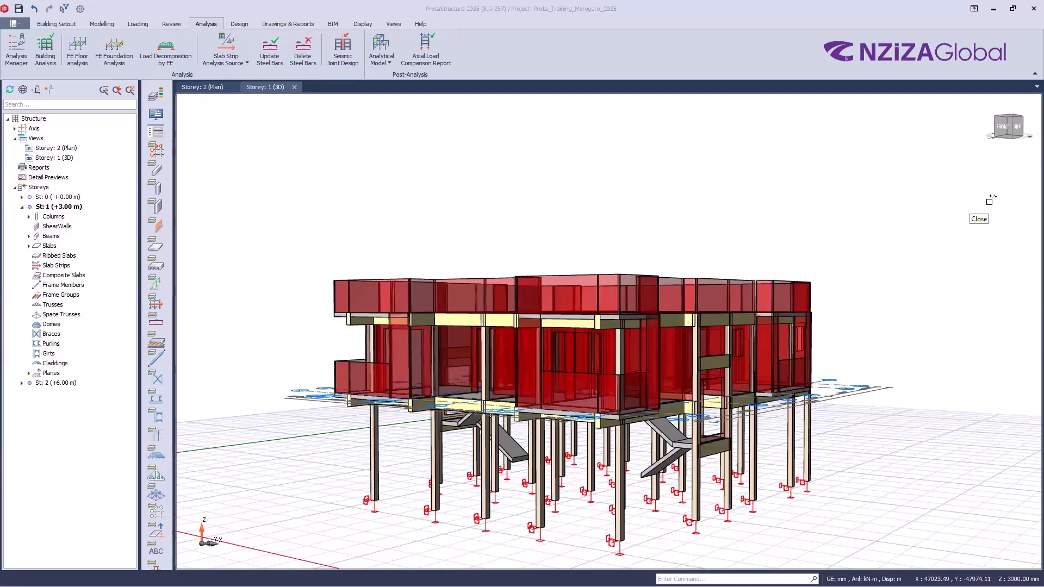
scroll(640, 404, down, 1)
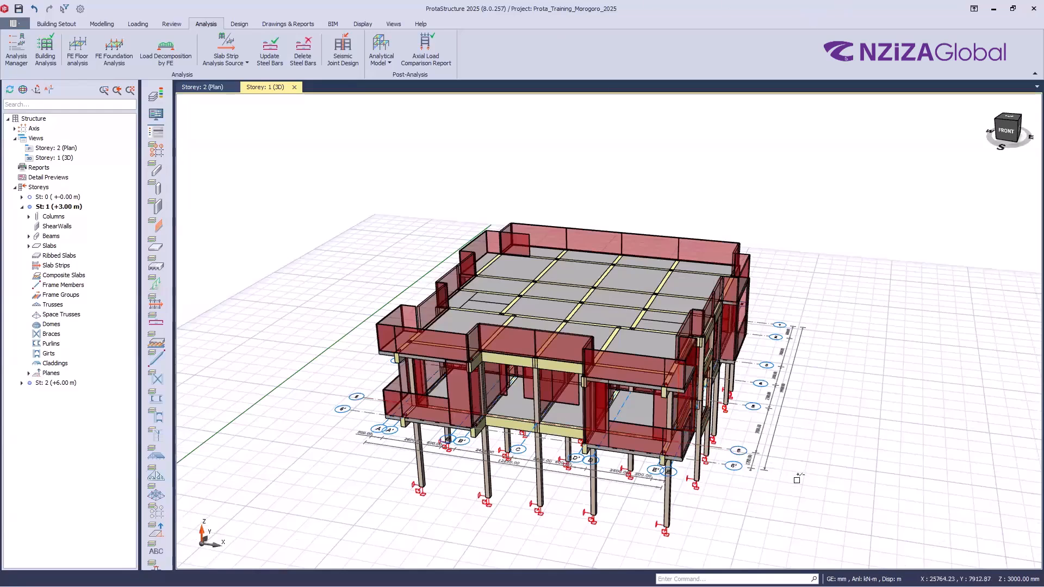
mouse_move(720, 515)
shift+middle_down()
mouse_move(713, 499)
mouse_move(607, 501)
mouse_move(617, 501)
shift+middle_up()
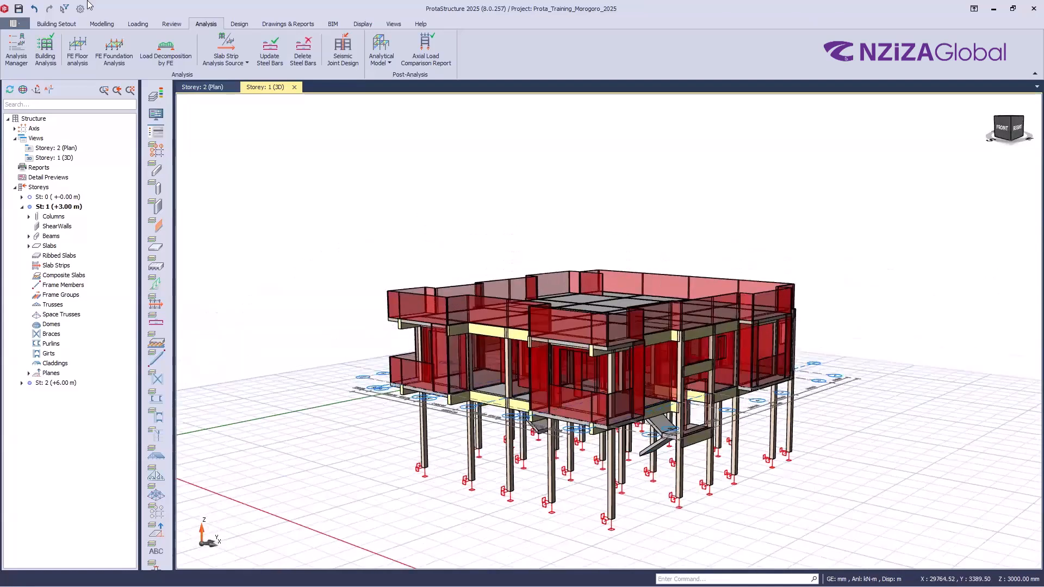
scroll(615, 501, up, 2)
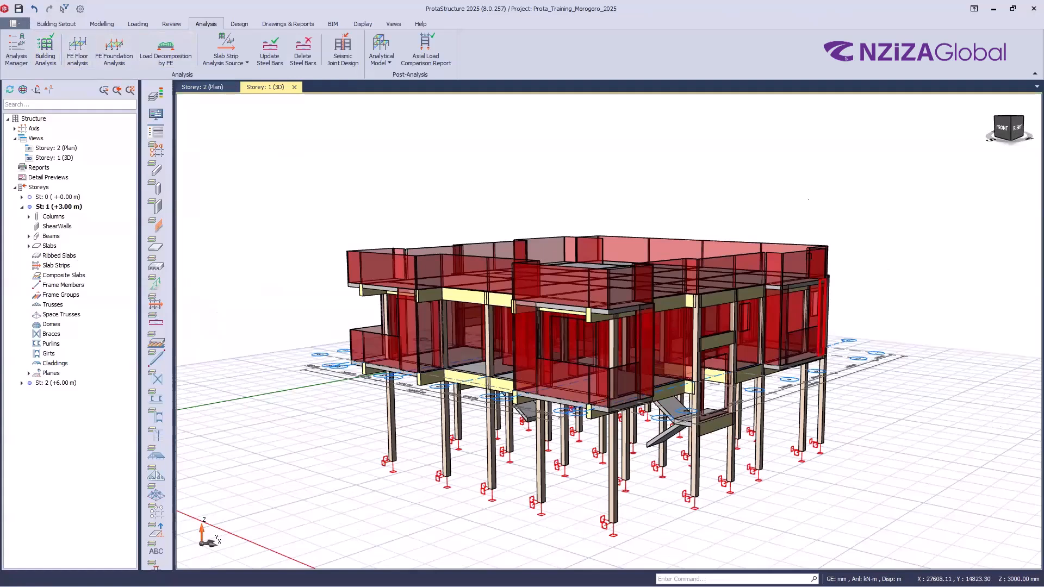
mouse_move(629, 313)
shift+middle_down()
mouse_move(650, 332)
mouse_move(652, 309)
mouse_move(689, 317)
mouse_move(672, 326)
mouse_move(695, 336)
shift+middle_up()
shift+middle_drag(703, 413, 692, 431)
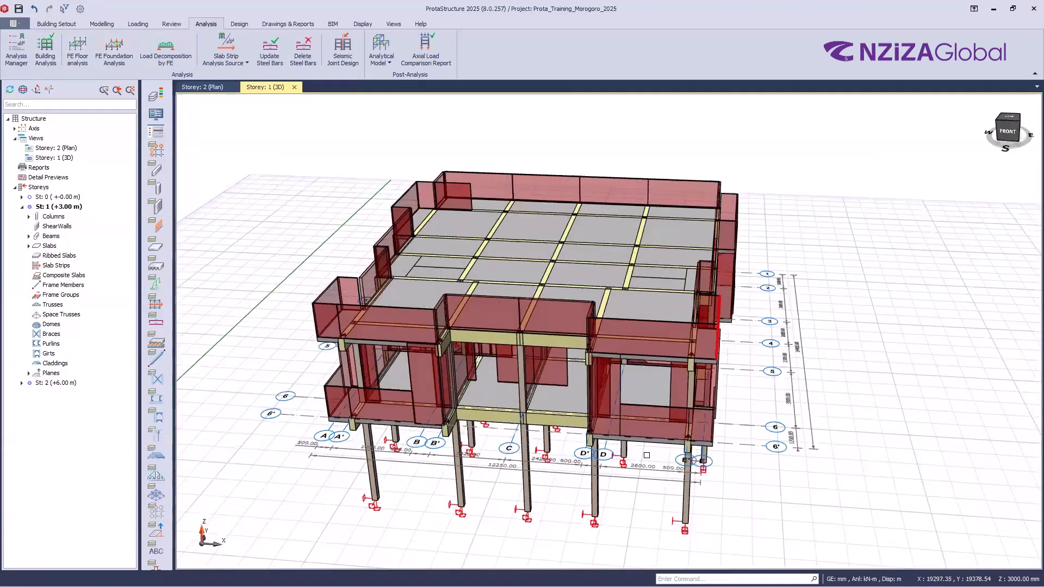
- Delete the Training Wall - 150mm load from front beam 2B3 on Storey 2, accepting that the building analysis results are invalidated
scroll(657, 450, up, 2)
shift+middle_drag(577, 306, 609, 332)
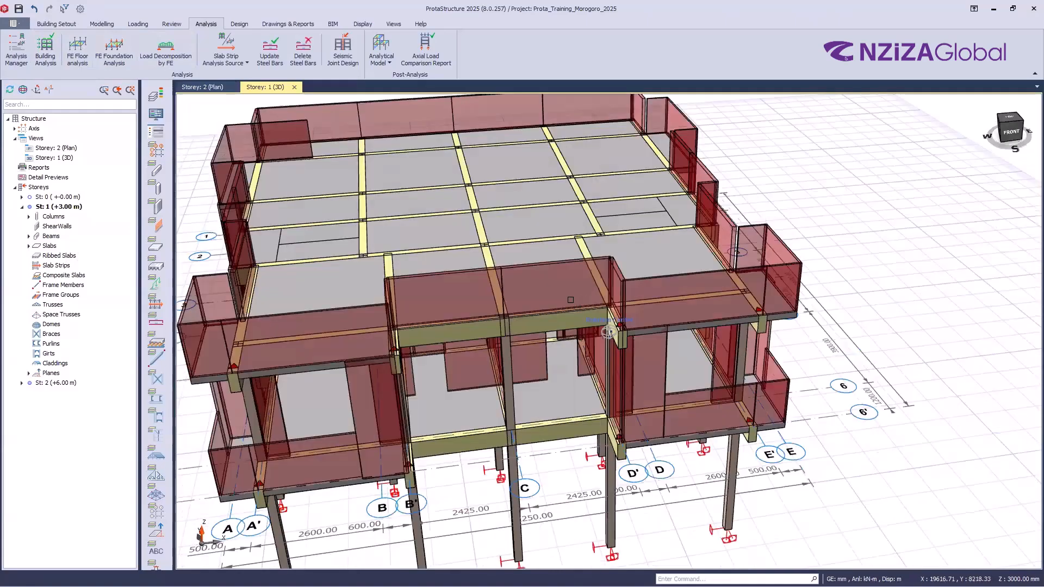
shift+middle_drag(551, 280, 550, 281)
shift+middle_drag(576, 373, 574, 348)
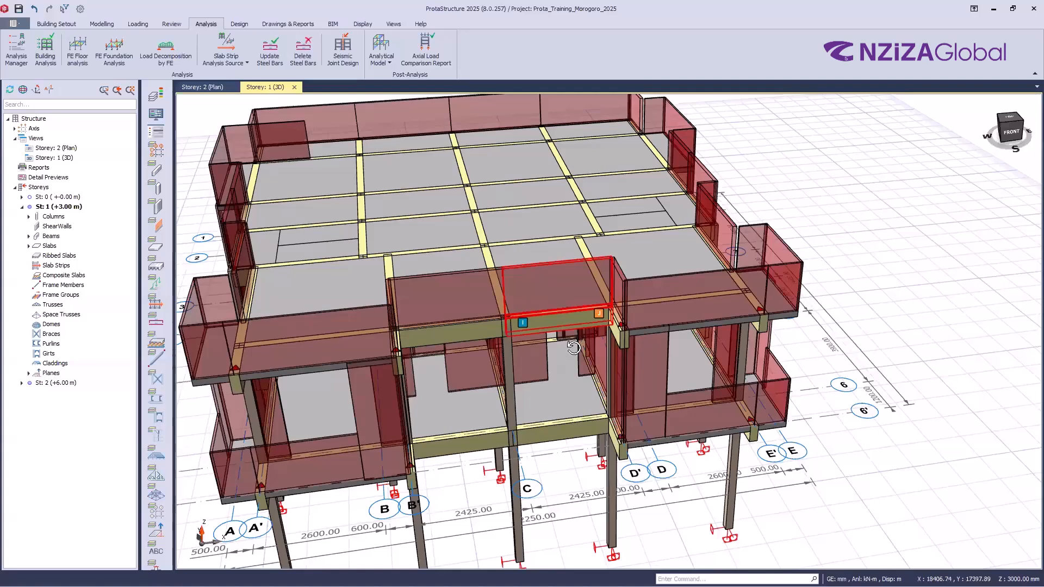
right_drag(574, 347, 574, 279)
key(Escape)
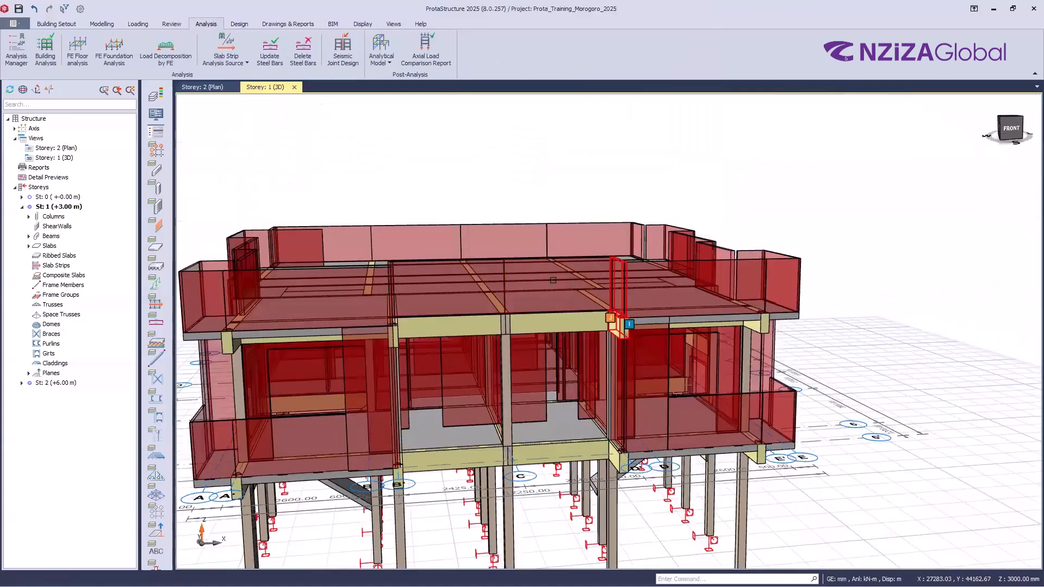
scroll(551, 321, up, 2)
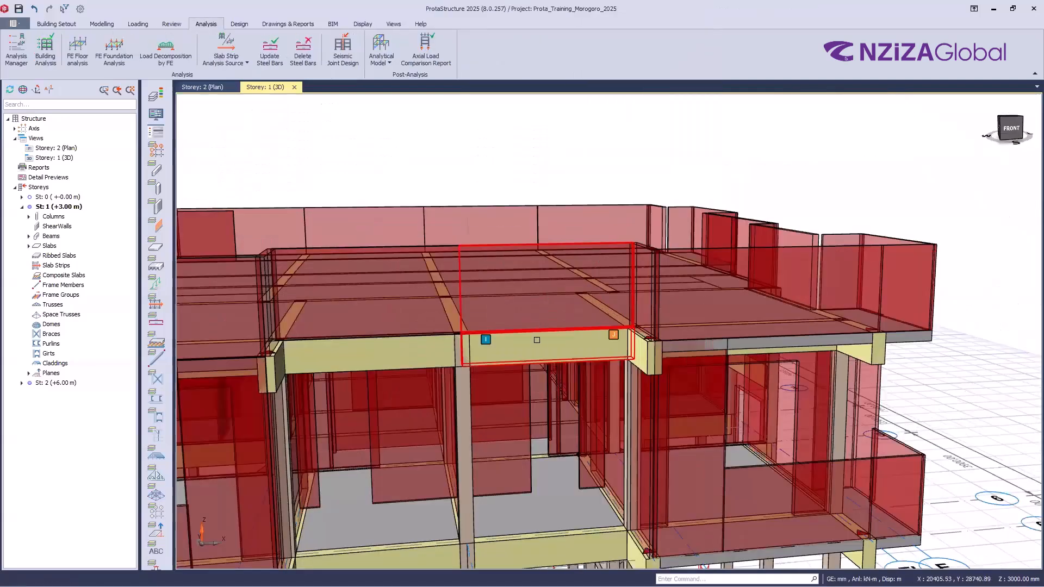
scroll(554, 358, down, 2)
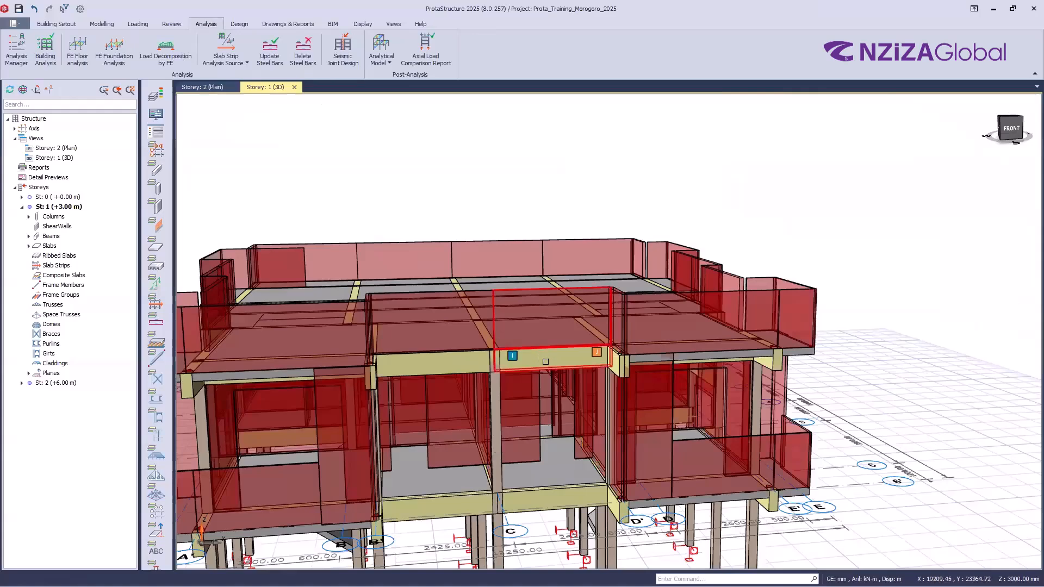
click(546, 361)
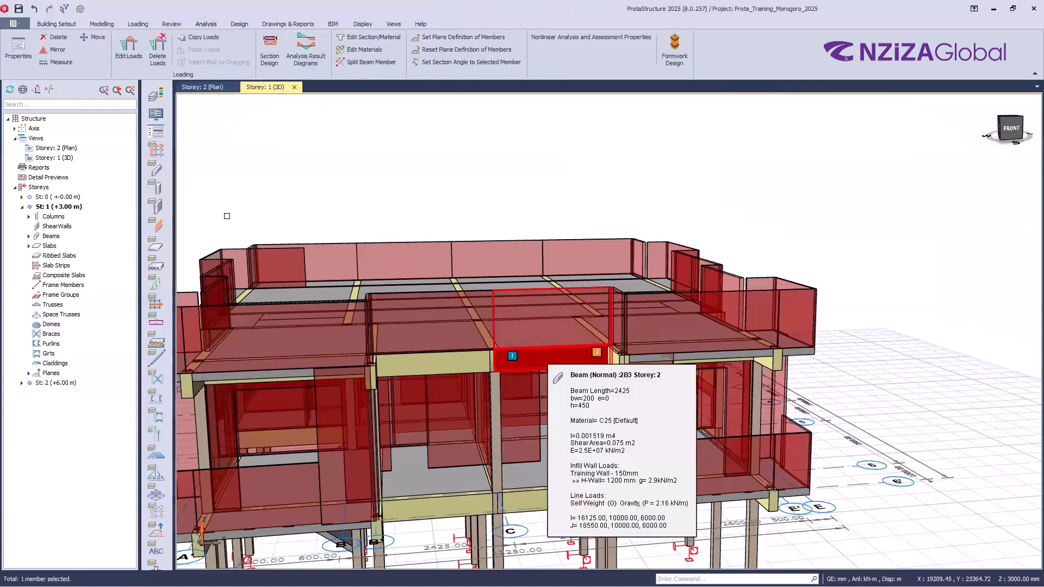
click(159, 55)
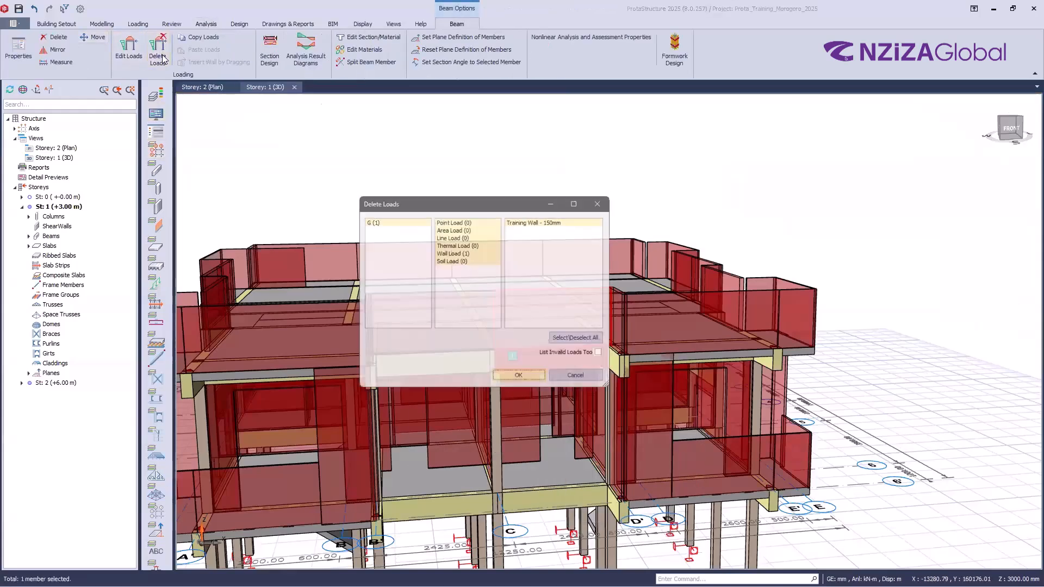
click(527, 381)
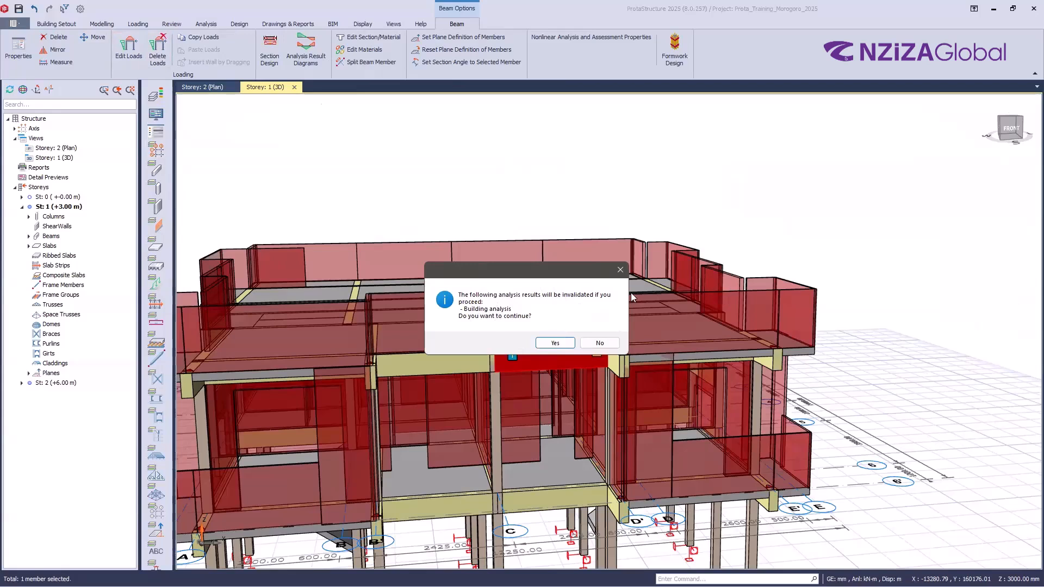
drag(510, 277, 779, 204)
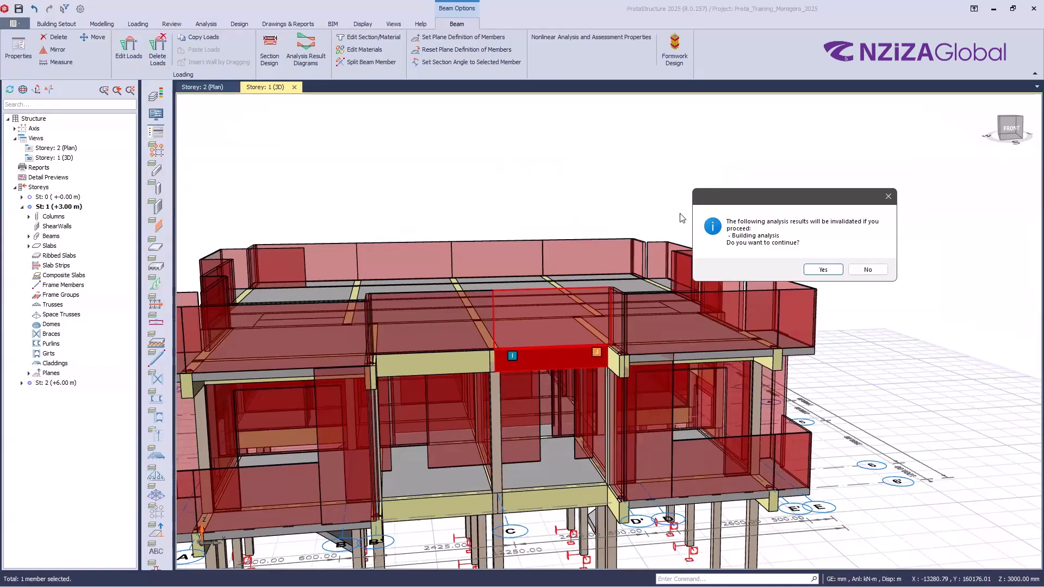
click(821, 271)
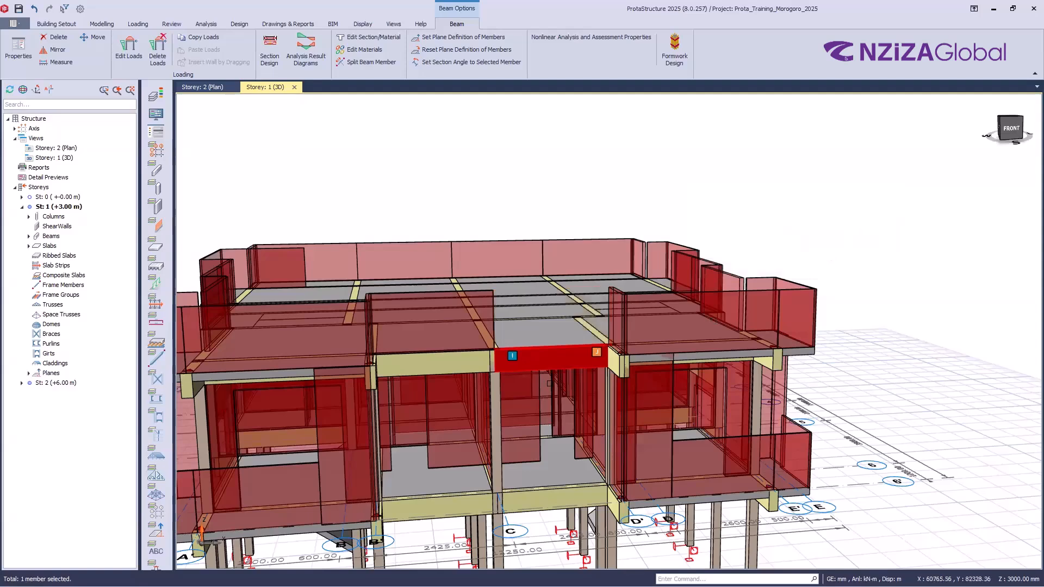
- Colour the members by design status and examine the 3D frame against the status legend
scroll(560, 349, up, 2)
middle_drag(560, 349, 545, 350)
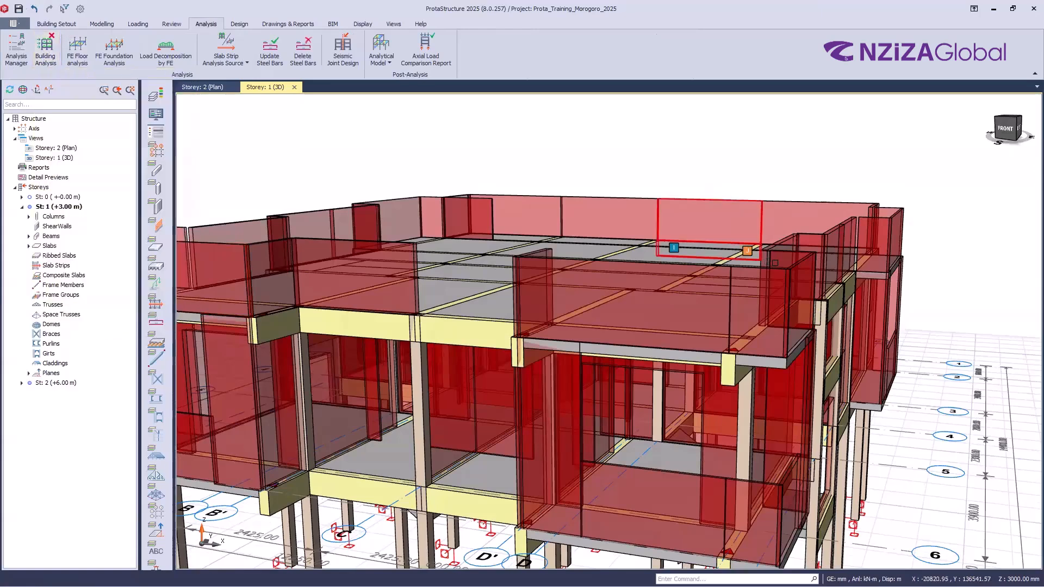
scroll(763, 286, down, 2)
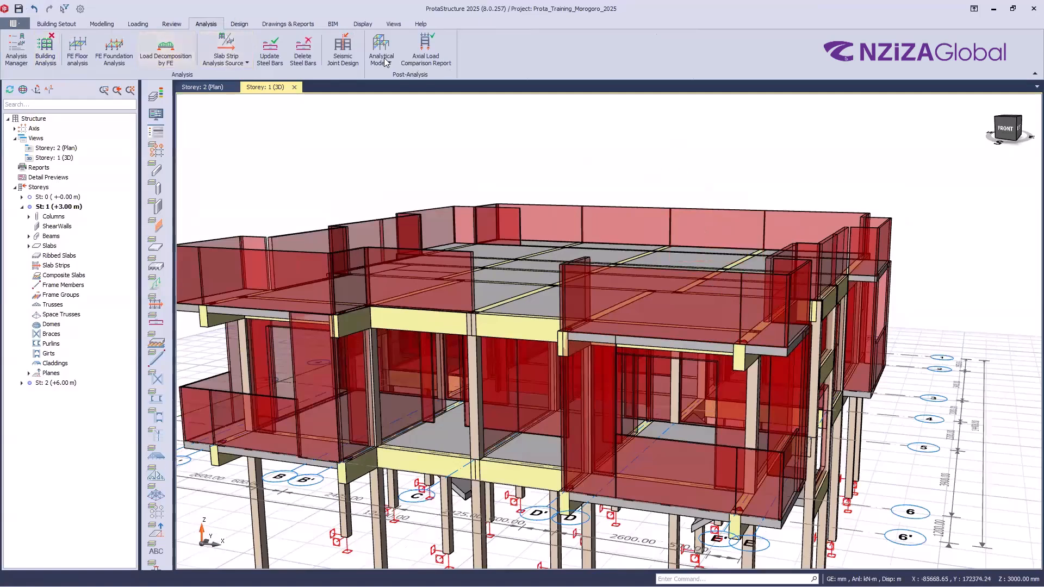
scroll(381, 61, up, 1)
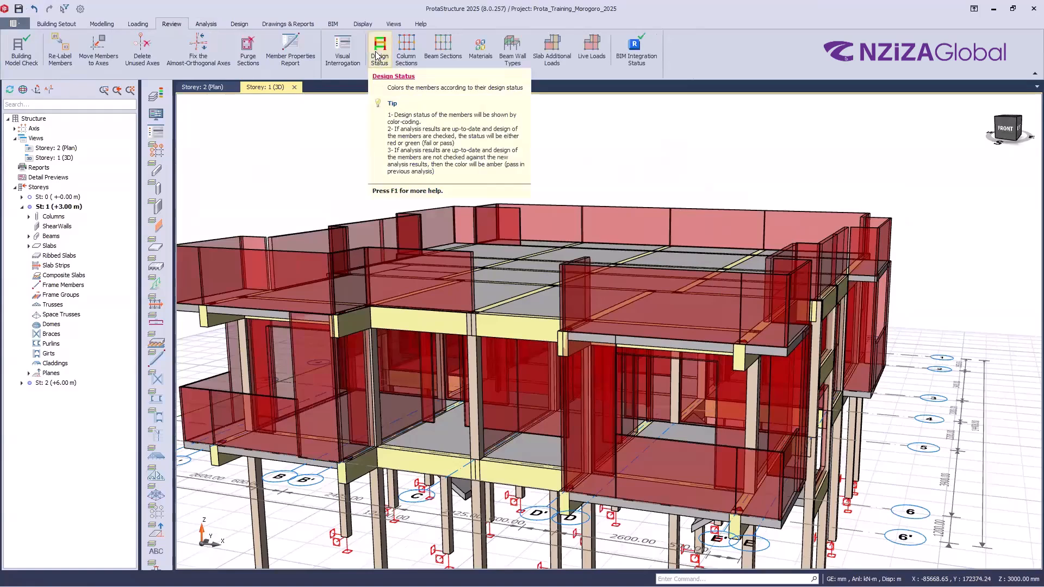
click(379, 51)
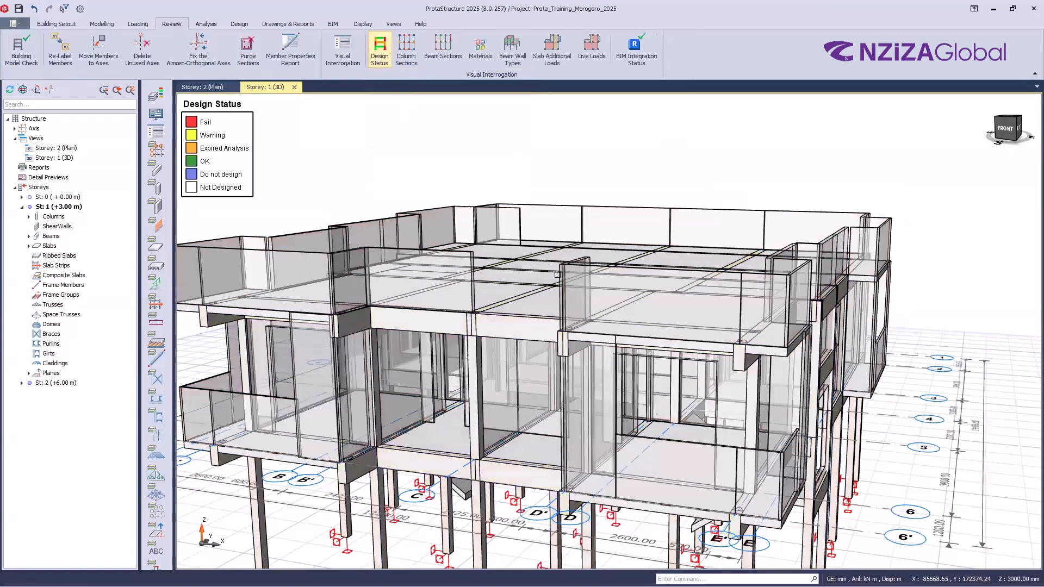
scroll(556, 274, down, 2)
mouse_move(538, 274)
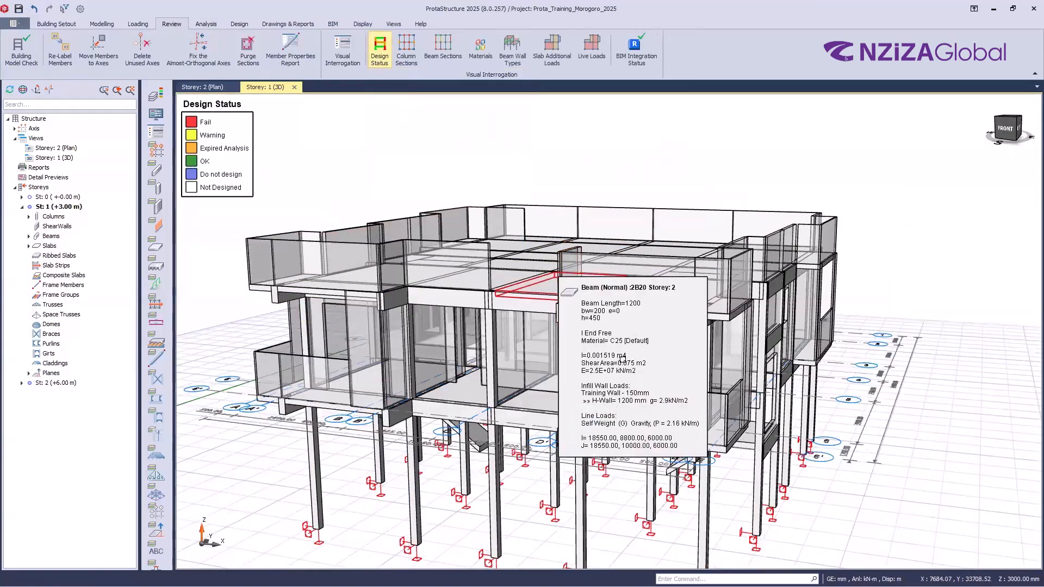
middle_drag(469, 176, 290, 192)
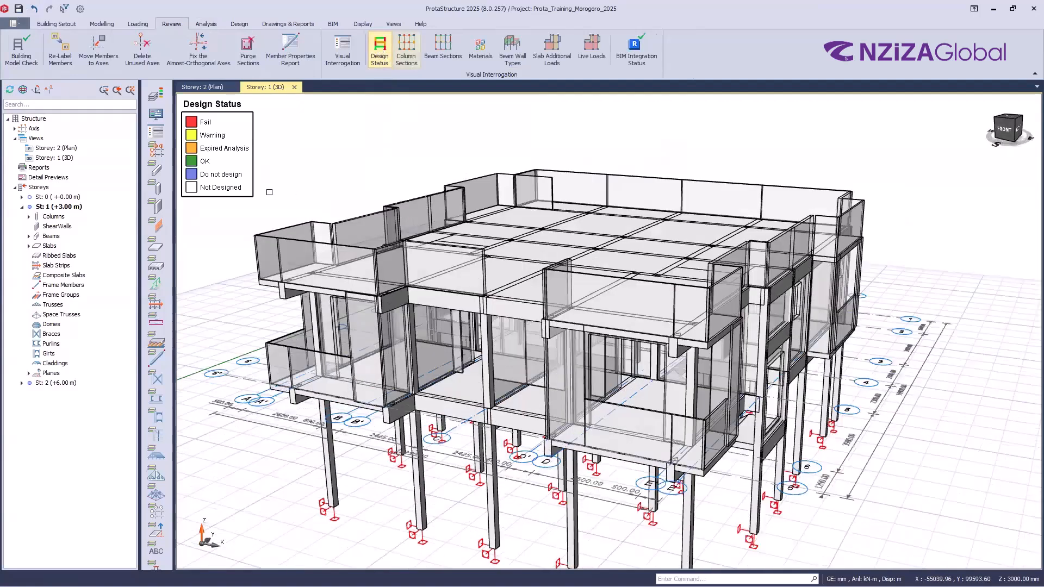
- Check the analysis type and date status in the building analysis settings, and close them
click(205, 24)
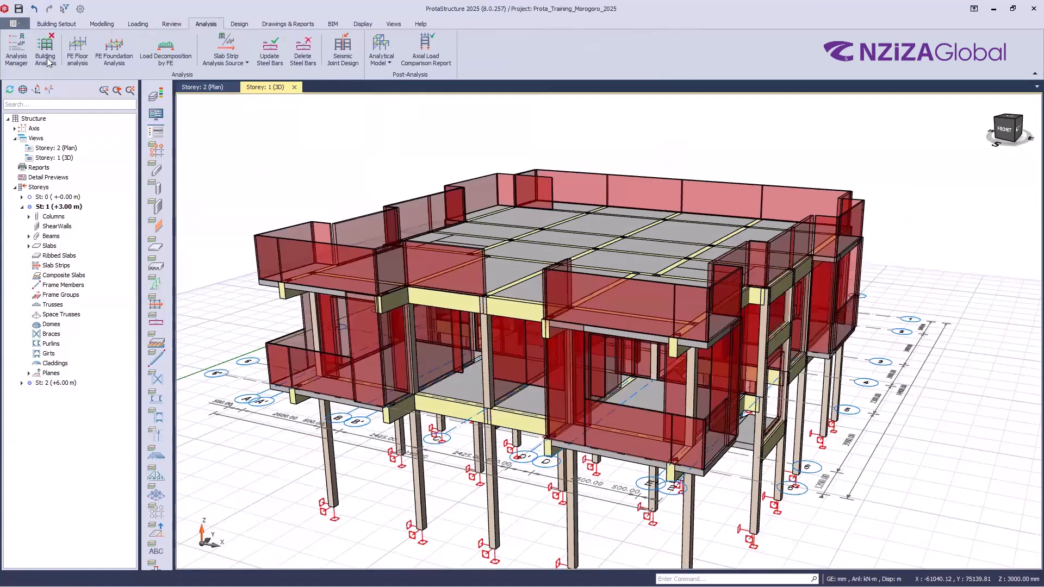
click(45, 46)
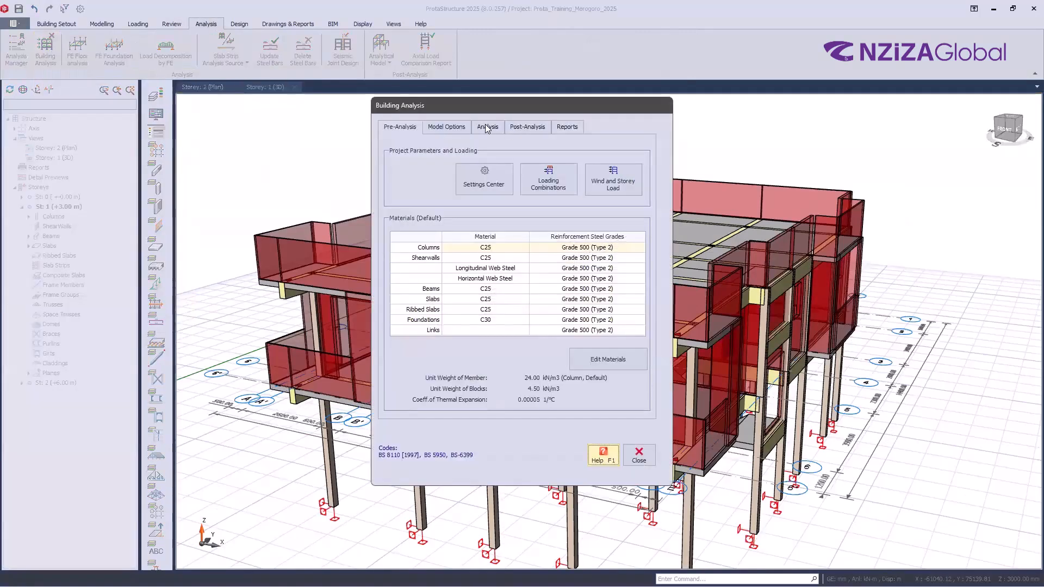
click(487, 126)
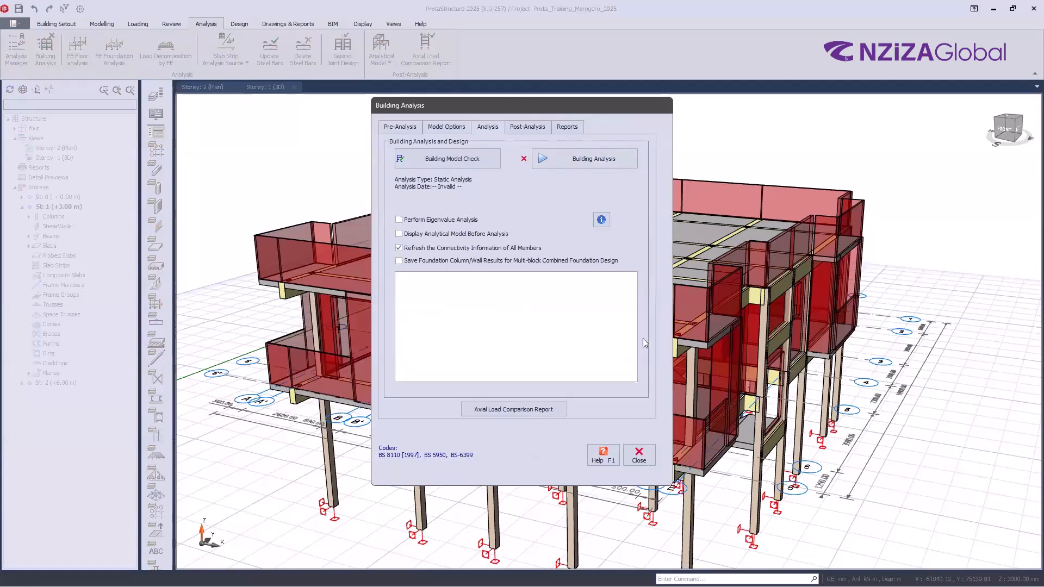
click(640, 453)
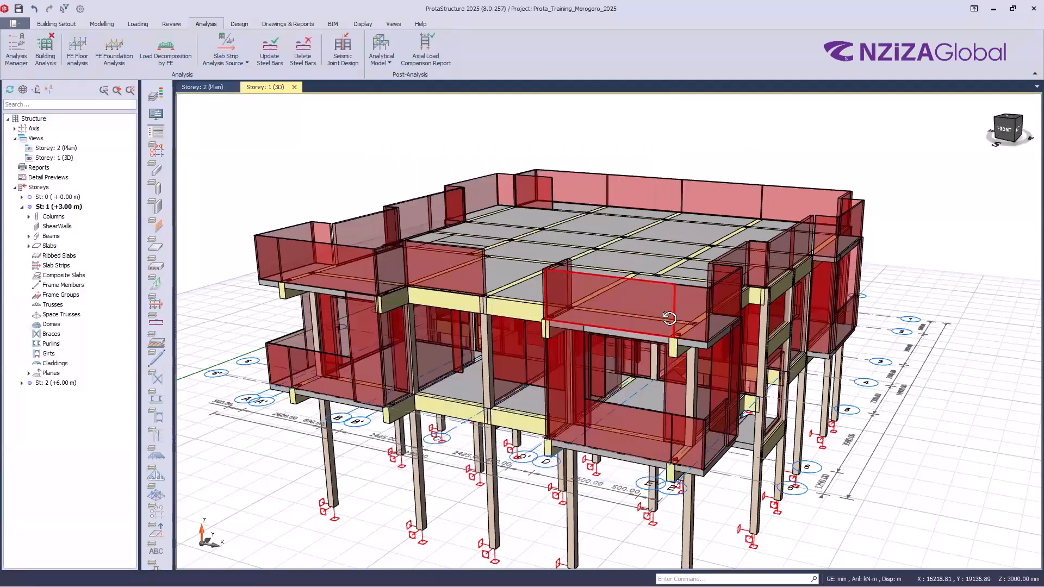
- Undo the deletion of the wall load on the Storey 2 front beam
middle_drag(687, 318, 725, 286)
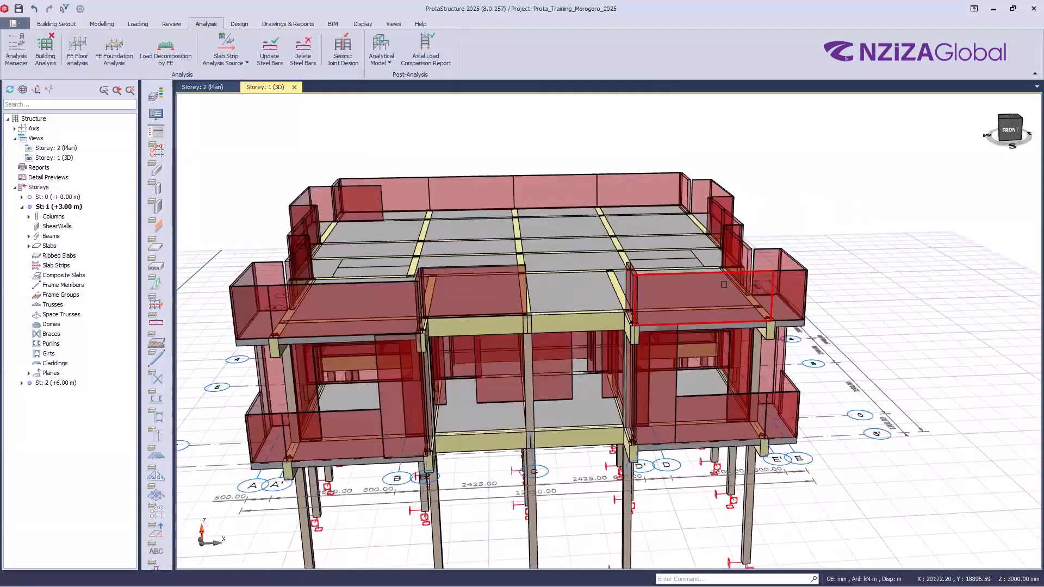
scroll(712, 234, down, 2)
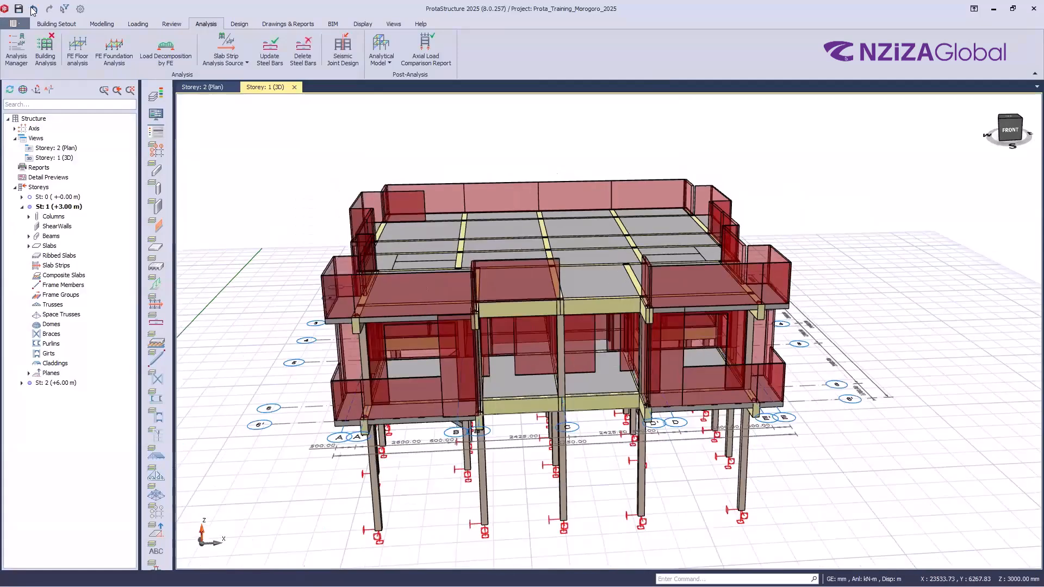
click(34, 9)
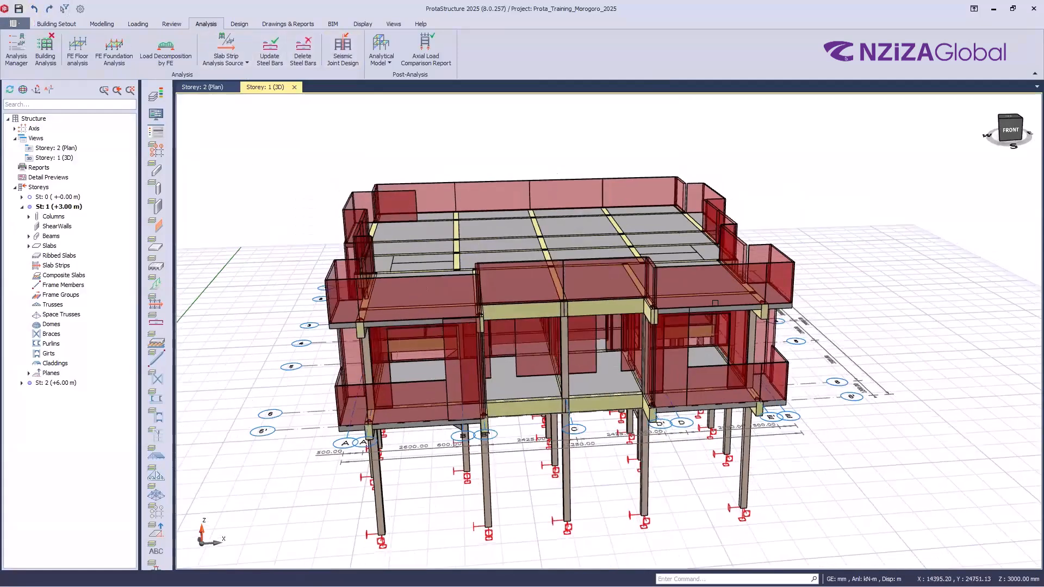
- Recheck the building analysis status, bring up the batch design options, and close everything without running the analysis
middle_drag(599, 243, 590, 163)
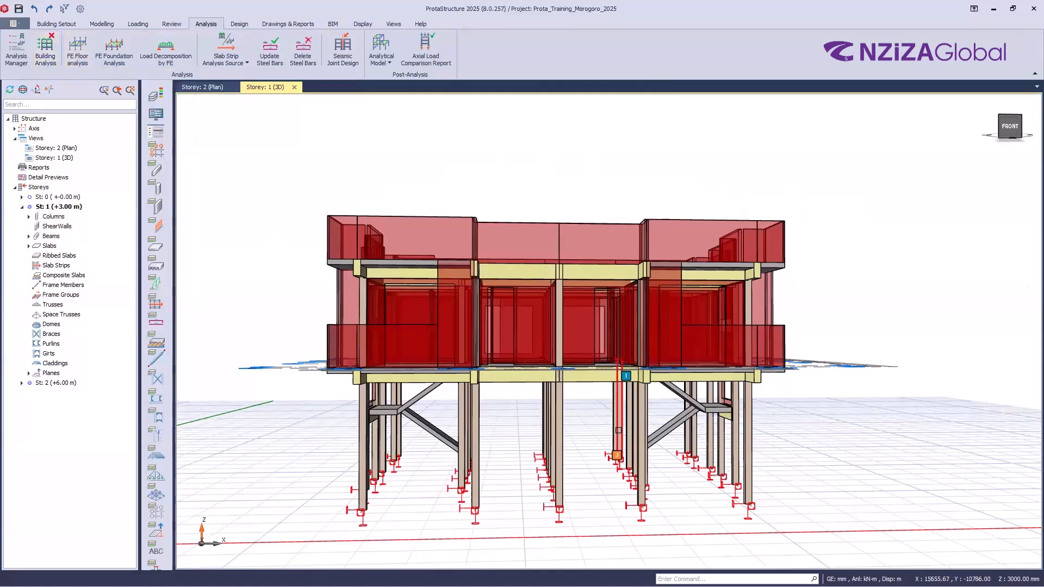
mouse_move(619, 429)
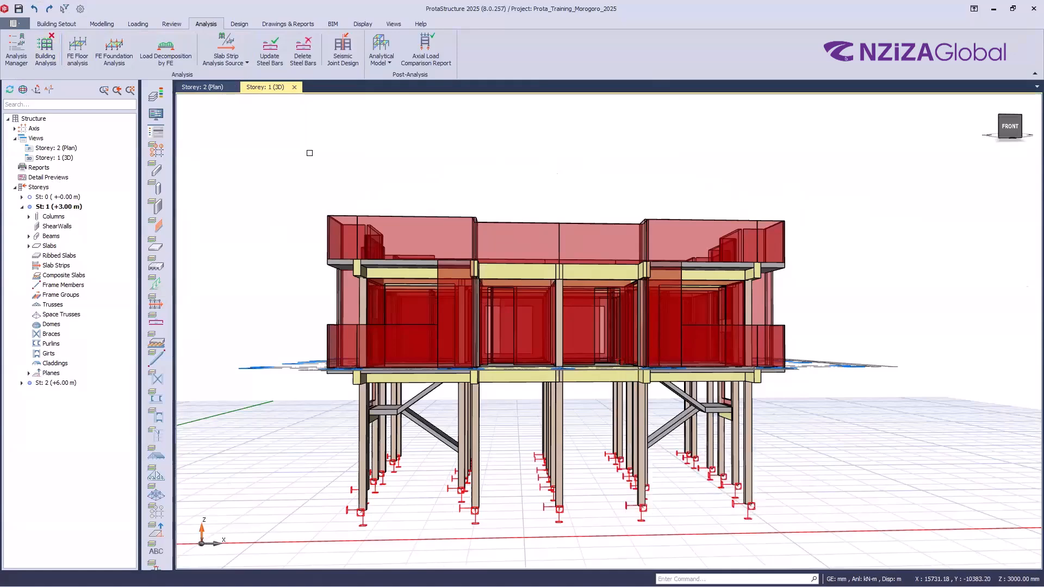
click(46, 57)
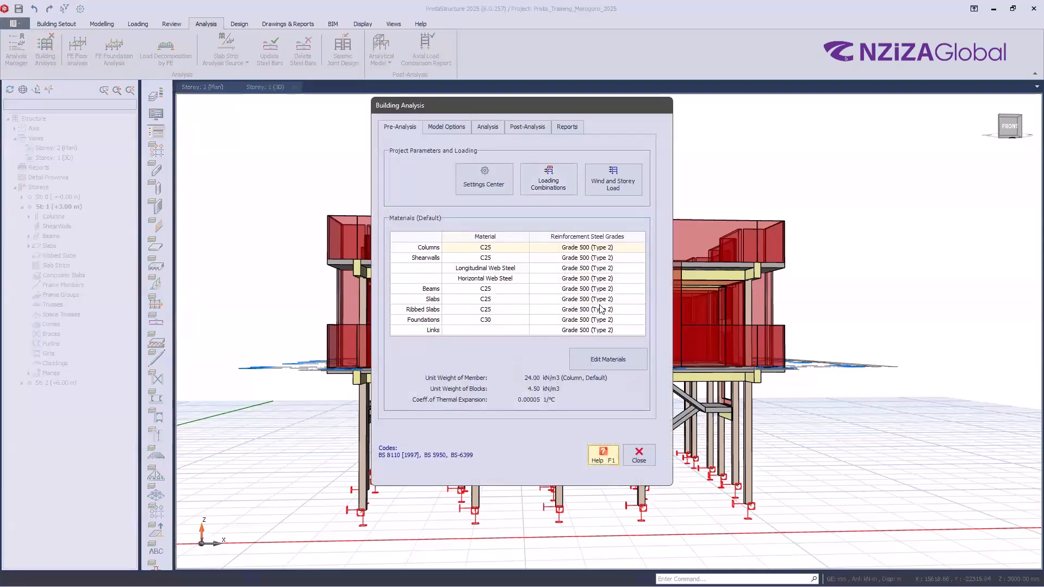
click(487, 128)
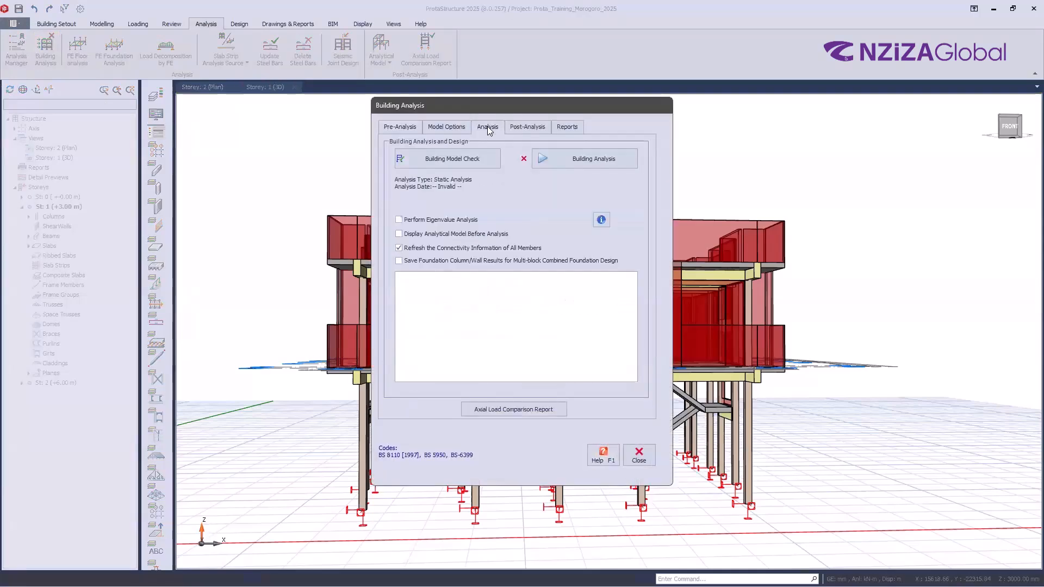
click(561, 159)
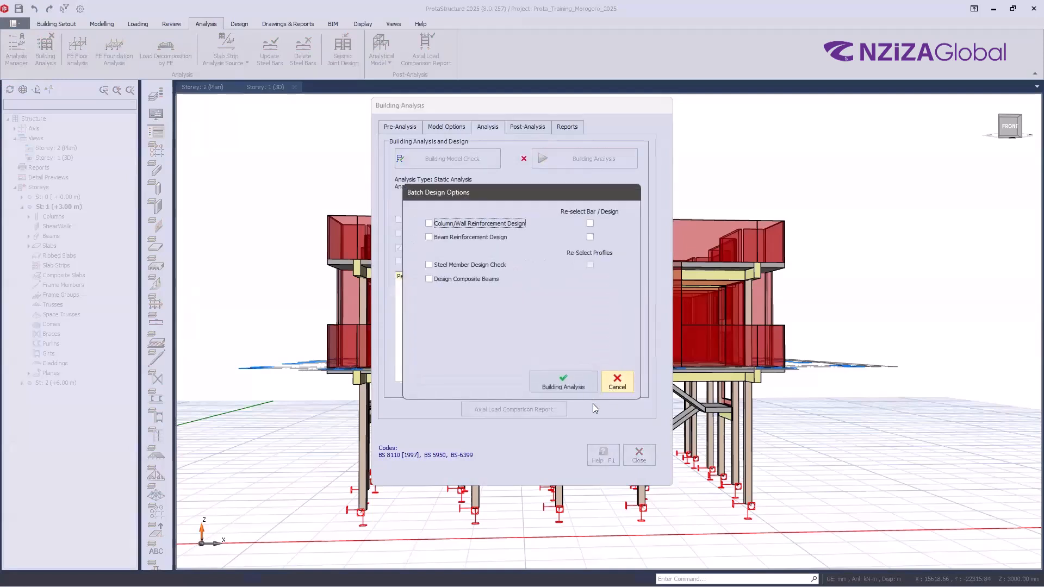
click(617, 380)
click(638, 455)
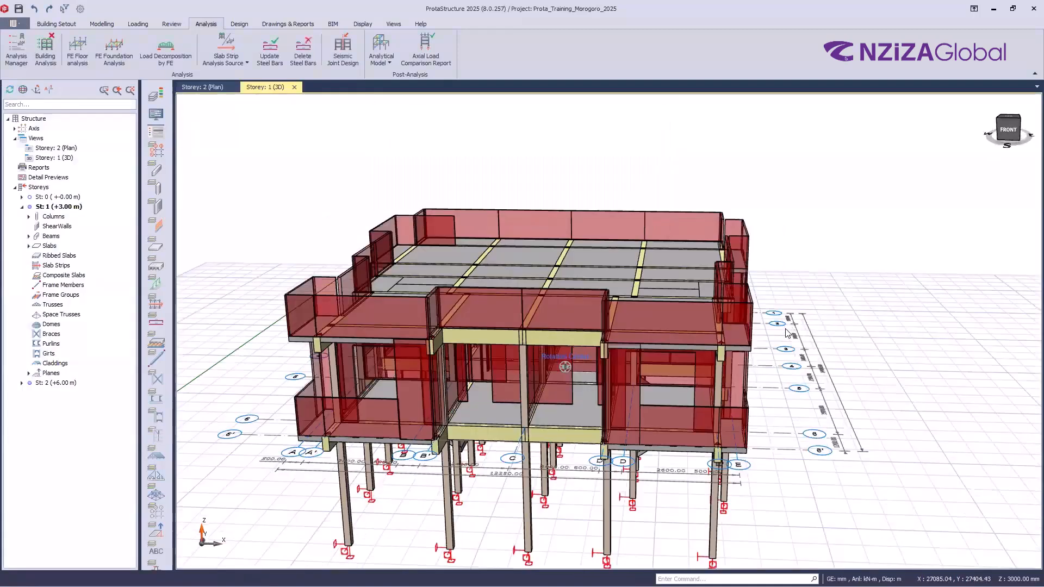
middle_drag(789, 328, 830, 329)
middle_drag(847, 384, 824, 404)
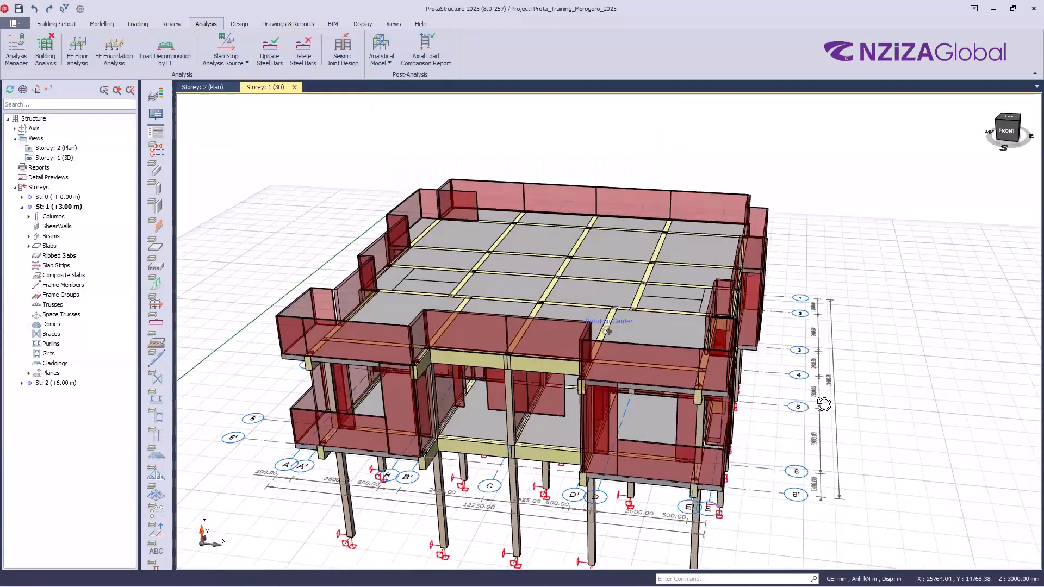
middle_drag(745, 421, 687, 397)
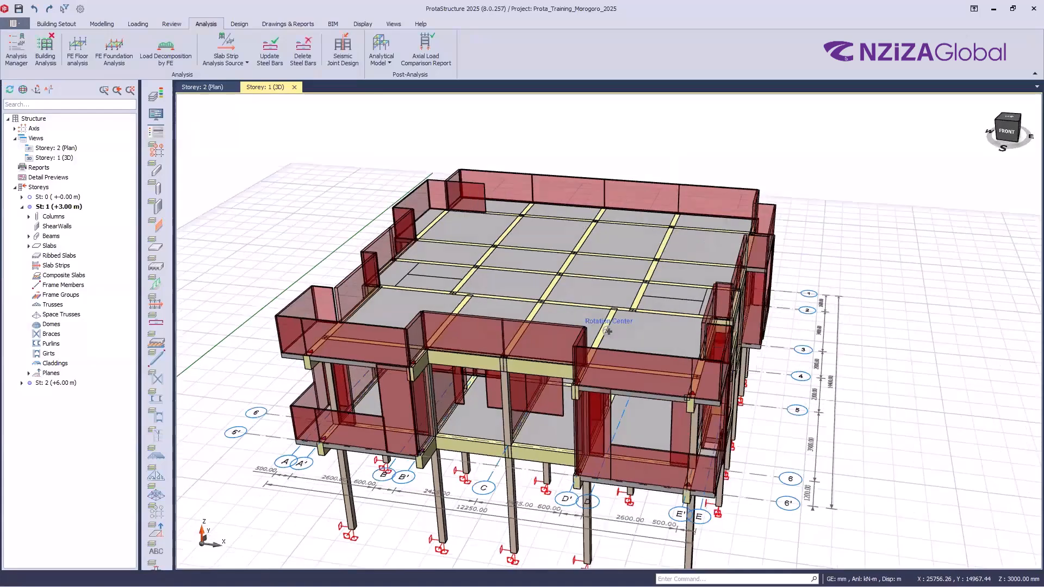
middle_drag(608, 331, 678, 395)
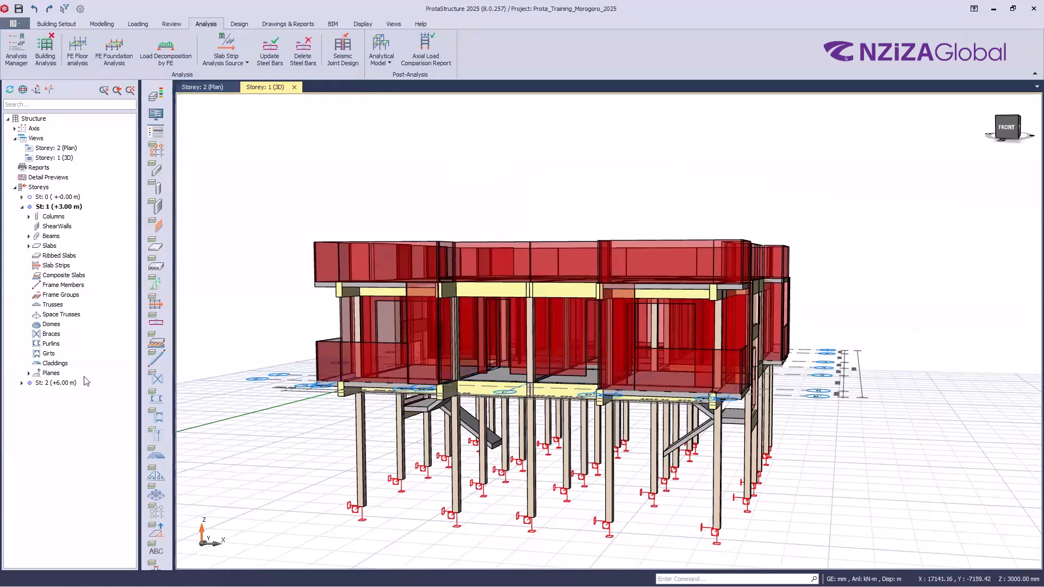
- Insert storey number 3 with a height of 3000 mm above the top storey, accepting that earlier operations cannot be undone
click(43, 190)
right_click(42, 190)
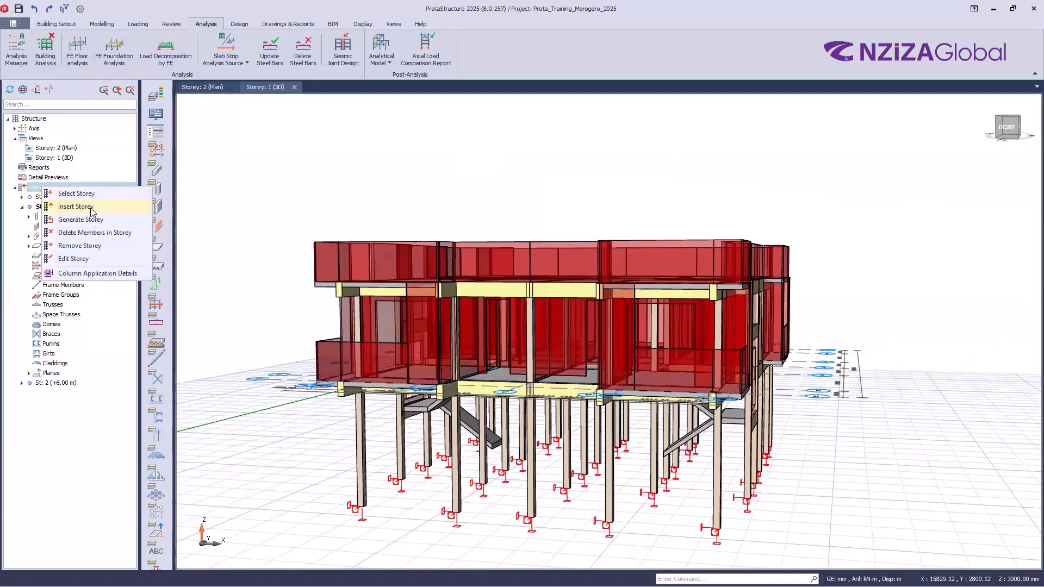
click(93, 207)
double_click(511, 238)
text(3)
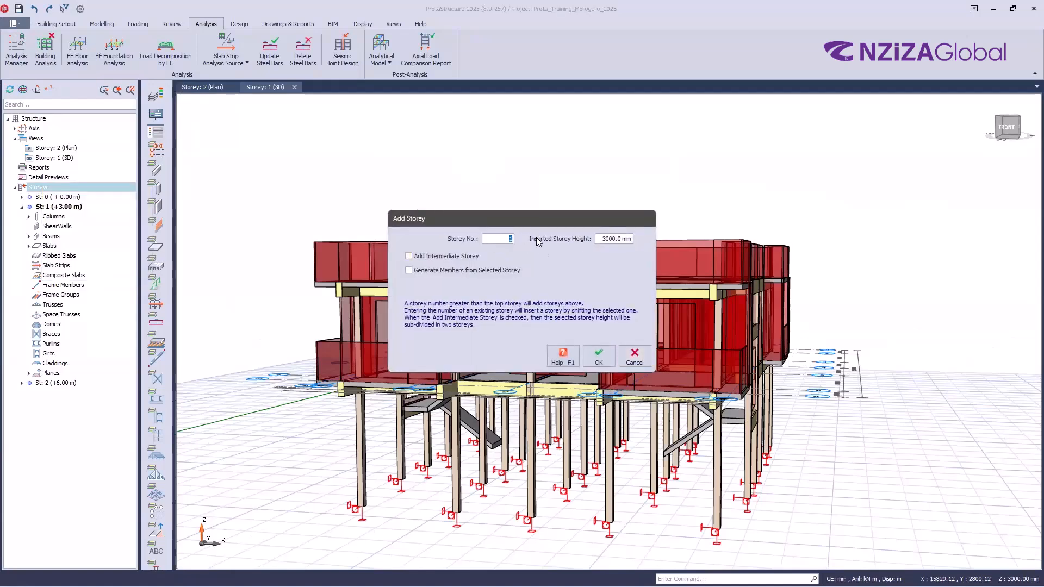
click(601, 356)
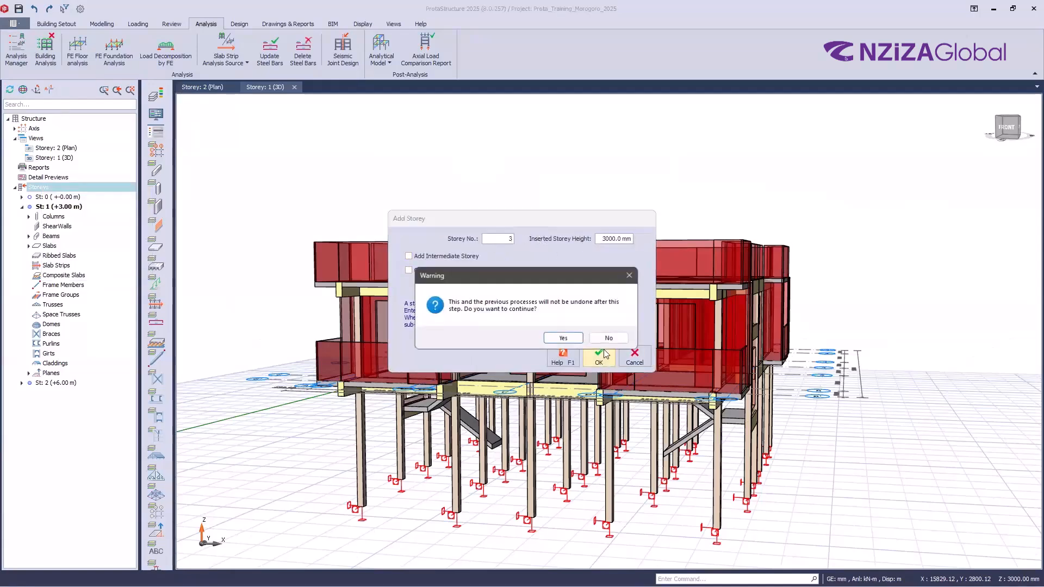
click(563, 338)
middle_drag(923, 360, 931, 366)
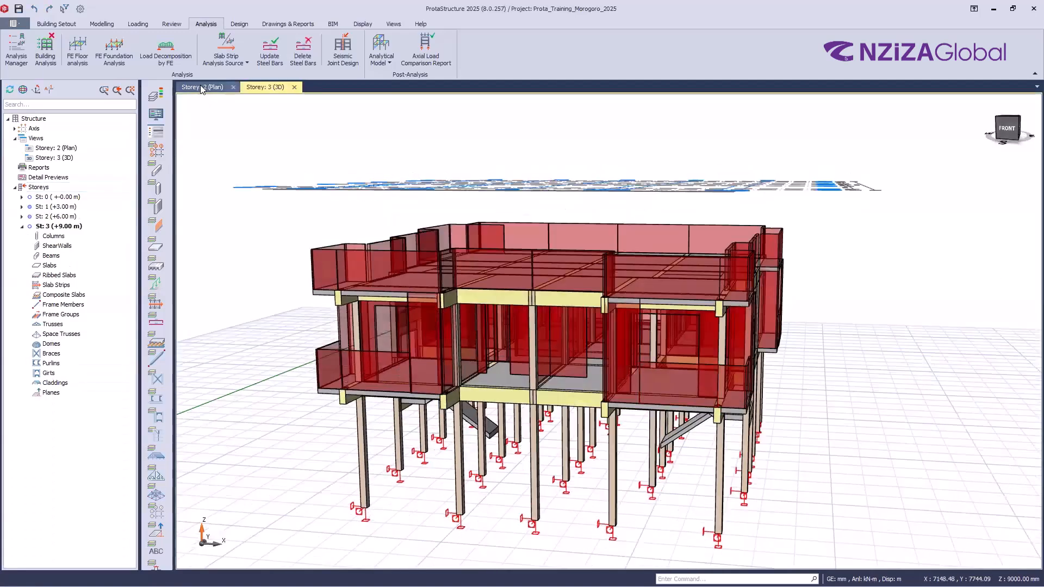
- Examine the Storey 2 floor plan and the top floor in 3D to locate the bays for the added storey
click(202, 87)
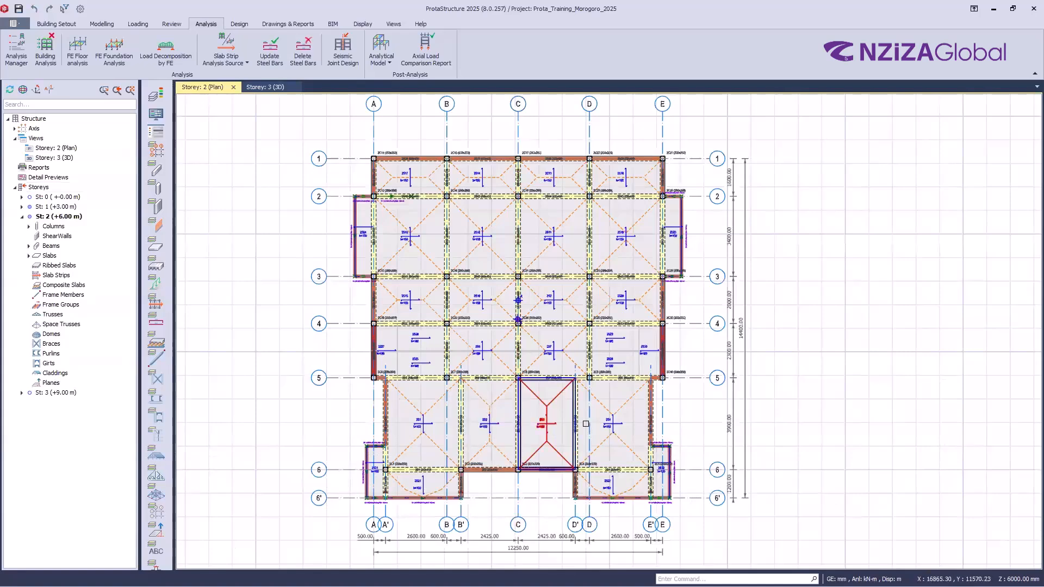
scroll(610, 417, up, 2)
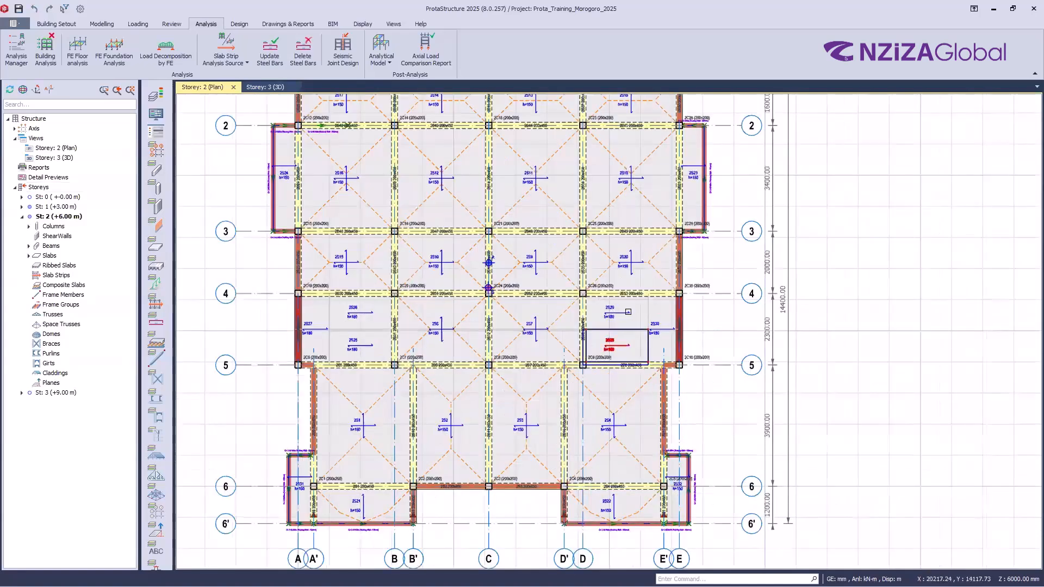
click(260, 87)
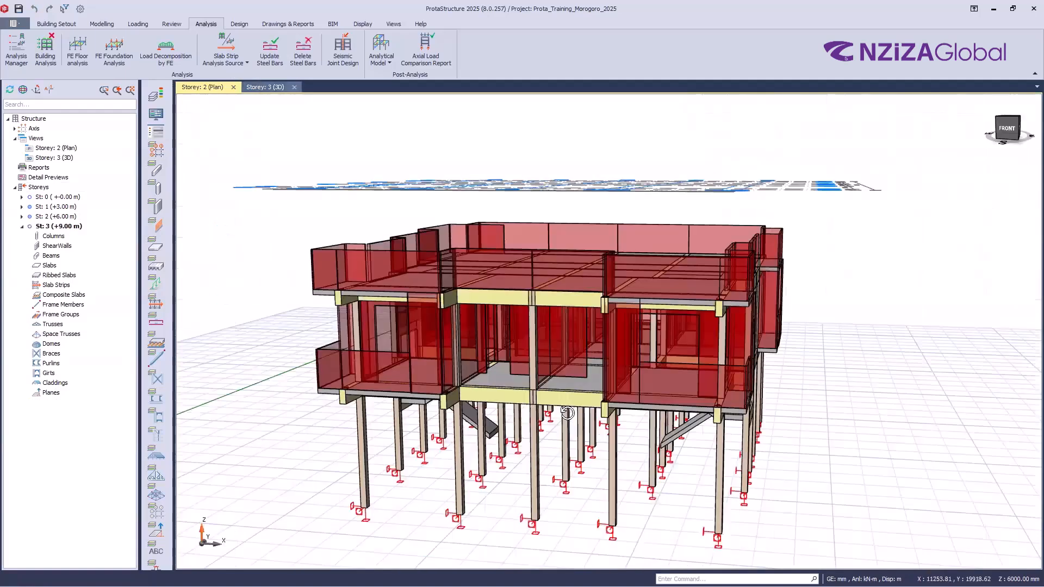
shift+middle_drag(647, 240, 664, 248)
scroll(640, 265, up, 2)
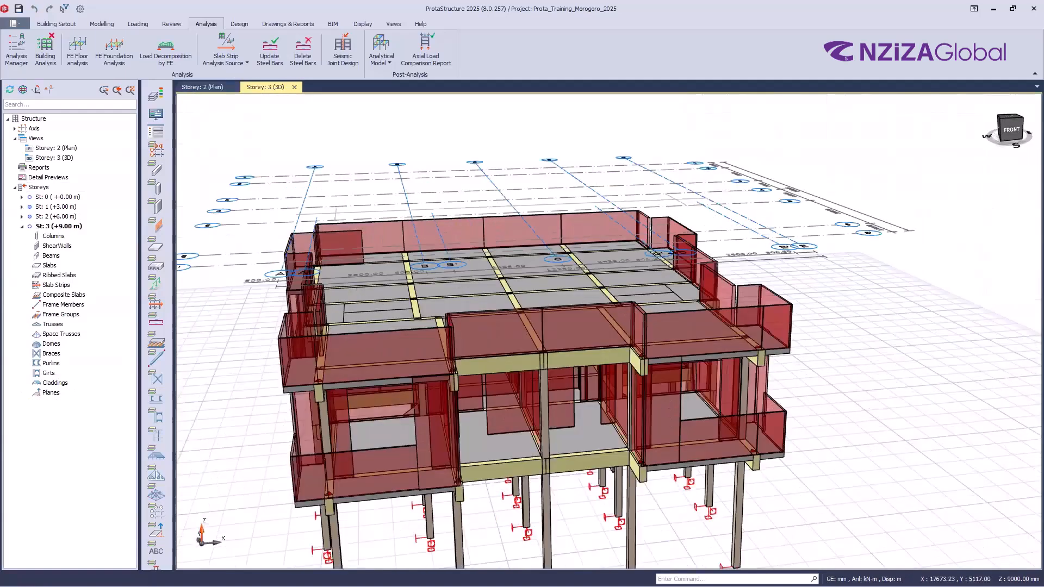
shift+middle_drag(664, 240, 662, 243)
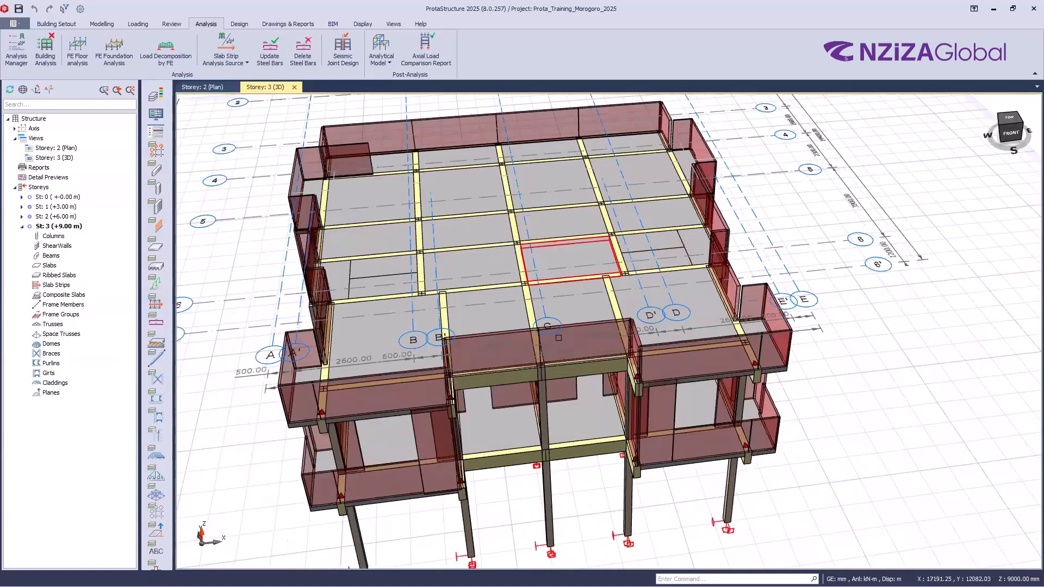
shift+middle_drag(529, 256, 521, 252)
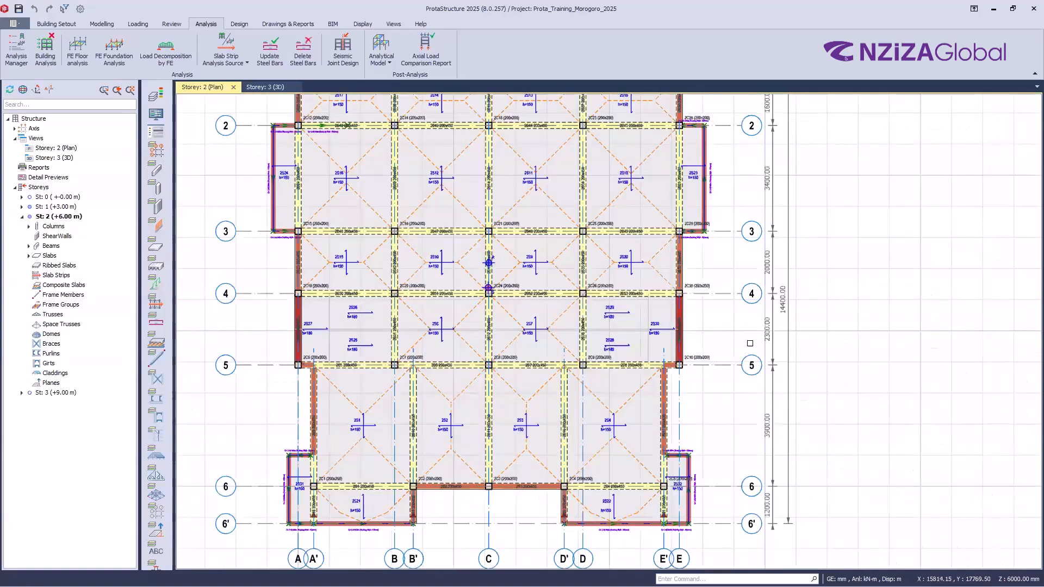
- On the Storey 2 plan, select the four corner columns and perimeter beams of the bay between axes D–E and 4–5
scroll(744, 374, up, 3)
ctrl+click(577, 375)
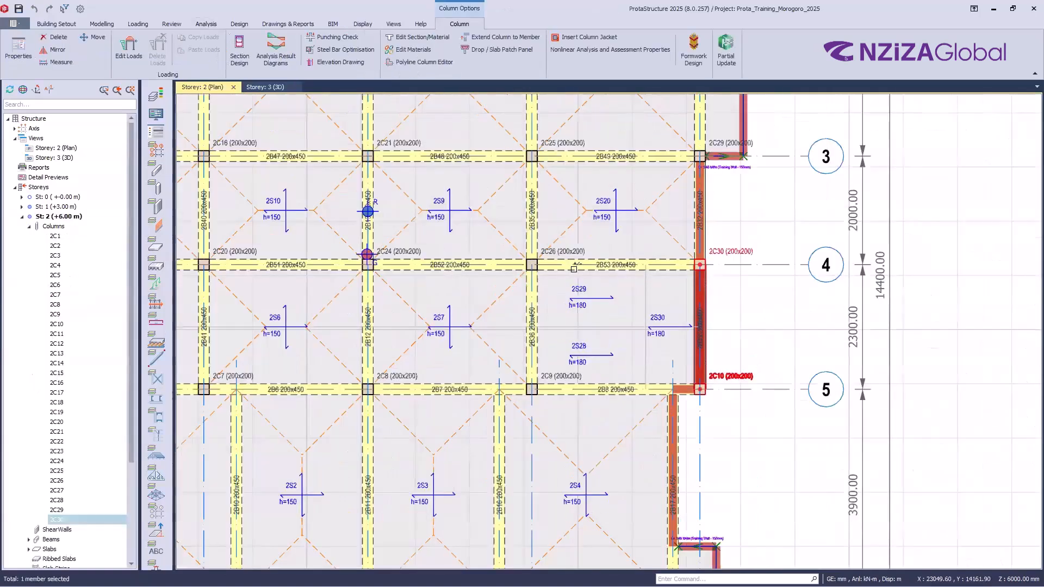
ctrl+click(565, 252)
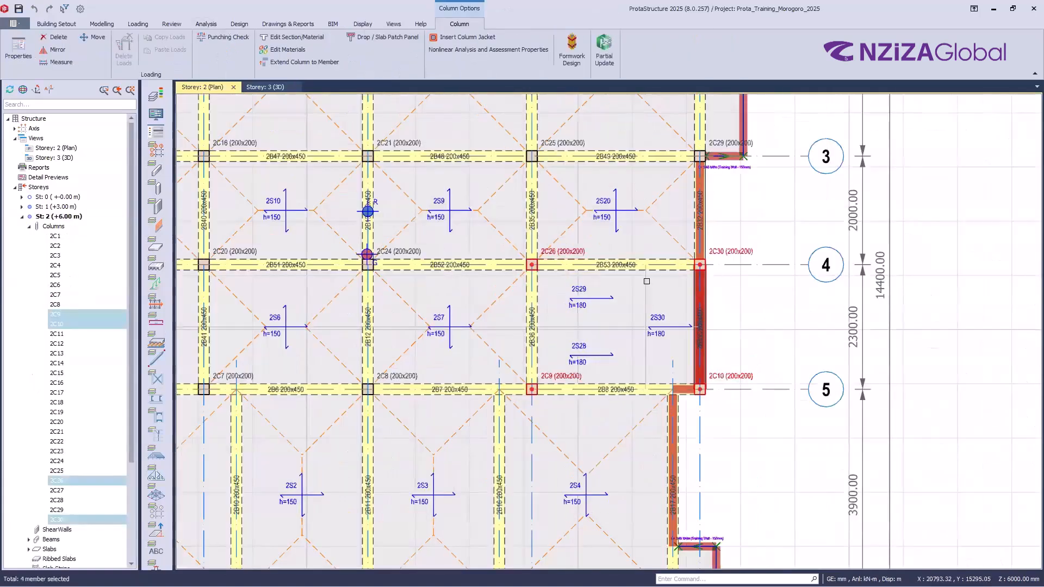
ctrl+click(623, 264)
ctrl+click(534, 306)
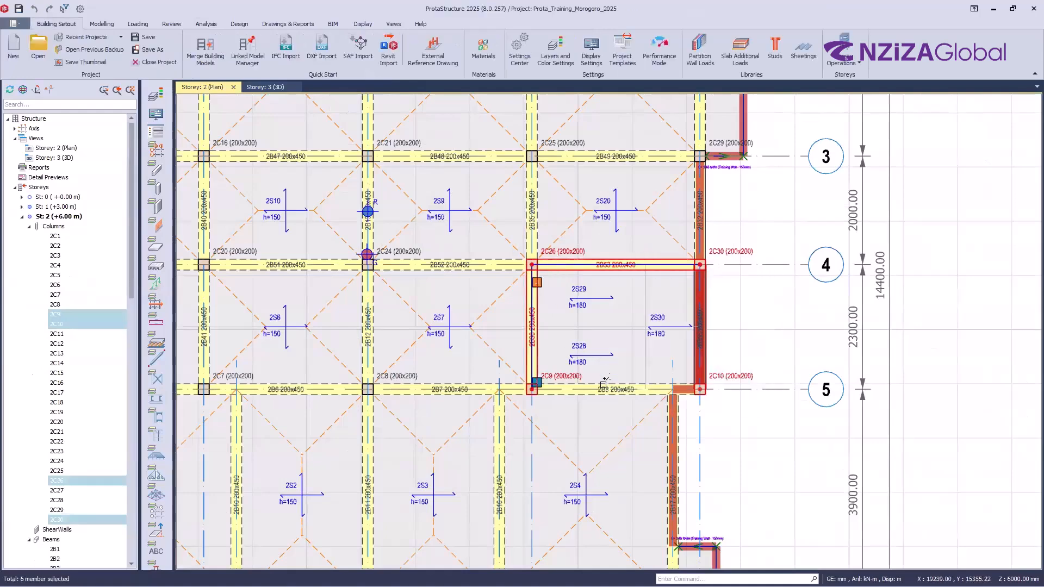
ctrl+click(606, 388)
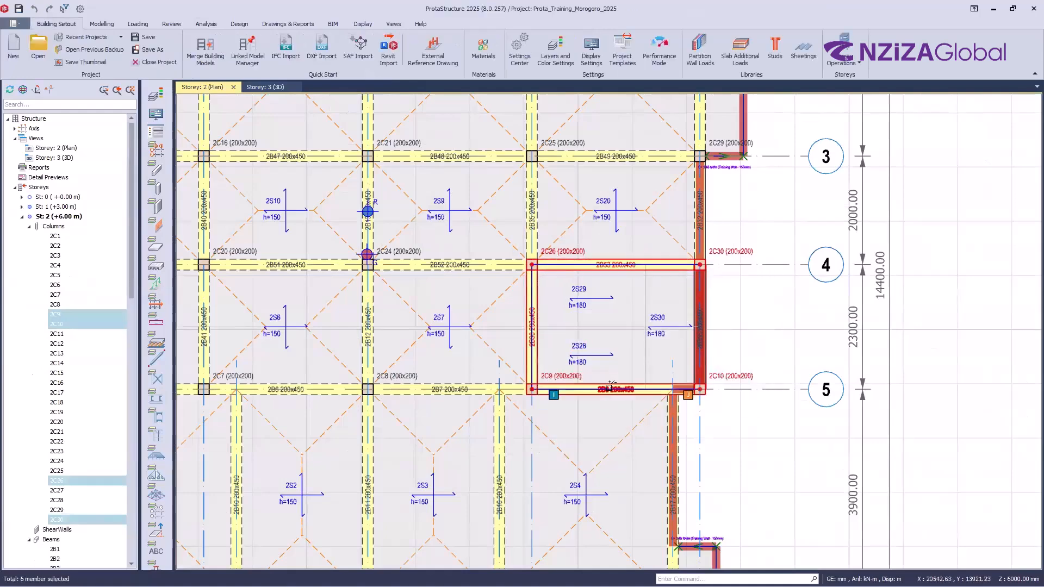
ctrl+click(703, 322)
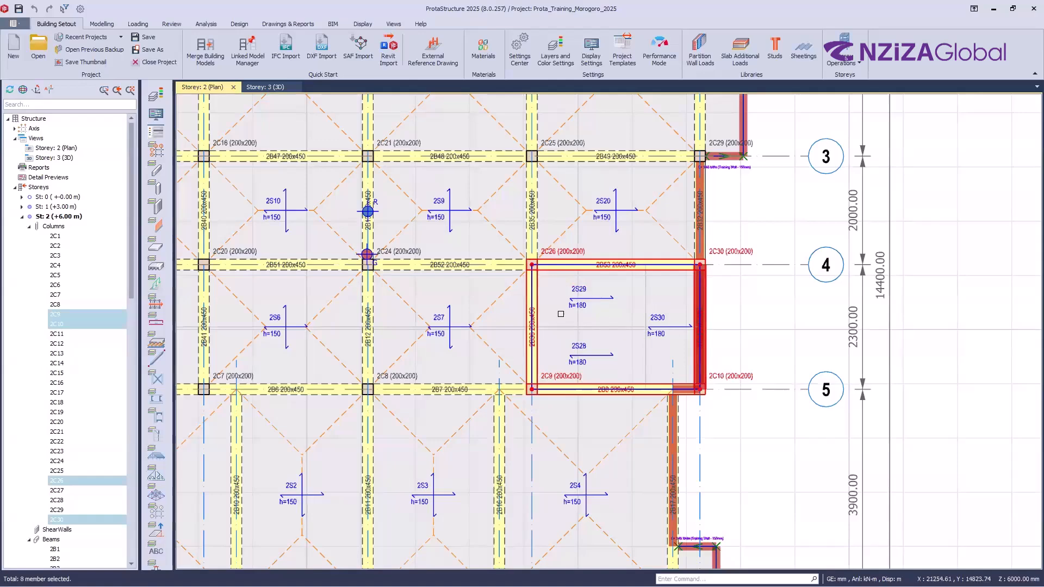
scroll(799, 295, down, 2)
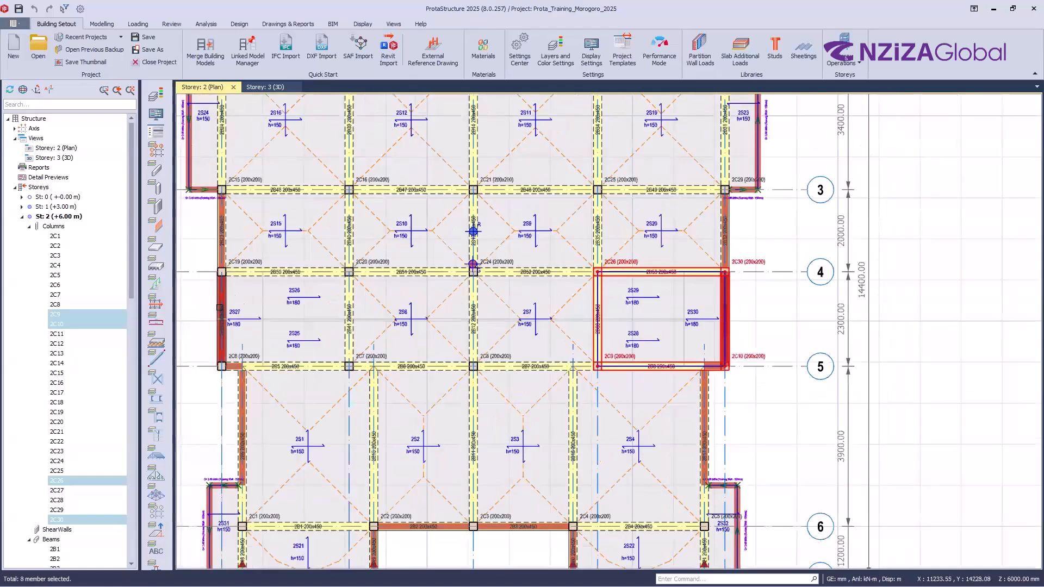
- Add the four corner columns and perimeter beams of the bay between axes A–B and 4–5 to the selection
scroll(212, 313, up, 2)
ctrl+click(231, 299)
ctrl+click(234, 243)
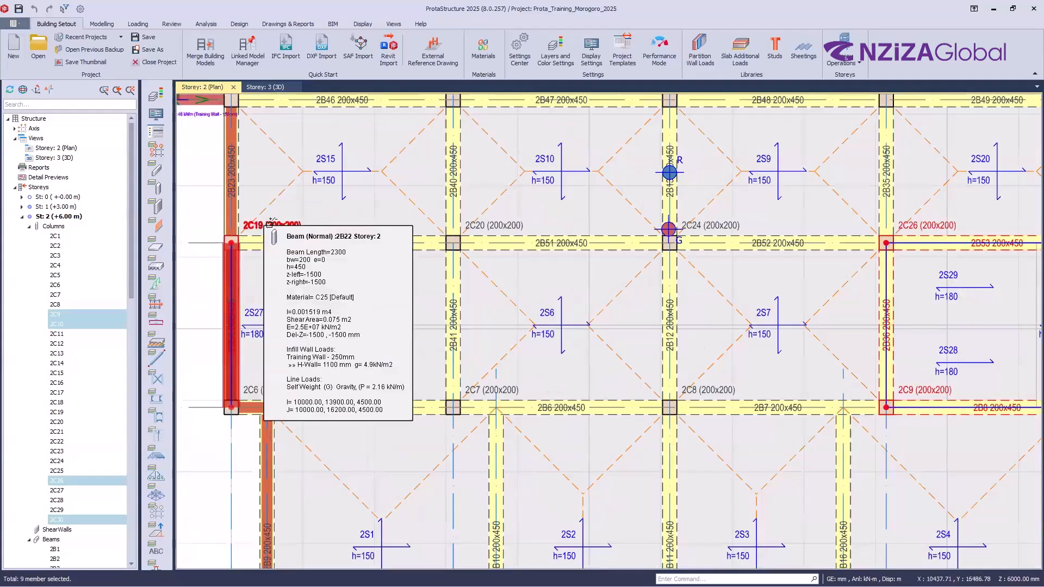
ctrl+click(410, 244)
ctrl+click(472, 231)
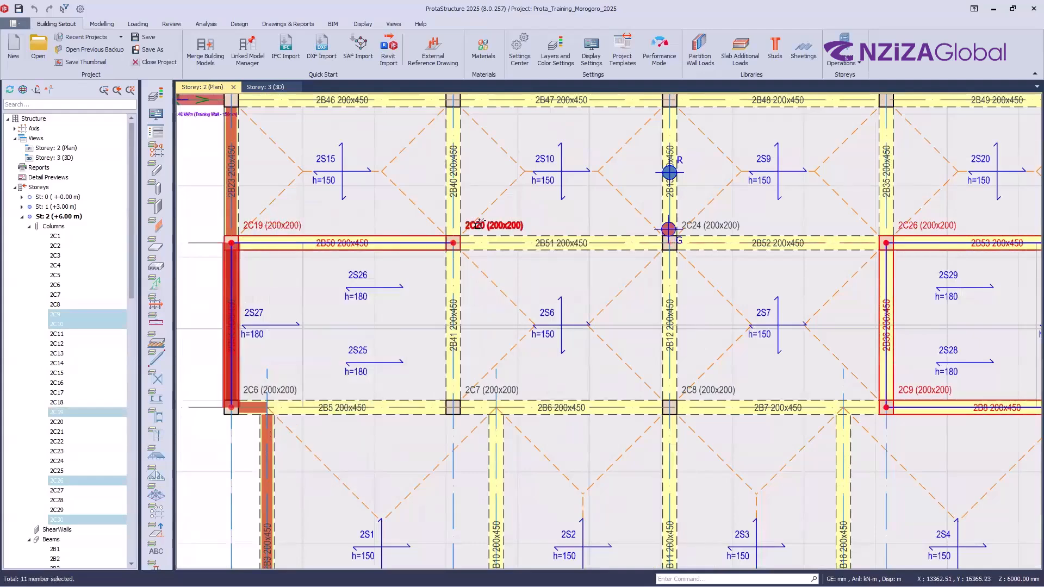
ctrl+click(460, 302)
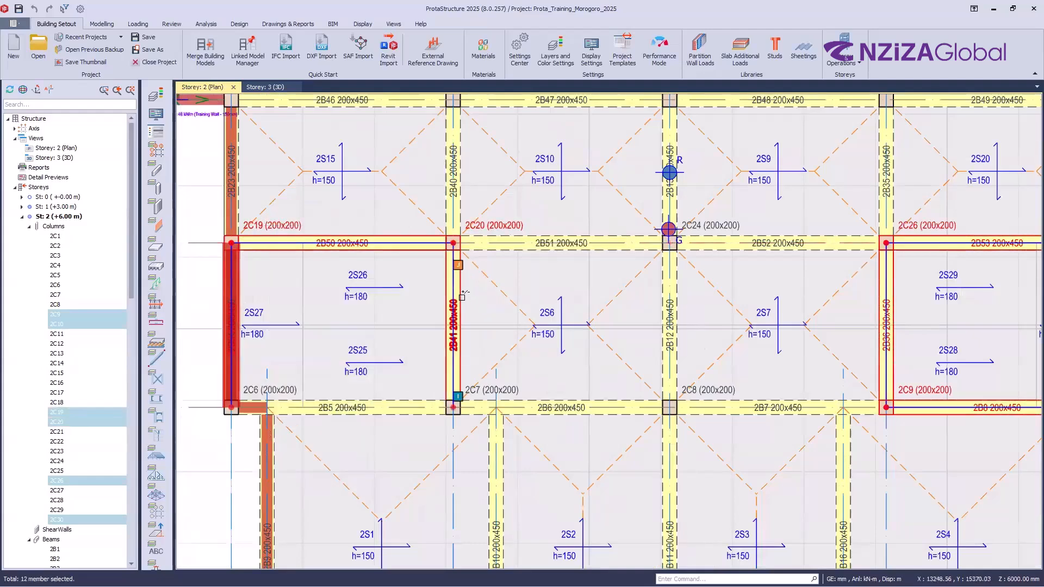
ctrl+click(422, 408)
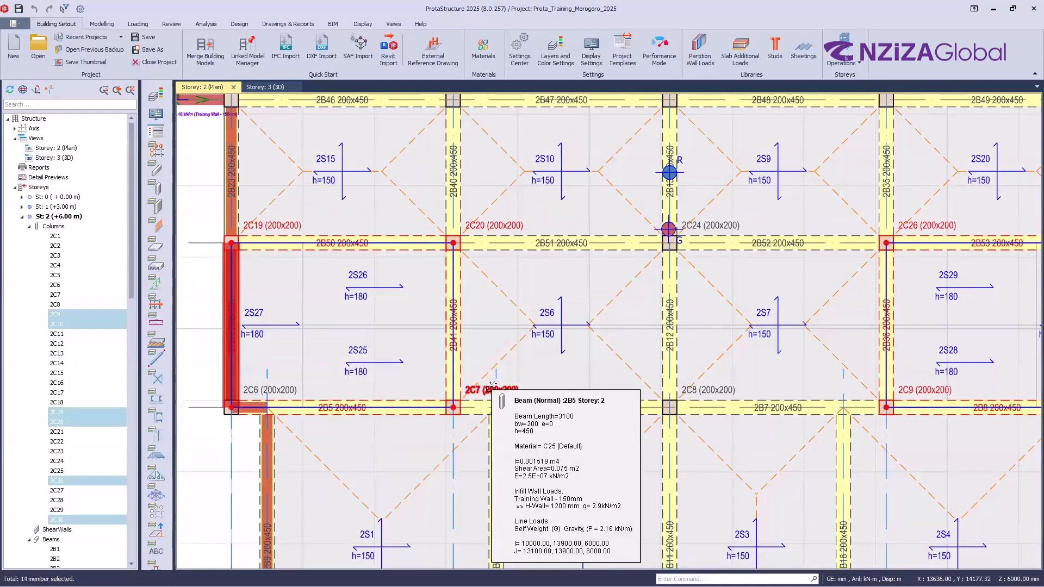
ctrl+click(493, 387)
ctrl+click(279, 312)
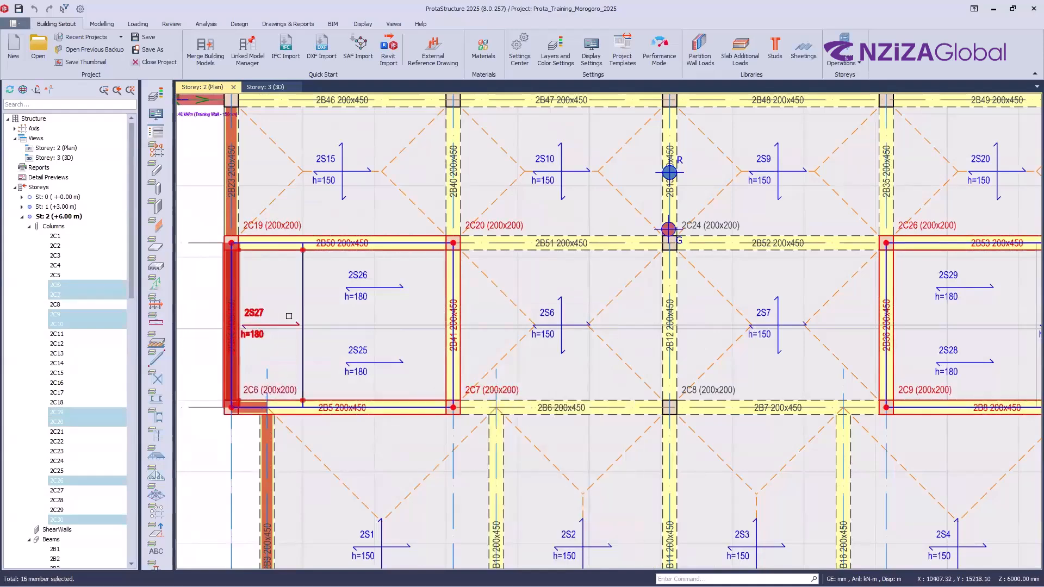
scroll(734, 288, down, 5)
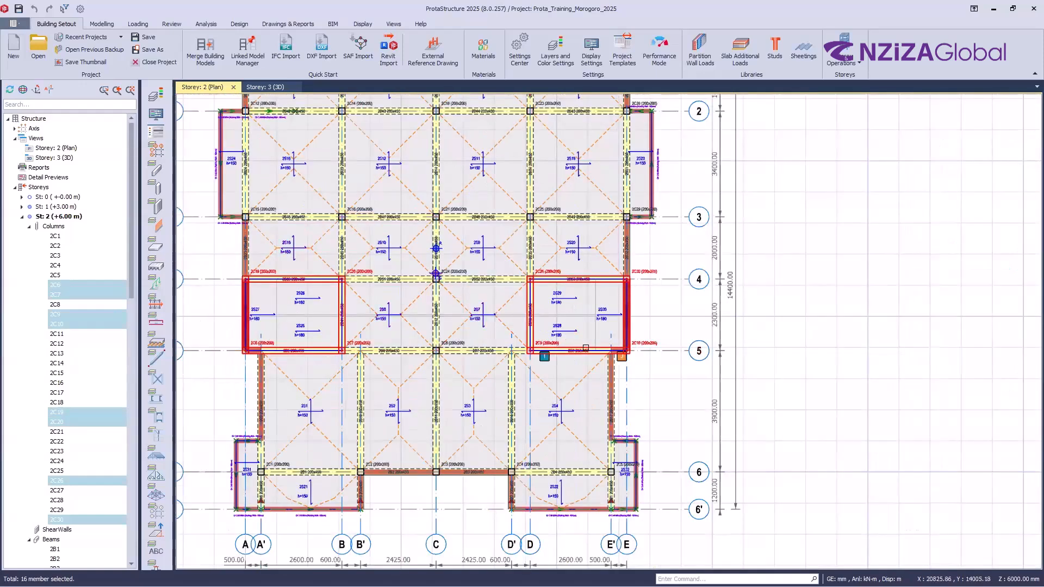
- Generate only the selected Storey 2 columns and beams on Storey 3 (+9.00 m), without replacing existing members
mouse_move(588, 348)
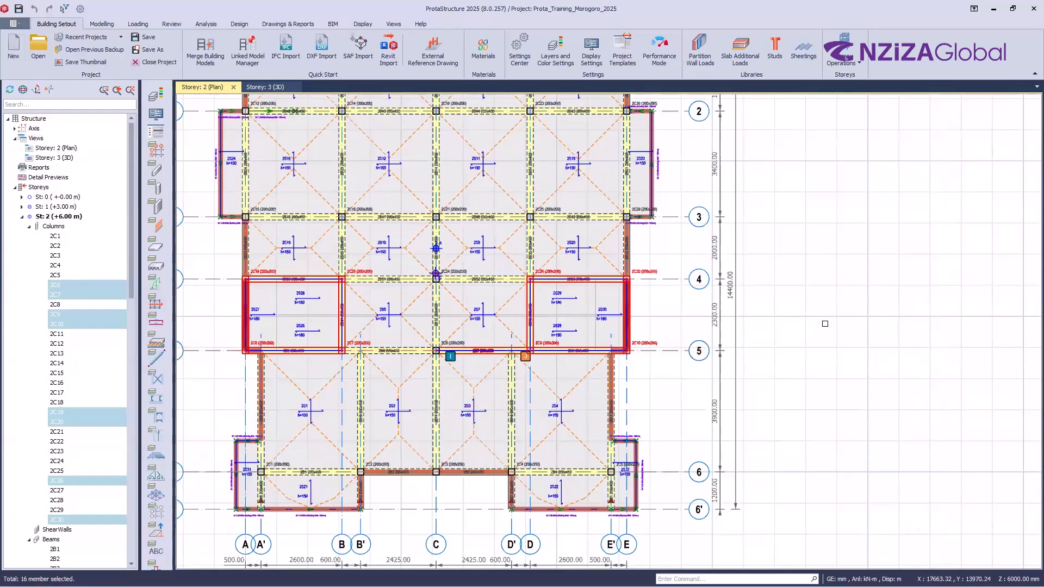
right_click(796, 285)
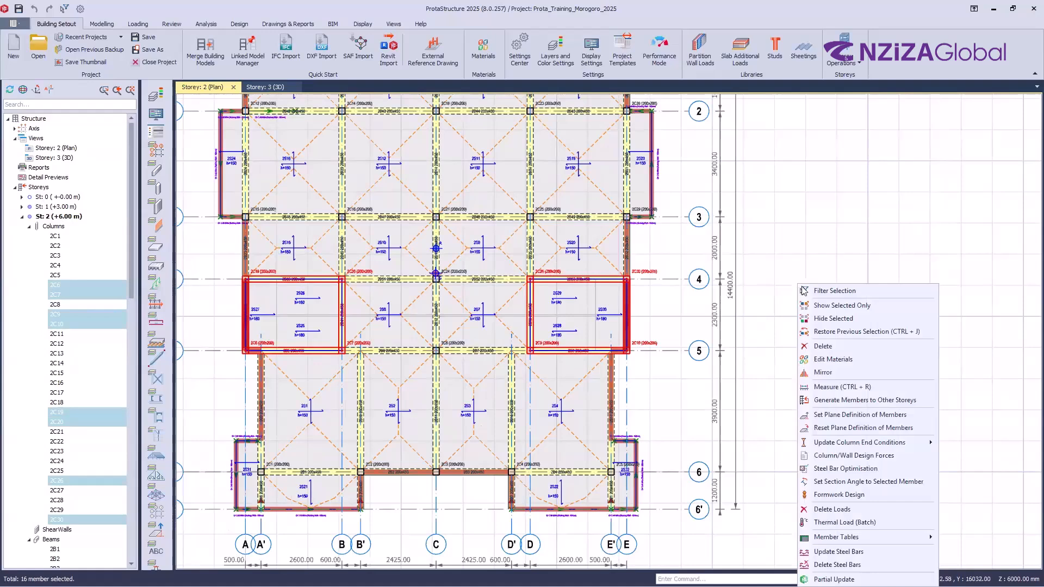
click(851, 402)
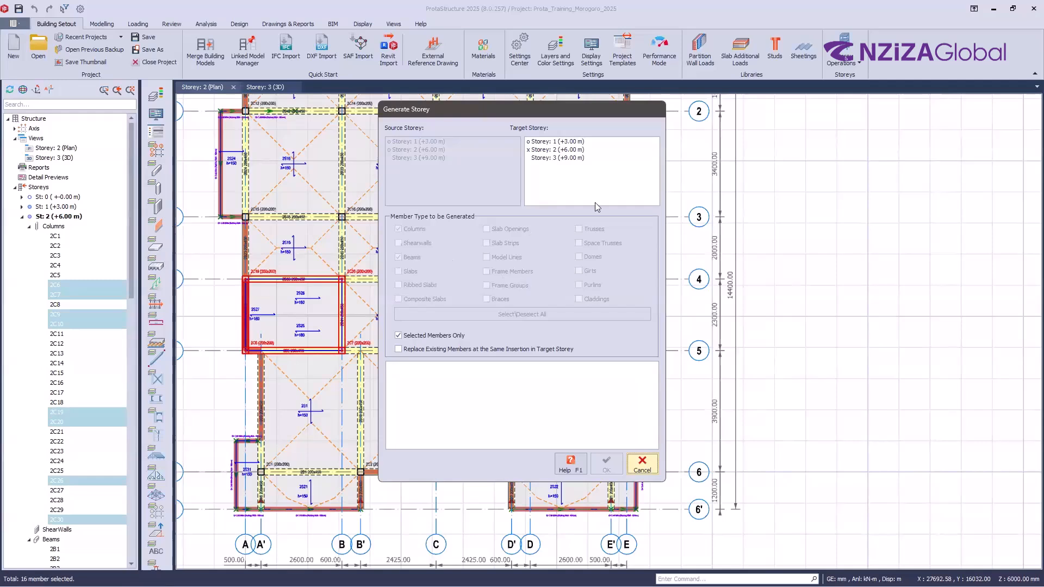
click(556, 158)
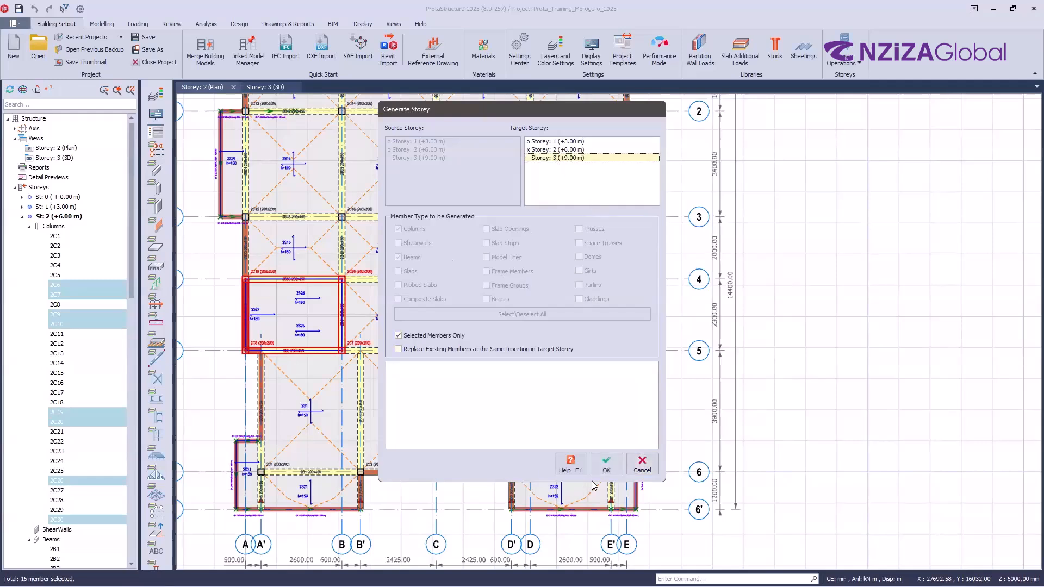
click(606, 465)
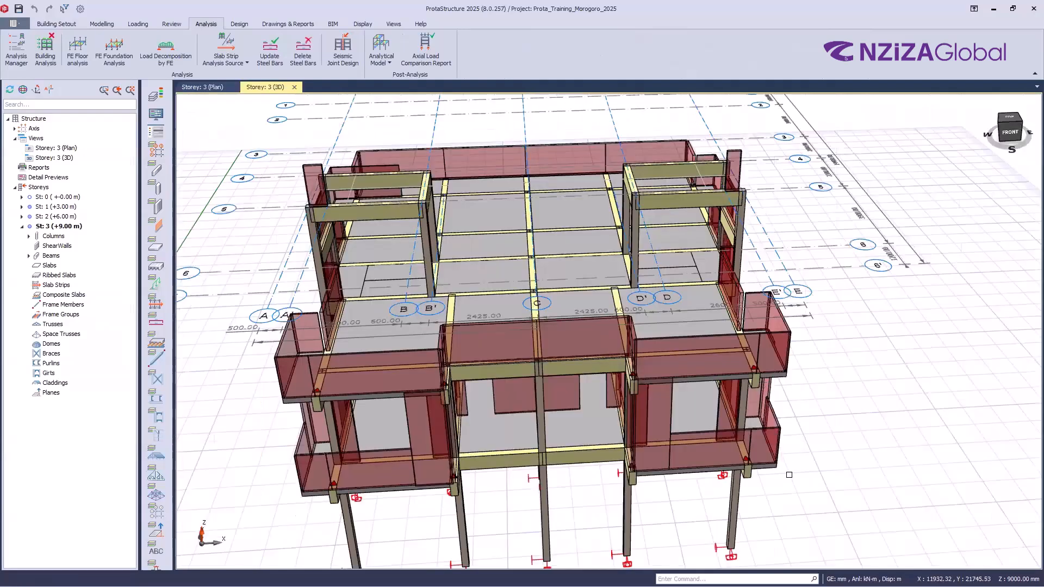
- Examine the generated Storey 3 frames in 3D from several angles, including the wall load copied with the beams on axis 5
scroll(789, 474, down, 3)
shift+middle_drag(788, 475, 839, 438)
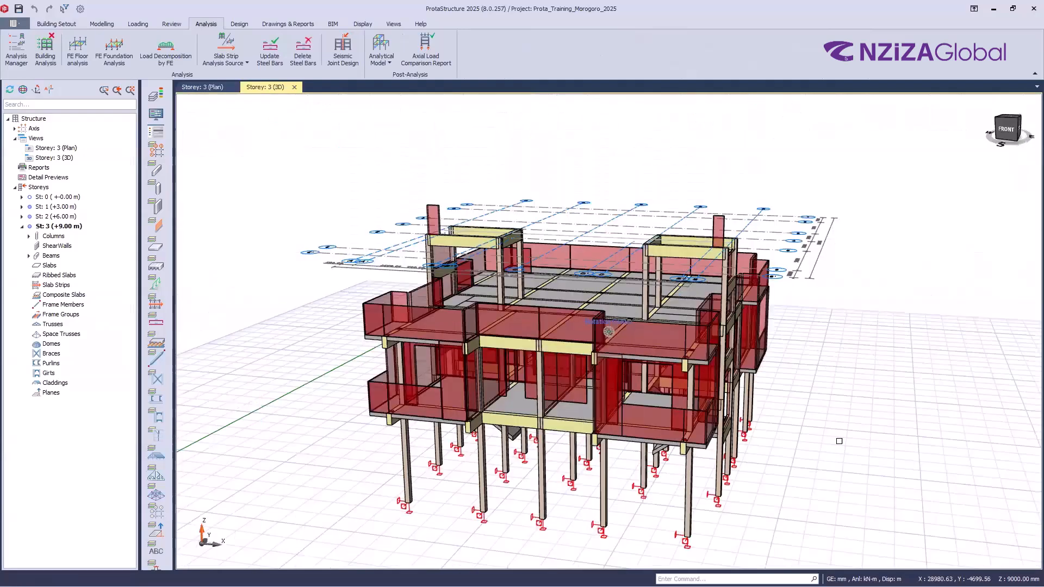
scroll(746, 269, up, 2)
mouse_move(791, 479)
shift+middle_down()
mouse_move(746, 269)
mouse_move(847, 321)
shift+middle_up()
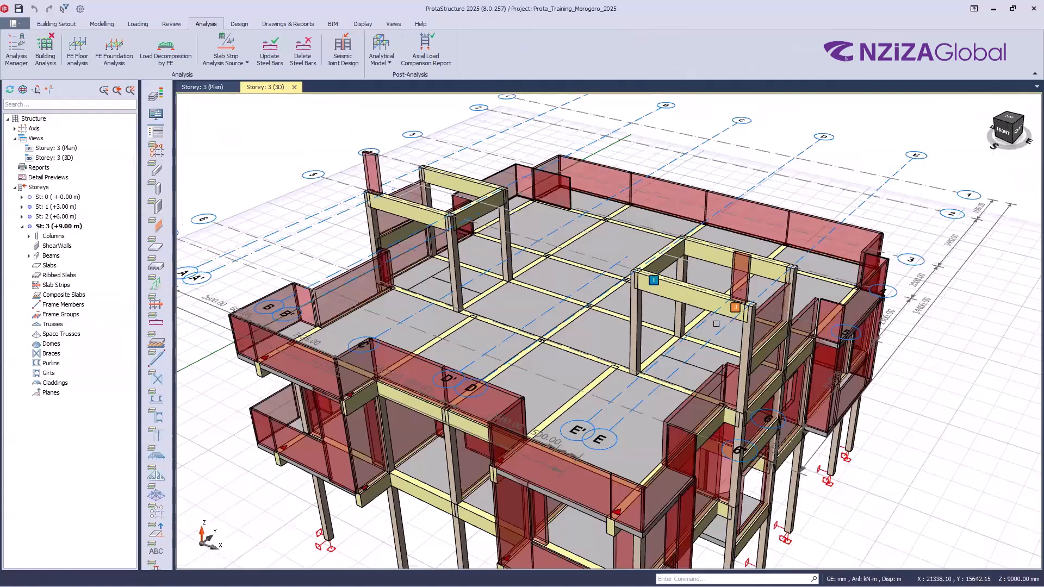
scroll(840, 324, up, 2)
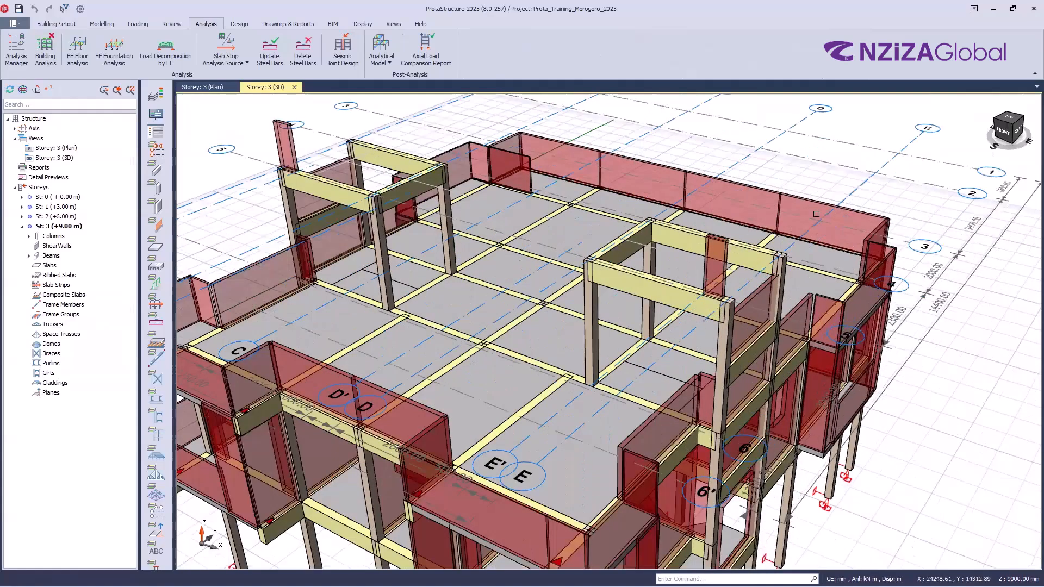
shift+middle_drag(769, 255, 686, 325)
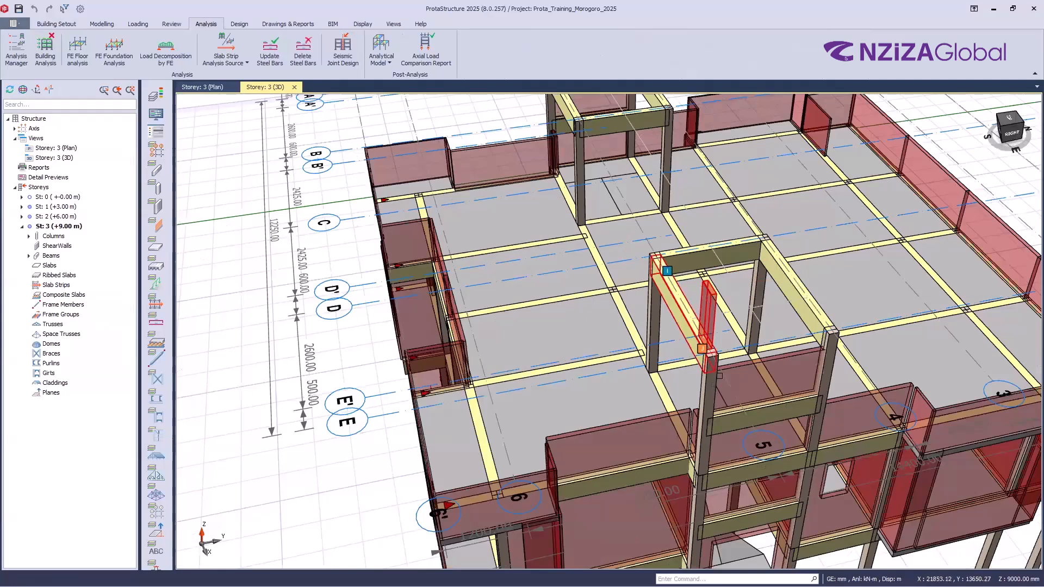
mouse_move(775, 352)
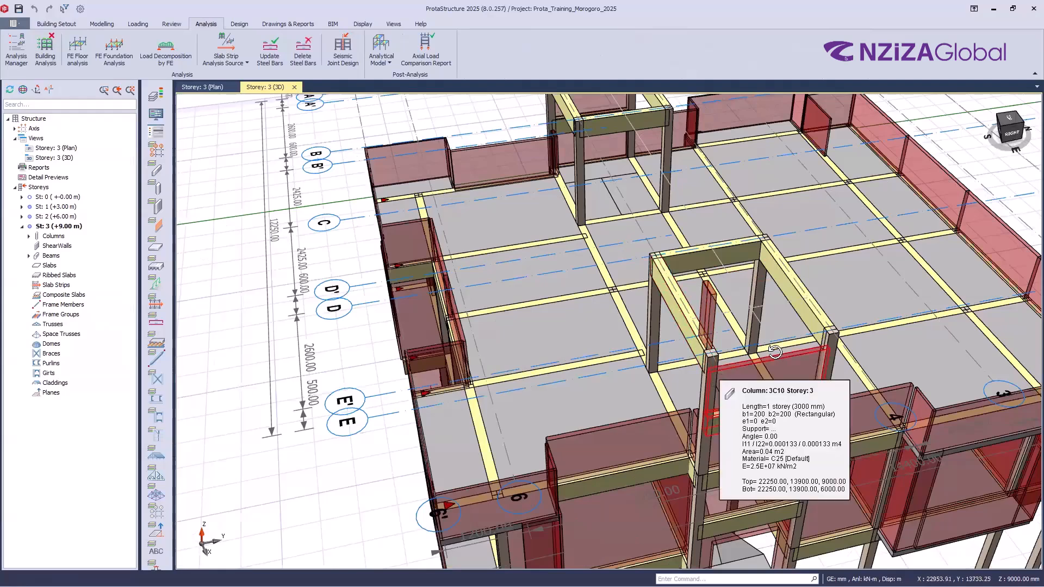
middle_drag(774, 352, 774, 353)
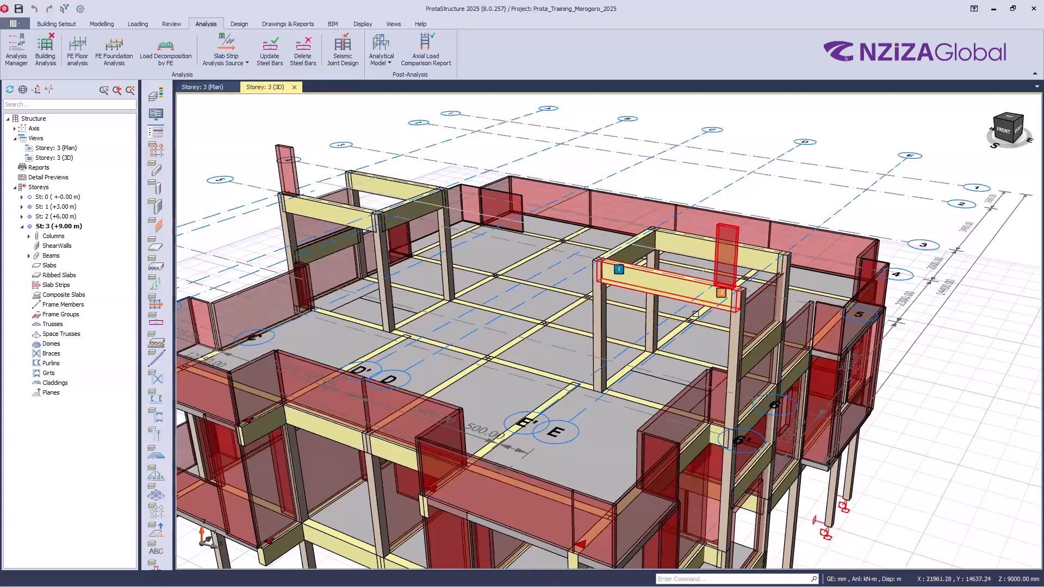
click(727, 259)
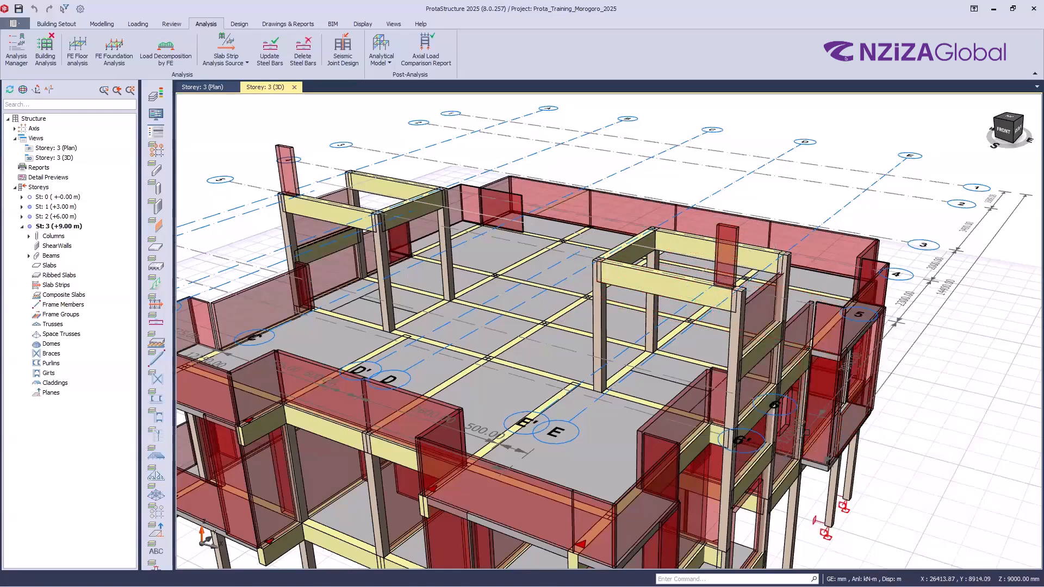
scroll(692, 358, down, 2)
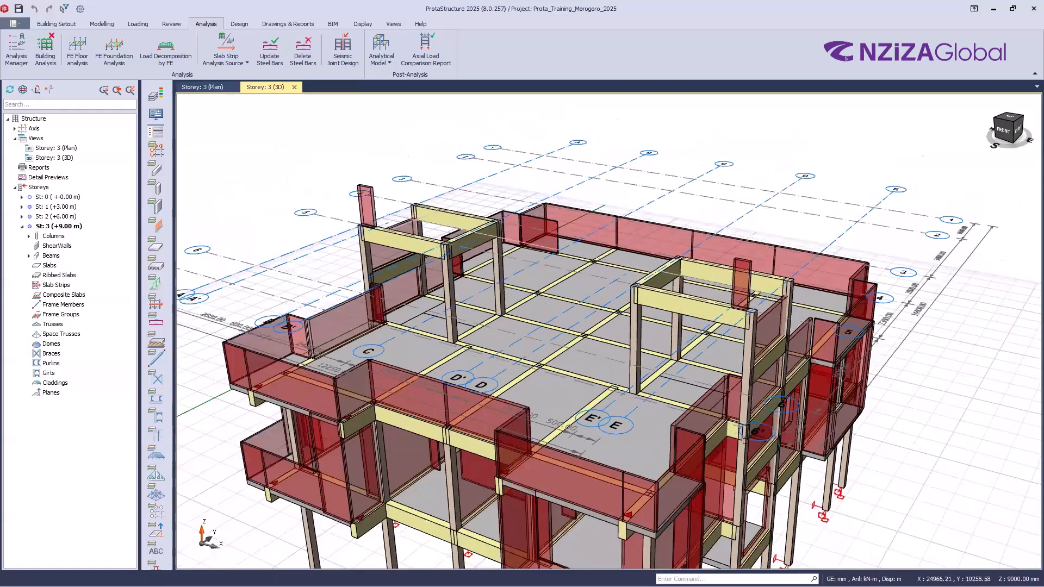
scroll(706, 358, down, 2)
shift+middle_drag(646, 440, 649, 437)
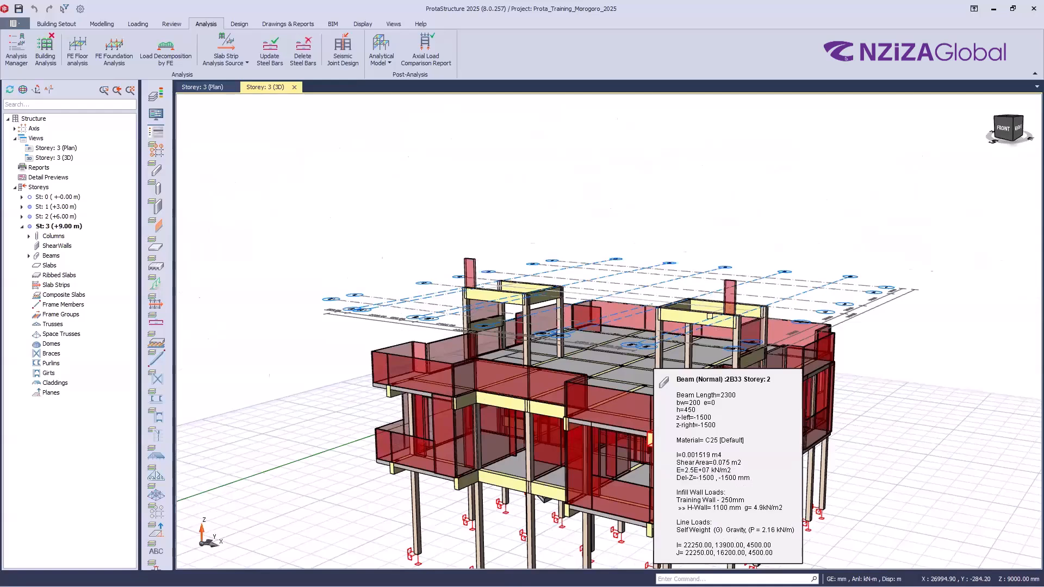
scroll(709, 320, up, 3)
scroll(663, 294, up, 1)
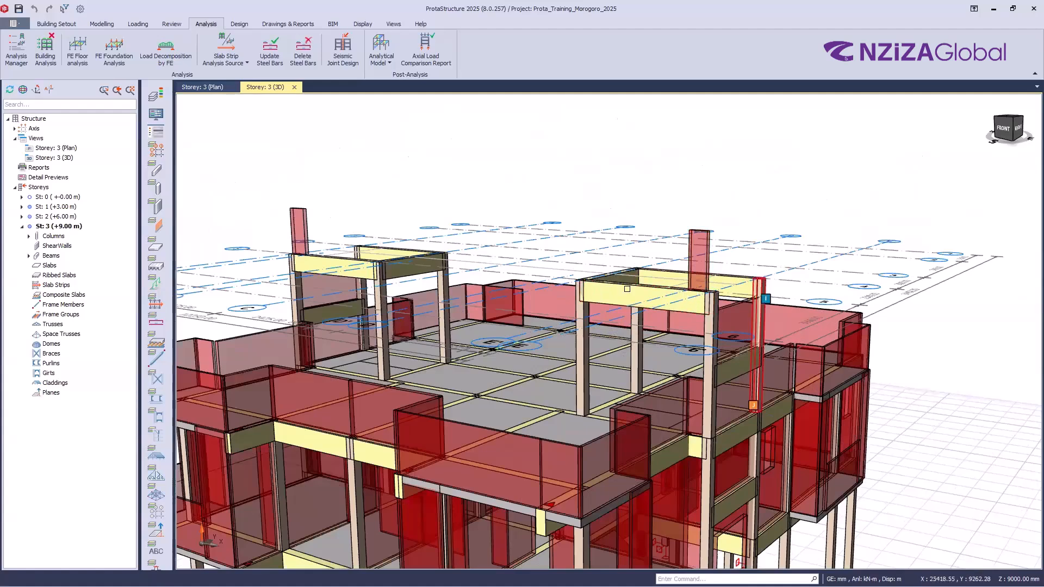
scroll(719, 281, up, 1)
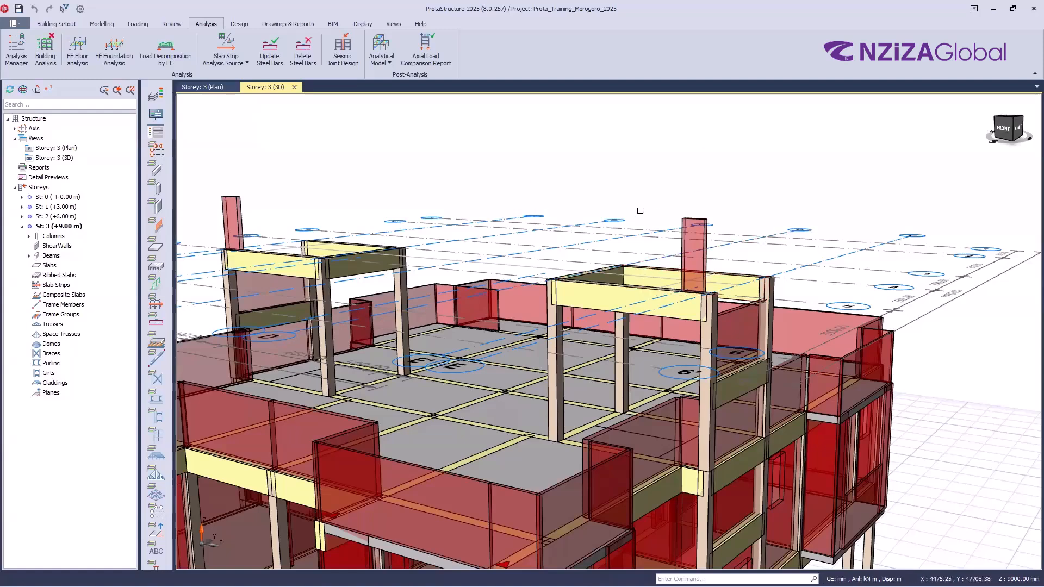
middle_drag(575, 229, 592, 233)
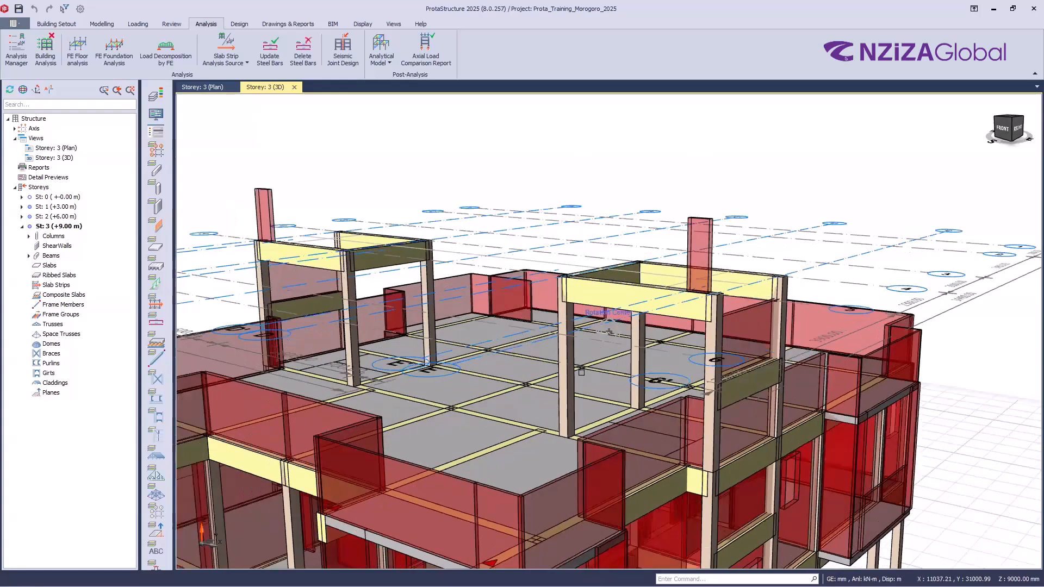
middle_drag(530, 344, 670, 403)
scroll(624, 327, down, 3)
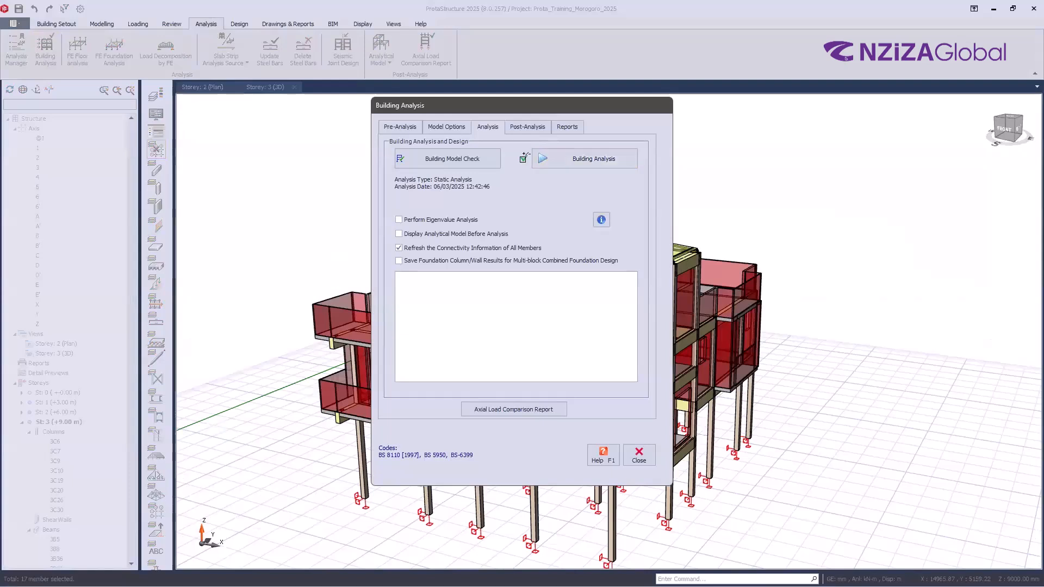
- Run the building analysis on the extended model with member connectivity refreshed, and reopen the Building Analysis settings
click(522, 159)
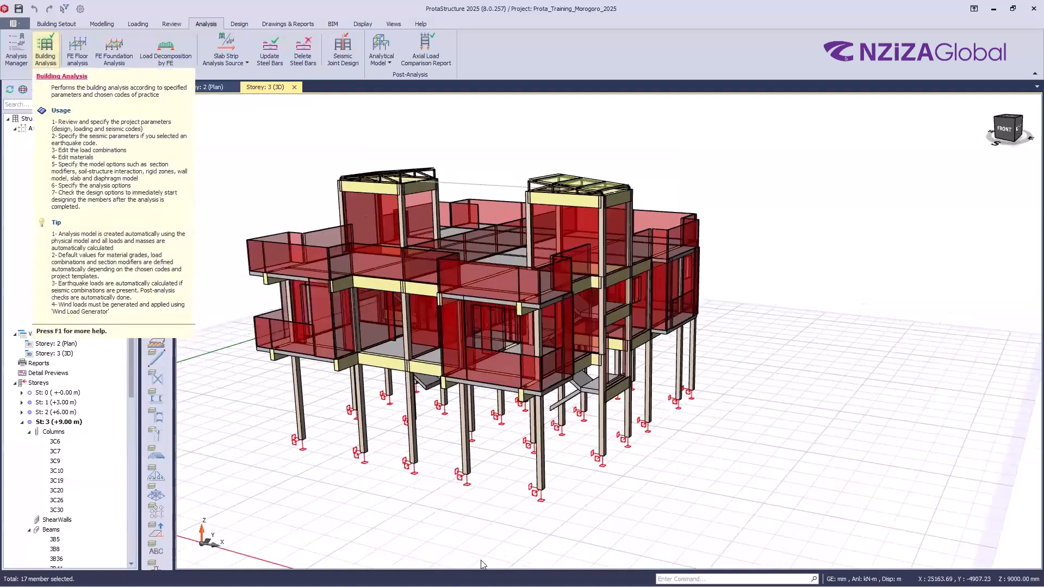
click(45, 52)
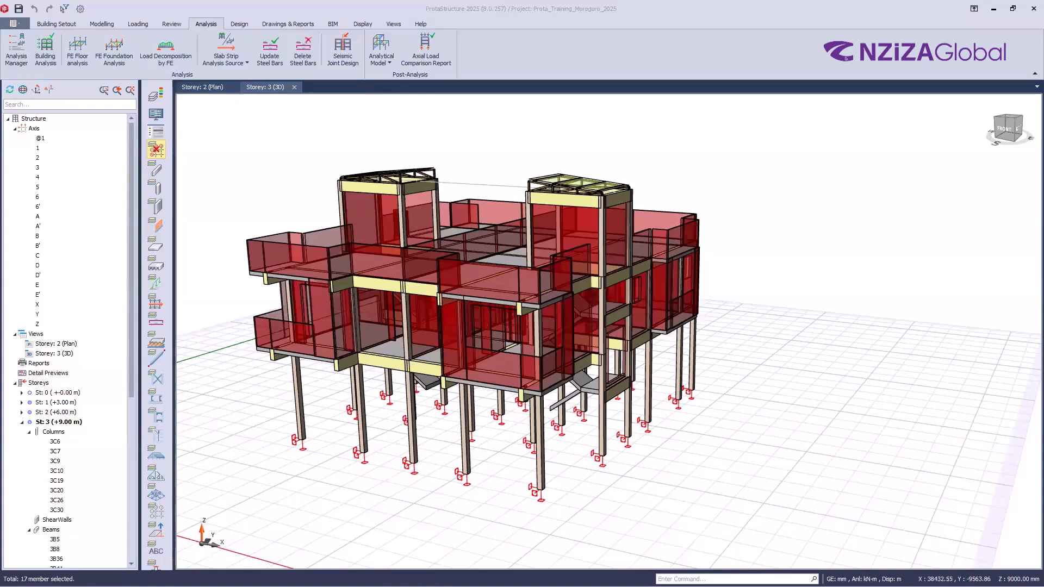
key(super)
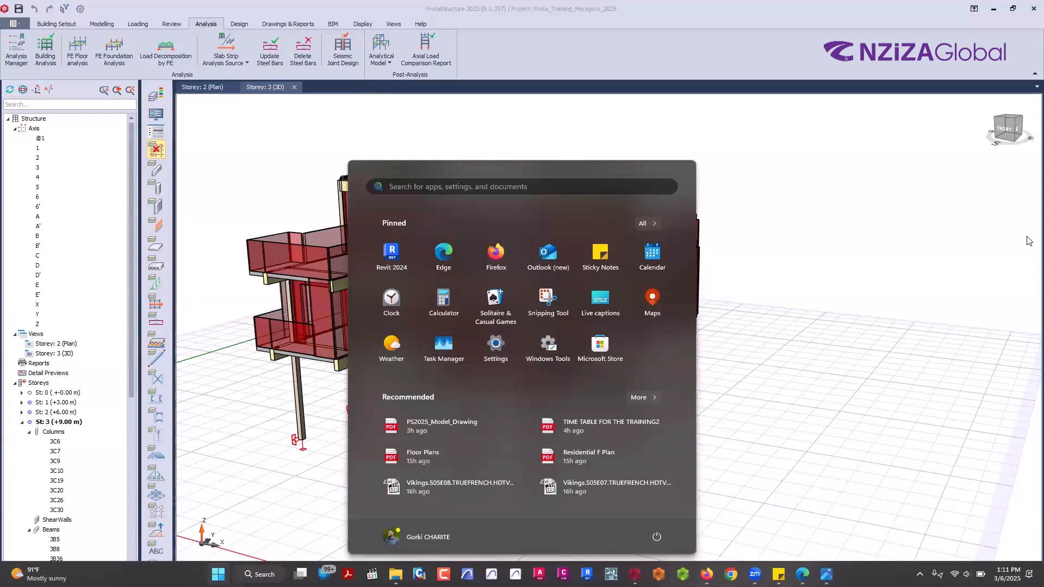
click(1029, 366)
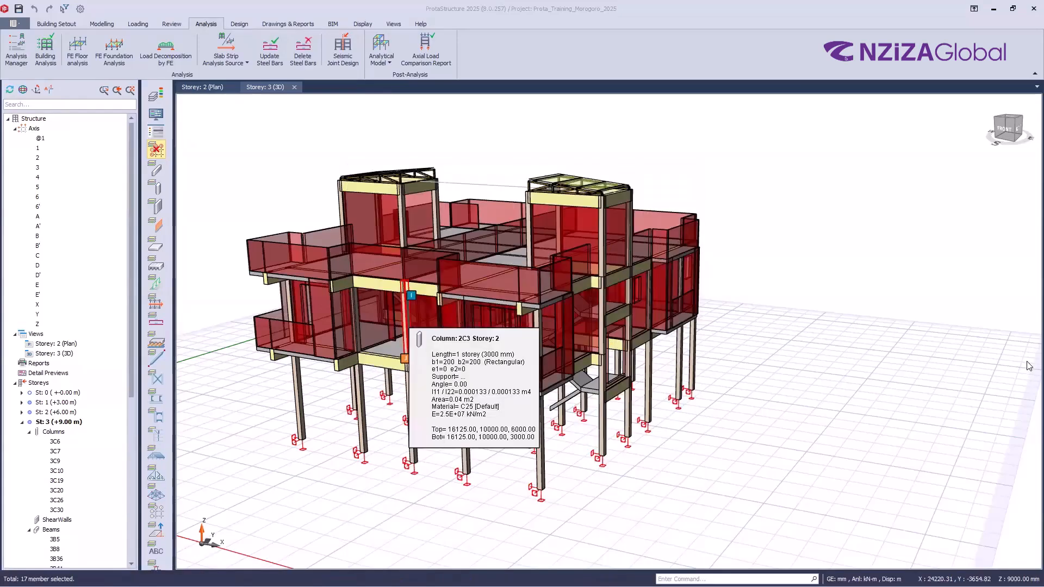
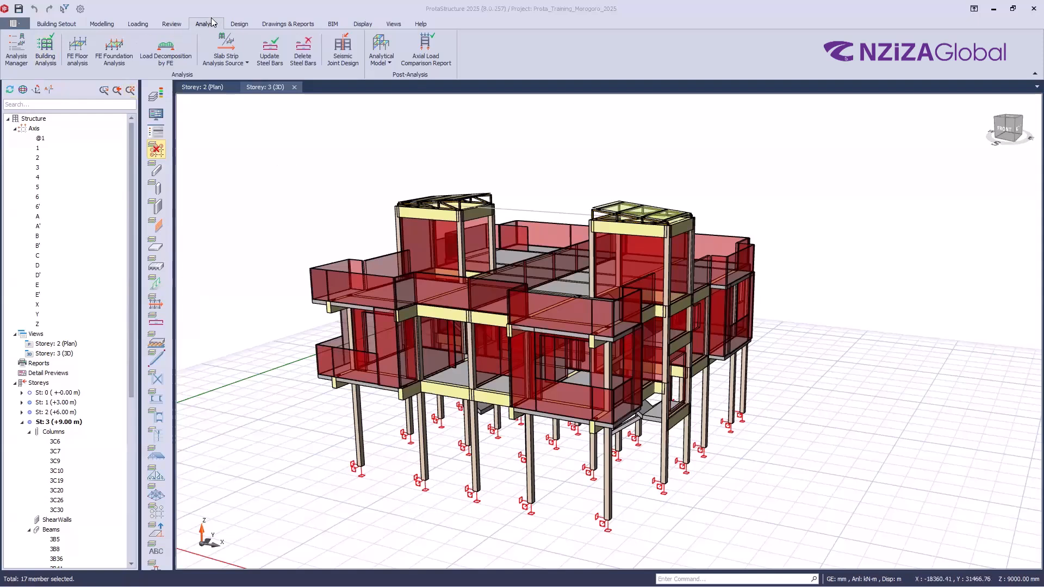
- Review the concrete and steel member design commands, including column, pile cap and column punching design, against the modelling tools
key(ctrl)
key(ctrl)
key(ctrl)
key(ctrl)
key(ctrl)
key(ctrl)
click(241, 25)
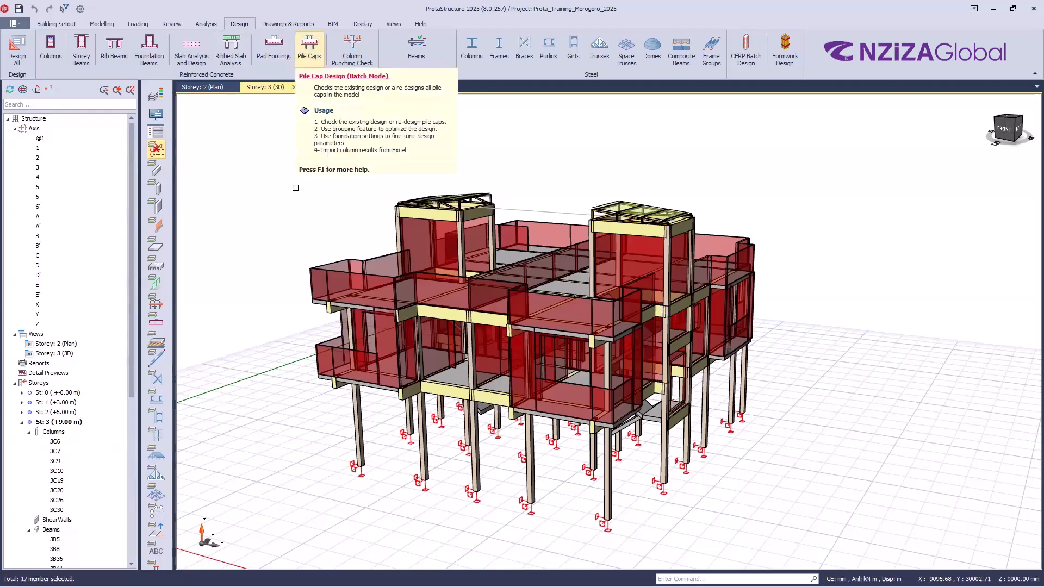
click(241, 28)
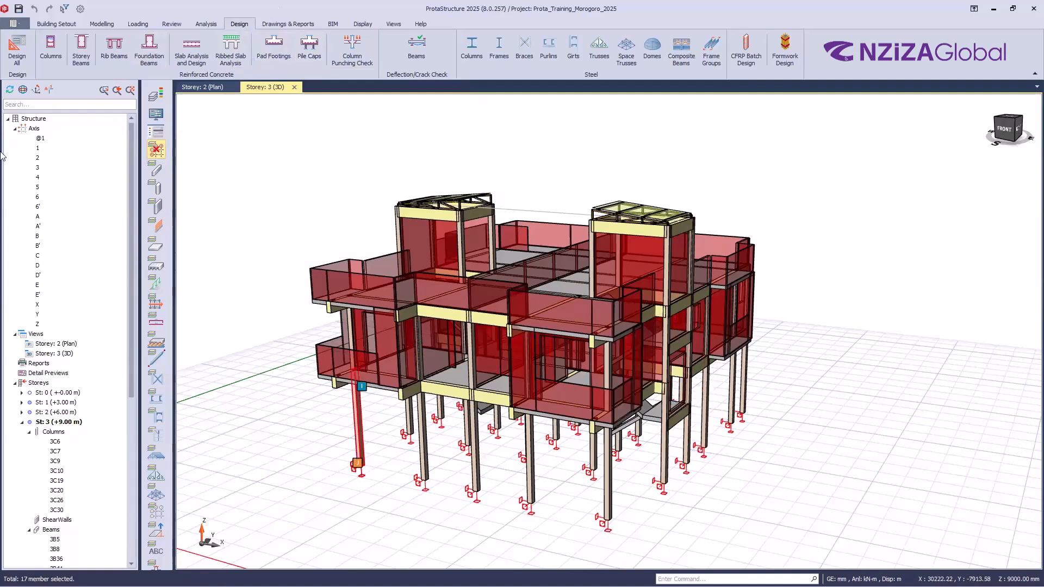
key(ctrl)
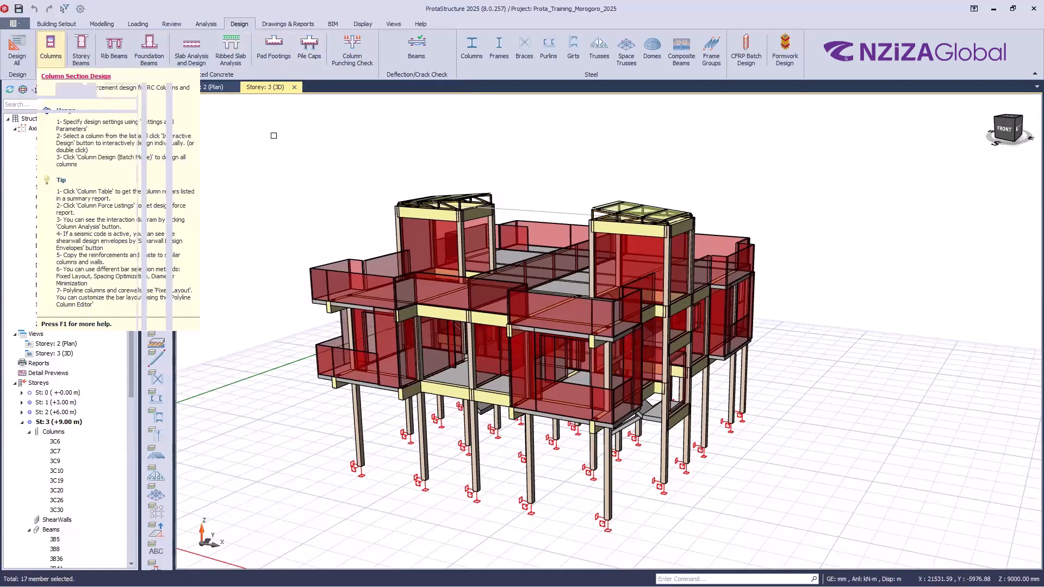
key(ctrl)
key(ctrl)
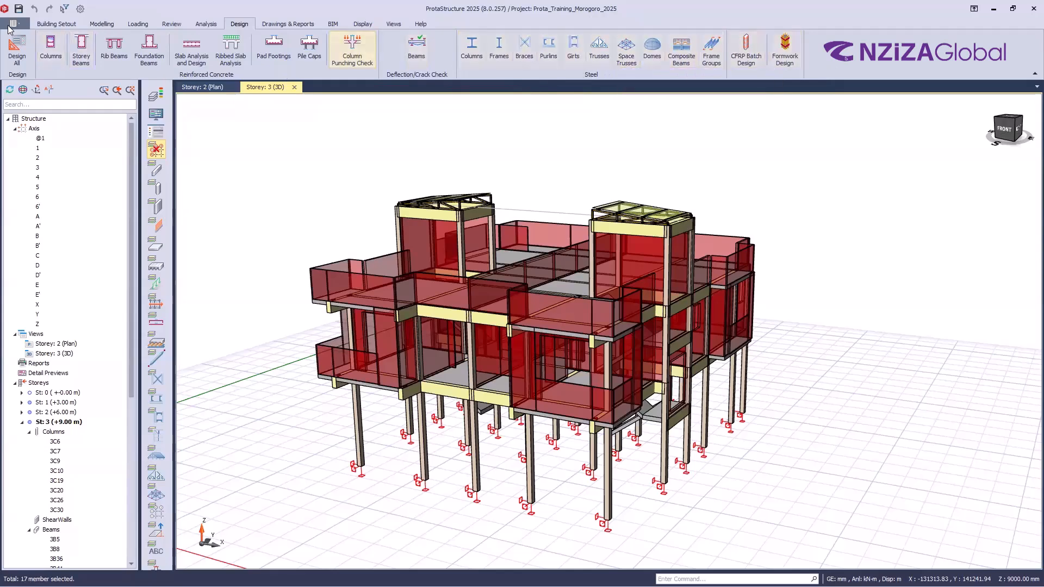
click(101, 25)
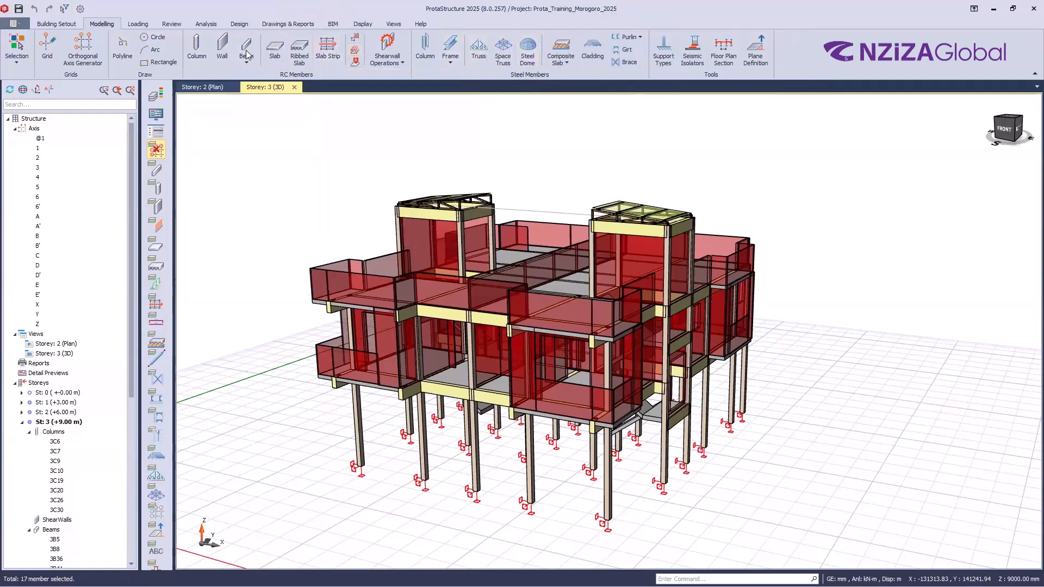
- Open the concrete Column Reinforcement Design list at full size and look through the columns' design status across all storeys
click(242, 24)
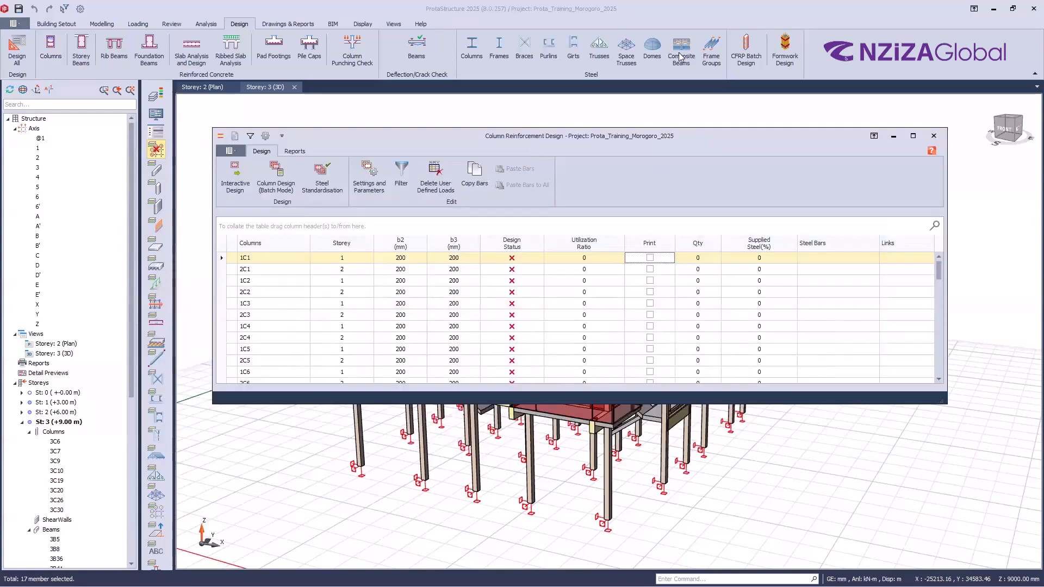
click(913, 140)
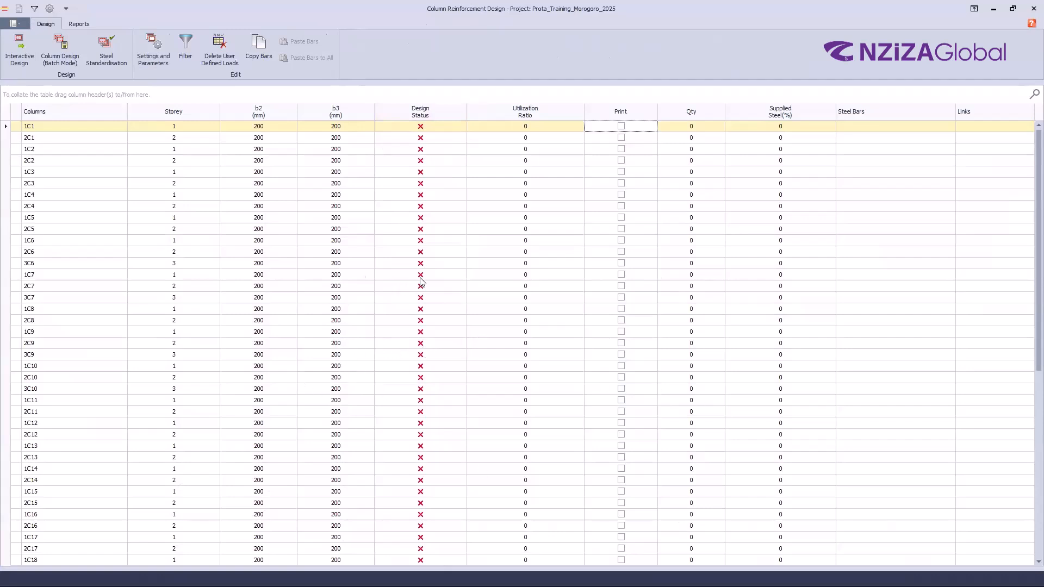
scroll(432, 315, down, 7)
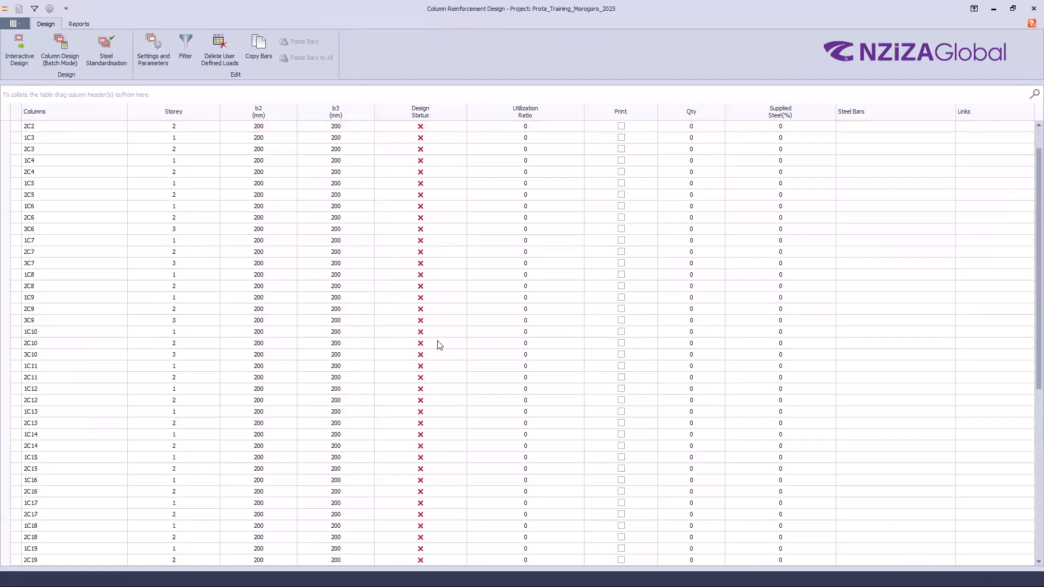
scroll(433, 369, up, 7)
click(433, 374)
scroll(429, 381, down, 10)
scroll(402, 399, up, 10)
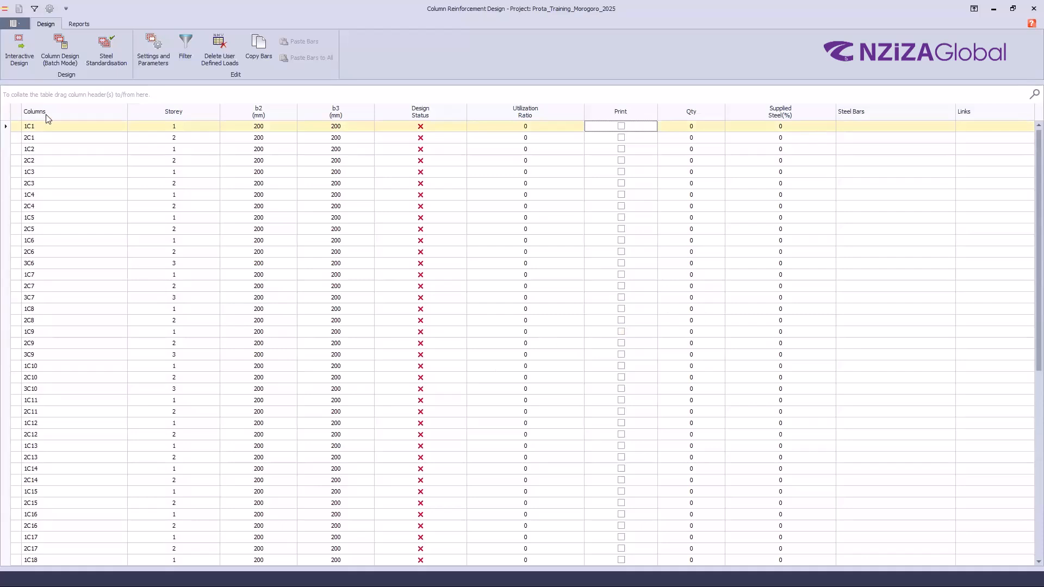
- Examine the column list's label, storey and b2/b3 section size fields
key(ctrl)
key(ctrl)
key(ctrl)
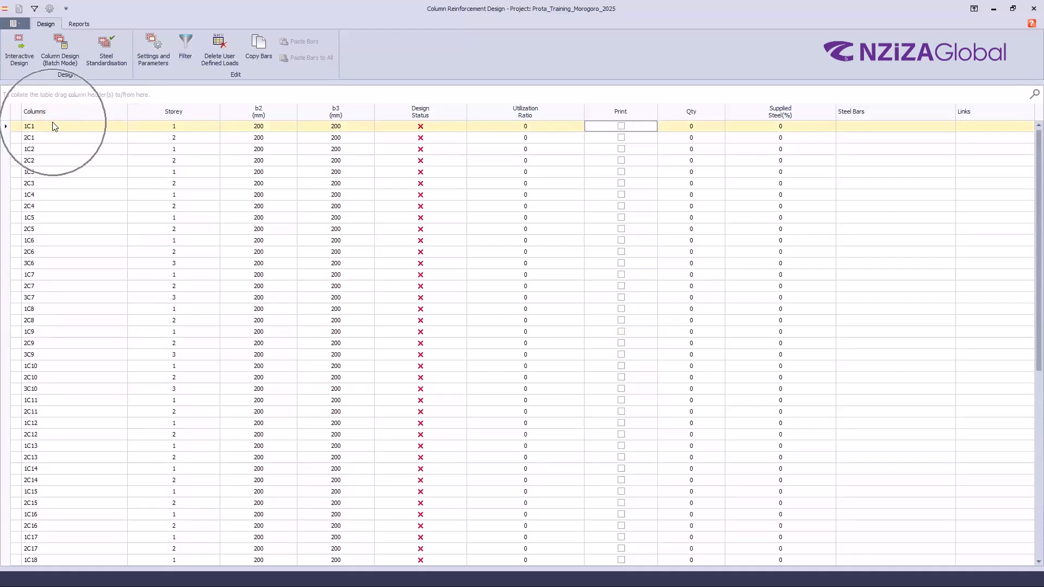
key(ctrl)
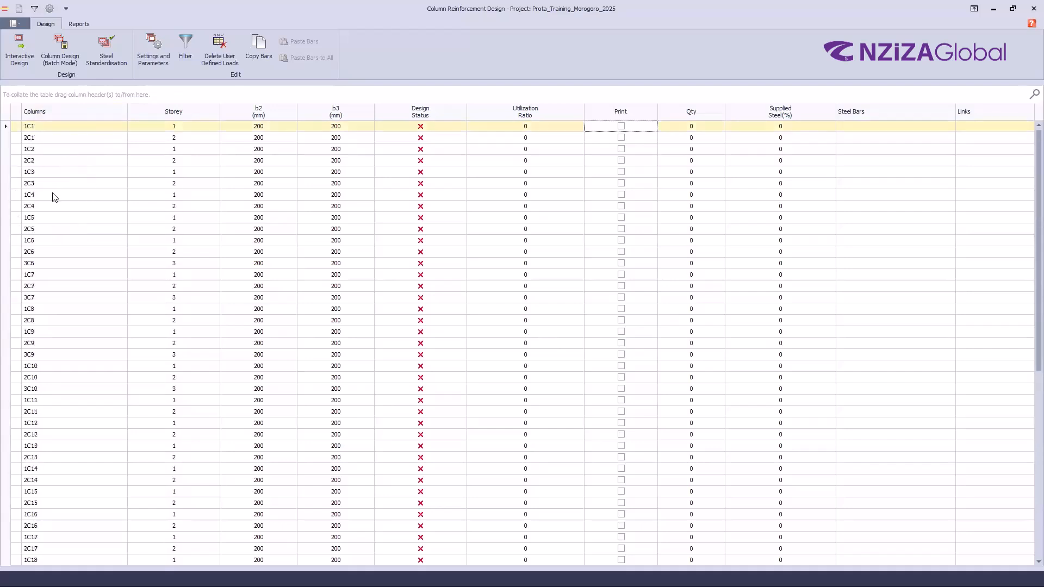
key(ctrl)
key(ctrl)
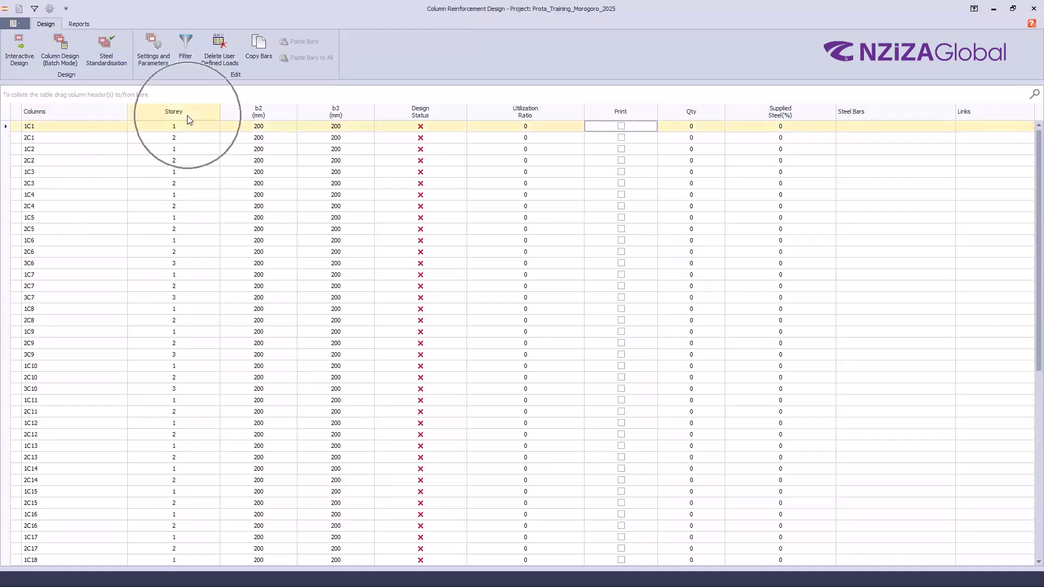
key(ctrl)
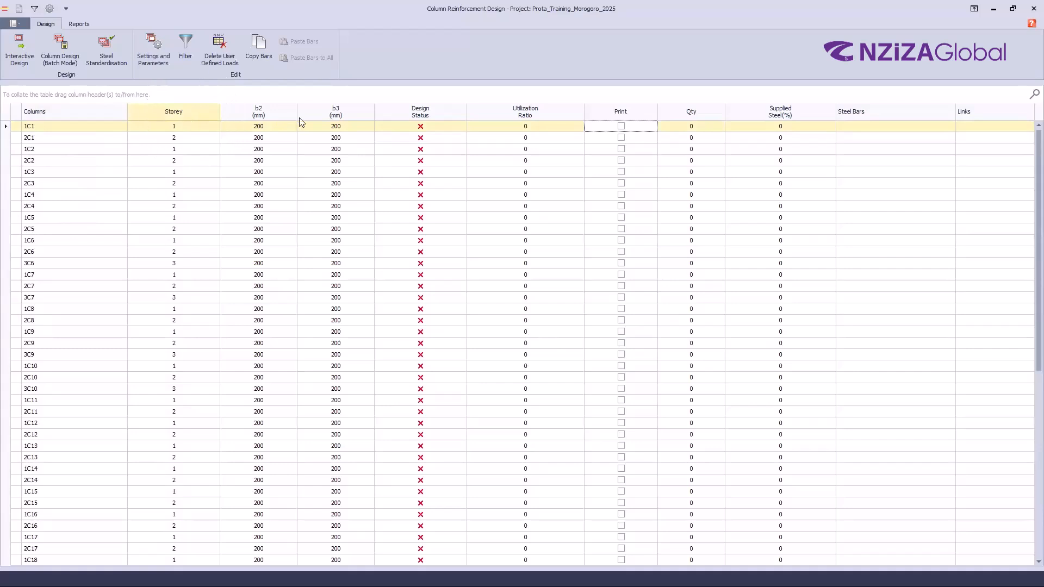
key(ctrl)
key(ctrl)
key(ctrl)
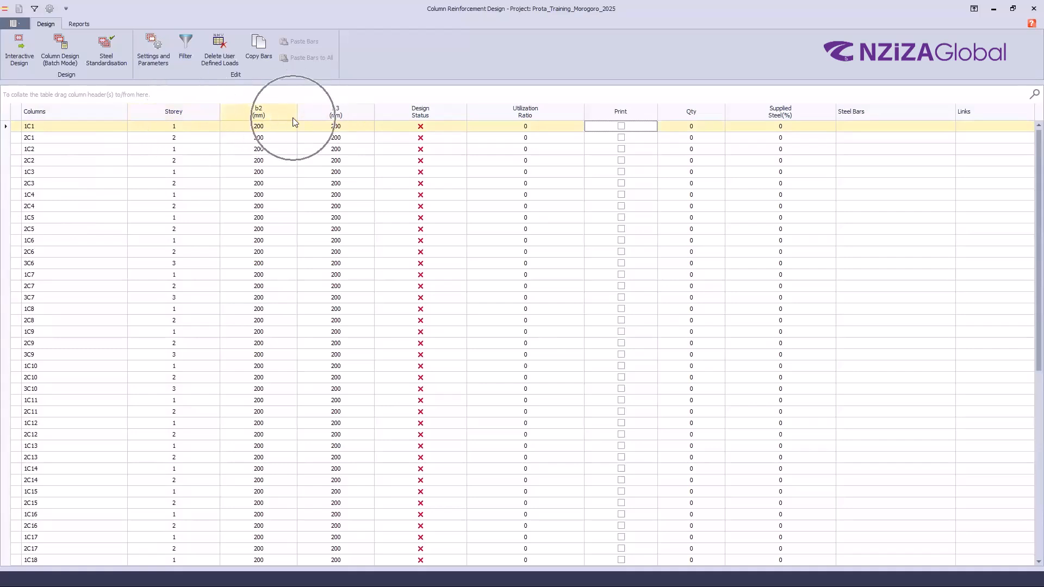
key(ctrl)
key(ctrl)
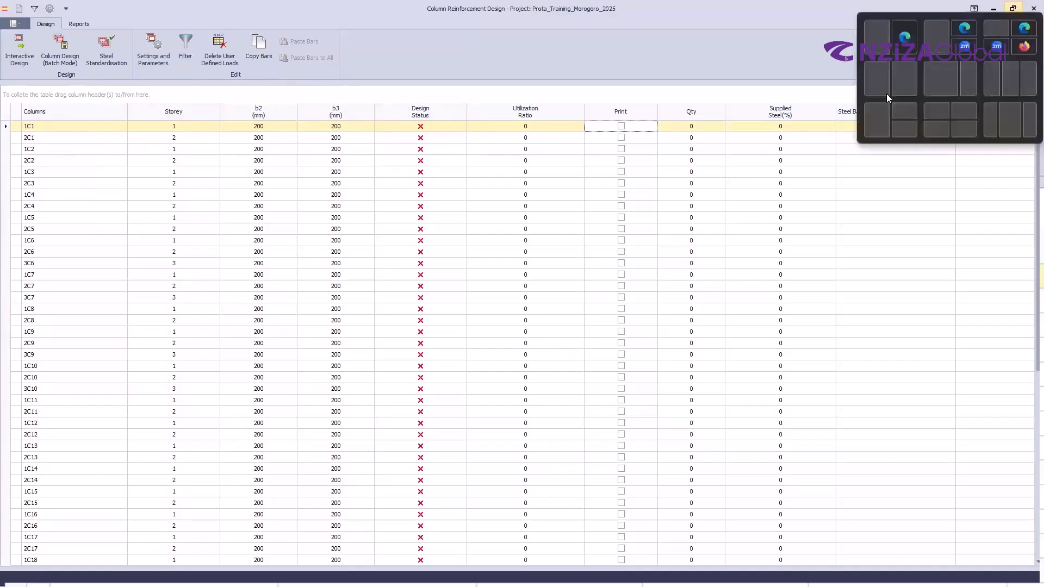
- Restore the column design window to its smaller size and compare the Interactive Design and Column Design (Batch Mode) options
click(1012, 9)
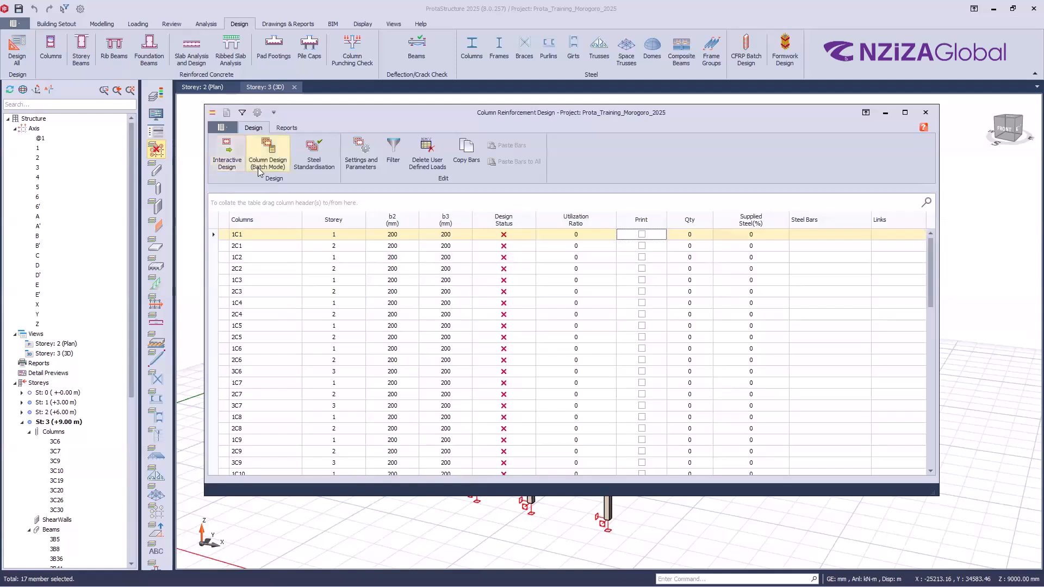
click(223, 163)
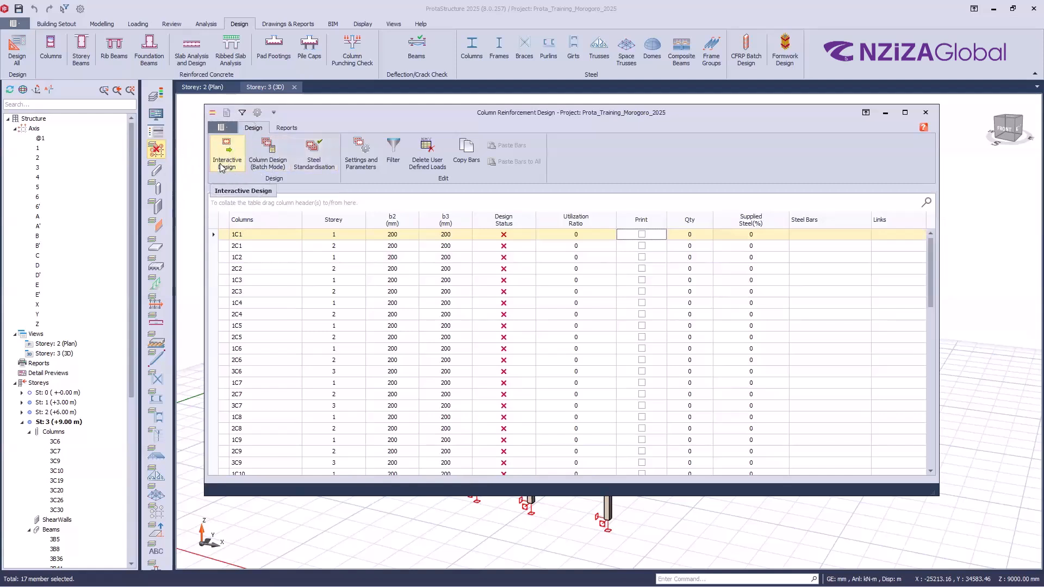
click(266, 162)
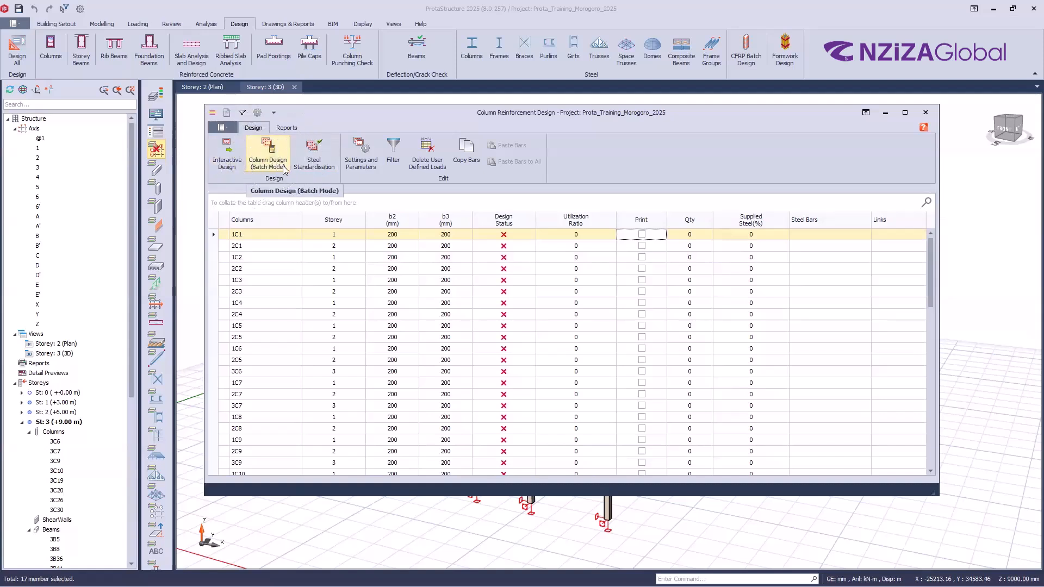
click(232, 166)
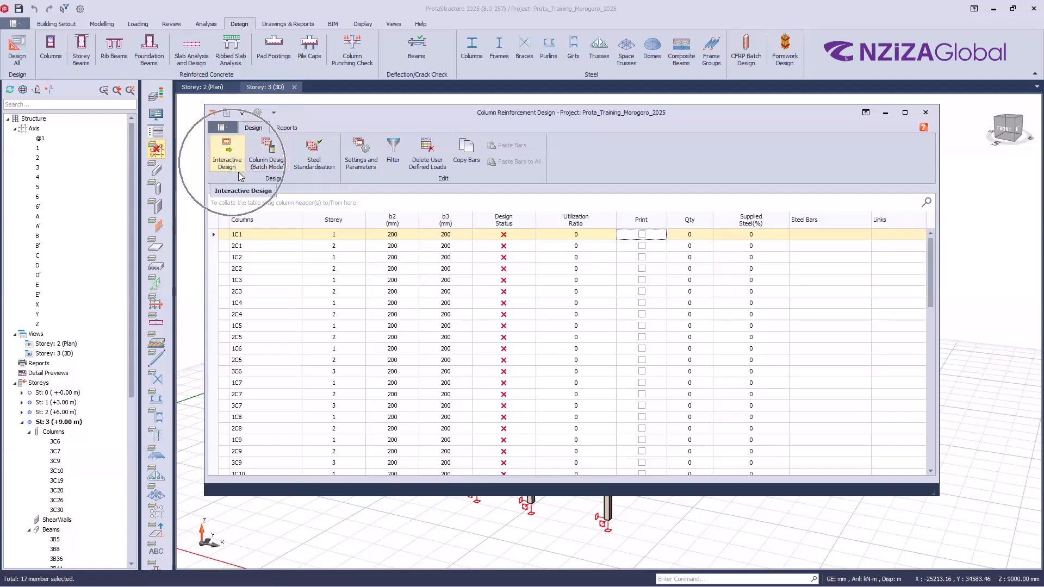
scroll(357, 303, down, 1)
scroll(357, 302, up, 1)
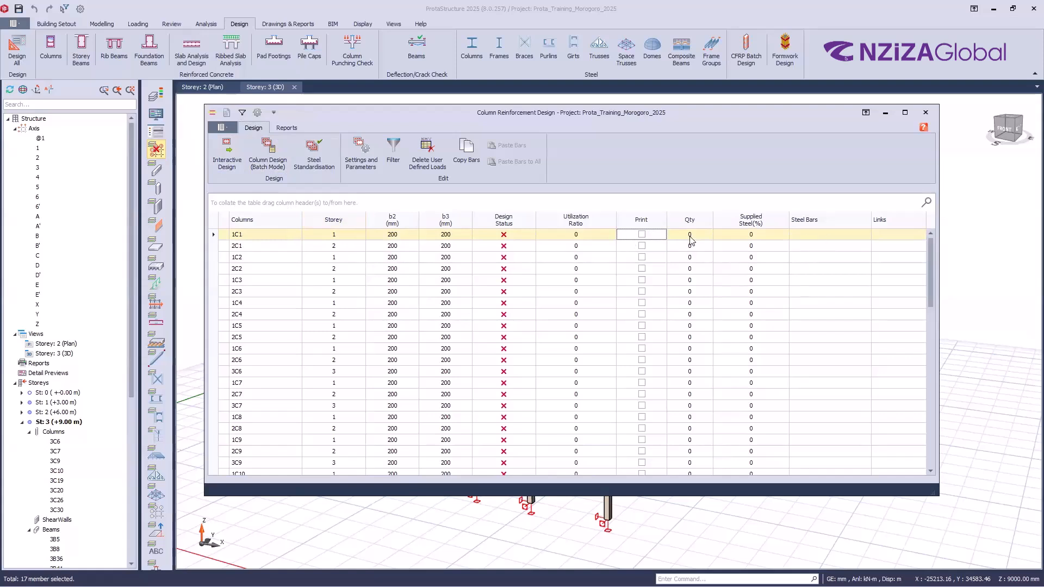
- Open Storey 1 column 1C1 in Interactive Design to view its section and bars, and close it without designing
click(321, 238)
click(233, 158)
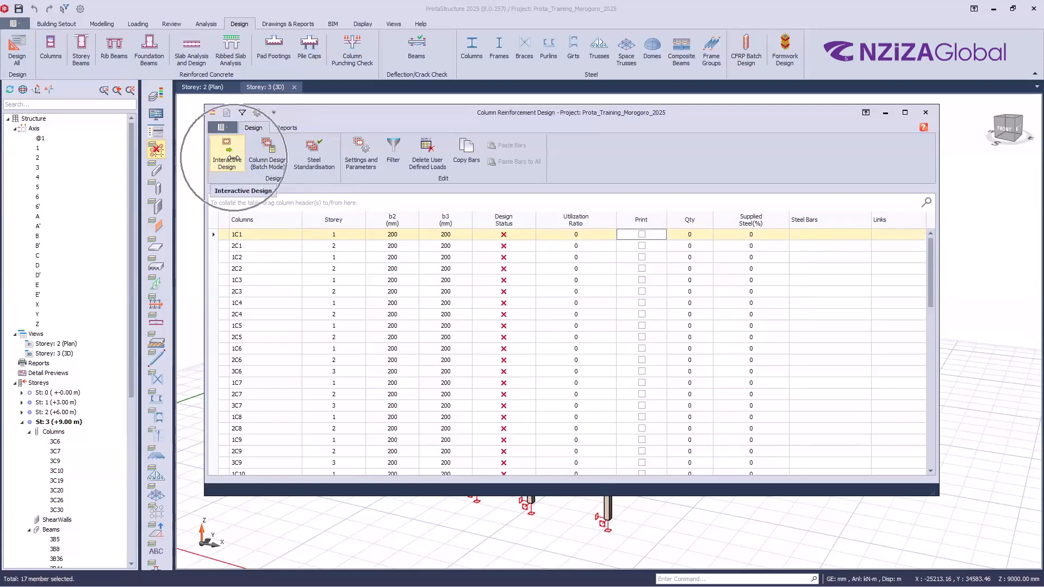
click(251, 233)
click(222, 157)
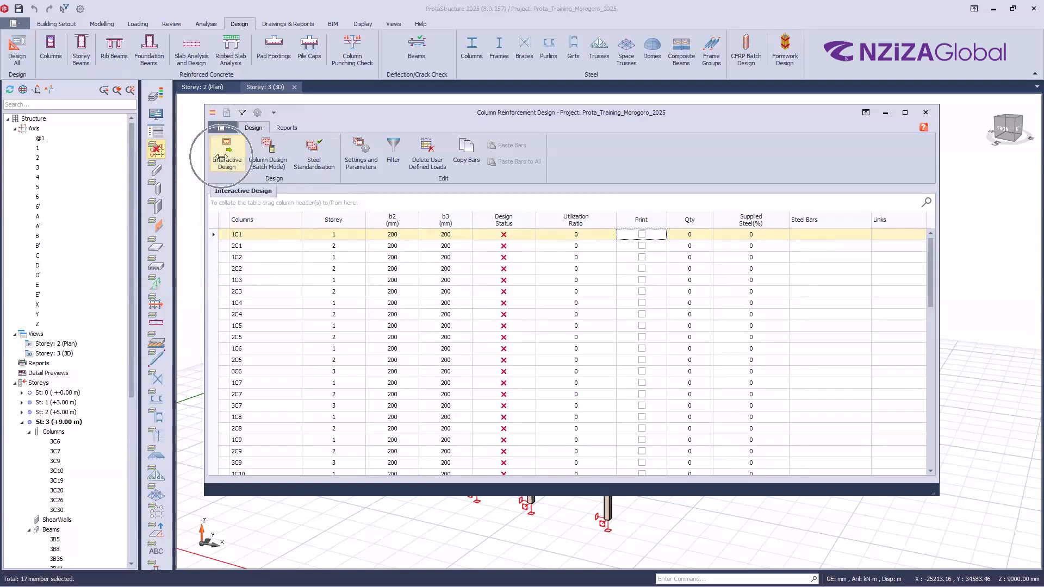
click(222, 158)
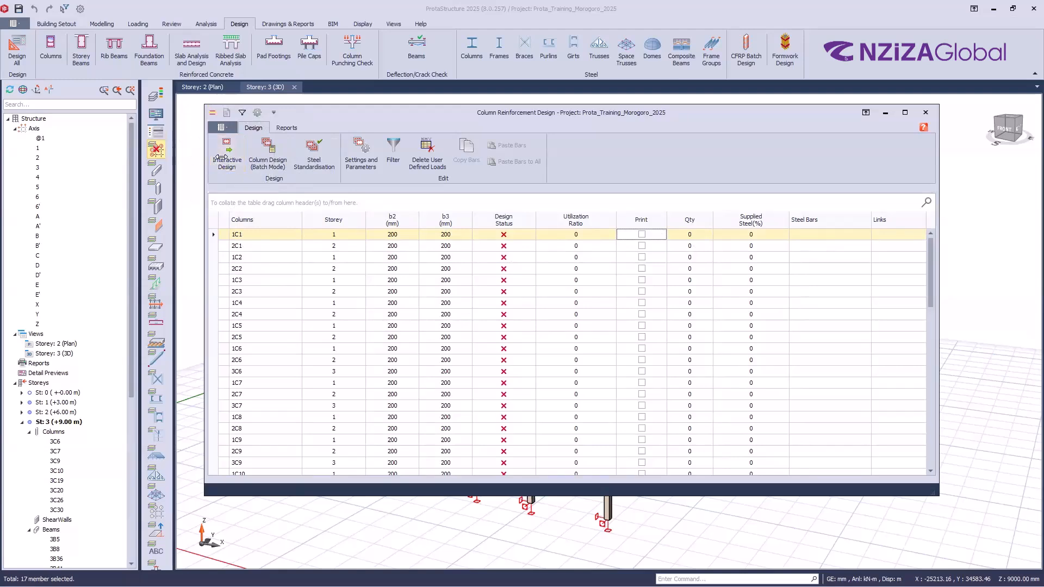
click(220, 163)
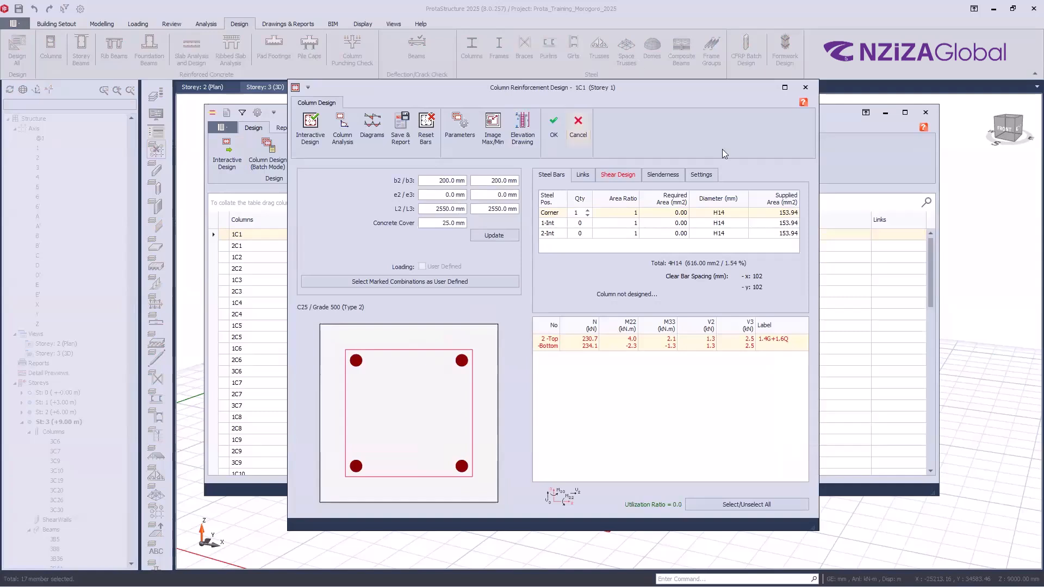
key(ctrl)
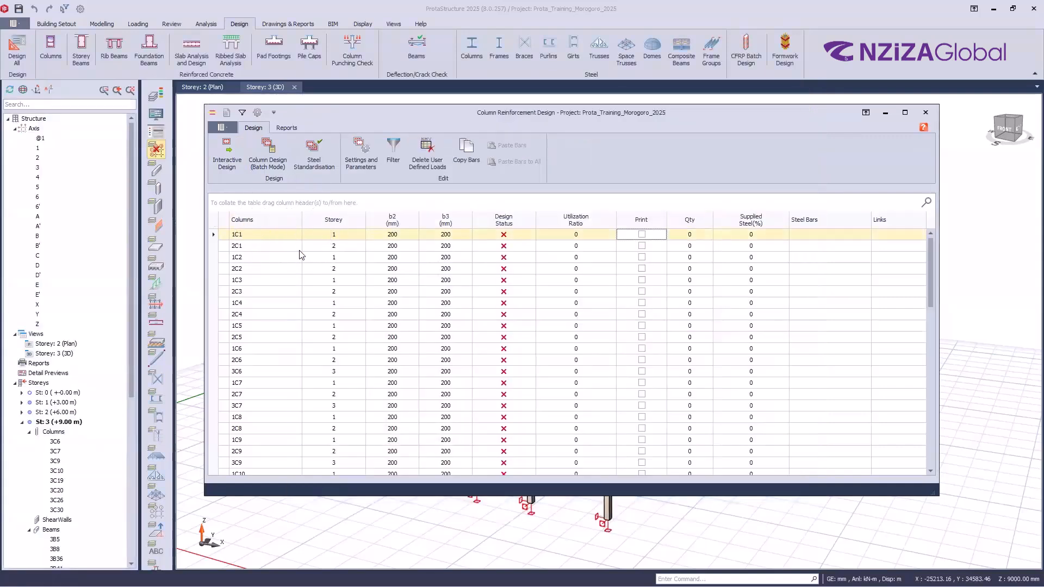
- Design Storey 1 column 1C1 interactively with 4H14 bars, review its loadings, design settings and reinforcement, and accept the design
double_click(272, 234)
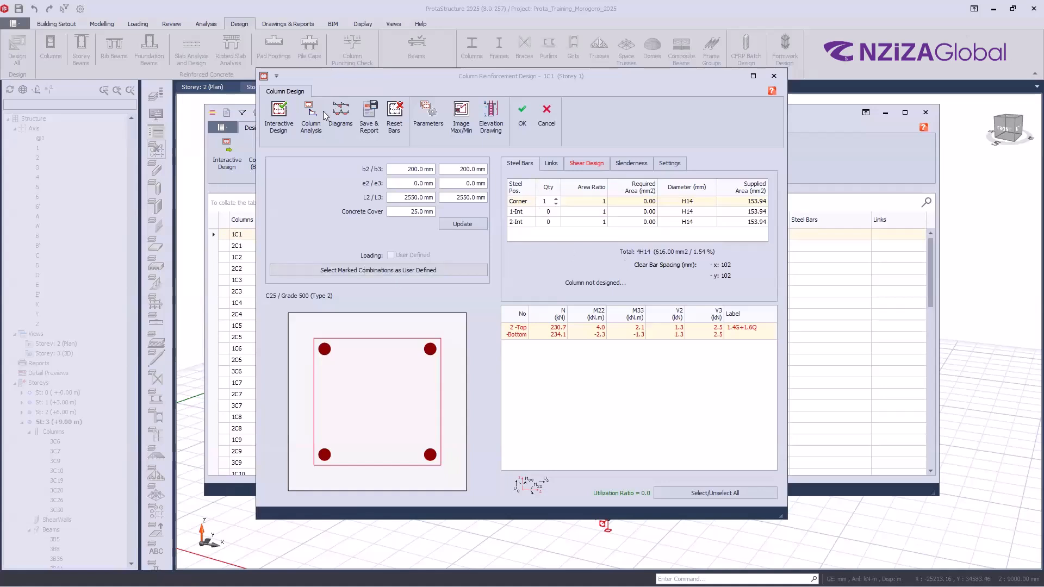
click(278, 114)
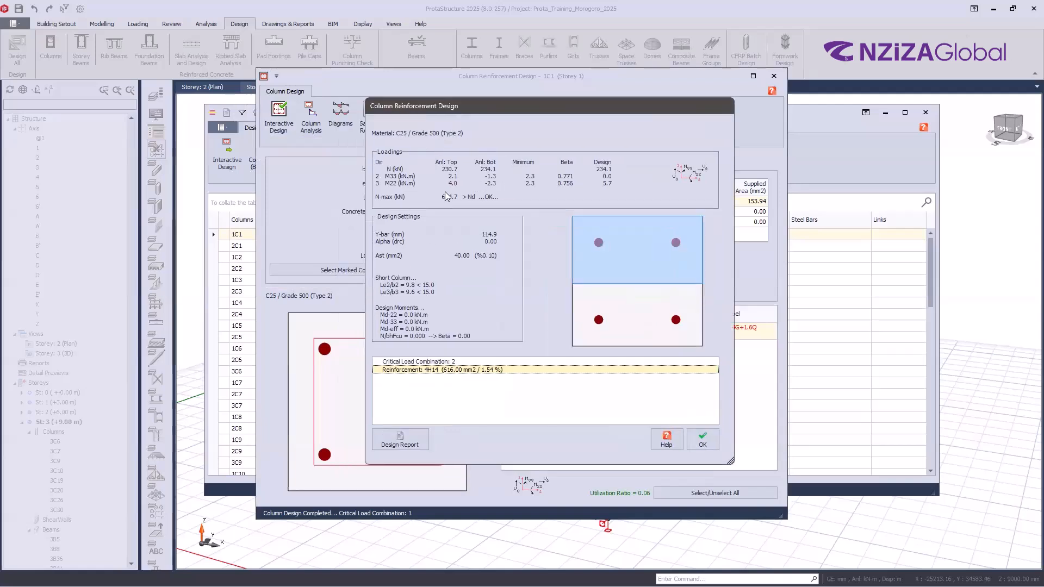
key(ctrl)
key(ctrl)
key(ctrl)
key(ctrl)
key(ctrl)
key(ctrl)
key(ctrl)
key(ctrl)
key(ctrl)
key(ctrl)
key(ctrl)
key(ctrl)
key(ctrl)
key(ctrl)
key(ctrl)
key(ctrl)
key(ctrl)
key(ctrl)
key(ctrl)
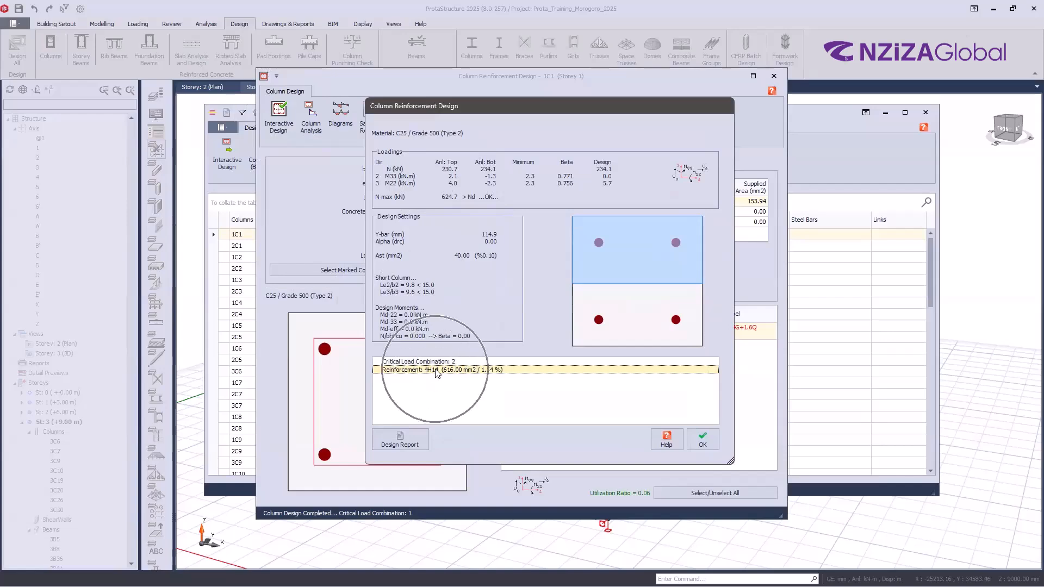
click(701, 438)
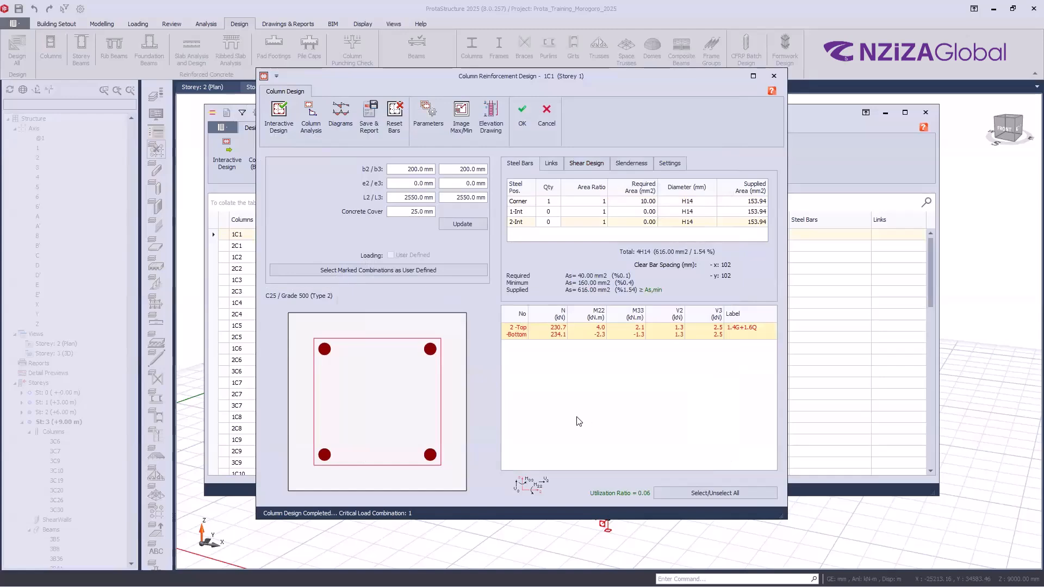
click(519, 121)
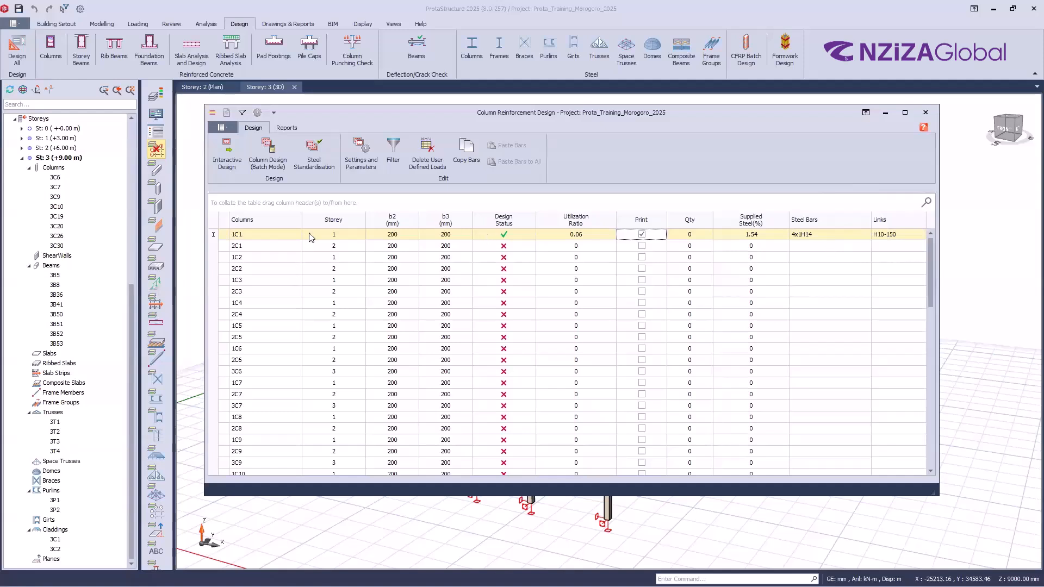
- Design Storey 2 column 2C1 interactively with 4H14 bars and accept the reinforcement
click(308, 249)
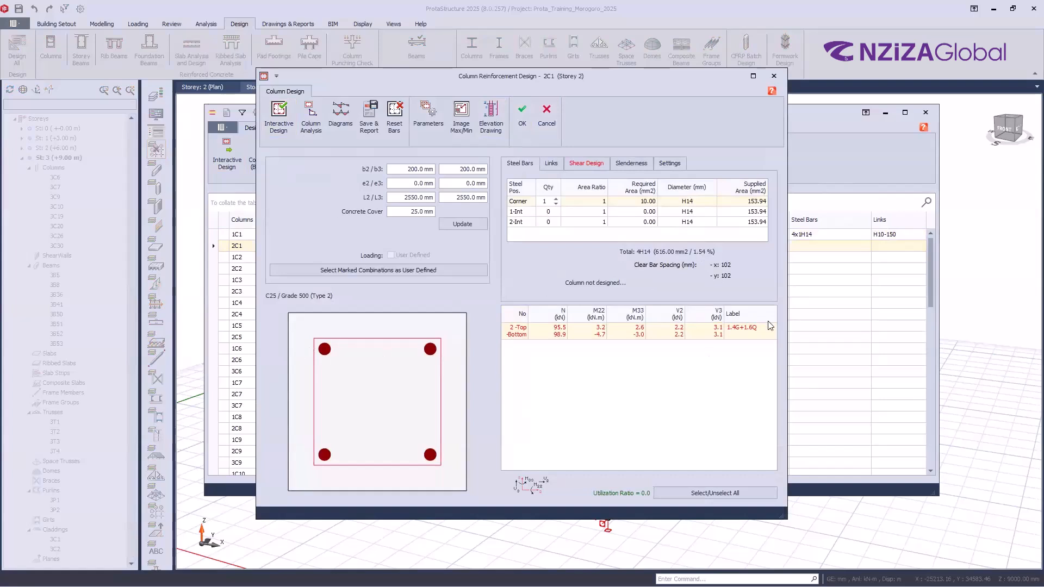
click(278, 121)
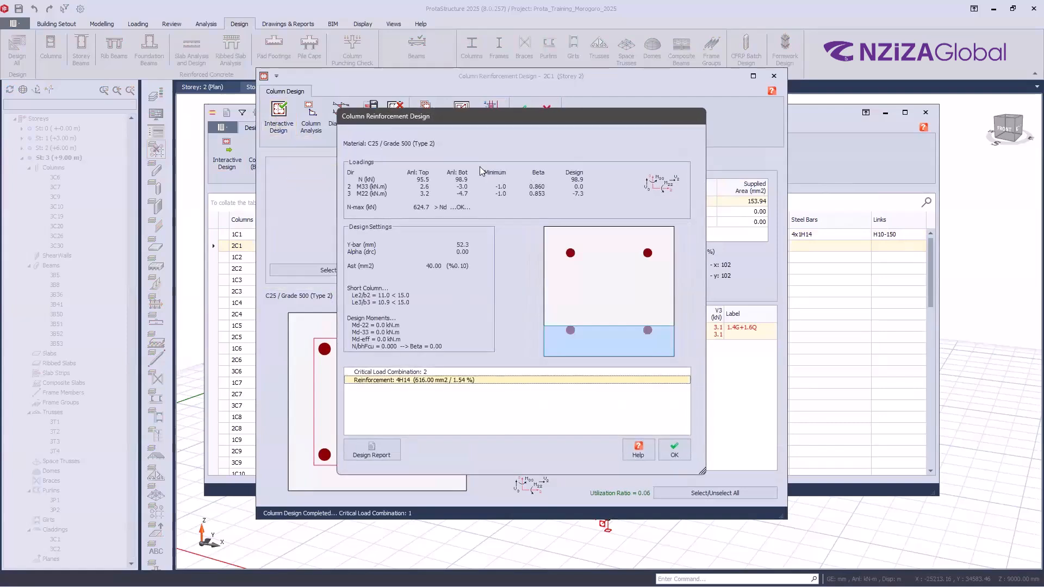
click(418, 383)
click(675, 451)
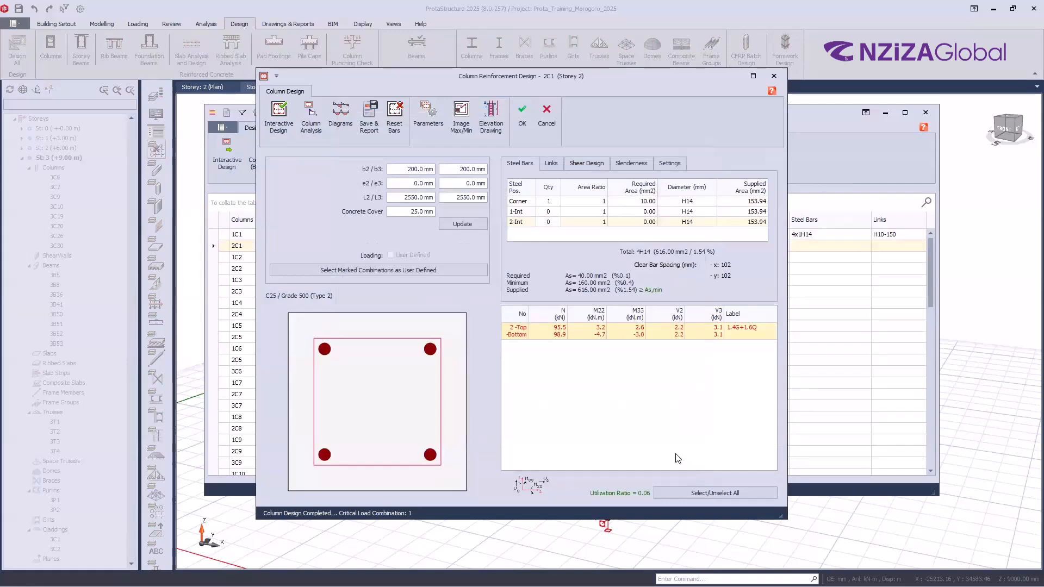
click(522, 114)
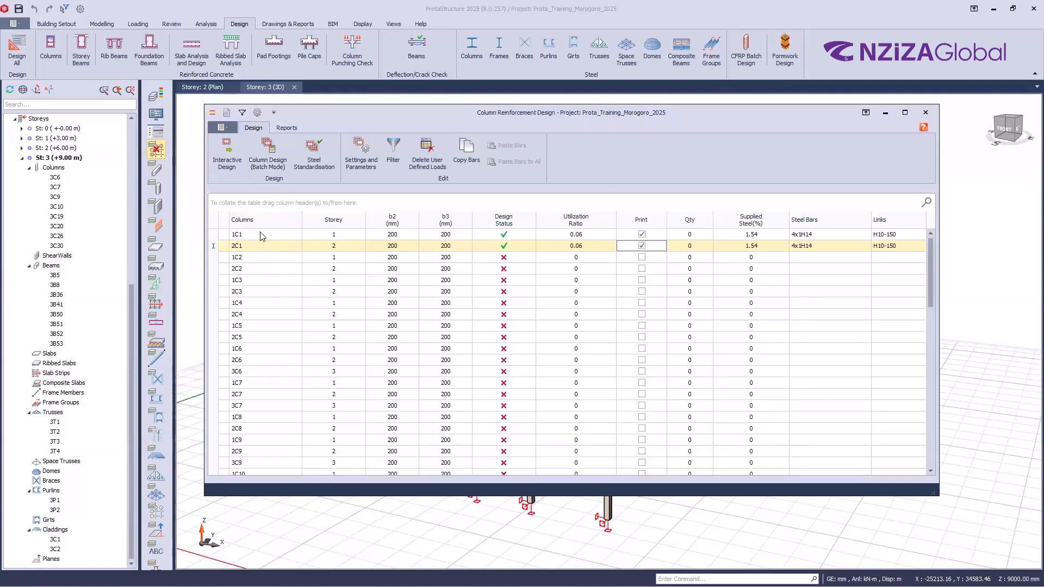
- Reopen the accepted reinforcement design of Storey 2 column 2C1 from the column list
click(260, 233)
ctrl+click(248, 248)
double_click(249, 248)
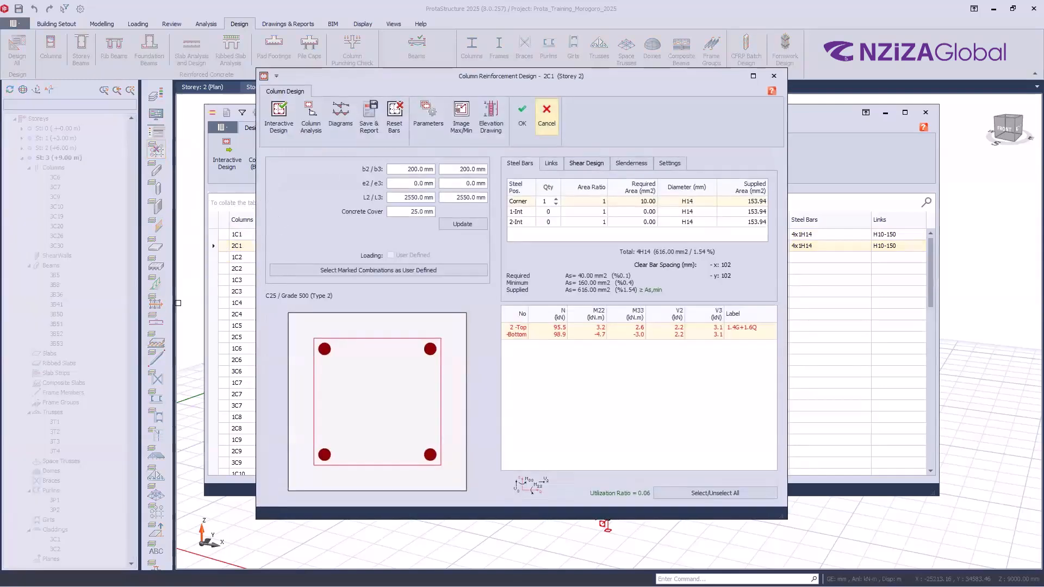
- Open Storey 1 column 1C2 in Interactive Design and cancel it without accepting a design
click(249, 260)
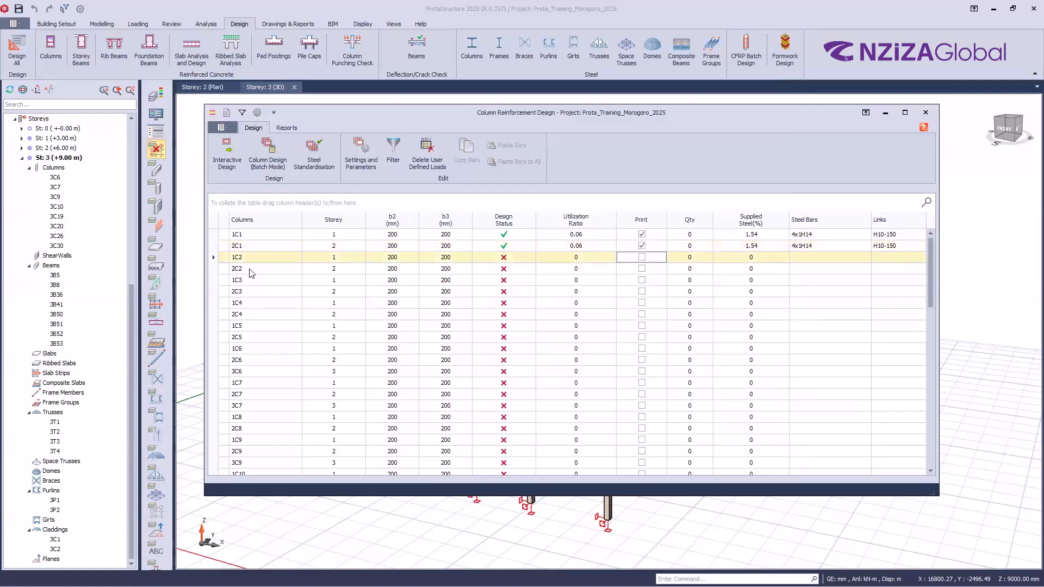
double_click(250, 261)
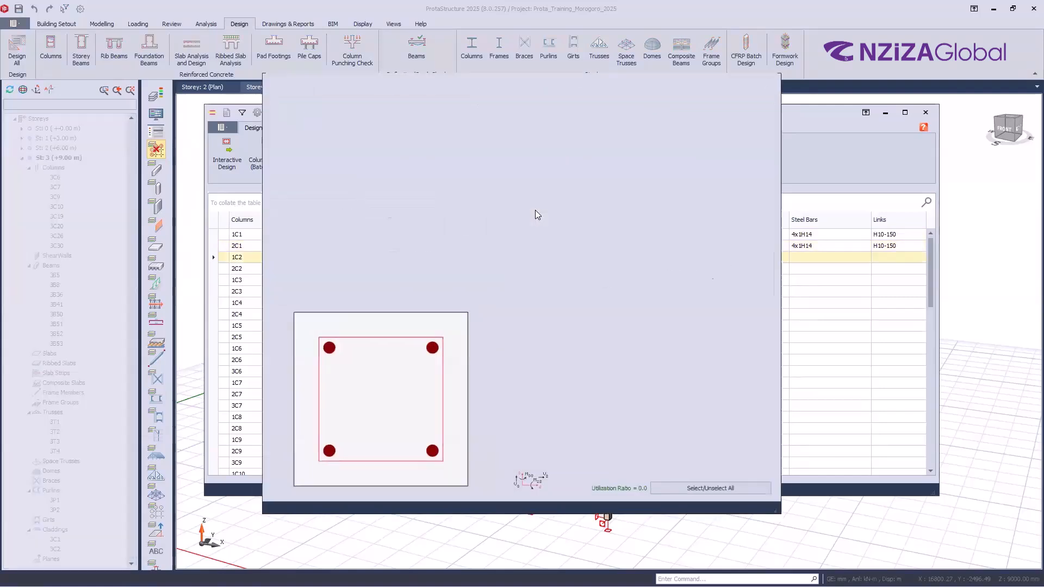
click(546, 111)
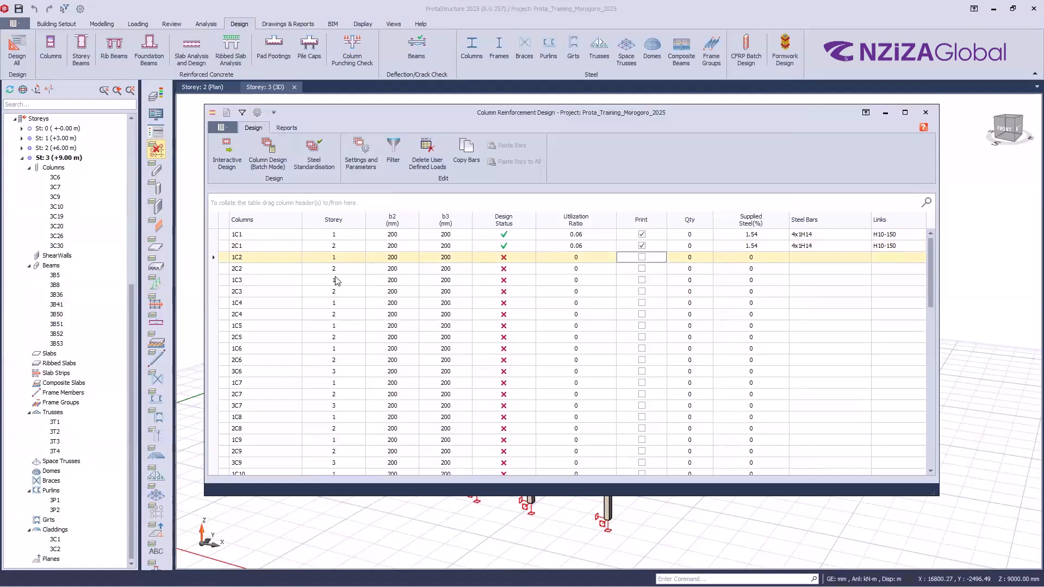
- Sort the column list by storey and look through the columns of each storey
click(340, 229)
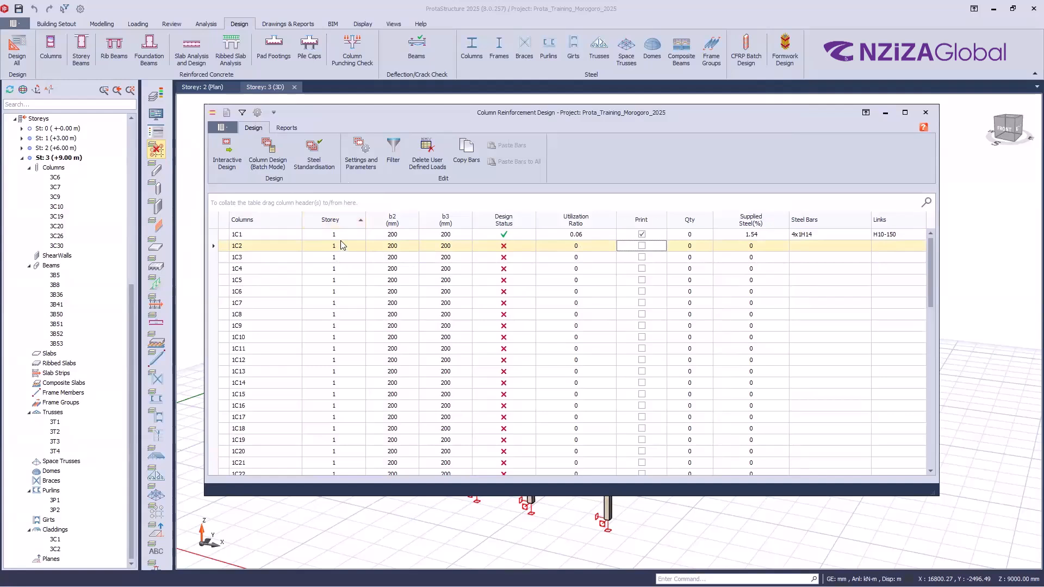
scroll(340, 272, down, 4)
scroll(335, 283, down, 5)
scroll(338, 269, up, 4)
scroll(337, 269, up, 4)
scroll(337, 270, down, 8)
scroll(335, 283, up, 6)
scroll(333, 303, down, 5)
scroll(338, 326, down, 7)
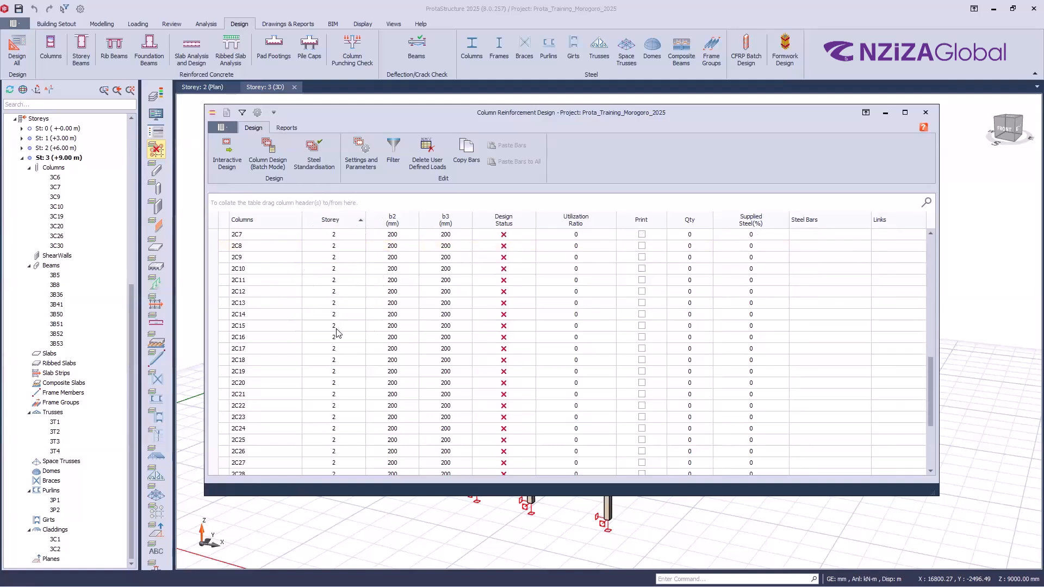
double_click(339, 428)
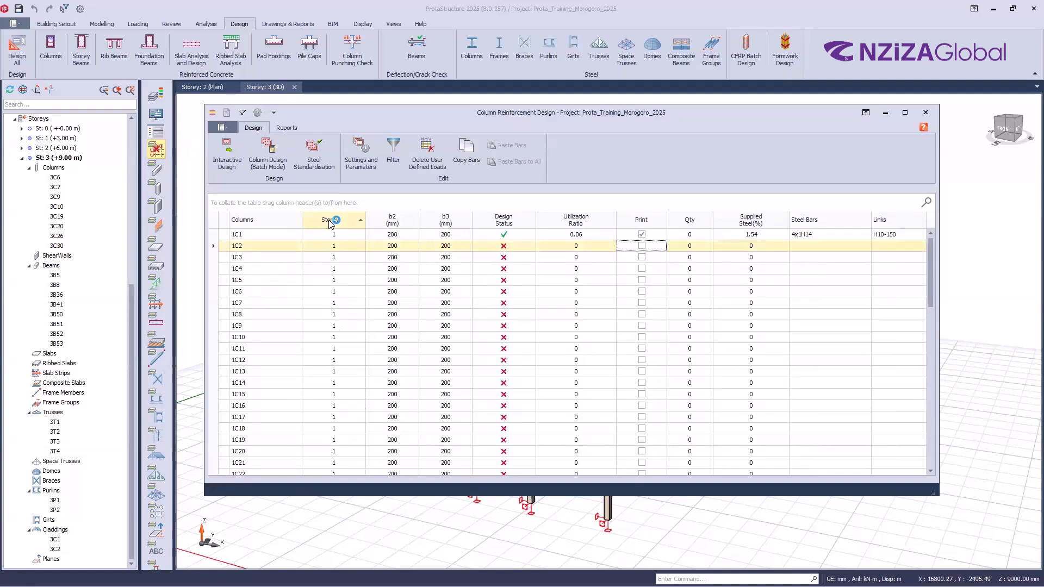
- Sort the column list by column name in ascending order and close the column reinforcement design window
click(260, 224)
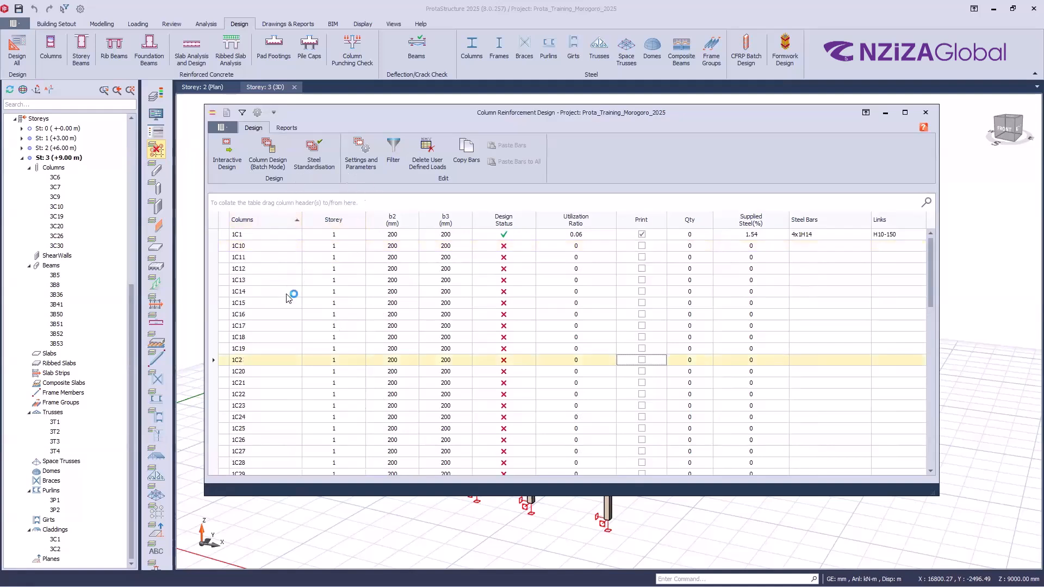
click(293, 220)
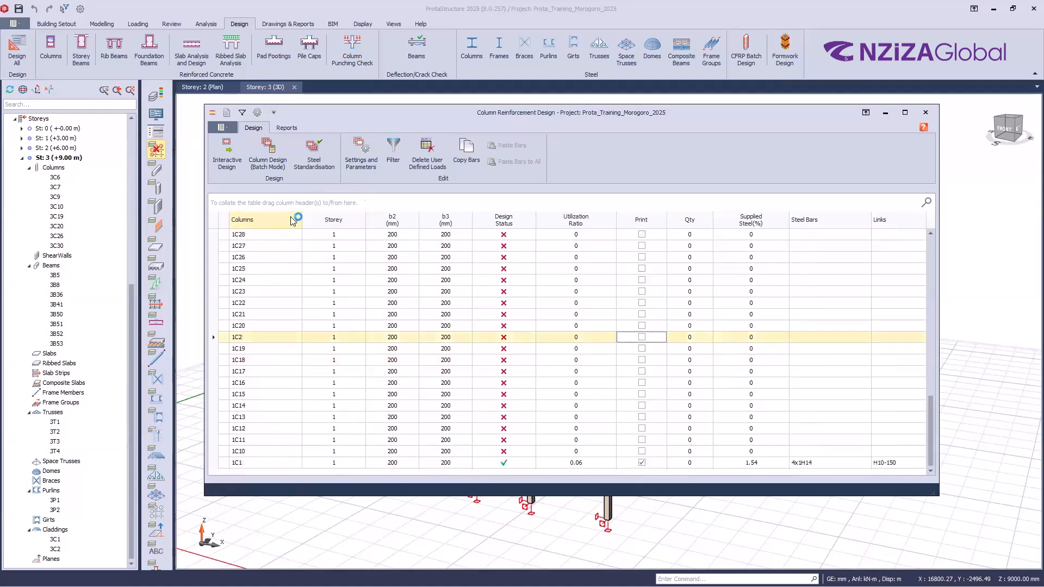
click(294, 219)
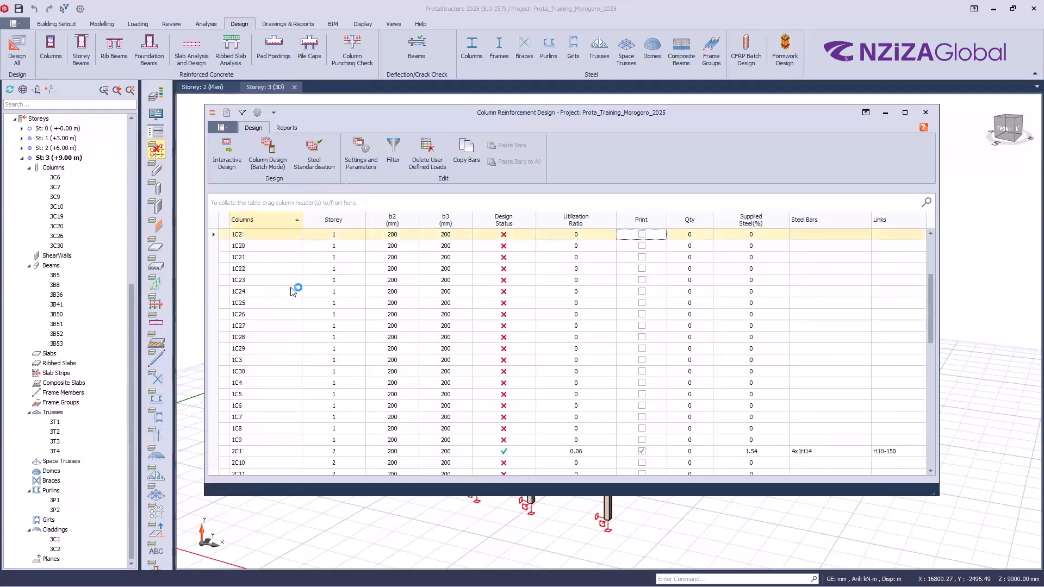
scroll(287, 293, up, 2)
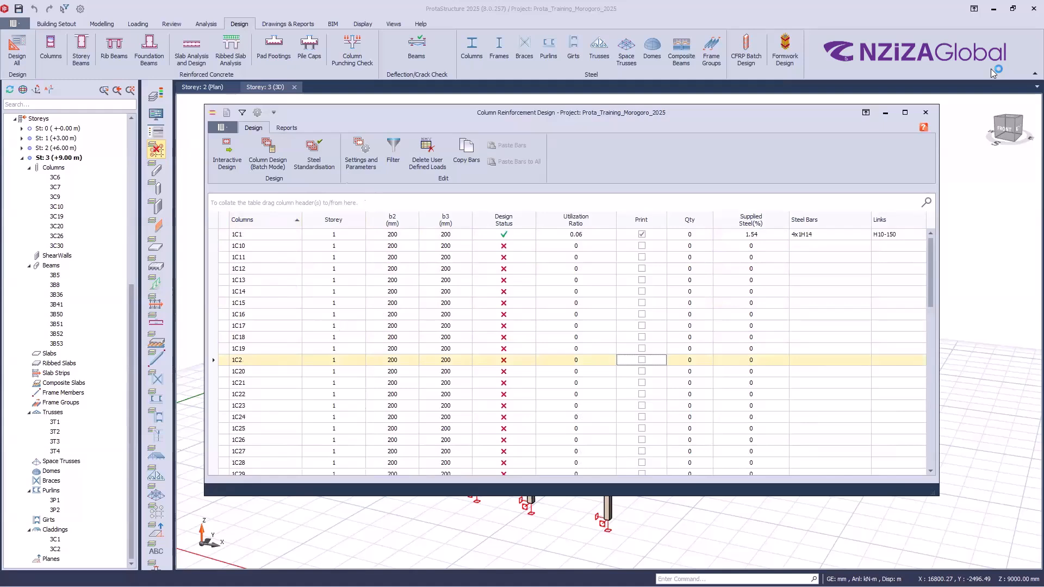
click(926, 115)
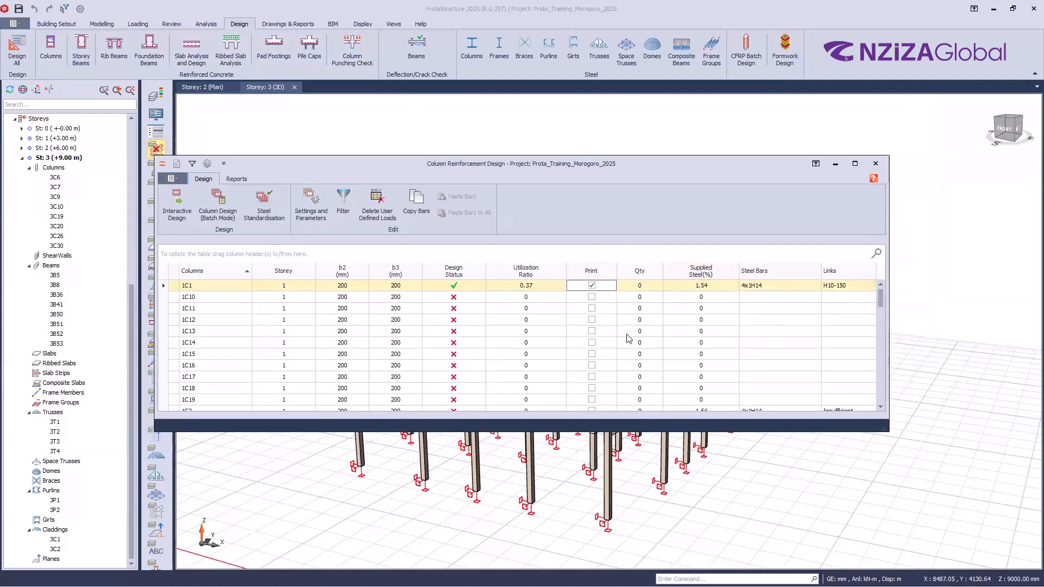
click(176, 206)
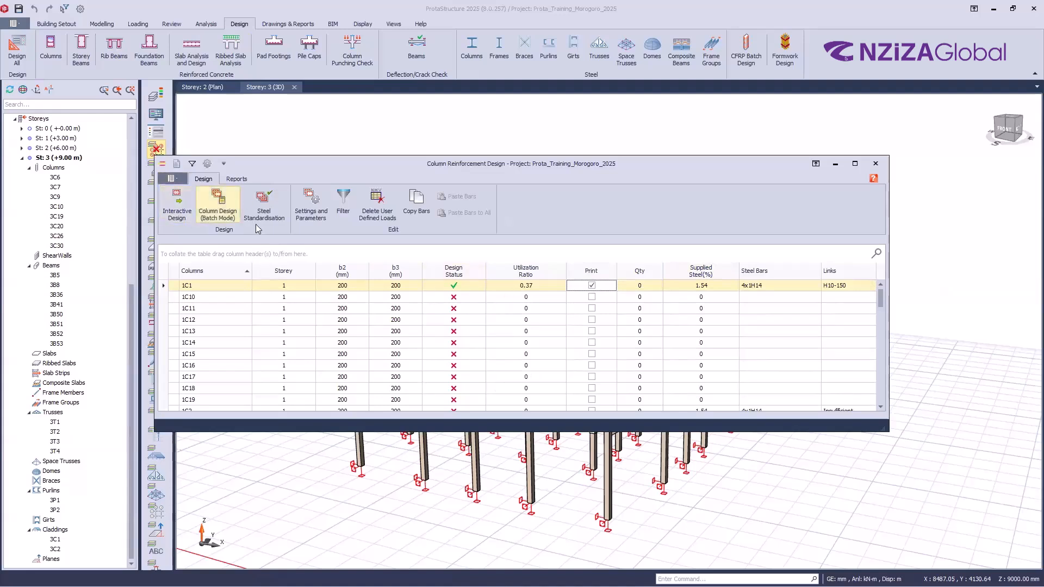
click(225, 205)
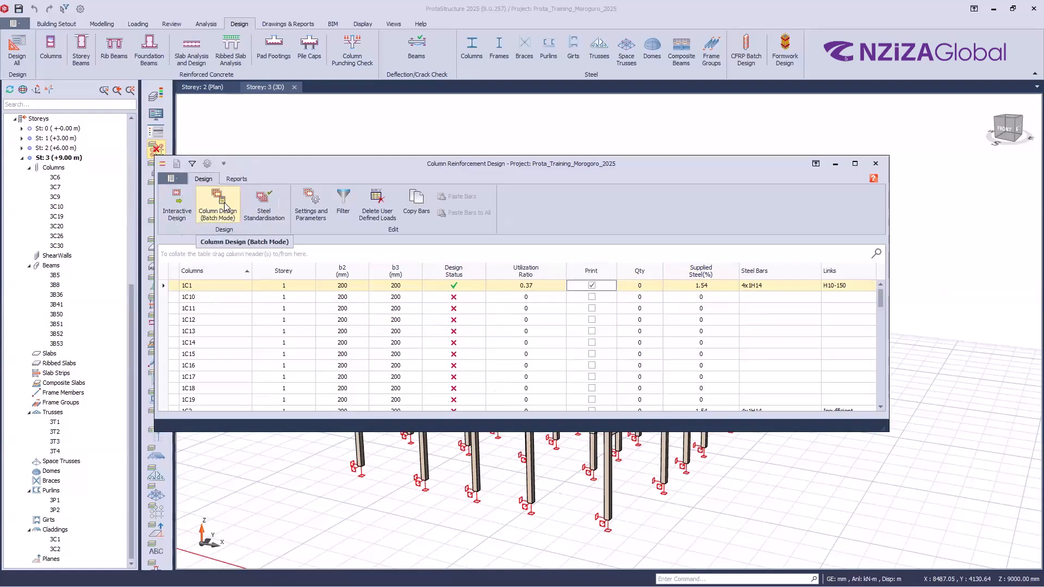
click(225, 205)
click(225, 205)
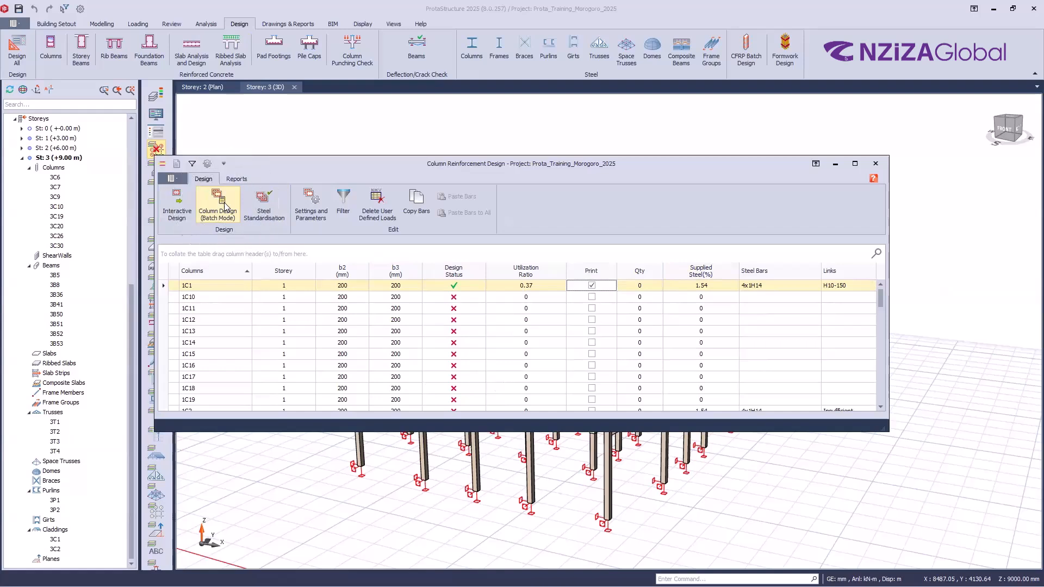
key(ctrl)
key(ctrl)
key(ctrl)
key(ctrl)
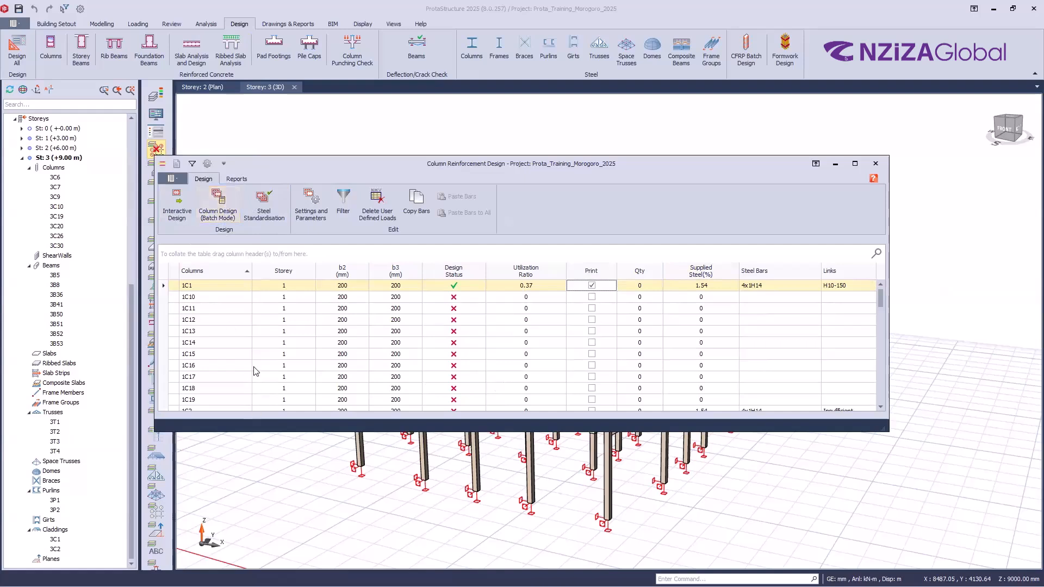
key(ctrl)
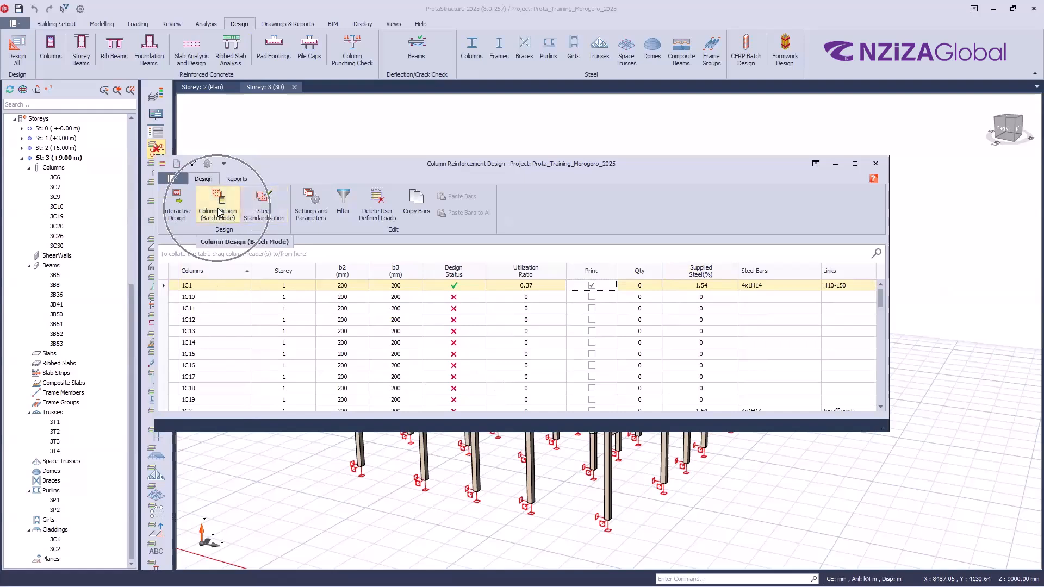
key(ctrl)
key(ctrl)
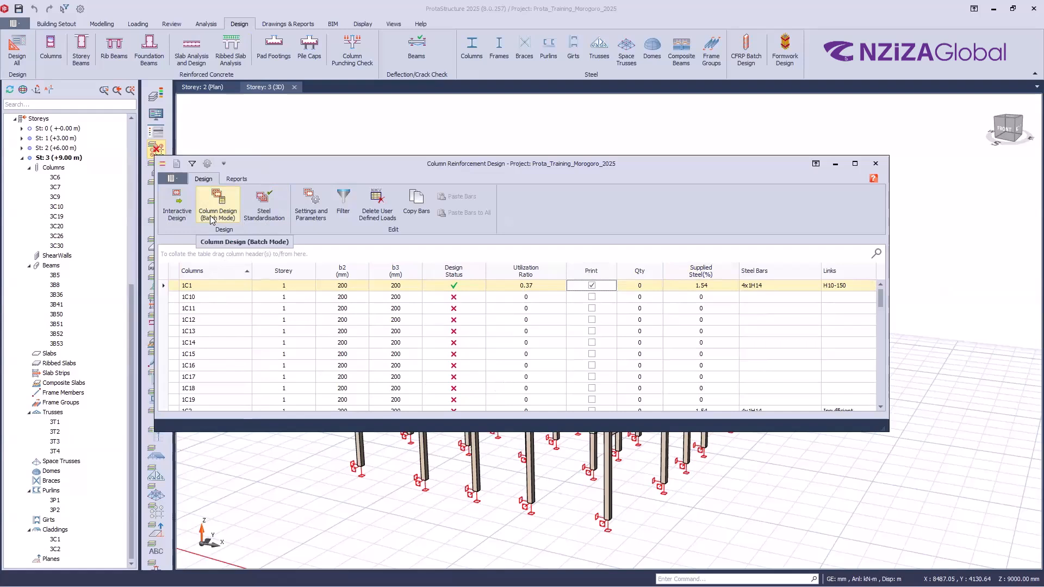
key(ctrl)
- Run the batch column design for all storeys with Re-select All Bars, and close the batch dialog
click(217, 211)
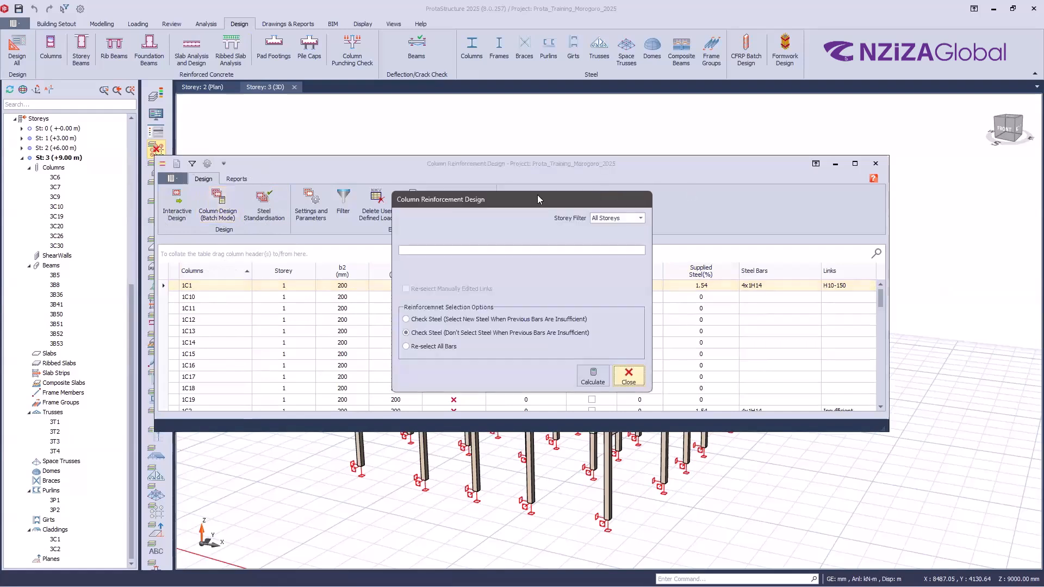
drag(537, 194, 591, 167)
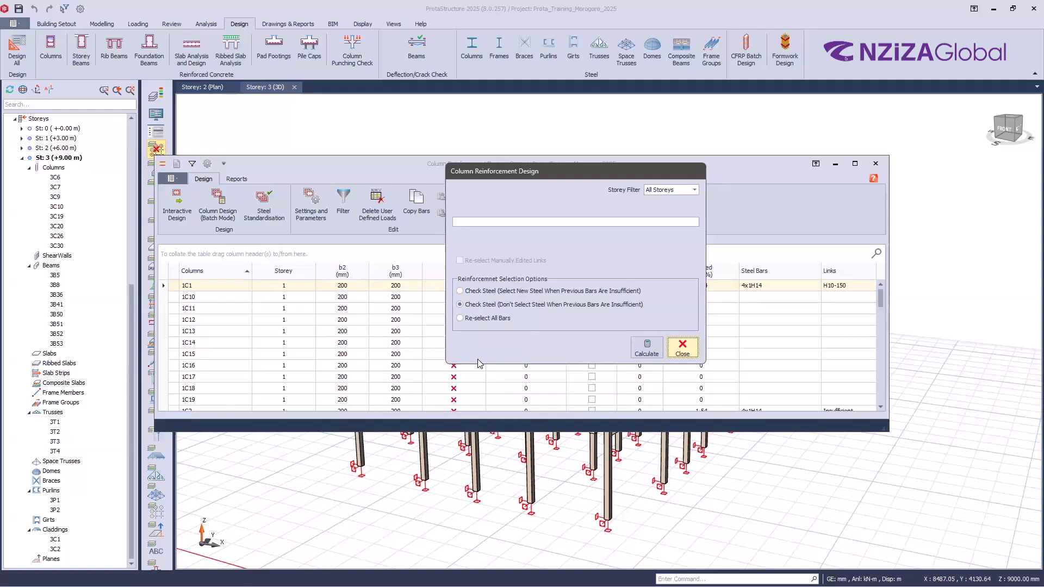
click(503, 292)
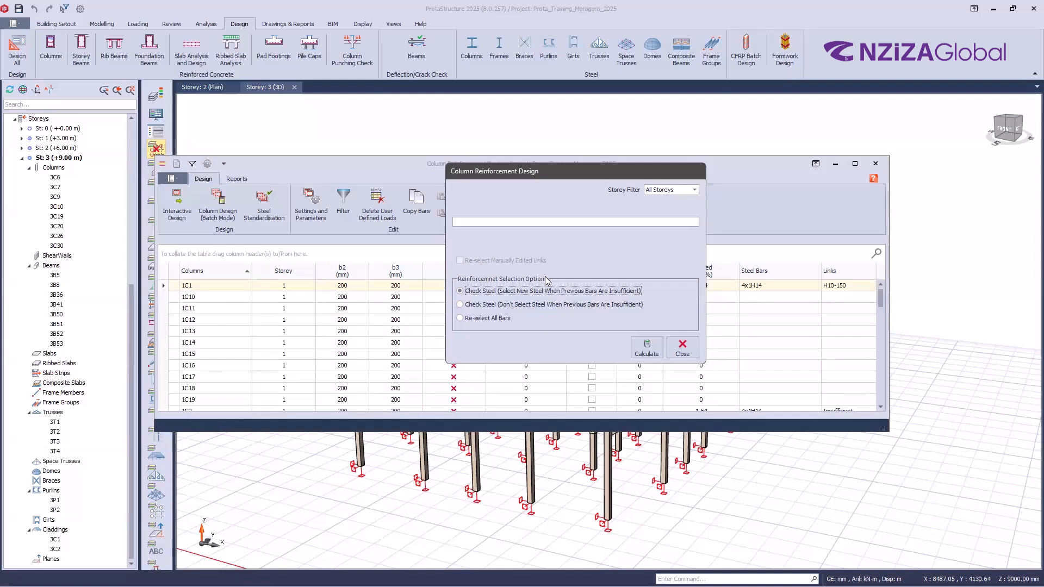
click(494, 307)
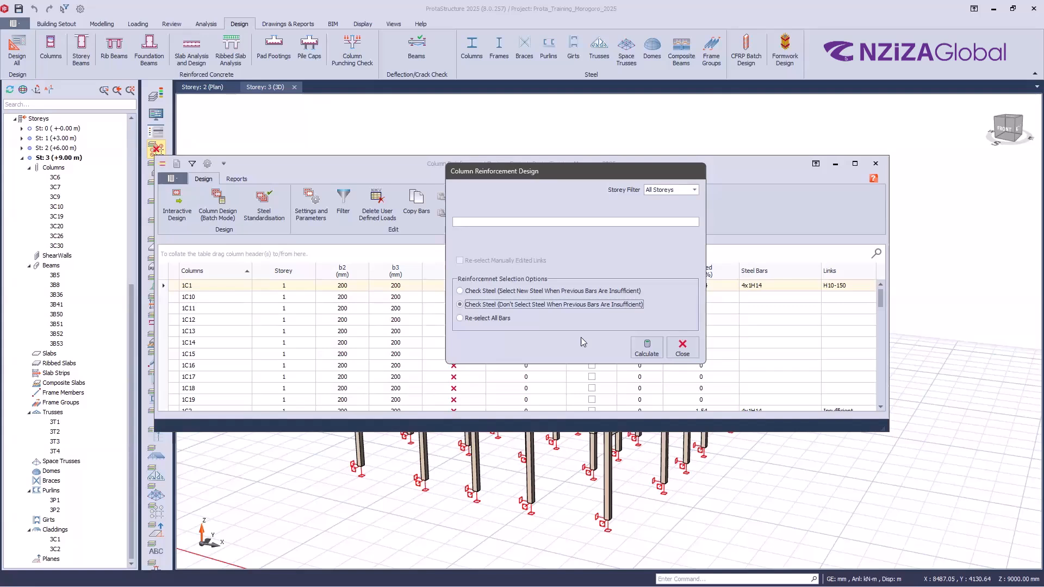
click(481, 321)
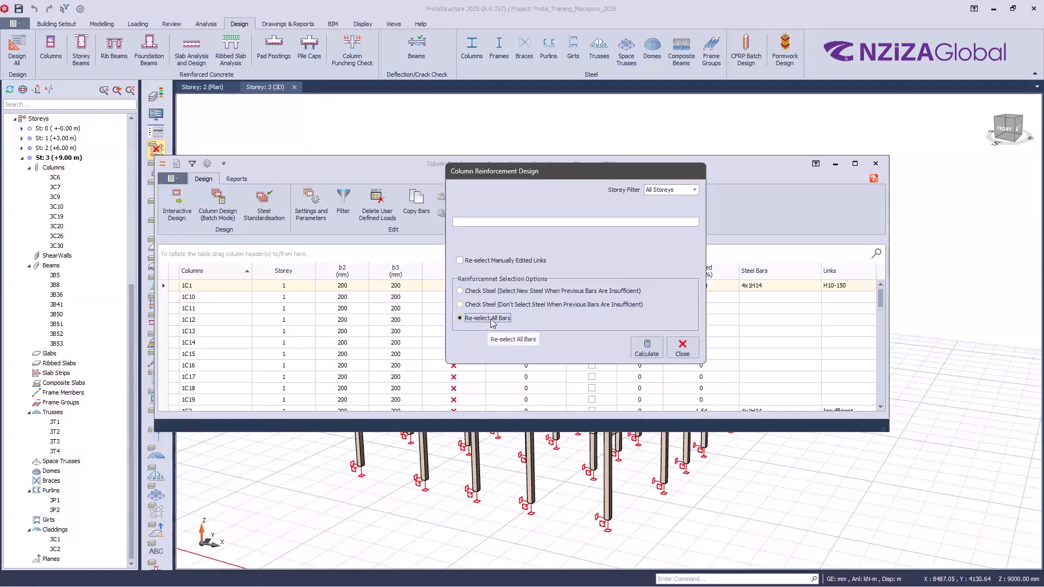
click(650, 349)
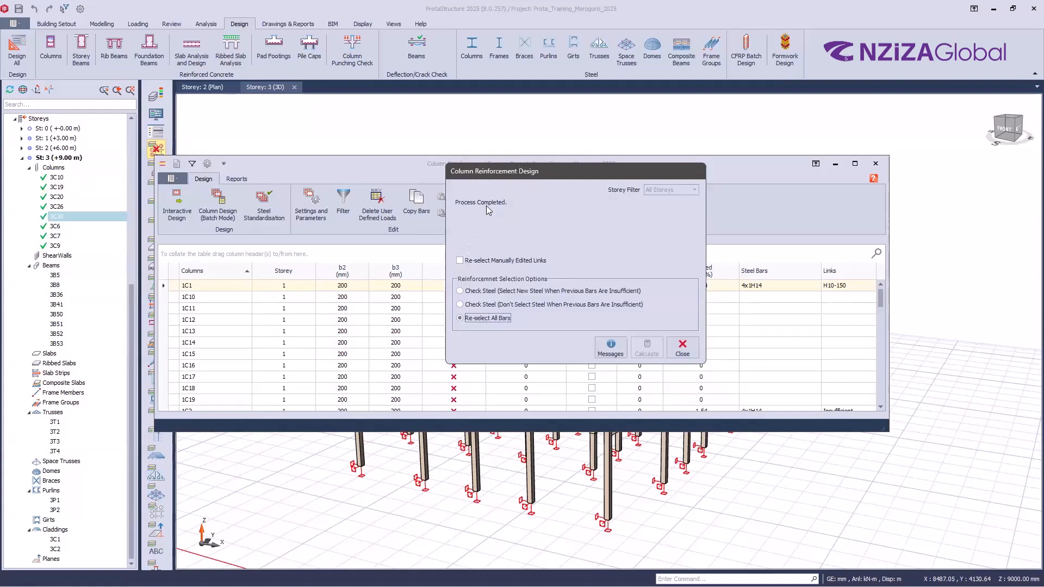
click(682, 348)
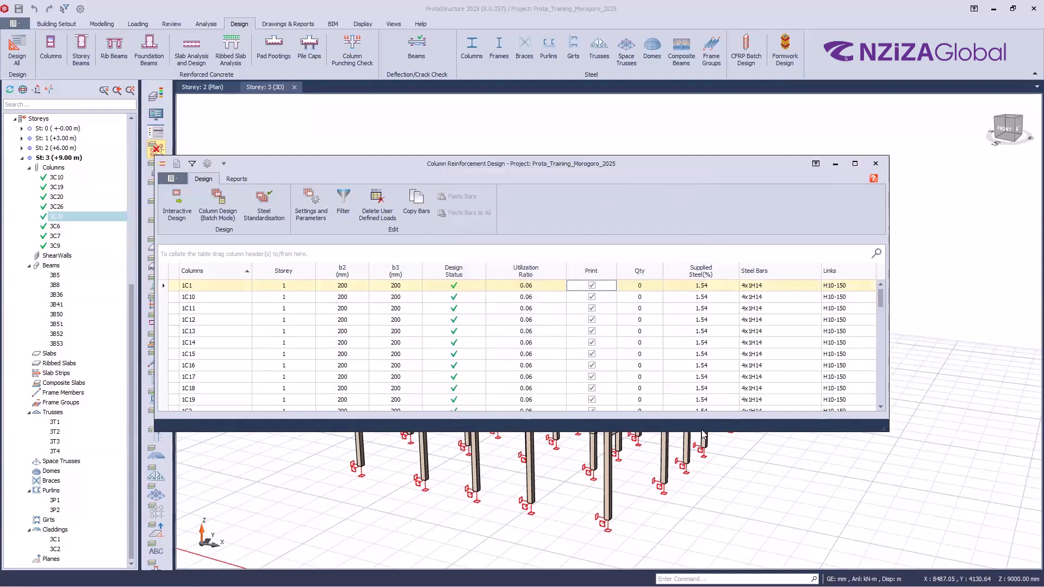
- Enlarge the column design window and review the design status, utilization ratios and steel bars of the columns
drag(702, 429, 702, 538)
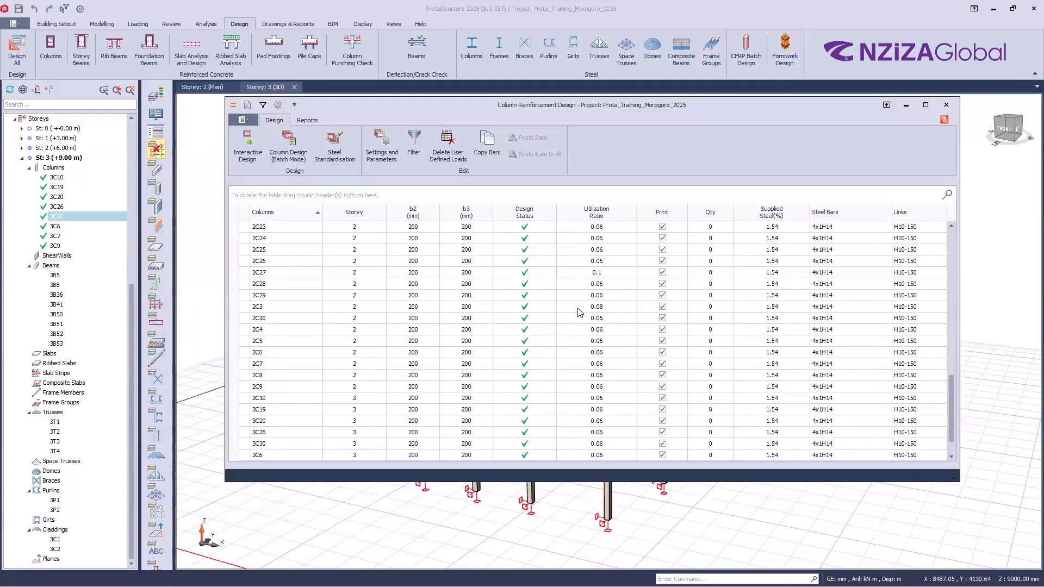
scroll(580, 312, down, 1)
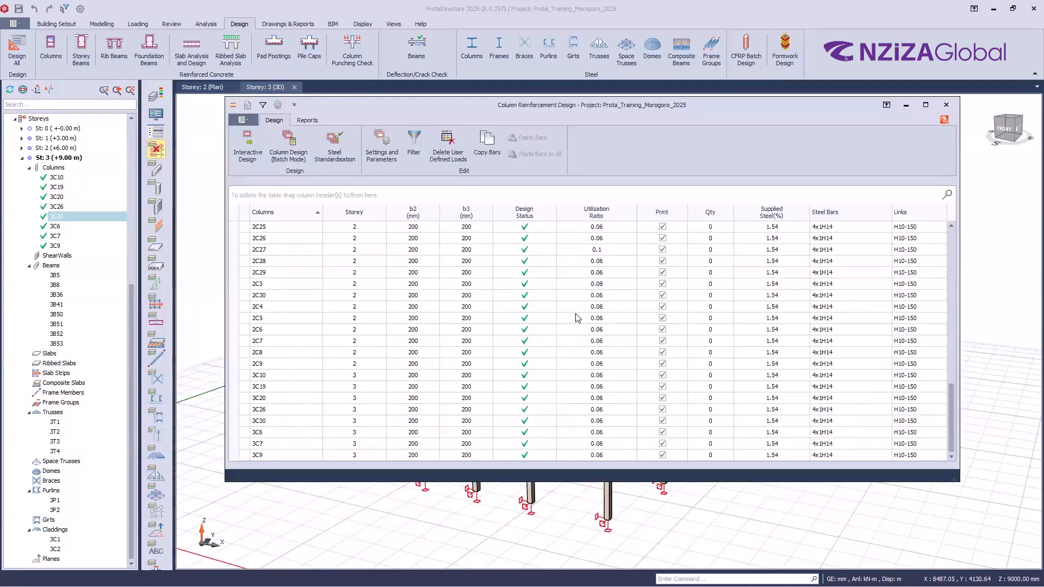
scroll(577, 318, up, 4)
scroll(577, 318, up, 15)
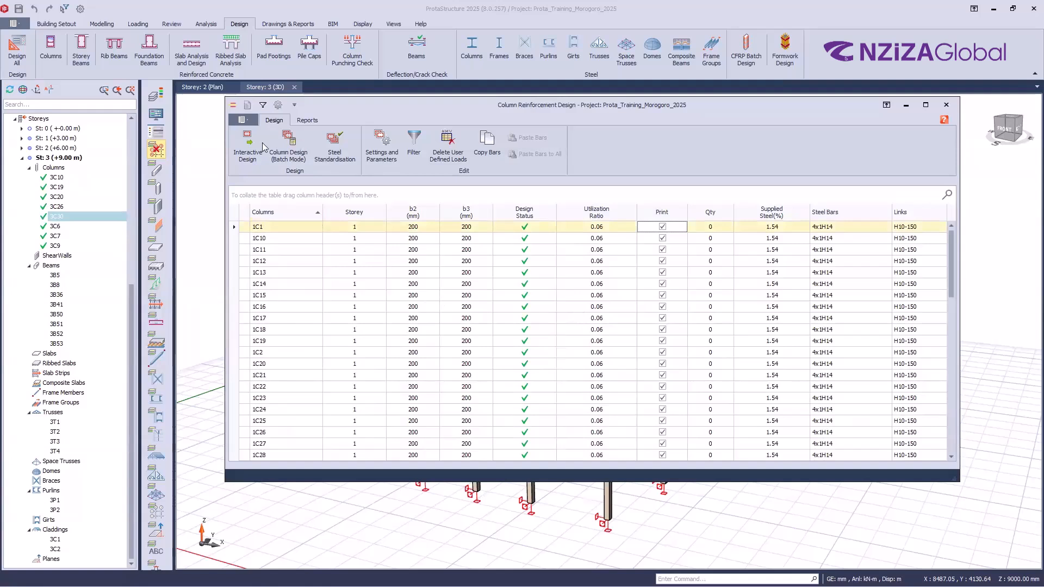
- Rerun the batch column design for all storeys with the Re-select All Bars option
click(297, 153)
click(443, 346)
click(592, 375)
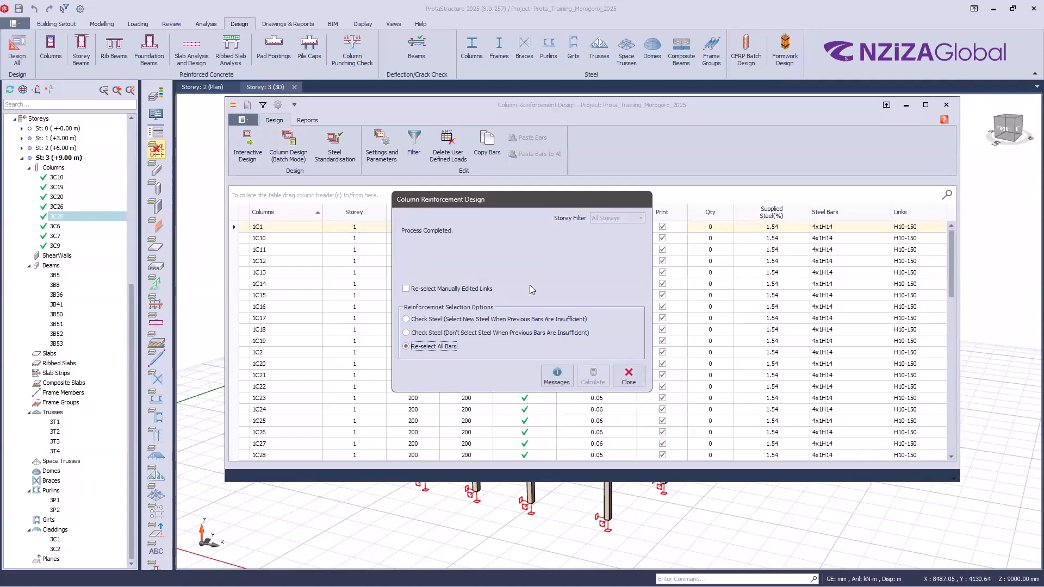
- Open the batch design messages, read each column's critical load combination and reinforcement, and close the text file
click(561, 381)
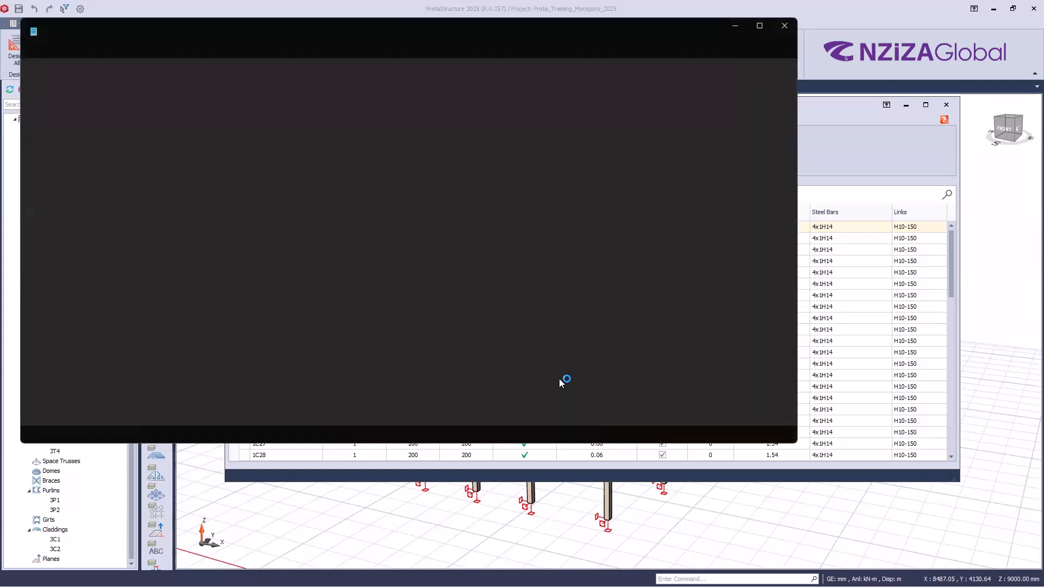
drag(267, 31, 420, 52)
scroll(305, 188, down, 1)
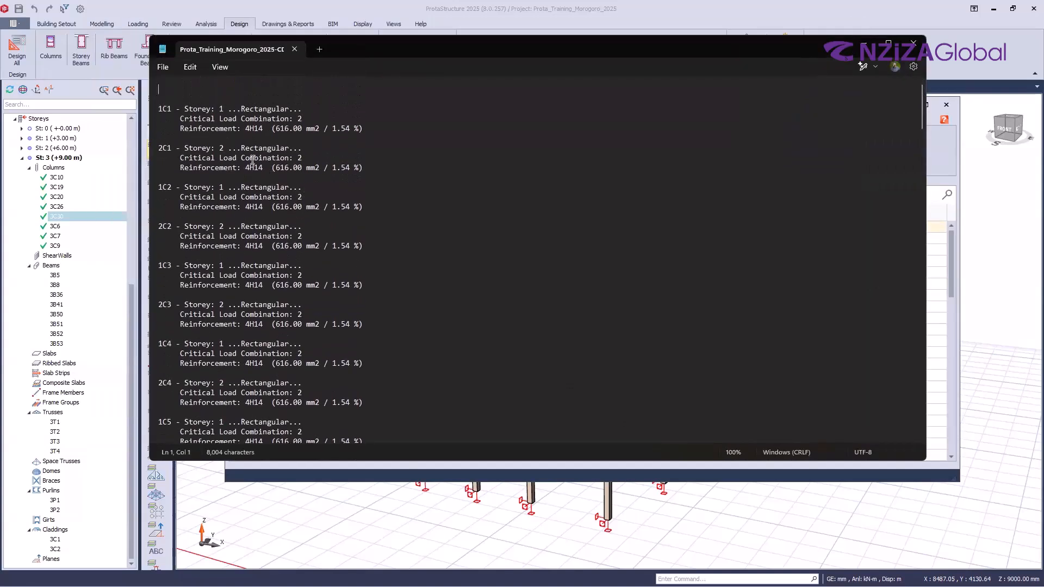
click(186, 106)
drag(303, 118, 293, 117)
click(238, 137)
scroll(311, 191, down, 20)
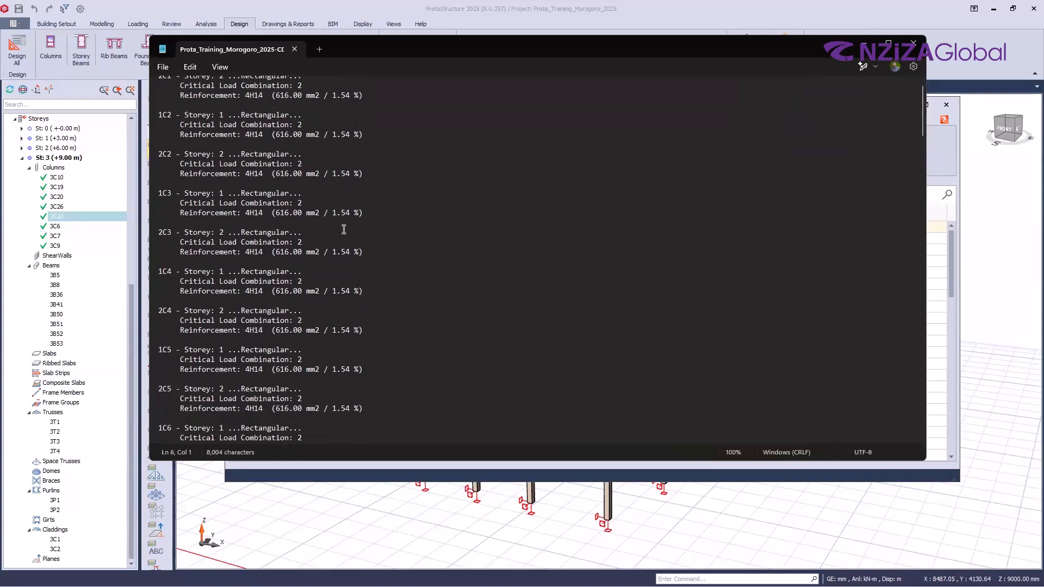
scroll(341, 251, down, 10)
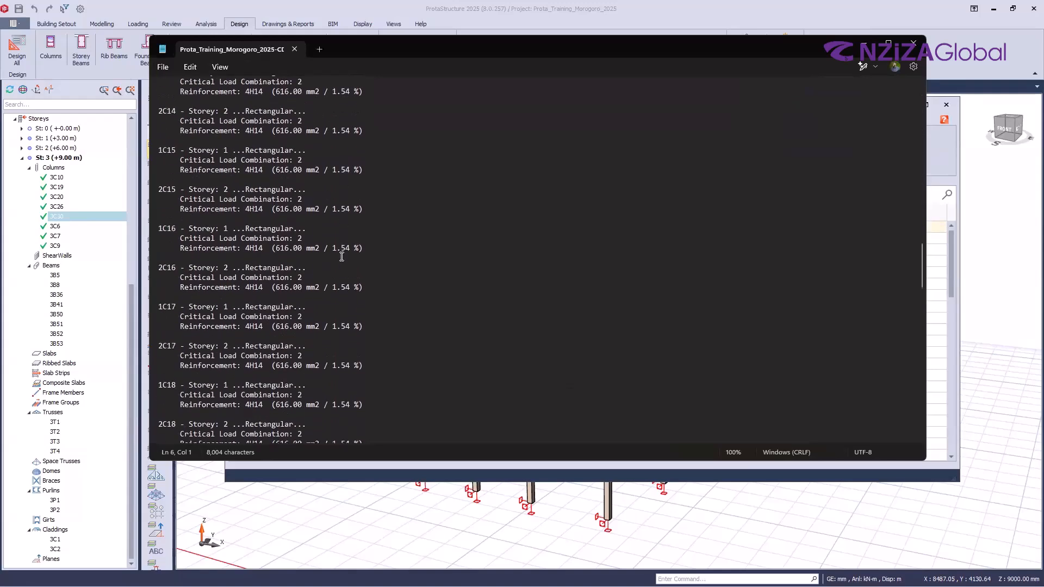
click(918, 46)
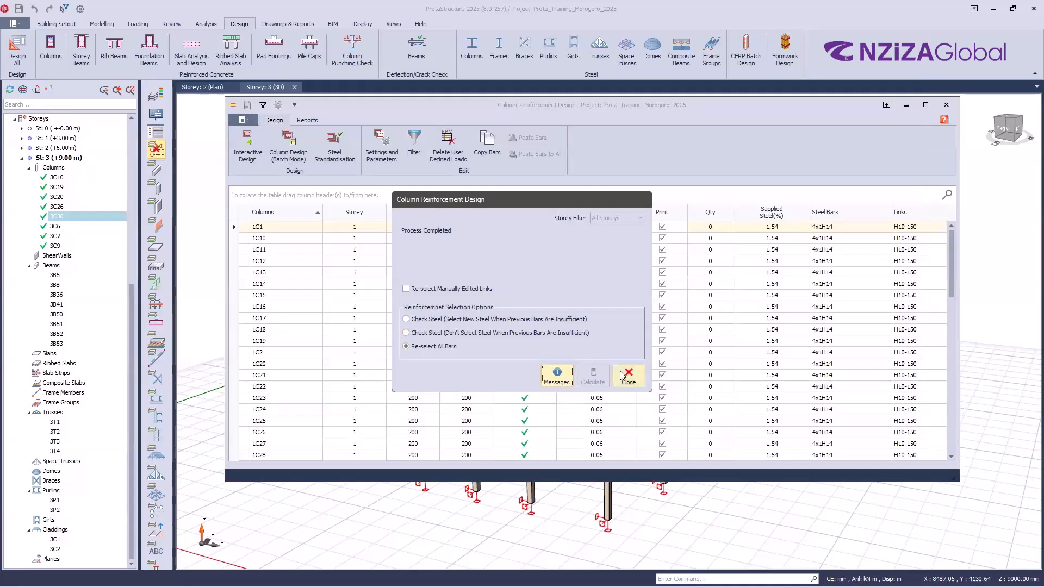
- Close the batch design dialog and check the design results of the columns down to Storey 3
click(626, 375)
scroll(600, 328, down, 3)
scroll(600, 328, down, 7)
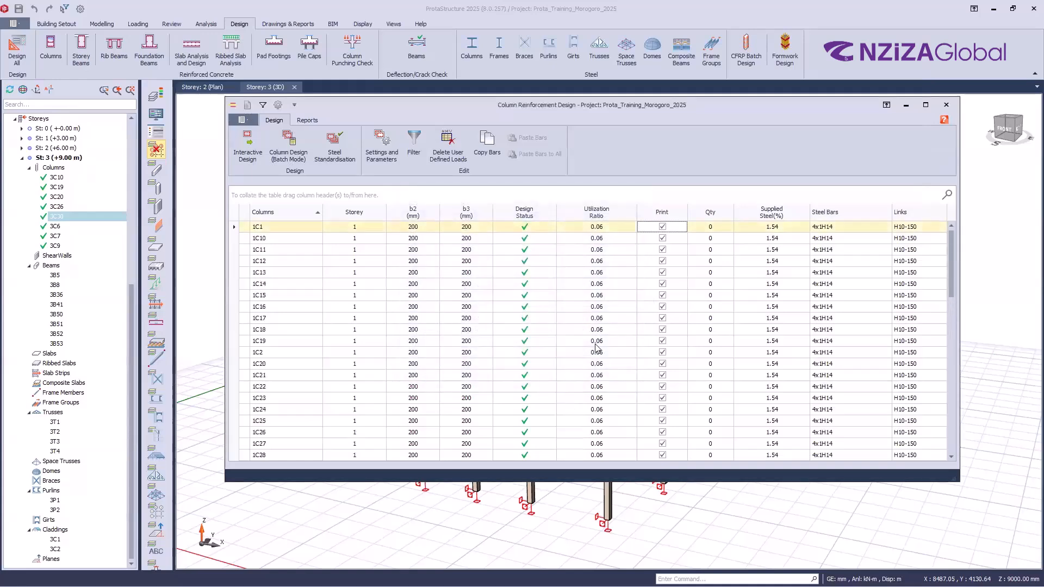
scroll(592, 392, down, 3)
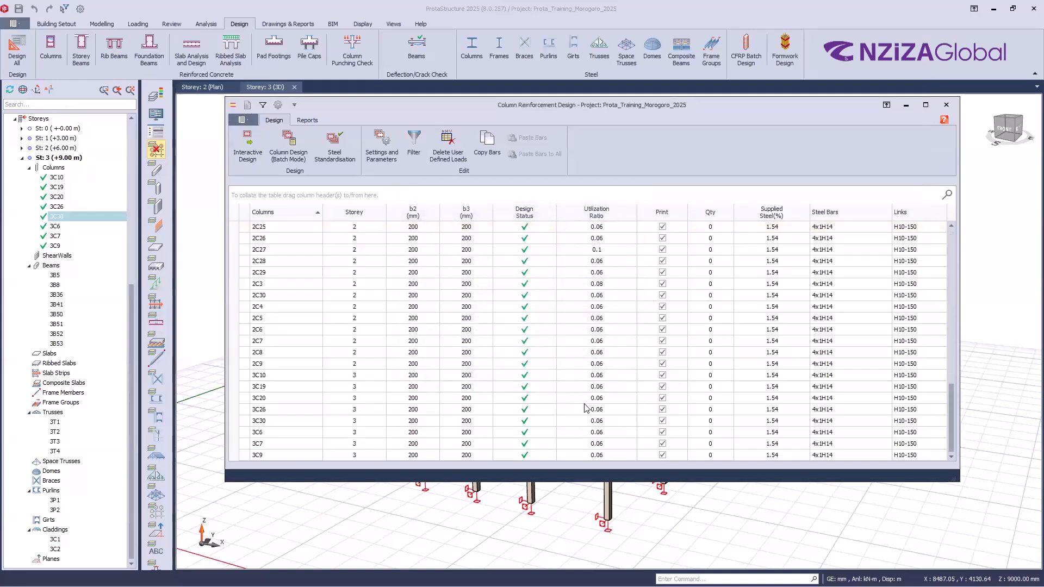
- Inspect the interactive reinforcement design of Storey 1 column 1C1 and return to the column list
scroll(585, 405, up, 10)
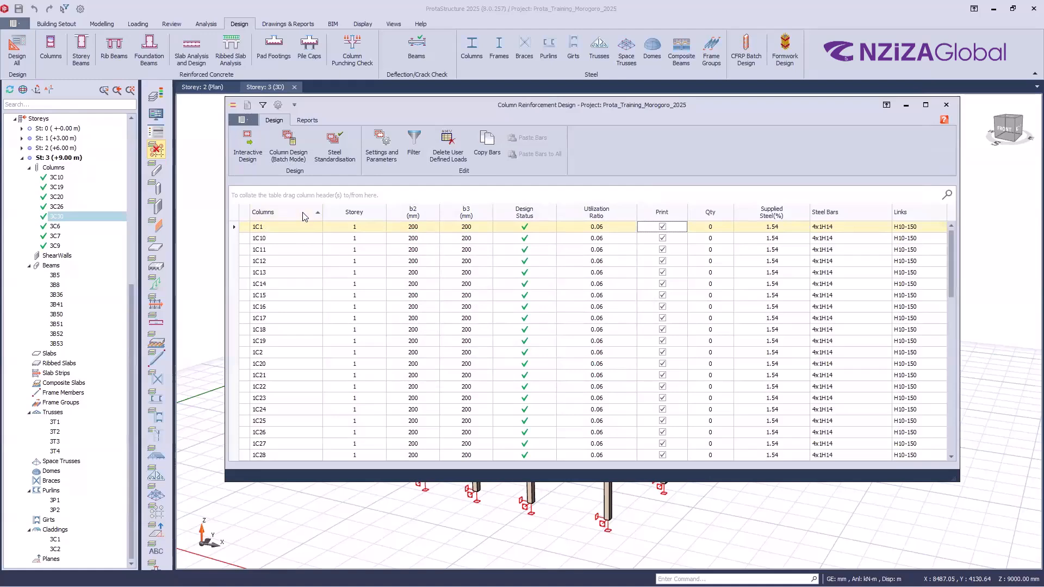
double_click(426, 222)
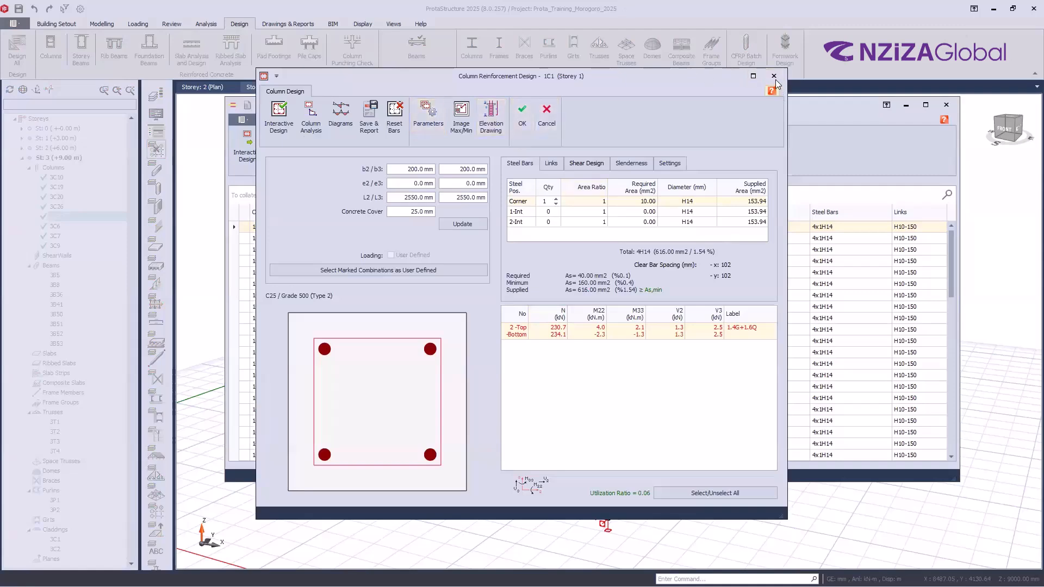
key(Escape)
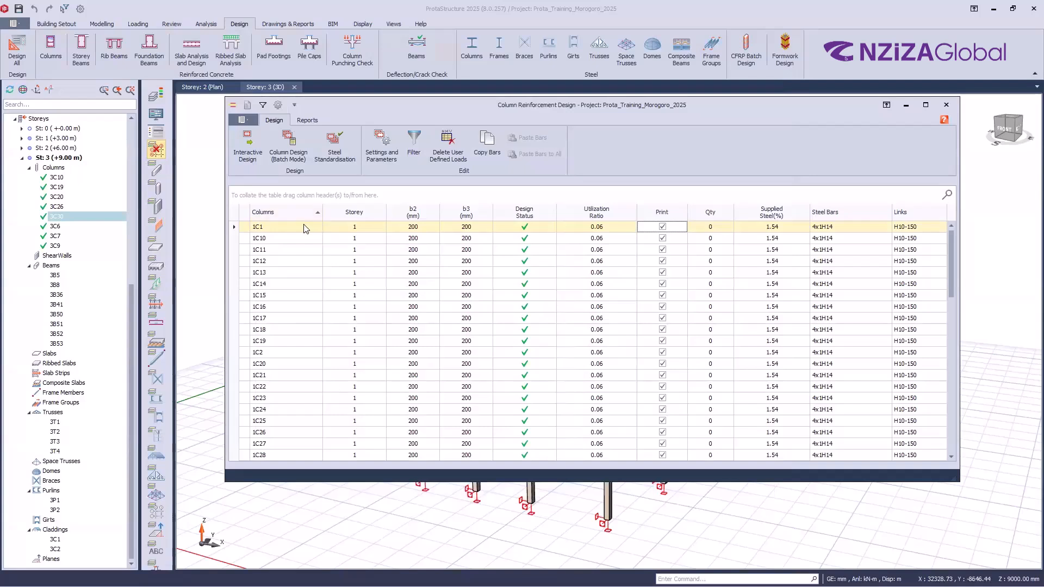
double_click(708, 223)
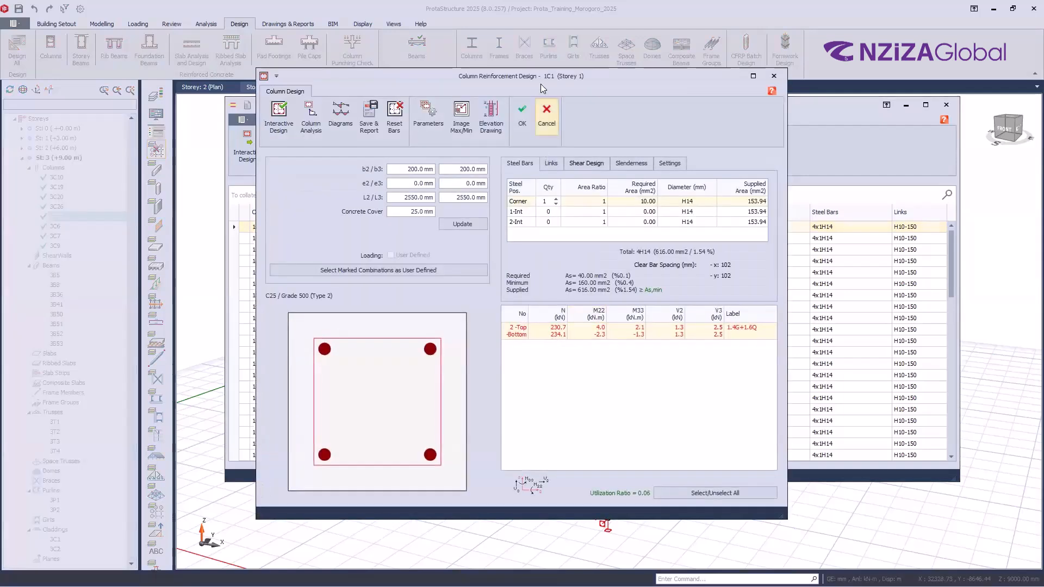
drag(780, 78, 827, 64)
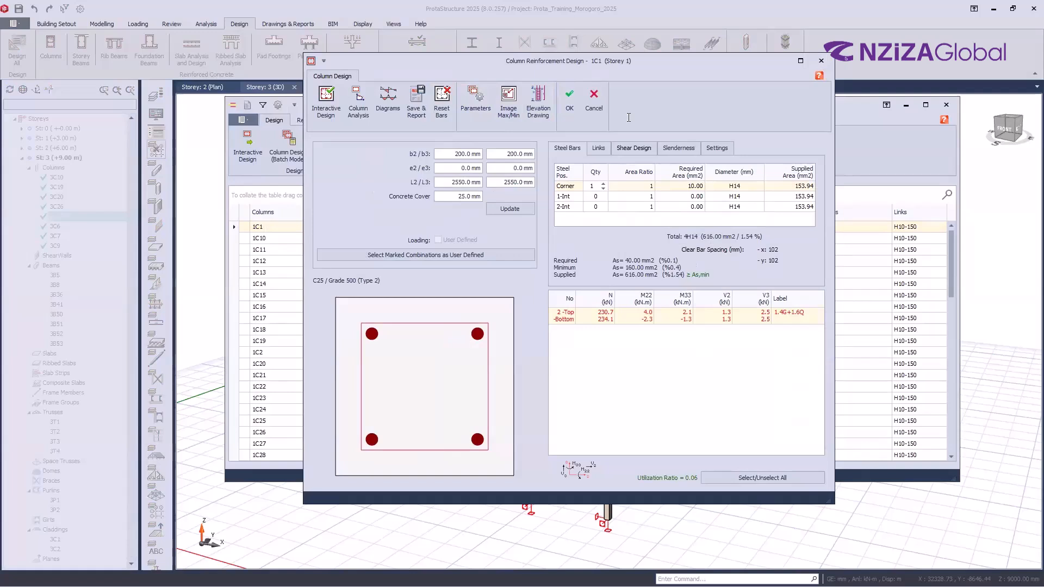
click(570, 101)
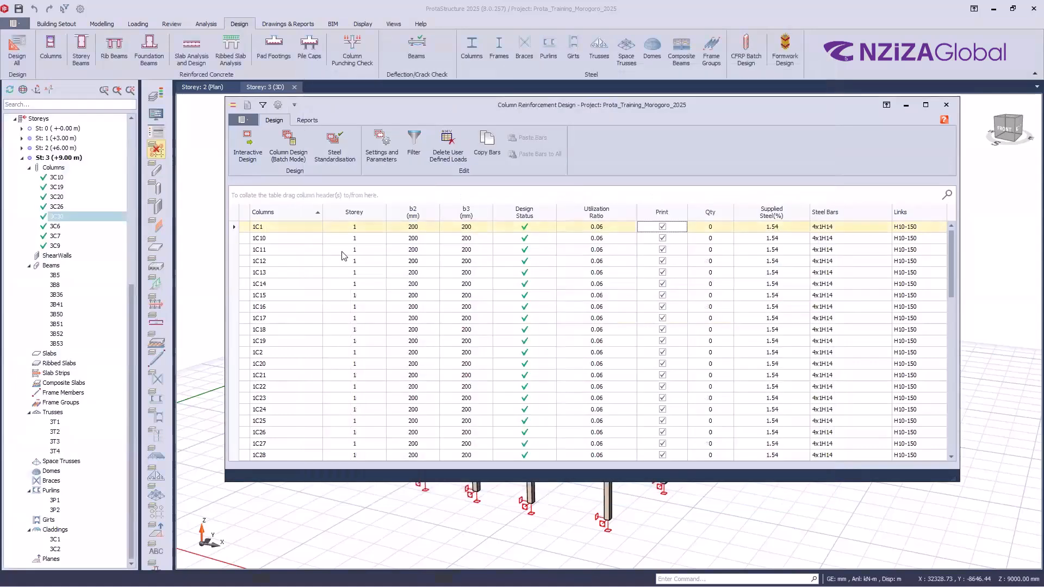
- Reopen the interactive design of column 1C1 and examine its steel bar table, load combination and bar layout in the section
click(303, 233)
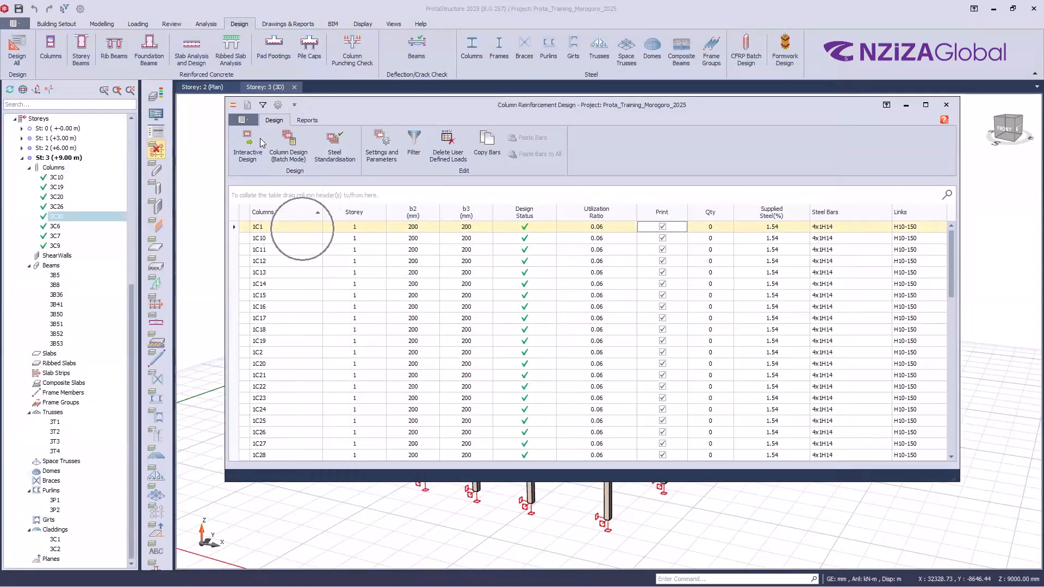
click(255, 152)
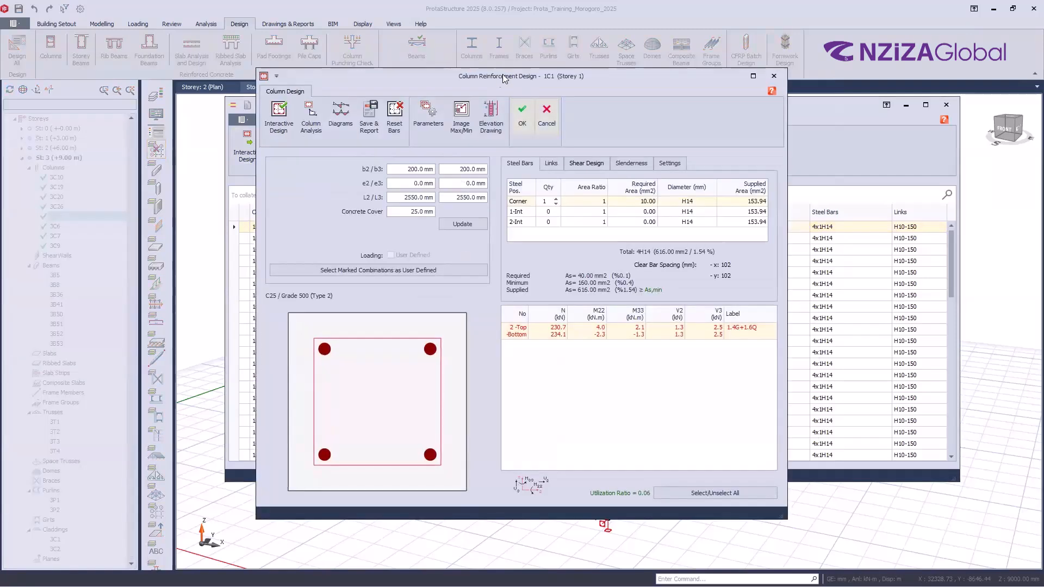
drag(496, 76, 528, 77)
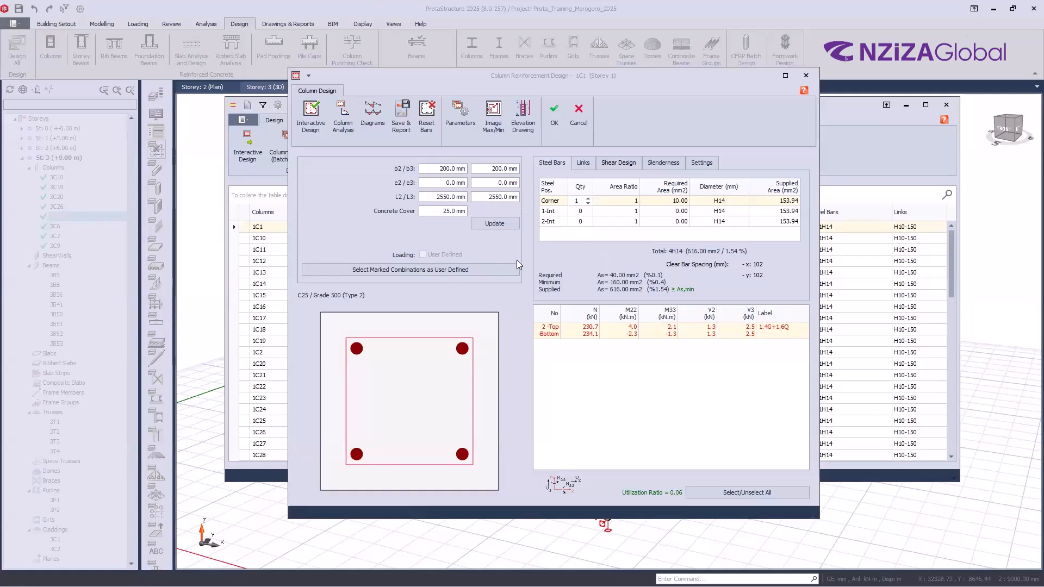
key(ctrl)
key(ctrl)
key(ctrl)
key(ctrl)
key(ctrl)
key(ctrl)
key(ctrl)
key(ctrl)
key(ctrl)
key(ctrl)
key(ctrl)
key(ctrl)
key(ctrl)
key(ctrl)
key(ctrl)
key(ctrl)
key(ctrl)
key(ctrl)
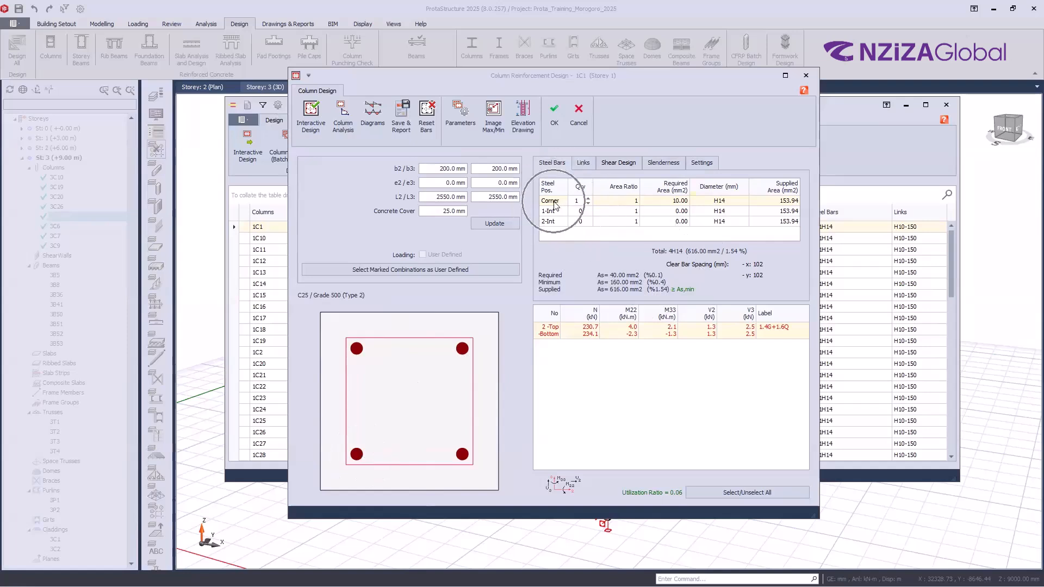
key(ctrl)
key(ctrl)
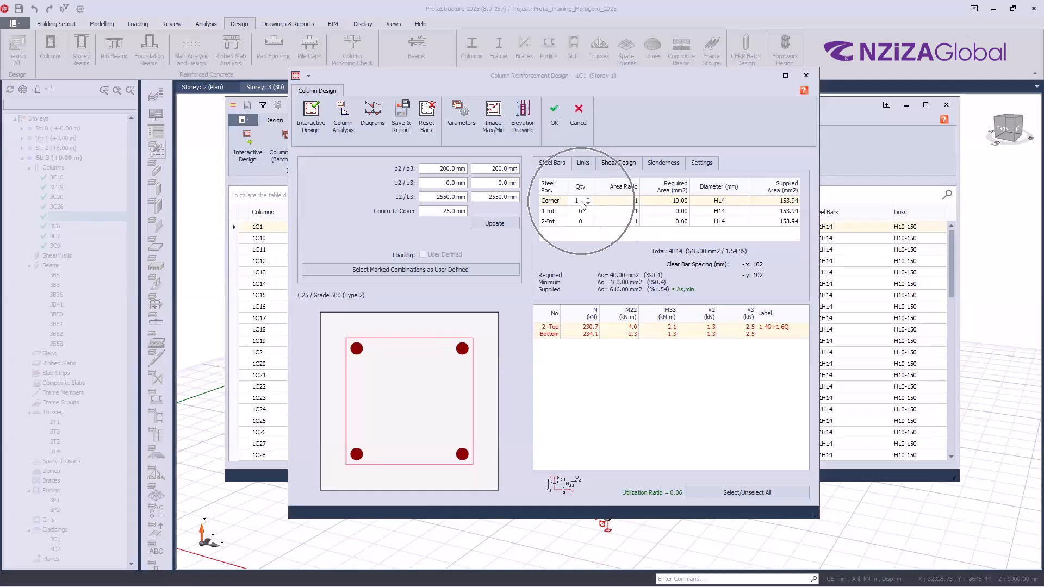
key(ctrl)
key(ctrl)
key(ctrl)
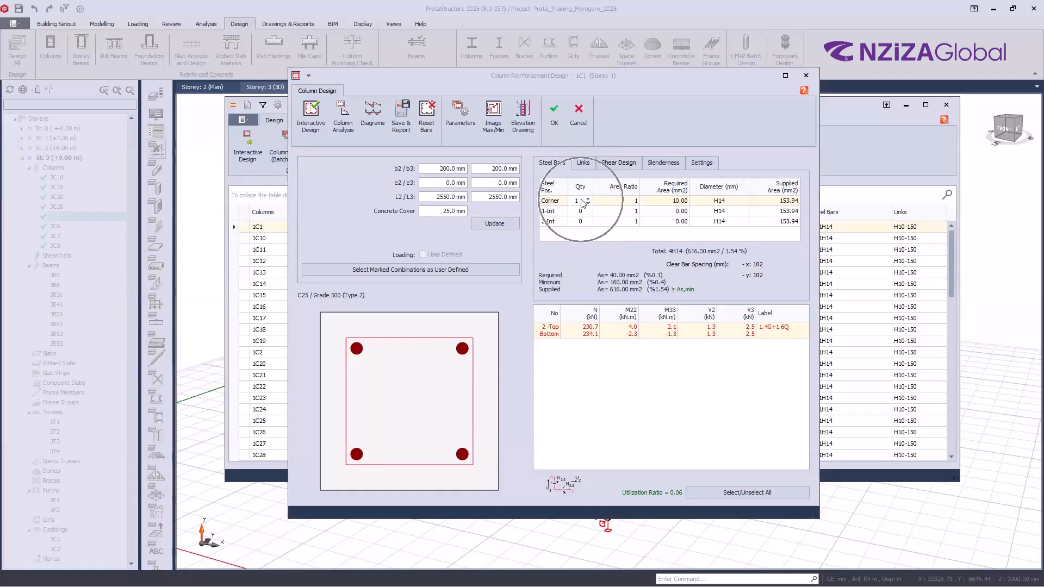
key(ctrl)
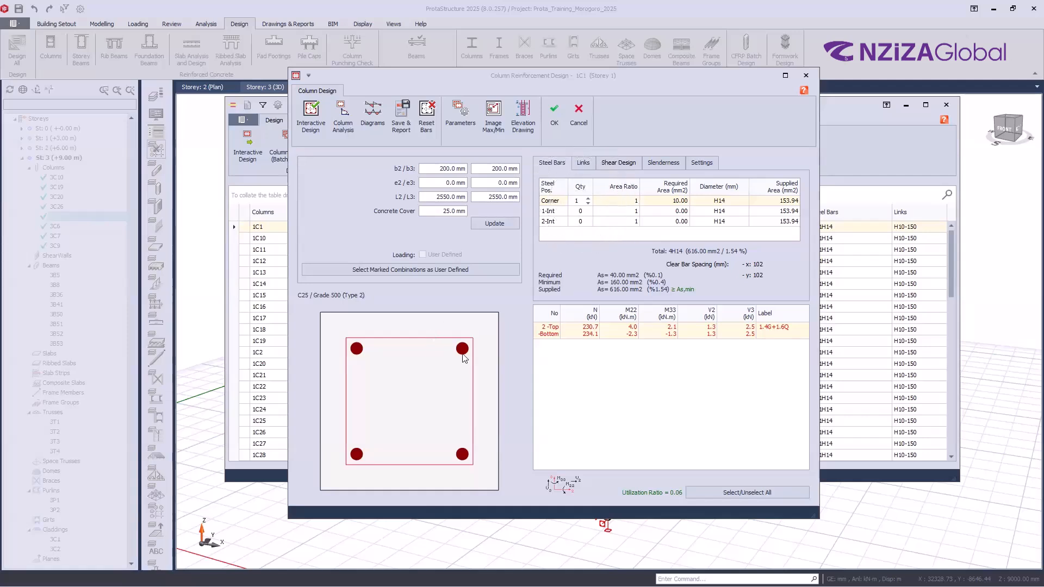
key(ctrl)
key(ctrl)
key(ctrl)
key(ctrl)
- Set the corner bar diameter of column 1C1 to H16, check the steel areas and accept the design
click(743, 204)
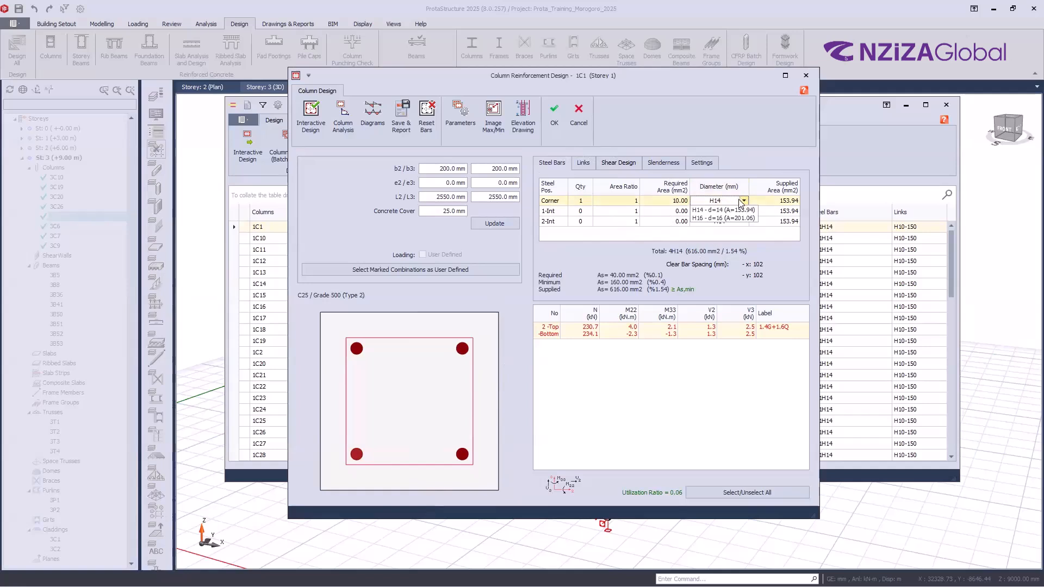
click(725, 218)
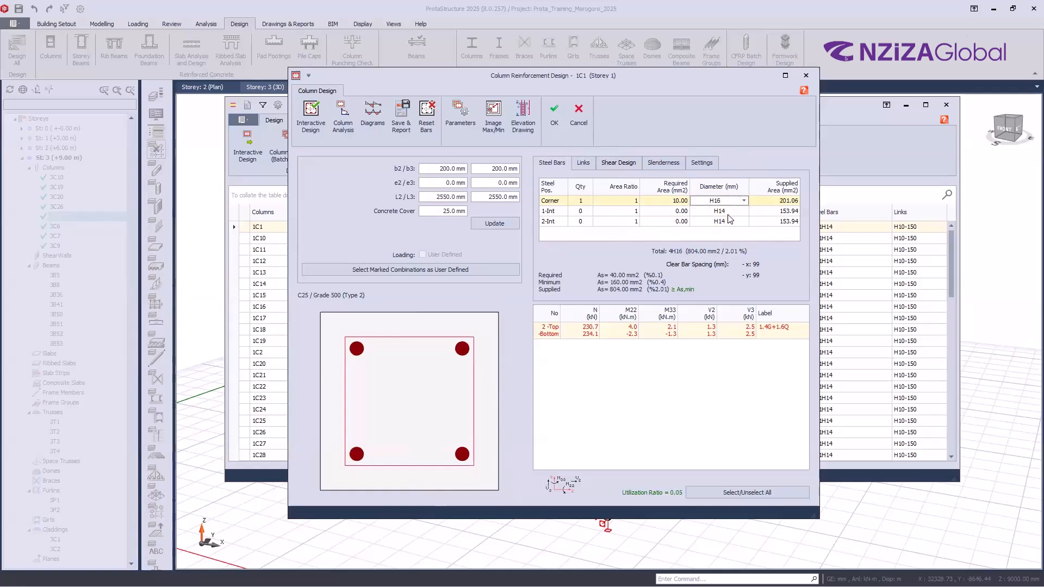
key(ctrl)
click(744, 202)
key(ctrl)
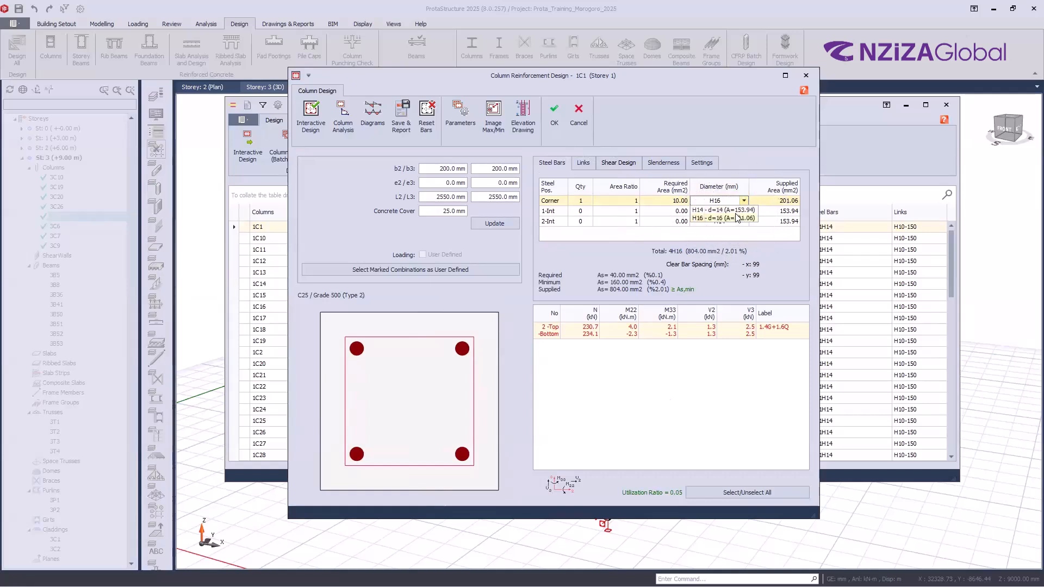
key(ctrl)
click(632, 280)
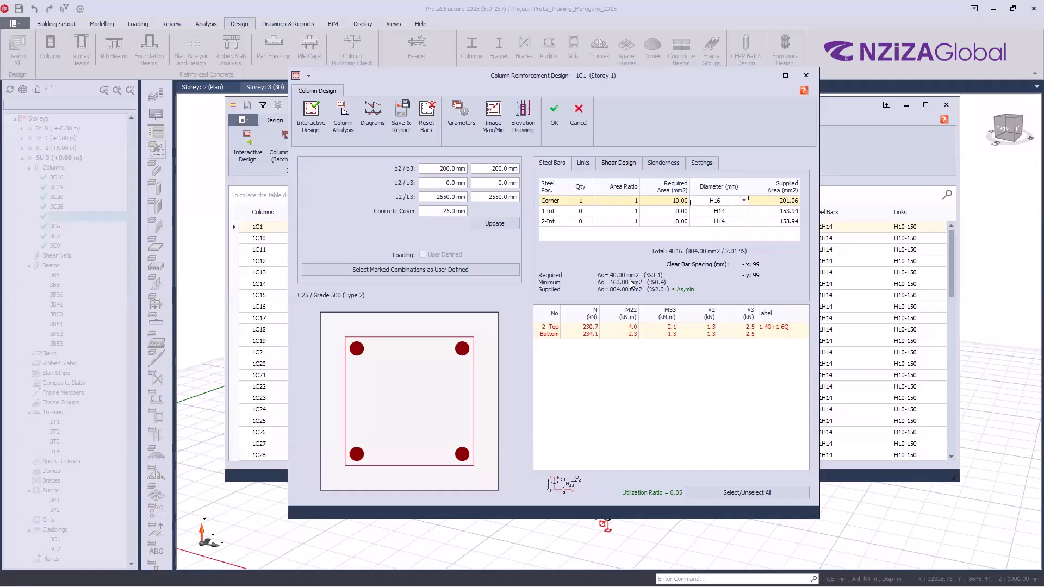
click(630, 279)
key(ctrl)
key(ctrl)
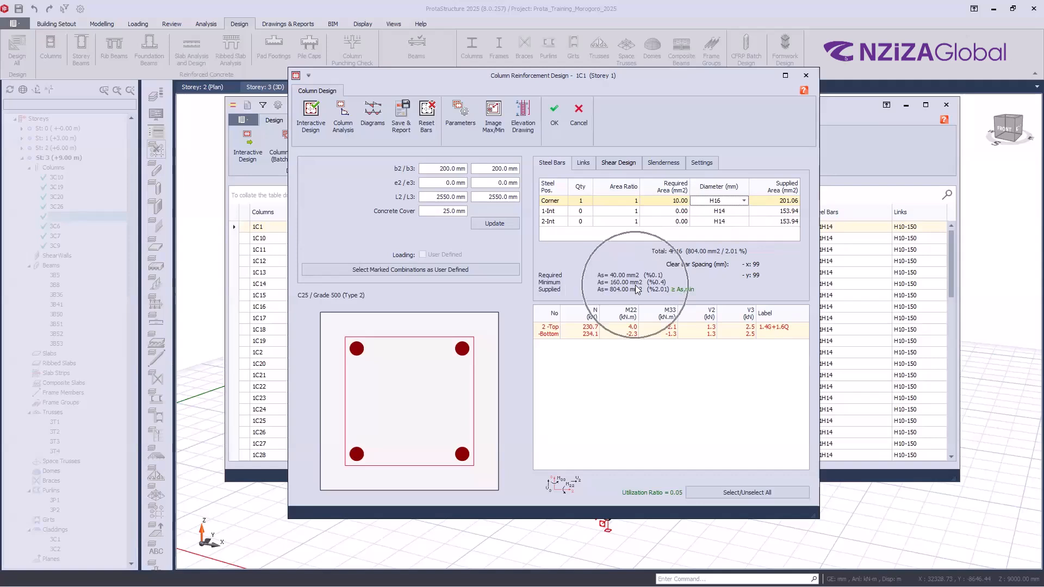
key(ctrl)
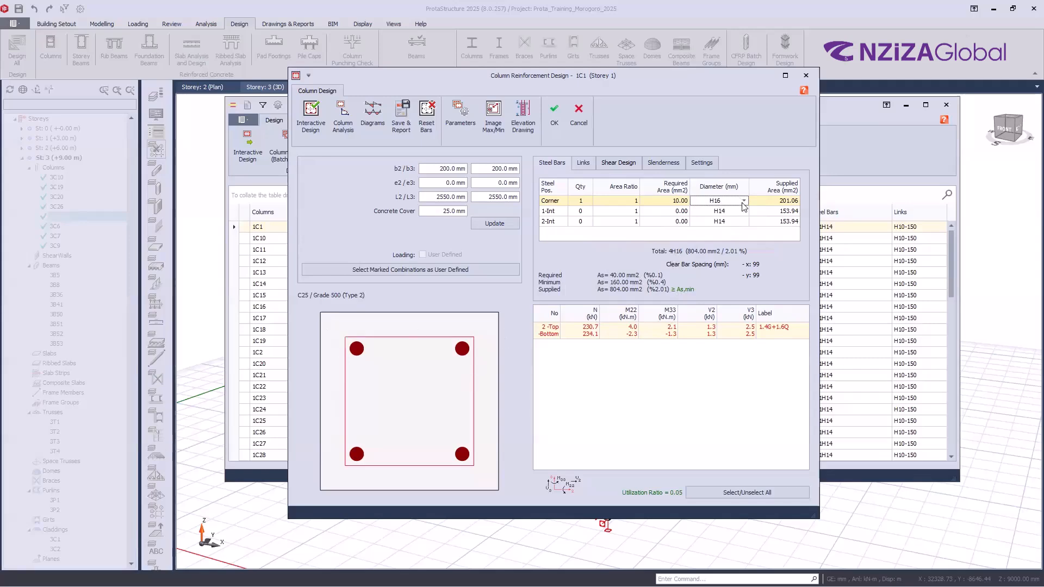
click(559, 120)
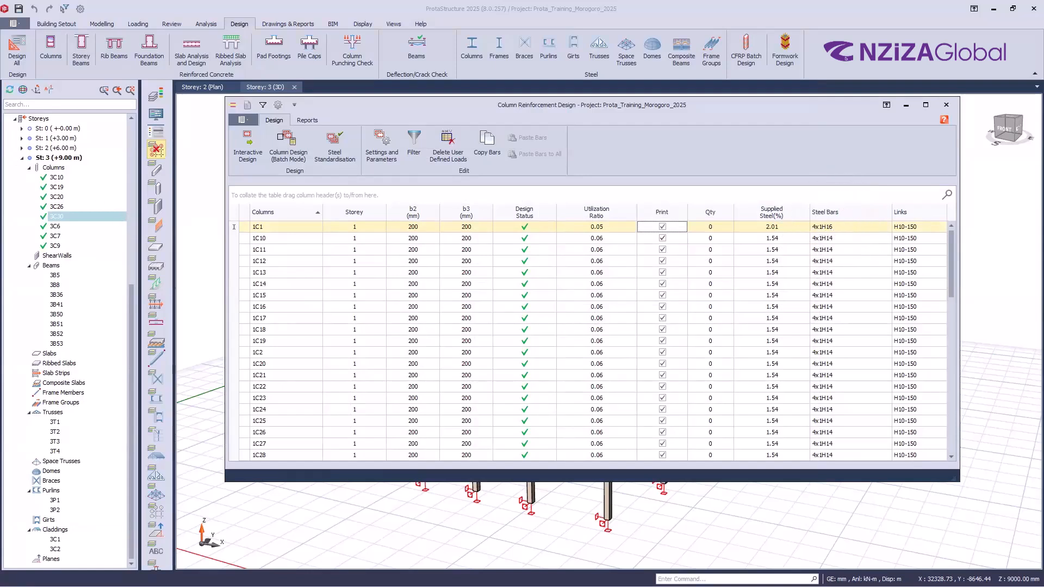
- Reopen the interactive design of column 1C1 and set the corner bar diameter to H14
click(247, 154)
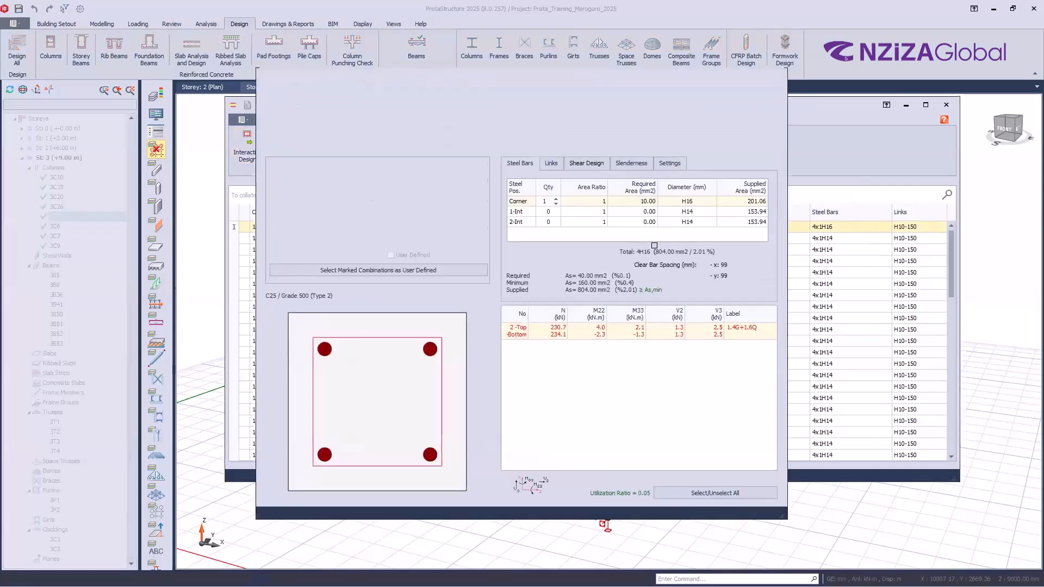
click(708, 201)
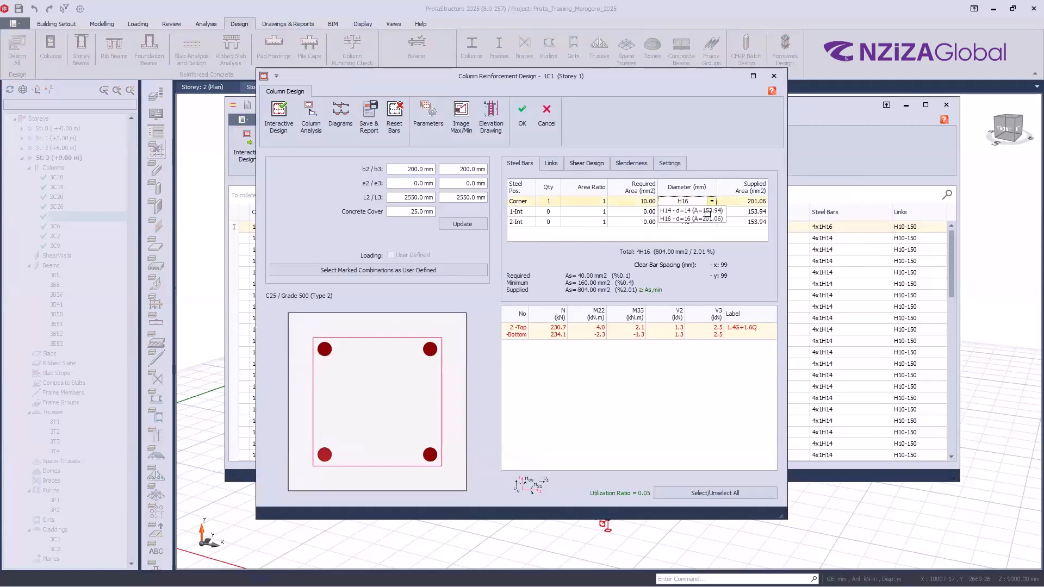
click(695, 209)
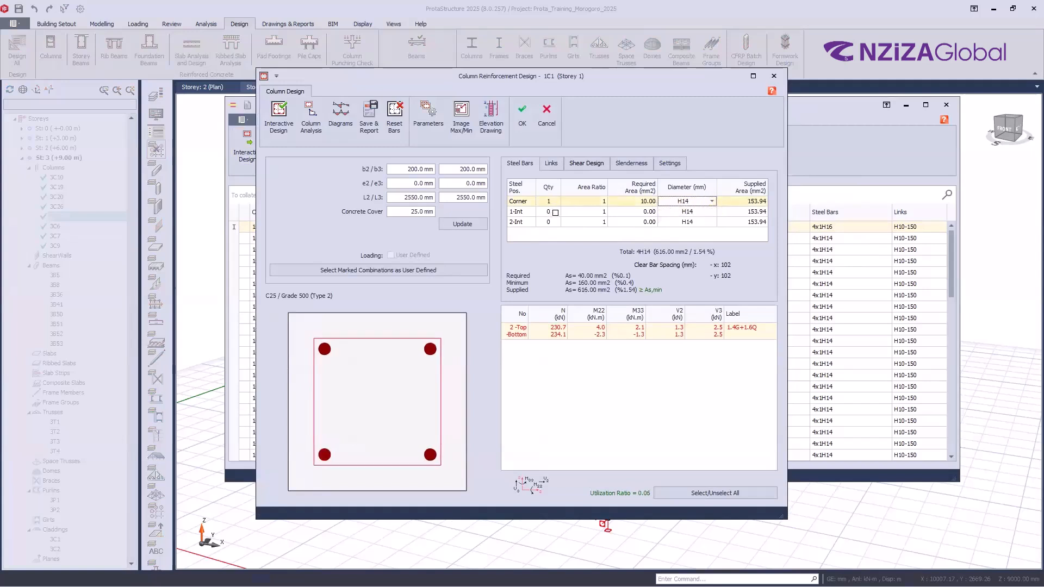
- Set the 1-Int bar quantity of column 1C1 to 1 with diameter H14 and accept the design
click(555, 212)
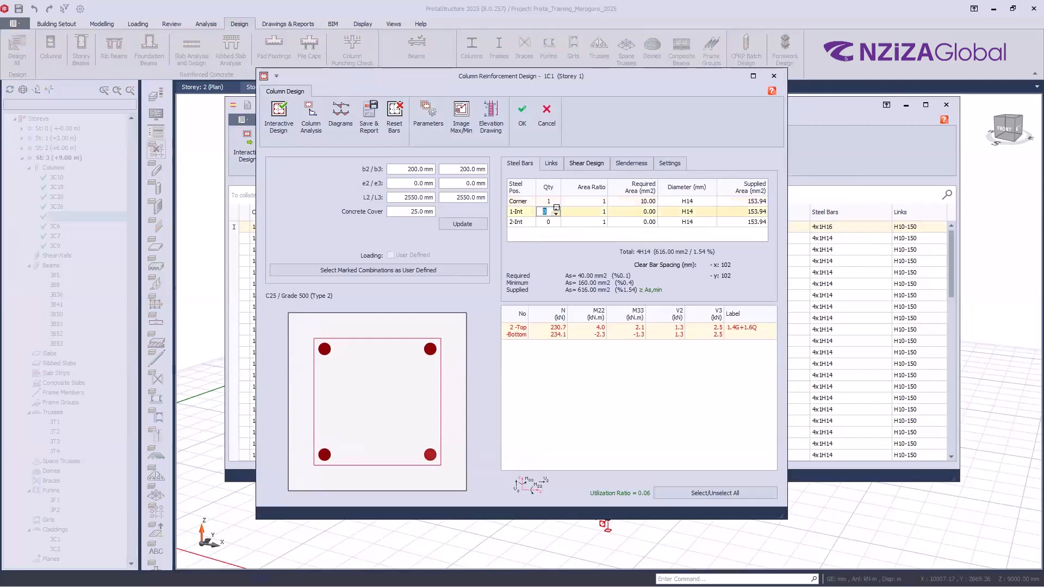
text(1)
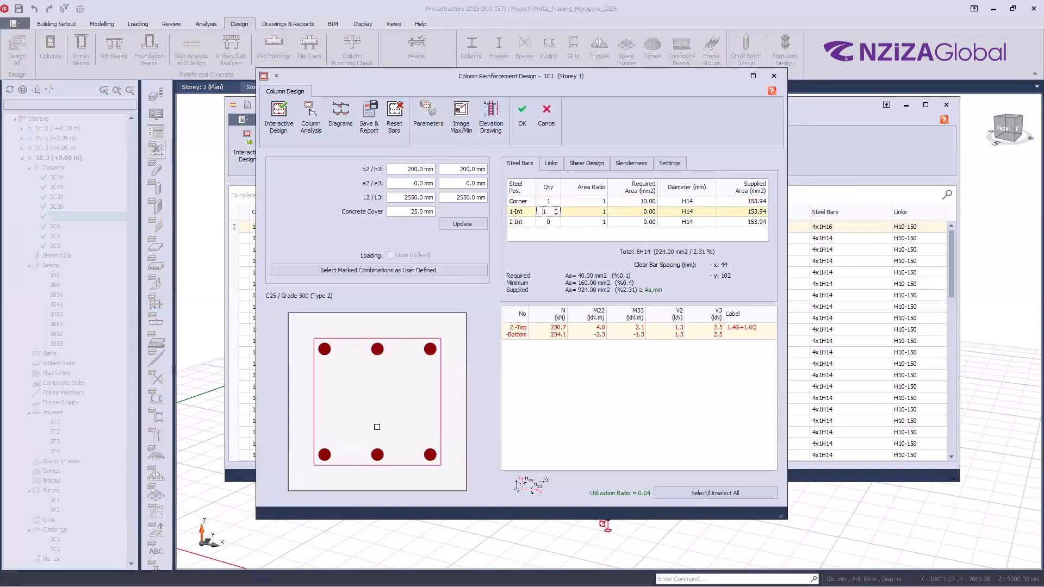
key(ctrl)
click(711, 211)
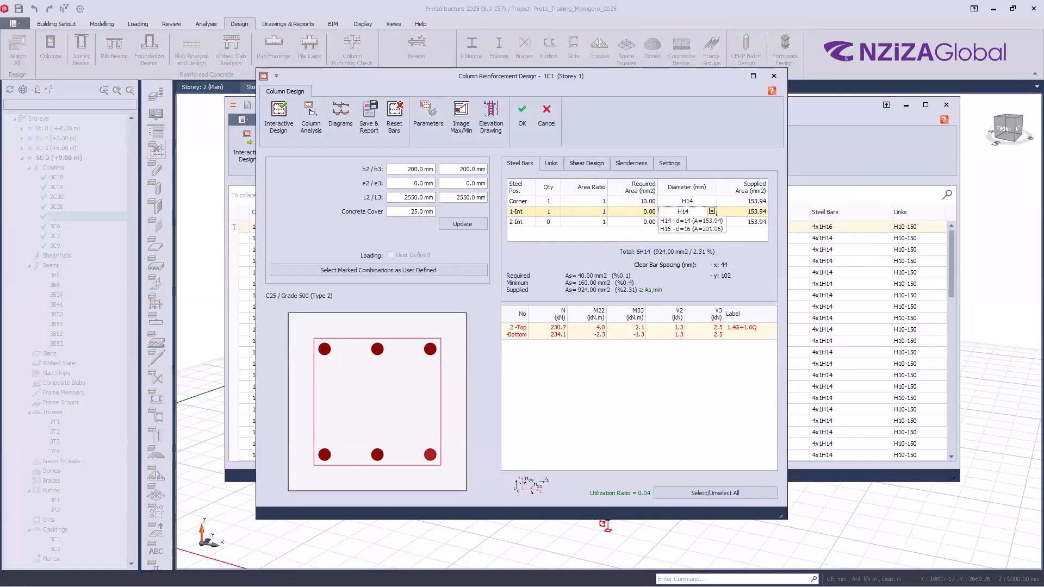
click(706, 220)
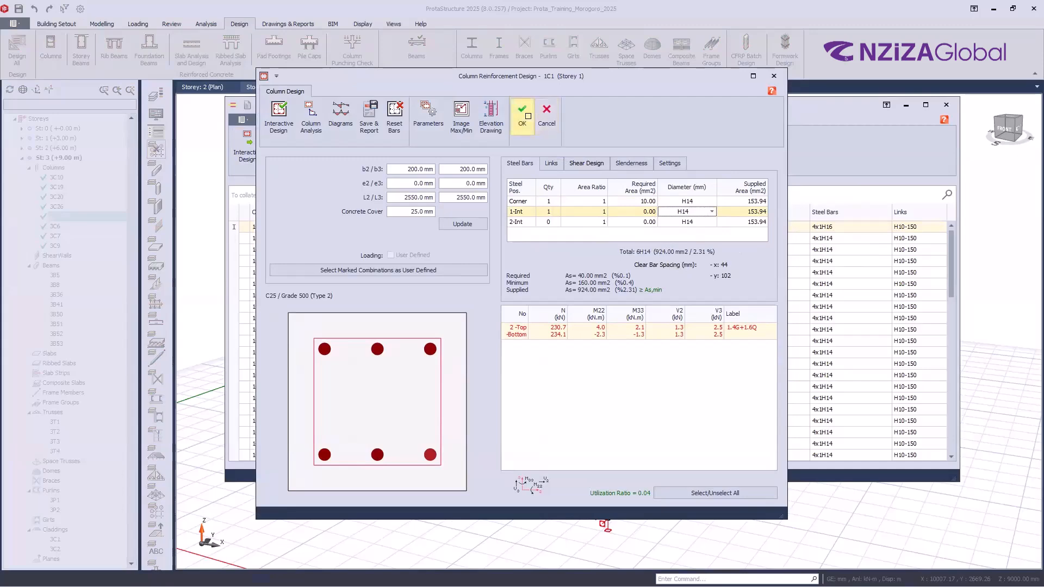
click(522, 115)
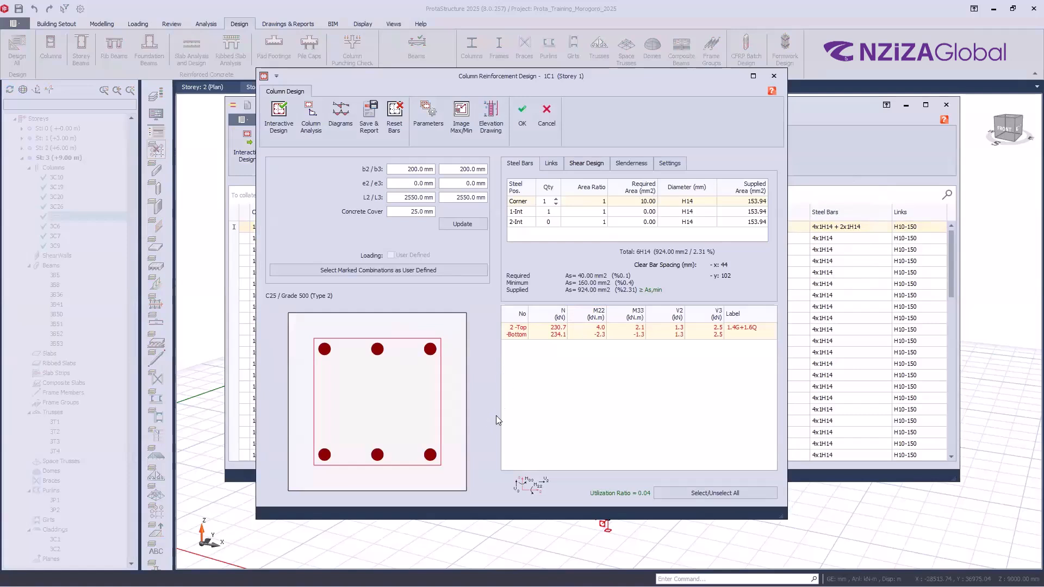
- Set the 2-Int bar quantity of column 1C1 to 1 and accept the design
click(548, 224)
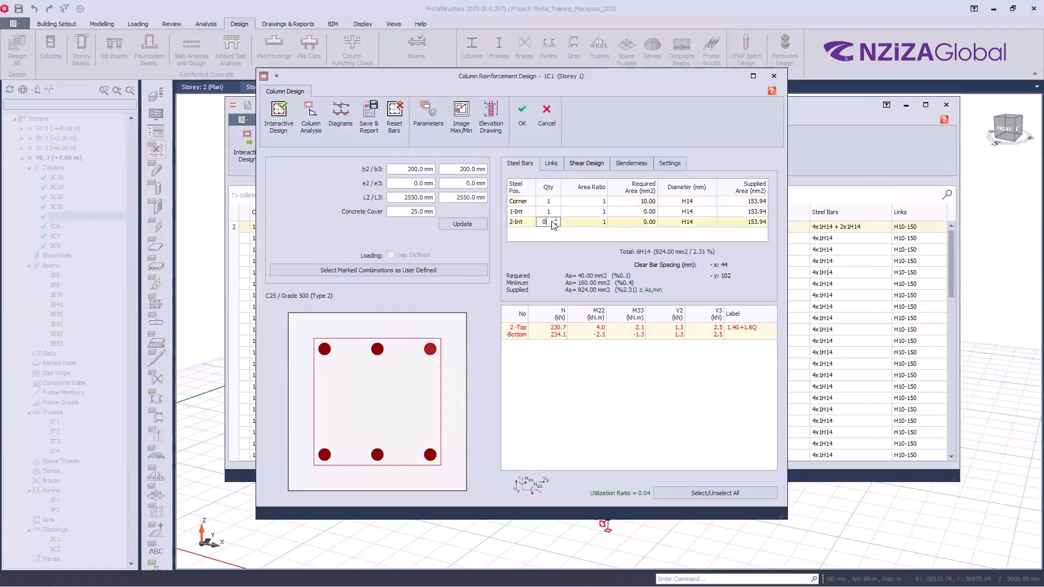
click(556, 219)
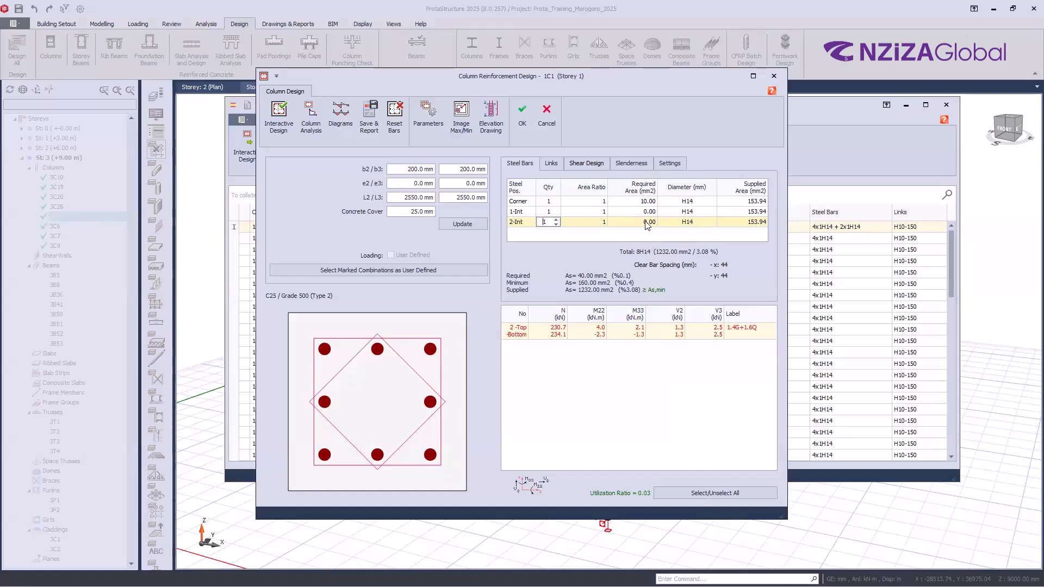
key(ctrl)
key(ctrl)
key(ctrl)
click(523, 115)
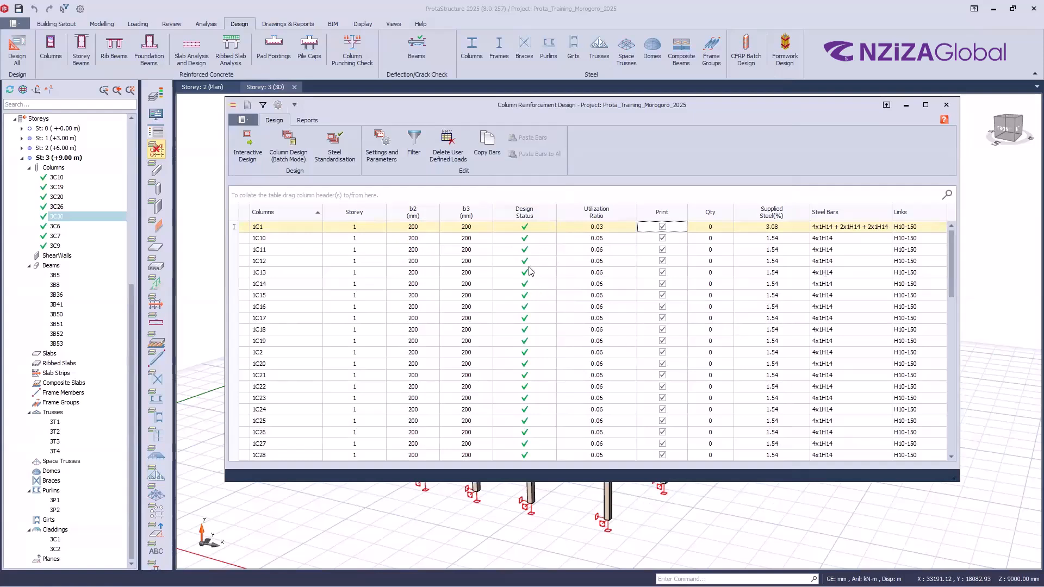
key(ctrl)
key(ctrl)
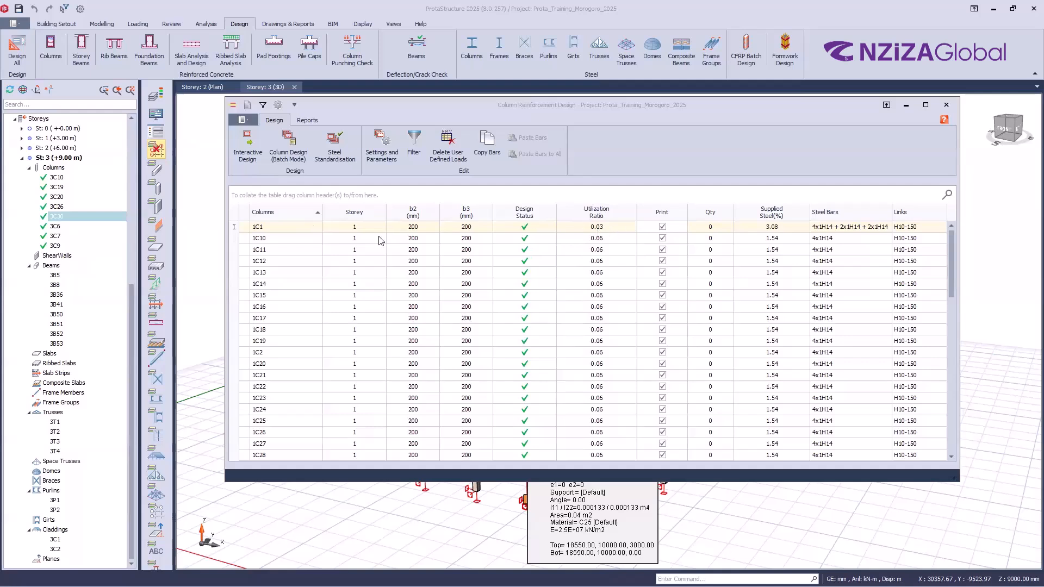
- Reopen the interactive design of column 1C1, set the 2-Int and 1-Int bar quantities to 0 and accept the design
click(299, 229)
double_click(299, 229)
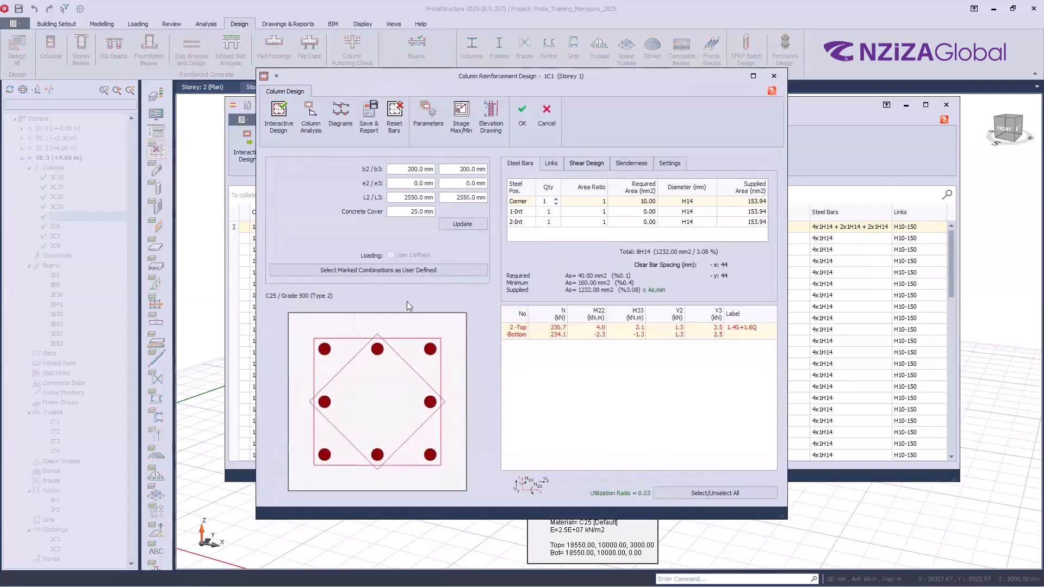
click(552, 223)
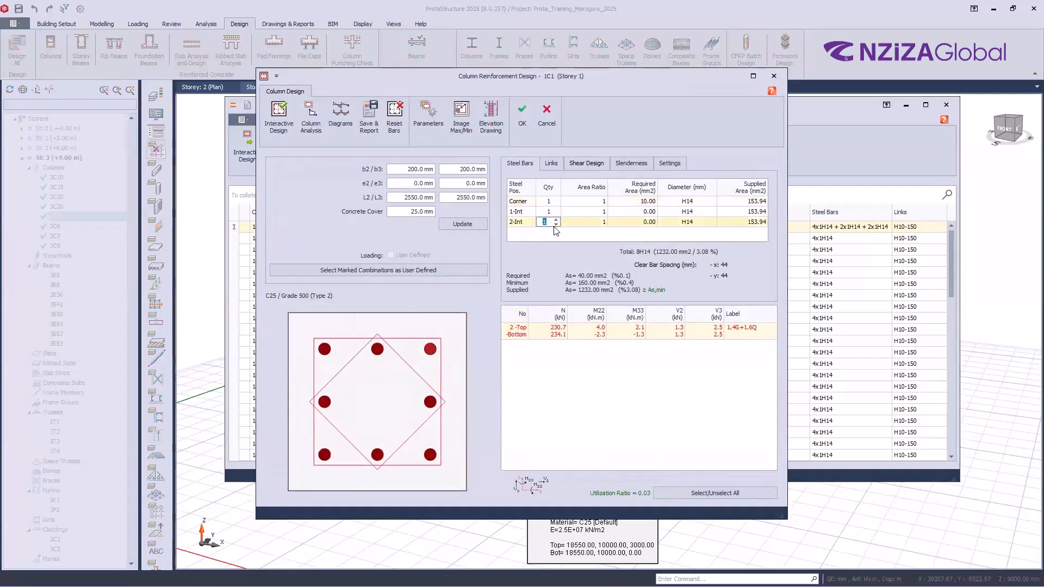
click(556, 225)
click(560, 213)
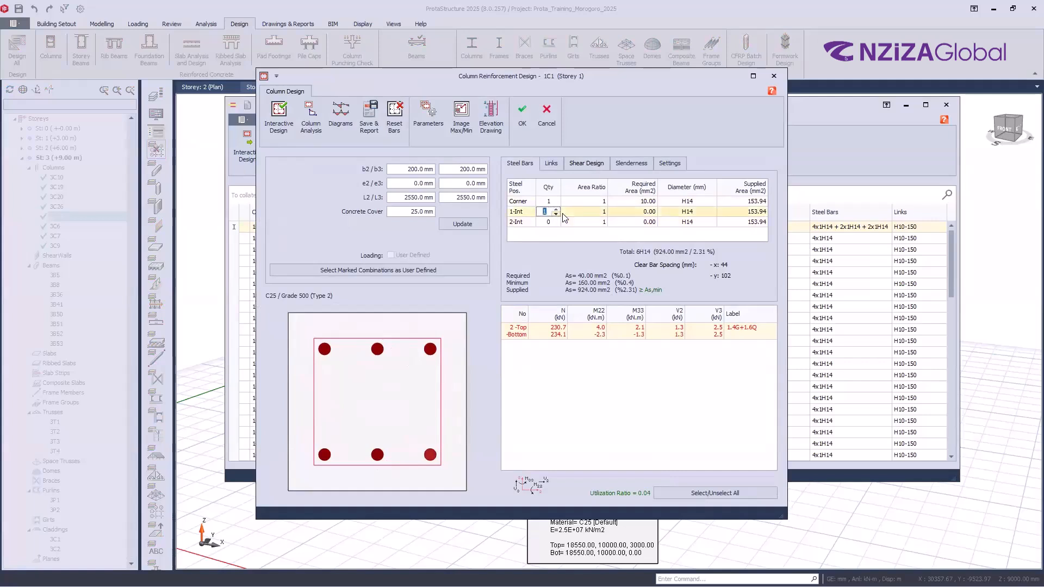
click(555, 214)
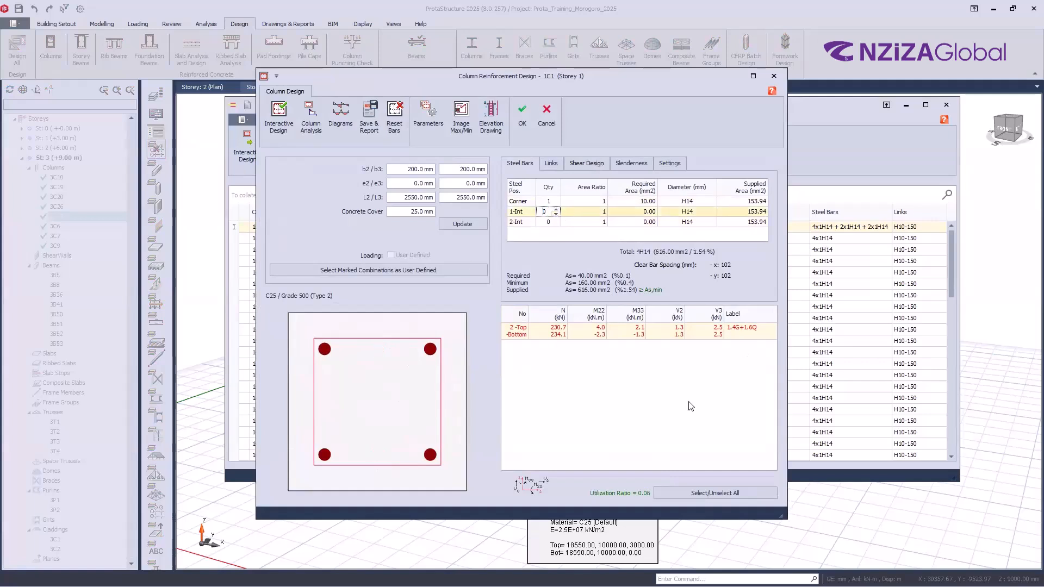
click(523, 111)
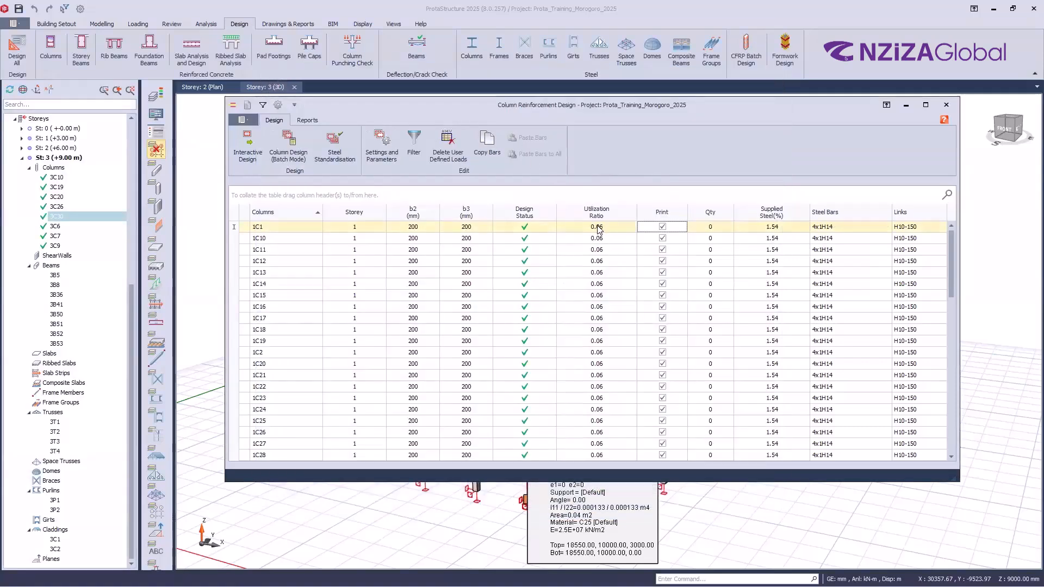
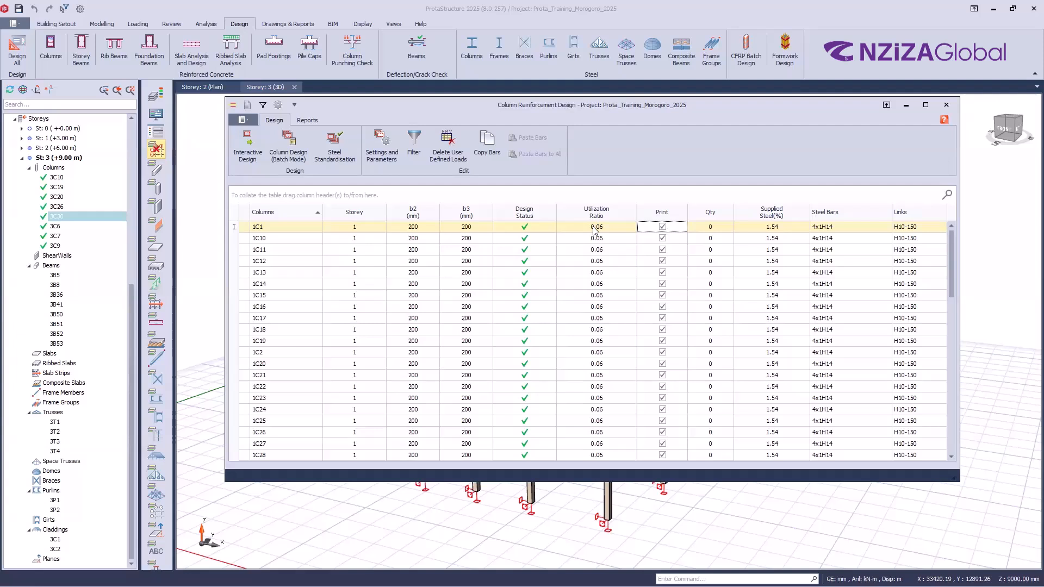
- Review the batch column design's reinforcement selection options with Re-select All Bars chosen, and leave without calculating
double_click(593, 227)
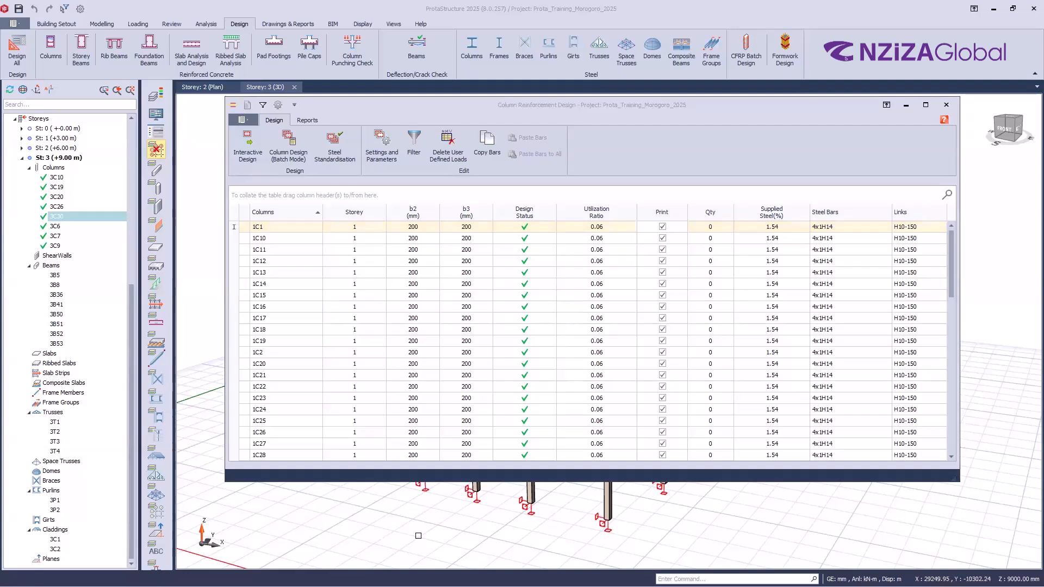
mouse_move(418, 536)
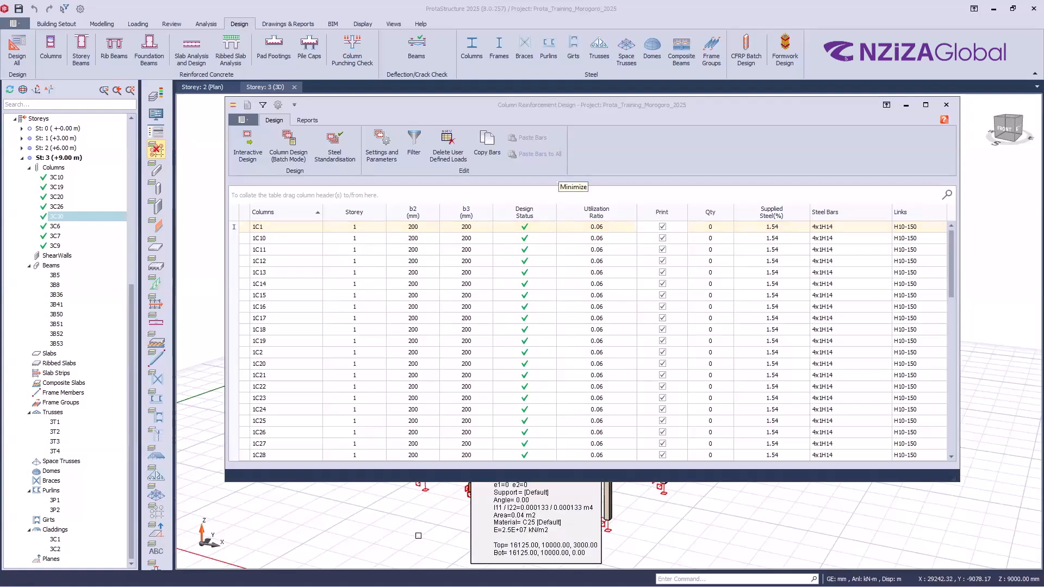
click(302, 157)
click(437, 346)
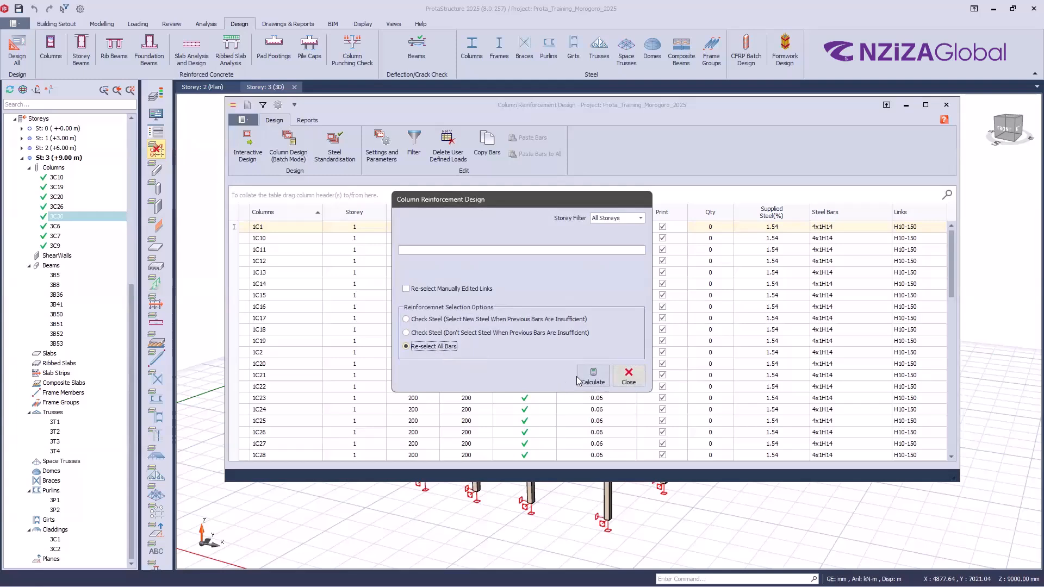
click(629, 377)
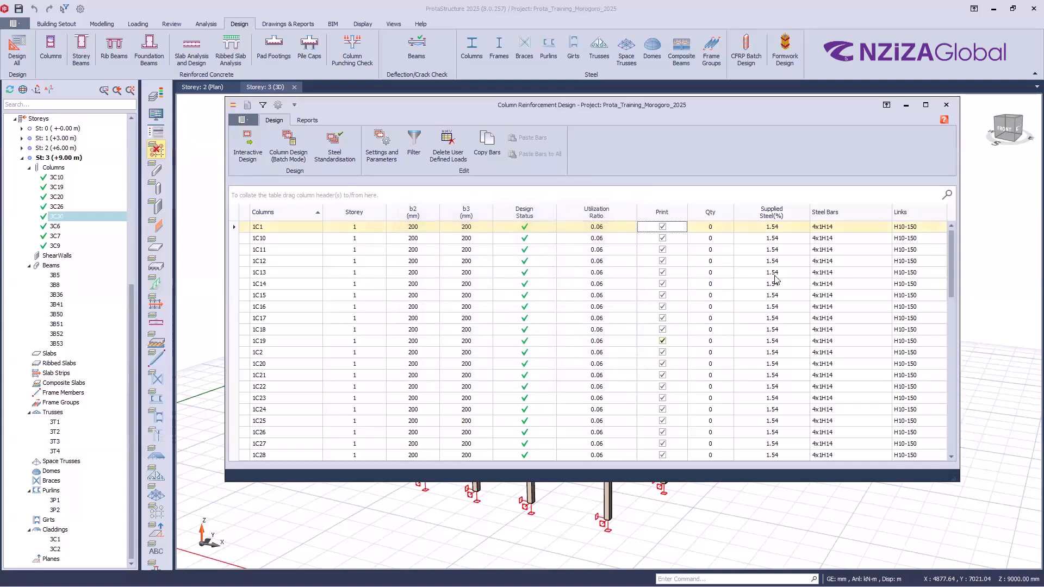
click(731, 320)
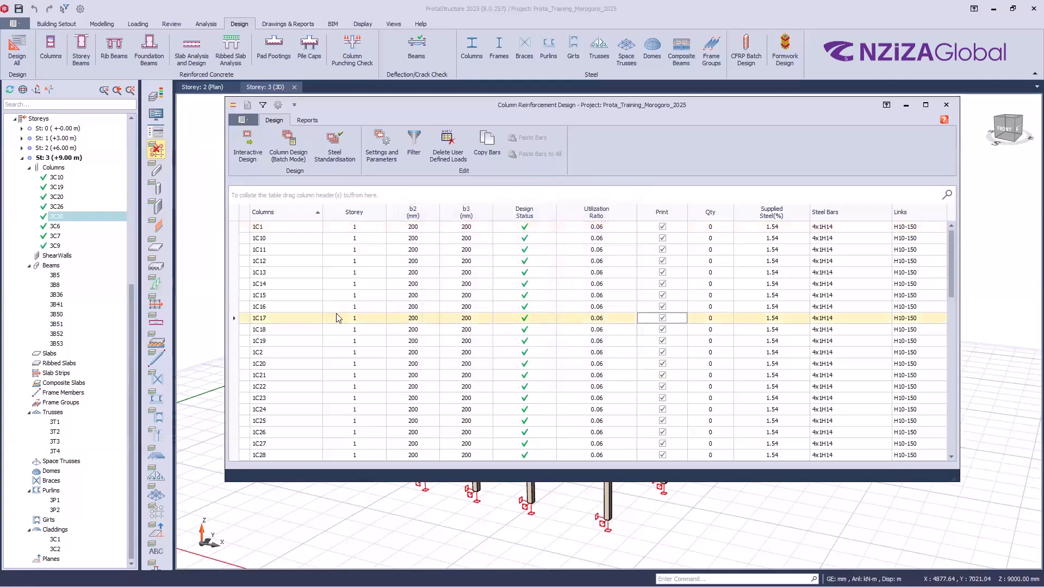
- Reopen the interactive design of column 1C1, inspect its link edges and the available link patterns, and cancel the pattern selection
click(301, 227)
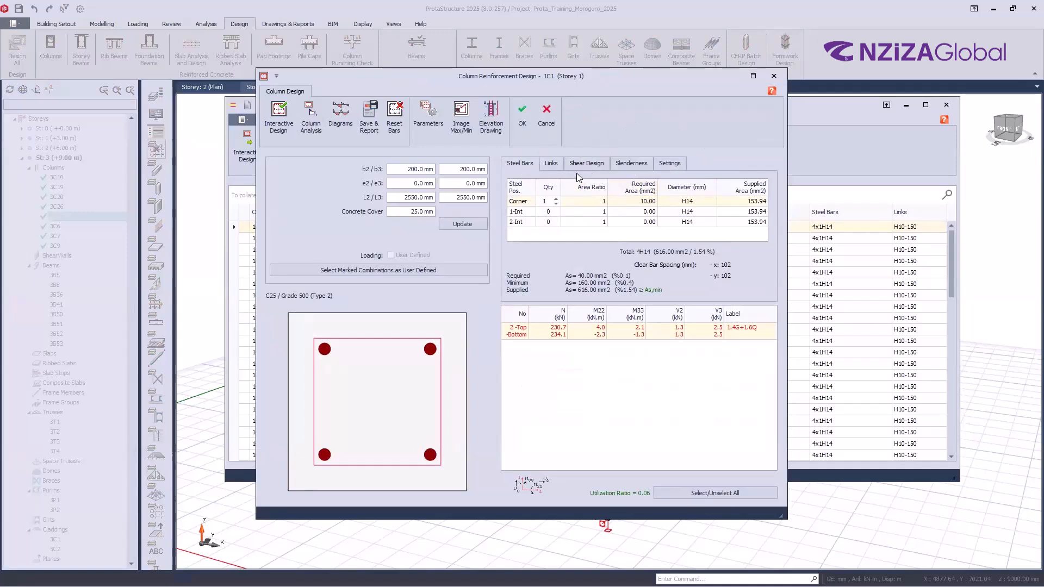
click(551, 168)
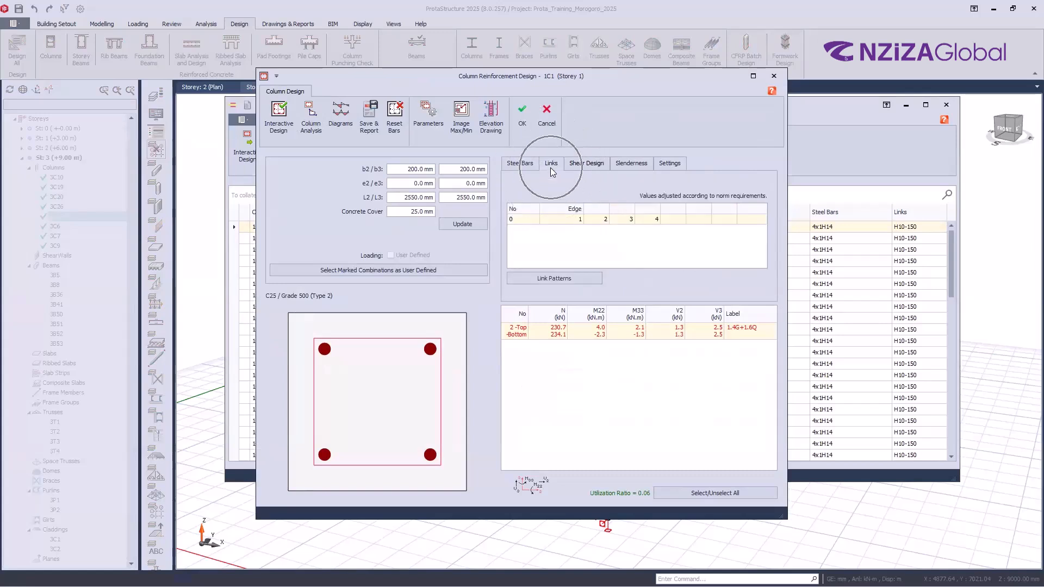
key(ctrl)
key(ctrl)
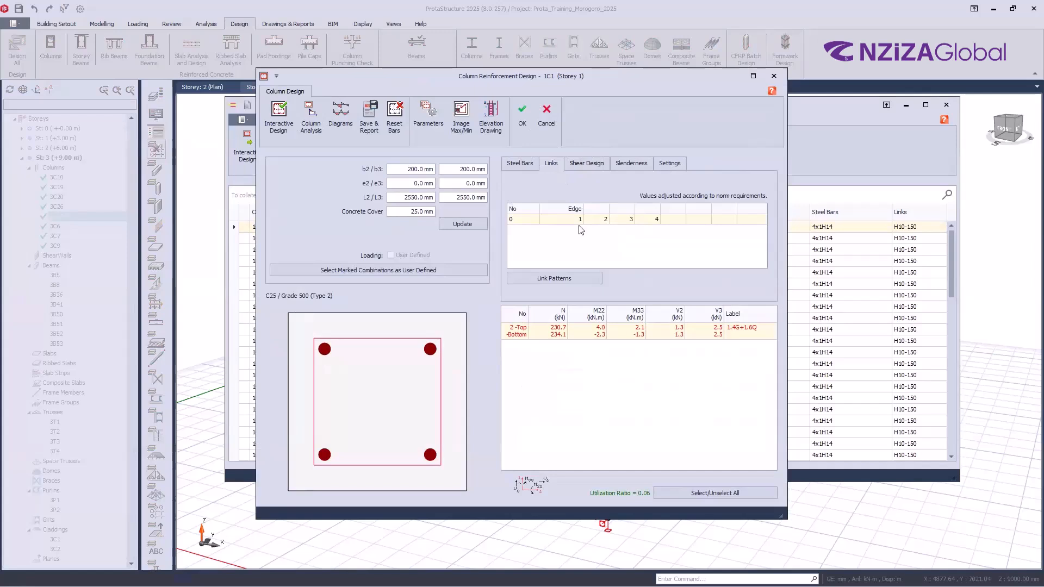
click(566, 278)
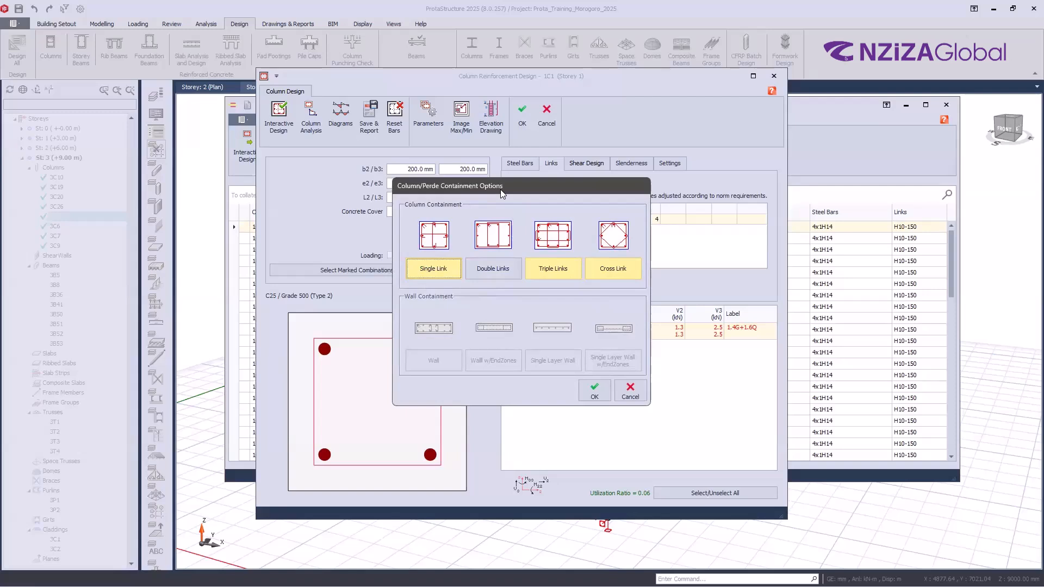
drag(501, 190, 570, 176)
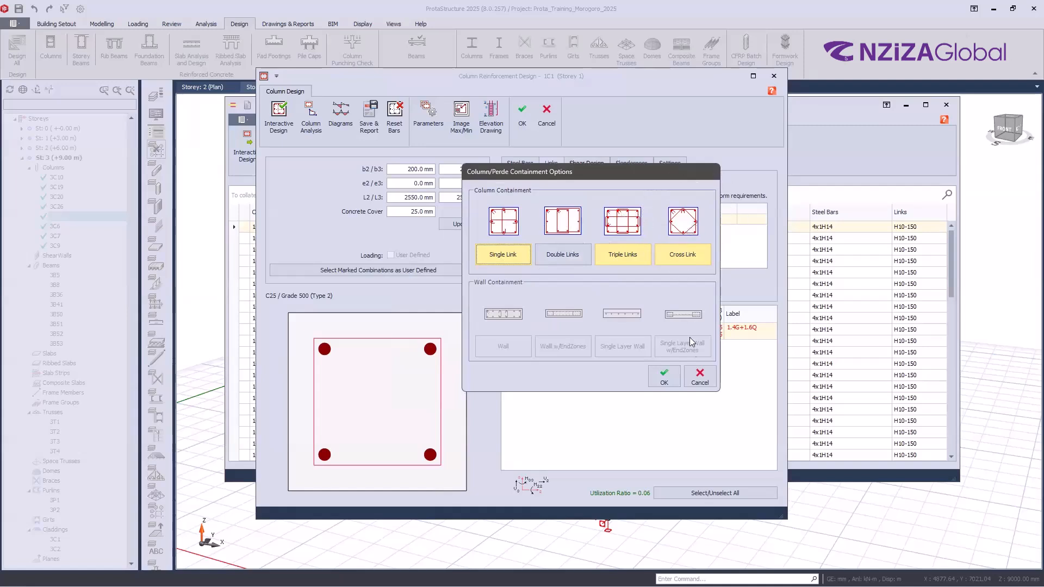
click(700, 382)
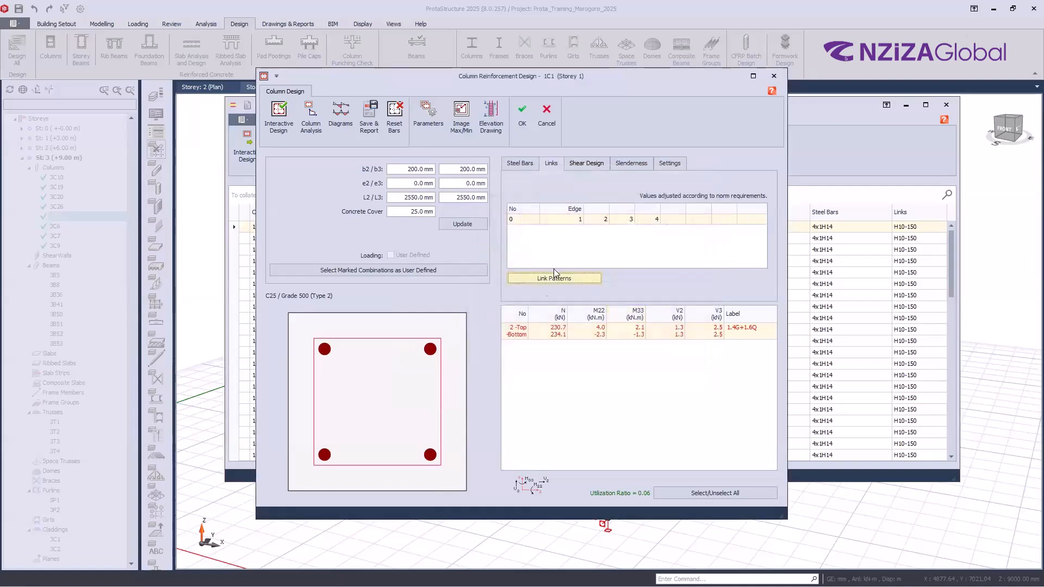
- Examine the shear design values of column 1C1 in both directions and its span and support link settings
click(587, 165)
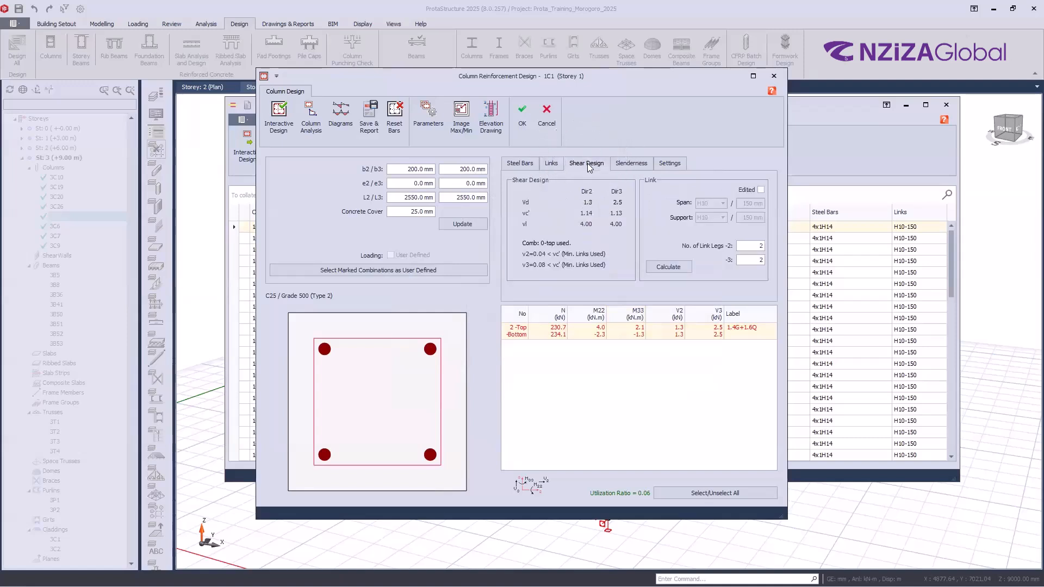
click(600, 224)
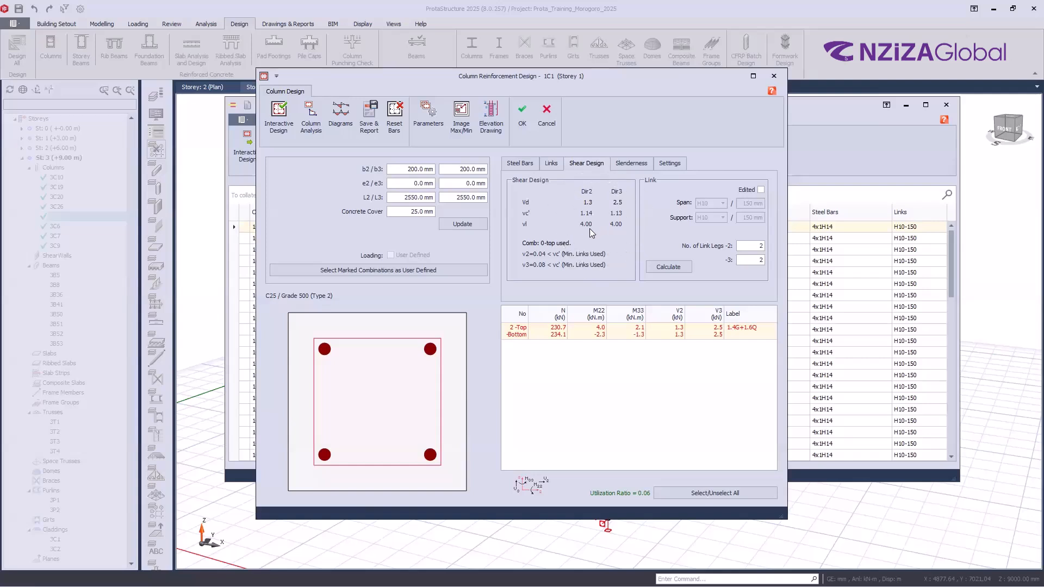
click(560, 212)
click(562, 208)
click(576, 214)
click(728, 209)
click(728, 209)
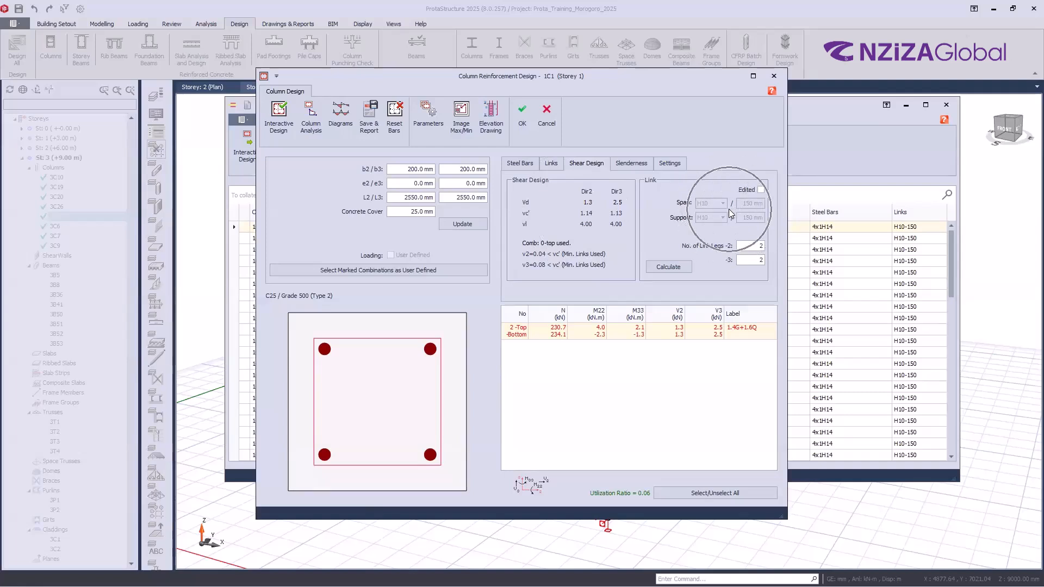
click(728, 209)
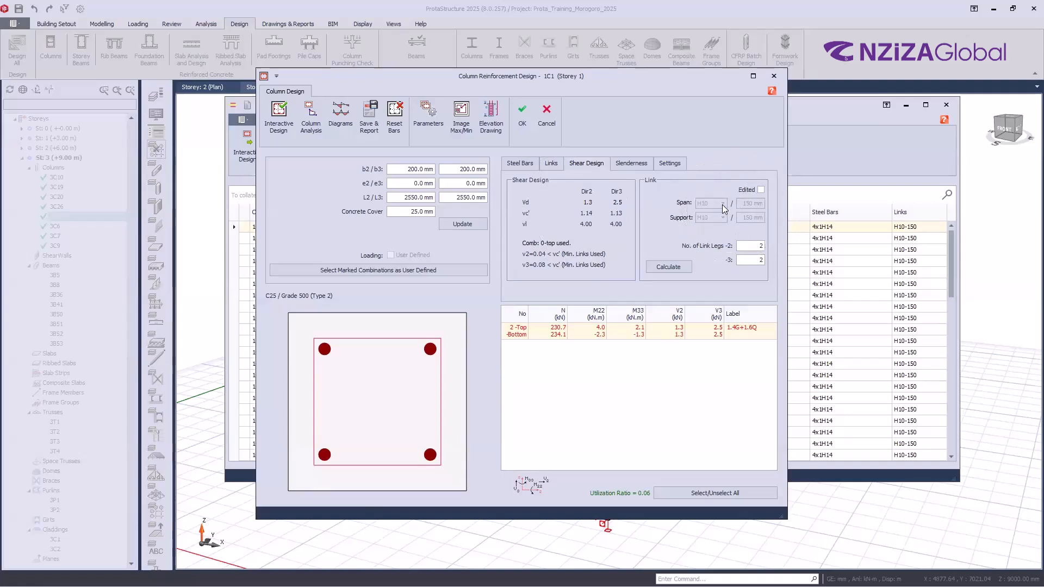
click(725, 208)
click(724, 217)
click(594, 237)
click(736, 218)
click(735, 219)
click(735, 218)
- Enable manual editing of the span and support links of column 1C1 and switch it back off
click(761, 188)
key(ctrl)
key(ctrl)
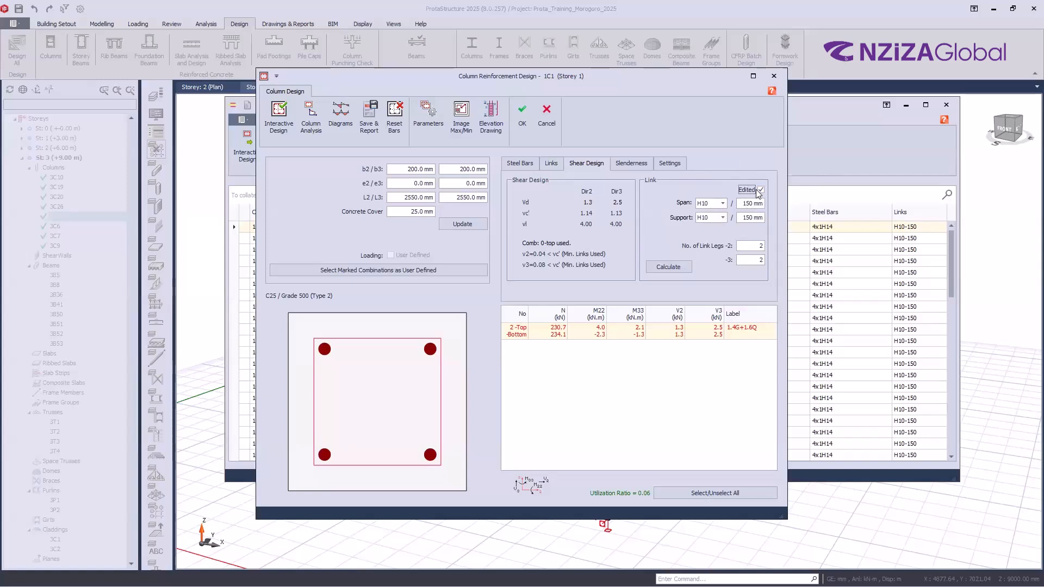
key(ctrl)
click(761, 190)
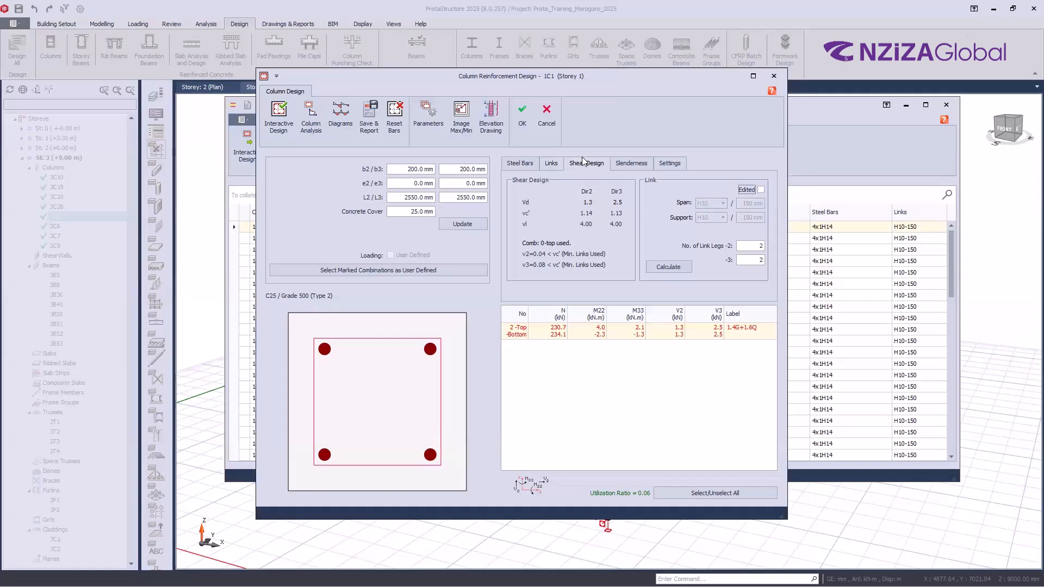
- Examine the bracing conditions, effective length factors and additional slenderness moments of column 1C1
click(632, 164)
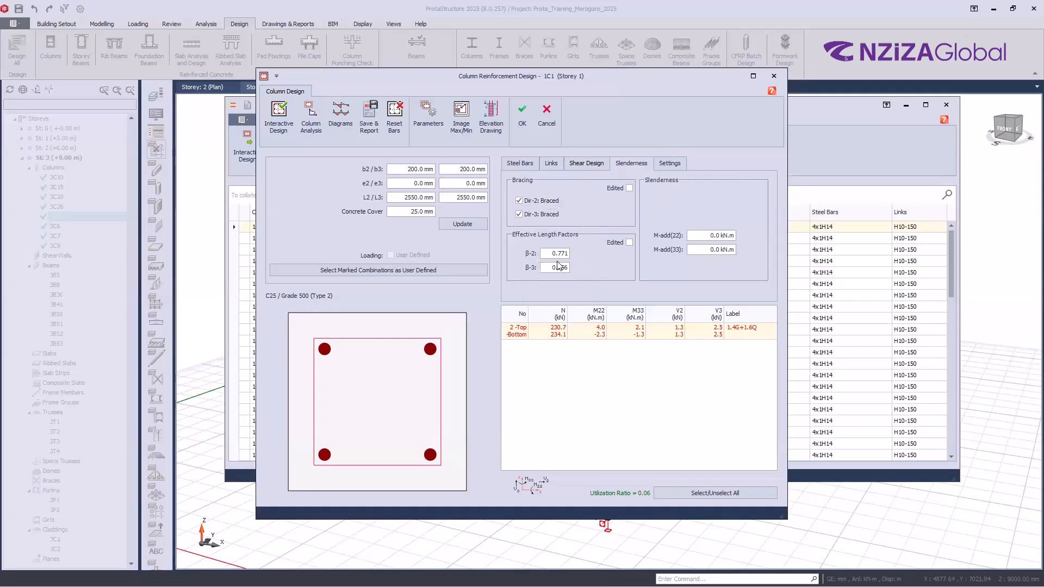
key(ctrl)
key(ctrl)
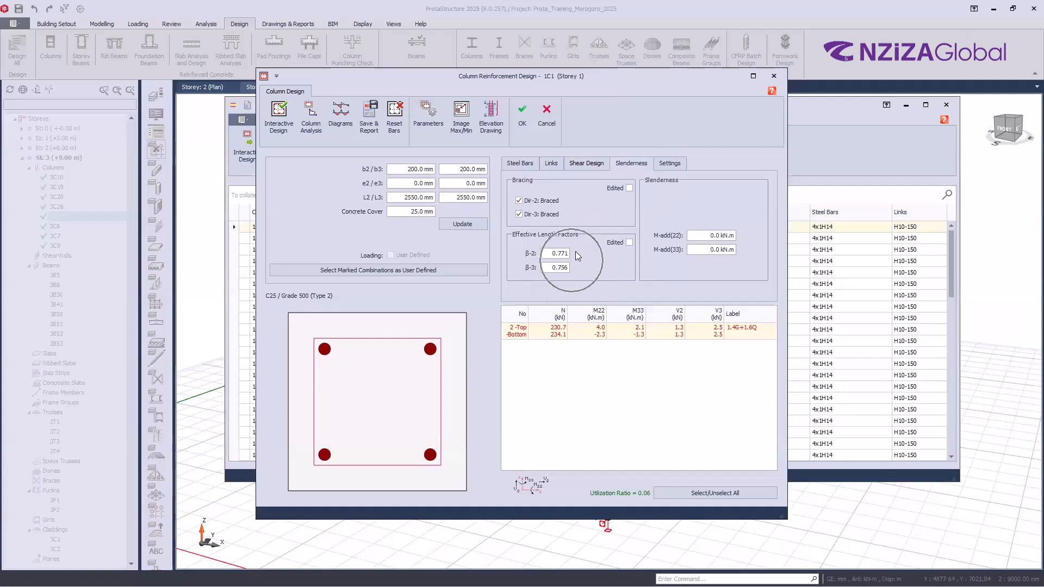
key(ctrl)
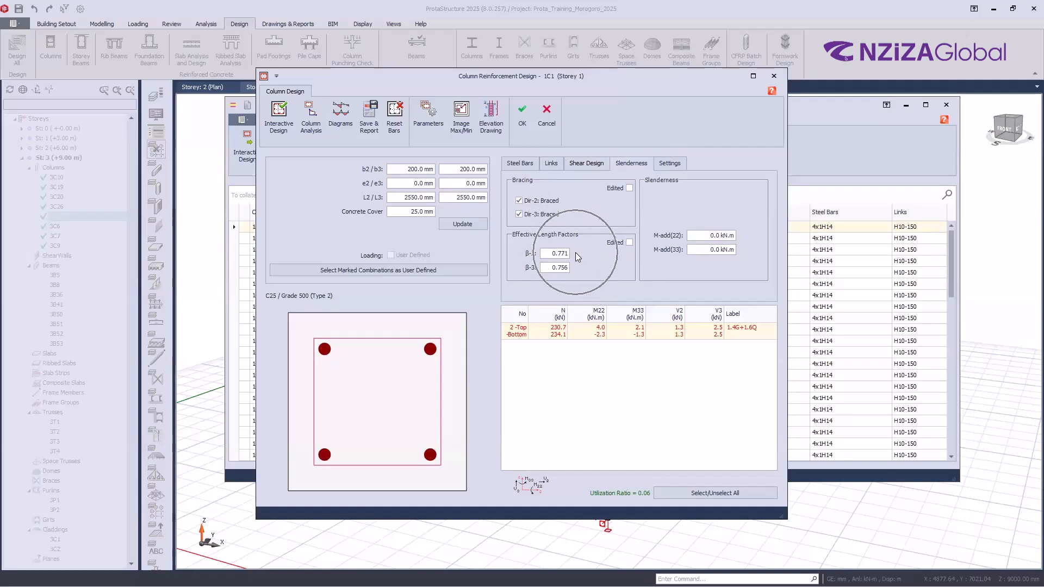
key(ctrl)
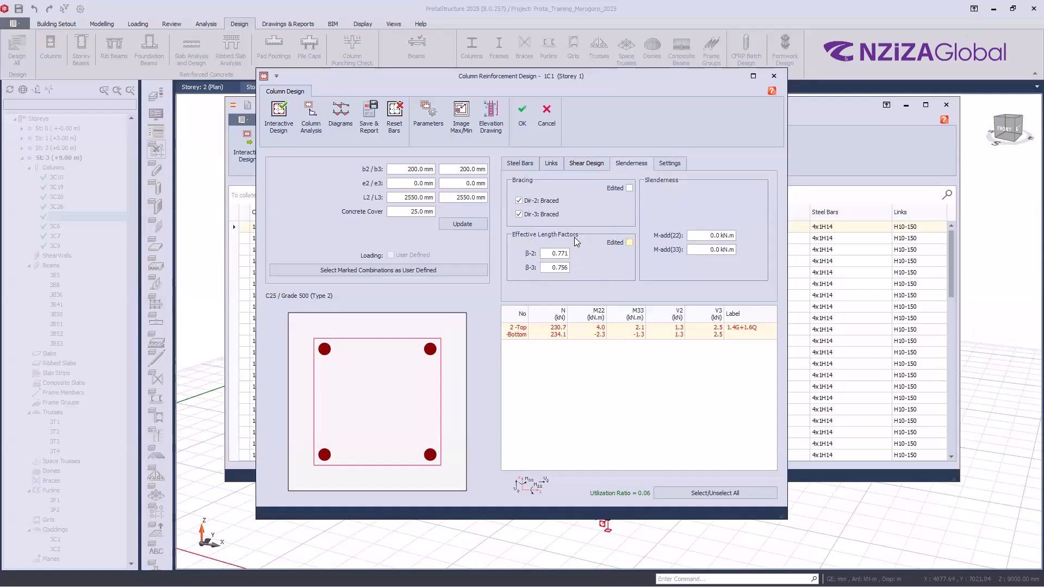
- Try the sequence number labels on the column section's bars and switch the steel labels to Rbar Diameter Text
click(664, 165)
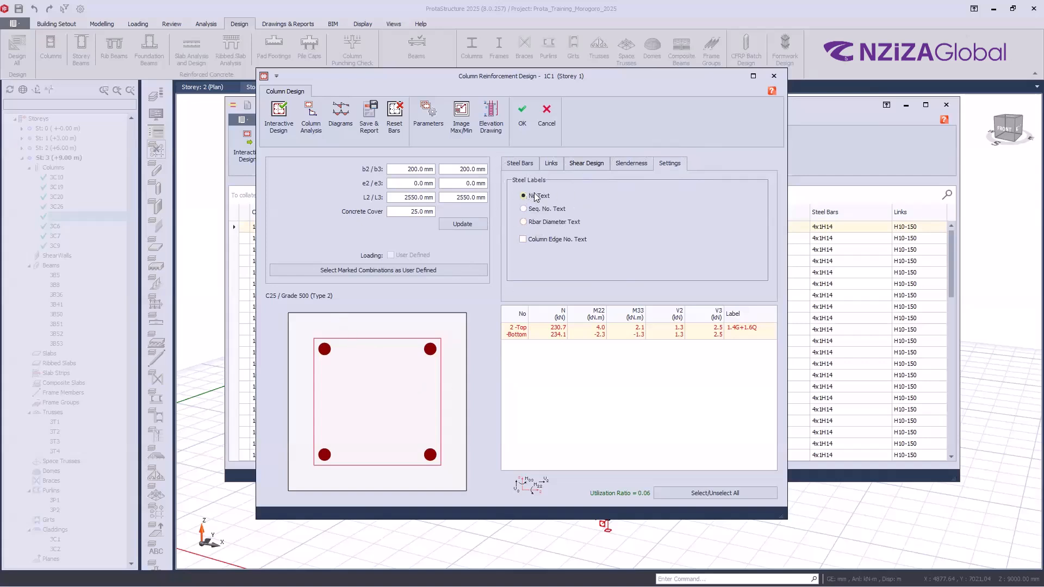
click(524, 210)
click(550, 223)
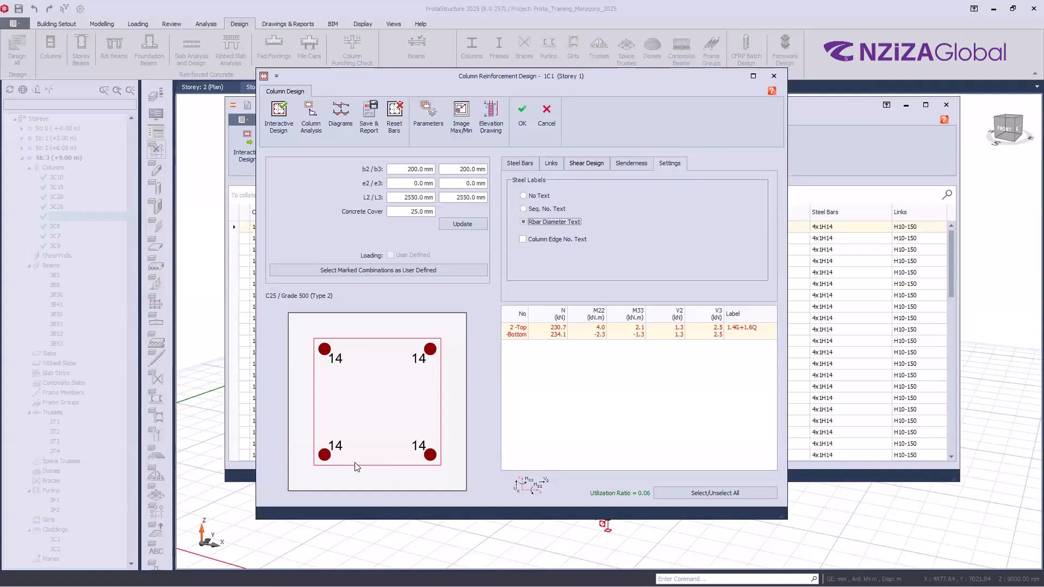
- Set the corner bar diameter of column 1C1 to H16 and check the bars in the section preview
click(520, 163)
click(704, 202)
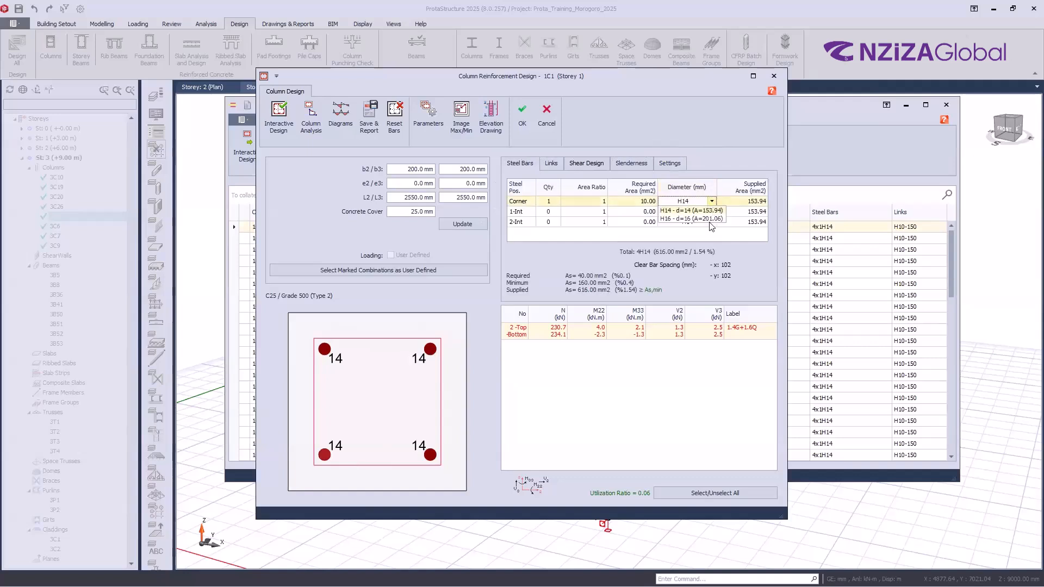
click(687, 218)
click(418, 366)
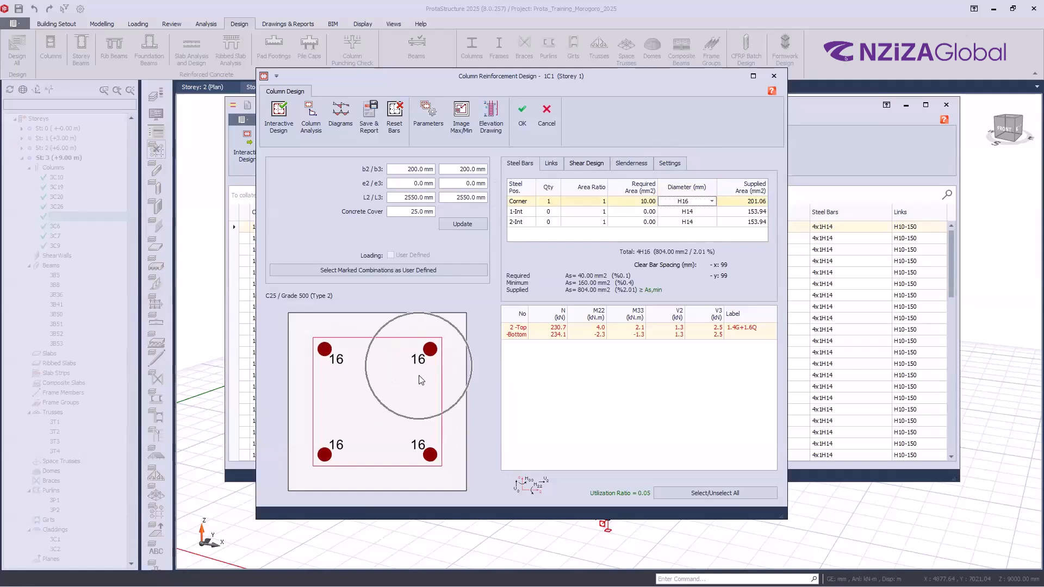
- Show the column edge numbers on the section, hide them again, set the steel labels to No Text and return to the bar table
click(671, 164)
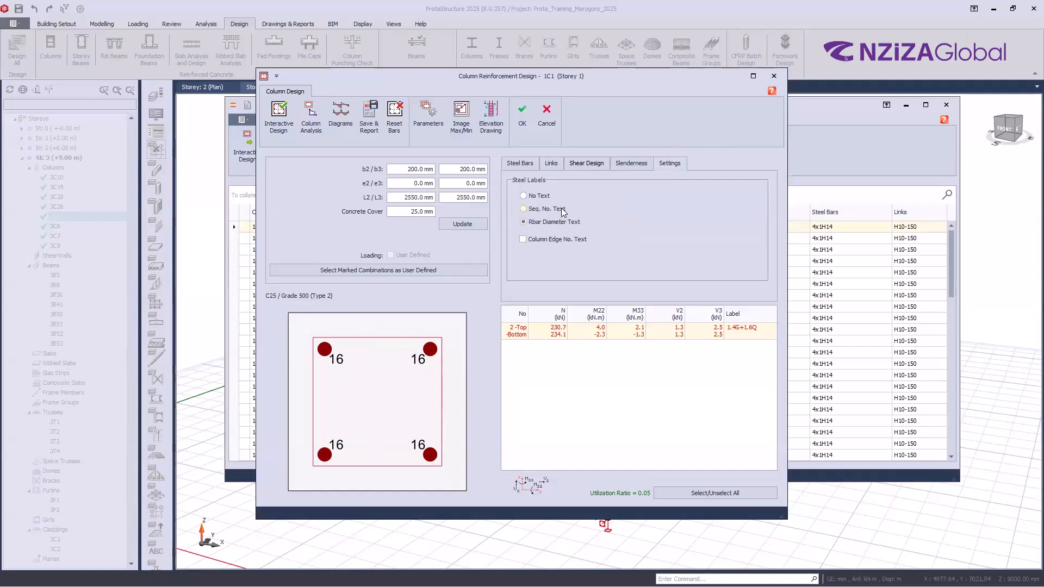
click(552, 244)
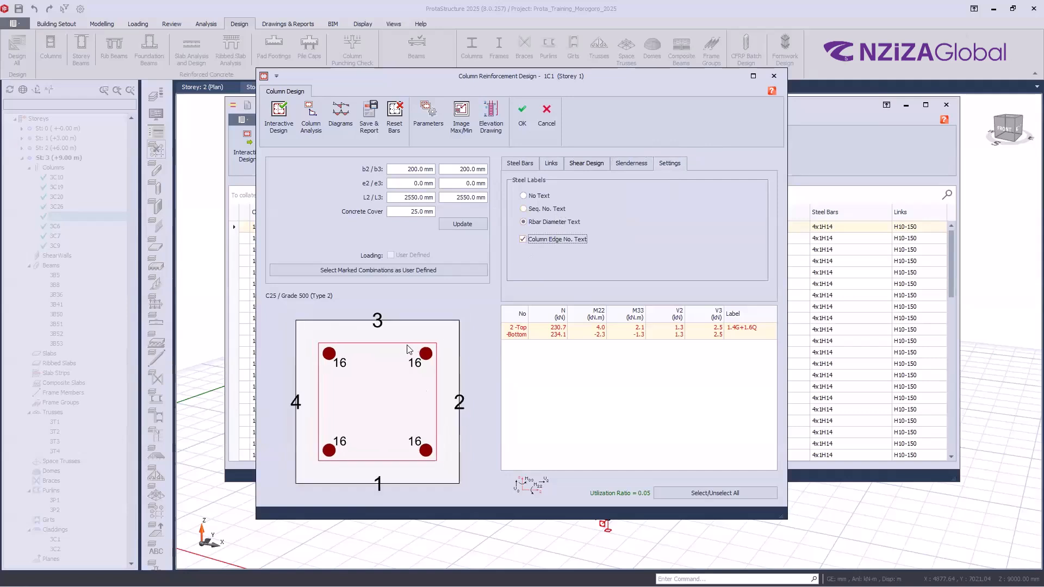
click(558, 242)
click(547, 195)
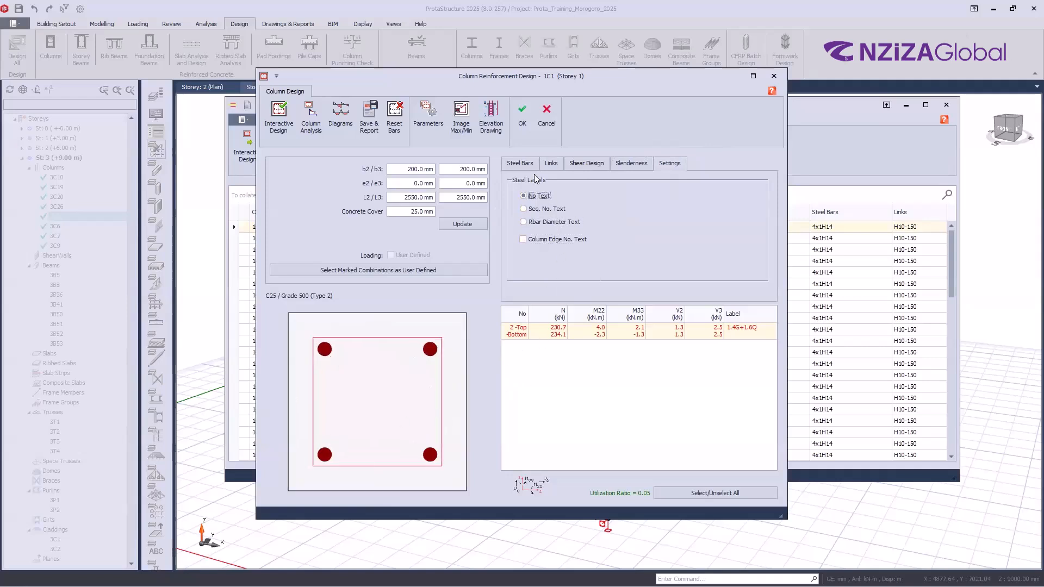
click(520, 164)
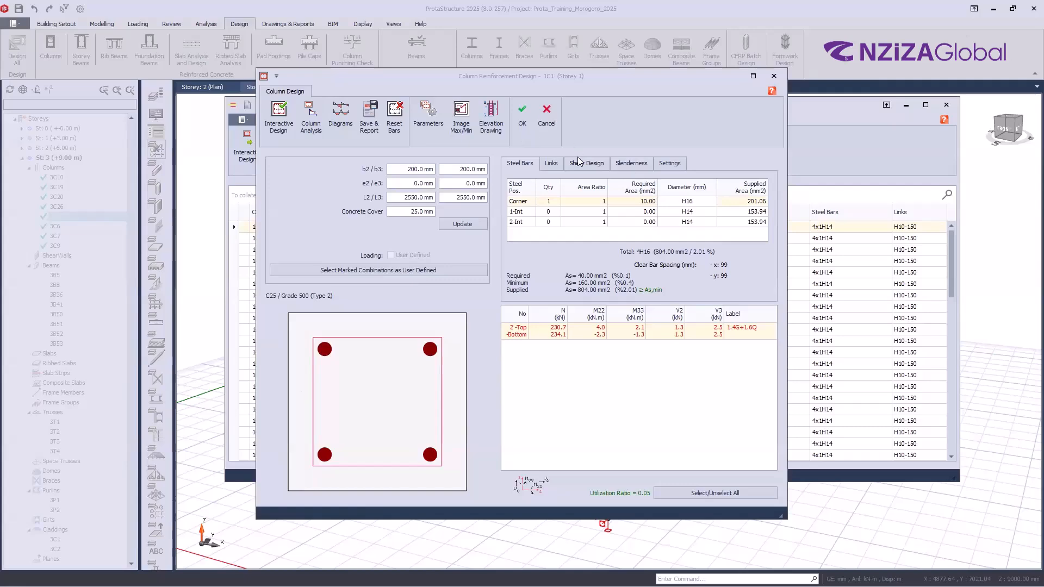
- Discard the edits made to column 1C1 and close the column reinforcement design list
click(546, 116)
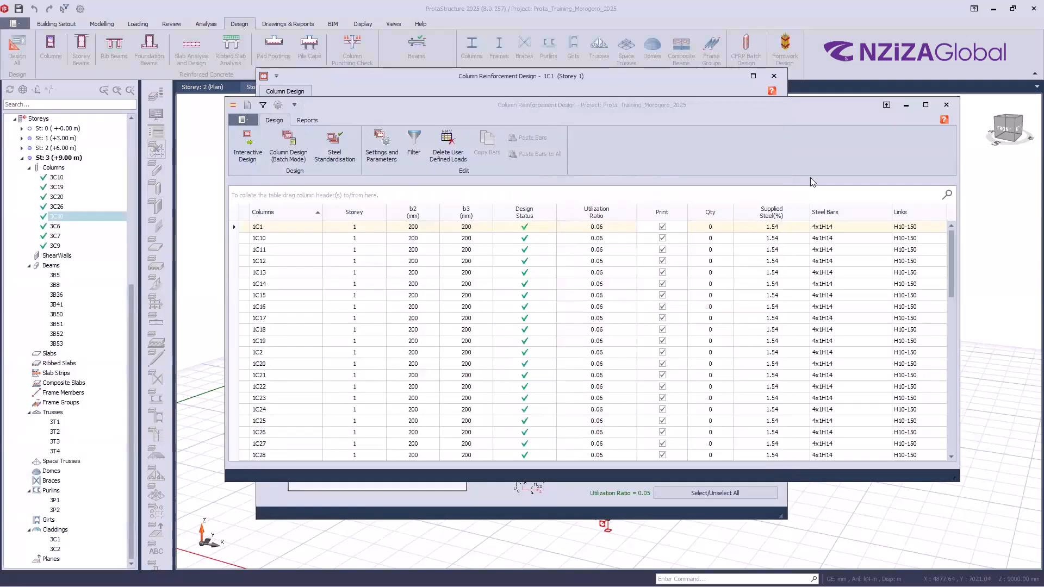
click(946, 105)
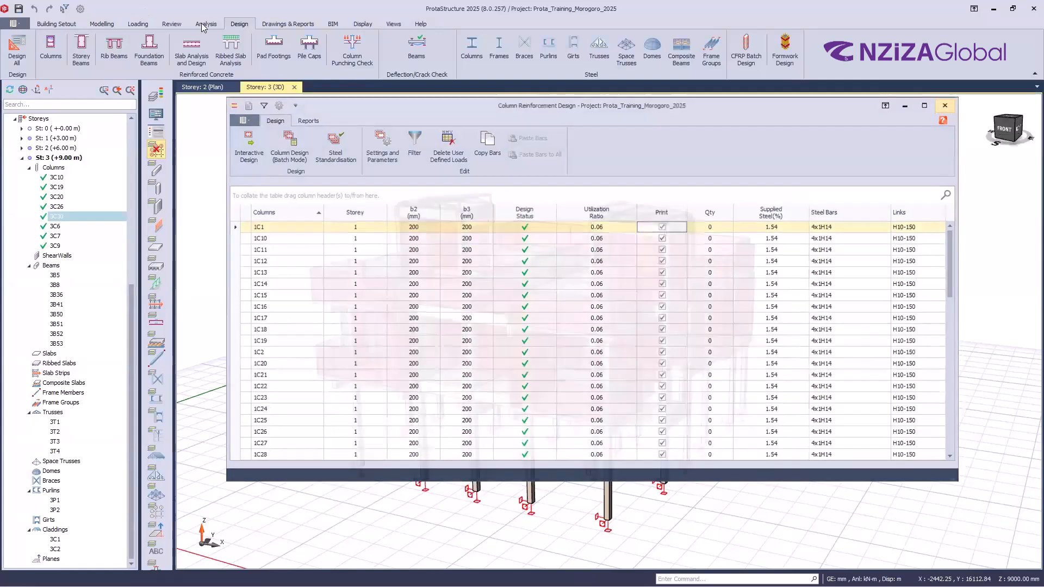
scroll(49, 54, up, 1)
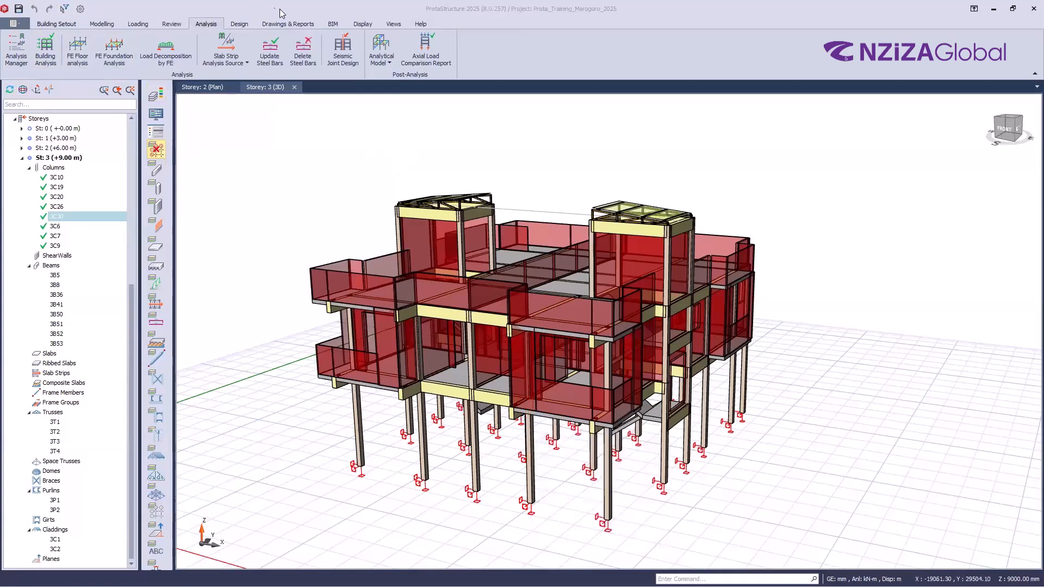
- Reopen the column reinforcement design list, open column 1C1 for interactive design, update its section data and accept the design
click(241, 26)
click(50, 52)
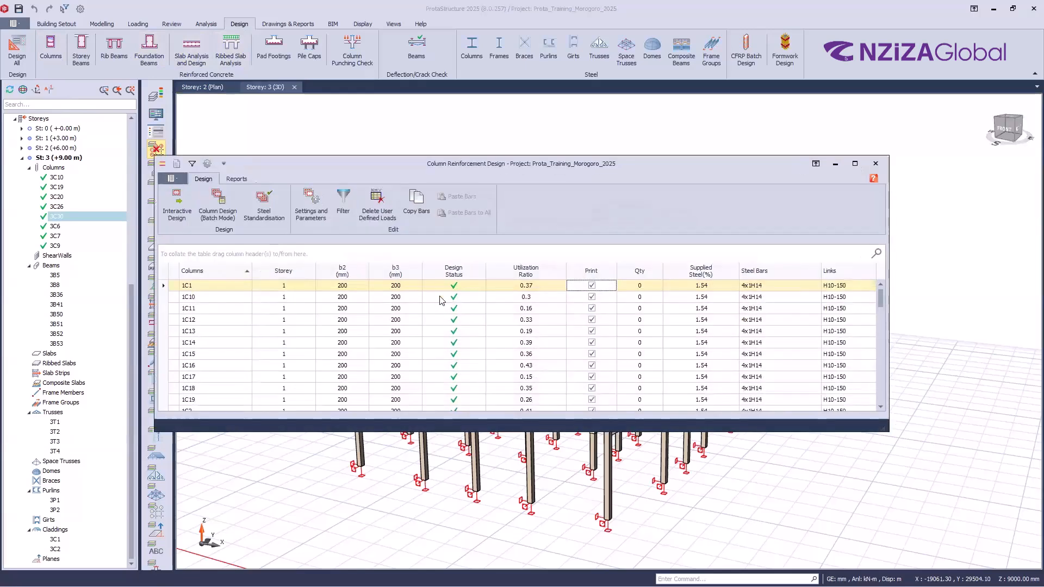
double_click(276, 284)
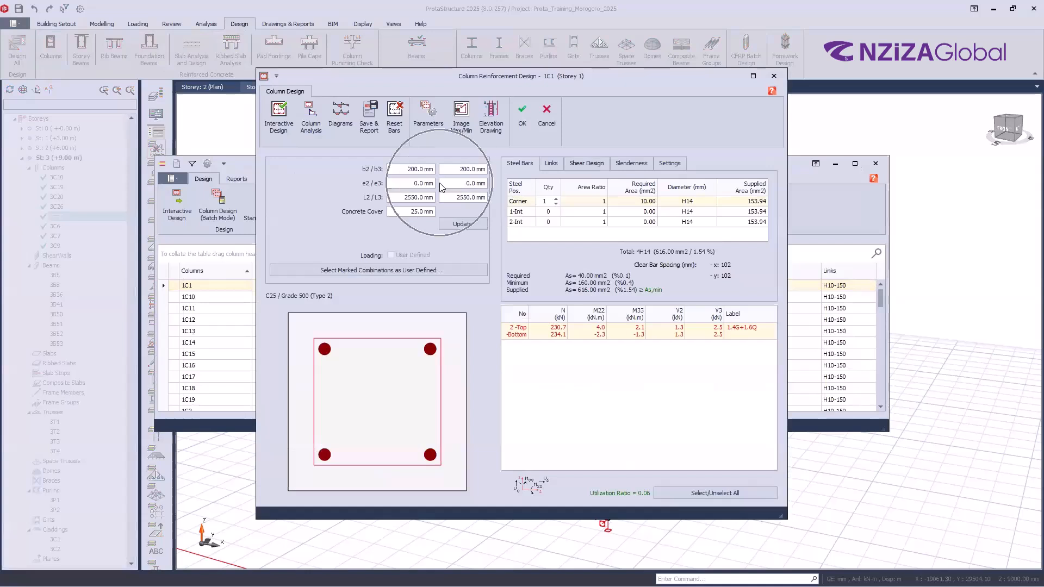
click(411, 179)
click(463, 224)
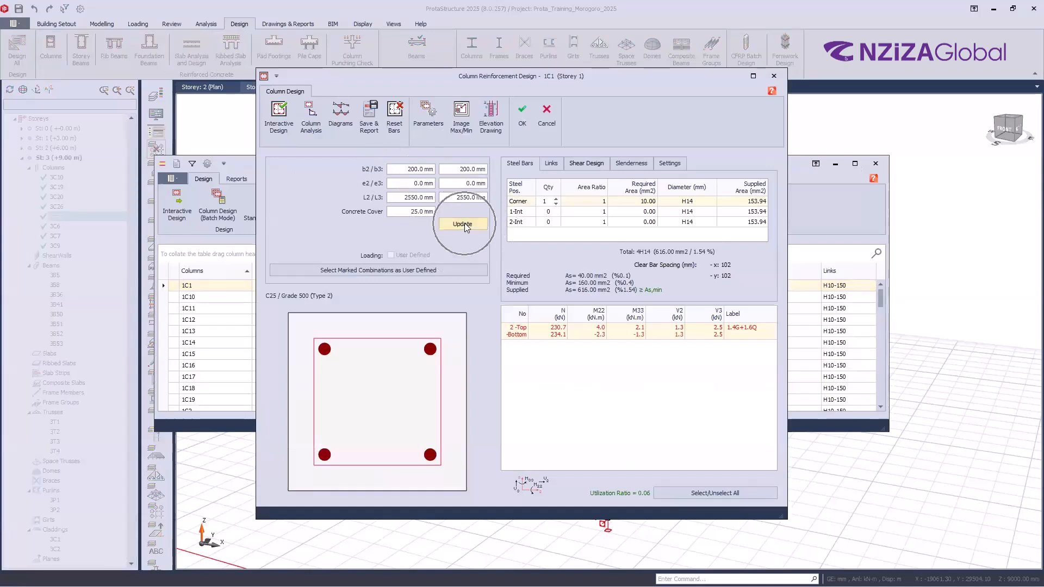
click(464, 225)
click(522, 113)
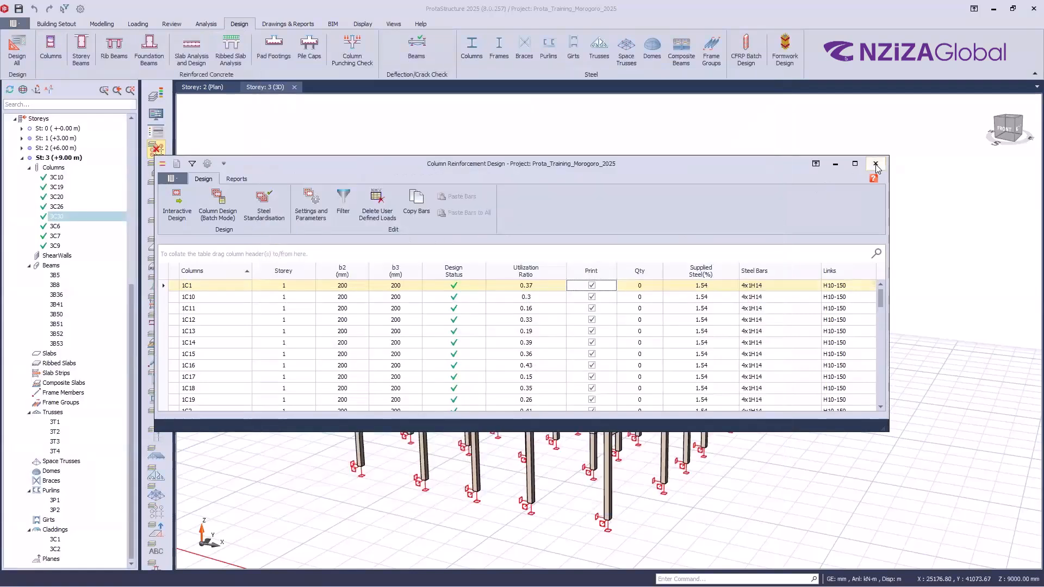
- Close the column reinforcement design list and open the building analysis
click(876, 164)
click(206, 24)
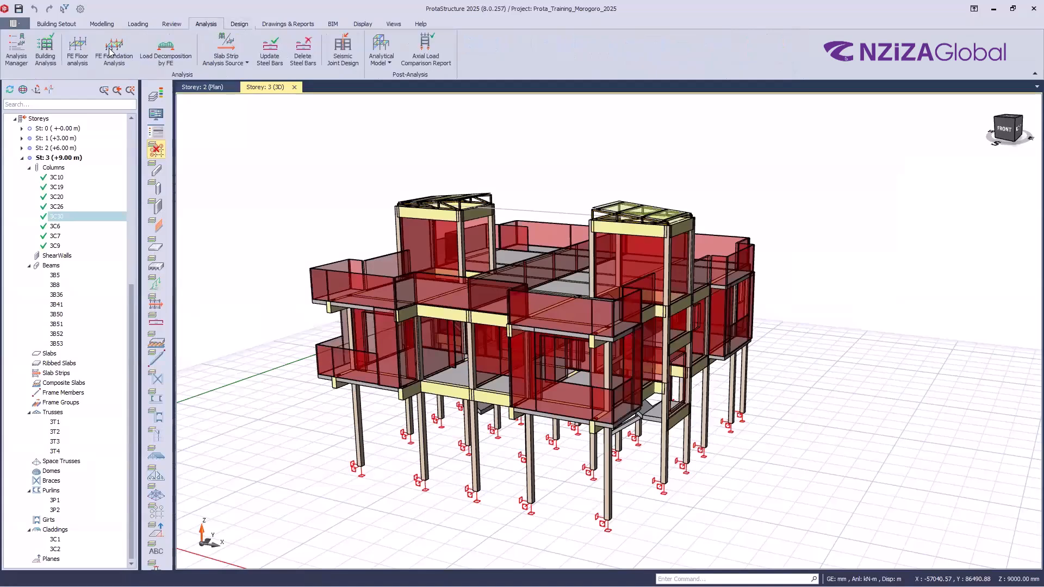
click(53, 64)
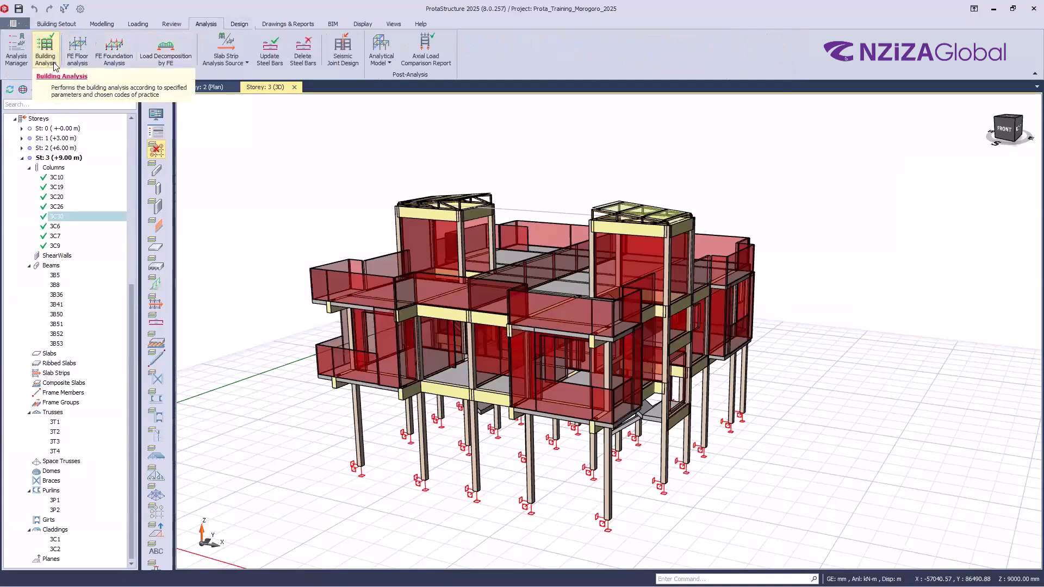
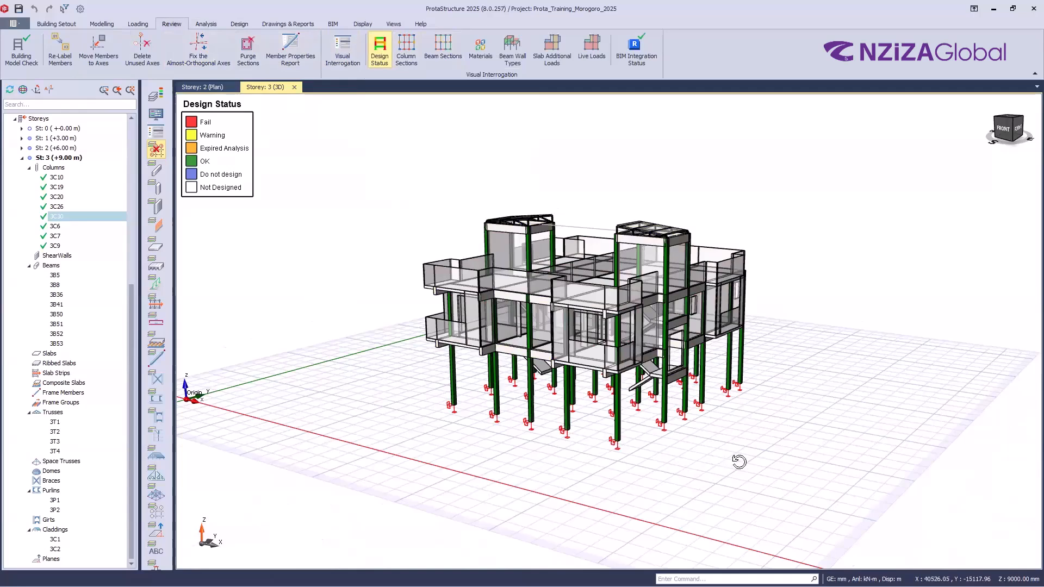
- Examine the colour-coded design status of the columns from all sides of the 3D model and turn the status display off
middle_drag(597, 431, 735, 454)
scroll(718, 460, up, 3)
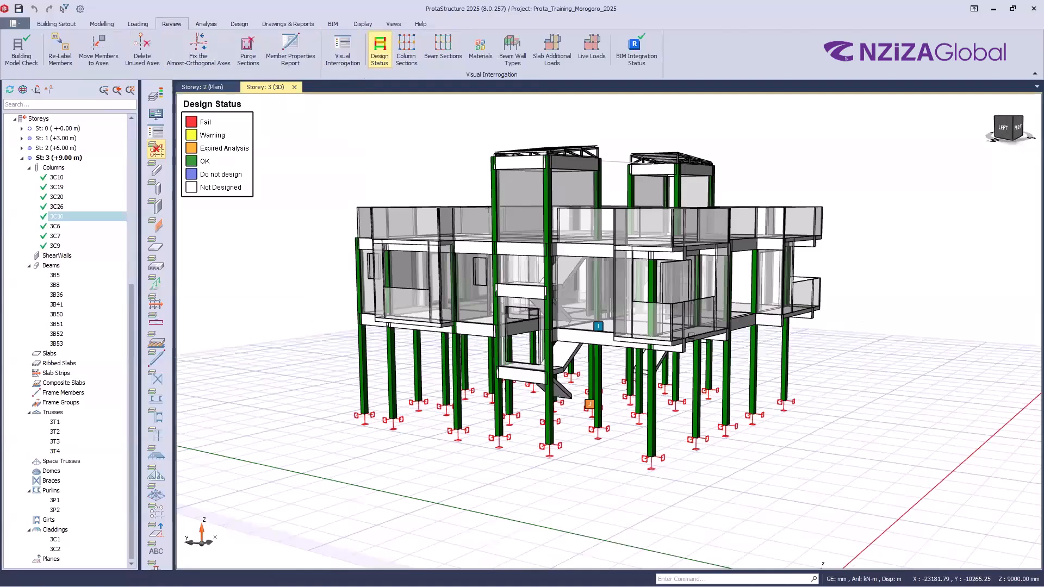
scroll(600, 281, up, 2)
middle_drag(600, 280, 564, 300)
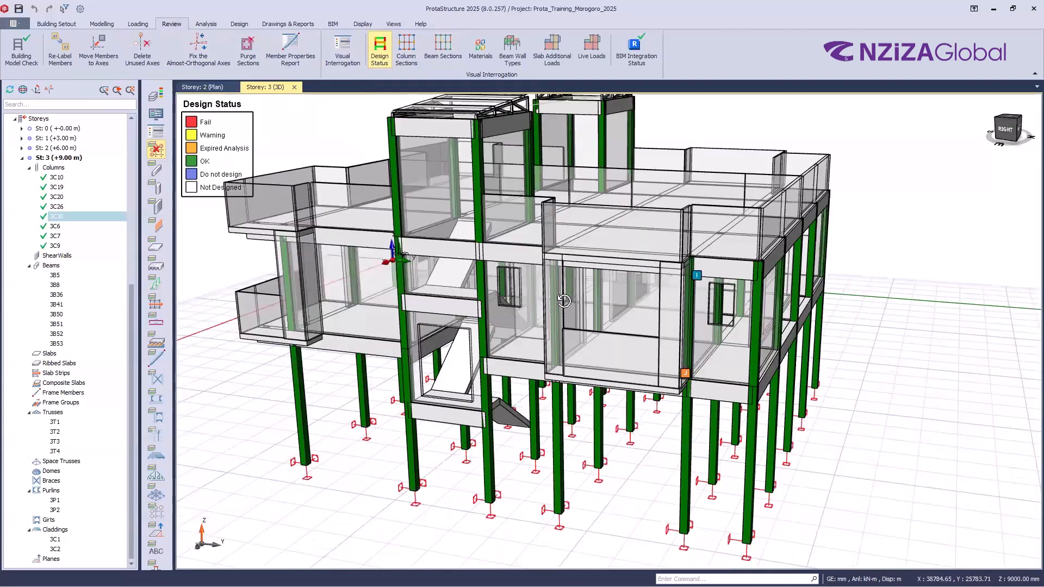
middle_drag(538, 226, 137, 196)
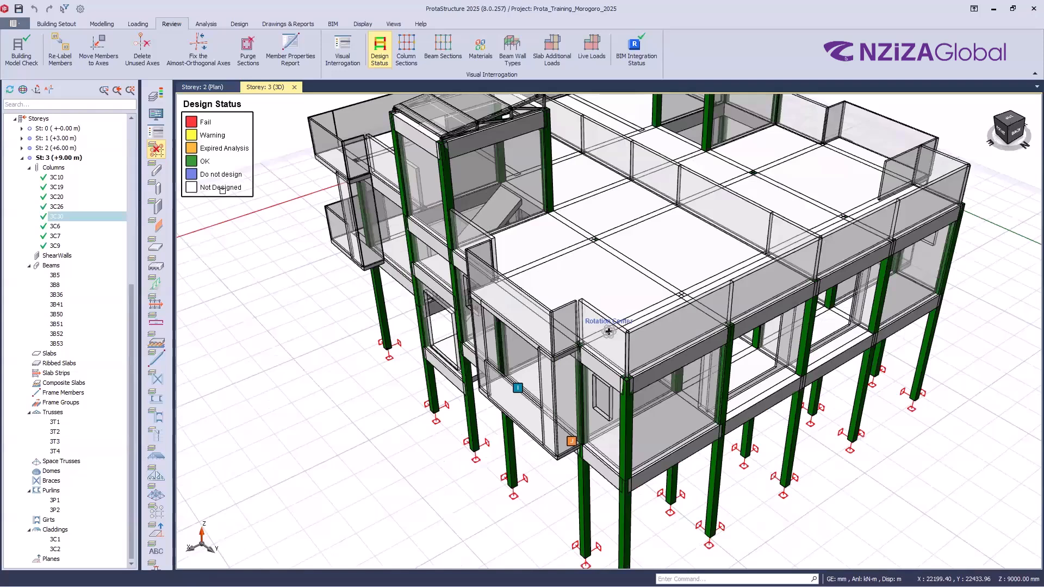
scroll(222, 190, down, 2)
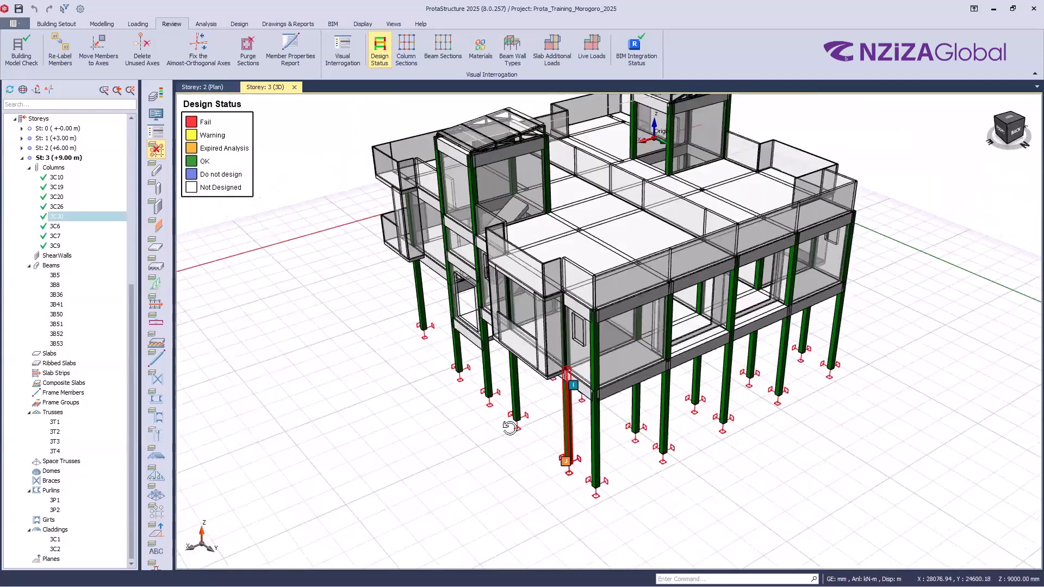
click(380, 52)
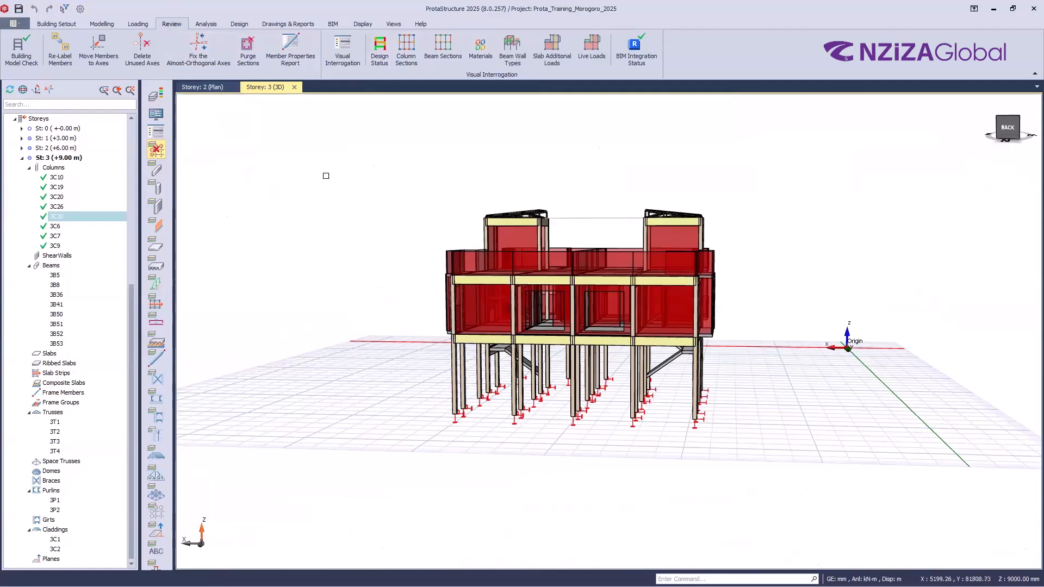
- Open the column reinforcement design list, reposition its window and make it taller to show more columns
click(239, 24)
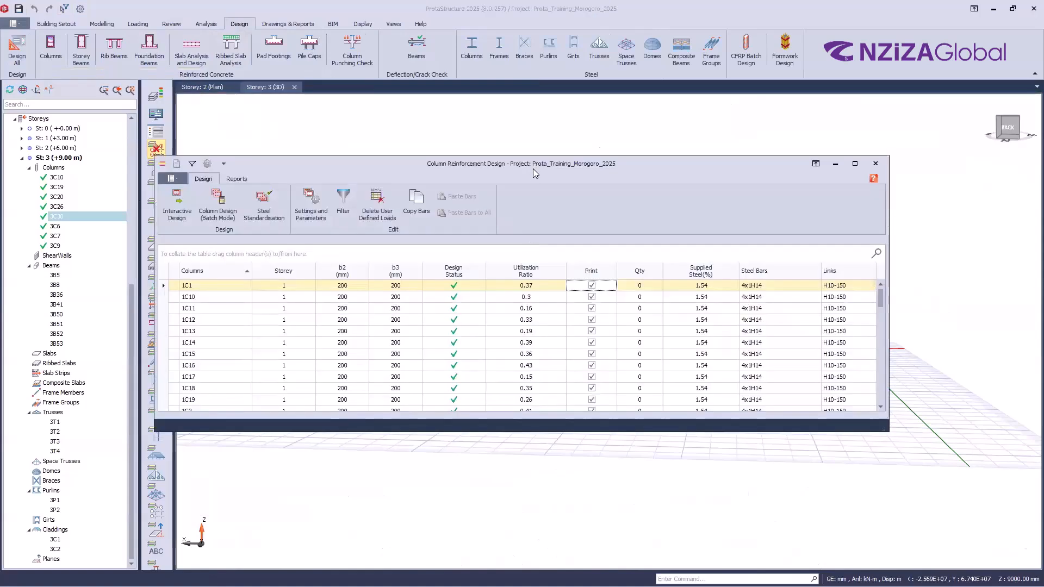
drag(533, 169, 587, 155)
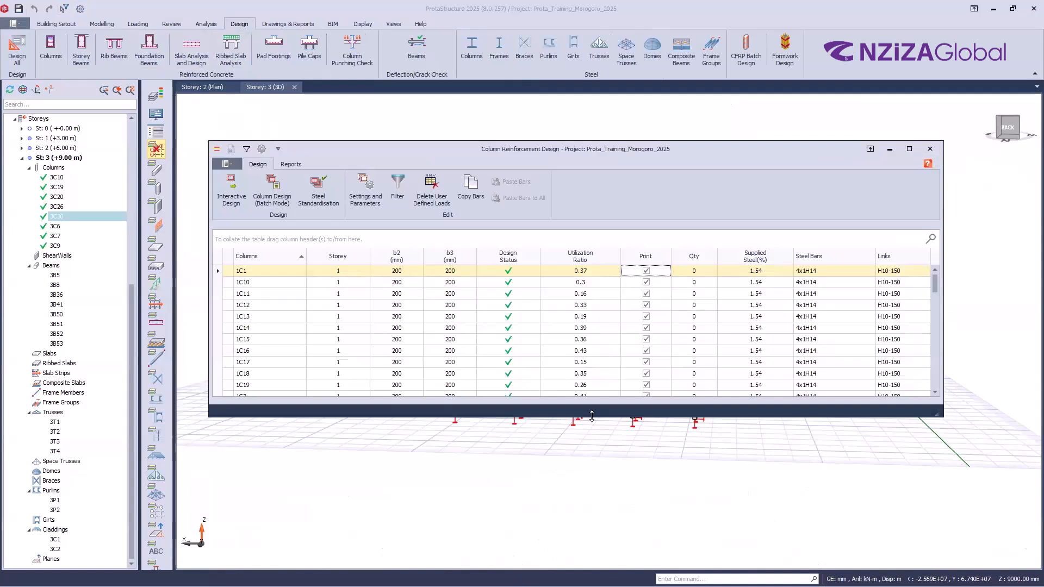
drag(592, 416, 592, 522)
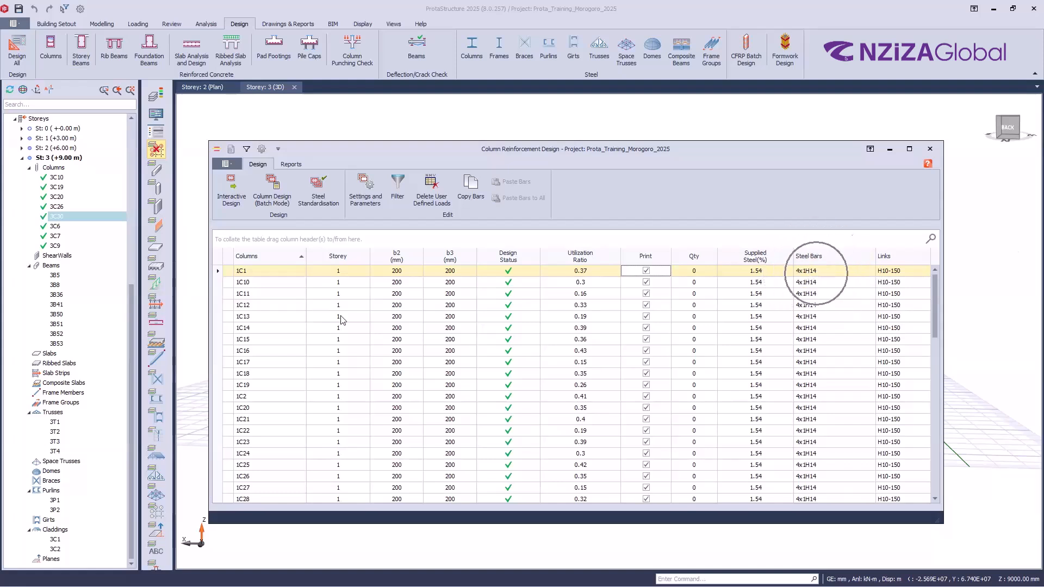
- Set the 1-Int bar quantity of column 1C1 to 1 and accept the design
double_click(324, 276)
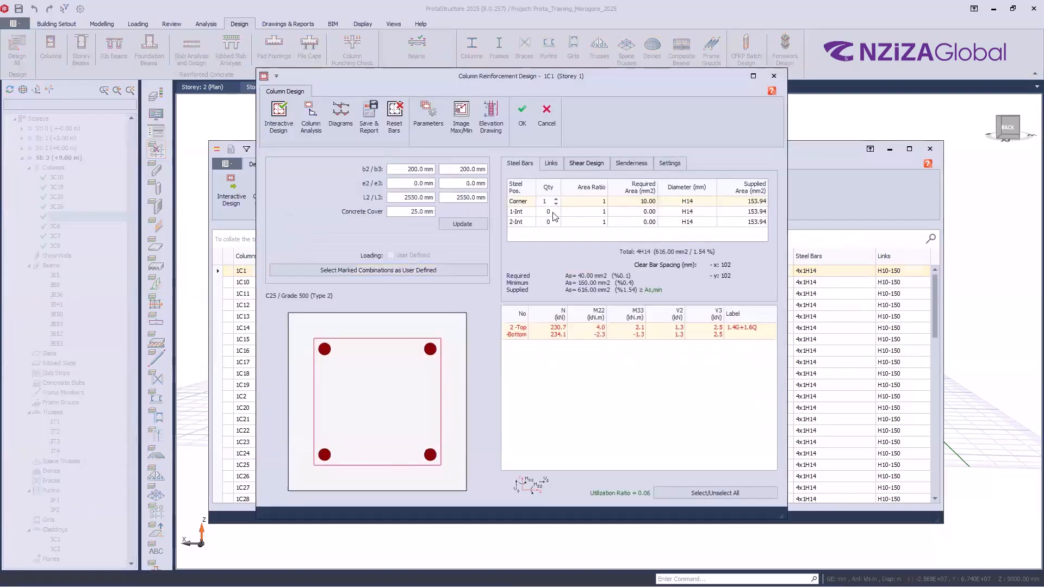
click(548, 212)
click(556, 209)
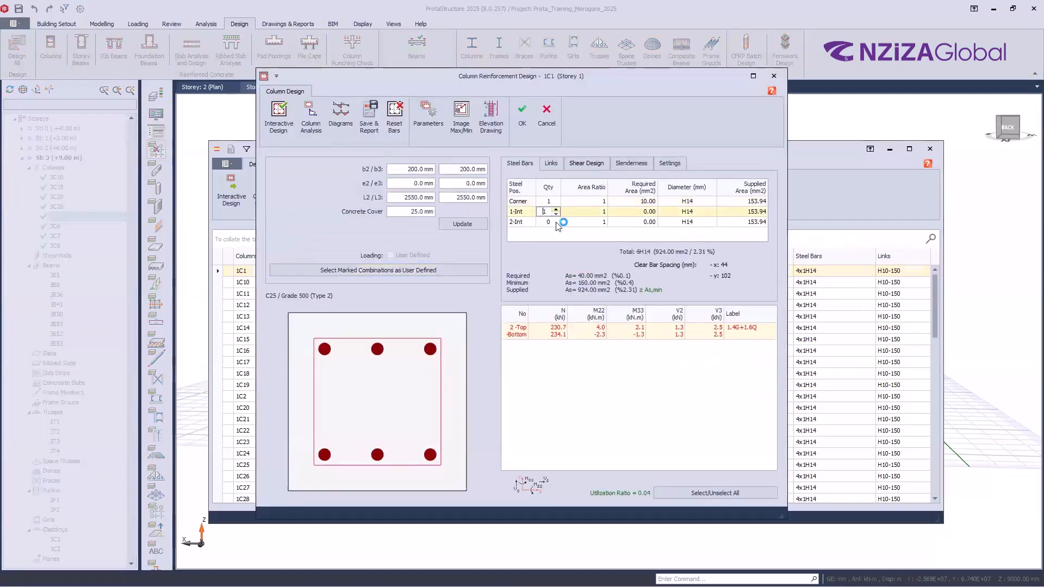
click(523, 112)
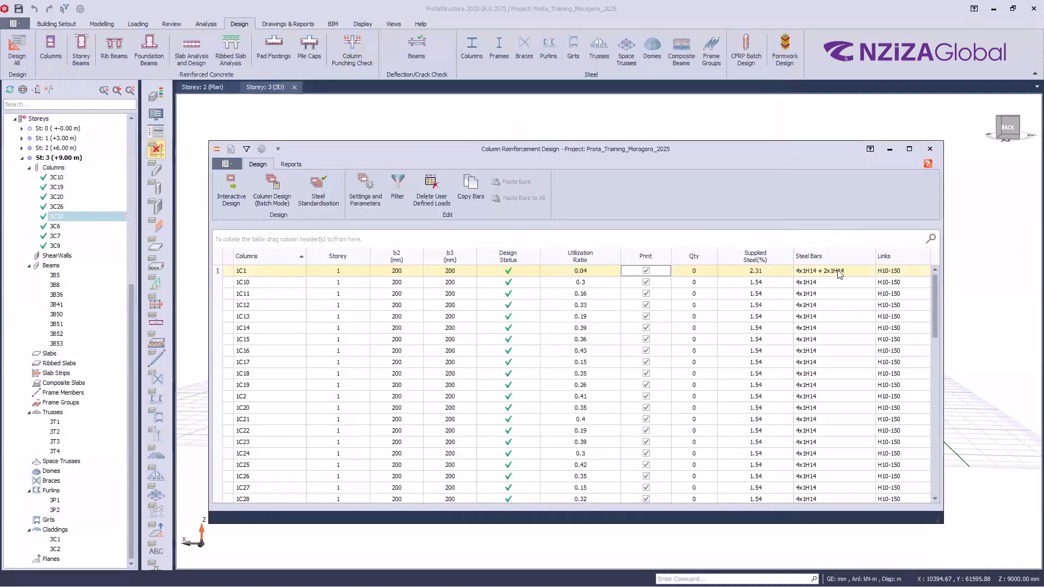
- Copy the bars of column 1C1, paste them to all columns and review the steel bars and utilization ratios across the list
click(316, 324)
click(324, 271)
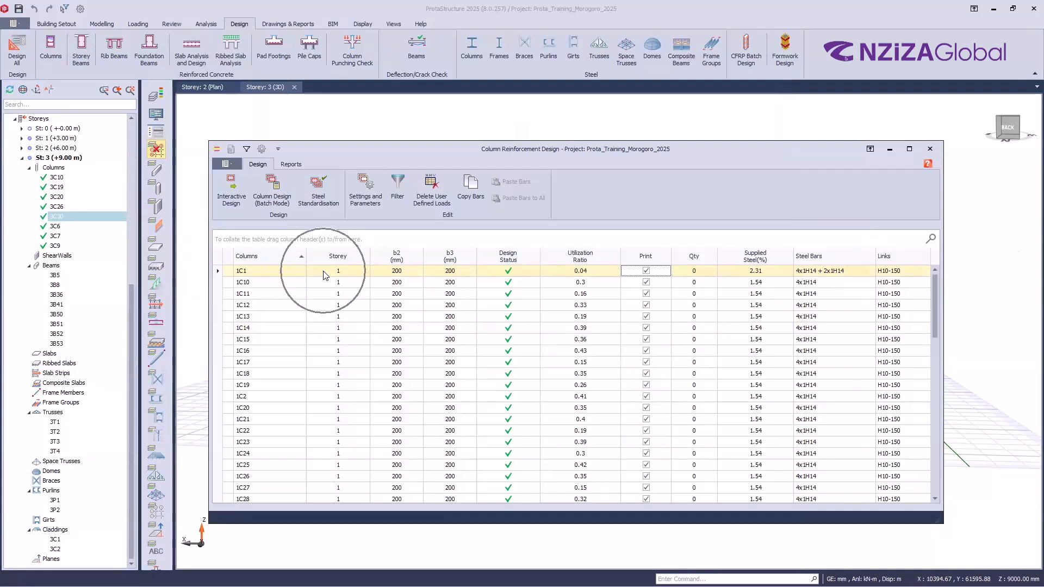
click(322, 271)
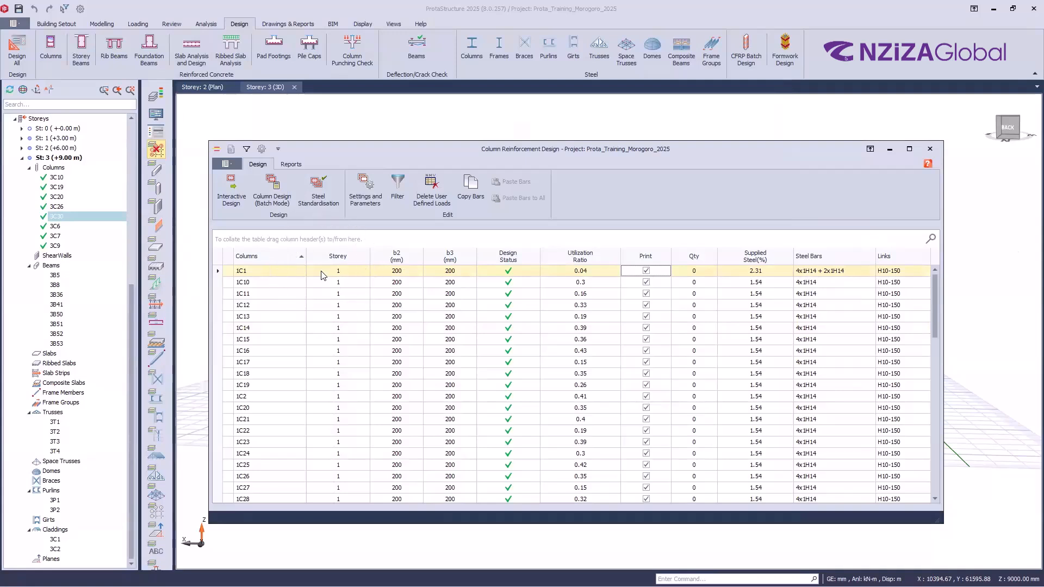
click(470, 194)
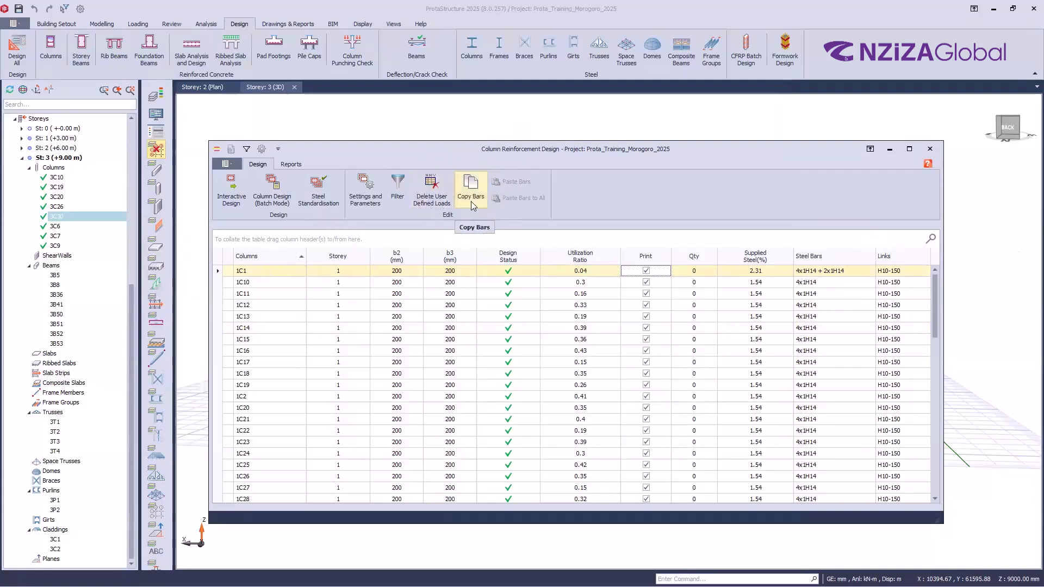
click(474, 193)
click(474, 199)
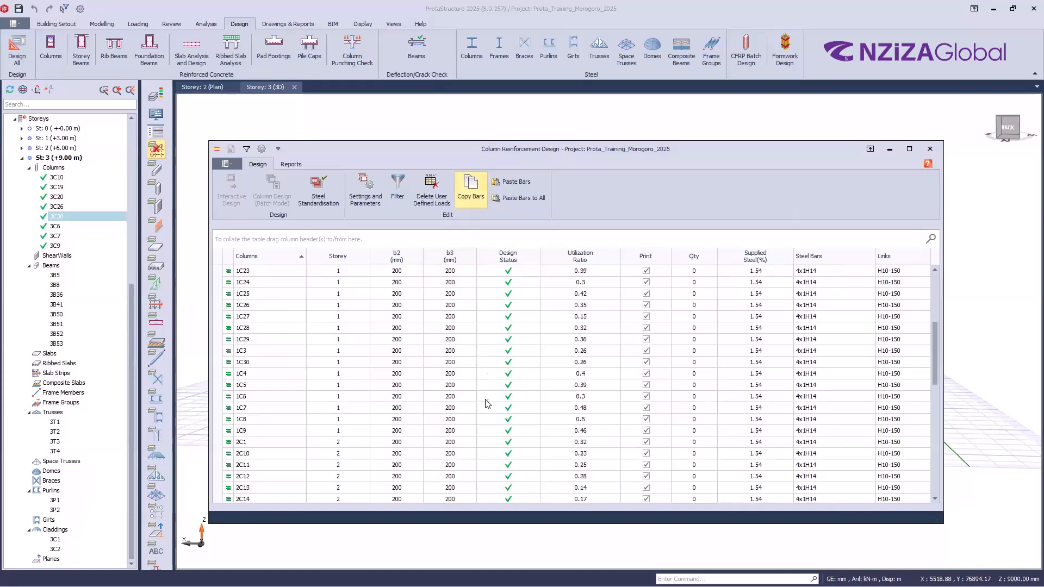
click(531, 202)
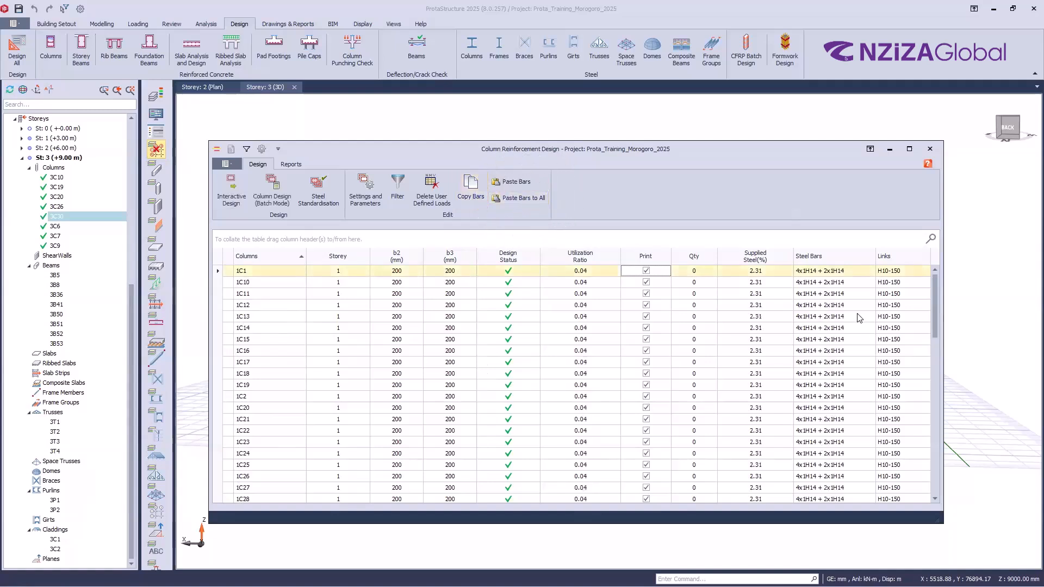
scroll(860, 332, down, 2)
scroll(860, 338, down, 14)
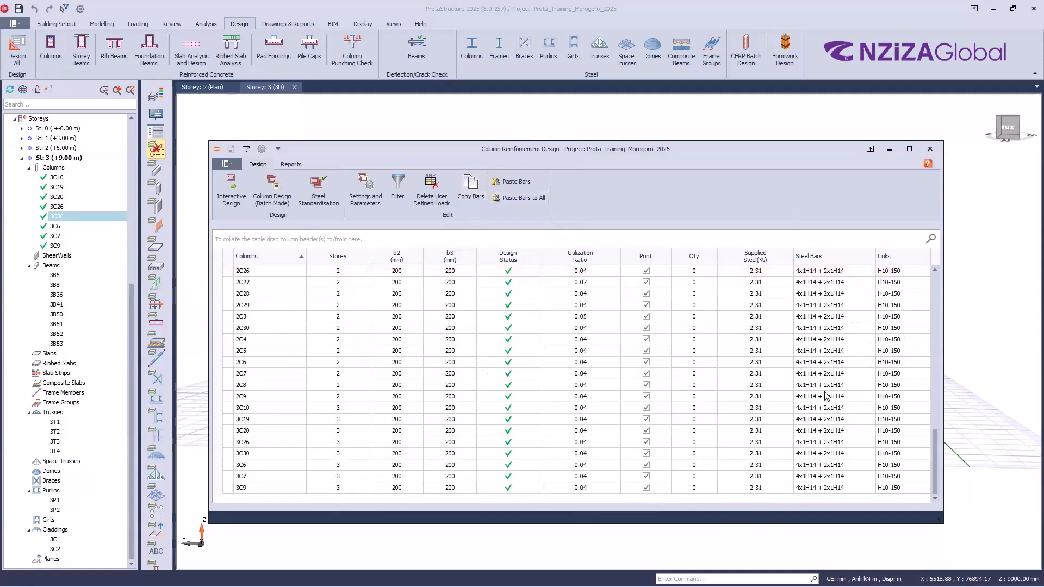
scroll(818, 332, up, 16)
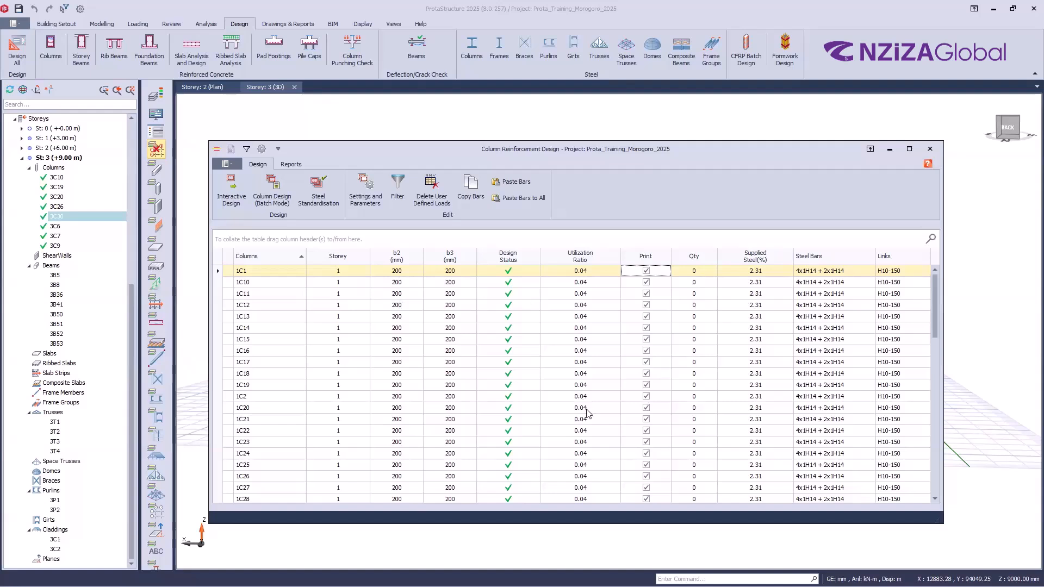
scroll(529, 321, down, 1)
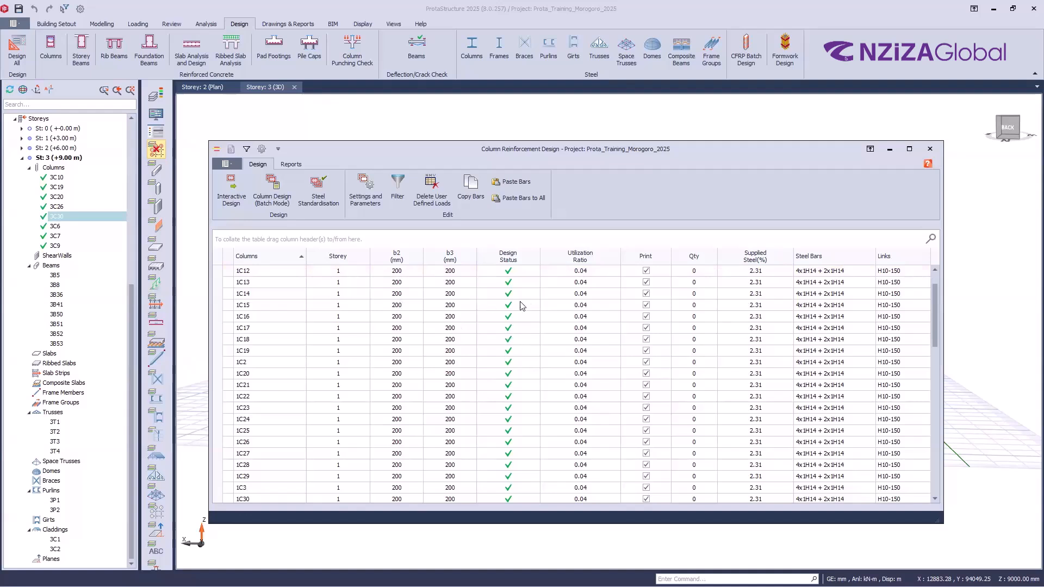
scroll(424, 400, up, 1)
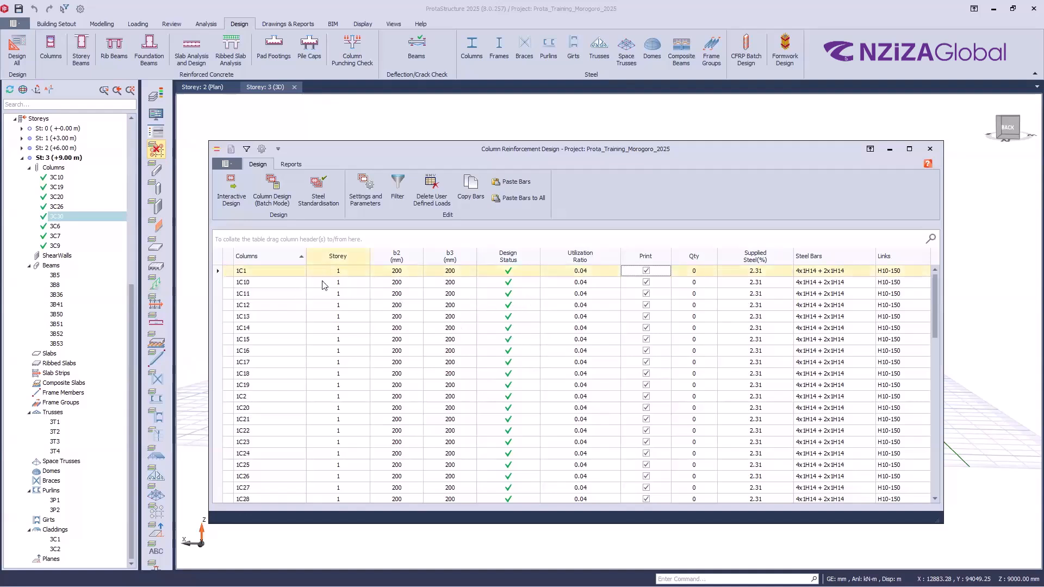
- Reopen column 1C1, try a 2-Int bar quantity of 1, set both the 1-Int and 2-Int quantities to 0 and accept the design
double_click(843, 277)
click(552, 212)
click(557, 222)
click(557, 214)
click(555, 225)
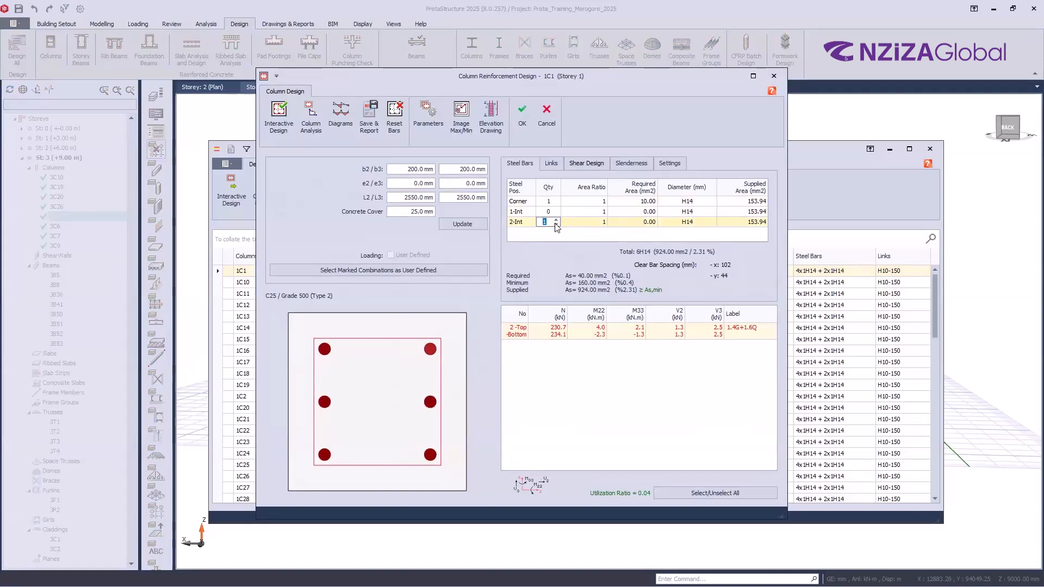
click(555, 224)
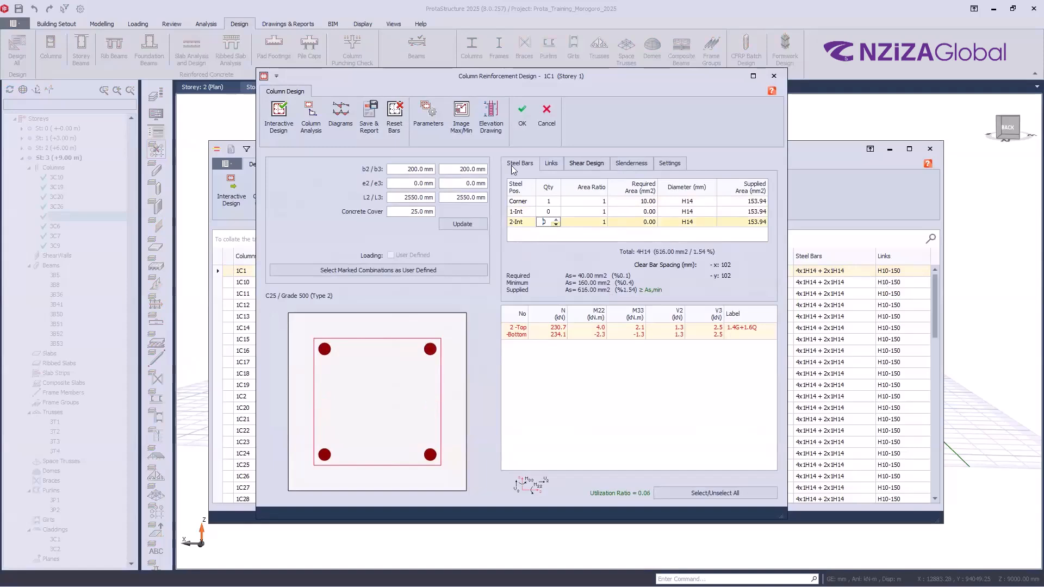
click(528, 117)
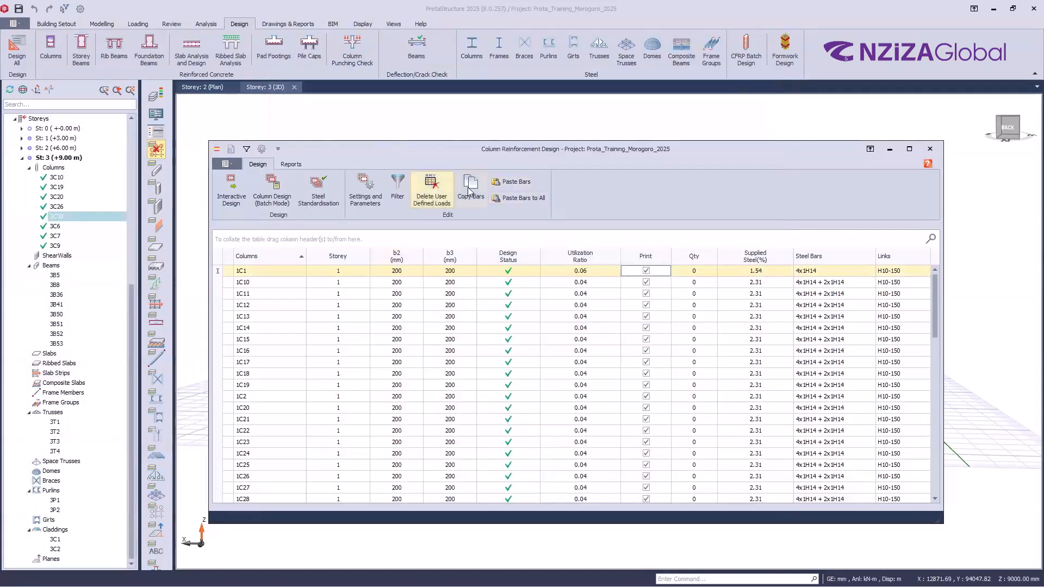
- Copy the four-bar layout of column 1C1 to all columns and reopen column 1C1 for interactive design
click(470, 190)
click(519, 198)
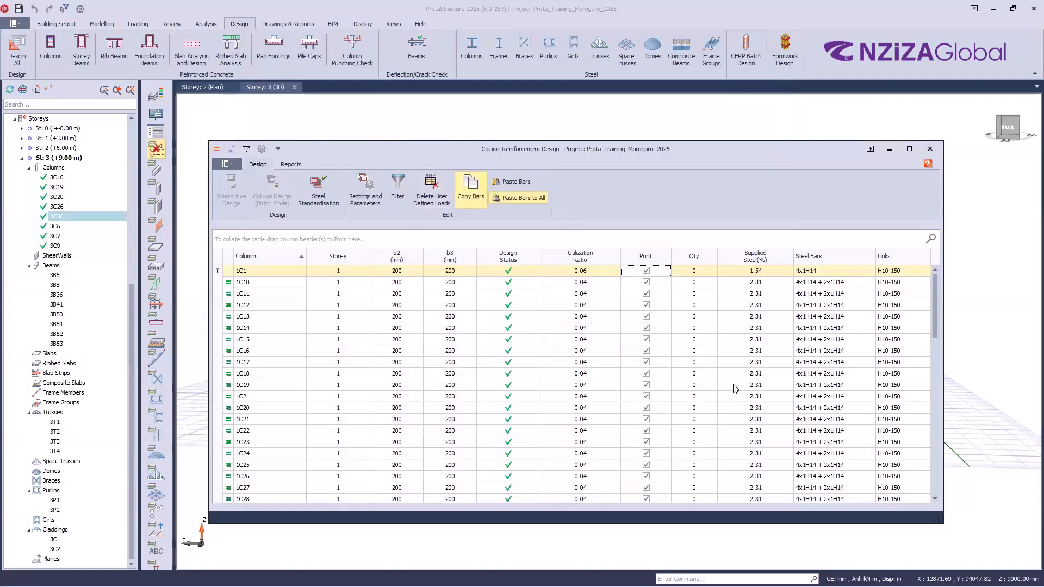
double_click(438, 275)
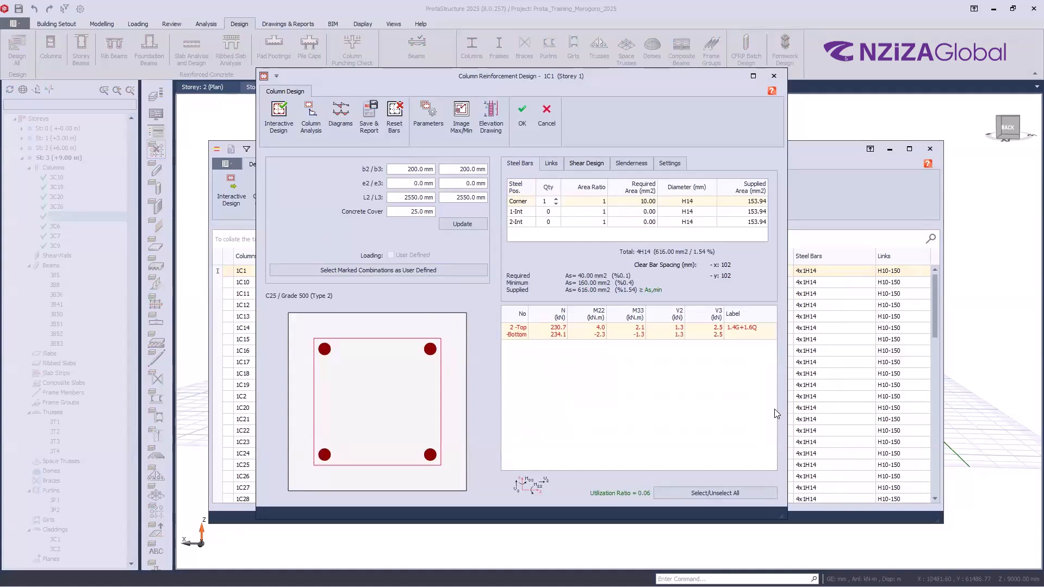
click(498, 127)
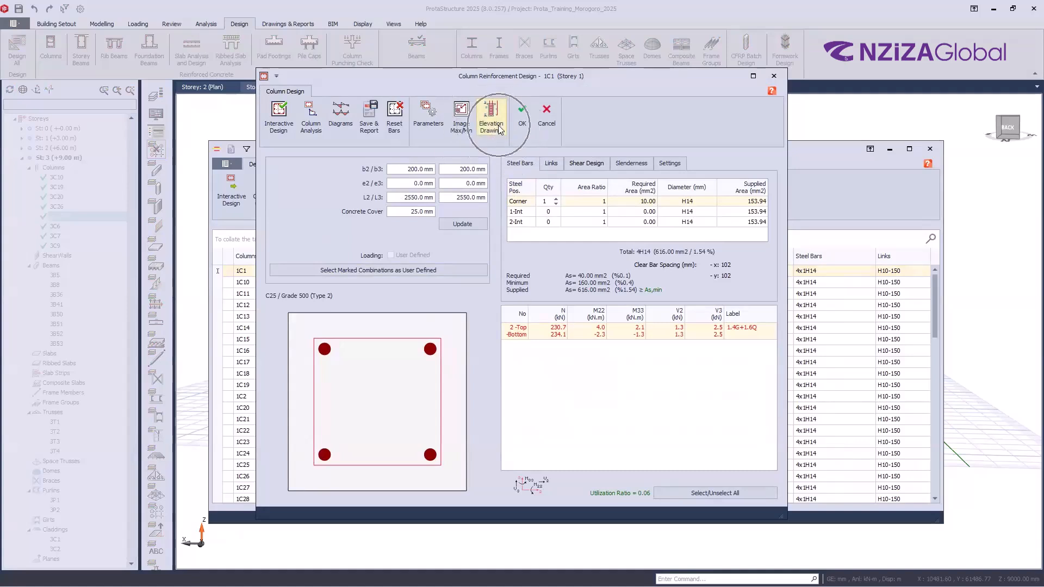
click(493, 116)
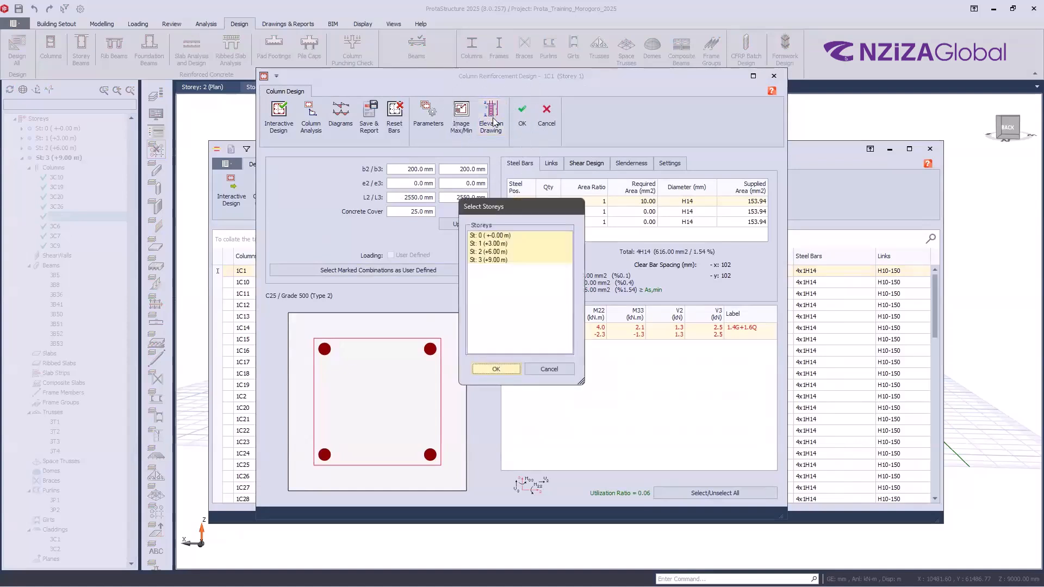
click(549, 369)
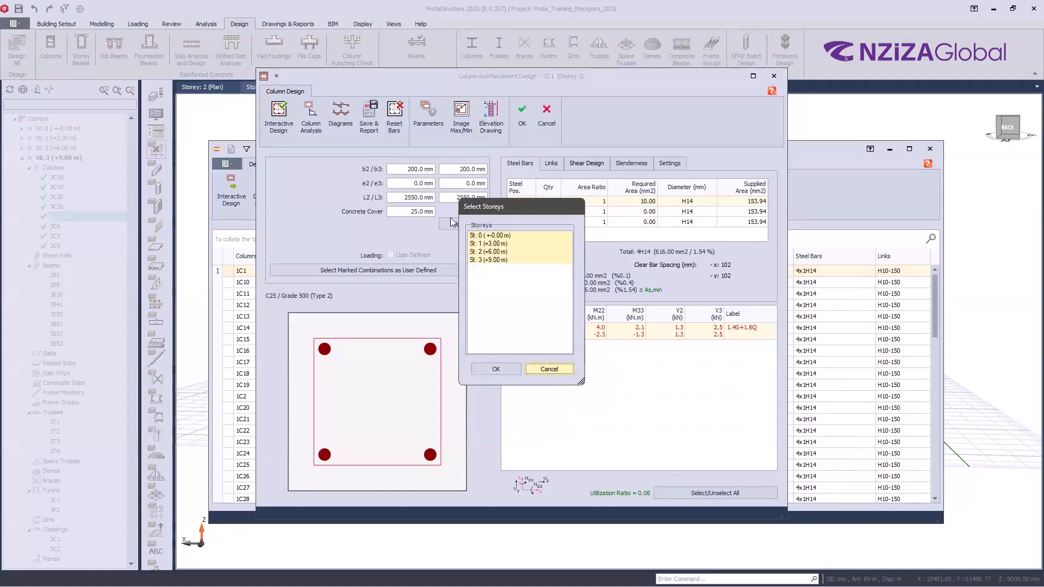
- Examine the N-M and M22-M33 interaction diagrams of column 1C1 separately and together, and close them
click(312, 134)
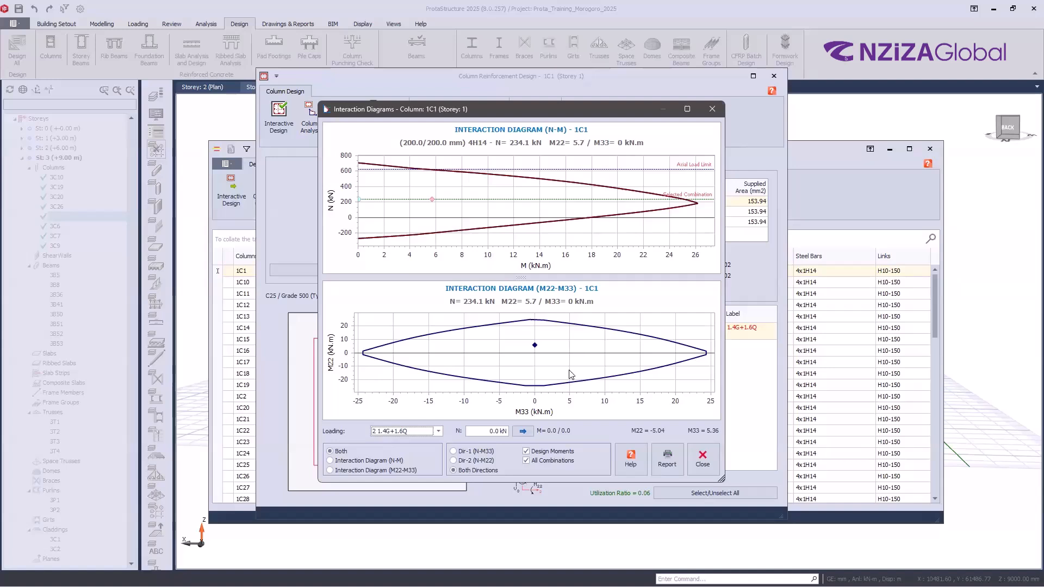
click(368, 462)
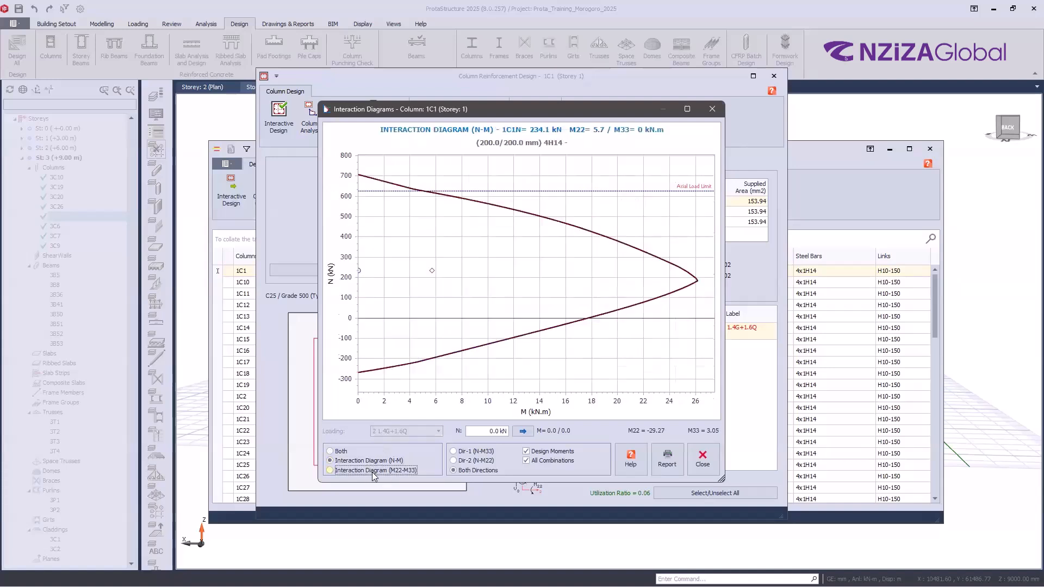
click(373, 471)
click(356, 459)
click(359, 470)
click(337, 450)
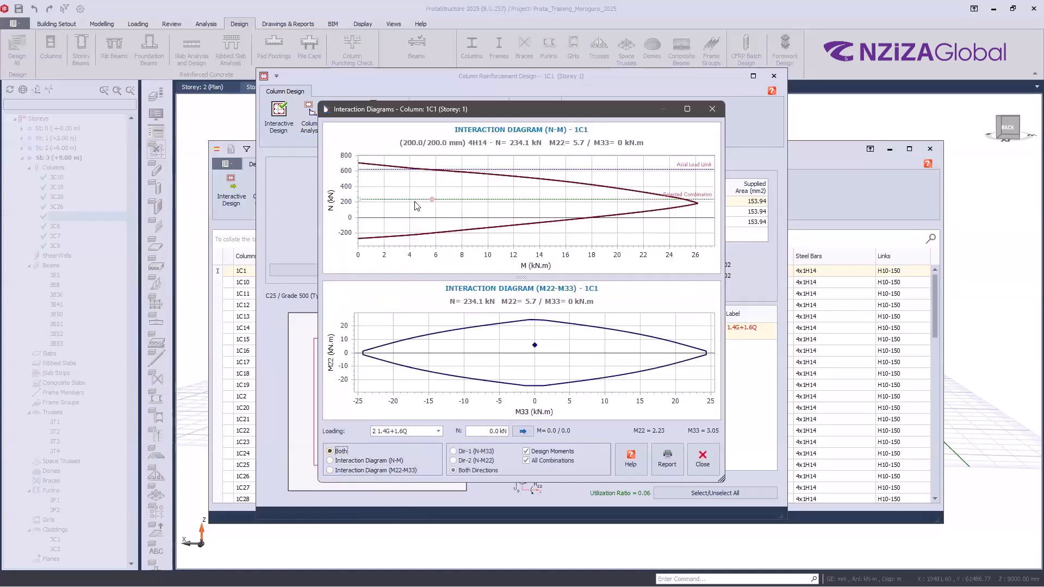
click(702, 460)
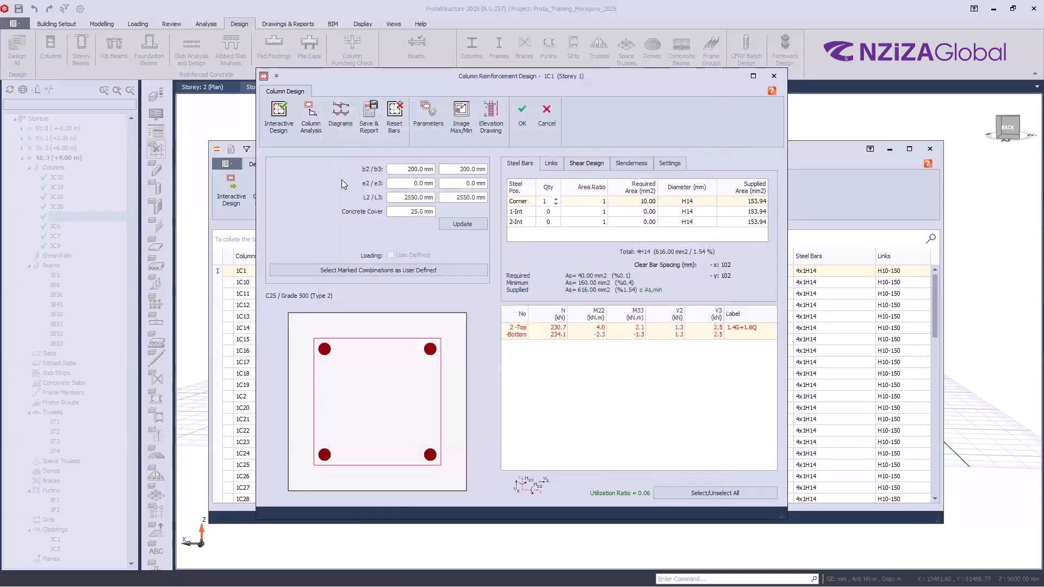
- View the force and moment envelope diagrams of column 1C1 and exit them
click(345, 116)
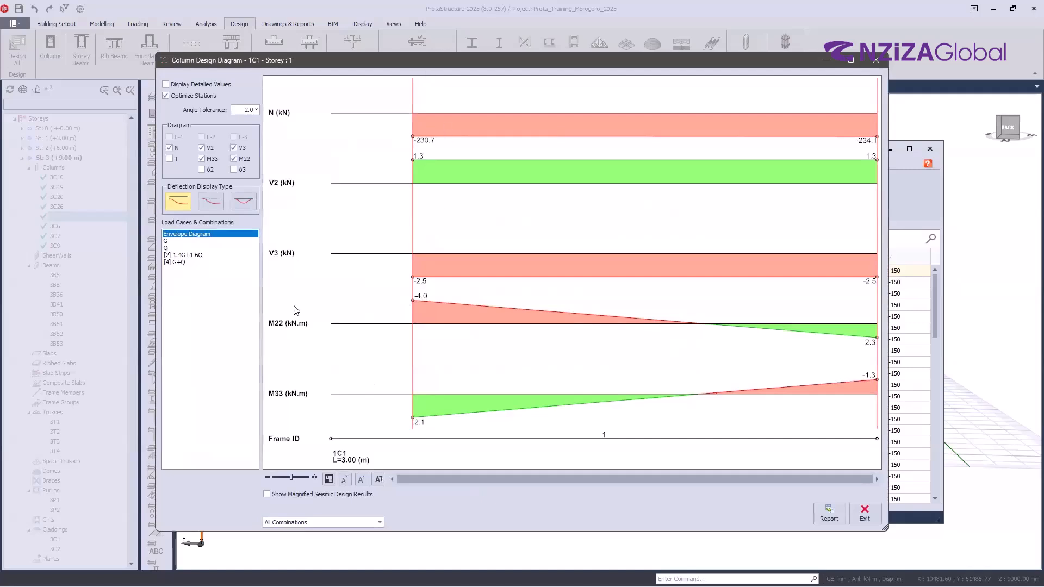
click(296, 139)
click(864, 519)
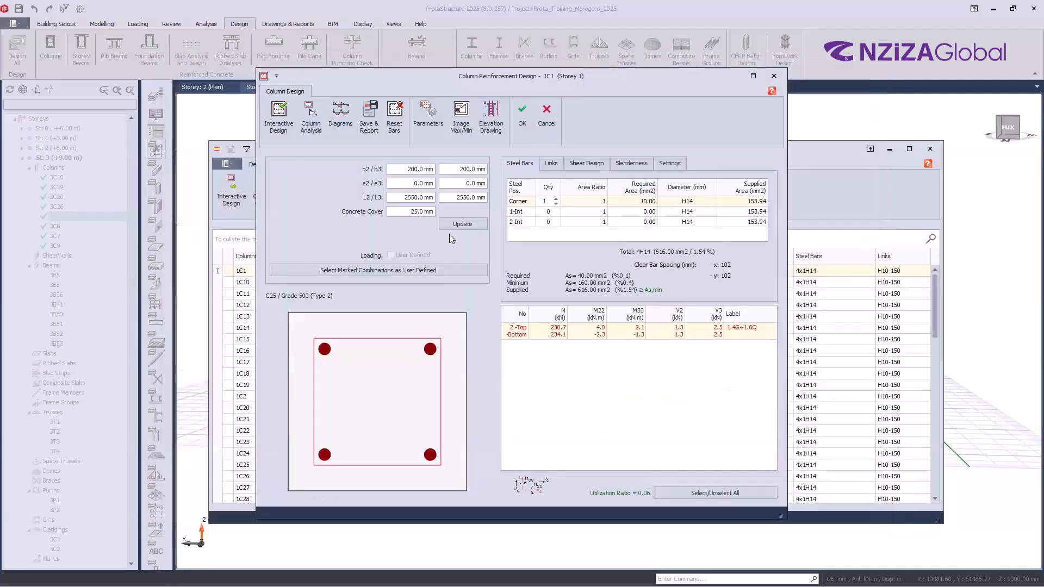
- Generate the elevation drawing of column 1C1 for storeys 0 to 3 and inspect the bar details at its base full screen
click(375, 118)
click(492, 120)
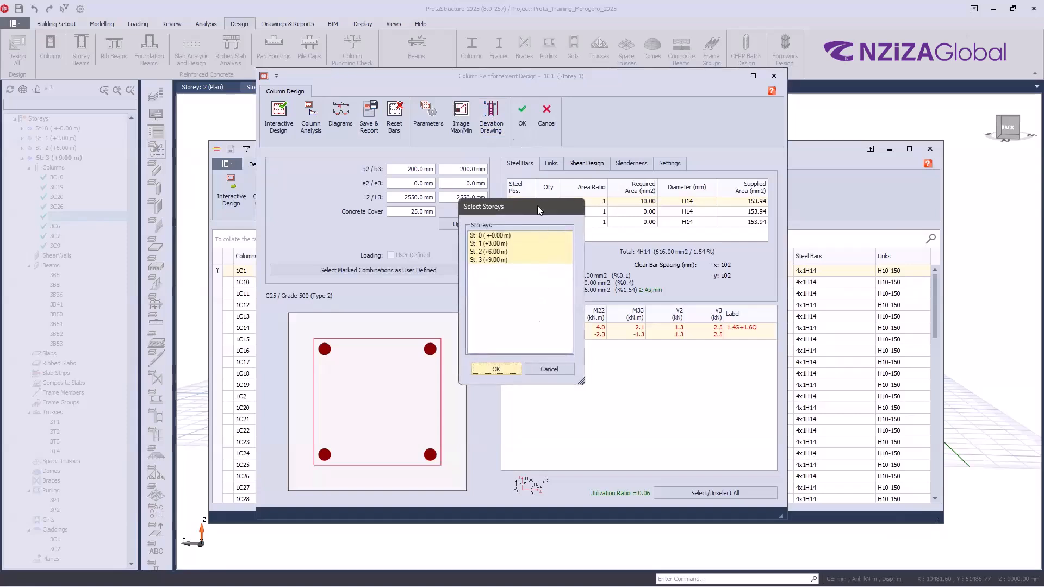
drag(537, 206, 547, 192)
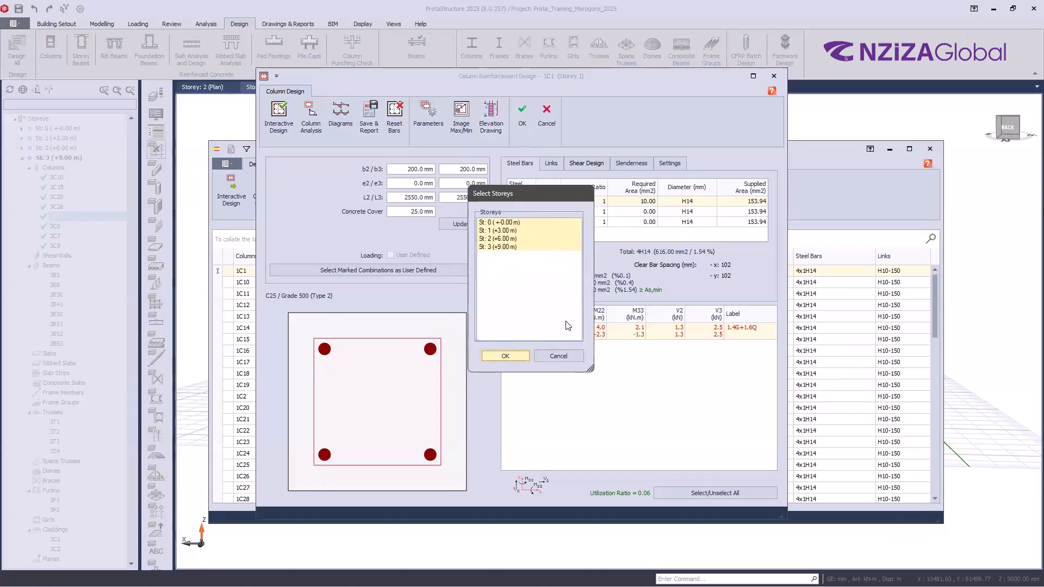
click(505, 356)
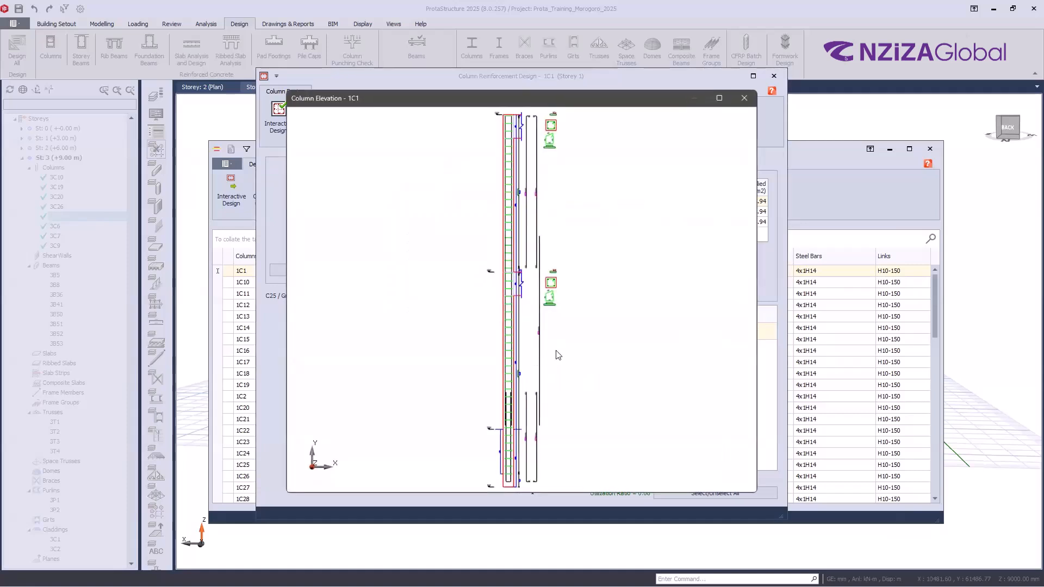
scroll(466, 252, up, 2)
scroll(478, 321, up, 2)
scroll(520, 458, up, 2)
scroll(522, 456, up, 2)
scroll(535, 448, up, 1)
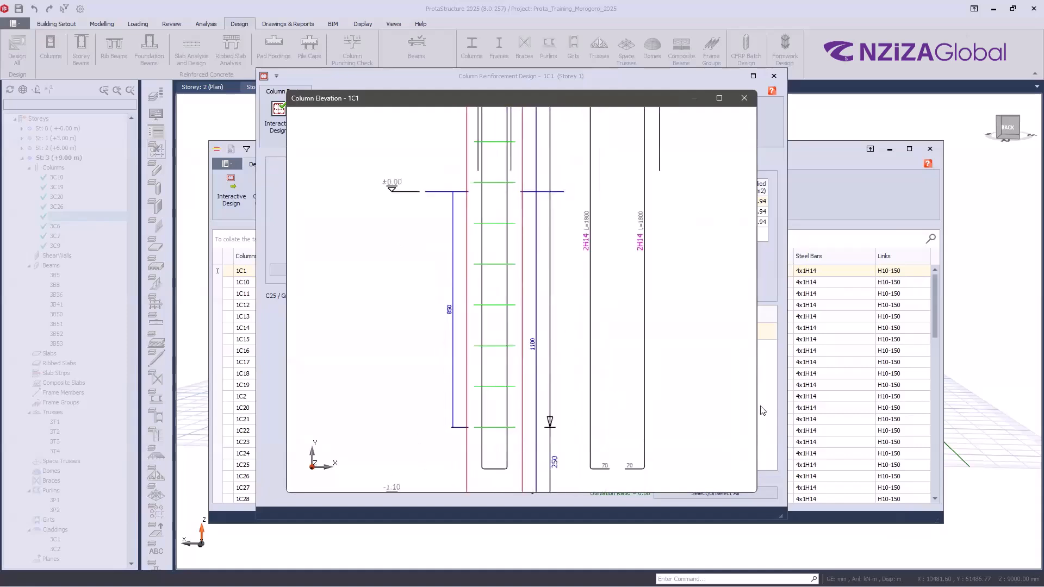
click(719, 98)
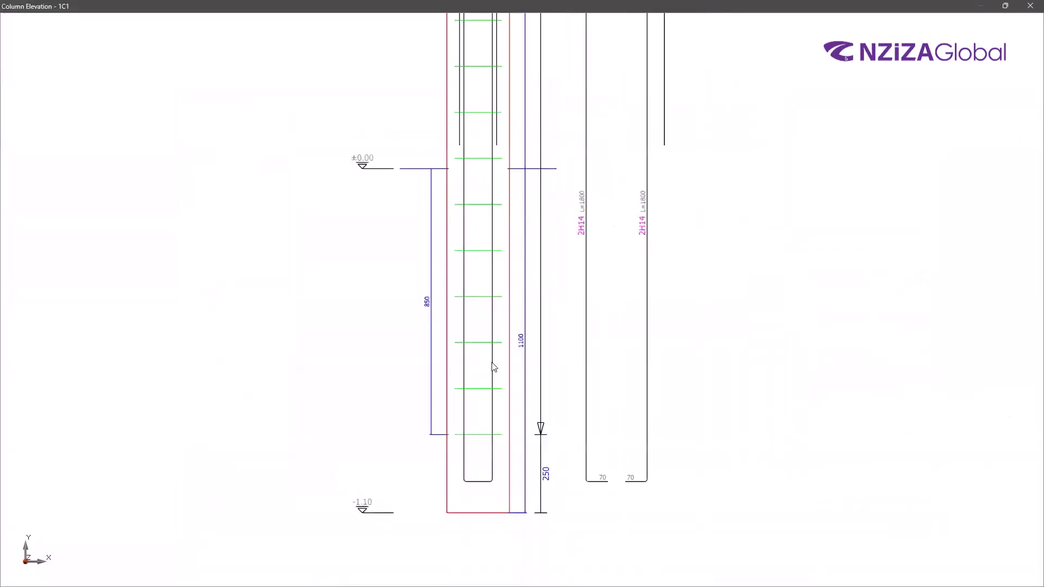
- Examine the elevation up to the 2C1 section and link details at level +6.00, close it and cancel the 1C1 column design
scroll(495, 370, down, 2)
scroll(536, 71, up, 2)
scroll(523, 178, down, 3)
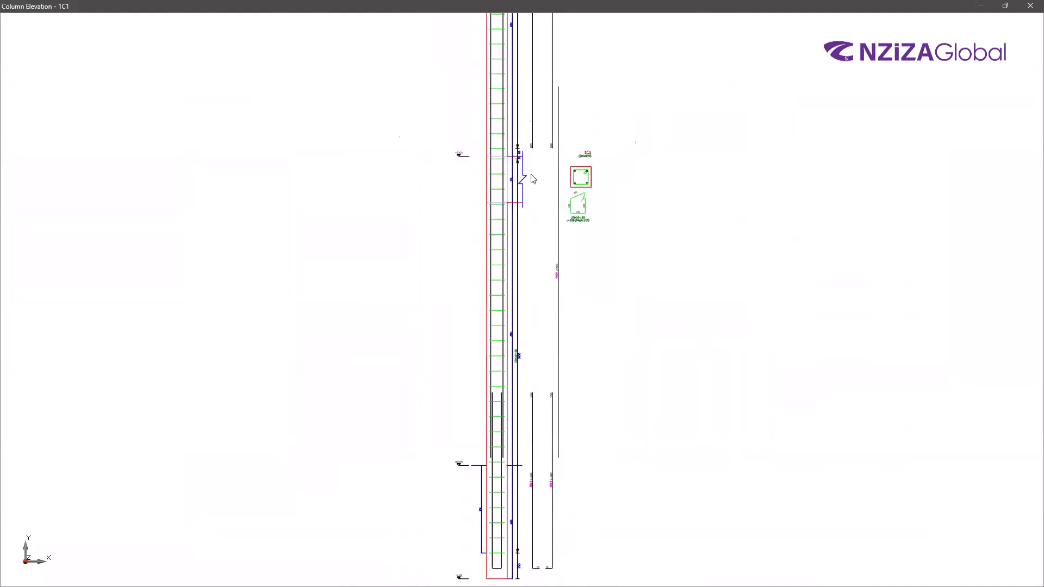
scroll(521, 240, up, 1)
scroll(511, 288, down, 3)
scroll(534, 120, up, 4)
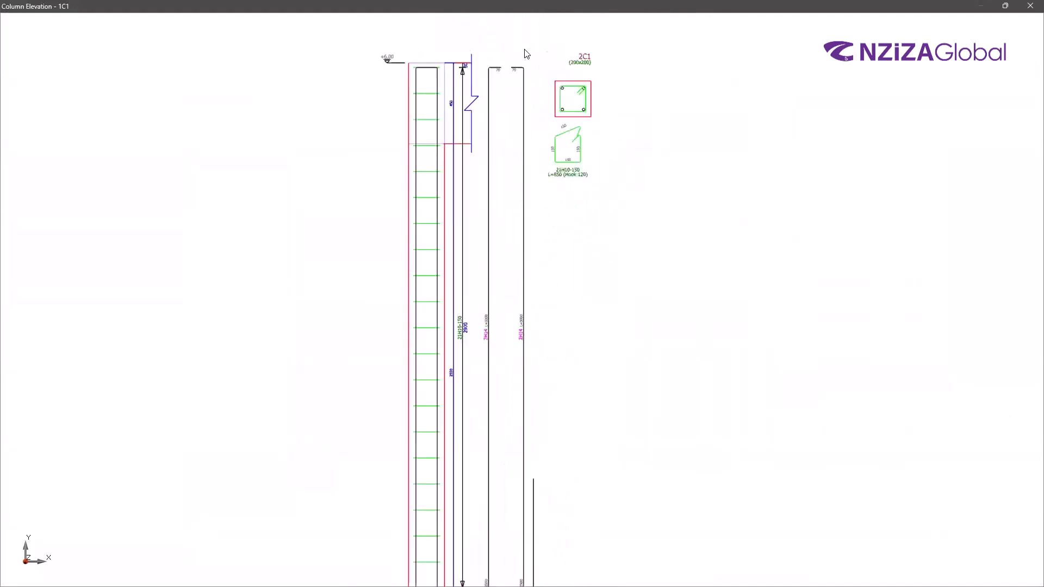
scroll(525, 54, up, 3)
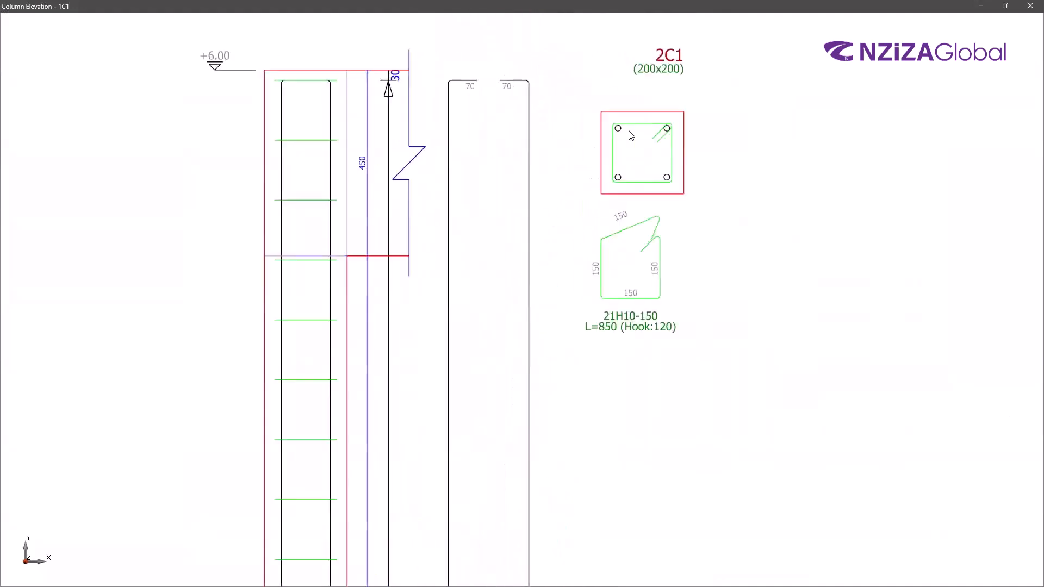
scroll(629, 136, up, 1)
scroll(491, 345, down, 1)
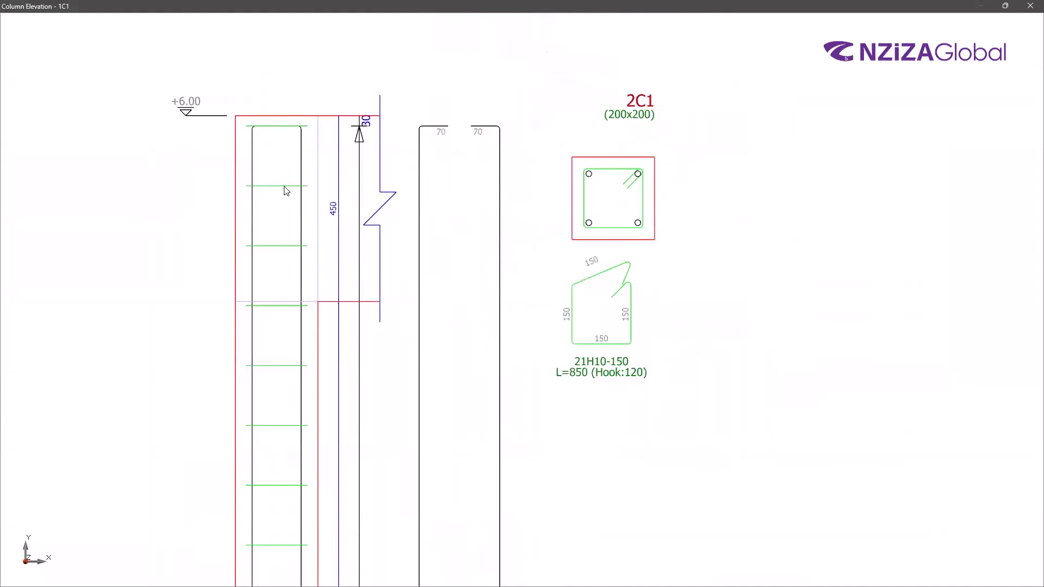
scroll(523, 183, down, 5)
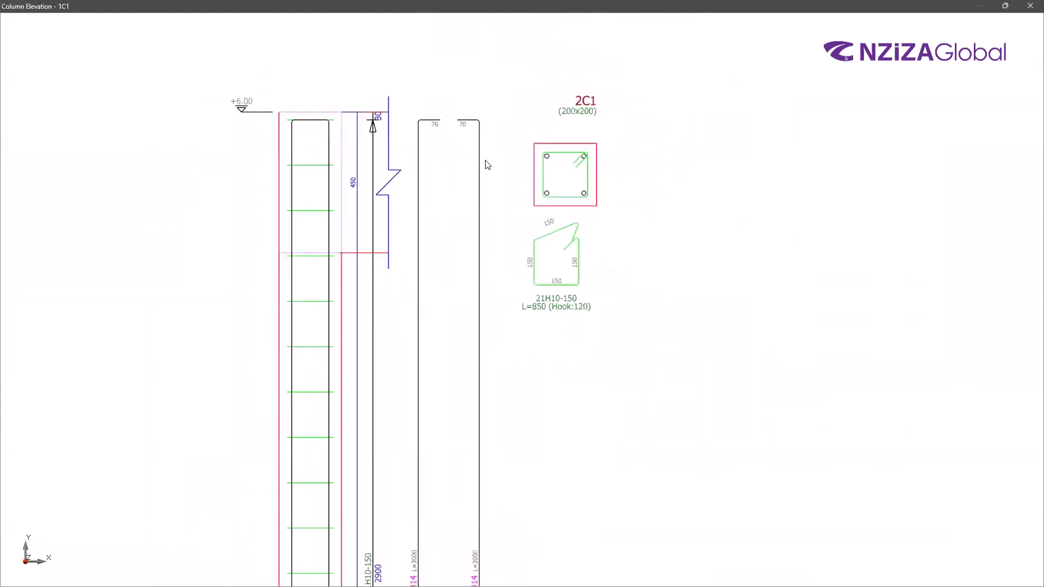
click(1005, 6)
click(783, 87)
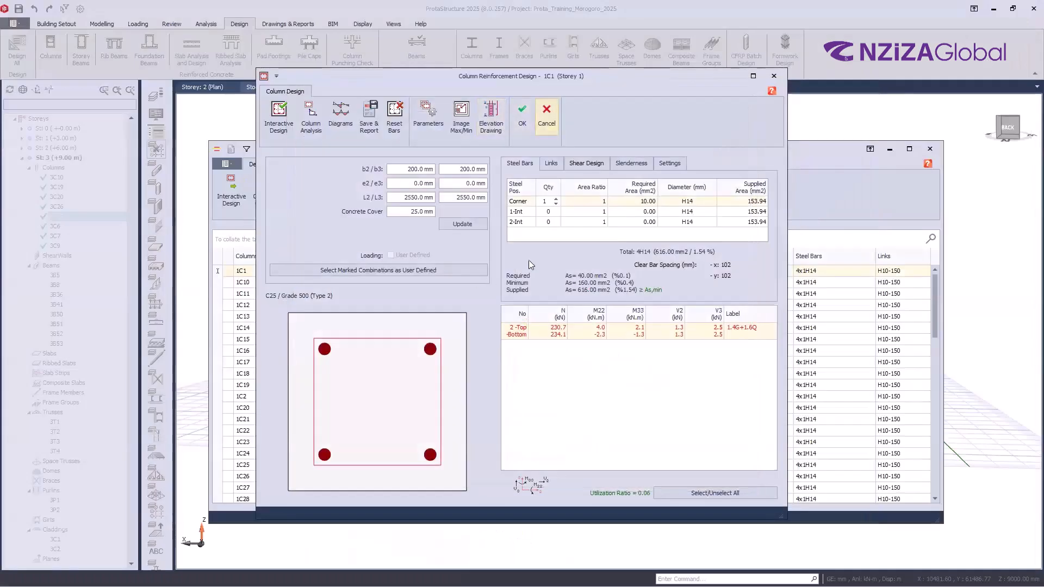
click(546, 115)
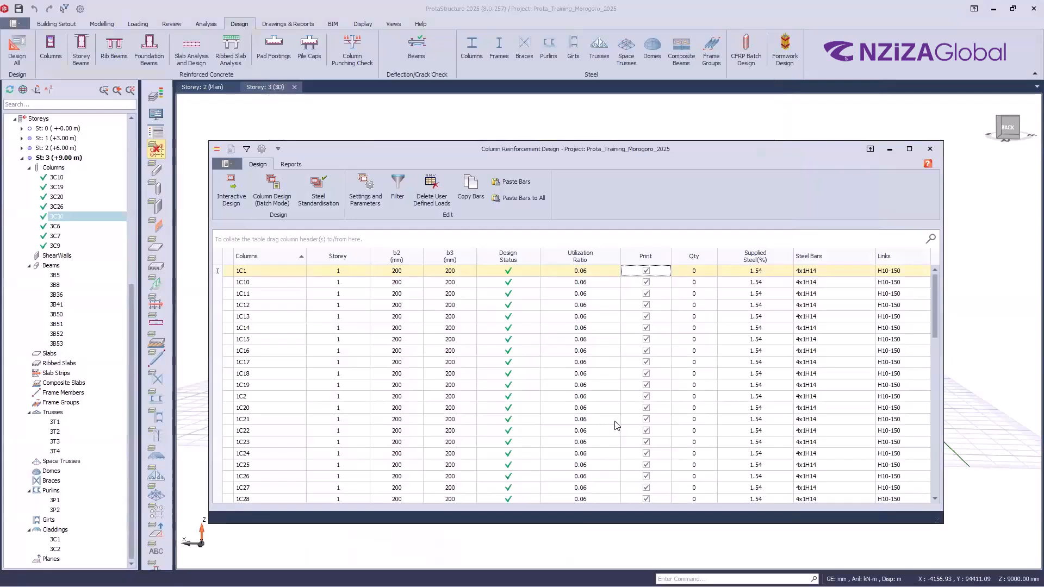
- Review the design status, utilization ratios and steel bars of all columns in the list
scroll(617, 458, down, 15)
scroll(620, 468, up, 15)
scroll(496, 381, down, 15)
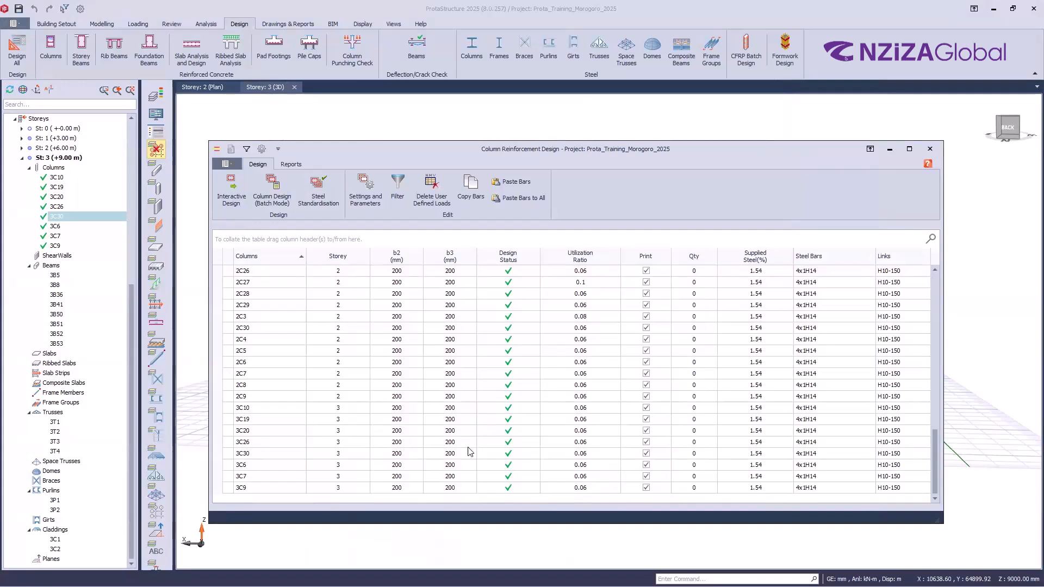
scroll(473, 454, up, 12)
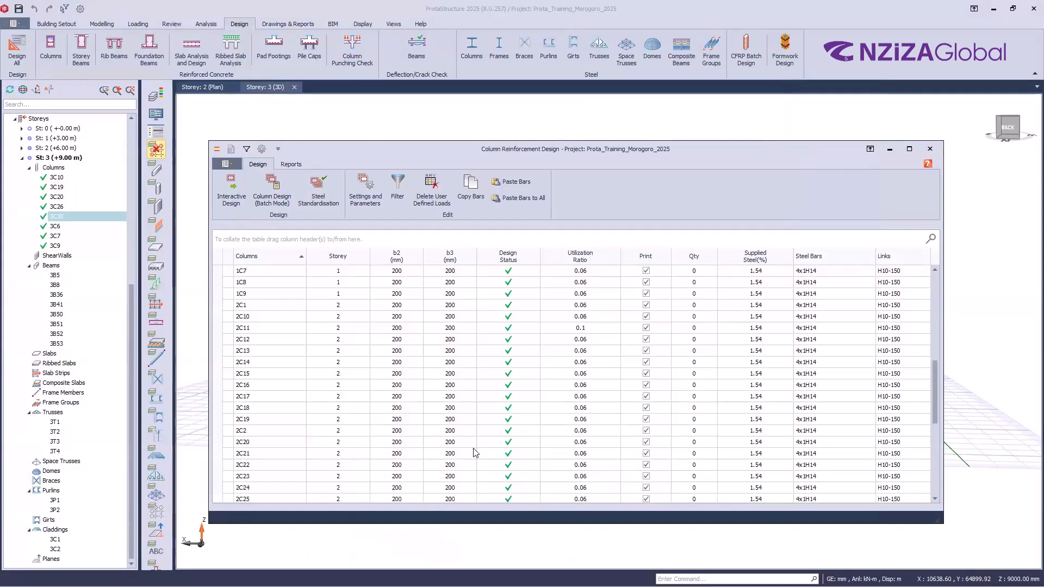
scroll(485, 458, up, 4)
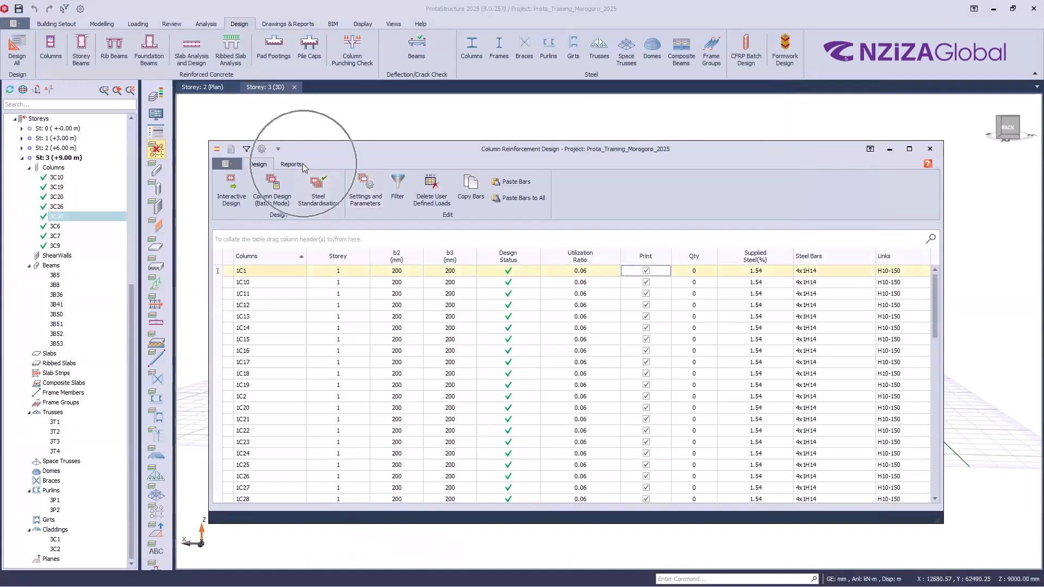
key(ctrl)
key(ctrl)
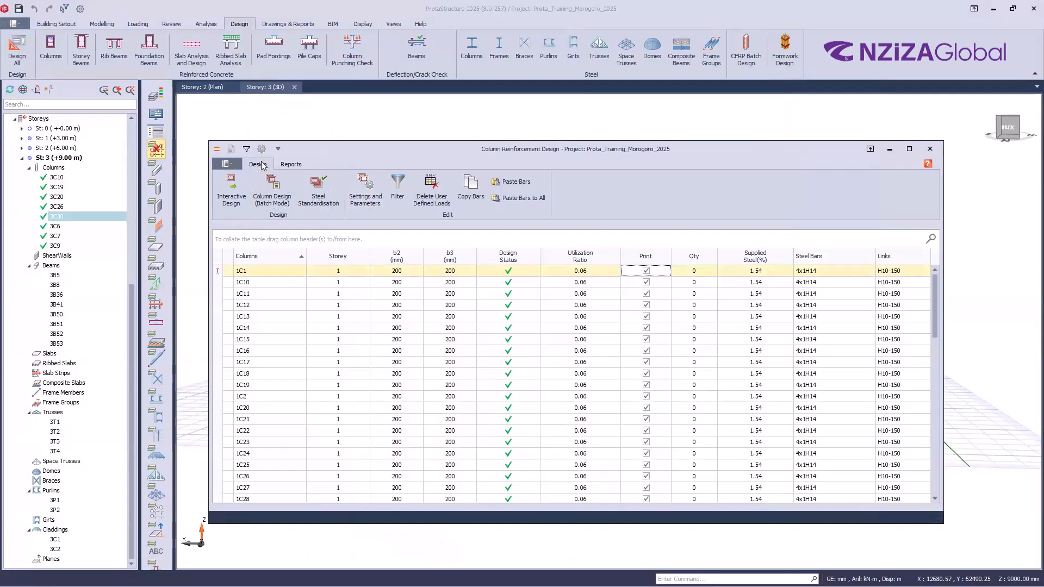
- Show the column report options and check the print marks down the whole column list
click(294, 166)
key(ctrl)
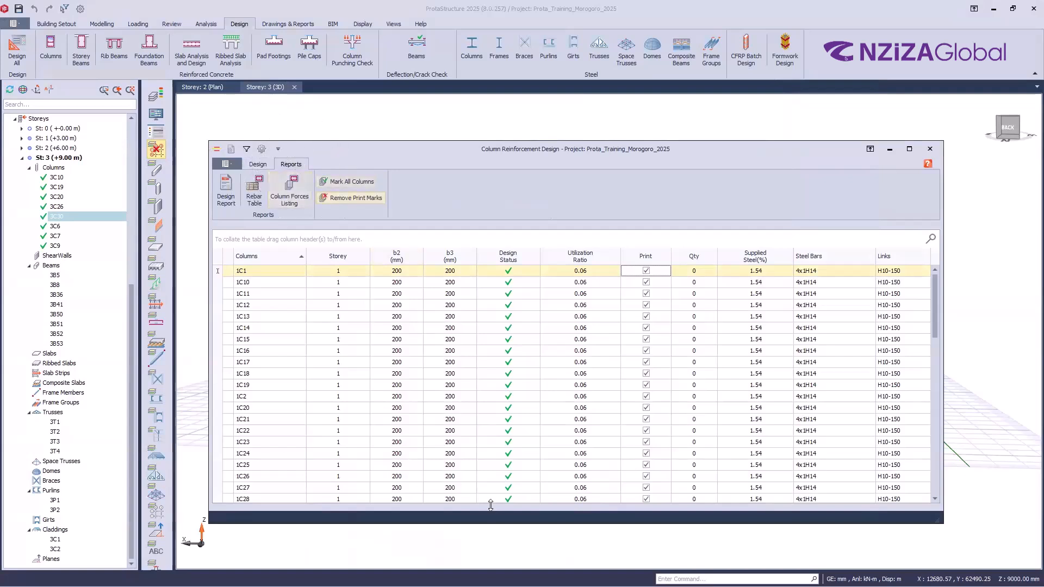
click(498, 536)
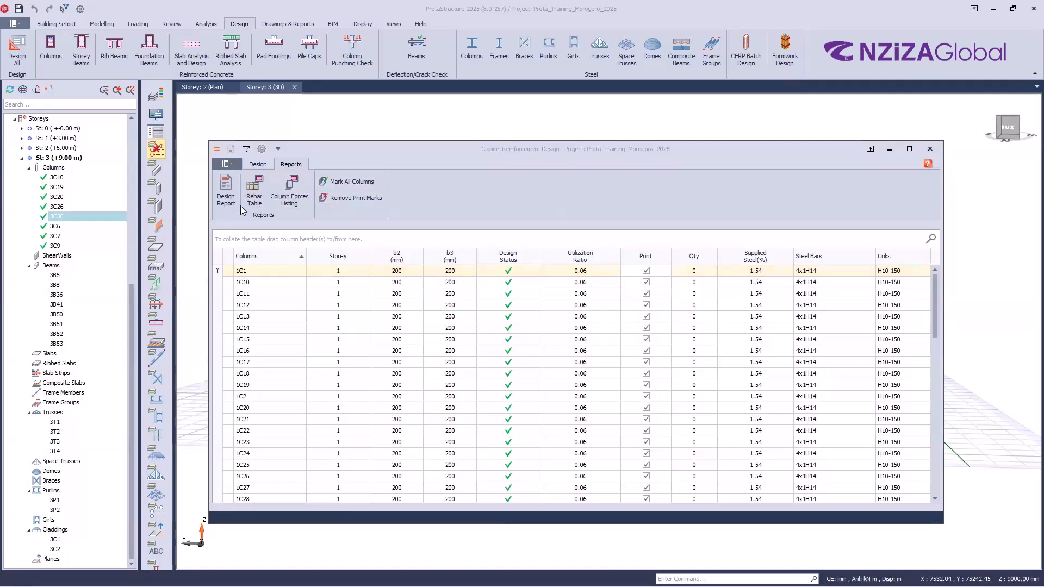
key(ctrl)
key(ctrl)
key(ctrl)
key(ctrl)
key(ctrl)
key(ctrl)
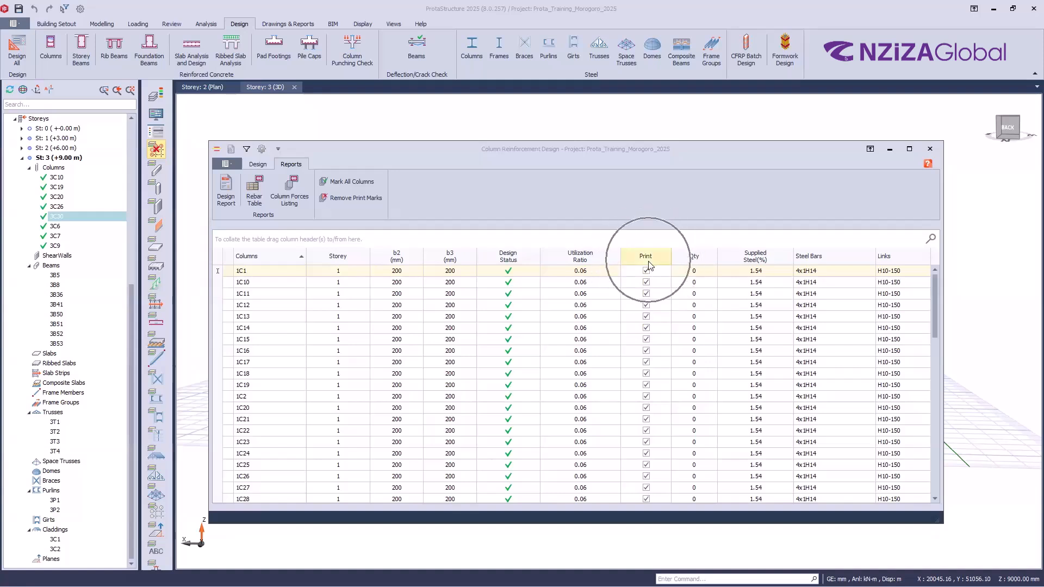
key(ctrl)
scroll(648, 266, down, 7)
scroll(648, 266, down, 11)
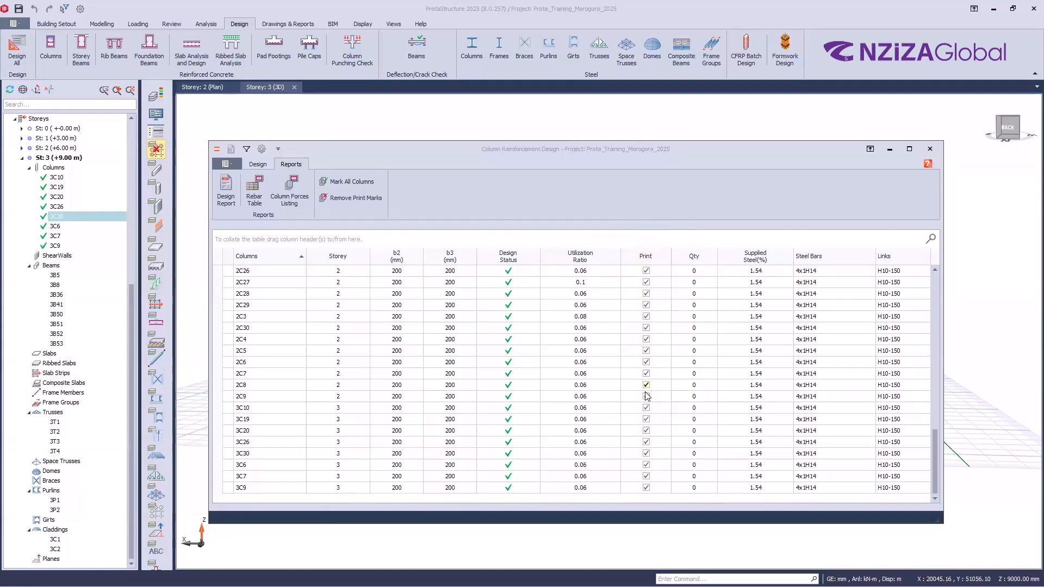
scroll(653, 421, up, 15)
scroll(645, 418, up, 1)
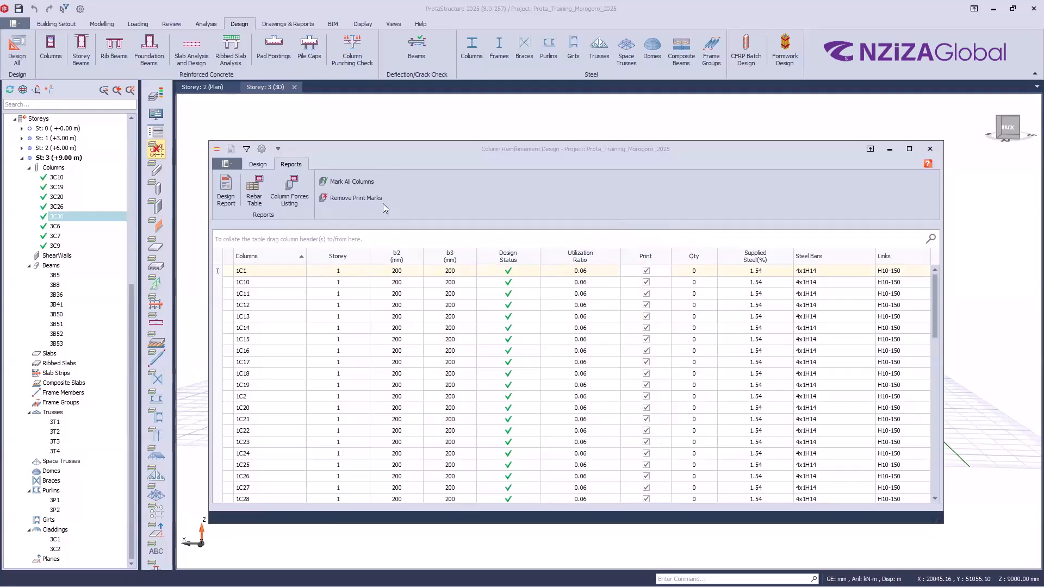
- Remove all print marks, mark only column 1C1 and generate its design report with no optional content included
click(334, 199)
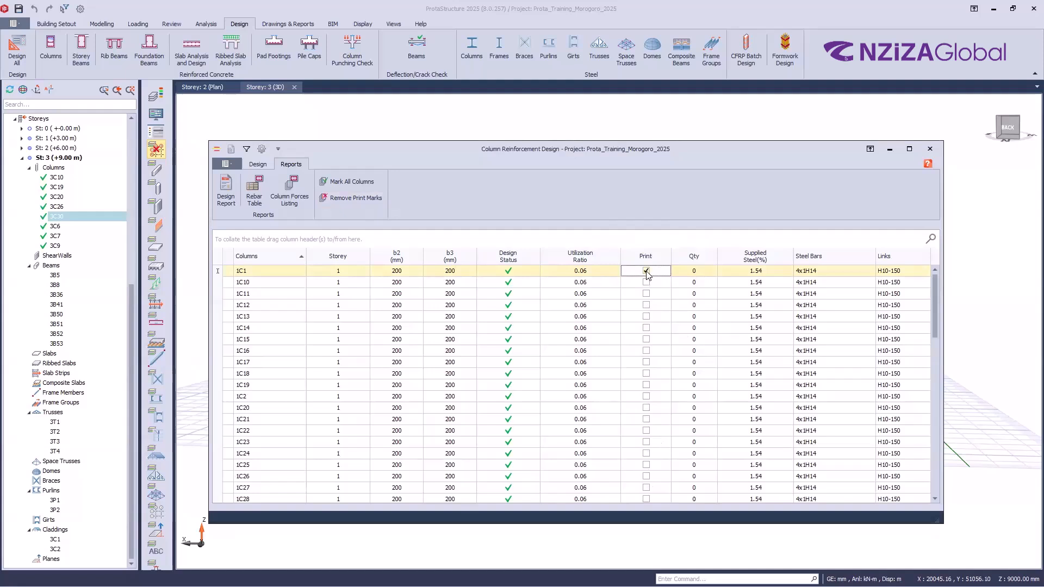
click(229, 190)
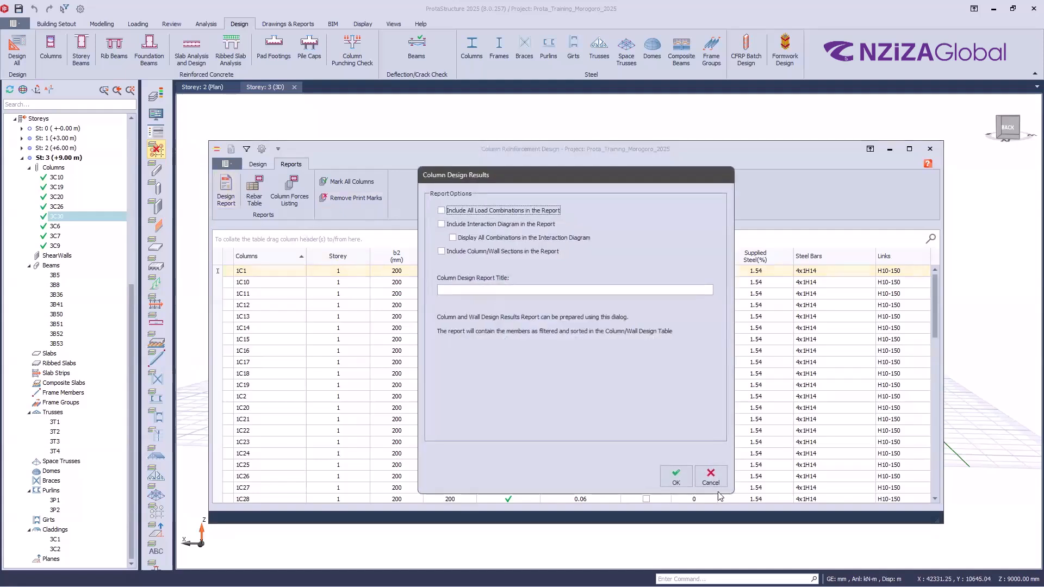
click(676, 476)
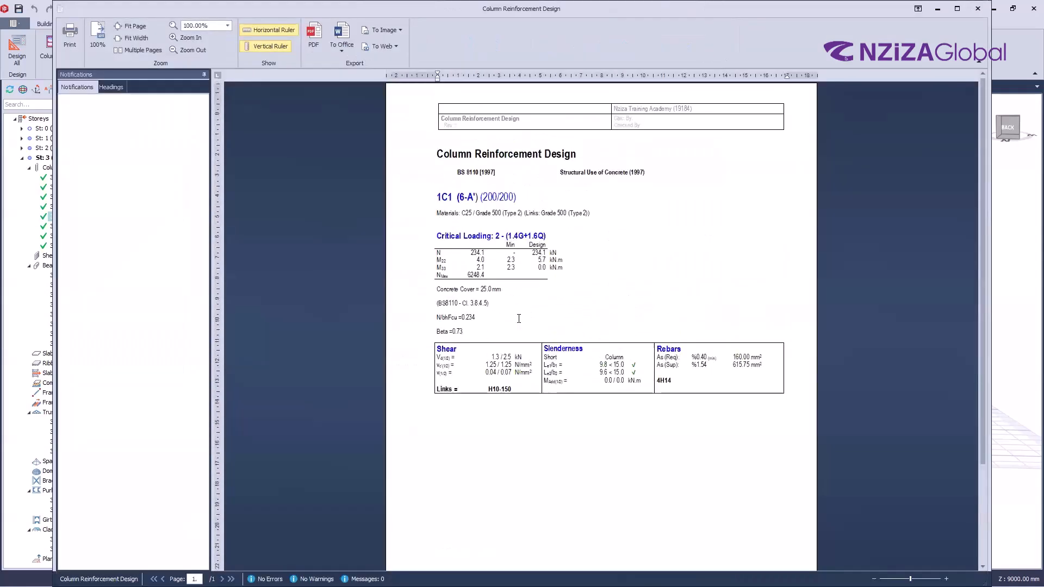
- Read the 1C1 column design report at 190% zoom, covering critical loading, shear, slenderness and rebars
scroll(478, 255, down, 3)
scroll(476, 272, up, 3)
scroll(474, 293, down, 1)
ctrl+scroll(482, 245, up, 9)
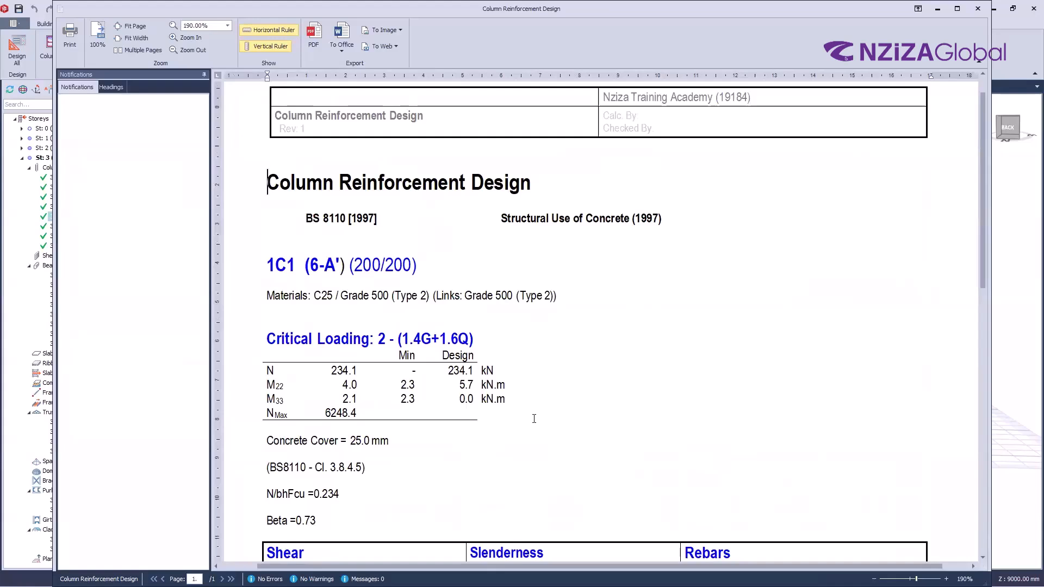
scroll(533, 434, down, 1)
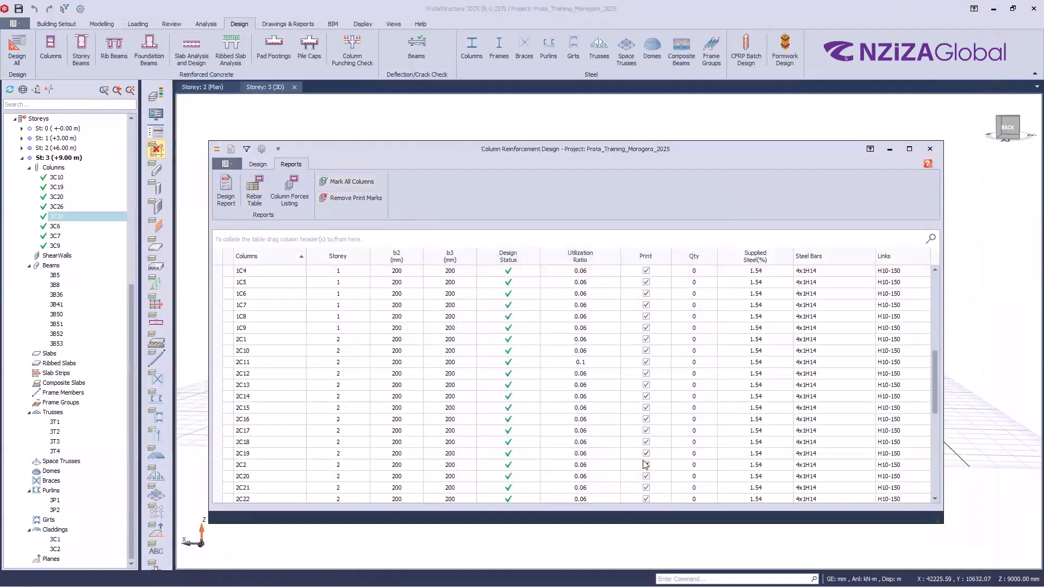
- Generate the design report for all marked columns with no optional content and read through the column results at 160% zoom
click(225, 193)
click(680, 476)
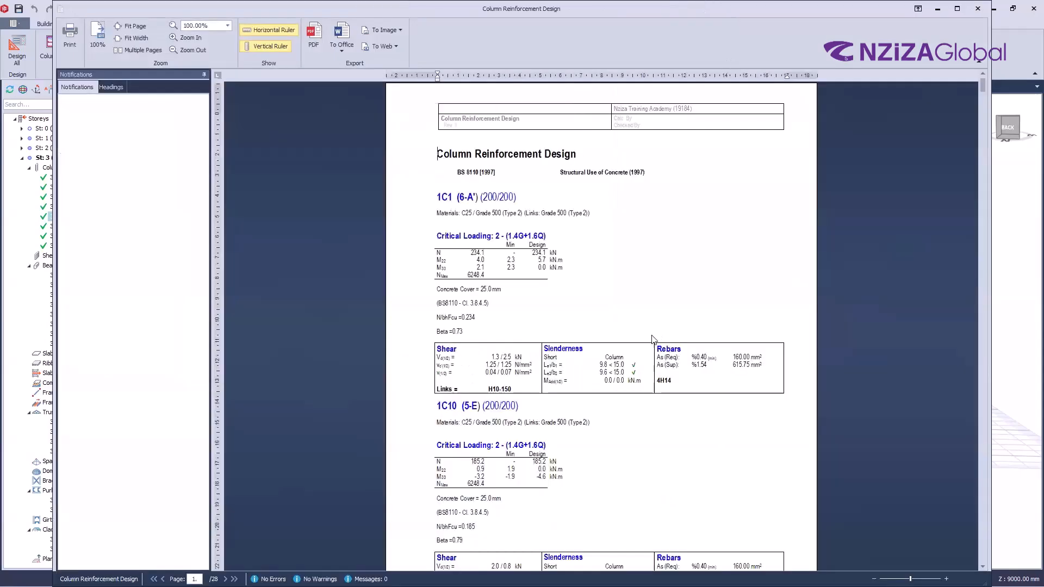
ctrl+scroll(652, 339, up, 6)
scroll(636, 369, down, 3)
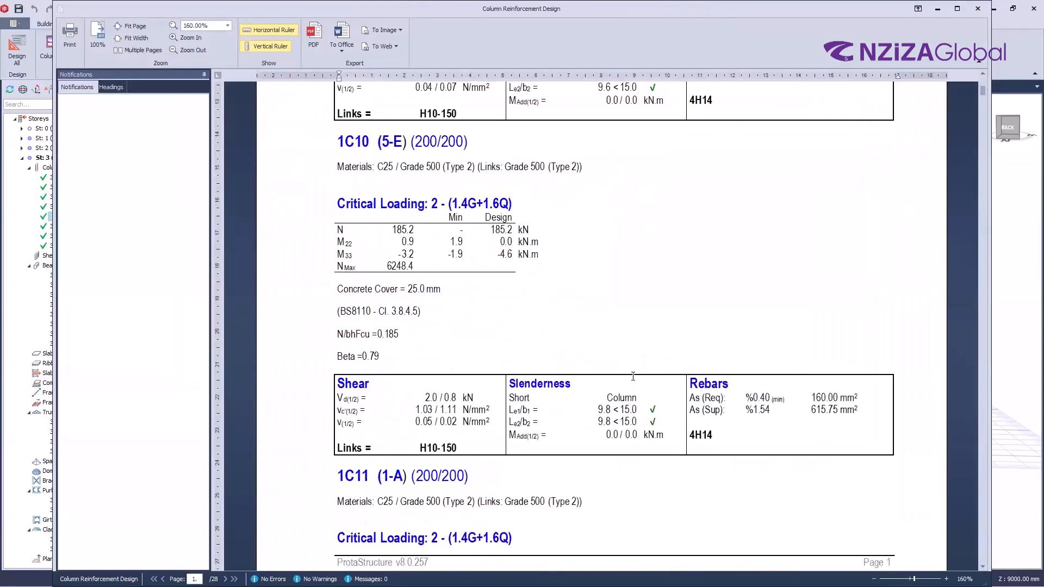
scroll(627, 391, down, 20)
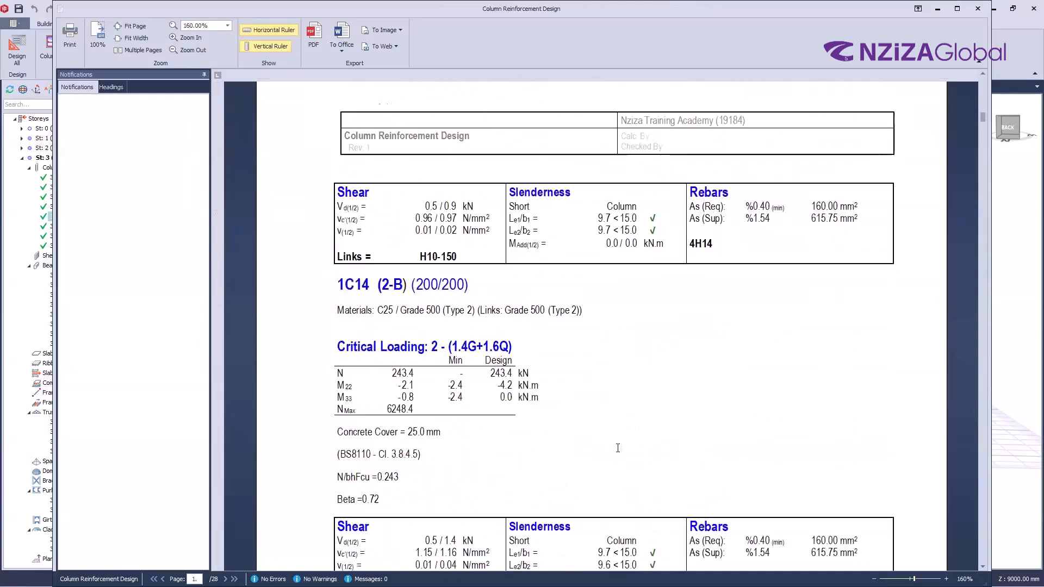
scroll(603, 464, down, 20)
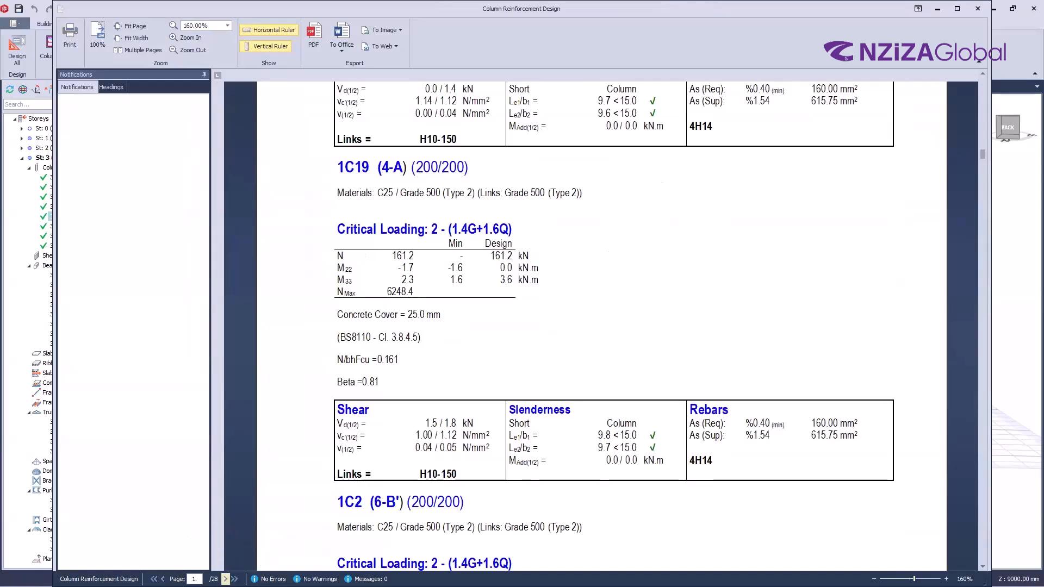
click(978, 9)
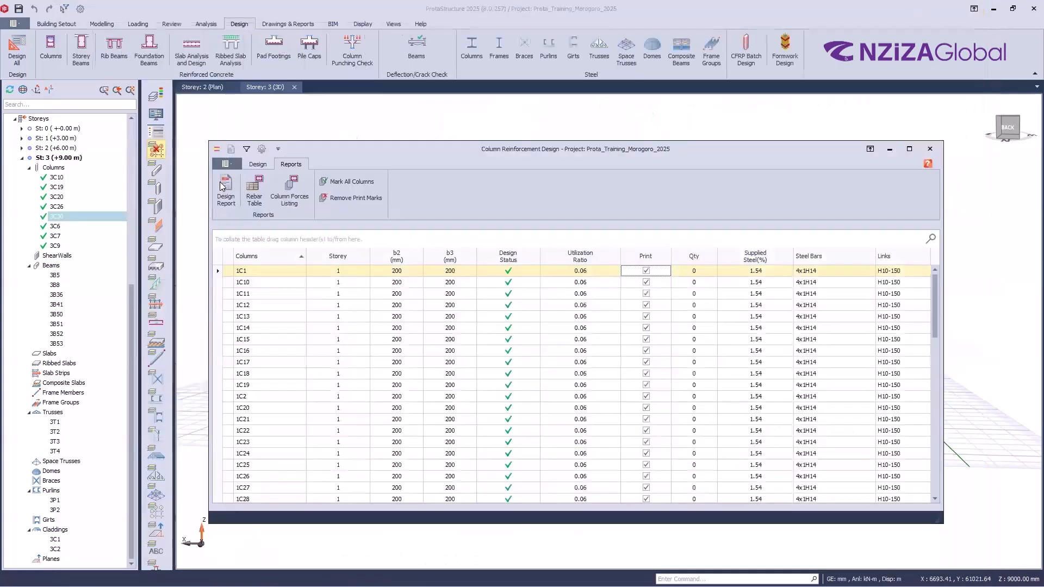
click(226, 191)
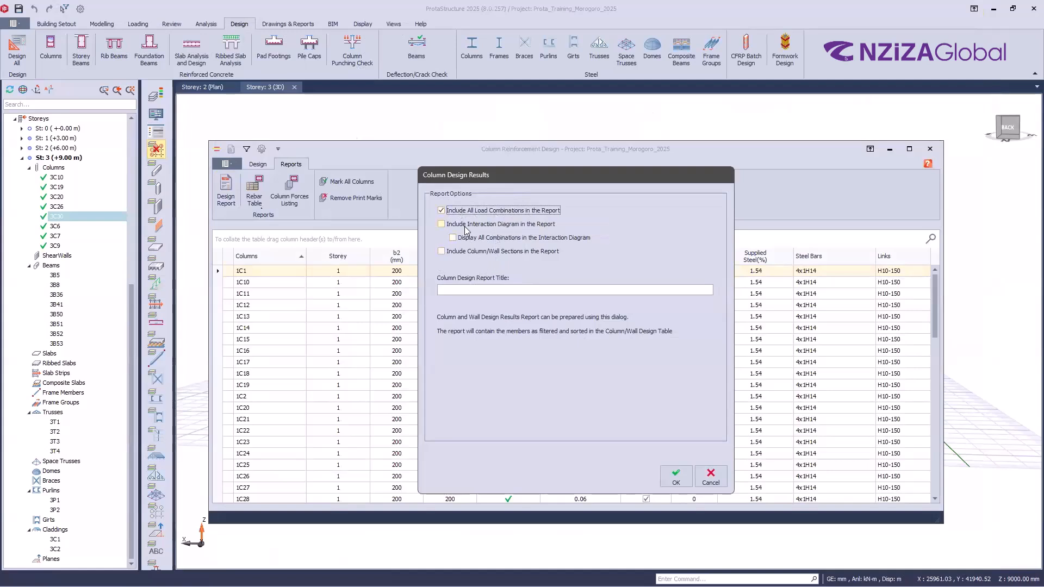
click(485, 227)
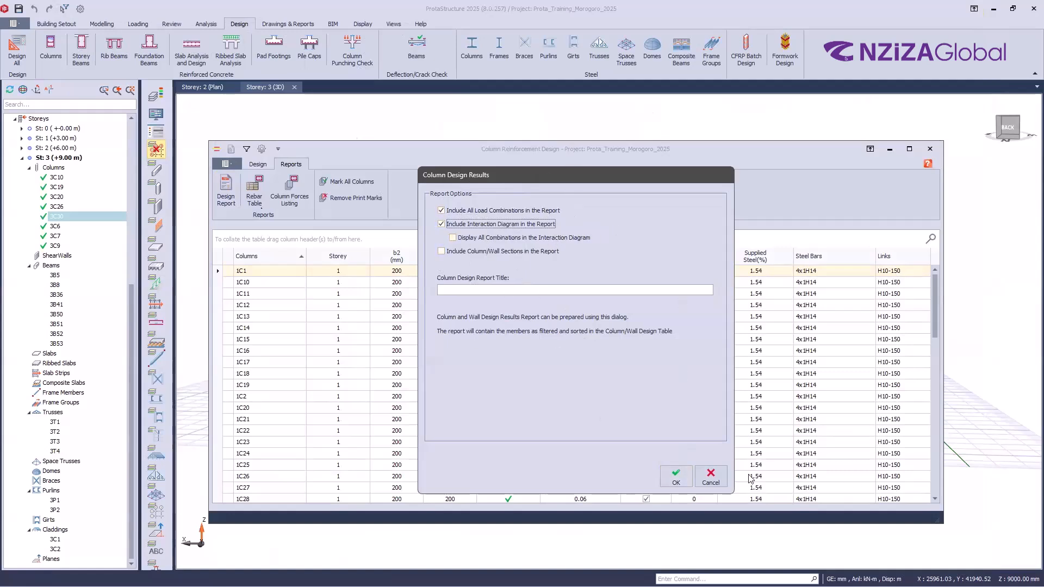
click(708, 475)
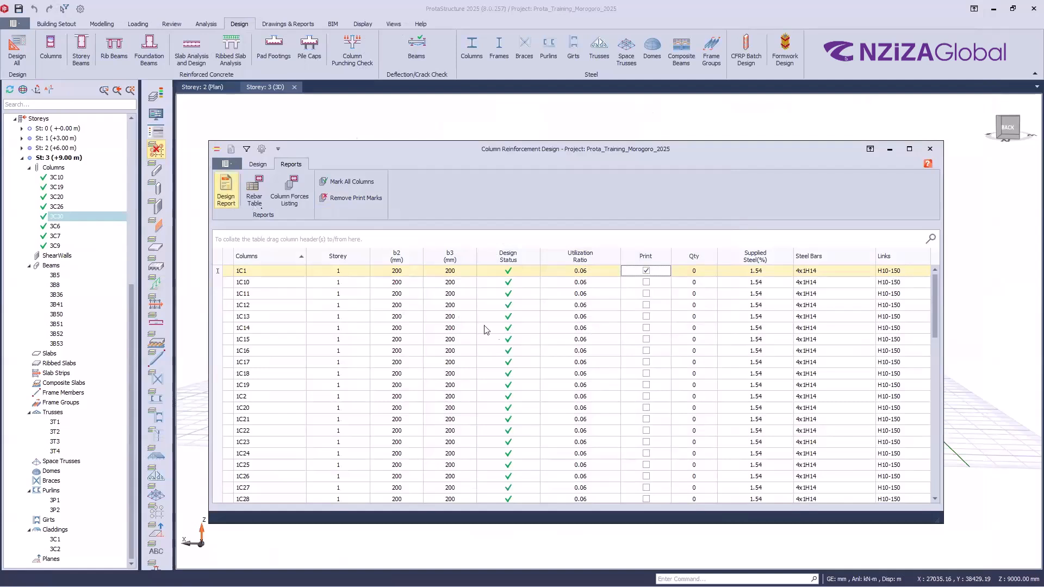
- Generate the 1C1 design report including all load combinations, the interaction diagram with all combinations displayed, and column/wall sections
click(226, 190)
click(495, 211)
click(496, 224)
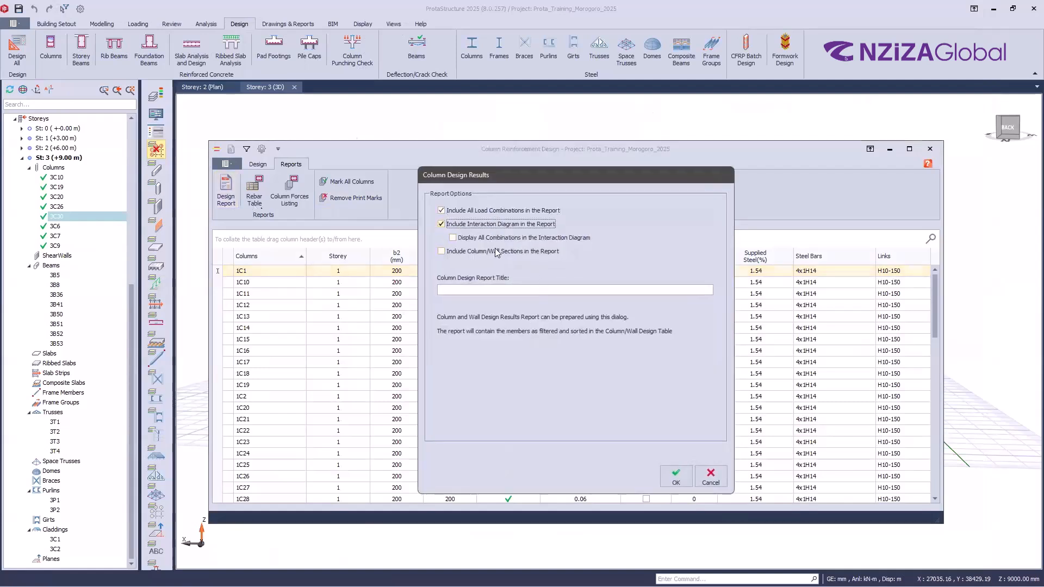
click(494, 239)
click(441, 252)
click(675, 475)
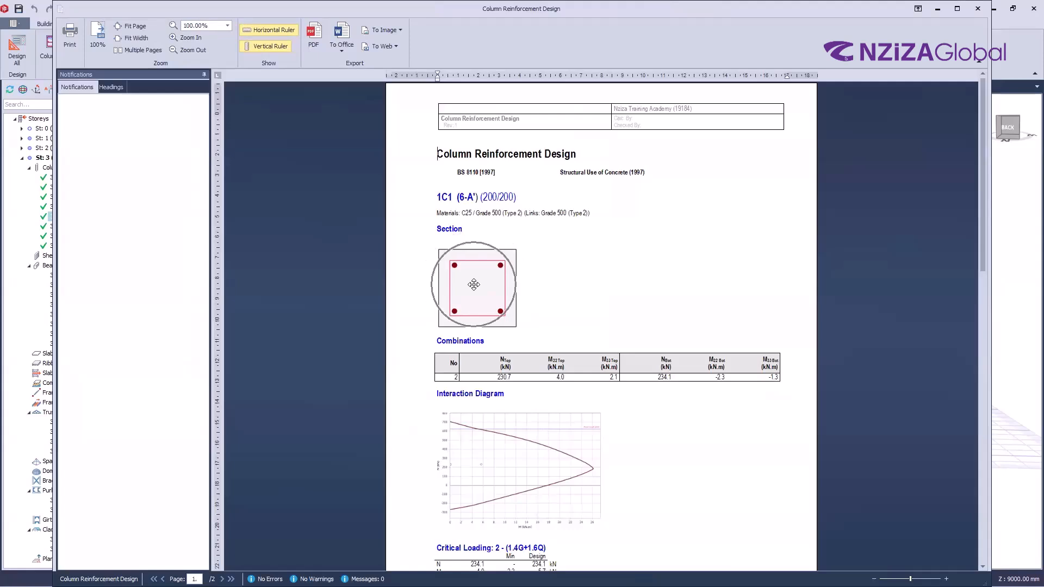
- Read the 1C1 report's section, combinations, interaction diagram, critical loading and the shear, slenderness and rebar results
scroll(473, 284, down, 3)
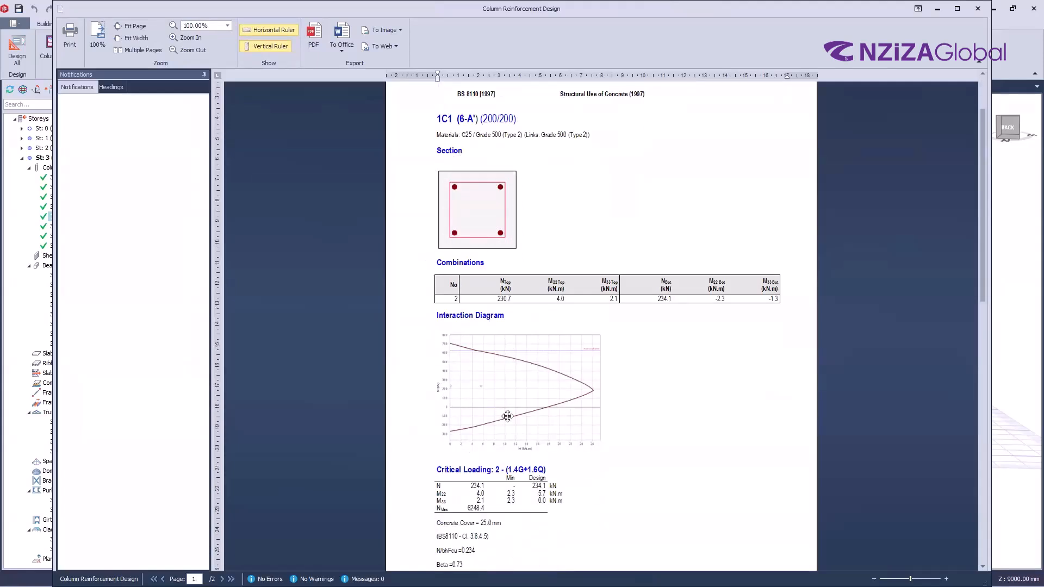
scroll(505, 418, down, 1)
scroll(509, 439, down, 4)
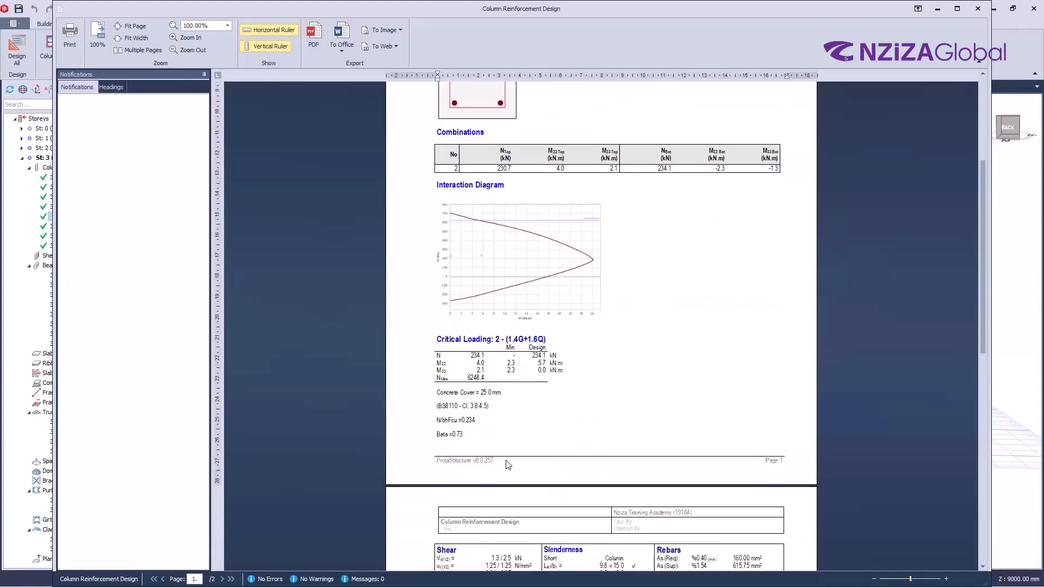
scroll(505, 422, up, 3)
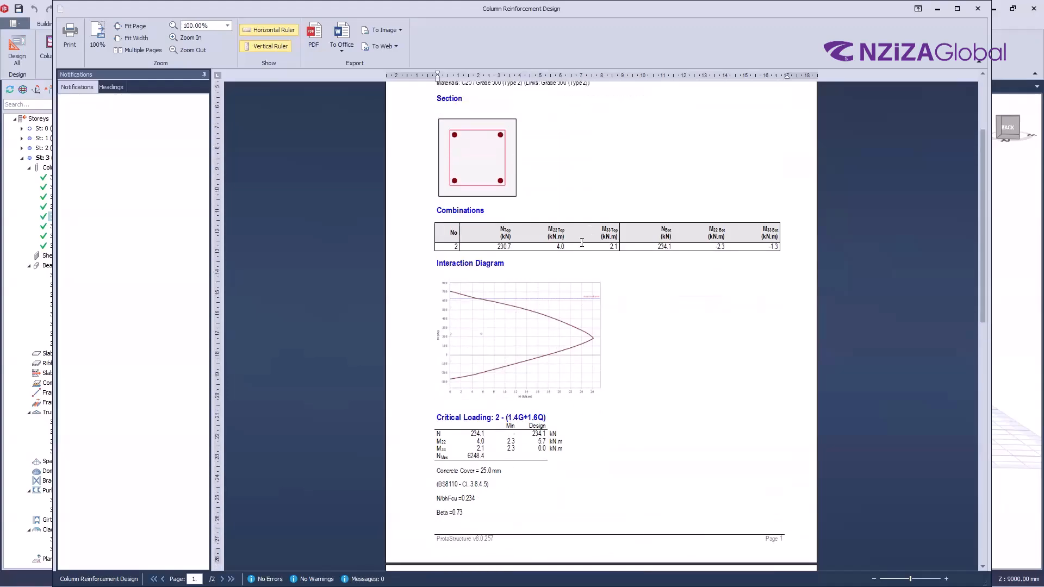
scroll(558, 348, down, 18)
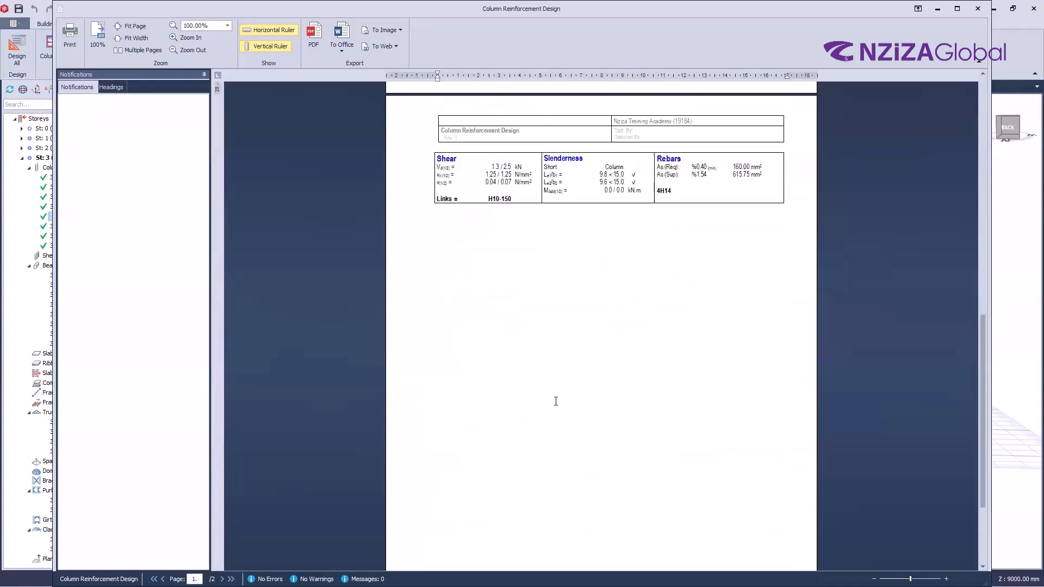
scroll(552, 416, up, 3)
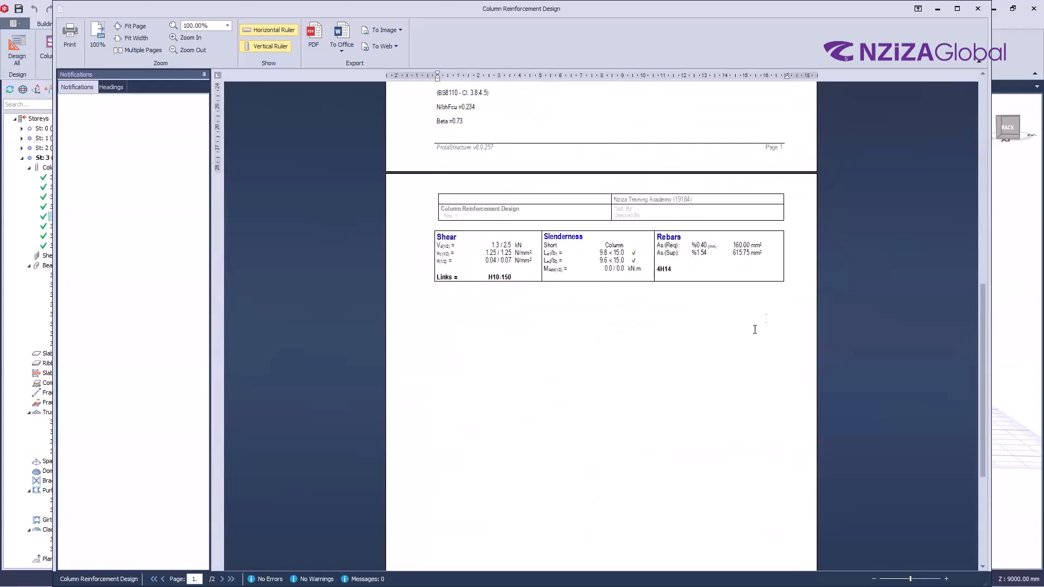
scroll(747, 335, up, 12)
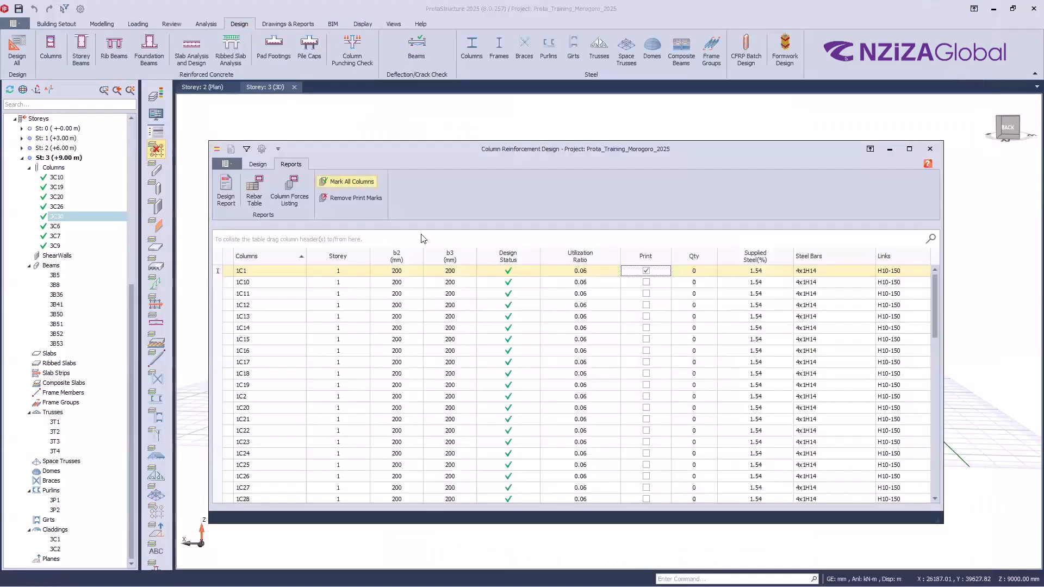
- Generate the report for all columns without optional content, look at its PDF and Office export options, and close the column reinforcement design
click(226, 192)
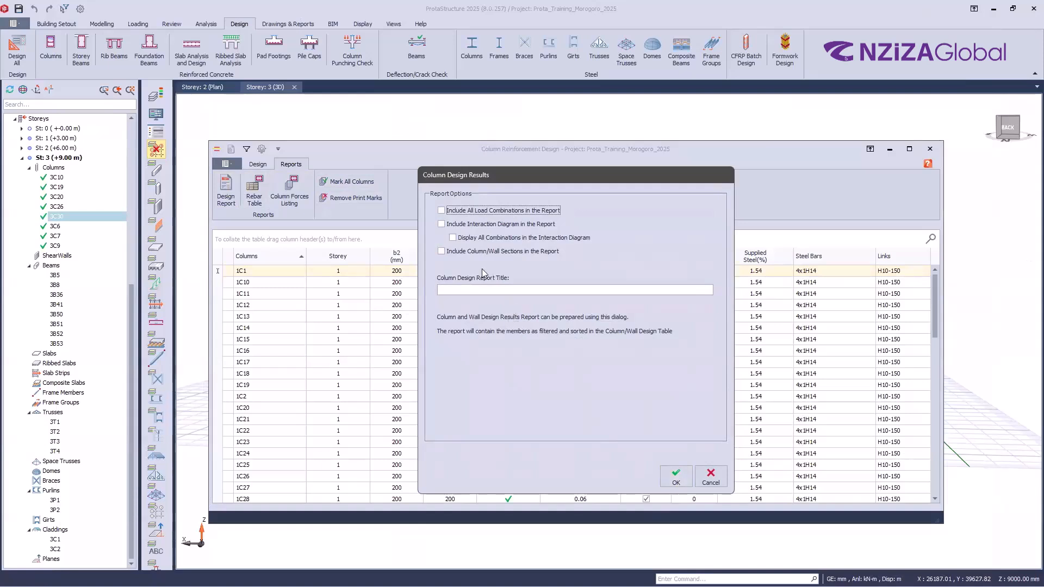
click(677, 479)
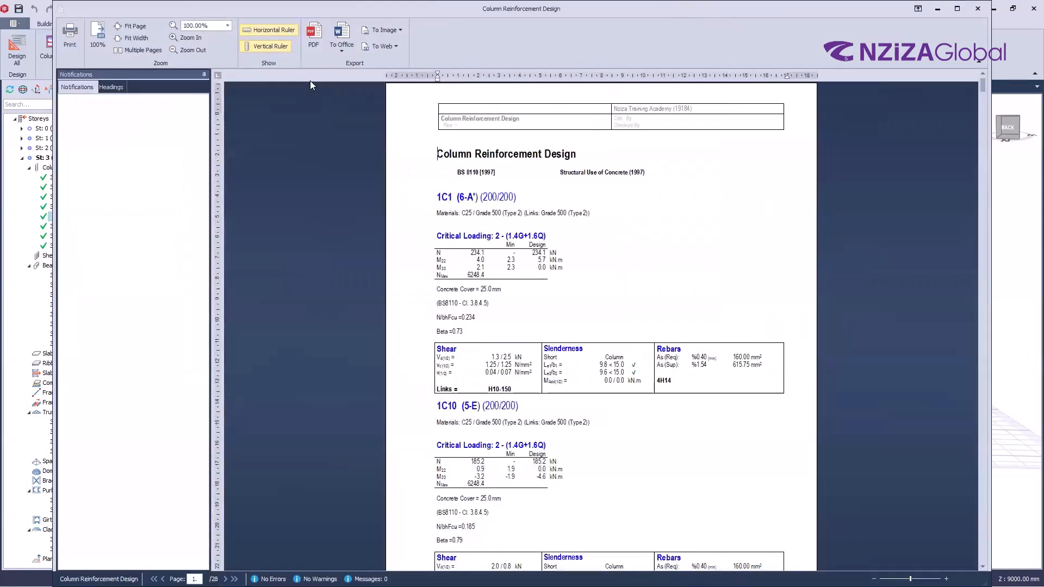
click(312, 42)
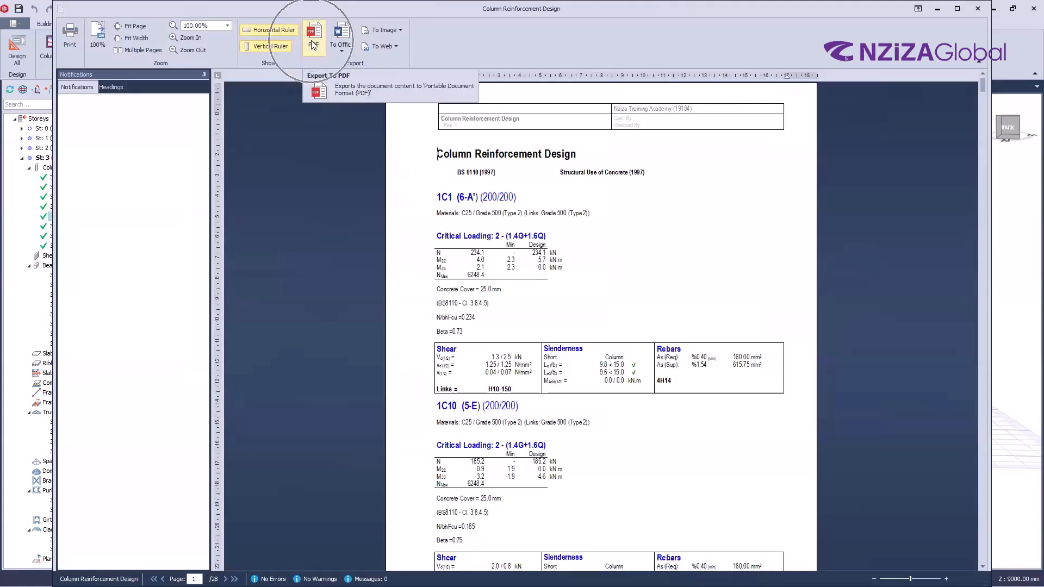
click(340, 47)
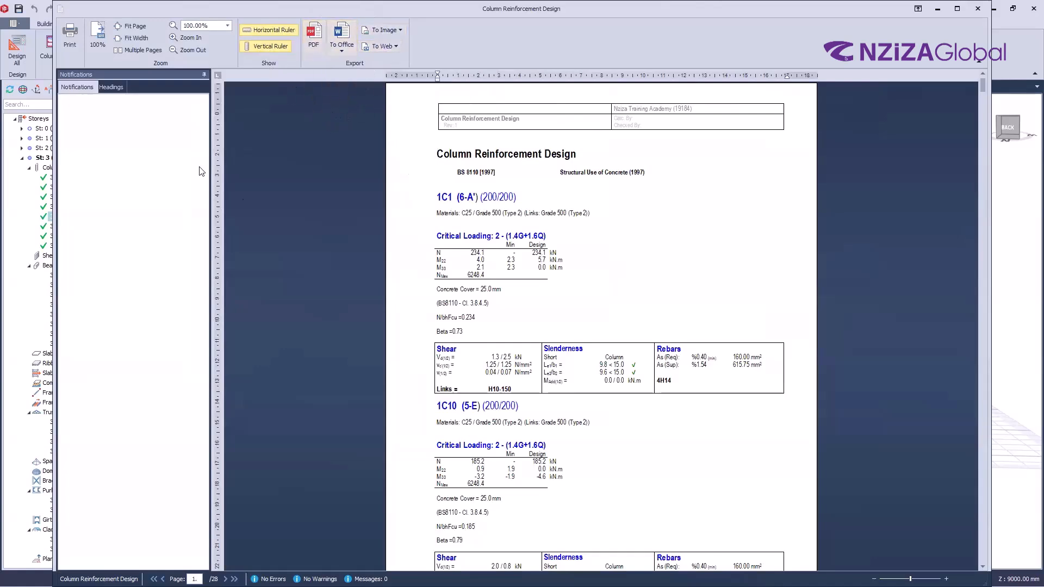
scroll(441, 406, down, 3)
scroll(441, 407, up, 3)
click(977, 9)
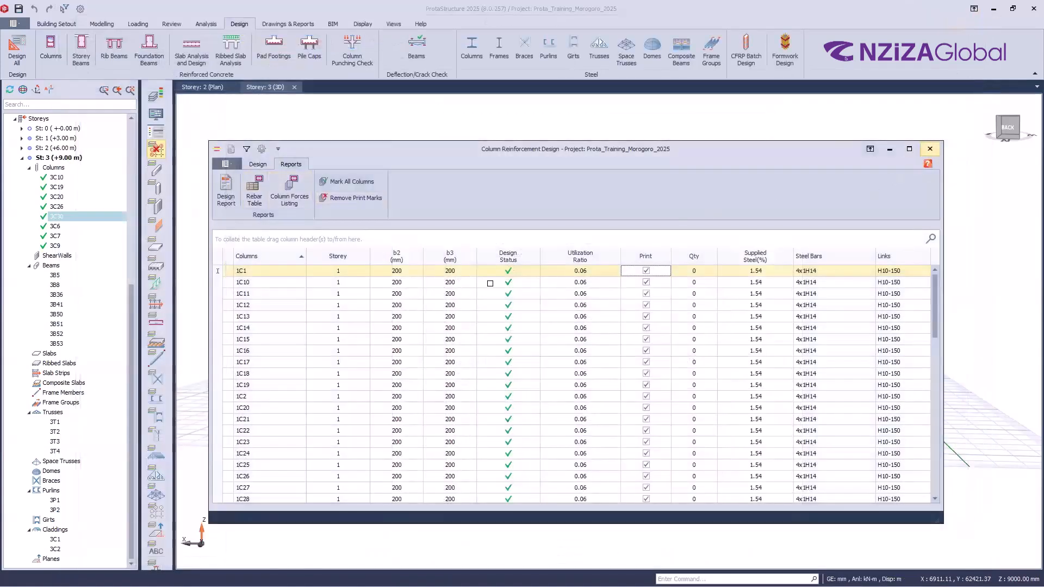
click(930, 149)
middle_drag(801, 398, 712, 414)
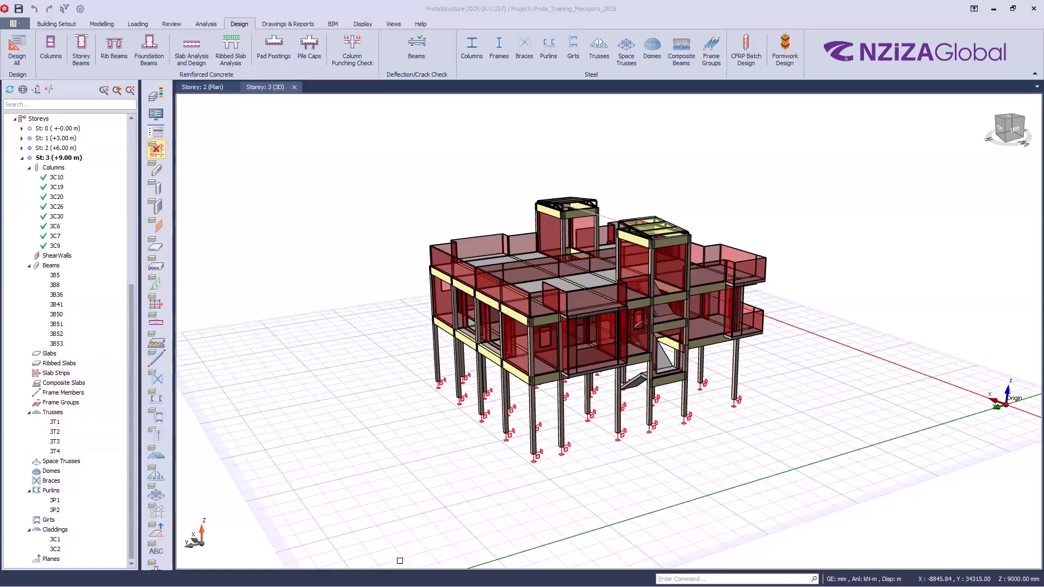
- Review the Building Analysis model options, including the sparse solver, drift limit and axial load tolerance settings, without changing them
click(206, 23)
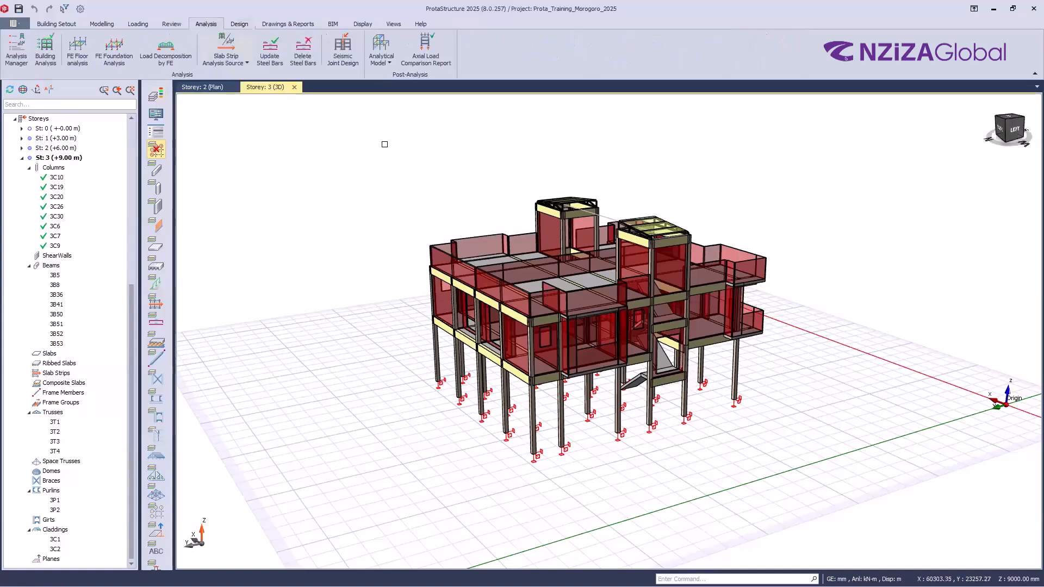
click(44, 58)
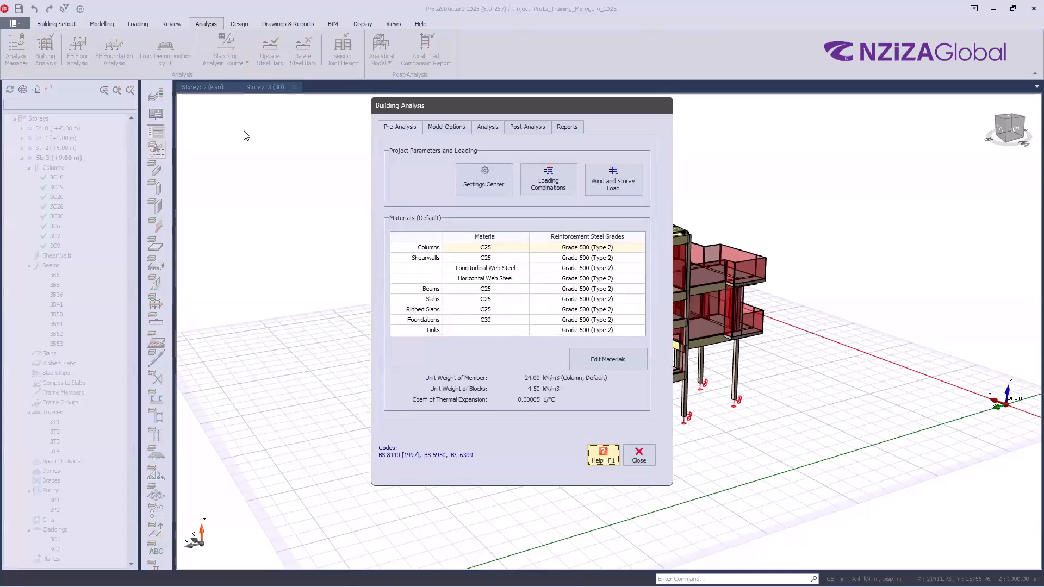
click(444, 127)
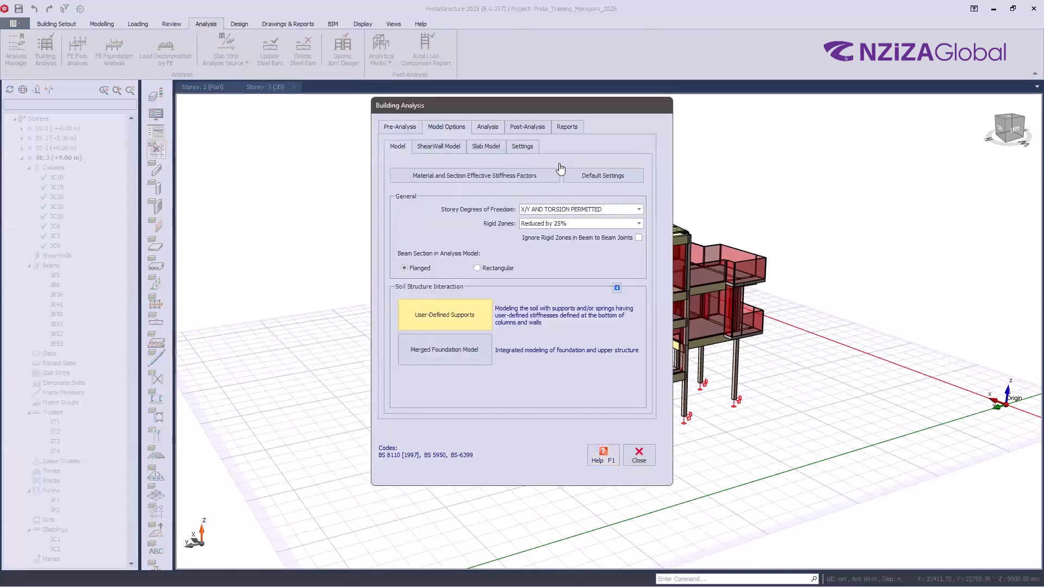
click(522, 152)
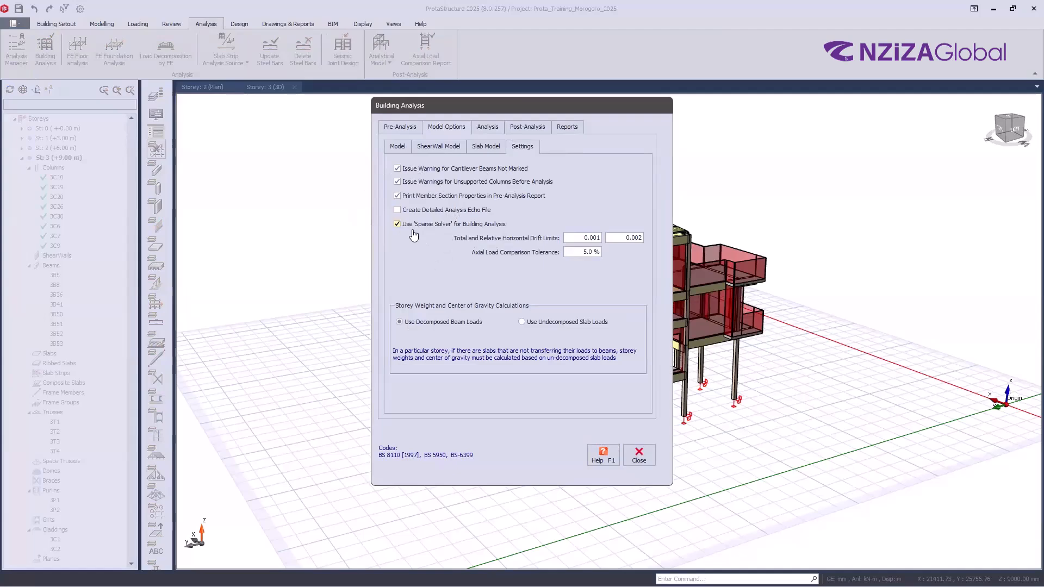
click(638, 455)
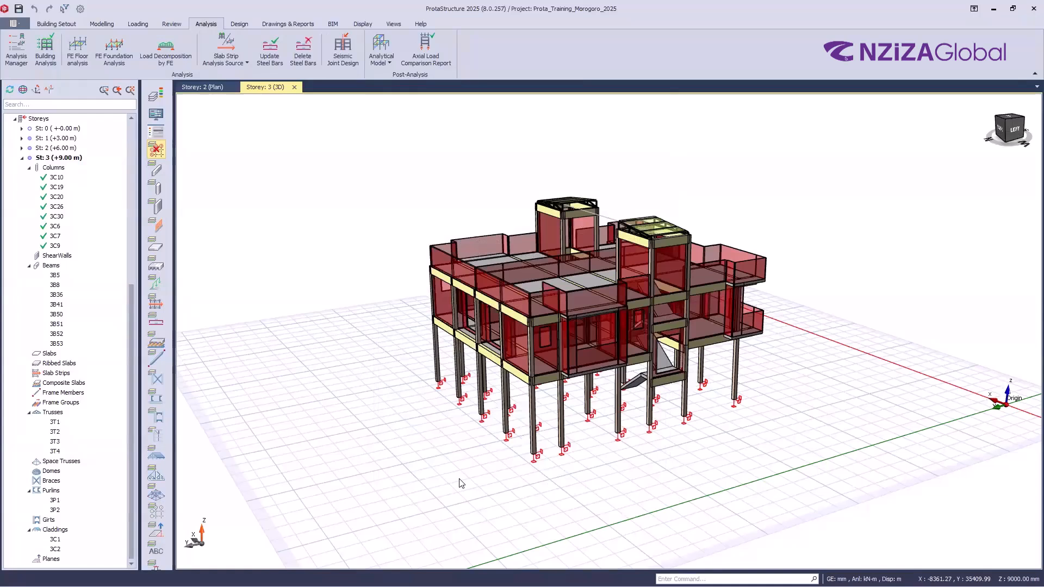
- Return to the 3D building model and bring up the member design commands
key(alt+Tab)
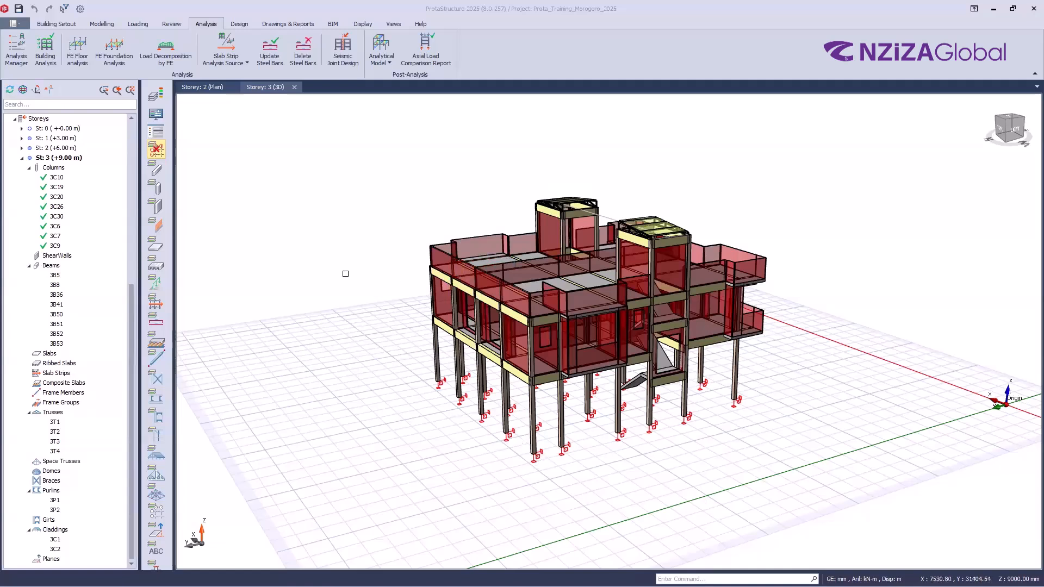
middle_drag(352, 283, 368, 379)
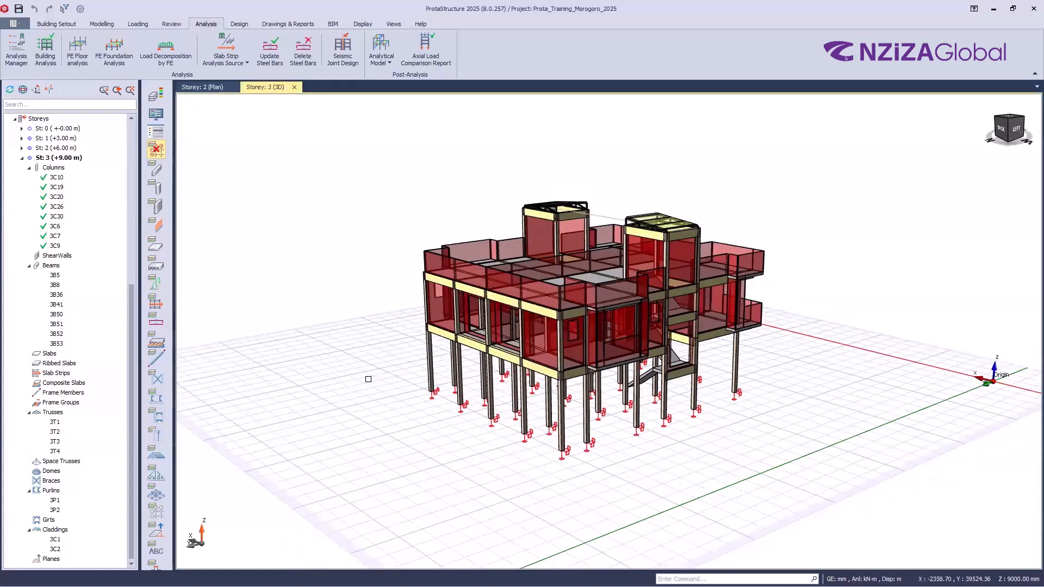
click(239, 24)
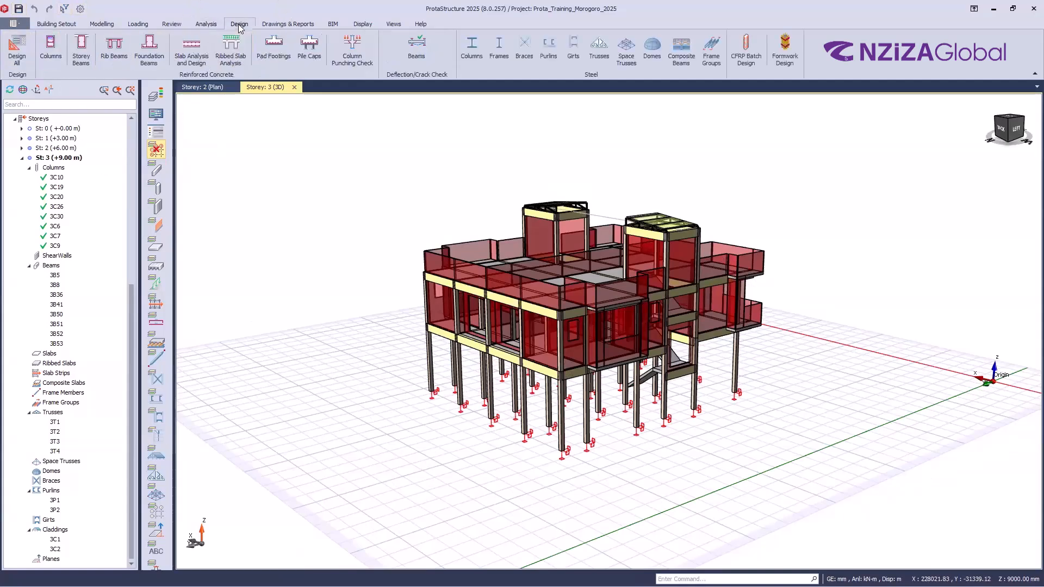
- Look over the storey beam design table, close it, and open the Settings Center
click(80, 53)
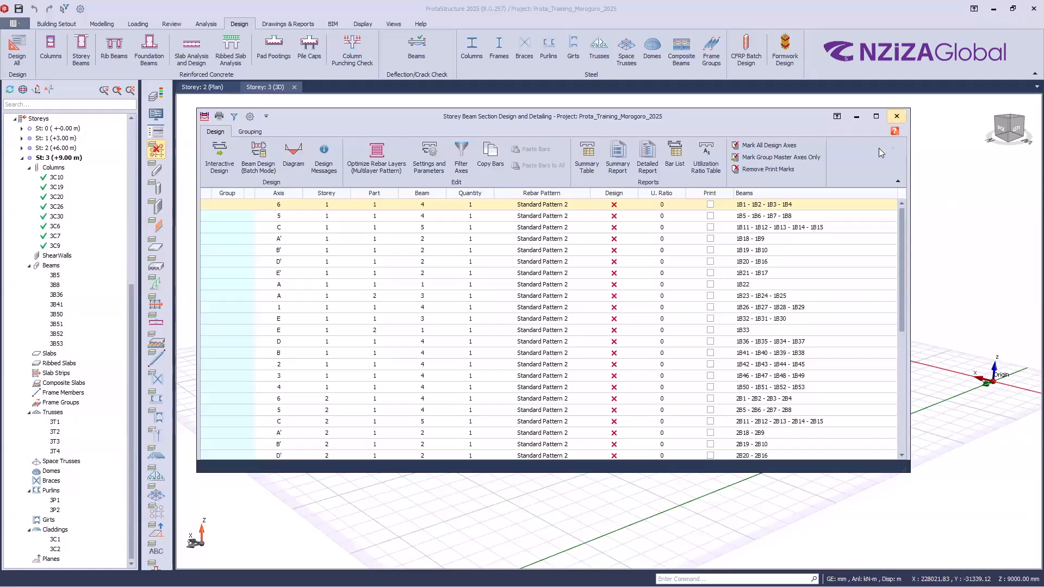
click(897, 116)
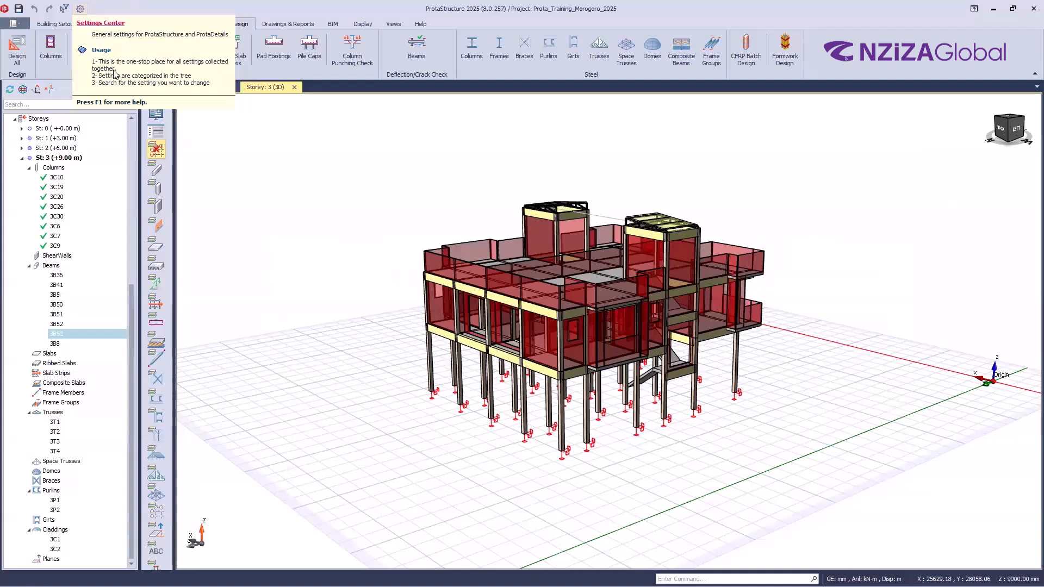
click(80, 9)
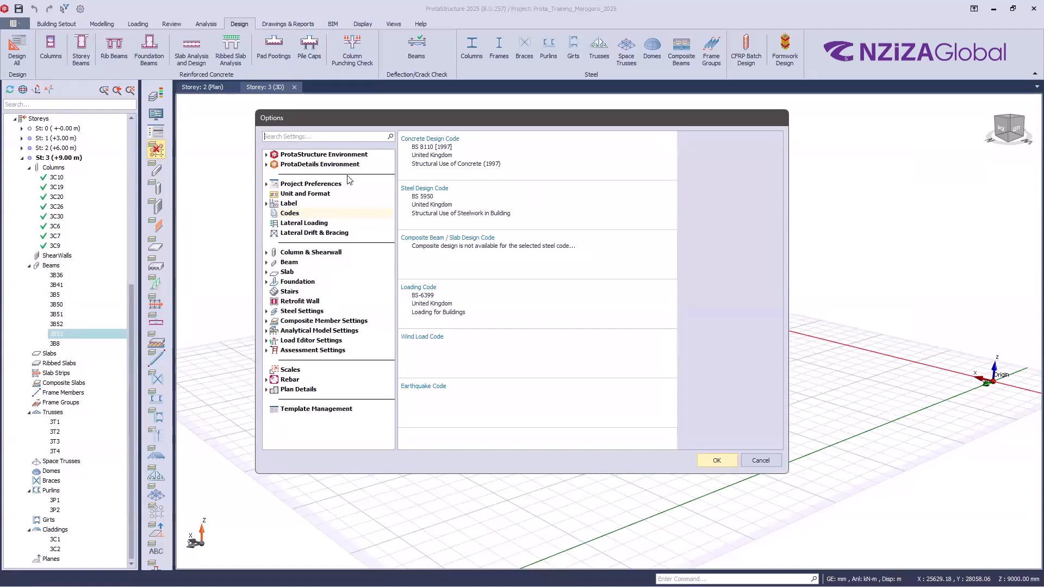
key(ctrl)
key(ctrl)
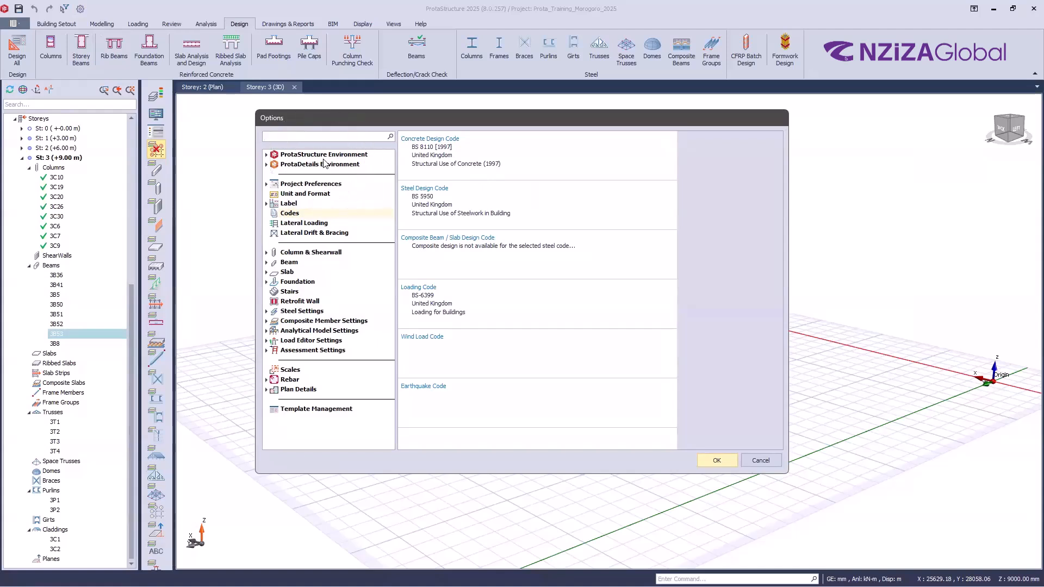
key(ctrl)
key(ctrl)
key(ctrl)
key(ctrl)
key(ctrl)
key(ctrl)
key(ctrl)
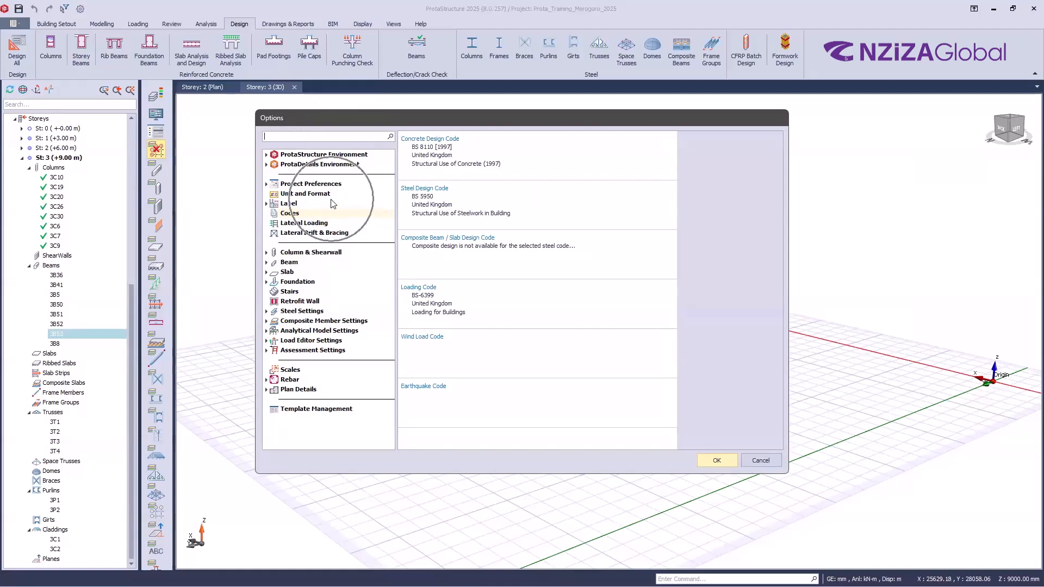
key(ctrl)
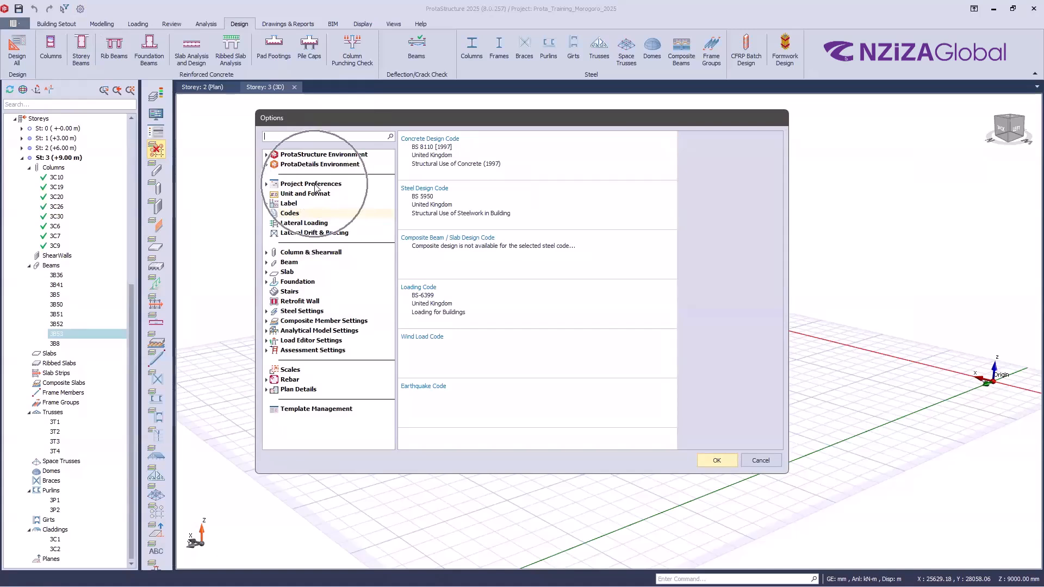
key(ctrl)
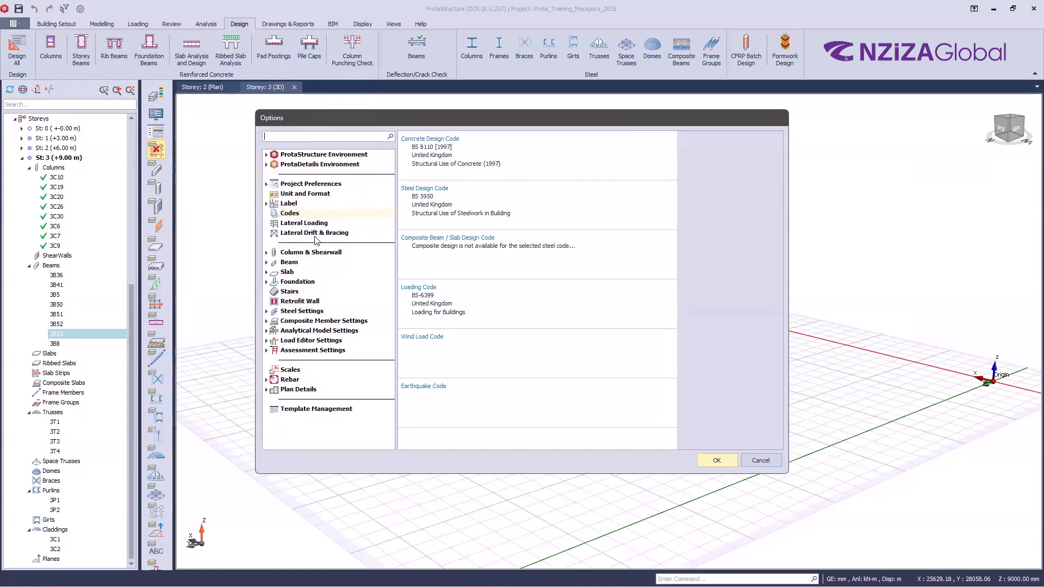
key(ctrl)
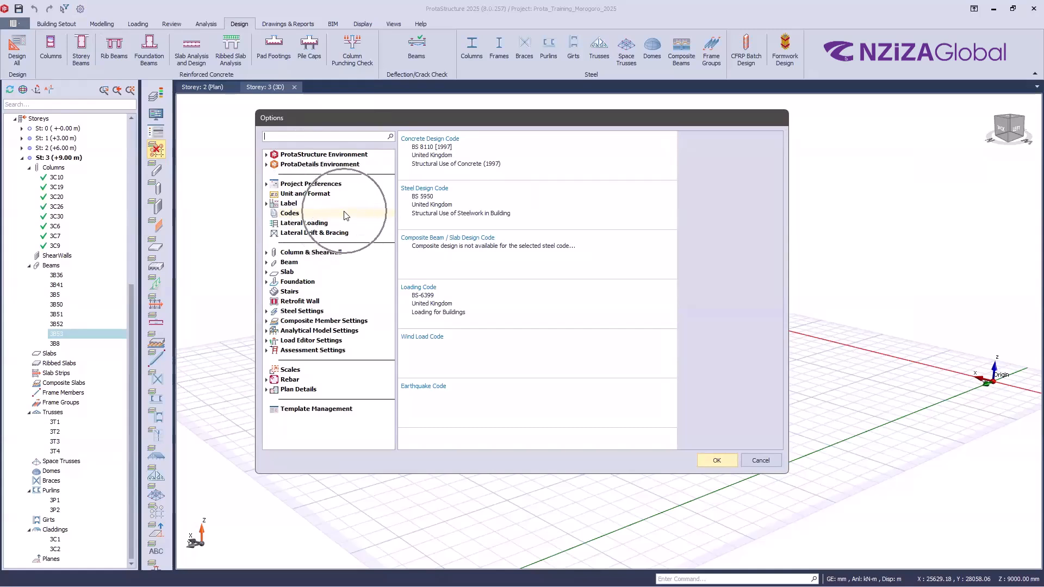
key(ctrl)
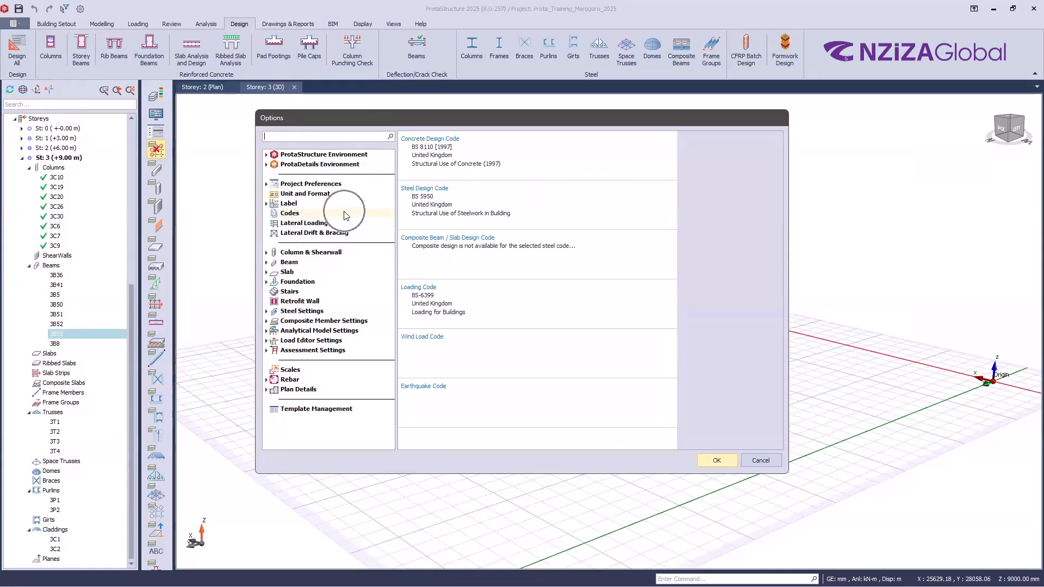
key(ctrl)
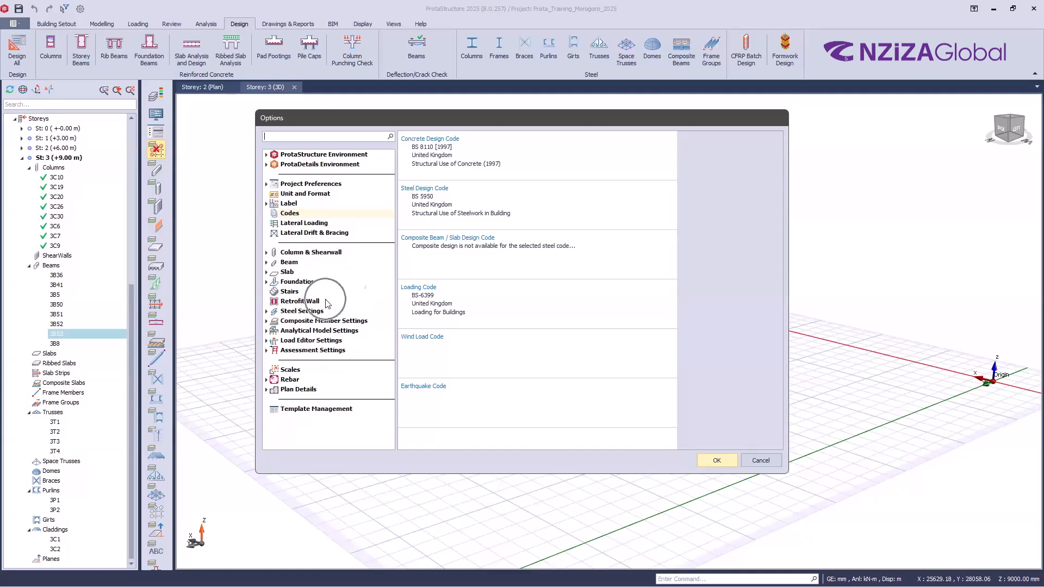
- Examine the Column & Shearwall design settings and the rebar settings from Selection Method through Mesh Steel
click(267, 253)
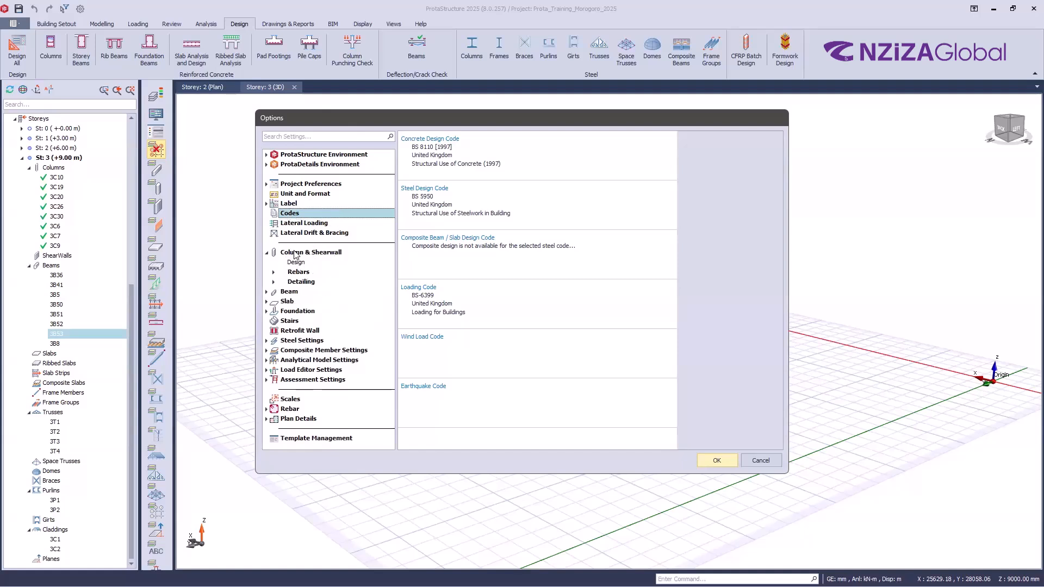
click(294, 253)
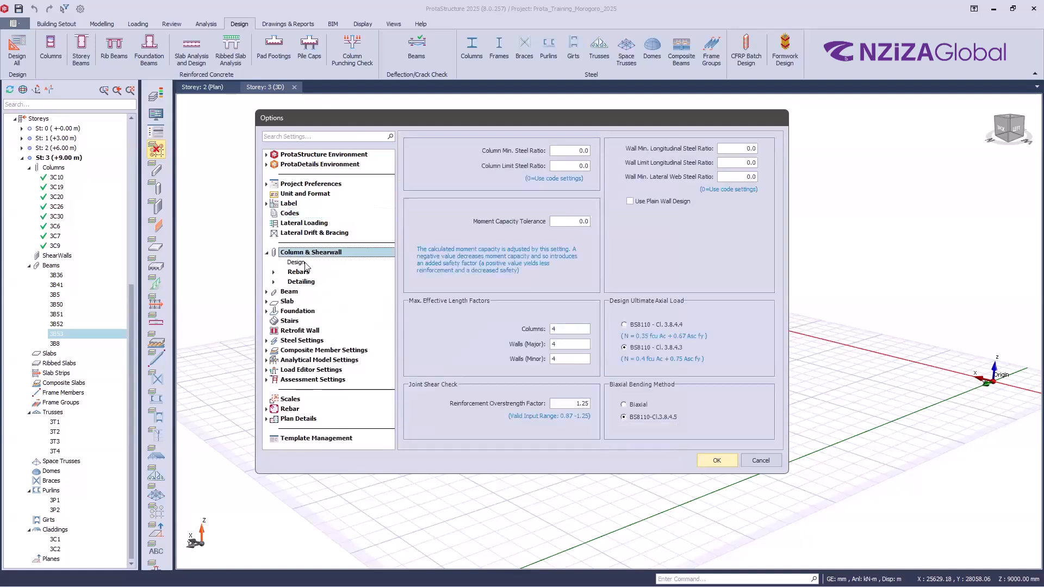
click(303, 264)
click(293, 272)
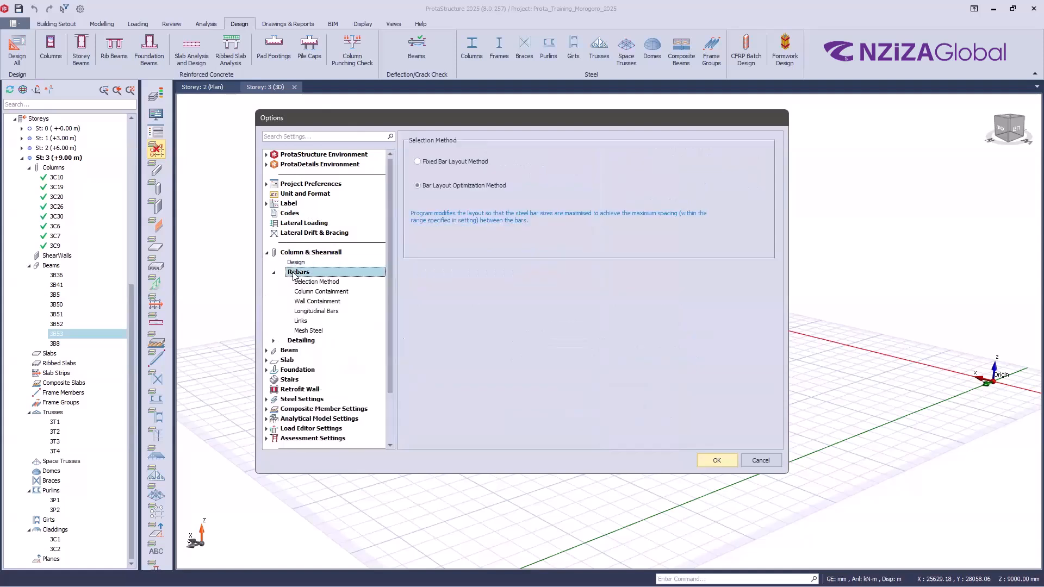
click(309, 282)
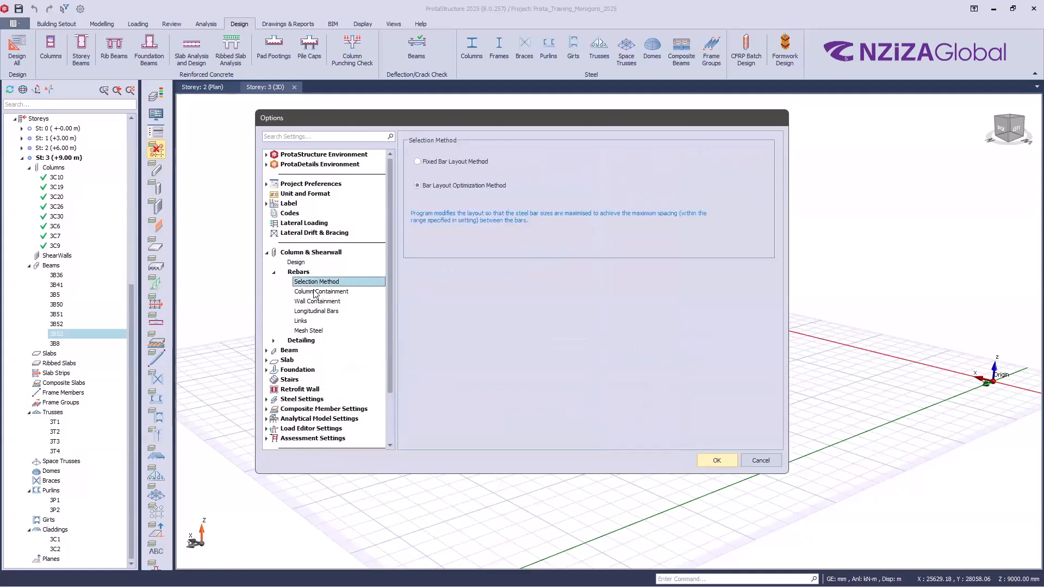
click(317, 292)
click(321, 303)
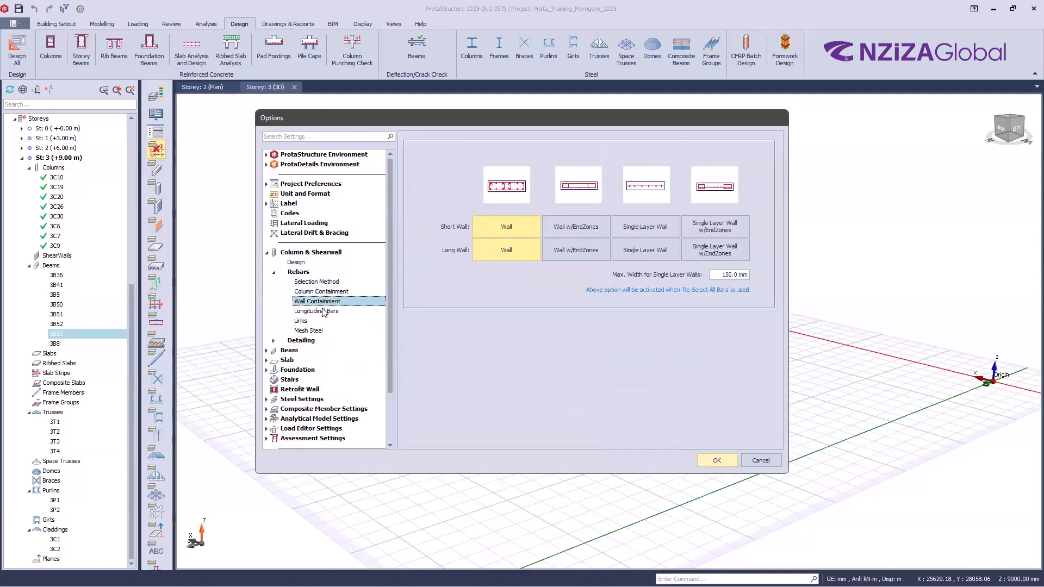
click(320, 312)
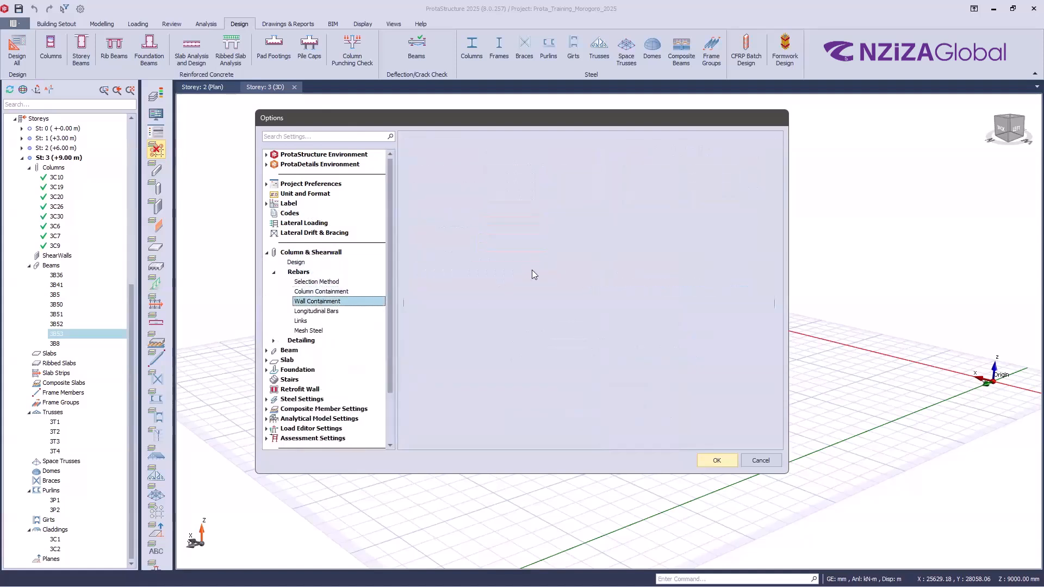
click(300, 321)
click(314, 332)
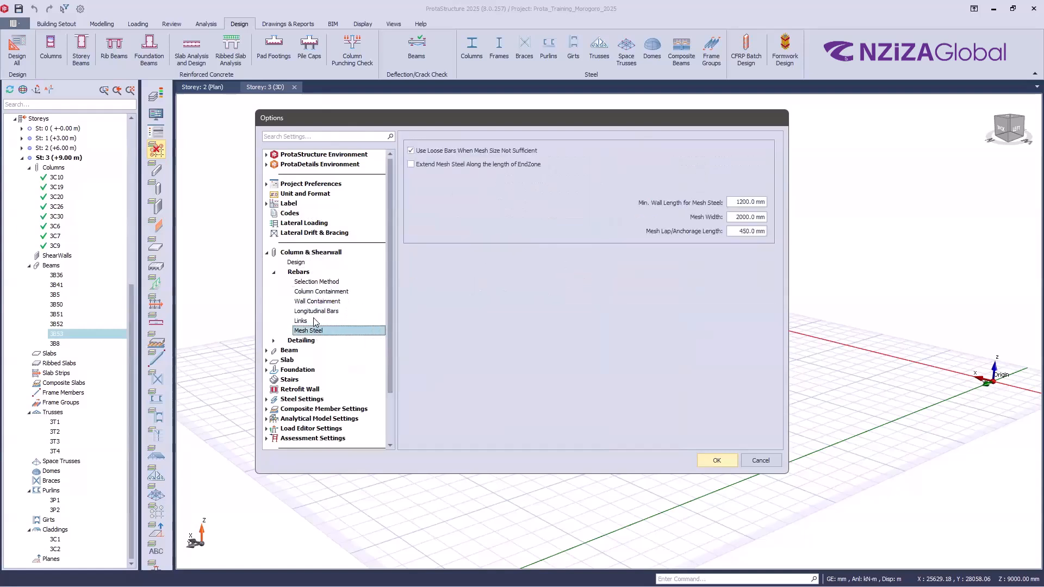
- Review the column and shearwall rebar settings again, covering selection method, containment, longitudinal bars, links and mesh steel
click(319, 283)
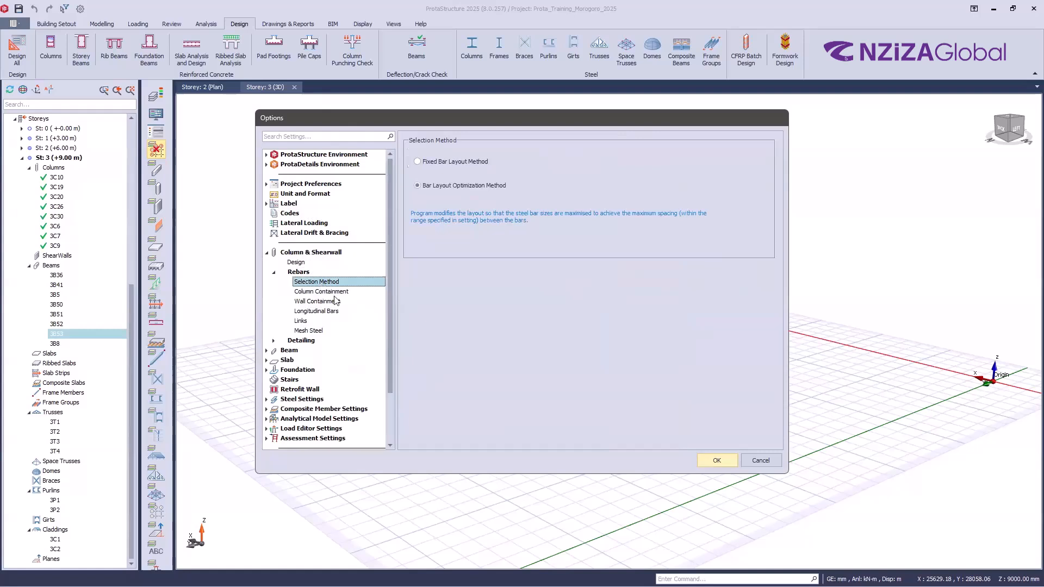
click(332, 294)
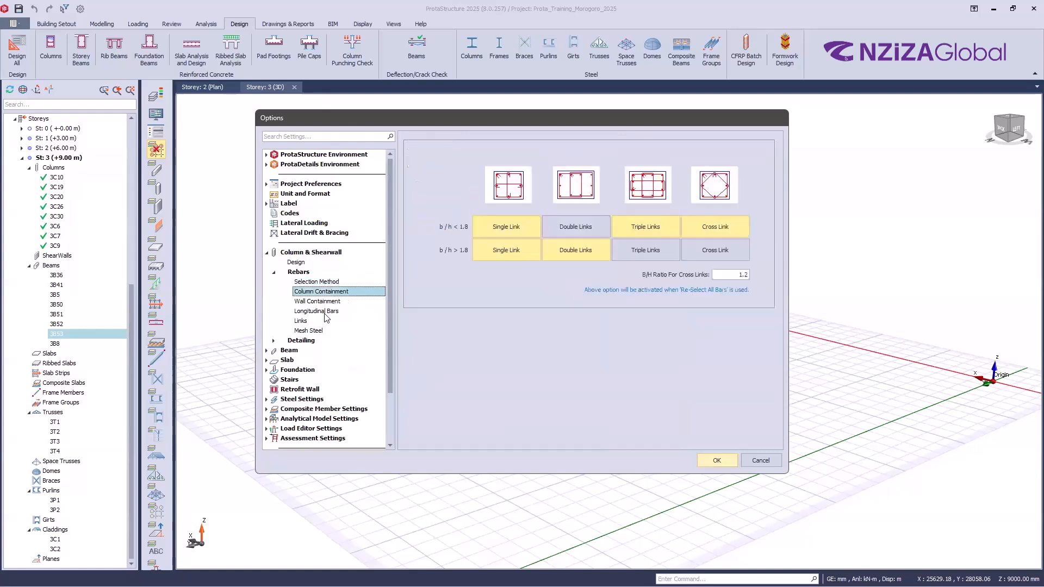
click(320, 302)
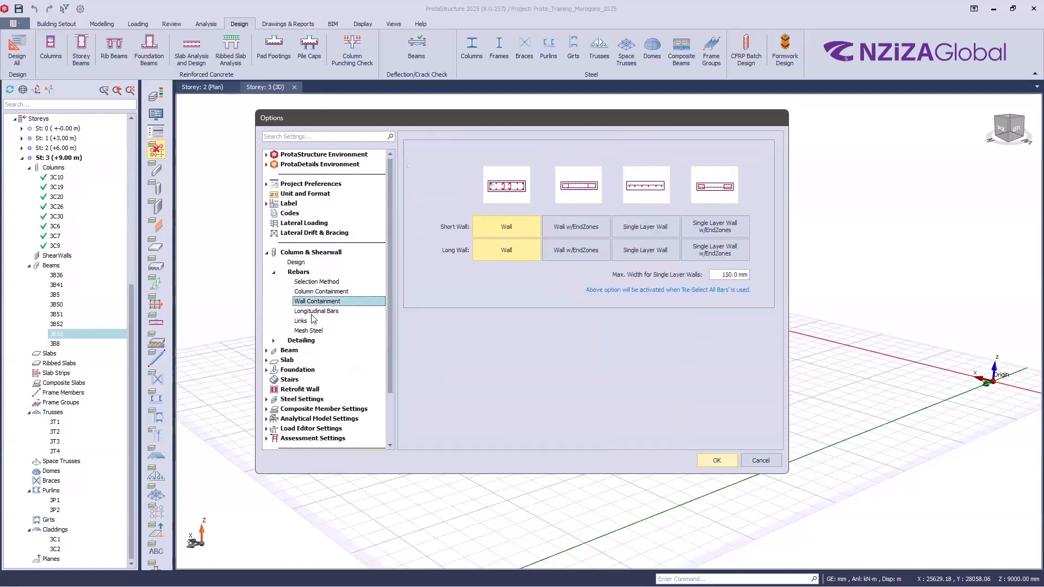
click(313, 312)
click(304, 321)
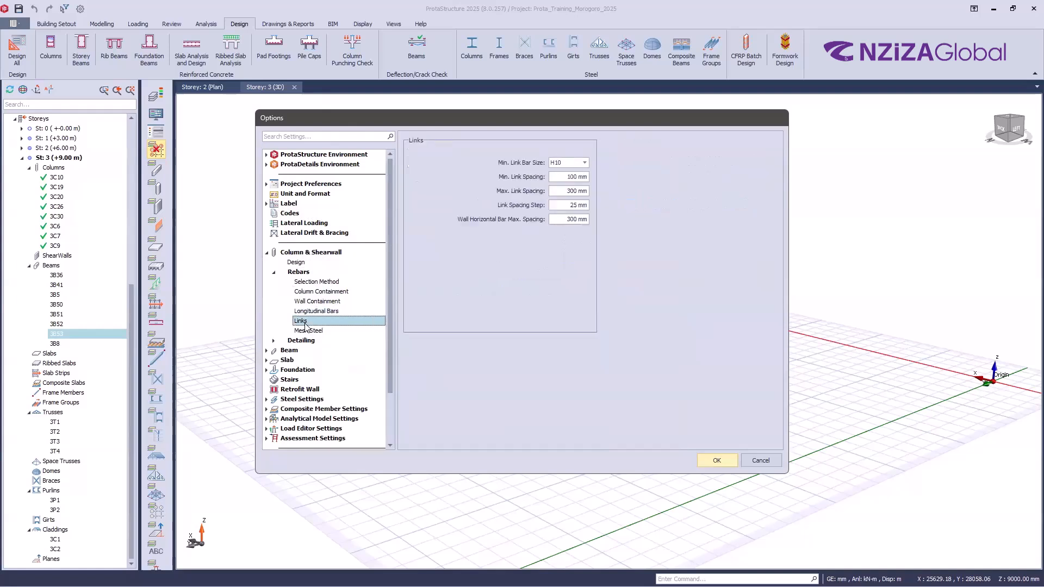
click(310, 330)
- Examine the General, Elevations and Schedules detailing settings for columns and shearwalls
click(274, 341)
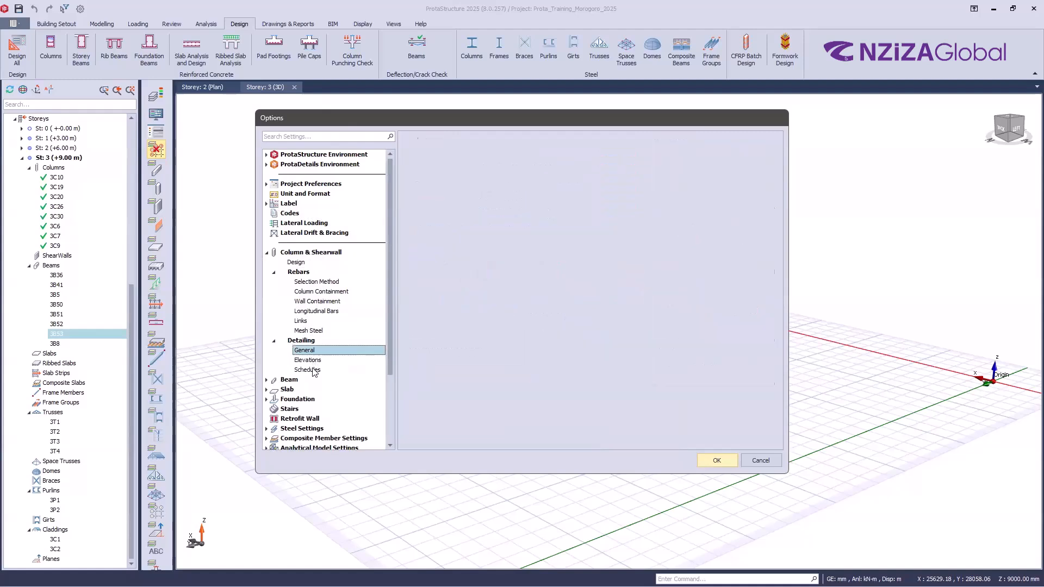
click(313, 370)
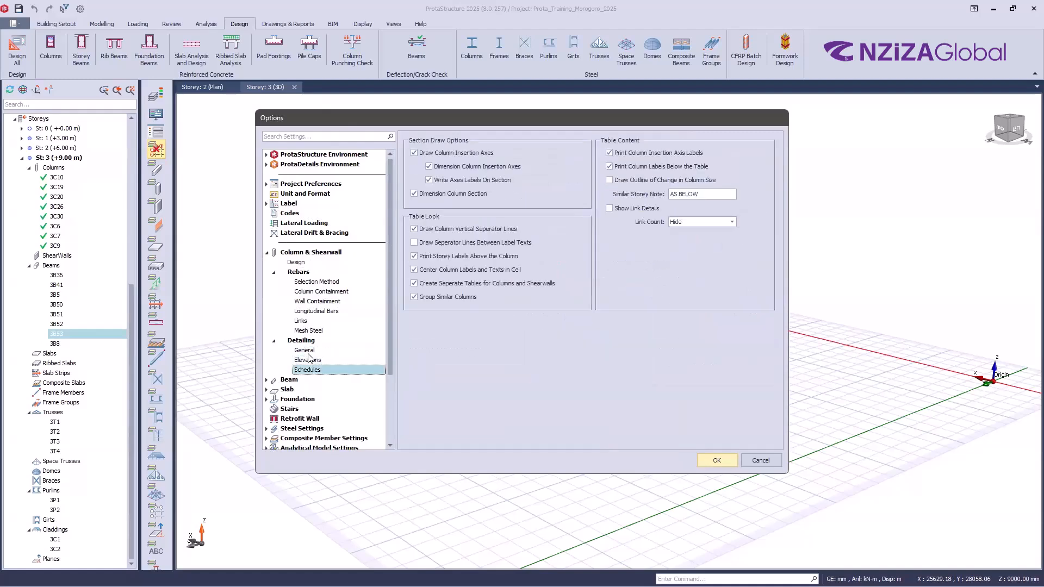
click(306, 352)
click(307, 361)
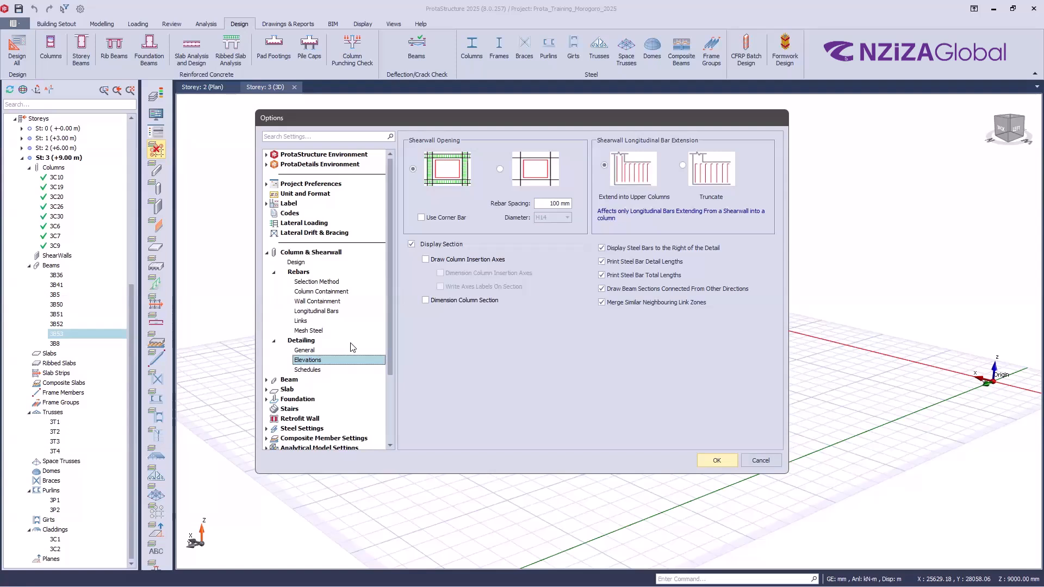
- Compare the wall containment, bar selection method and column containment settings
click(308, 301)
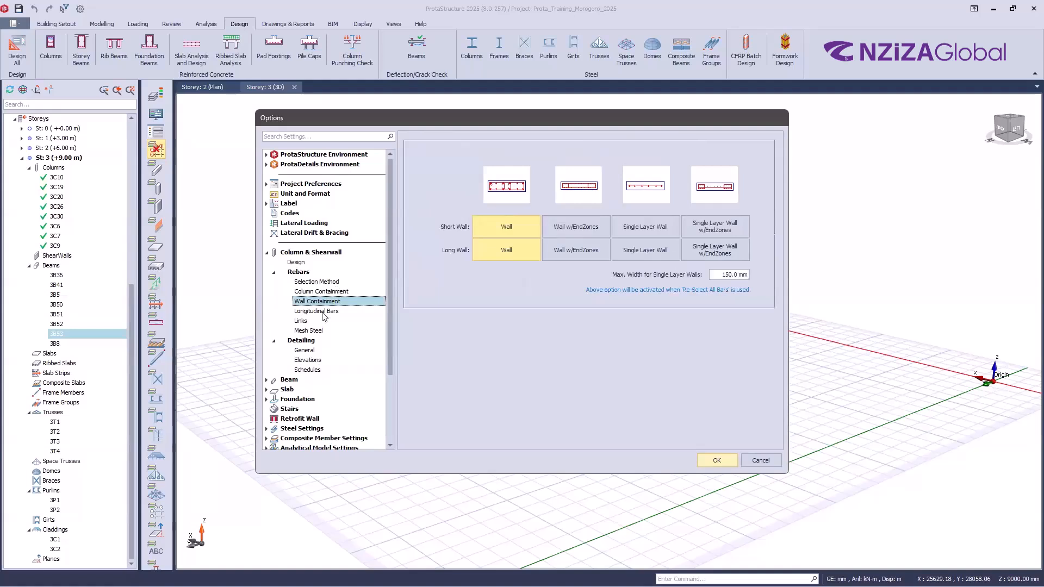
click(319, 283)
click(322, 301)
click(327, 293)
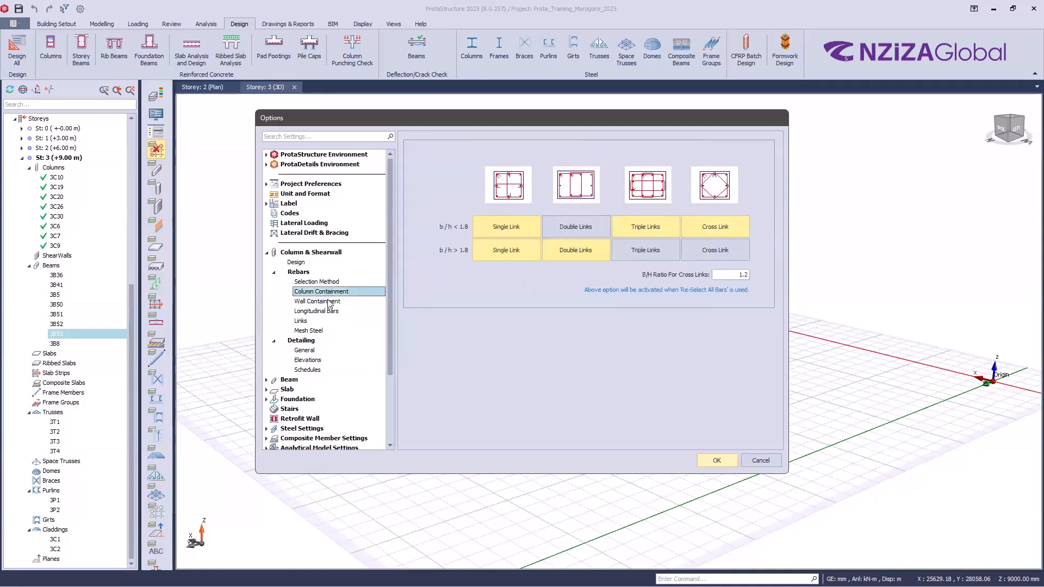
- Try H16 as the minimum column longitudinal bar size and reselect the size
click(329, 311)
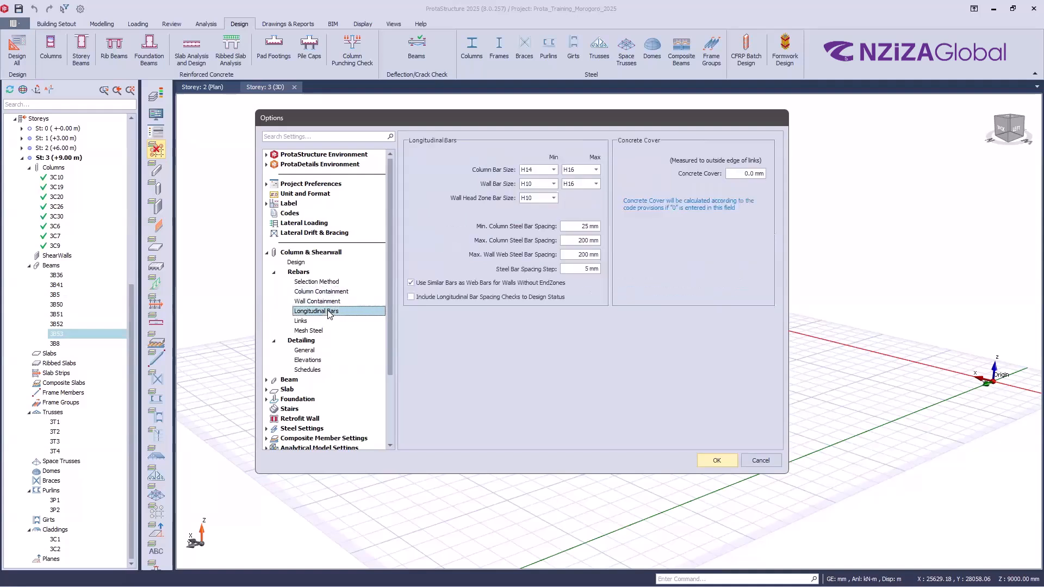
click(553, 170)
click(546, 188)
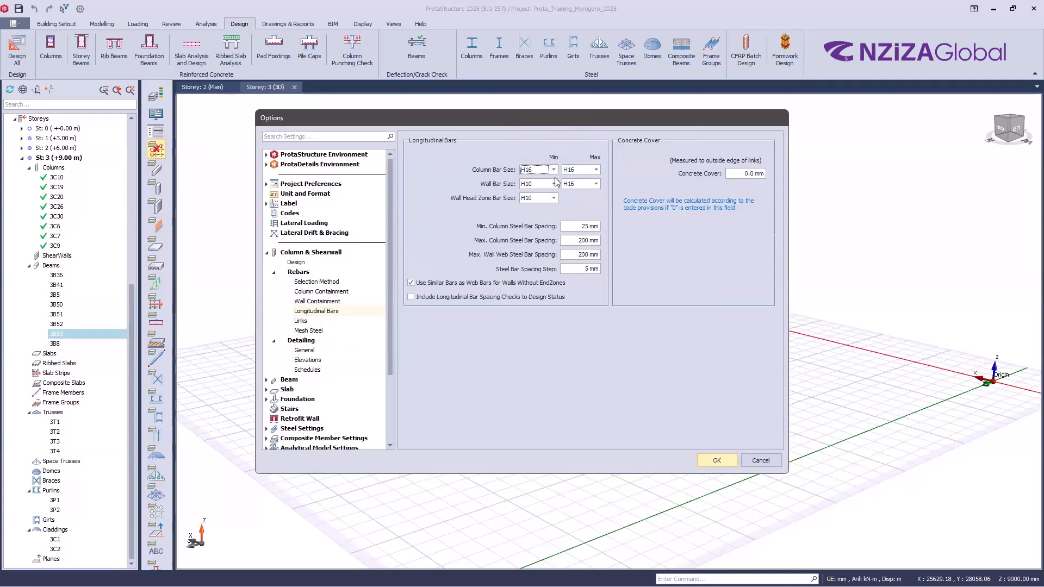
click(553, 169)
click(544, 178)
click(550, 169)
- Review the column and shearwall Elevations and Schedules detailing settings and return to the General detailing settings
click(305, 351)
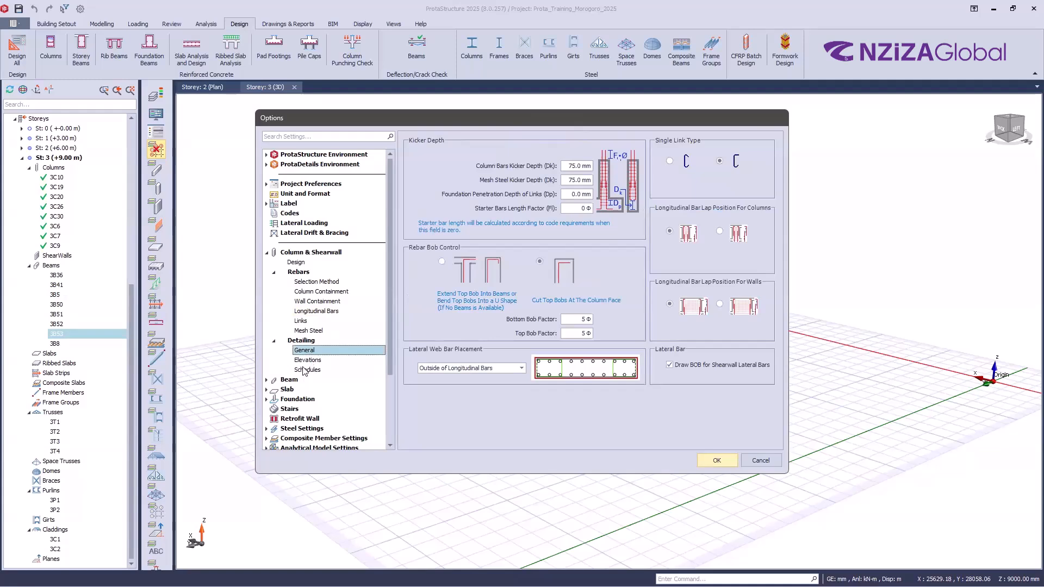
click(305, 362)
click(310, 372)
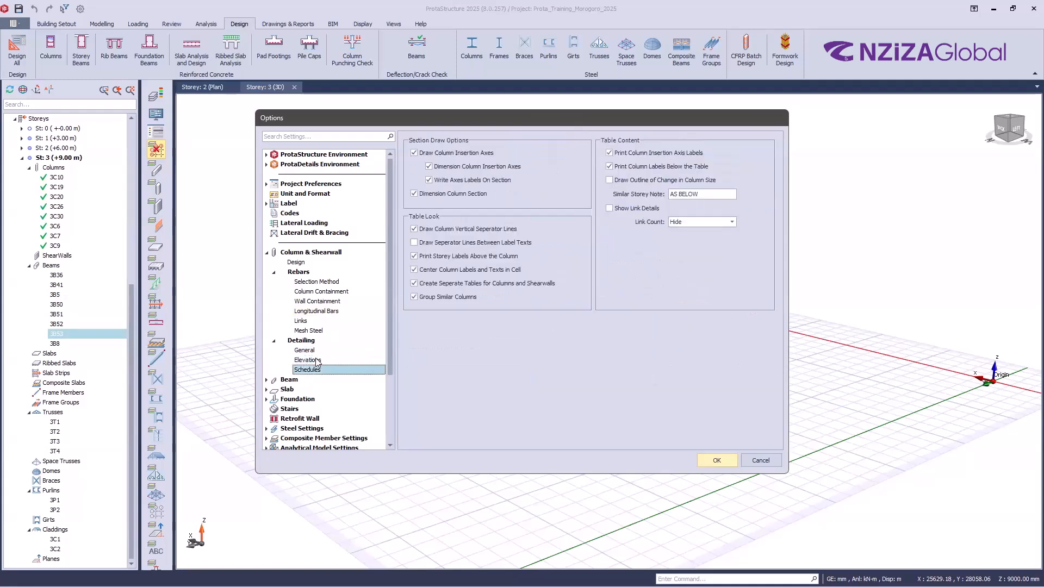
click(311, 352)
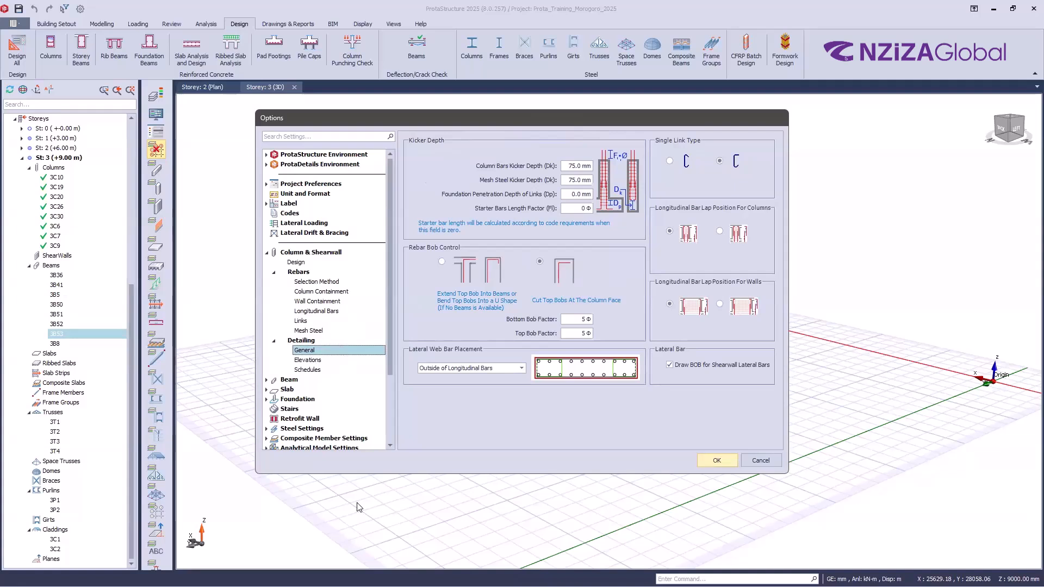
- Try the rebar bob option that extends top bobs into beams, and switch back to cutting top bobs at the column face
click(471, 274)
click(472, 273)
click(473, 266)
click(471, 266)
click(472, 265)
click(474, 265)
click(463, 262)
click(565, 267)
click(566, 268)
click(441, 263)
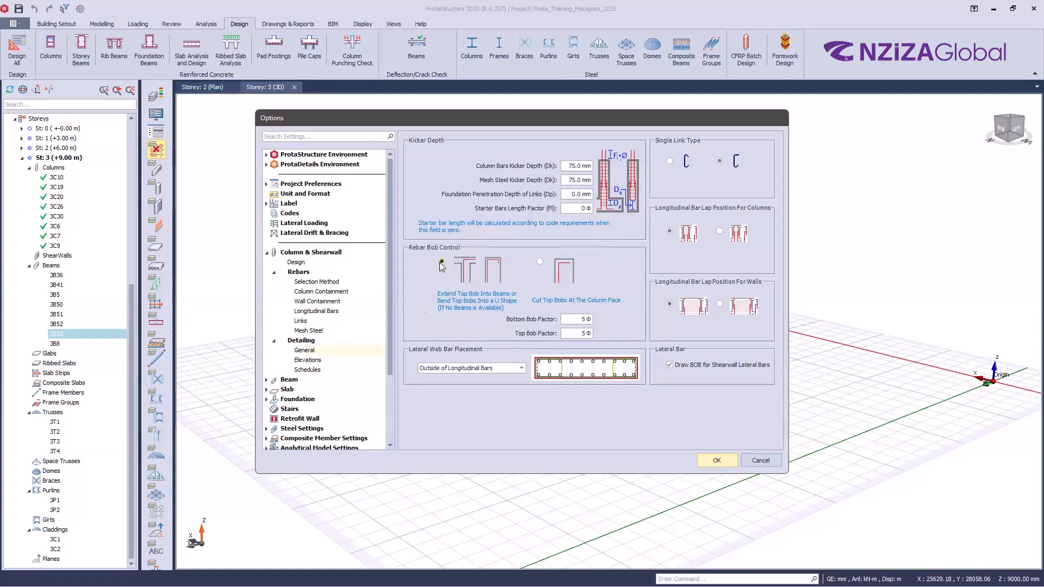
click(460, 269)
click(461, 271)
click(540, 262)
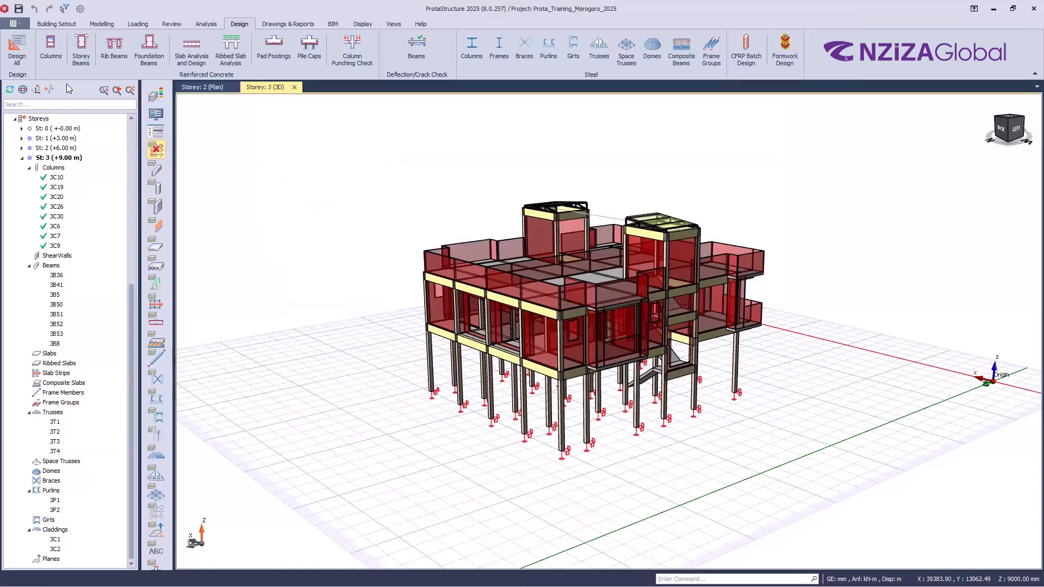
- Design the storey 1 beams on axis 6 interactively, updating their rebars, and accept the reinforcement
click(82, 52)
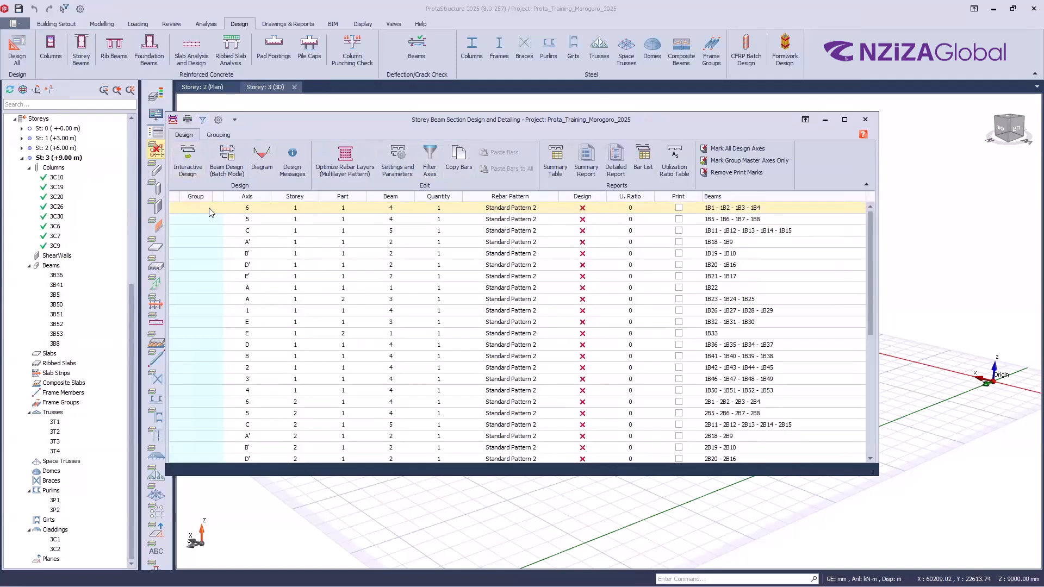
click(191, 159)
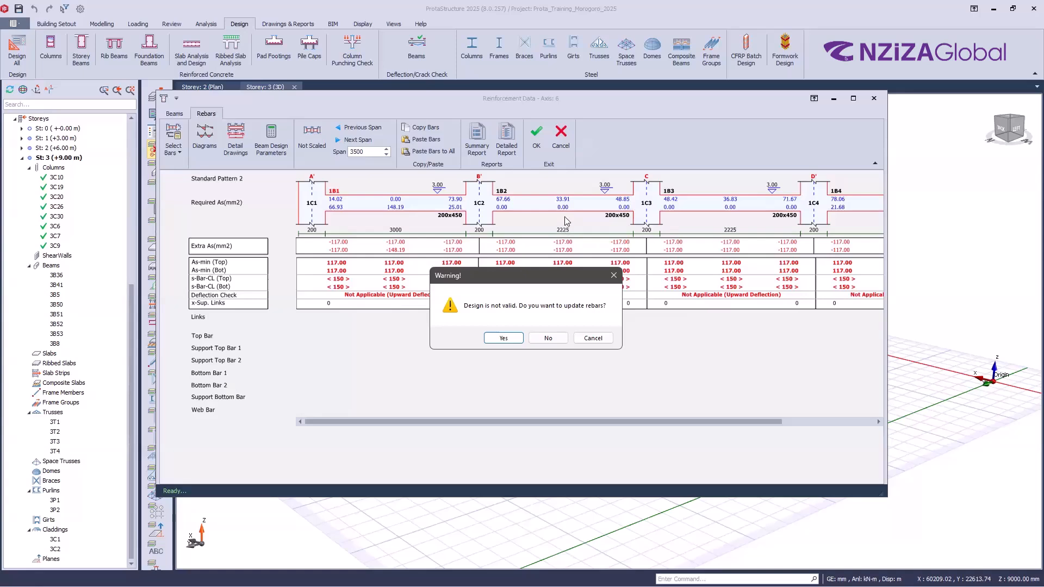
click(497, 341)
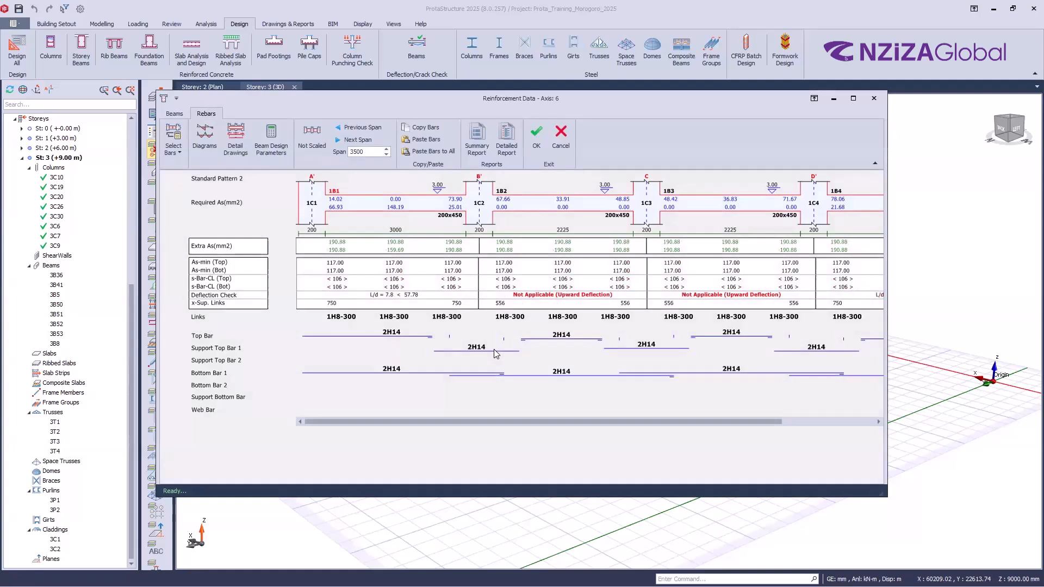
drag(501, 422, 410, 409)
drag(519, 426, 623, 422)
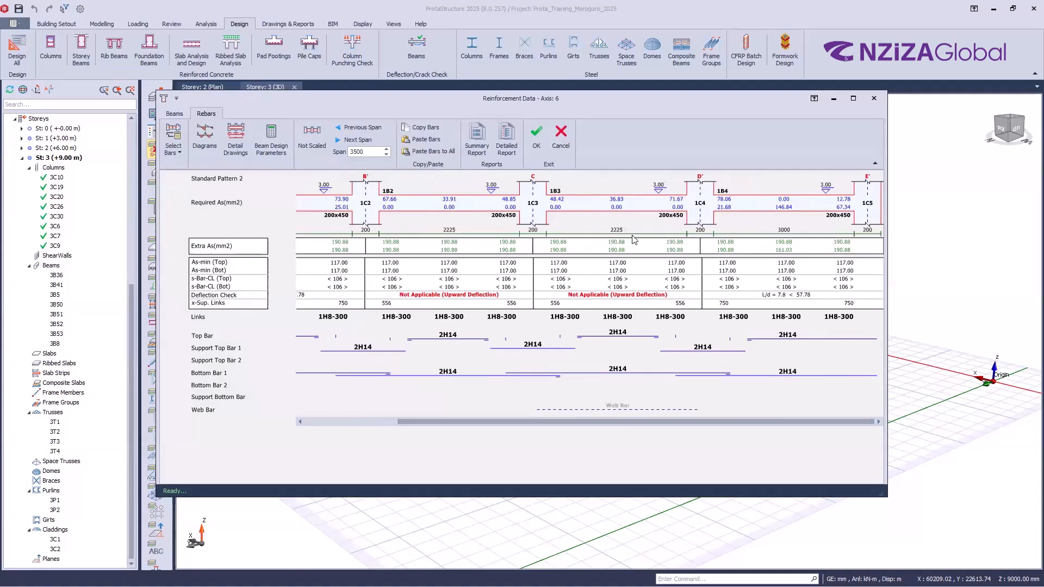
click(537, 143)
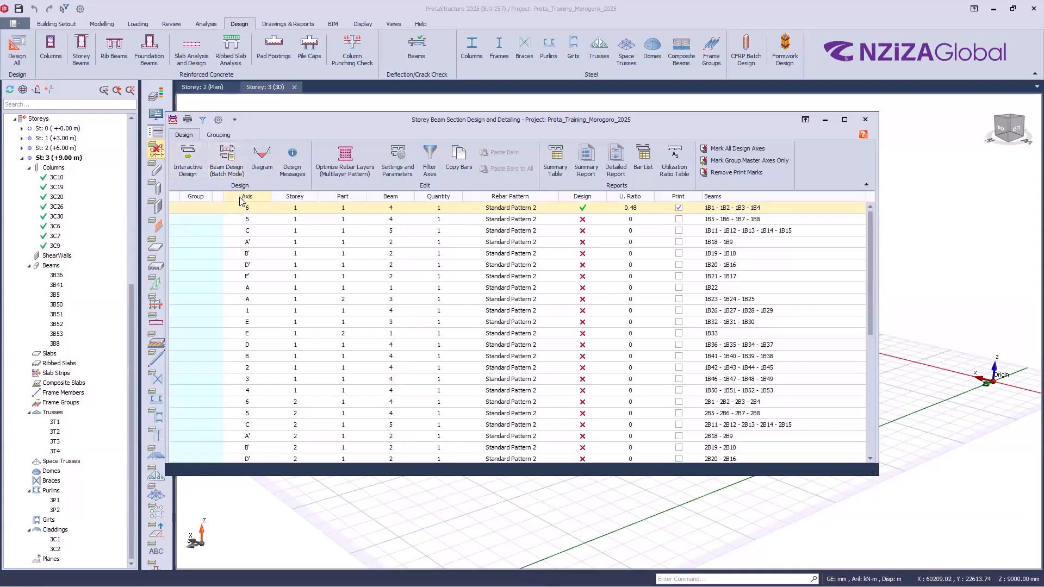
- Run the batch beam design for all storeys with the Re-select All Bars option
click(231, 162)
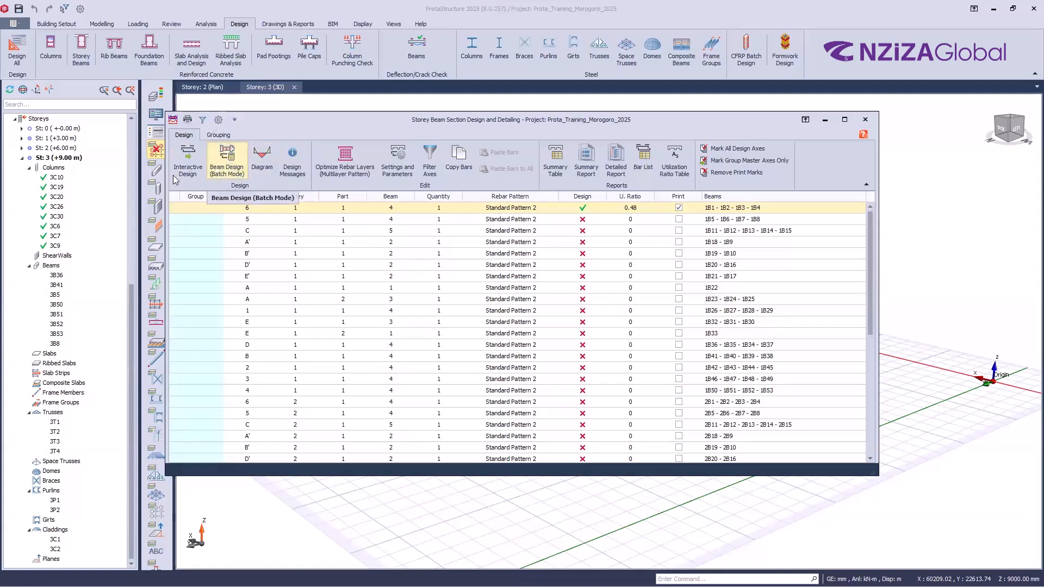
click(230, 160)
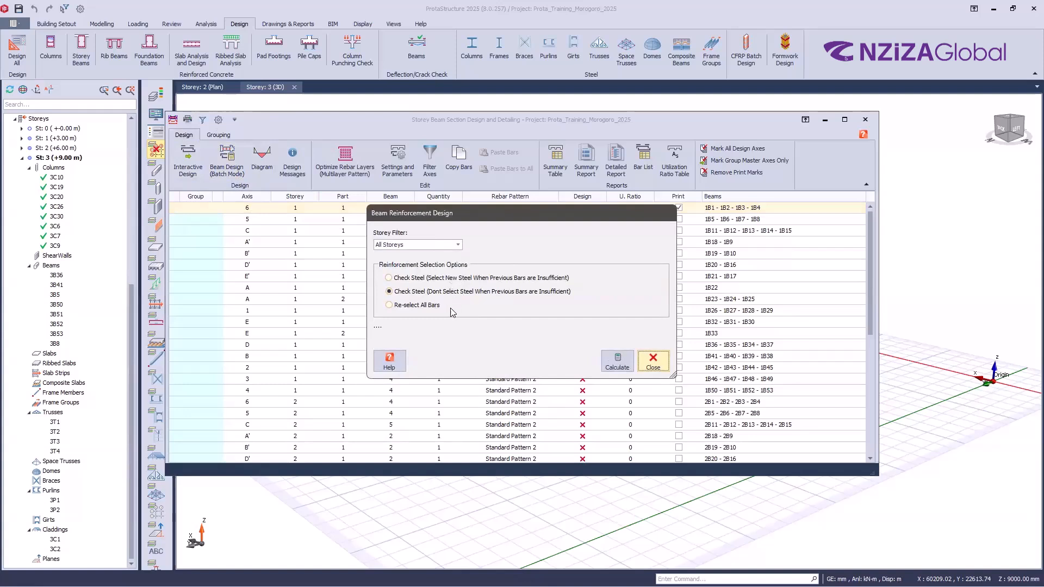
click(423, 306)
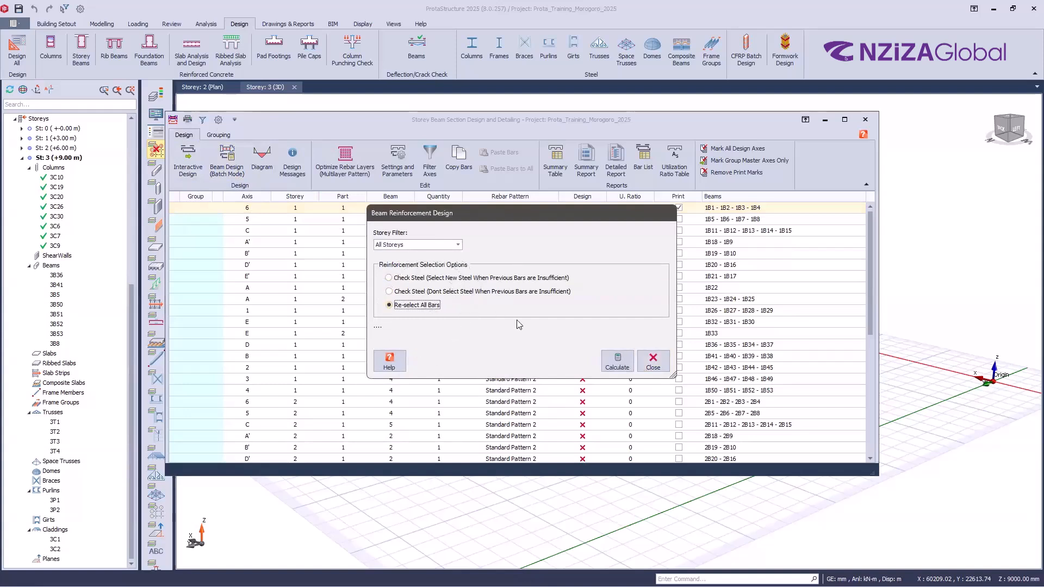
click(605, 366)
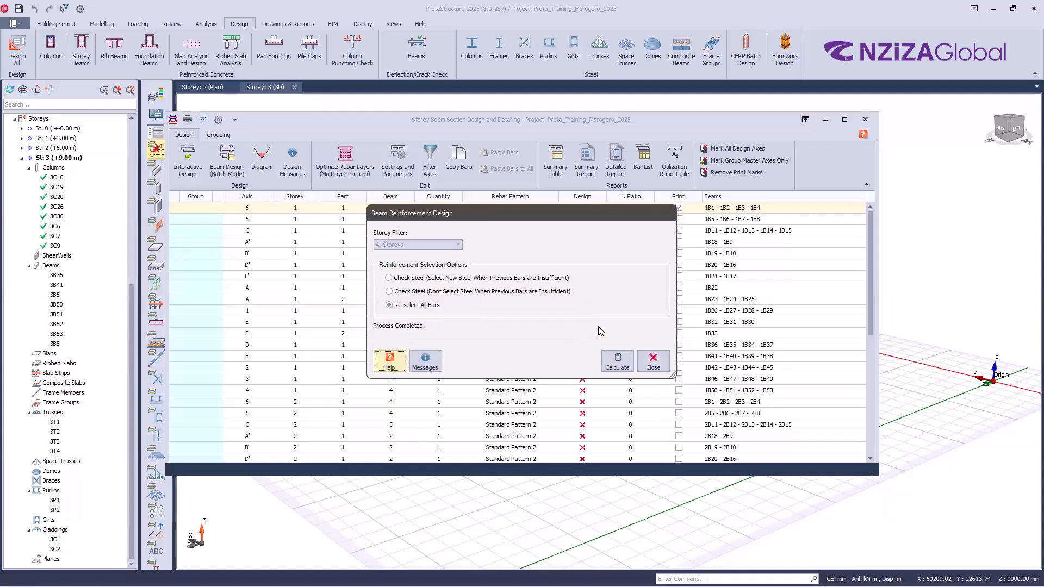
click(653, 361)
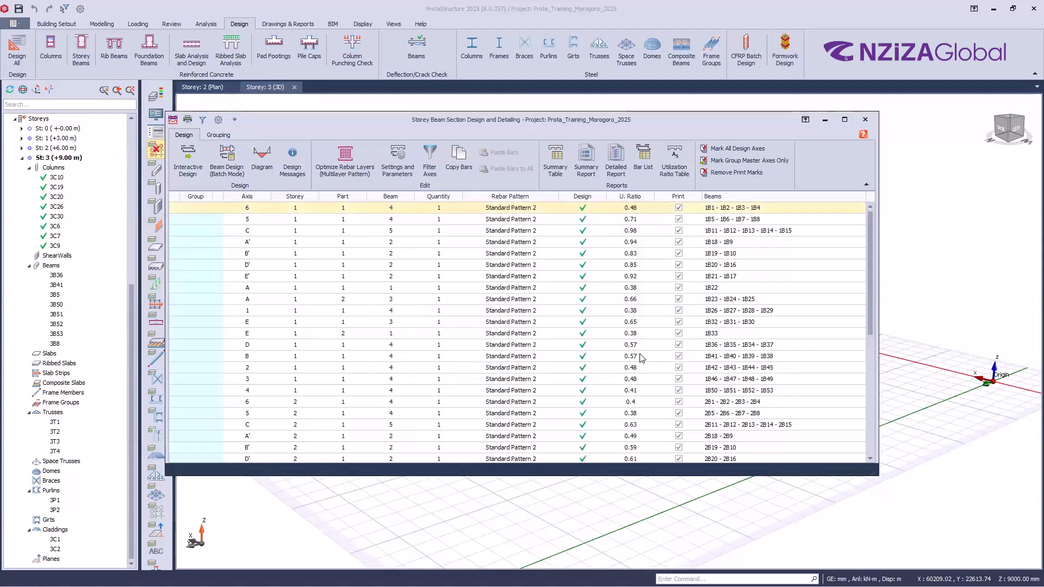
- Review the batch design results for all beam axes and the reinforcement of the storey 1 beams on axis 6
scroll(672, 315, down, 7)
scroll(674, 337, up, 7)
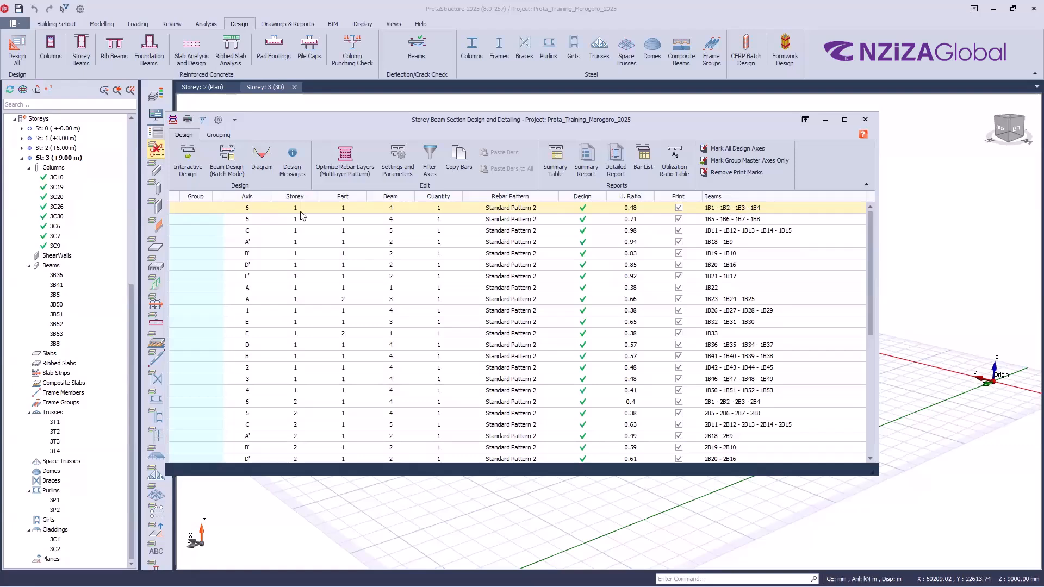
double_click(317, 212)
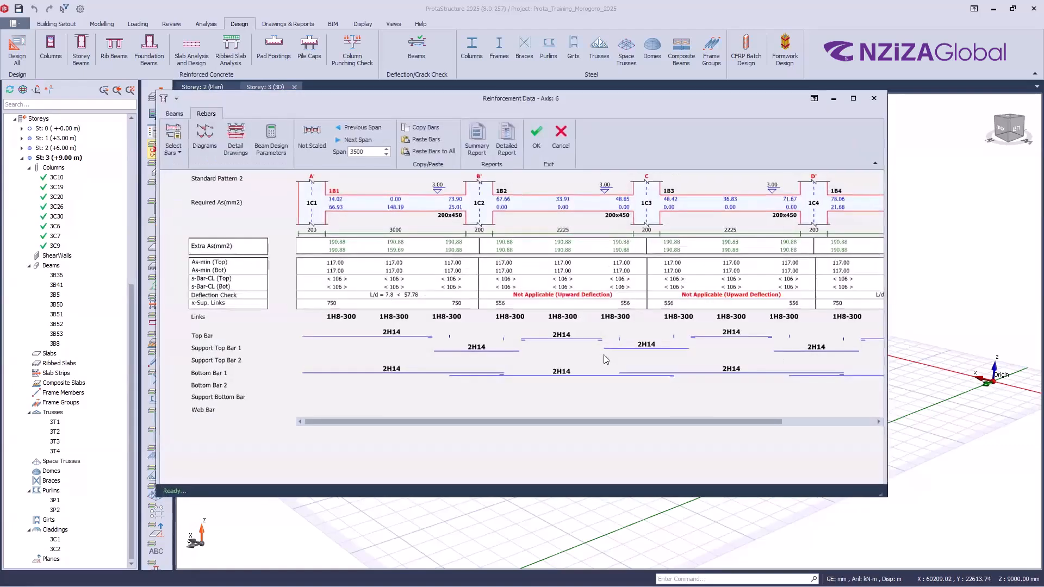
click(563, 140)
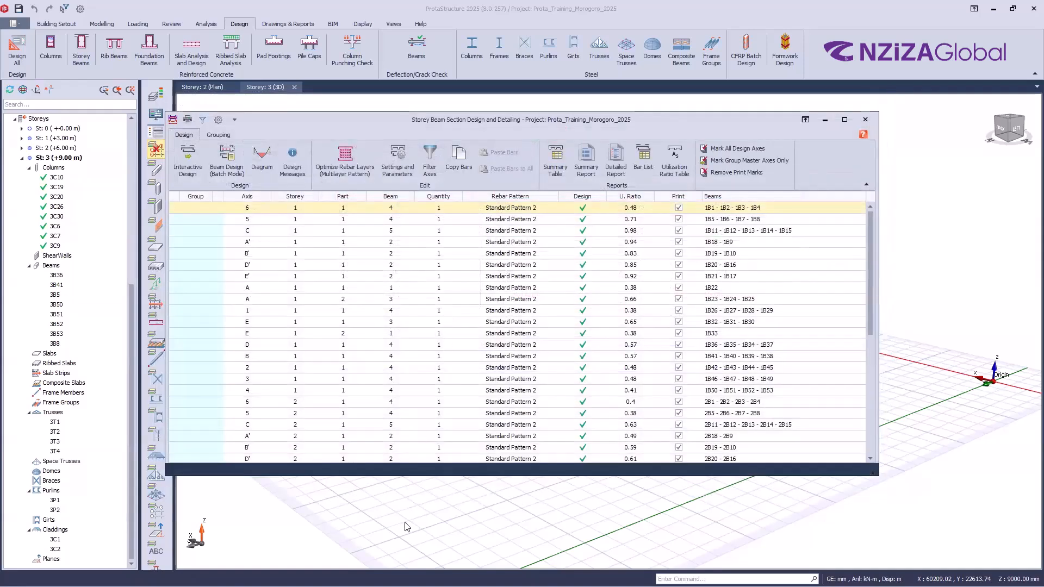
click(400, 540)
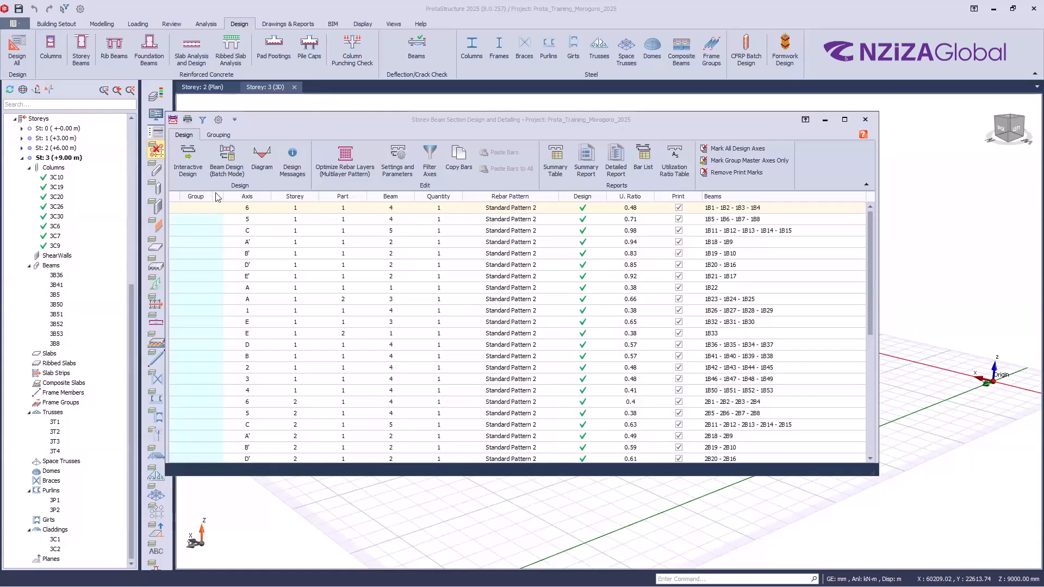
double_click(238, 209)
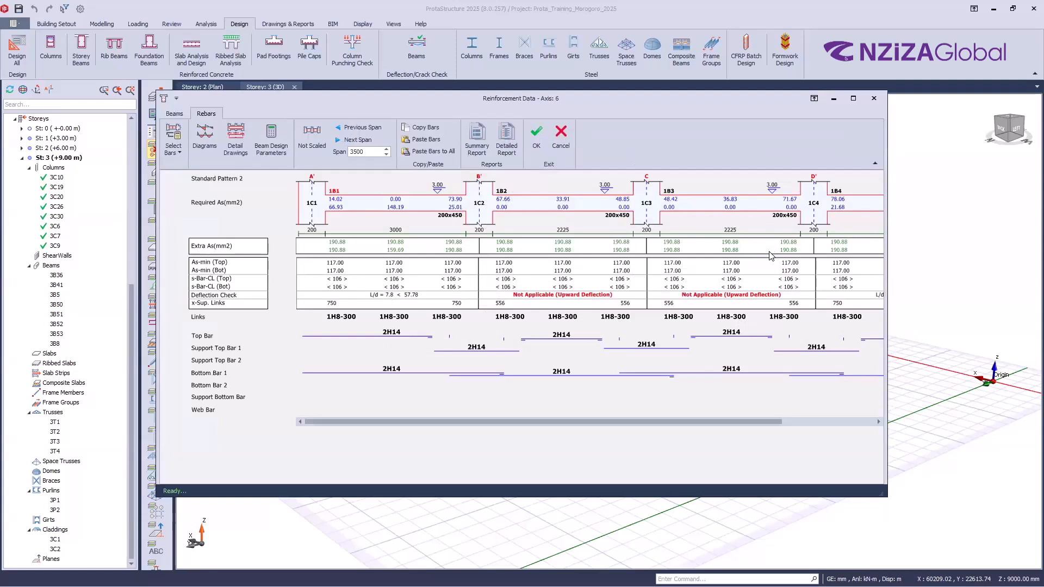
click(874, 98)
scroll(451, 329, down, 5)
scroll(451, 329, up, 1)
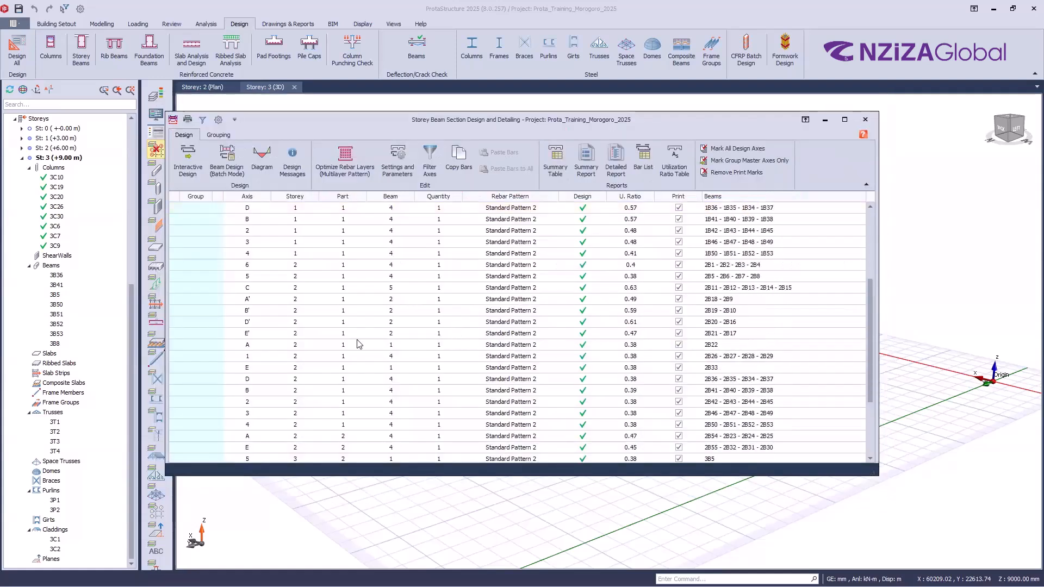
- Examine the required steel, section size, span and columns of storey 2 beam 2B22 on axis A
double_click(331, 347)
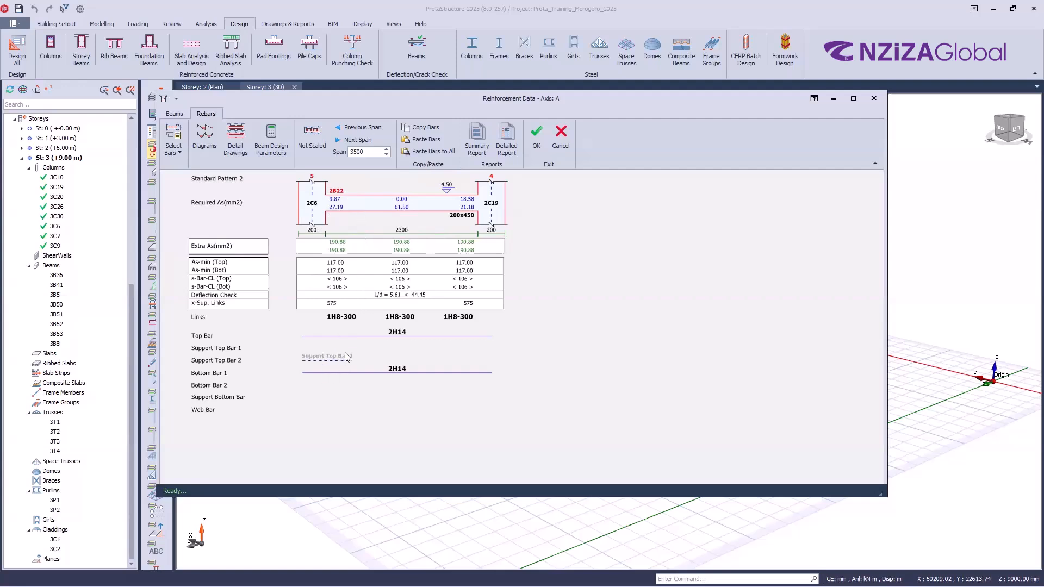
click(342, 204)
click(342, 204)
click(341, 204)
click(211, 233)
click(212, 214)
click(334, 201)
click(333, 198)
key(ctrl)
key(ctrl)
key(ctrl)
key(ctrl)
key(ctrl)
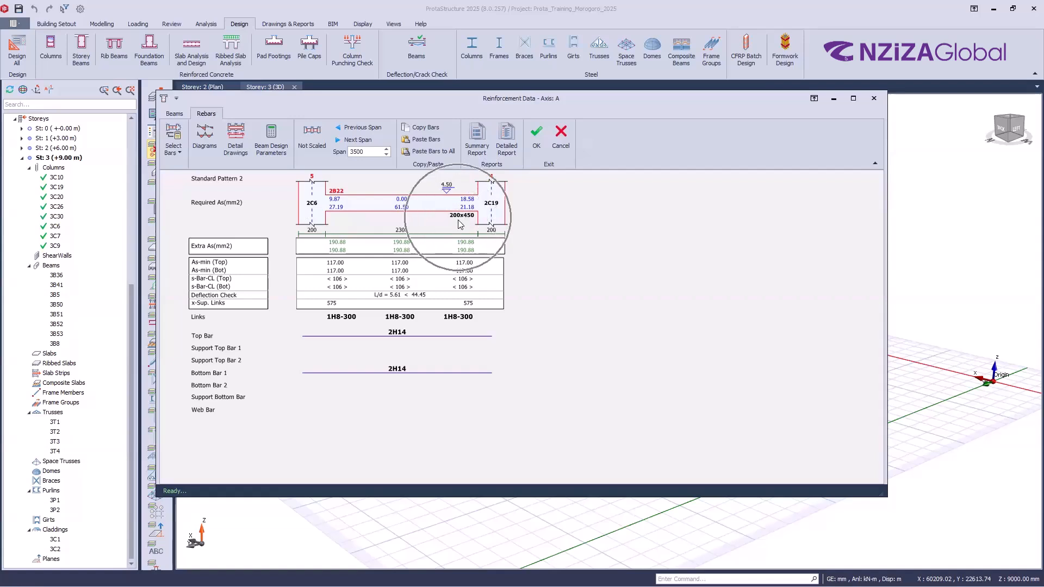
key(ctrl)
key(ctrl)
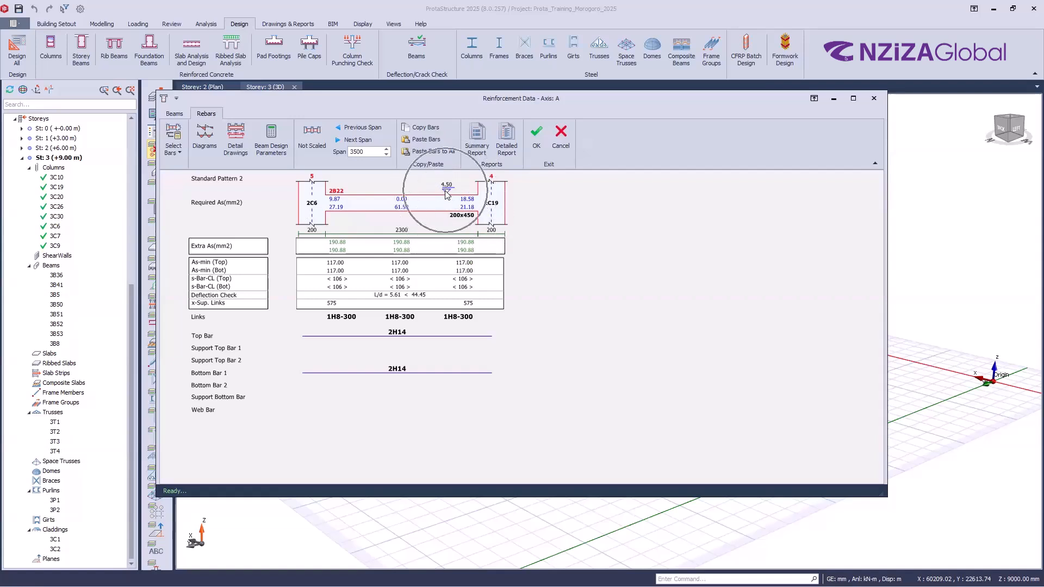
key(ctrl)
key(ctrl)
key(ctrl)
key(ctrl)
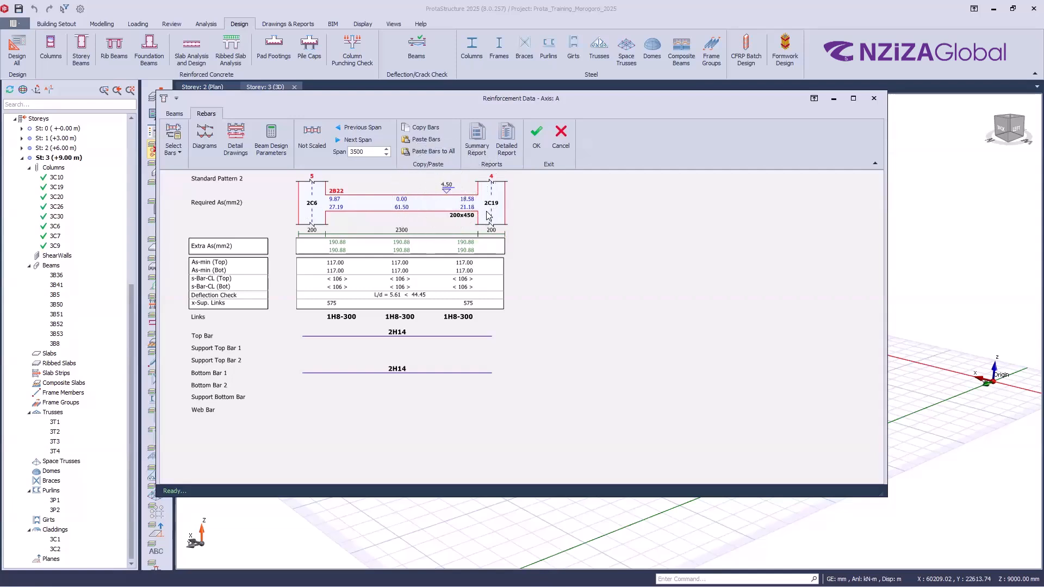
key(ctrl)
click(406, 231)
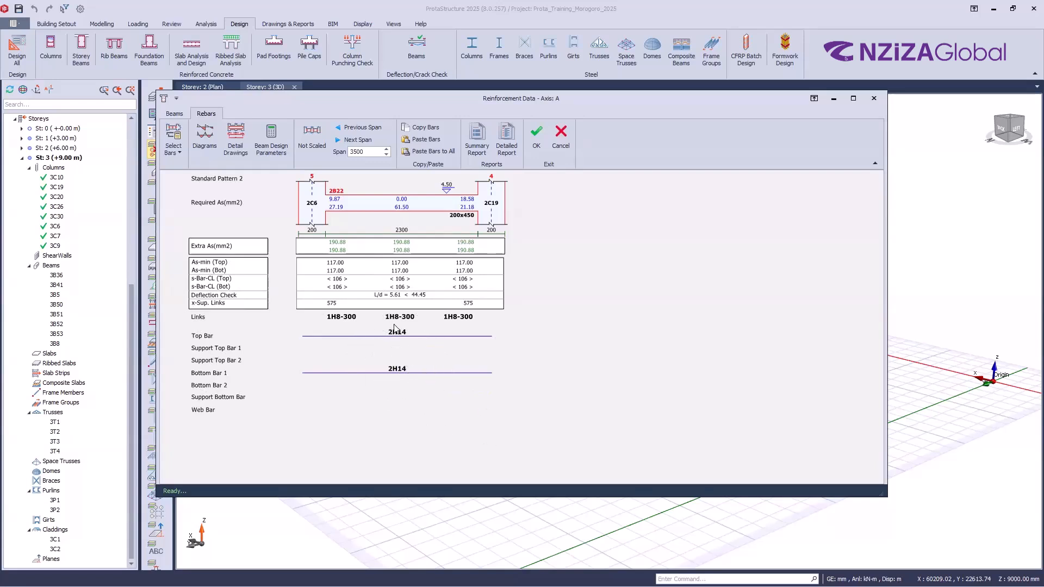
- Try removing the top bars of beam 2B22 and check the extra steel area
click(403, 341)
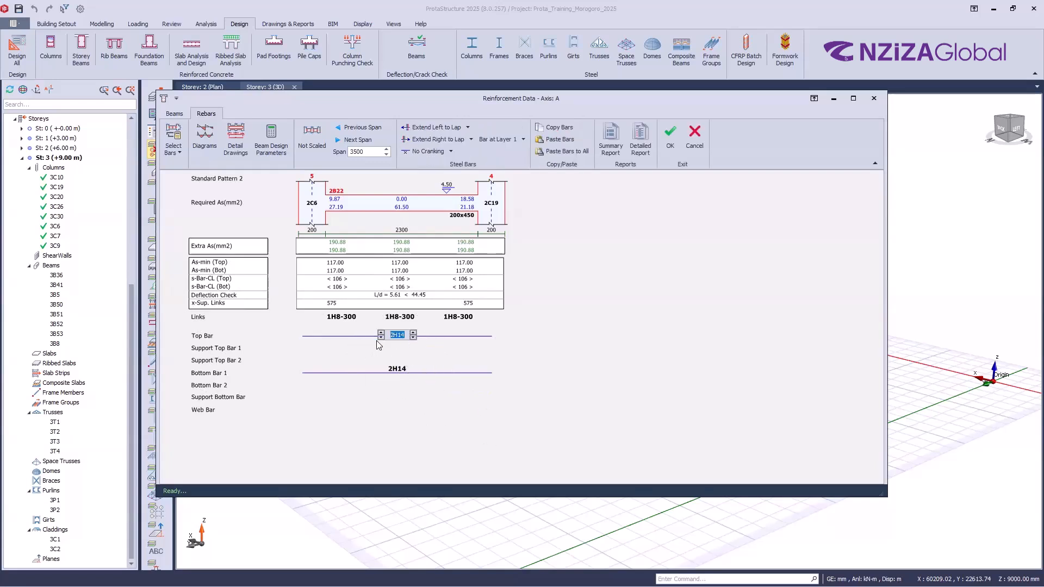
click(380, 338)
click(381, 338)
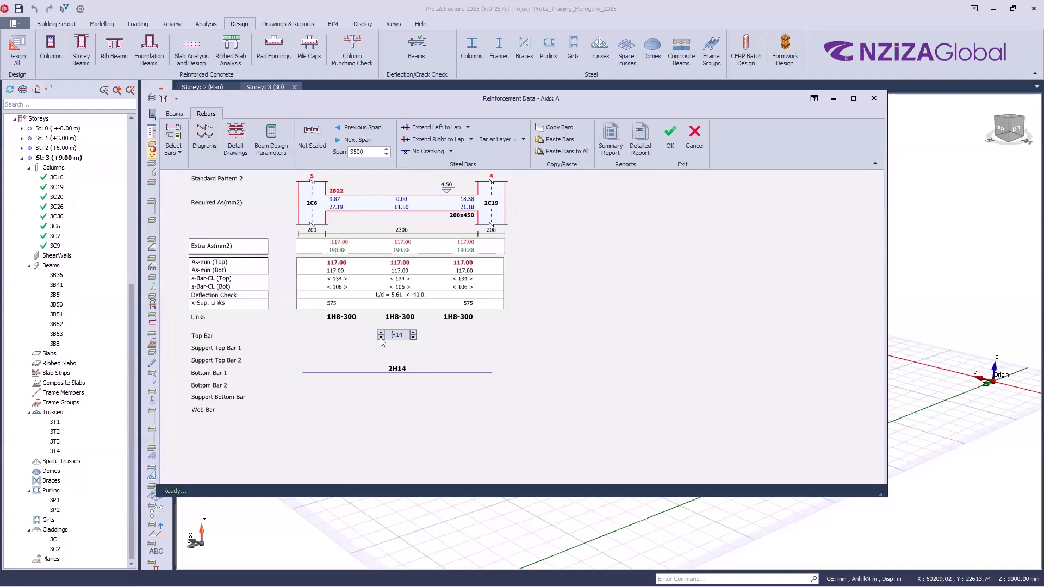
click(654, 345)
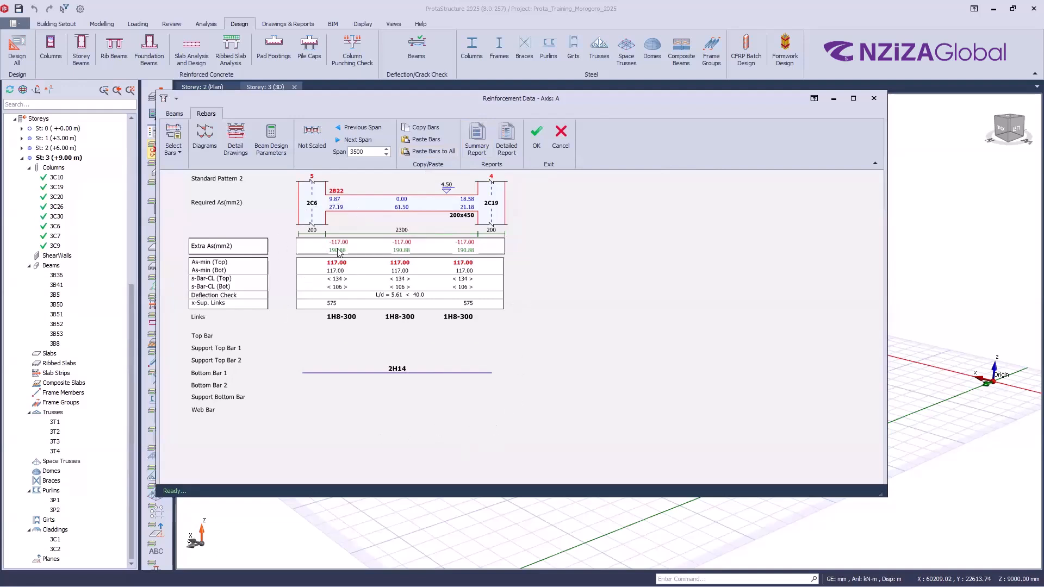
key(ctrl)
- Raise the top bar count of beam 2B22 back to 2H14
click(389, 336)
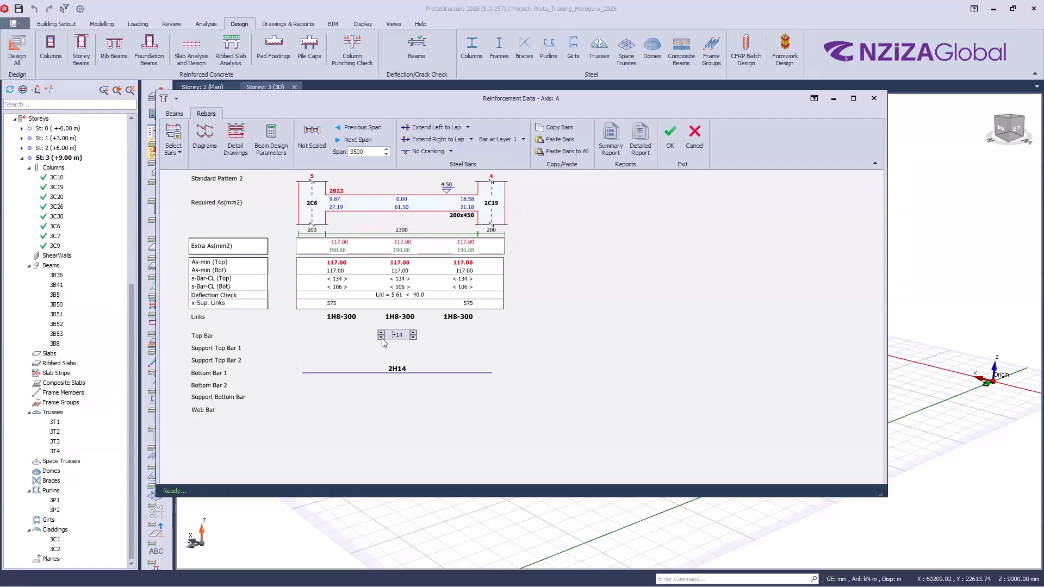
key(ctrl)
key(ctrl)
key(ctrl)
key(ctrl)
click(381, 332)
click(381, 337)
click(382, 333)
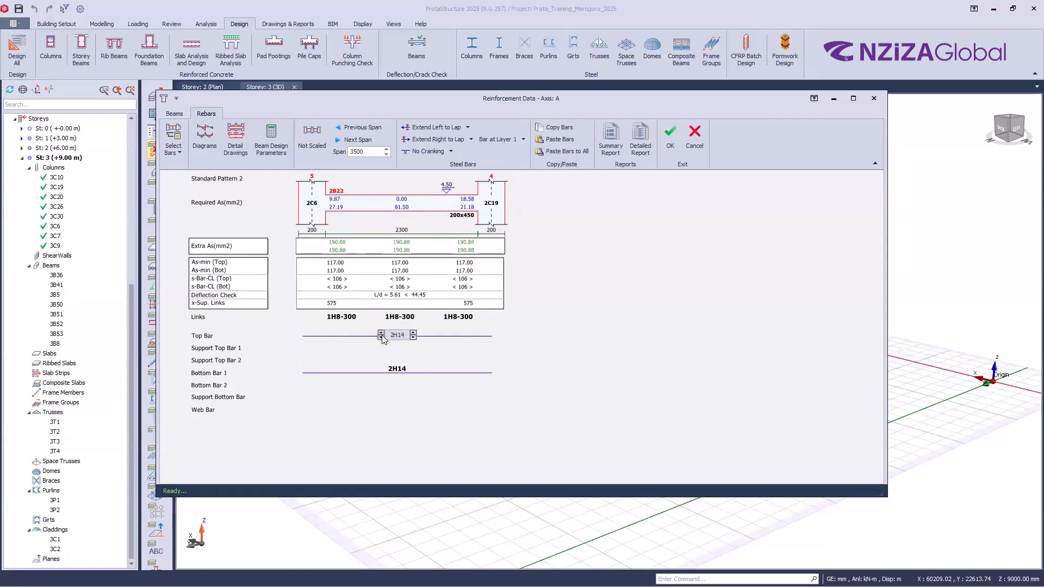
- Try 1H14 as the top bar of beam 2B22, reselect the bars and accept the reinforcement
key(ctrl)
key(ctrl)
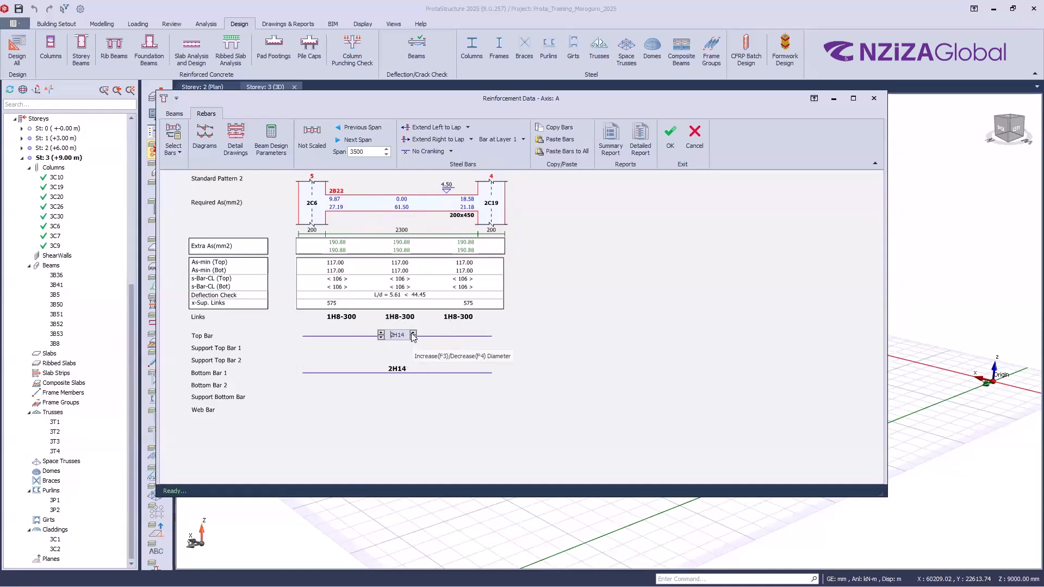
click(413, 334)
click(380, 337)
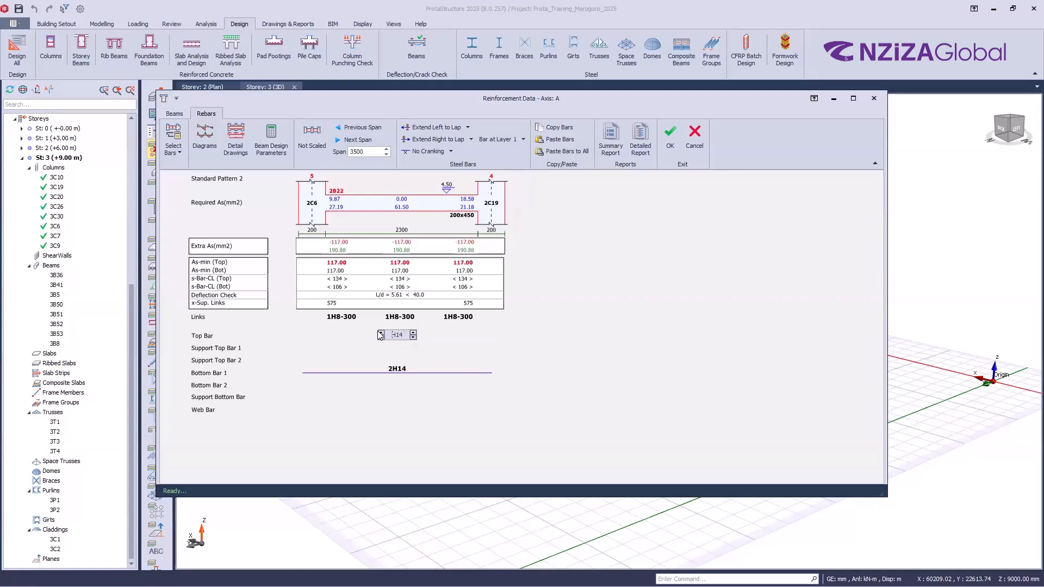
click(381, 333)
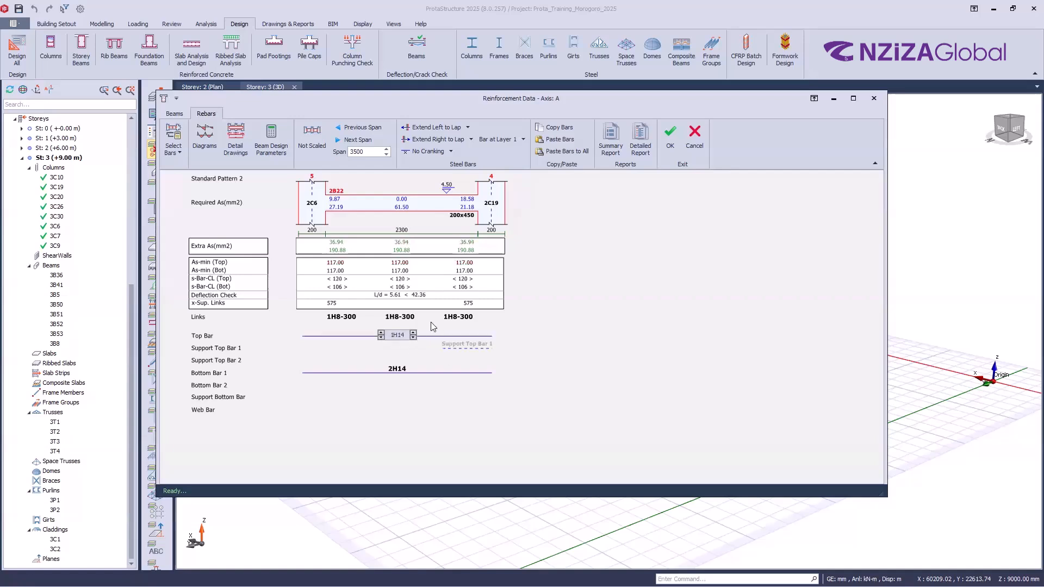
click(173, 137)
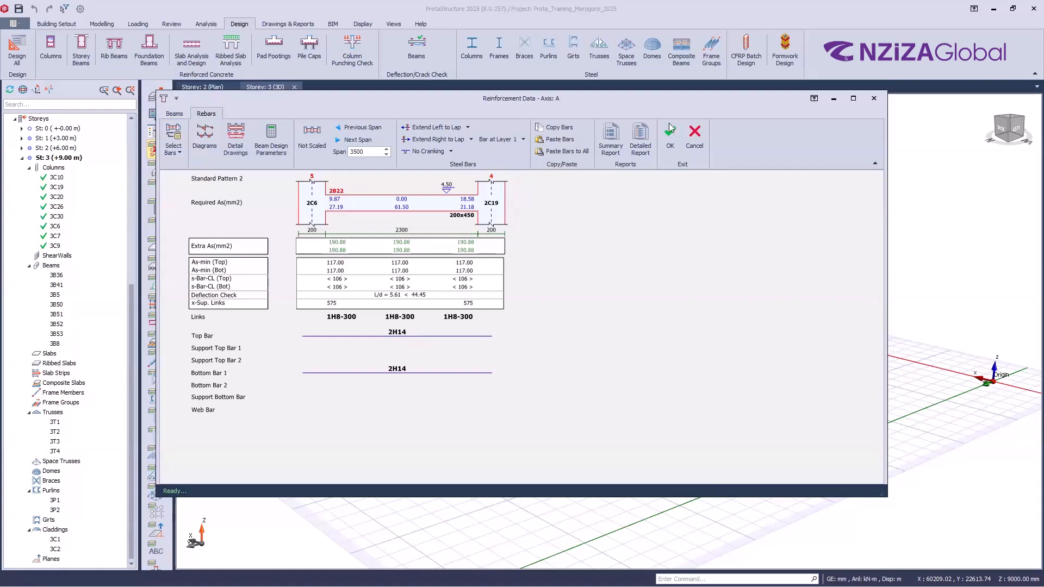
click(672, 138)
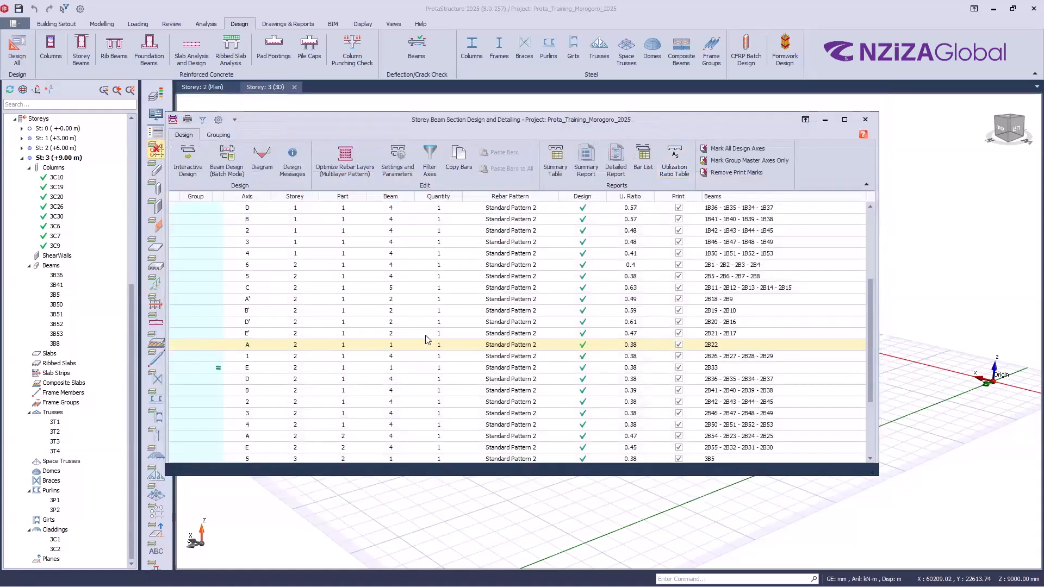
- Inspect the reinforcement of the storey 2 beams on axis E' and on axis 5
click(369, 335)
double_click(371, 338)
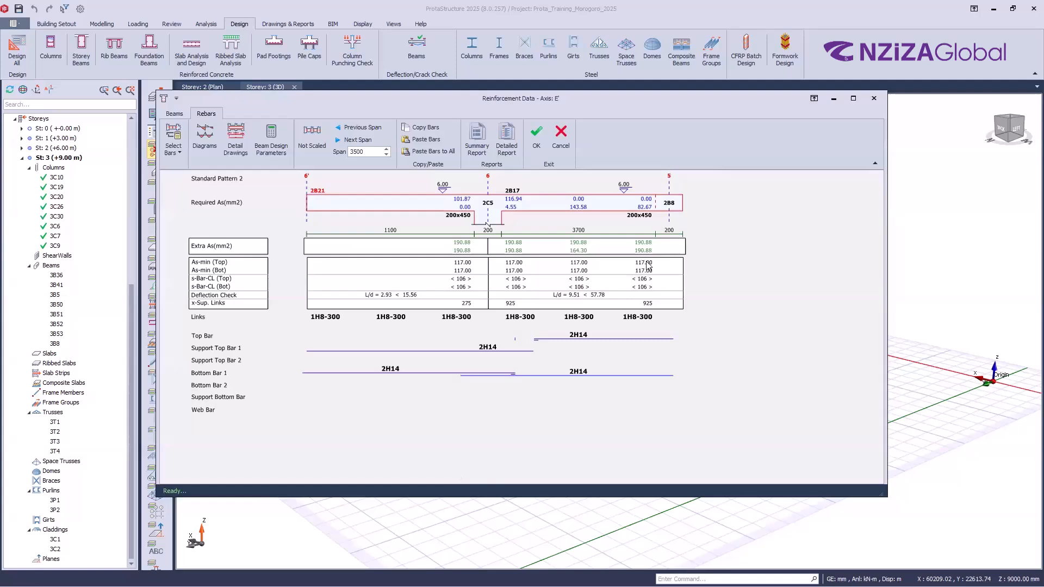
click(565, 137)
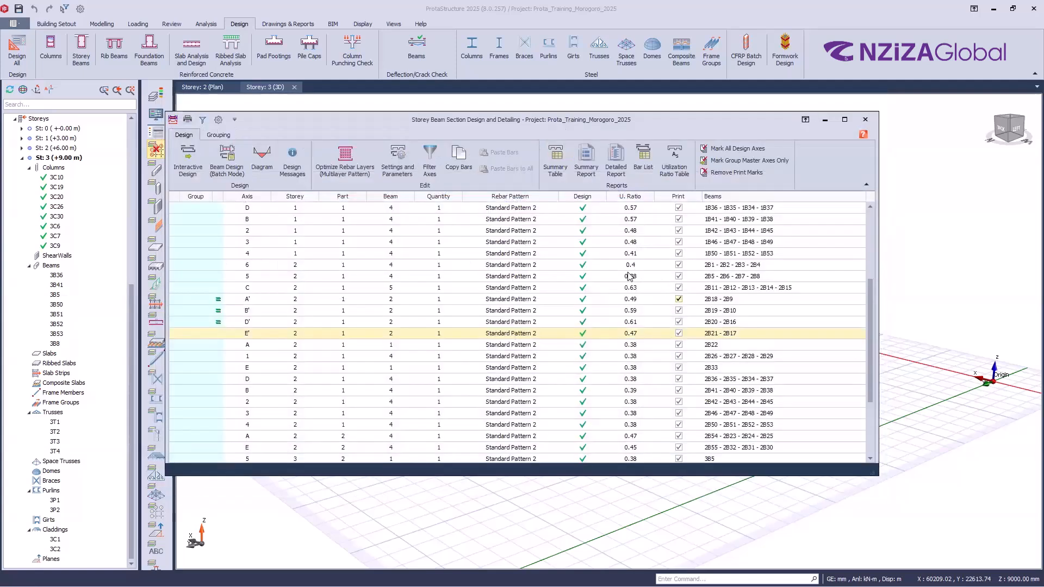
click(379, 278)
double_click(378, 278)
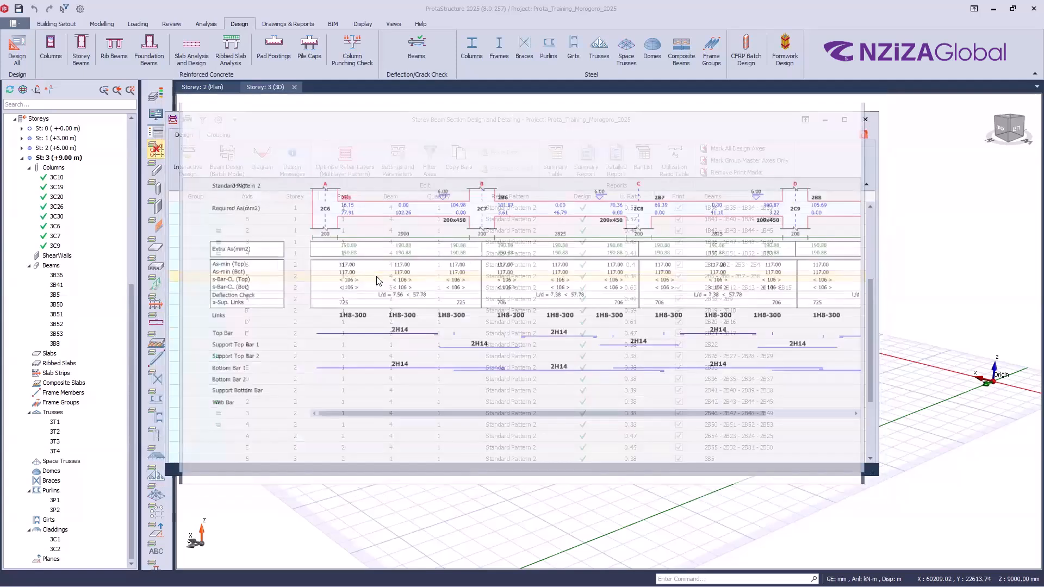
drag(534, 420, 500, 365)
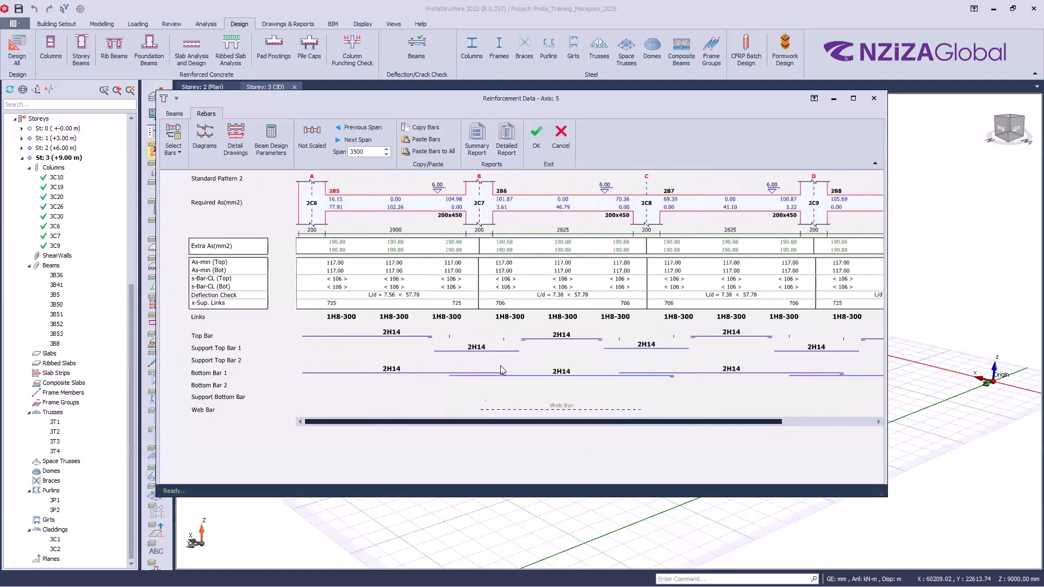
- Try removing the first-layer bottom bars of beam 2B5 on axis 5
click(379, 373)
click(375, 375)
click(375, 375)
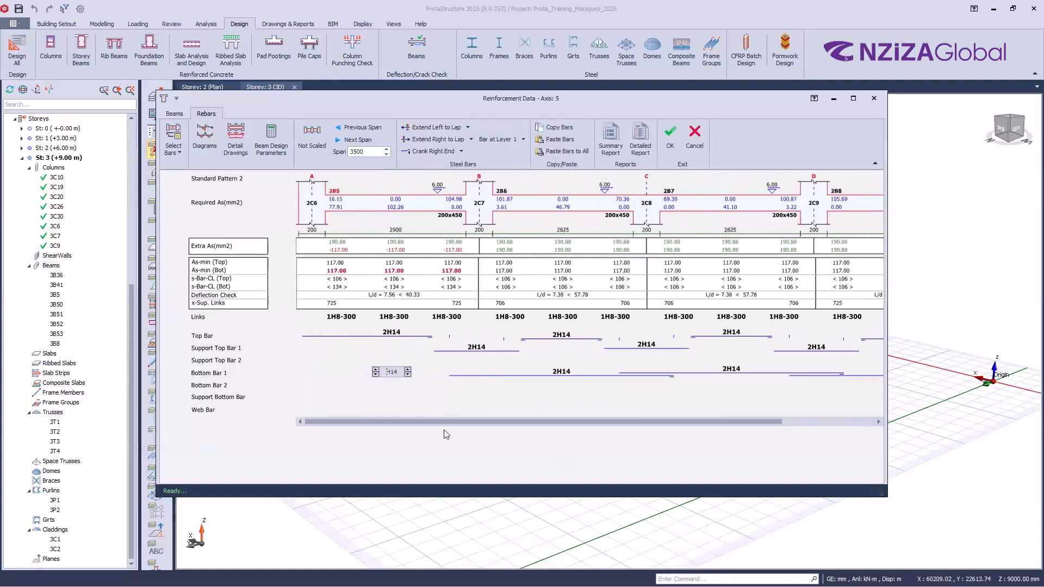
- Try removing the top bars of beam 2B8 and accept the axis 5 reinforcement
drag(440, 421, 837, 380)
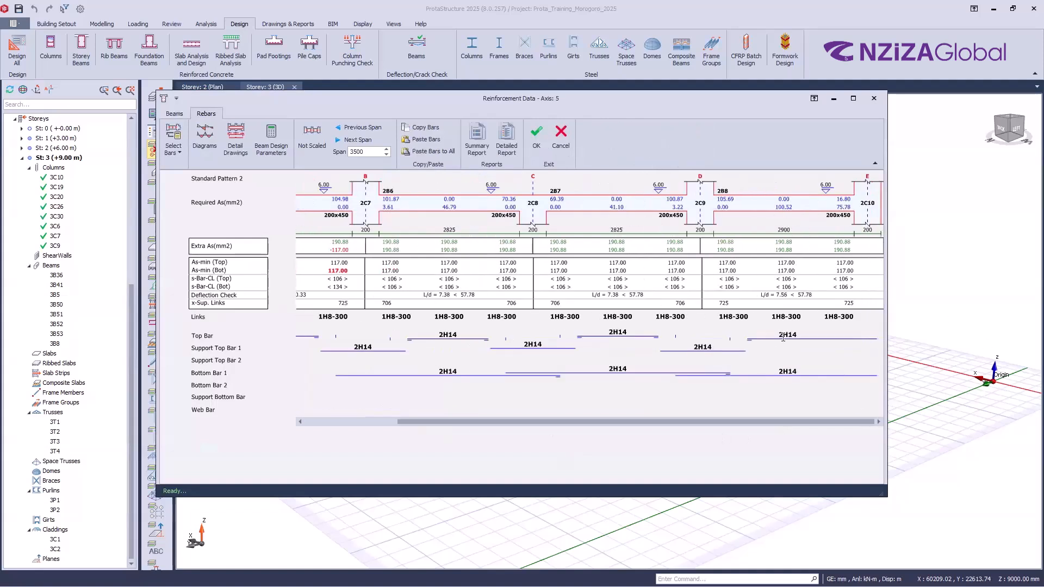
click(780, 336)
click(771, 335)
click(771, 334)
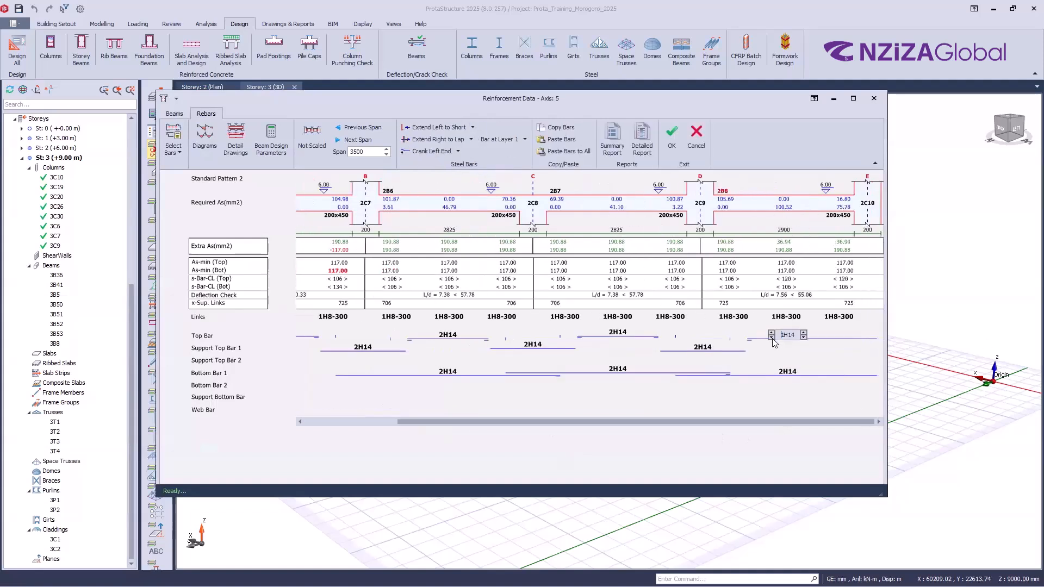
drag(696, 422, 516, 435)
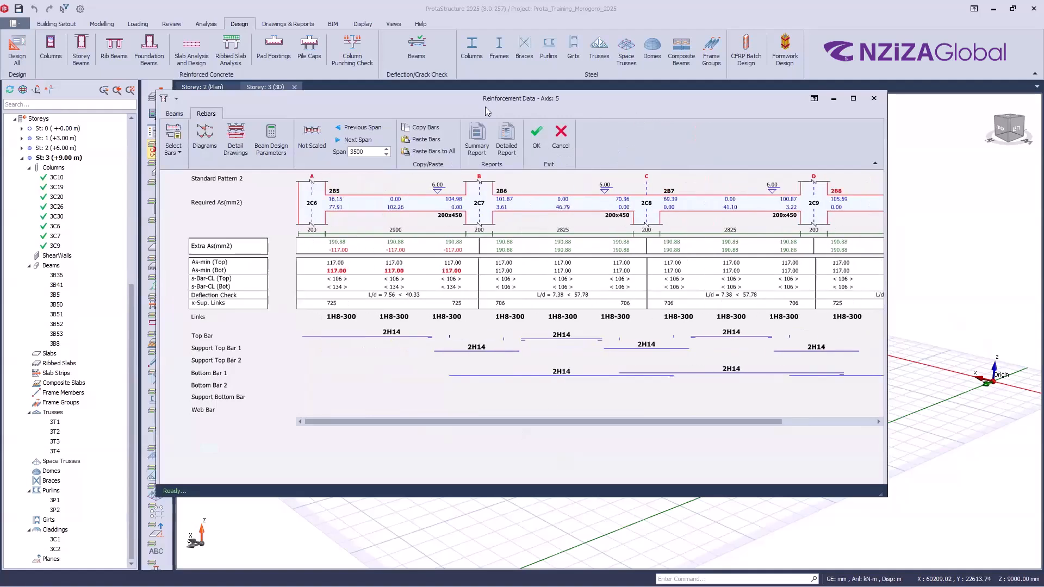
click(537, 133)
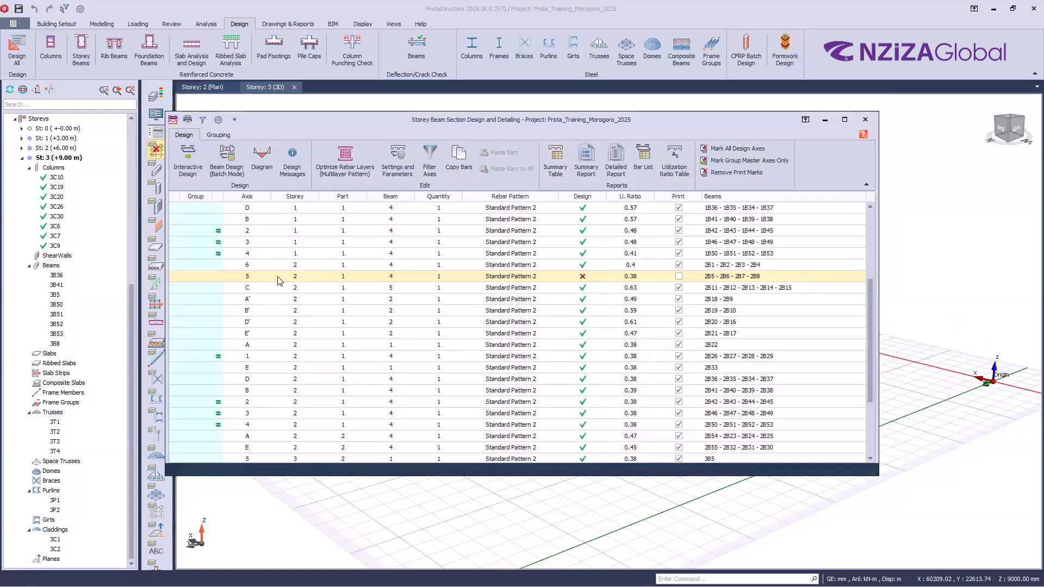
- Reopen the storey 2 axis 5 beams without updating rebars, restore 2B5's bottom bar to 2H14 and accept
click(196, 162)
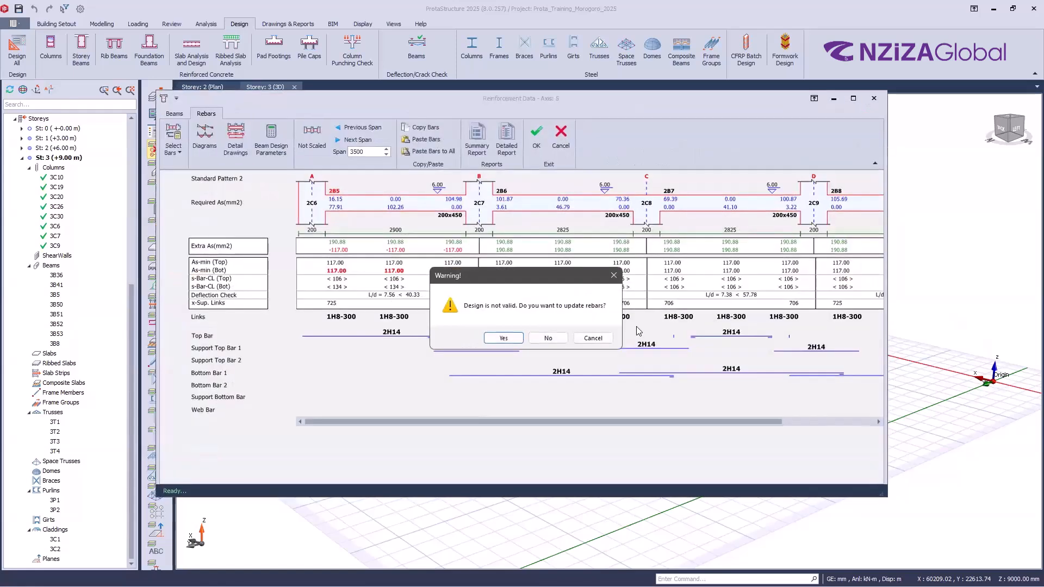
click(547, 342)
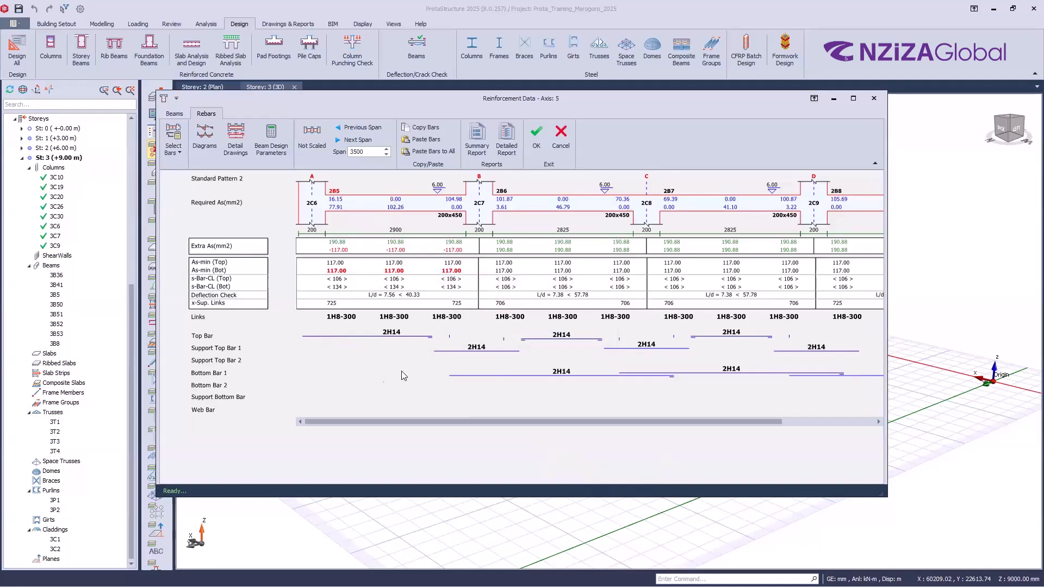
click(383, 374)
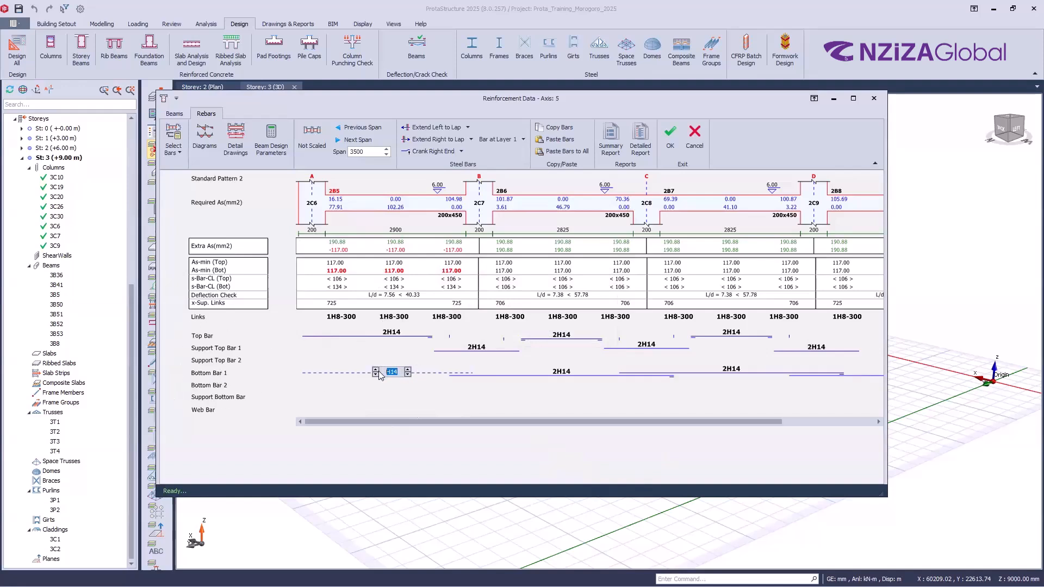
click(408, 369)
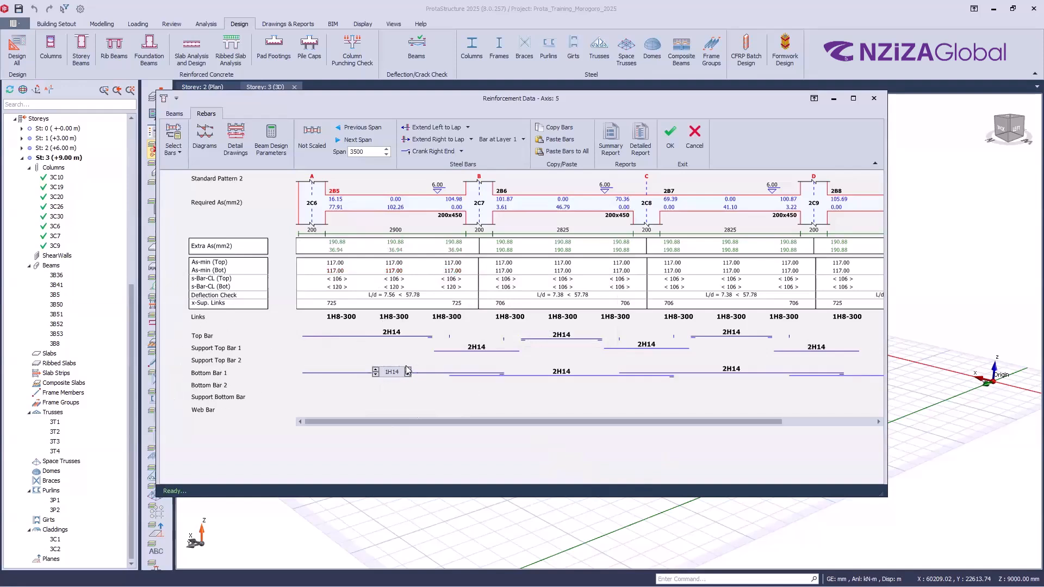
click(409, 369)
click(408, 375)
click(375, 369)
click(670, 134)
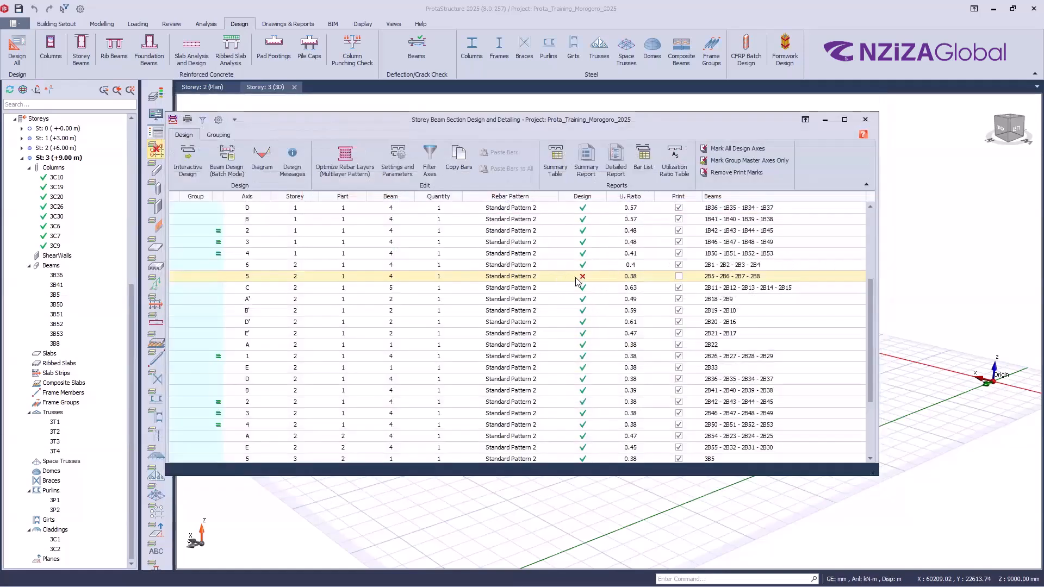
- Reopen the storey 2 axis 5 beams without updating rebars, restore 2B8's top bar to 2H14 and accept
double_click(289, 274)
click(543, 338)
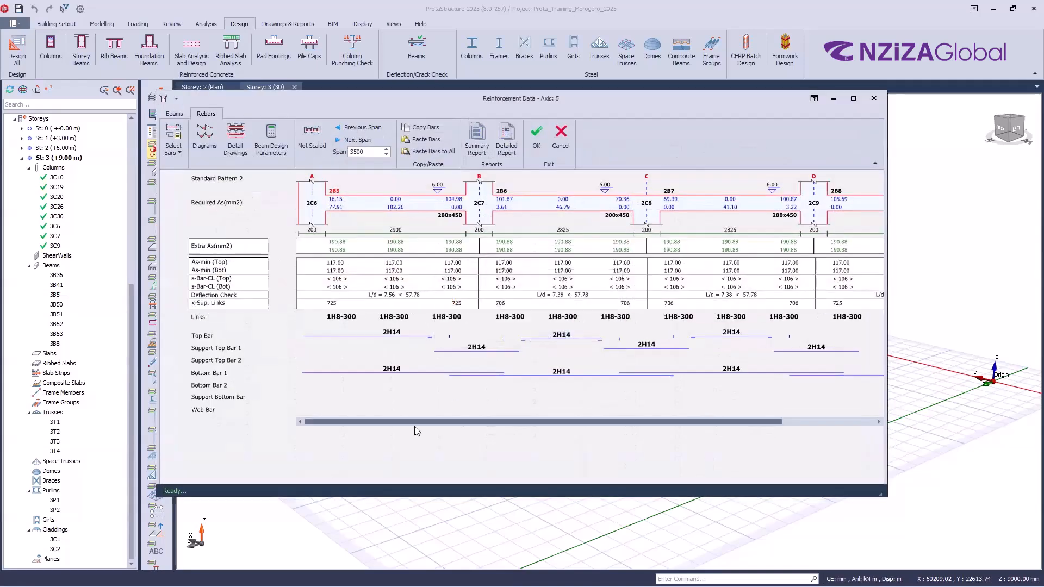
drag(427, 421, 508, 422)
drag(567, 435, 783, 418)
key(ctrl)
key(ctrl)
key(ctrl)
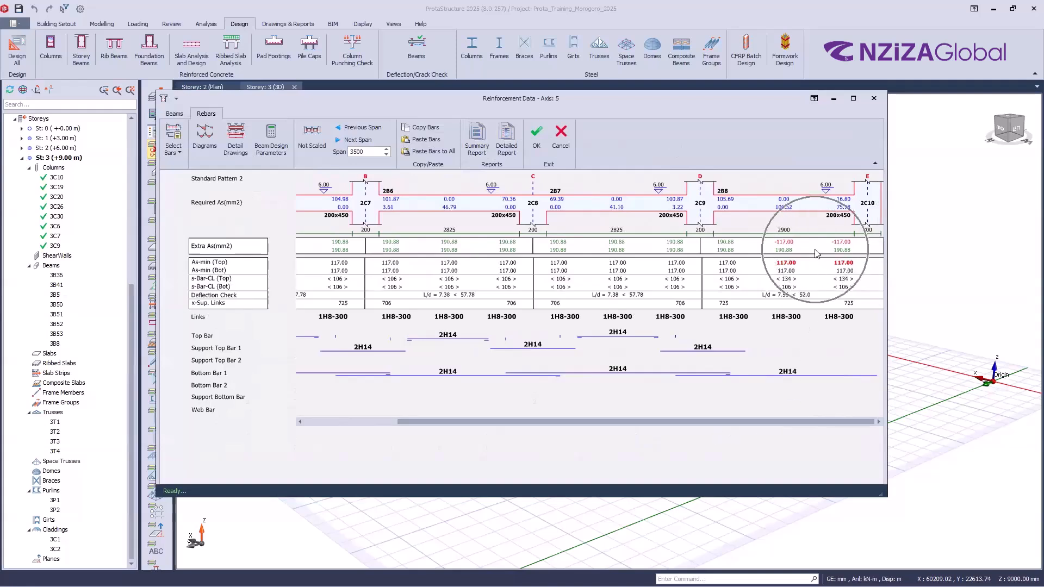
click(802, 335)
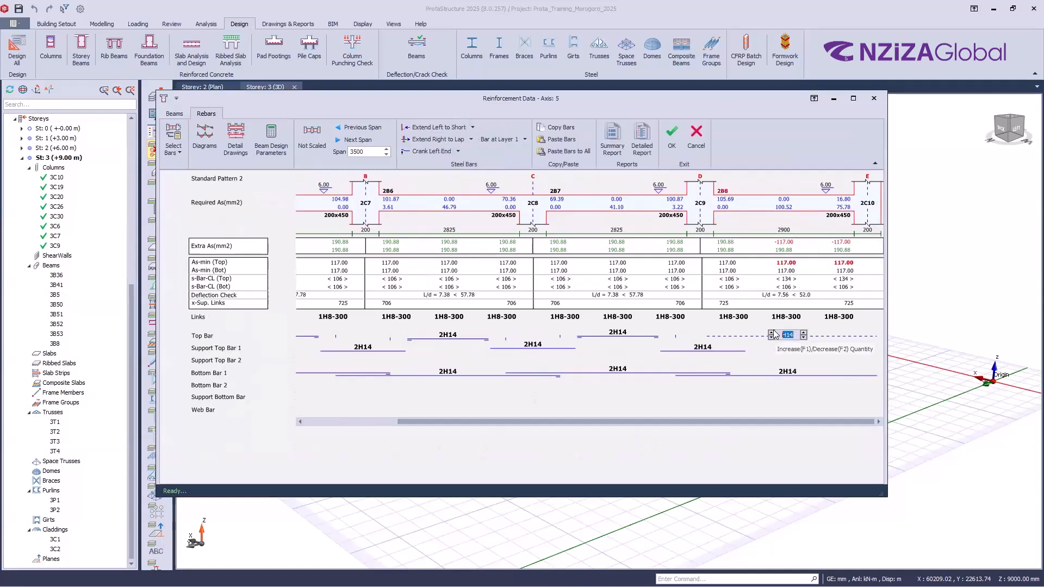
click(771, 332)
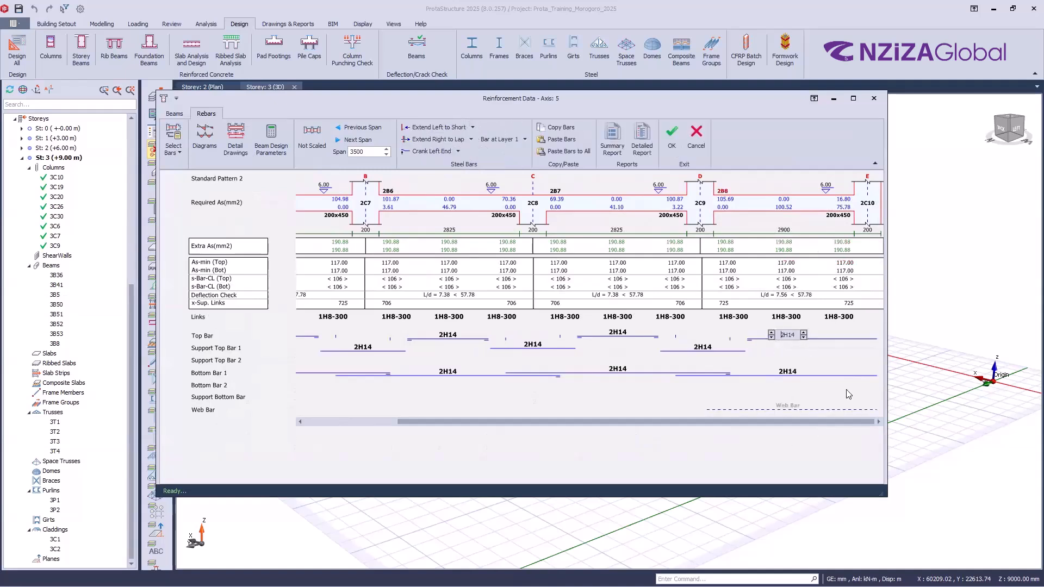
click(671, 146)
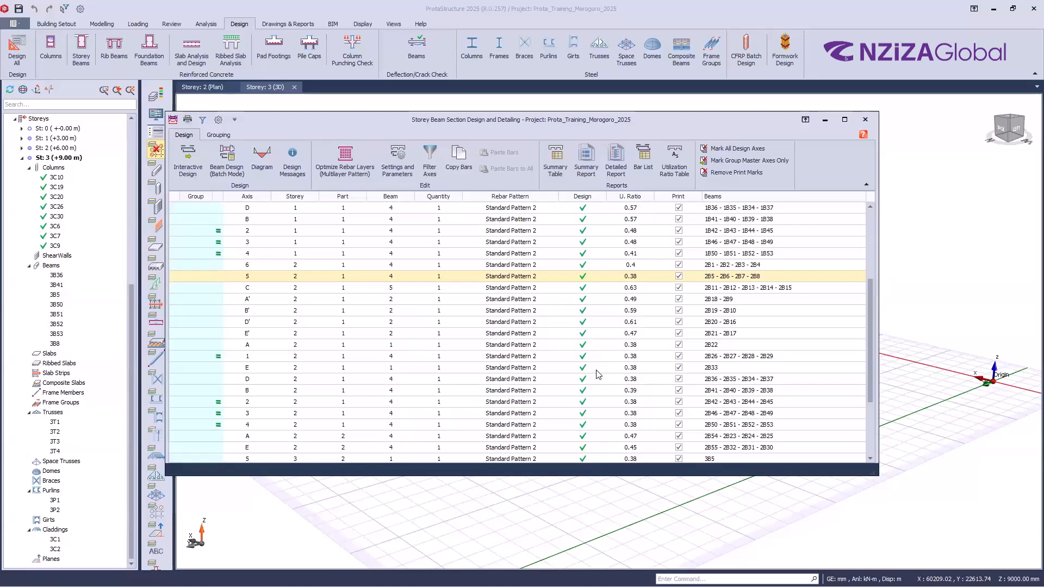
- Reopen the storey 2 axis 5 beams and try reselecting their bars with Bent-Up Pattern 1
click(526, 310)
double_click(279, 281)
mouse_move(507, 421)
mouse_down()
mouse_move(575, 429)
mouse_move(549, 434)
mouse_move(520, 424)
mouse_move(580, 427)
mouse_move(488, 436)
mouse_up()
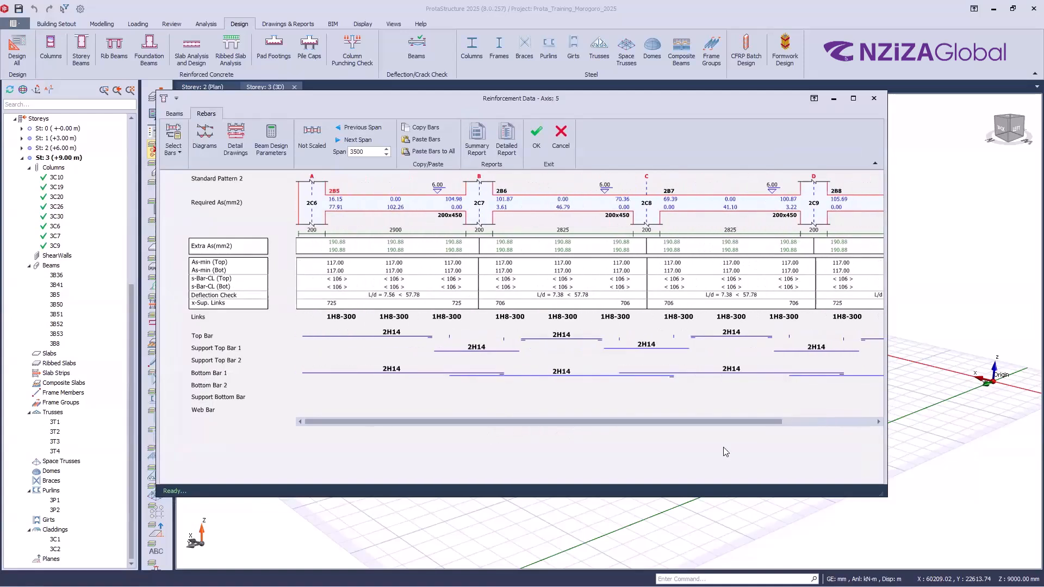
key(ctrl)
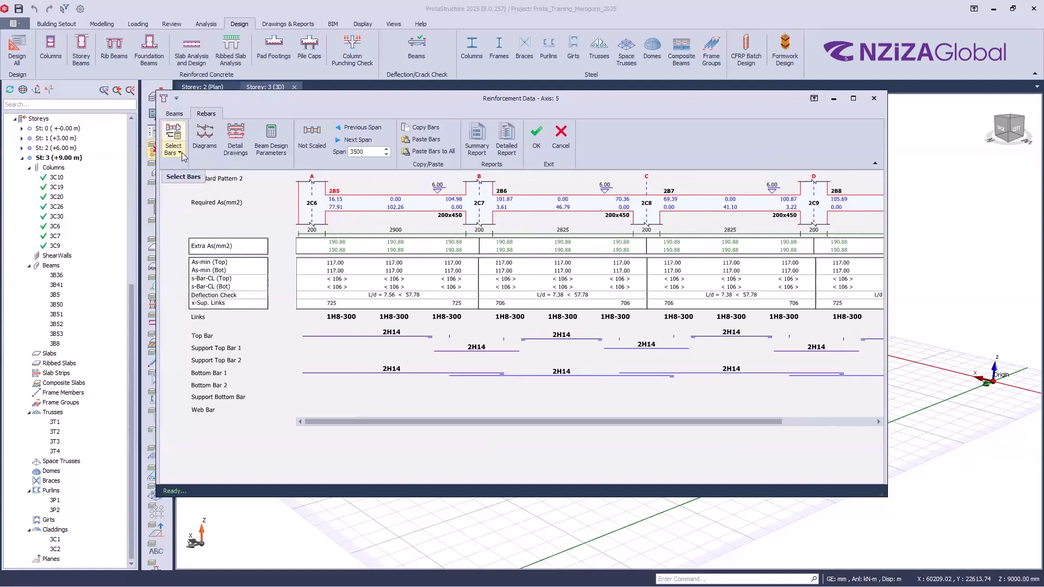
click(180, 154)
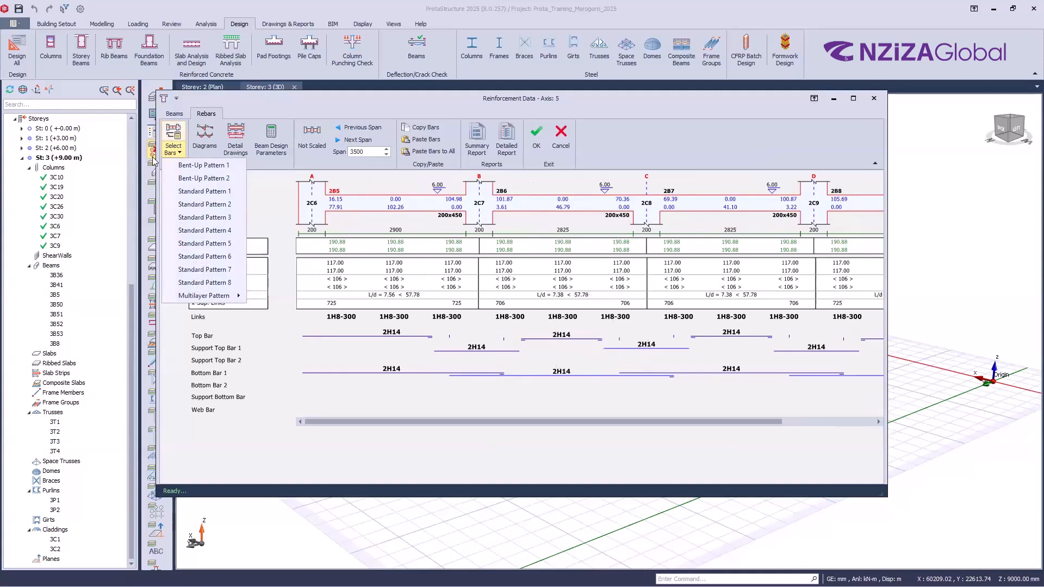
click(191, 165)
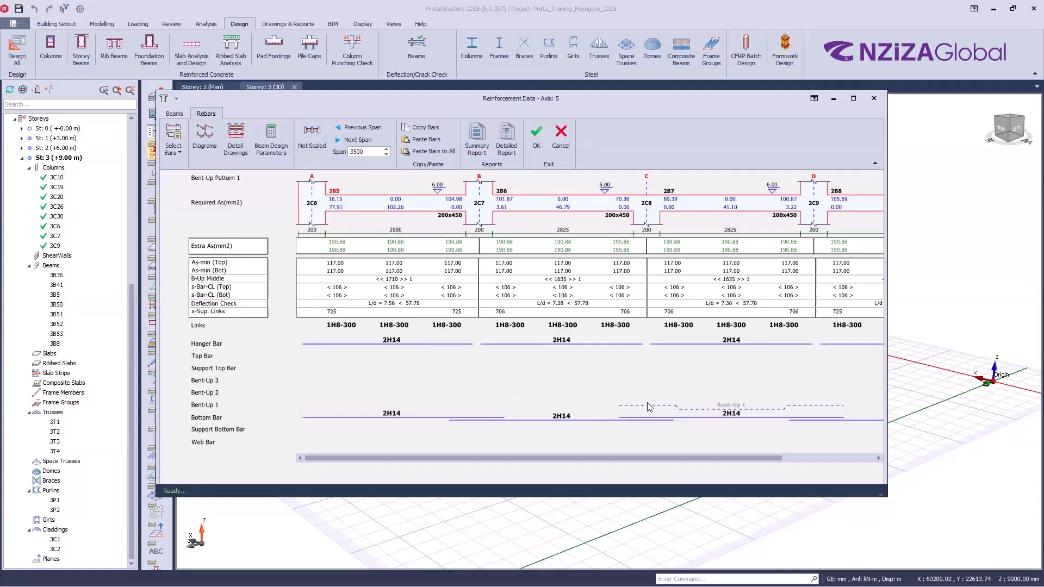
- Try Standard Pattern 3 and Standard Pattern 7 for the axis 5 beam bars
click(173, 154)
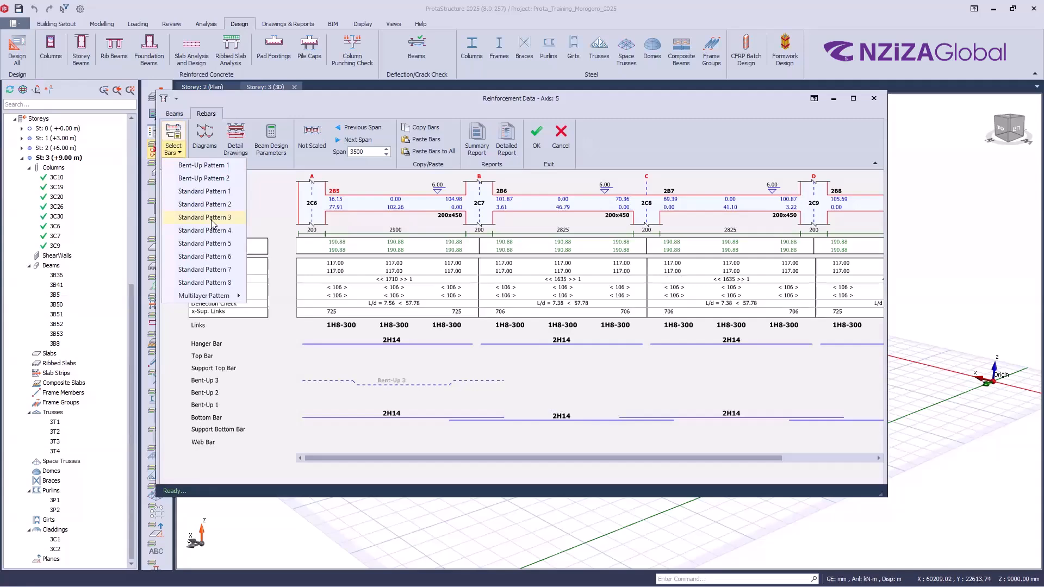
click(212, 218)
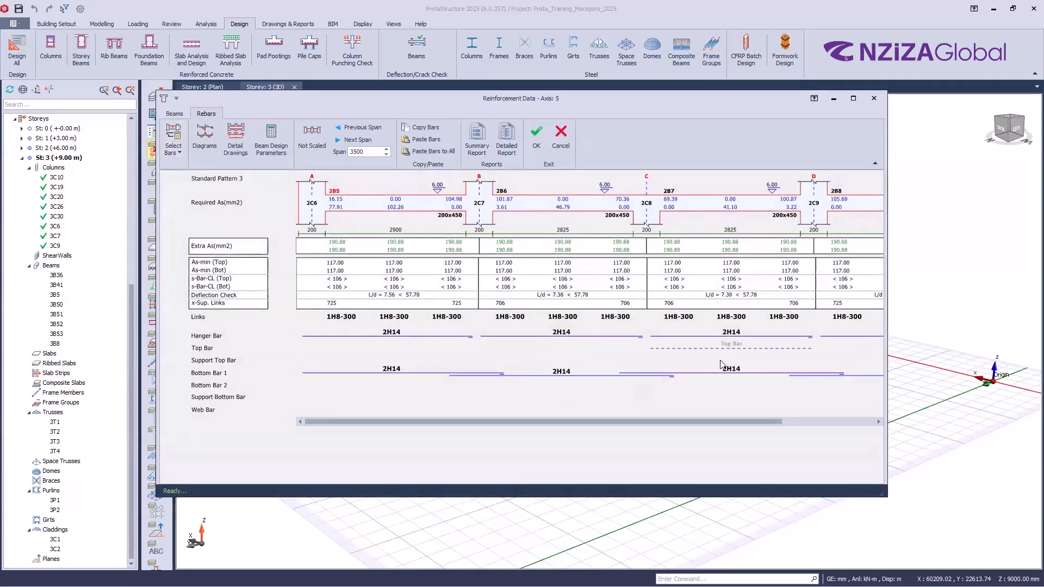
click(172, 158)
click(209, 276)
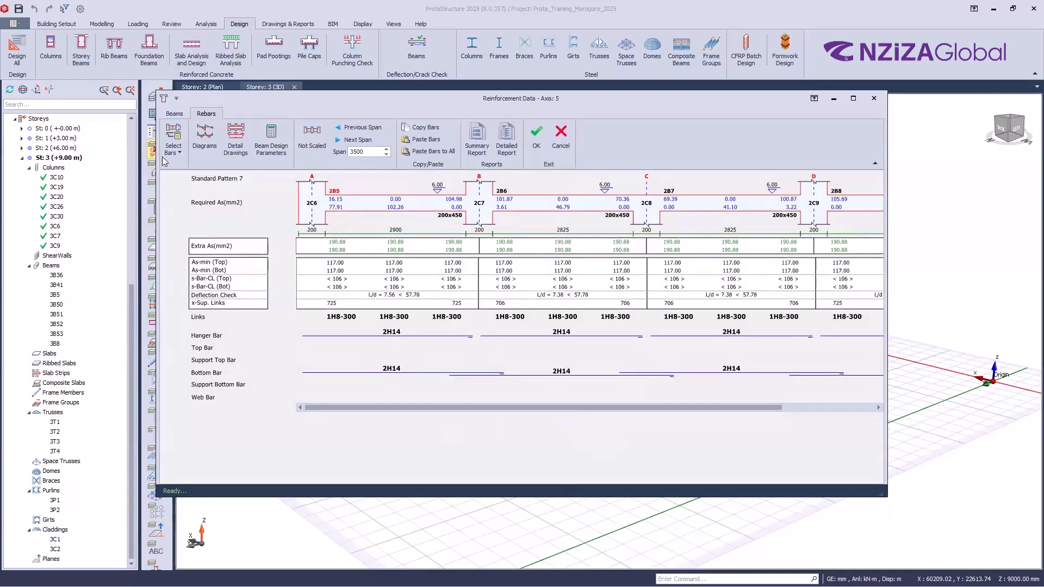
- Try Bent-Up Pattern 2 on the axis 5 beams, then leave the reinforcement data without keeping the pattern changes
click(173, 147)
click(183, 180)
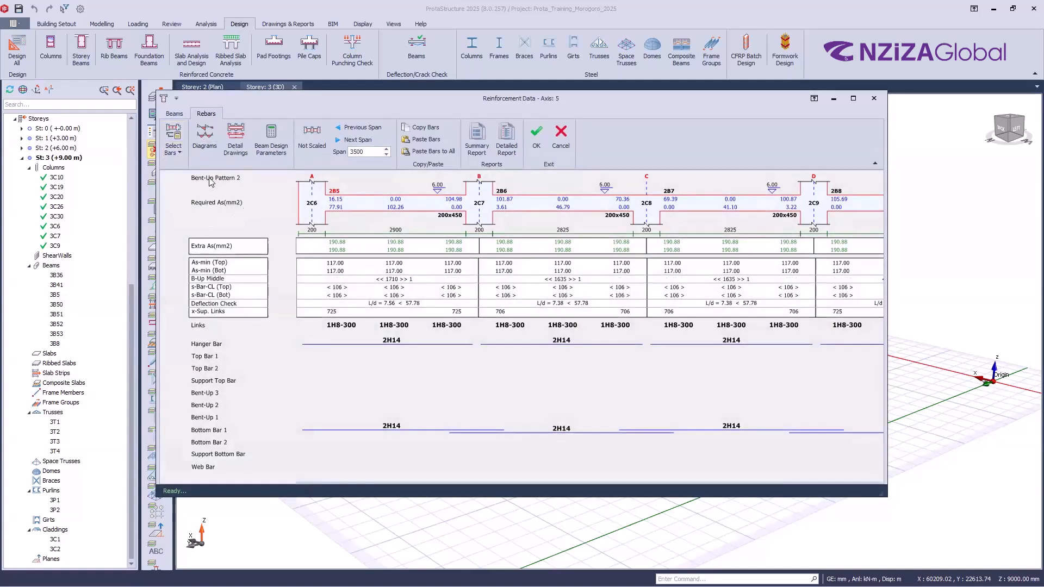
key(ctrl)
key(ctrl)
key(ctrl)
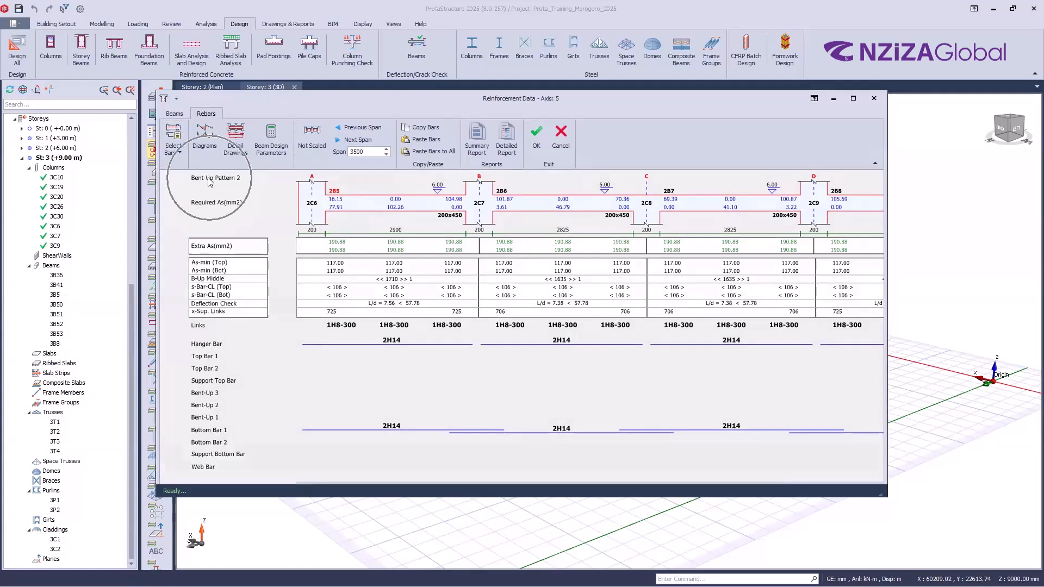
key(ctrl)
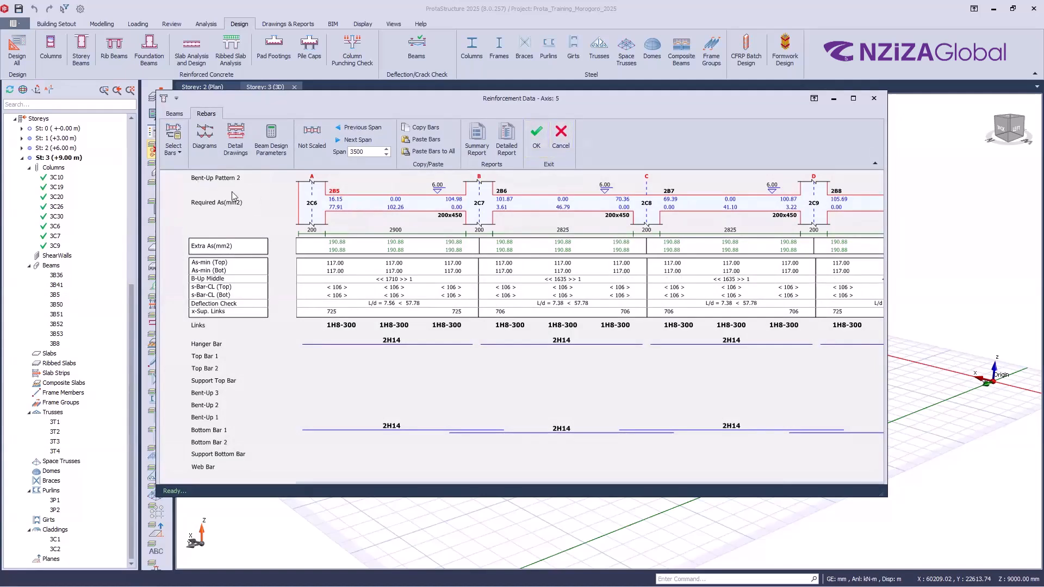
click(551, 157)
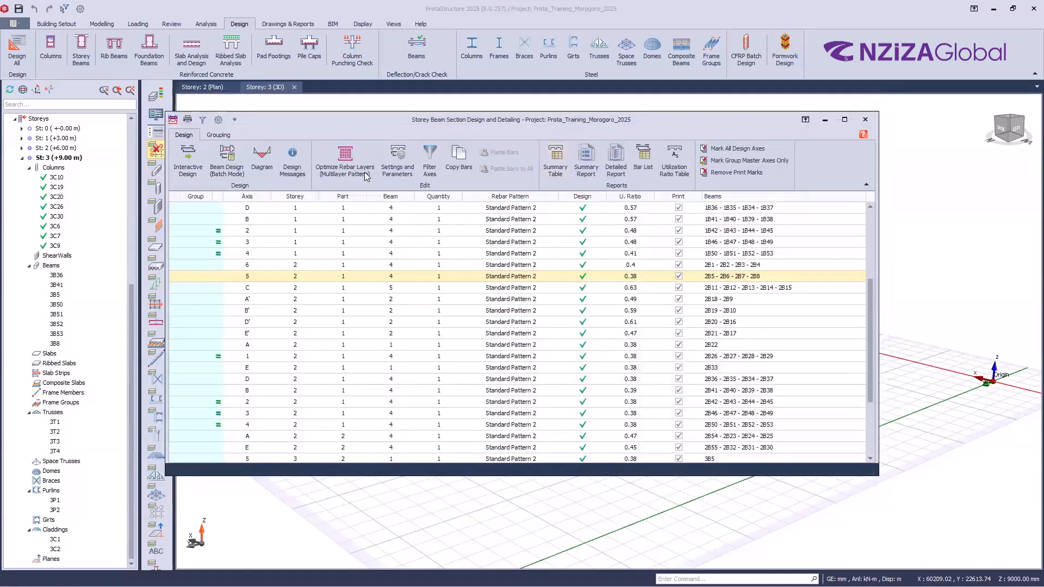
- Open the beam design settings and parameters and look over the Beam options
click(392, 167)
click(392, 168)
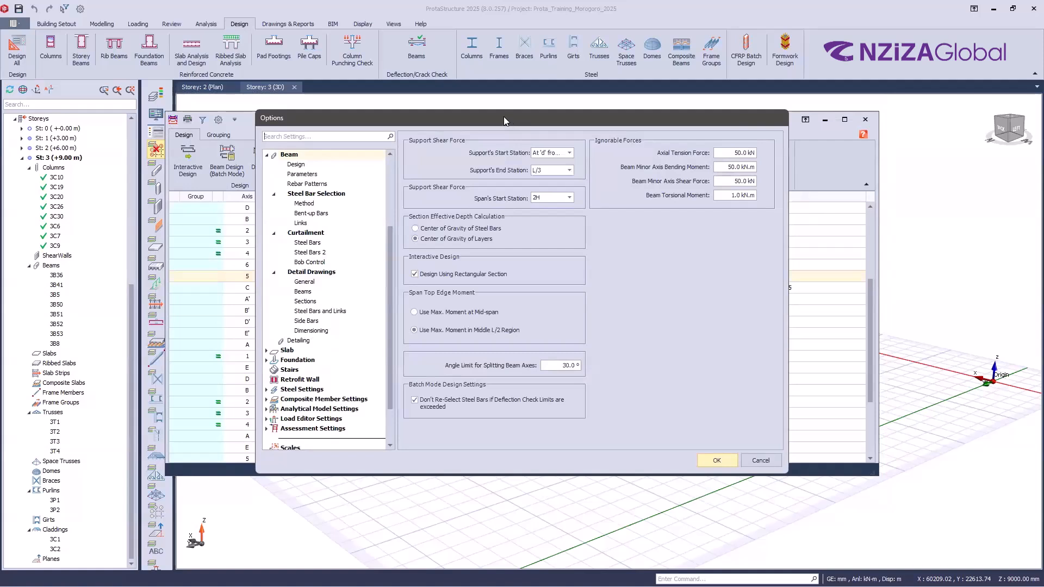
drag(503, 116, 503, 112)
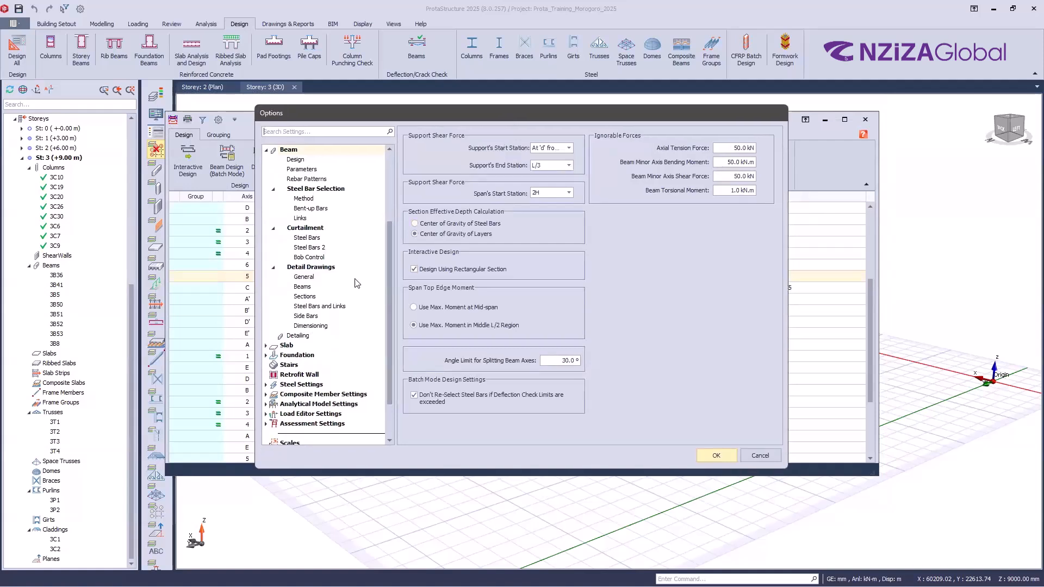
scroll(356, 283, up, 1)
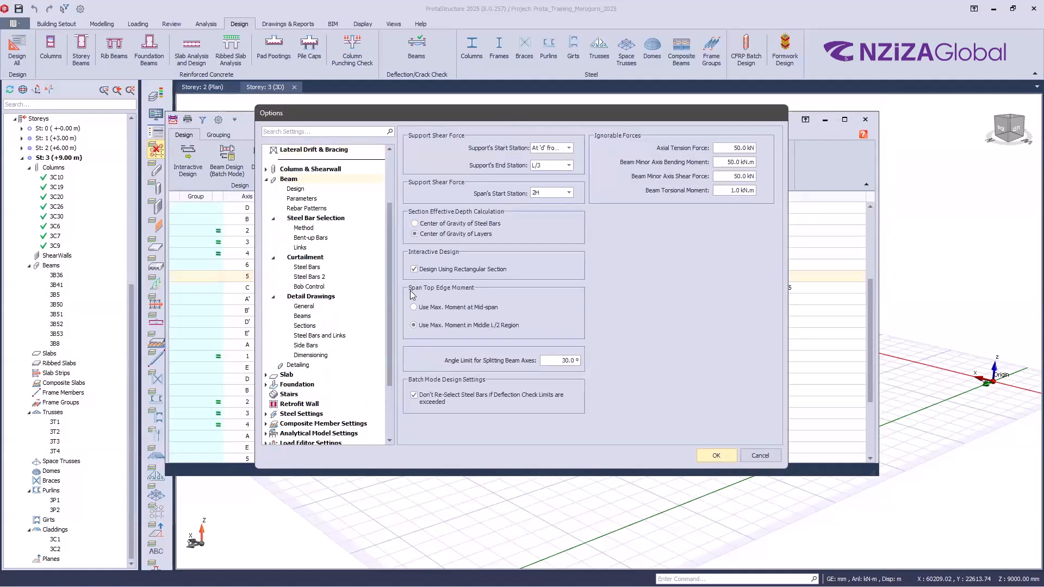
click(276, 177)
click(277, 178)
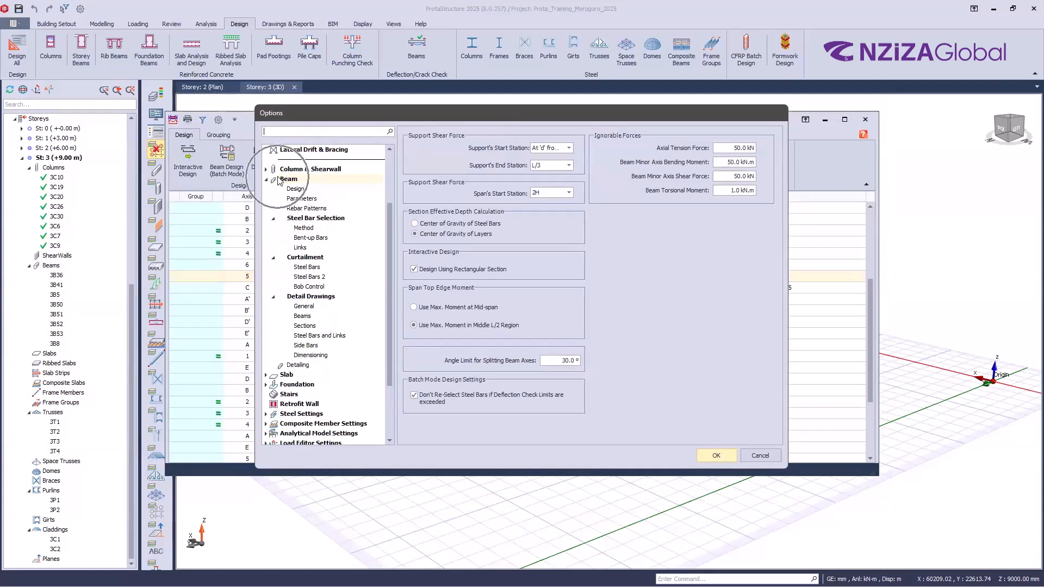
key(ctrl)
key(ctrl)
key(ctrl)
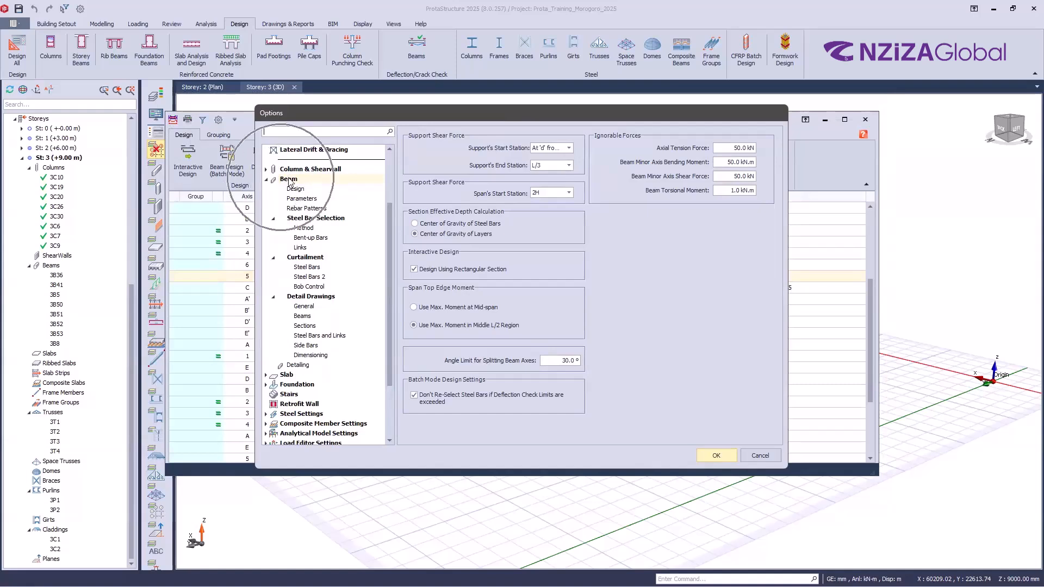
- Show the beam Rebar Patterns settings and look through the available patterns and the sample drawing
click(312, 211)
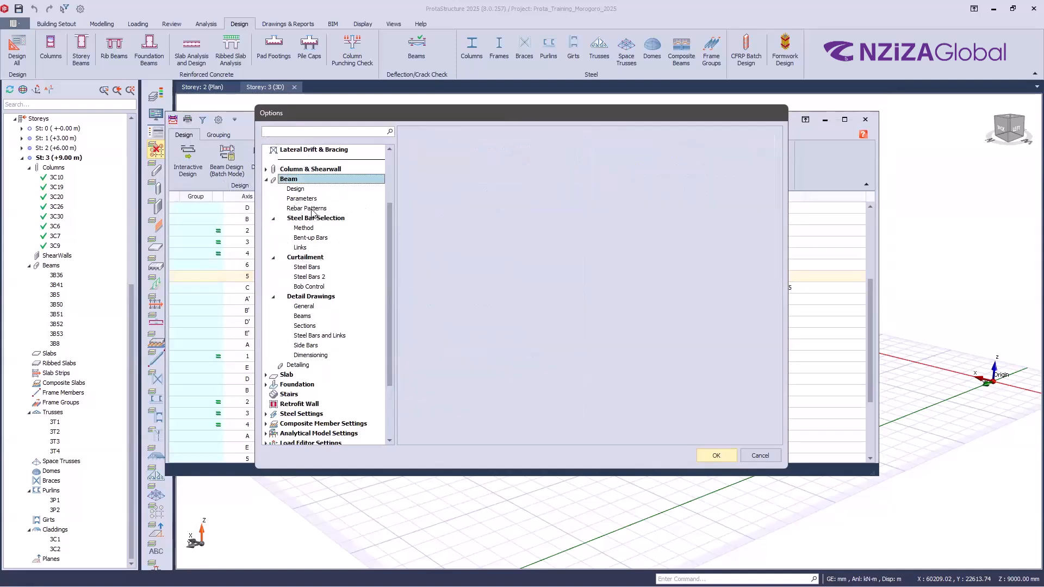
key(ctrl)
key(ctrl)
key(ctrl)
key(ctrl)
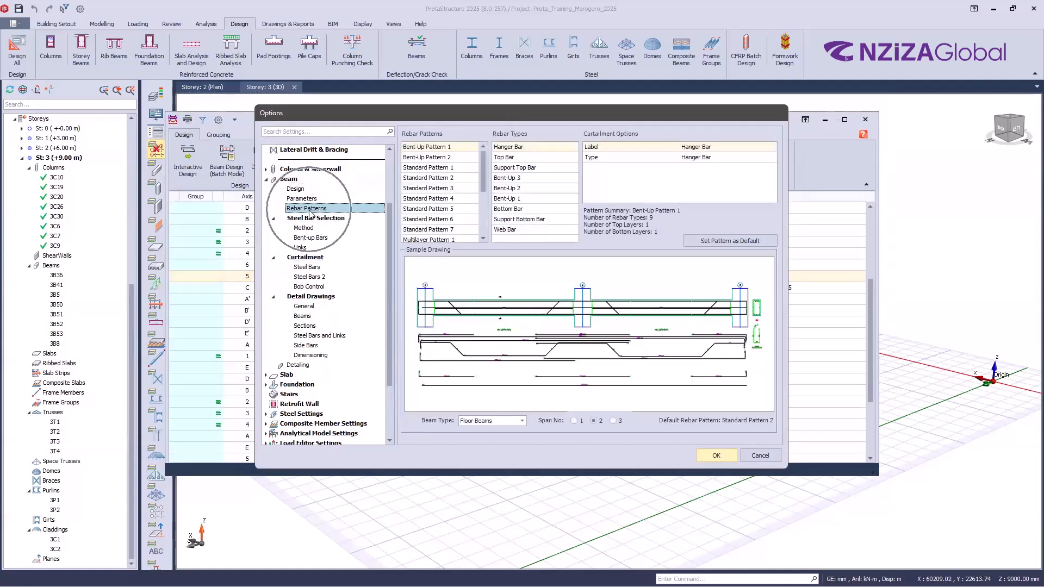
key(ctrl)
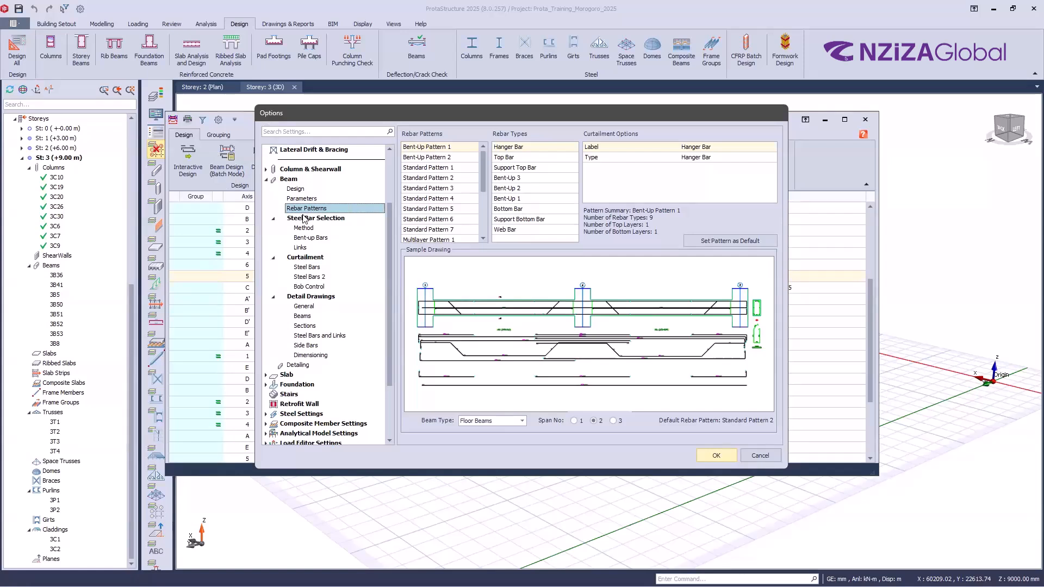
scroll(445, 205, down, 1)
scroll(445, 204, down, 1)
scroll(441, 187, down, 1)
scroll(438, 201, up, 3)
click(455, 192)
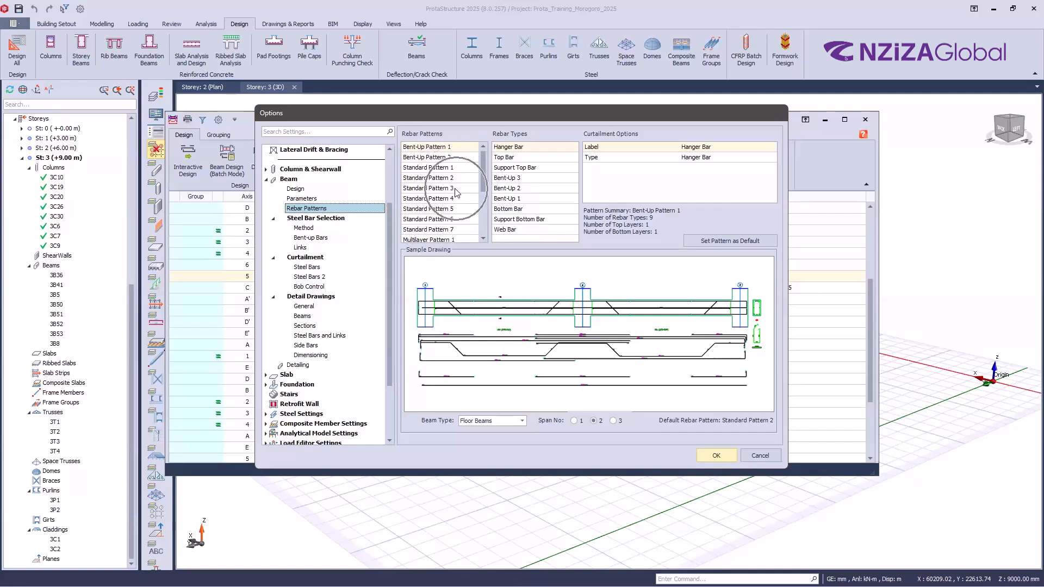
- Examine the sample drawing of Bent-Up Pattern 1 for floor beams, switching the displayed number of spans to 1
key(ctrl)
drag(483, 166, 487, 212)
scroll(460, 179, up, 3)
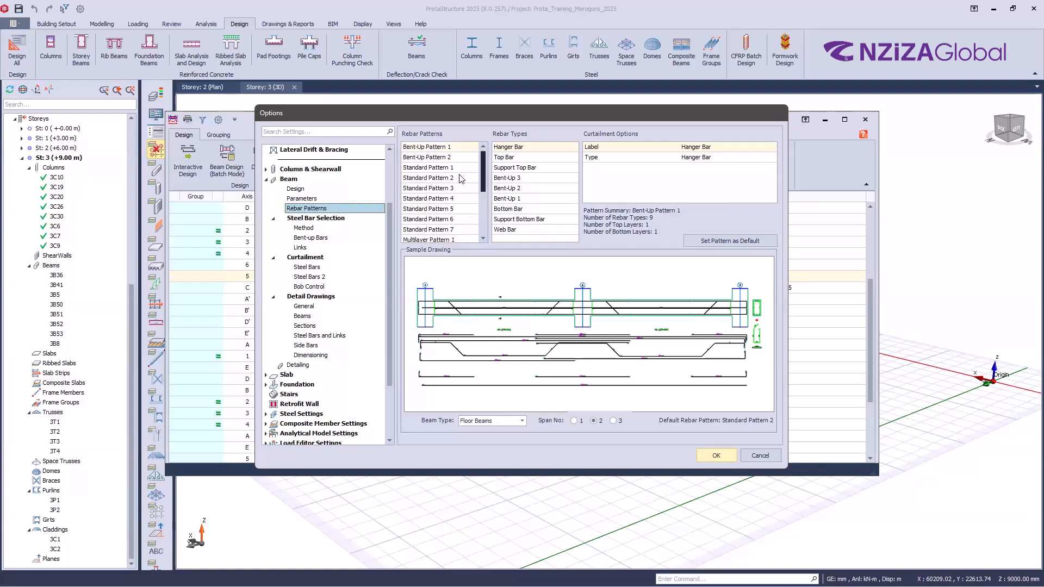
click(439, 148)
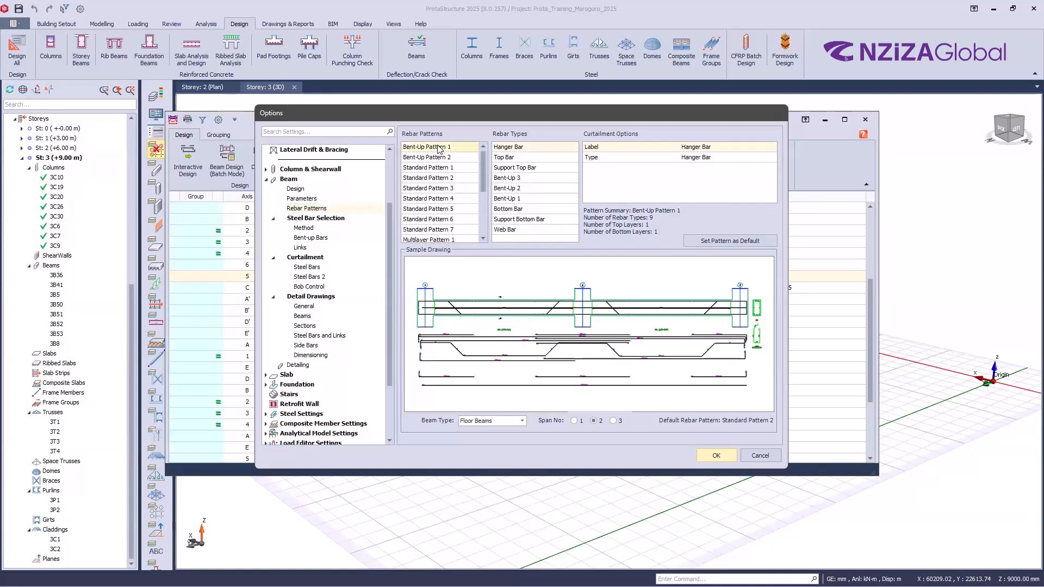
key(ctrl)
key(ctrl)
key(ctrl)
scroll(457, 382, up, 2)
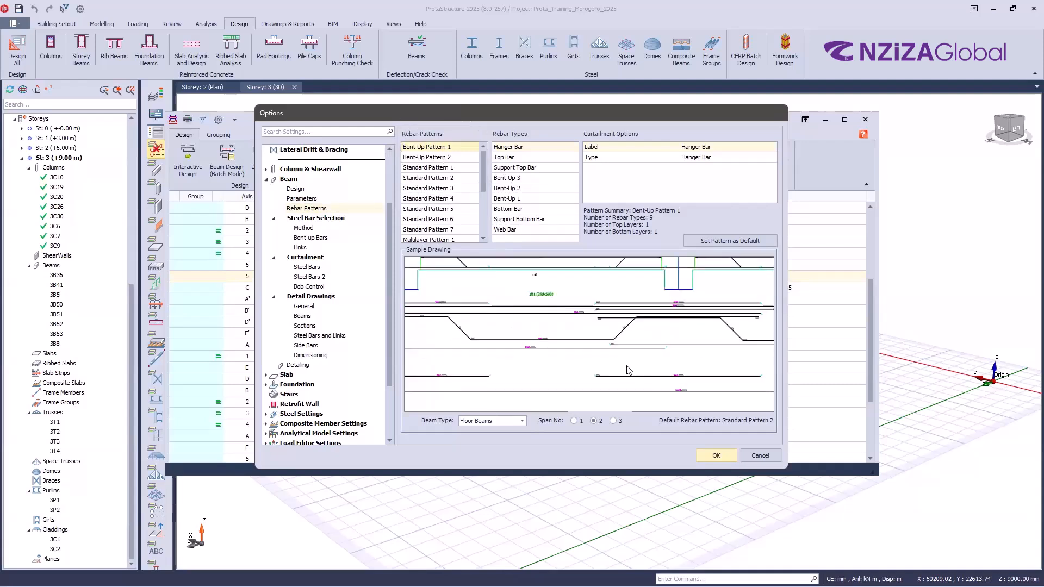
click(576, 422)
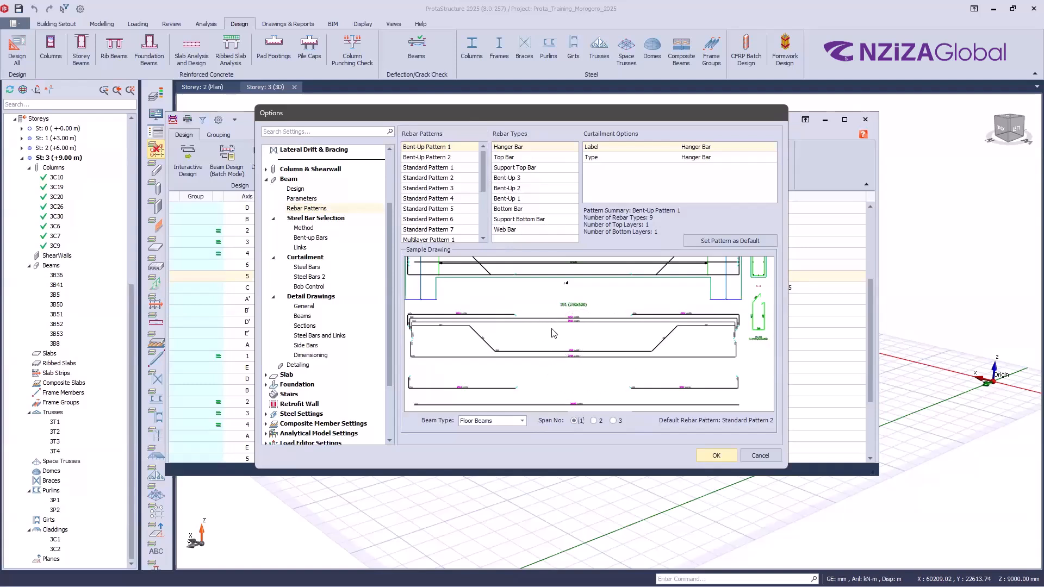
- Compare the sample drawings and rebar types of Bent-Up Pattern 2, Standard Pattern 2 and Standard Pattern 4
click(430, 157)
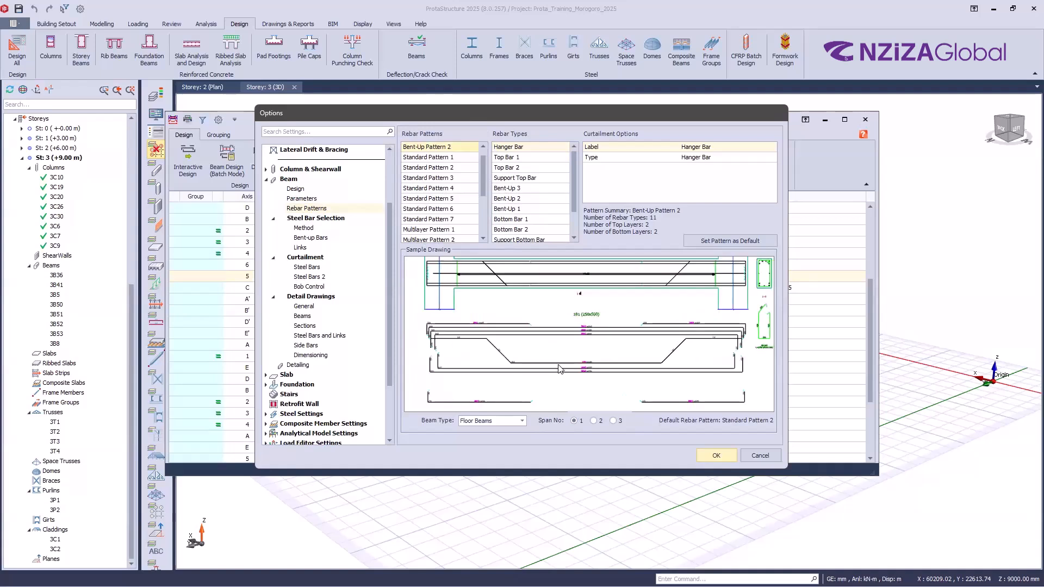
click(440, 169)
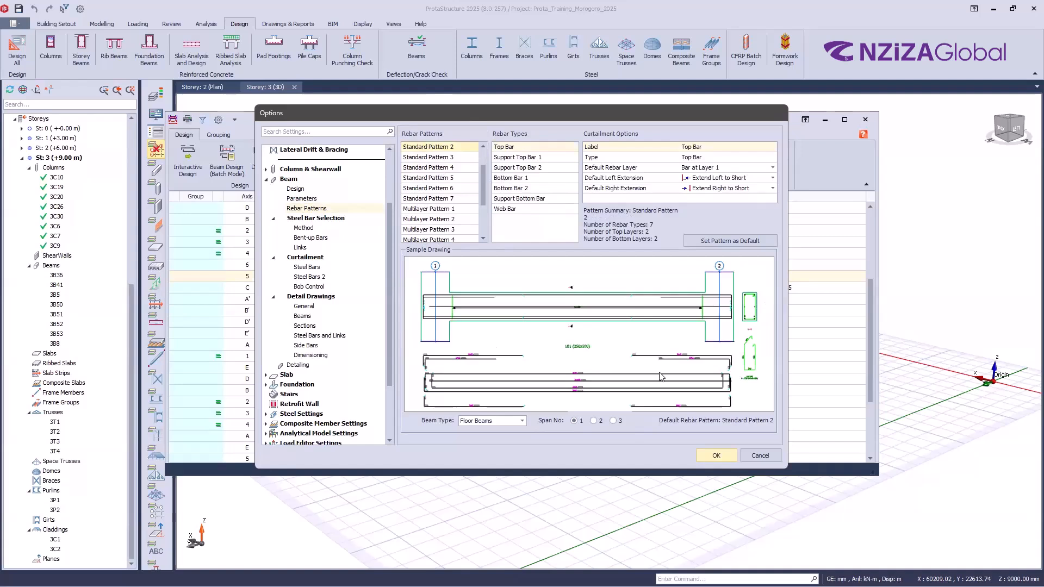
scroll(622, 372, up, 1)
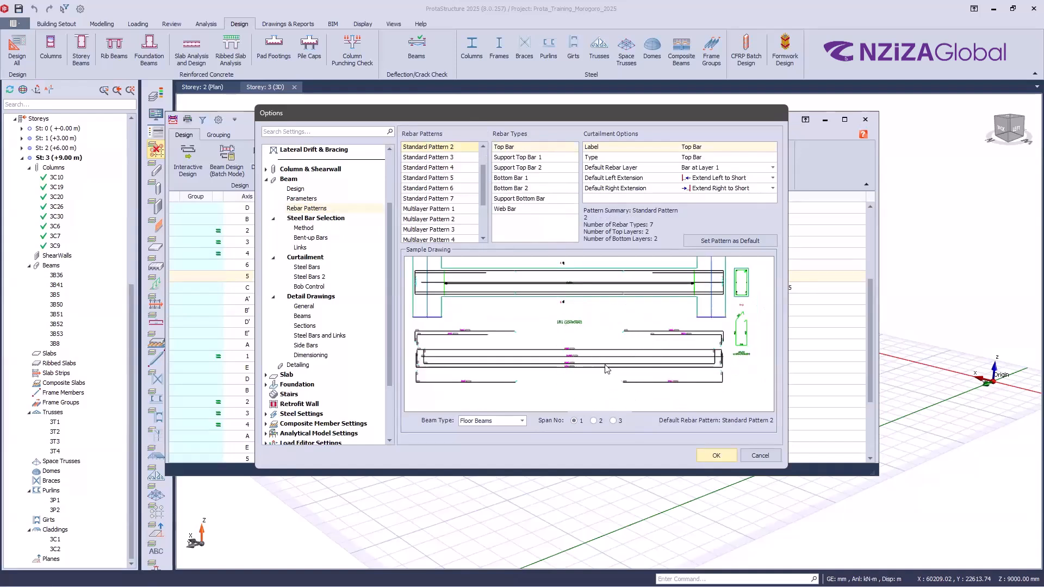
scroll(600, 369, up, 1)
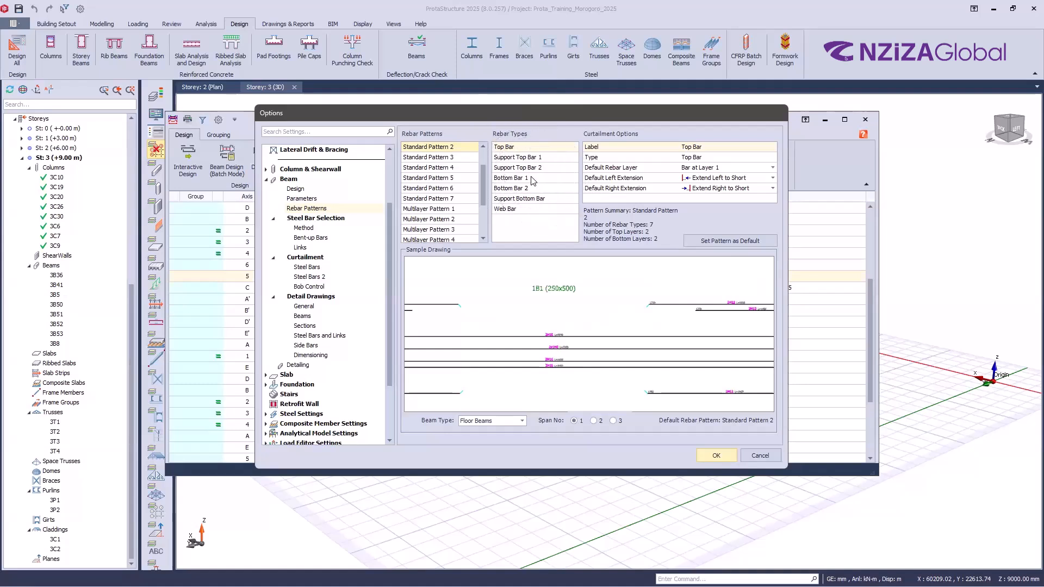
click(442, 168)
scroll(456, 198, down, 2)
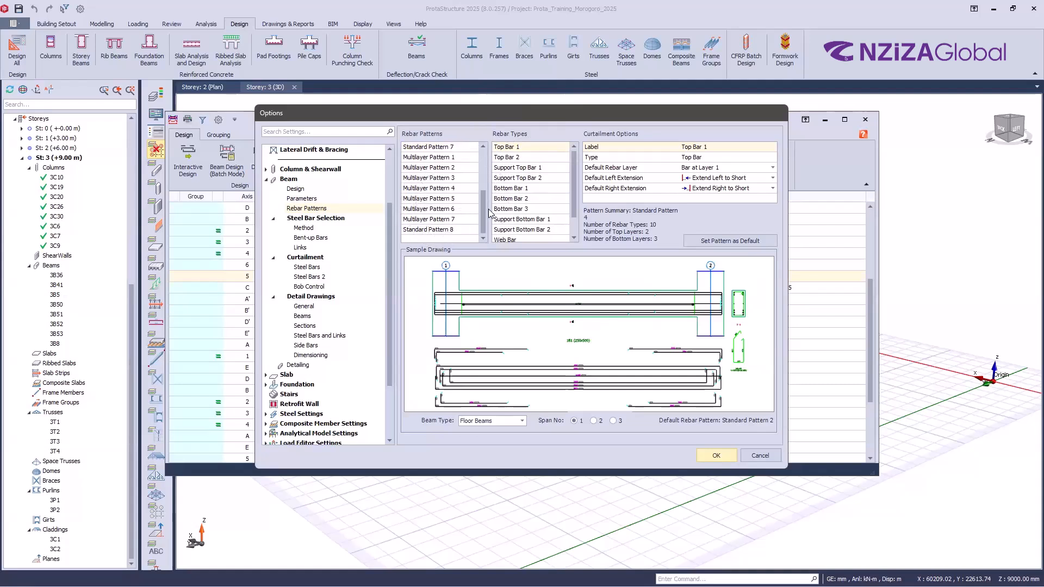
- Look through the multilayer rebar patterns, including Multilayer Pattern 1, and examine the bars of Standard Pattern 7
scroll(445, 213, up, 1)
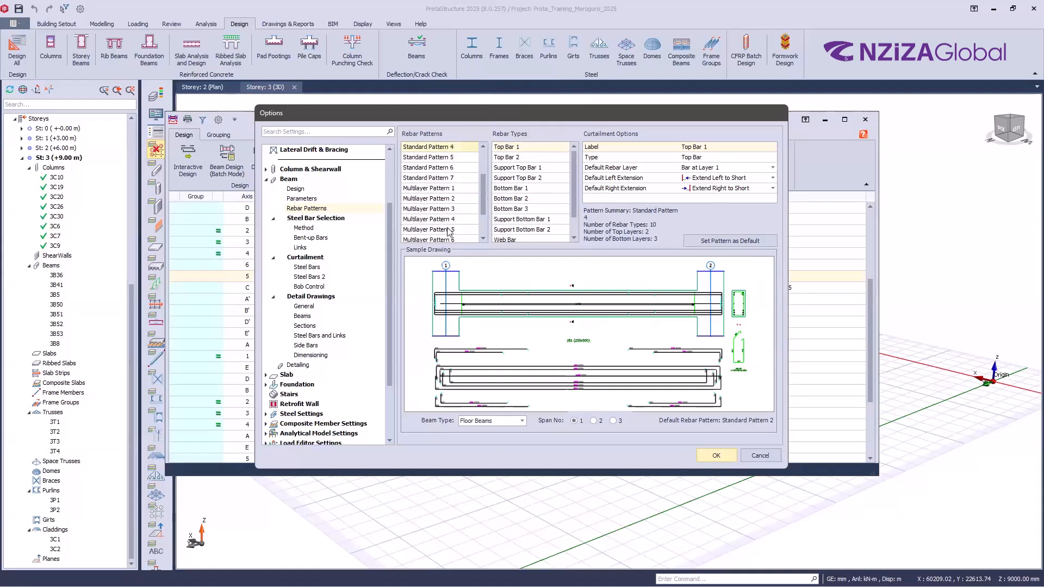
scroll(445, 177, down, 1)
click(443, 168)
click(434, 199)
click(427, 158)
scroll(424, 173, up, 1)
click(427, 167)
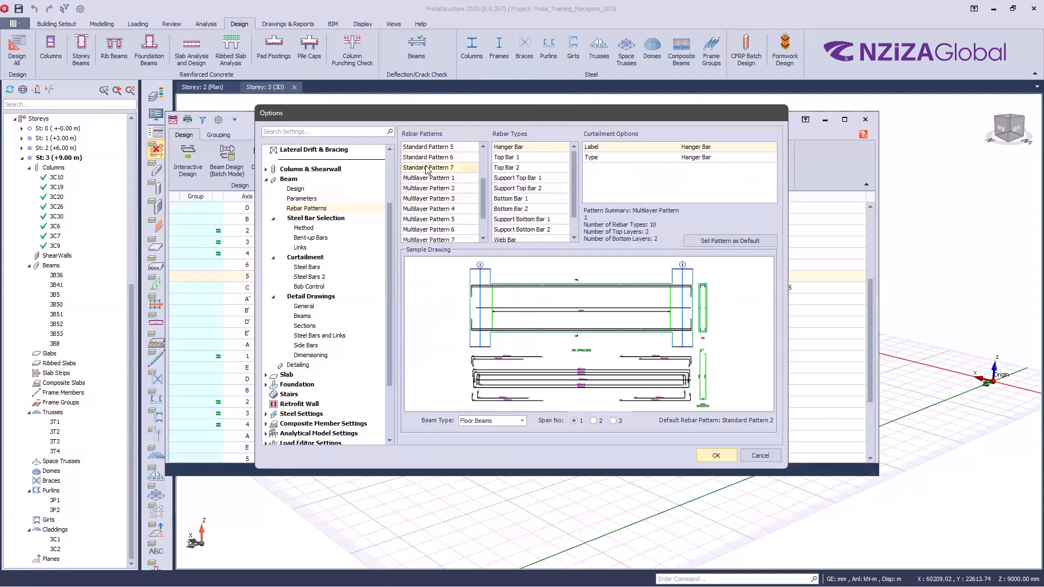
scroll(428, 168, down, 1)
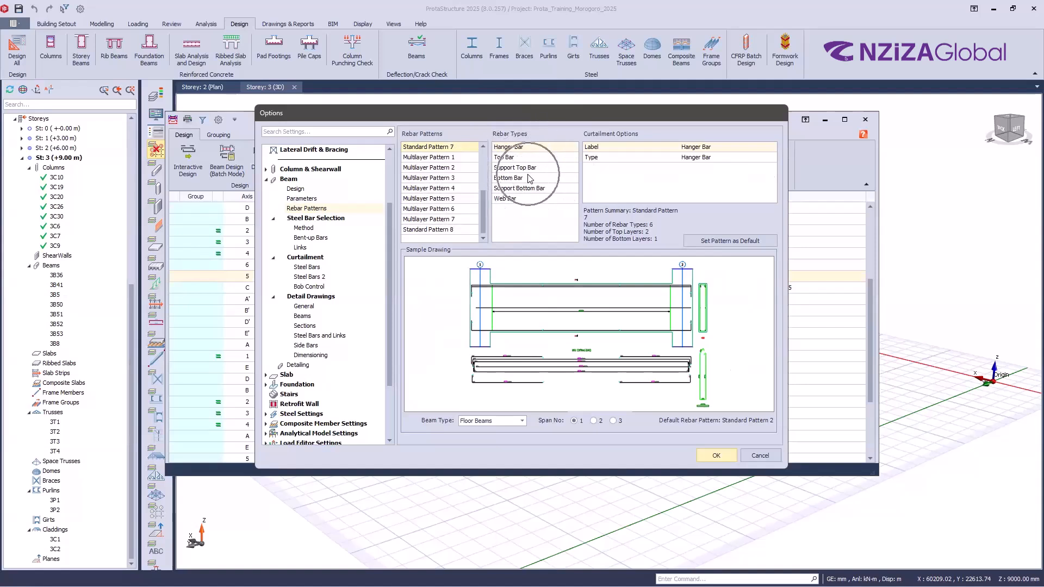
scroll(624, 356, up, 2)
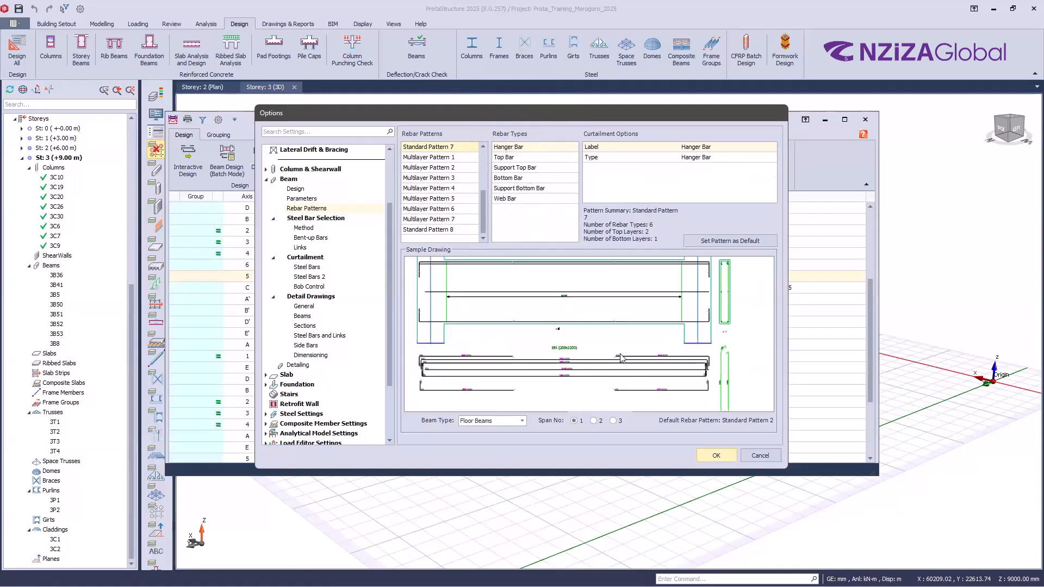
scroll(447, 169, up, 1)
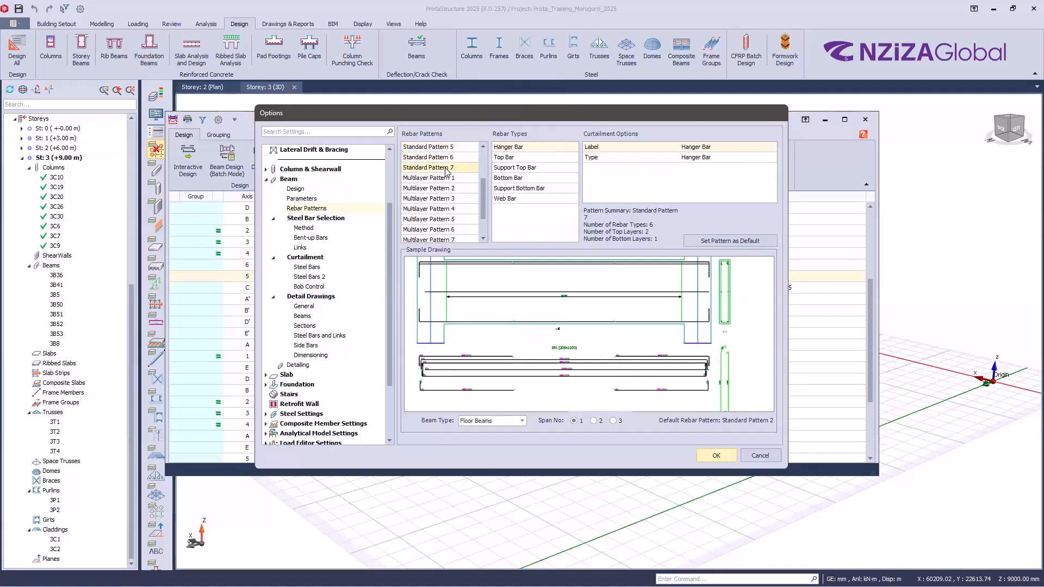
- Set Bent-Up Pattern 1 as the default rebar pattern for floor beams and accept the options
scroll(449, 189, up, 2)
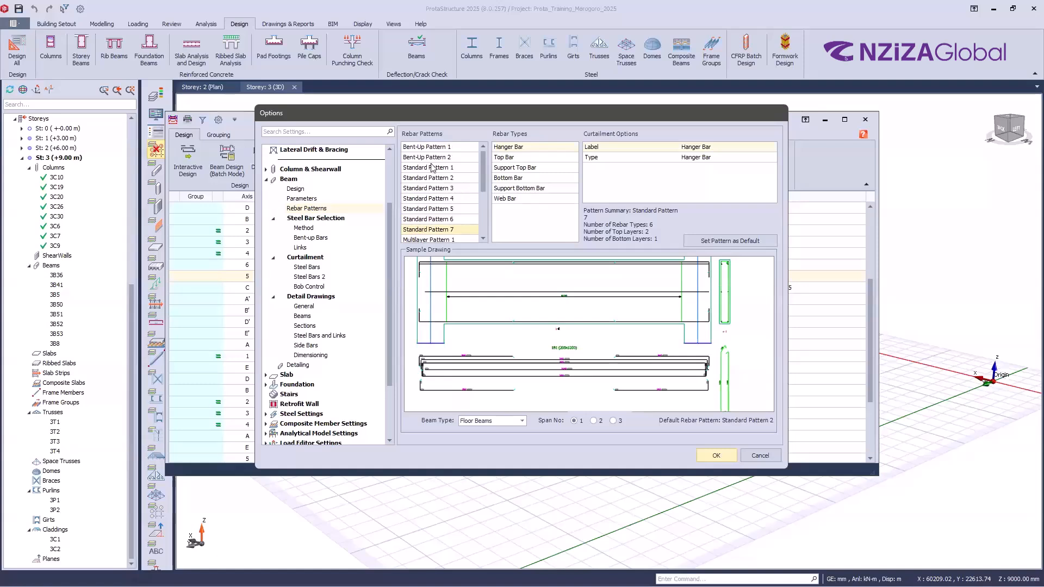
click(441, 148)
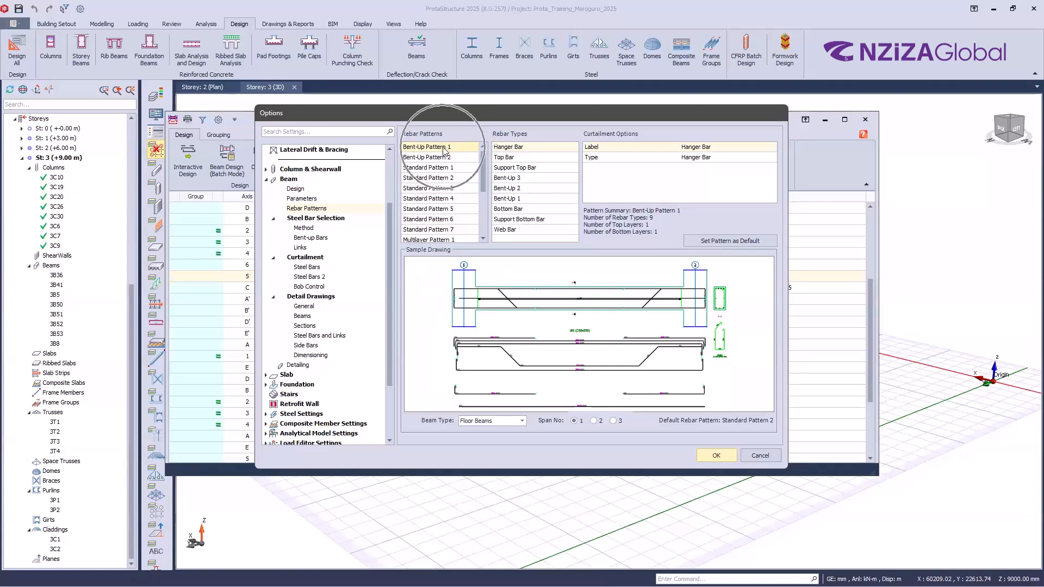
click(722, 243)
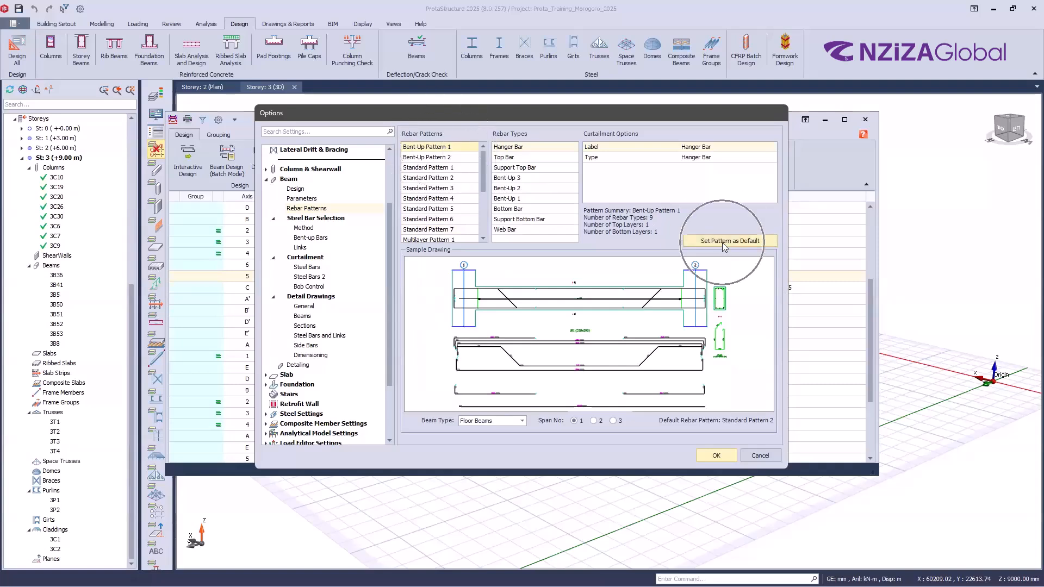
click(724, 243)
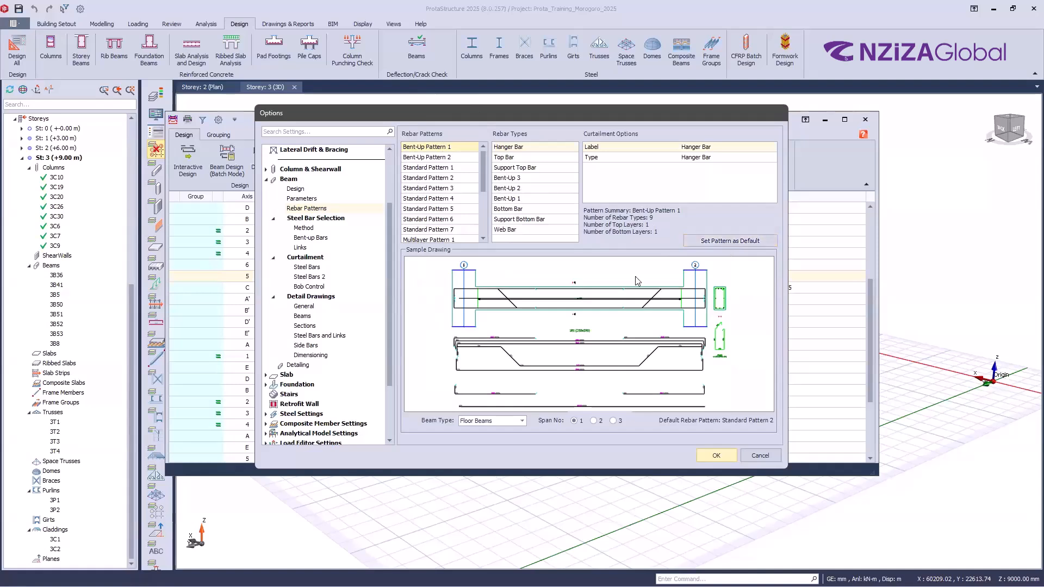
click(713, 243)
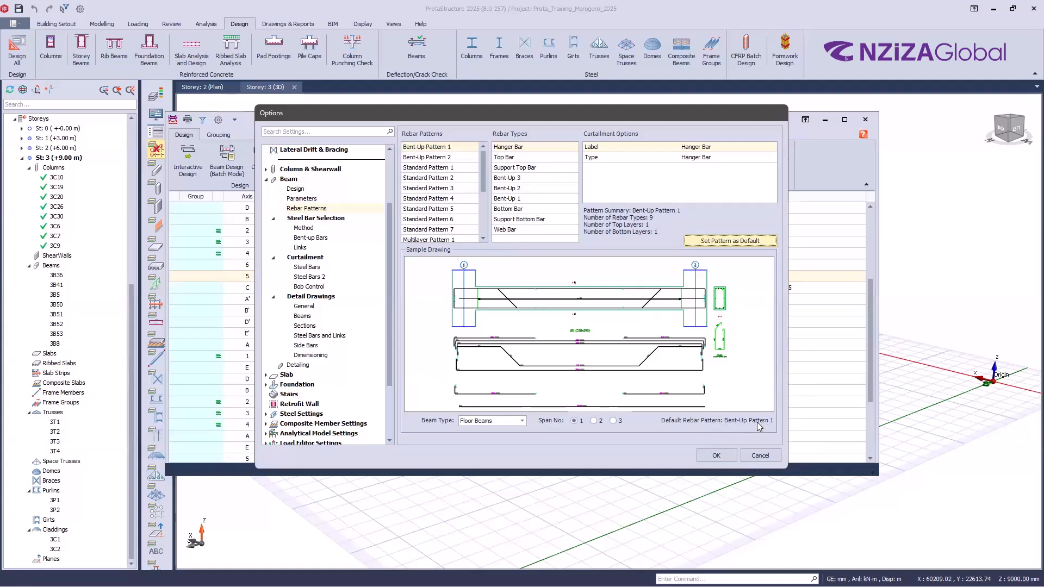
click(708, 456)
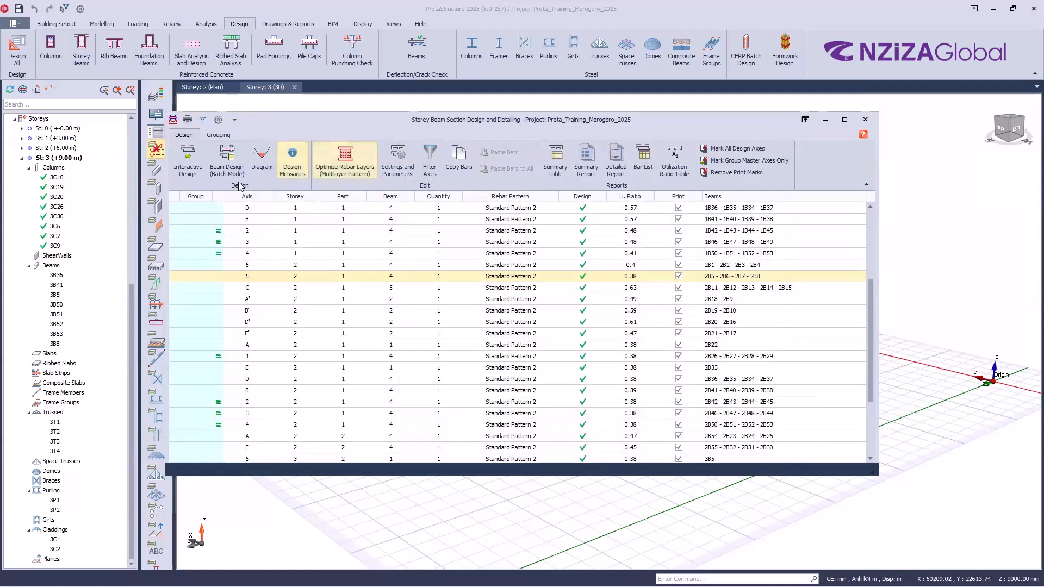
- Batch design the beams of all storeys, re-selecting all bars and reassigning the default rebar pattern to all axes
click(224, 170)
click(415, 304)
click(617, 363)
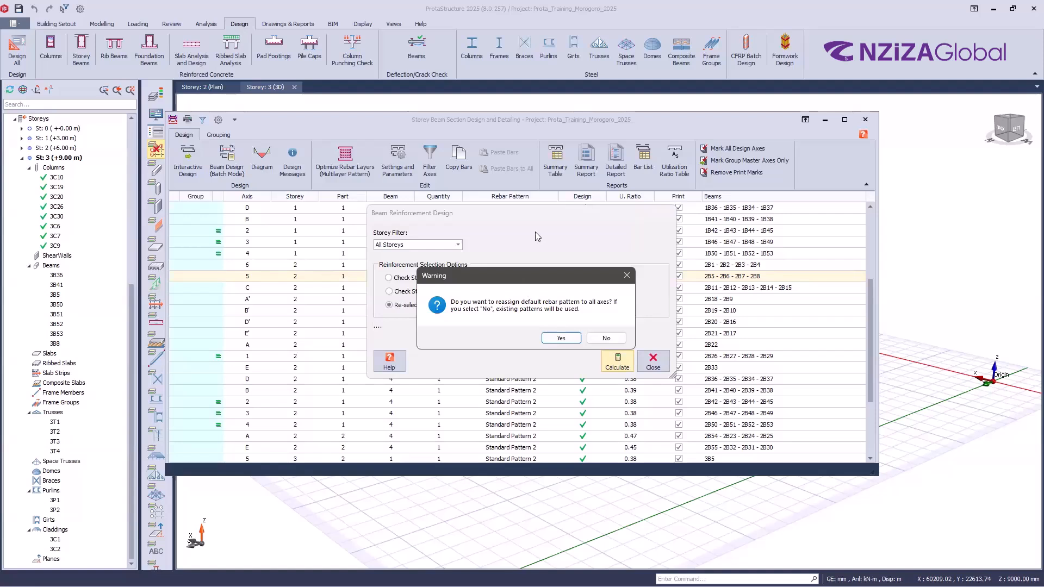
drag(537, 235, 539, 240)
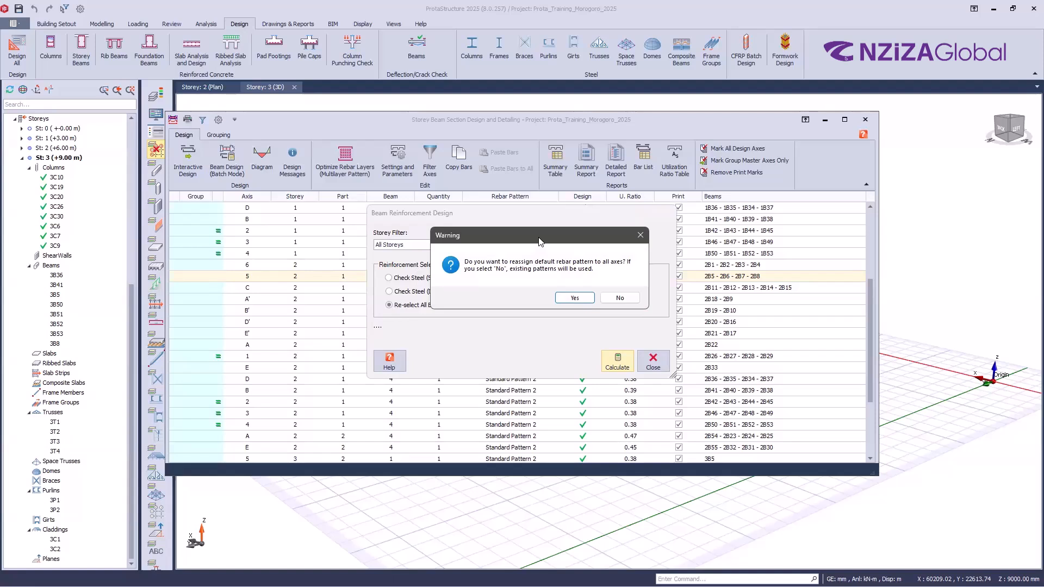
click(574, 298)
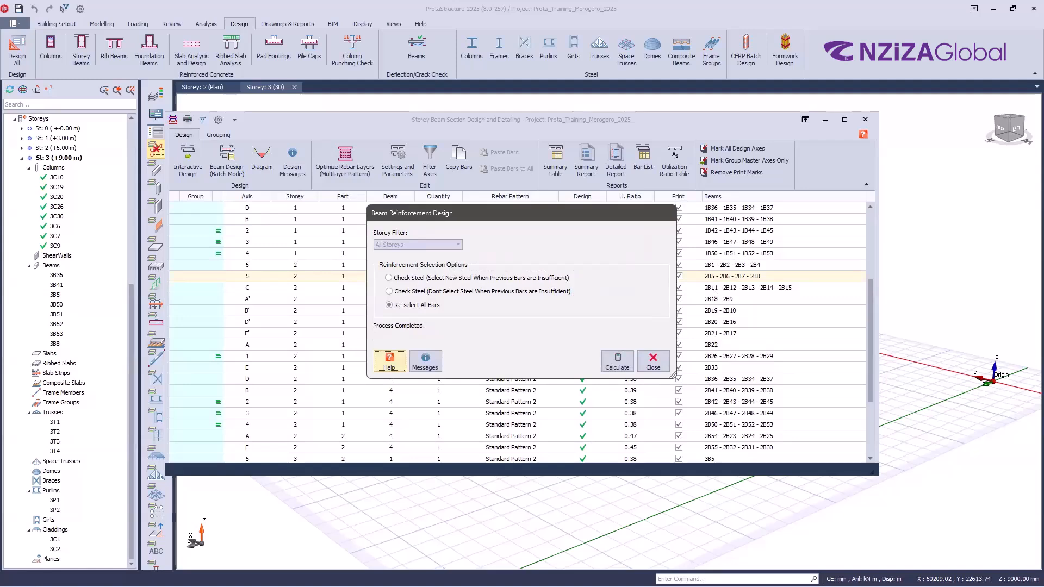
click(653, 361)
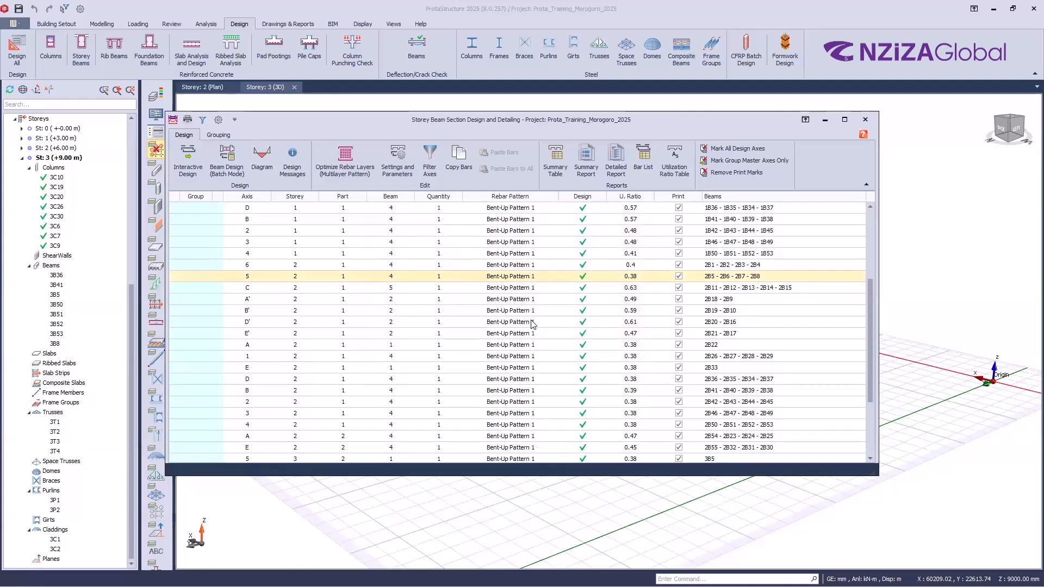
- Review the rebar patterns, design status, utilization ratios and print marks of all beam axes in the design list
key(ctrl)
key(ctrl)
scroll(526, 305, up, 2)
scroll(526, 321, up, 2)
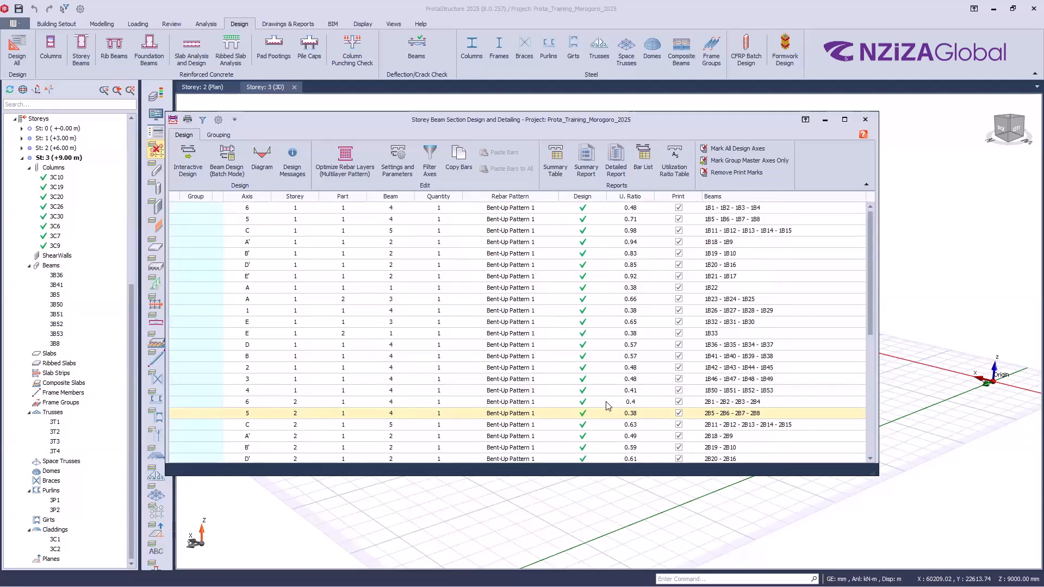
scroll(609, 256, down, 1)
scroll(610, 256, up, 1)
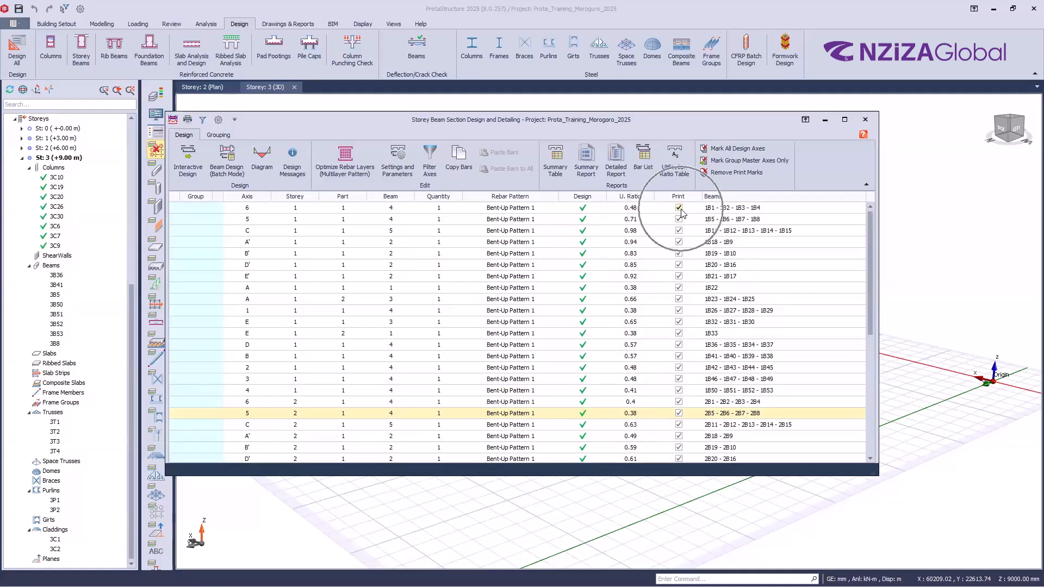
scroll(678, 216, down, 7)
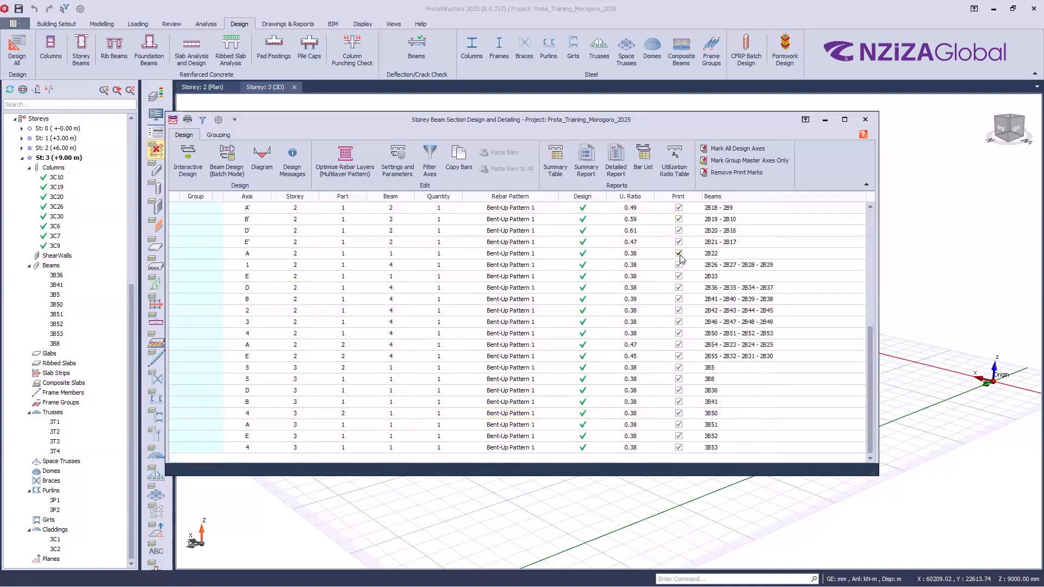
scroll(679, 272, up, 7)
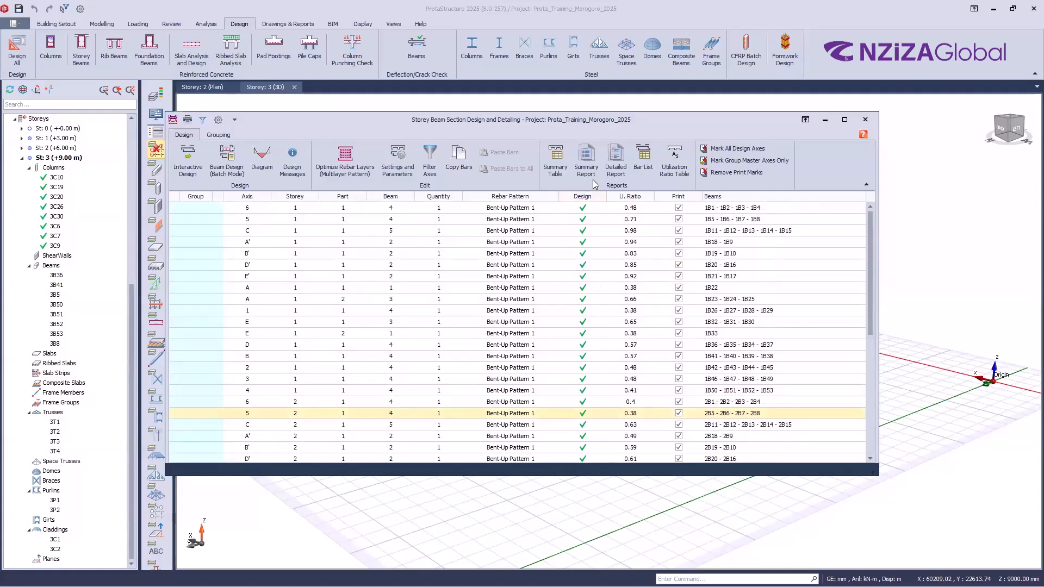
- Generate the summary report of the beam reinforcement design for the axes marked for printing
click(579, 166)
click(579, 167)
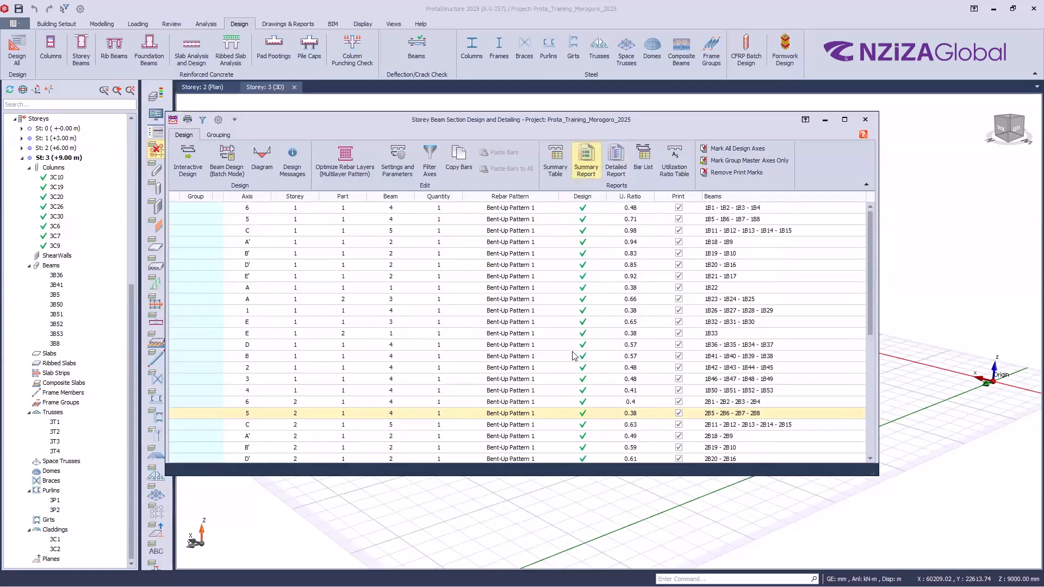
click(612, 358)
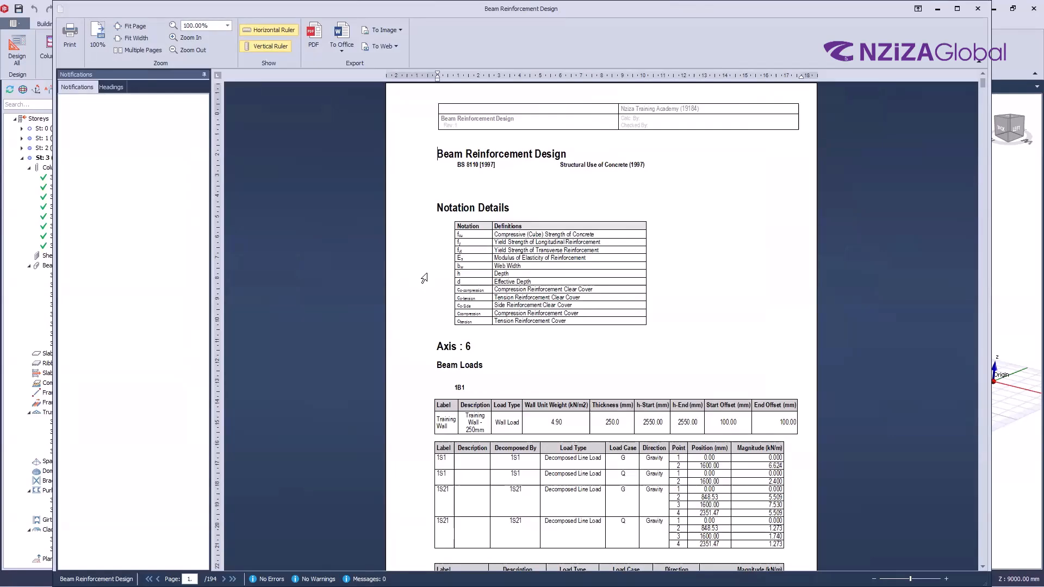
- Read through the beam reinforcement report's loads, bending, shear and torsion design, deflection check and supplied steel areas
scroll(546, 308, down, 1)
scroll(546, 309, down, 4)
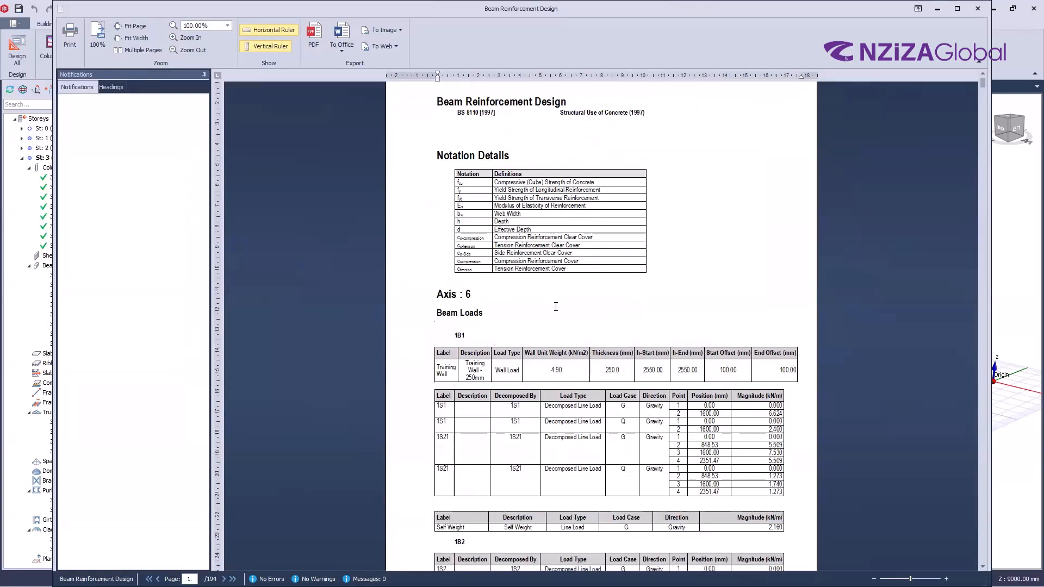
scroll(613, 321, down, 8)
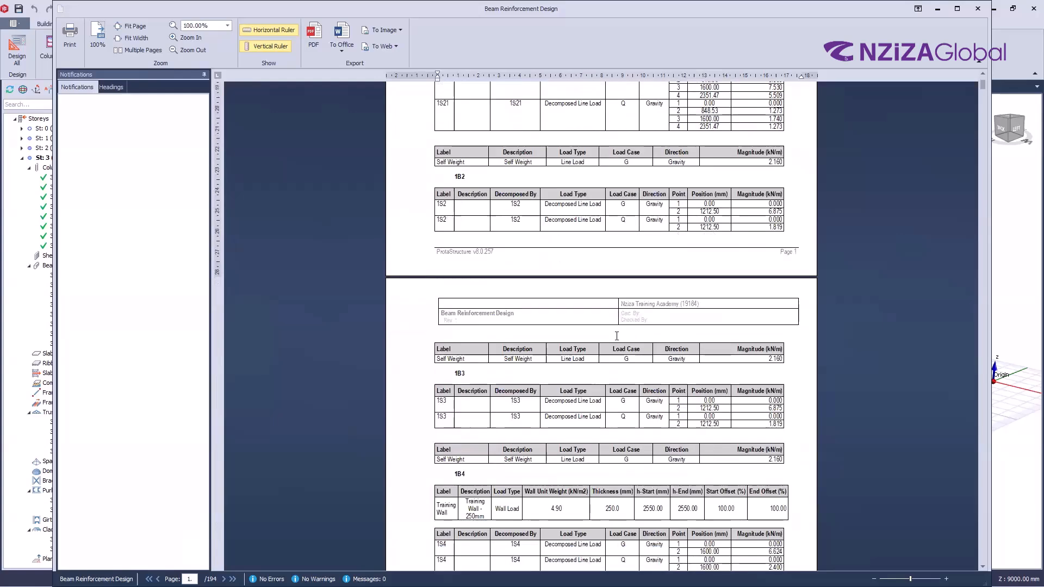
scroll(625, 351, down, 7)
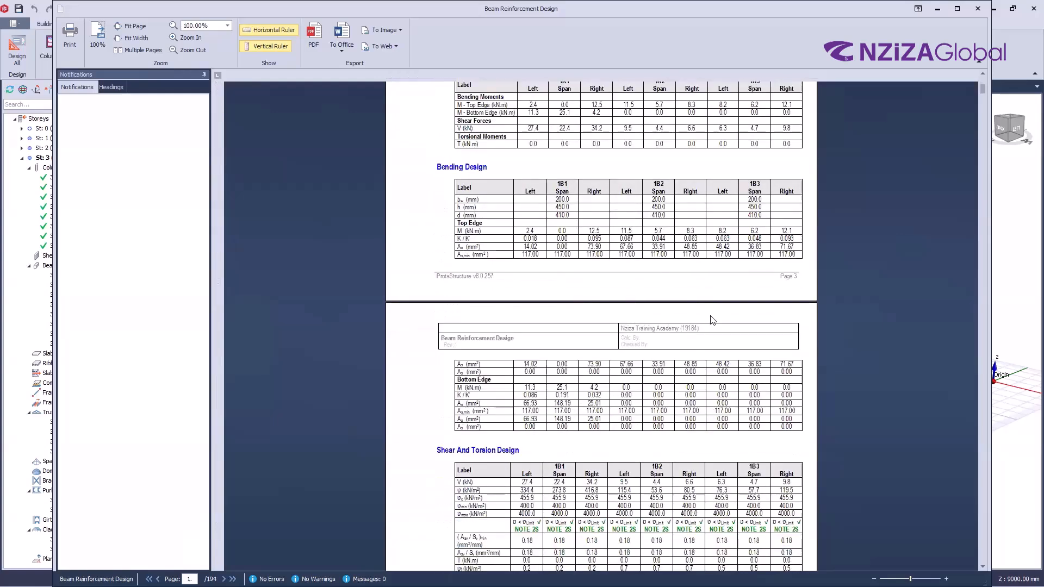
ctrl+scroll(685, 334, up, 3)
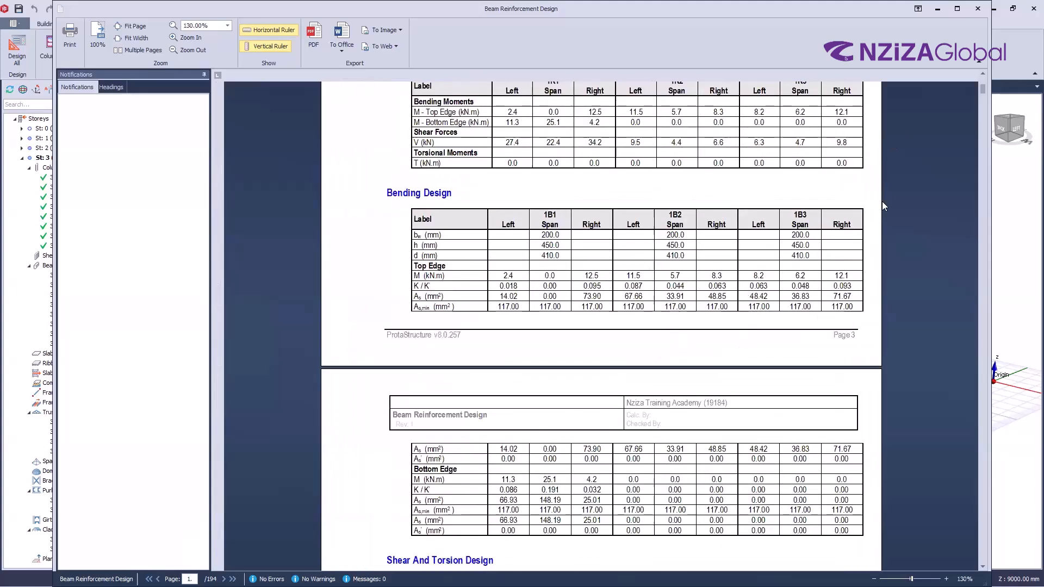
scroll(724, 258, down, 15)
scroll(625, 336, down, 12)
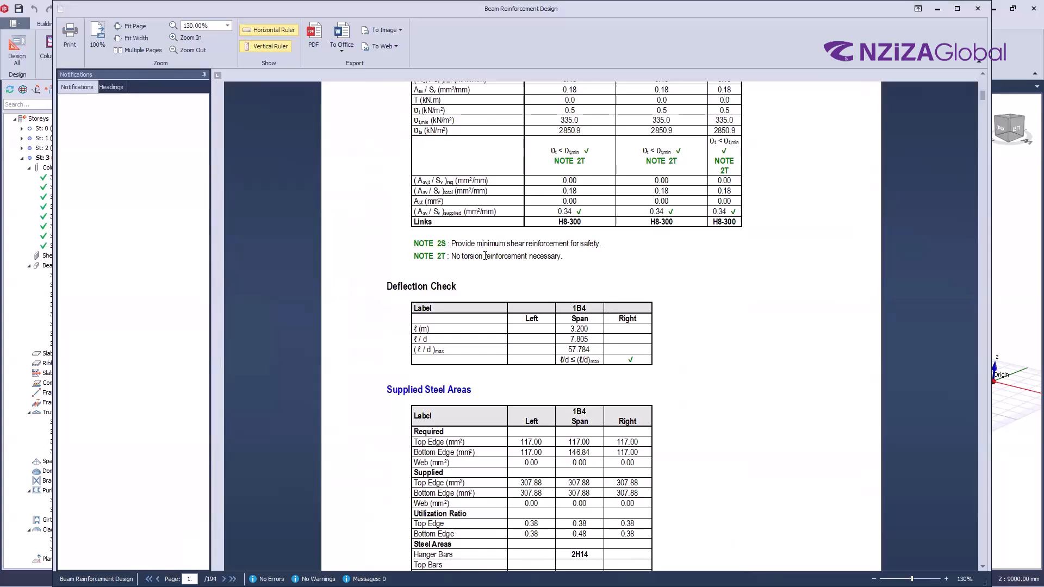
- Check the deflection check and supplied steel areas of beam 1B4 in the summary report, and close the report
scroll(487, 248, down, 1)
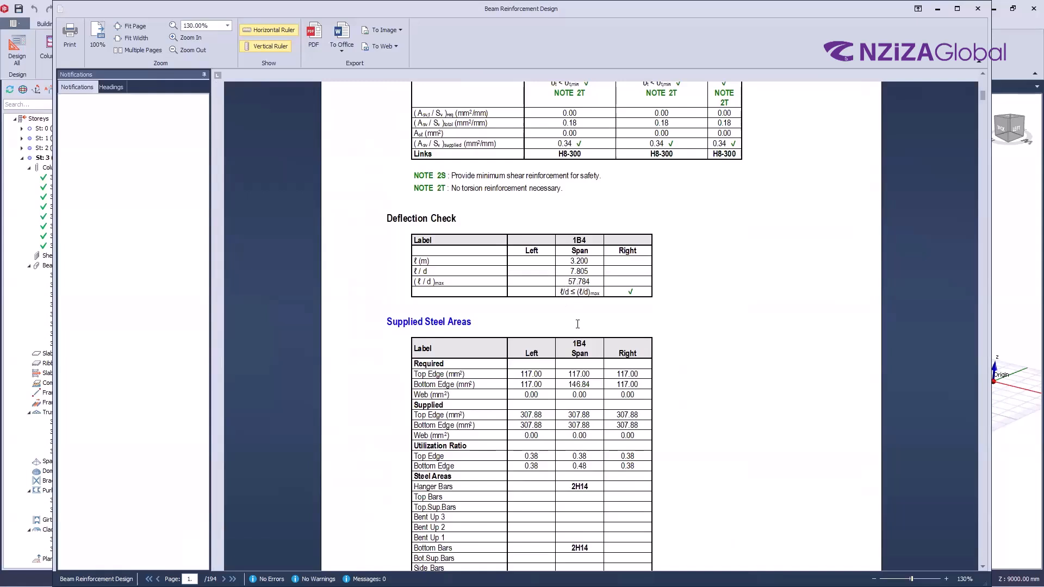
scroll(577, 324, down, 3)
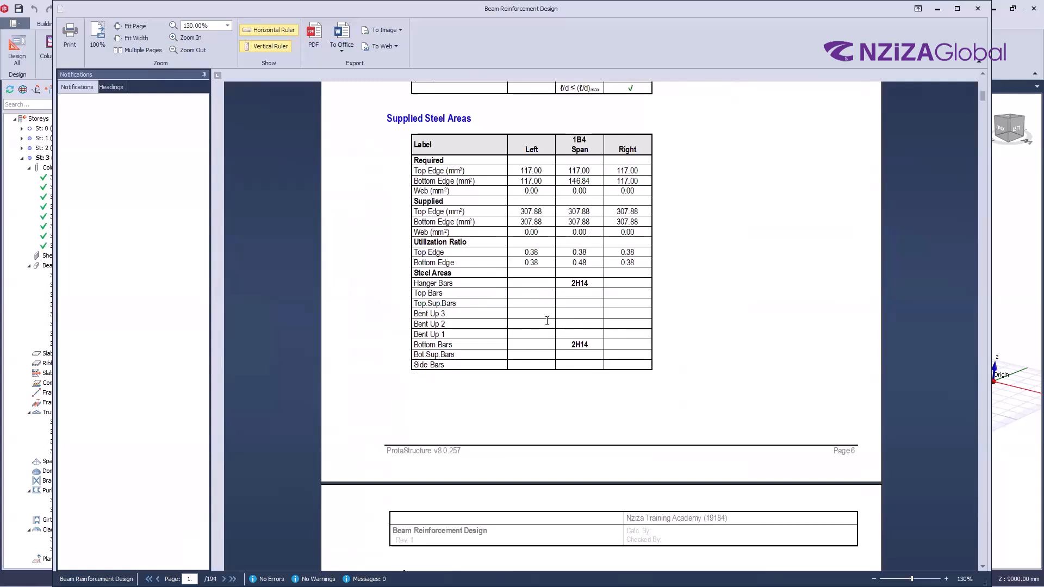
click(977, 8)
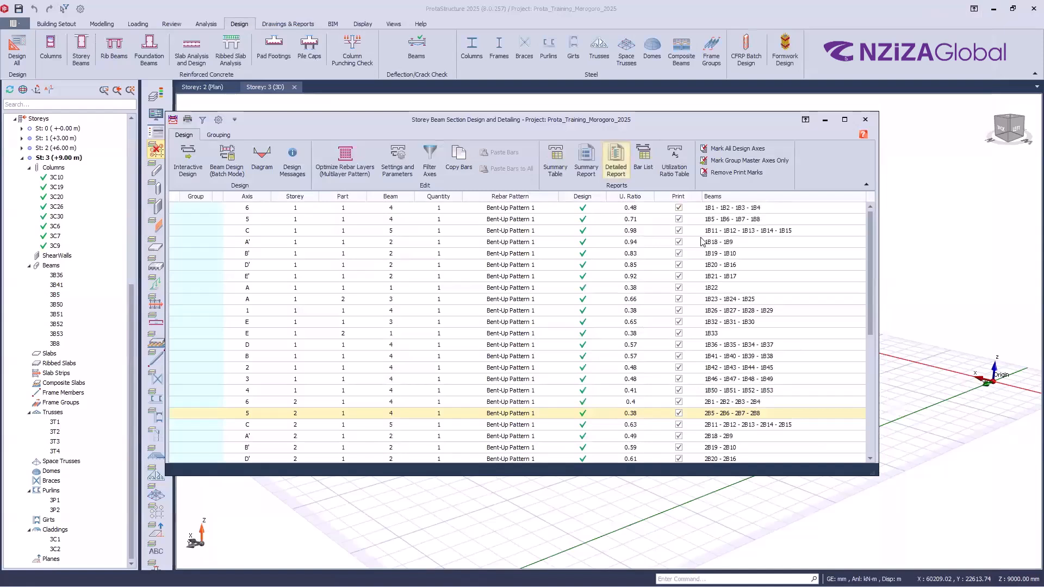
- Mark only axis 6 of storey 1 for printing and generate its detailed report with beam loads, shear force diagrams and moment diagrams
click(737, 173)
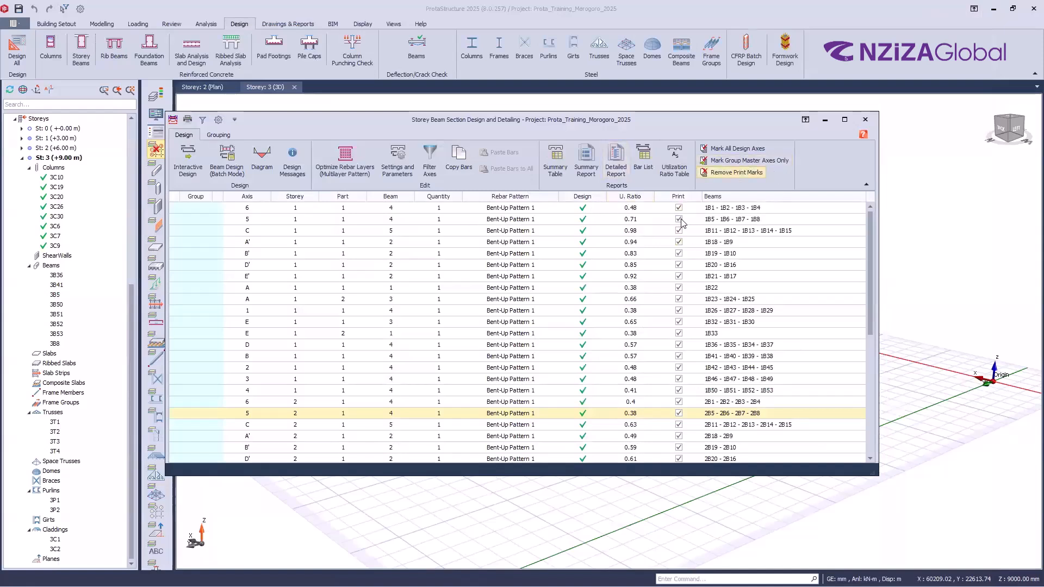
click(679, 207)
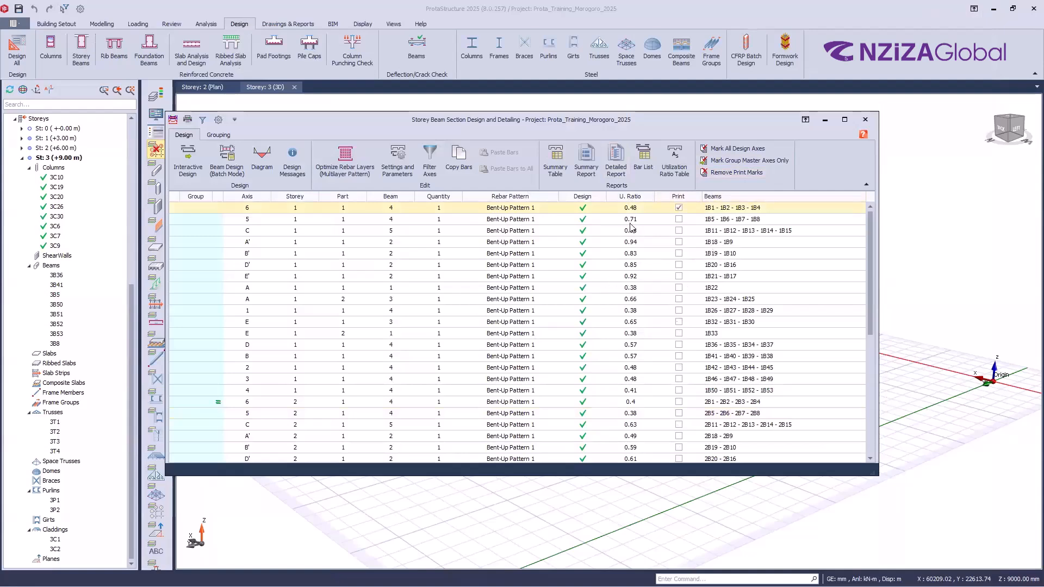
click(617, 163)
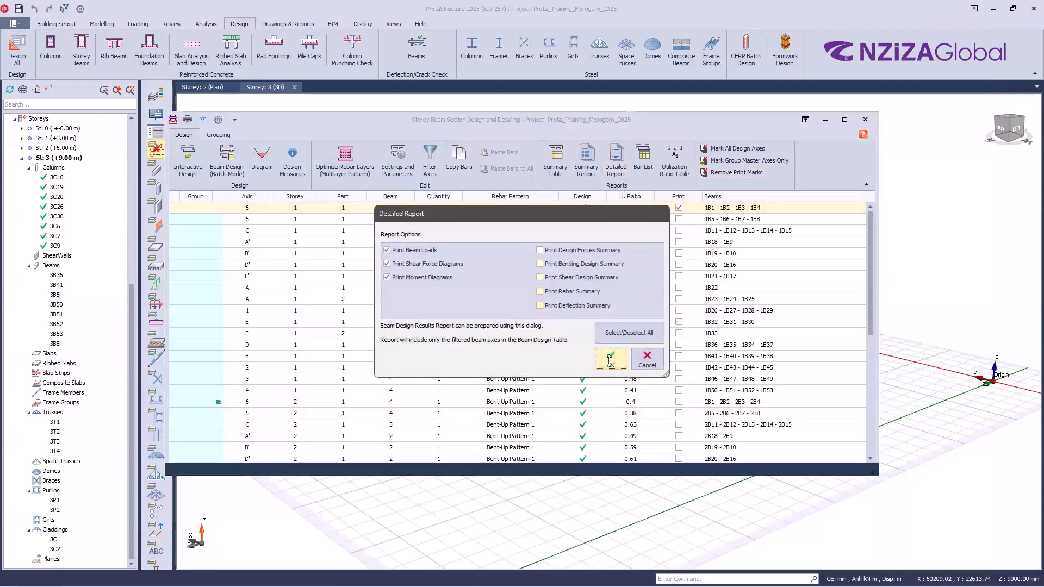
click(610, 359)
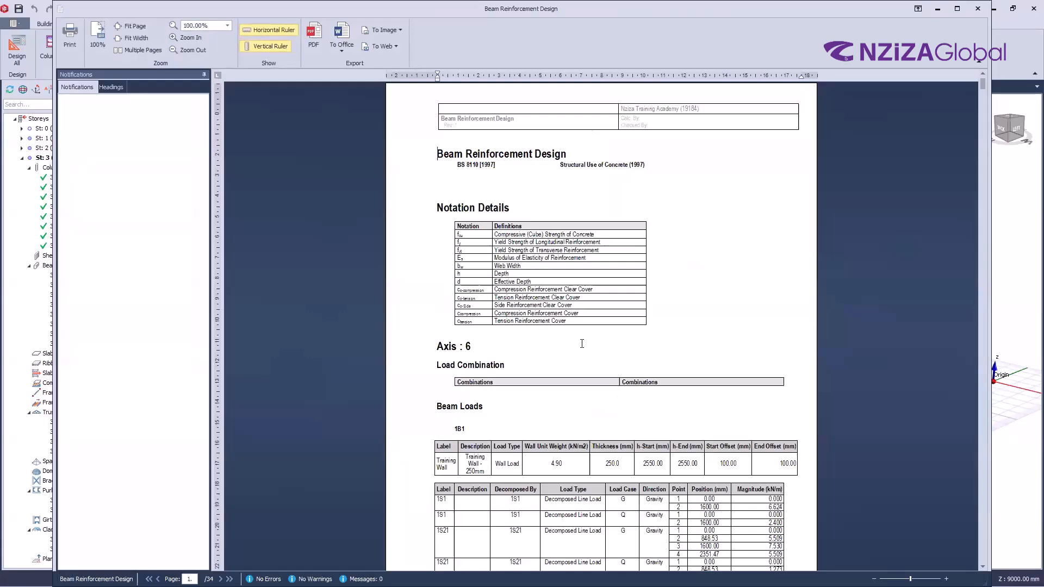
- Examine the wall, decomposed slab and self-weight loads listed for beams 1B1 to 1B4 on axis 6
ctrl+scroll(588, 356, up, 4)
scroll(499, 357, down, 15)
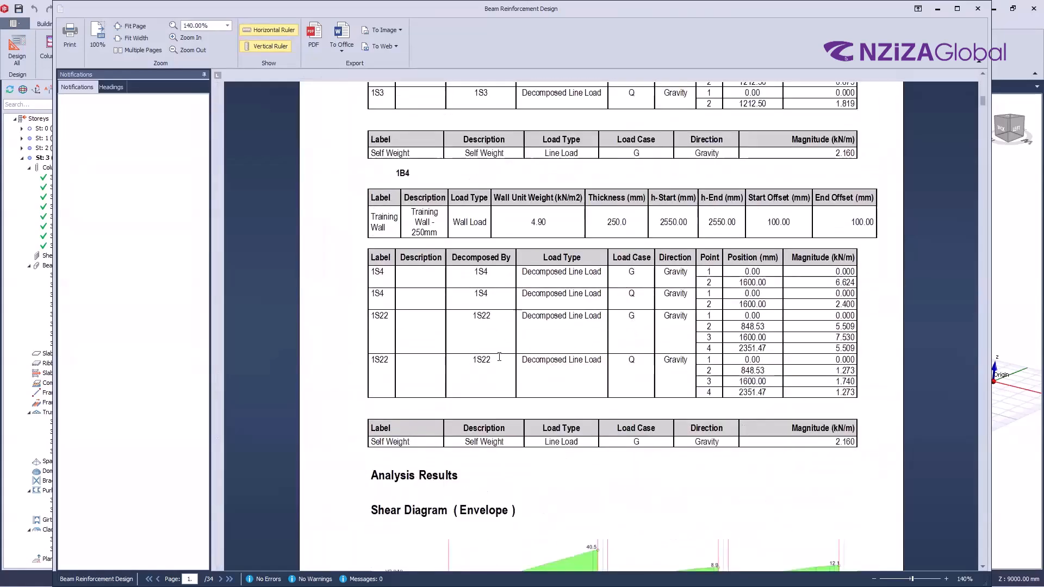
scroll(499, 357, up, 10)
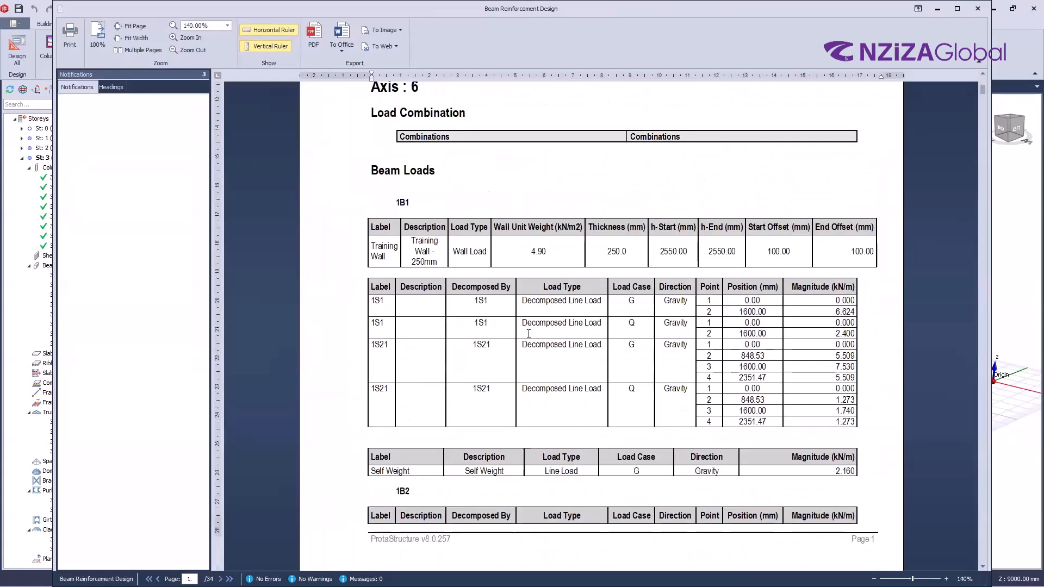
drag(374, 214, 555, 416)
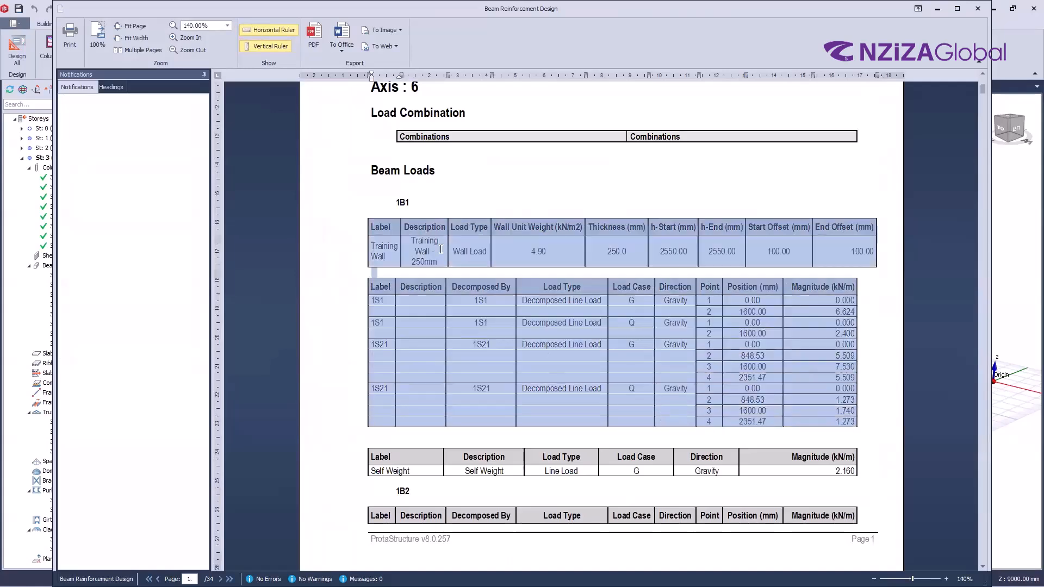
click(454, 241)
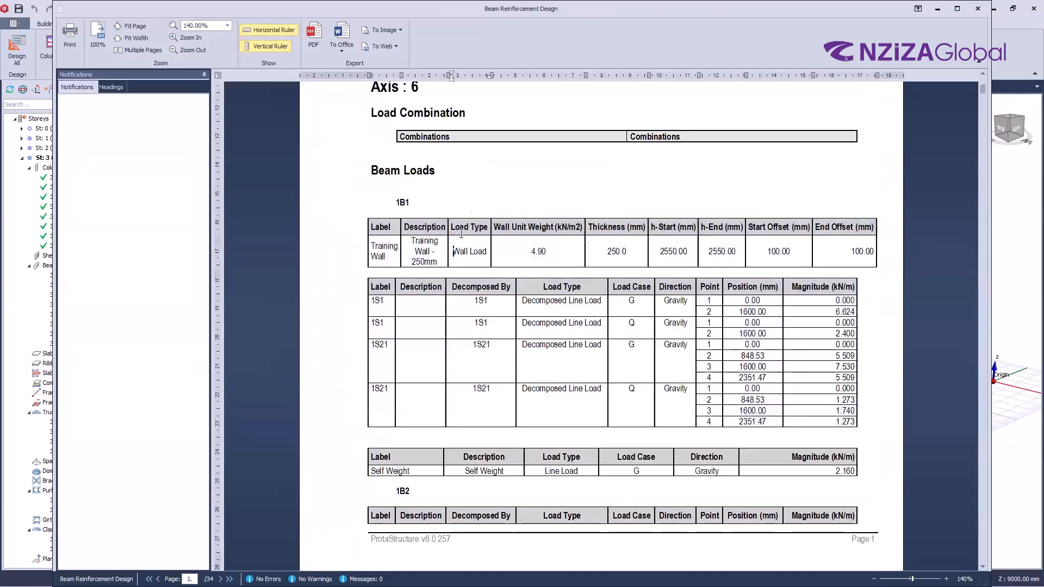
scroll(461, 234, down, 10)
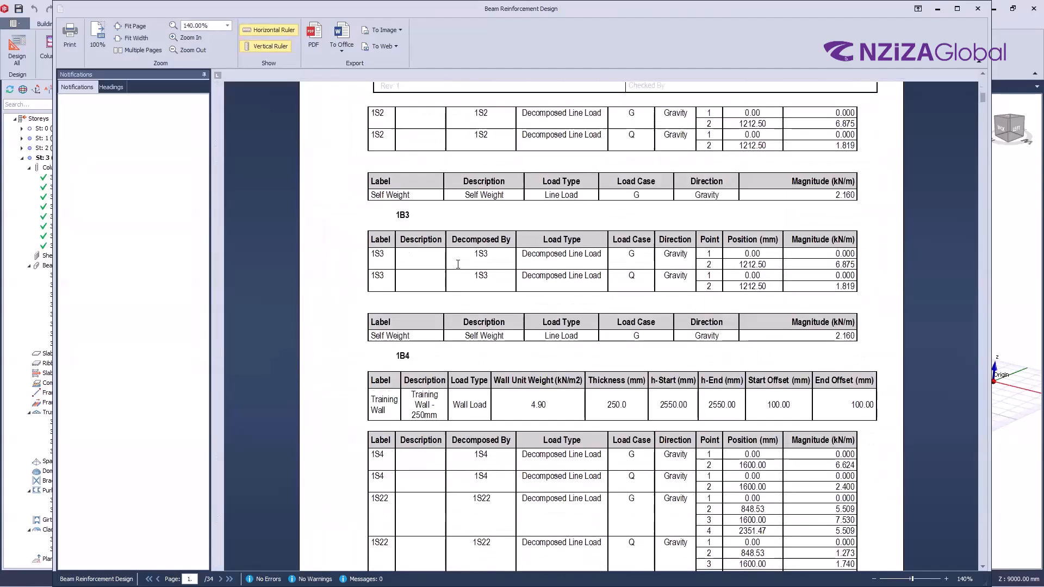
scroll(458, 264, down, 3)
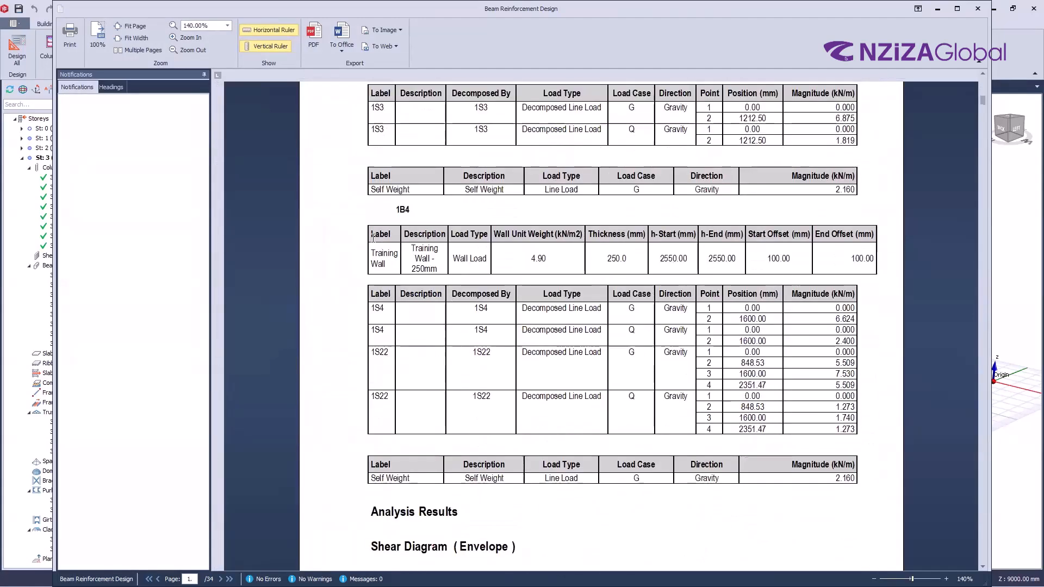
scroll(358, 157, up, 2)
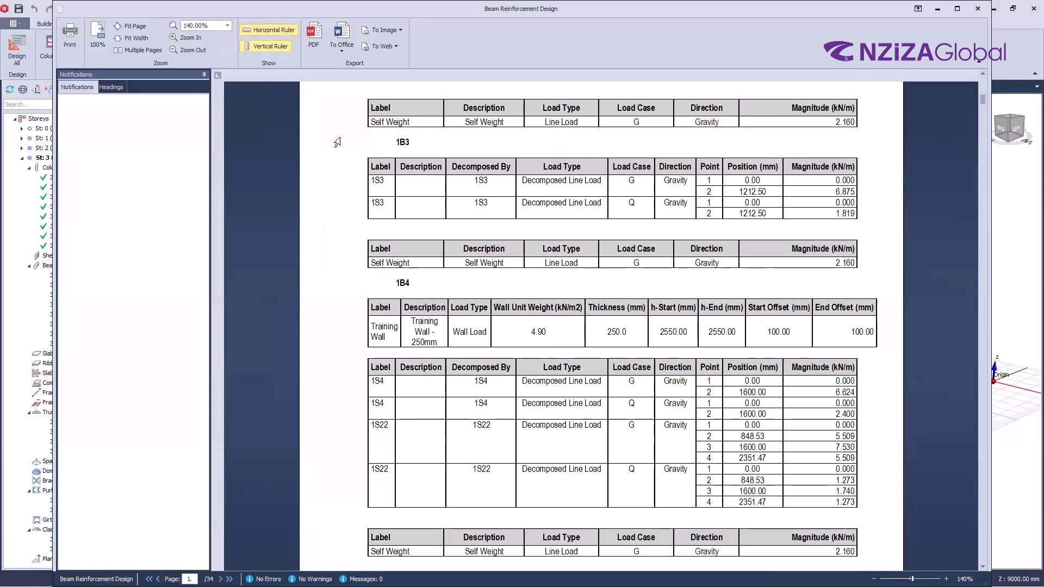
scroll(337, 142, up, 1)
scroll(380, 370, down, 2)
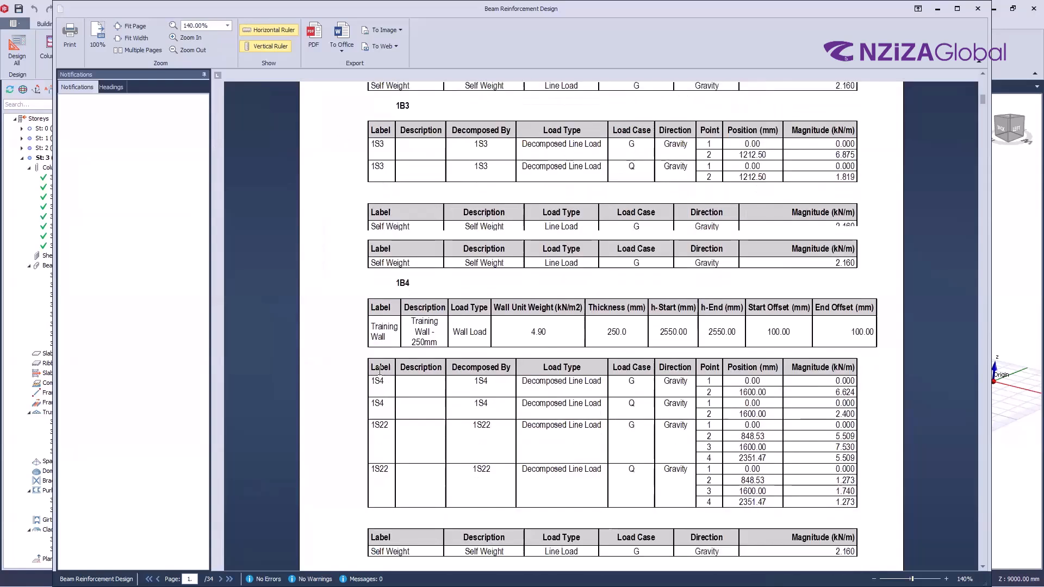
scroll(380, 370, down, 2)
drag(348, 309, 366, 413)
scroll(427, 353, down, 3)
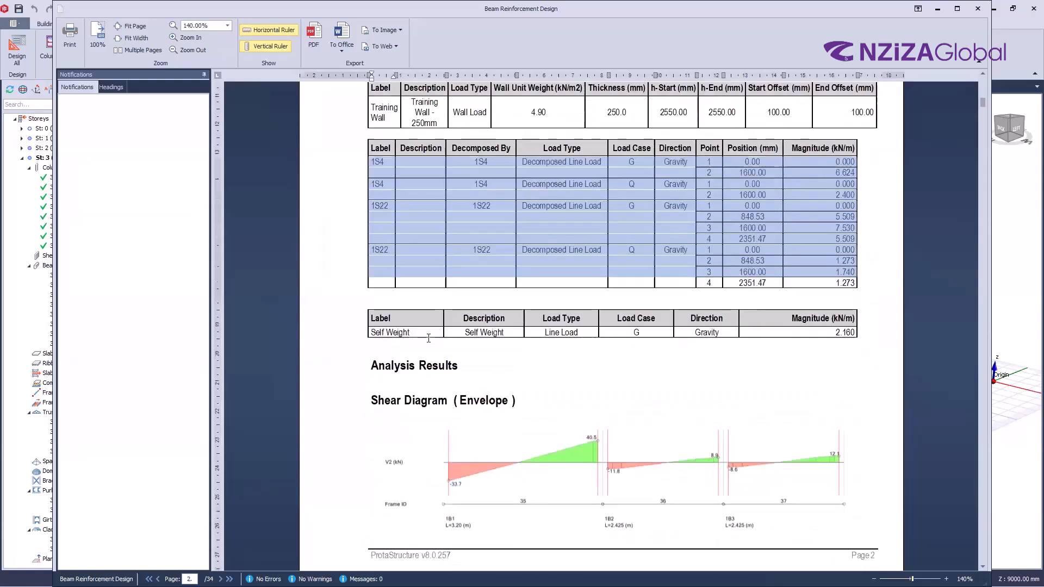
- Examine the shear and bending envelope diagrams, the design parameters, and the left section details of beam 1B1
scroll(429, 338, down, 4)
click(395, 303)
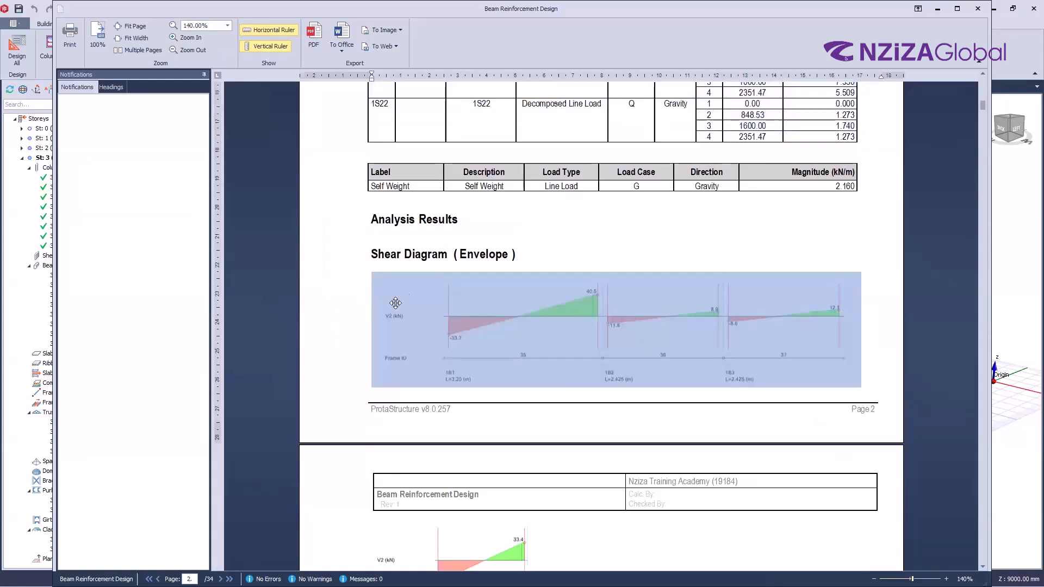
scroll(406, 291, down, 4)
click(338, 419)
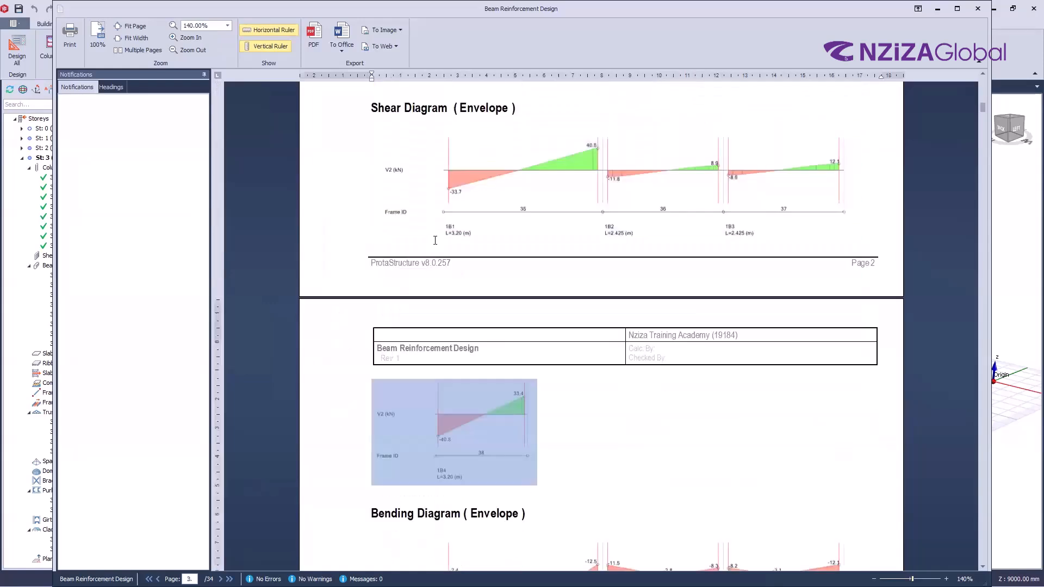
scroll(435, 240, down, 18)
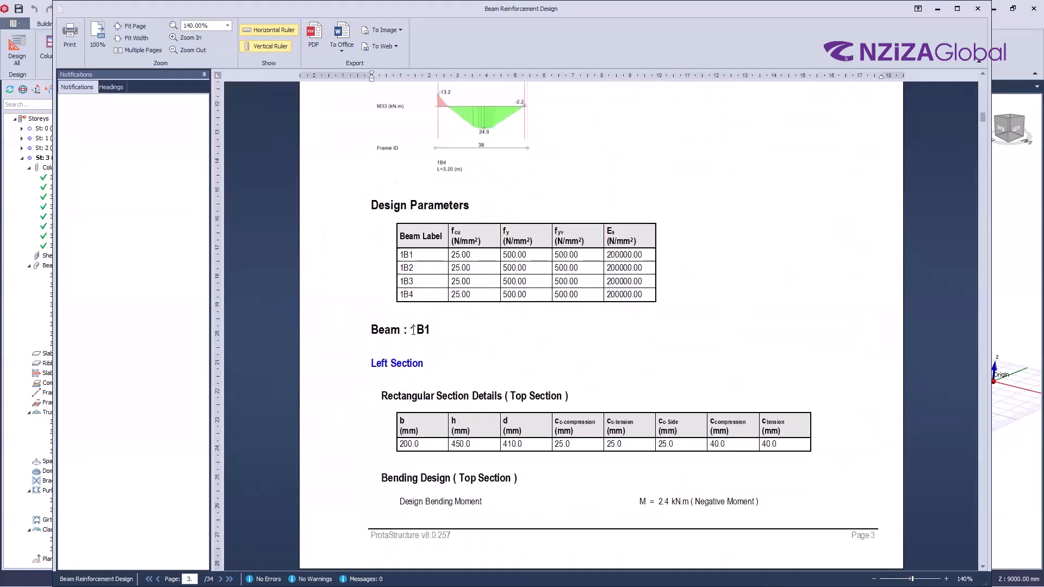
drag(359, 238, 383, 302)
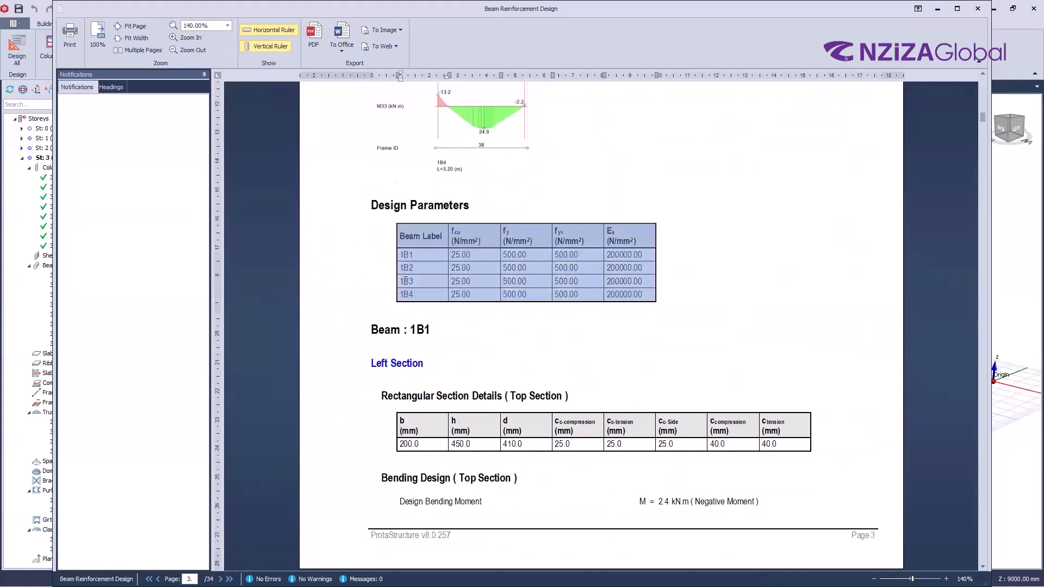
click(508, 281)
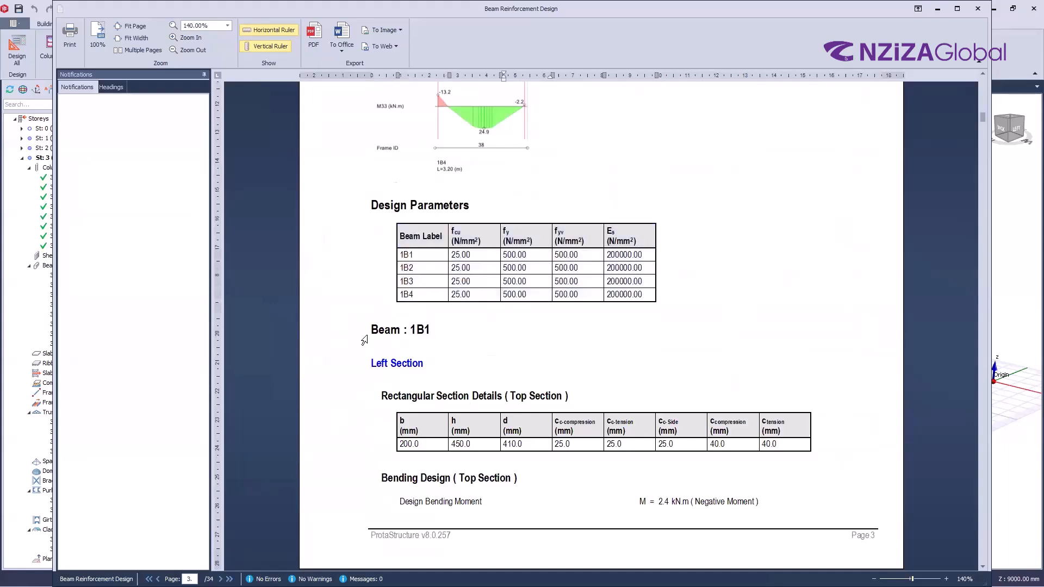
click(365, 331)
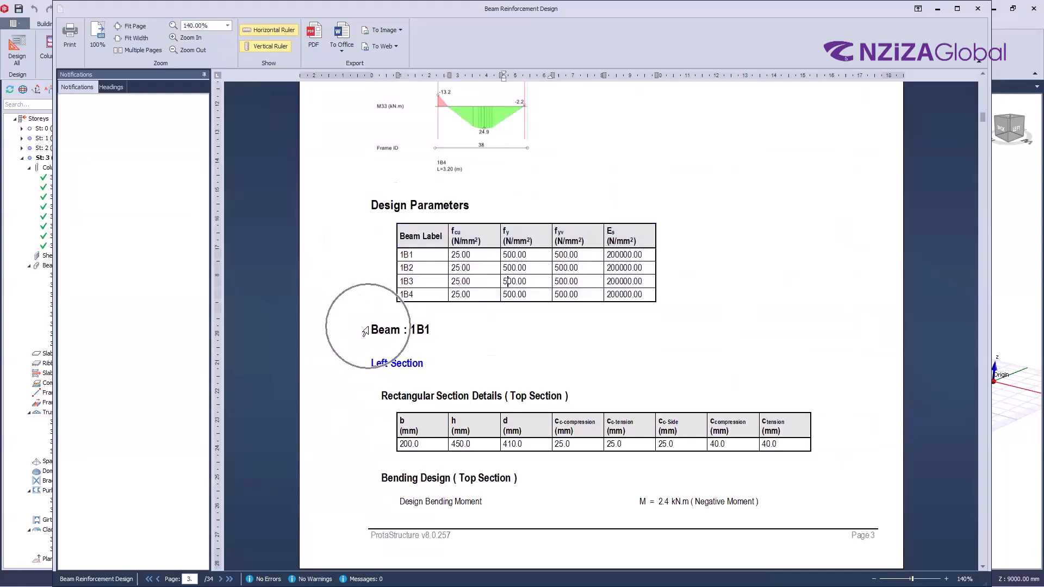
scroll(359, 331, down, 3)
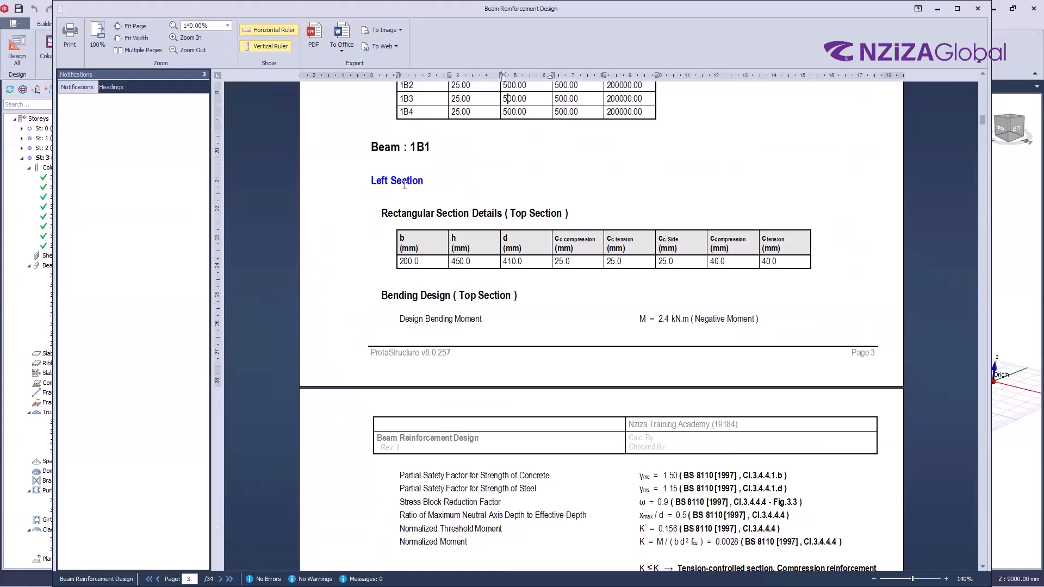
click(379, 140)
scroll(429, 272, down, 2)
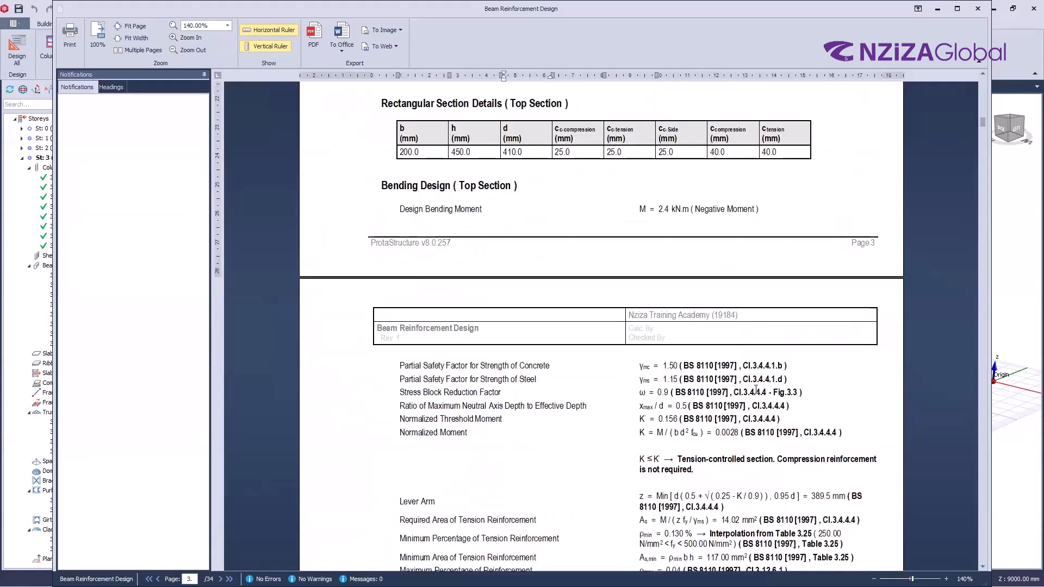
- Examine the top section bending design of beam 1B1, focusing on the concrete and steel partial safety factors and their BS 8110 clauses
ctrl+scroll(729, 420, up, 2)
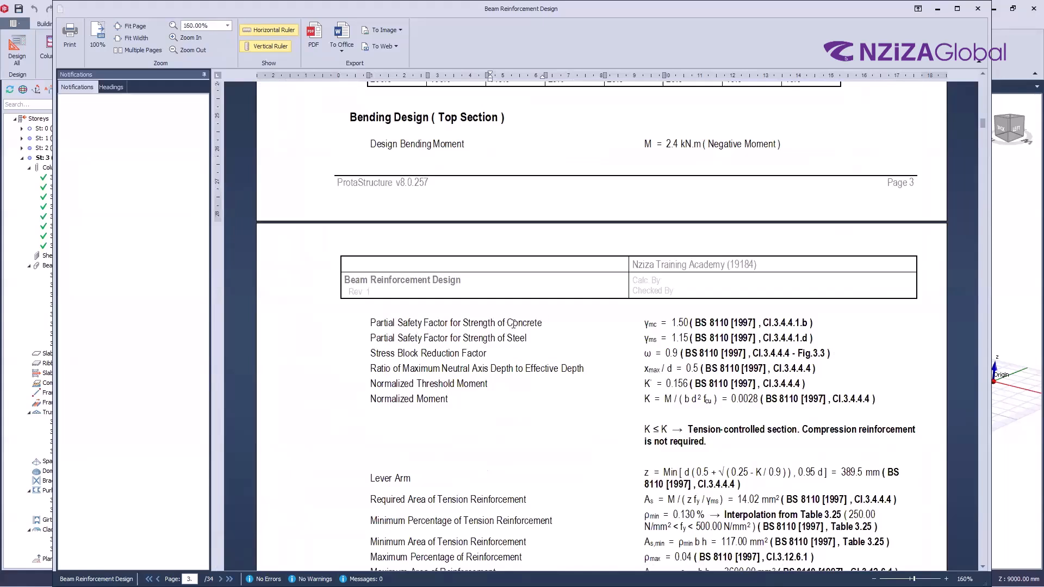
drag(523, 324, 383, 323)
click(686, 323)
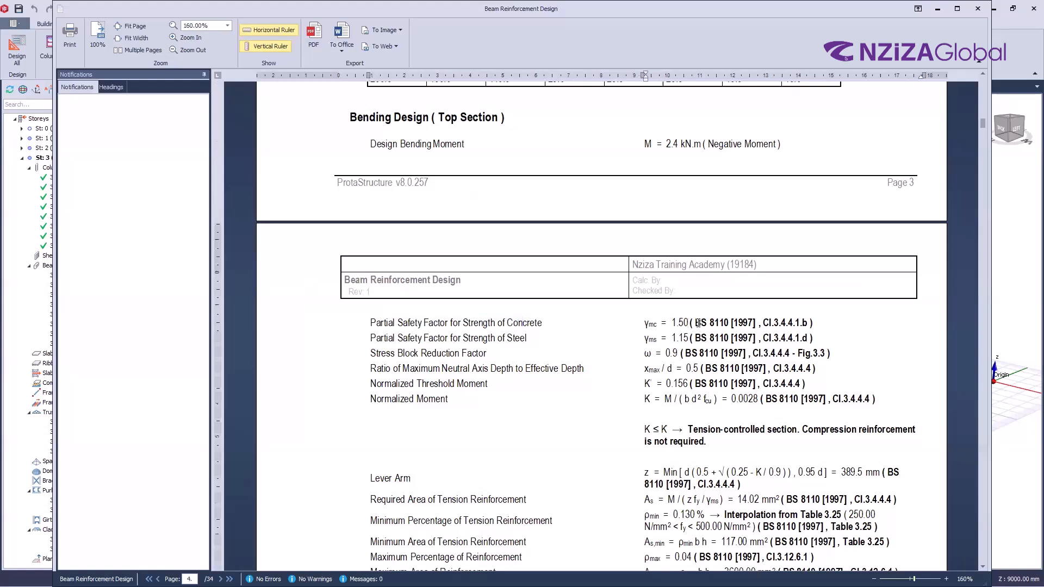
drag(704, 323, 816, 323)
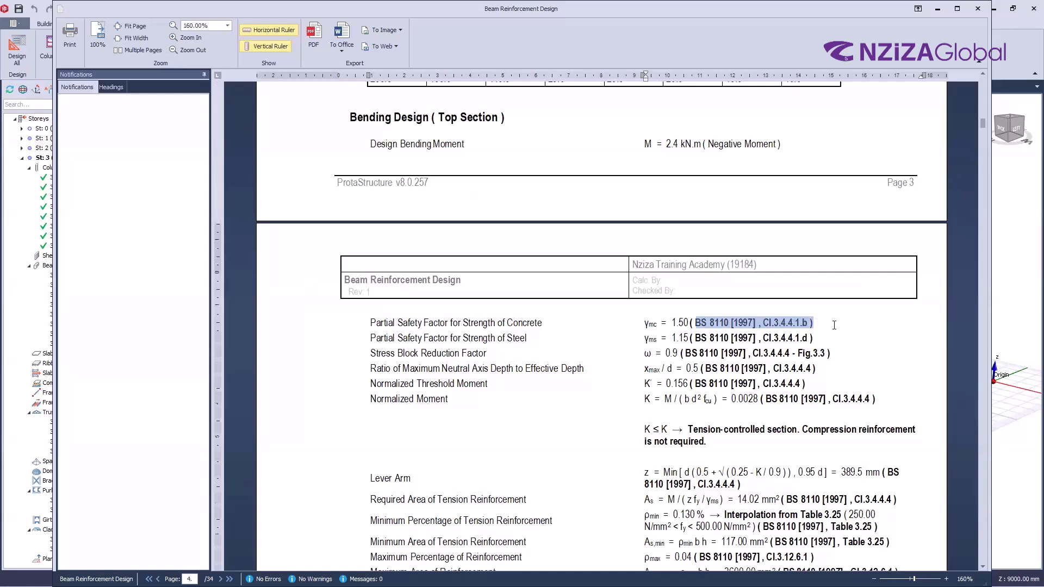
triple_click(798, 322)
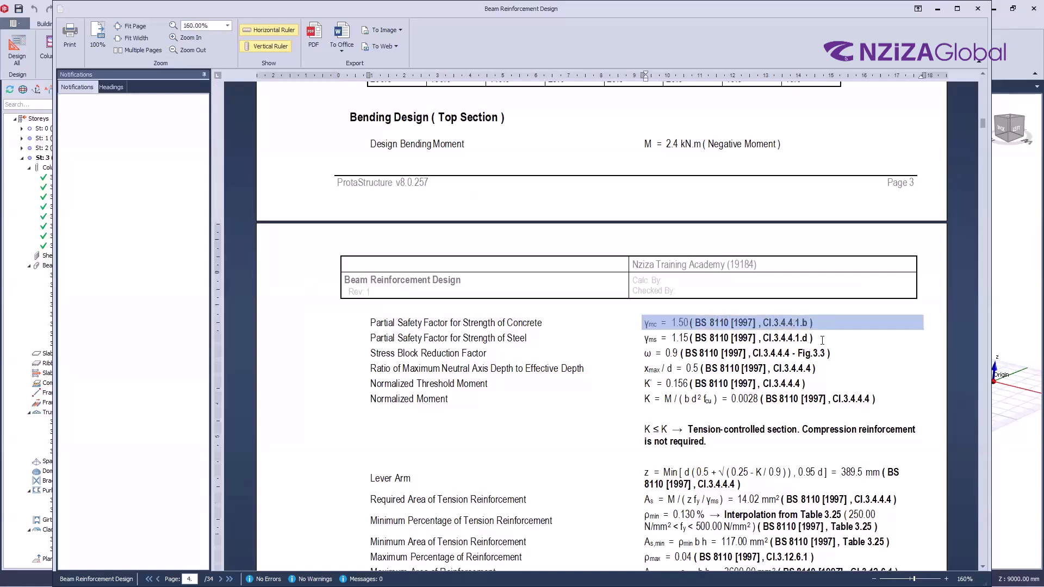
click(814, 338)
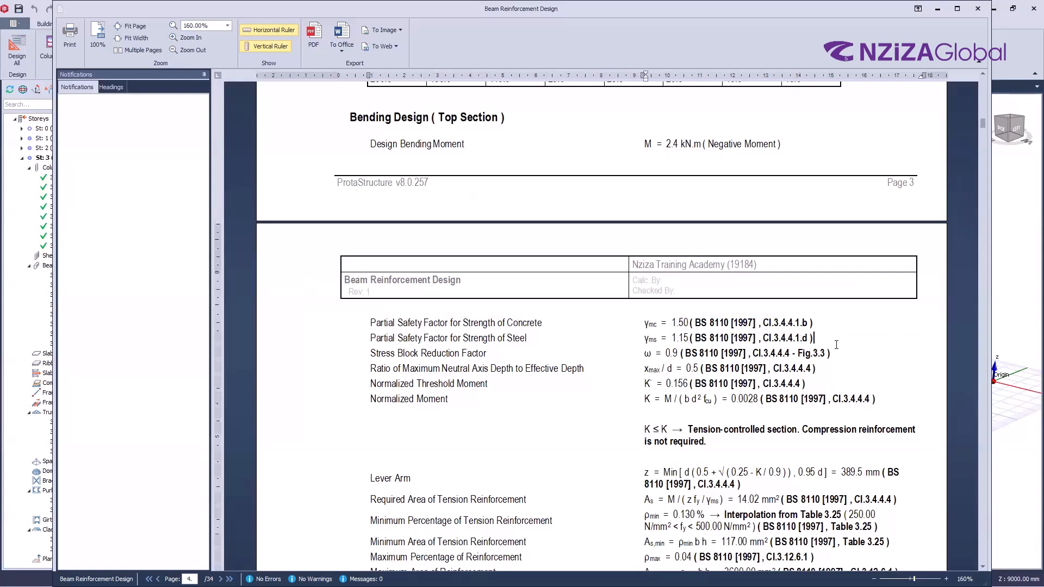
ctrl+scroll(821, 348, up, 2)
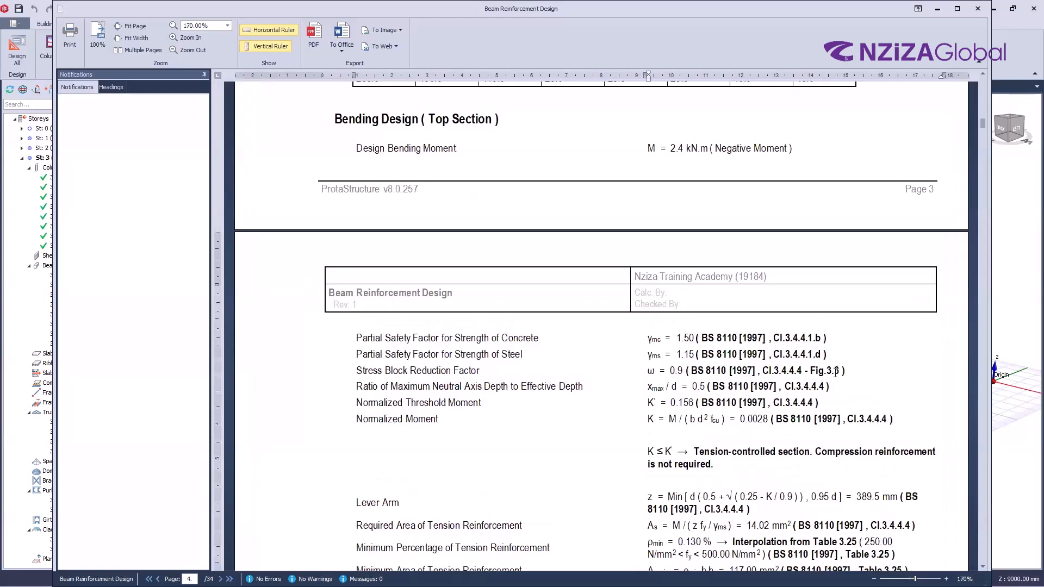
scroll(771, 435, down, 3)
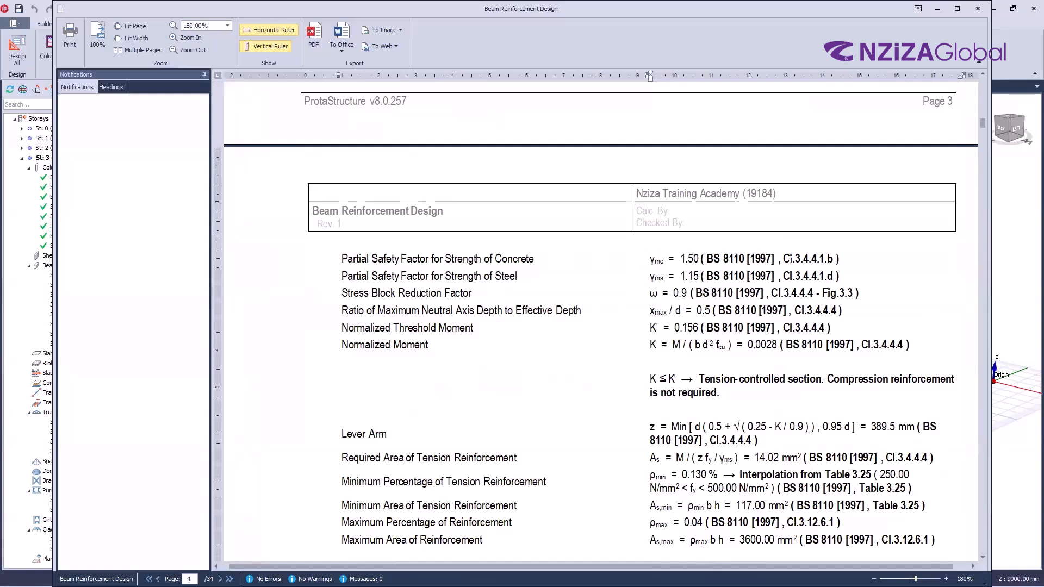
drag(845, 259, 714, 262)
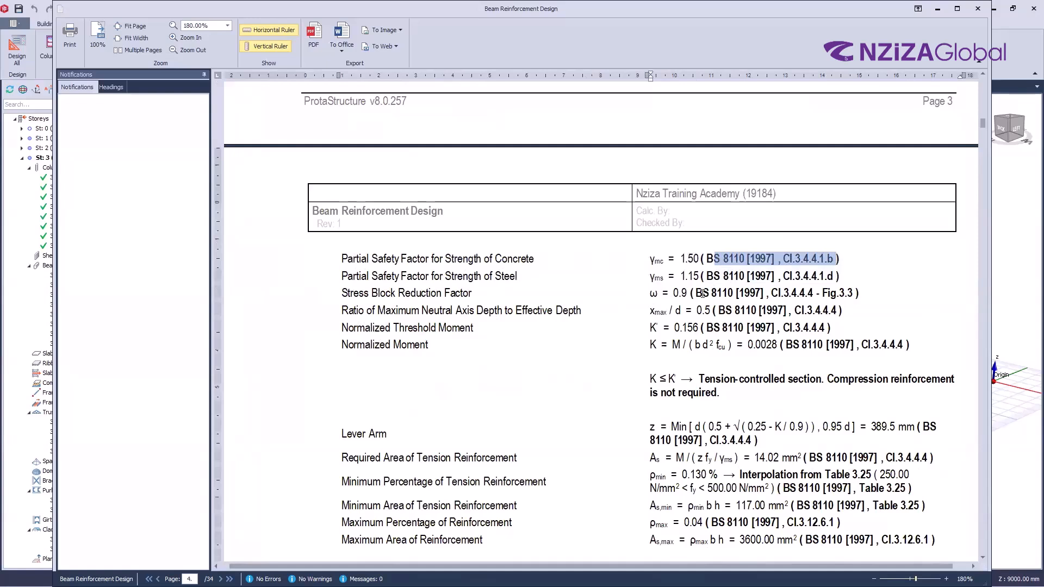
click(483, 276)
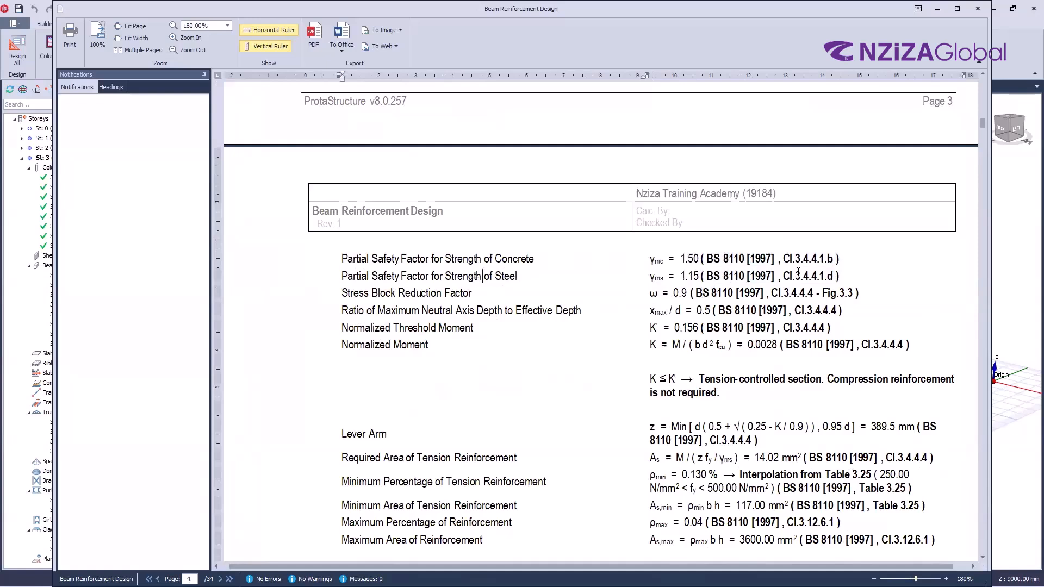
drag(839, 276, 727, 284)
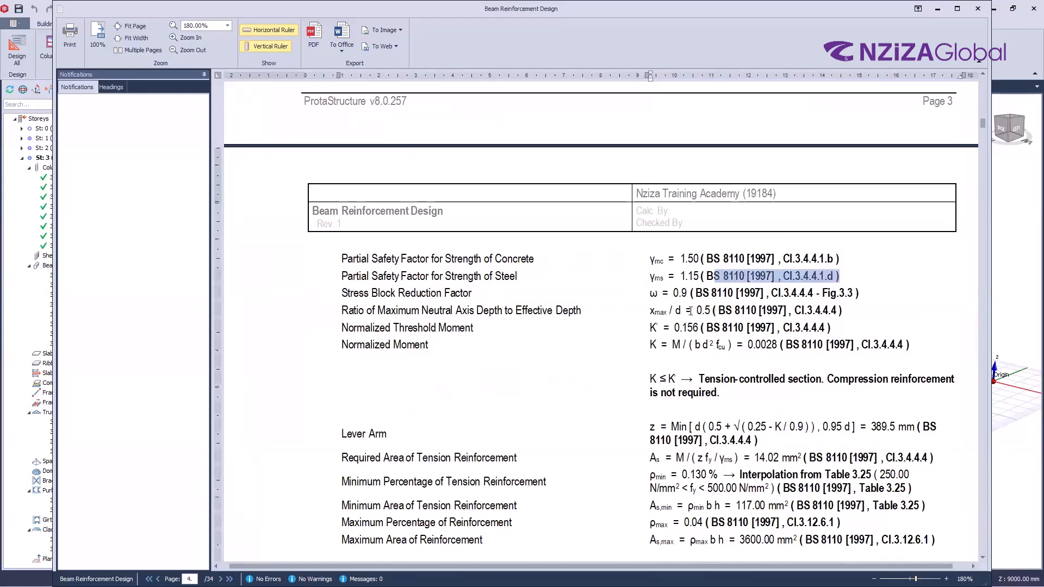
scroll(674, 315, down, 2)
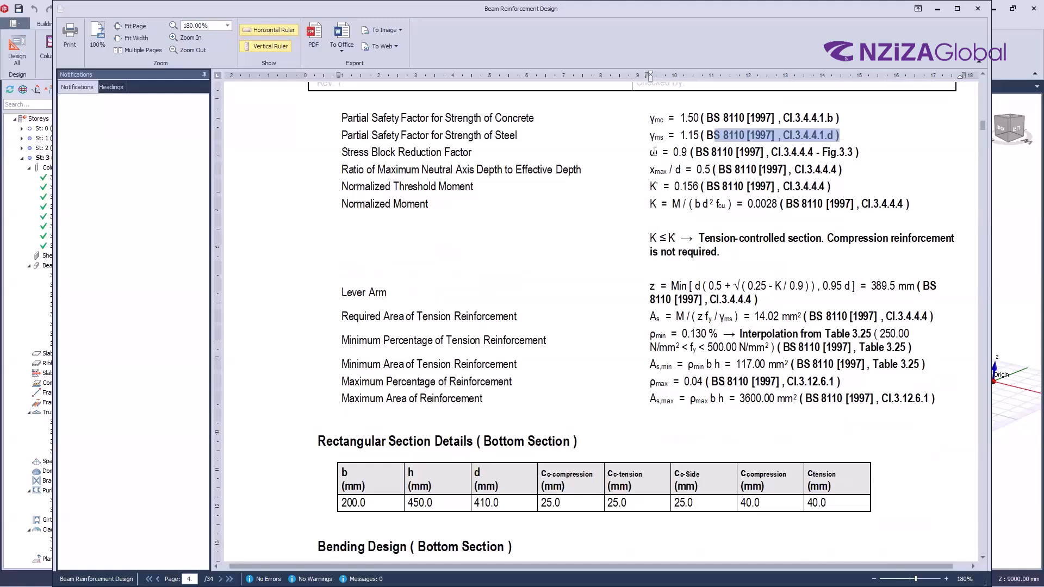
- Examine the bottom section bending, shear and torsion design of beam 1B1, including the BS 8110 references, and close the detailed report
scroll(661, 217, down, 3)
scroll(658, 213, down, 2)
scroll(666, 209, down, 4)
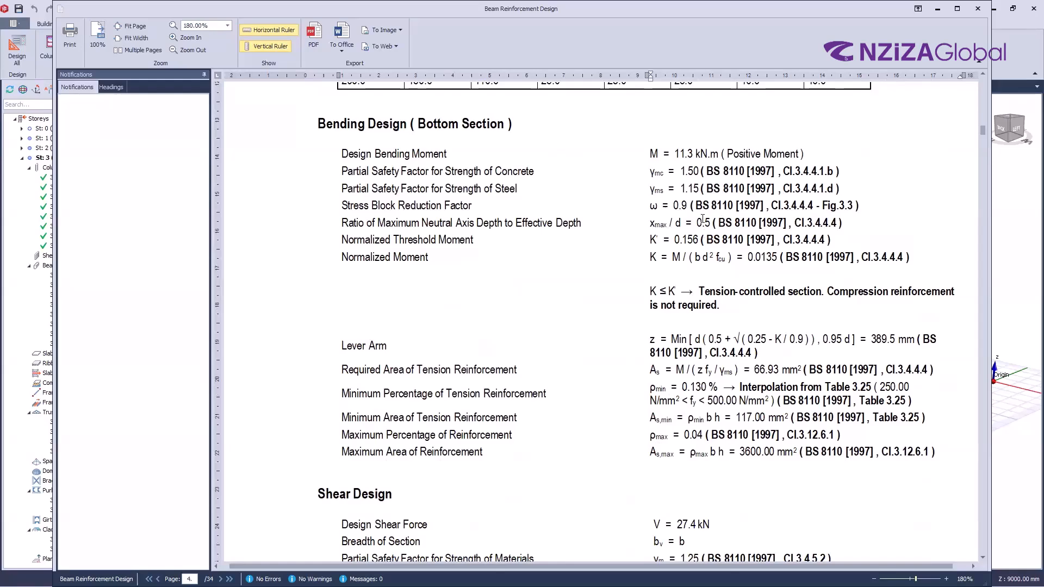
scroll(684, 266, down, 1)
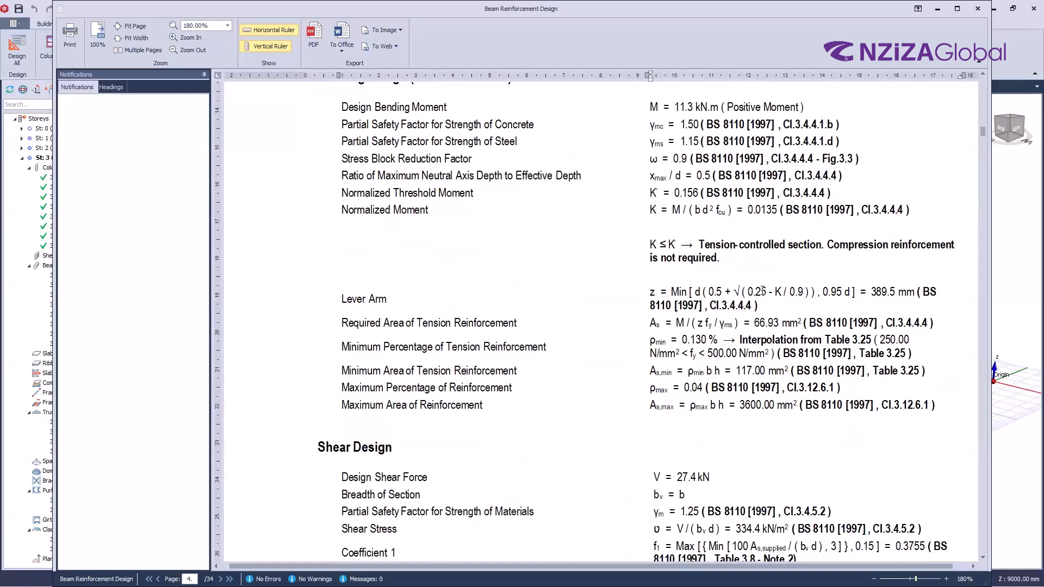
scroll(762, 290, down, 4)
scroll(725, 310, down, 5)
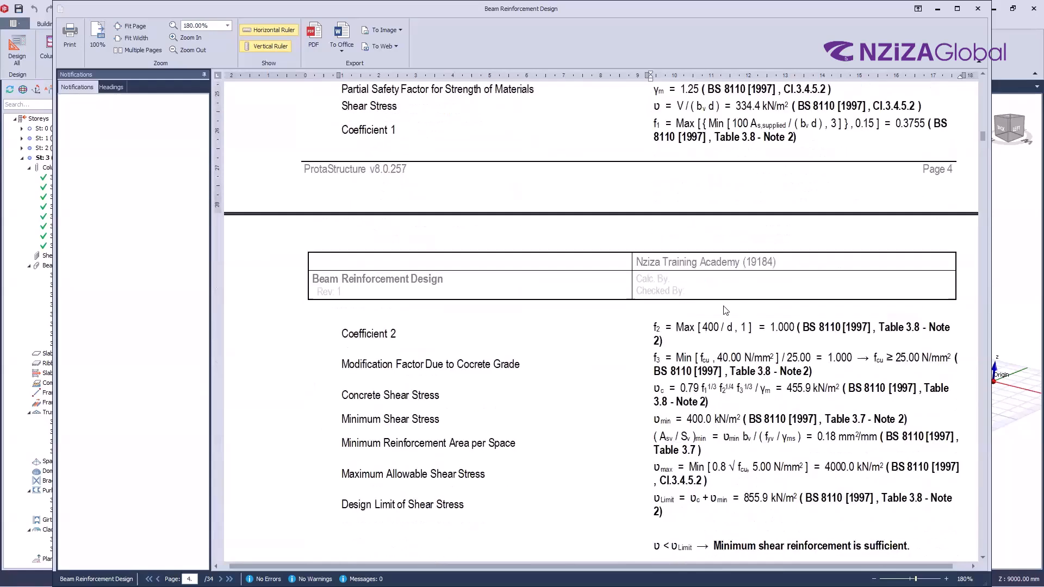
scroll(752, 348, down, 5)
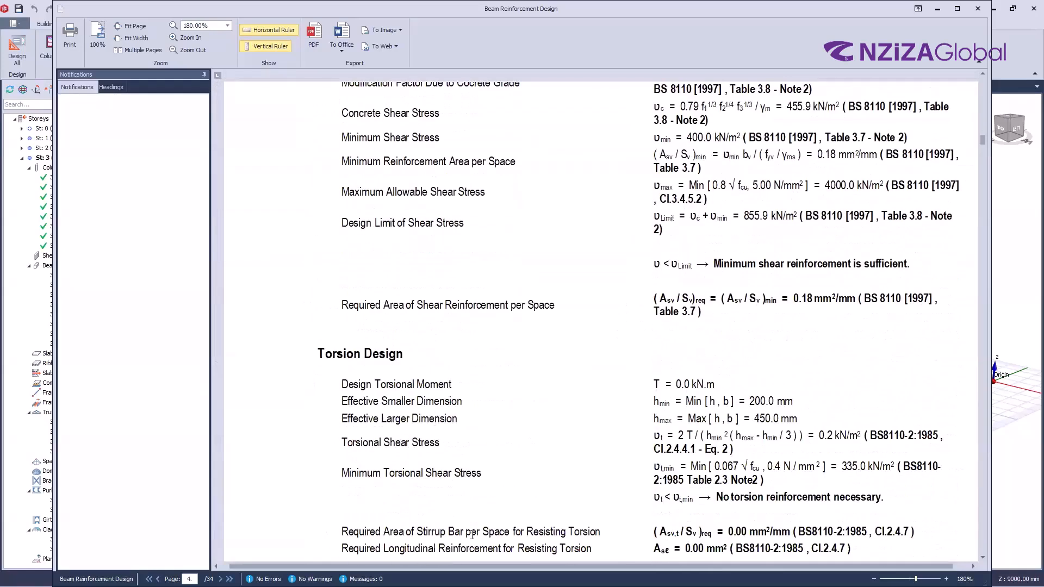
click(977, 10)
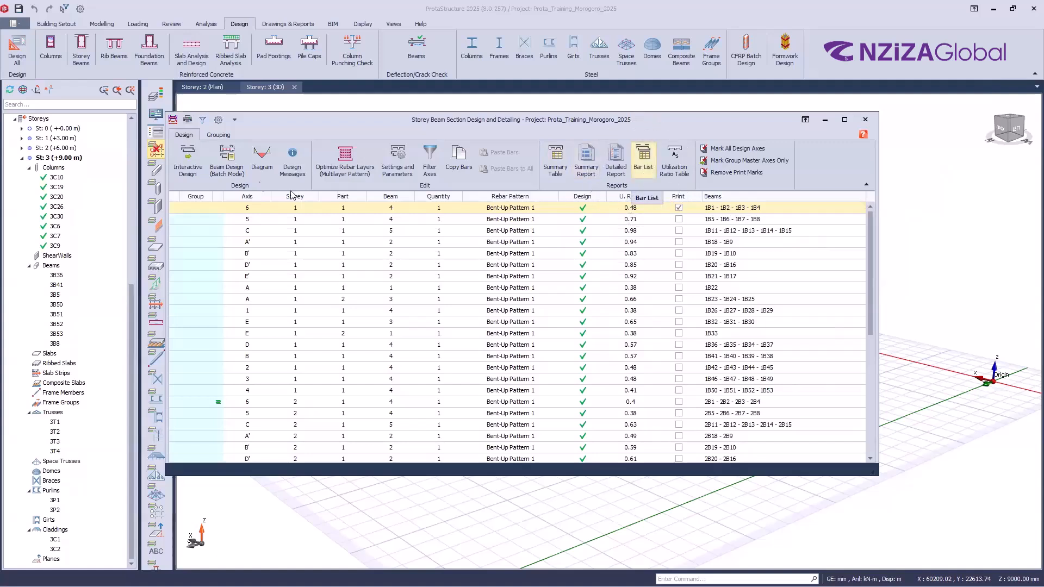
- Mark all design axes for printing, generate the beam bar list and read through the rebar tables of every storey
click(728, 150)
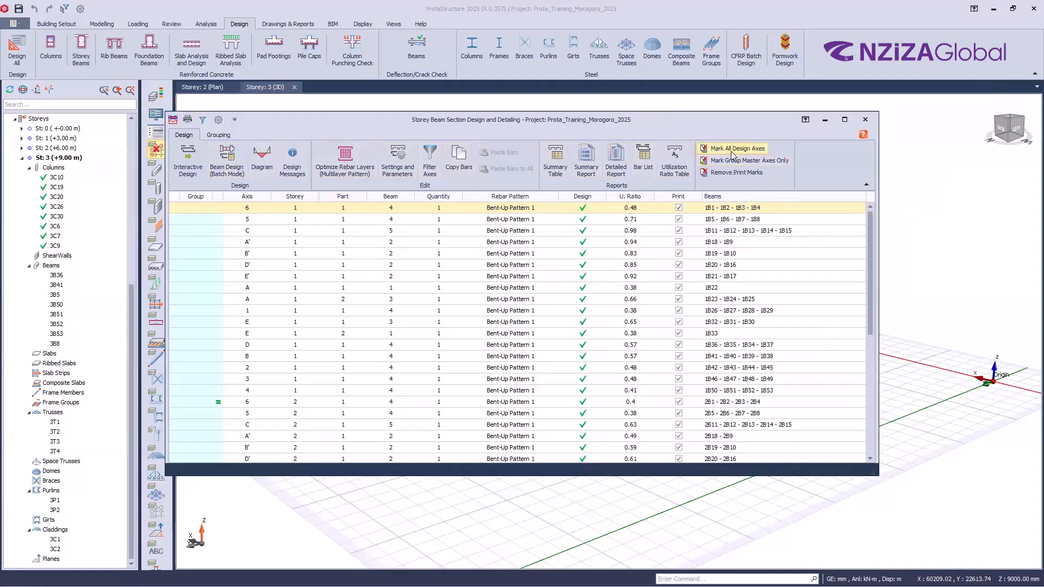
click(648, 165)
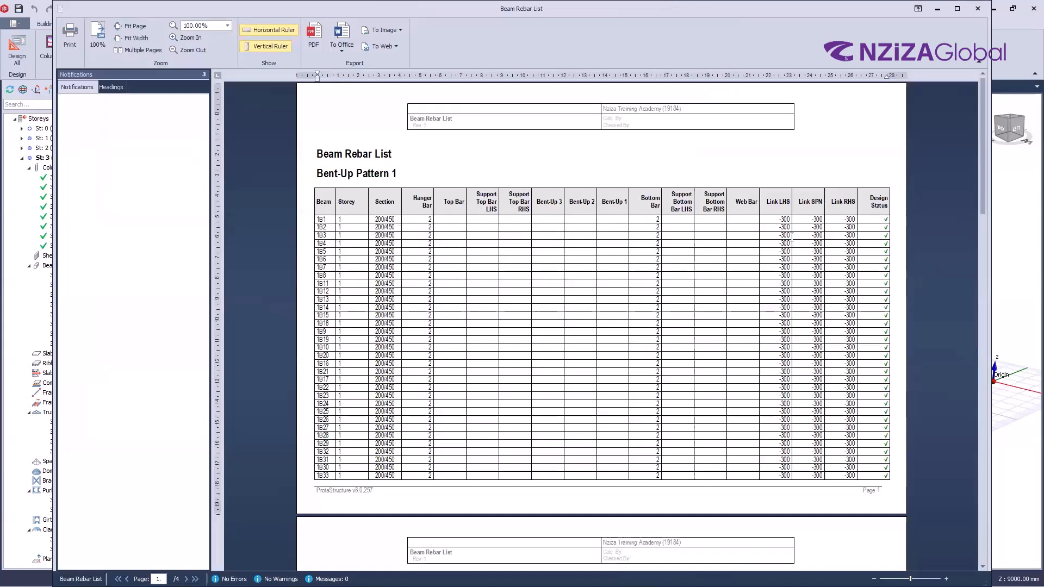
scroll(541, 335, down, 2)
scroll(541, 335, down, 20)
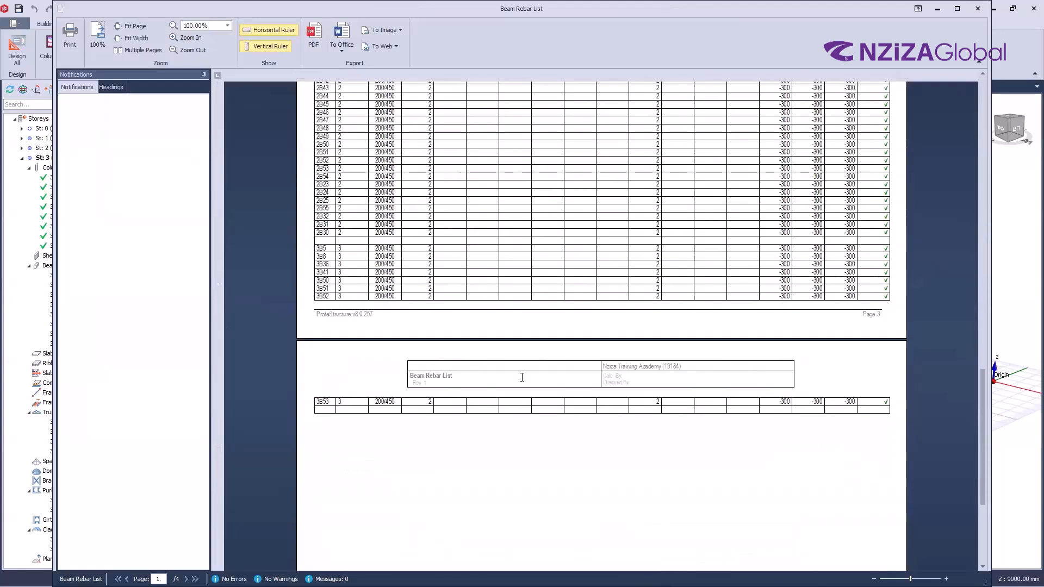
scroll(522, 376, up, 10)
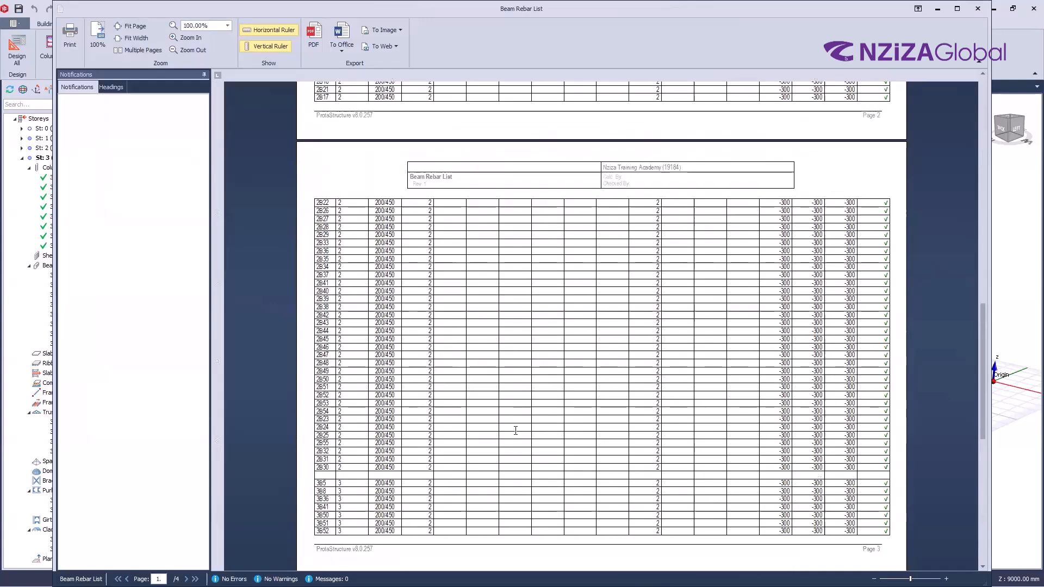
scroll(515, 430, up, 13)
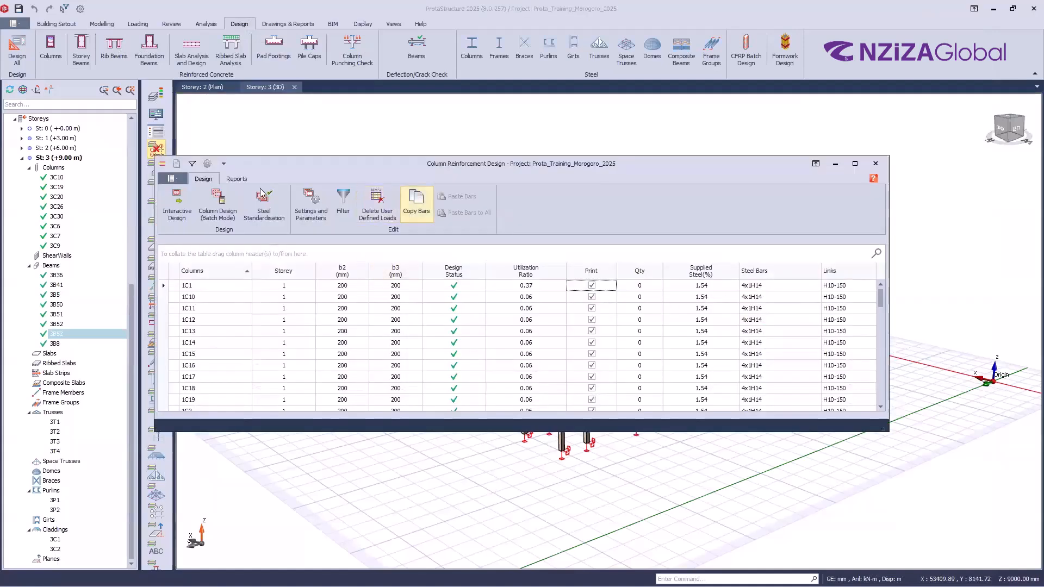
- Generate the column rebar table and examine the longitudinal and lateral steel listed for column 1C1
click(236, 178)
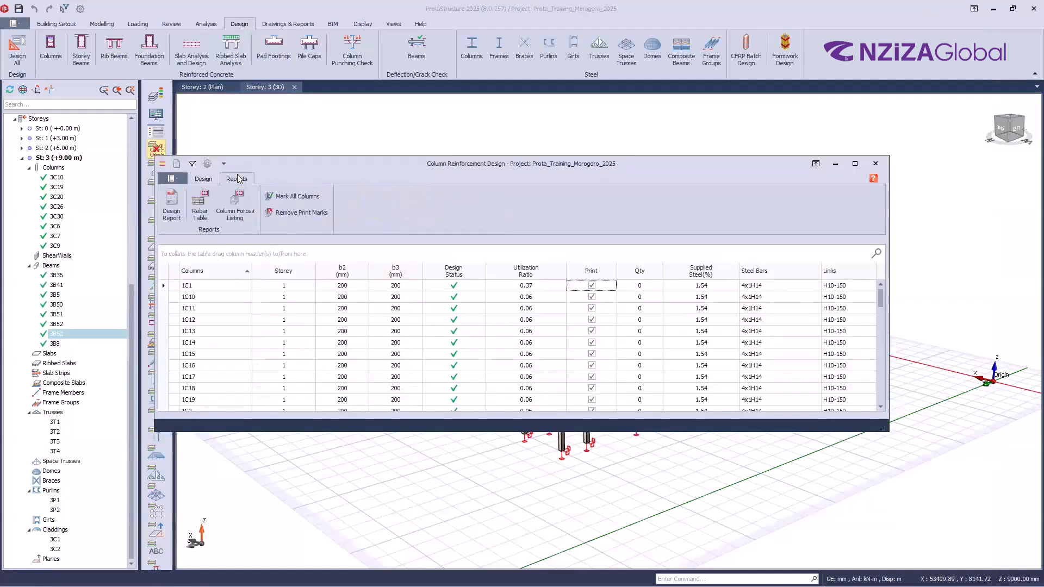
click(202, 210)
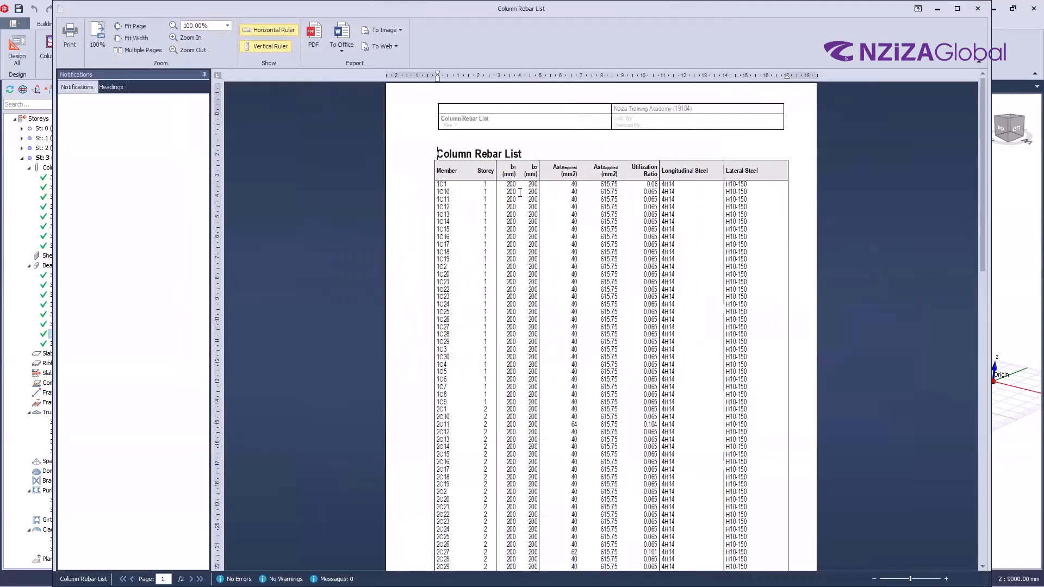
ctrl+scroll(695, 176, up, 3)
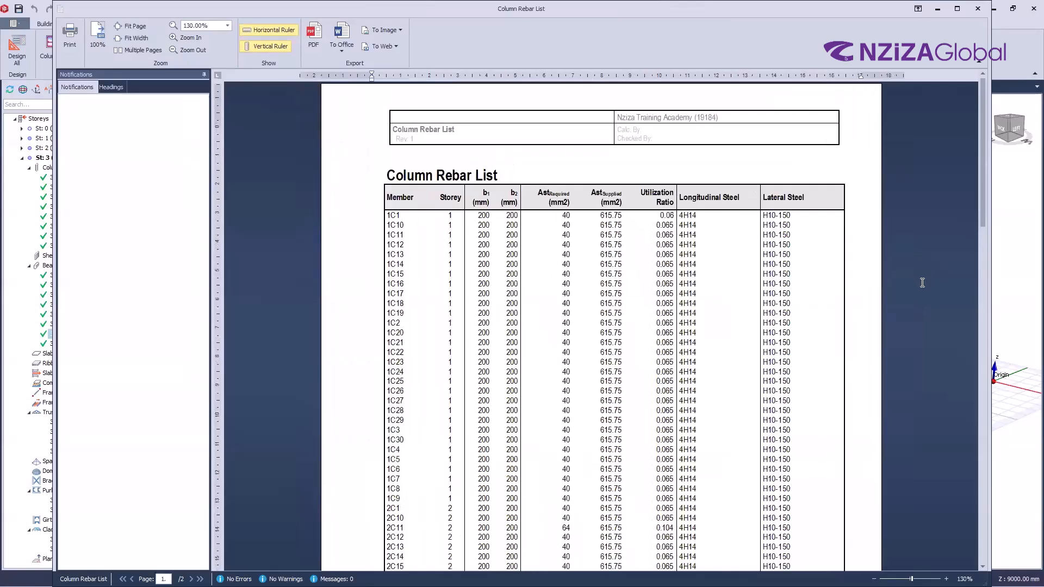
ctrl+scroll(922, 283, up, 4)
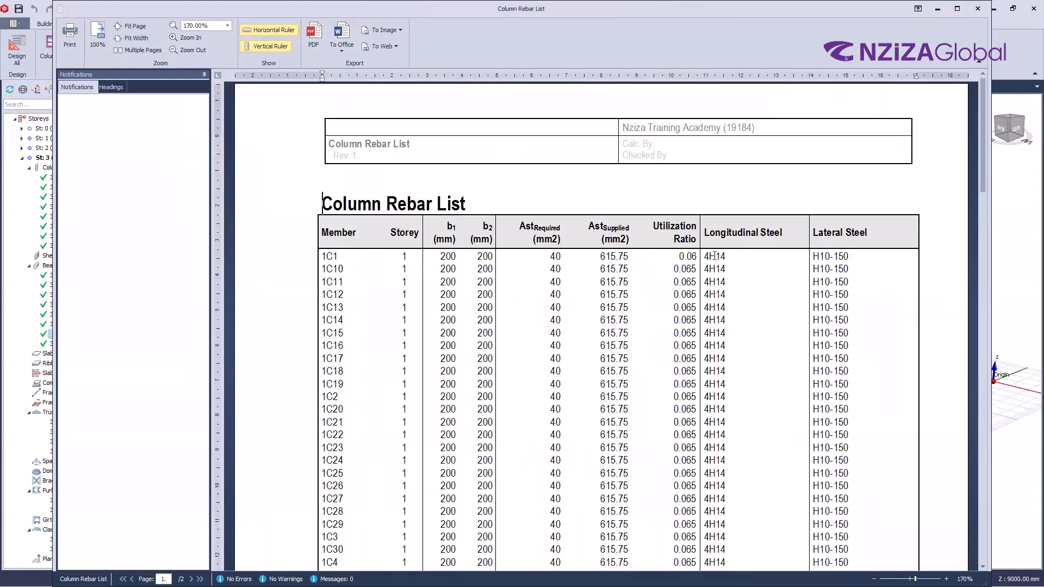
drag(686, 256, 709, 255)
drag(849, 256, 804, 256)
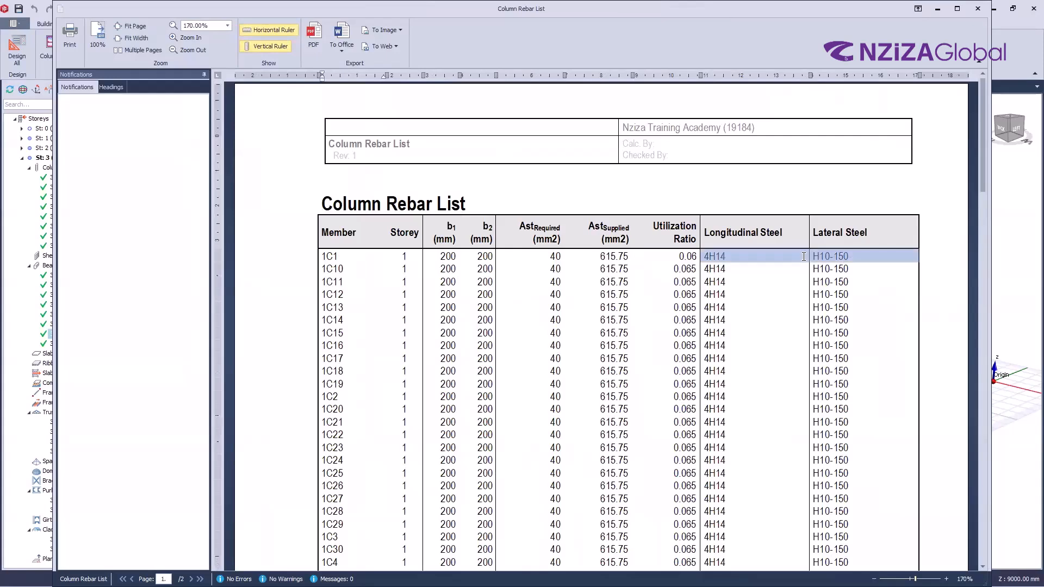
- Read the column rebar list through to the storey 3 columns and close the column reinforcement design
scroll(653, 316, down, 15)
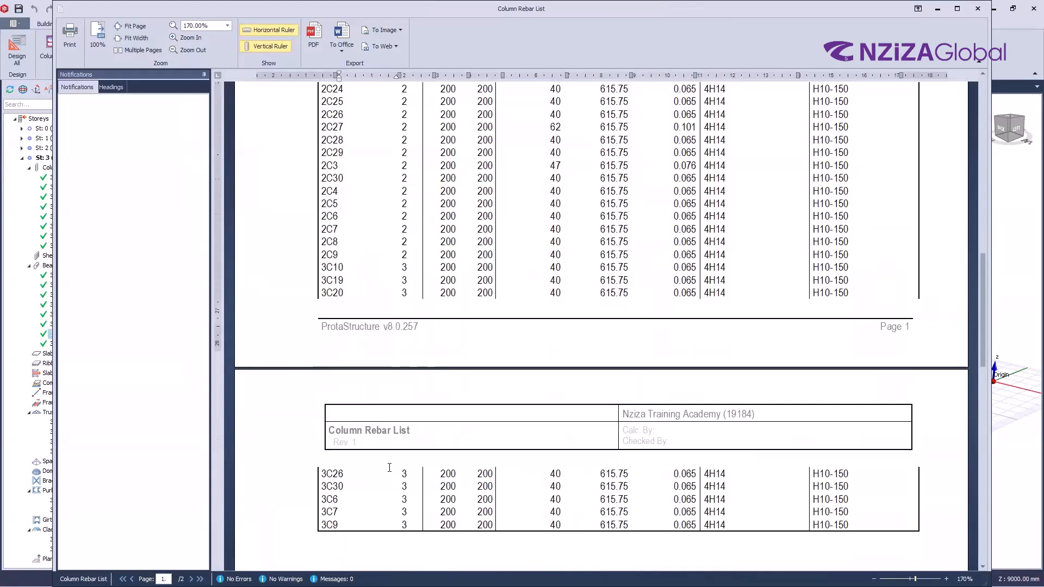
ctrl+scroll(375, 473, down, 1)
ctrl+scroll(375, 473, down, 2)
scroll(413, 473, up, 12)
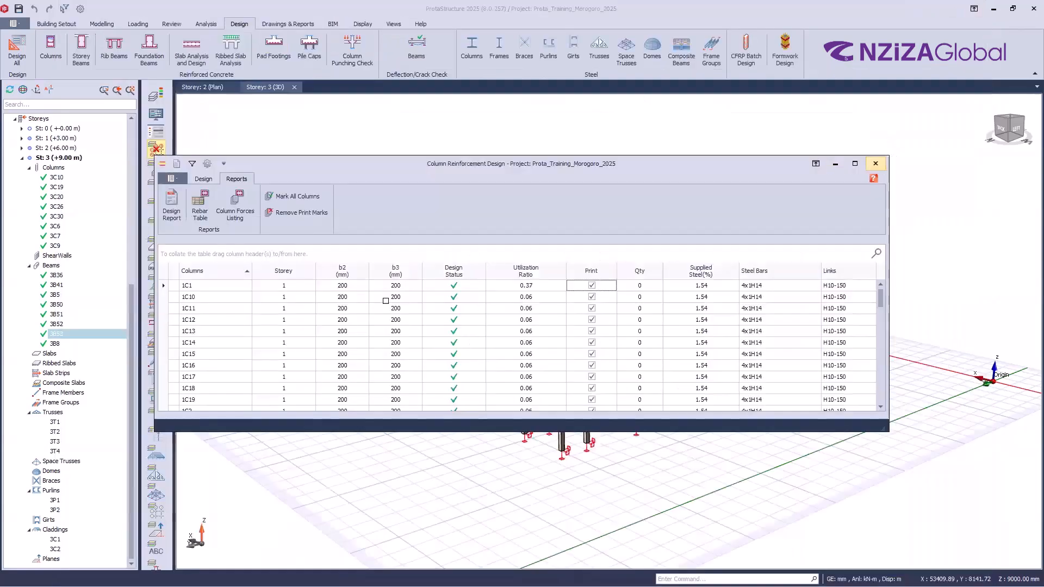
click(876, 163)
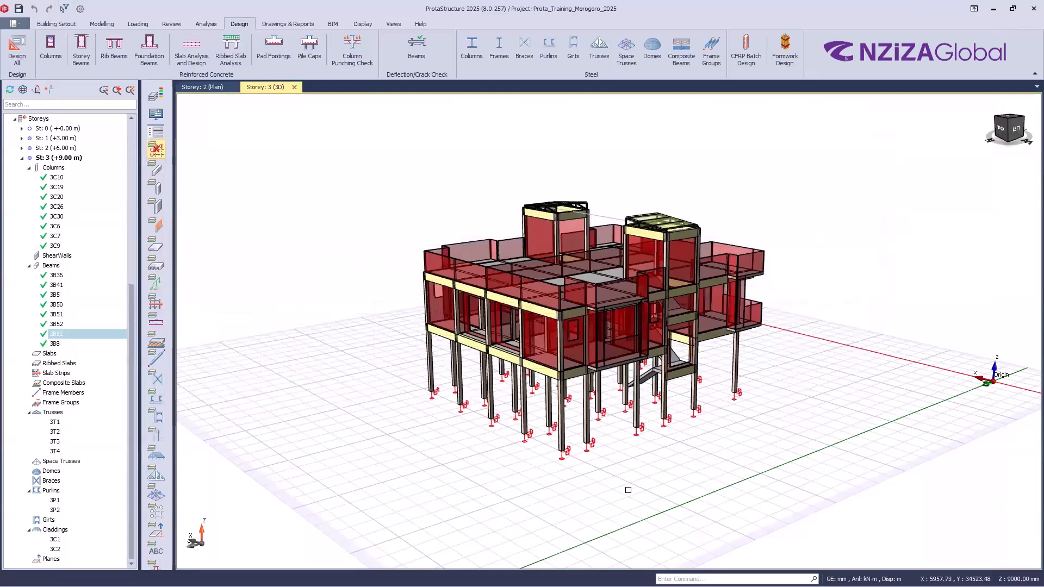
- Colour the members of the 3D model according to their design status
middle_drag(628, 490, 577, 469)
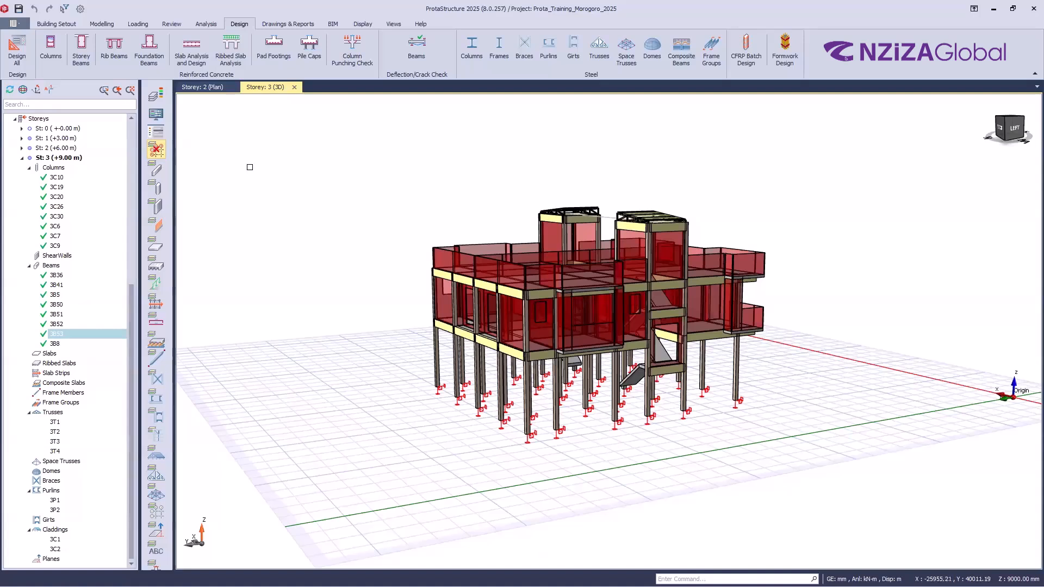
click(173, 24)
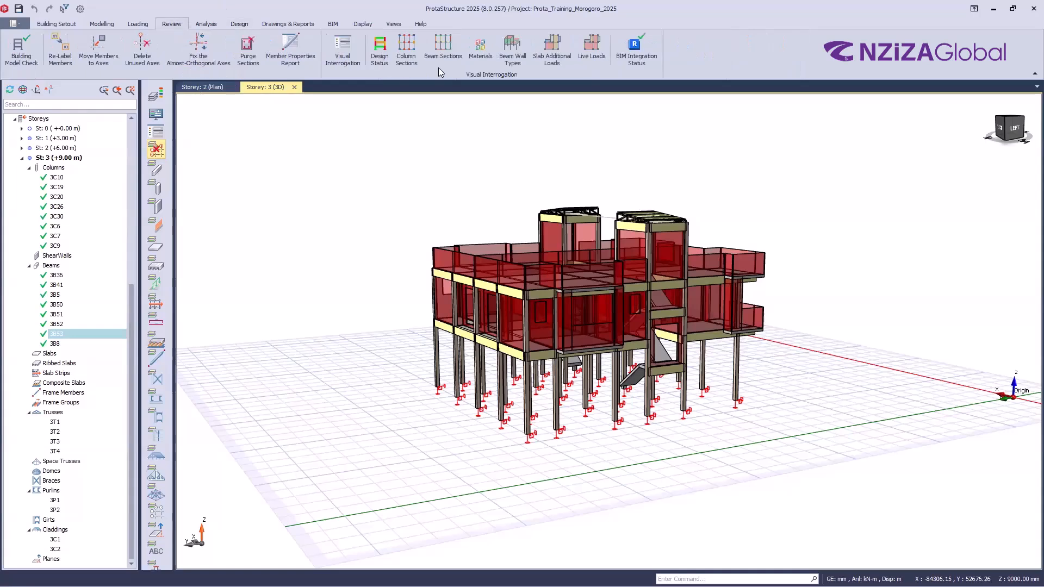
click(379, 50)
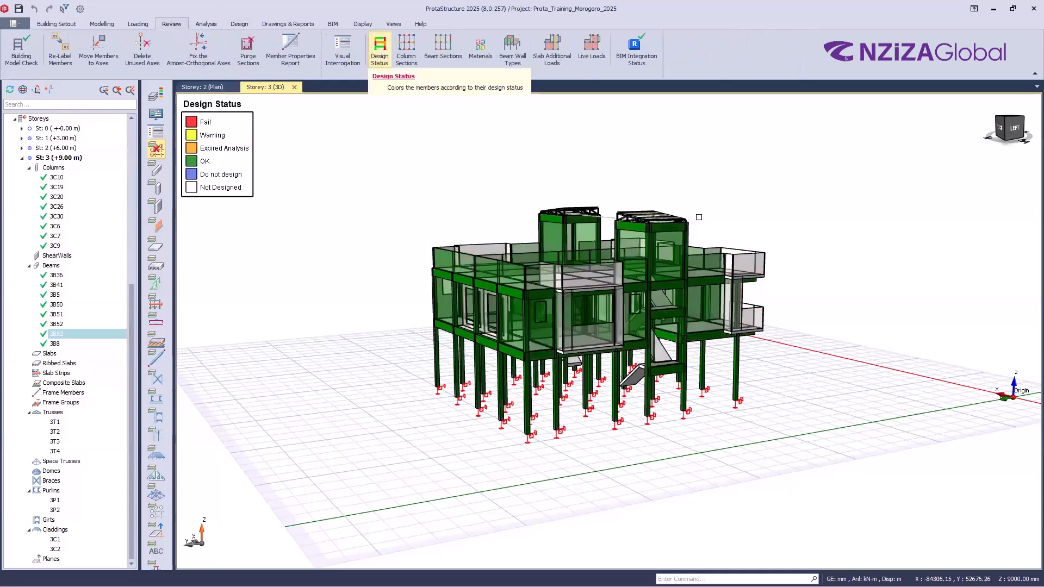
- Examine the design status colours of the columns, beams, slabs, balconies and stairs from all sides of the 3D model
mouse_move(737, 493)
middle_down()
mouse_move(548, 519)
mouse_move(527, 509)
middle_up()
middle_drag(375, 317, 367, 395)
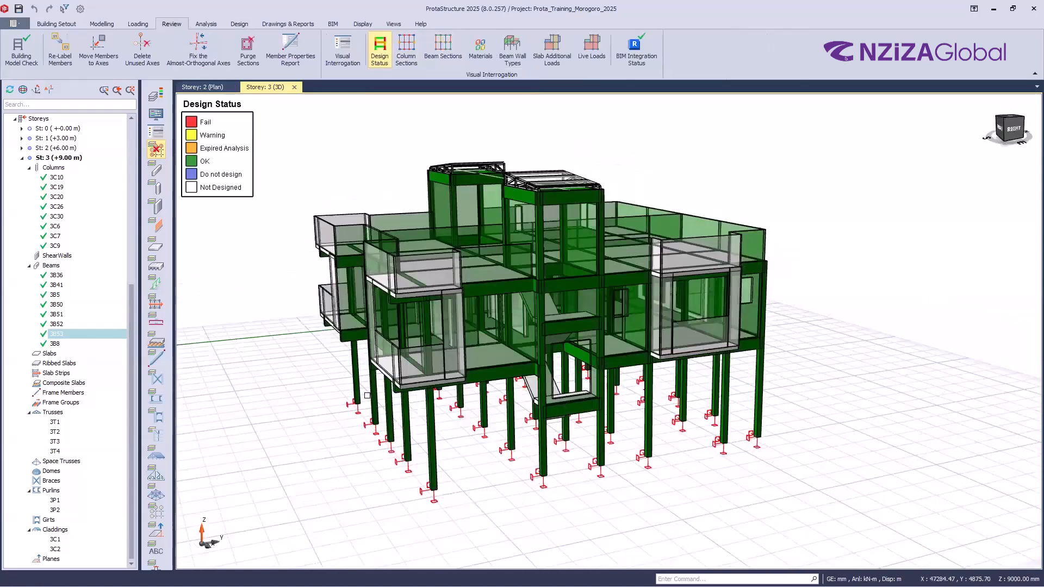
scroll(348, 440, up, 2)
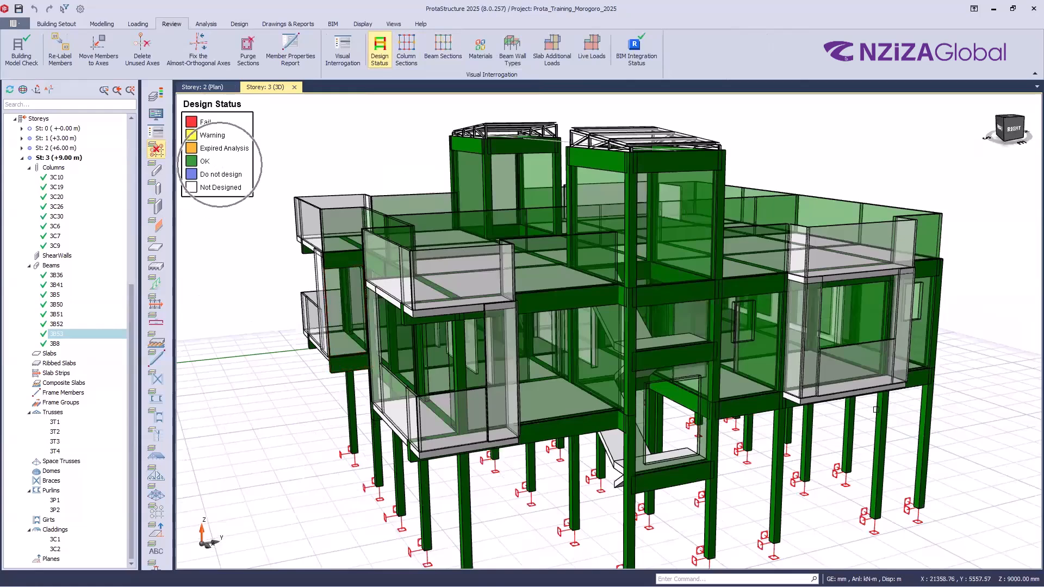
middle_drag(816, 499, 764, 434)
middle_drag(528, 508, 224, 382)
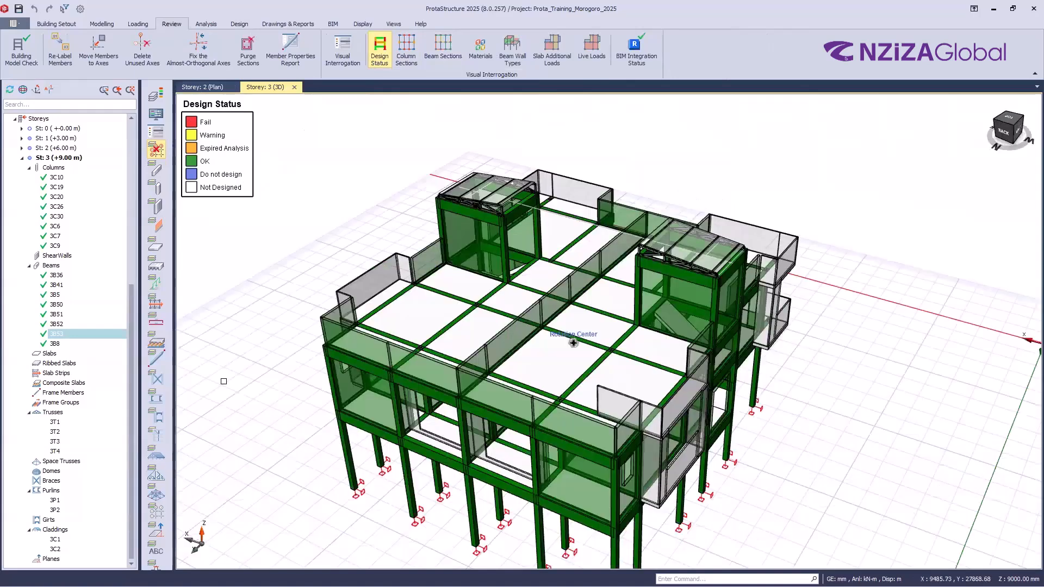
scroll(593, 432, up, 5)
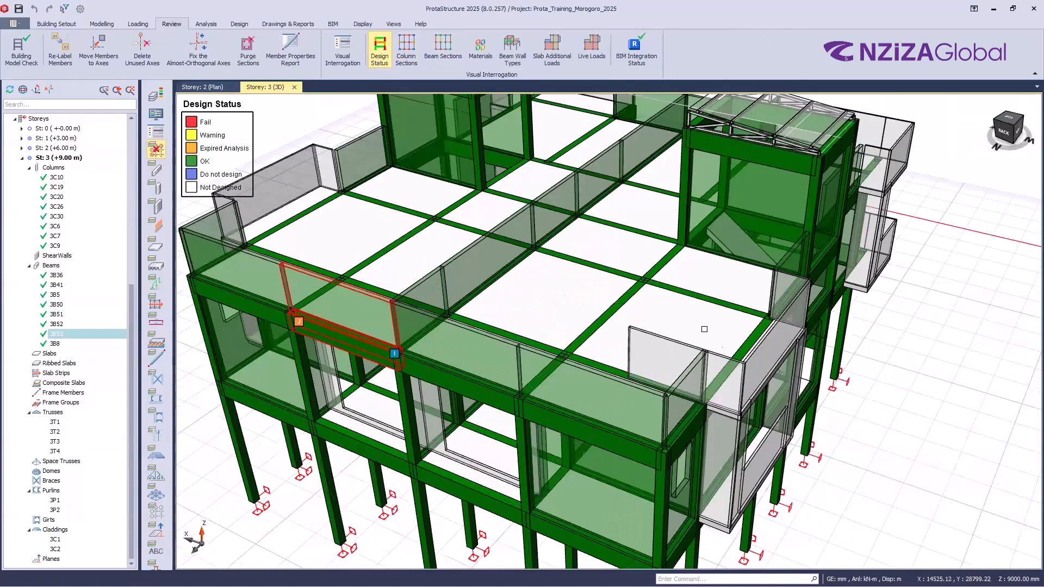
scroll(584, 396, down, 3)
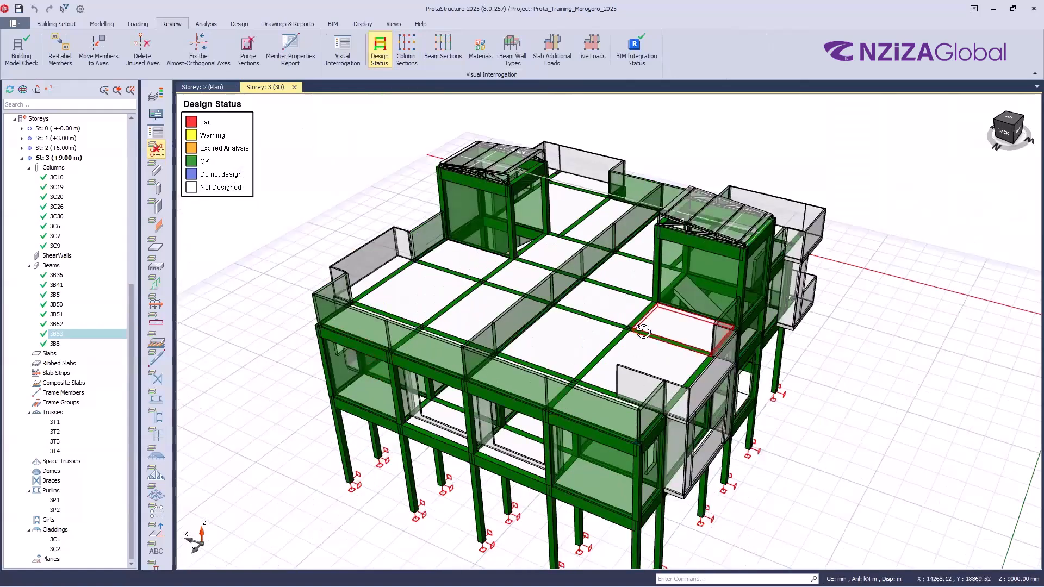
click(1010, 135)
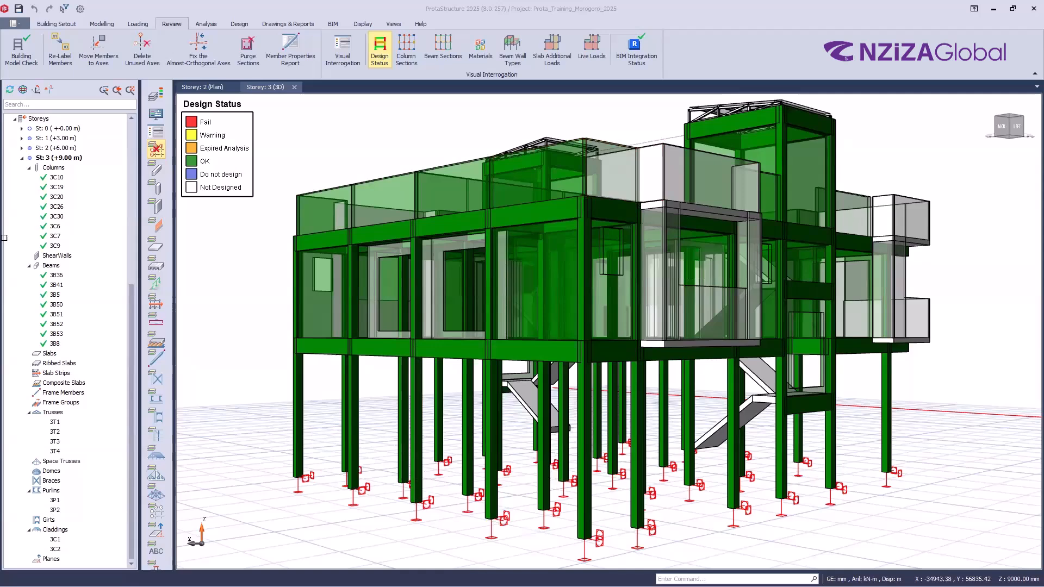
- Switch to the storey 2 plan and start the Slab Strip command, moving its settings dialog closer to the plan
click(212, 88)
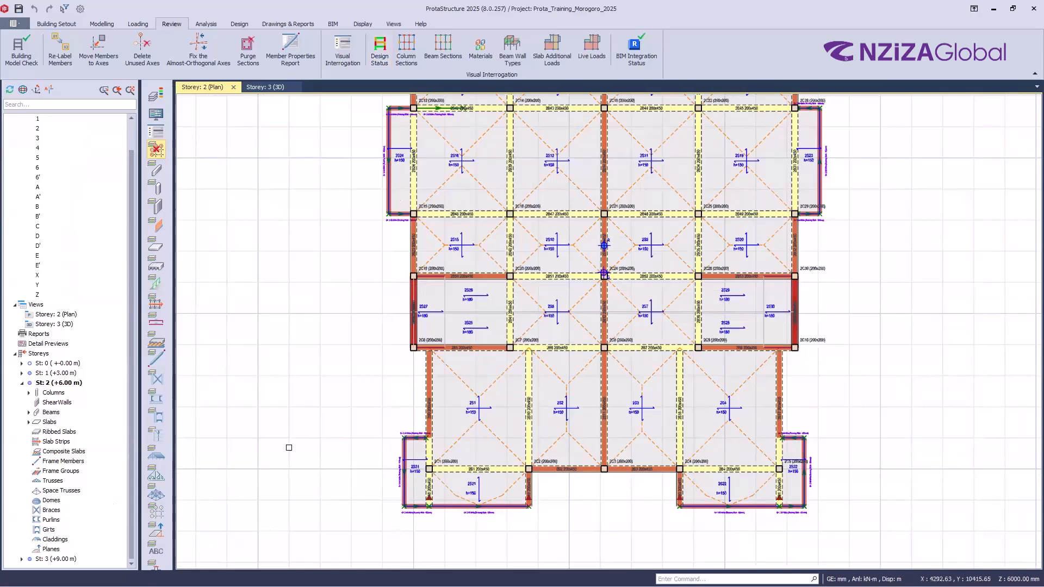
scroll(261, 451, down, 1)
mouse_move(645, 465)
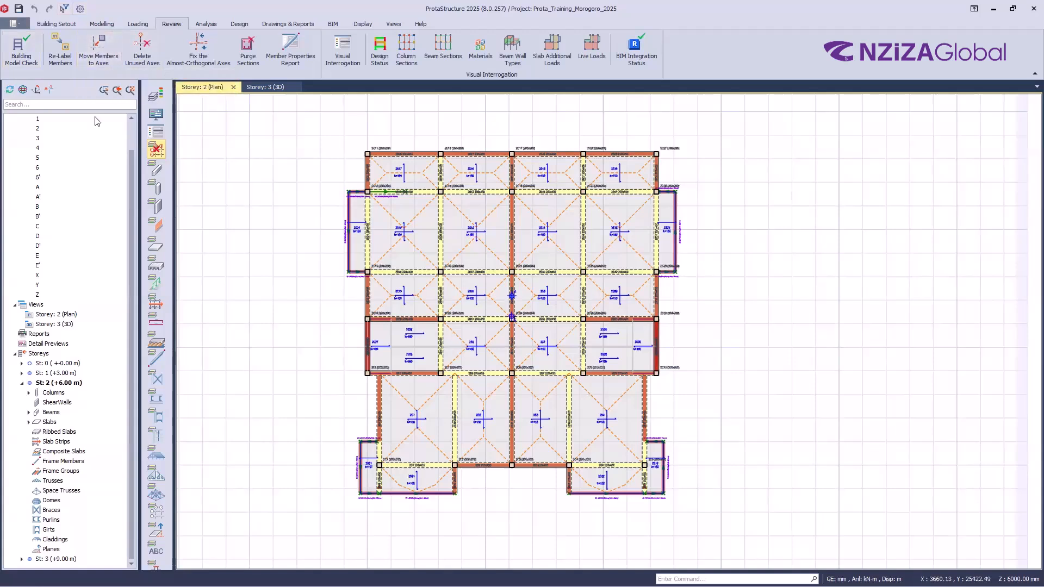
click(99, 23)
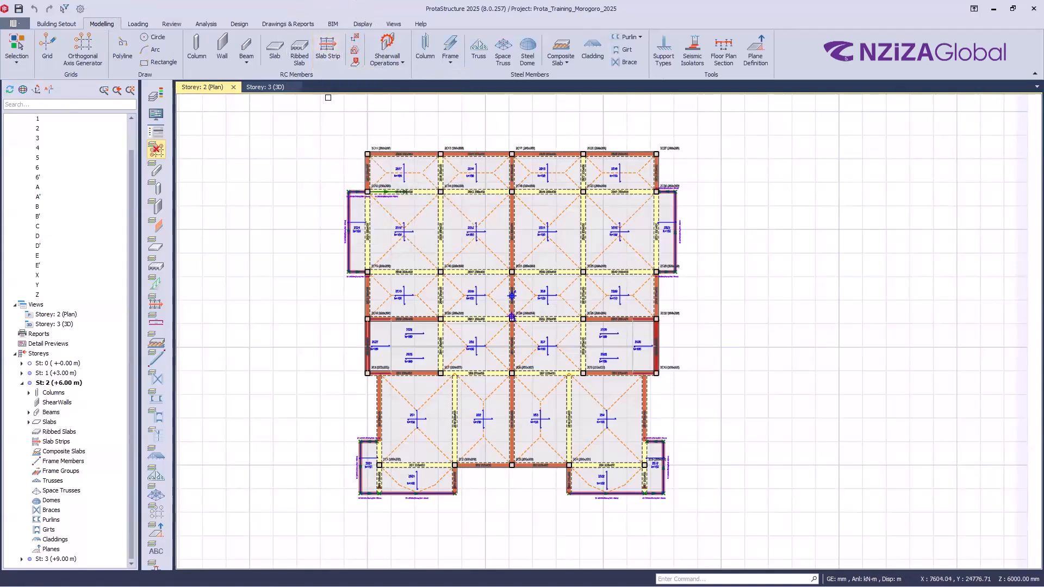
click(327, 56)
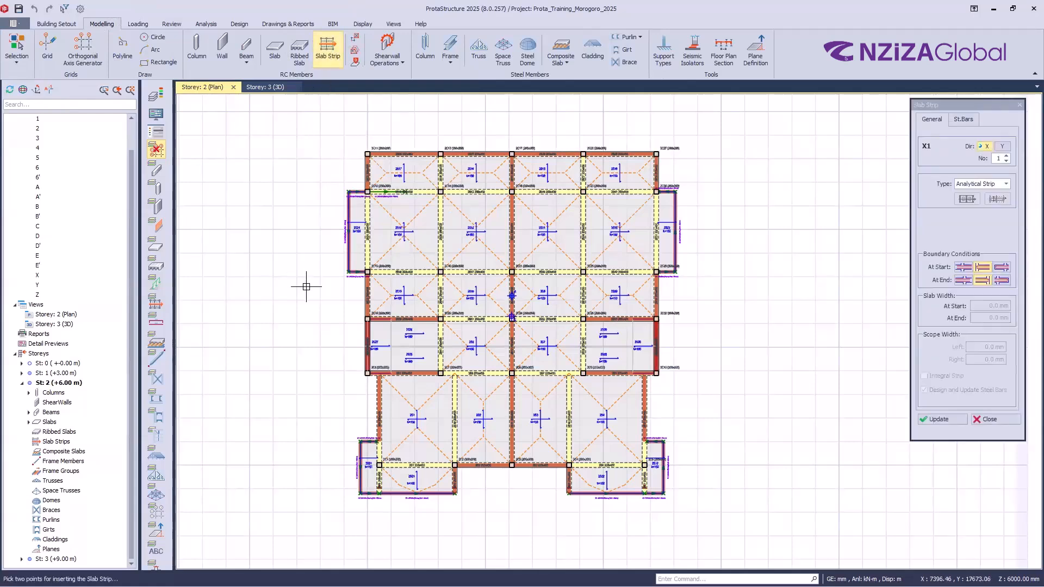
drag(969, 104, 949, 129)
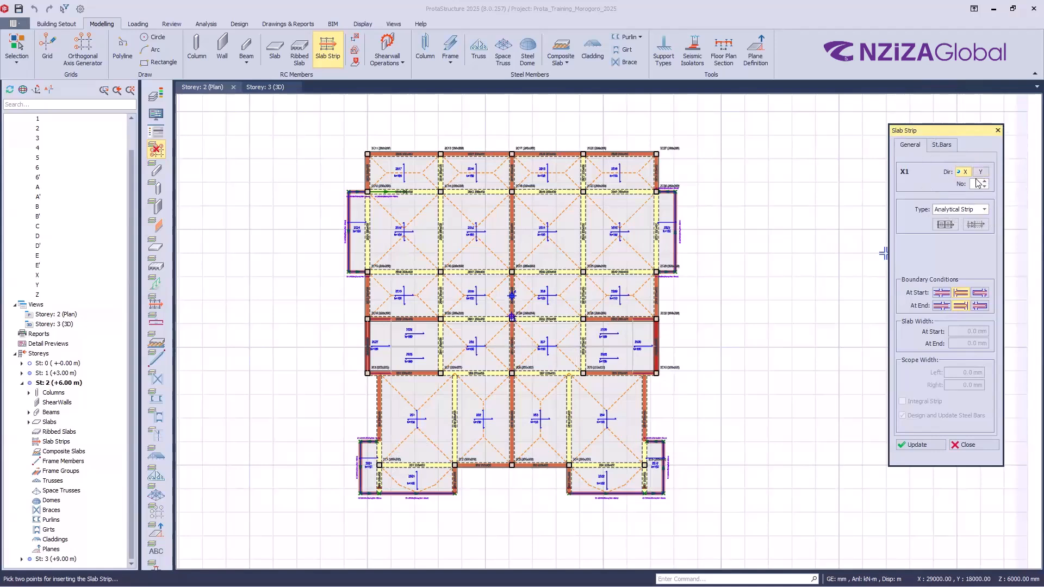
- Examine the strip types offered for the new slab strip, keeping Analytical Strip as the type
key(ctrl)
key(ctrl)
key(ctrl)
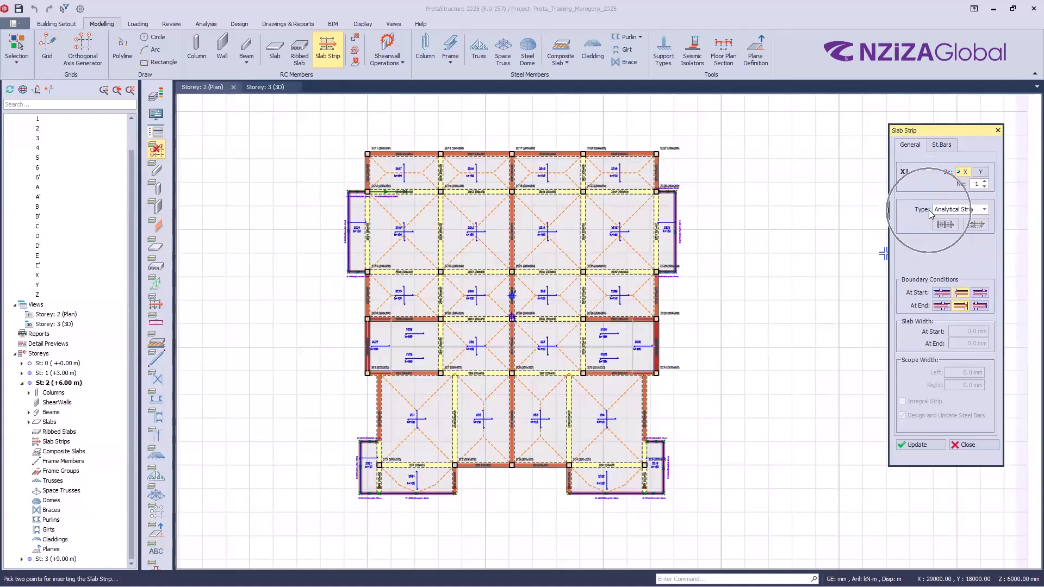
click(984, 210)
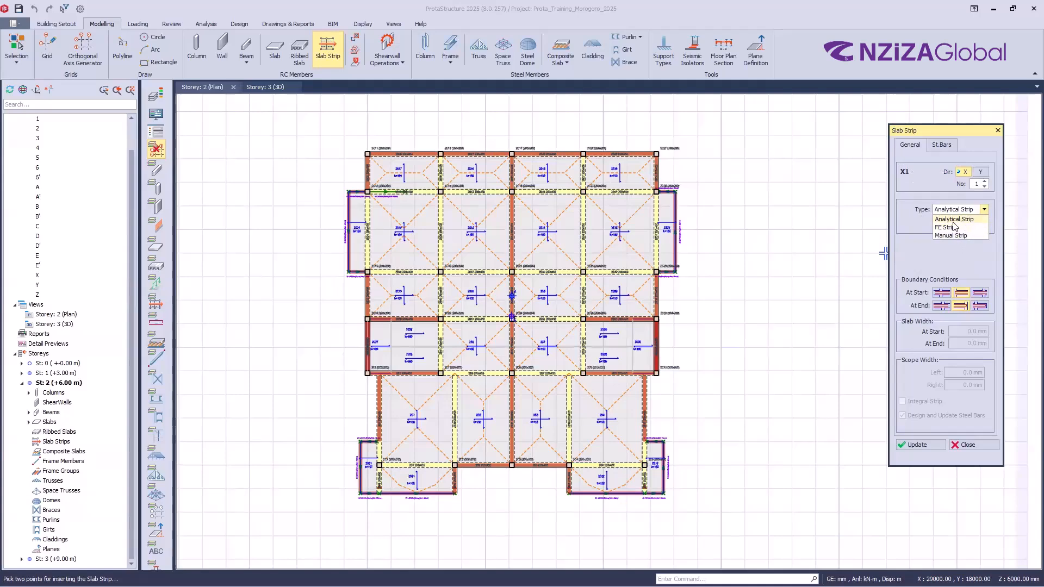
key(super)
key(super)
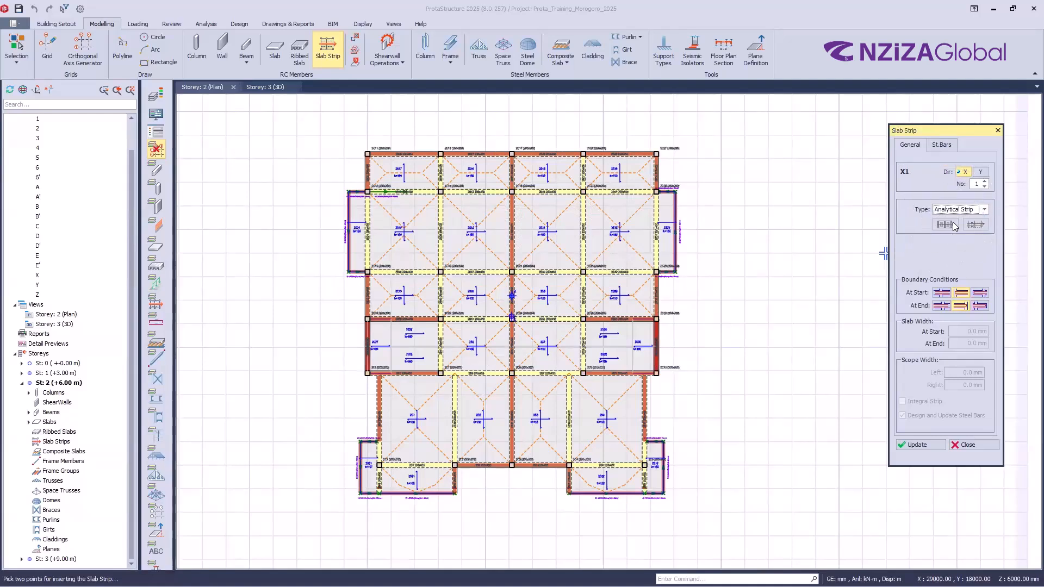
- Review the slab strip types alongside the building analysis commands, keeping Analytical Strip as the new strip's type
click(983, 210)
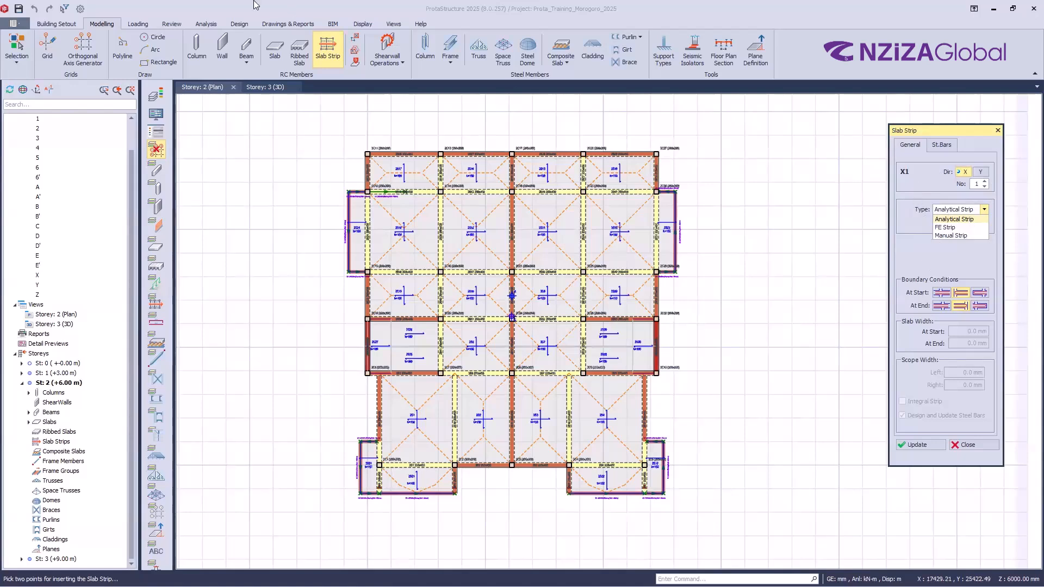
click(206, 25)
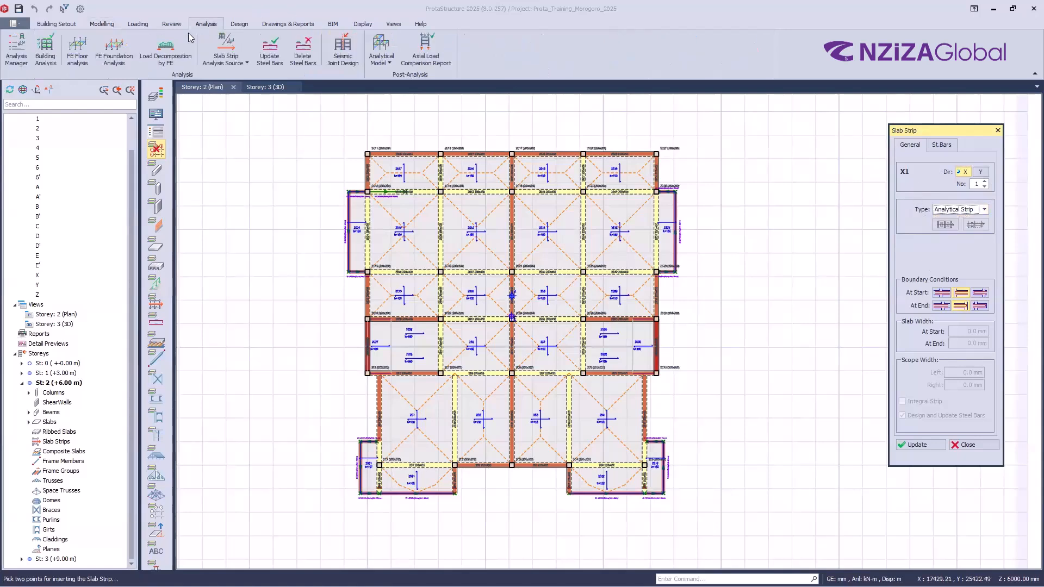
click(47, 60)
click(984, 210)
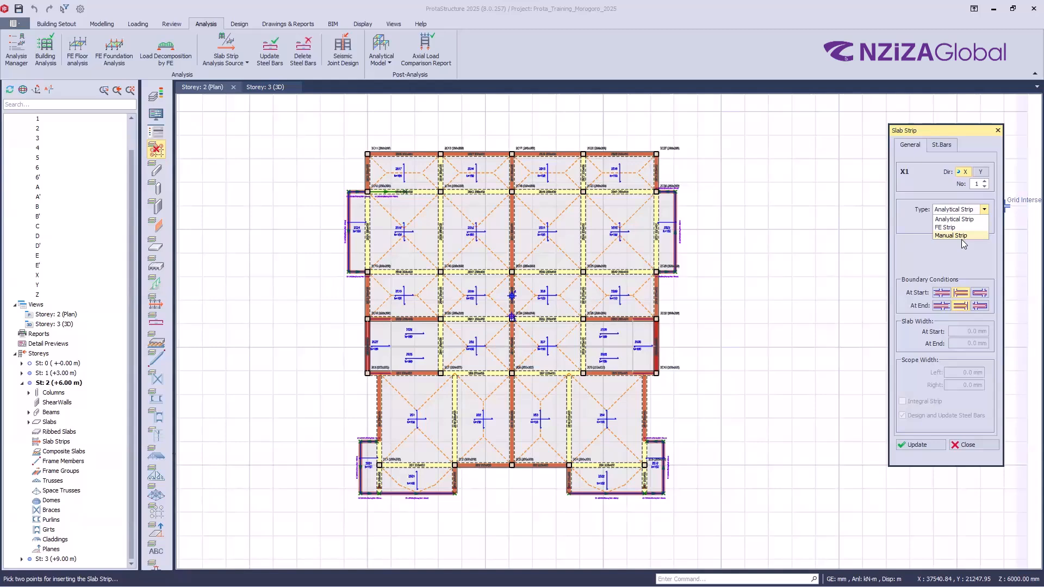
click(982, 219)
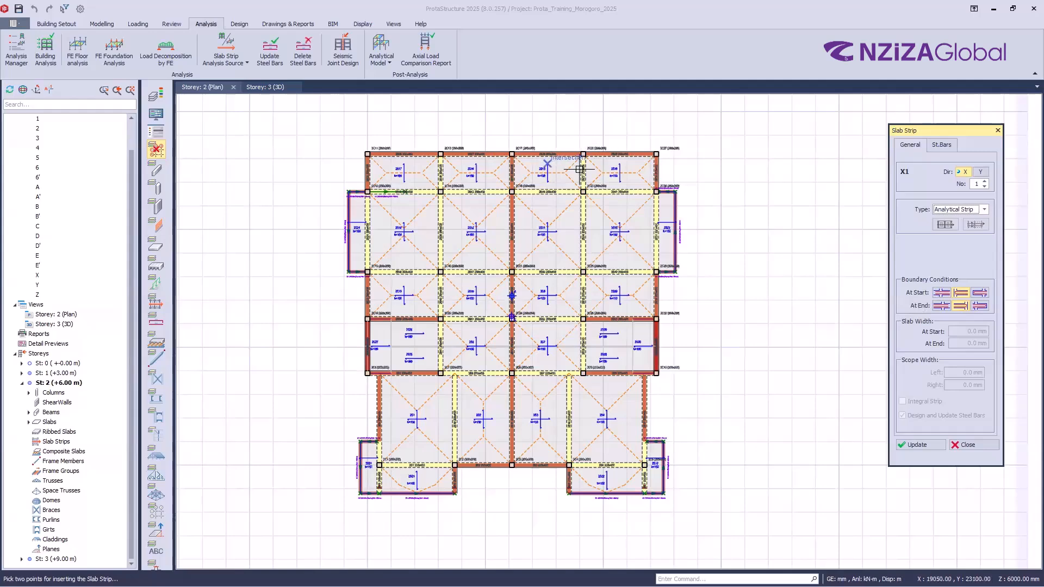
- Examine slab 2S13 and its supporting beams, and compare the boundary condition options for the strip's start
scroll(564, 155, up, 3)
scroll(589, 237, down, 1)
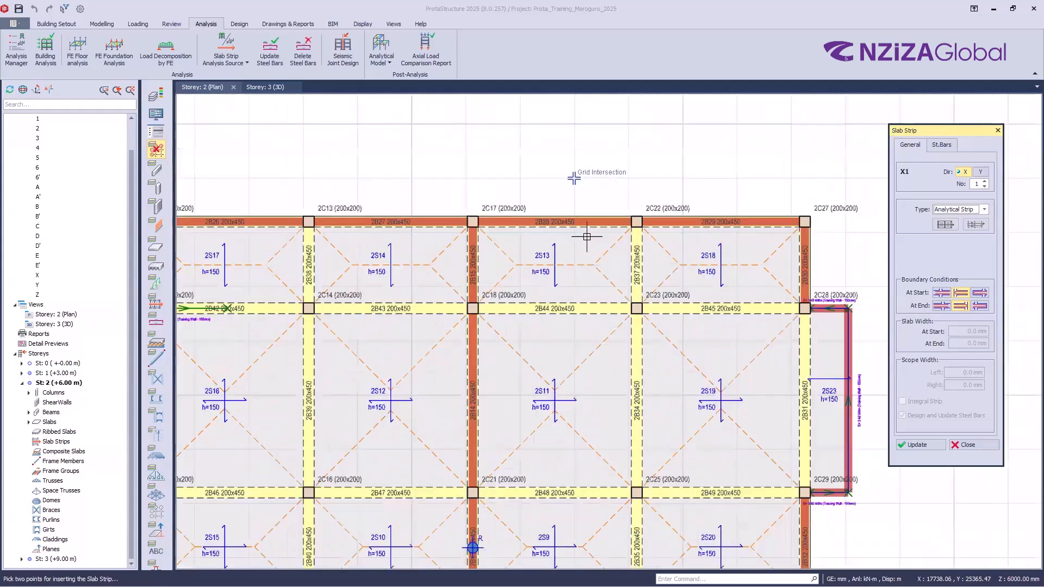
scroll(504, 356, up, 4)
scroll(478, 342, down, 1)
middle_drag(471, 335, 515, 340)
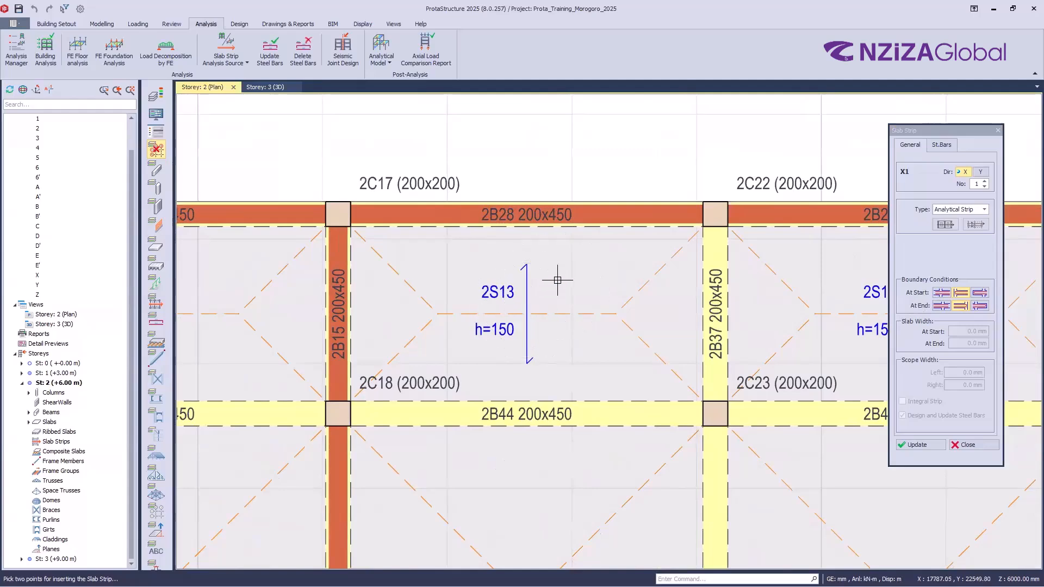
scroll(553, 279, down, 1)
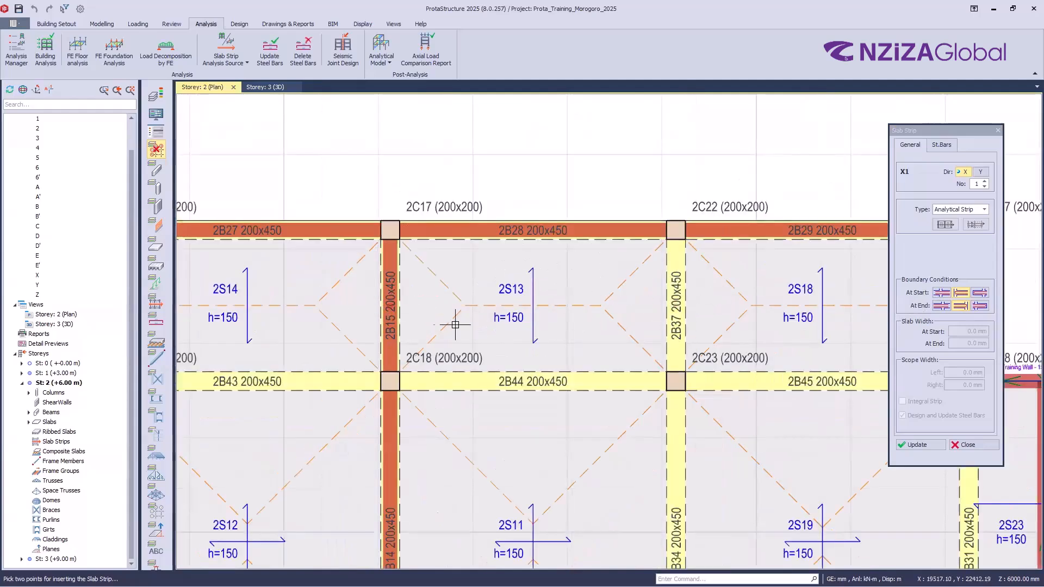
scroll(530, 306, up, 1)
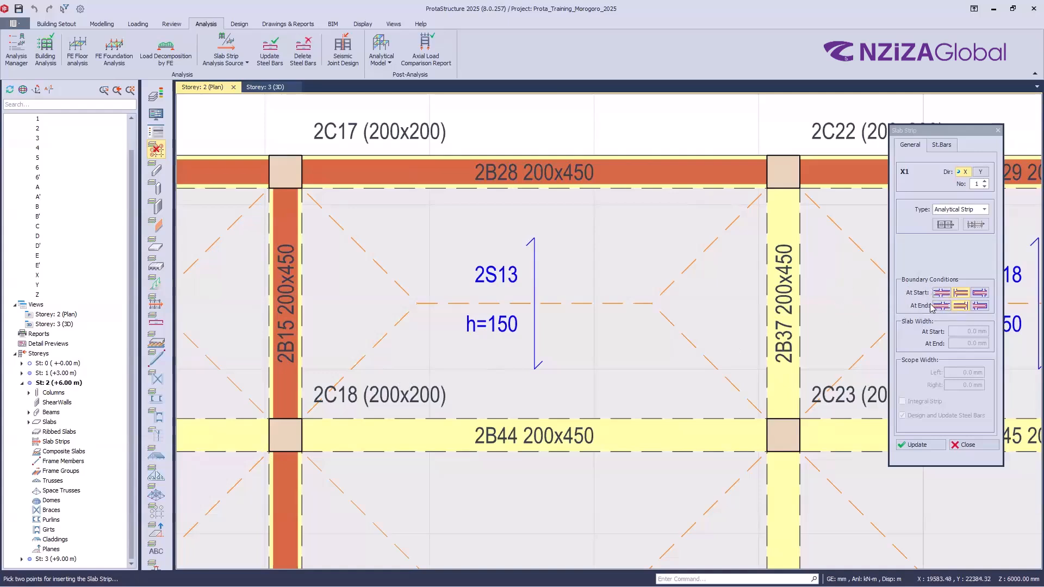
click(958, 299)
click(945, 297)
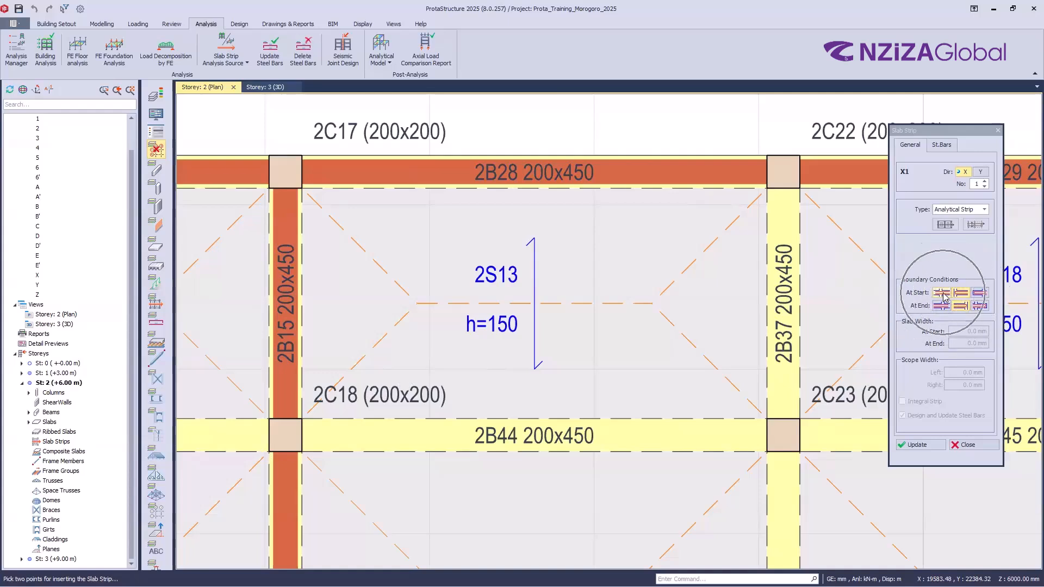
click(966, 294)
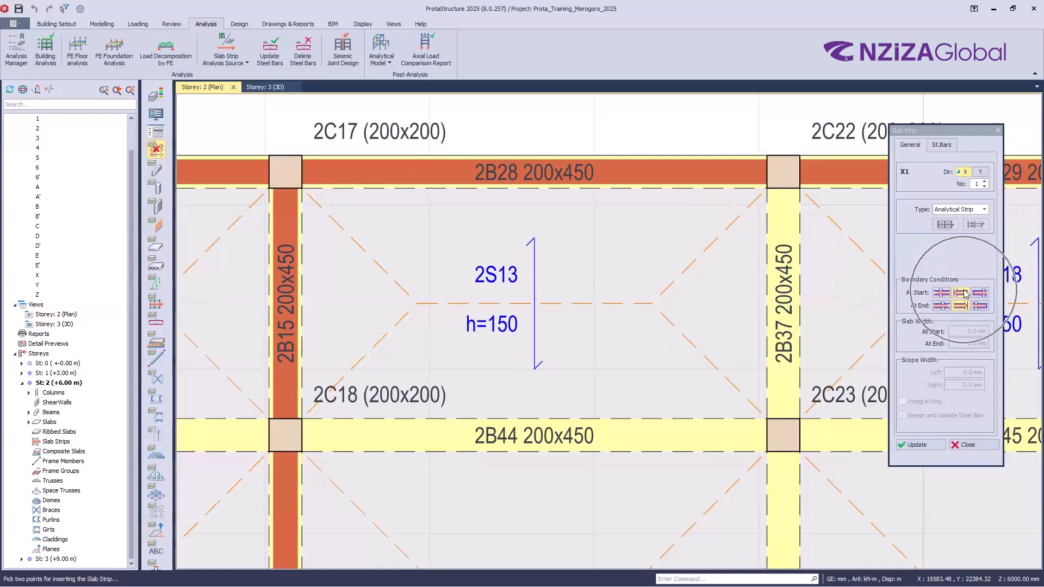
key(ctrl)
key(ctrl)
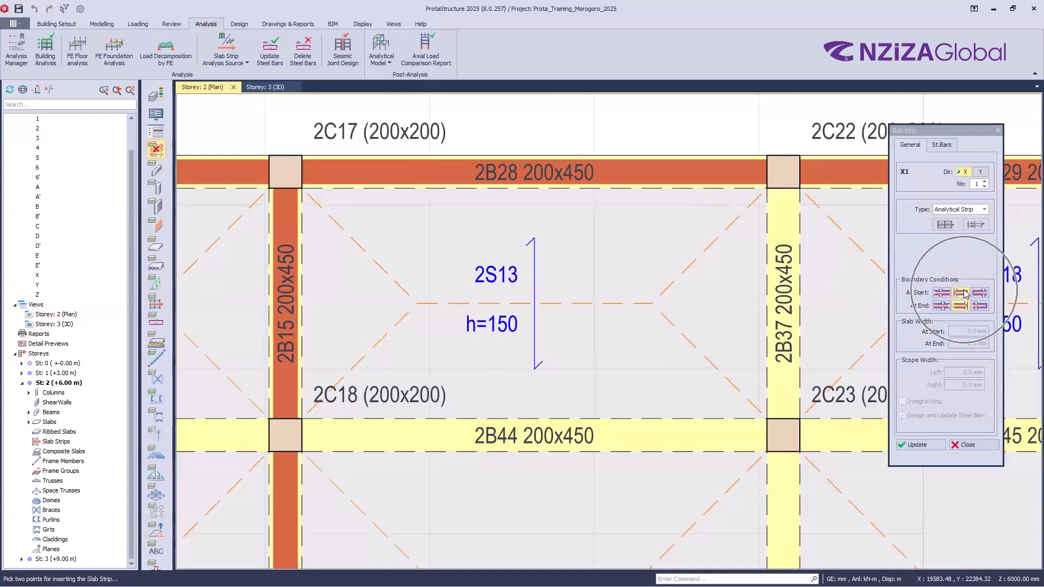
key(ctrl)
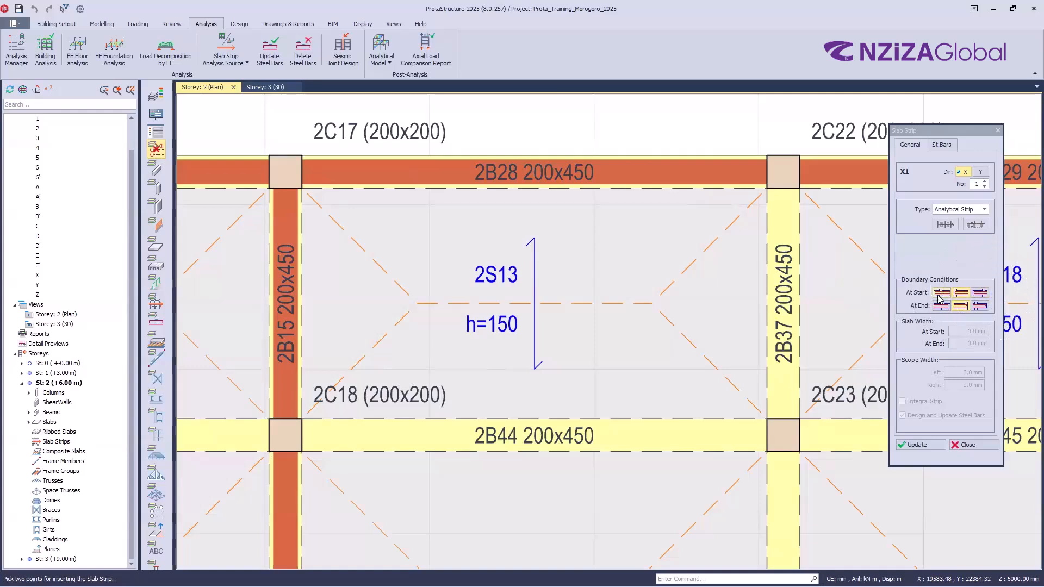
key(ctrl)
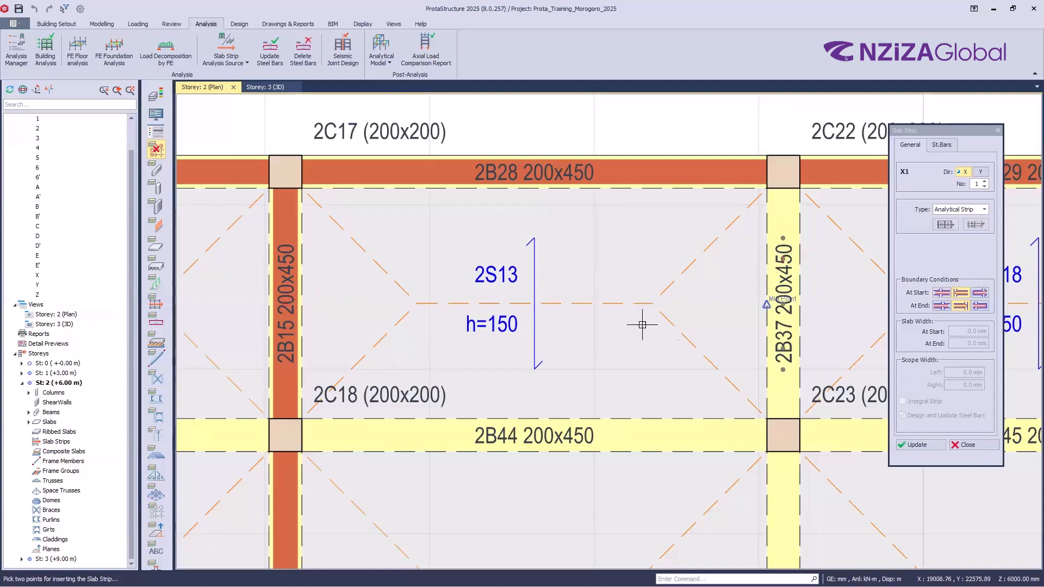
key(ctrl)
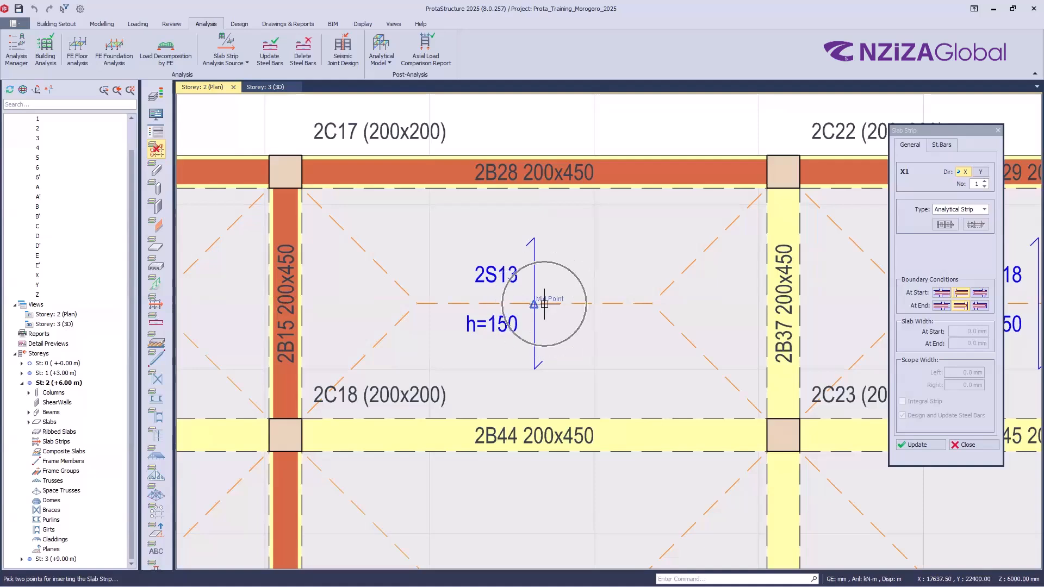
key(ctrl)
key(ctrl)
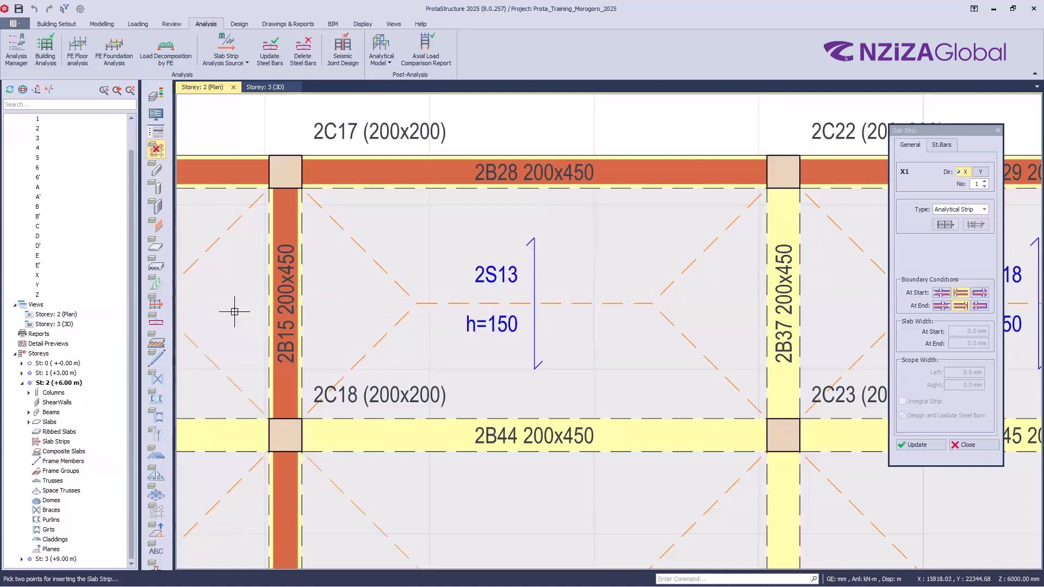
key(ctrl)
key(ctrl)
key(ctrl)
key(ctrl)
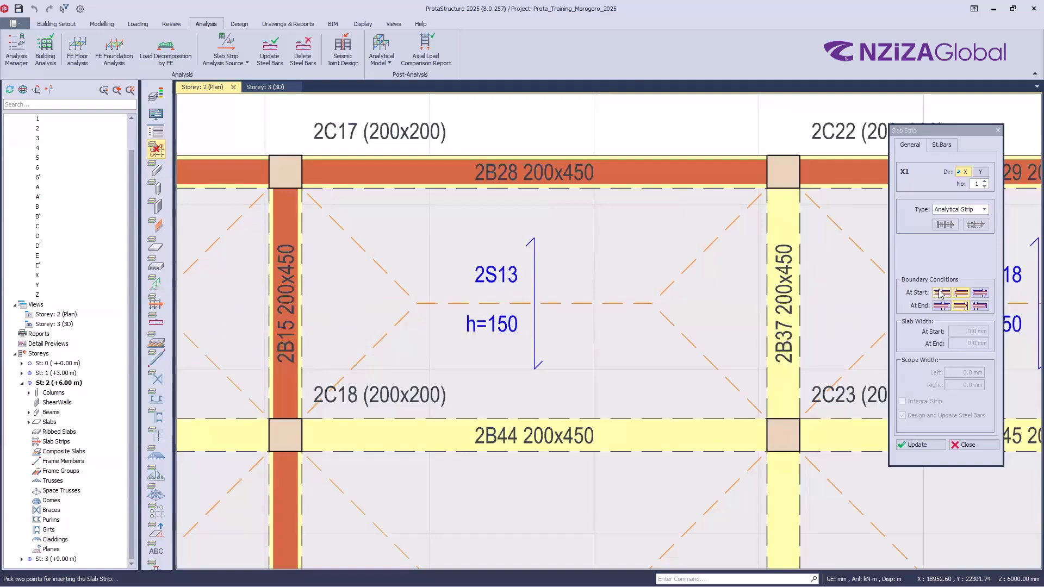
- Insert an X-direction analytical strip across slab 2S13, from beyond beam 2B15 to beyond beam 2B37, using the first boundary condition at both ends
scroll(546, 346, down, 3)
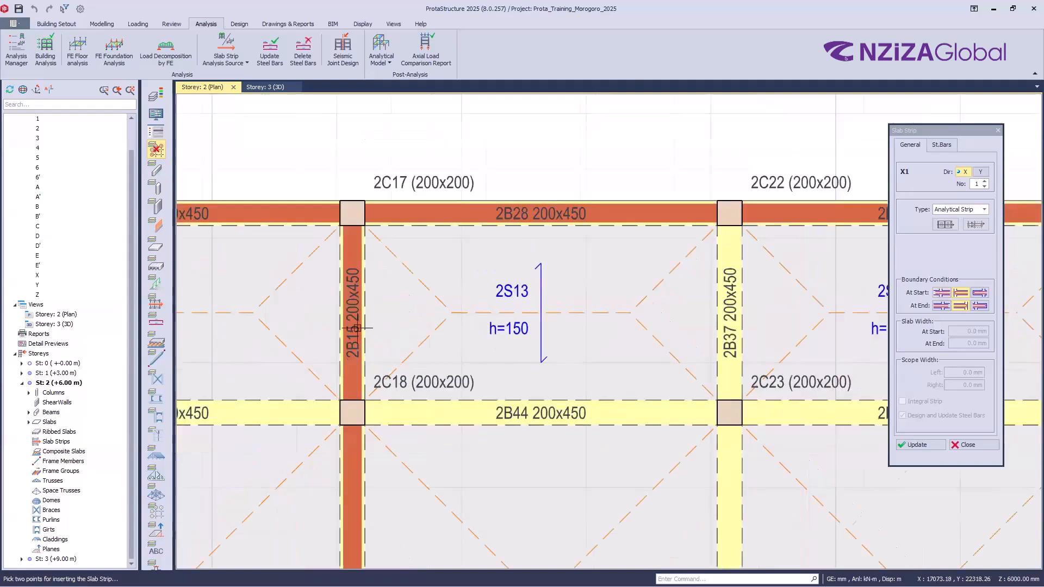
key(ctrl)
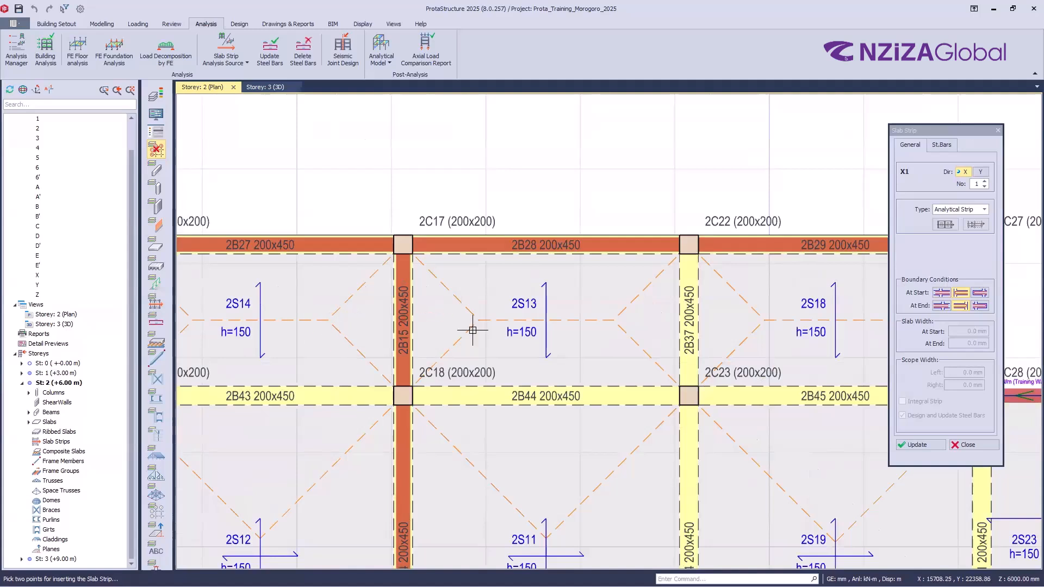
click(940, 295)
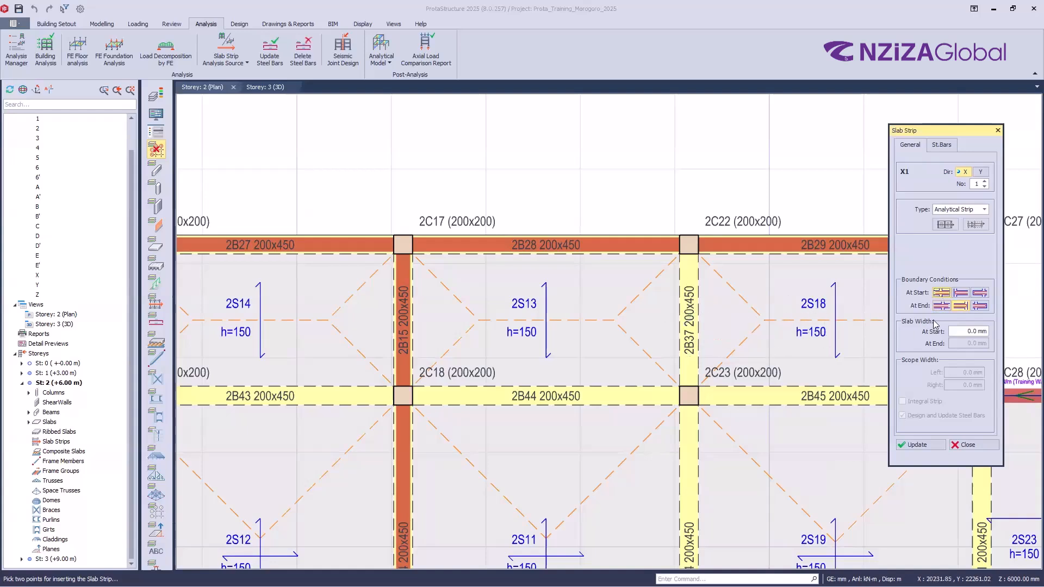
click(939, 309)
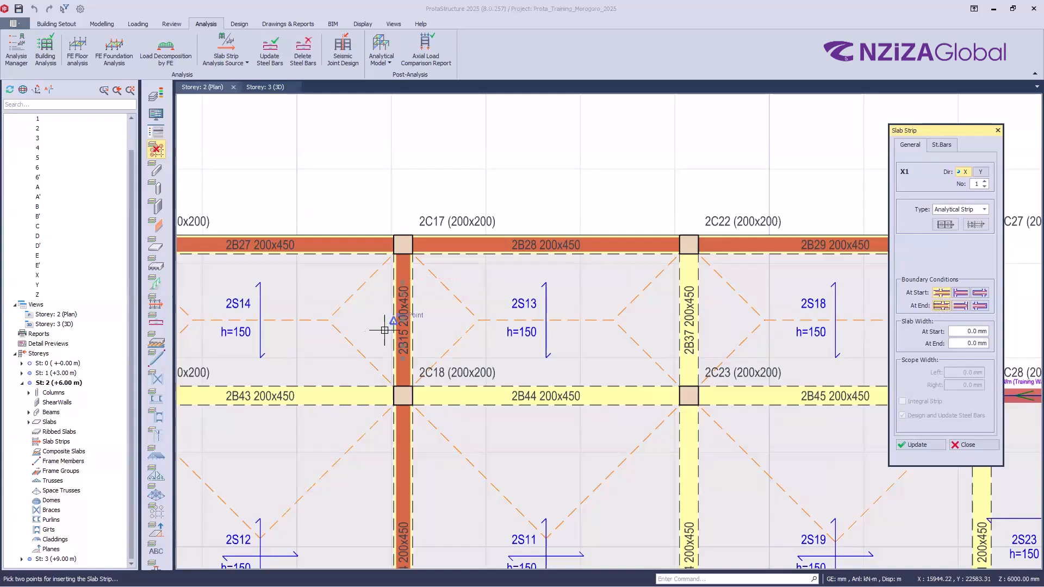
click(367, 325)
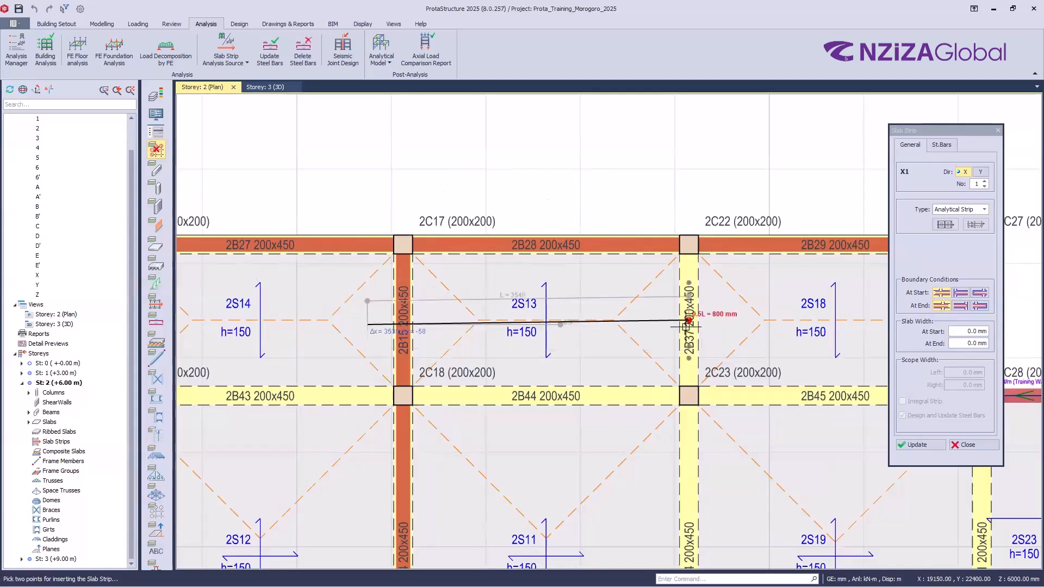
click(731, 334)
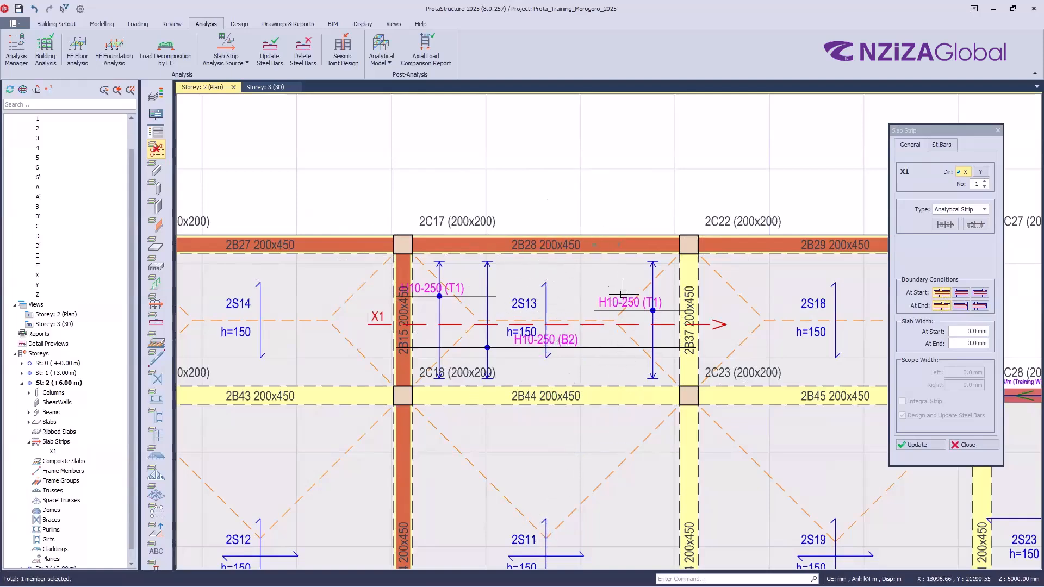
- Examine the top and bottom steel bars of strip X1 in slab 2S13
scroll(541, 348, up, 2)
scroll(522, 326, up, 1)
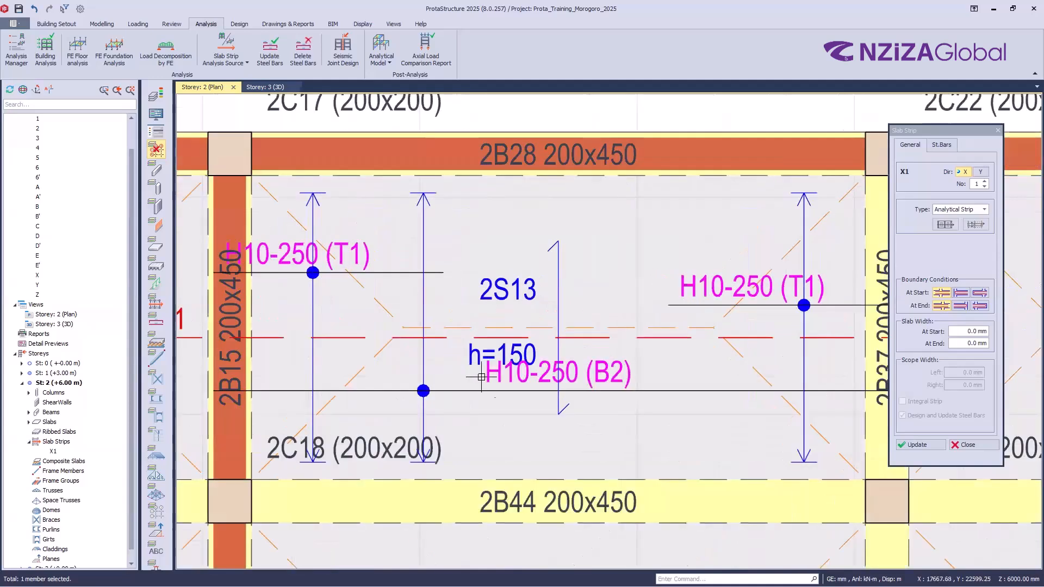
scroll(511, 386, up, 1)
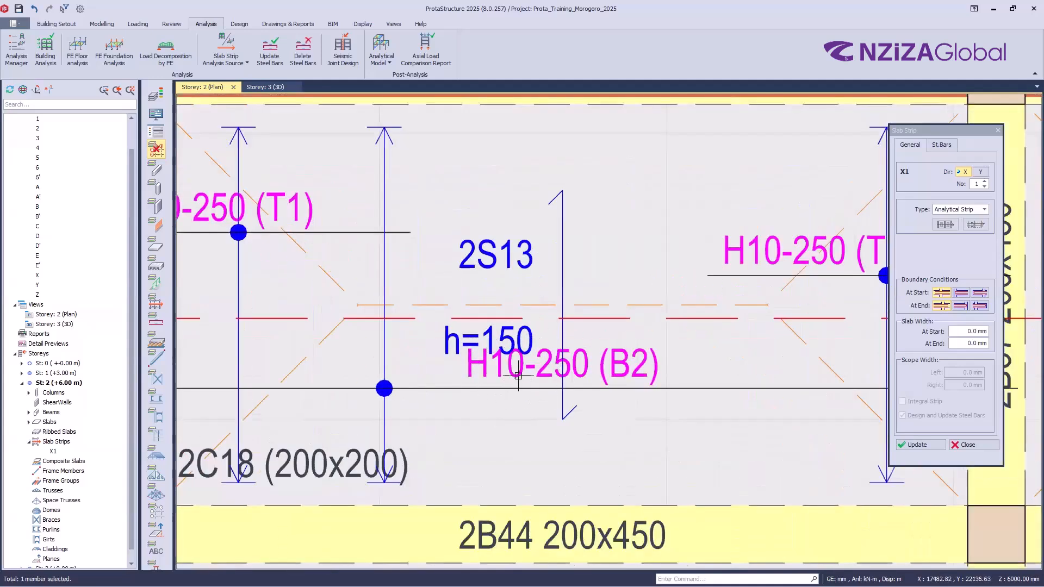
click(518, 379)
scroll(443, 380, down, 1)
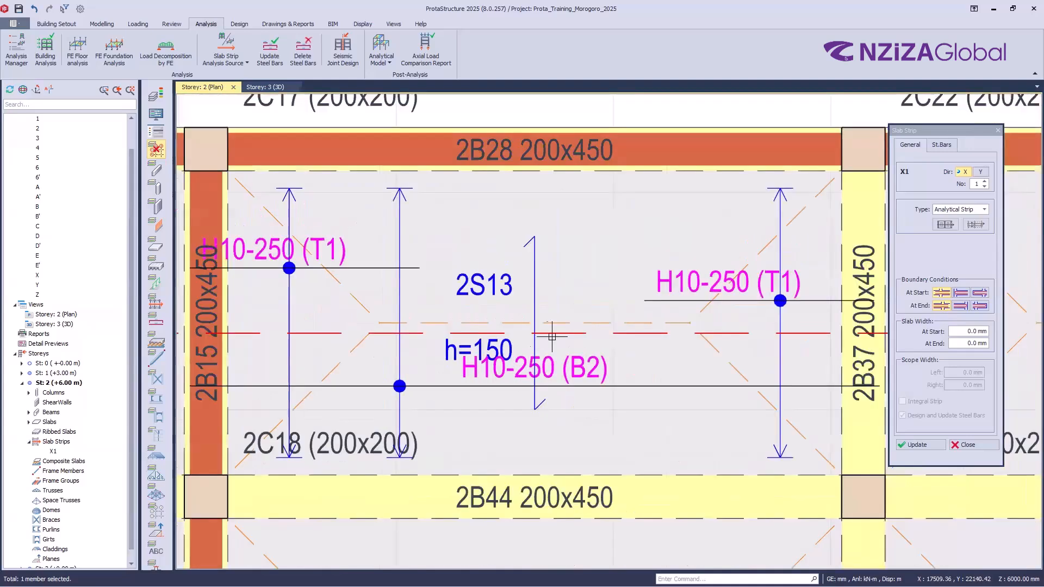
scroll(545, 347, down, 1)
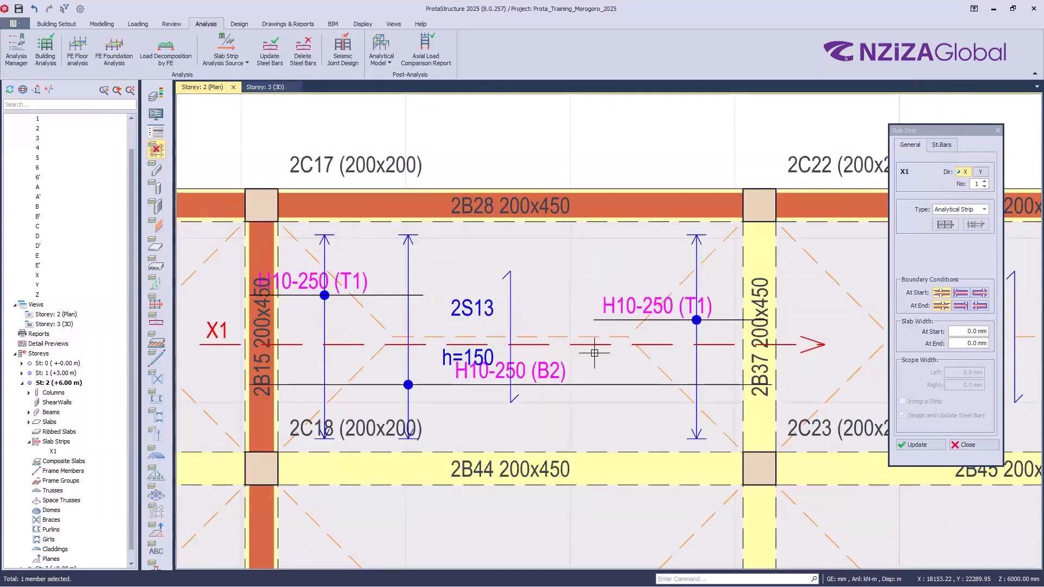
- Insert a Y-direction analytical strip across slab 2S13 from below beam 2B44 to above 2B28, using the second end boundary condition, and close the strip settings
click(981, 172)
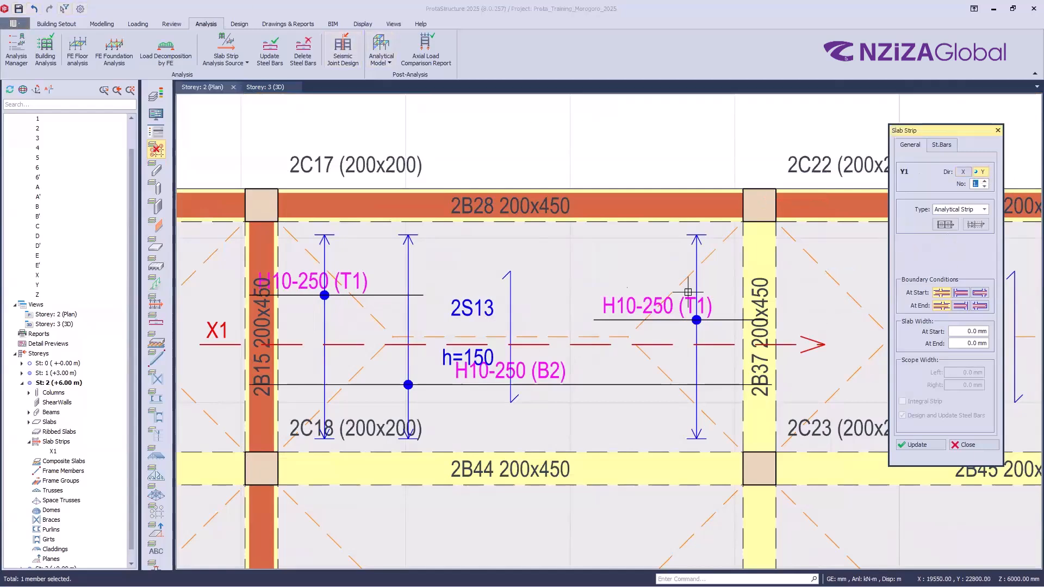
scroll(571, 180, down, 1)
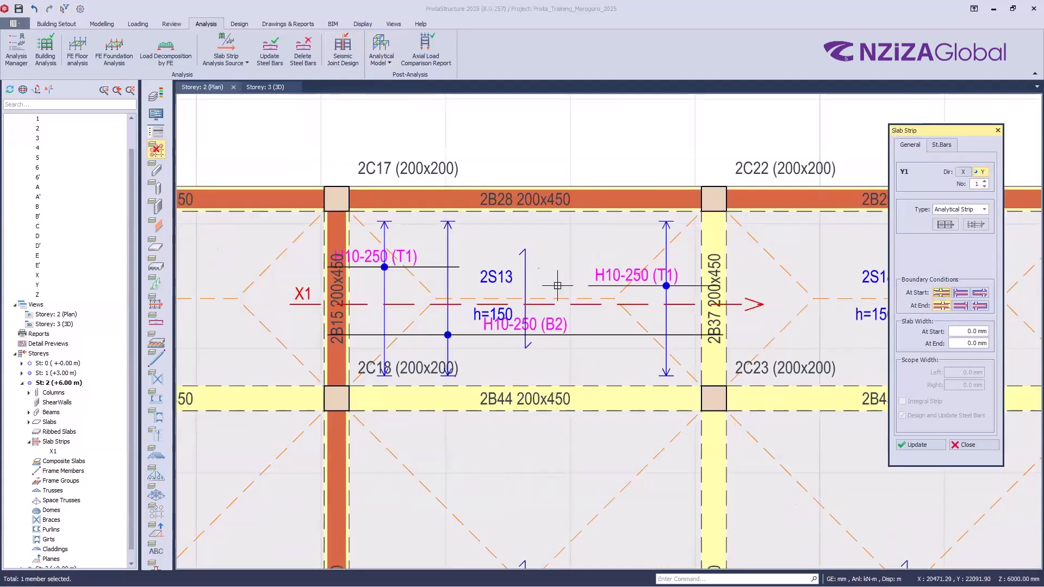
click(966, 307)
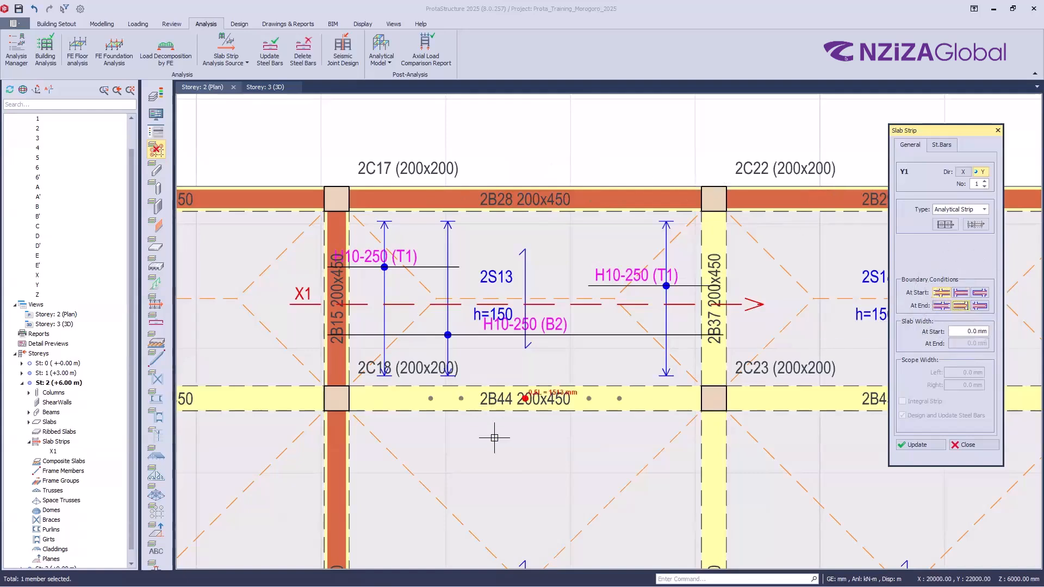
click(536, 442)
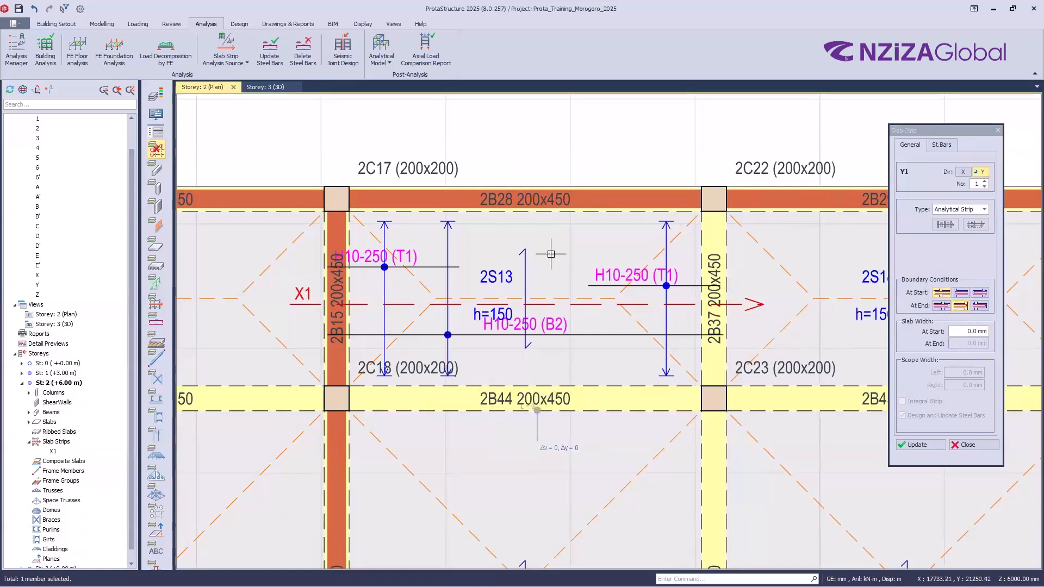
click(536, 161)
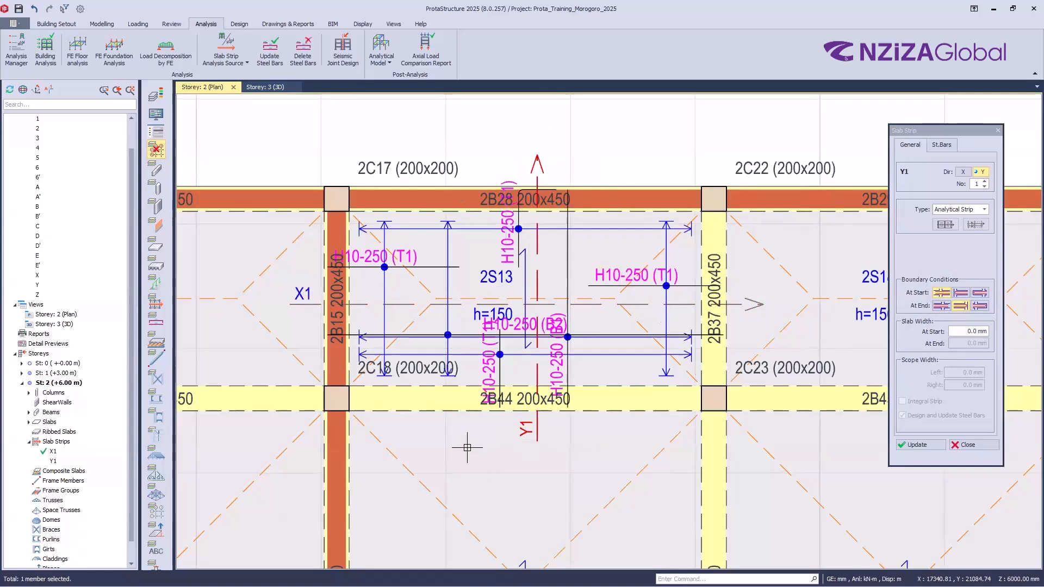
scroll(469, 393, down, 4)
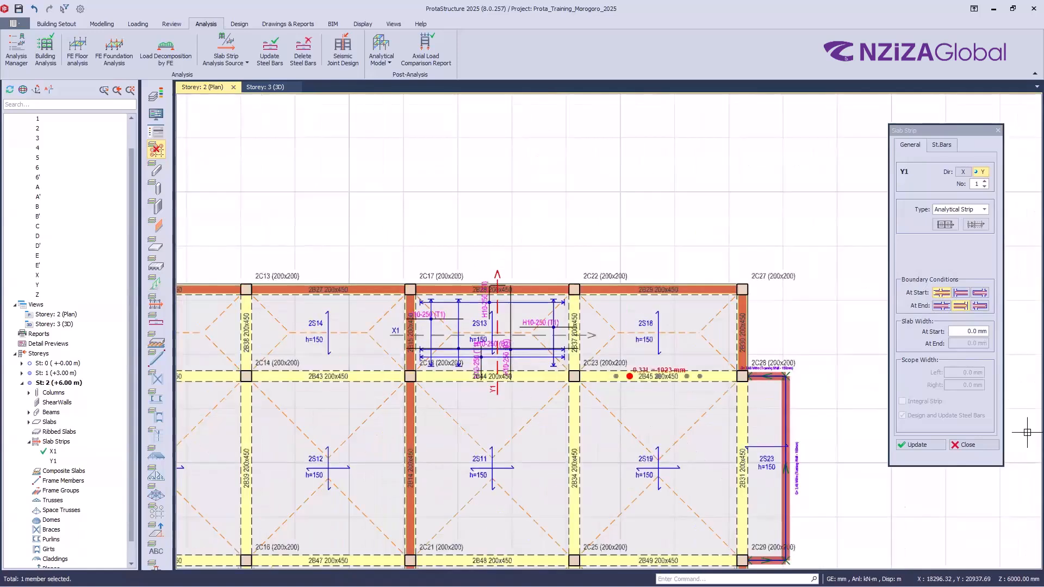
click(967, 444)
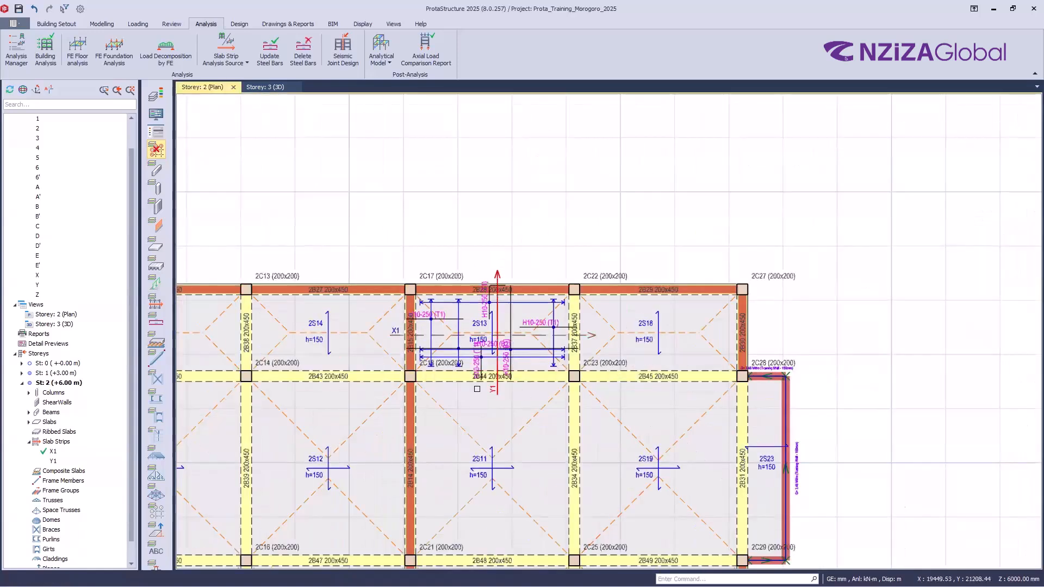
- Examine cantilever slab 2S22 and the adjoining slab 2S4 at the lower end of the storey 2 plan
scroll(479, 419, up, 1)
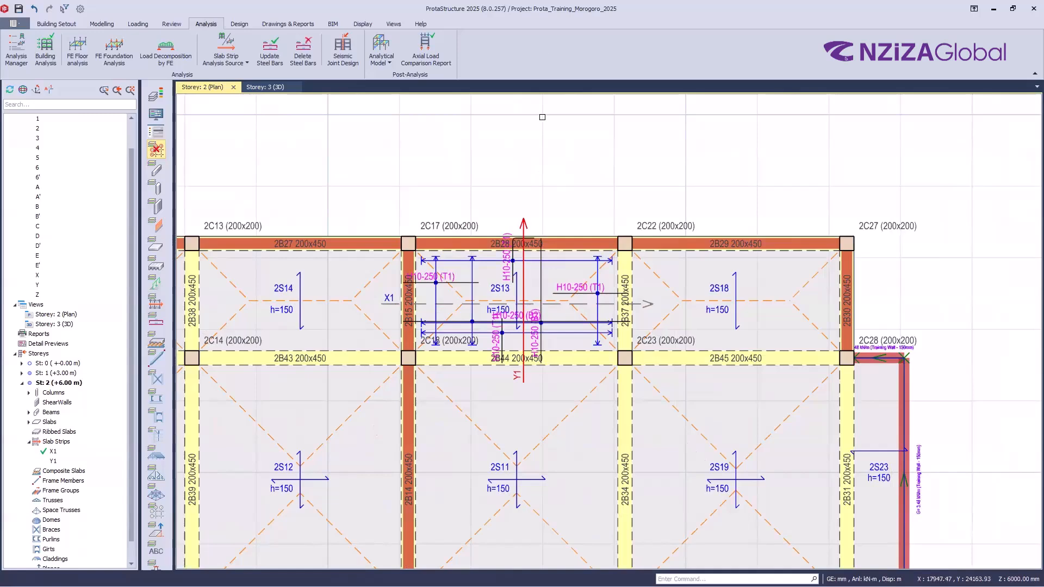
scroll(555, 158, down, 5)
scroll(652, 549, up, 4)
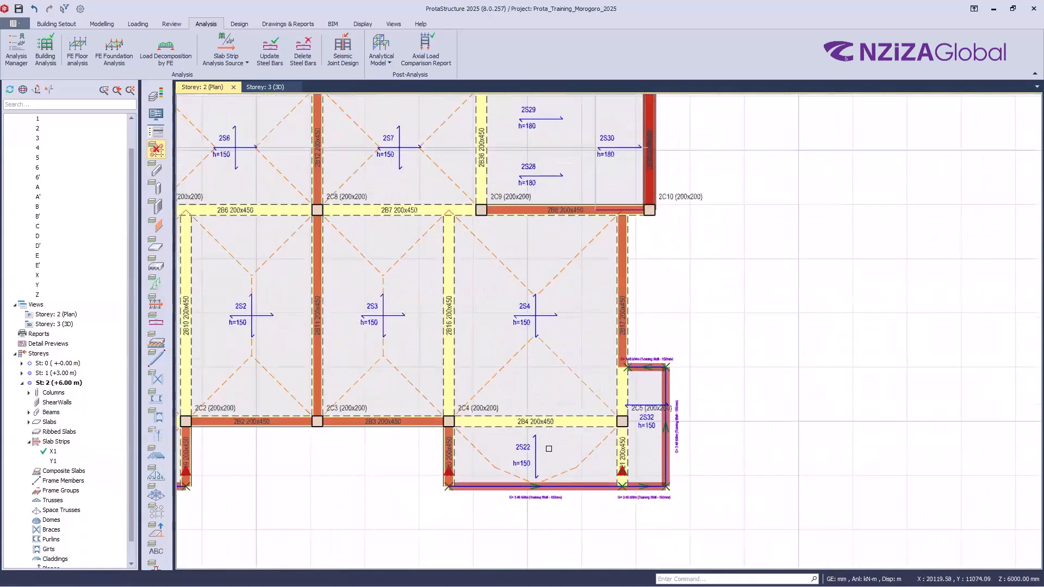
mouse_move(533, 465)
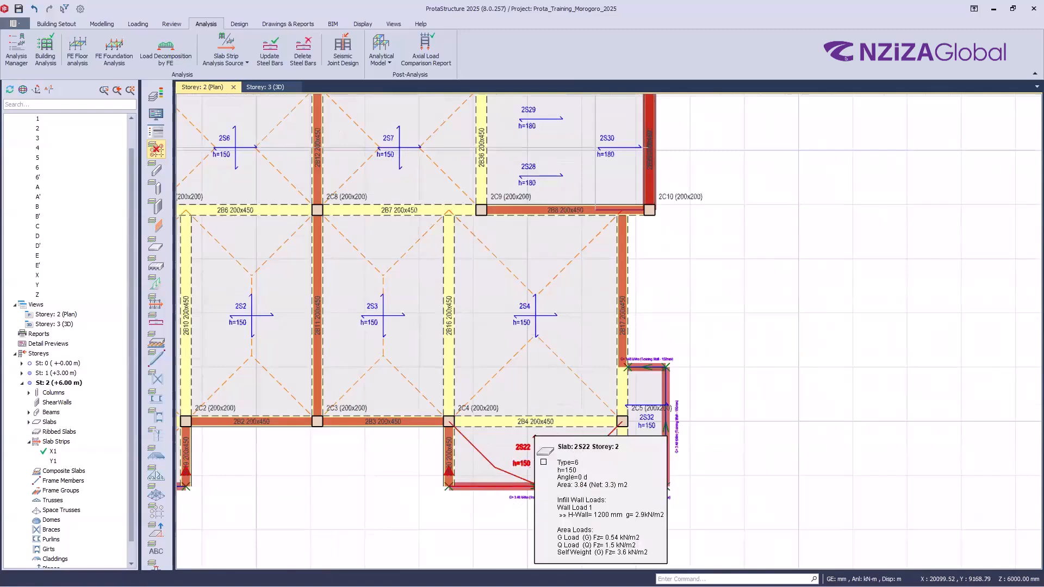
scroll(532, 465, up, 1)
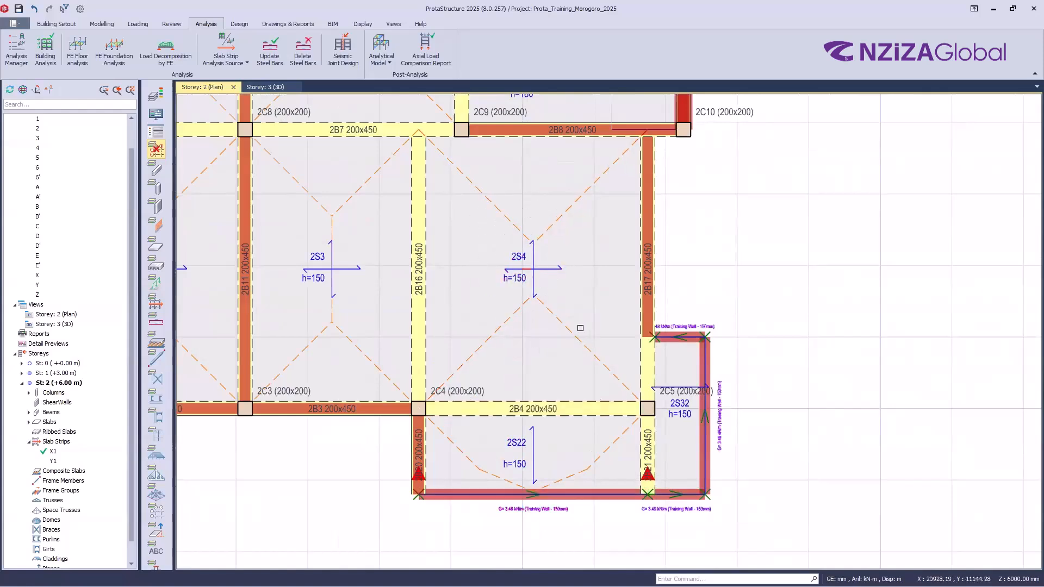
mouse_move(575, 226)
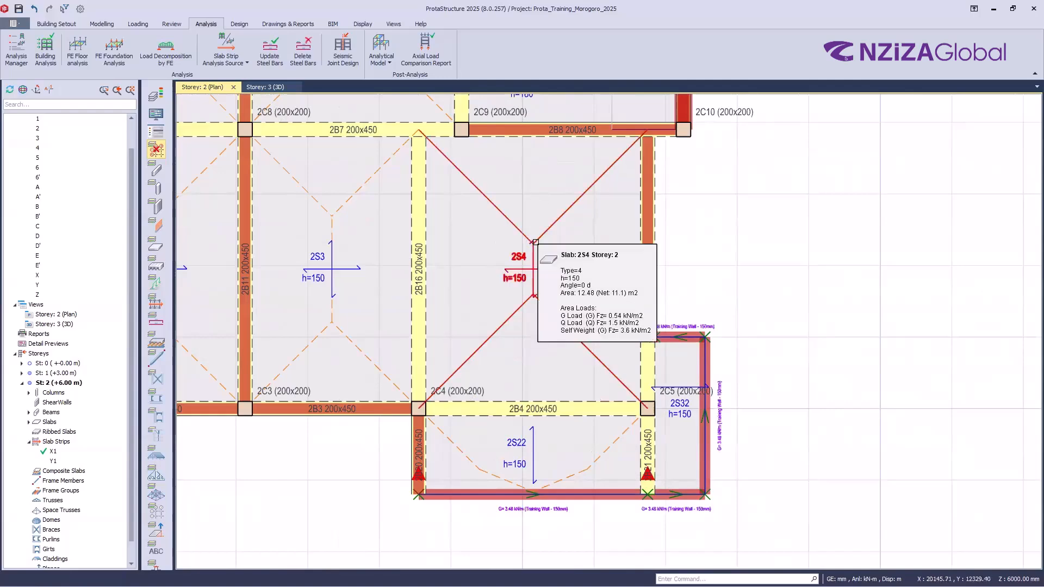
scroll(576, 225, down, 3)
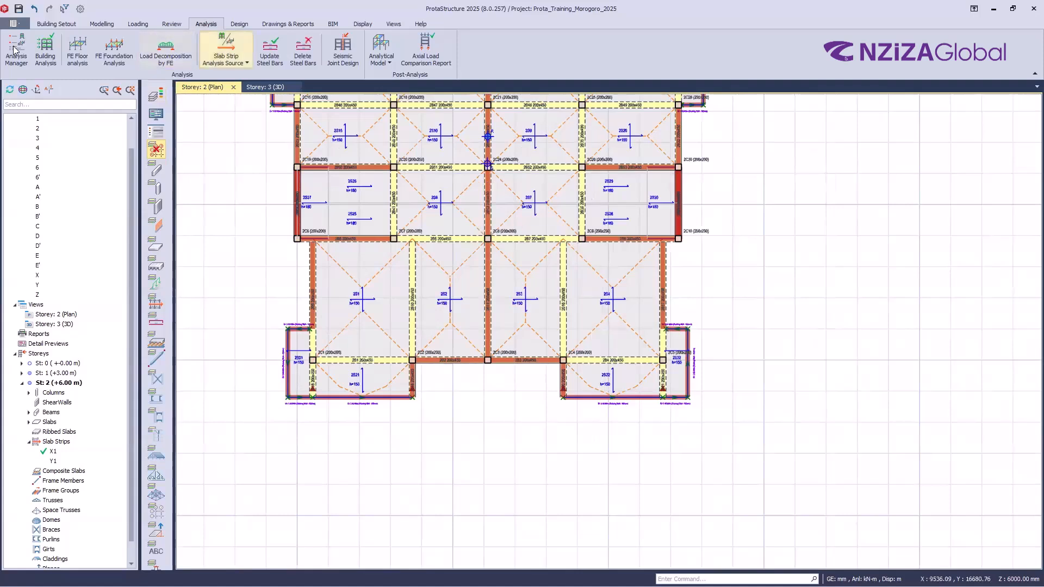
- Insert an X-direction analytical strip across slabs 2S1 to 2S4, starting and ending beyond the outer beams, using the second boundary condition at both ends
click(102, 24)
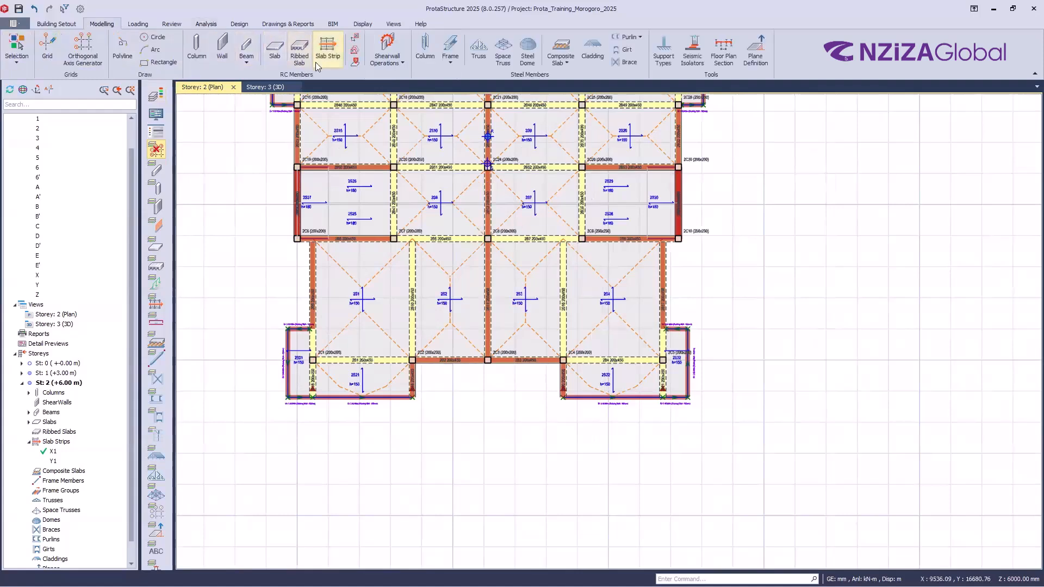
click(327, 54)
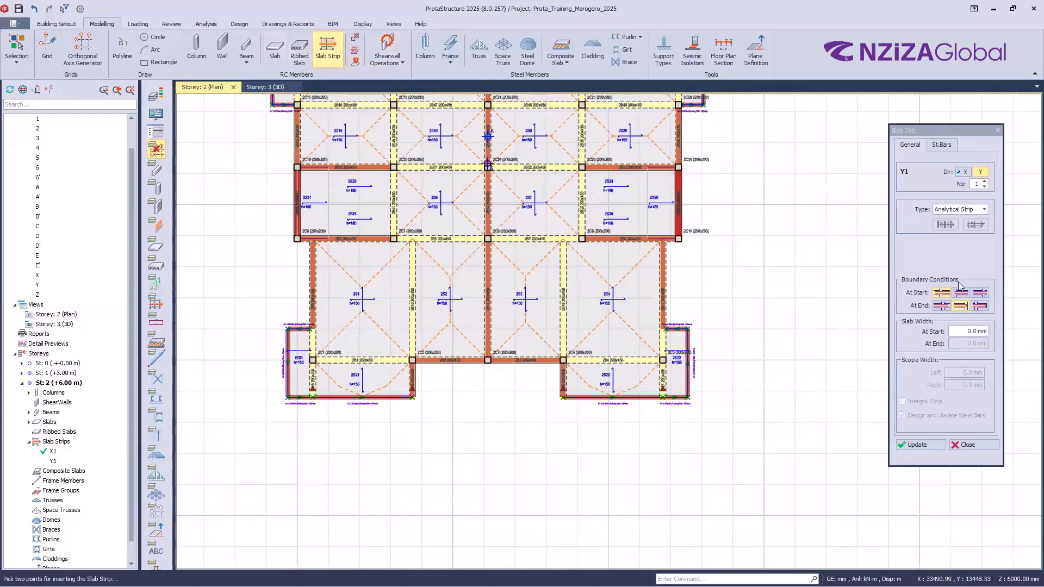
click(963, 172)
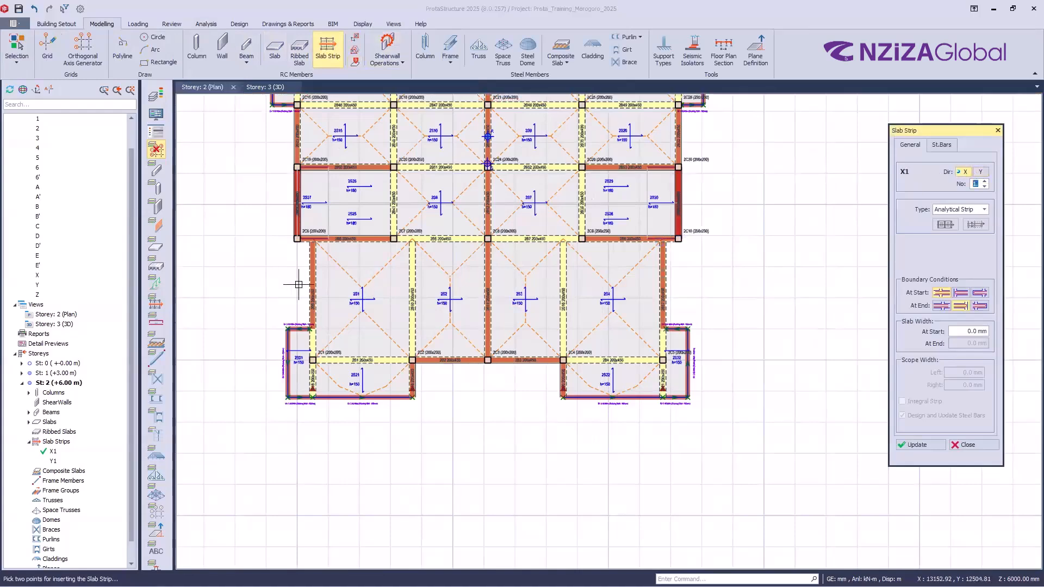
scroll(797, 310, up, 1)
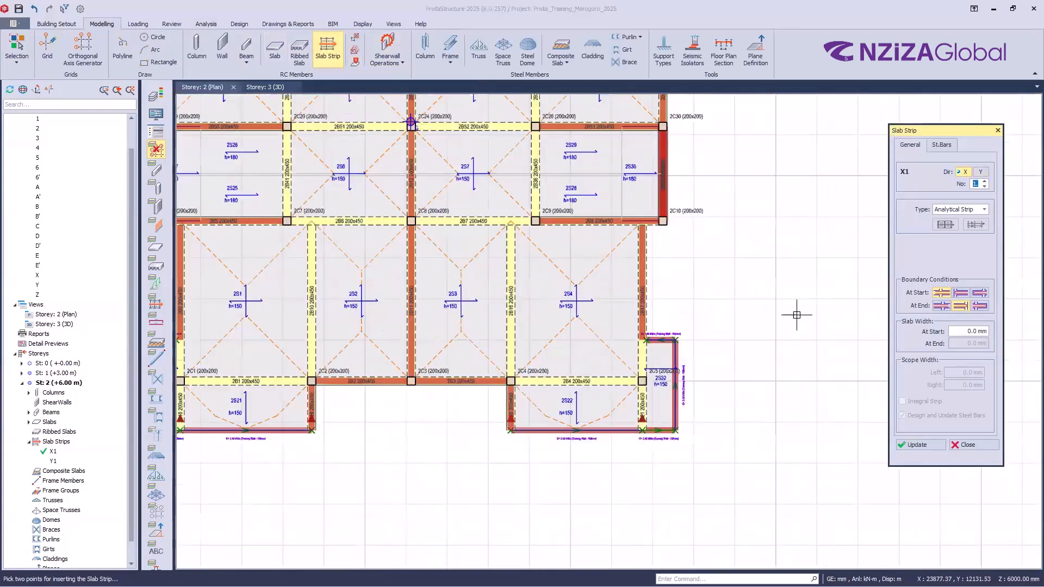
scroll(221, 303, down, 1)
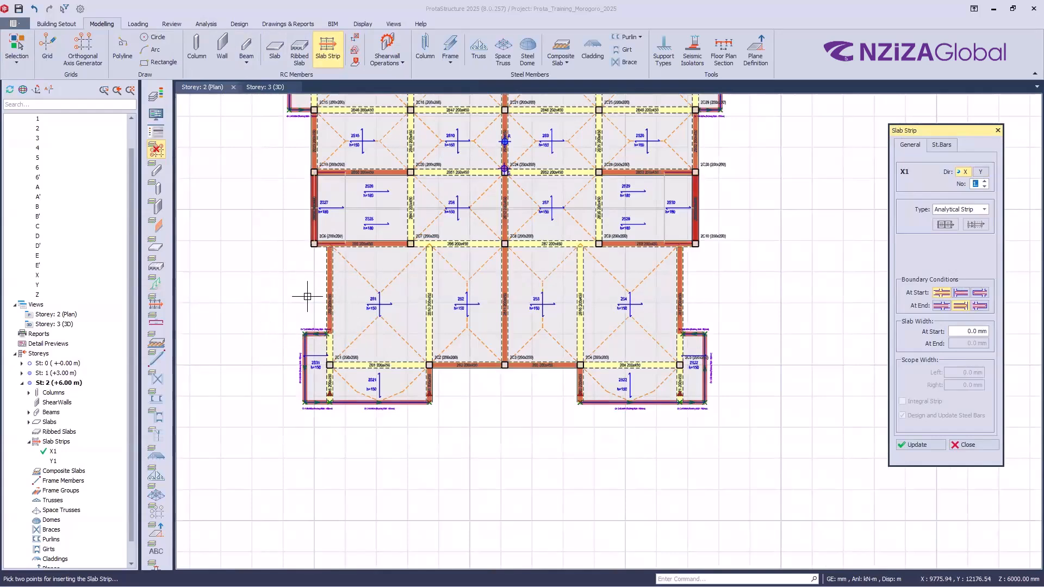
click(960, 294)
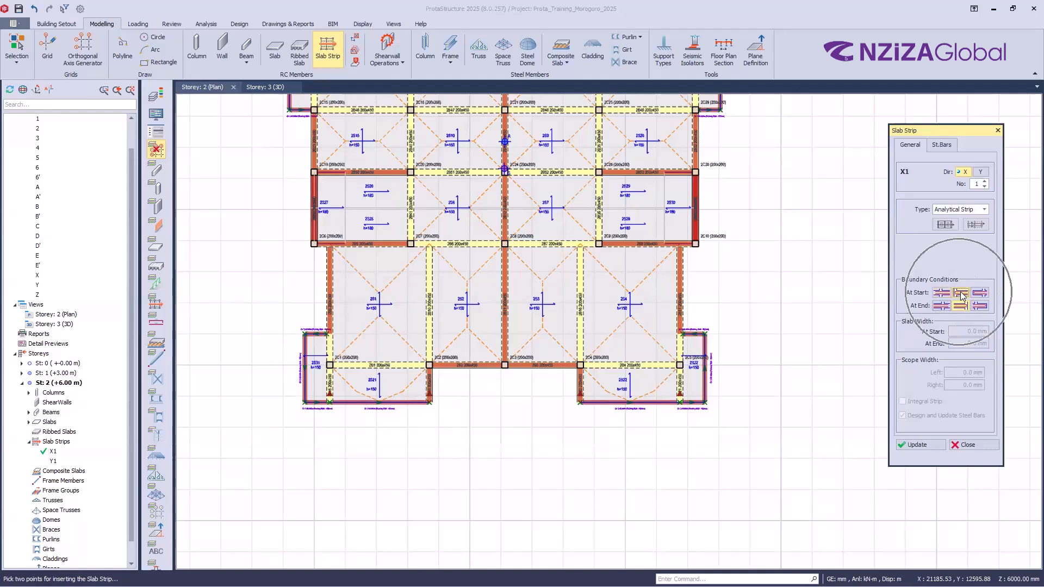
click(960, 294)
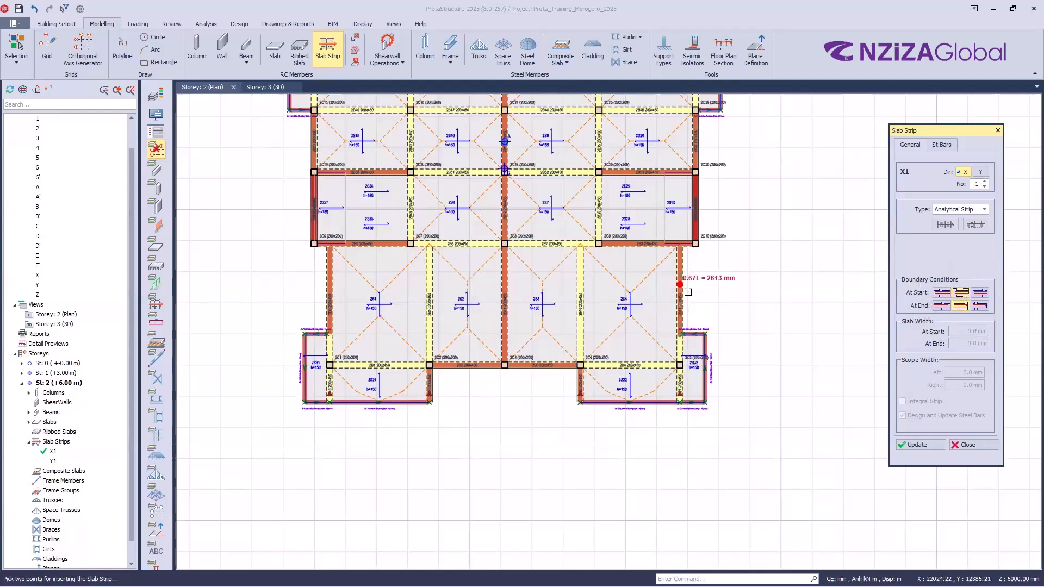
click(960, 307)
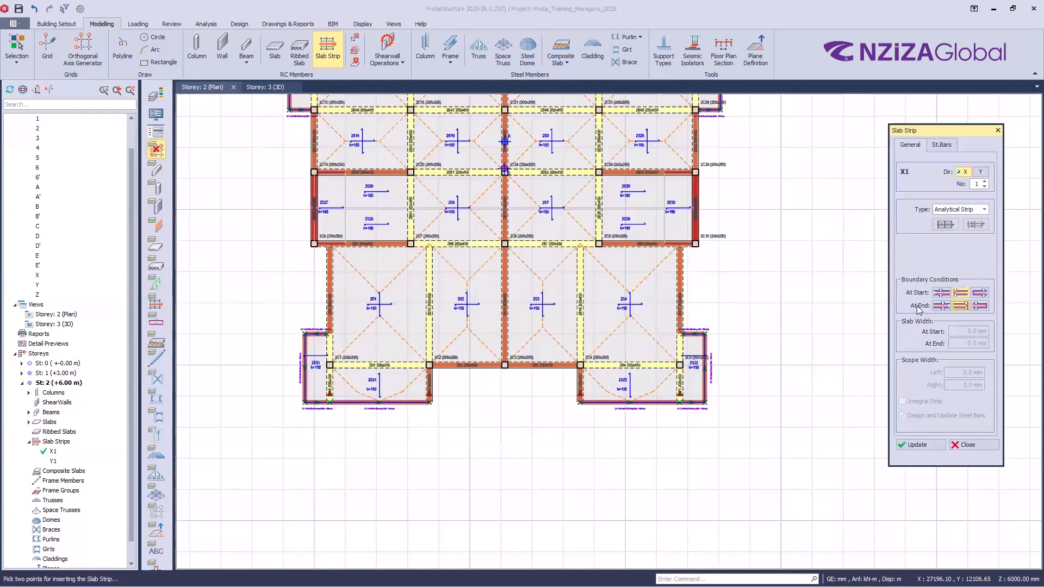
click(313, 302)
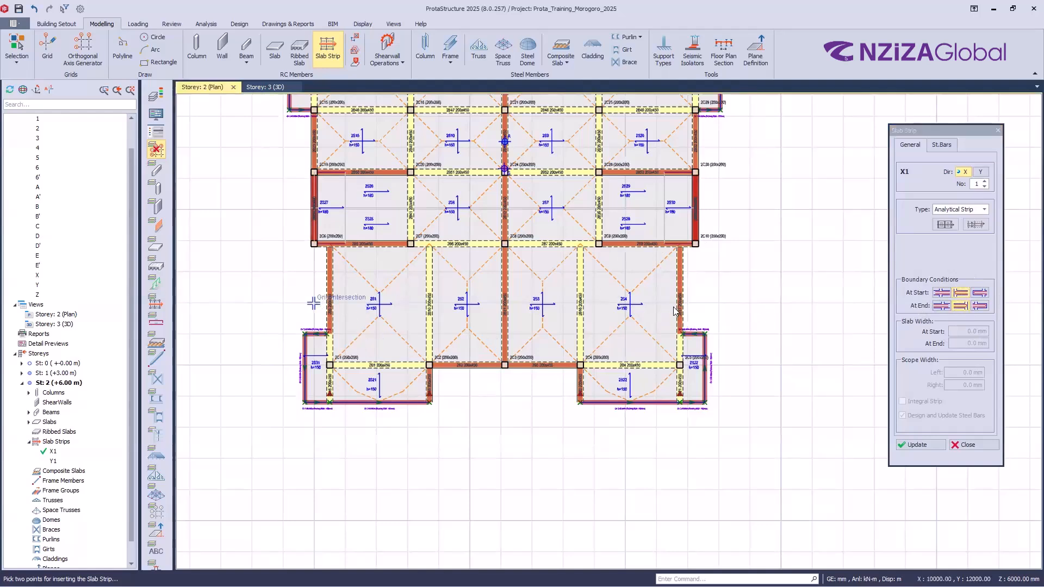
click(703, 310)
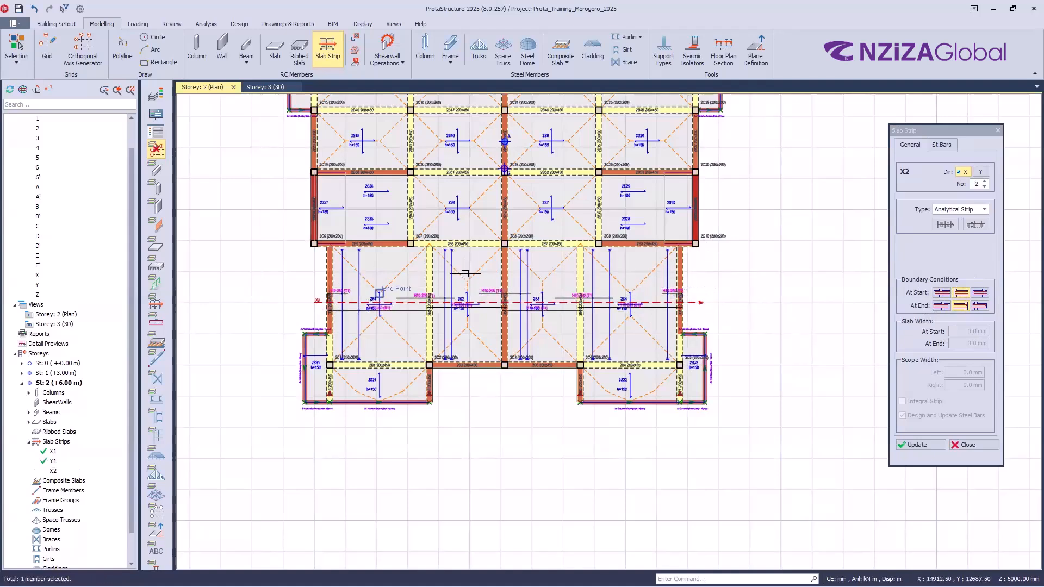
- Examine the top and bottom steel bars of the strip across slabs 2S1 to 2S4, and the edges of cantilever slab 2S22
scroll(310, 295, up, 4)
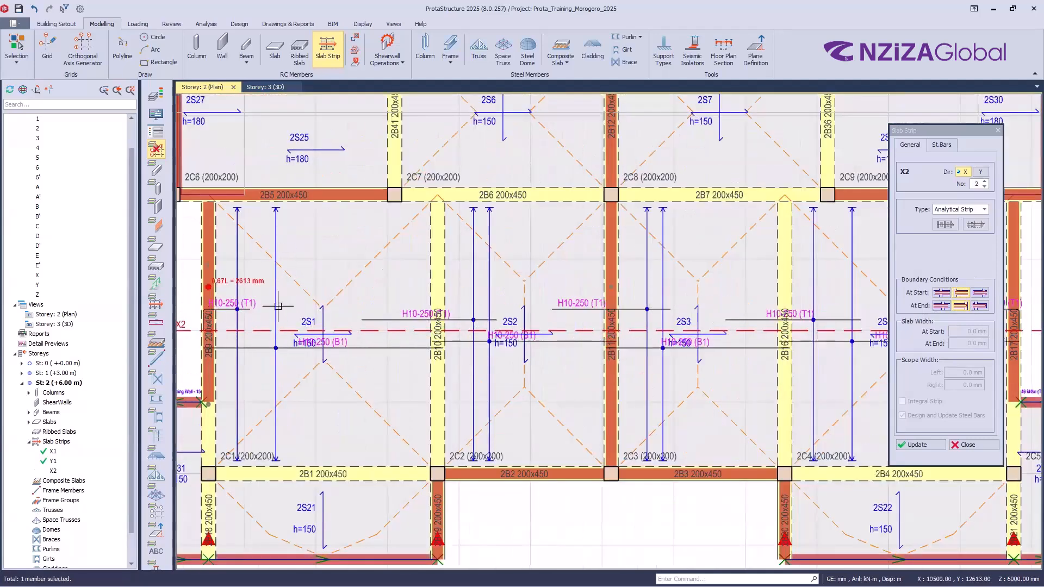
scroll(209, 305, down, 3)
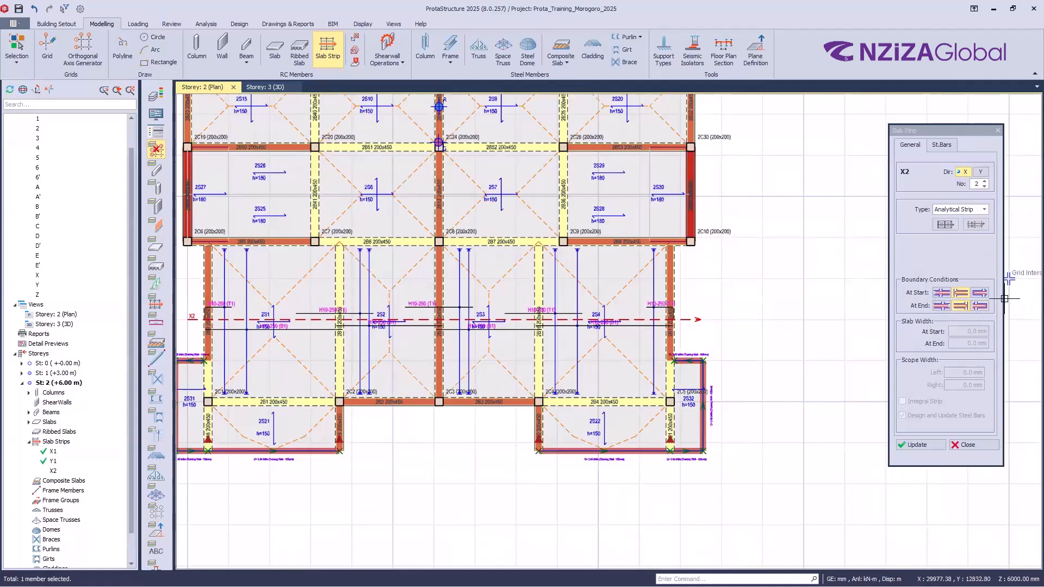
scroll(647, 462, up, 5)
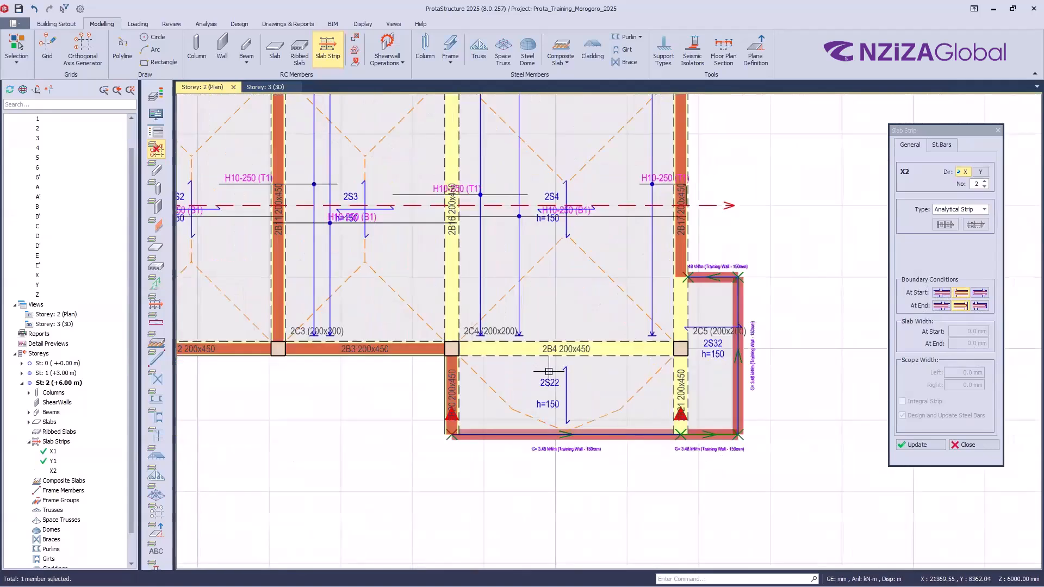
key(ctrl)
key(ctrl)
key(ctrl)
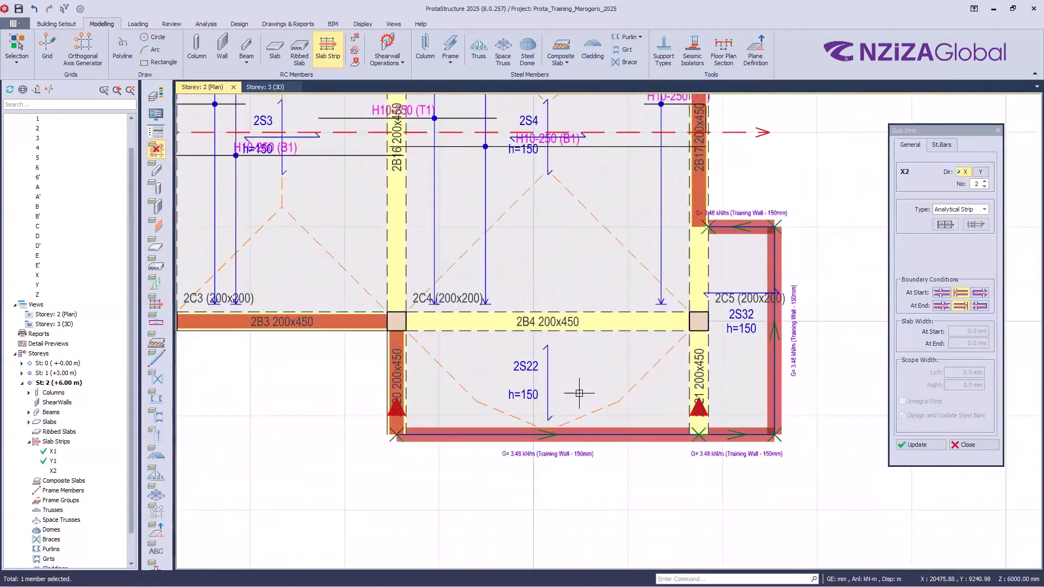
scroll(461, 342, down, 1)
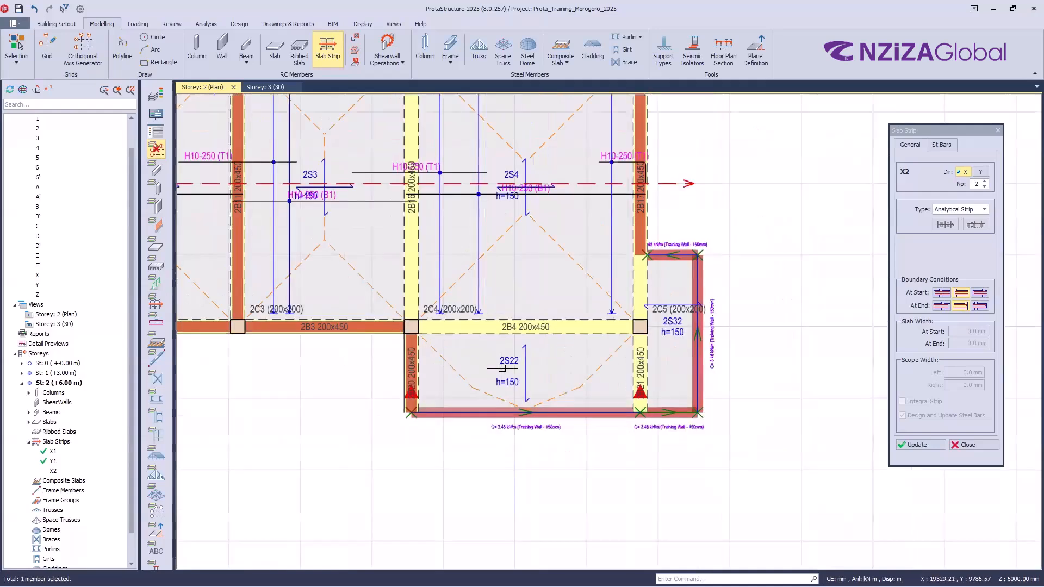
scroll(573, 408, up, 1)
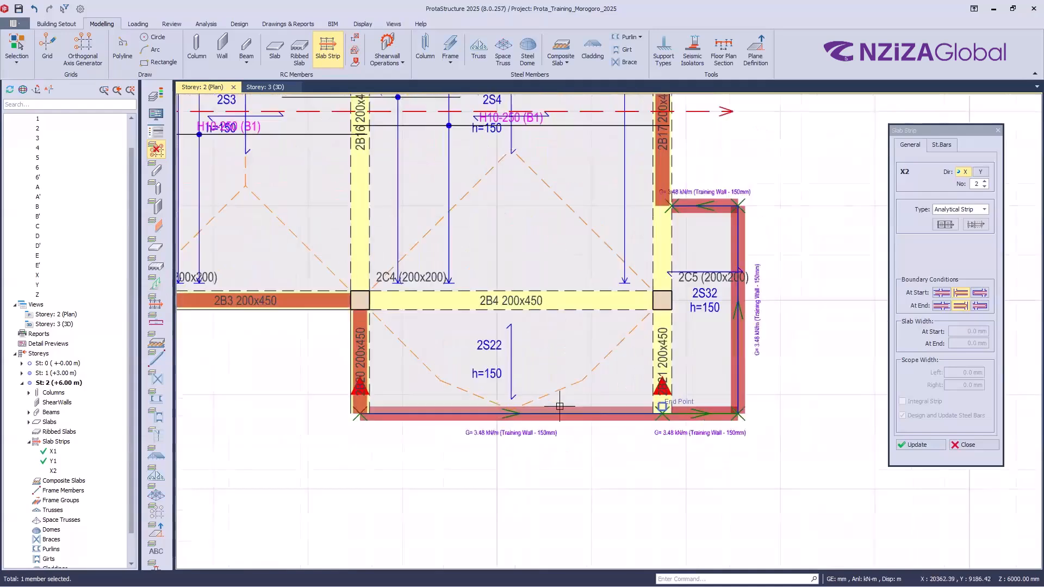
- Insert a Y-direction analytical strip from below slab 2S22 to above beam 2B4, using the third start and first end boundary conditions, and close the strip settings
click(981, 173)
click(982, 173)
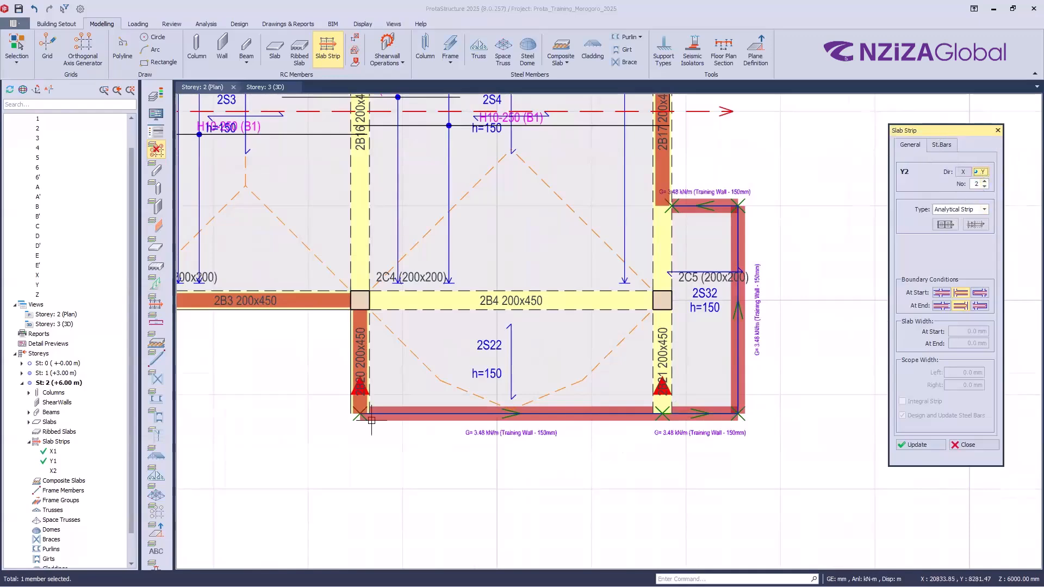
middle_drag(482, 452, 405, 441)
click(443, 448)
key(ctrl)
key(ctrl)
key(ctrl)
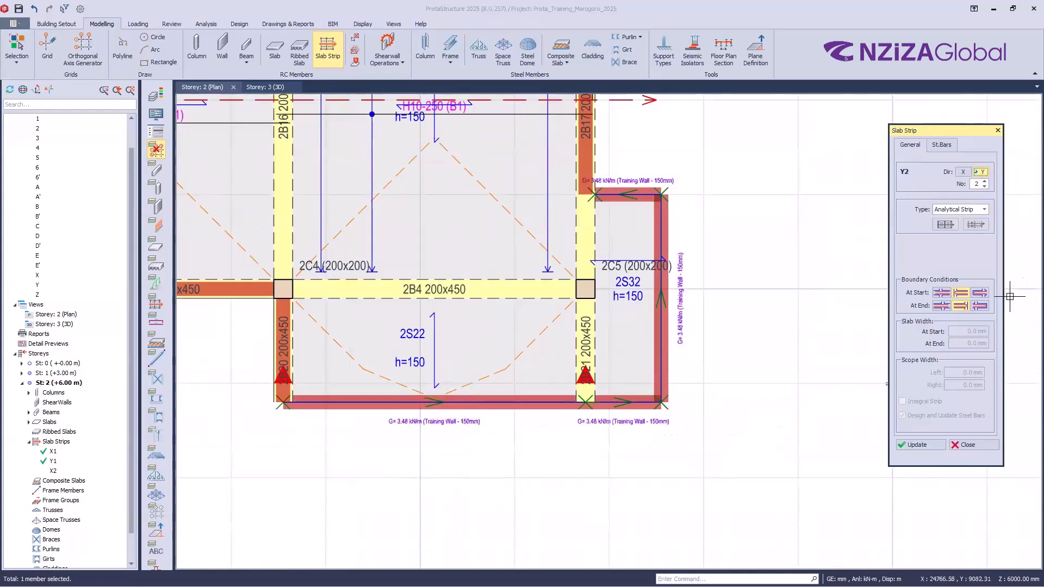
click(983, 294)
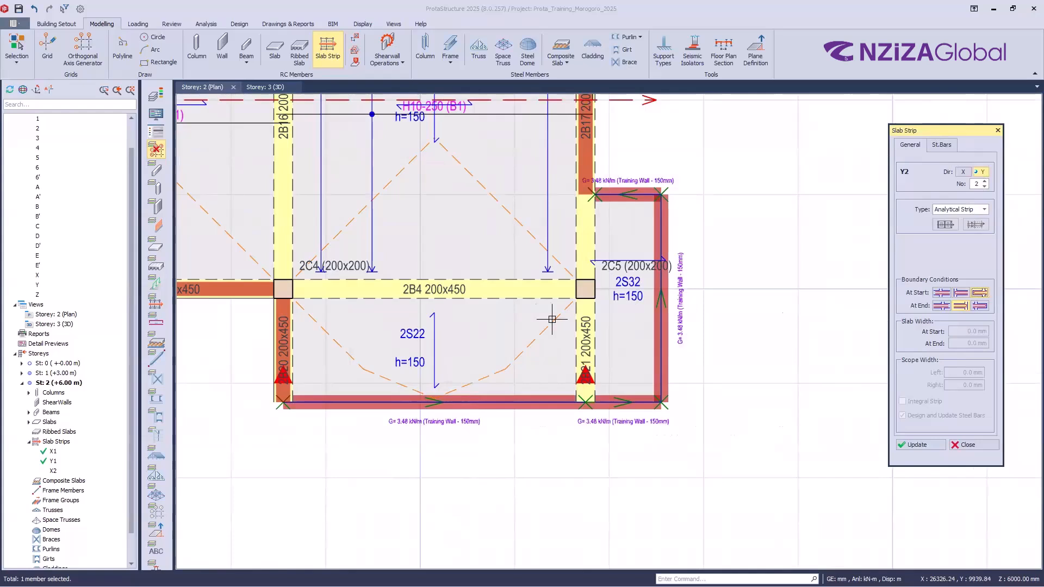
key(ctrl)
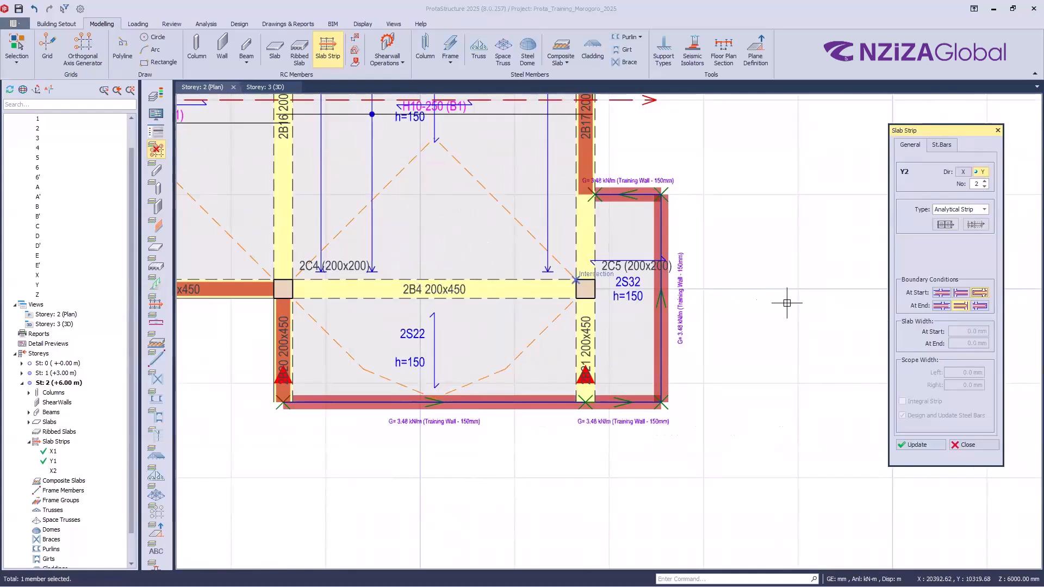
click(942, 306)
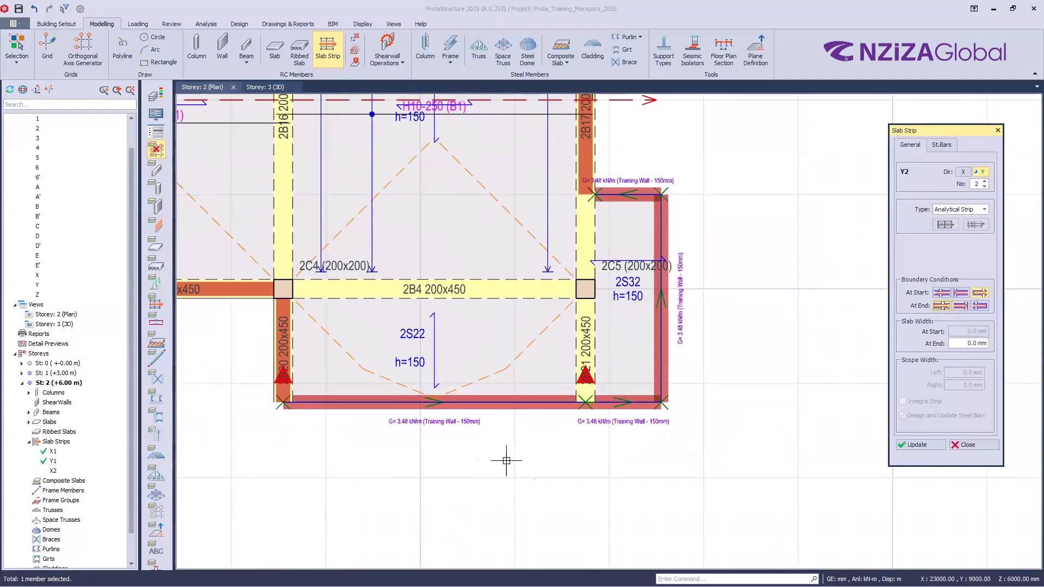
click(459, 441)
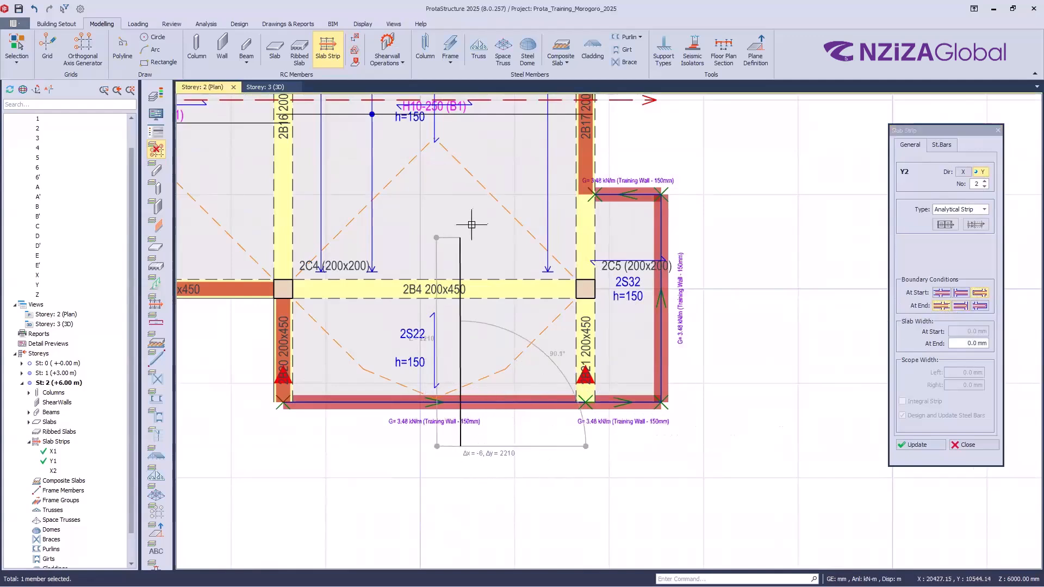
click(460, 233)
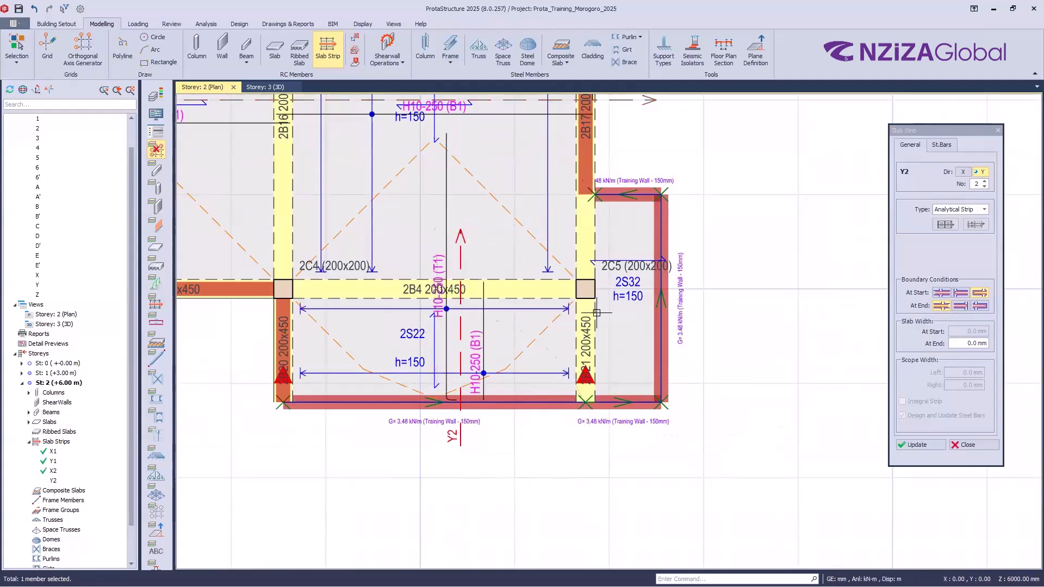
scroll(562, 484, up, 3)
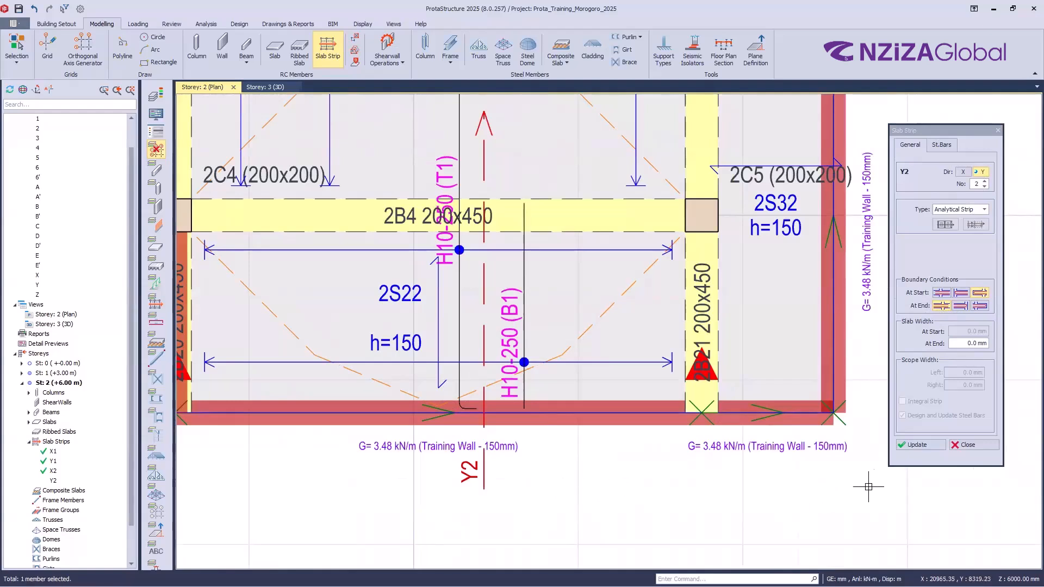
click(967, 444)
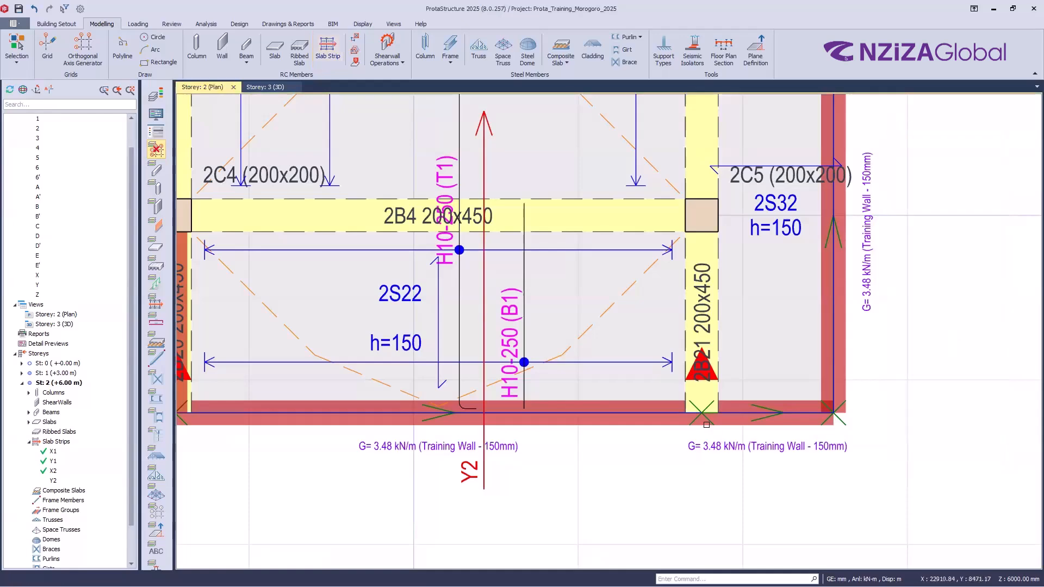
- Examine the top and bottom steel bars of the Y-direction strip in cantilever slab 2S22
scroll(712, 427, down, 5)
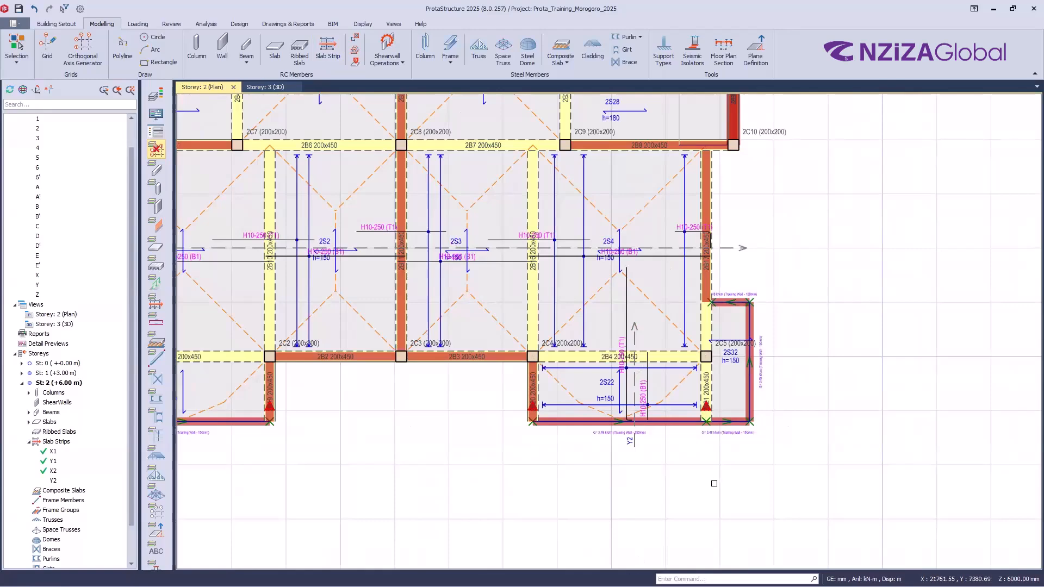
scroll(655, 461, up, 2)
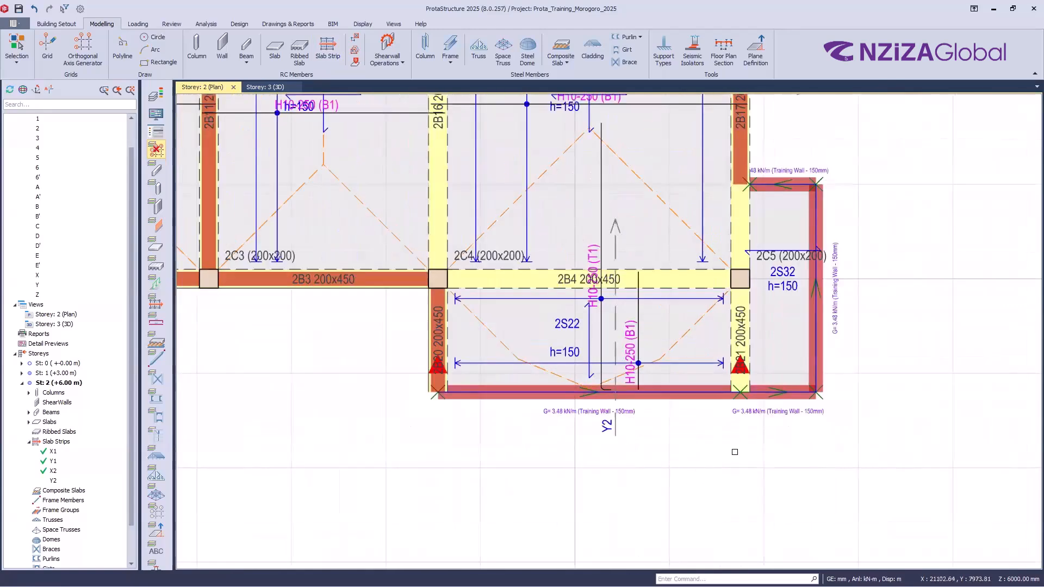
scroll(716, 455, up, 1)
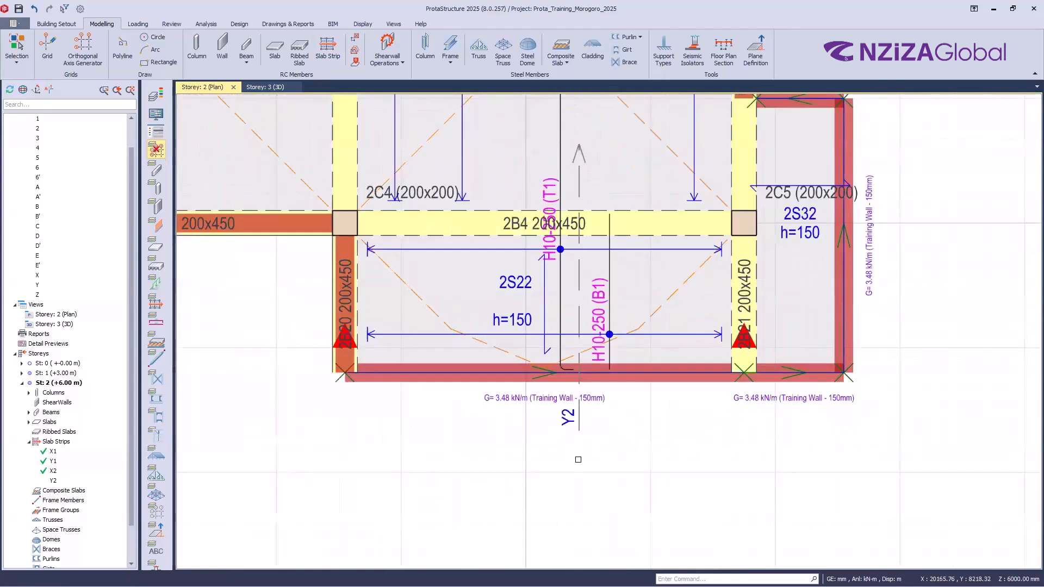
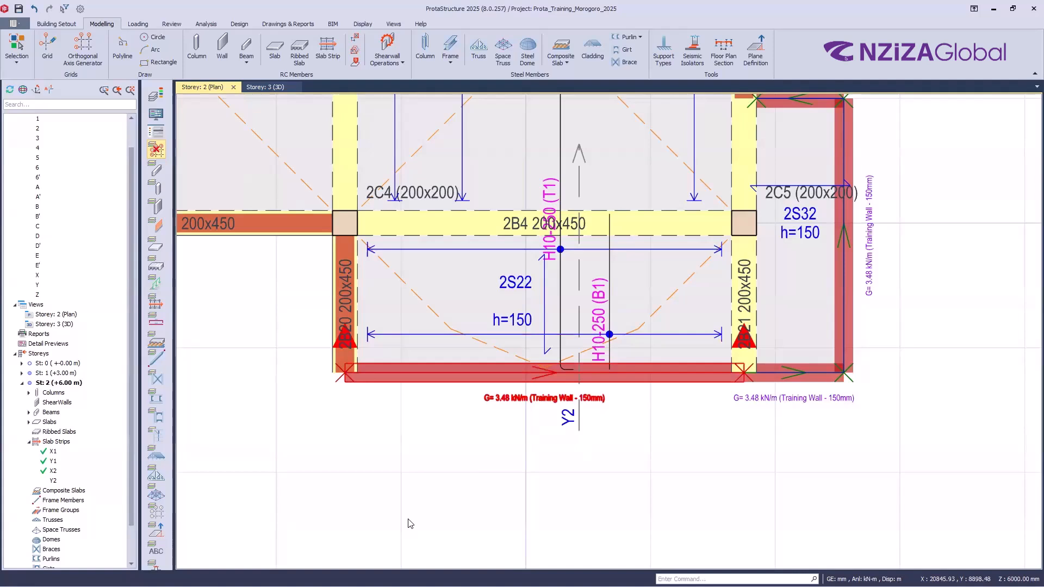
- Clear the selection and examine the layout of the slab strips across the storey 2 plan
key(Escape)
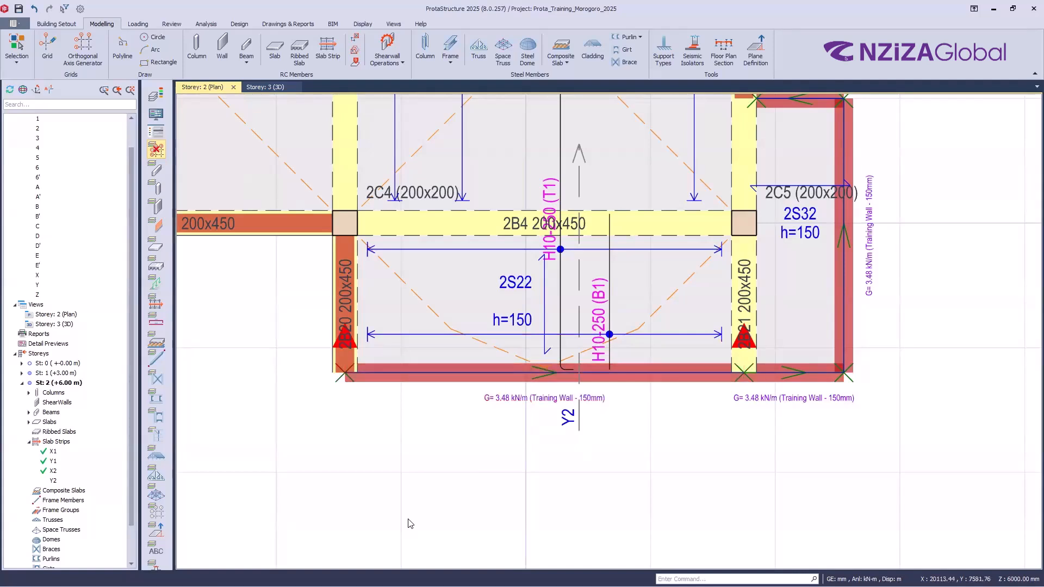
key(alt+Tab)
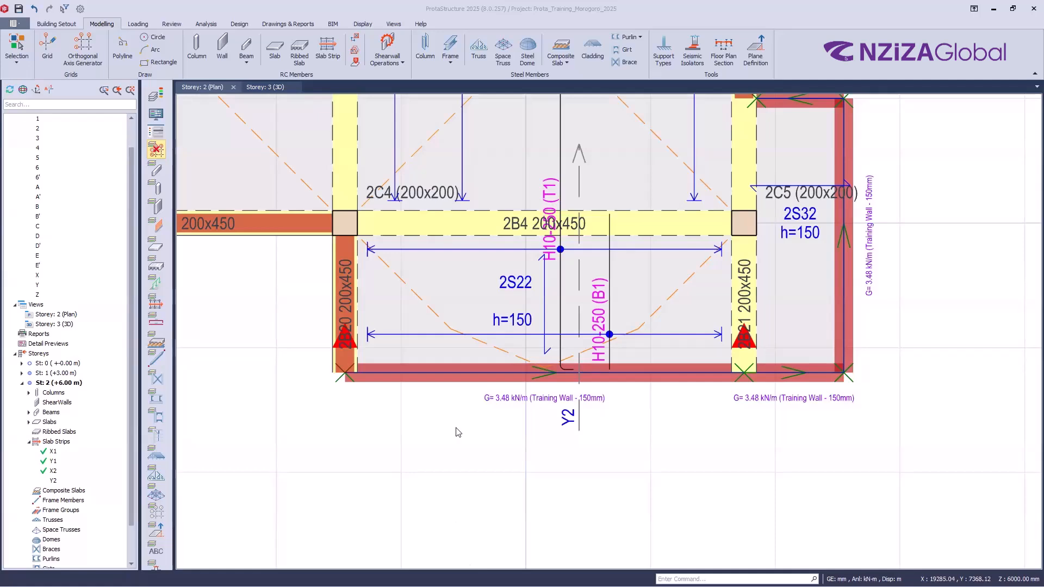
scroll(541, 305, down, 5)
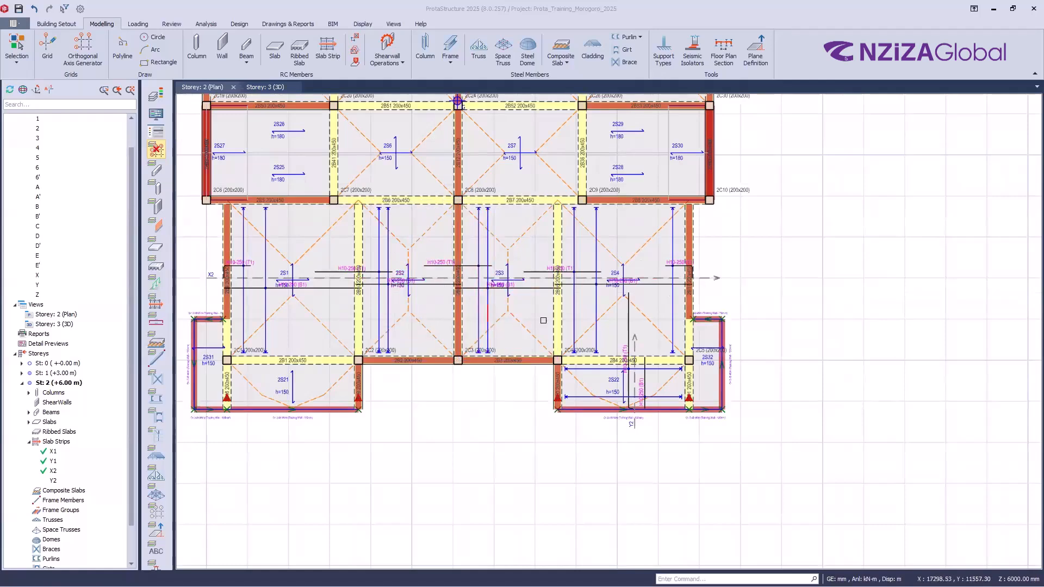
scroll(580, 488, down, 1)
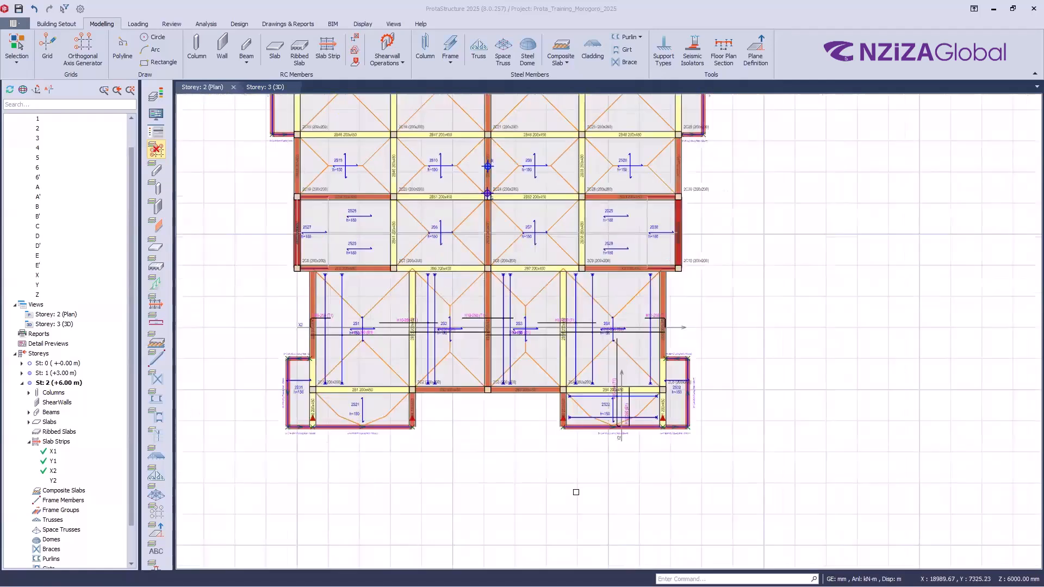
scroll(544, 293, down, 2)
scroll(514, 374, up, 3)
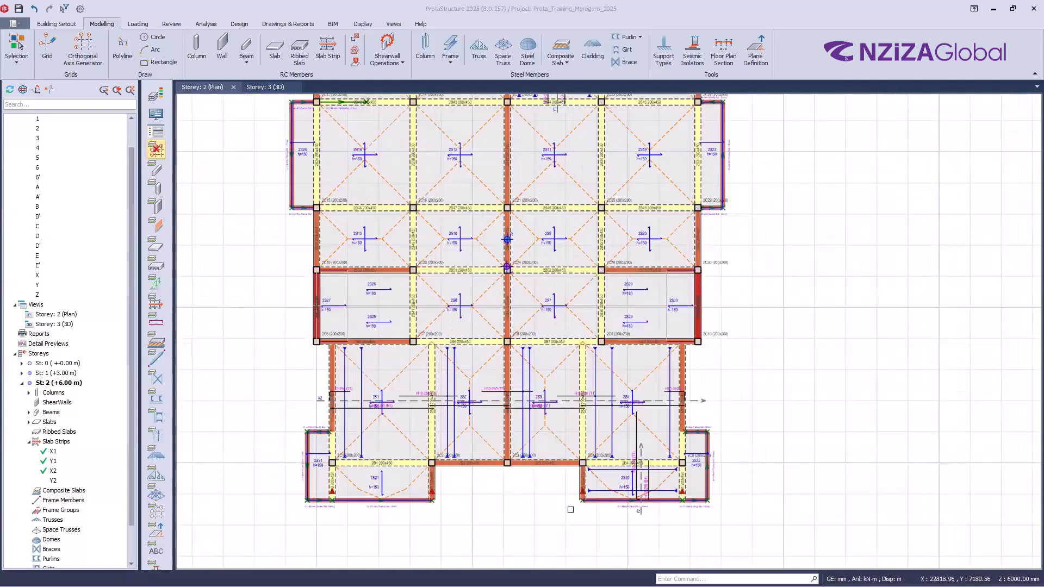
middle_drag(545, 499, 565, 529)
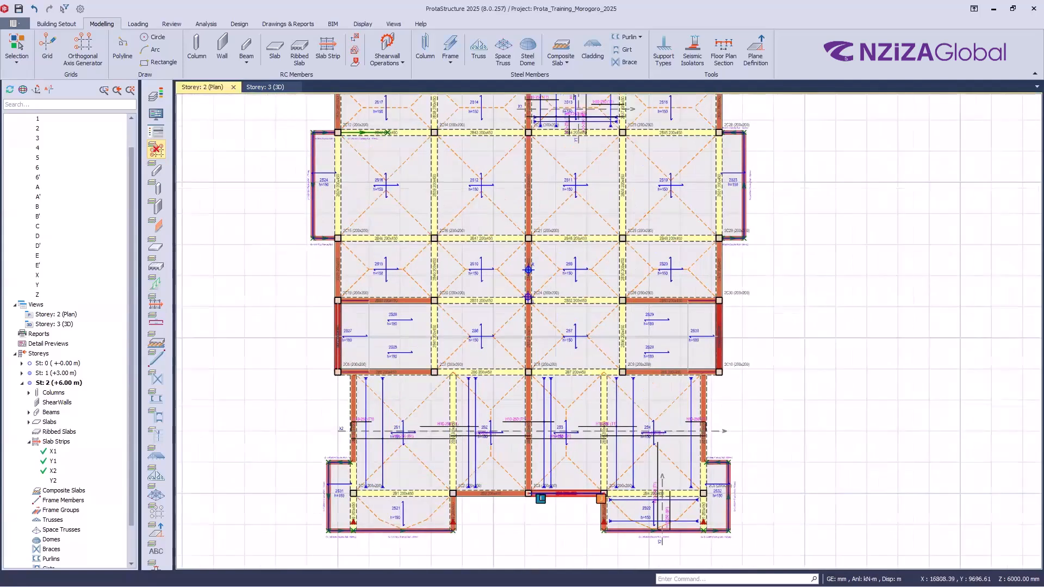
scroll(405, 347, down, 1)
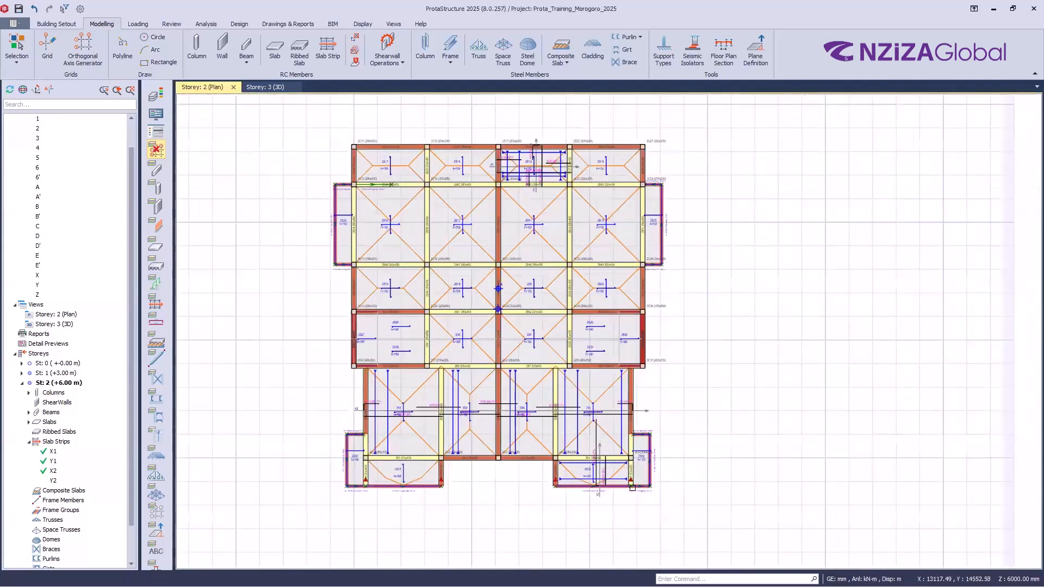
scroll(631, 494, up, 1)
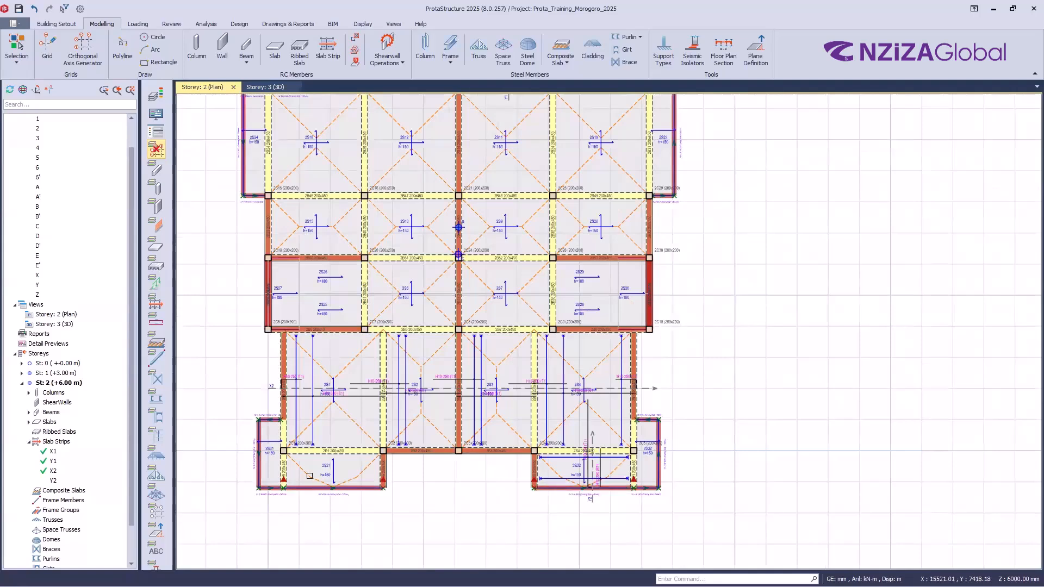
scroll(478, 492, down, 1)
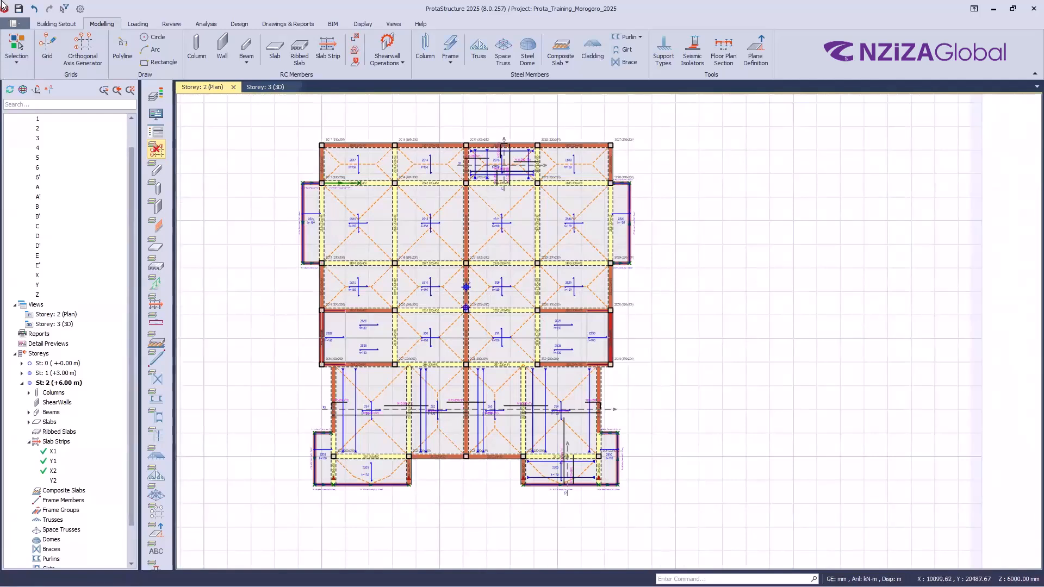
- Open Slab Analysis and Design for the reinforced concrete slab strips and place its window over the plan
click(244, 25)
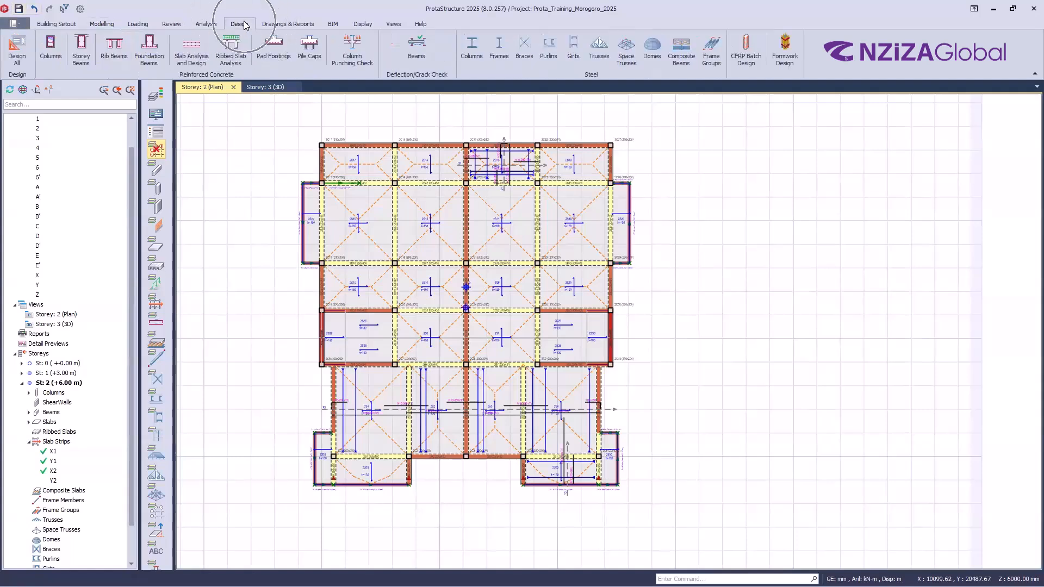
click(188, 64)
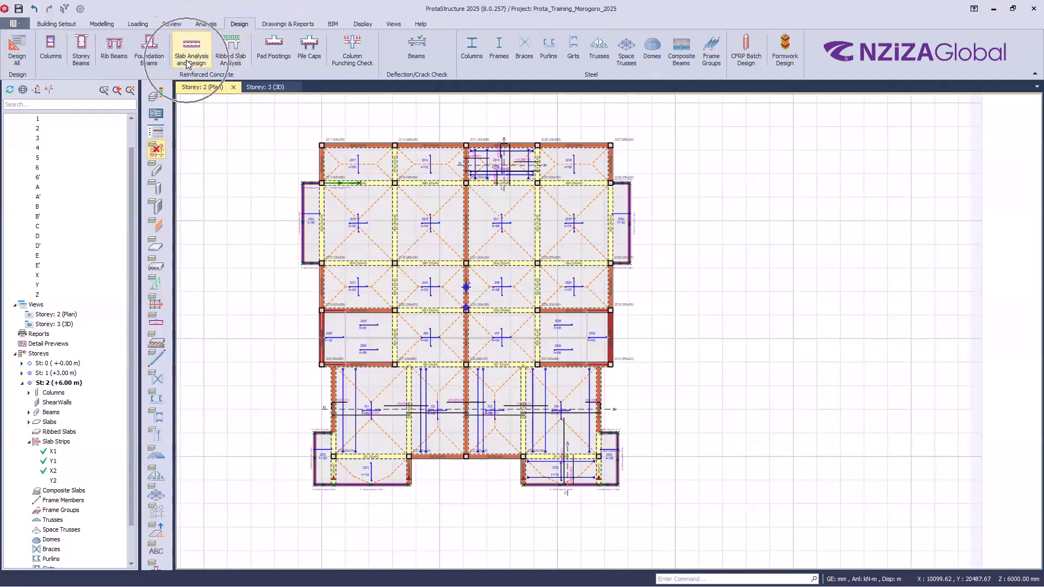
click(186, 61)
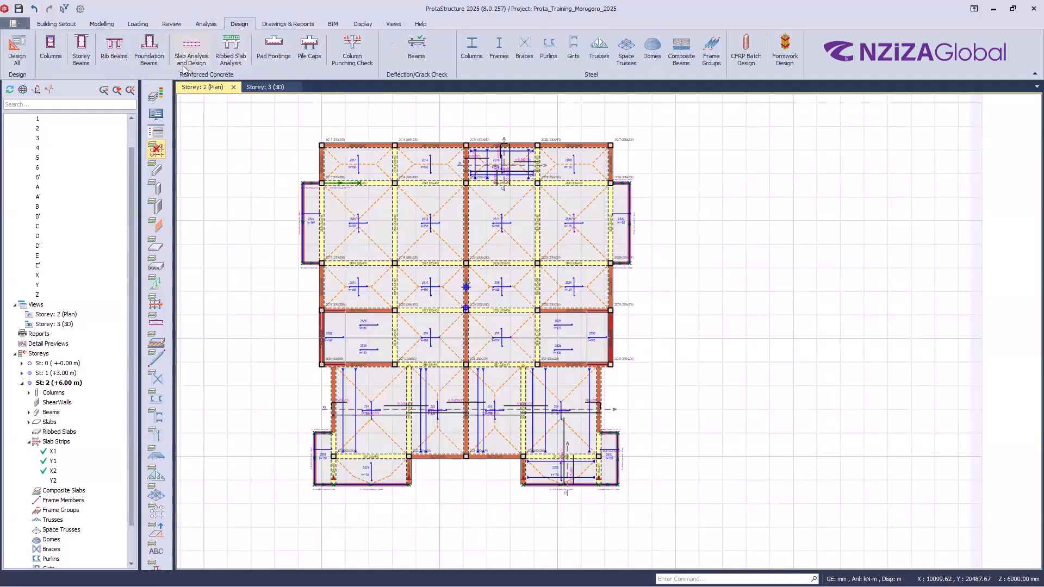
click(245, 29)
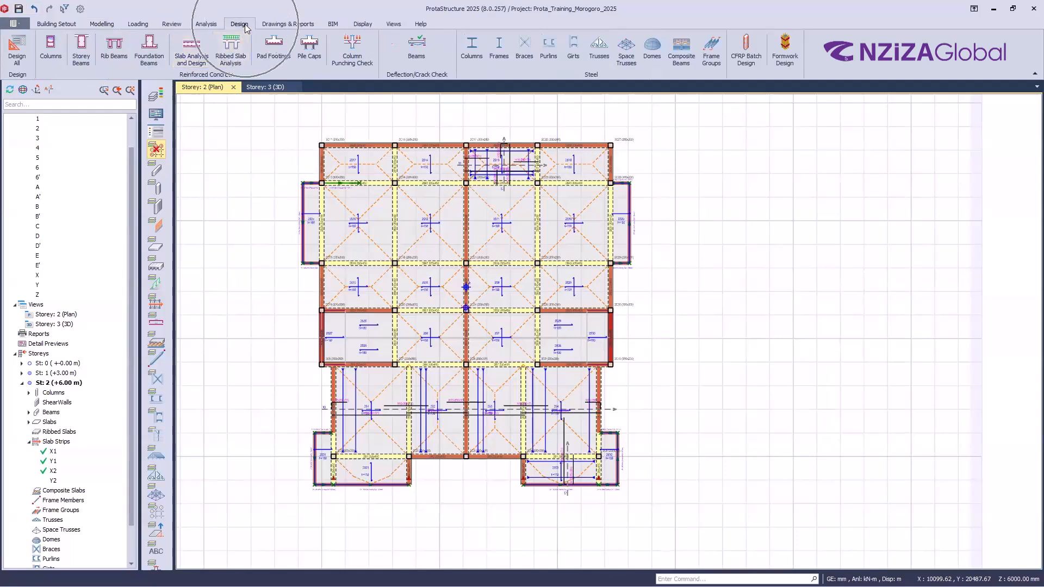
click(186, 65)
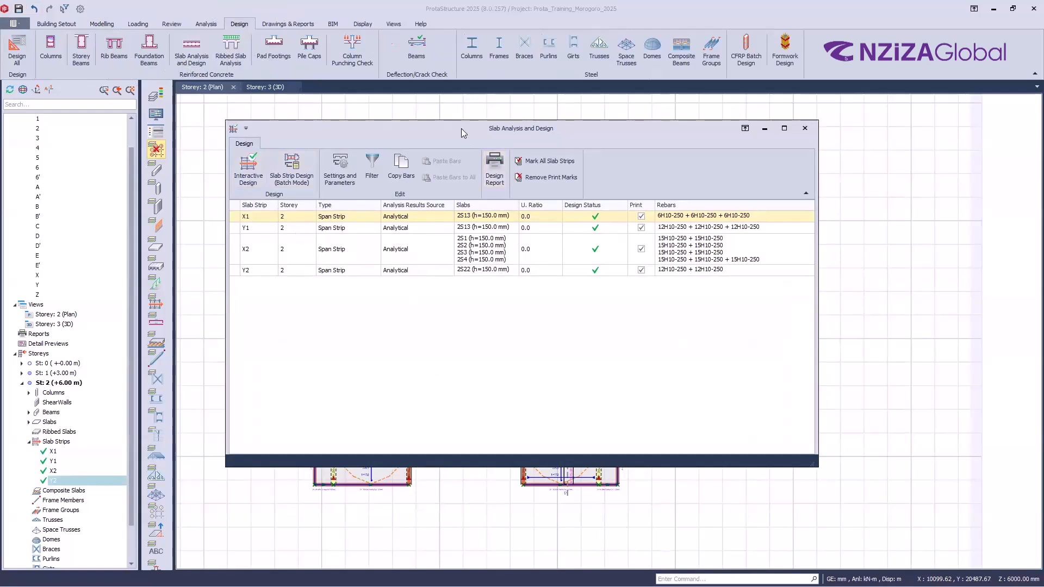
drag(461, 128, 781, 155)
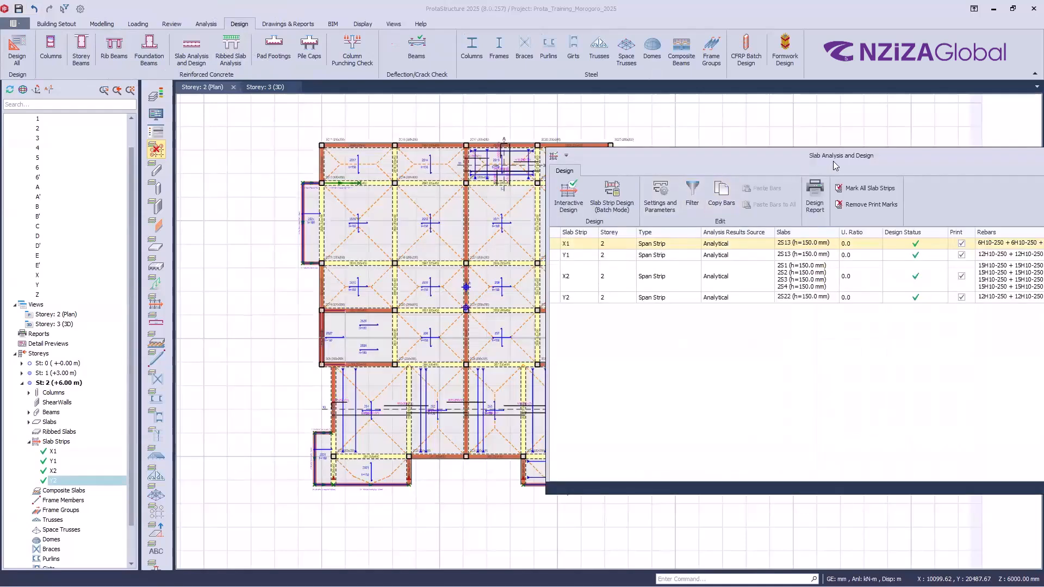
drag(835, 158, 528, 140)
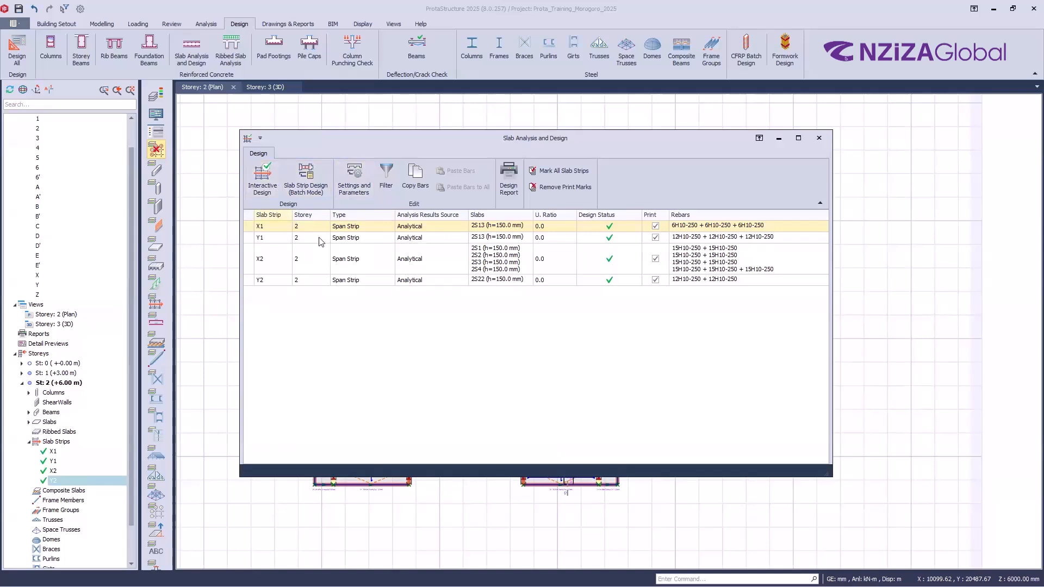
- Review the interactive design of strip X1 and its reinforcement selection options, leaving without running a redesign
click(265, 188)
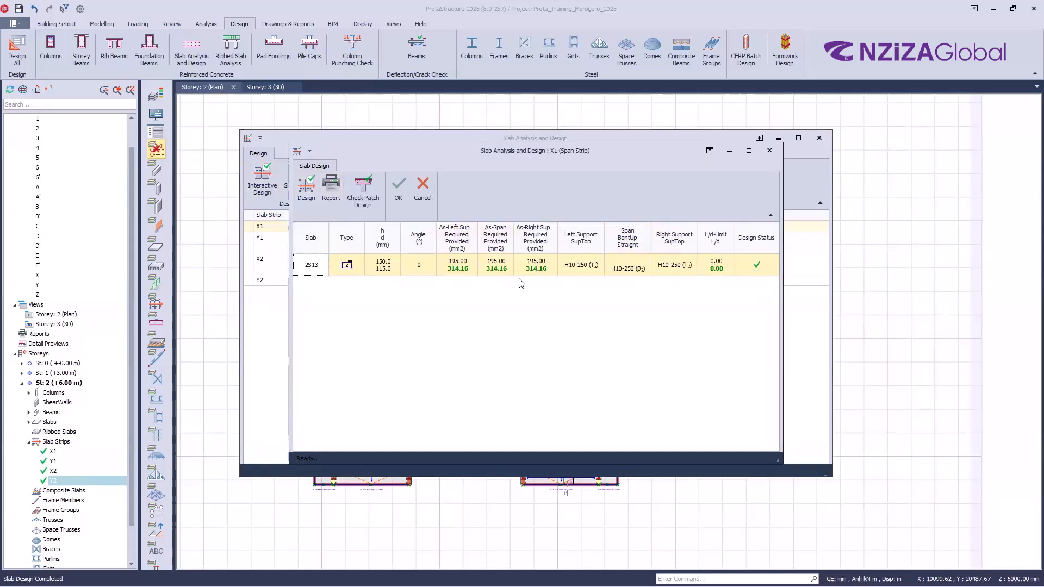
click(307, 196)
key(ctrl)
key(ctrl)
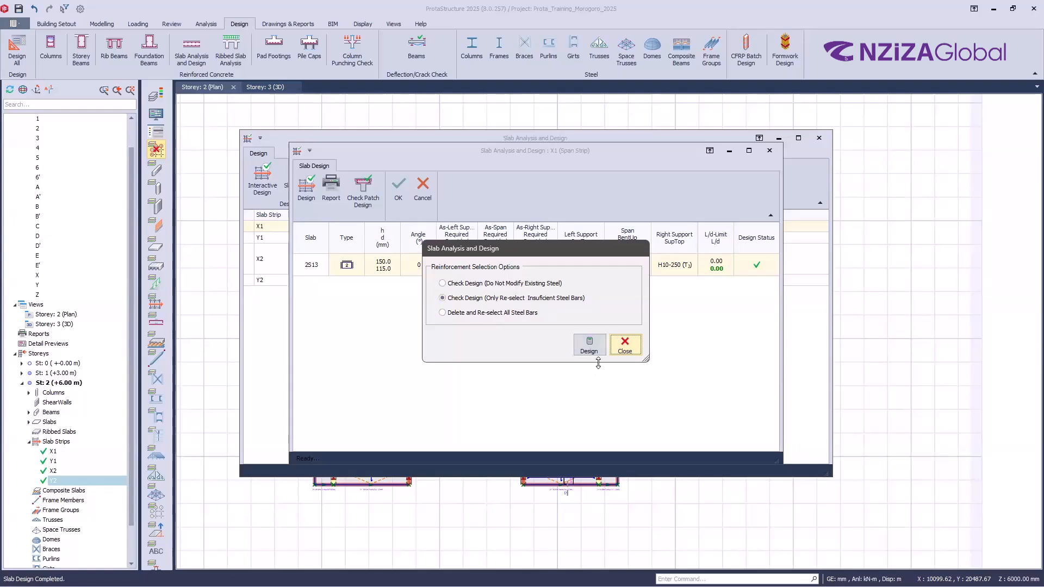
click(624, 348)
click(422, 187)
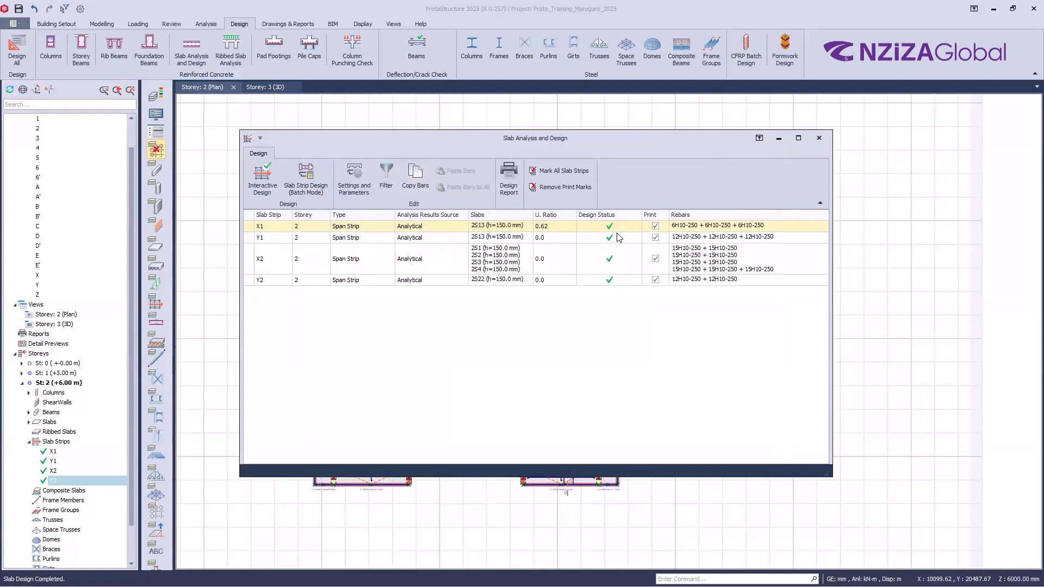
- Redesign strip X1 interactively with all steel bars deleted and re-selected, and accept the design
click(263, 196)
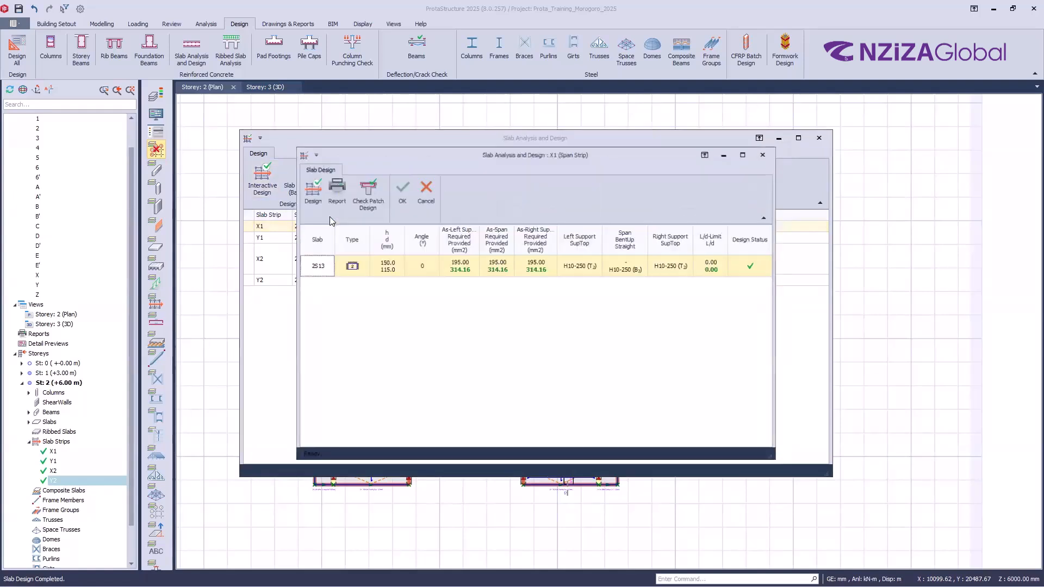
click(308, 189)
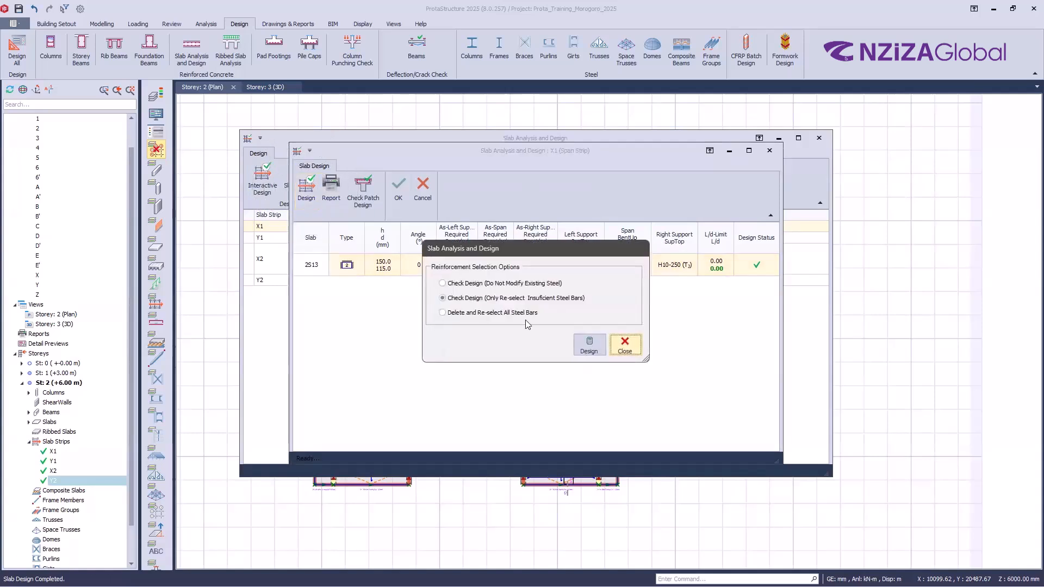
click(543, 313)
click(588, 342)
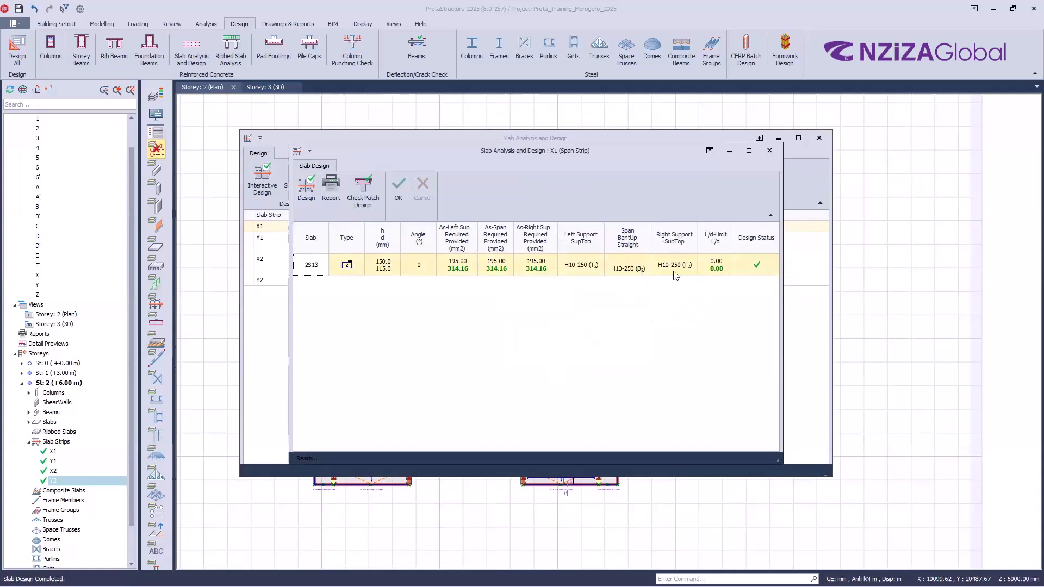
click(395, 199)
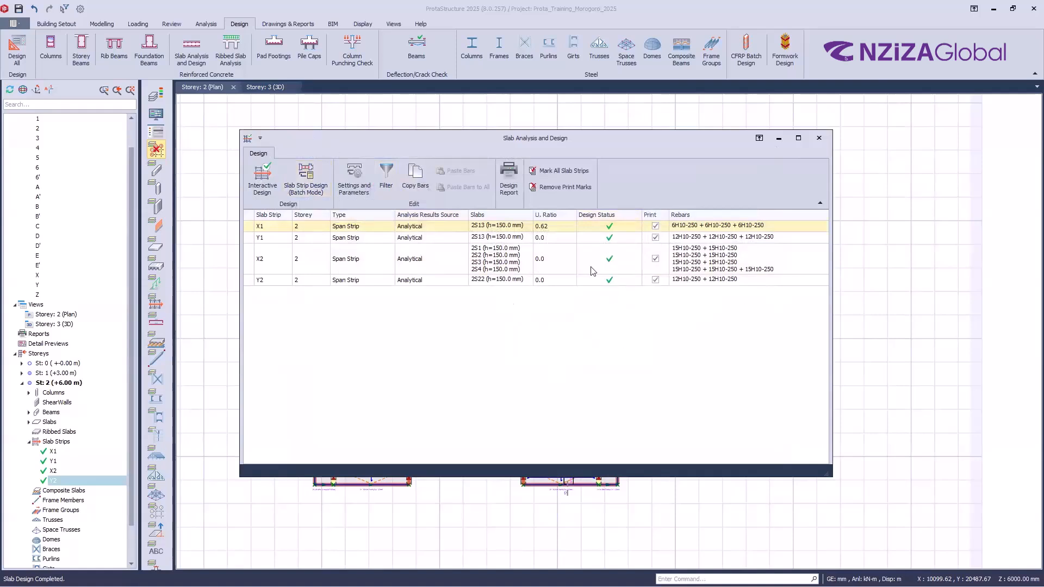
- Batch design the slab strips of all storeys with the Delete and Re-select All Steel Bars option
click(292, 187)
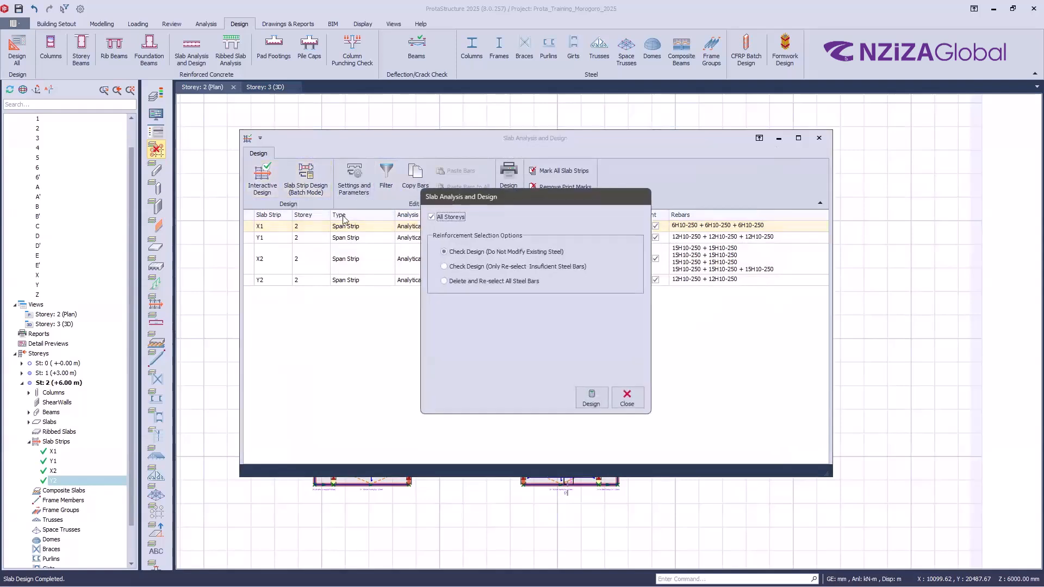
click(604, 404)
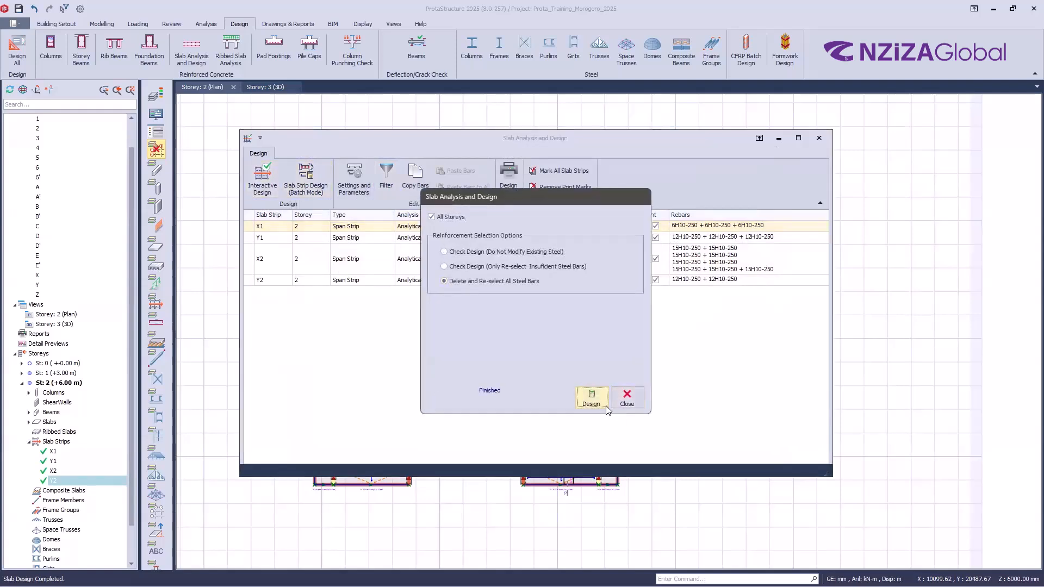
click(626, 397)
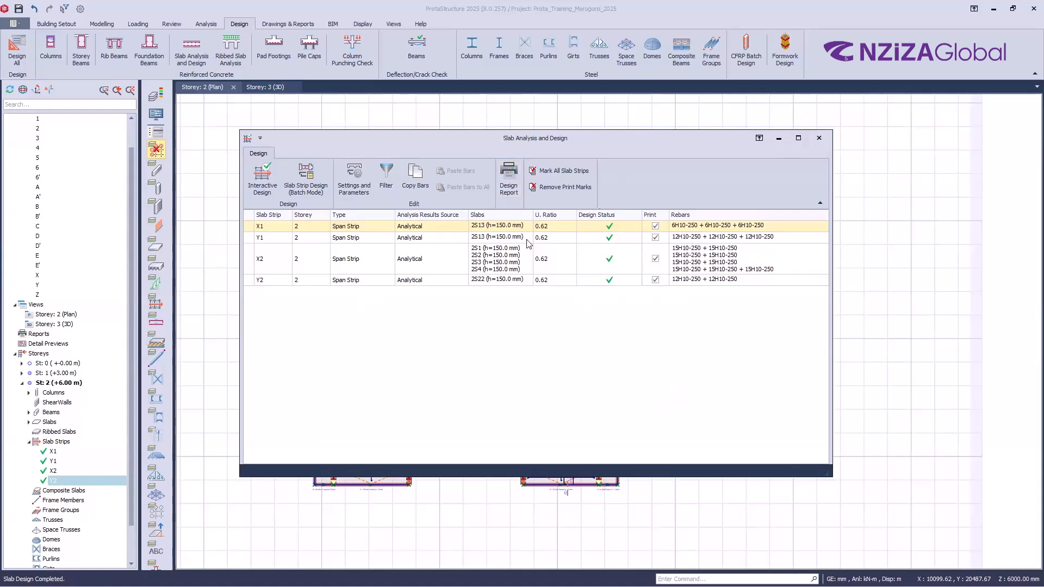
- Generate the slab reinforcement design report and look through the design tables of strips X1, Y1 and X2
click(507, 189)
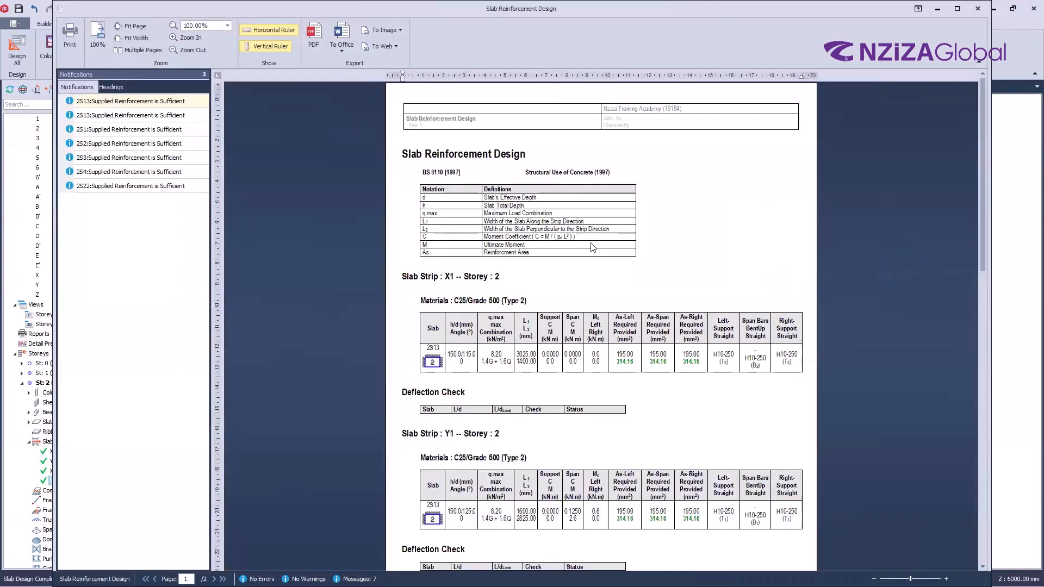
ctrl+scroll(592, 247, up, 2)
ctrl+scroll(541, 280, up, 2)
scroll(550, 245, down, 3)
scroll(550, 316, down, 8)
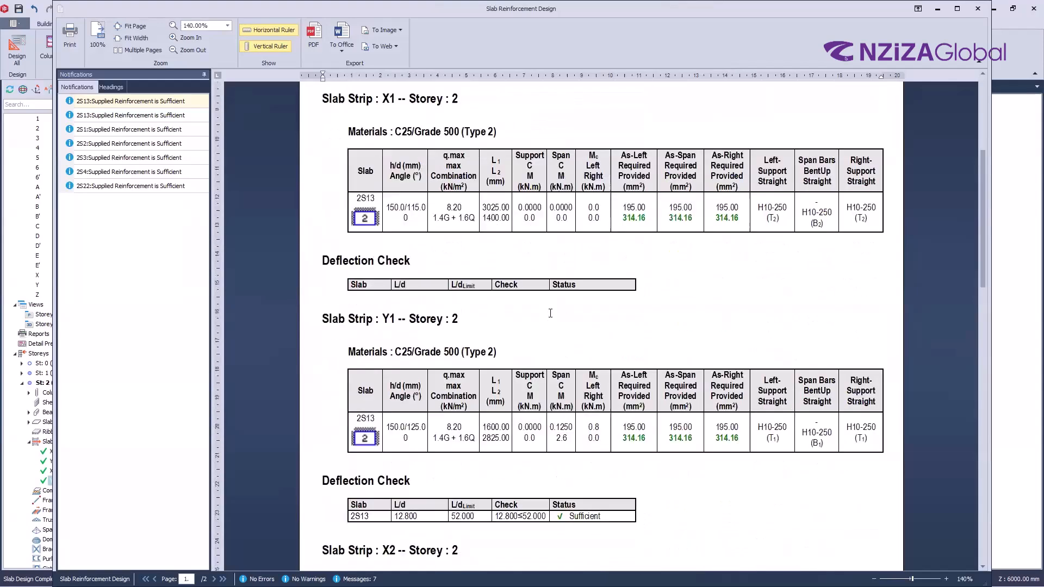
scroll(545, 318, up, 1)
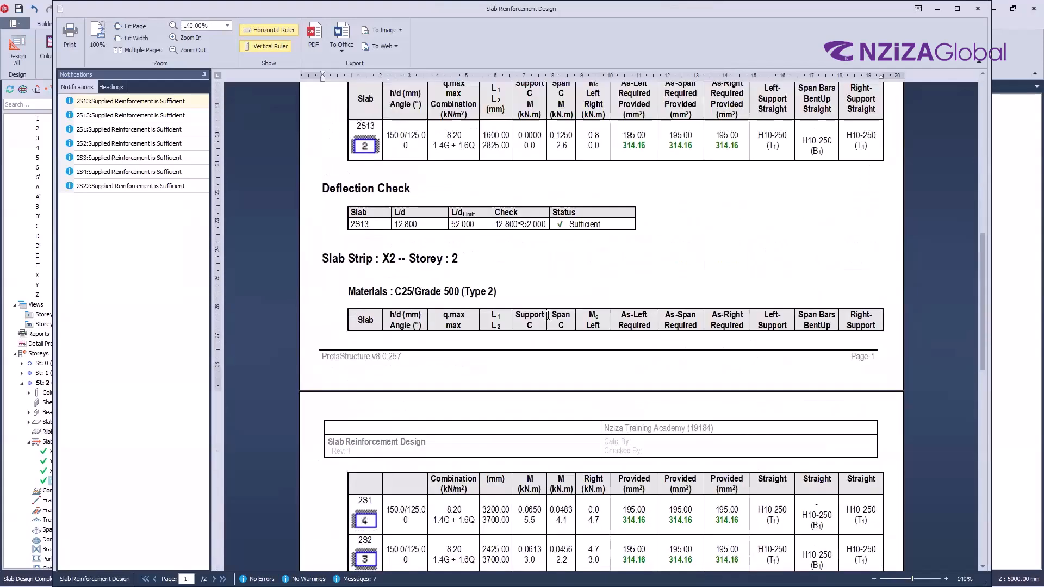
scroll(541, 320, down, 2)
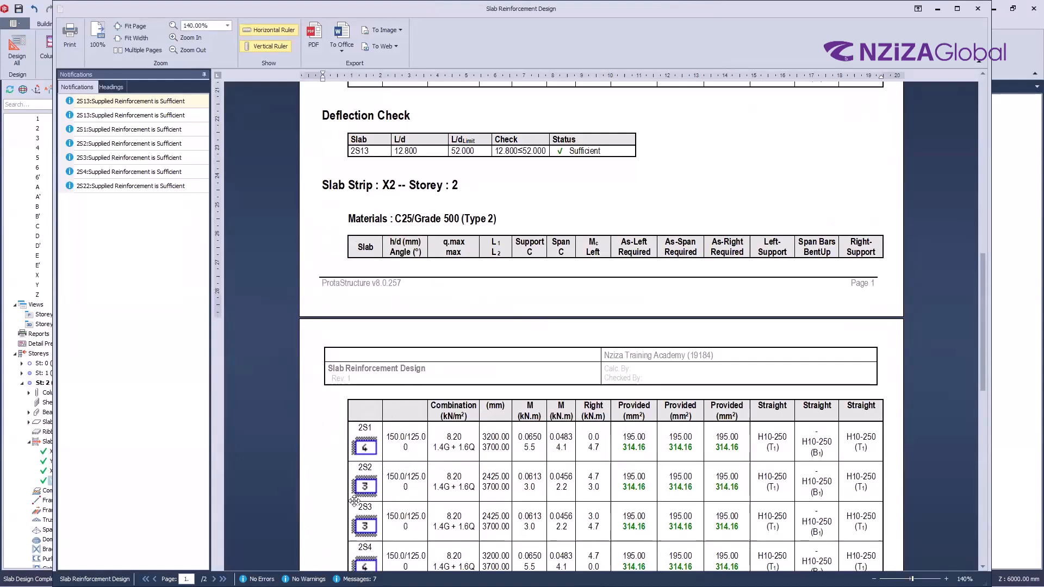
scroll(358, 498, up, 1)
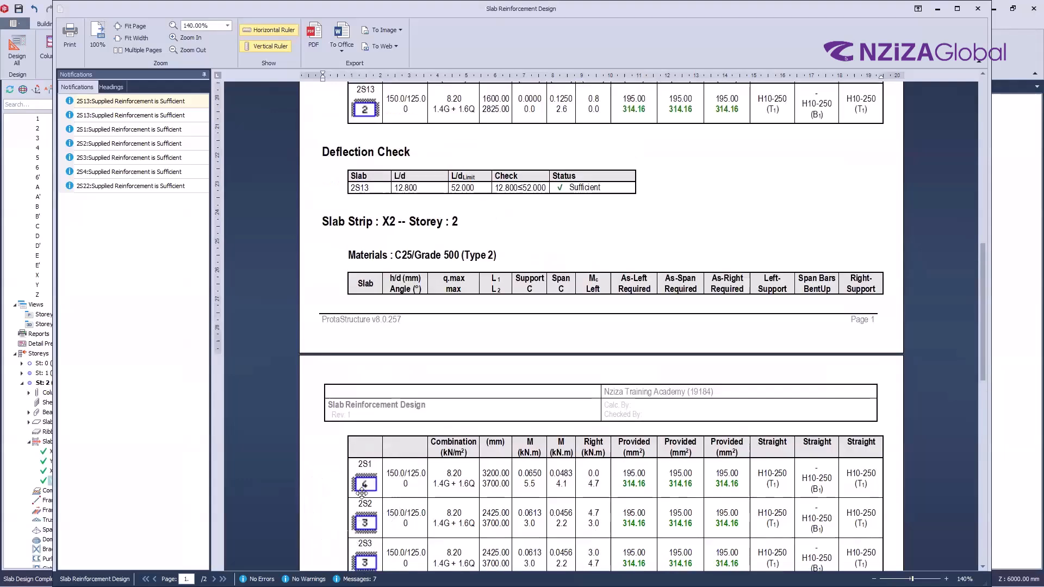
scroll(362, 493, down, 2)
scroll(407, 285, up, 6)
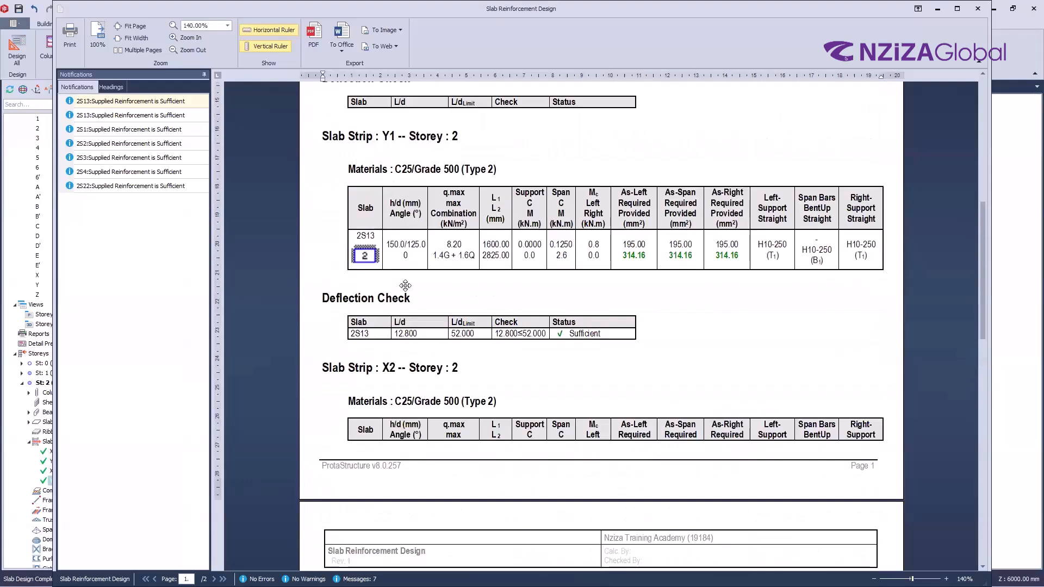
- Examine slab 2S13's type, loads, moments and required and provided steel areas in the strip Y1 table
click(365, 248)
click(373, 248)
click(366, 250)
key(ctrl)
key(ctrl)
key(ctrl)
key(ctrl)
key(ctrl)
key(ctrl)
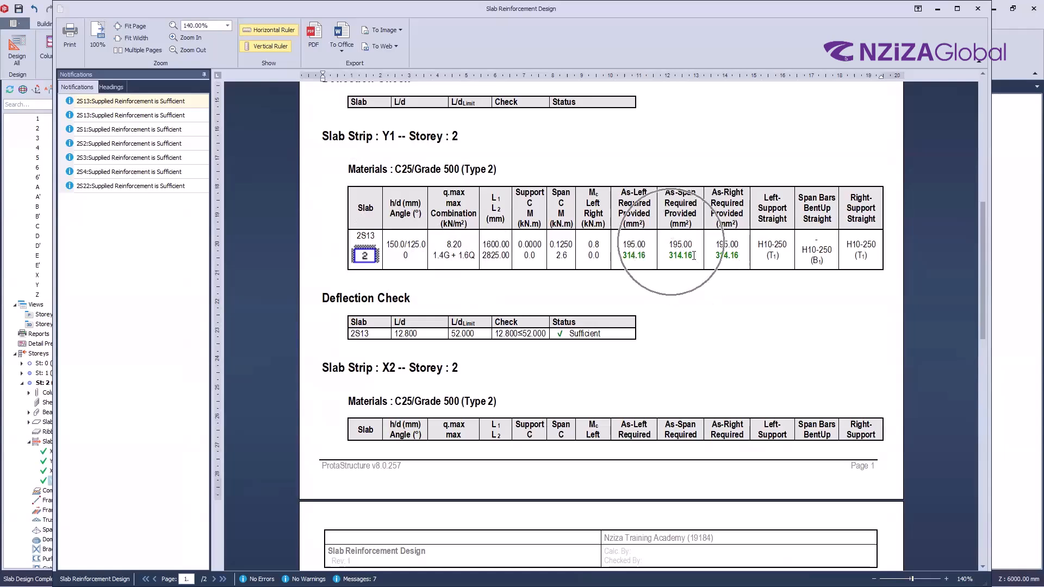
key(ctrl)
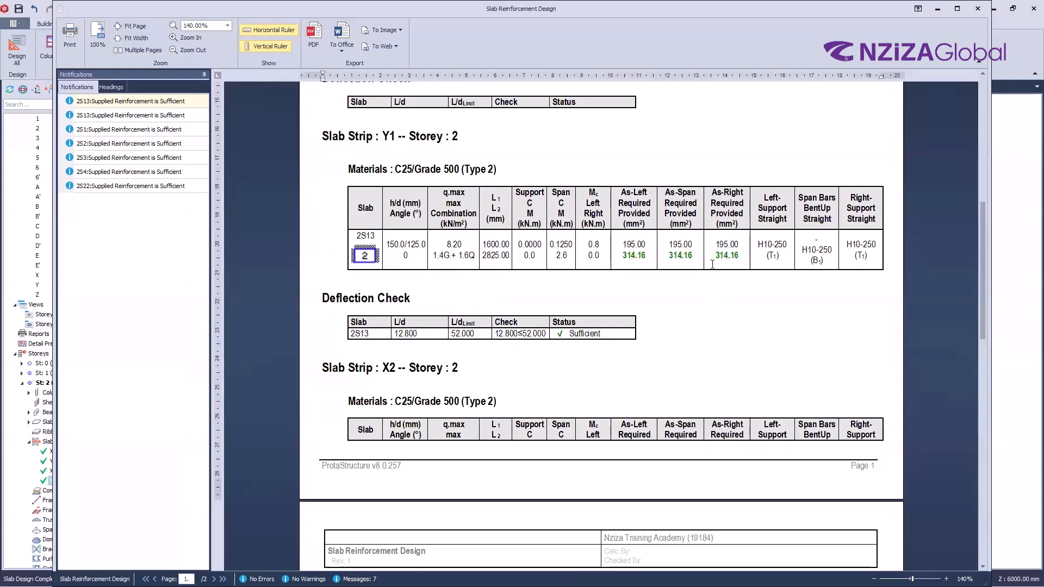
- Examine the deflection check of slab 2S13 under strip Y1 in the report
scroll(386, 302, down, 1)
key(ctrl)
key(ctrl)
key(ctrl)
key(ctrl)
key(ctrl)
key(ctrl)
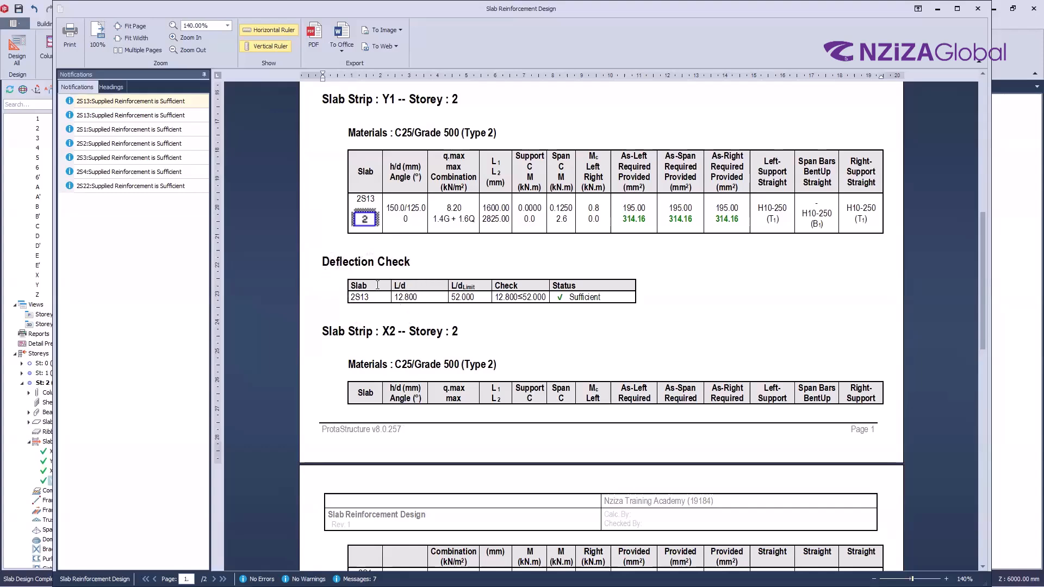
- Review the design tables and deflection checks of strips X2 and Y2 in the slab report and close the report
key(ctrl)
scroll(427, 311, down, 12)
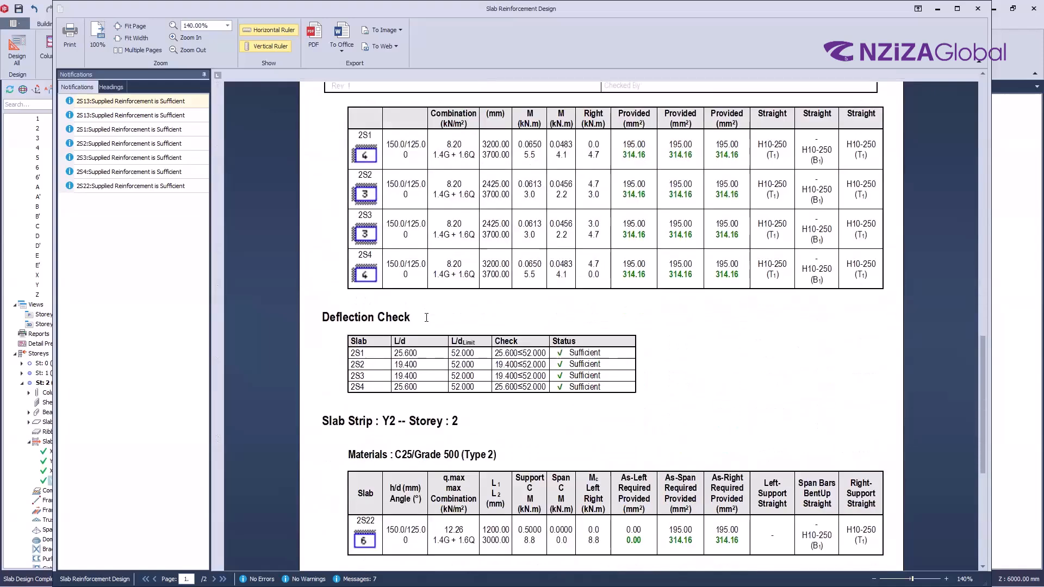
scroll(426, 318, up, 1)
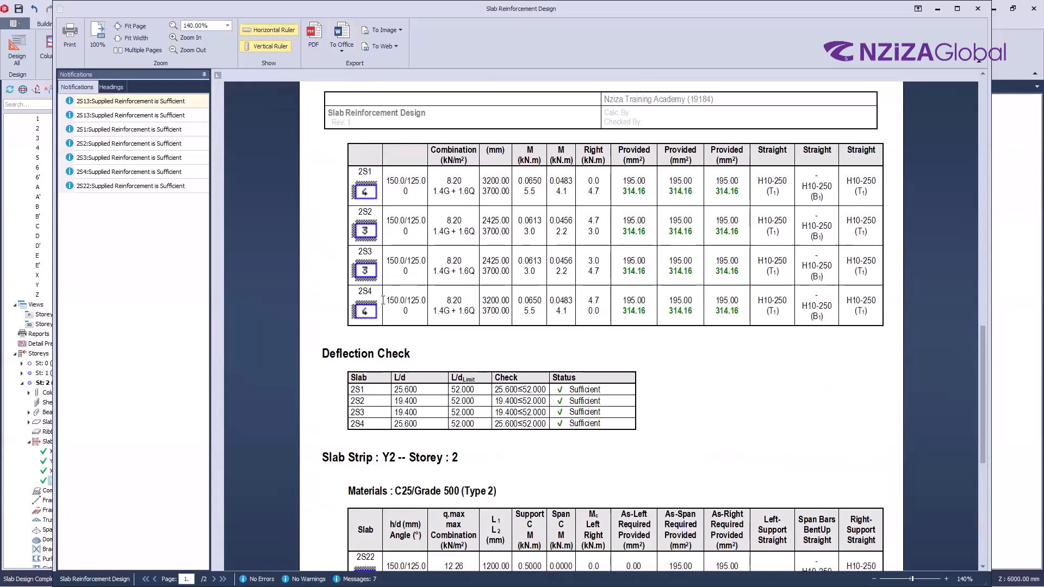
click(979, 15)
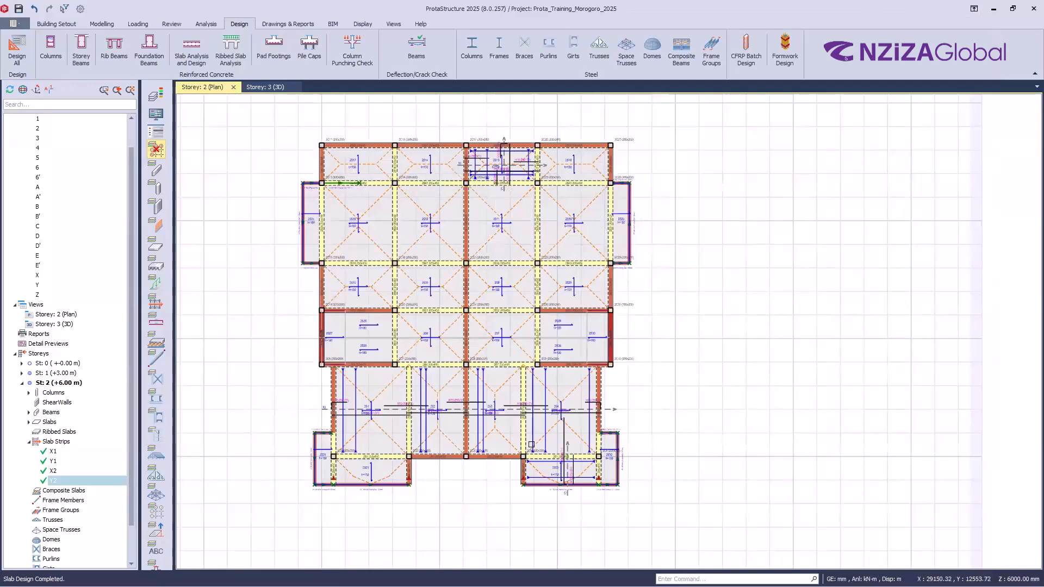
- Examine the top and bottom bars drawn along strip X2 across slabs 2S1 to 2S4 in the storey 2 plan
scroll(613, 390, up, 5)
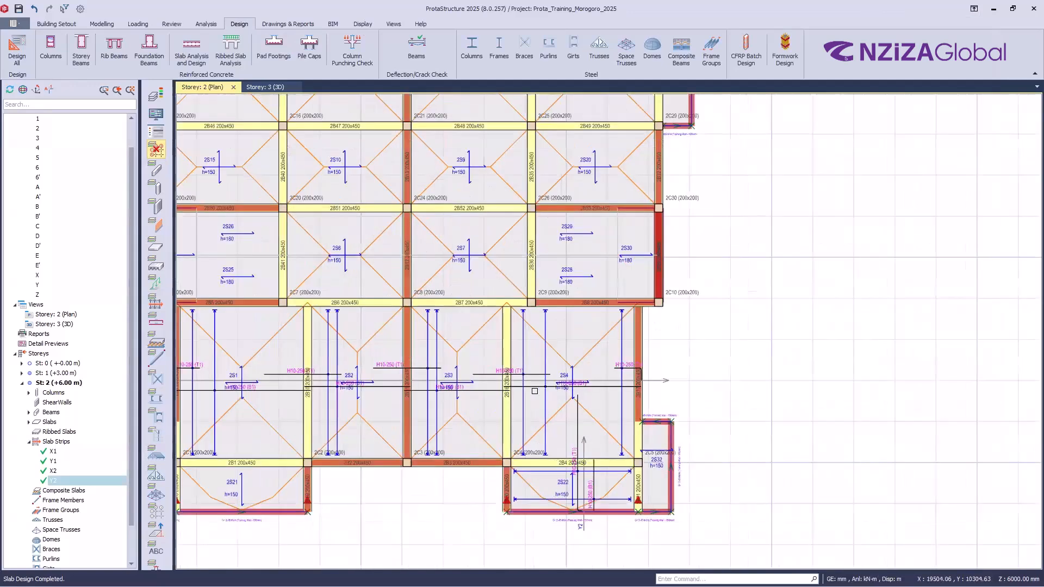
scroll(501, 377, down, 6)
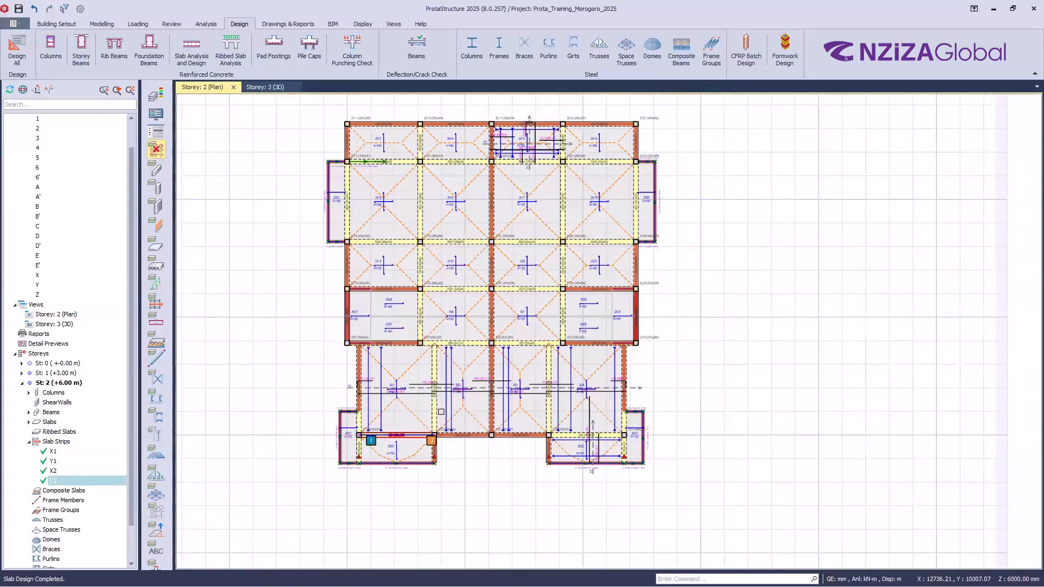
scroll(441, 411, up, 2)
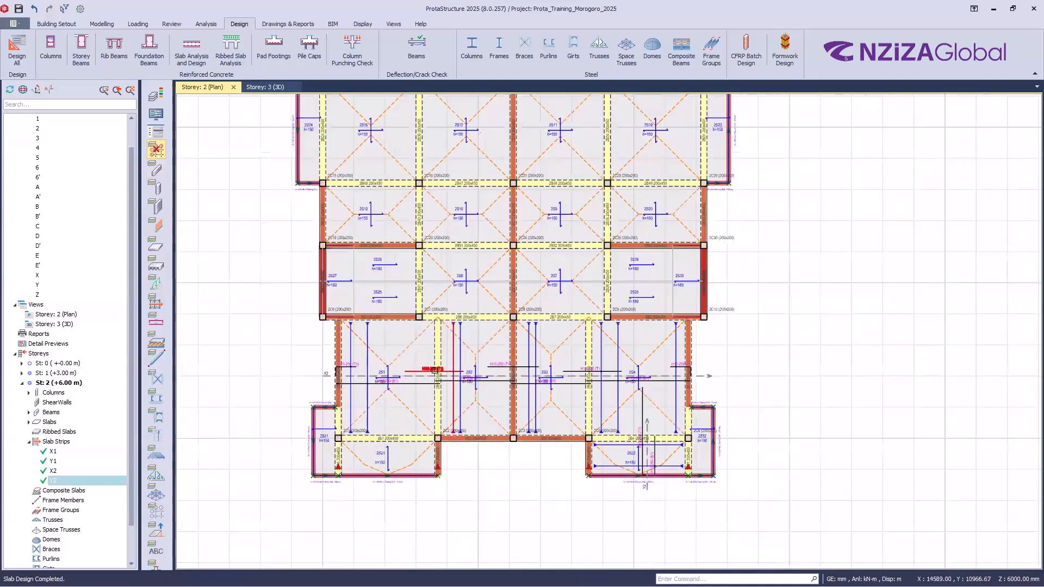
scroll(439, 356, up, 2)
scroll(436, 492, down, 2)
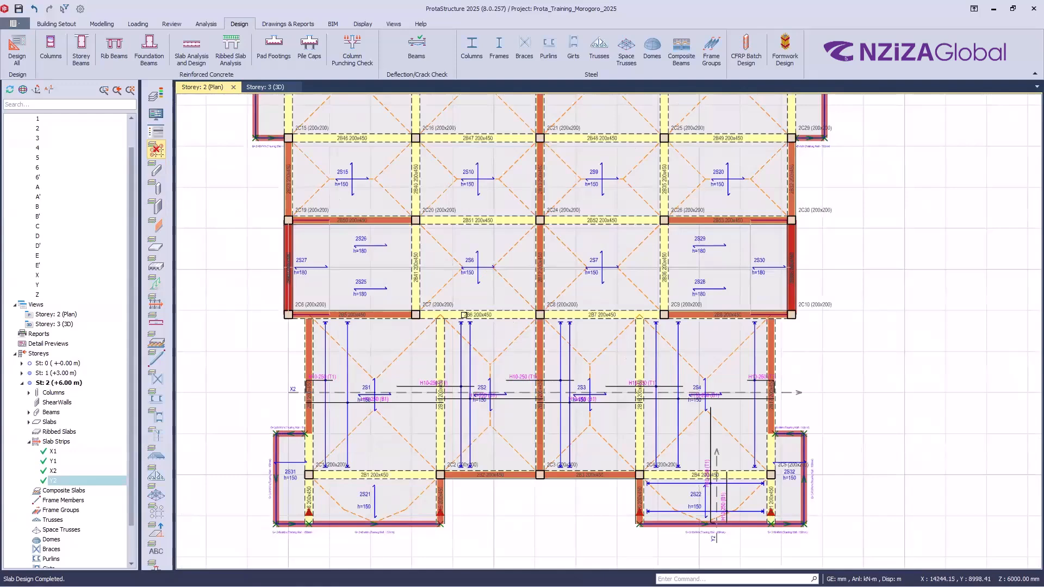
scroll(460, 326, up, 4)
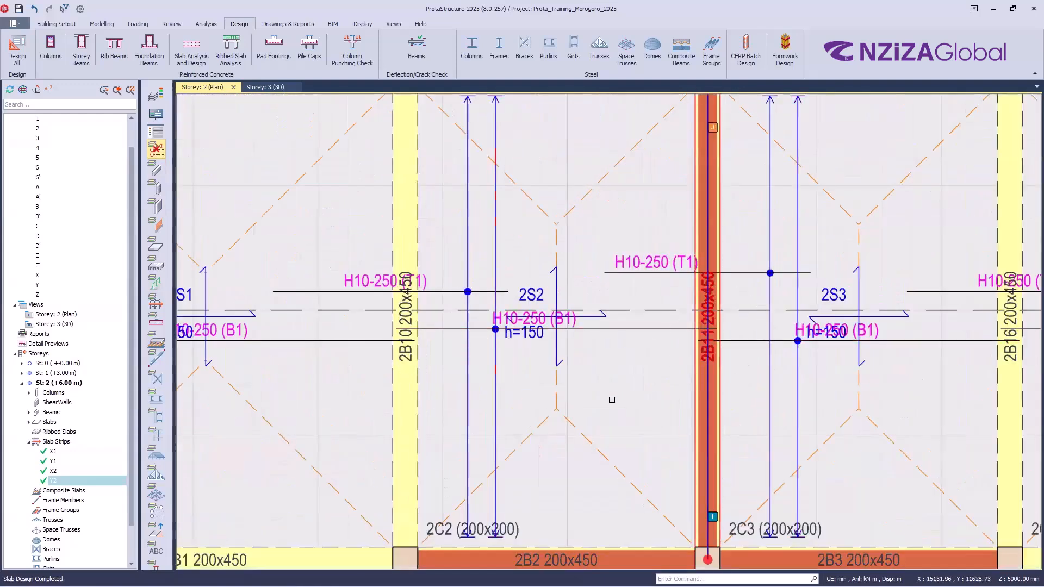
scroll(487, 398, down, 2)
scroll(530, 349, down, 1)
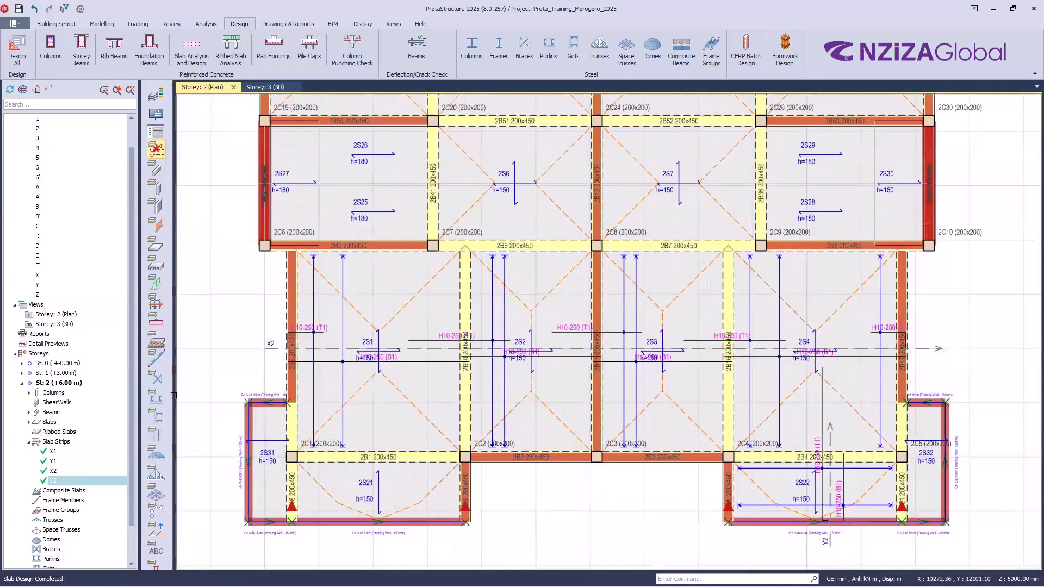
scroll(205, 374, down, 1)
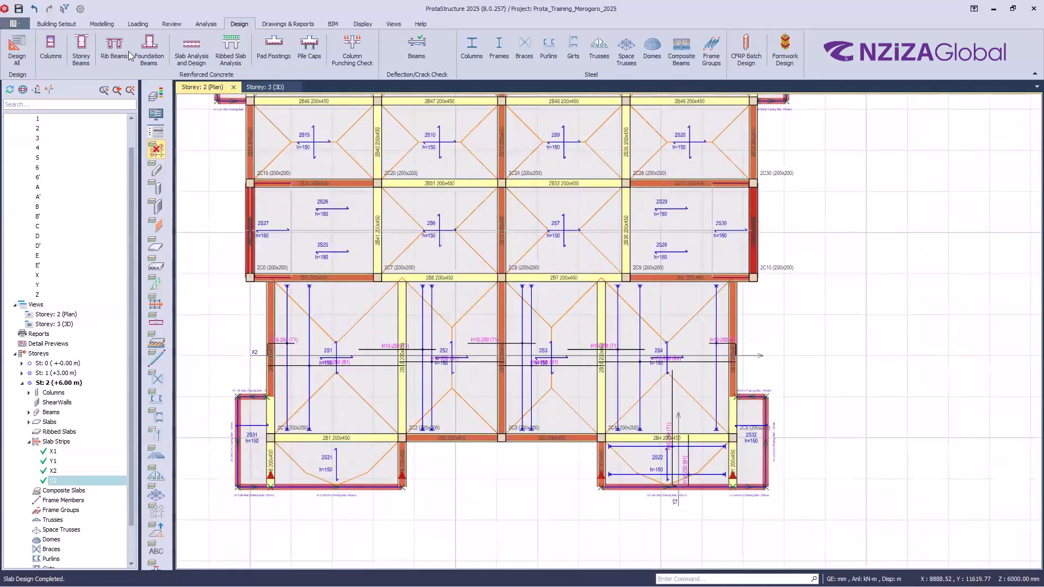
- Set the slab steel pattern to continuous straight top and bottom bars in the slab rebar settings
click(79, 10)
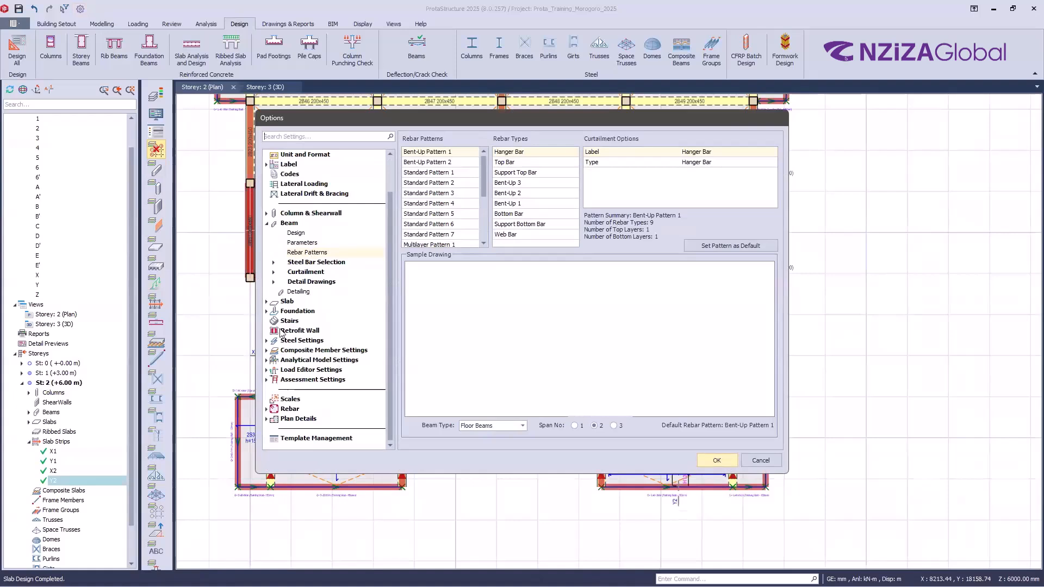
click(286, 301)
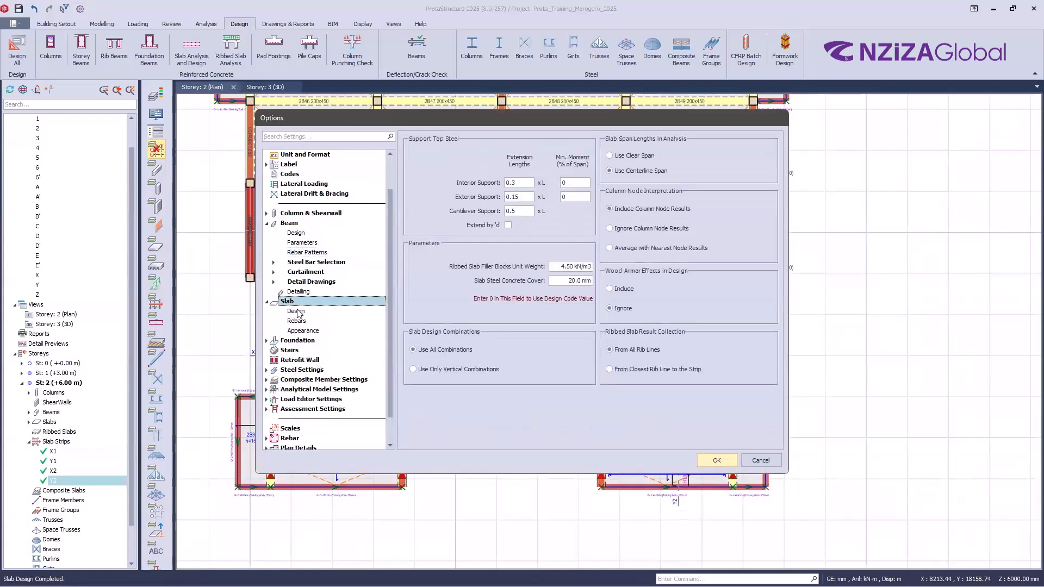
click(296, 321)
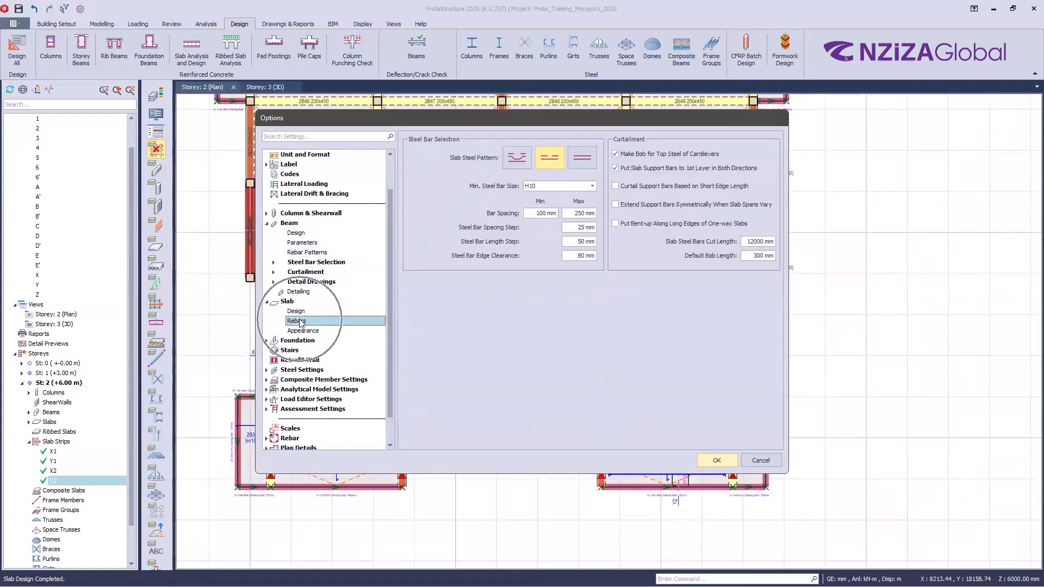
key(ctrl)
key(ctrl)
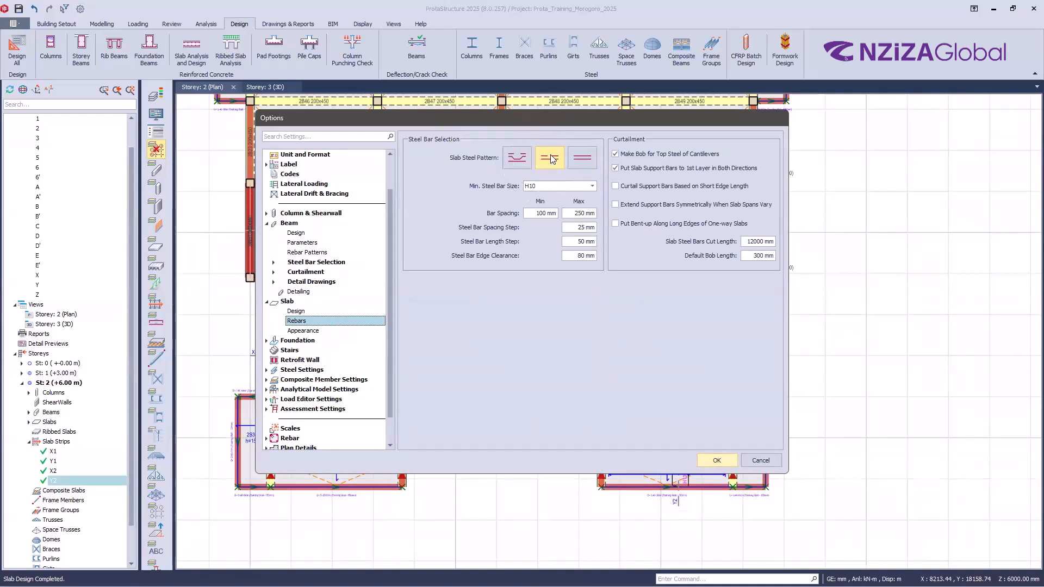
key(ctrl)
key(ctrl)
key(ctrl)
key(ctrl)
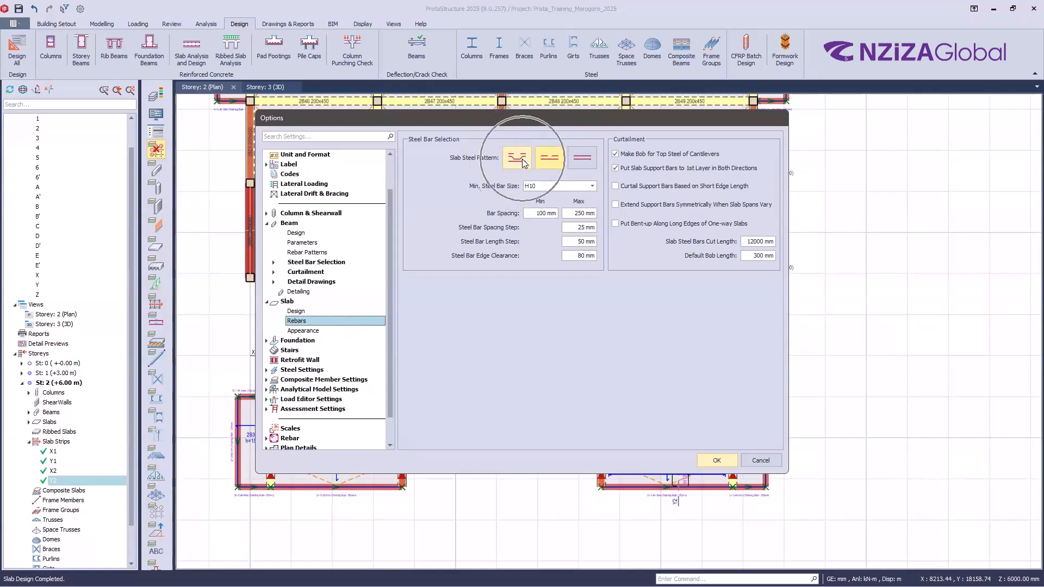
click(582, 163)
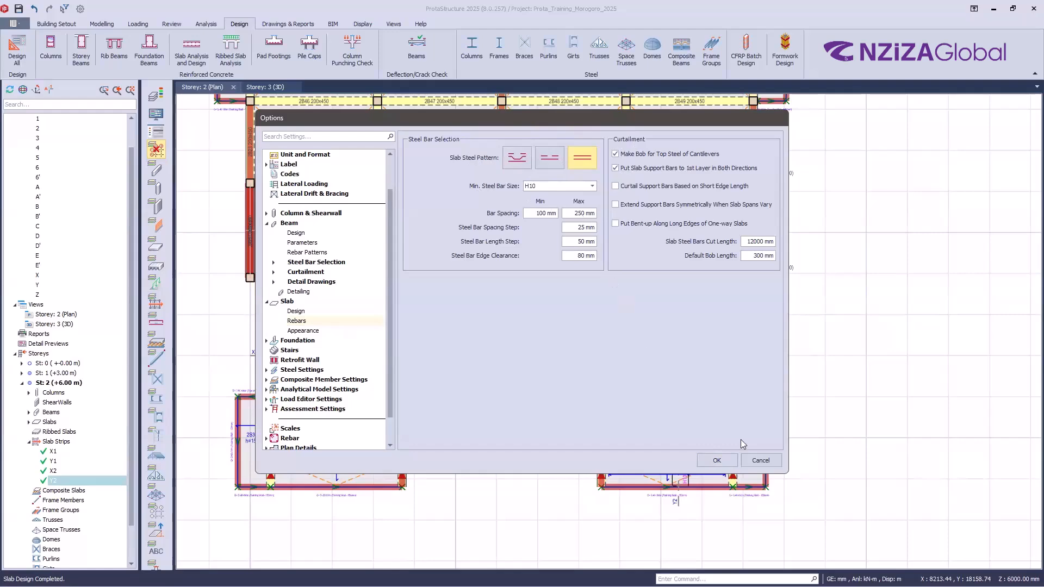
click(718, 461)
- Update the steel bars of slab strip X2 to apply the continuous bar pattern
scroll(418, 380, up, 1)
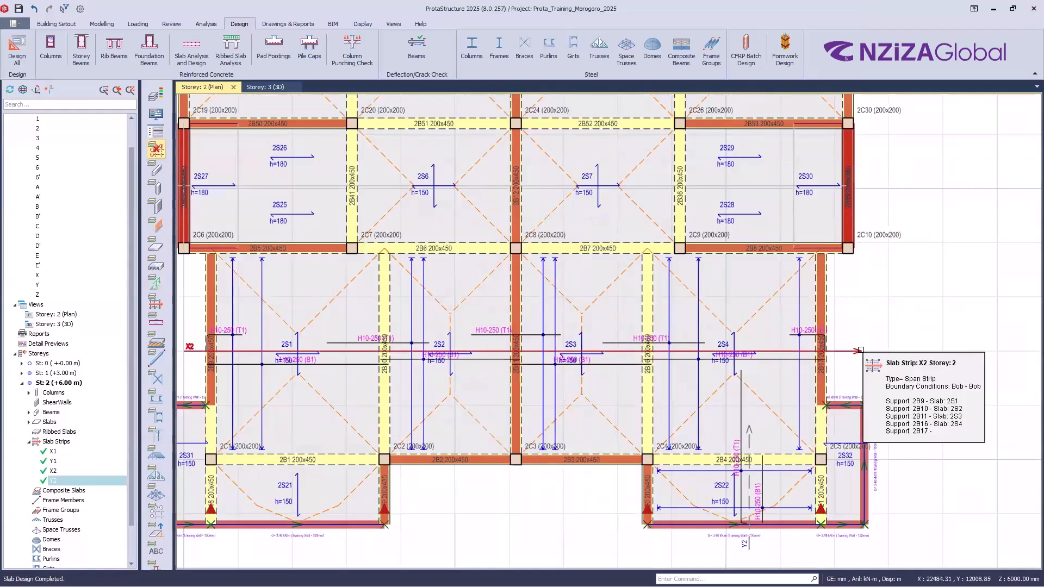
click(859, 350)
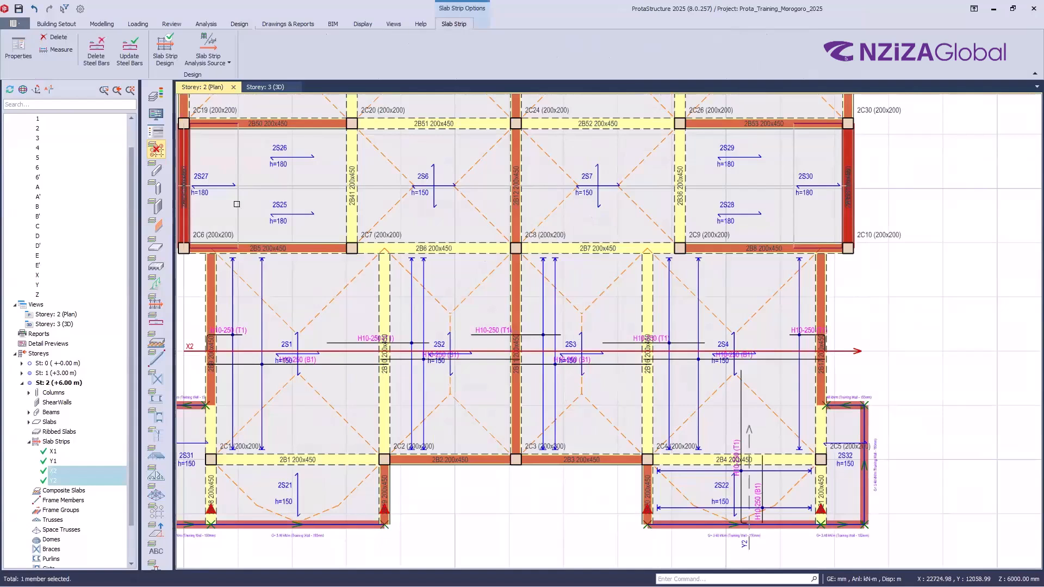
click(131, 53)
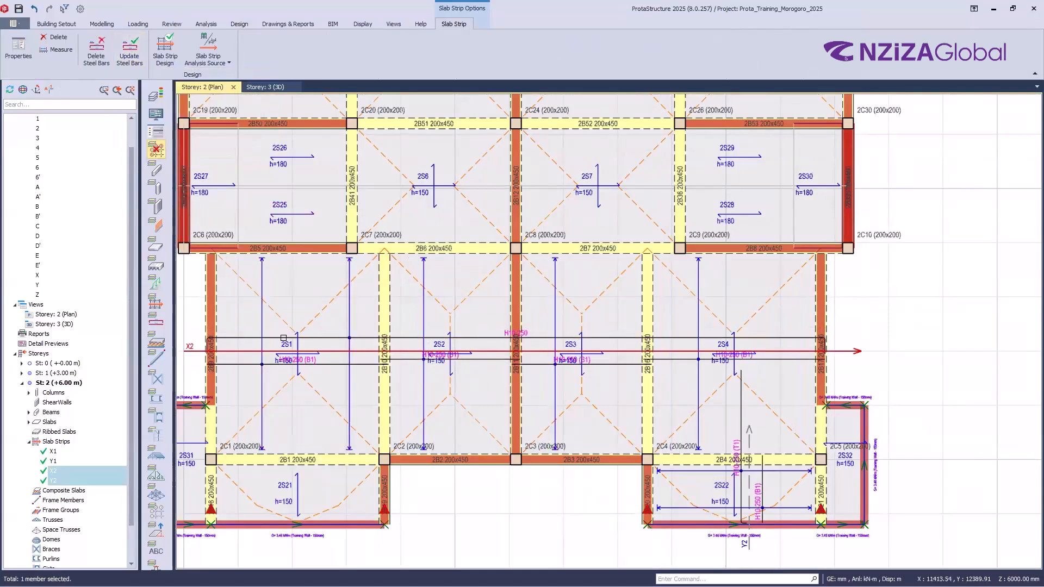
- Compare the continuous top bar of strip X2 with the separate support bars of strips X1 and Y1 in slab 2S13
scroll(305, 338, up, 1)
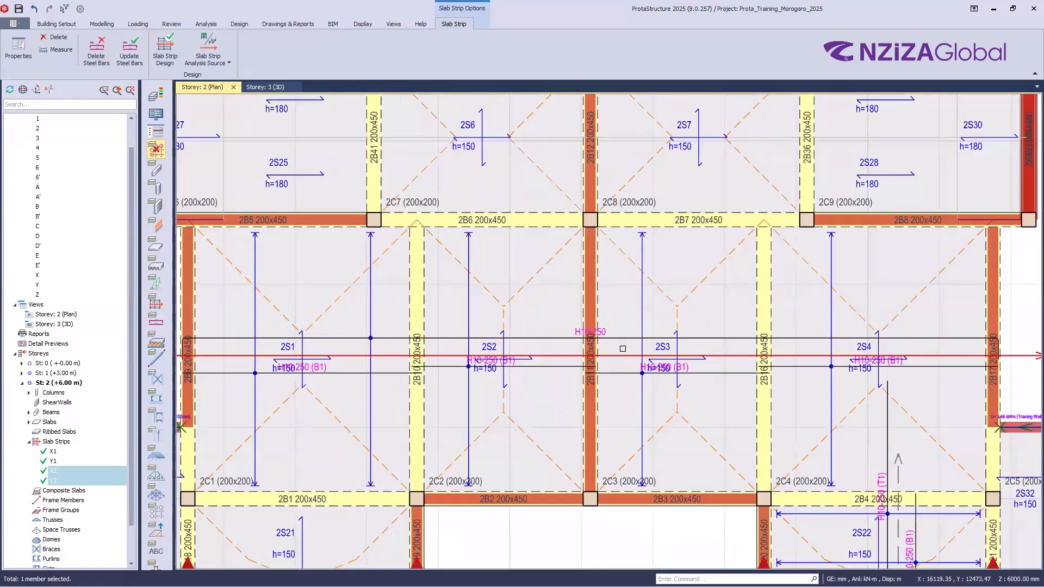
scroll(473, 313, down, 3)
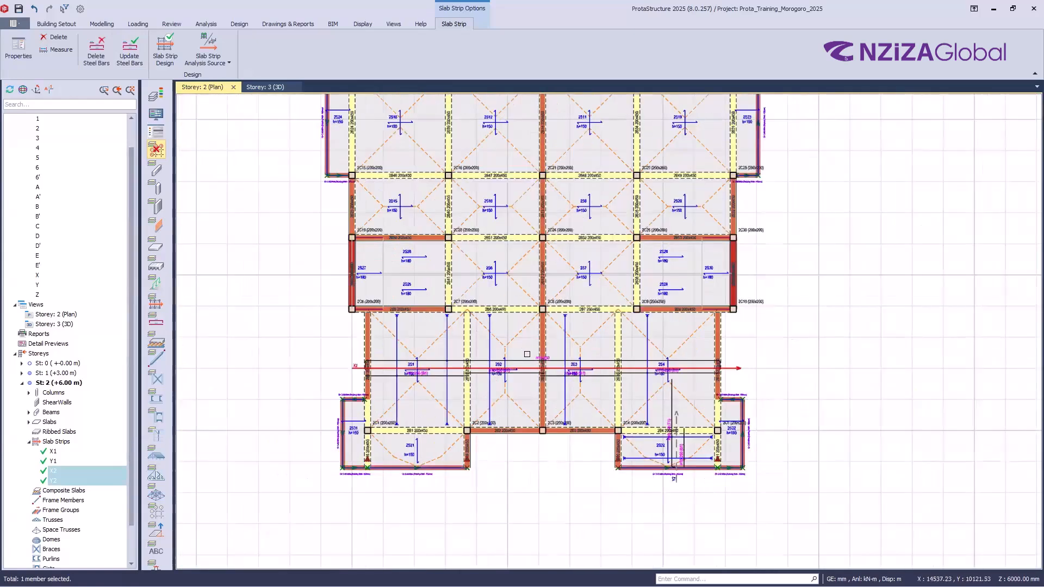
scroll(652, 342, up, 2)
scroll(568, 326, down, 3)
scroll(568, 180, up, 6)
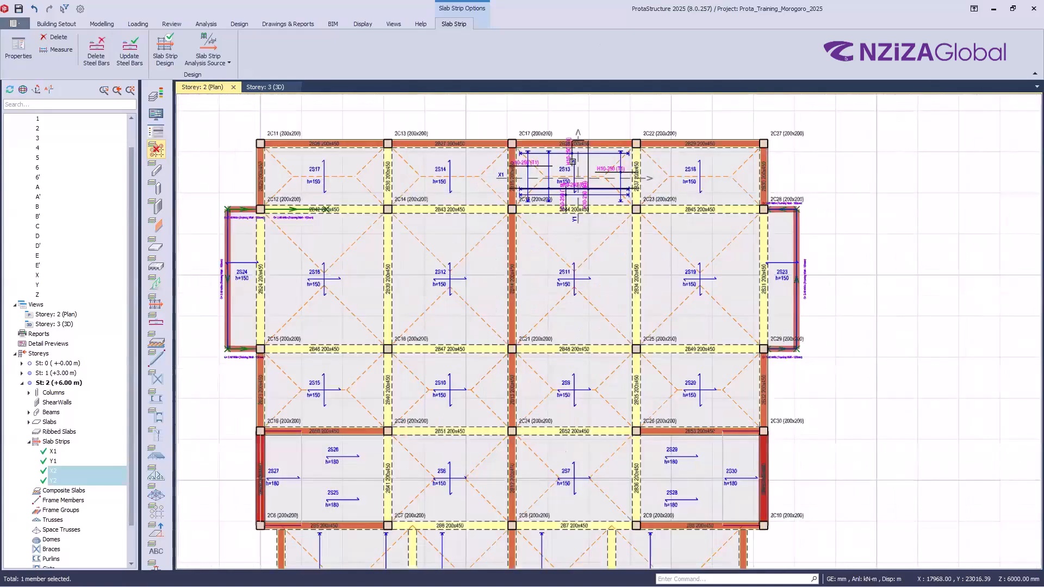
scroll(568, 180, up, 2)
scroll(457, 206, up, 1)
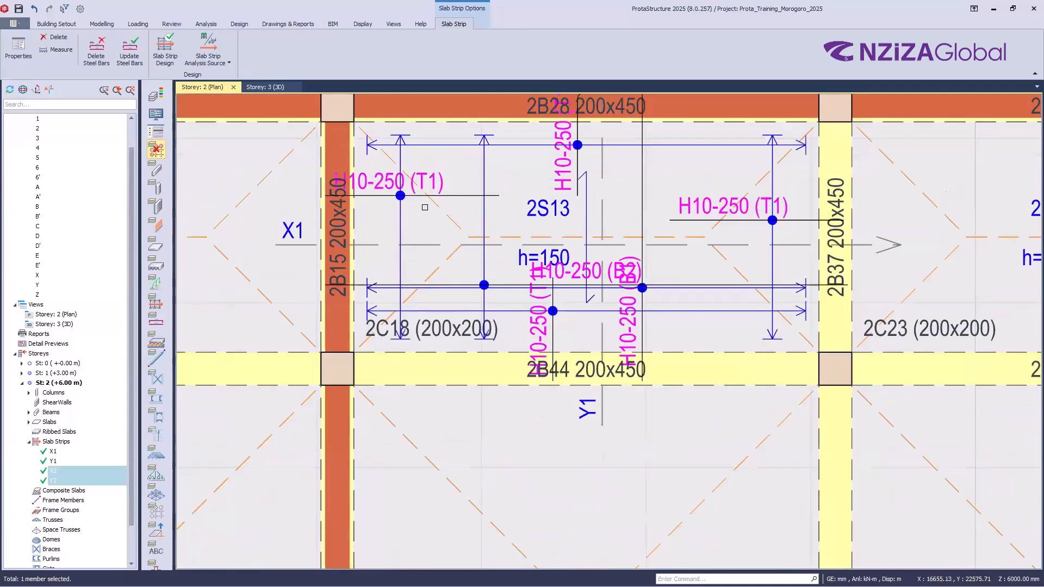
scroll(424, 207, down, 6)
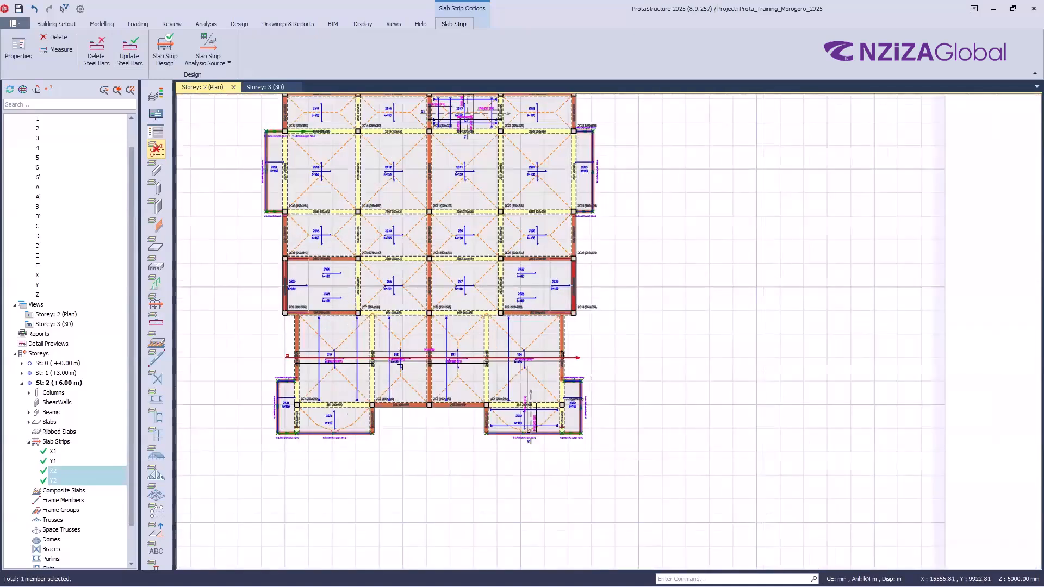
scroll(399, 367, up, 5)
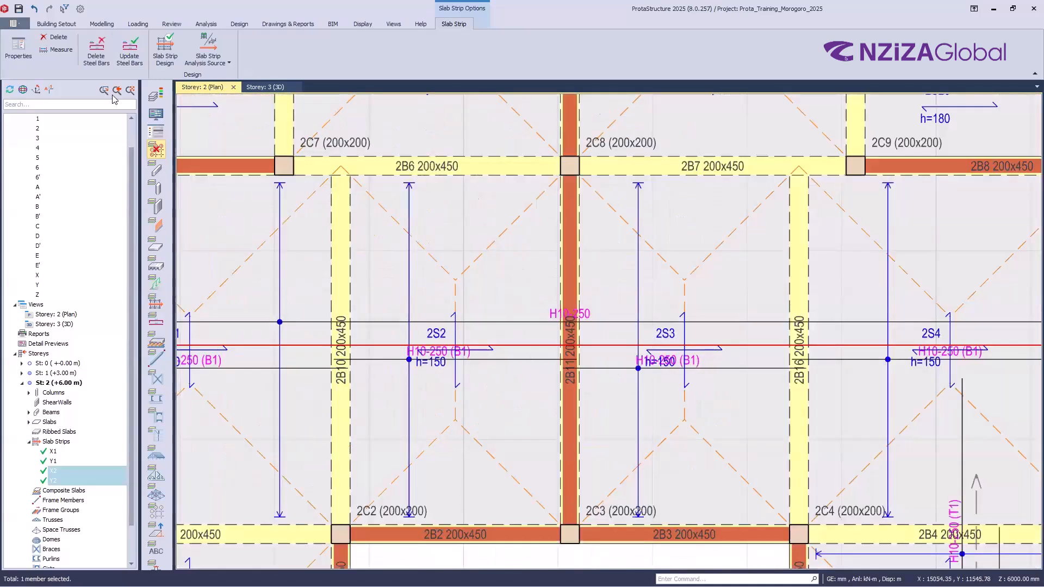
- Set the slab steel pattern back to straight bottom bars with separate top bars over the supports
click(80, 9)
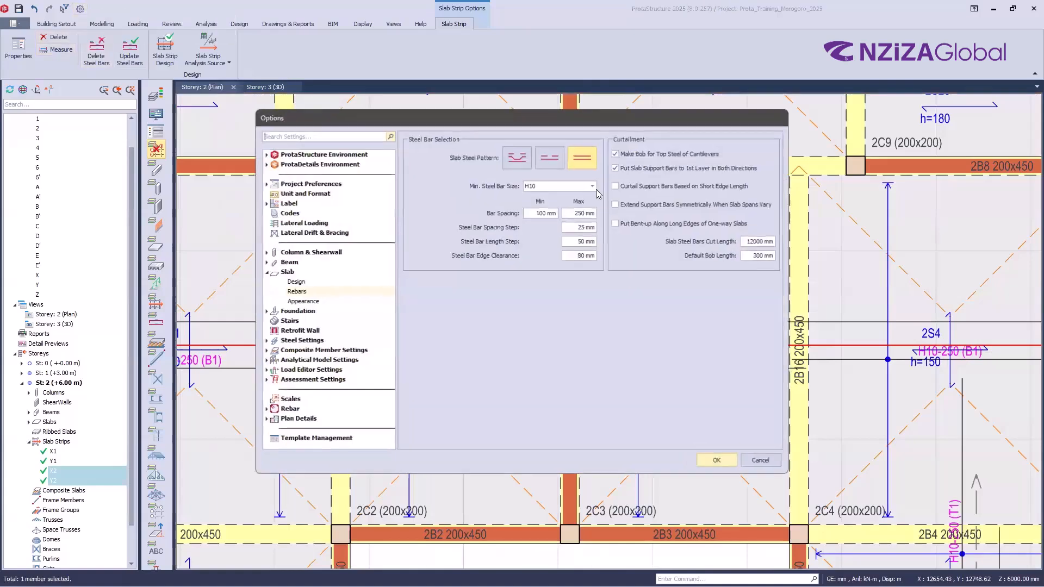
click(550, 157)
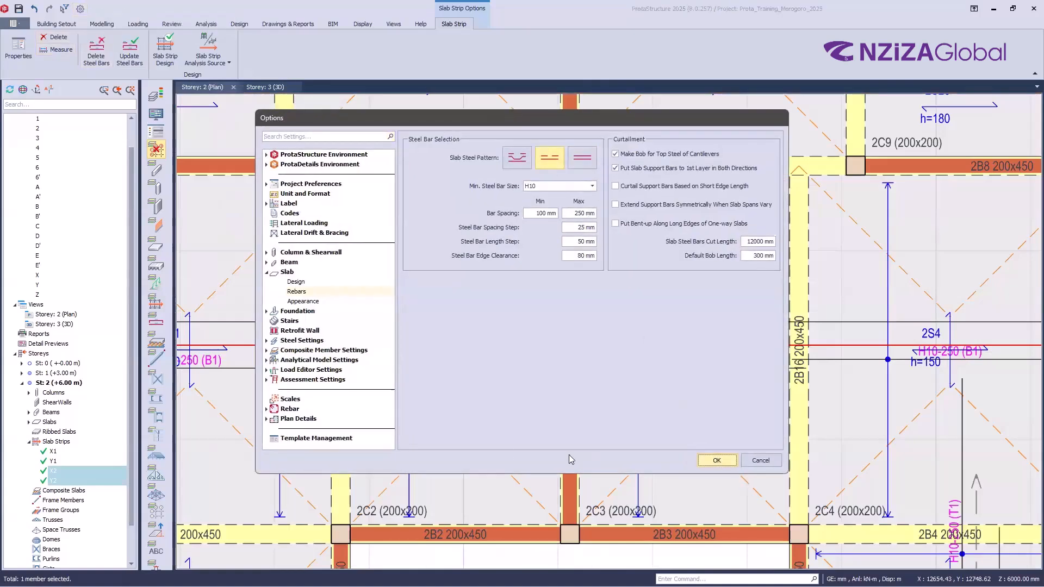
click(717, 460)
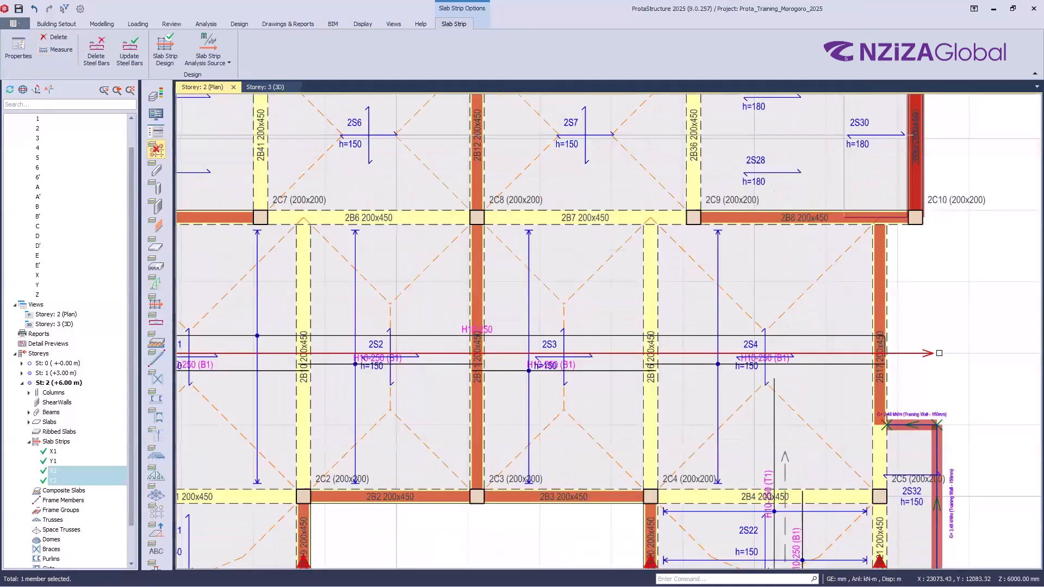
- Reselect slab strip X2, update its steel bars to the separate support bar pattern and inspect them across the slabs
key(Escape)
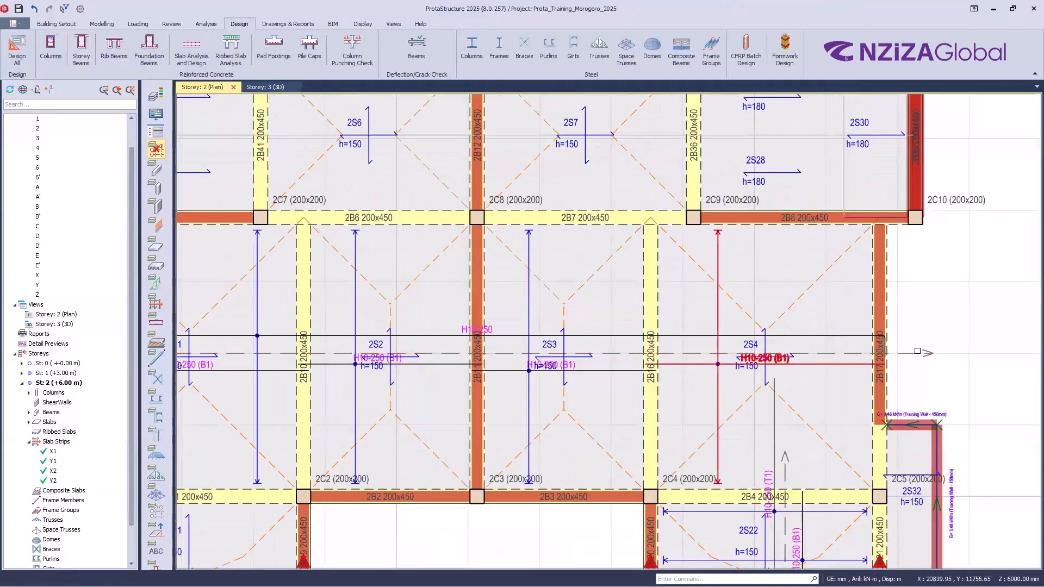
click(913, 353)
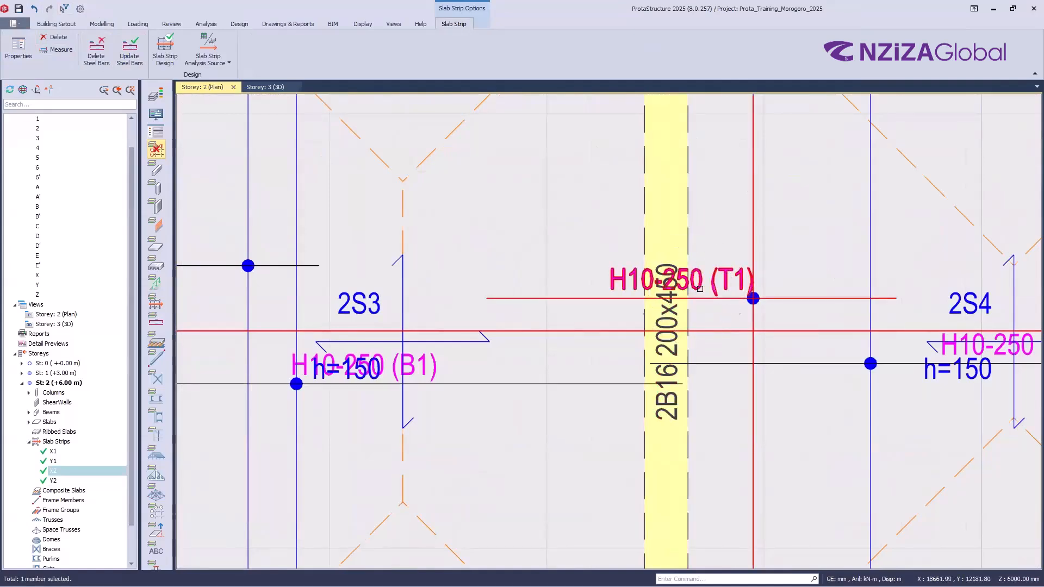
scroll(702, 288, down, 4)
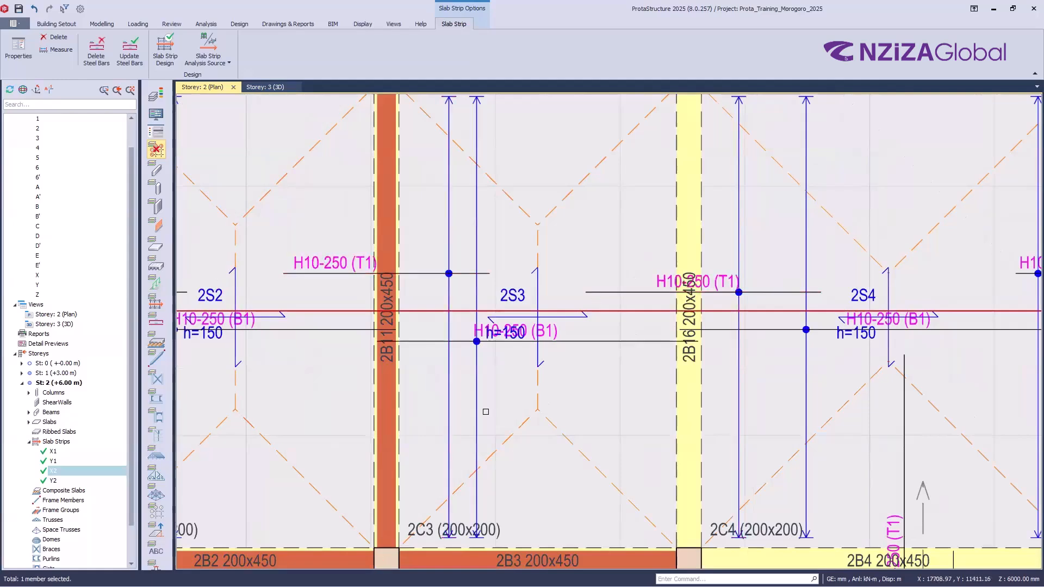
scroll(343, 381, down, 3)
scroll(921, 415, down, 2)
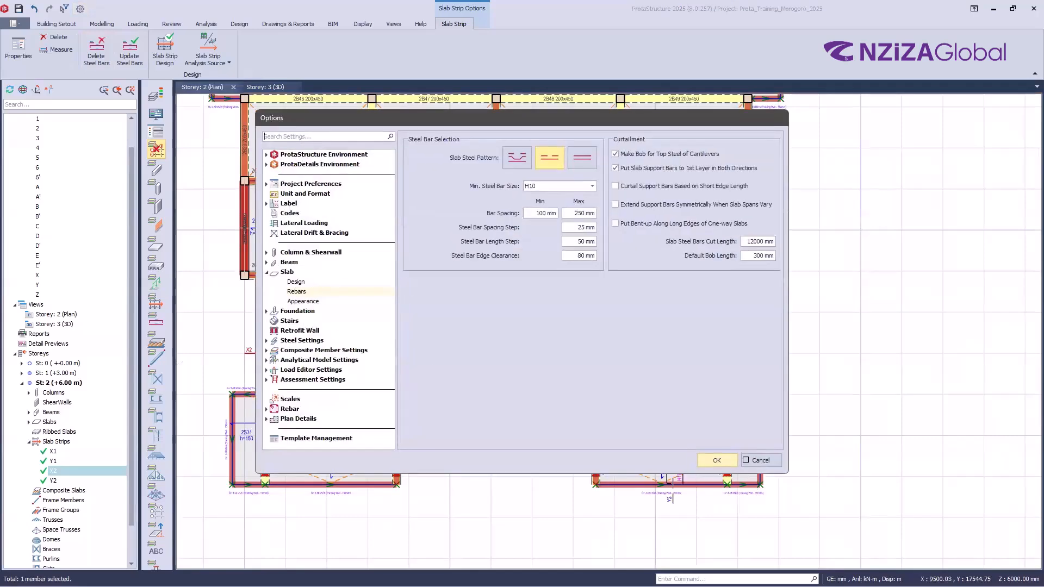
- Close the slab rebar settings without changes and clear the selection of strip X2
click(755, 458)
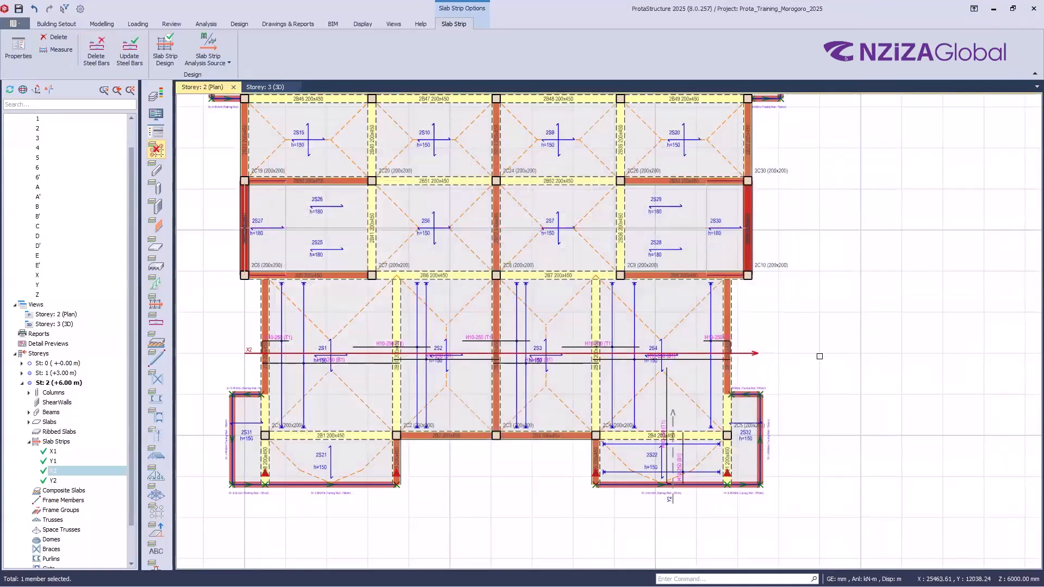
key(Escape)
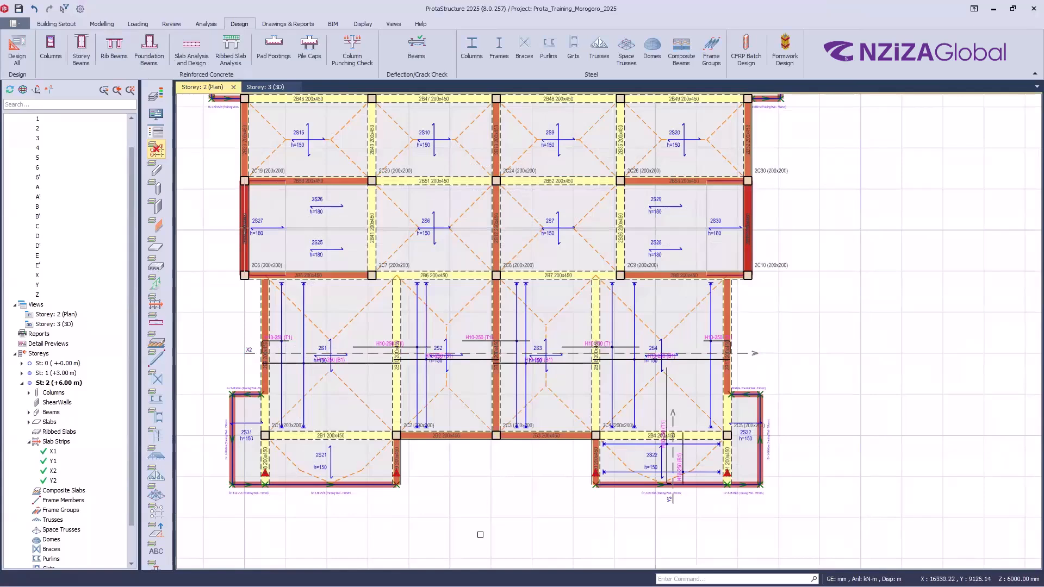
key(alt+Tab)
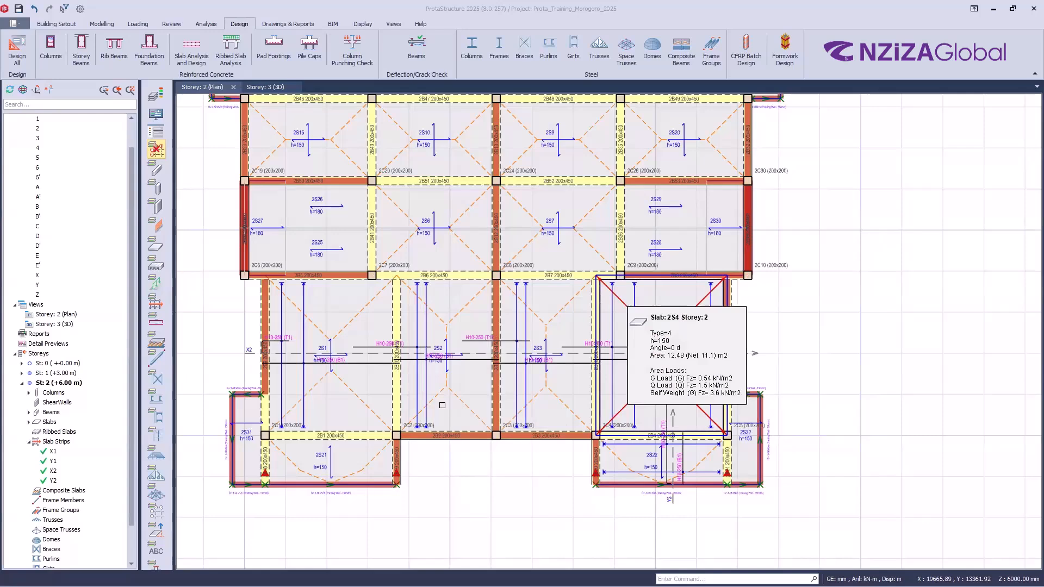
- Open the 3D view of storey 3 and examine the design status colours of the slabs, beams and columns from above and from the sides
scroll(363, 454, down, 2)
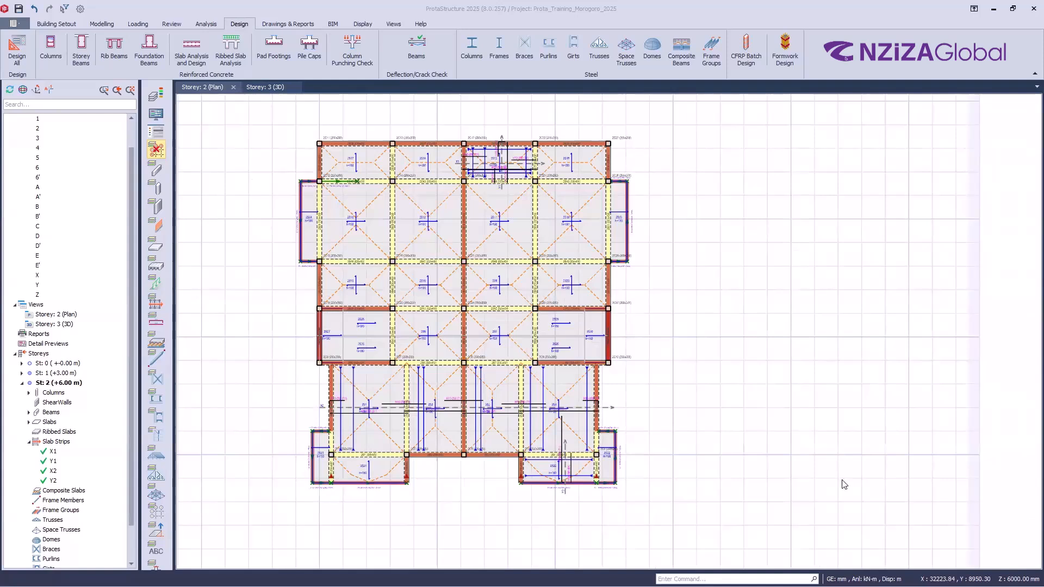
click(265, 90)
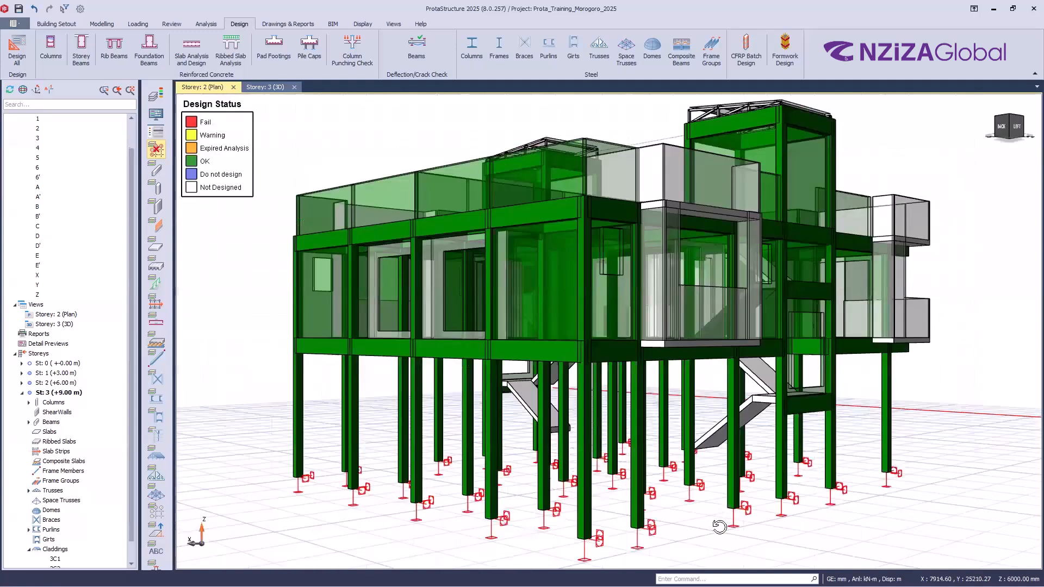
drag(711, 517, 598, 432)
middle_drag(614, 442, 588, 457)
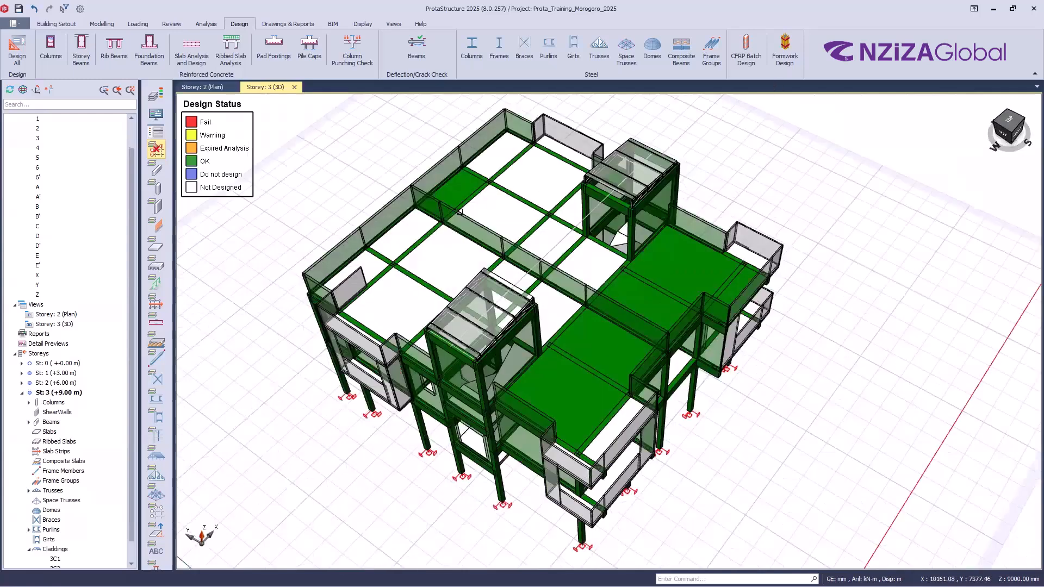
scroll(367, 223, up, 3)
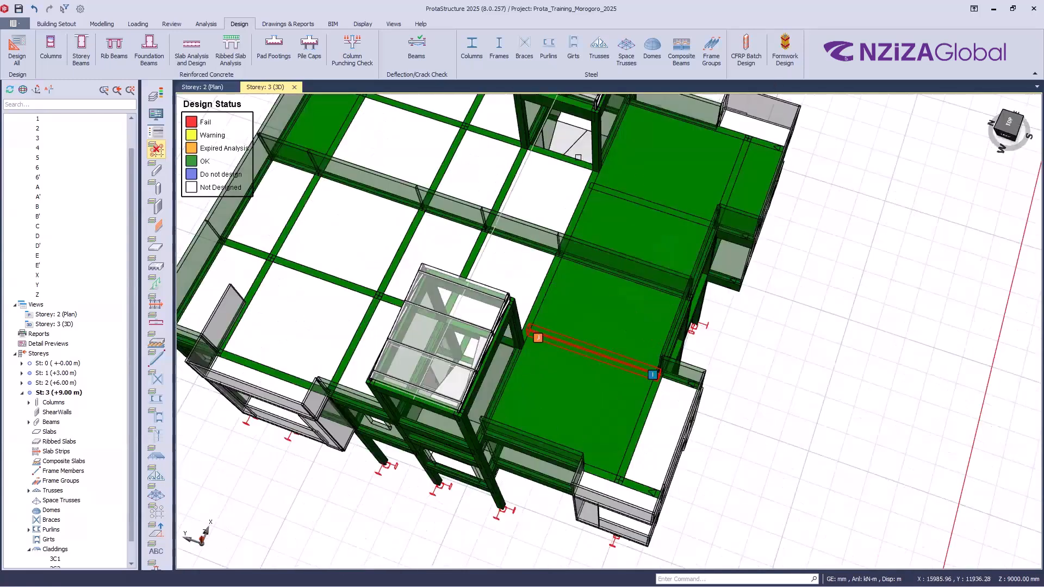
scroll(751, 167, down, 1)
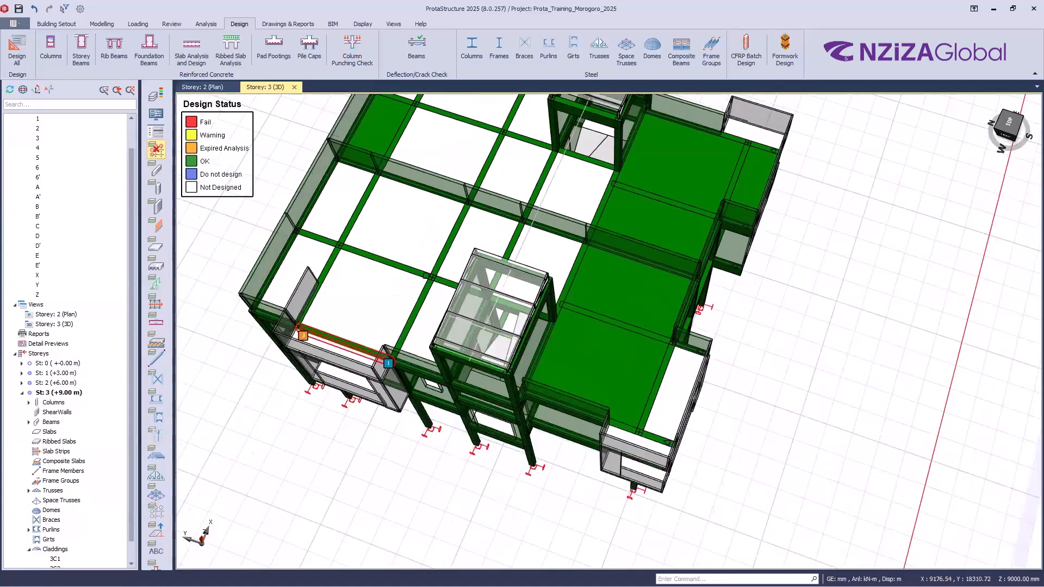
scroll(675, 403, down, 1)
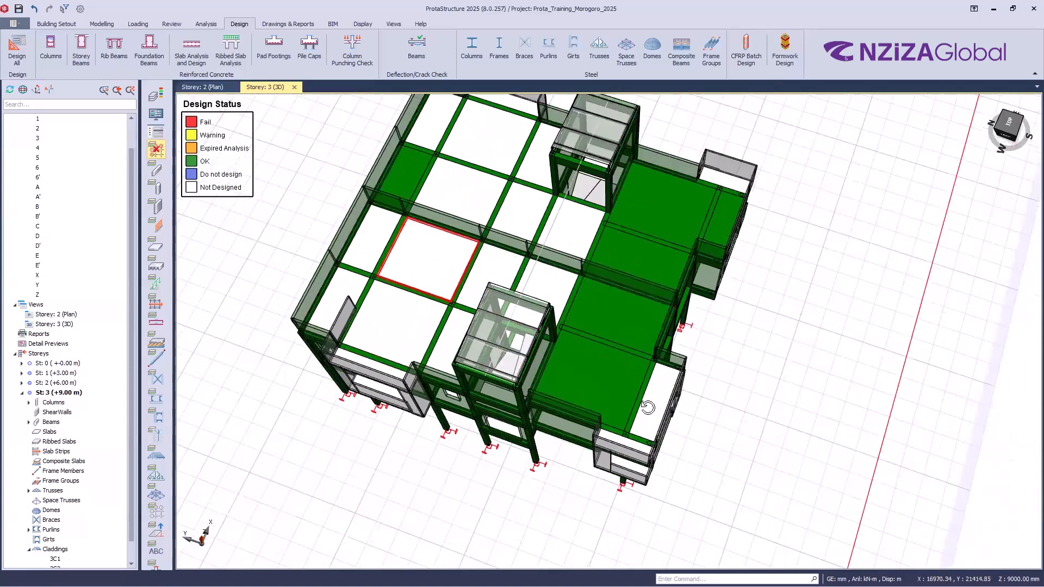
middle_drag(655, 396, 654, 398)
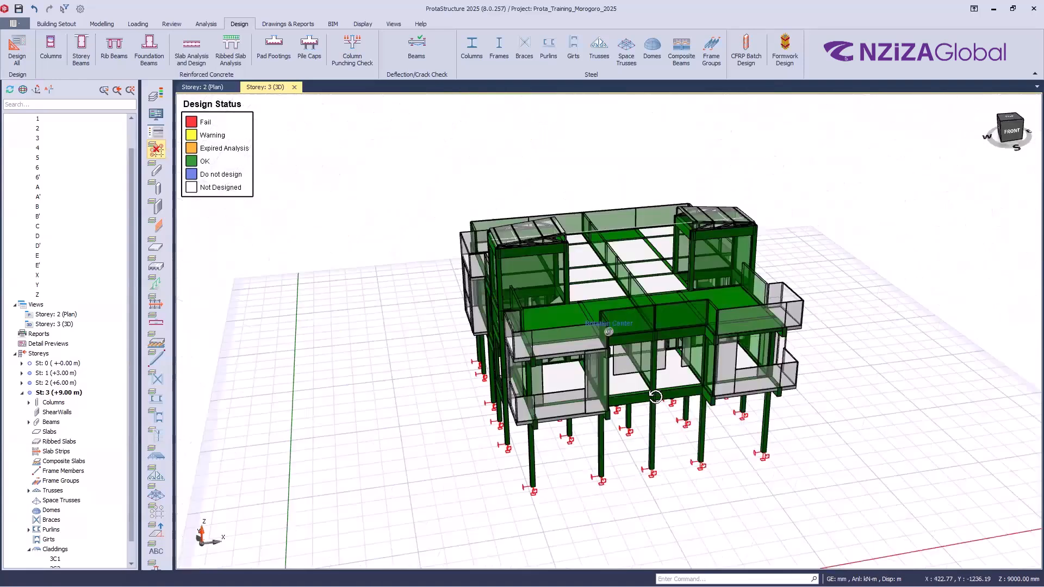
click(1007, 111)
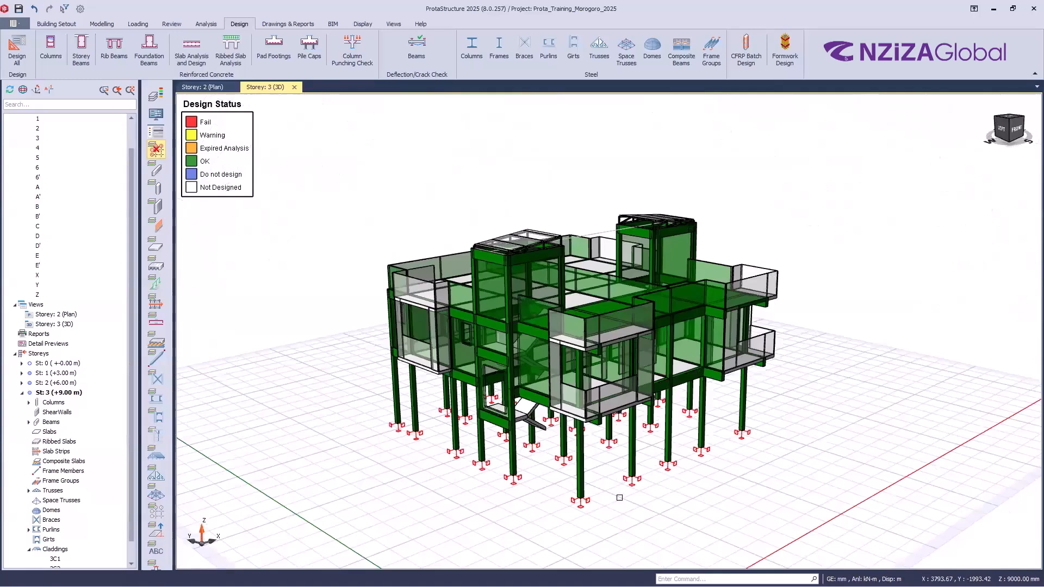
scroll(636, 518, up, 5)
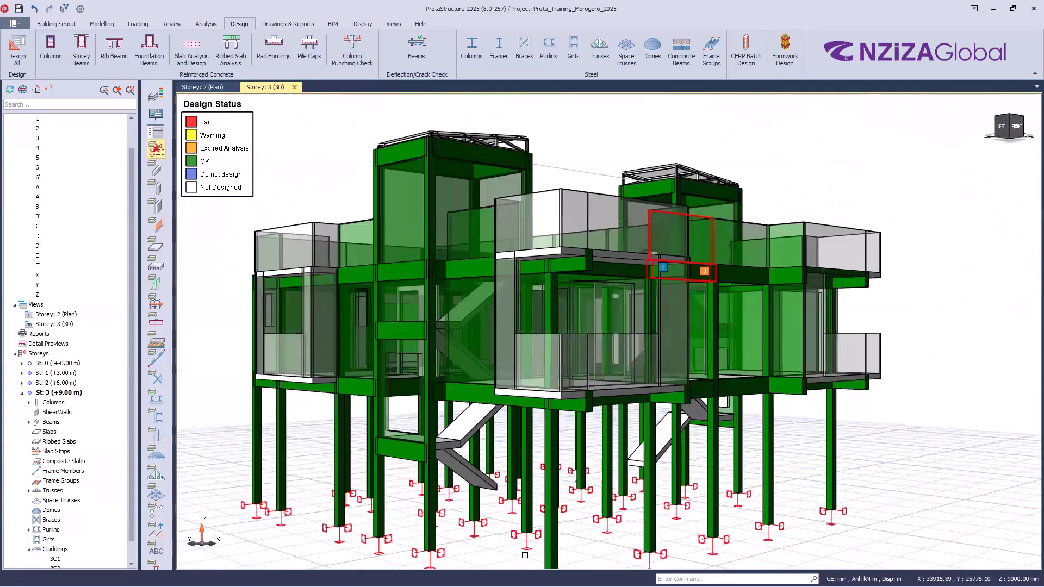
scroll(524, 555, down, 2)
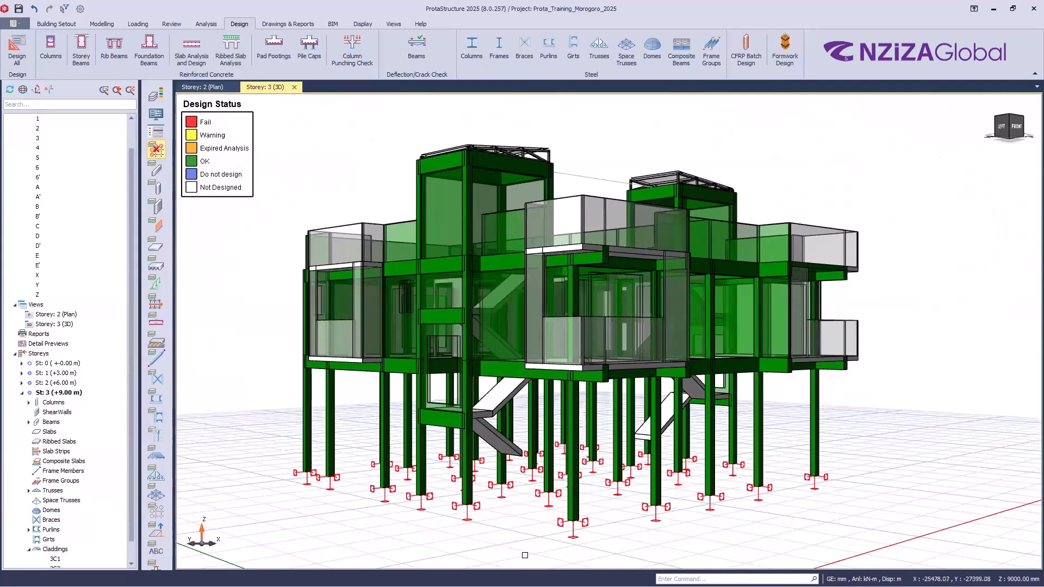
key(alt+Tab)
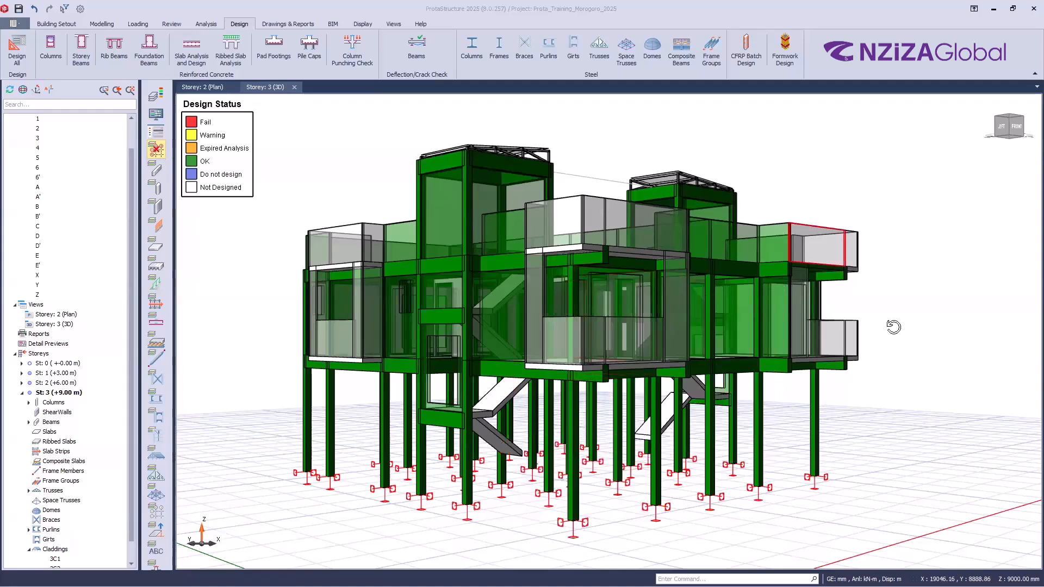
middle_drag(795, 333, 832, 333)
middle_drag(860, 462, 795, 523)
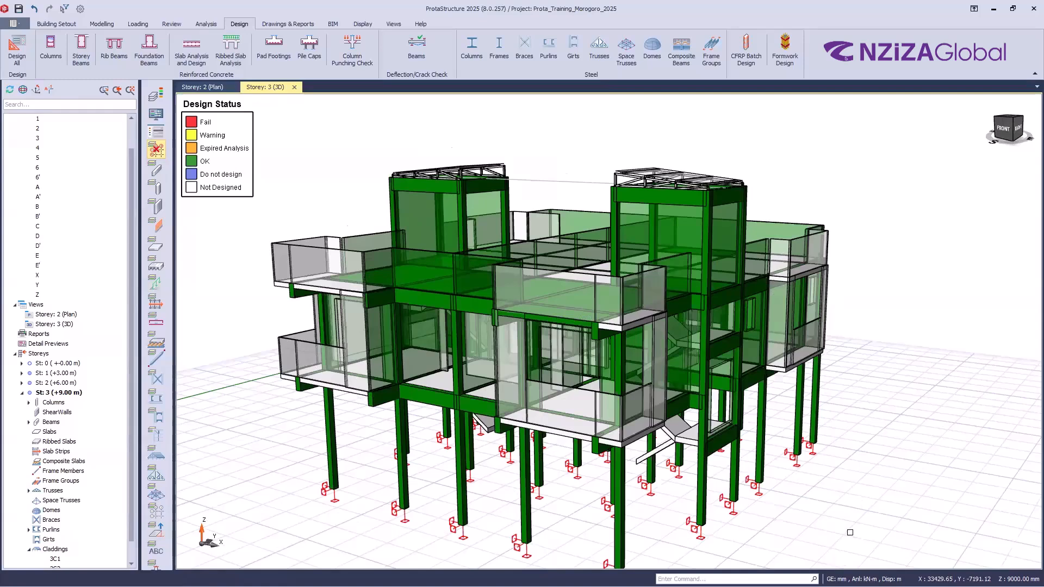
key(ctrl+Up)
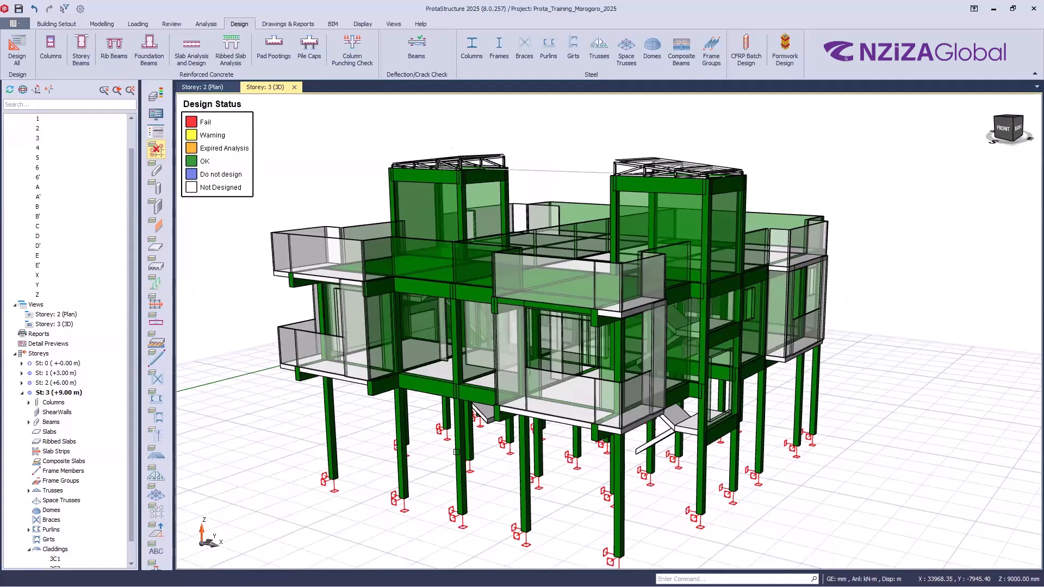
middle_drag(438, 393, 446, 396)
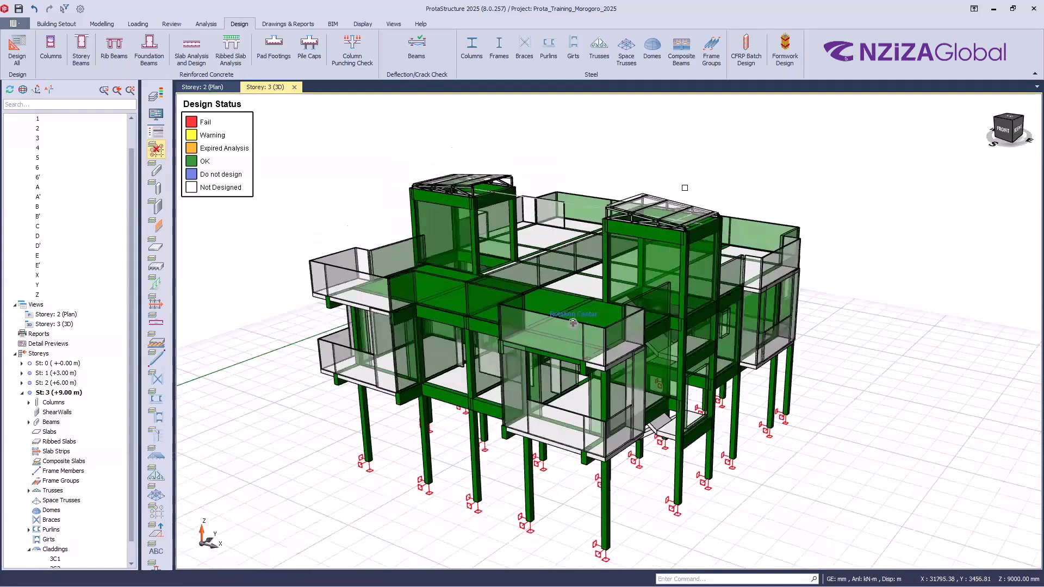
middle_drag(631, 562, 617, 540)
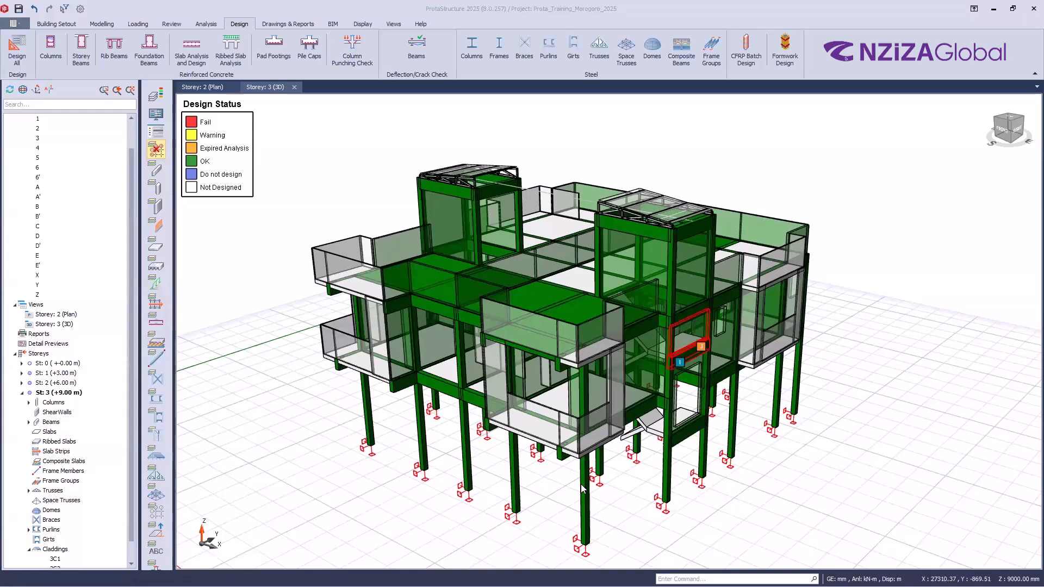
mouse_move(662, 337)
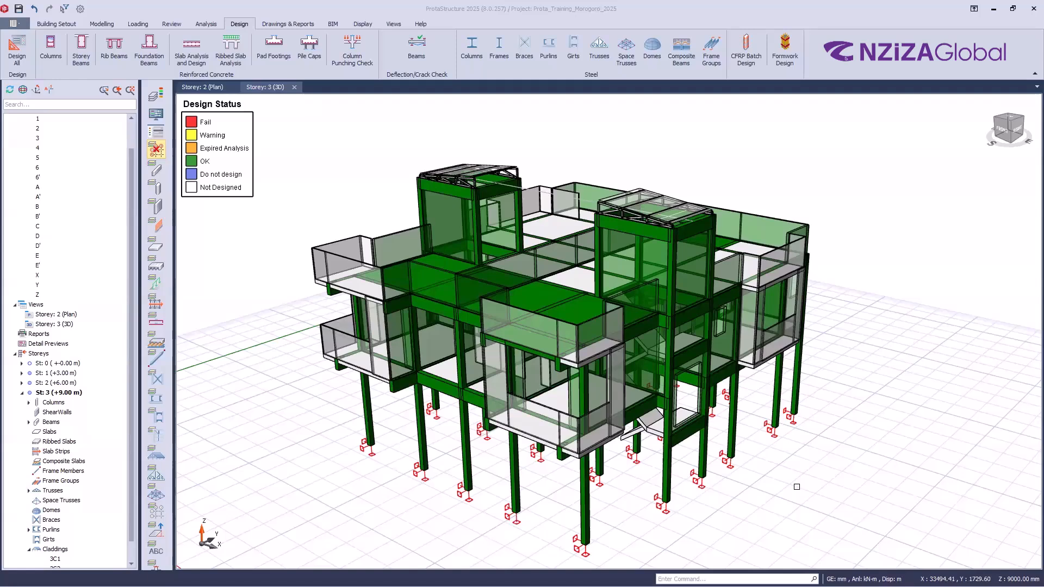
click(630, 332)
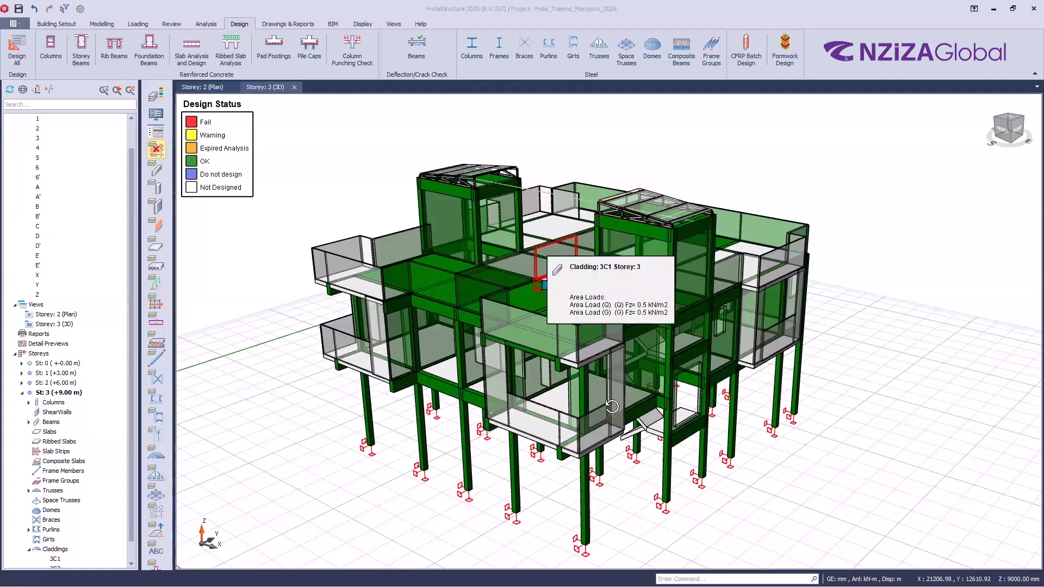
scroll(539, 419, down, 1)
mouse_move(597, 418)
middle_down()
mouse_move(716, 411)
mouse_move(633, 398)
middle_up()
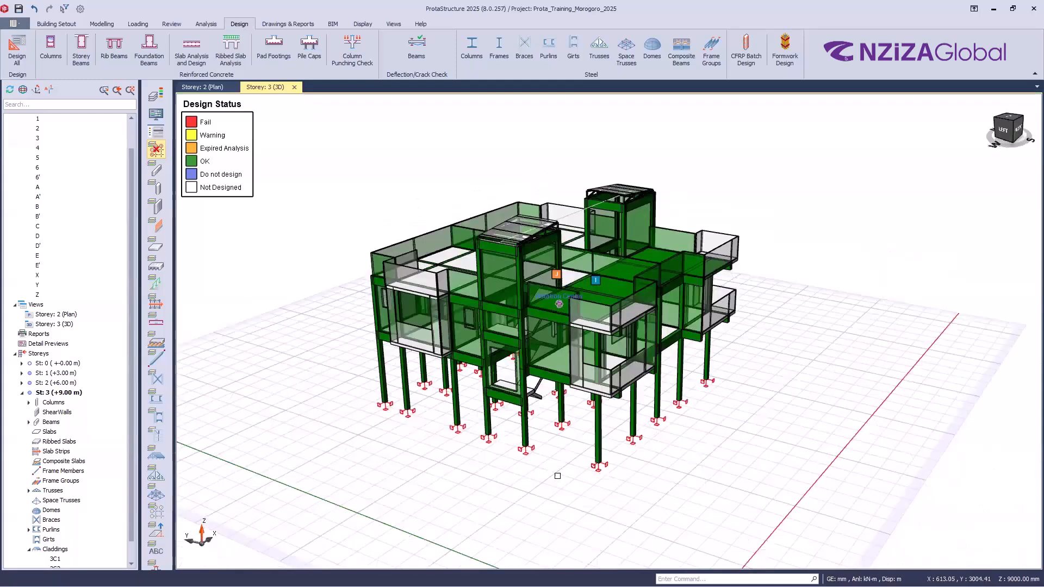
middle_drag(575, 480, 611, 438)
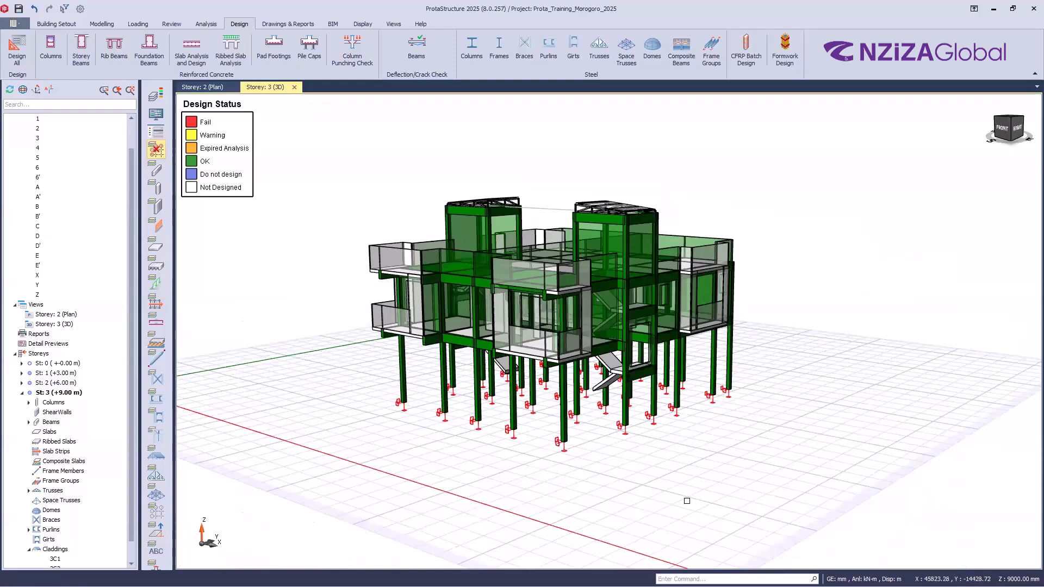
middle_drag(689, 497, 647, 510)
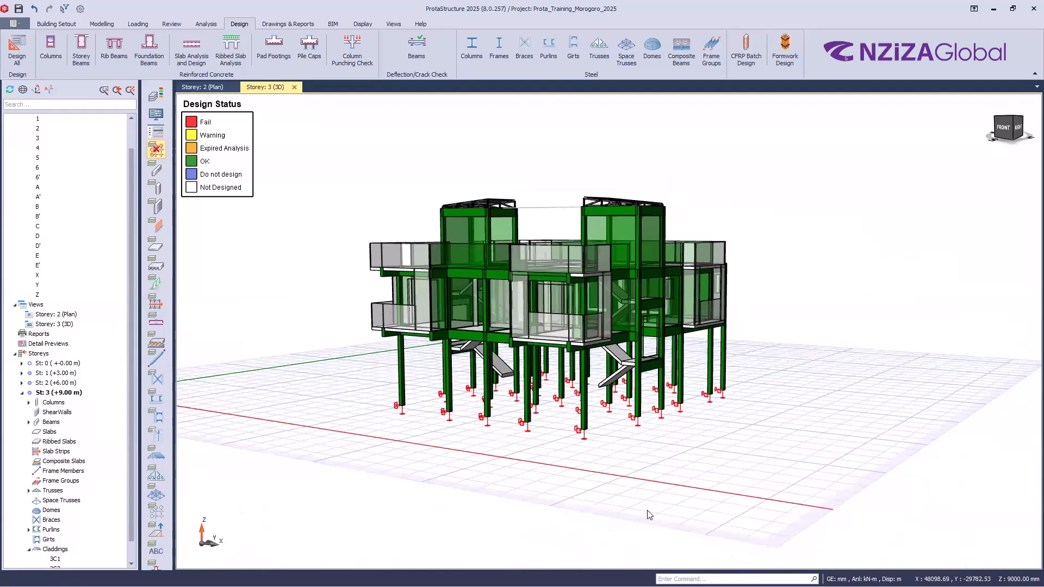
middle_drag(684, 454, 697, 465)
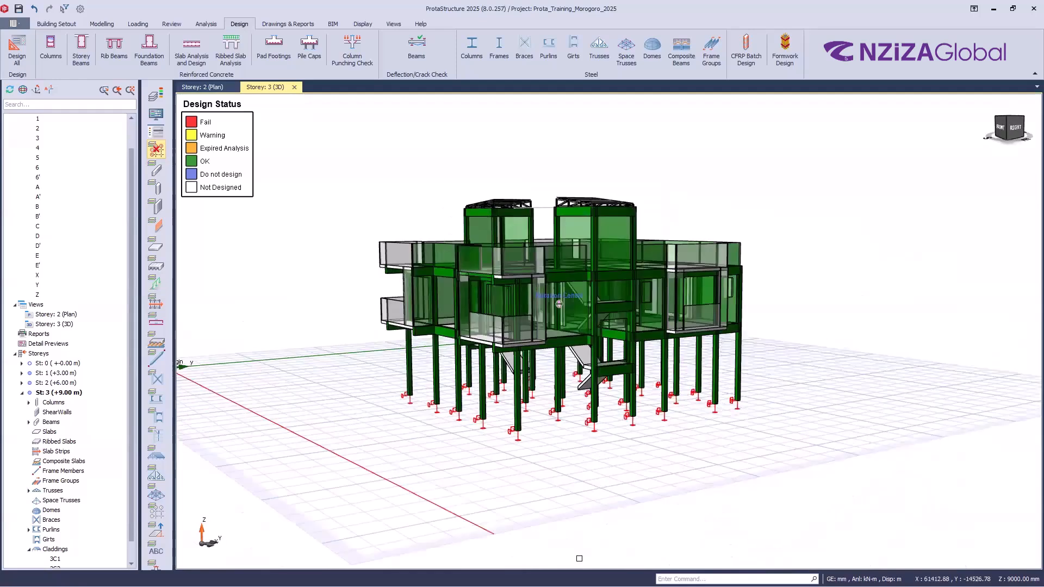
middle_drag(579, 558, 579, 558)
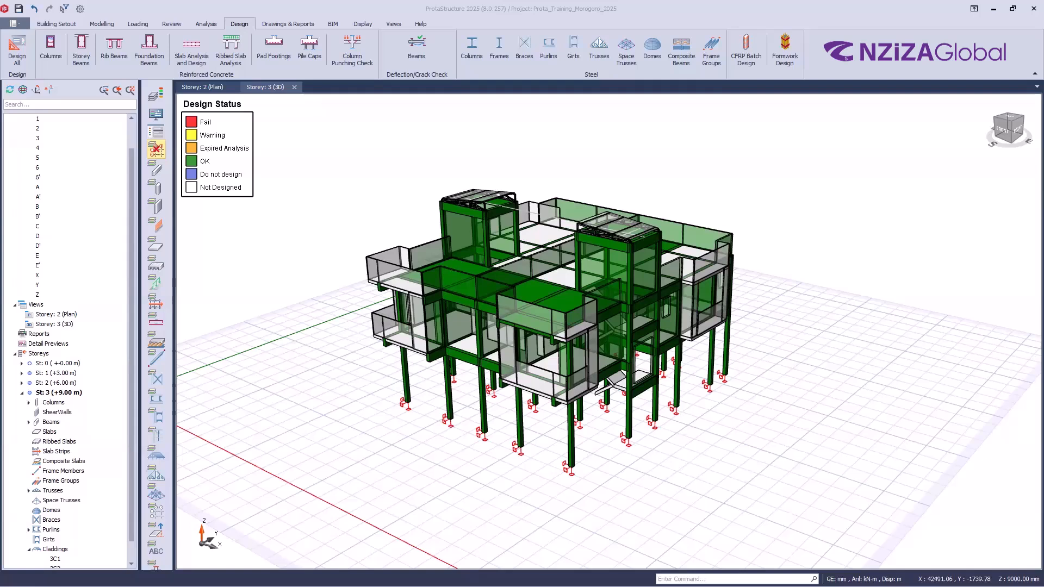
- Switch to the training timetable PDF in Microsoft Edge, review the Day 5 Design and Reporting schedule, and return to ProtaStructure
key(alt+Tab)
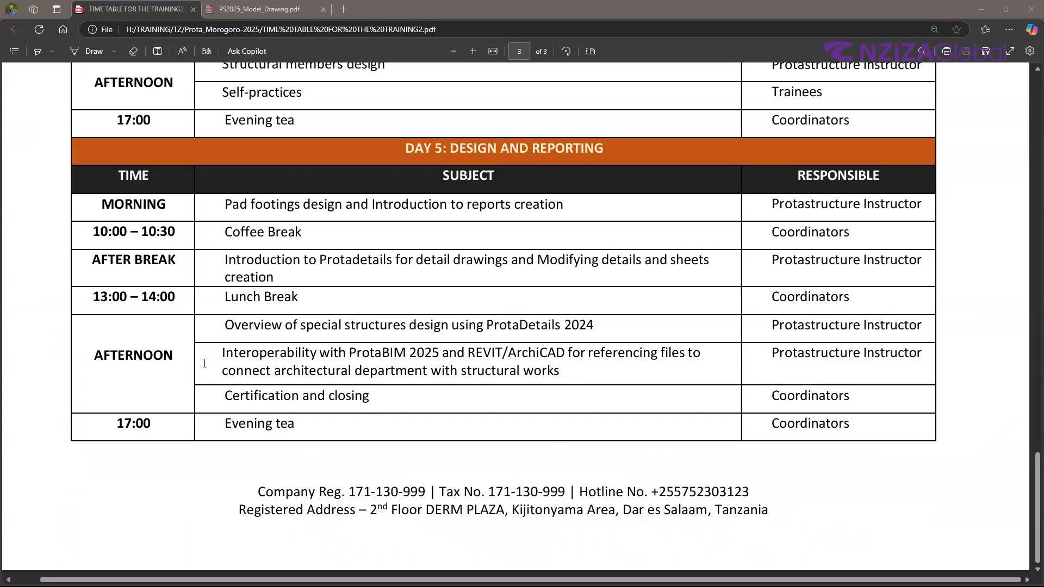
click(323, 358)
click(334, 401)
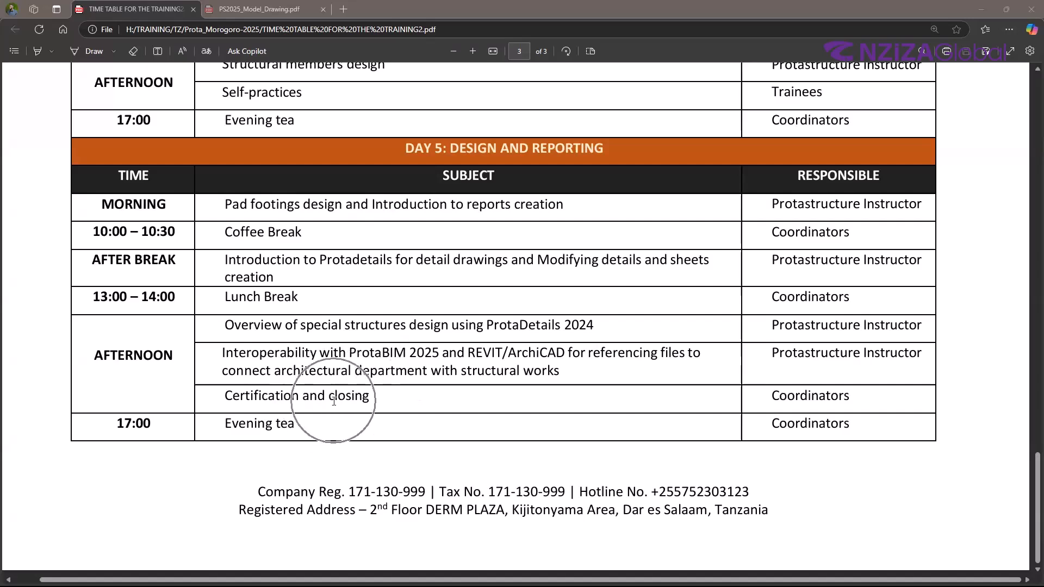
click(335, 401)
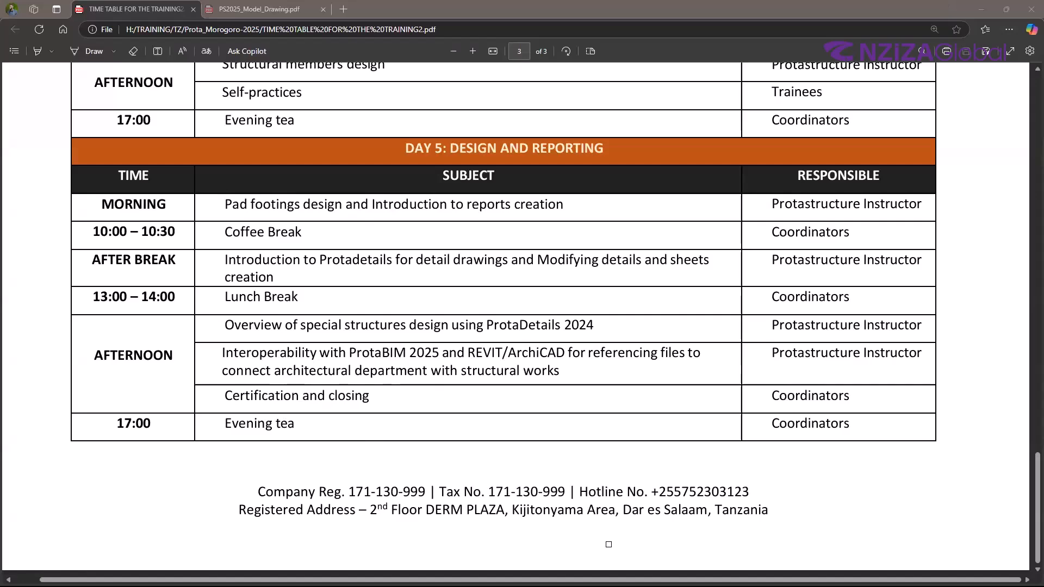
key(alt+Tab)
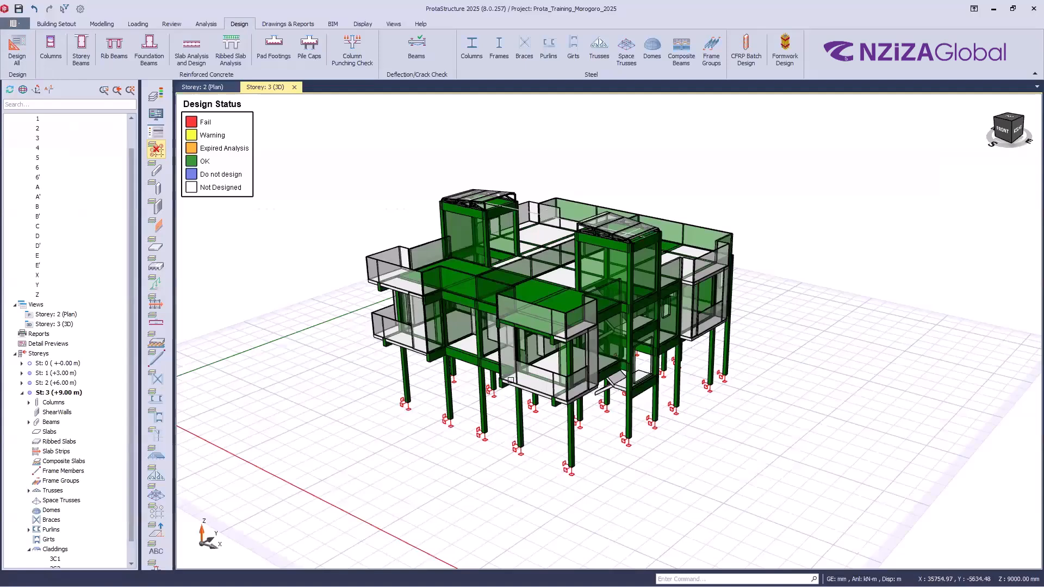
scroll(576, 480, down, 1)
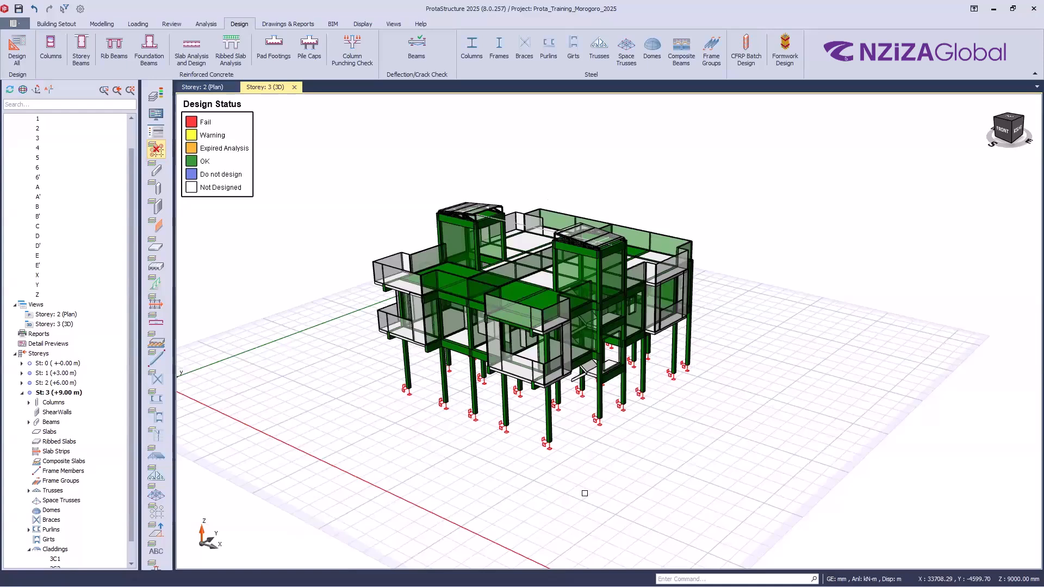
scroll(582, 486, up, 1)
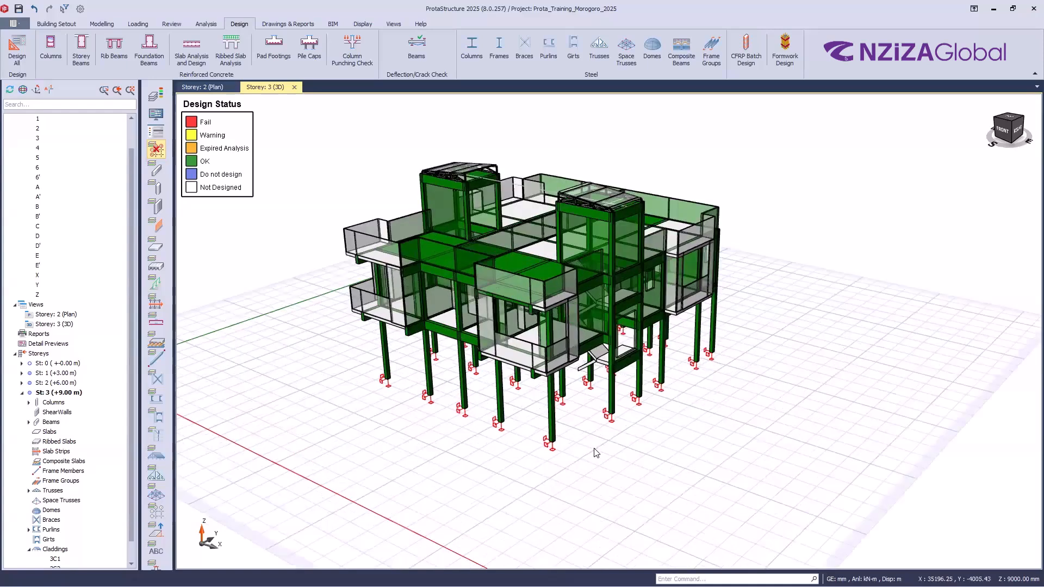
middle_drag(596, 452, 587, 463)
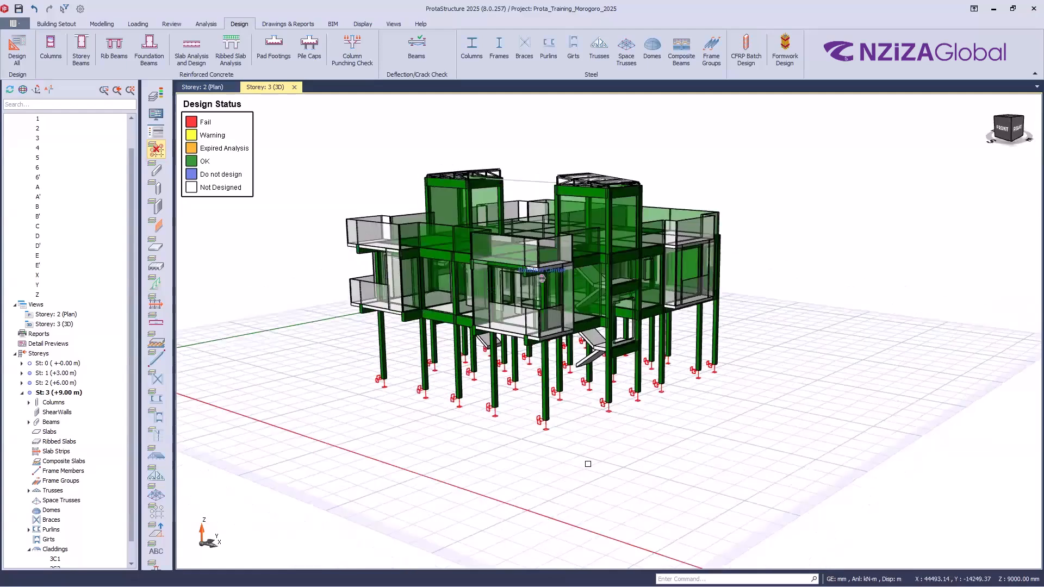